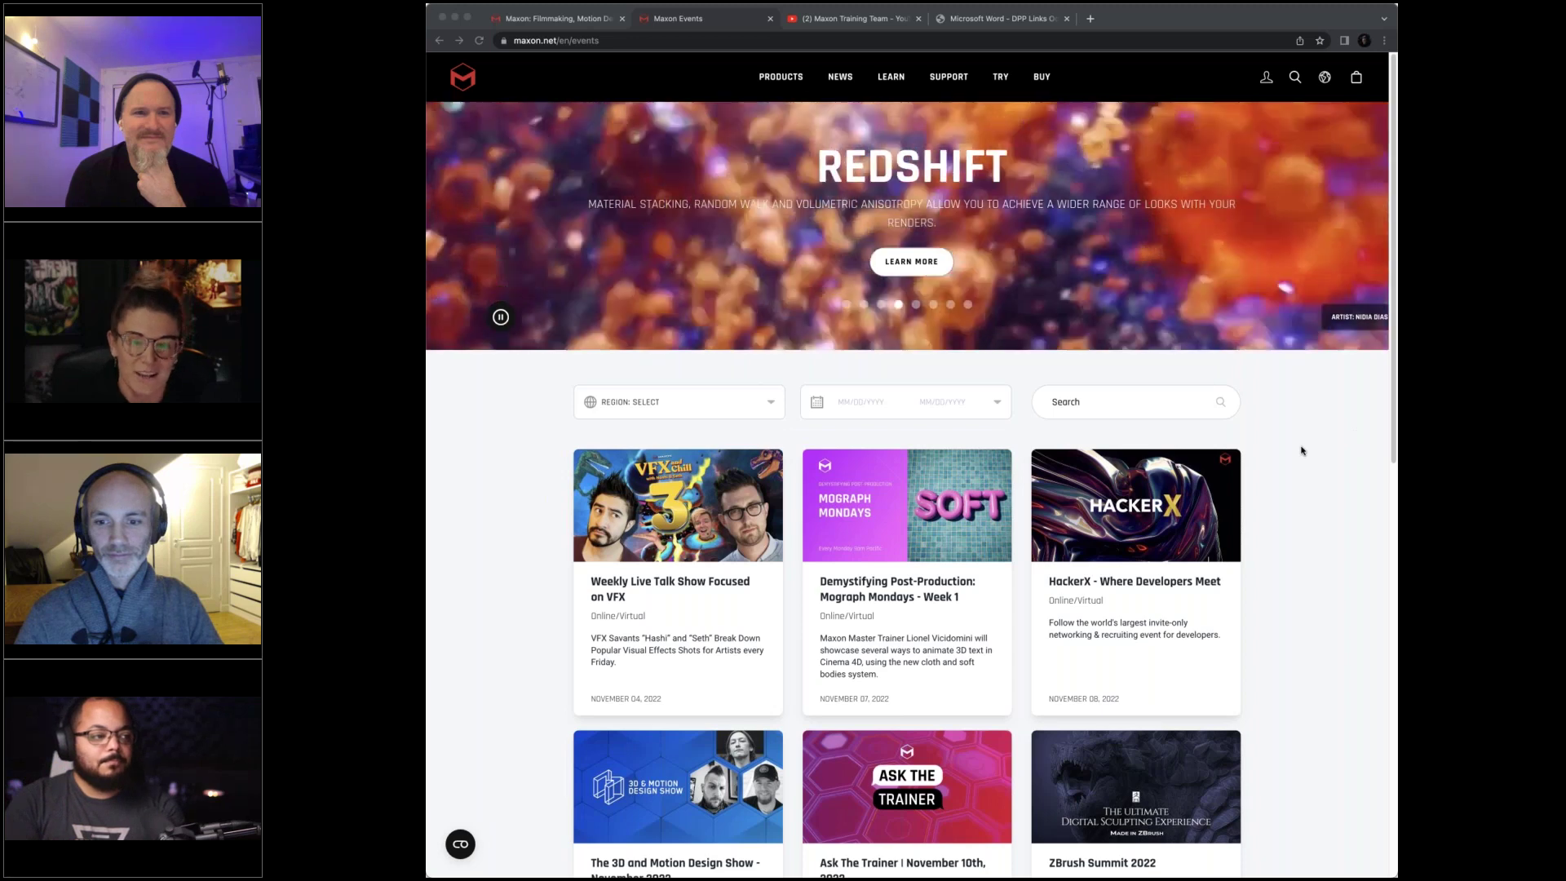
Step: Browse the Maxon events listing and peek at the ZBrush Summit 2022 page before going back
left_click(1323, 389)
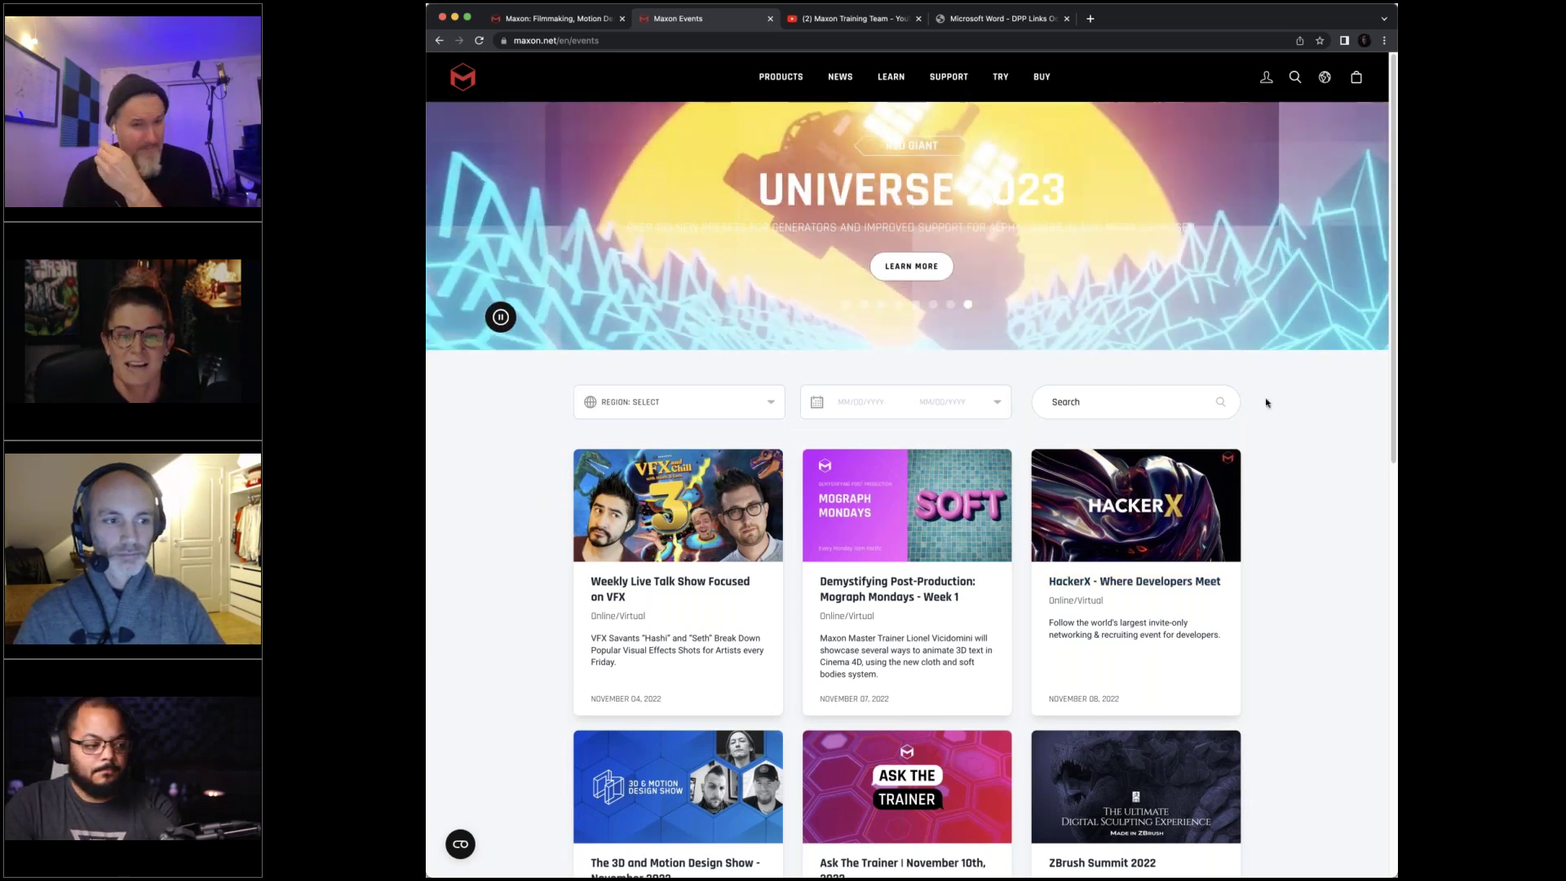
scroll(1305, 407, "down", 2)
scroll(1309, 404, "down", 4)
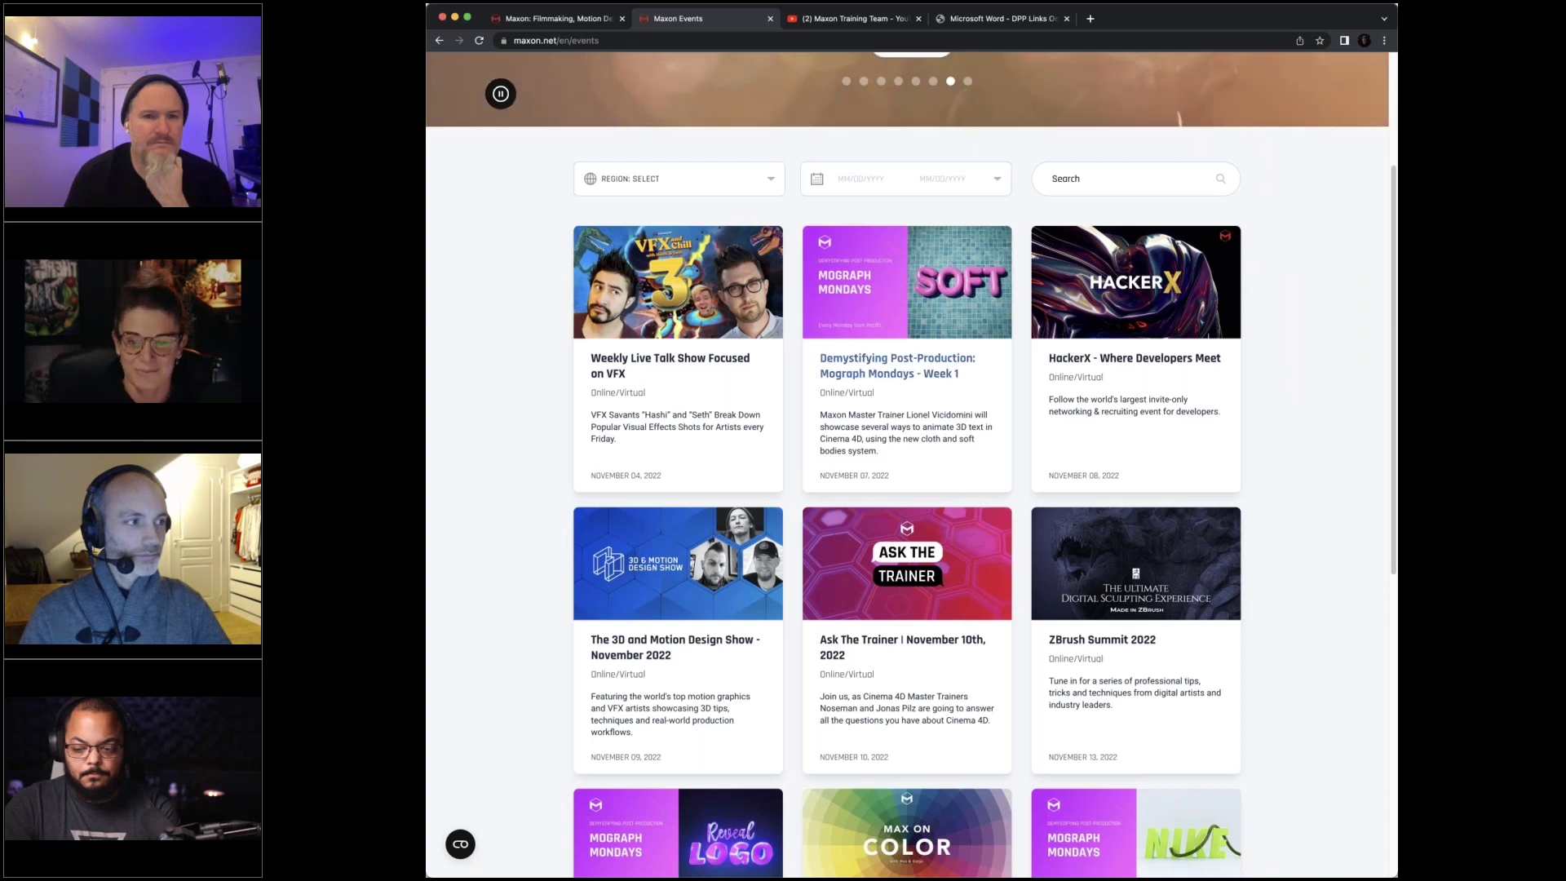
left_click(1148, 637)
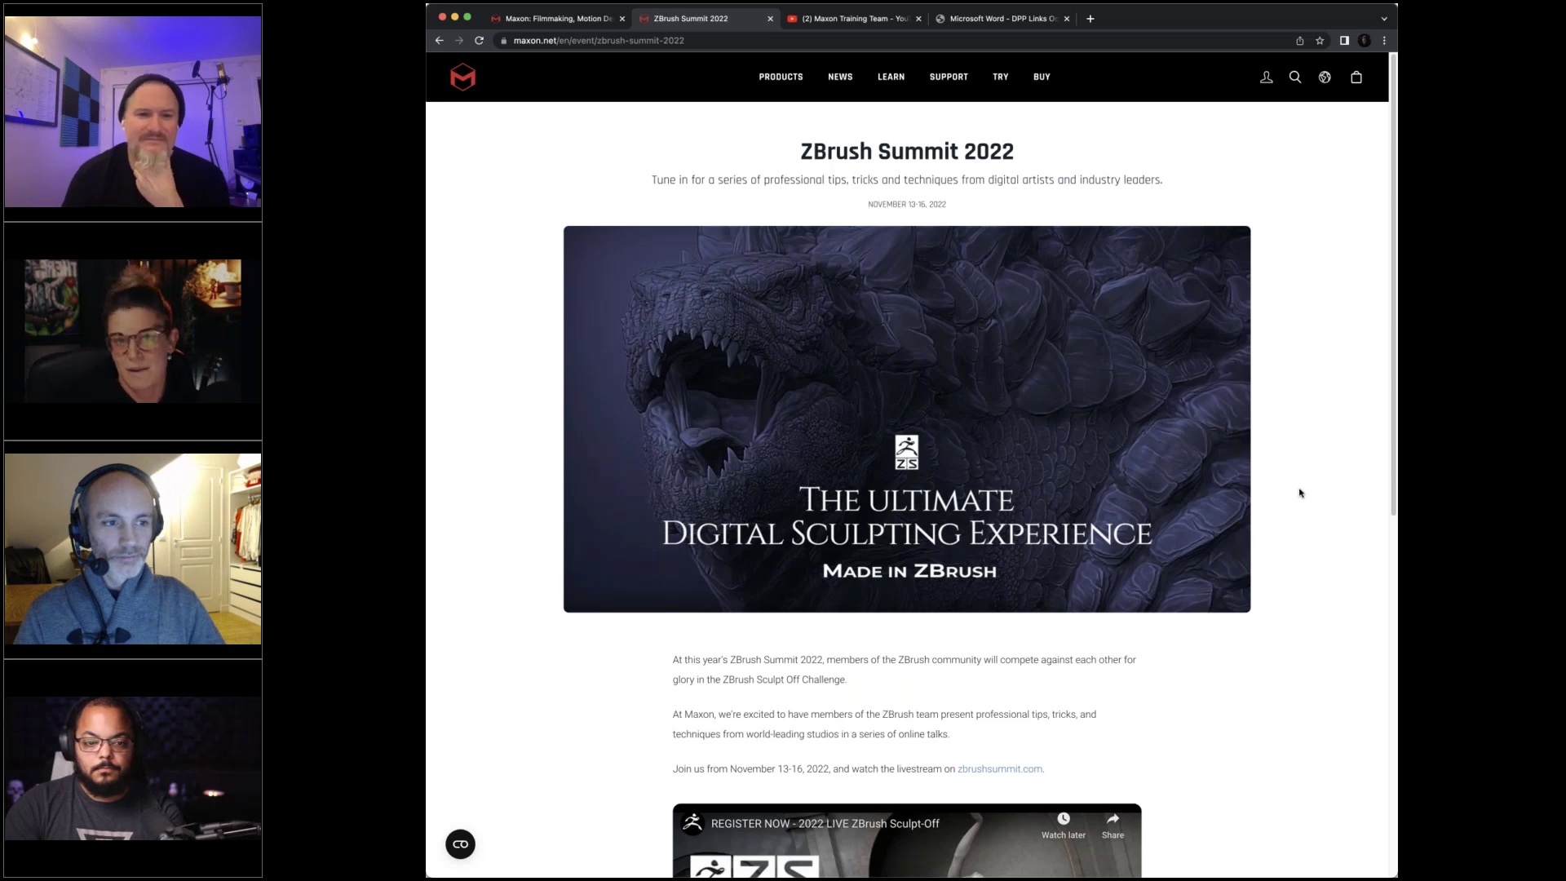
left_click(441, 41)
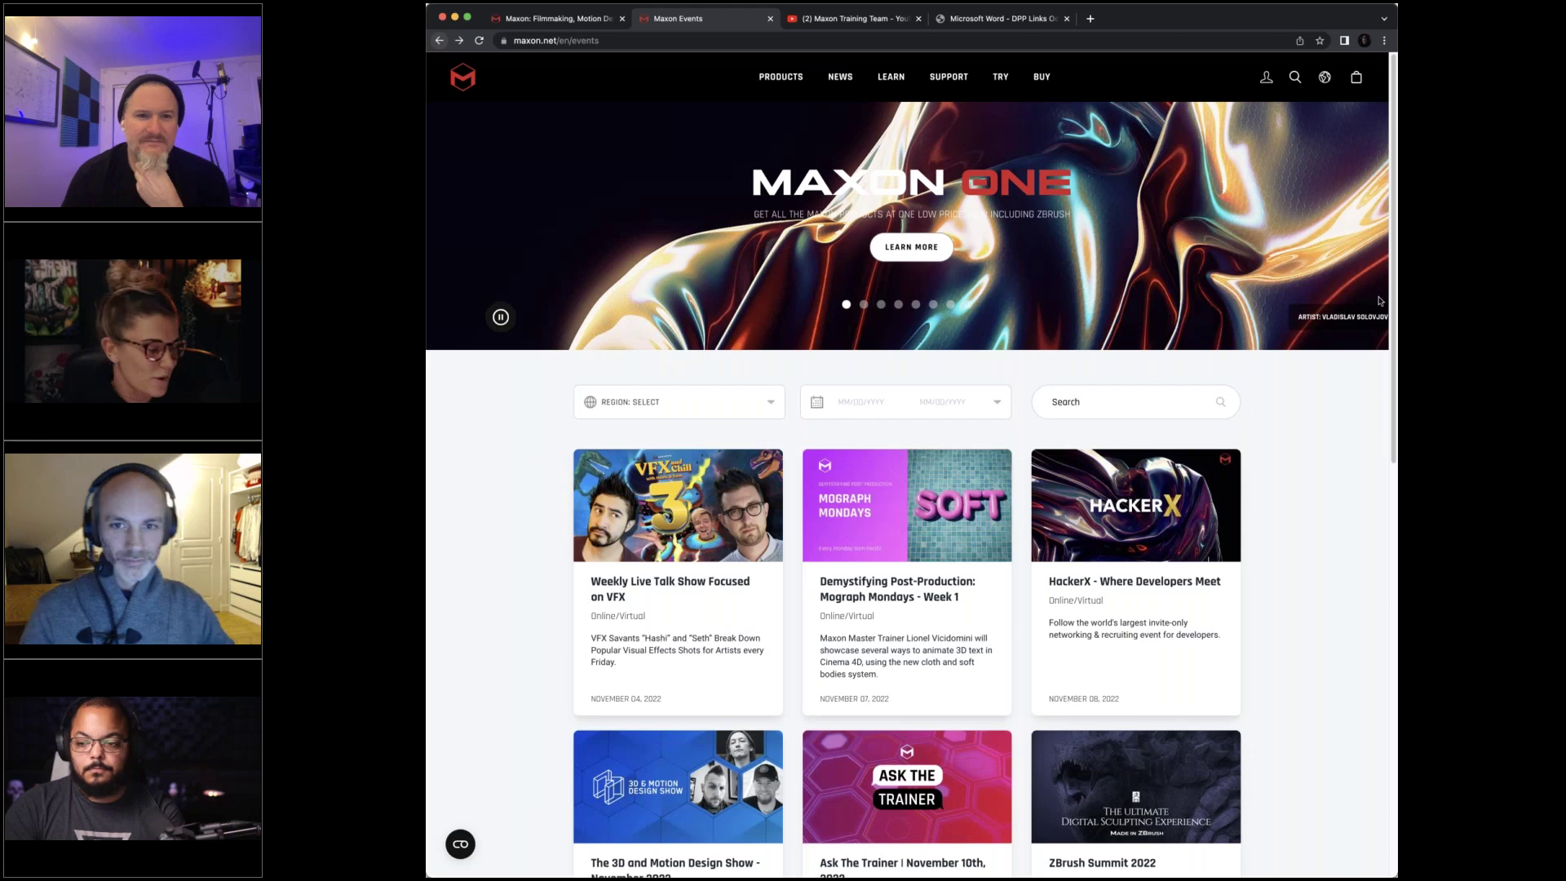
Step: Look through The 3D and Motion Design Show page, then move on to the Maxon Training Team YouTube channel
scroll(1264, 456, "down", 1)
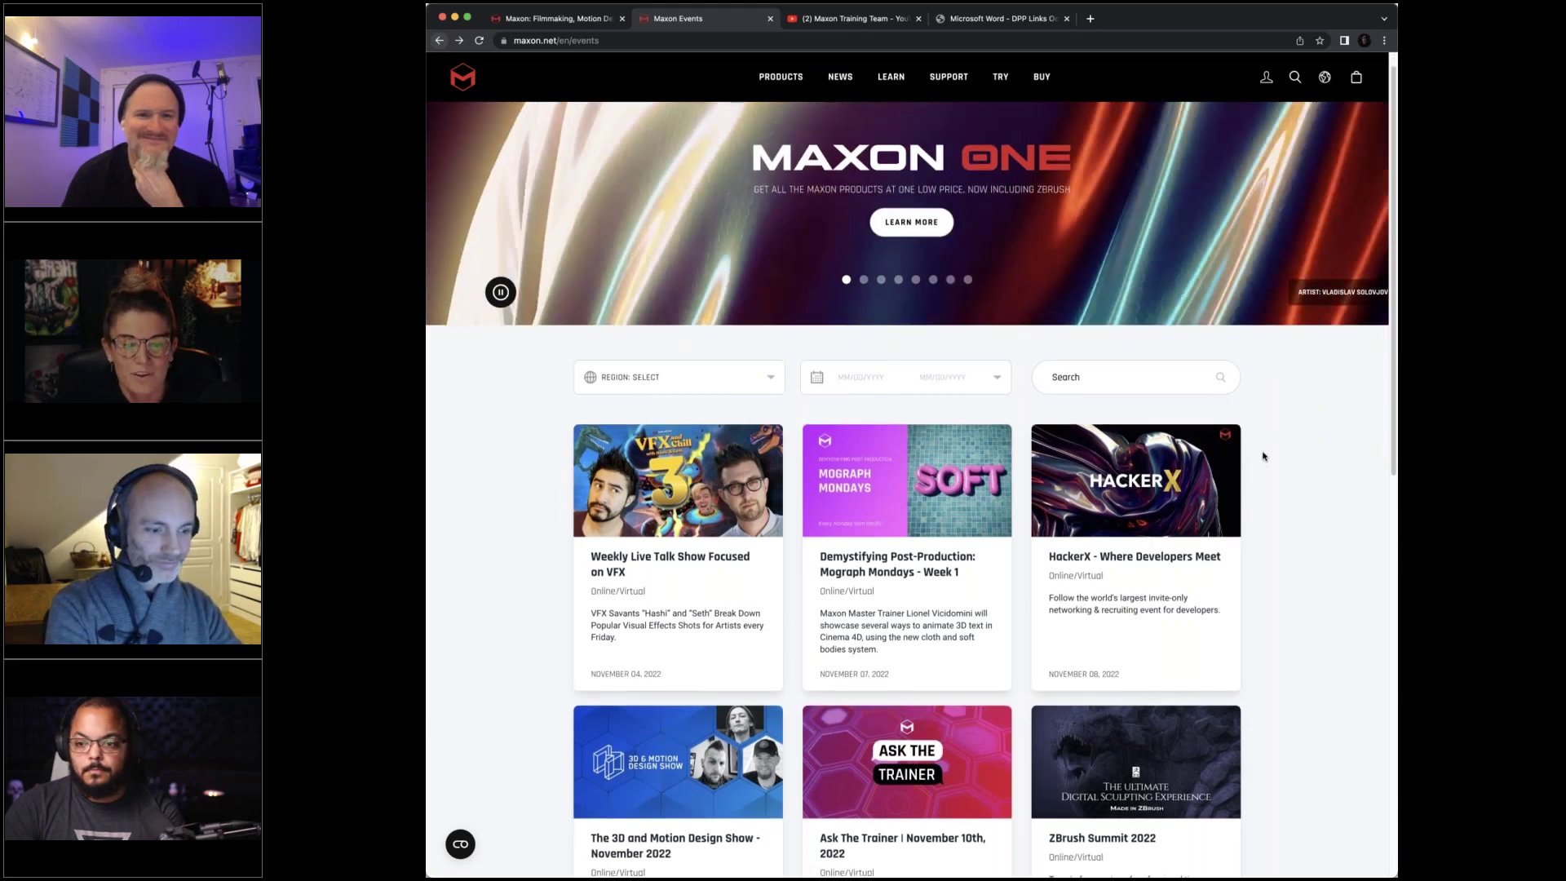
scroll(1263, 456, "down", 5)
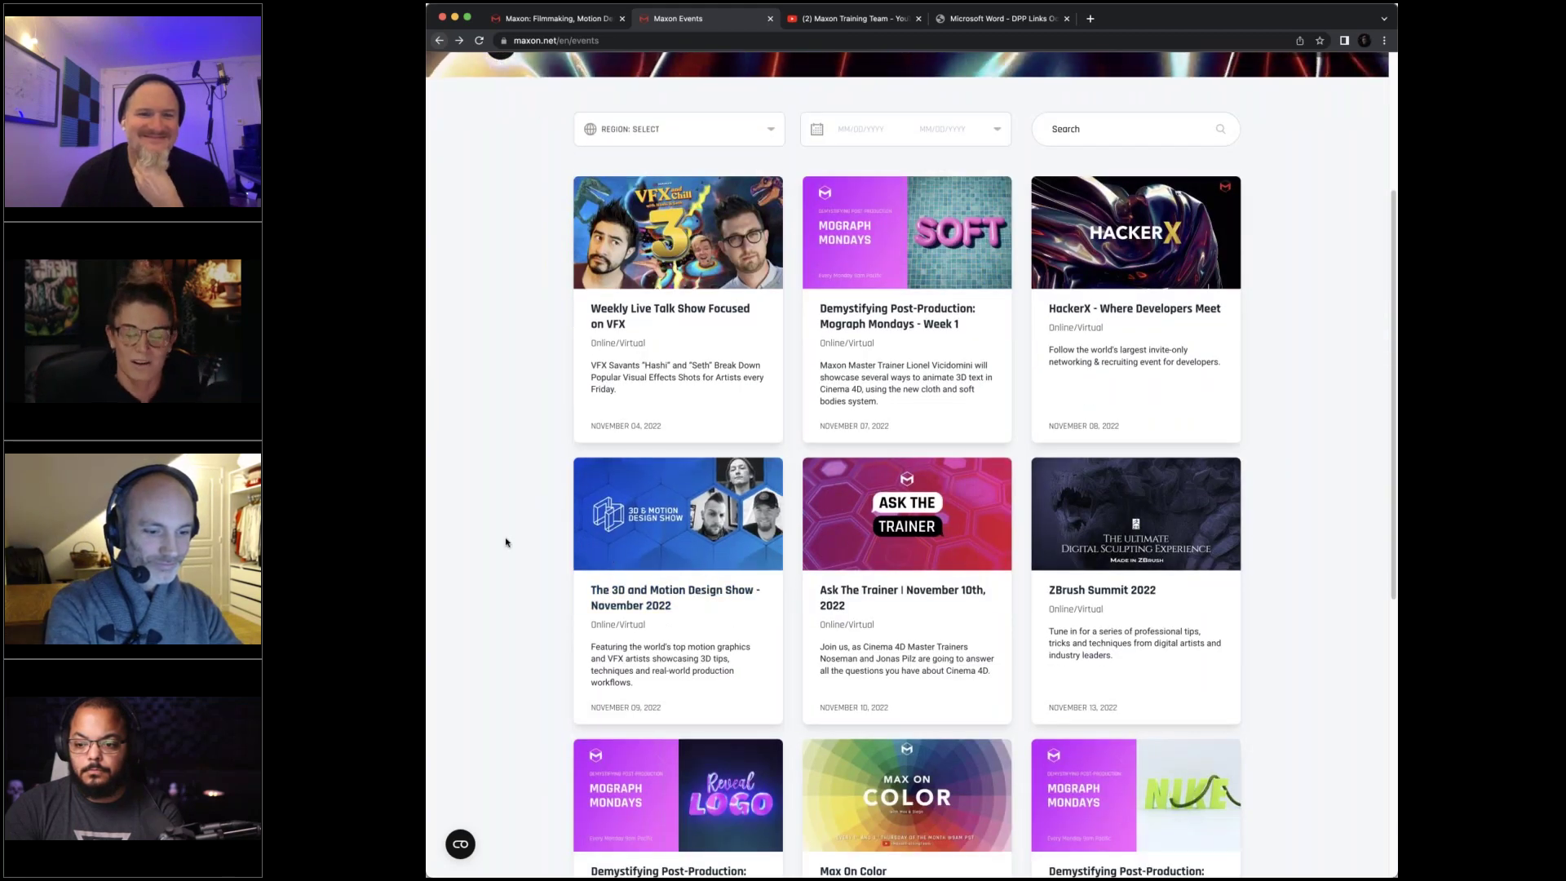
left_click(718, 530)
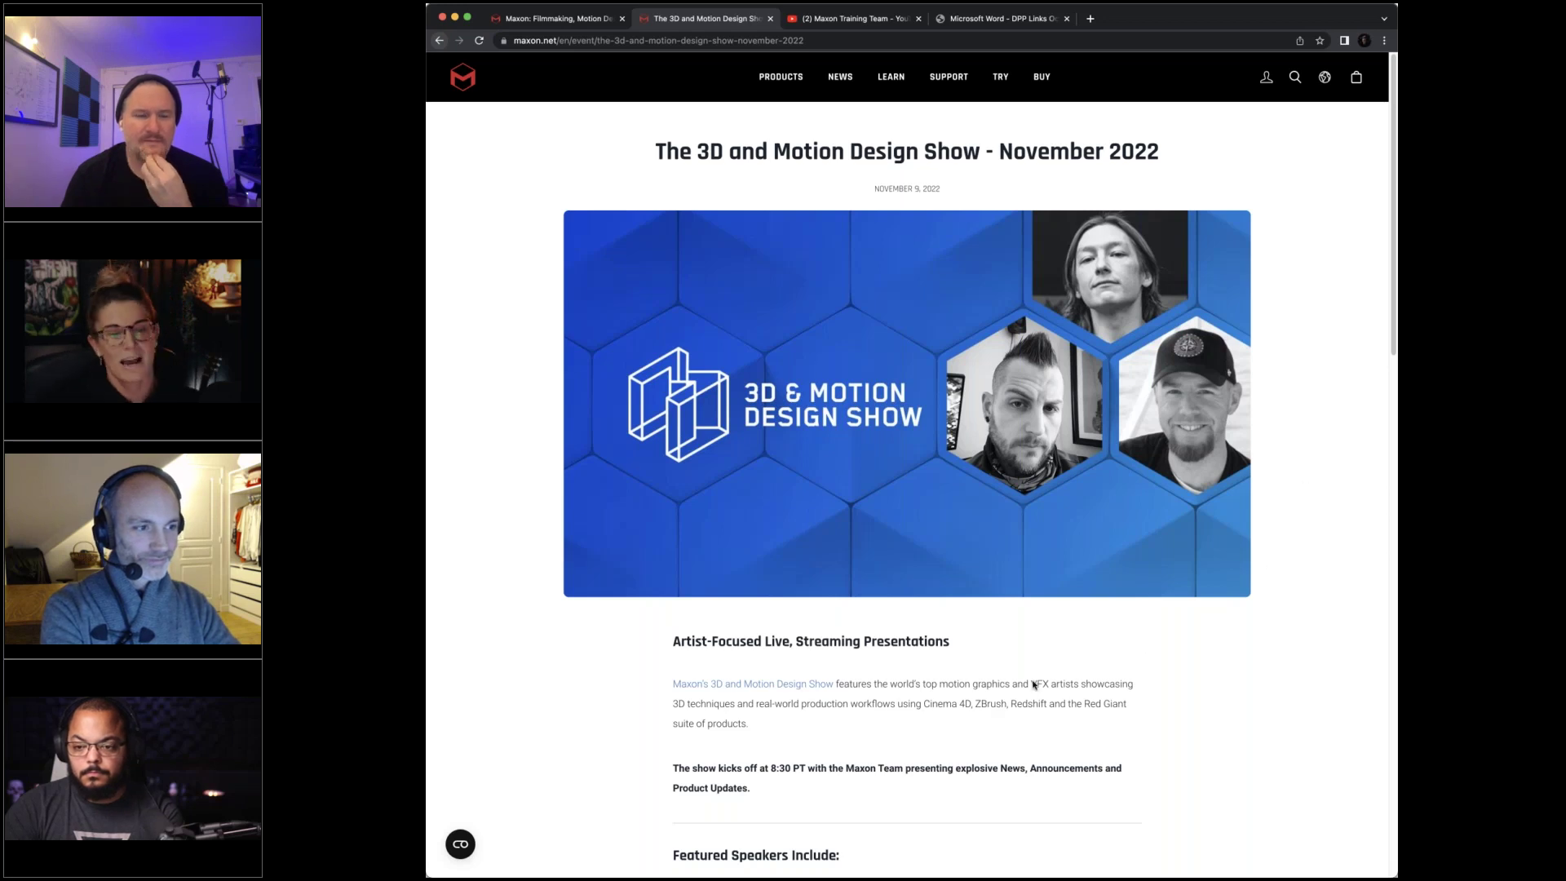
scroll(1340, 454, "down", 1)
scroll(616, 616, "down", 1)
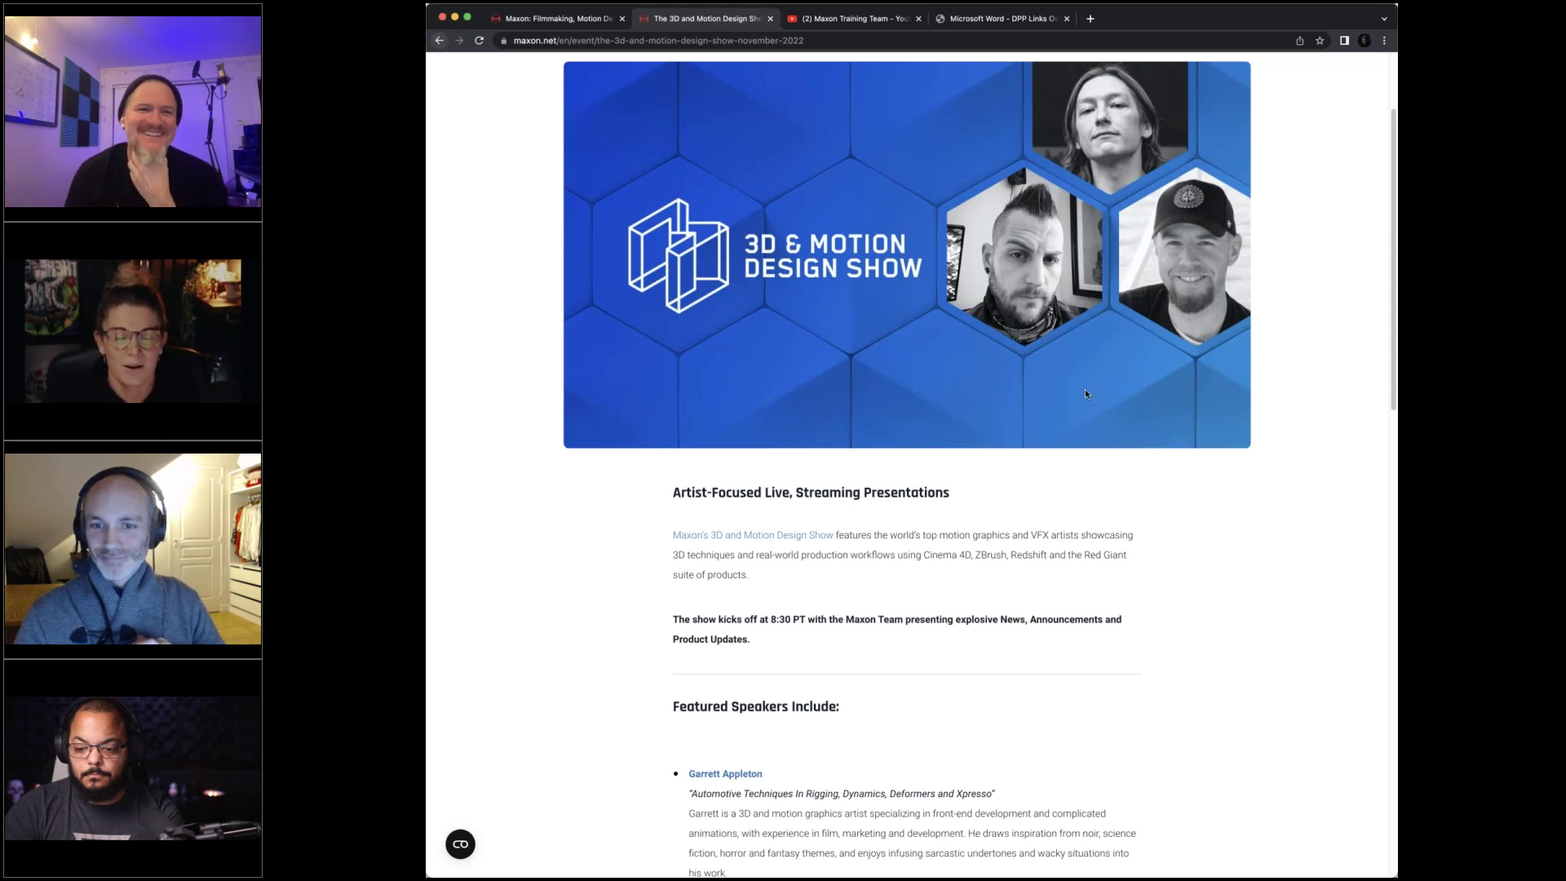
left_click(527, 23)
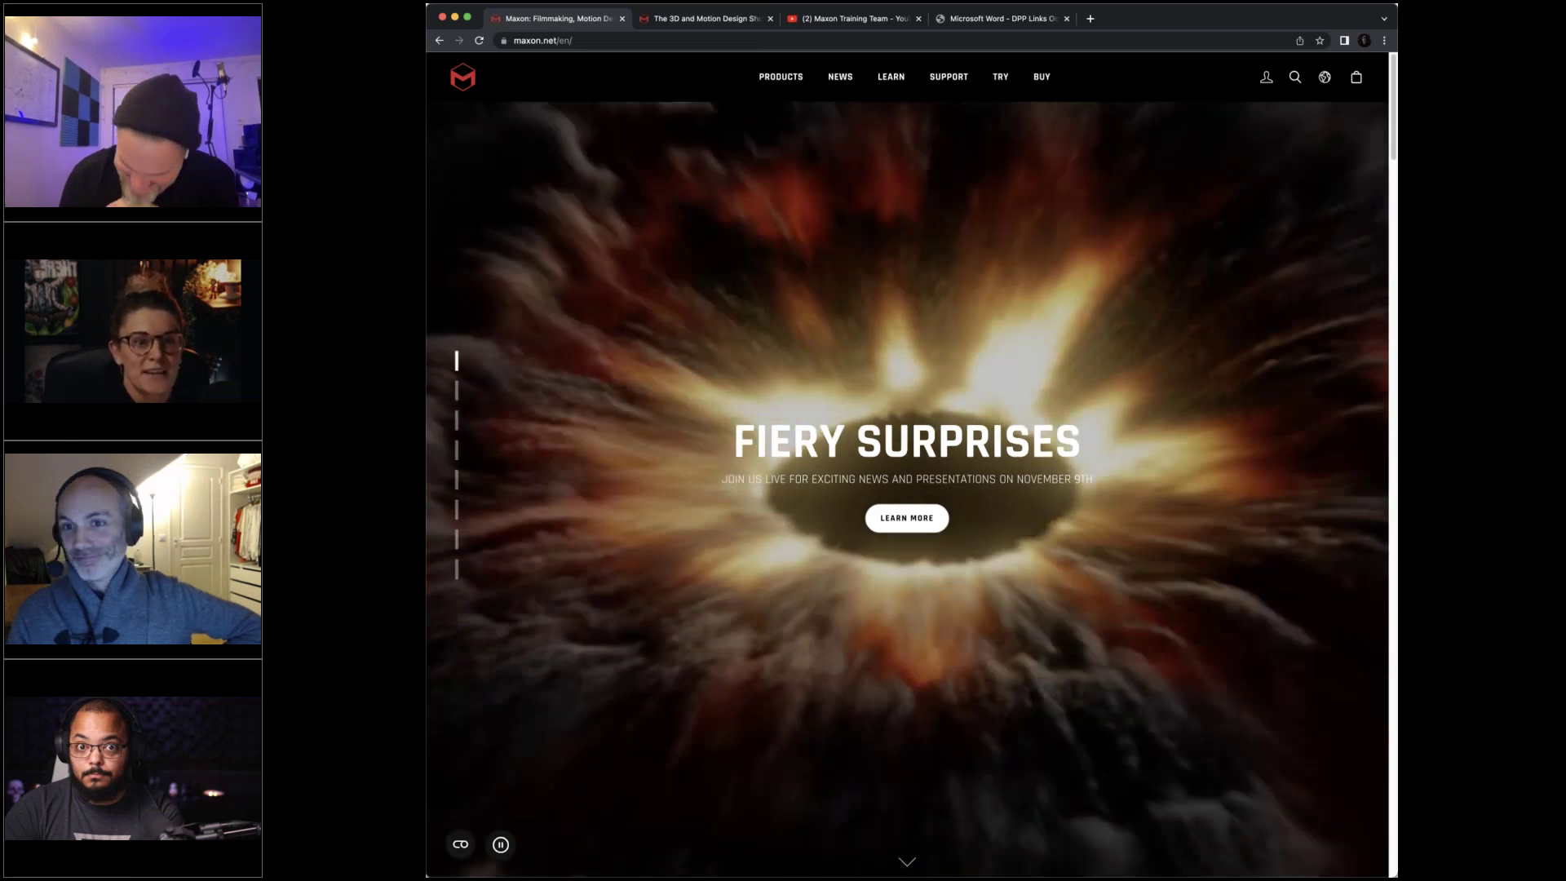
left_click(881, 18)
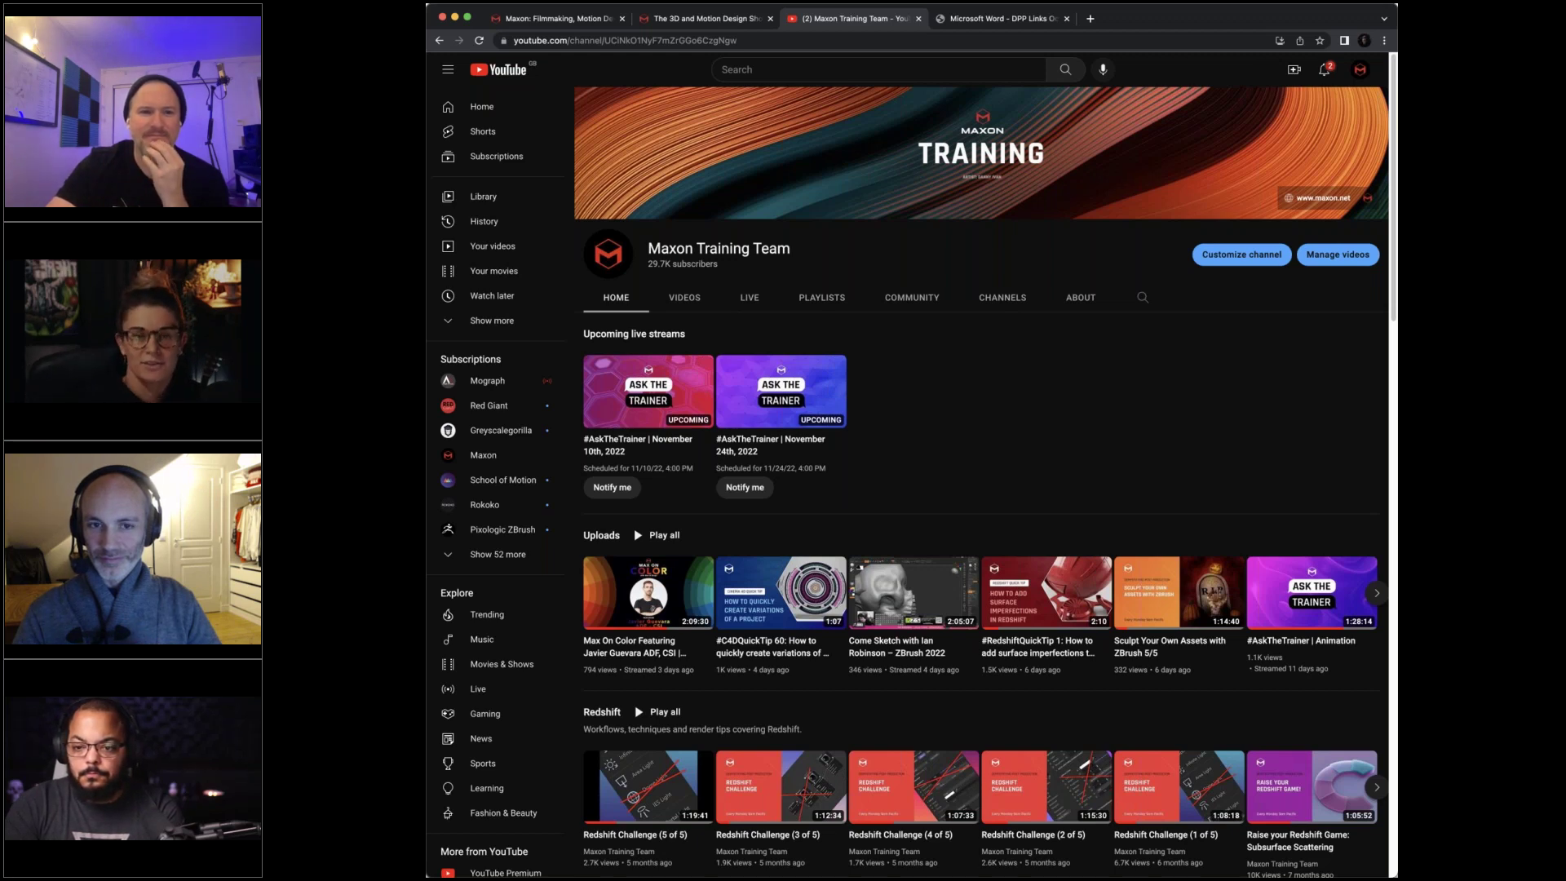
Step: Review the Demystifying Post-Production links PDF, then go back to the Maxon Events listing
left_click(1031, 22)
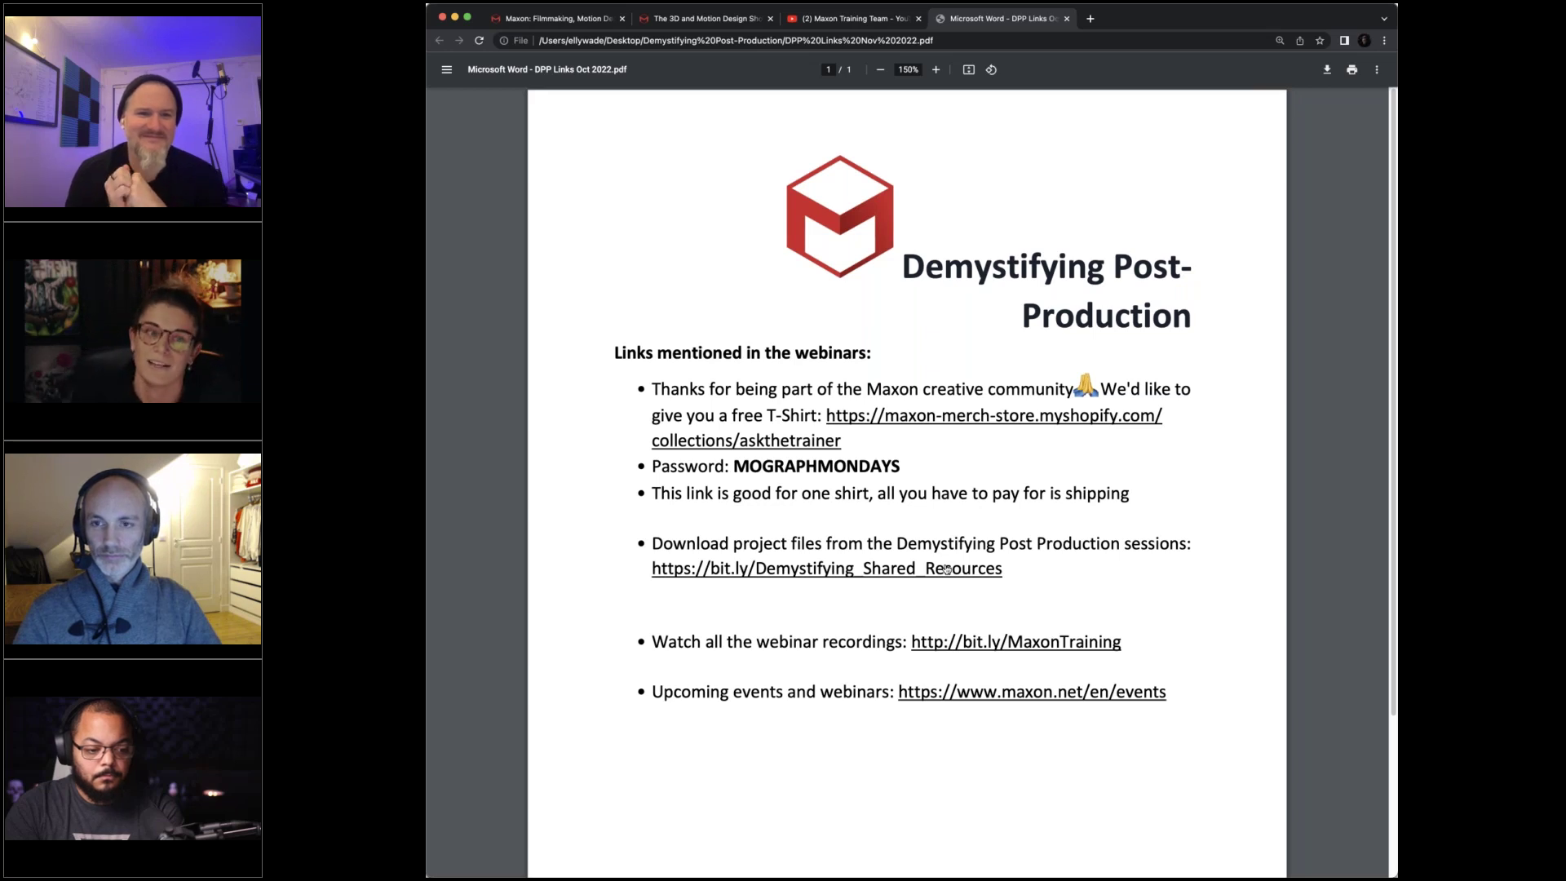
left_click(681, 18)
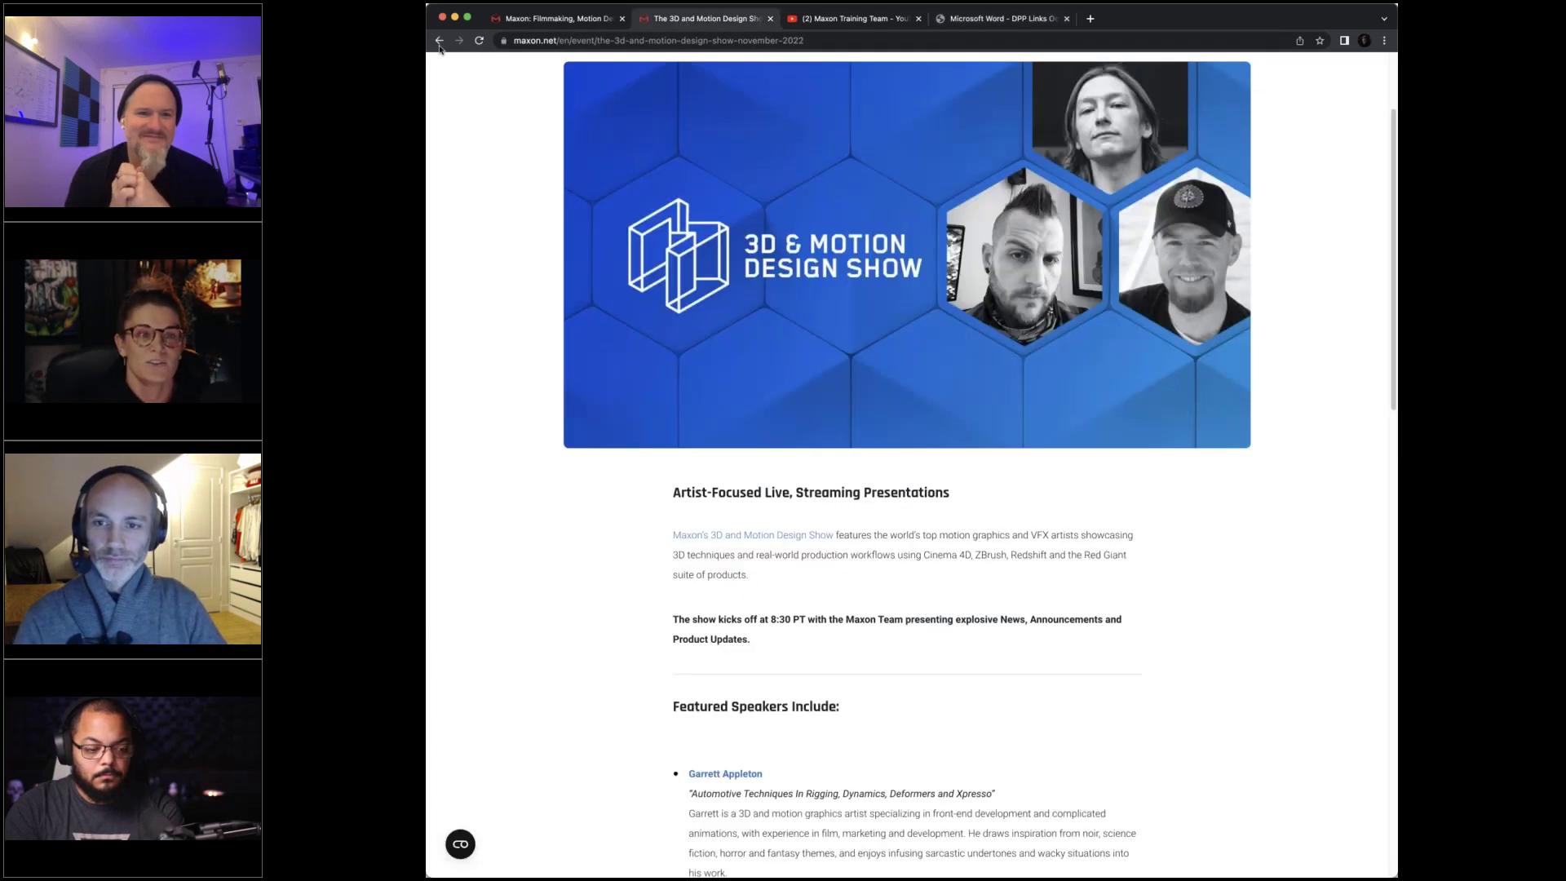
left_click(439, 42)
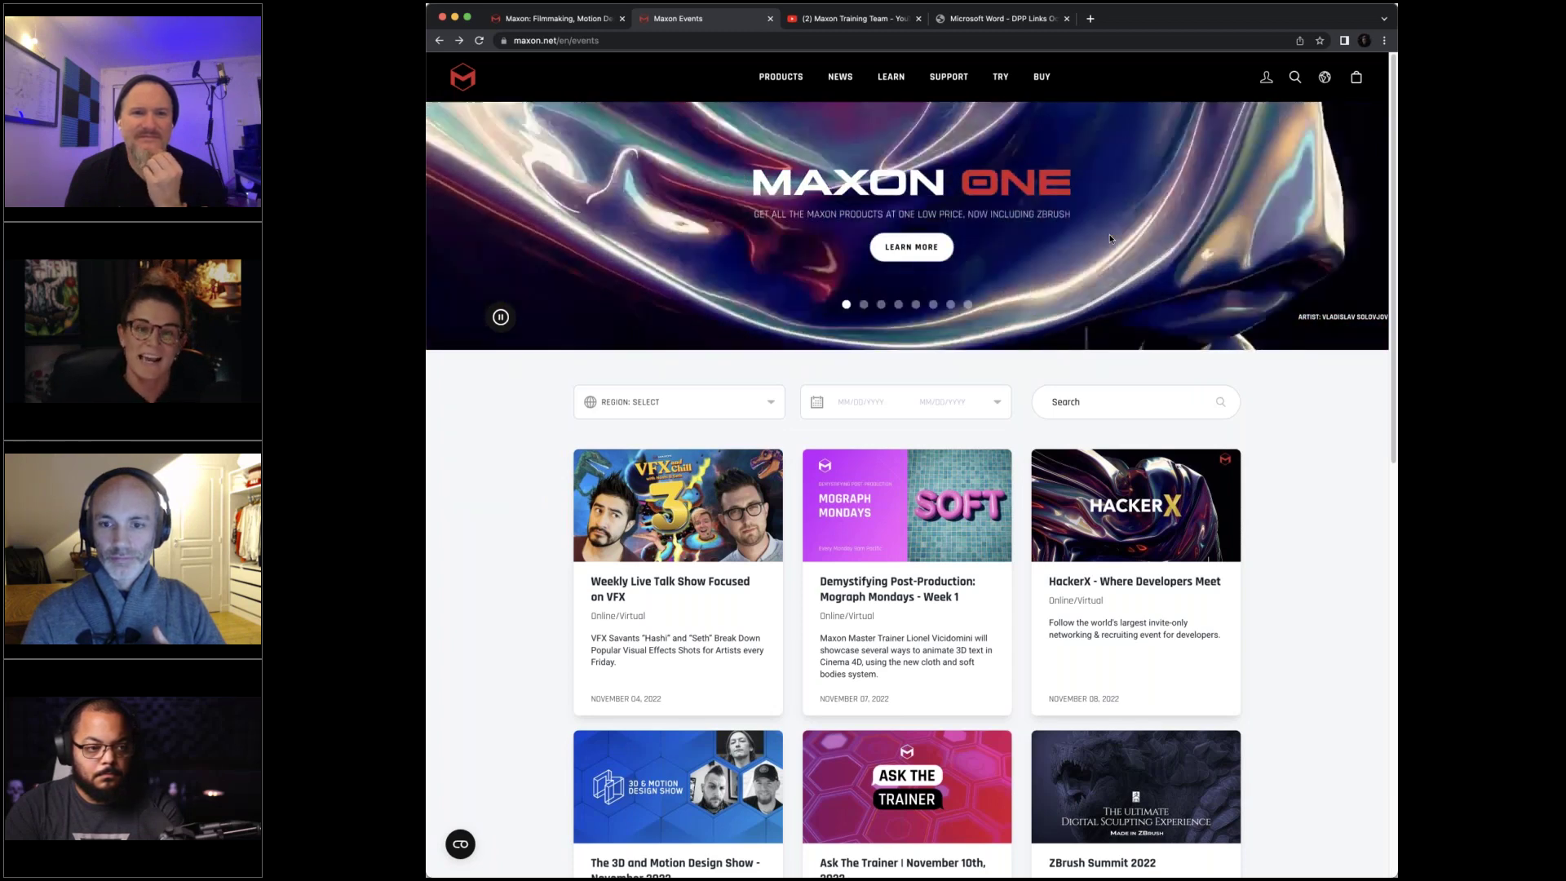
Step: Open the Mograph Mondays Week 1 event page and scroll down through it
left_click(929, 519)
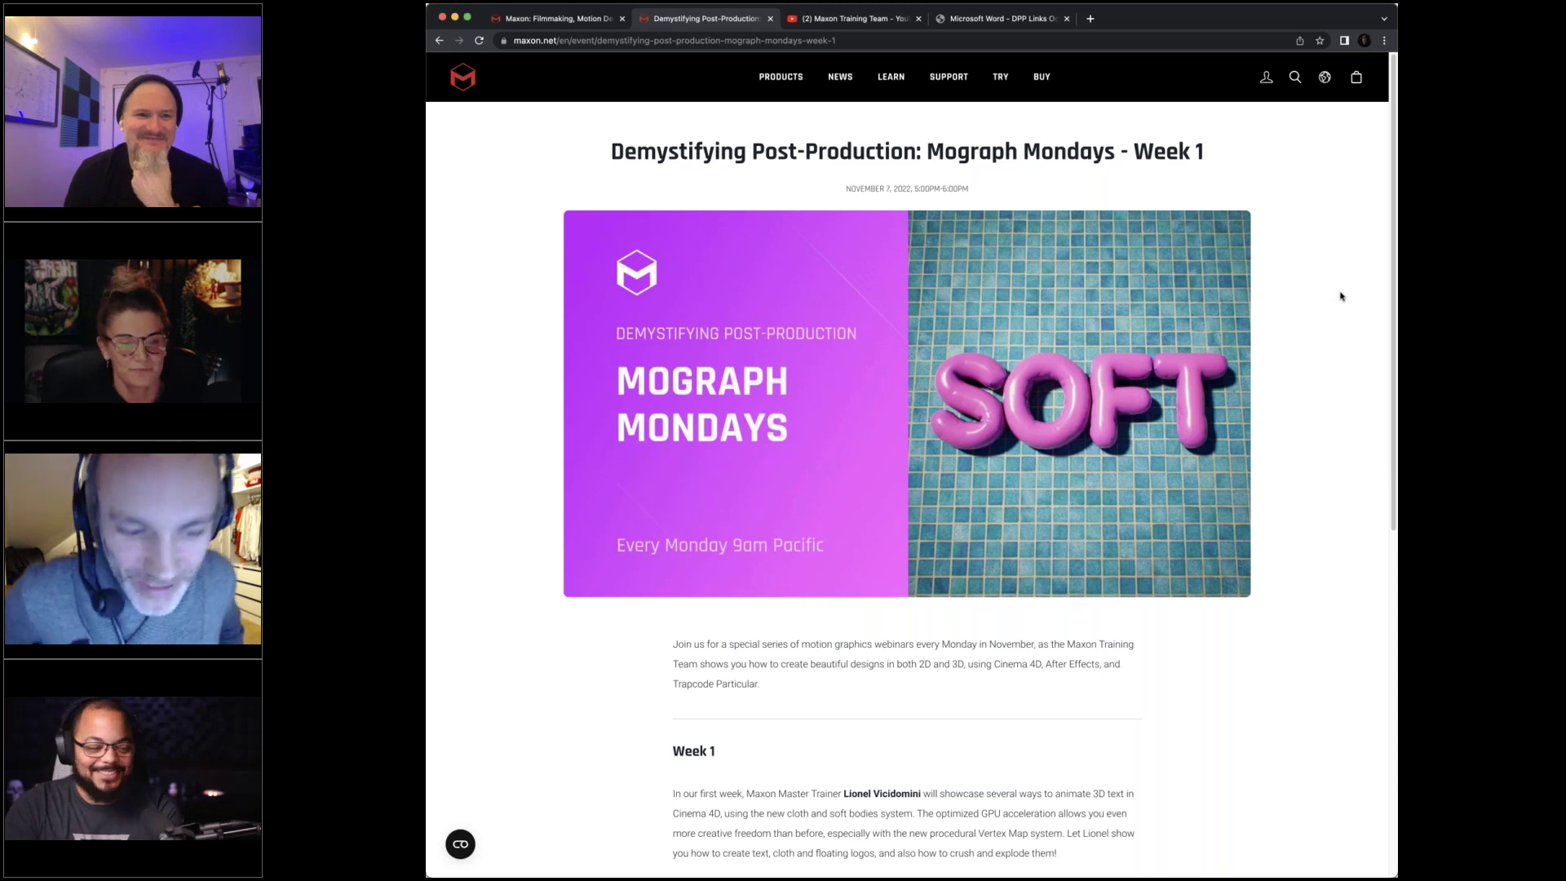
scroll(1340, 296, "down", 5)
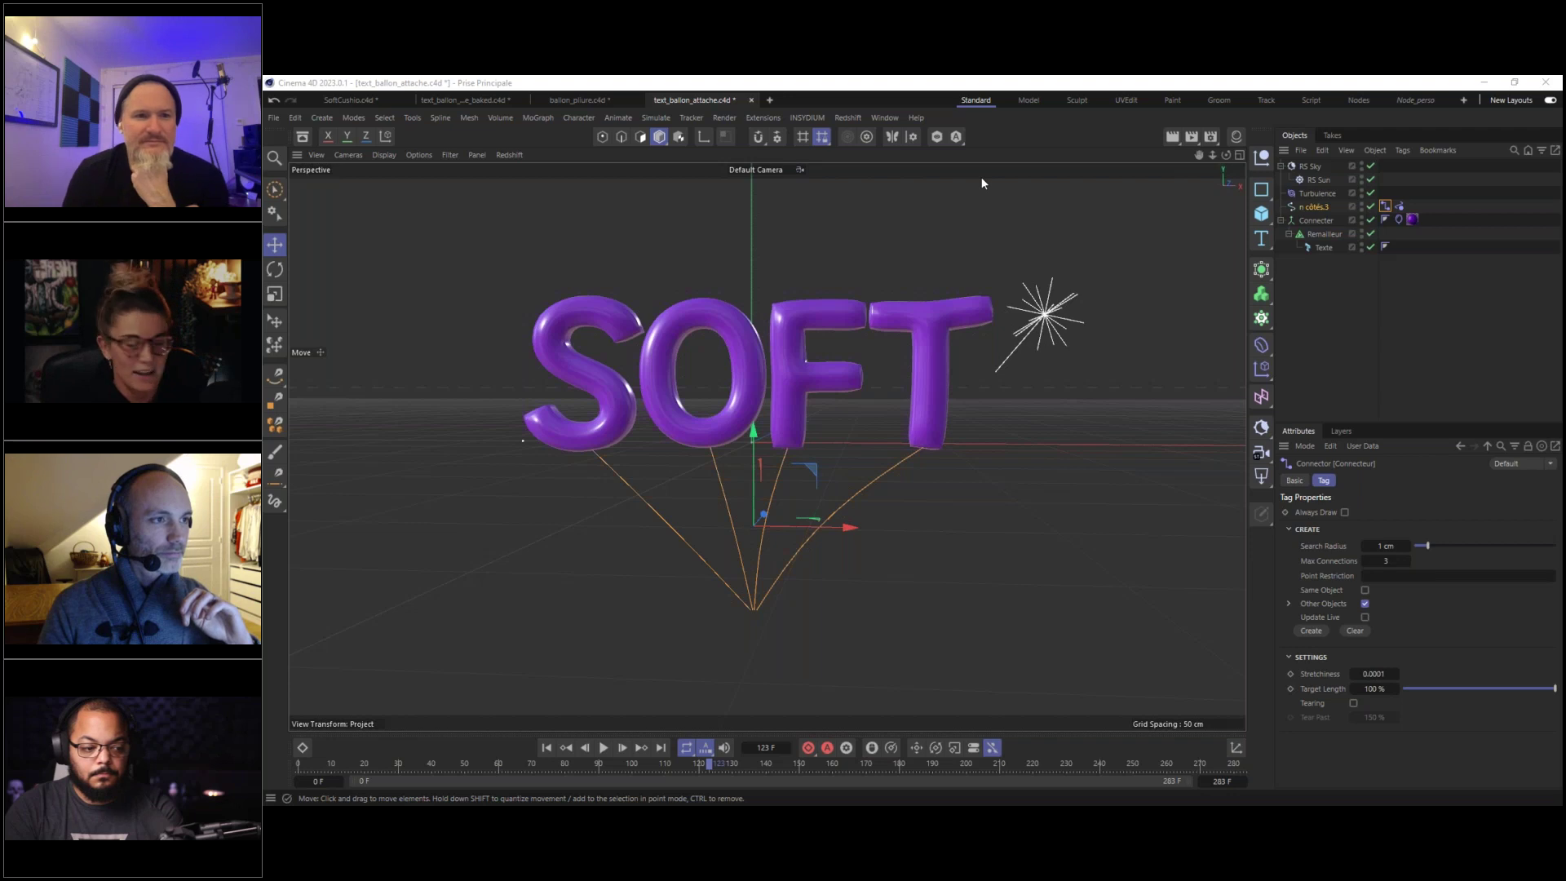
Step: Position the image viewer over the viewport and flip through the references to balloon.png
left_click_drag(270, 186, 1036, 165)
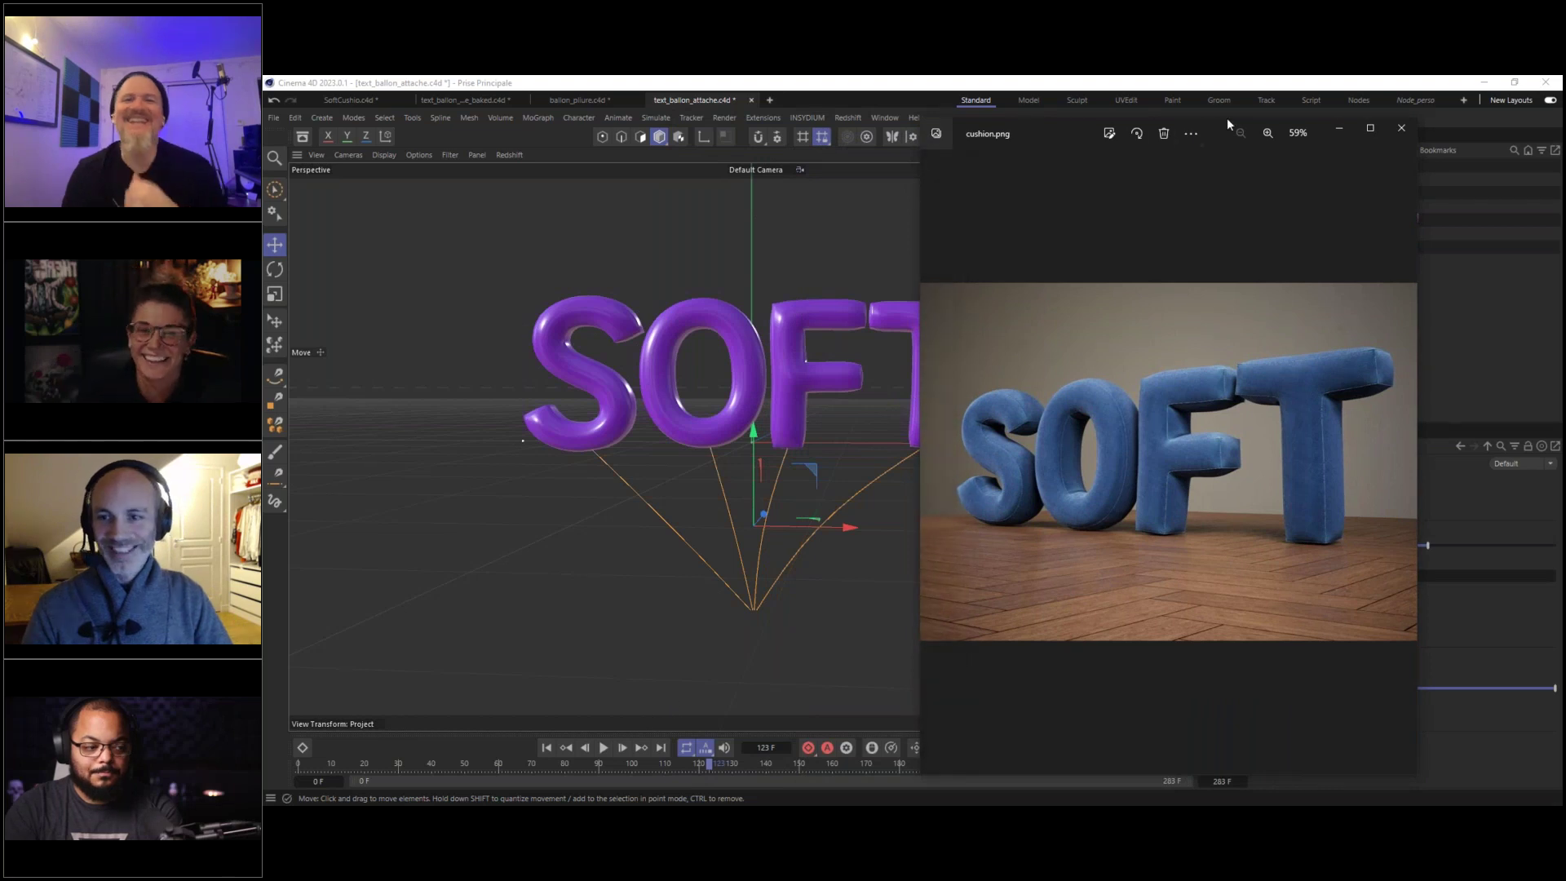
left_click_drag(969, 140, 539, 128)
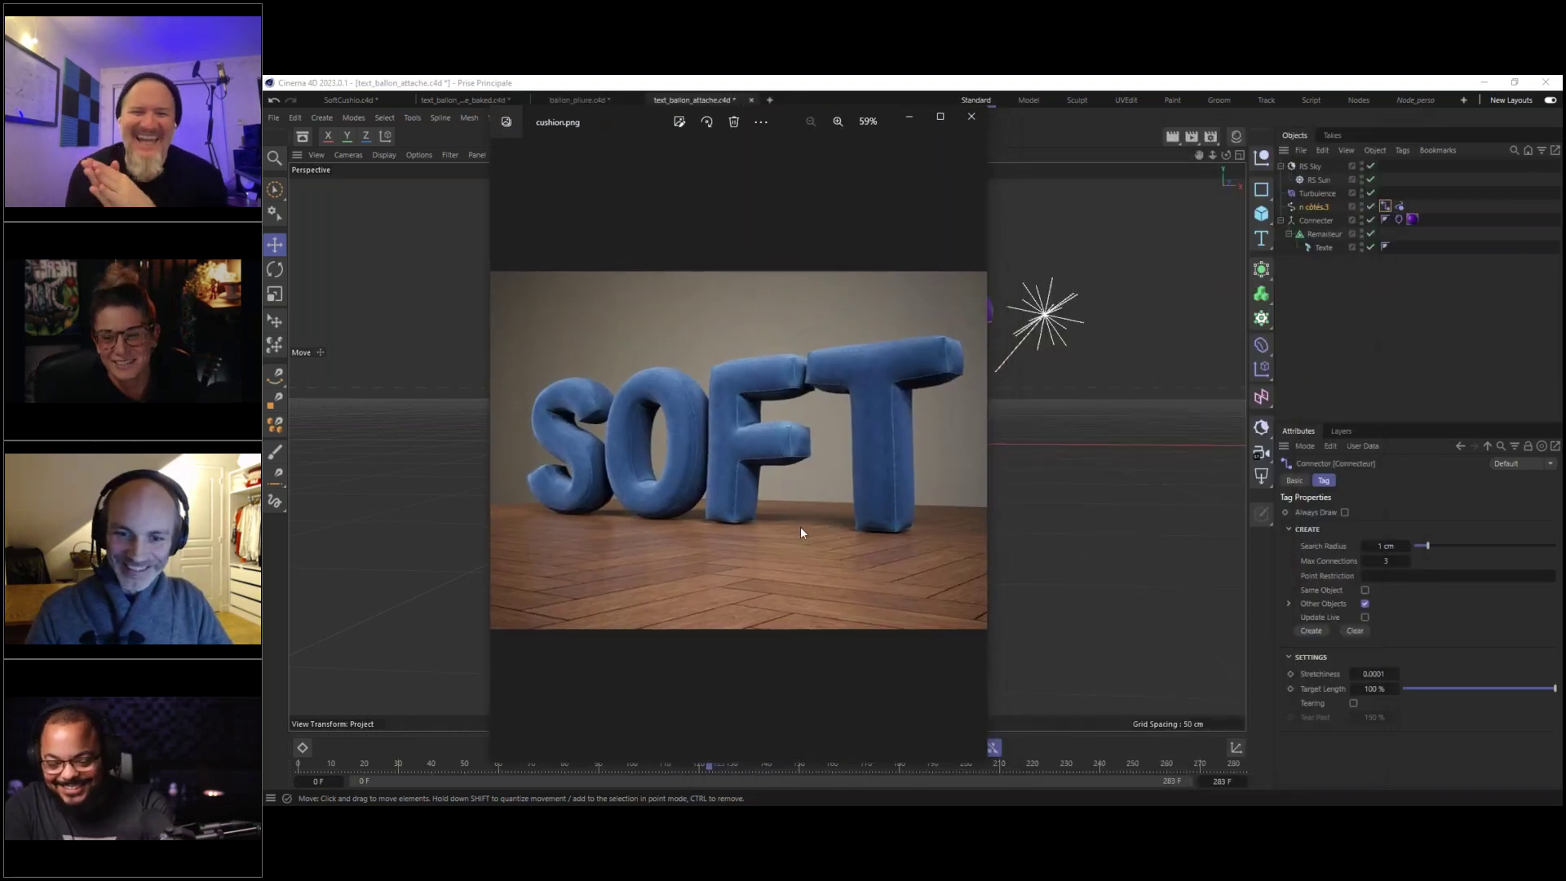
left_click(970, 450)
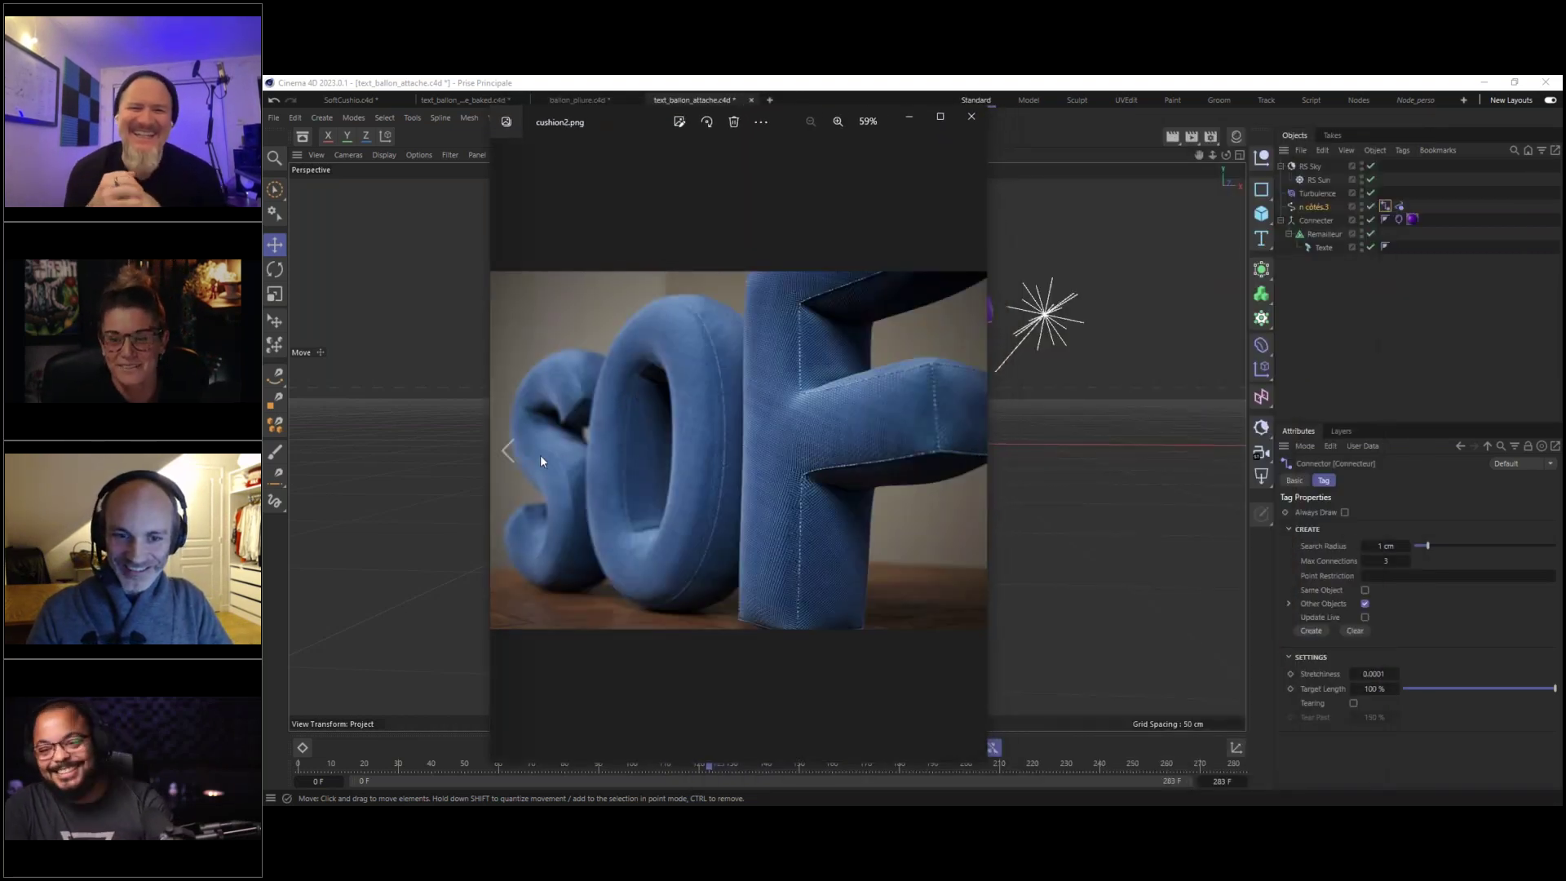
left_click(506, 450)
left_click(504, 448)
left_click(504, 448)
left_click(504, 448)
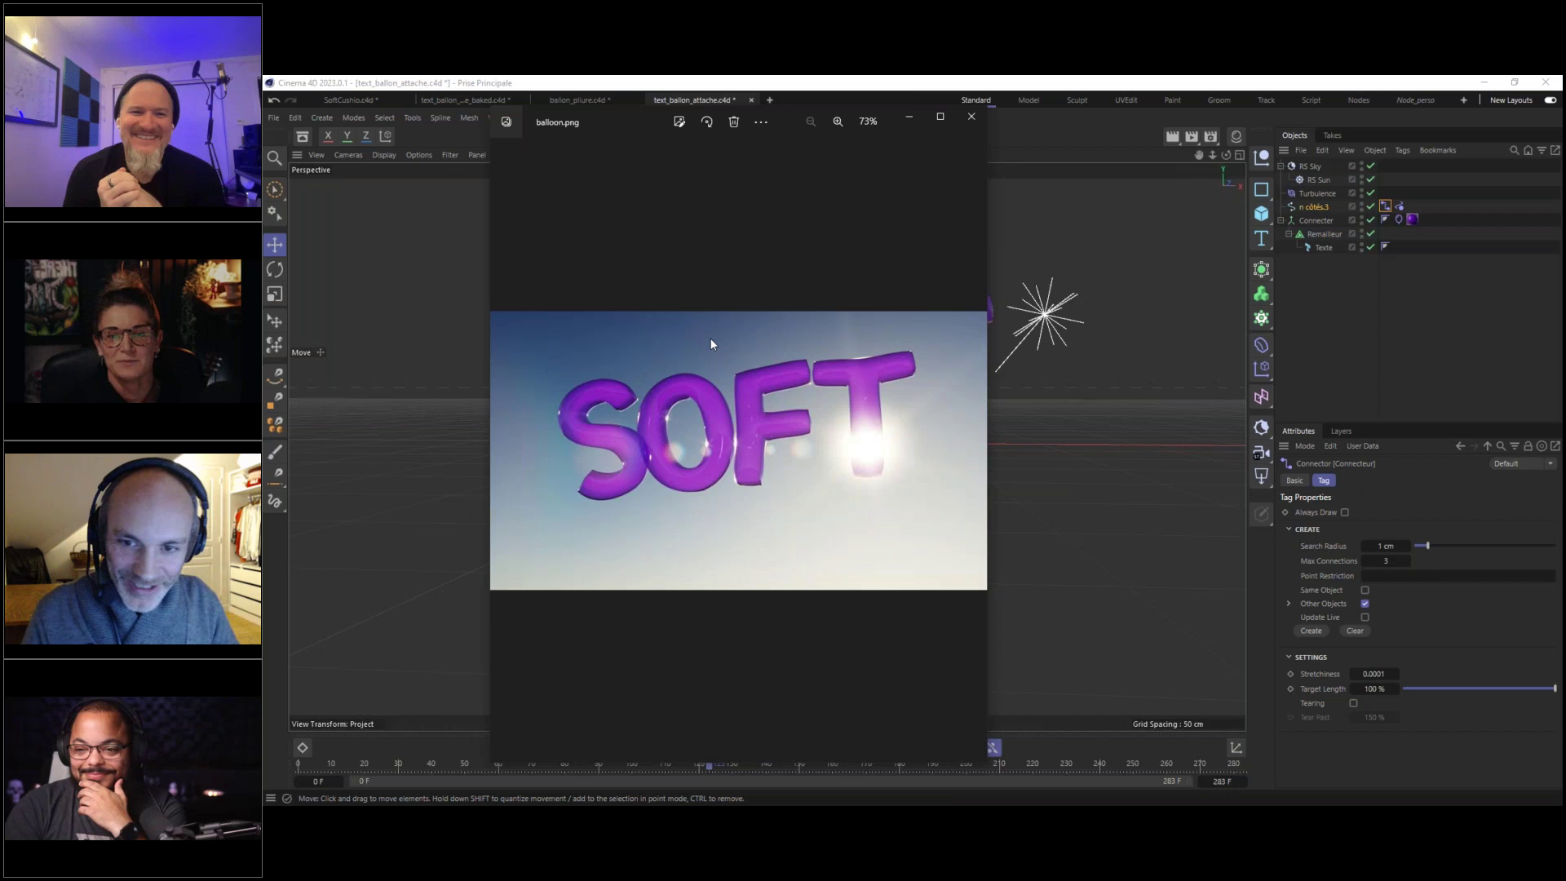
mouse_move(639, 121)
left_mouse_down()
mouse_move(716, 123)
mouse_move(632, 126)
left_mouse_up()
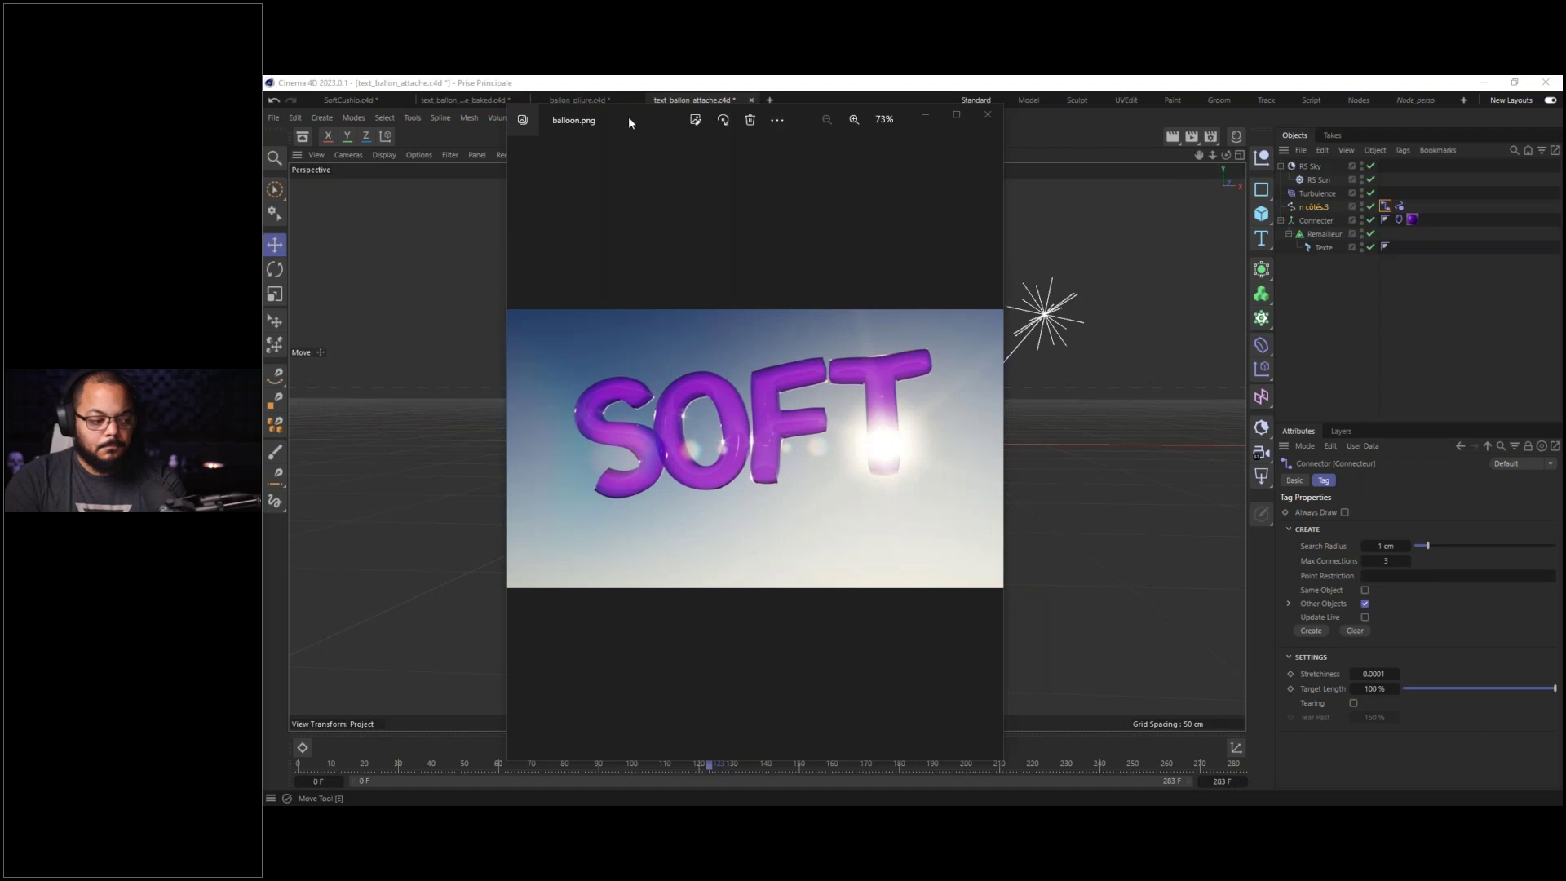
Step: Reposition the viewer and browse bouee.jpg, cushion.png and cushion2.png, ending on cushion.png
left_click_drag(629, 119, 844, 110)
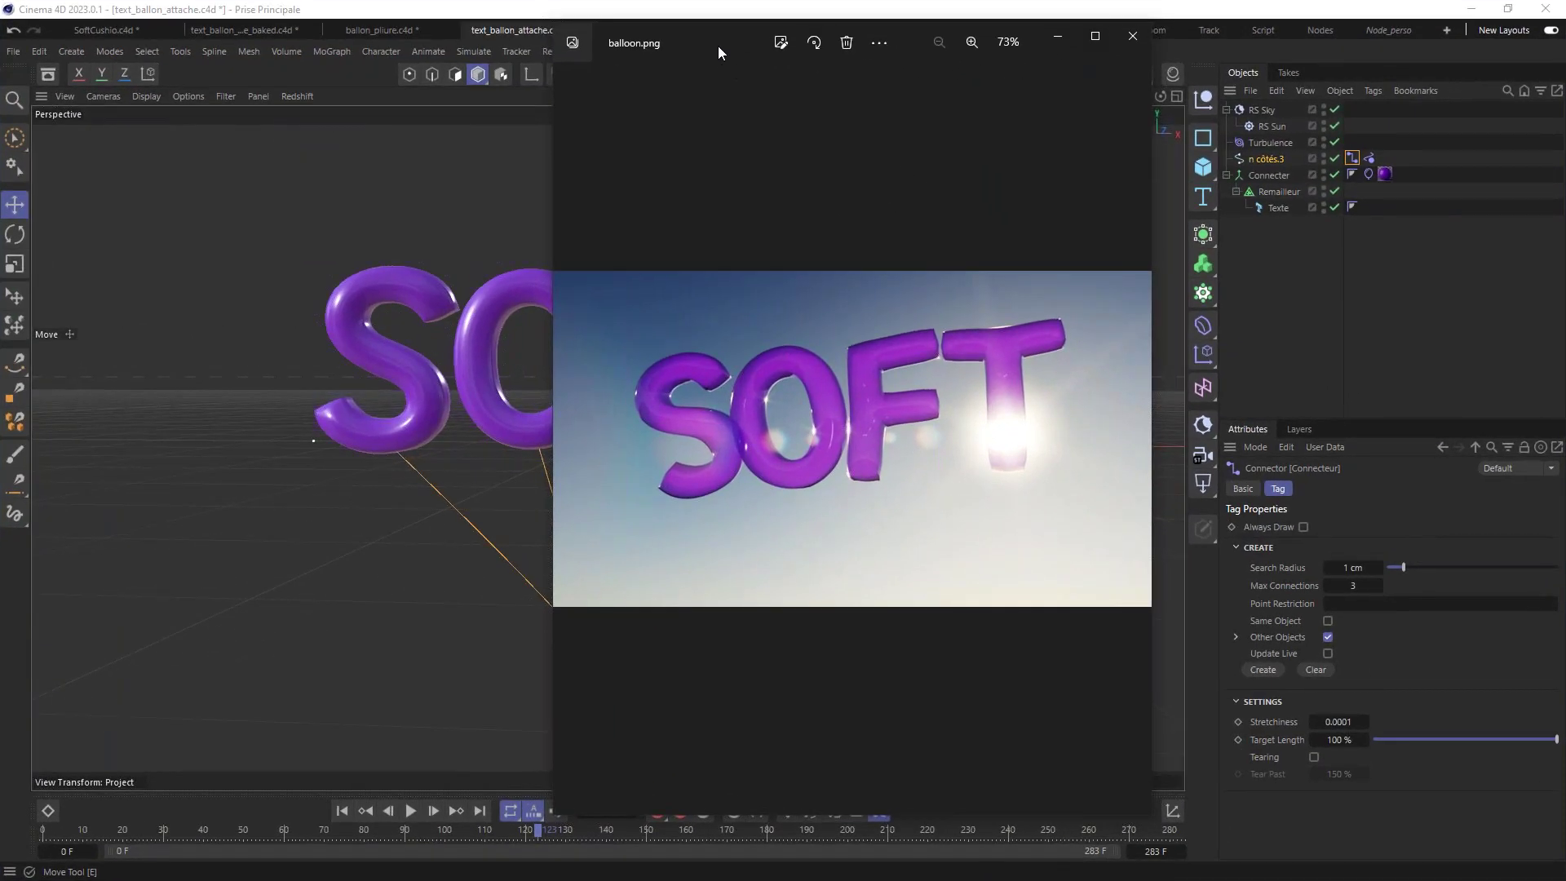
left_click_drag(722, 46, 628, 40)
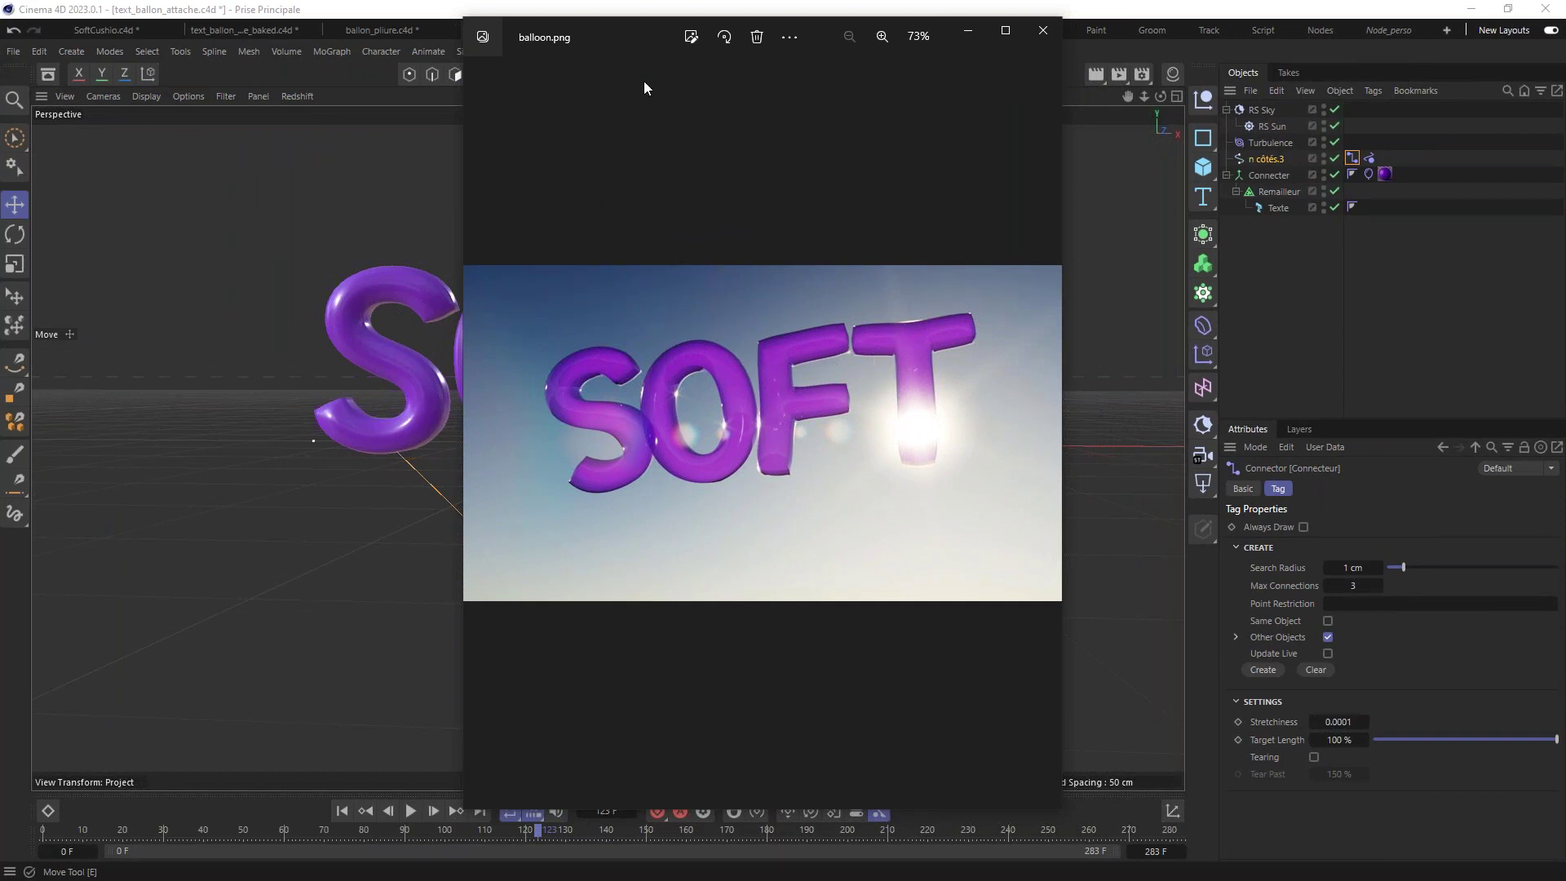
left_click_drag(615, 41, 641, 38)
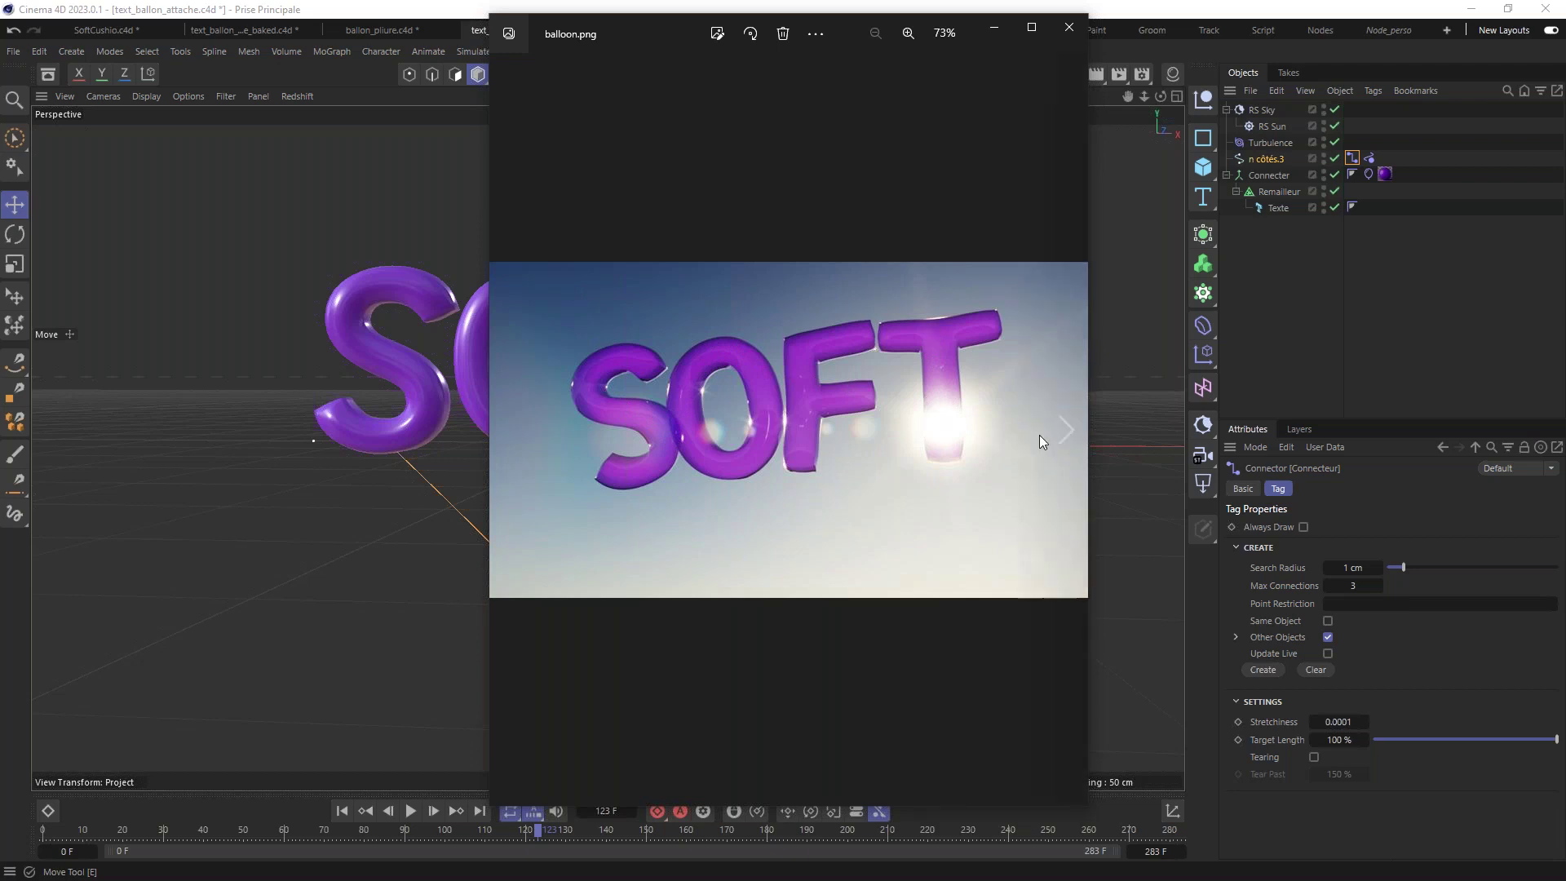
left_click(1066, 432)
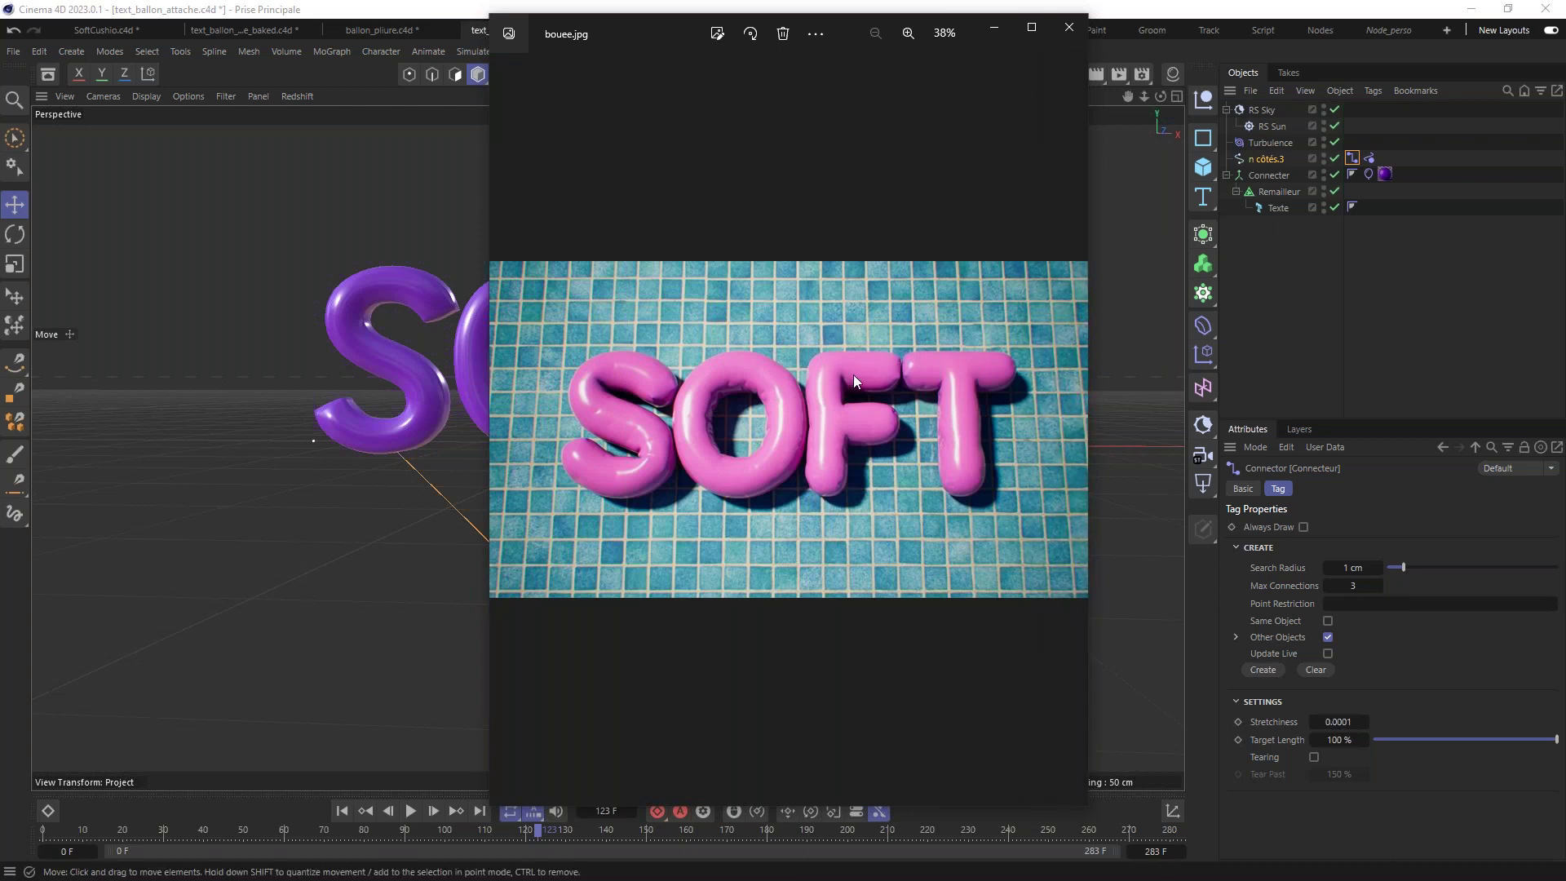
left_click(1059, 423)
left_click(1059, 423)
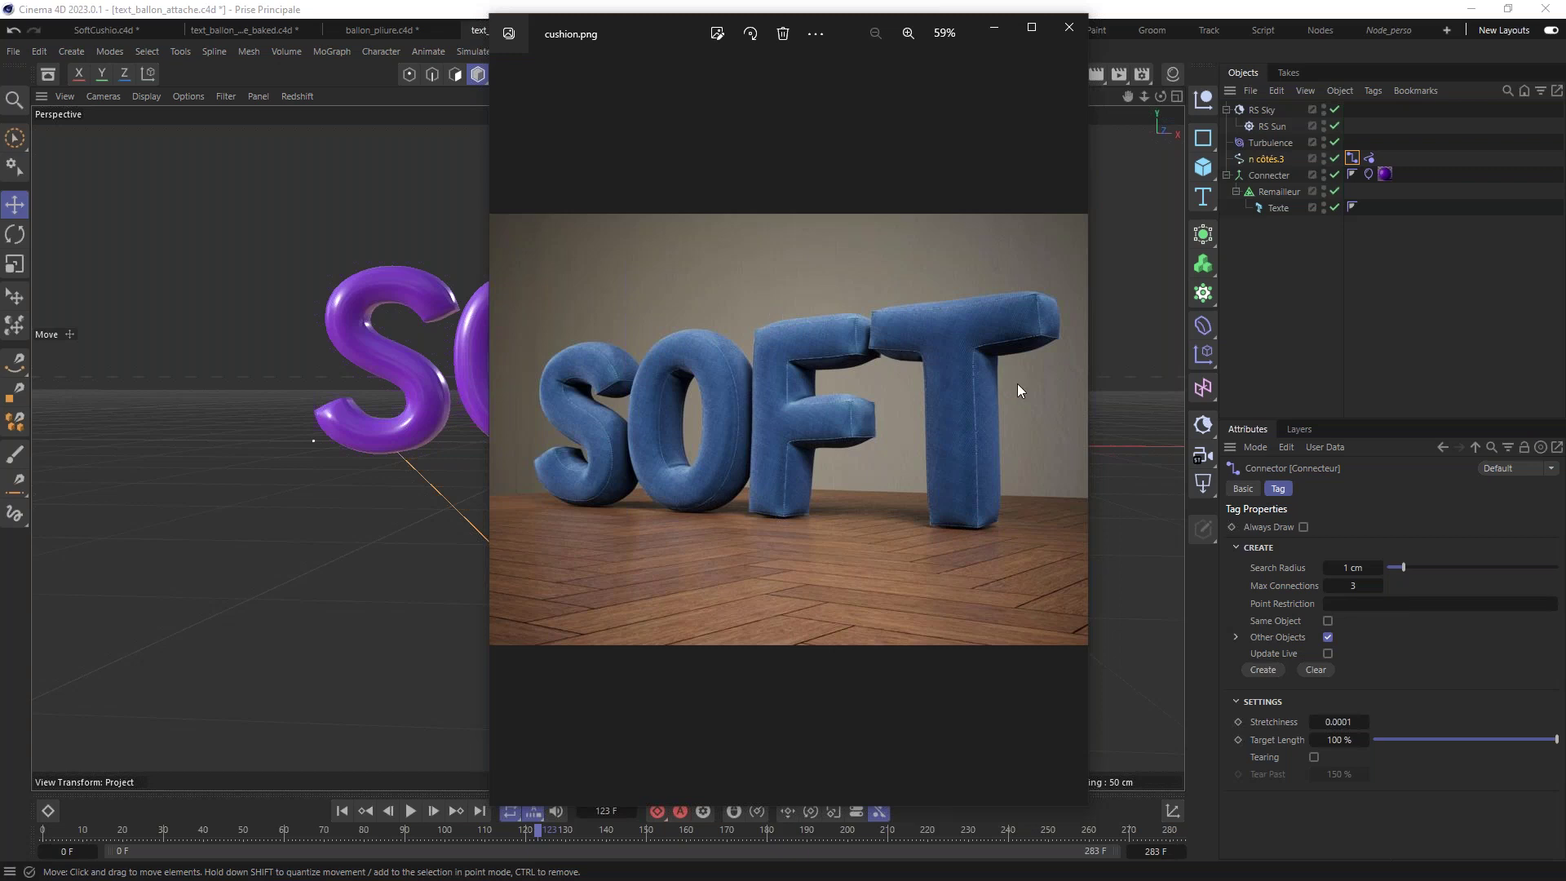
left_click(1065, 425)
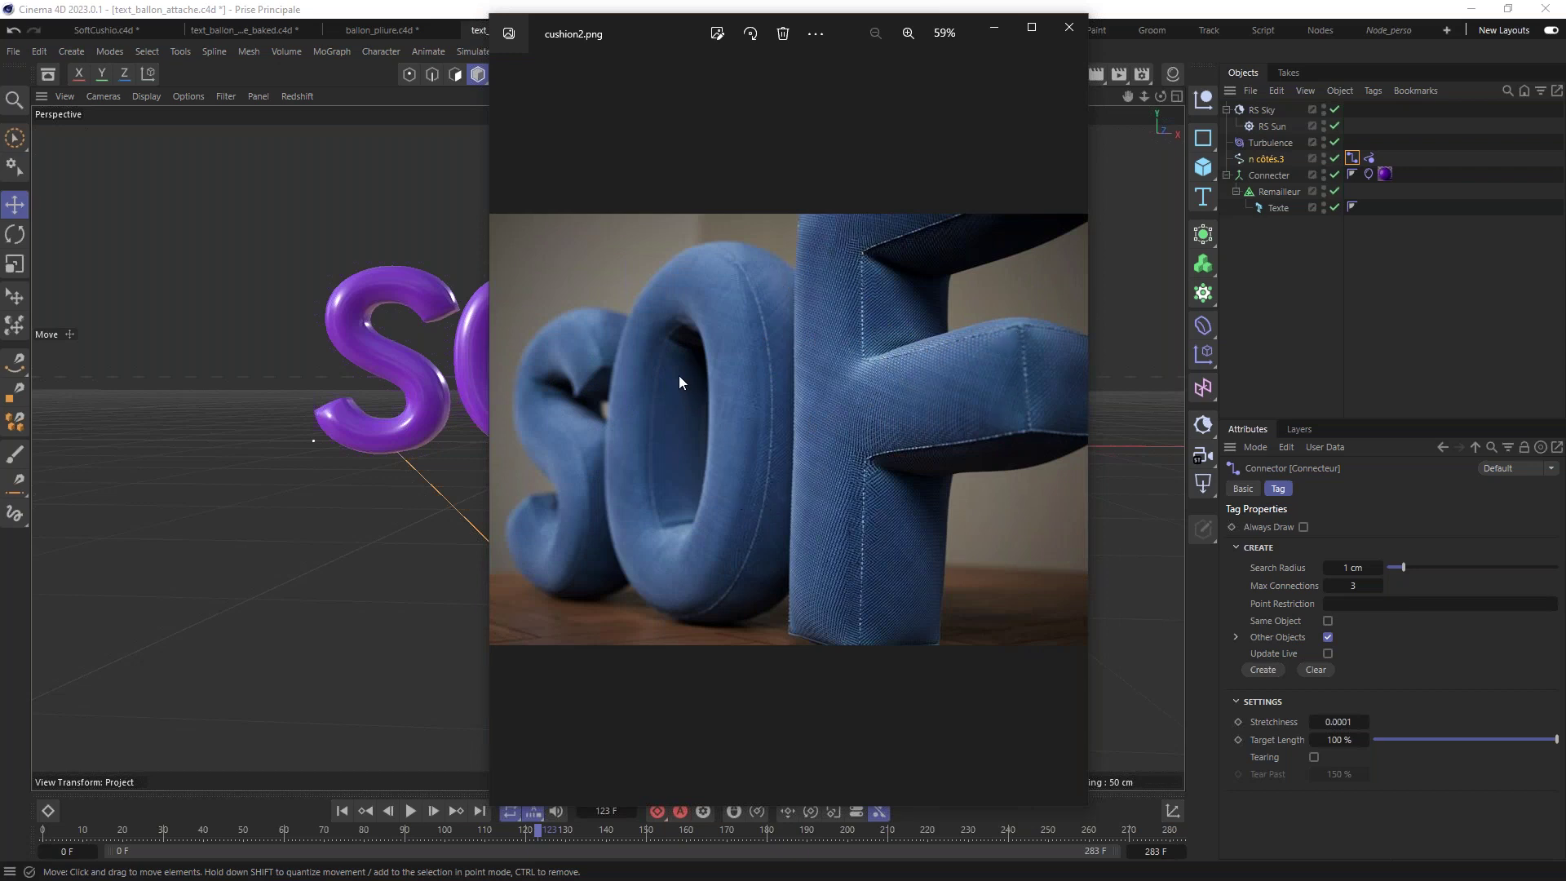
left_click(506, 430)
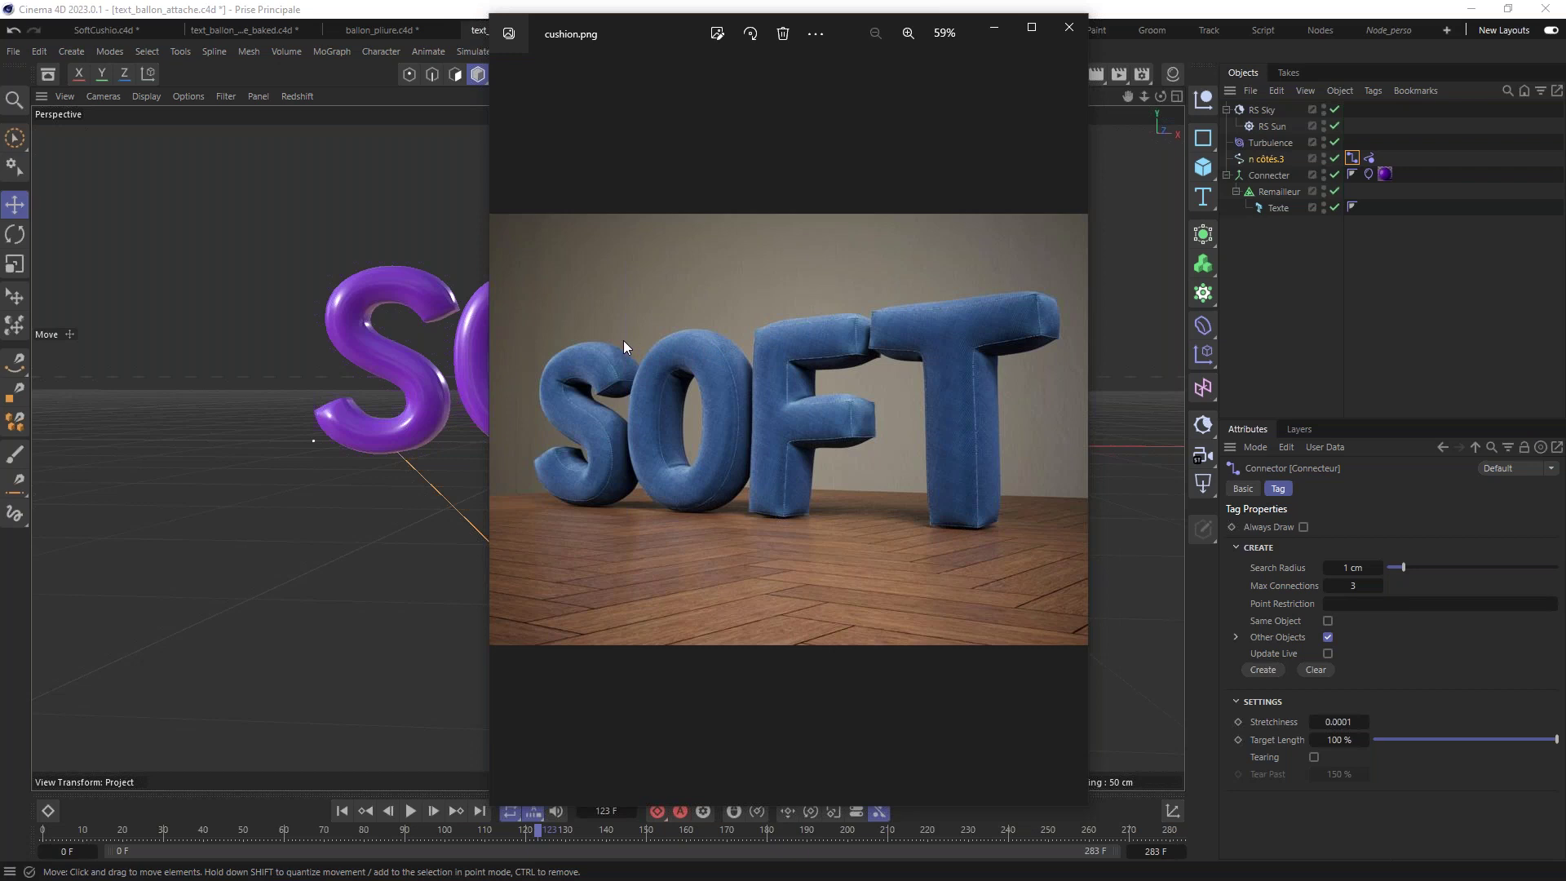
Step: Close the image viewer and play the SOFT balloon inflation while orbiting around the letters
left_click(1068, 27)
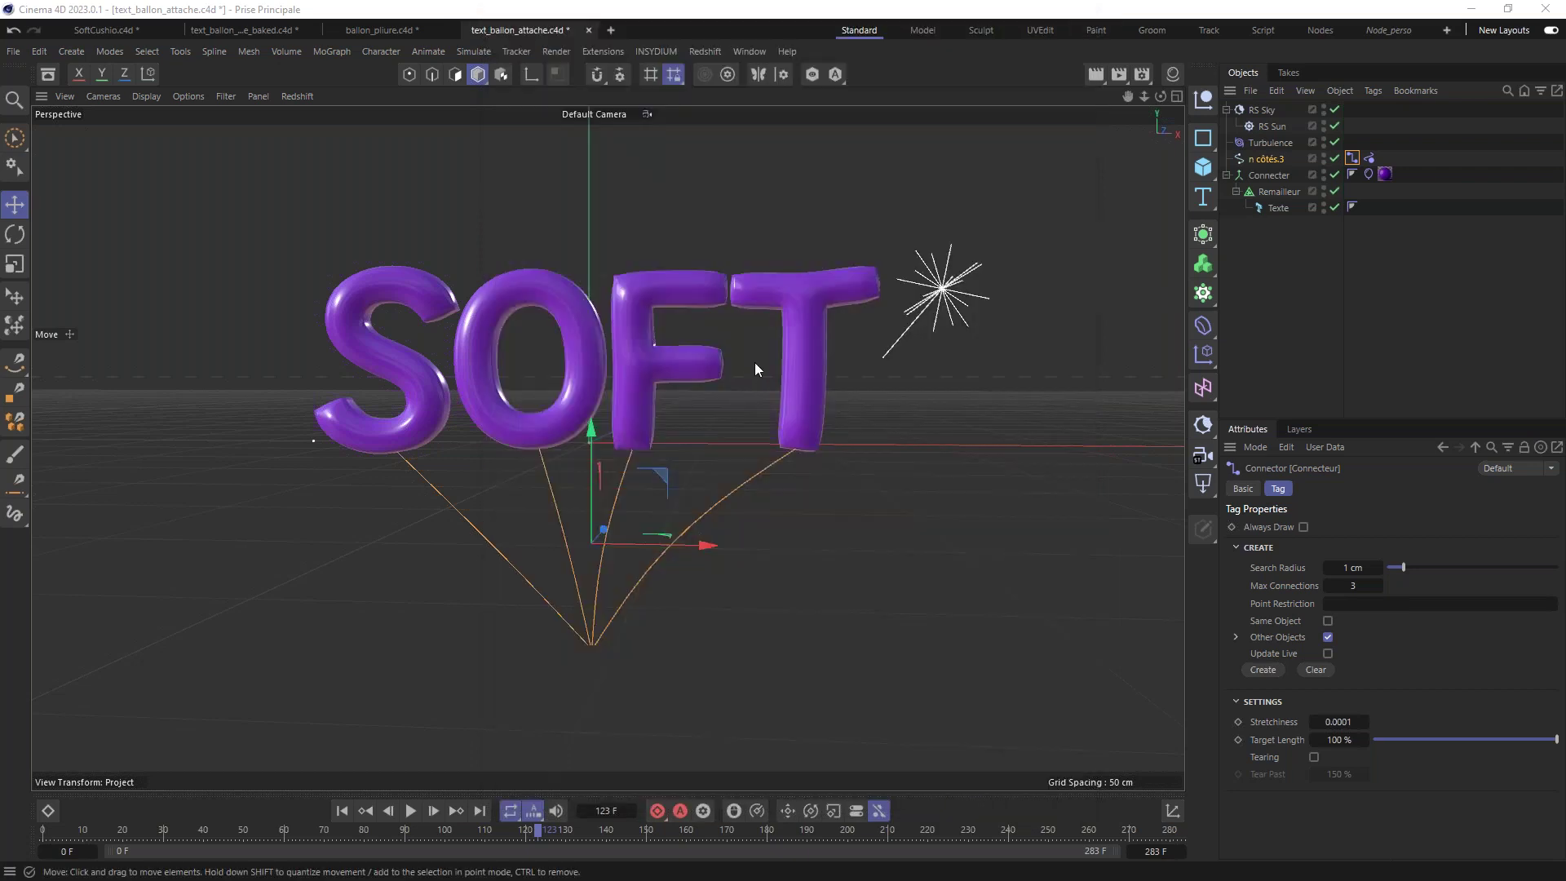
key("shift+f")
left_click(410, 810)
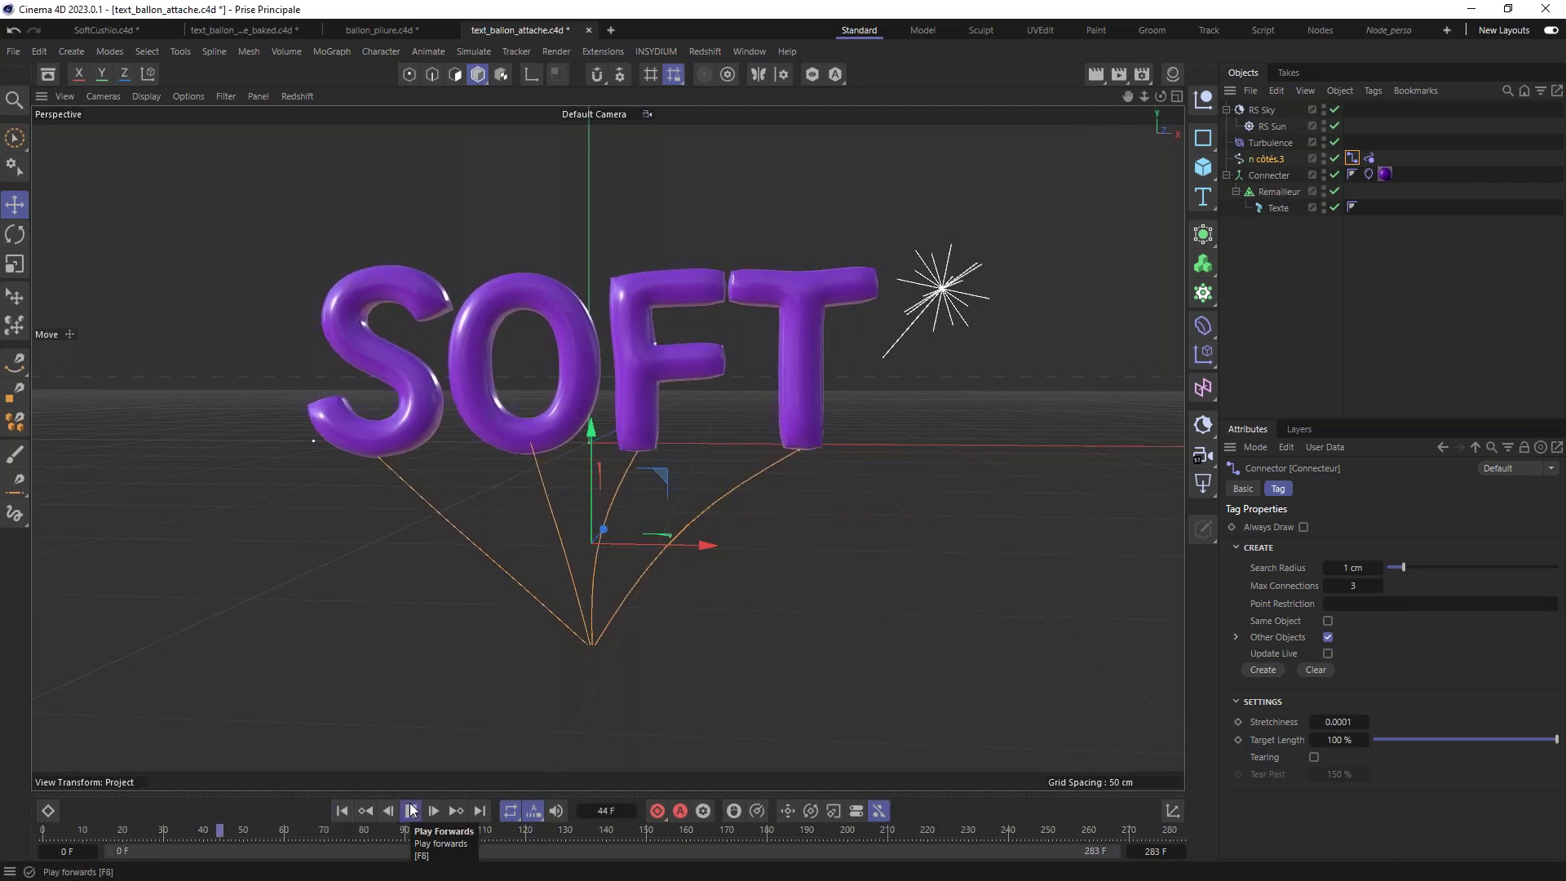
left_click_drag(635, 419, 853, 443, "alt")
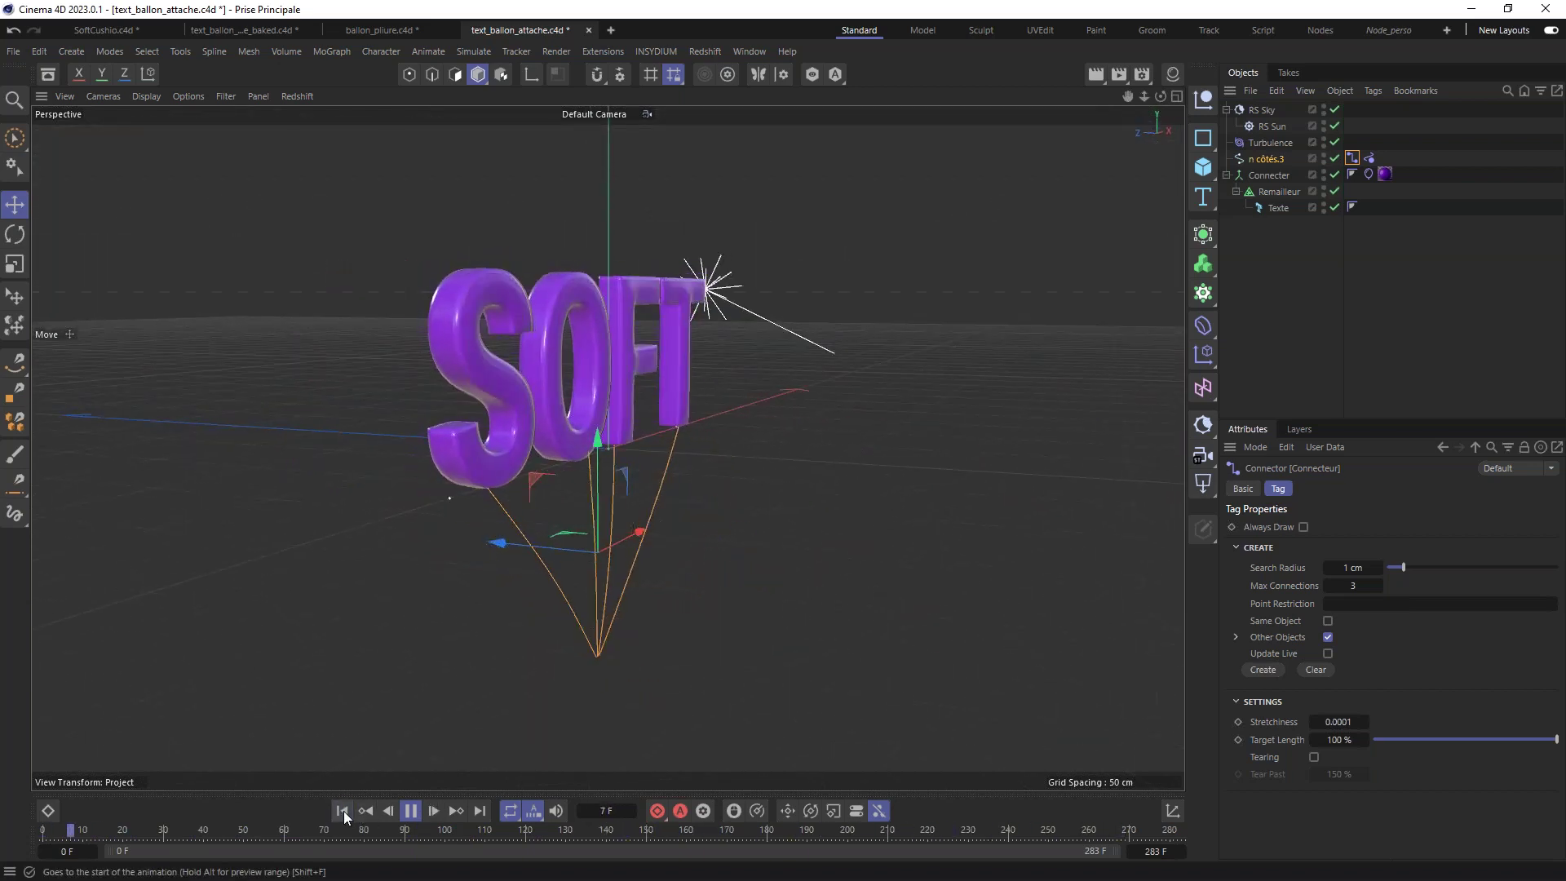
left_click_drag(492, 516, 560, 398, "alt")
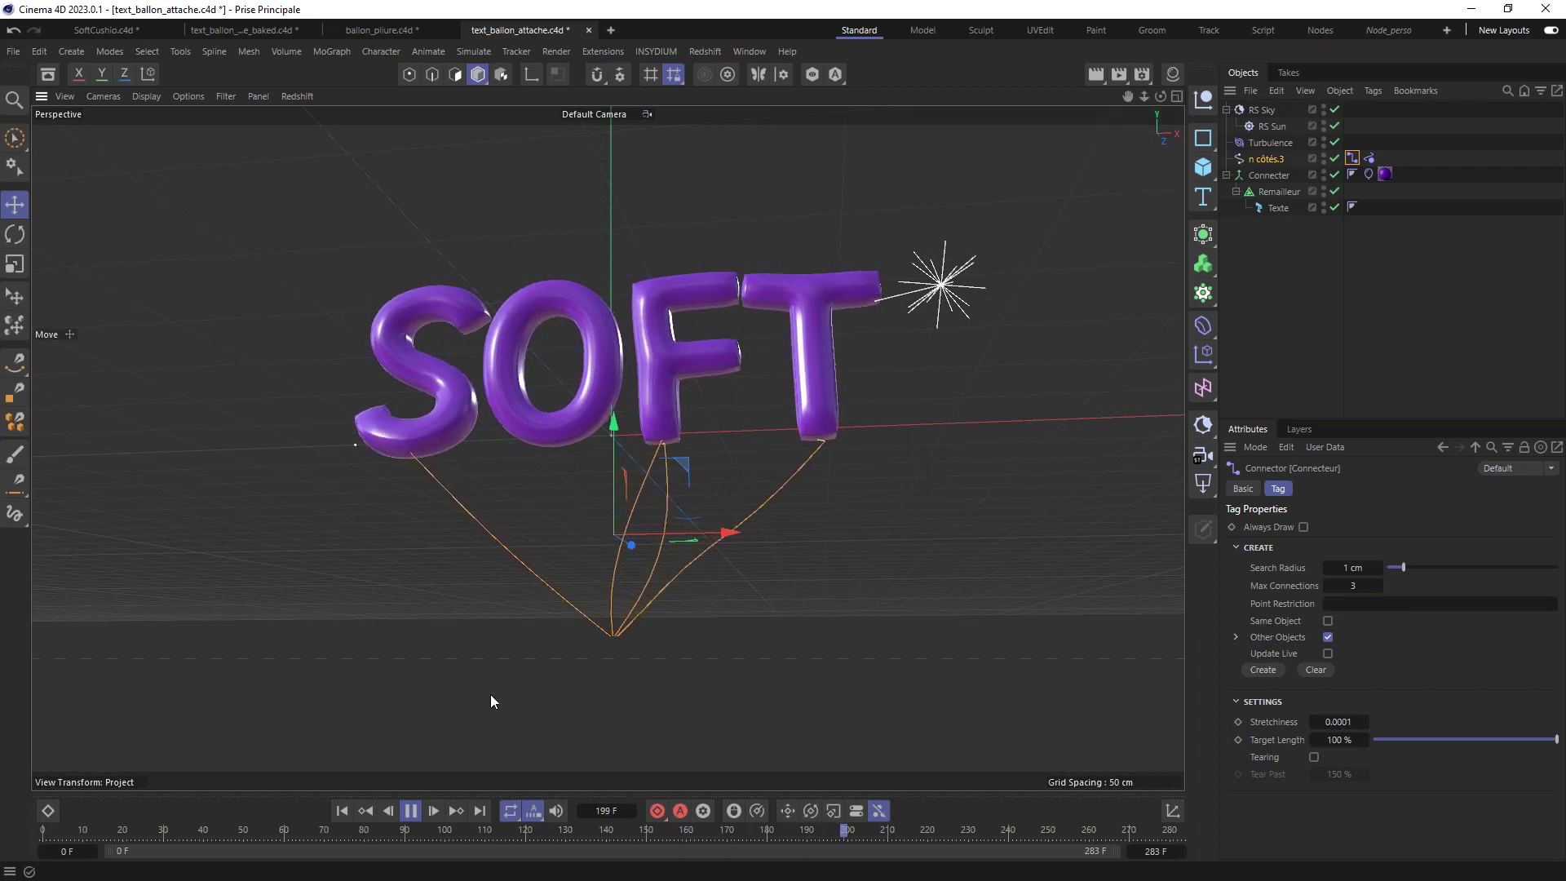
Step: Stop playback back at frame 0 and start a new empty project
left_click(410, 811)
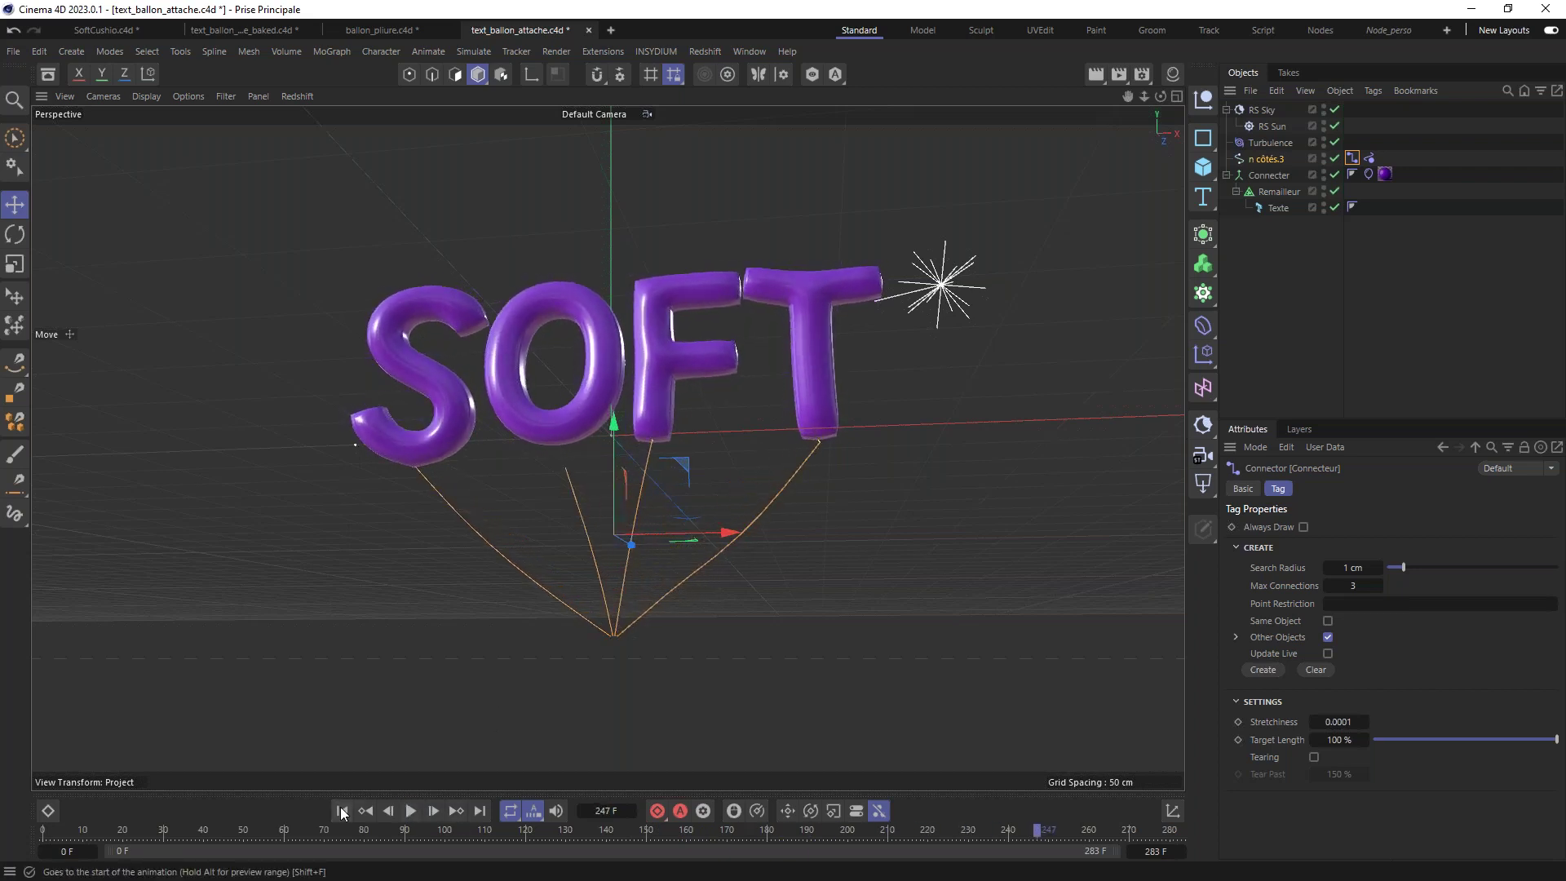
left_click(342, 810)
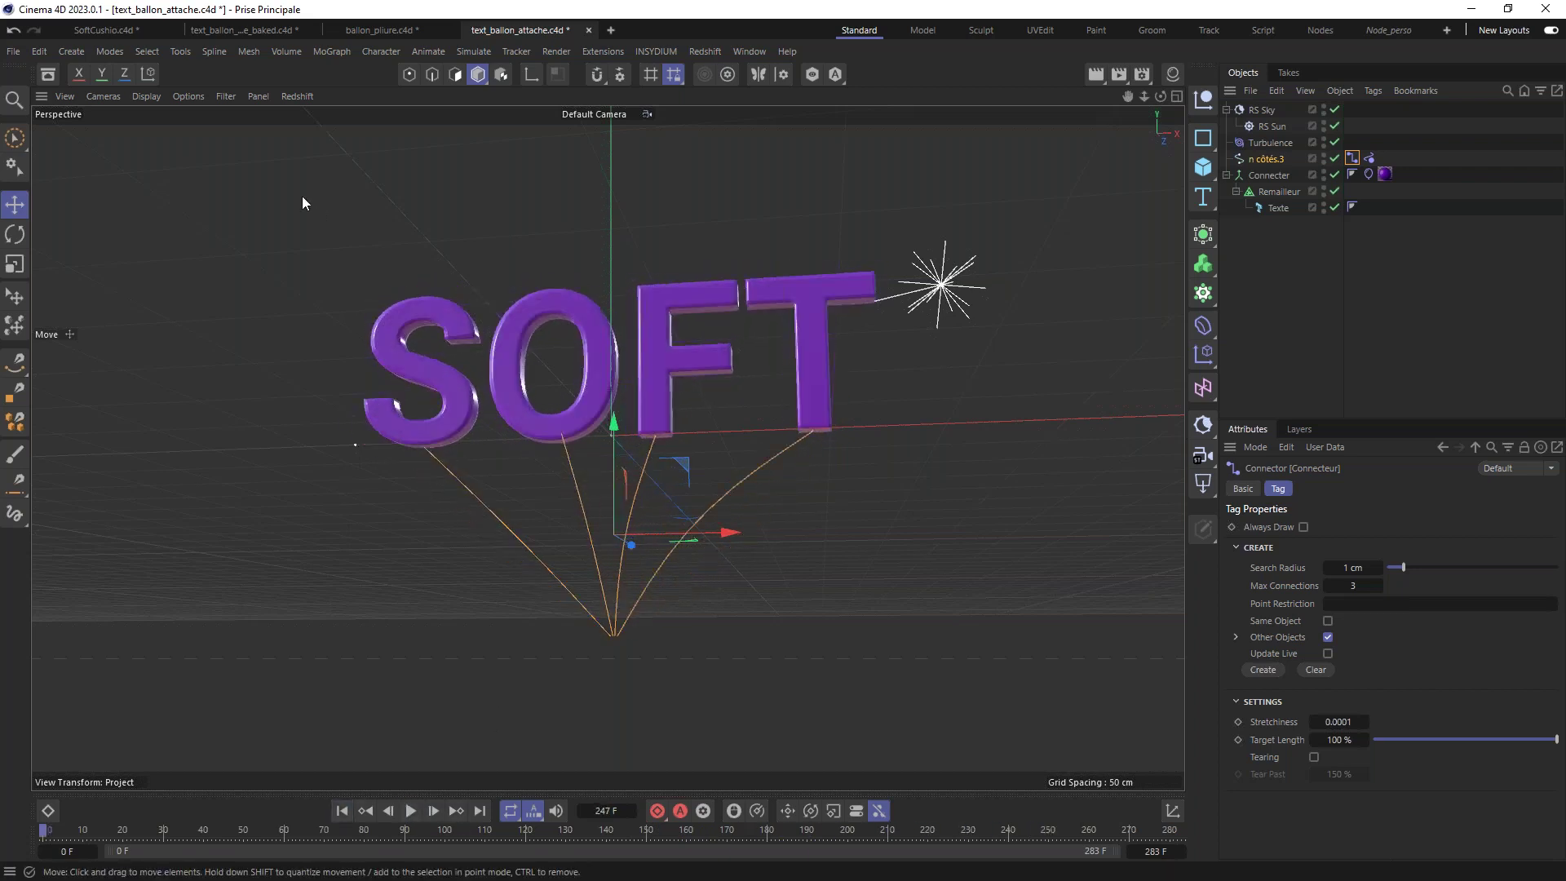
left_click(611, 31)
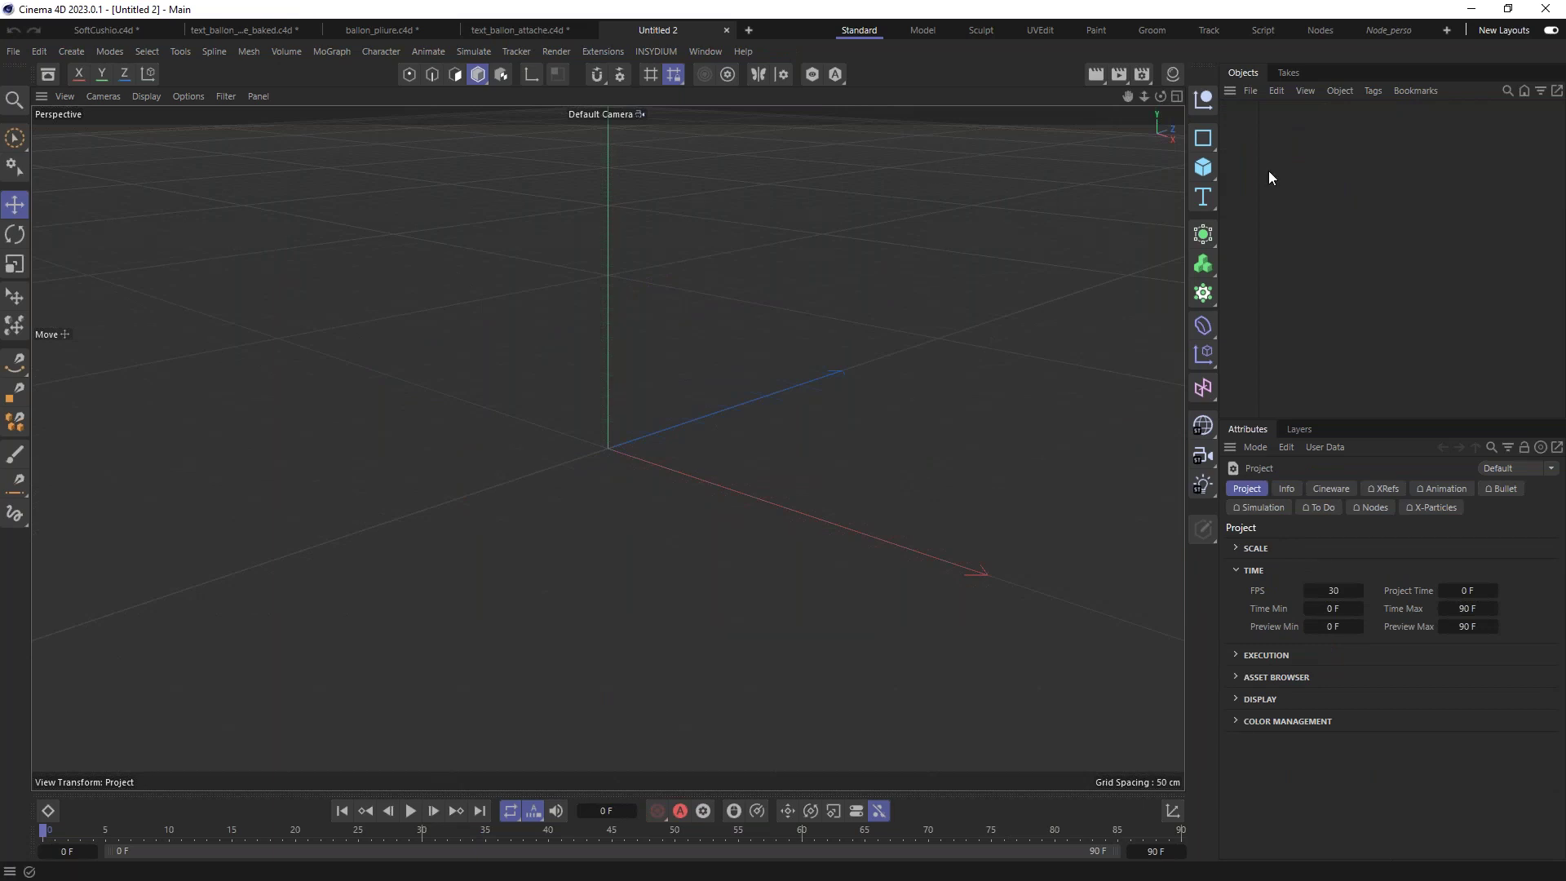
Step: Add a 3D Text object to the scene and frame it front-on
left_click(1207, 200)
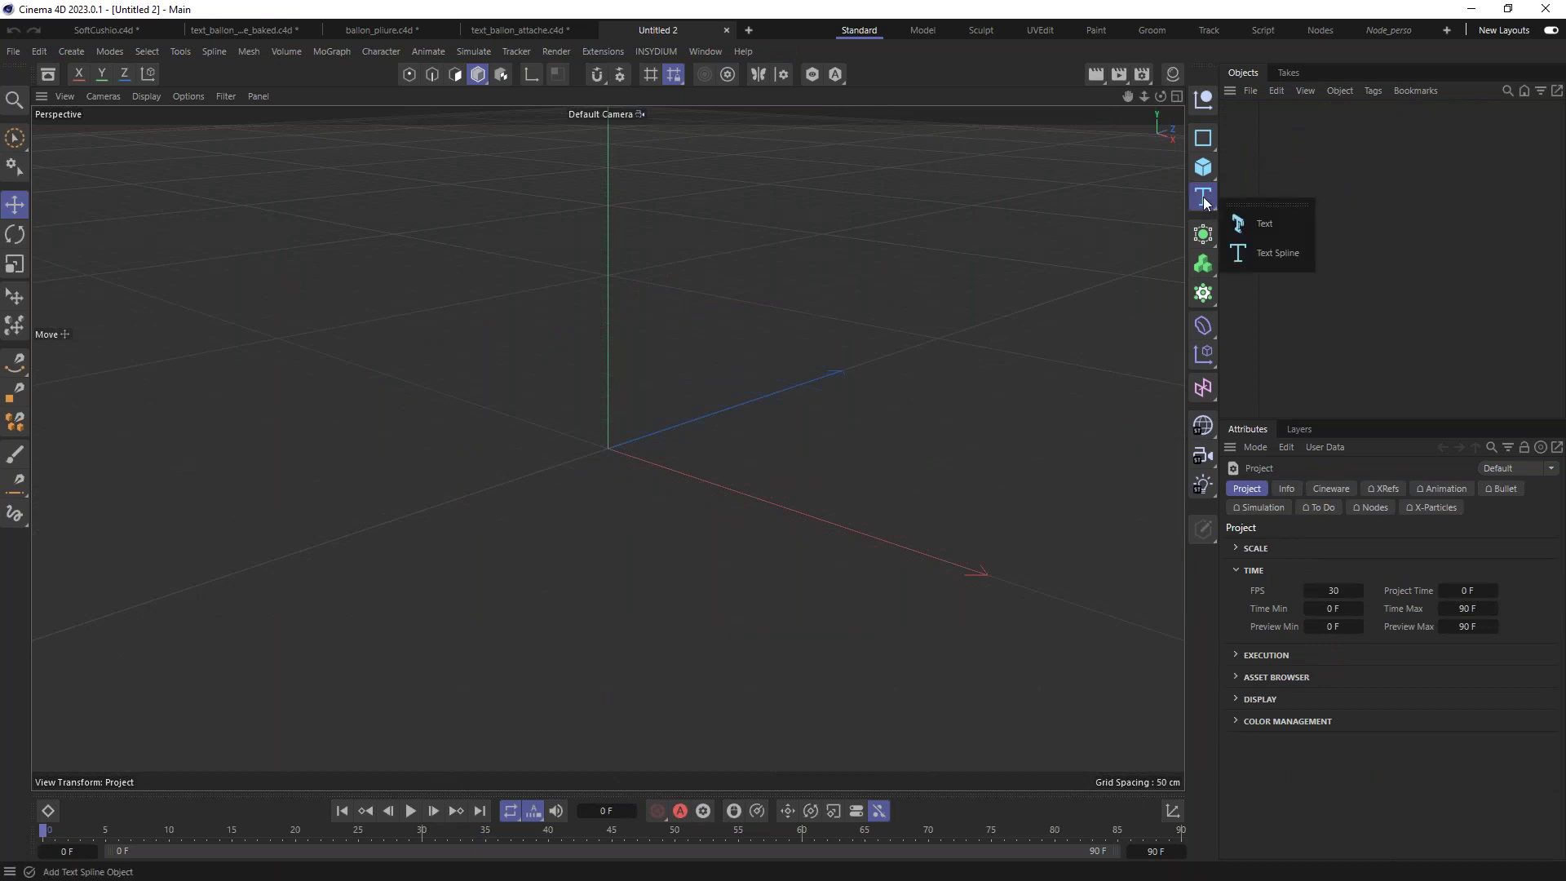
left_click(1256, 223)
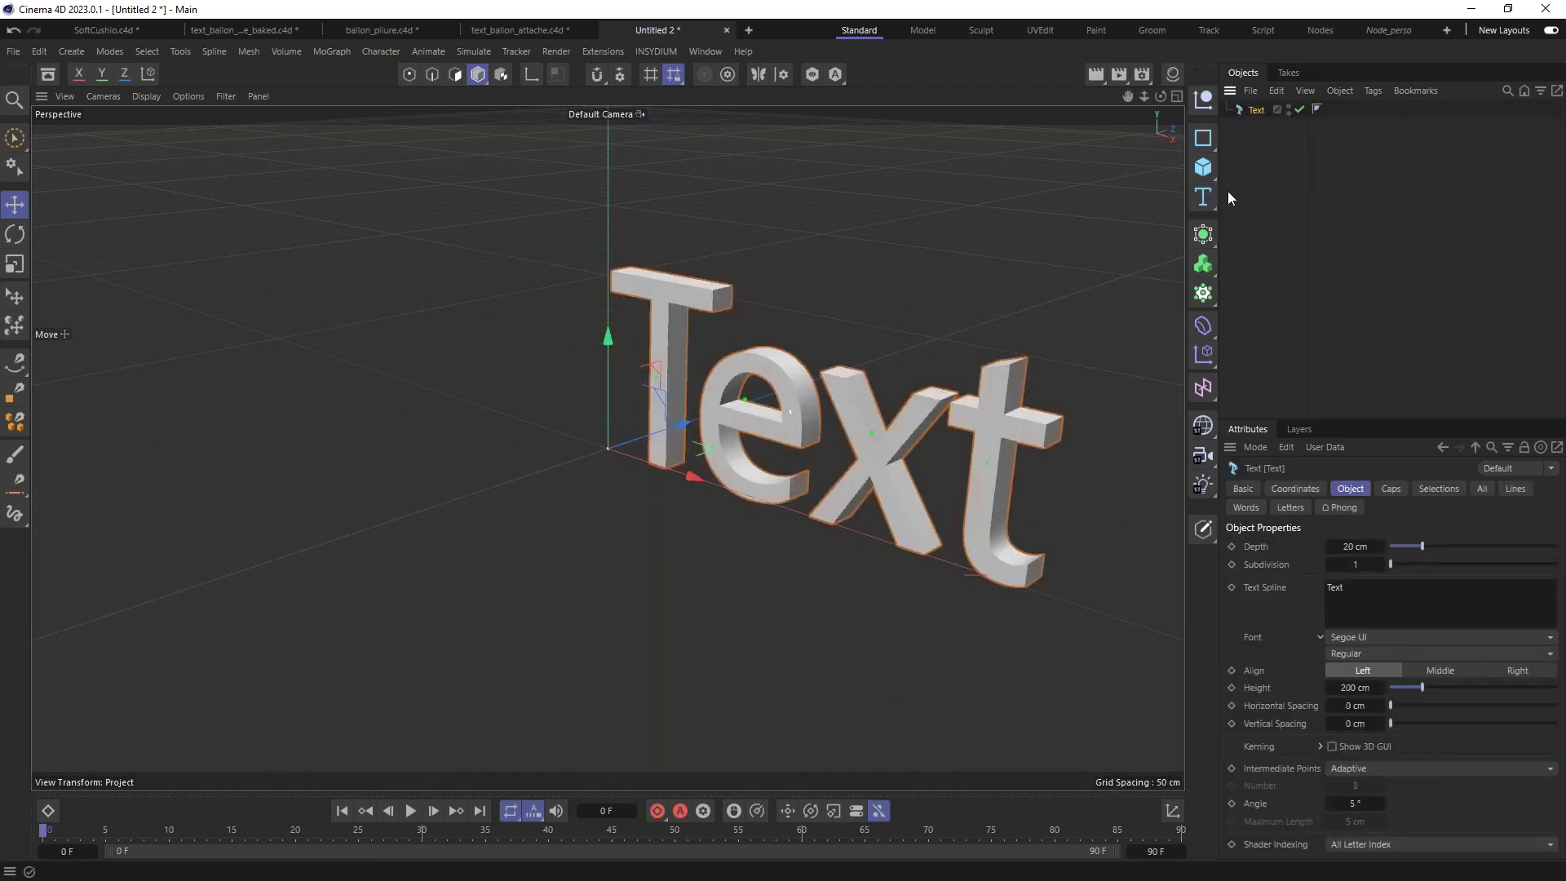
left_click(1203, 197)
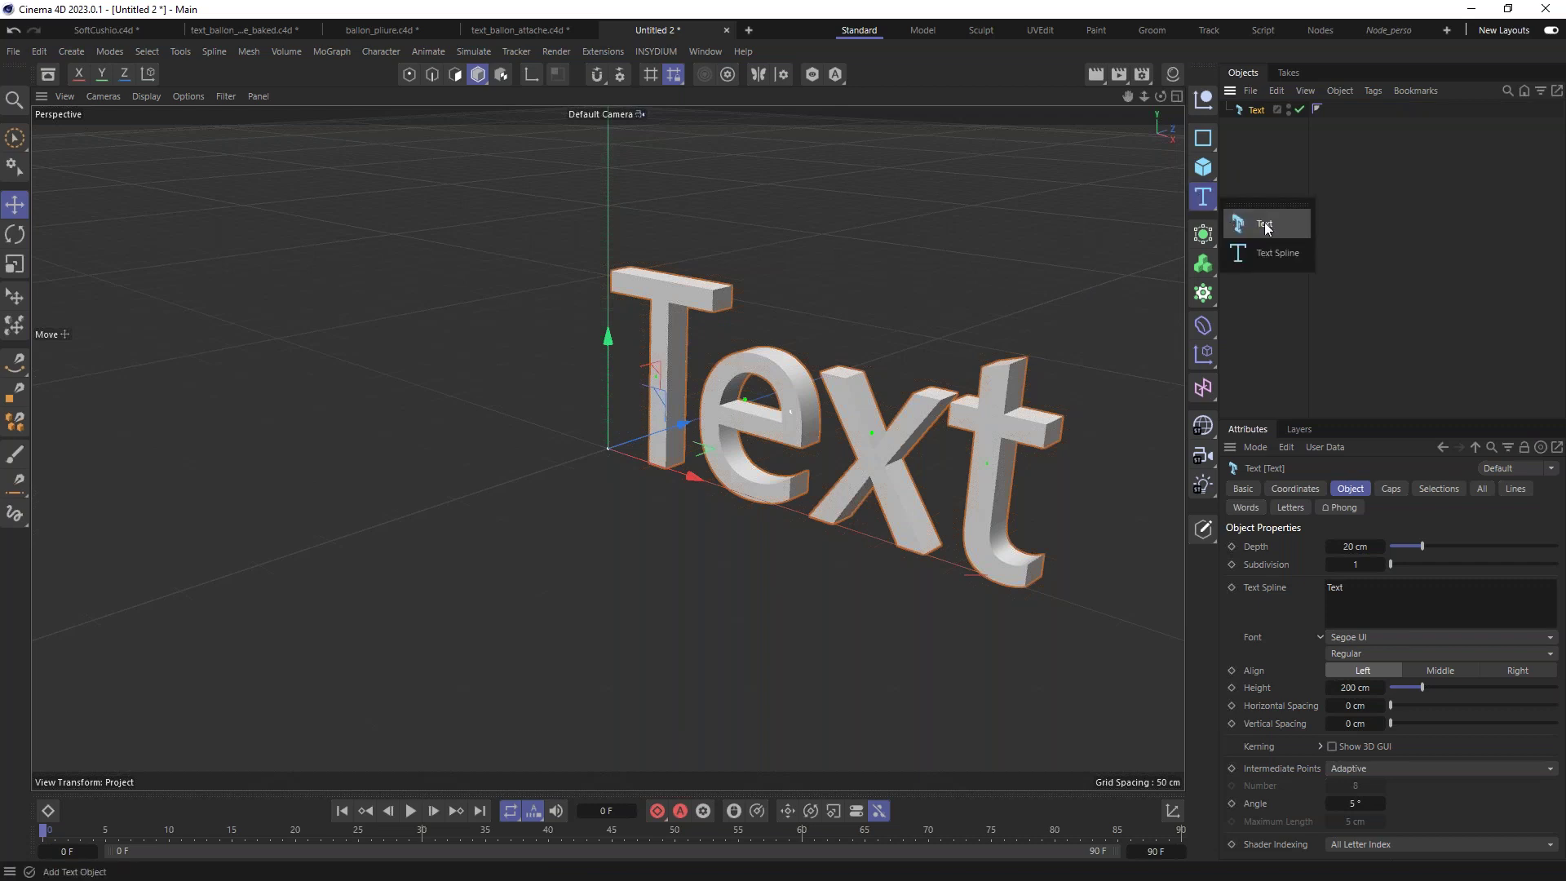
left_click_drag(856, 349, 885, 383, "alt")
middle_click_drag(885, 383, 743, 362, "alt")
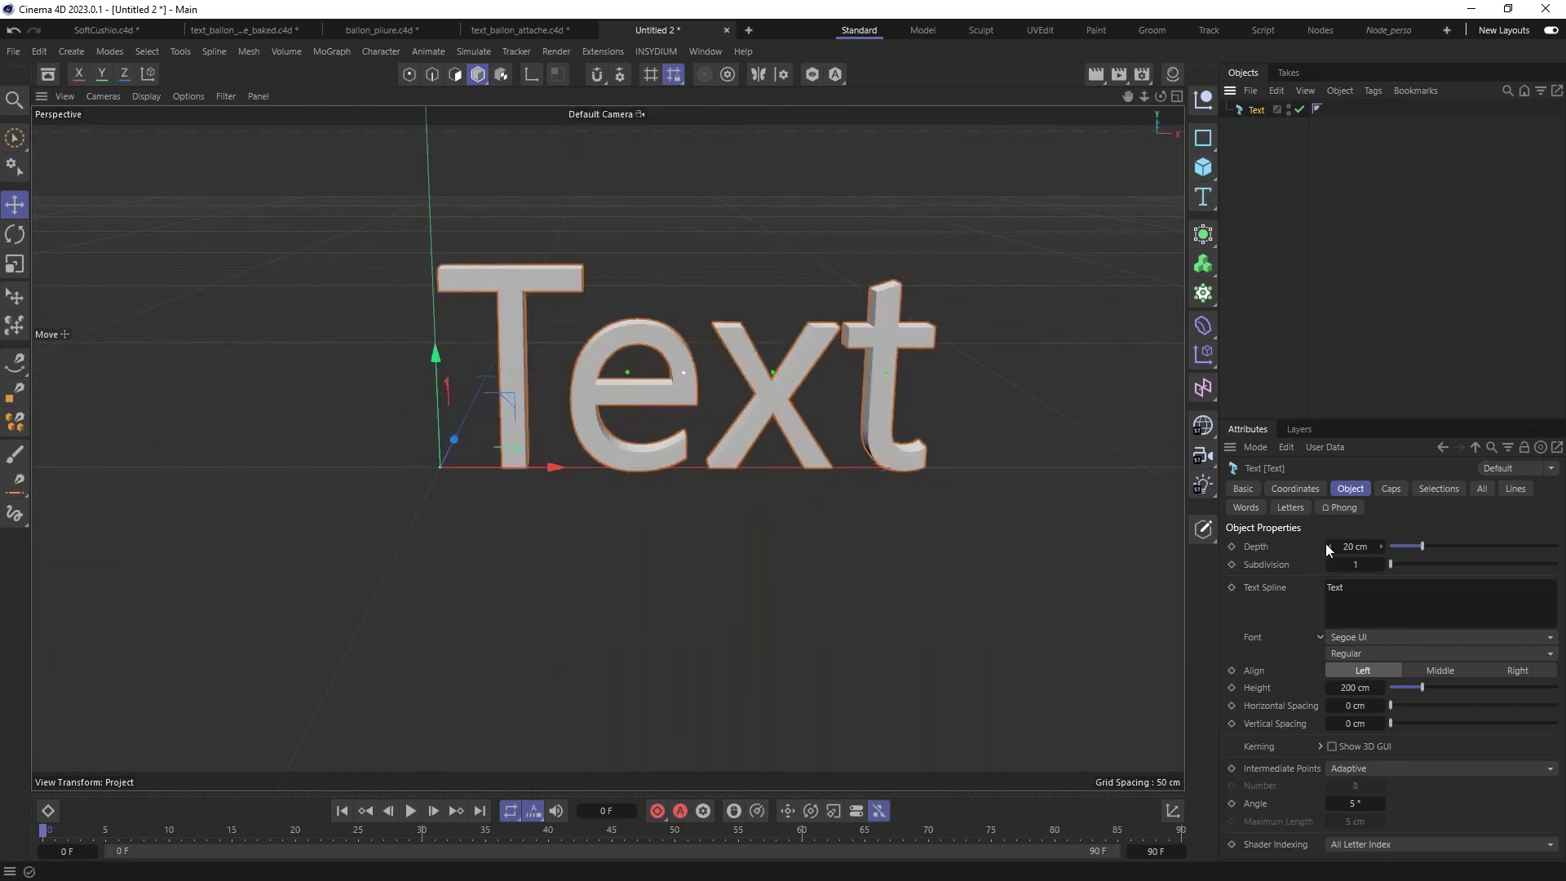
Step: Change the text to SOFT and align it to the middle
double_click(1347, 588)
type("SOFT")
left_click(1284, 604)
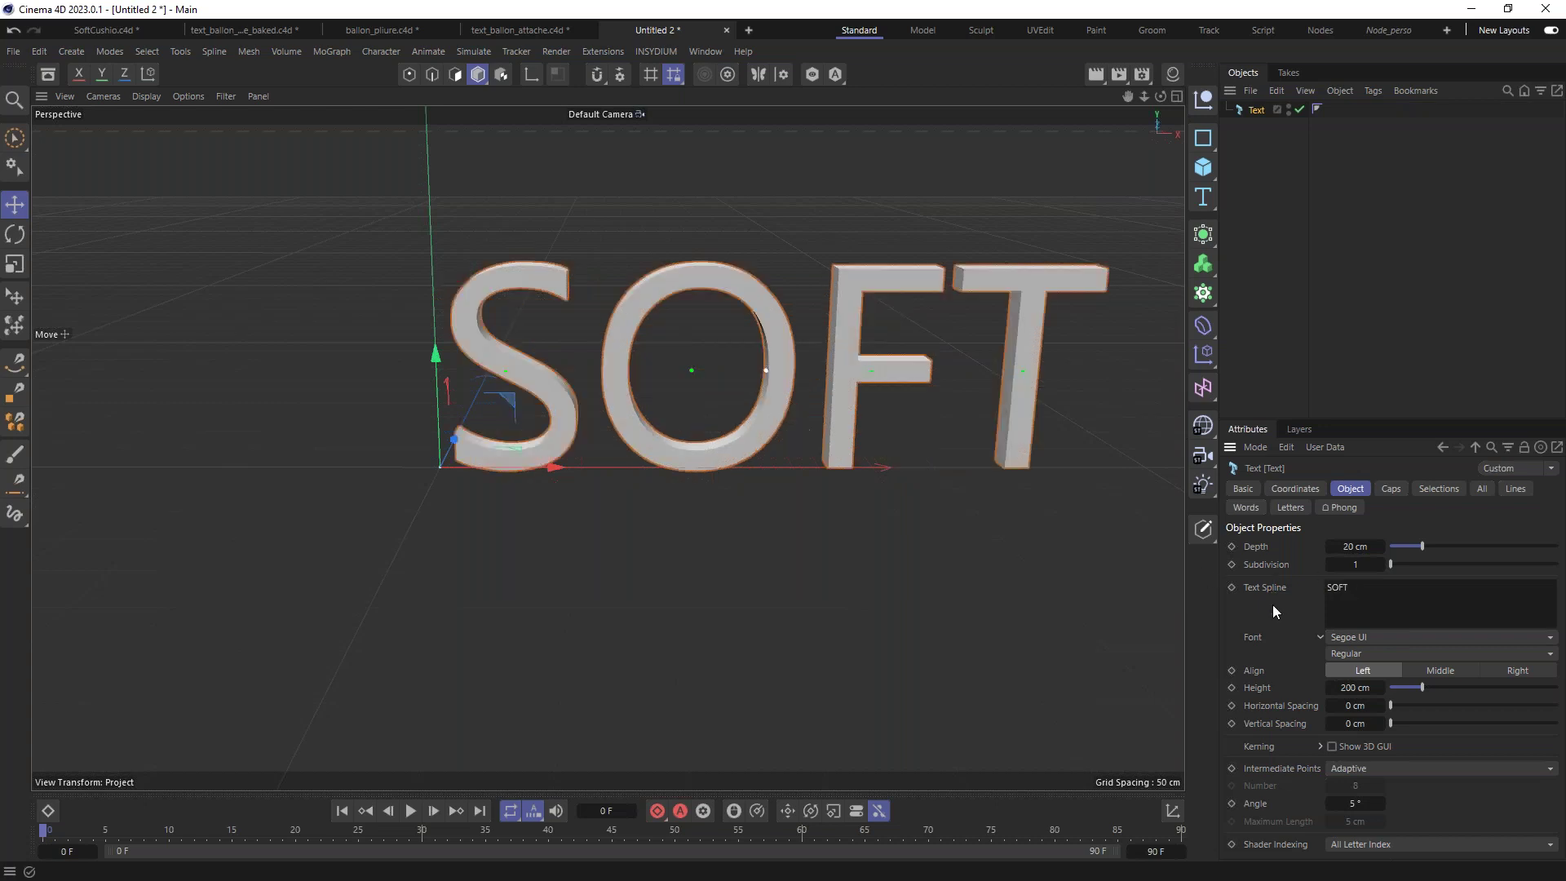
left_click(1441, 670)
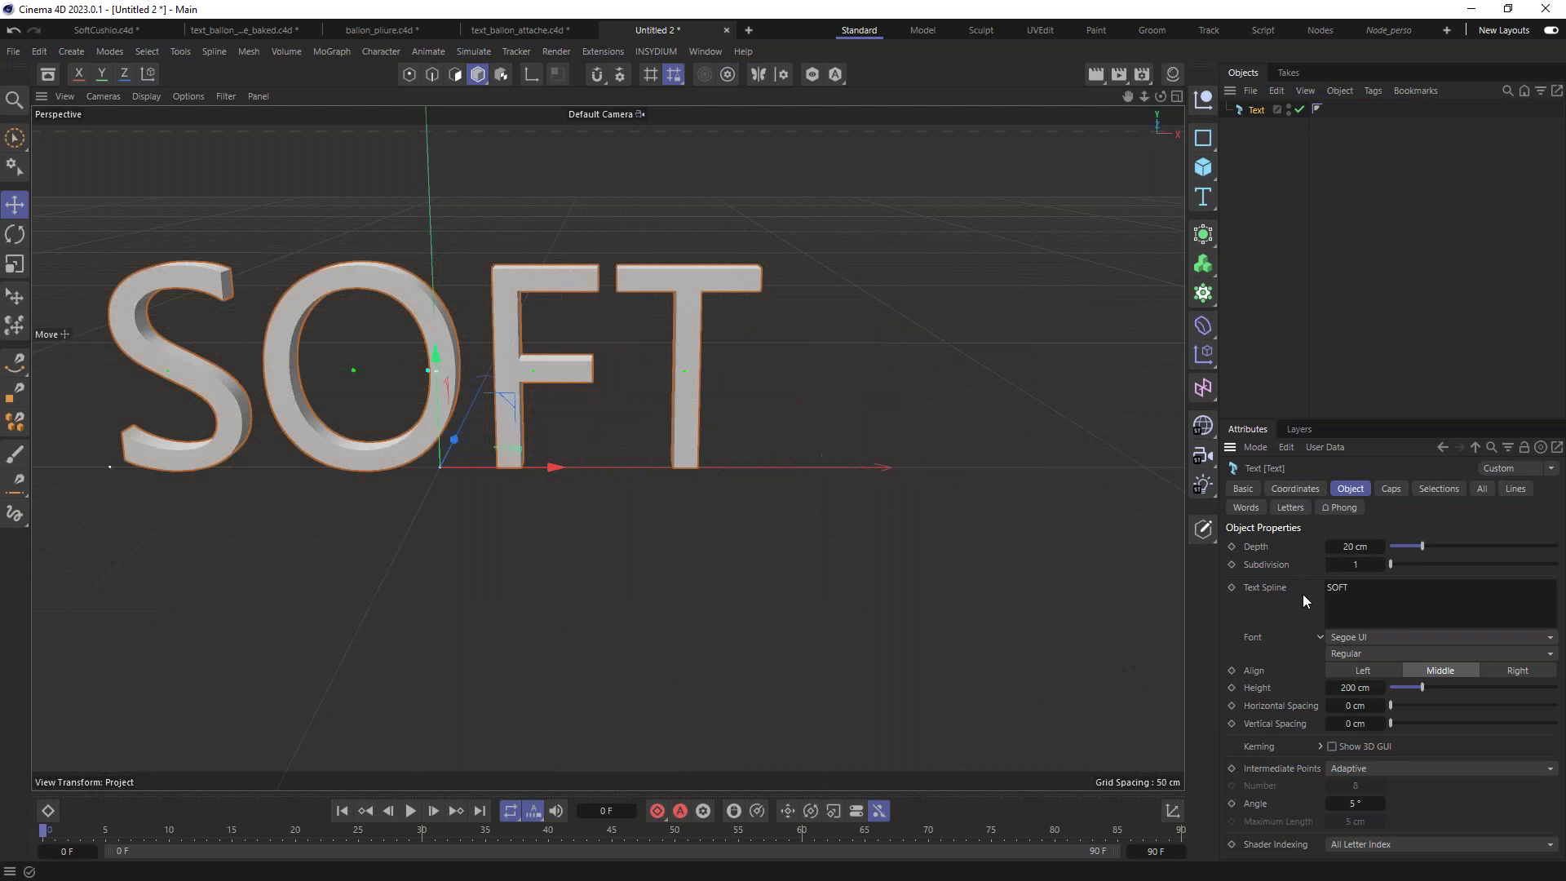
Step: Set the font to Roboto with the Bold style
left_click(1367, 639)
type("robo")
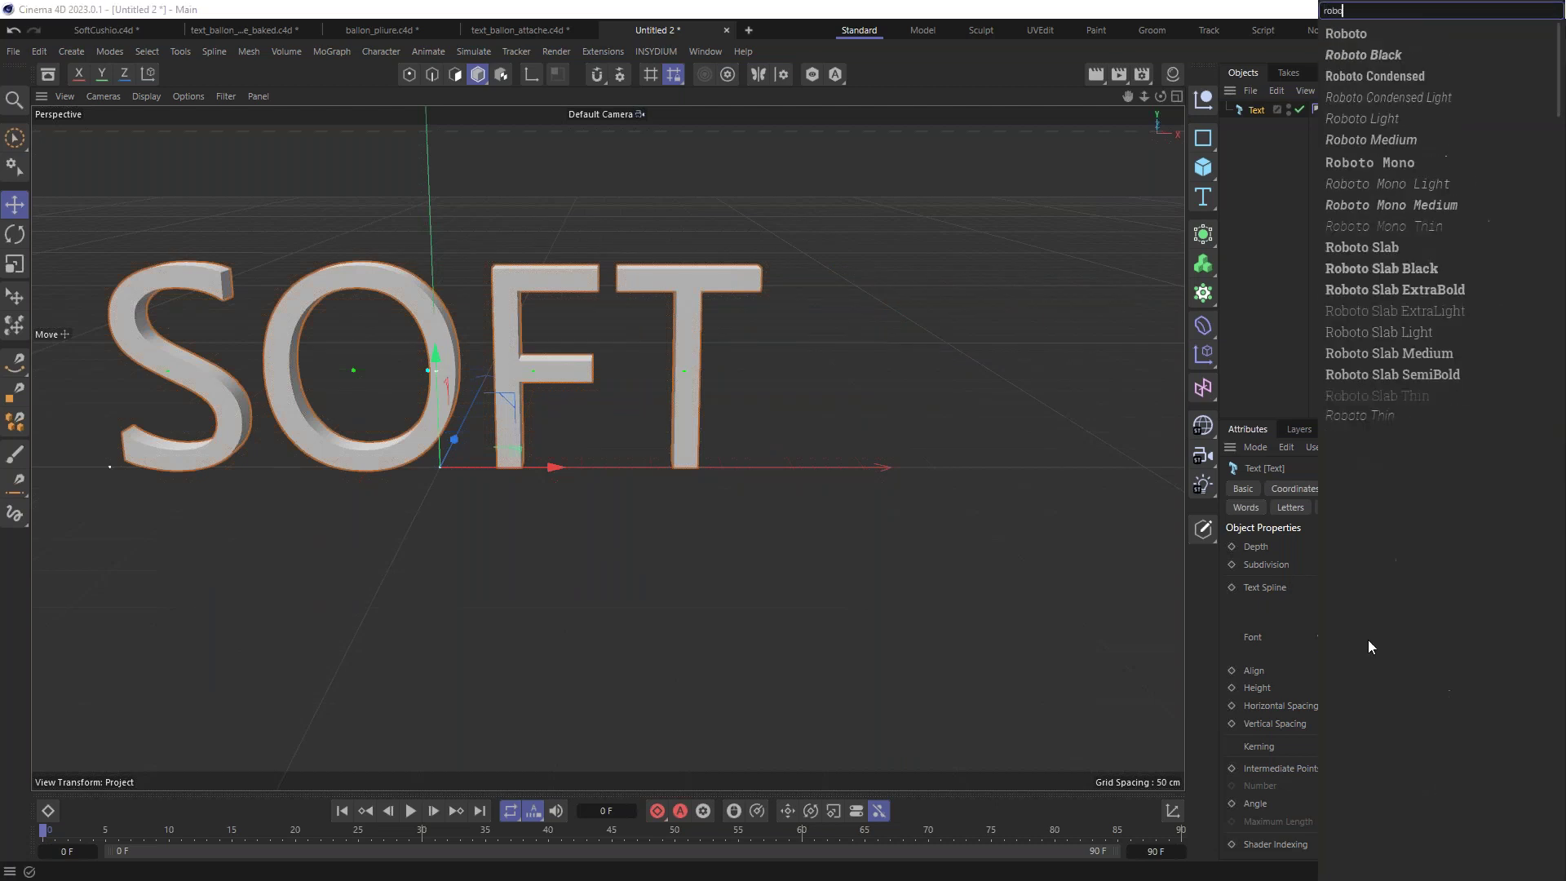
left_click(1365, 32)
middle_click_drag(598, 361, 816, 413, "alt")
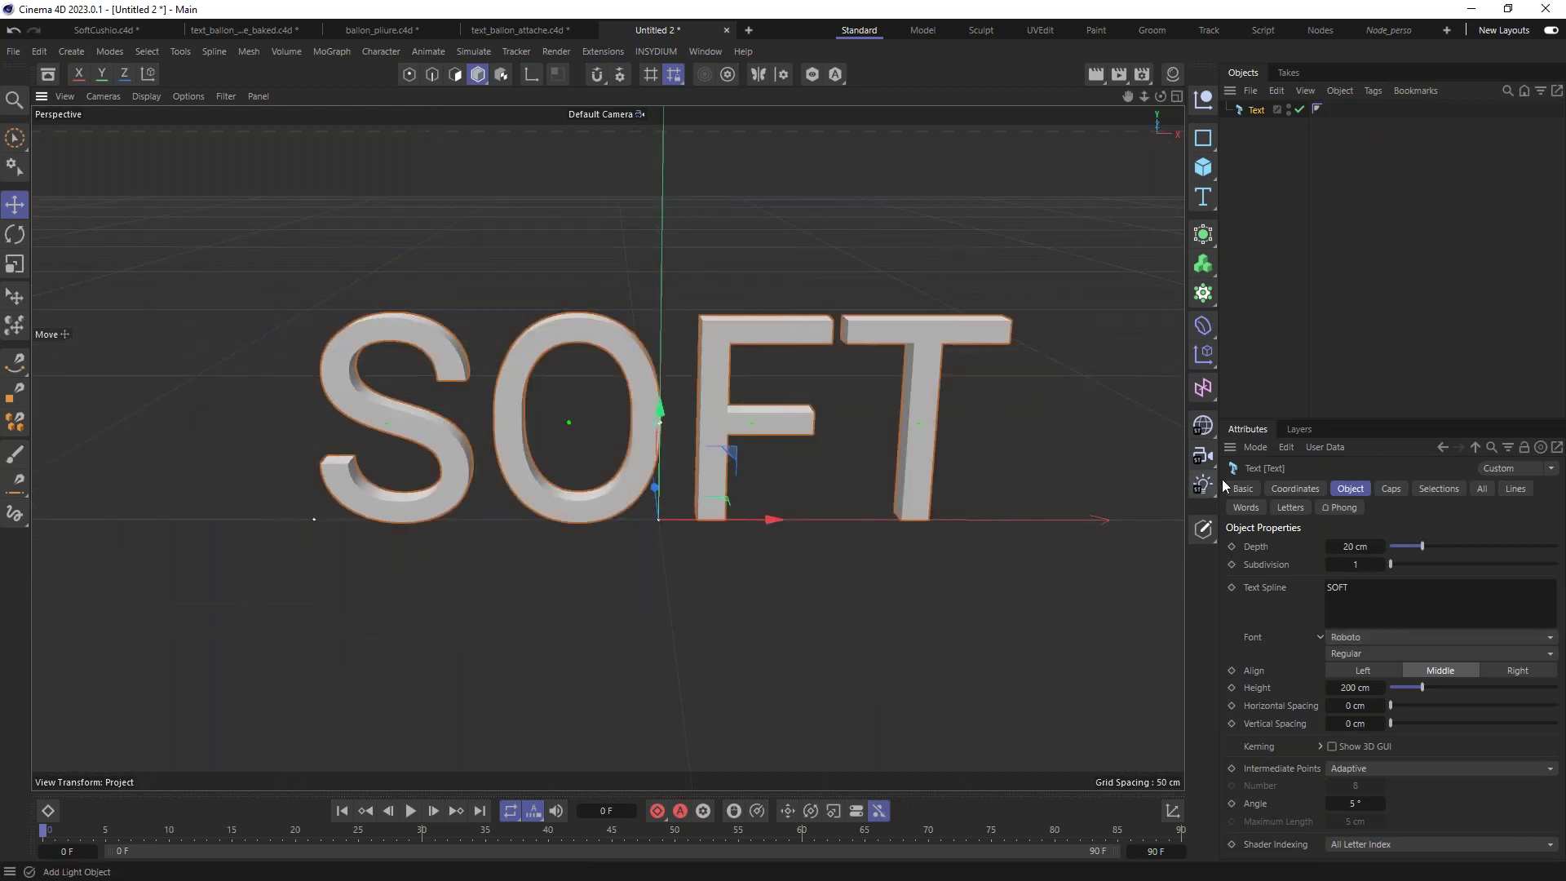
left_click(1360, 654)
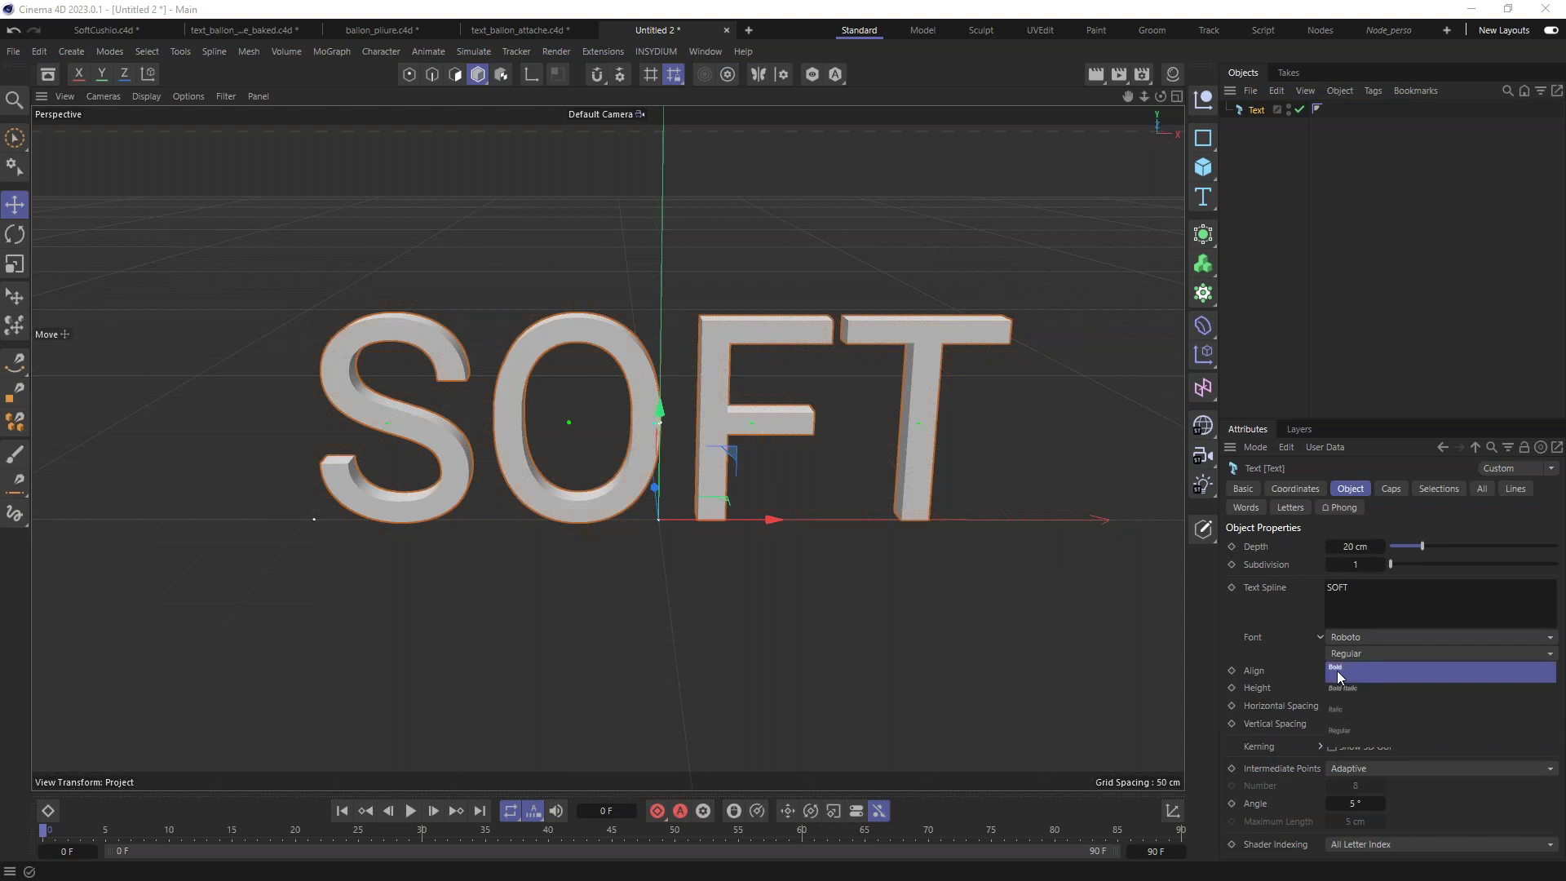
left_click(1339, 669)
left_click_drag(771, 422, 558, 361, "alt")
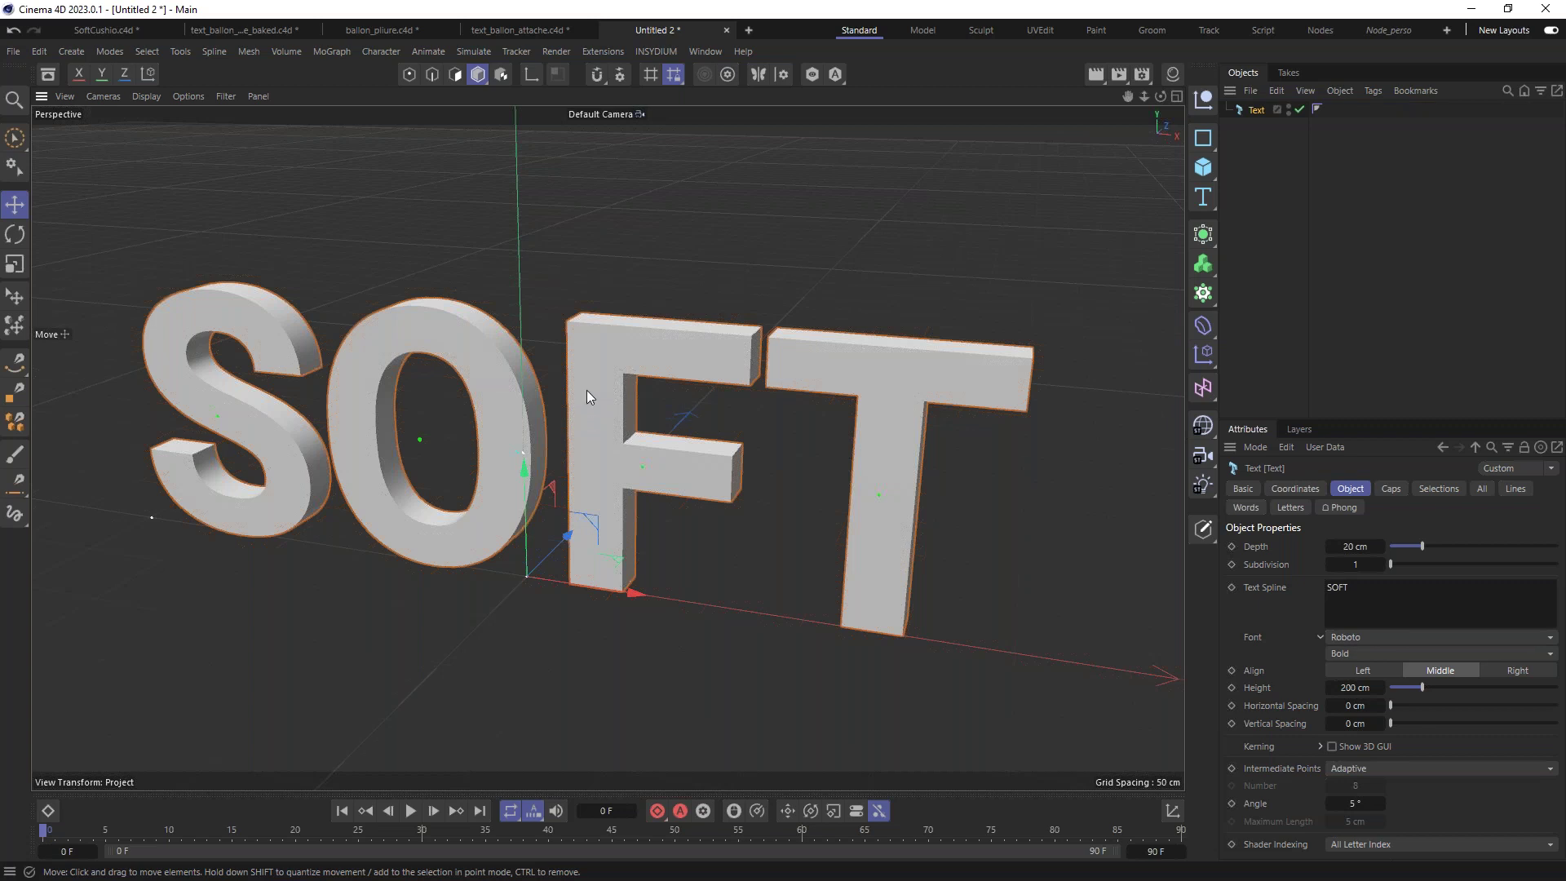
Step: Briefly check the asset browser and the text preset menu without changing anything
left_click(48, 73)
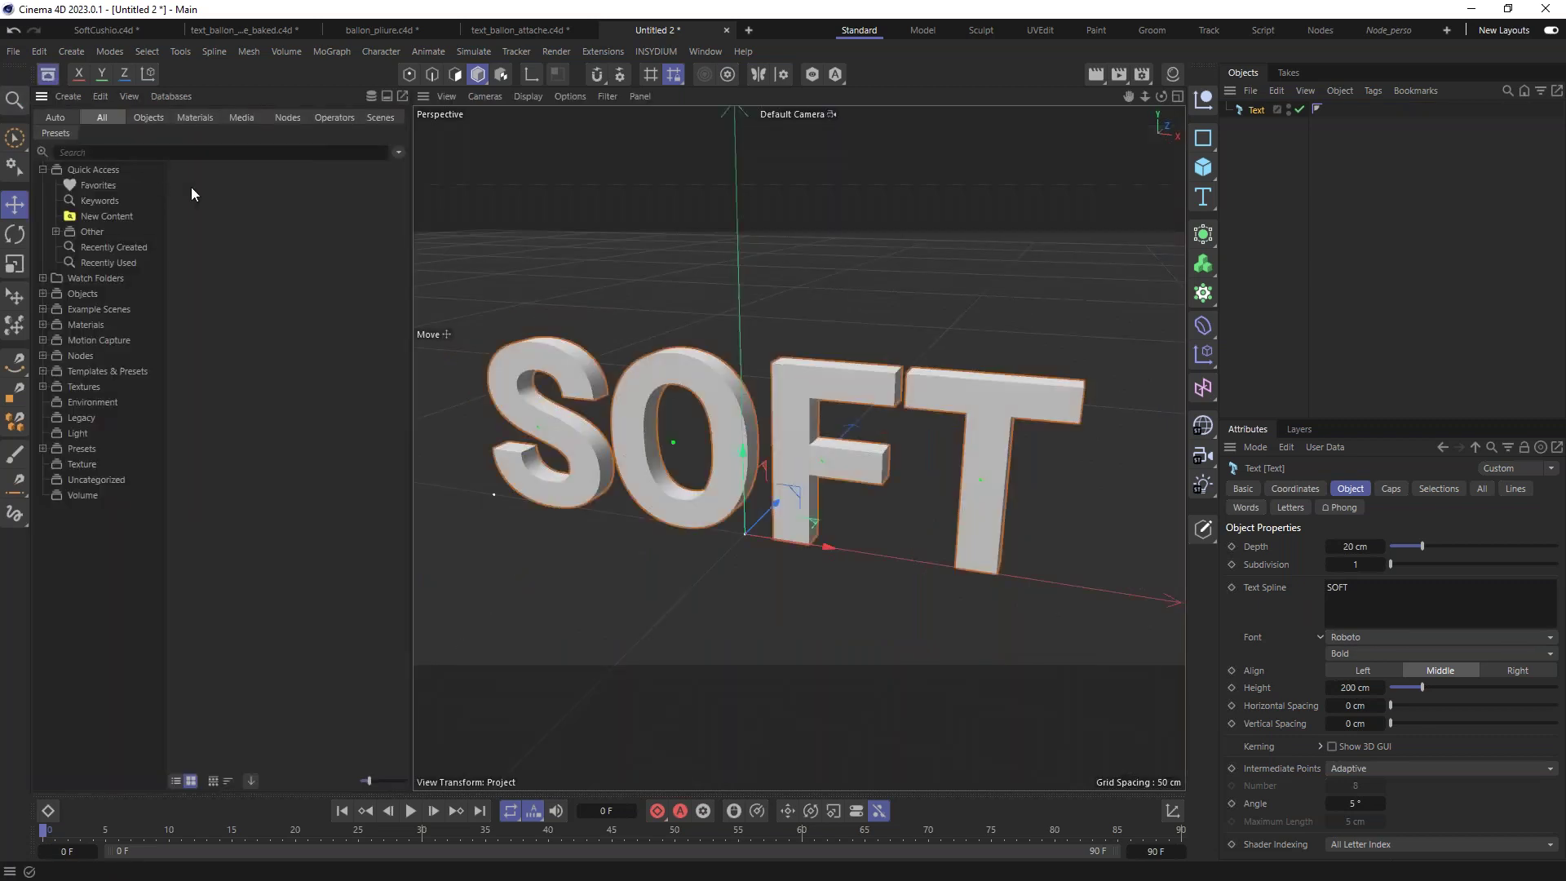
left_click(48, 75)
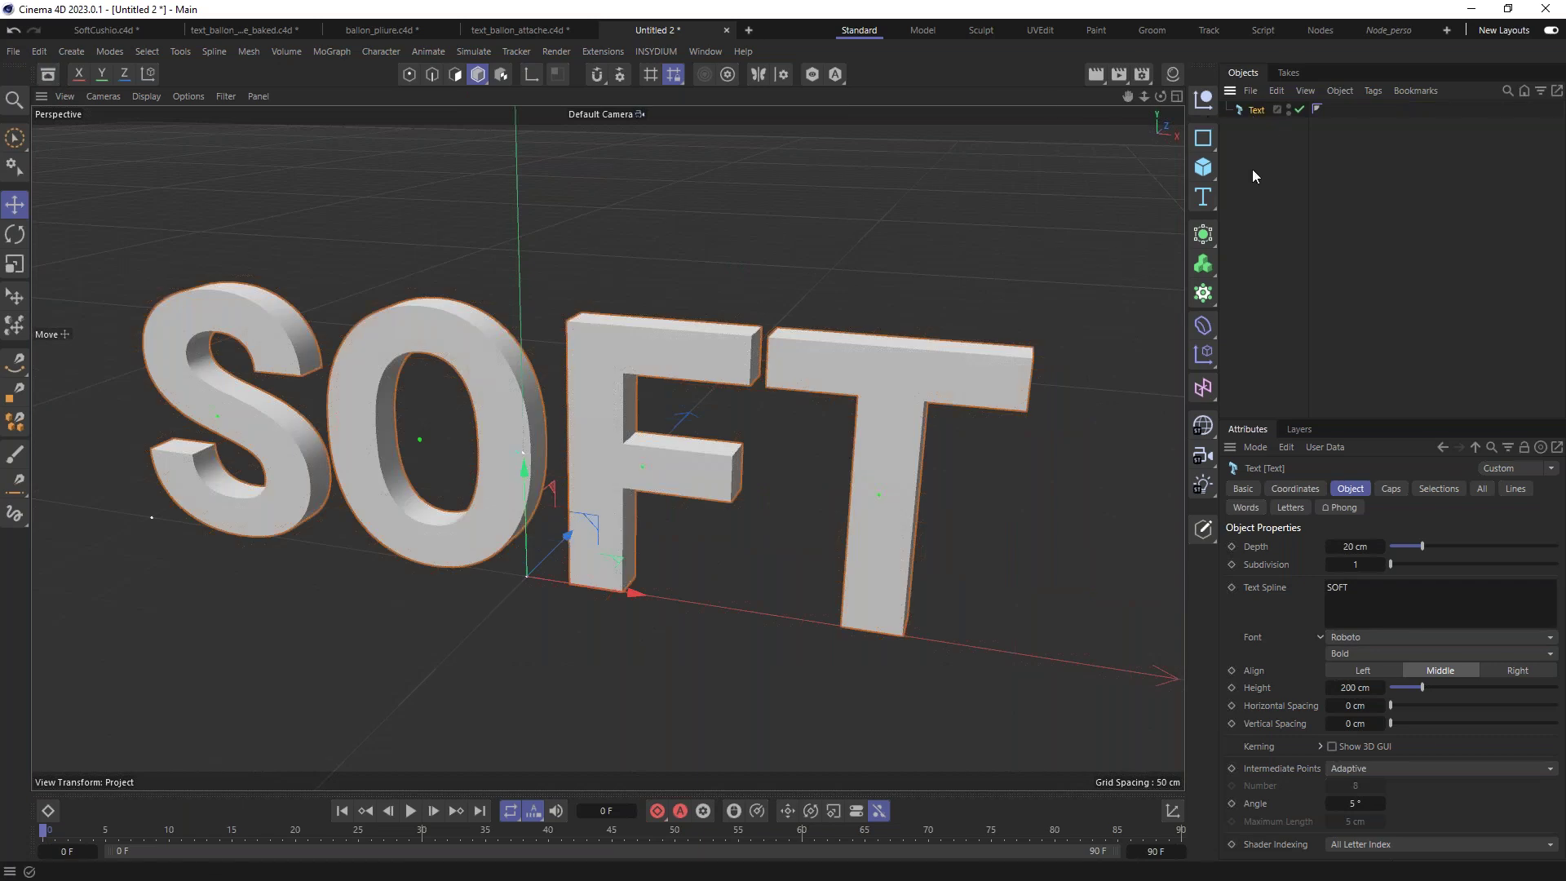
left_click(1548, 469)
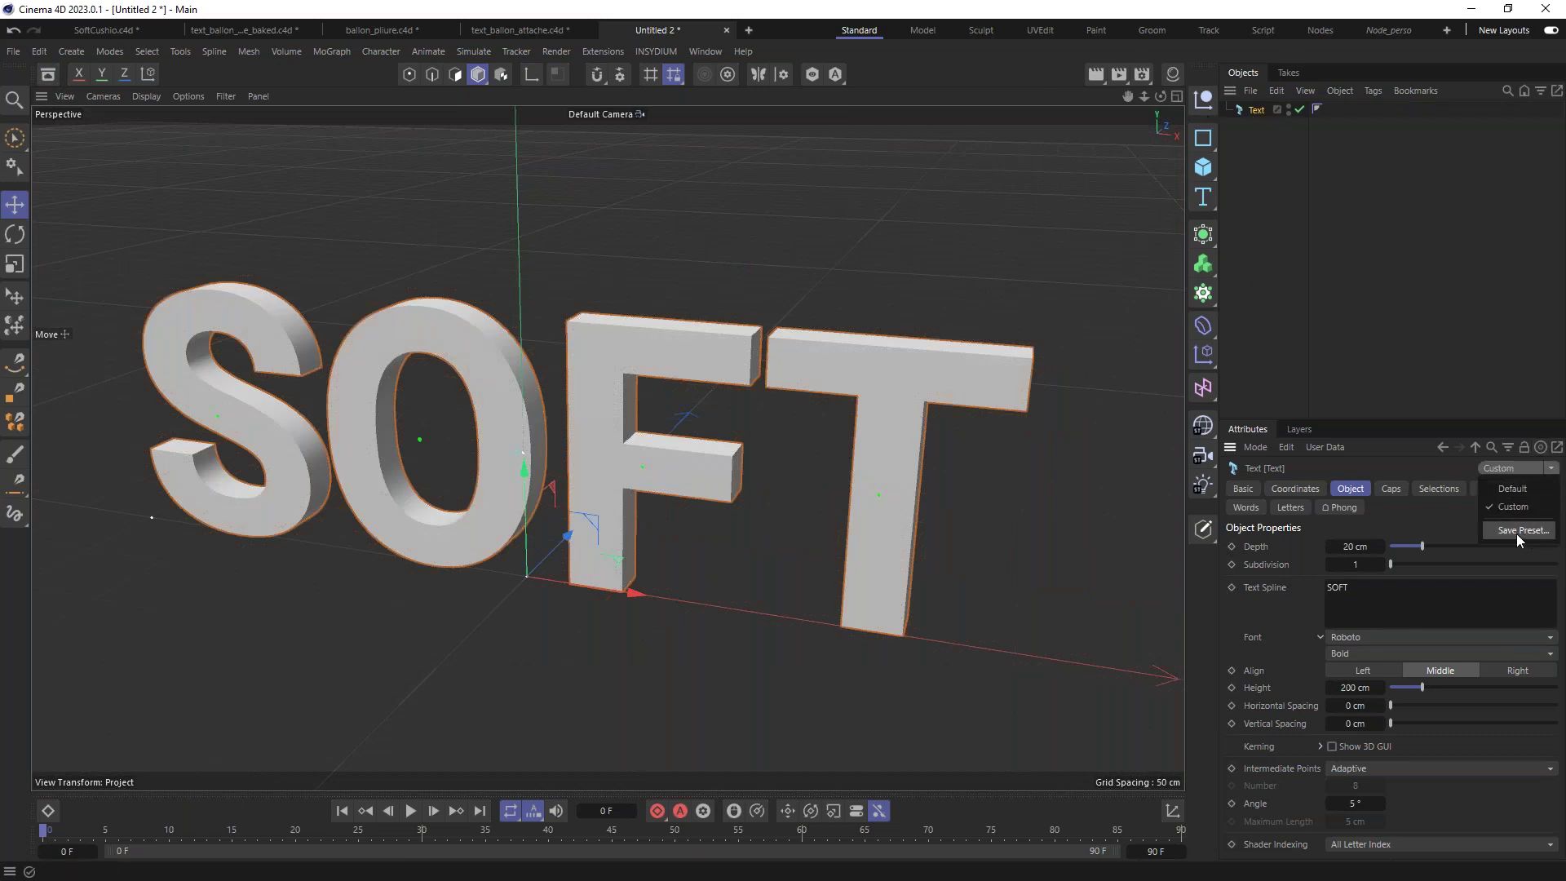
left_click(1262, 551)
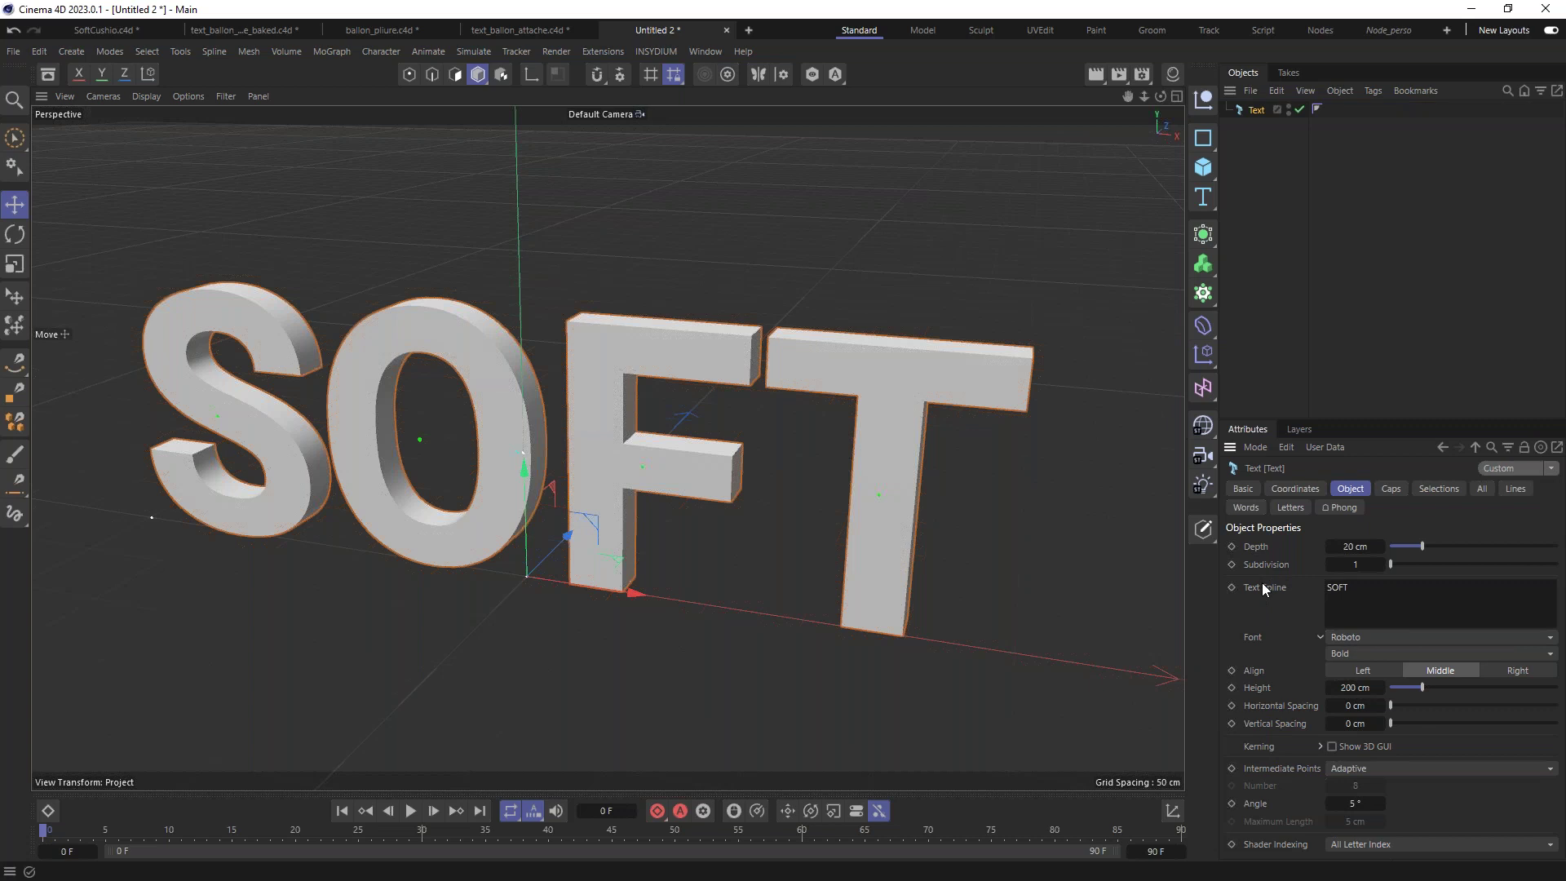
Step: Save the selected text parameters as a 'Soft Text roboto' preset in the Preferences database
left_click(1254, 548)
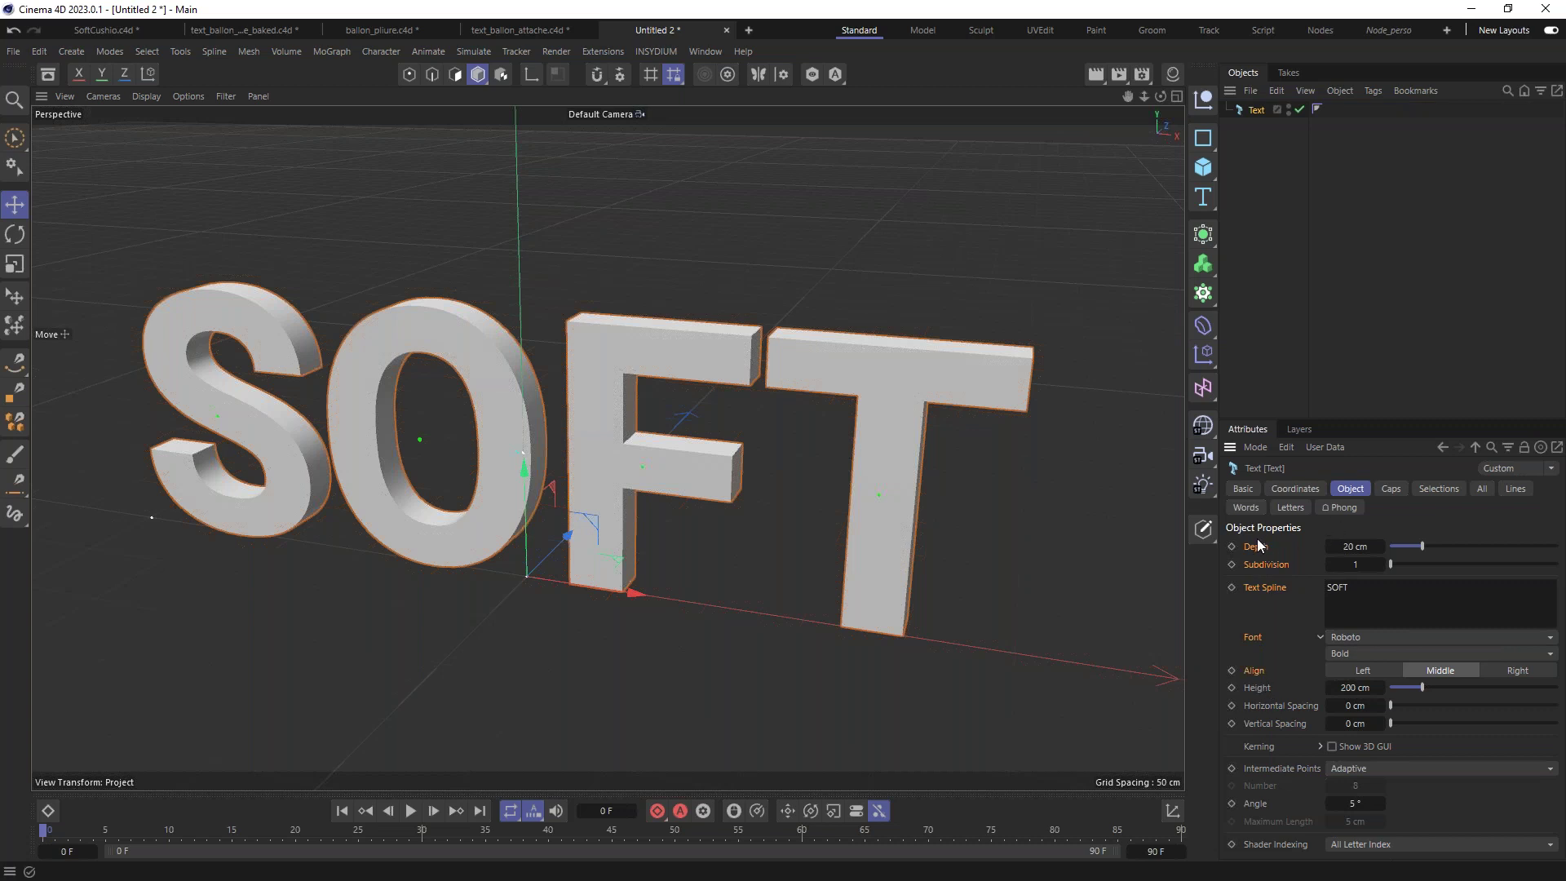
right_click(1260, 592)
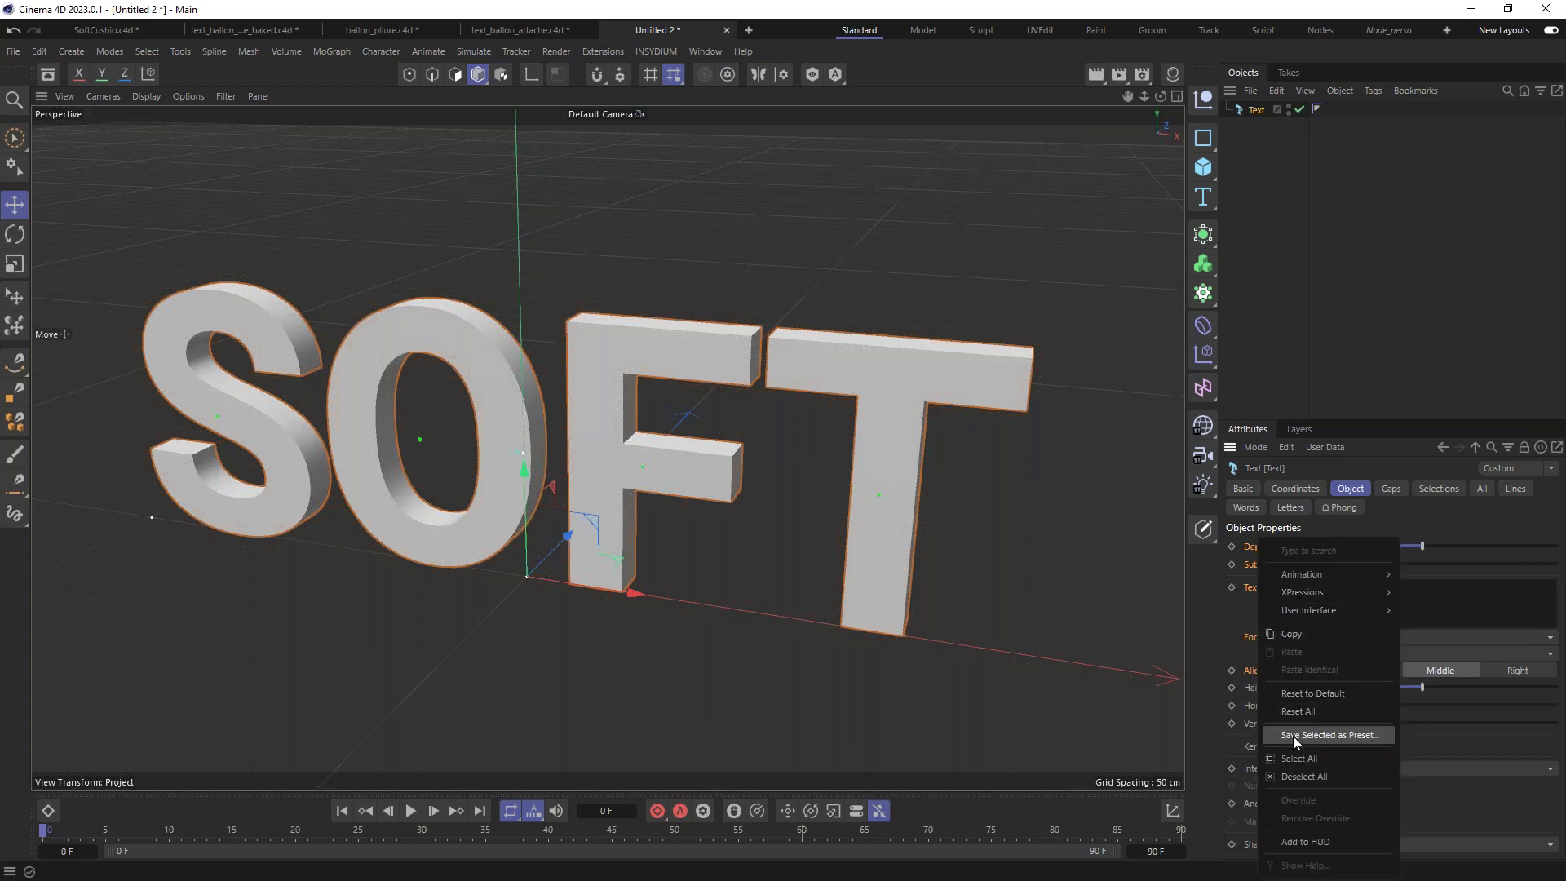
left_click(1334, 736)
left_click_drag(1301, 678, 1107, 418)
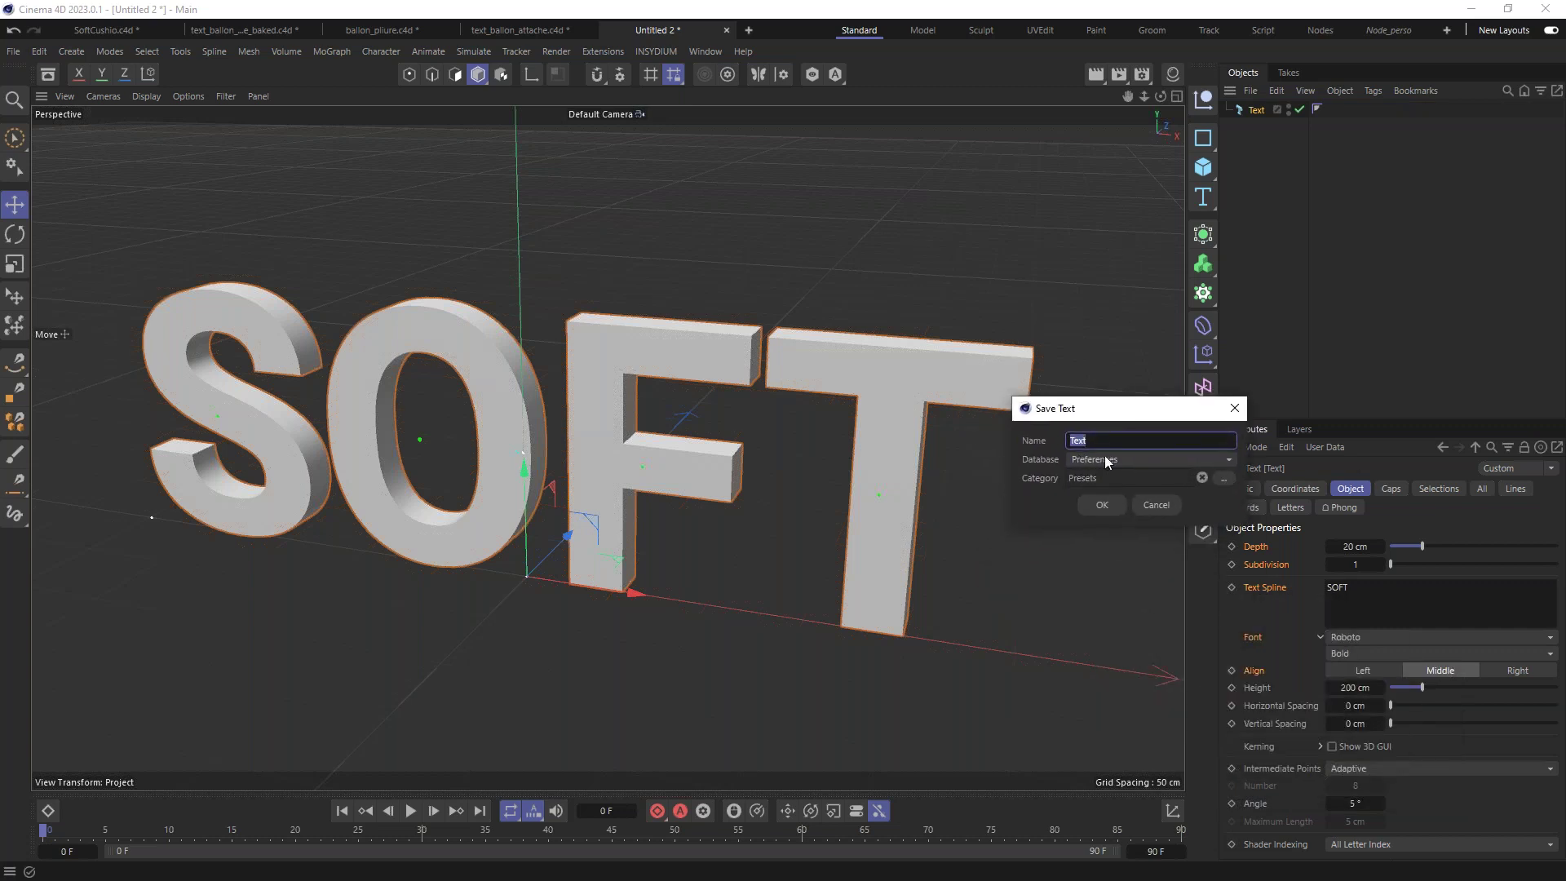
left_click(1143, 461)
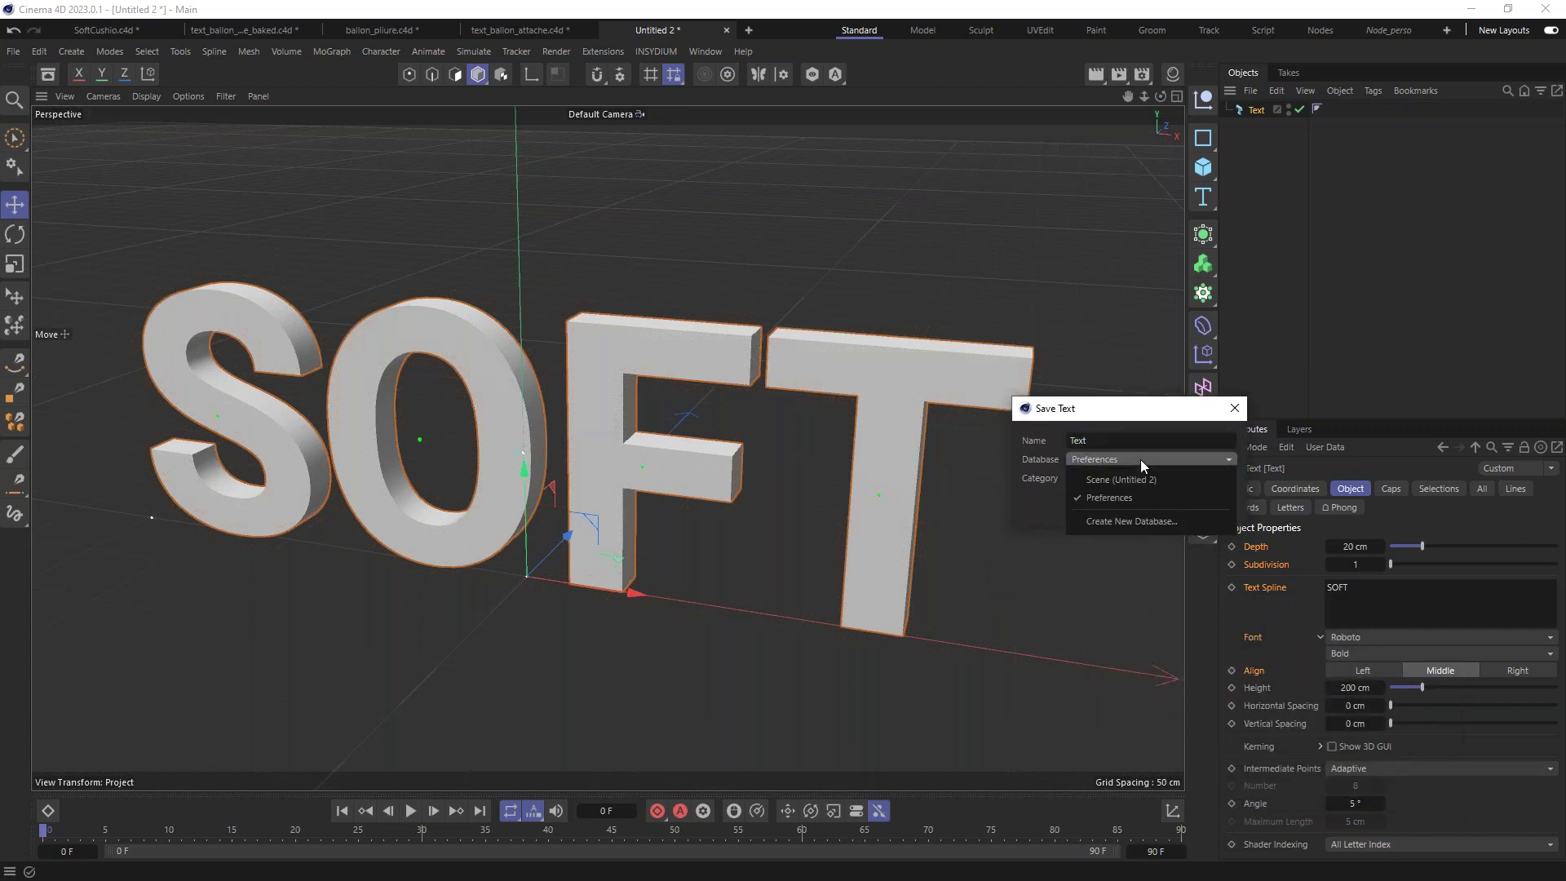
left_click(1142, 461)
left_click_drag(1075, 410, 1108, 398)
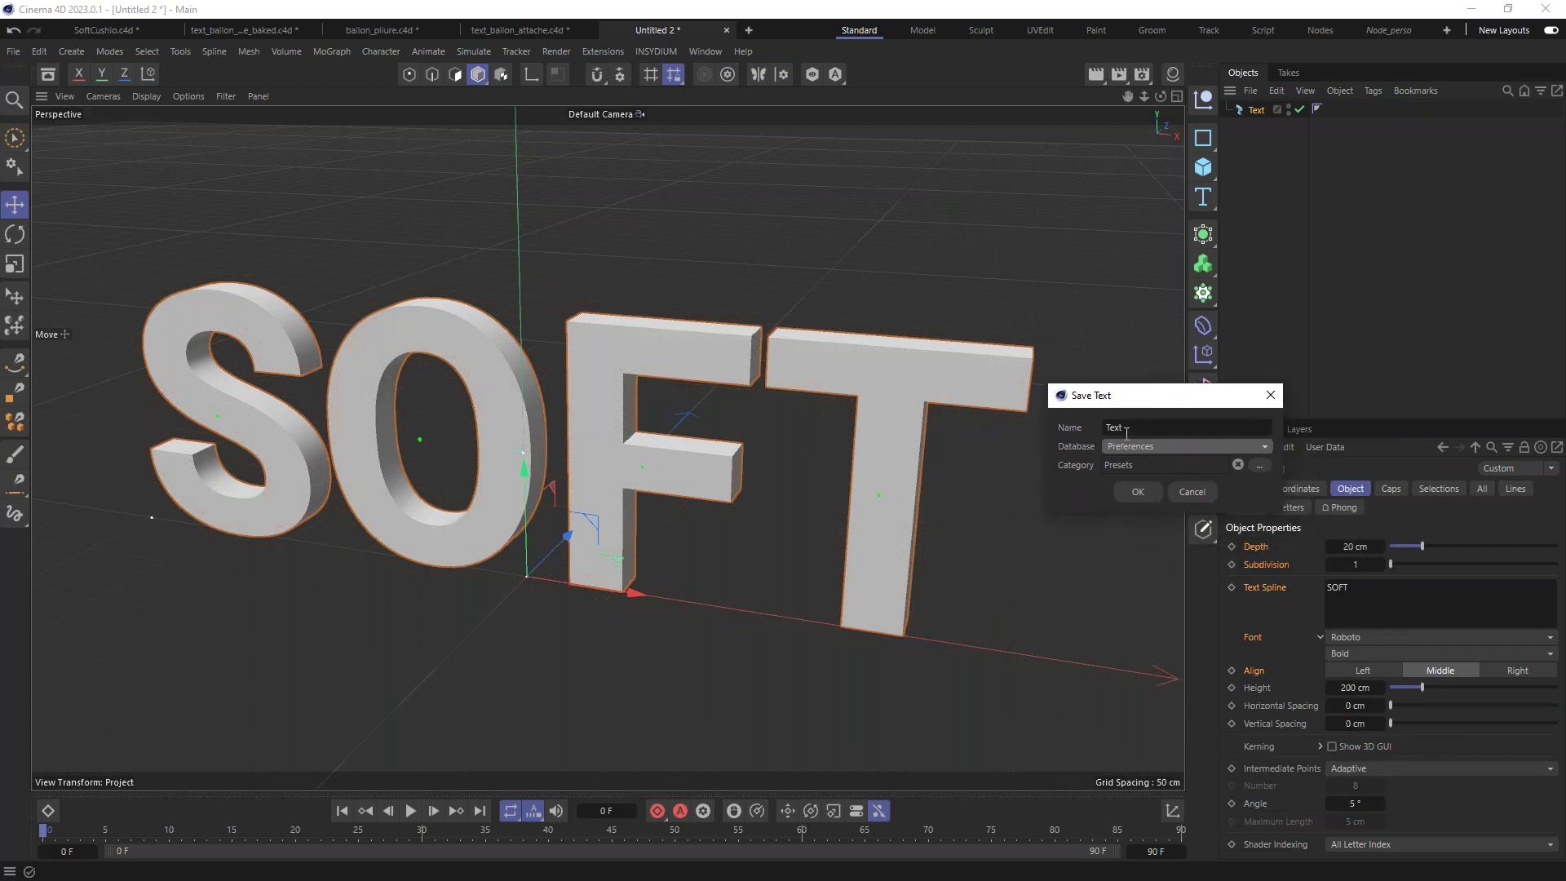
left_click(1126, 433)
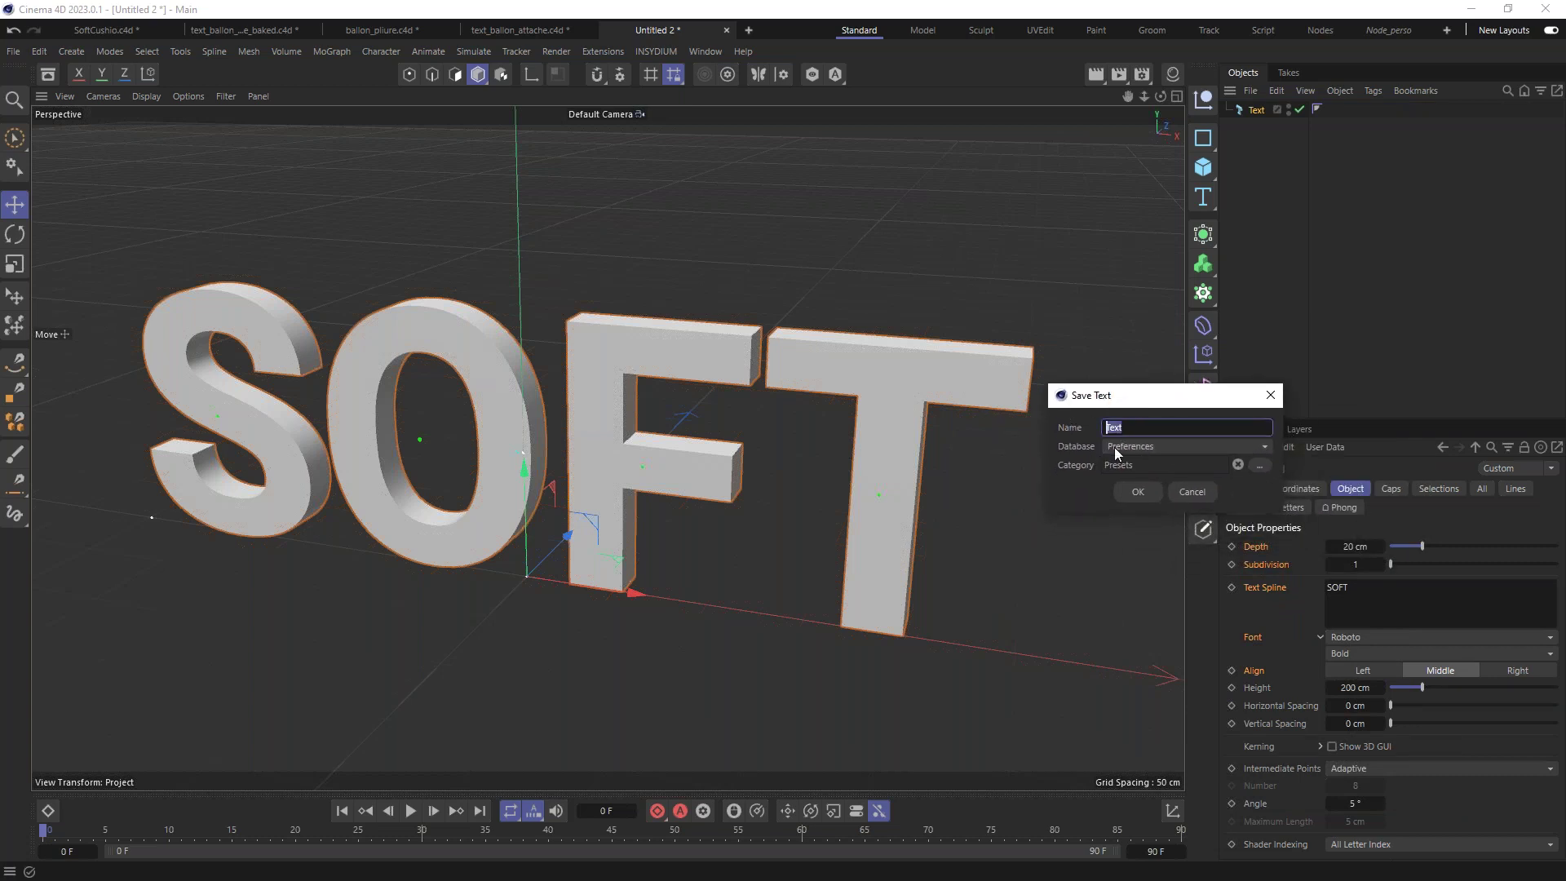
type("Soft")
left_click(1139, 494)
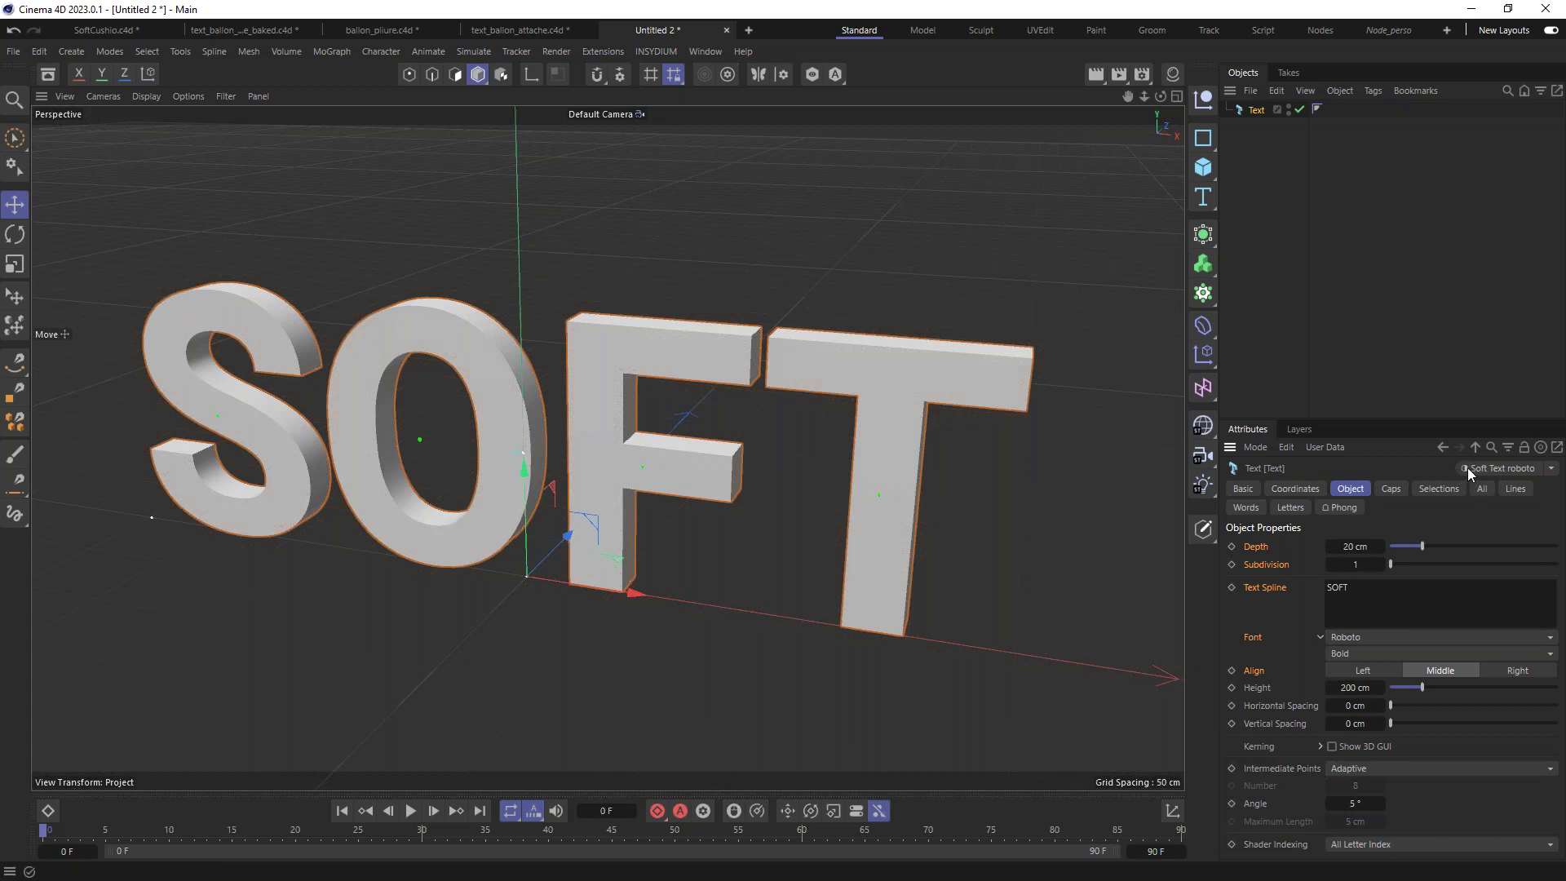
Step: Make Soft Text roboto the default preset for text objects
left_click(1552, 468)
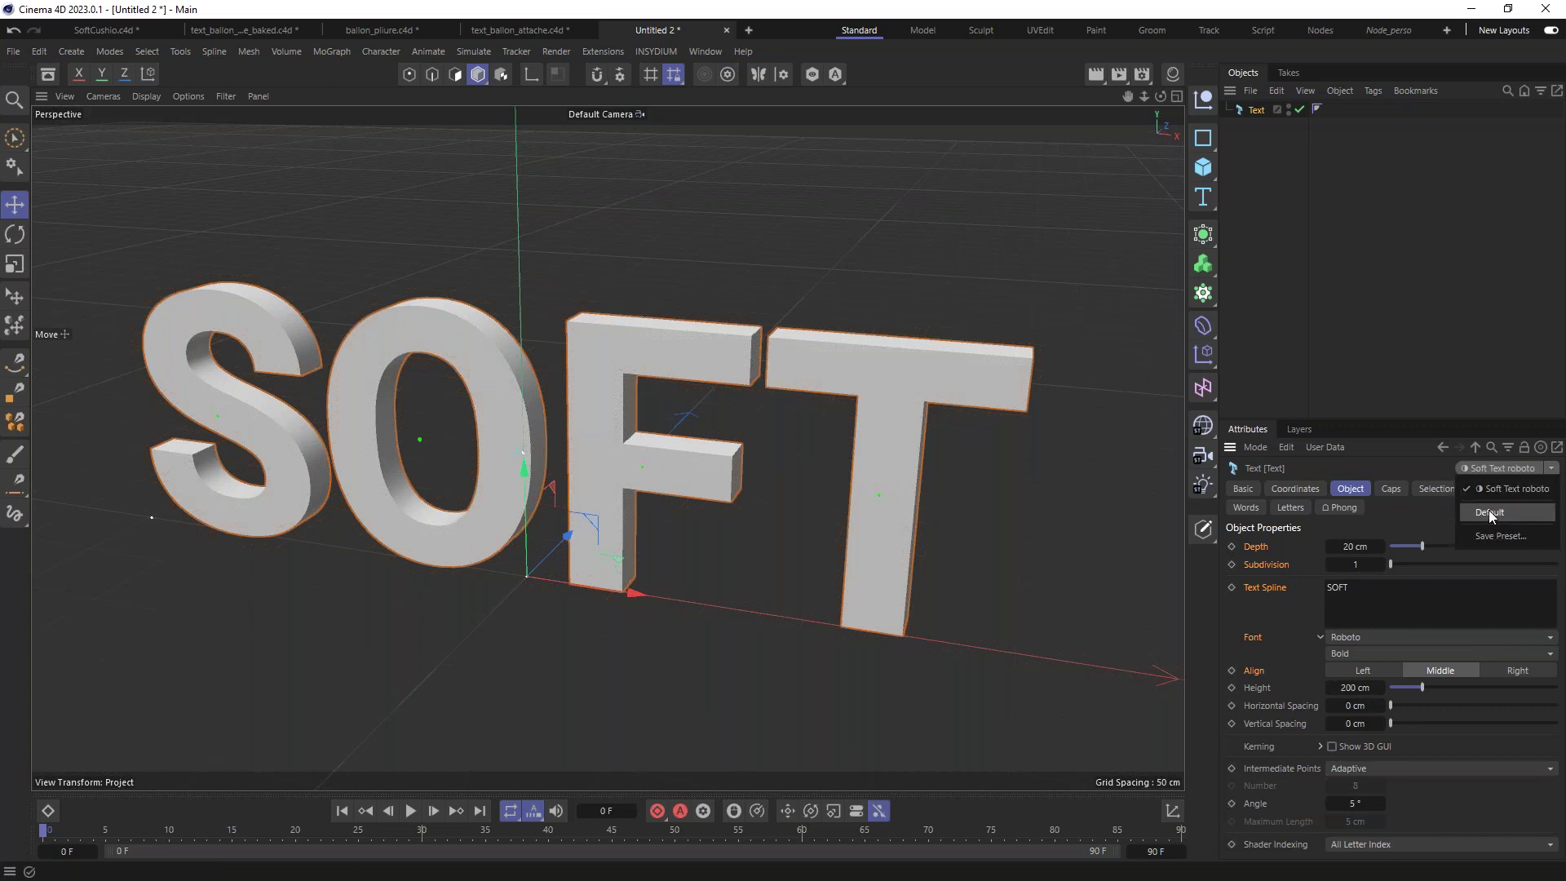
left_click(1514, 488)
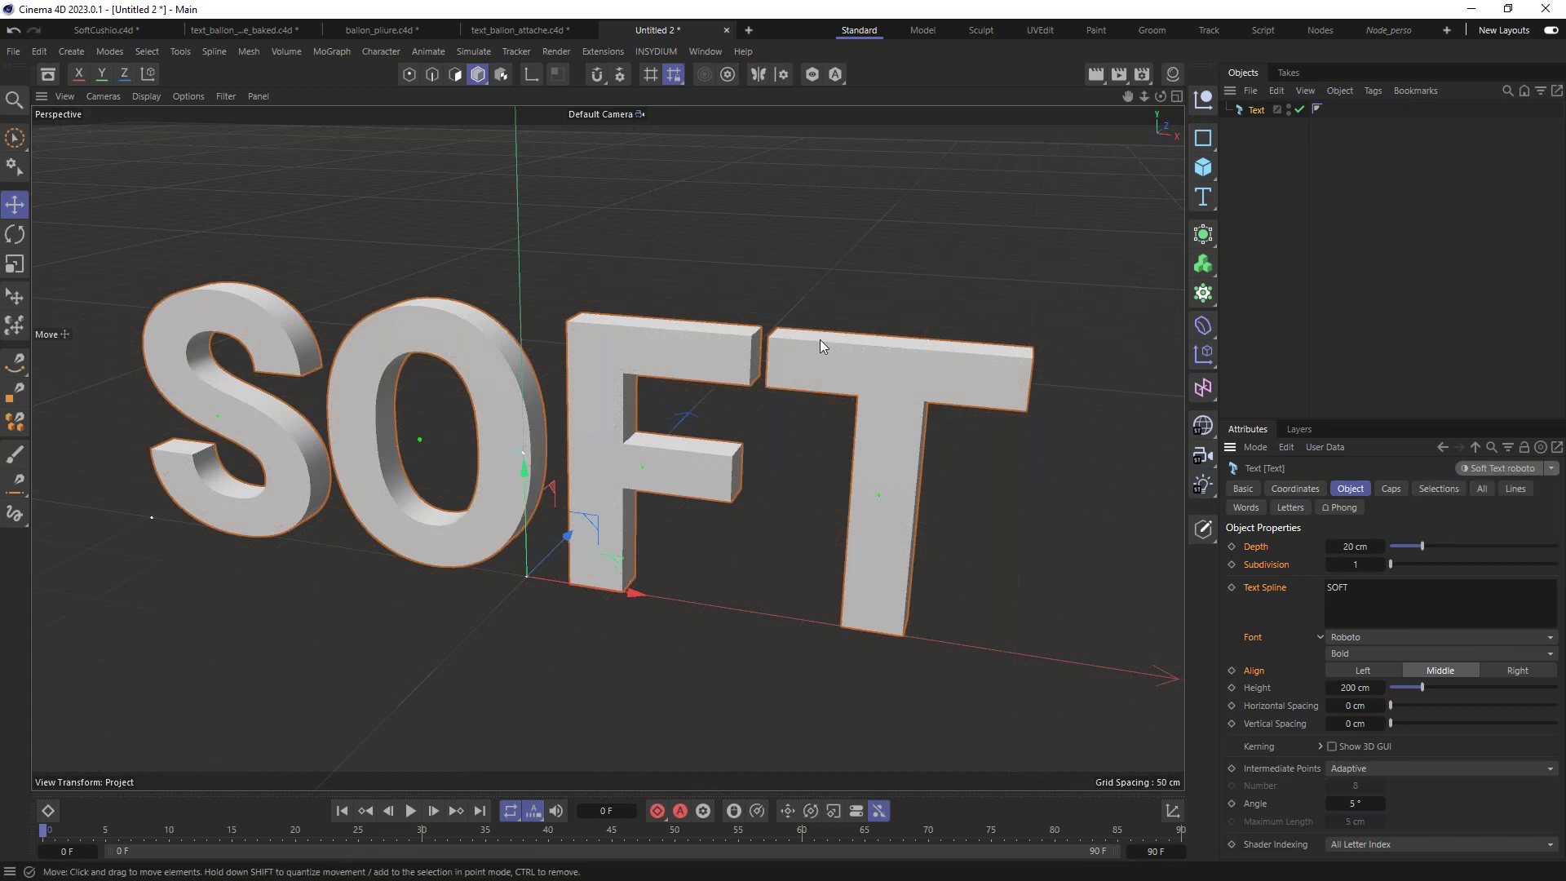
left_click(48, 73)
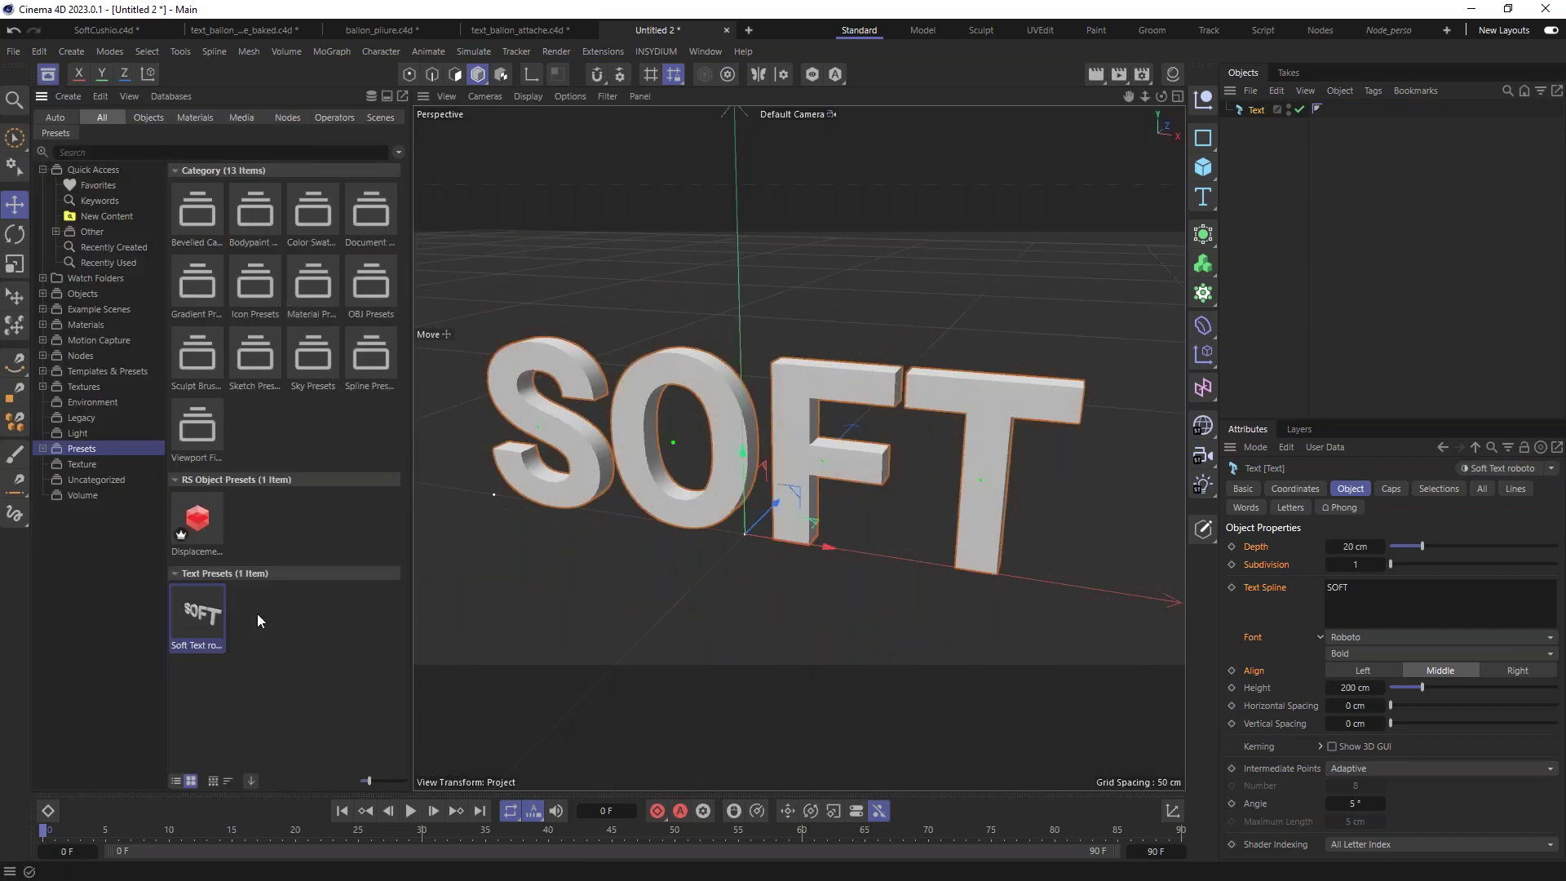
left_click(181, 630)
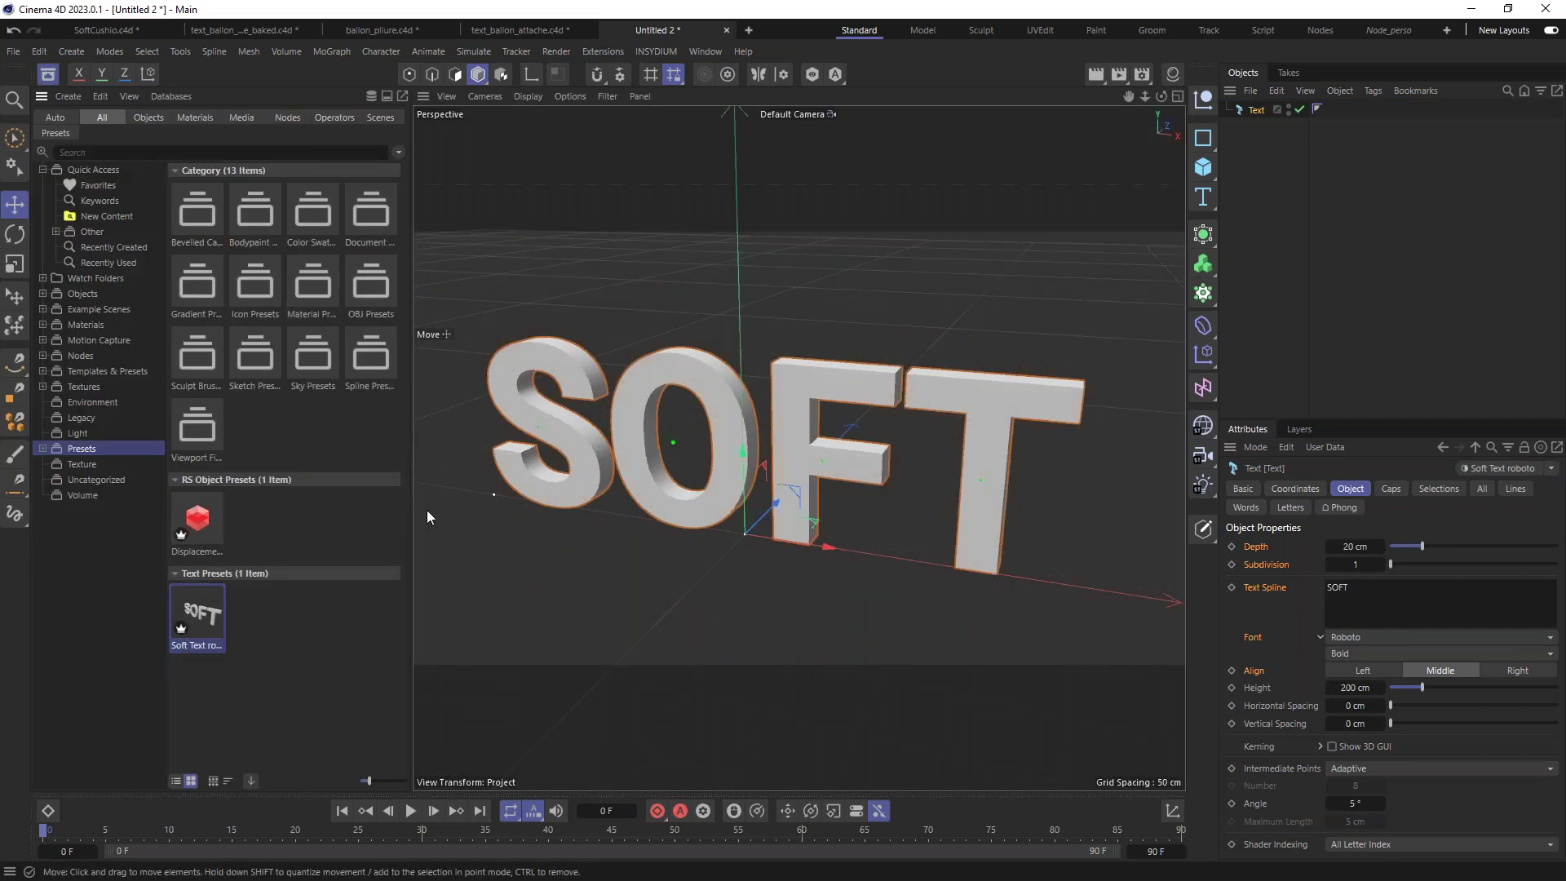
Step: Add a SOFT text object in a new Untitled 3 project, then return to Untitled 2
left_click(749, 30)
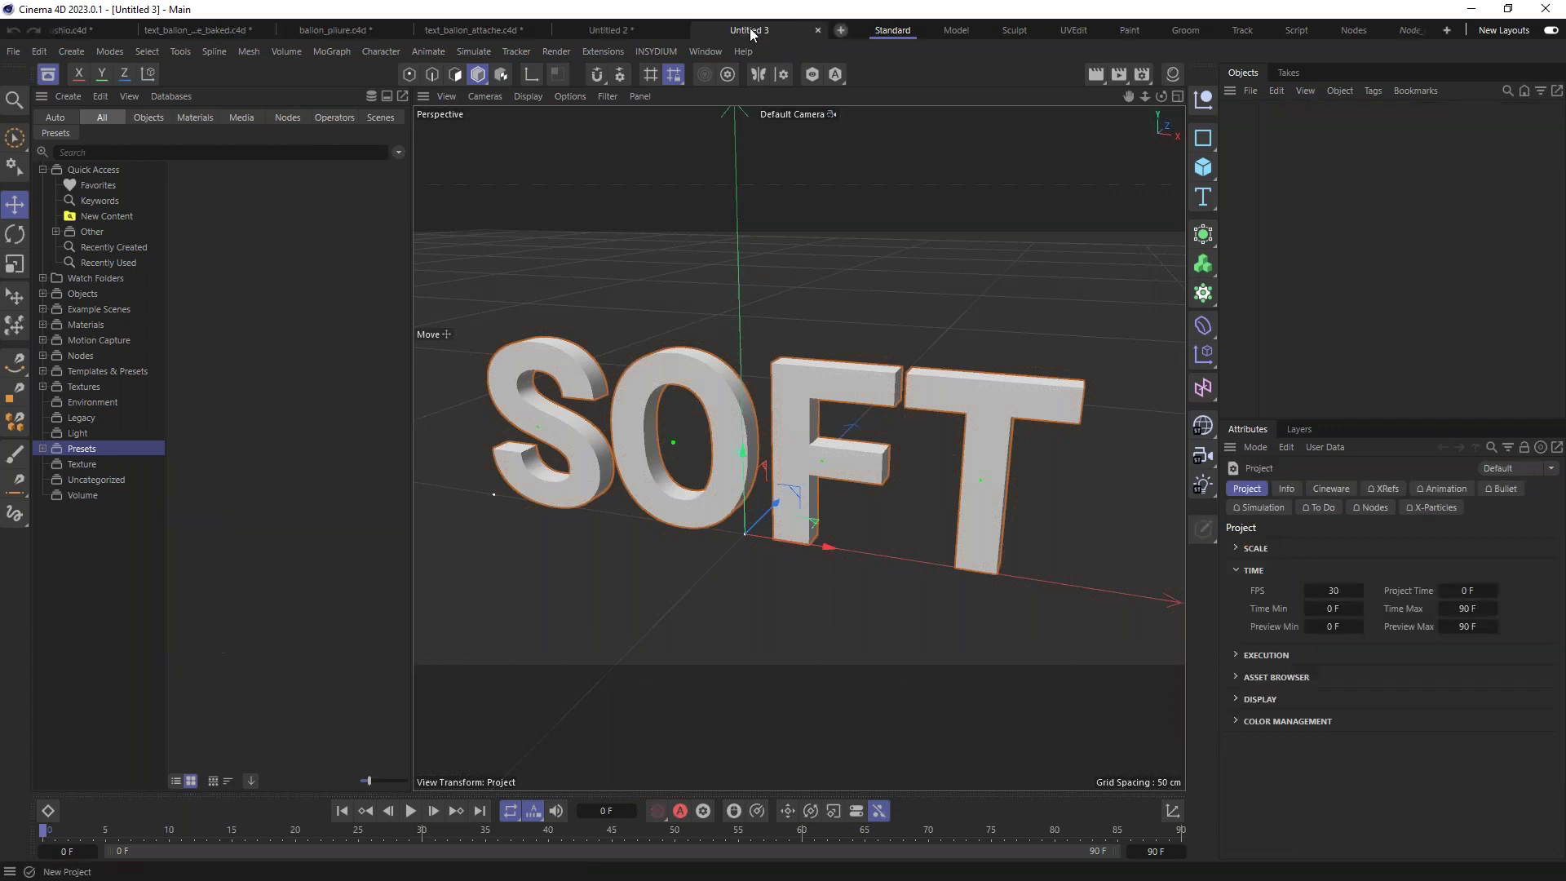
left_click(48, 74)
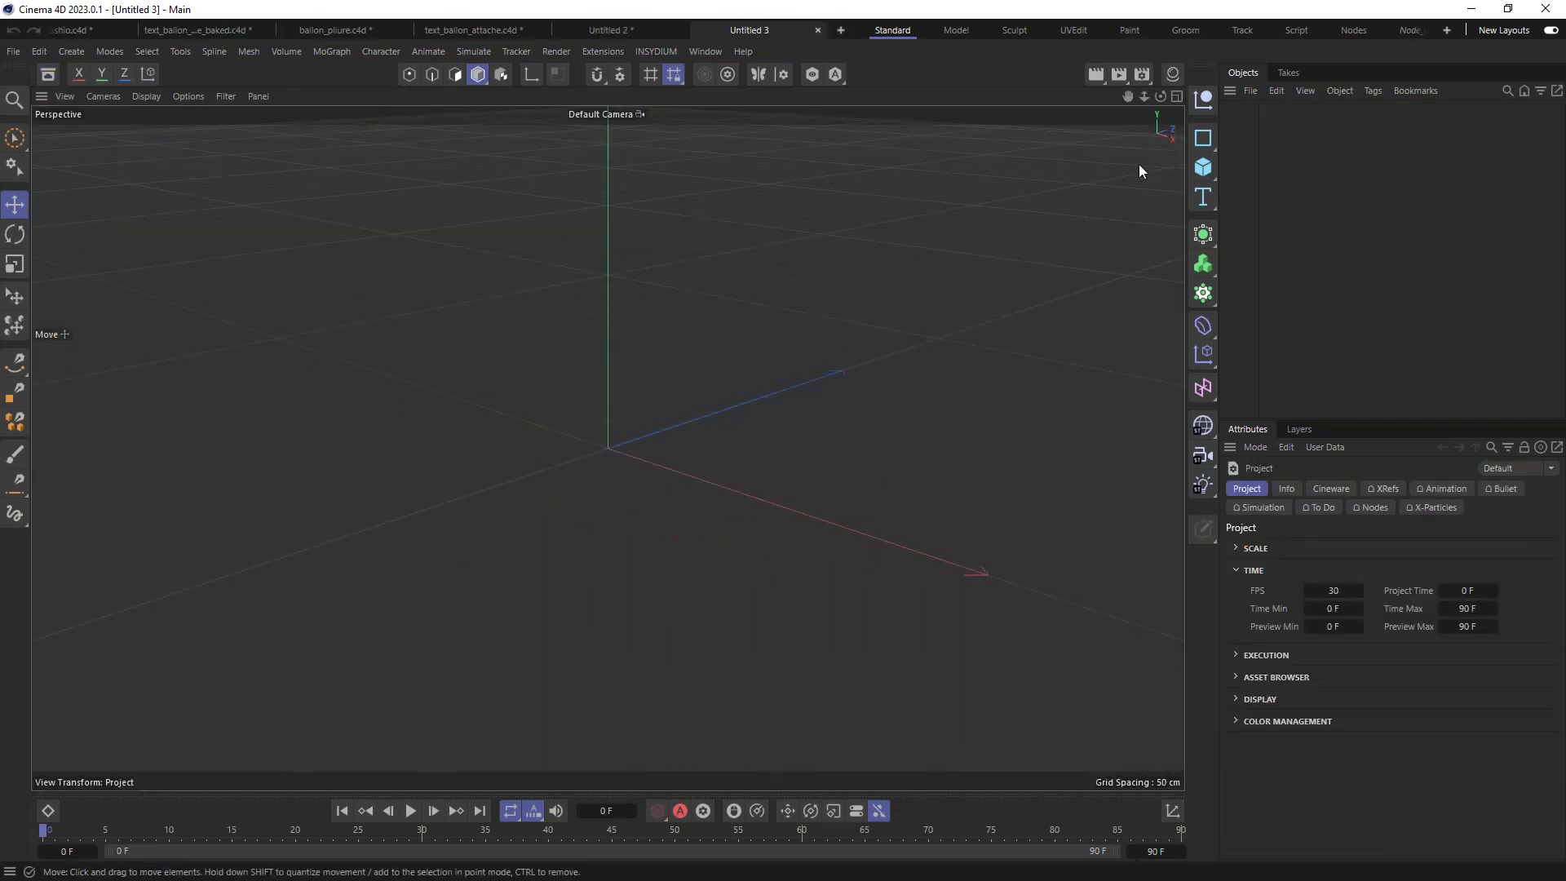
left_click(1202, 197)
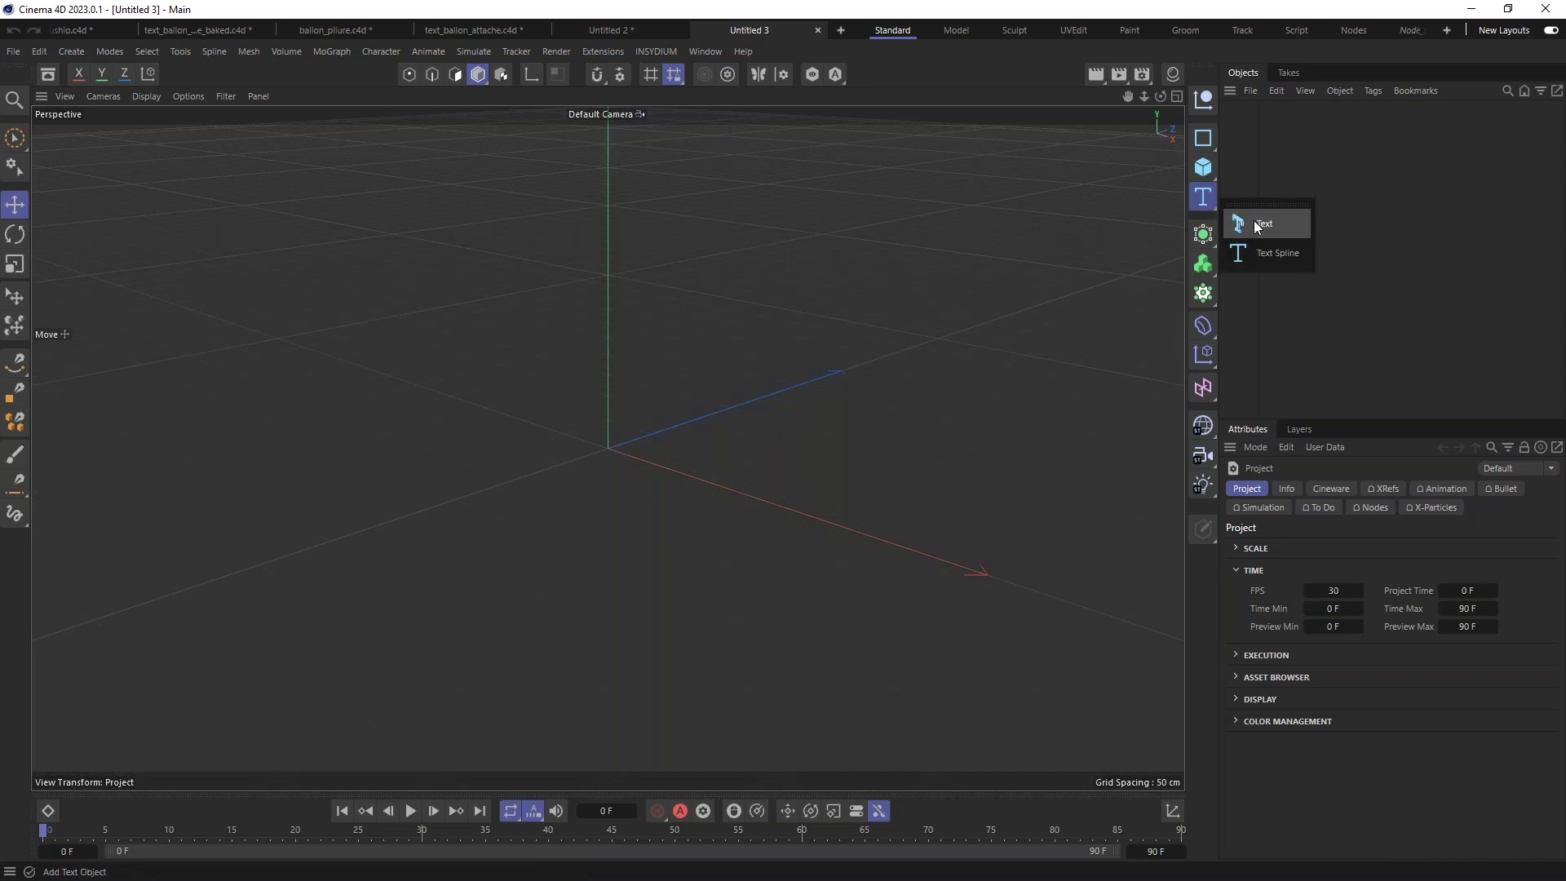
left_click(1254, 221)
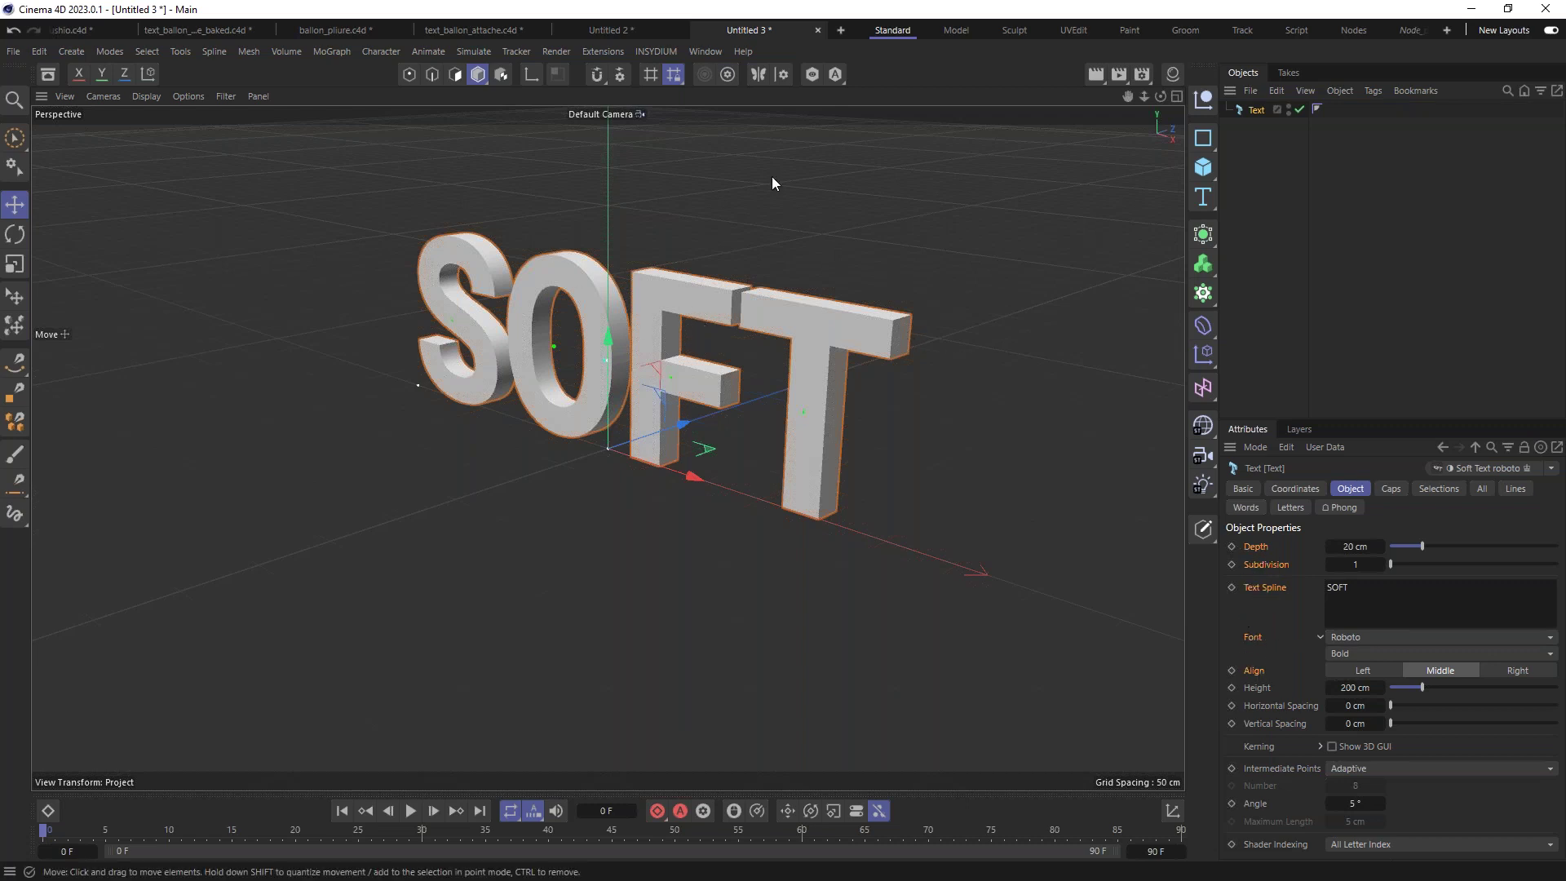
left_click(623, 31)
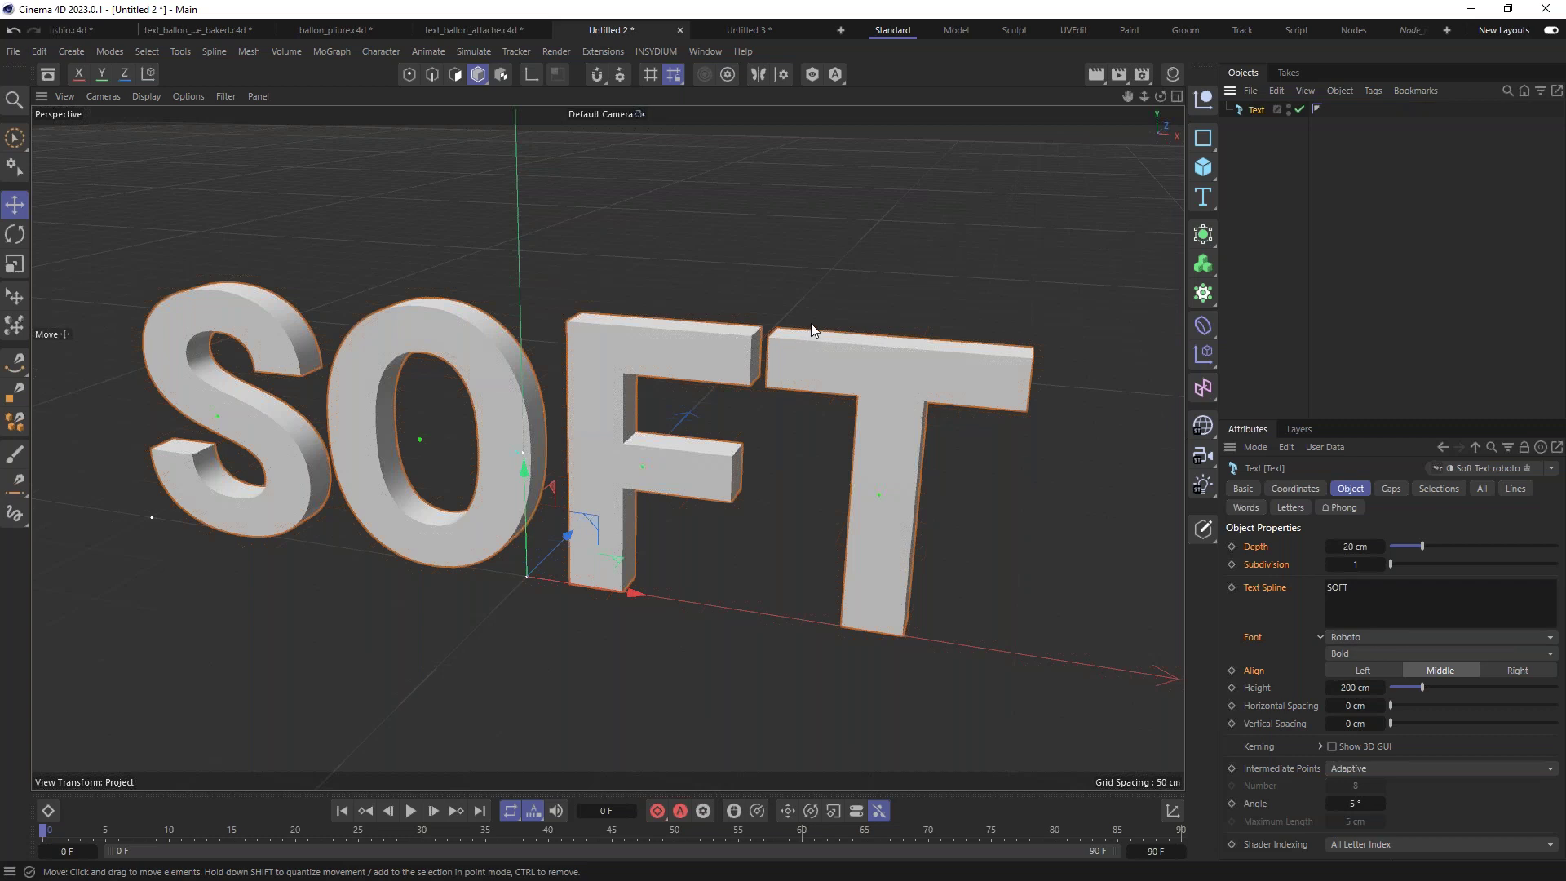
Step: Wrap the SOFT text in a Remesh generator using Polygon Count mode with a 2000-polygon target
right_click(574, 369)
left_click(660, 350)
left_click_drag(661, 349, 595, 361, "alt")
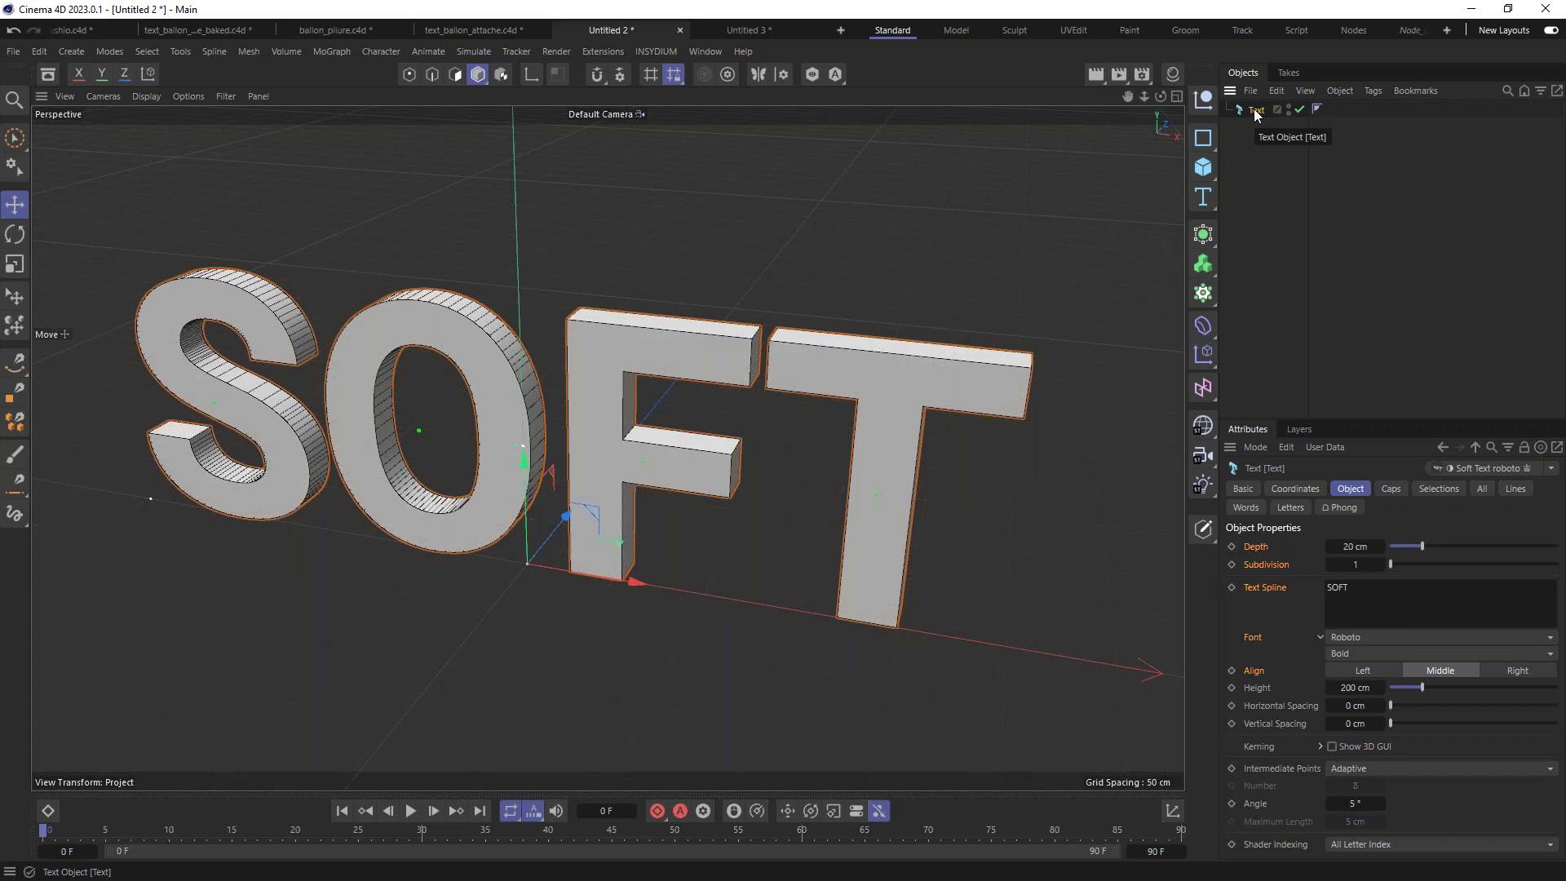
left_click(1213, 236)
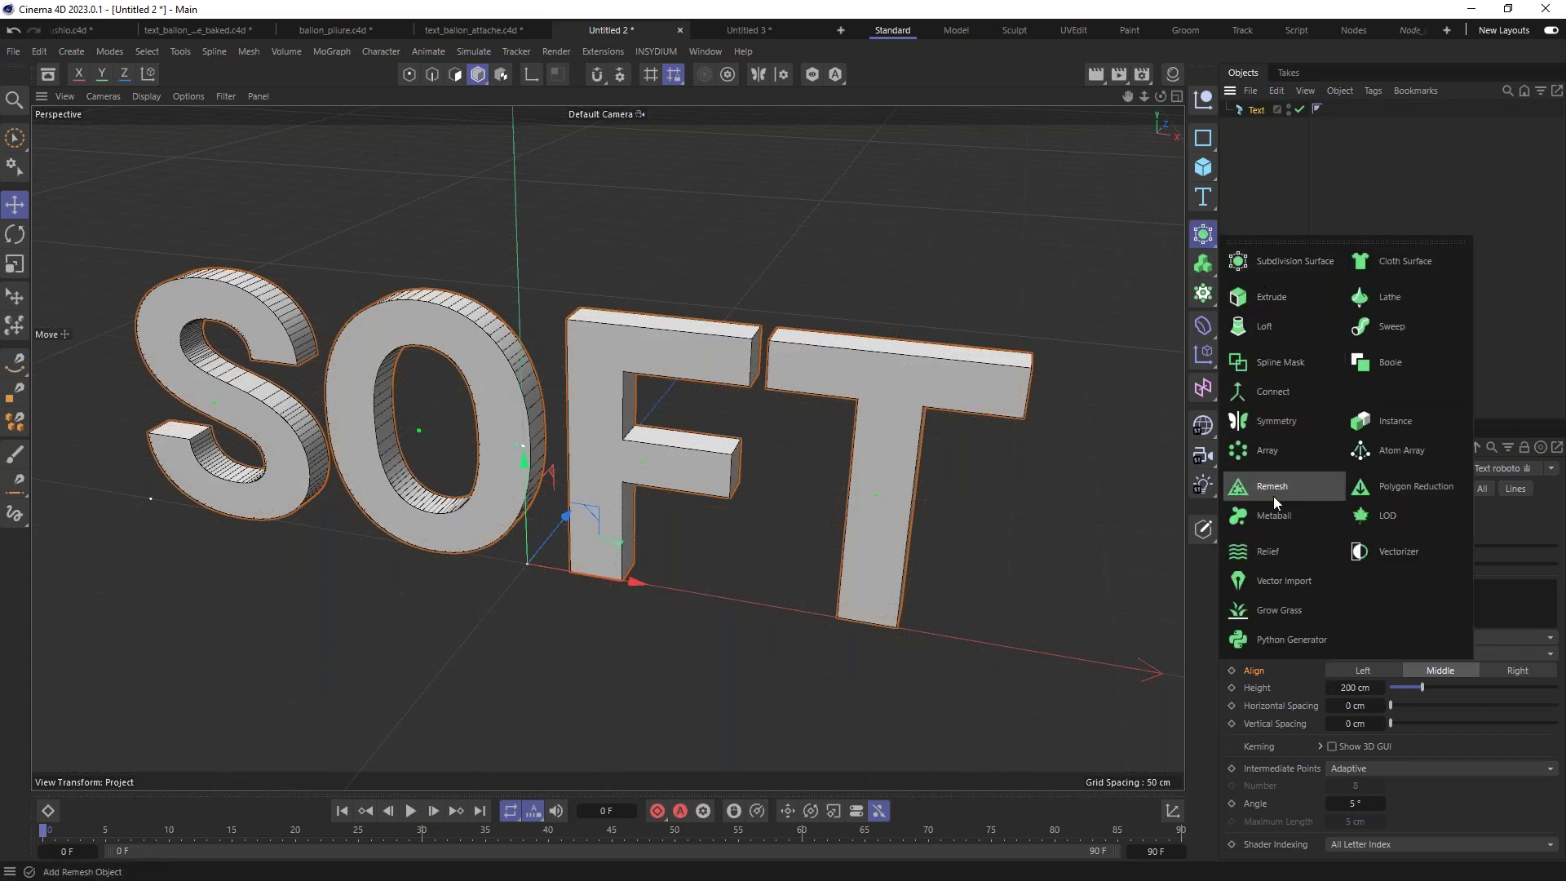
left_click(1275, 490, "alt")
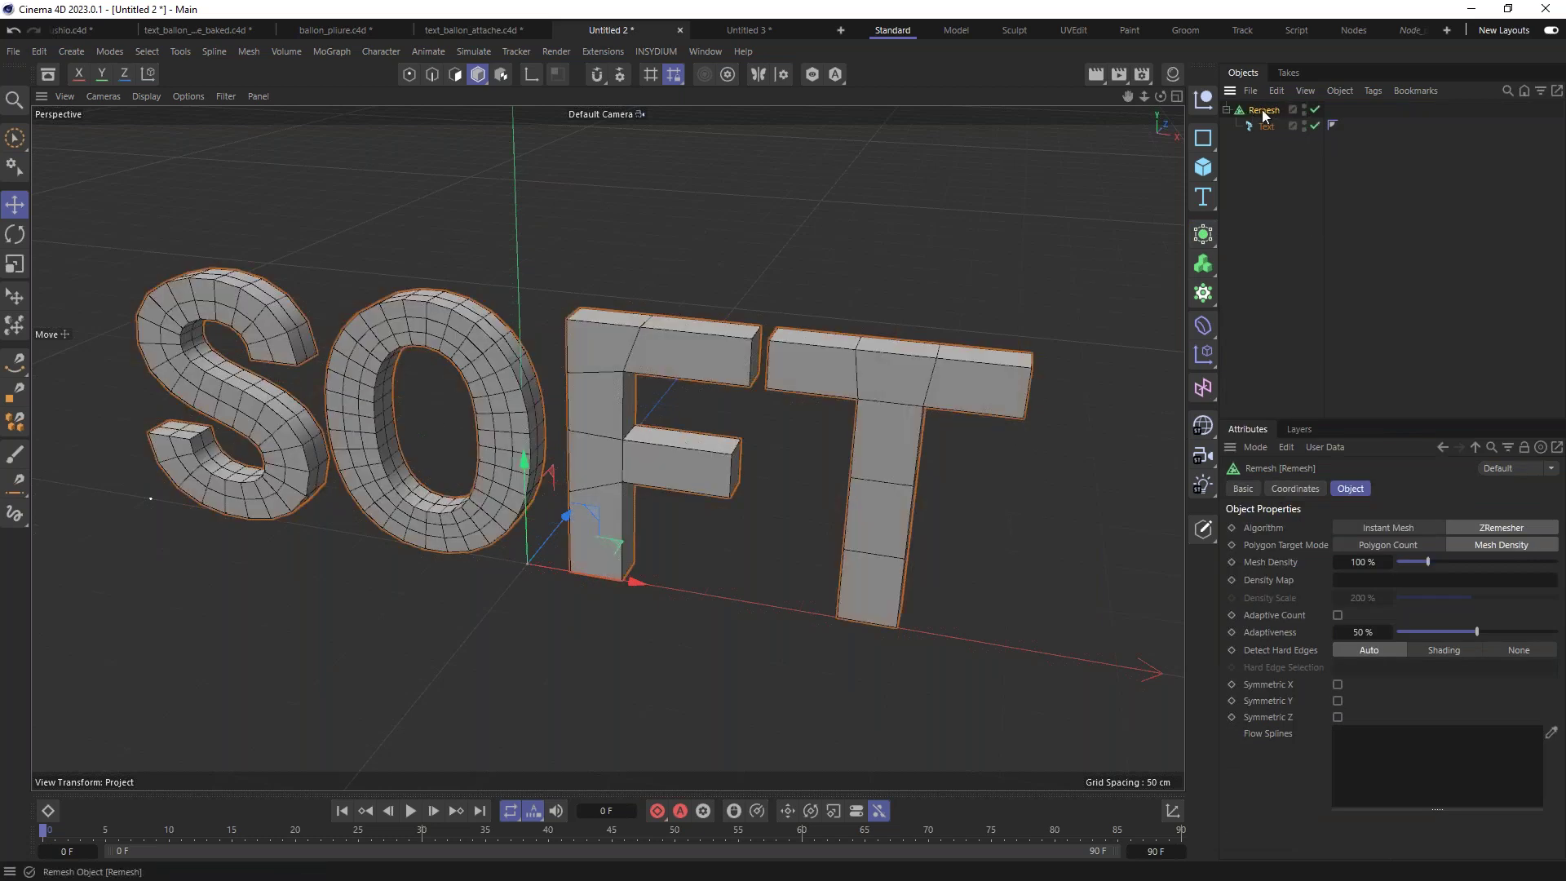
left_click(1380, 546)
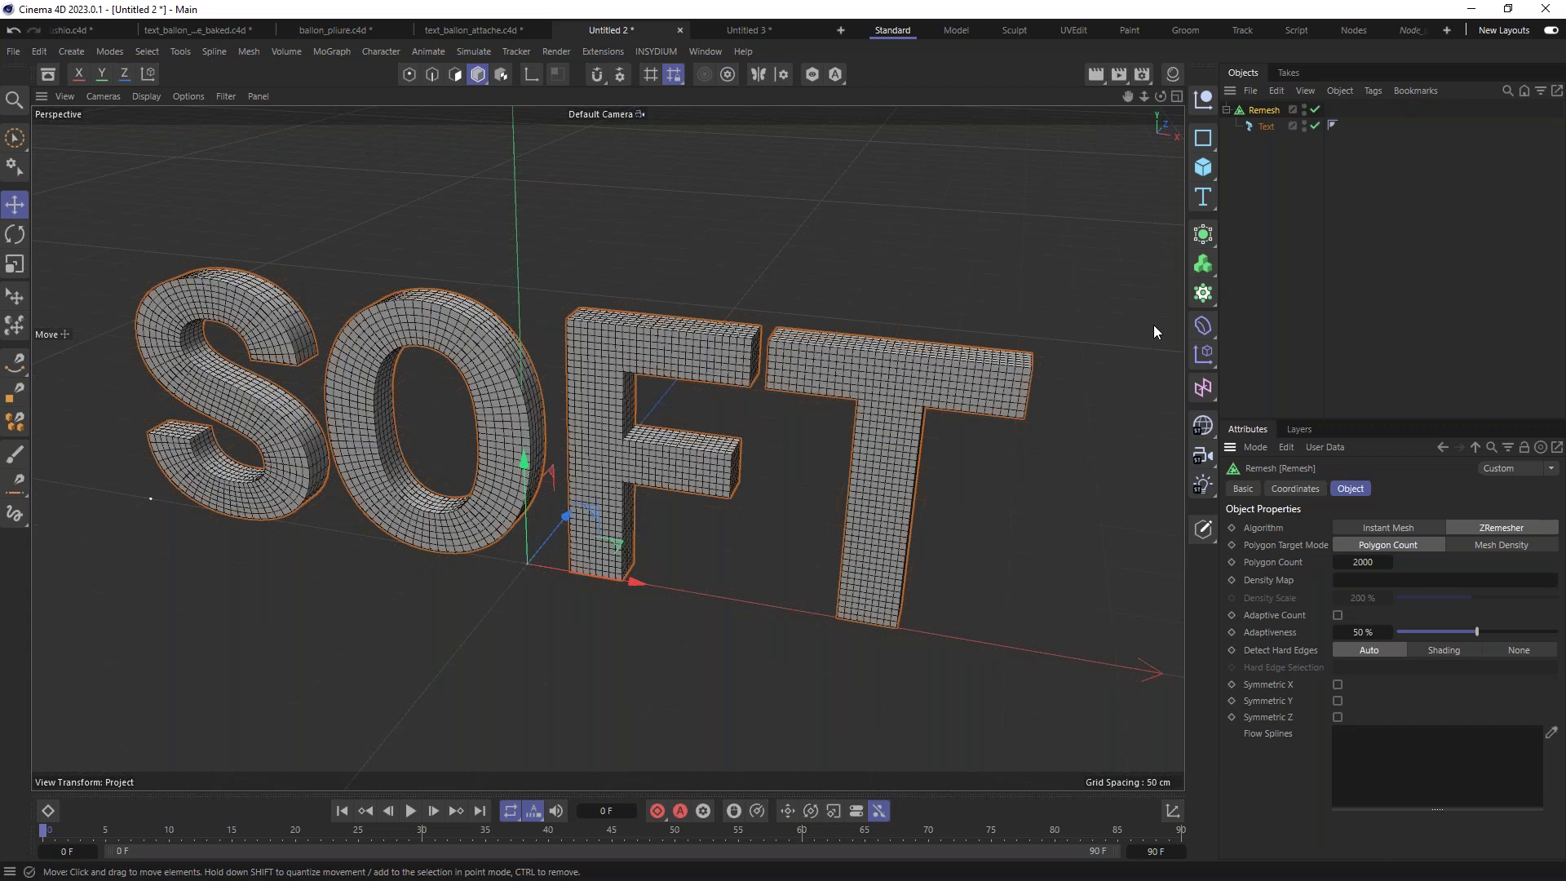
Step: Add a Cloth tag to the Remesh object, test-play the simulation, then rewind to frame 0
right_click(1259, 113)
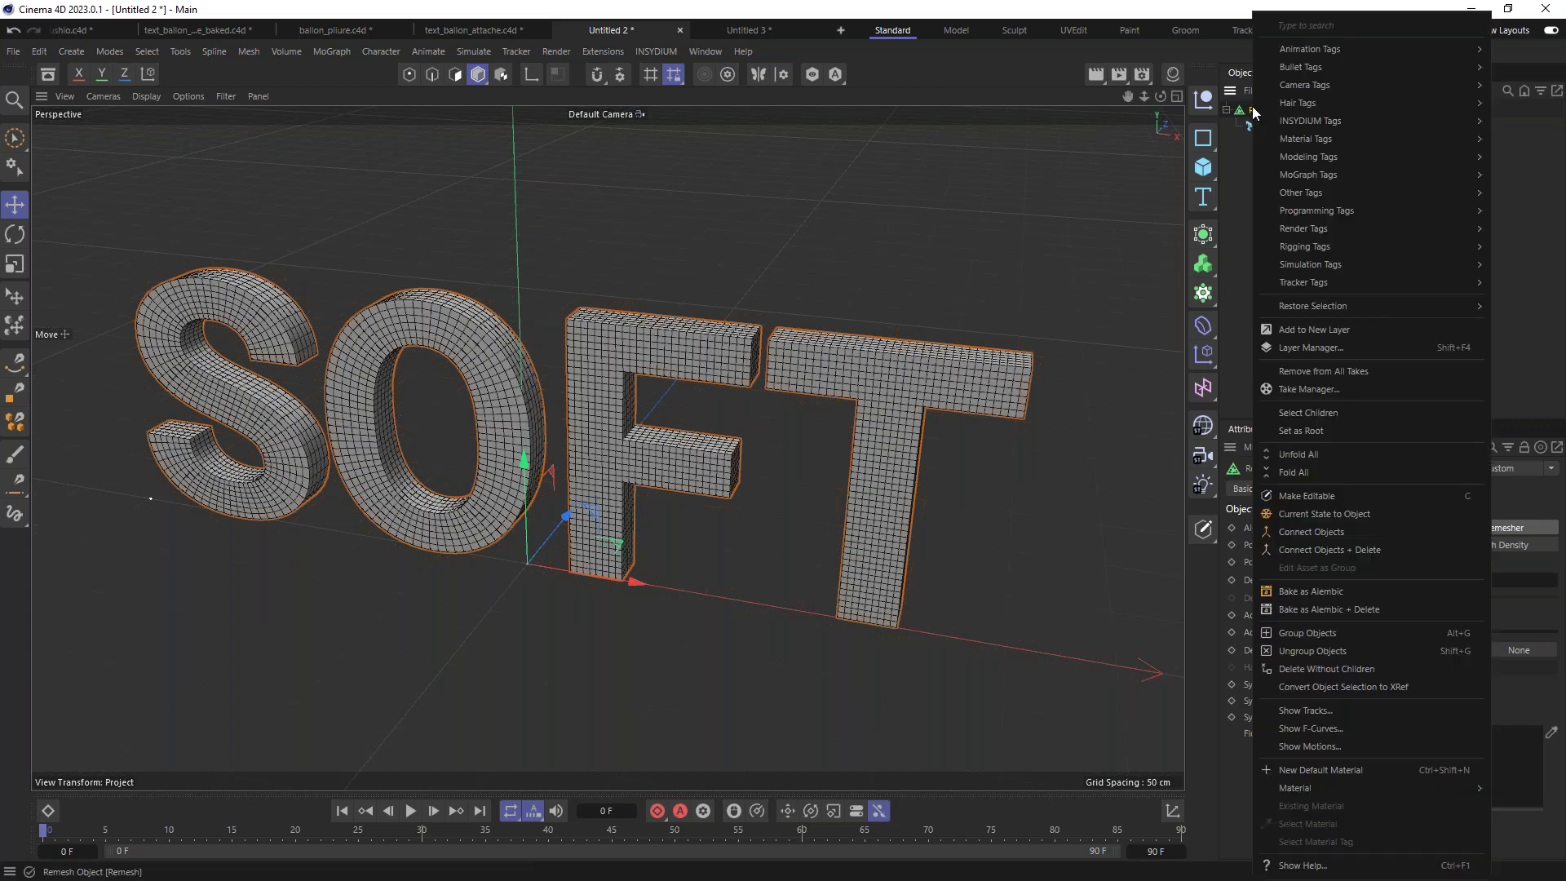
mouse_move(1309, 266)
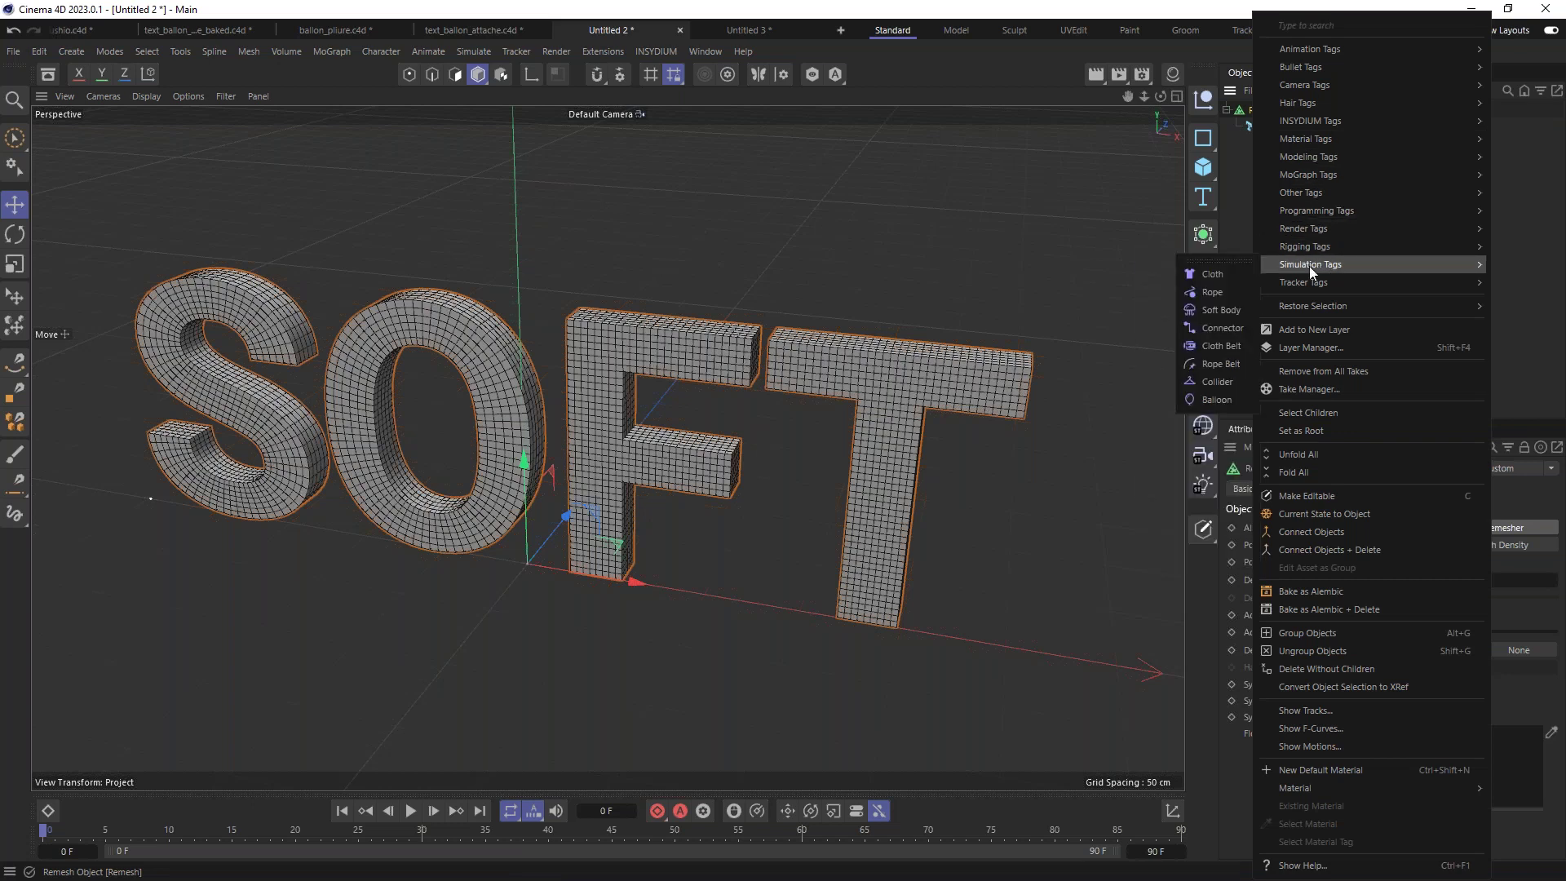
left_click(1212, 273)
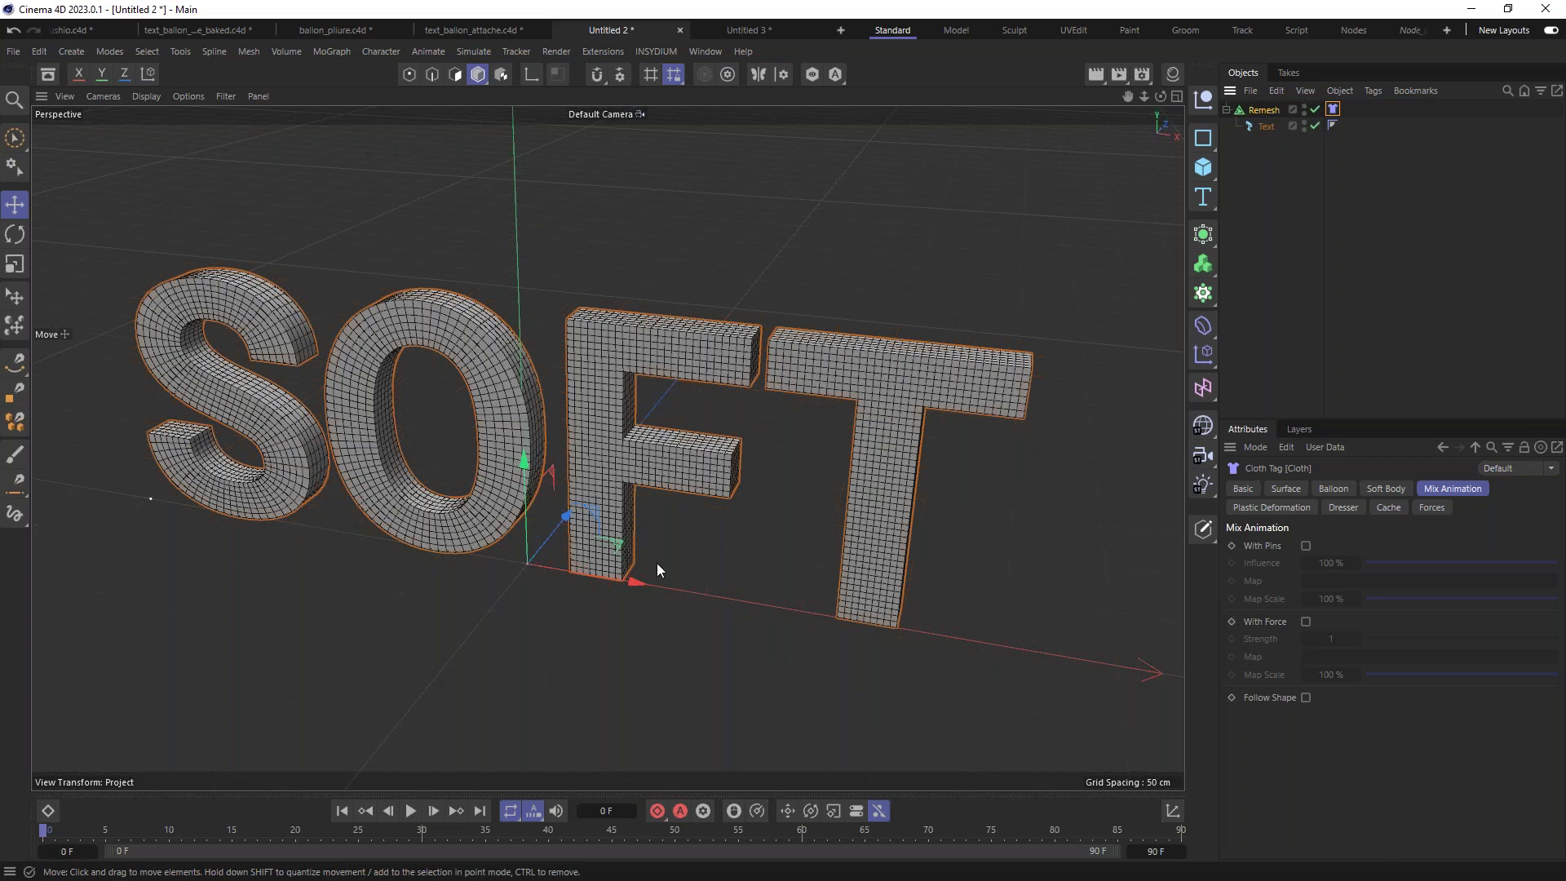
left_click(410, 811)
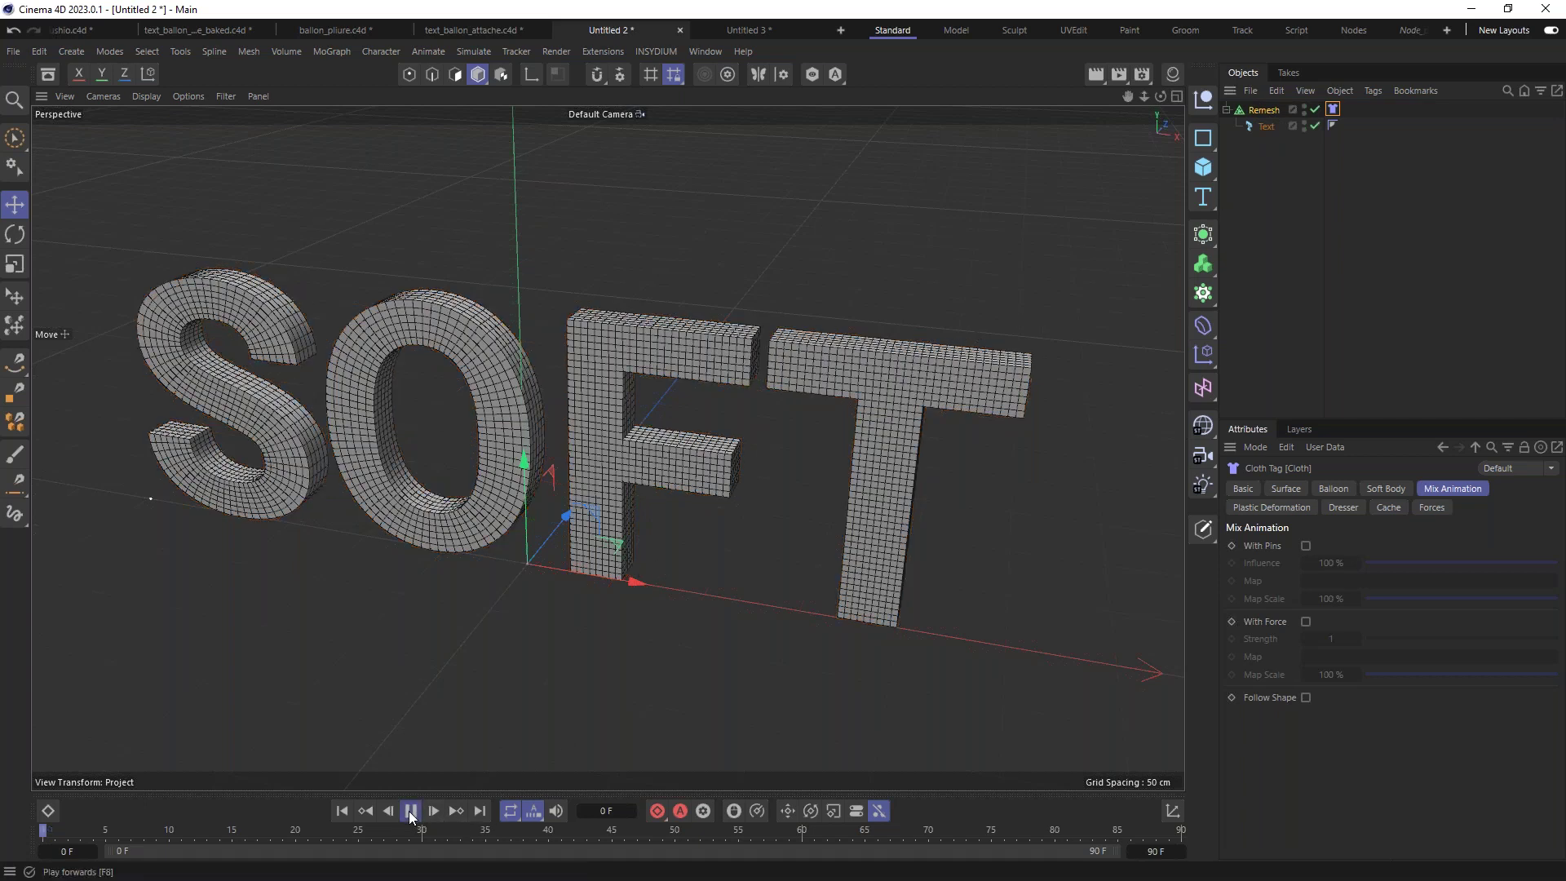
left_click(410, 810)
left_click(340, 811)
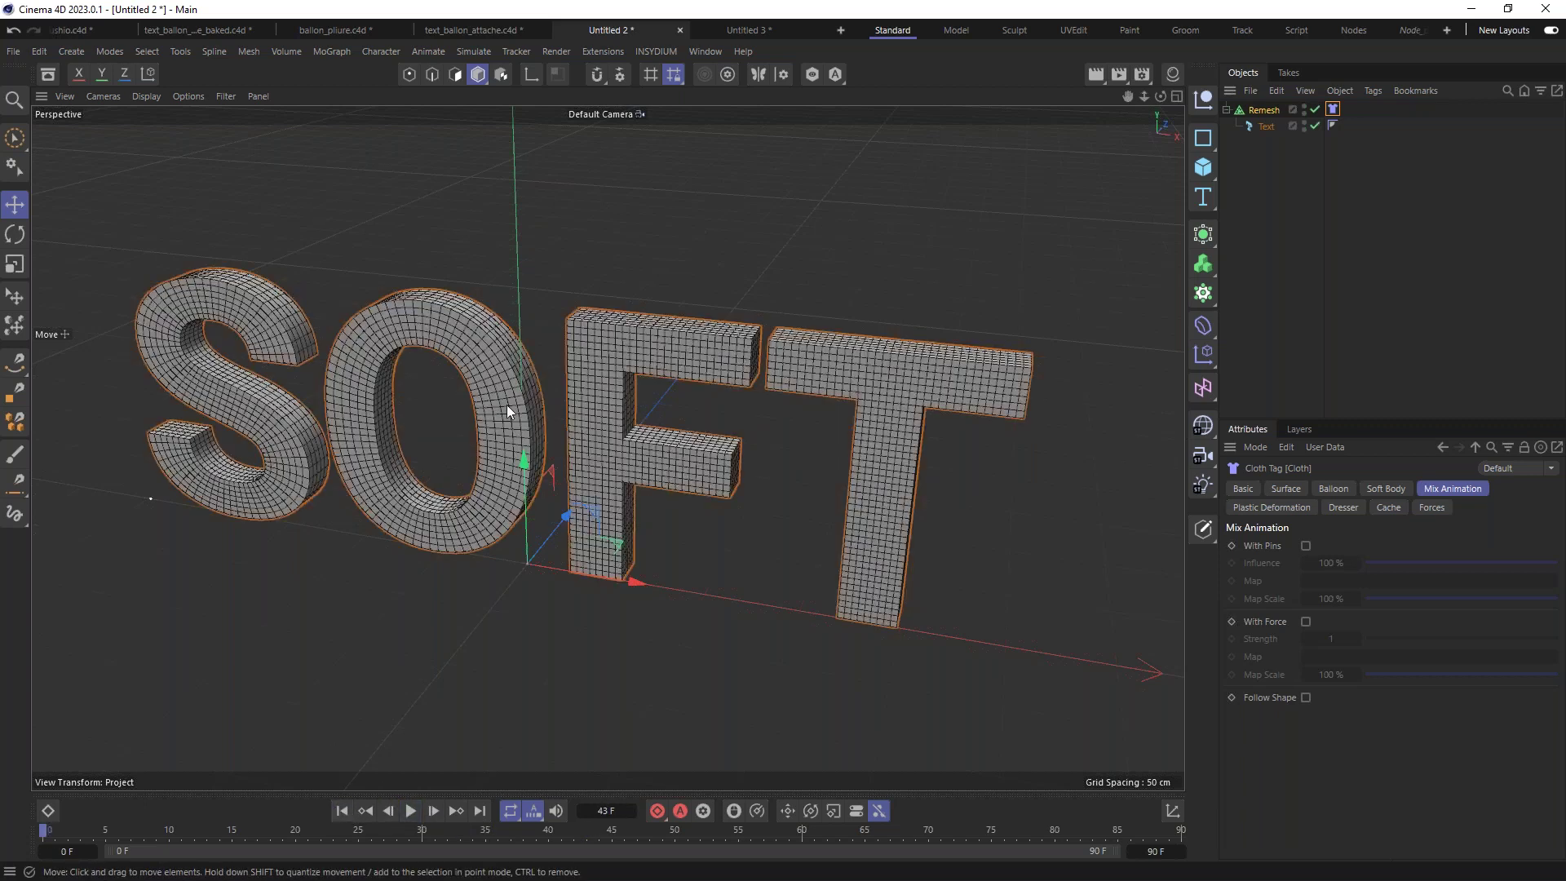
left_click(410, 811)
left_click(410, 811)
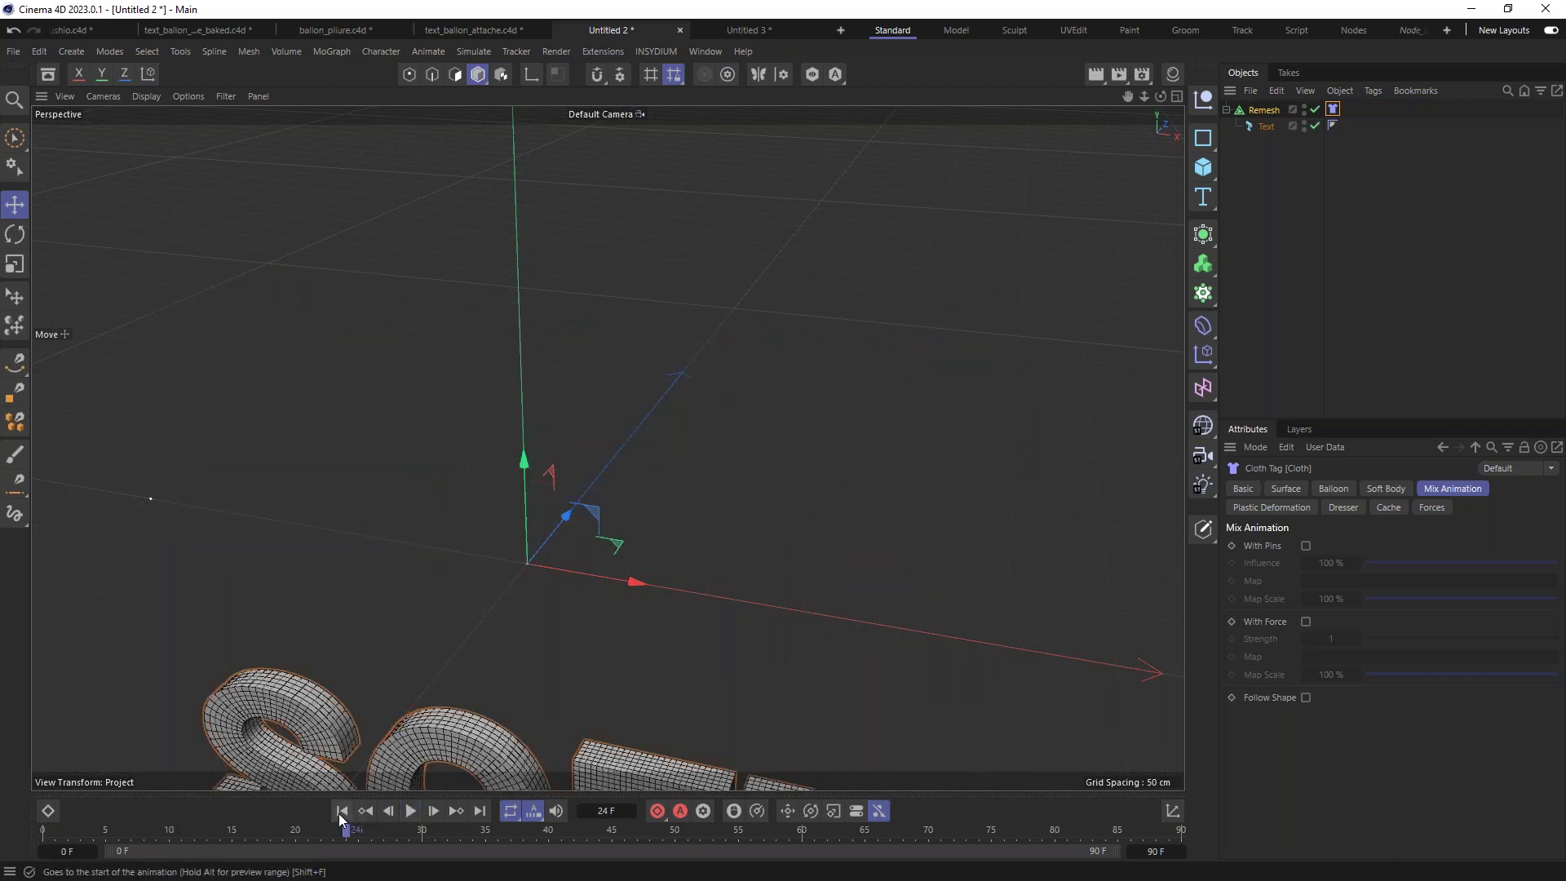
left_click(340, 814)
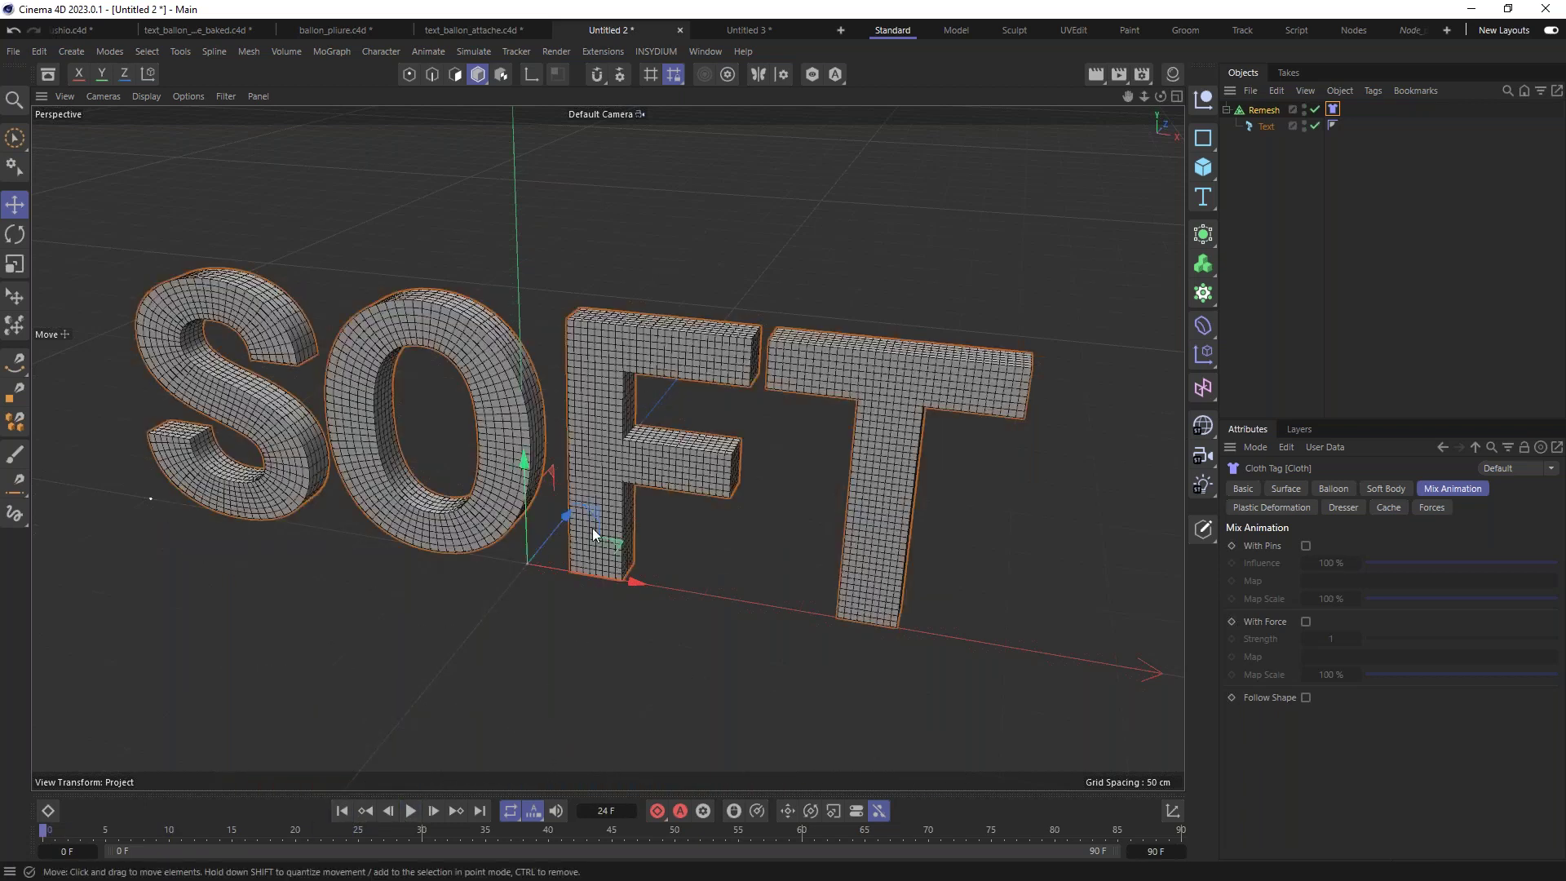
Step: Add a Plane primitive and scale it up into a large 400 cm floor under the letters
left_click(1203, 167)
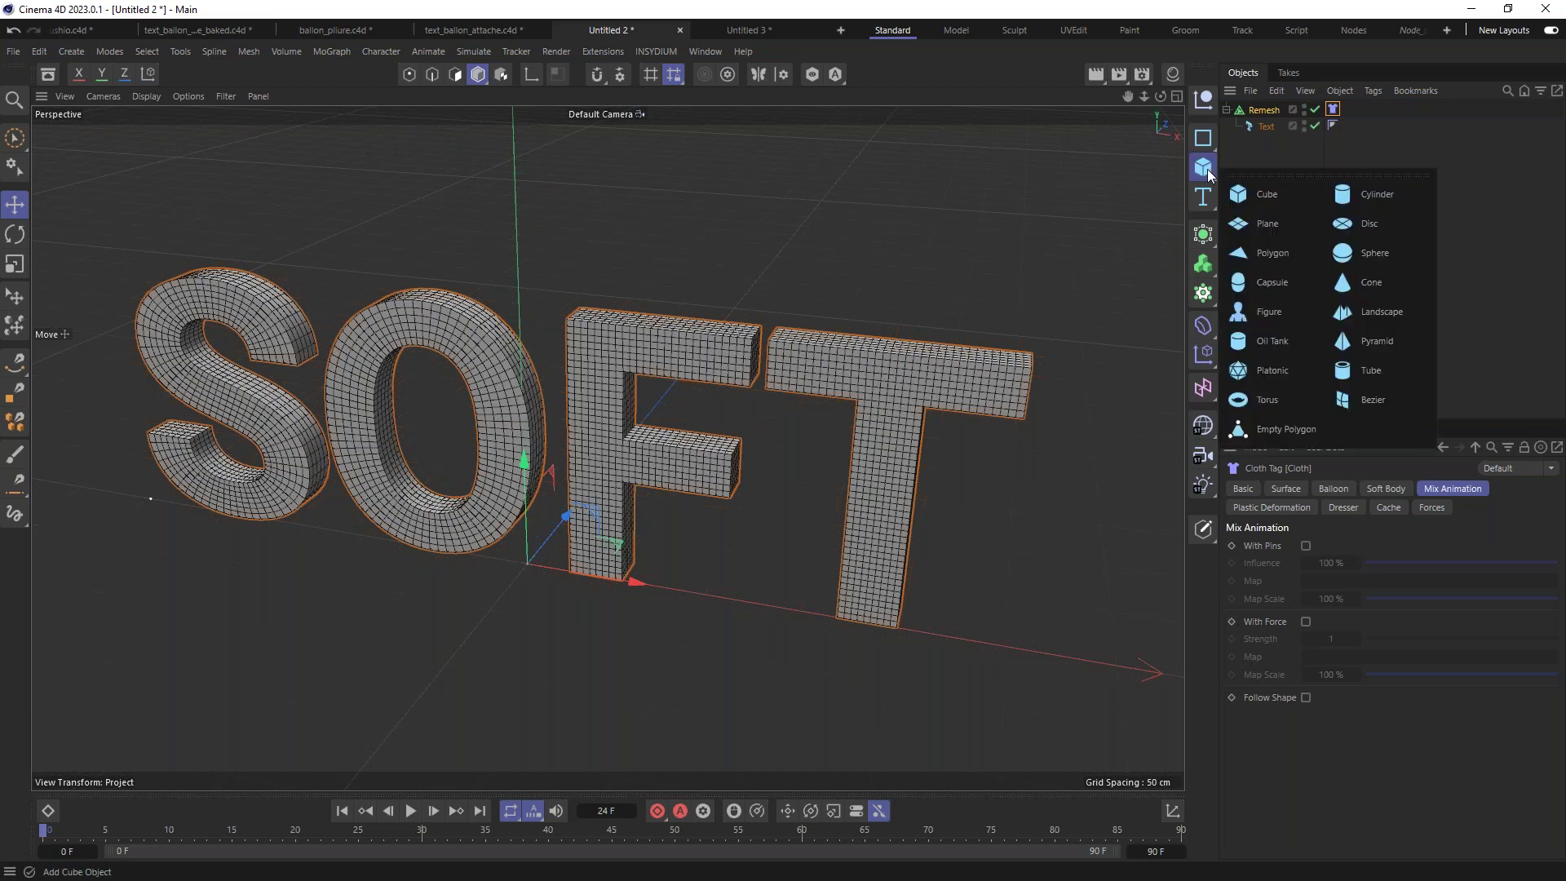
left_click(1276, 229)
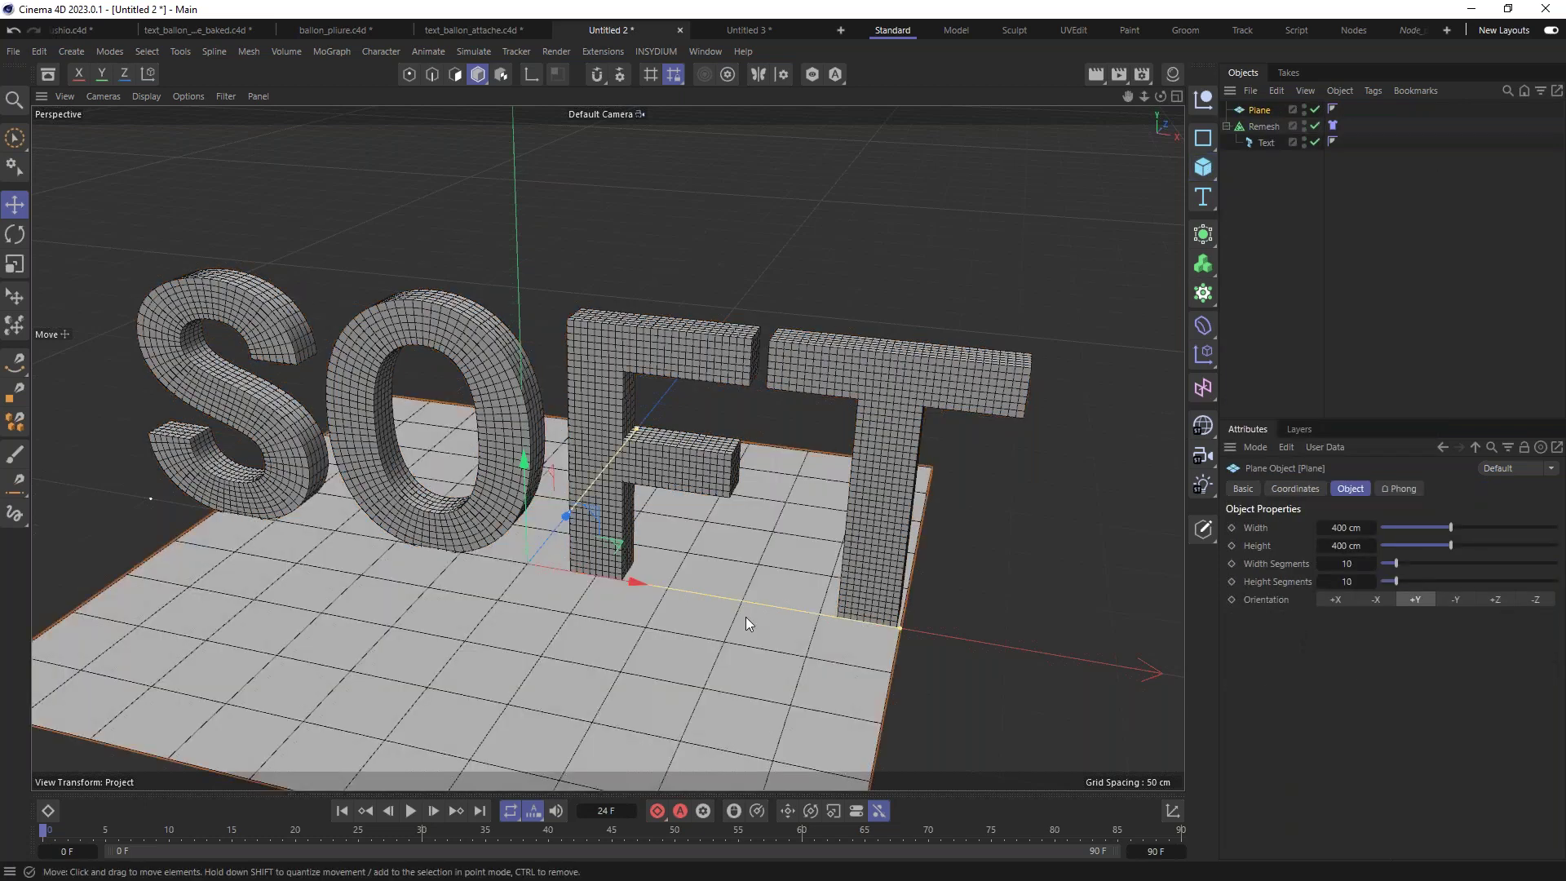
key("t")
left_click_drag(629, 593, 1171, 218)
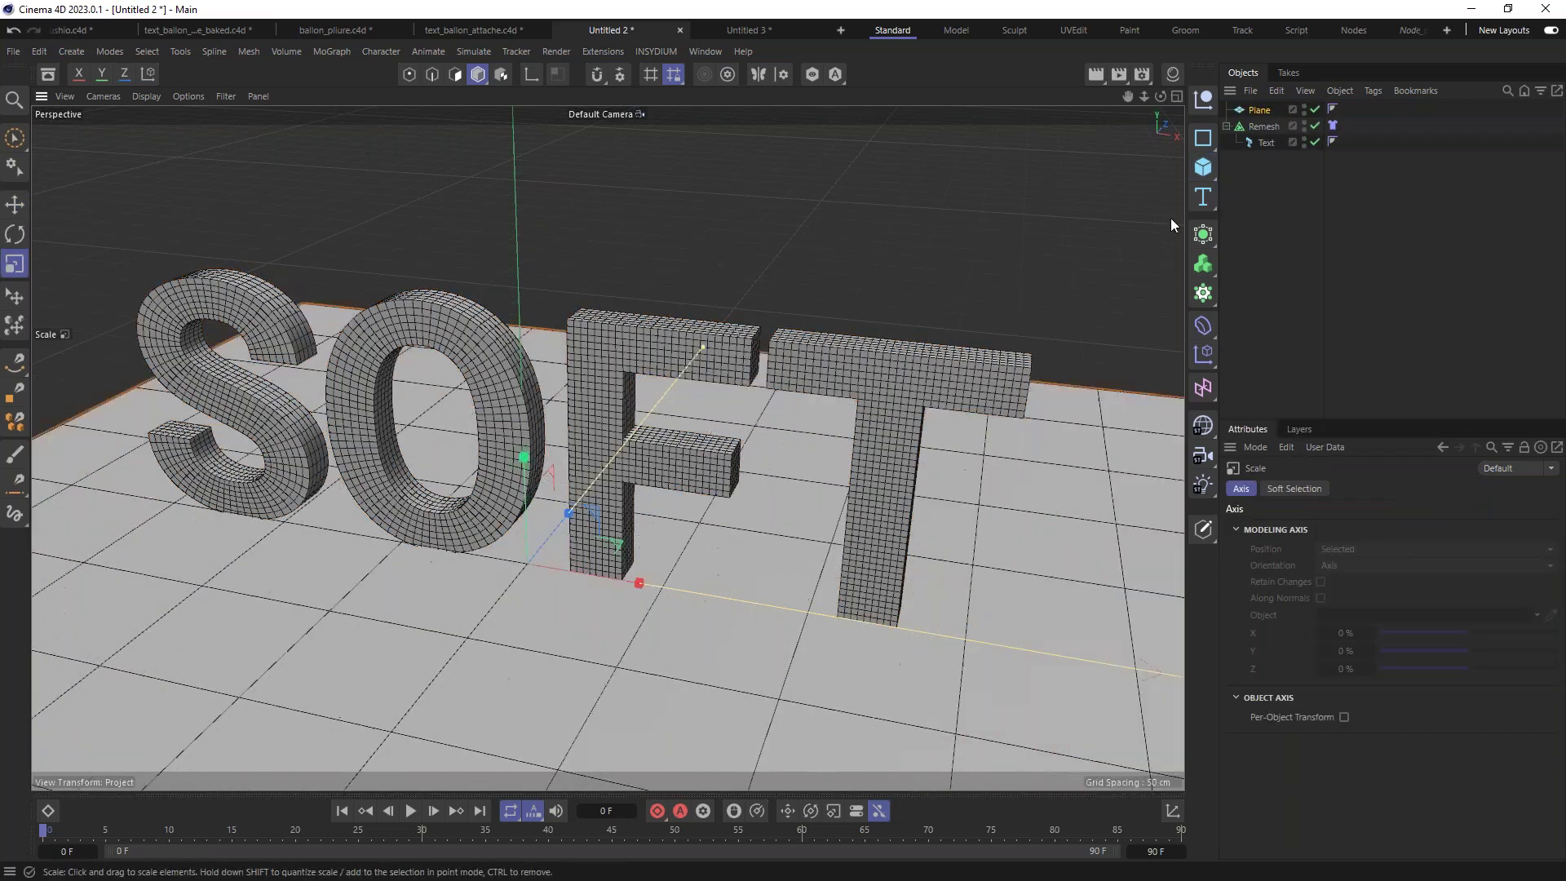
right_click(1271, 105)
mouse_move(1313, 264)
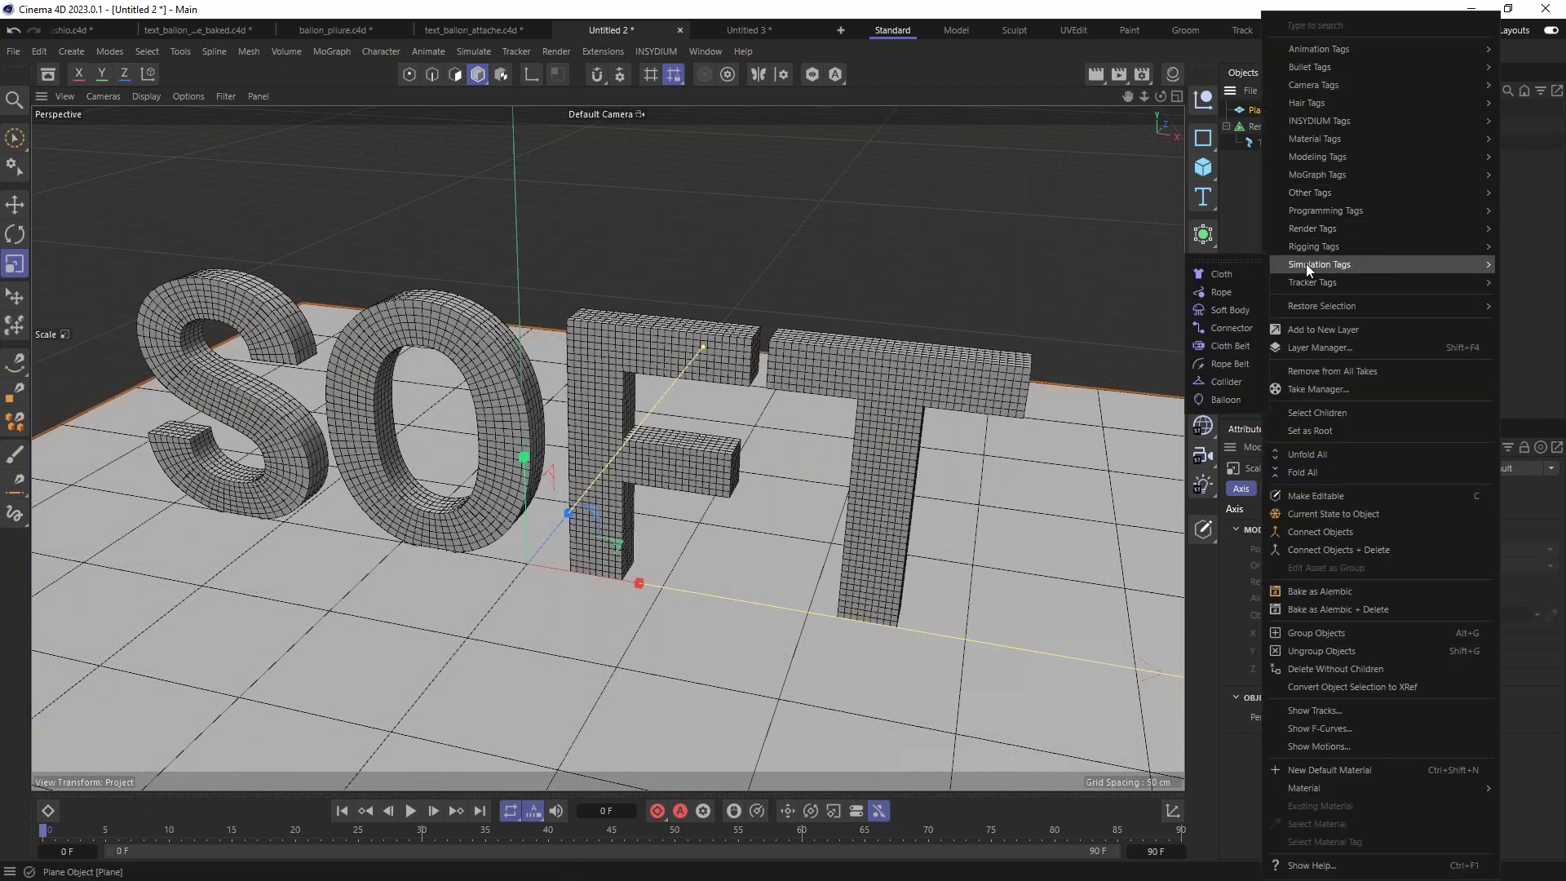
Step: Give the Plane a Collider tag, then bring up the Remesh Cloth tag's Basic settings
left_click(1214, 383)
left_click(1332, 126)
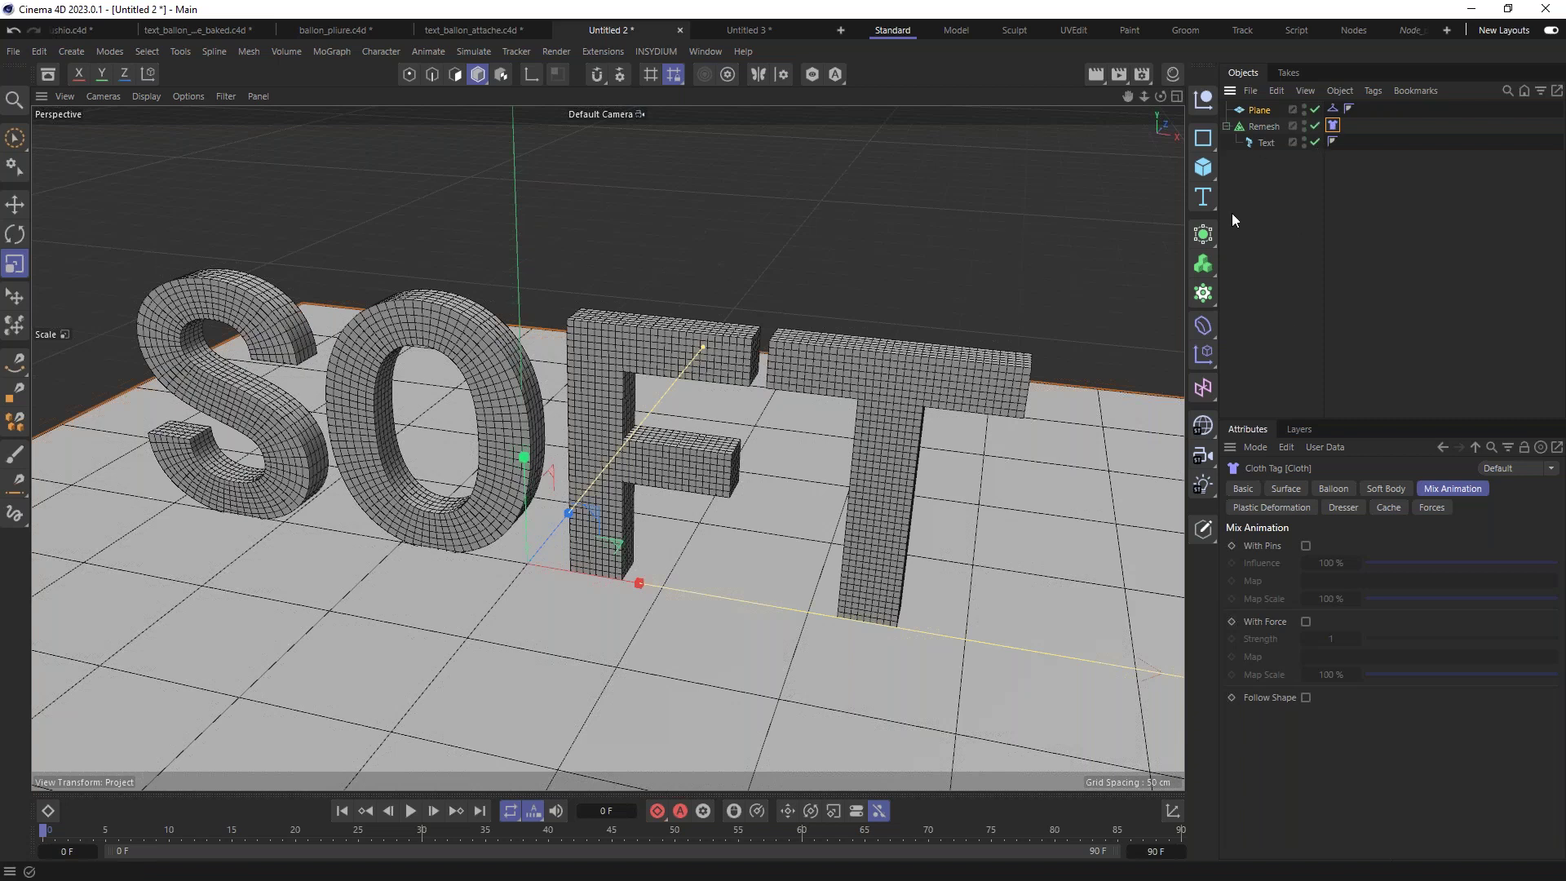
left_click(1242, 491)
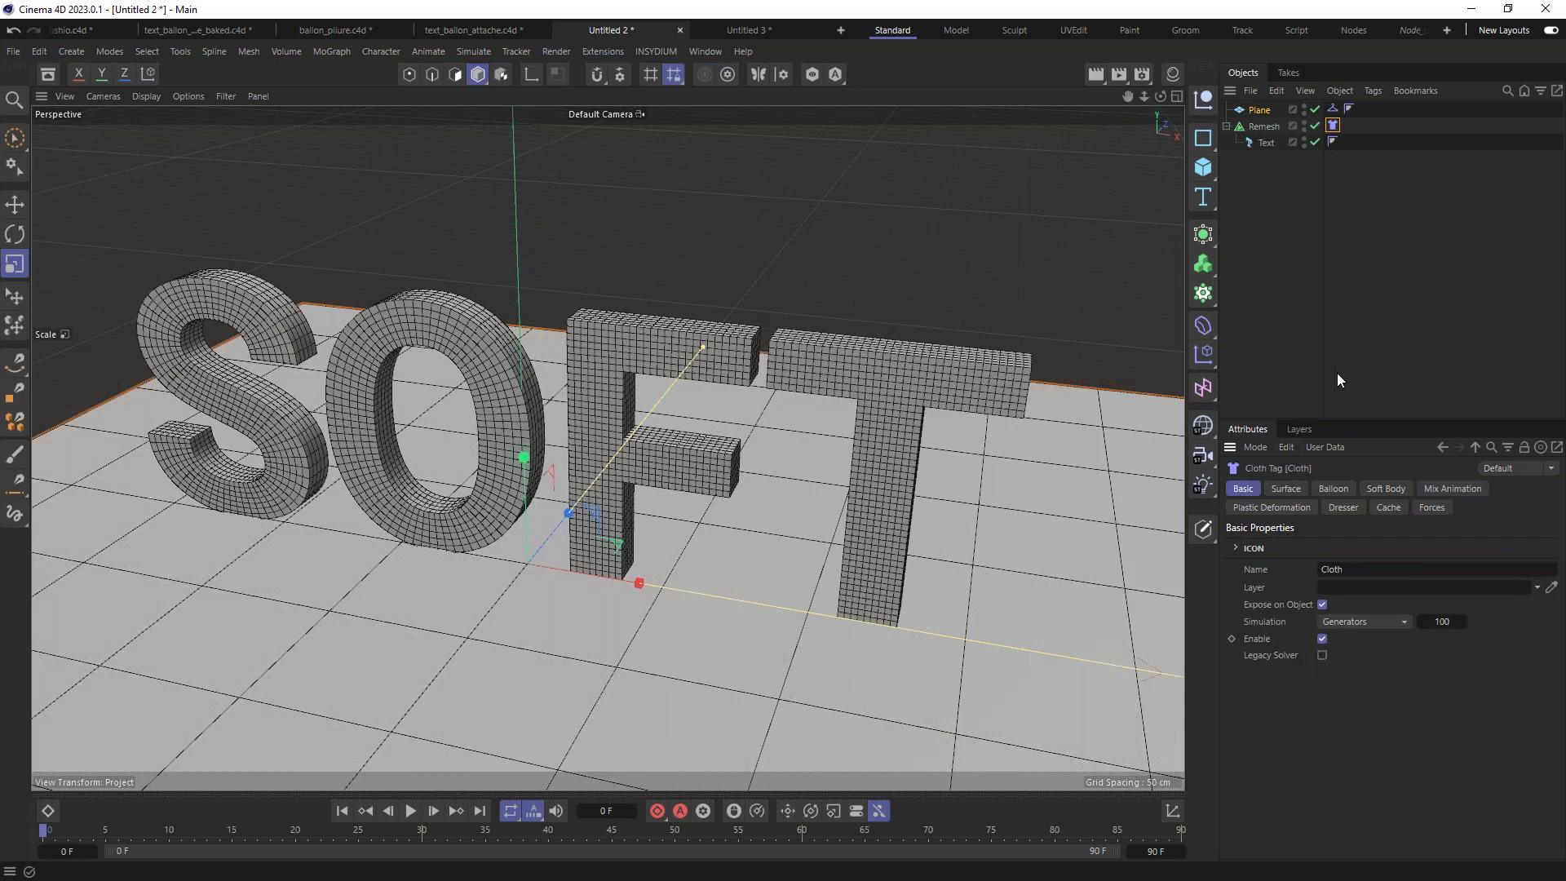
Step: Select Remesh and orbit down to a low frontal view of the SOFT letters
left_click(1263, 111)
left_click(1264, 127)
left_click_drag(690, 472, 747, 359, "alt")
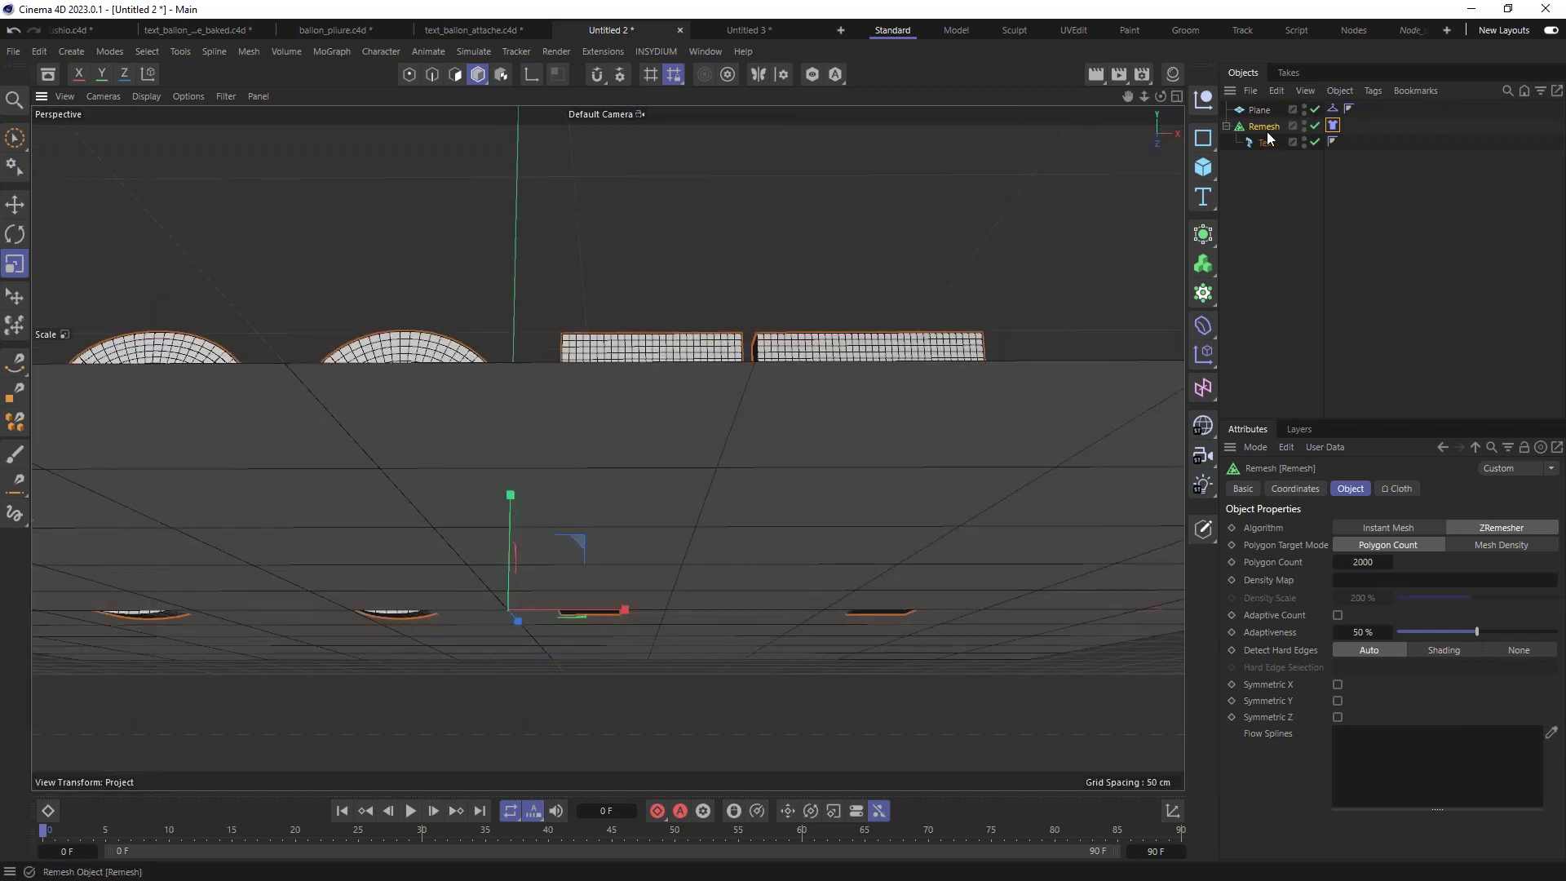
key("e")
mouse_move(512, 511)
left_mouse_down("alt")
mouse_move(545, 452)
mouse_move(504, 516)
mouse_move(524, 580)
mouse_move(506, 442)
mouse_move(531, 502)
left_mouse_up("alt")
Step: Play the cloth simulation in Gouraud Shading and stop at frame 81 to inspect the collapsed letters
key("F8")
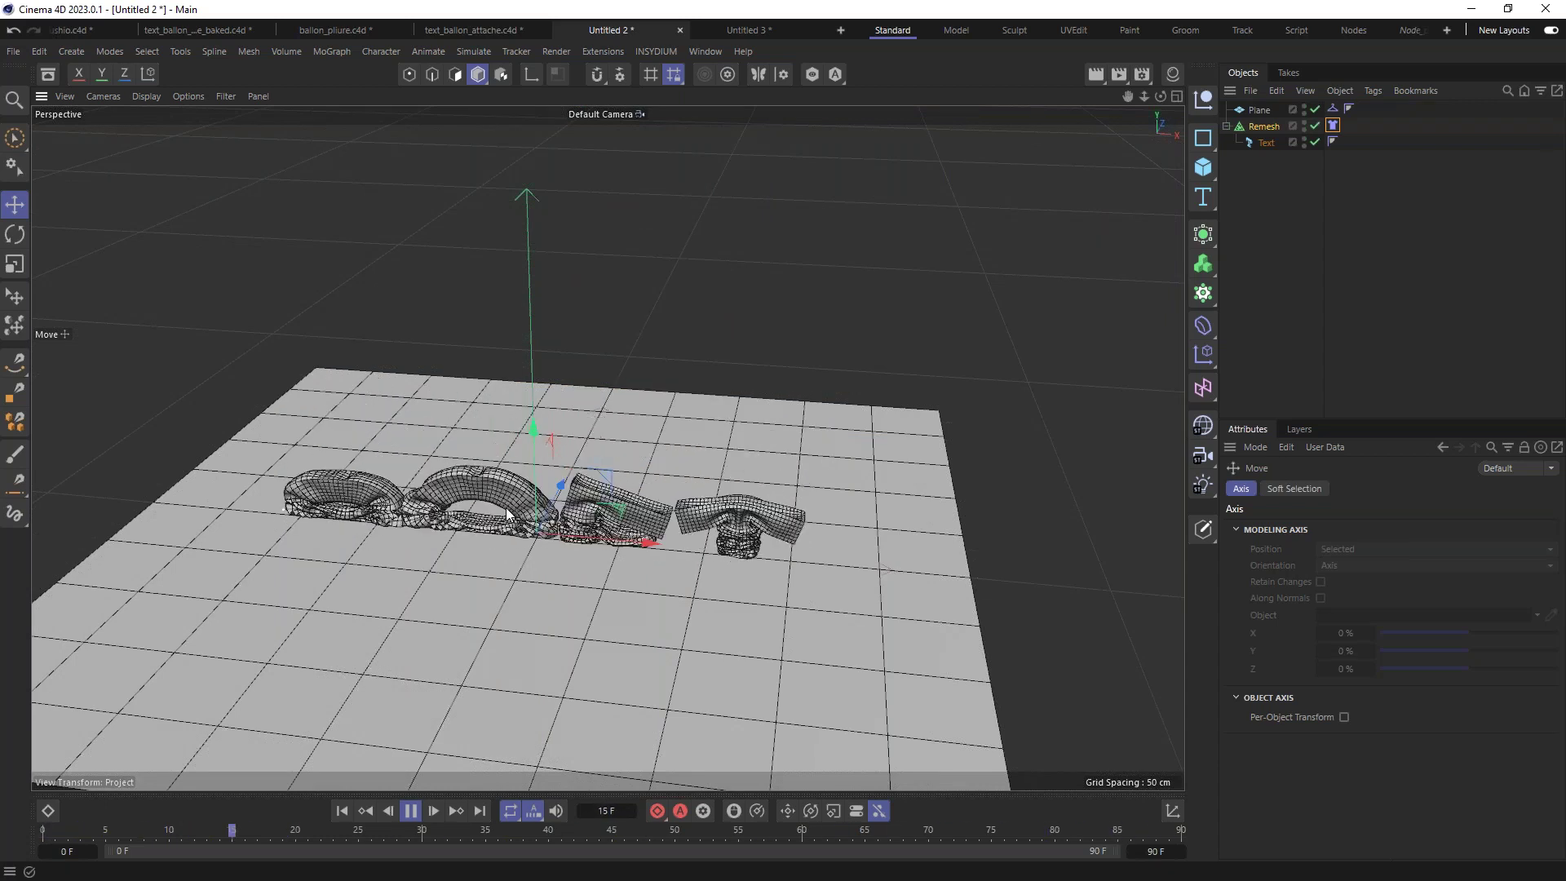
key("n")
key("a")
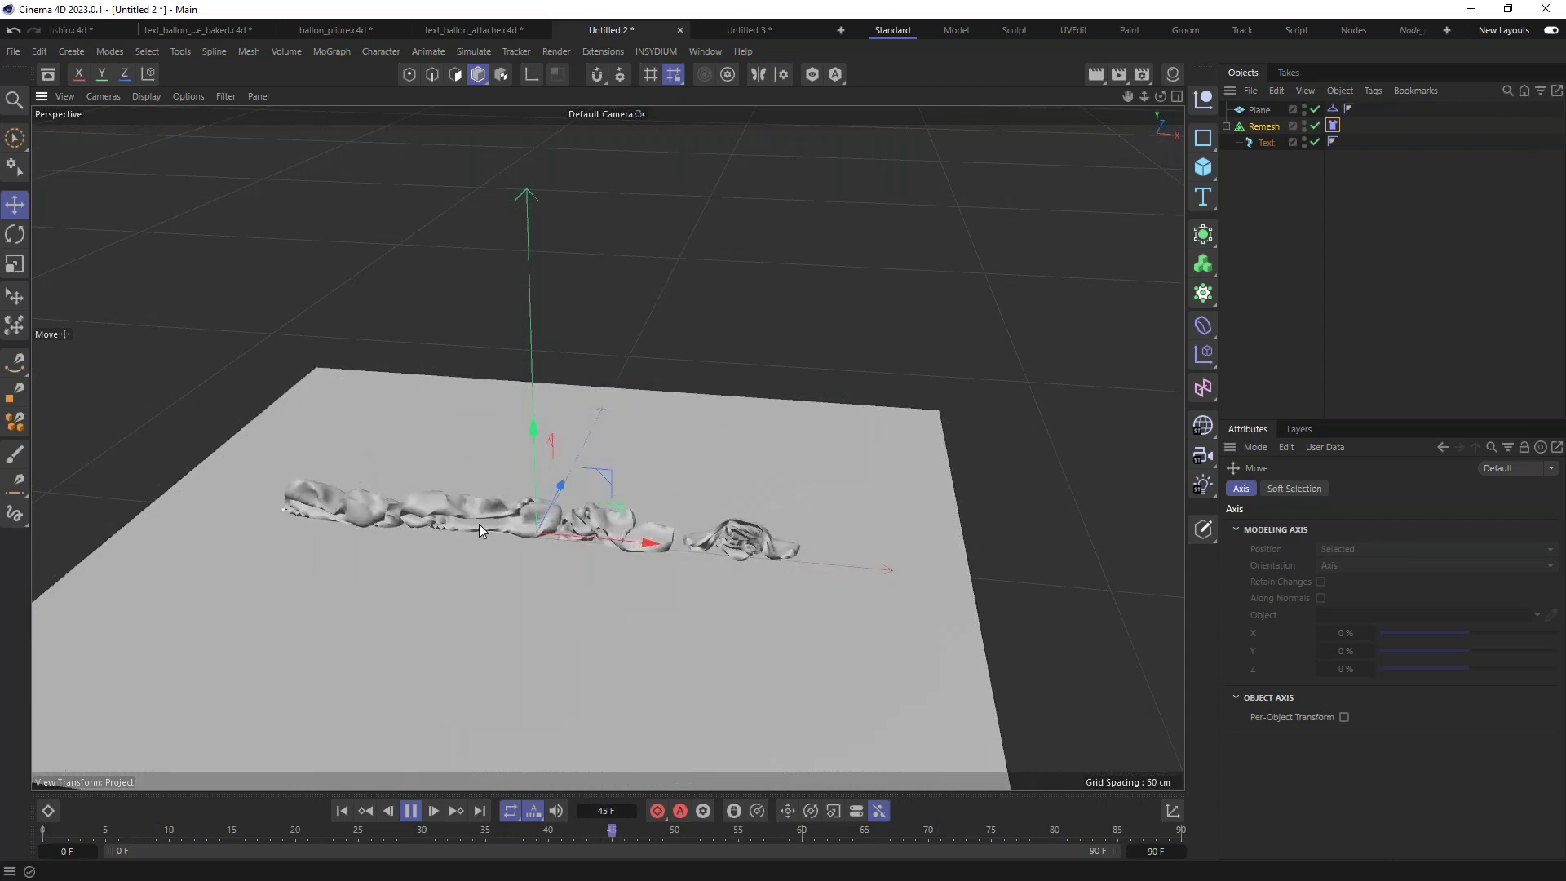
key("F8")
left_click_drag(525, 544, 442, 457, "alt")
scroll(566, 476, "up", 3)
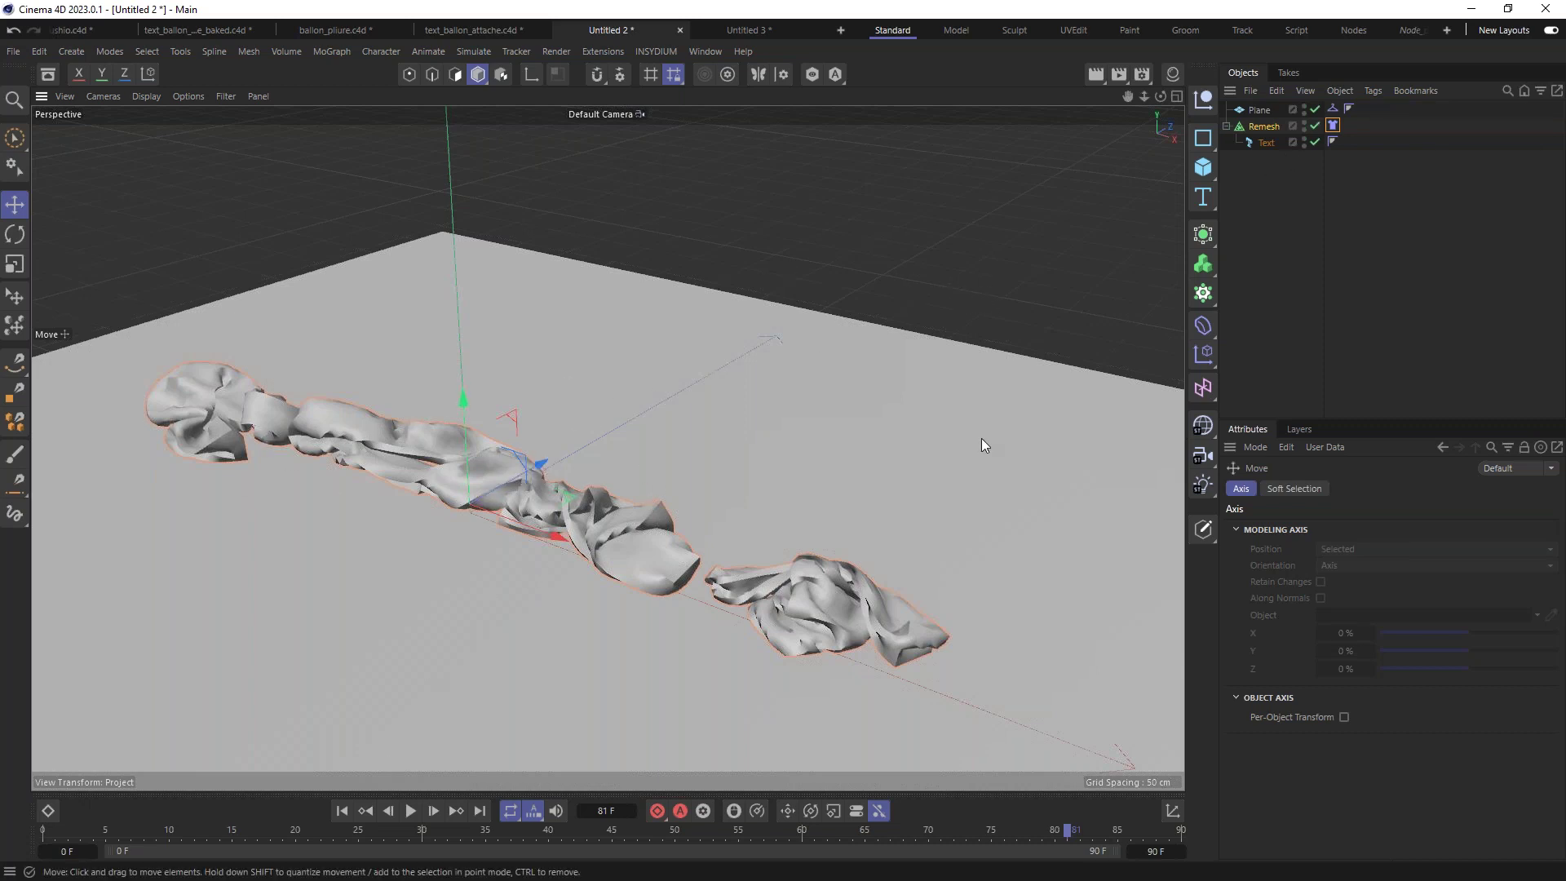
scroll(673, 598, "up", 5)
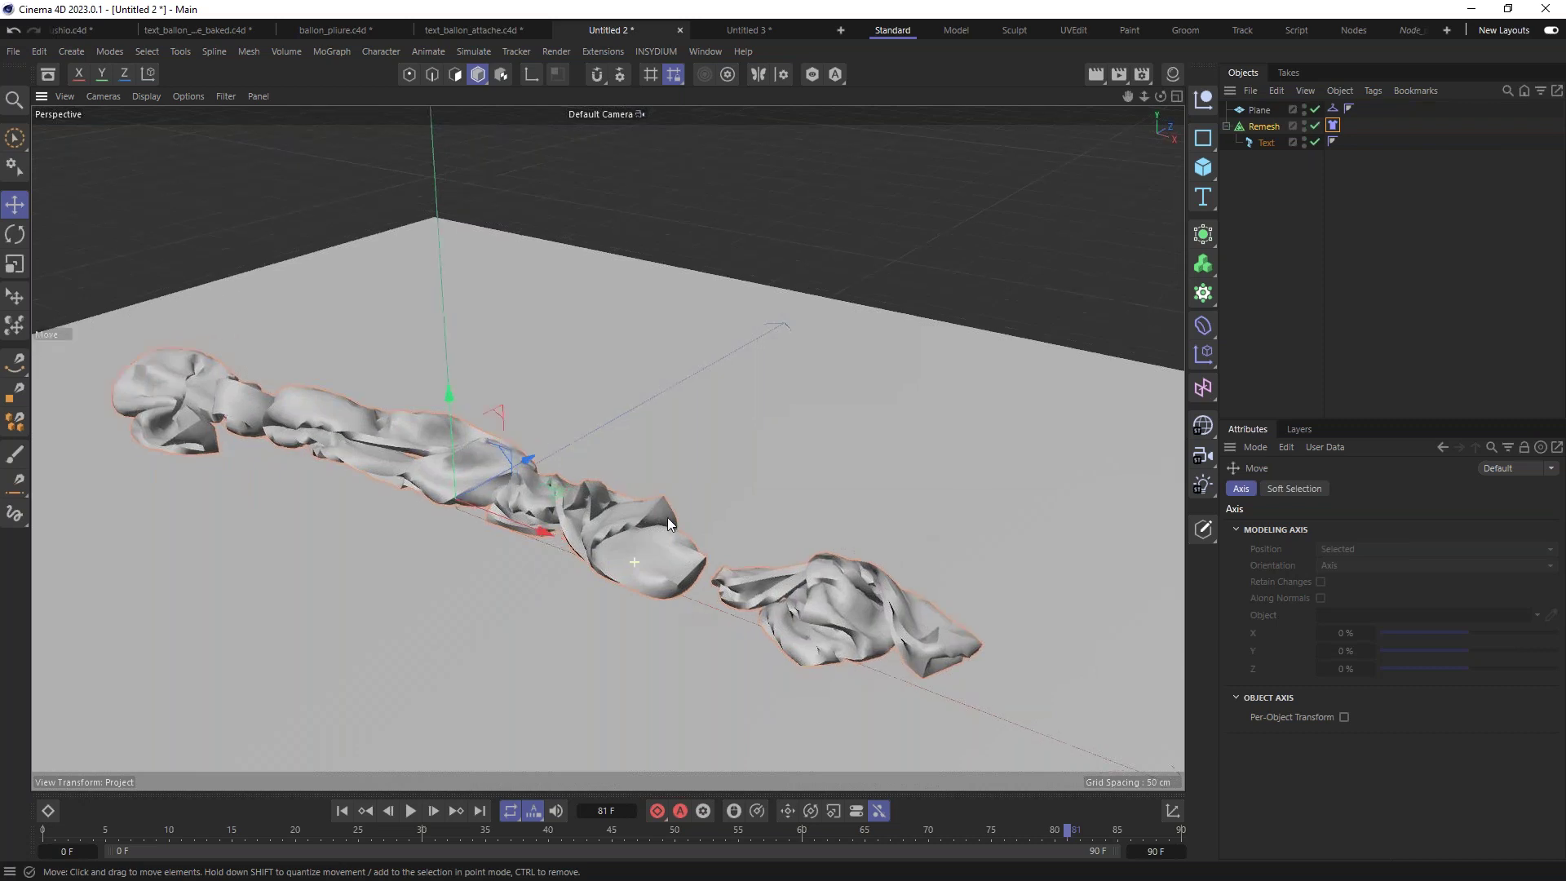
scroll(571, 513, "down", 6)
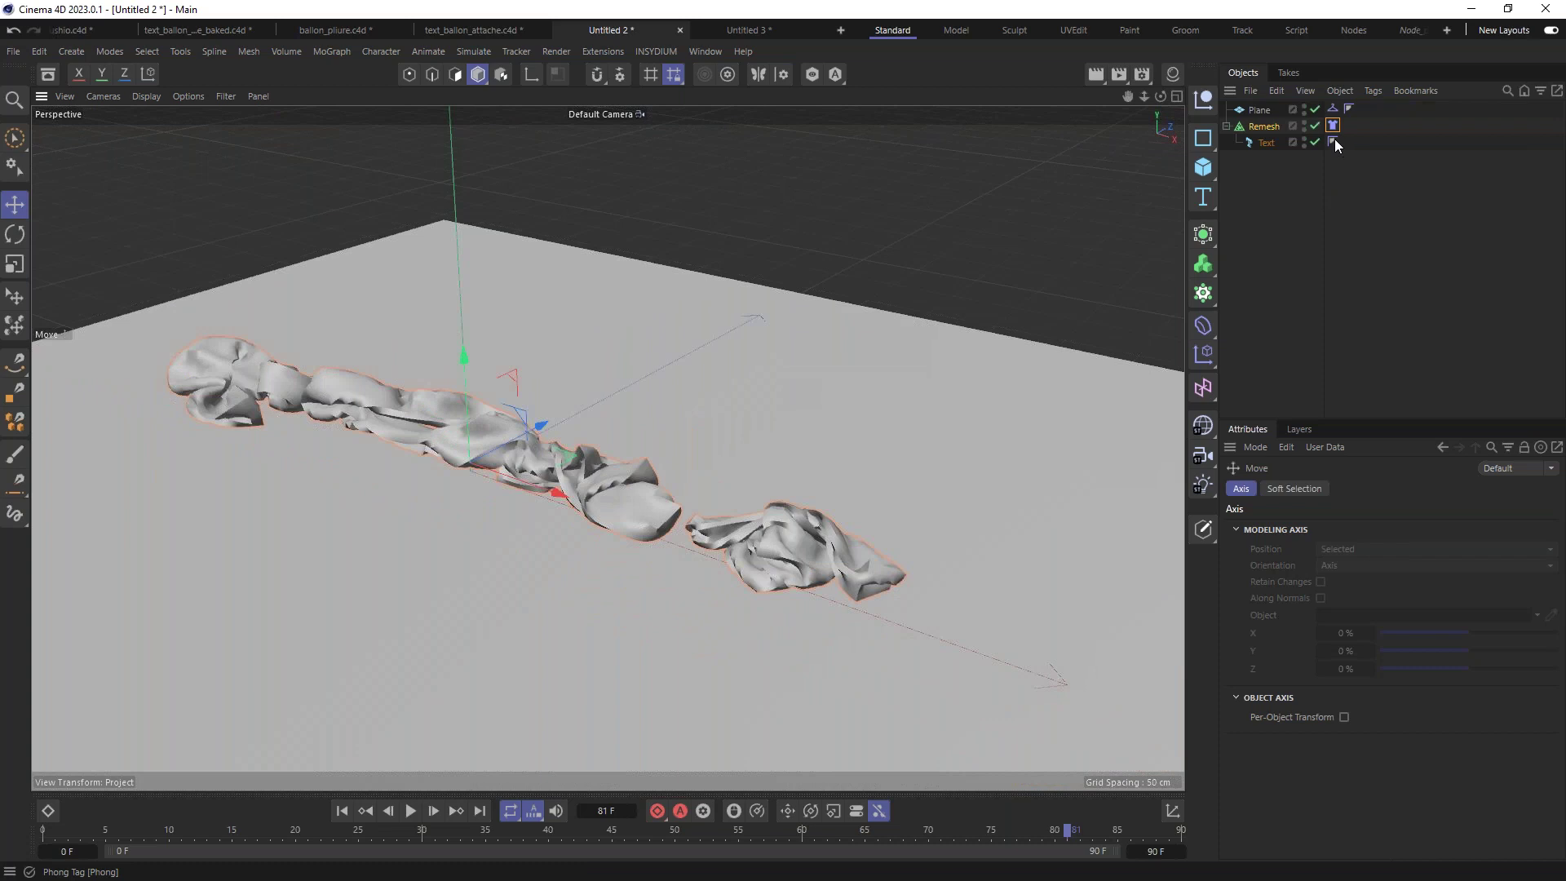
Step: Move the Phong tag from Text onto Remesh and turn off its Angle Limit
left_click(1333, 142)
left_click_drag(1357, 130, 1356, 126)
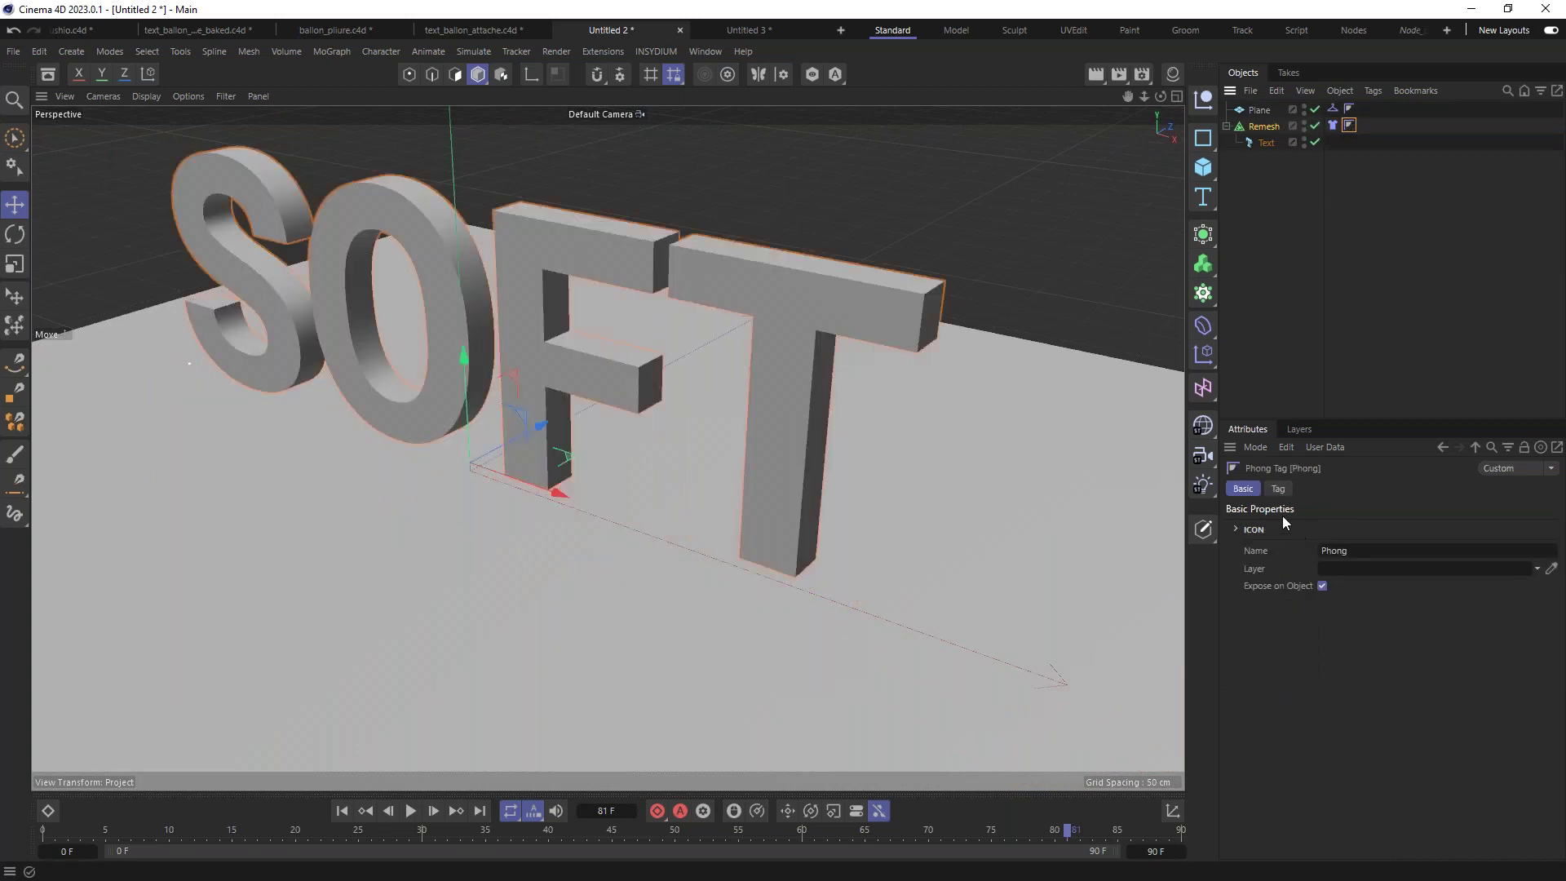
left_click(1279, 488)
left_click(1318, 527)
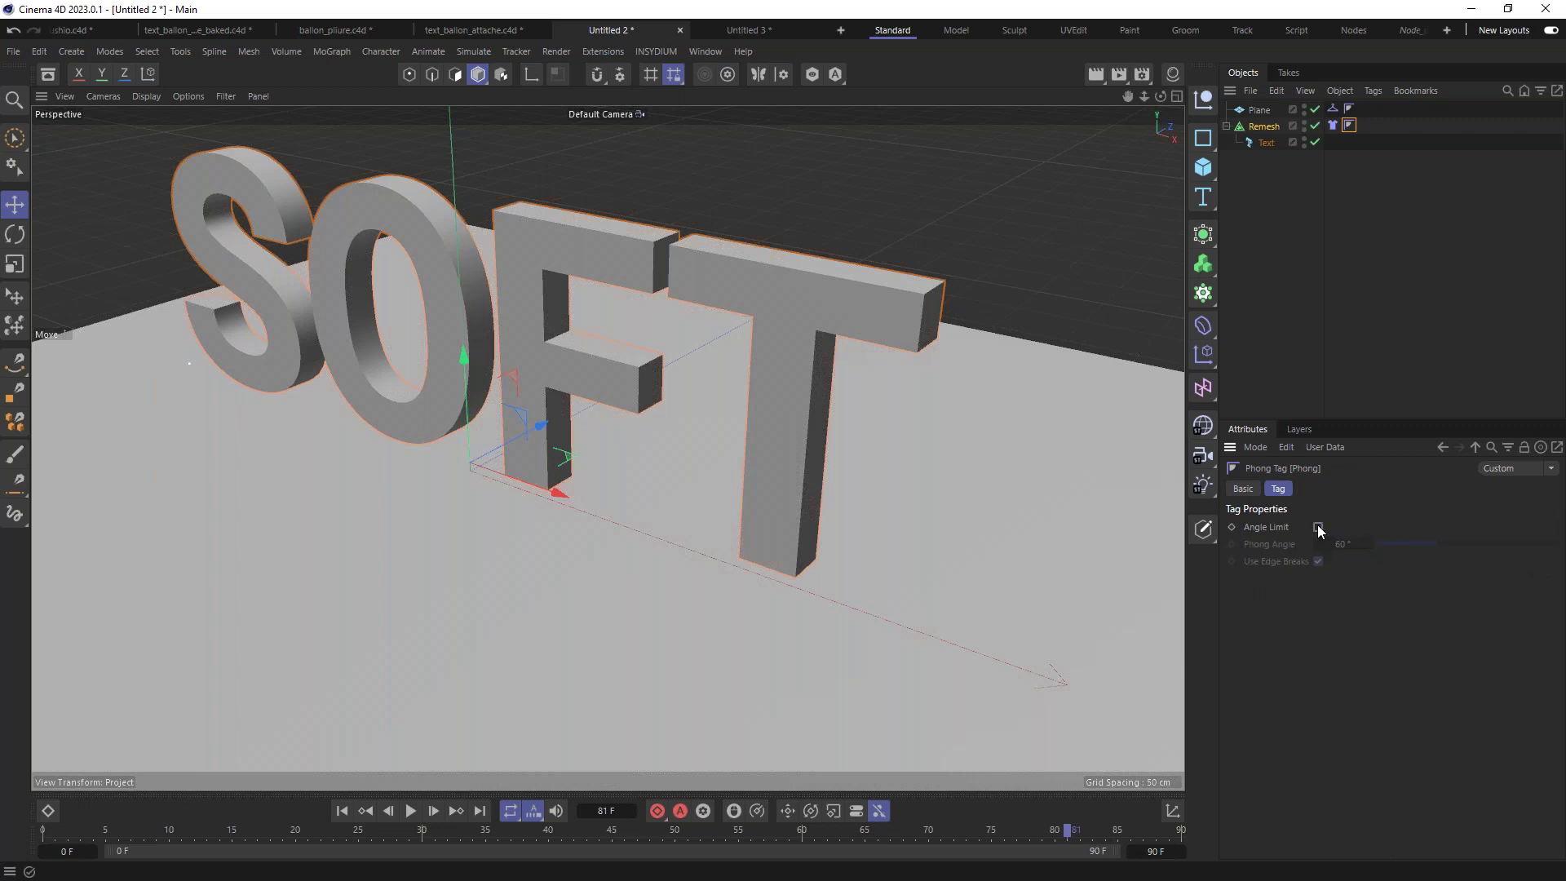
Step: Play to frame 63 and view the deflated letters in Gouraud Shading (Lines) with Remesh selected
left_click_drag(767, 364, 1080, 223, "alt")
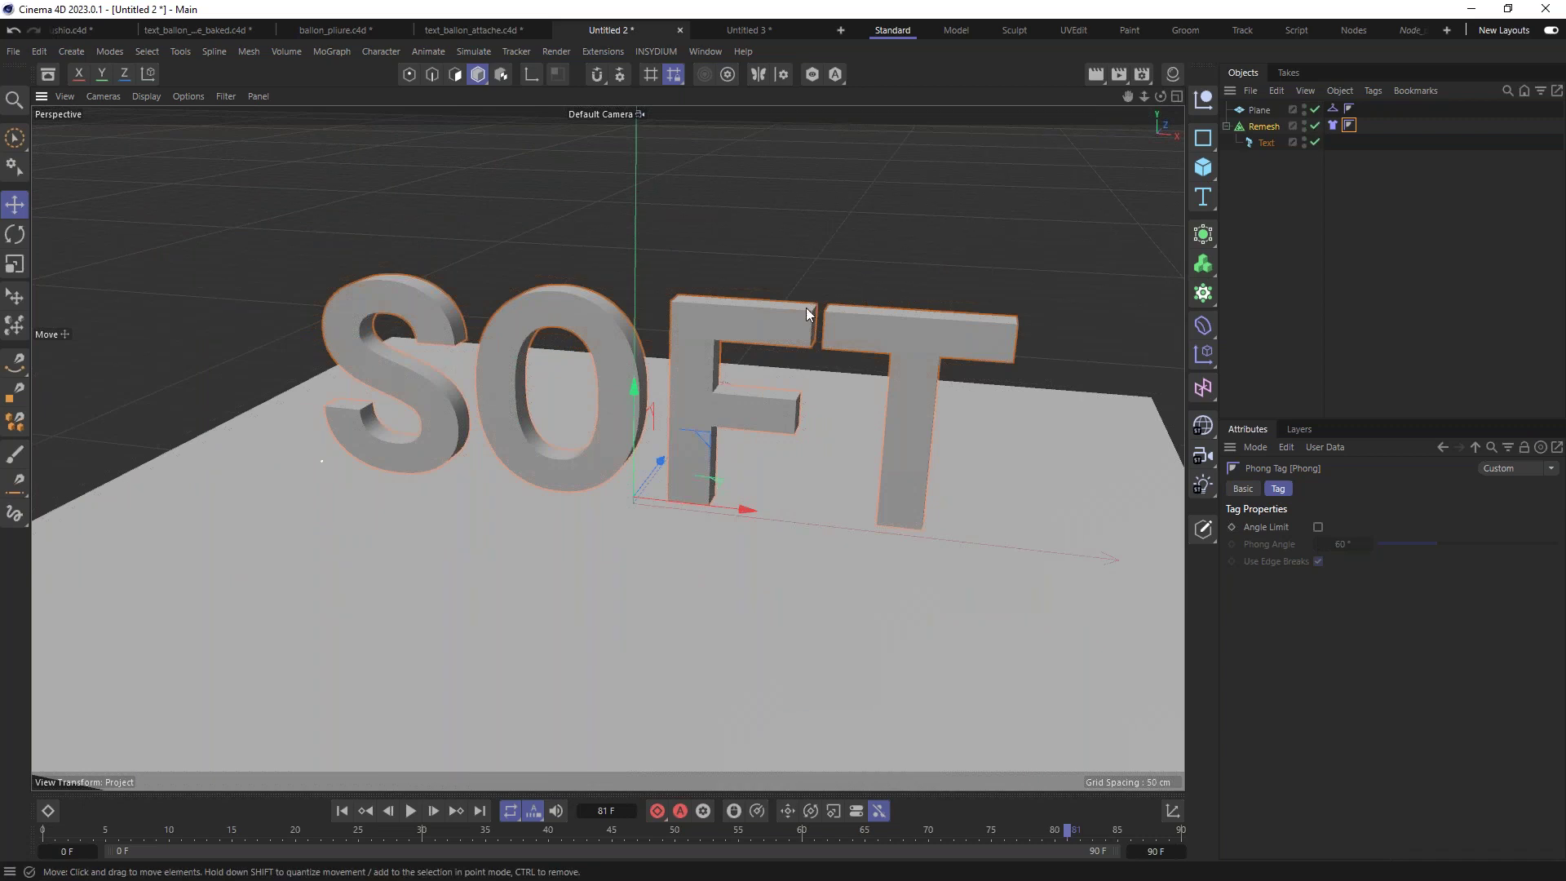
left_click(410, 810)
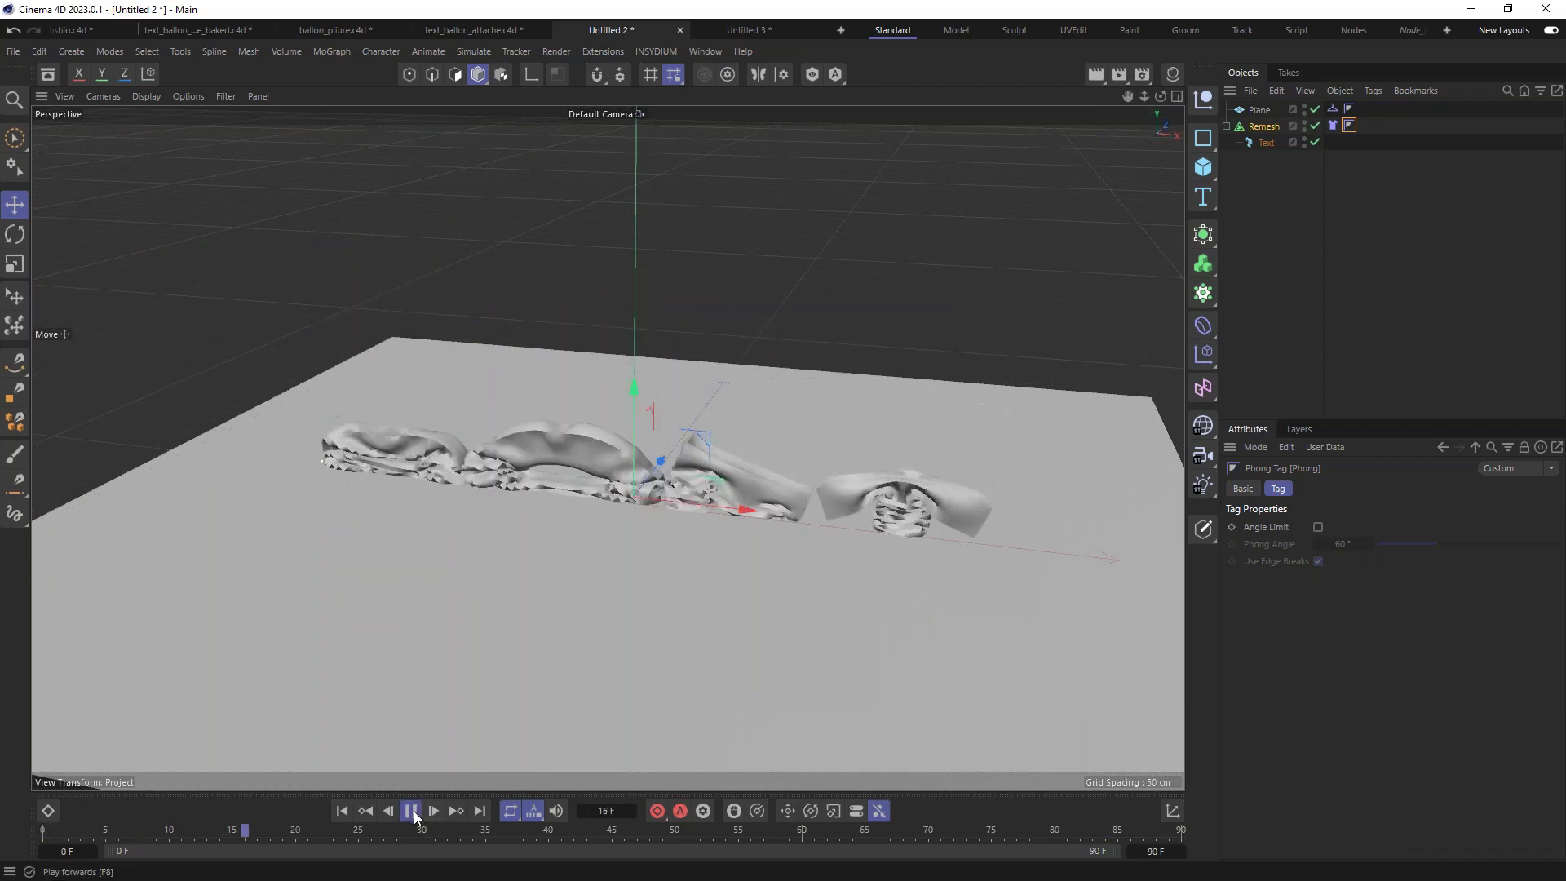
left_click(413, 816)
left_click_drag(796, 555, 936, 566, "alt")
key("n")
key("b")
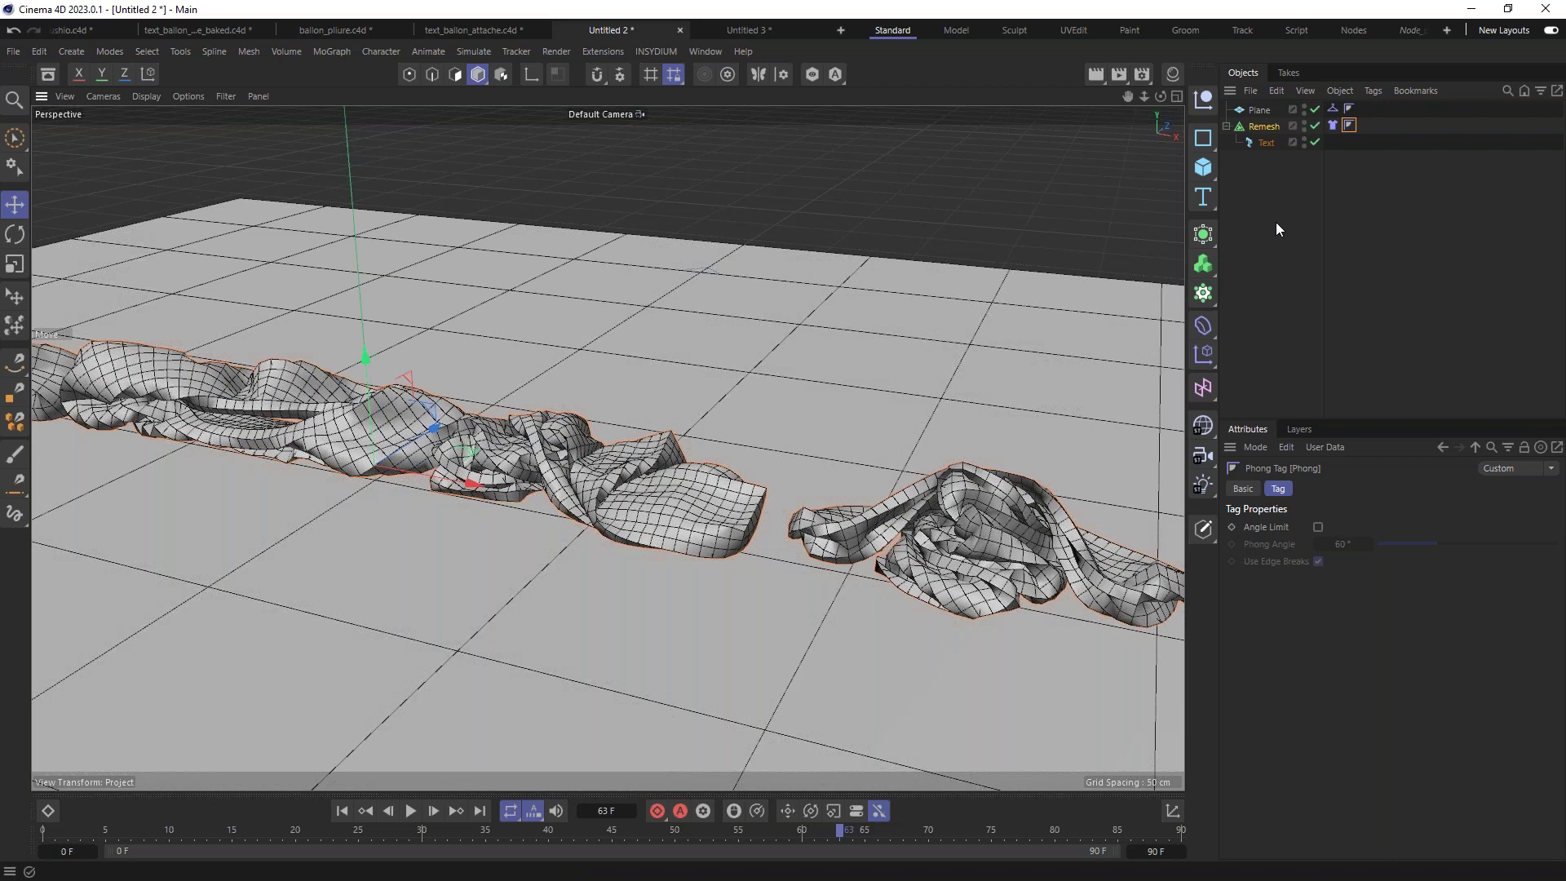
left_click(1275, 193)
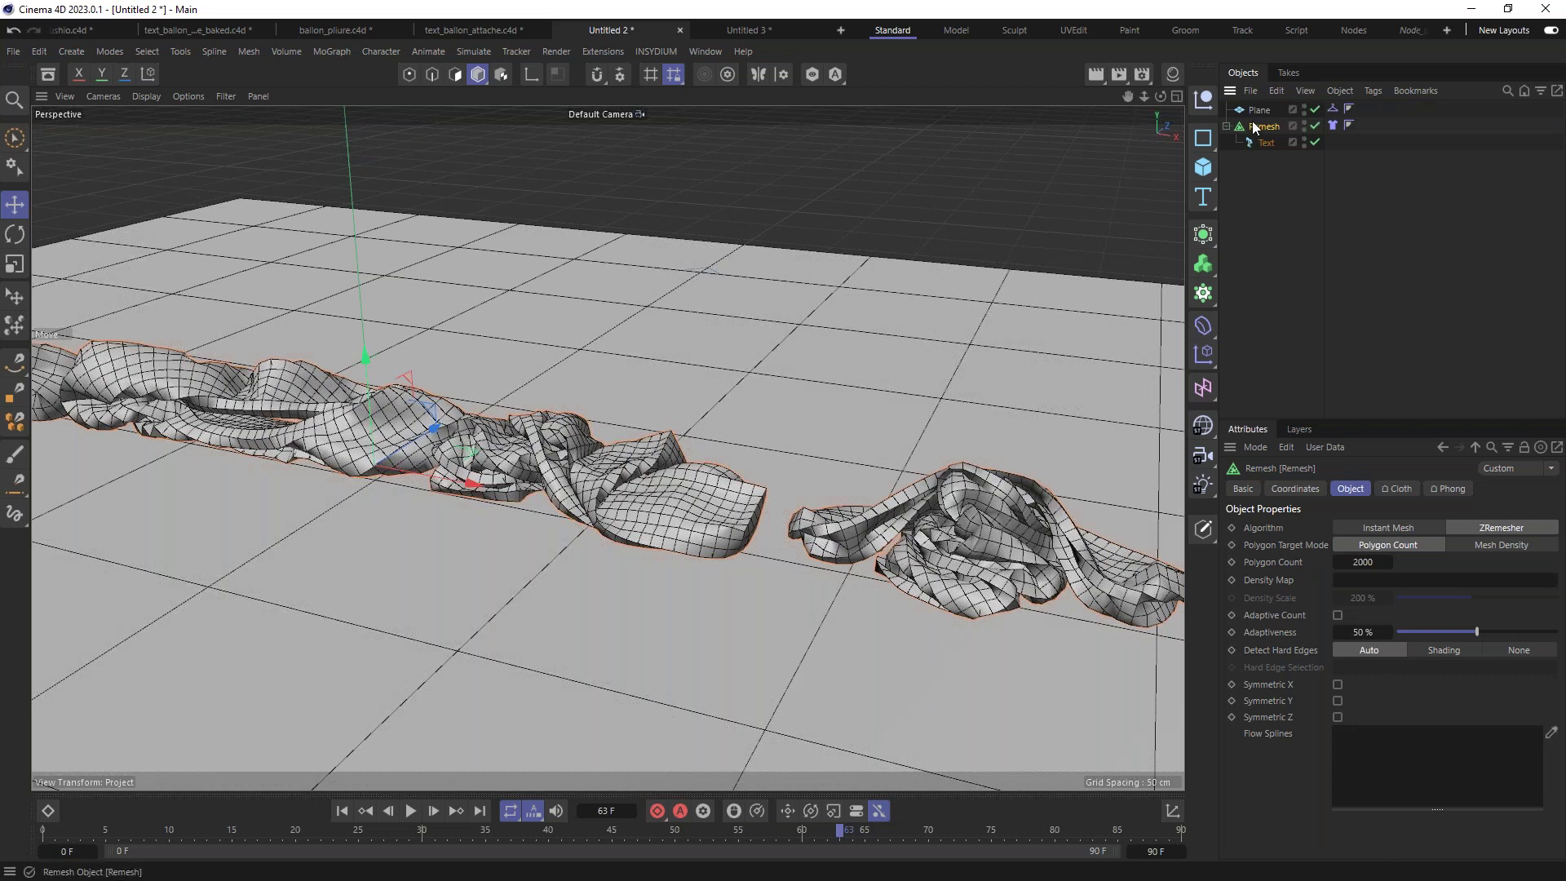
Step: Wrap Remesh in a level-2 Subdivision Surface, restore Gouraud Shading, and rewind the Cloth simulation to frame 0
left_click(1203, 234, "alt")
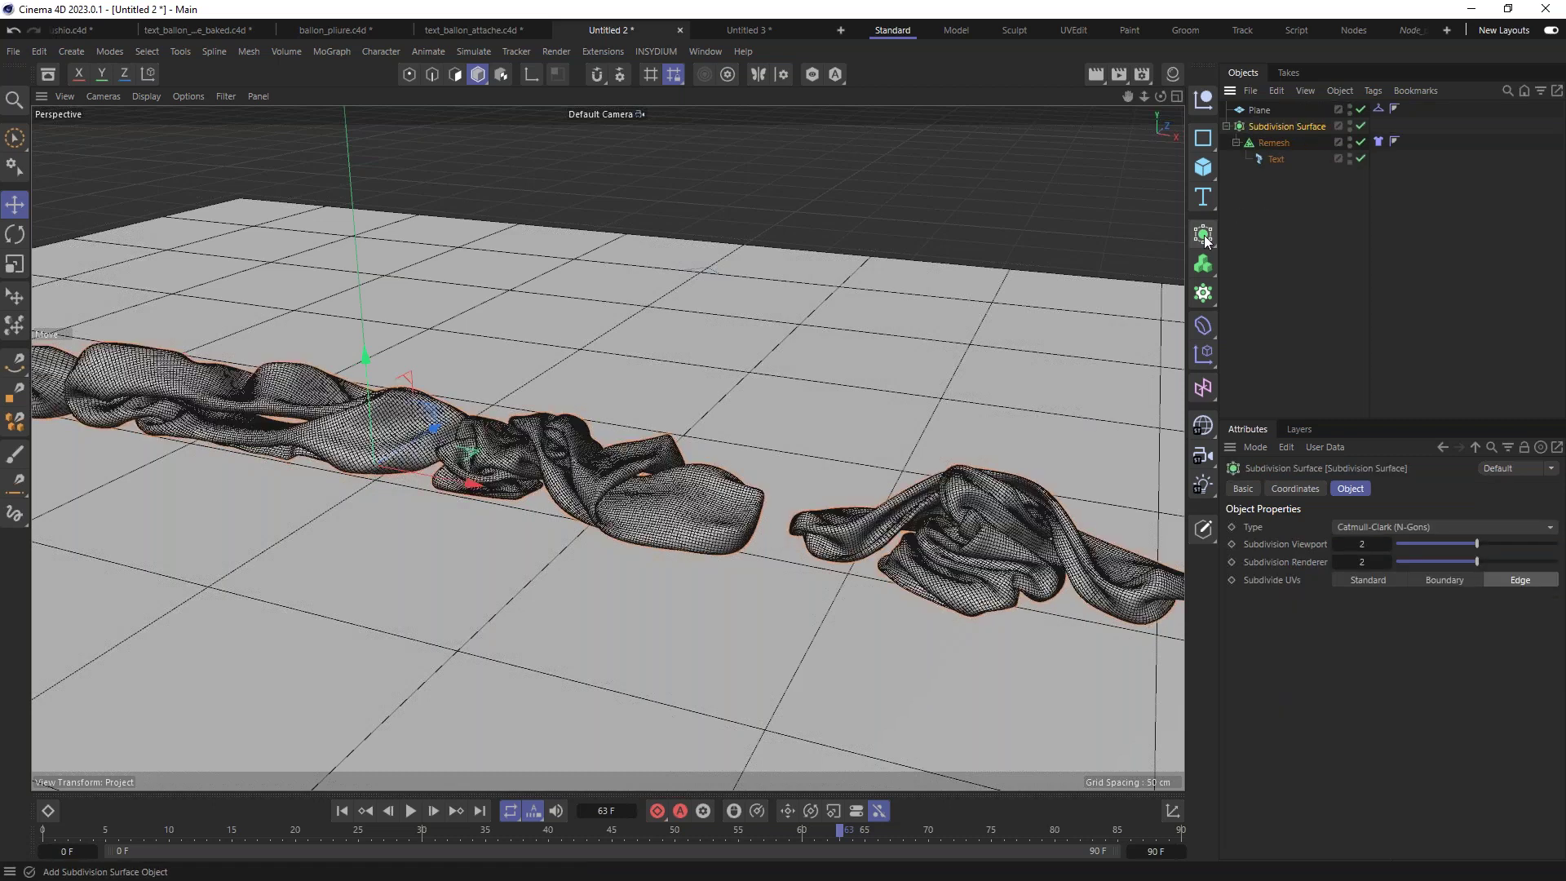
key("n")
key("a")
mouse_move(870, 577)
left_mouse_down("alt")
mouse_move(814, 530)
mouse_move(734, 517)
mouse_move(800, 641)
mouse_move(814, 560)
mouse_move(745, 500)
mouse_move(619, 495)
mouse_move(688, 522)
mouse_move(688, 630)
mouse_move(863, 628)
mouse_move(982, 524)
mouse_move(718, 491)
mouse_move(559, 566)
mouse_move(575, 629)
mouse_move(683, 540)
mouse_move(543, 521)
mouse_move(517, 563)
mouse_move(576, 514)
mouse_move(558, 514)
mouse_move(989, 317)
left_mouse_up("alt")
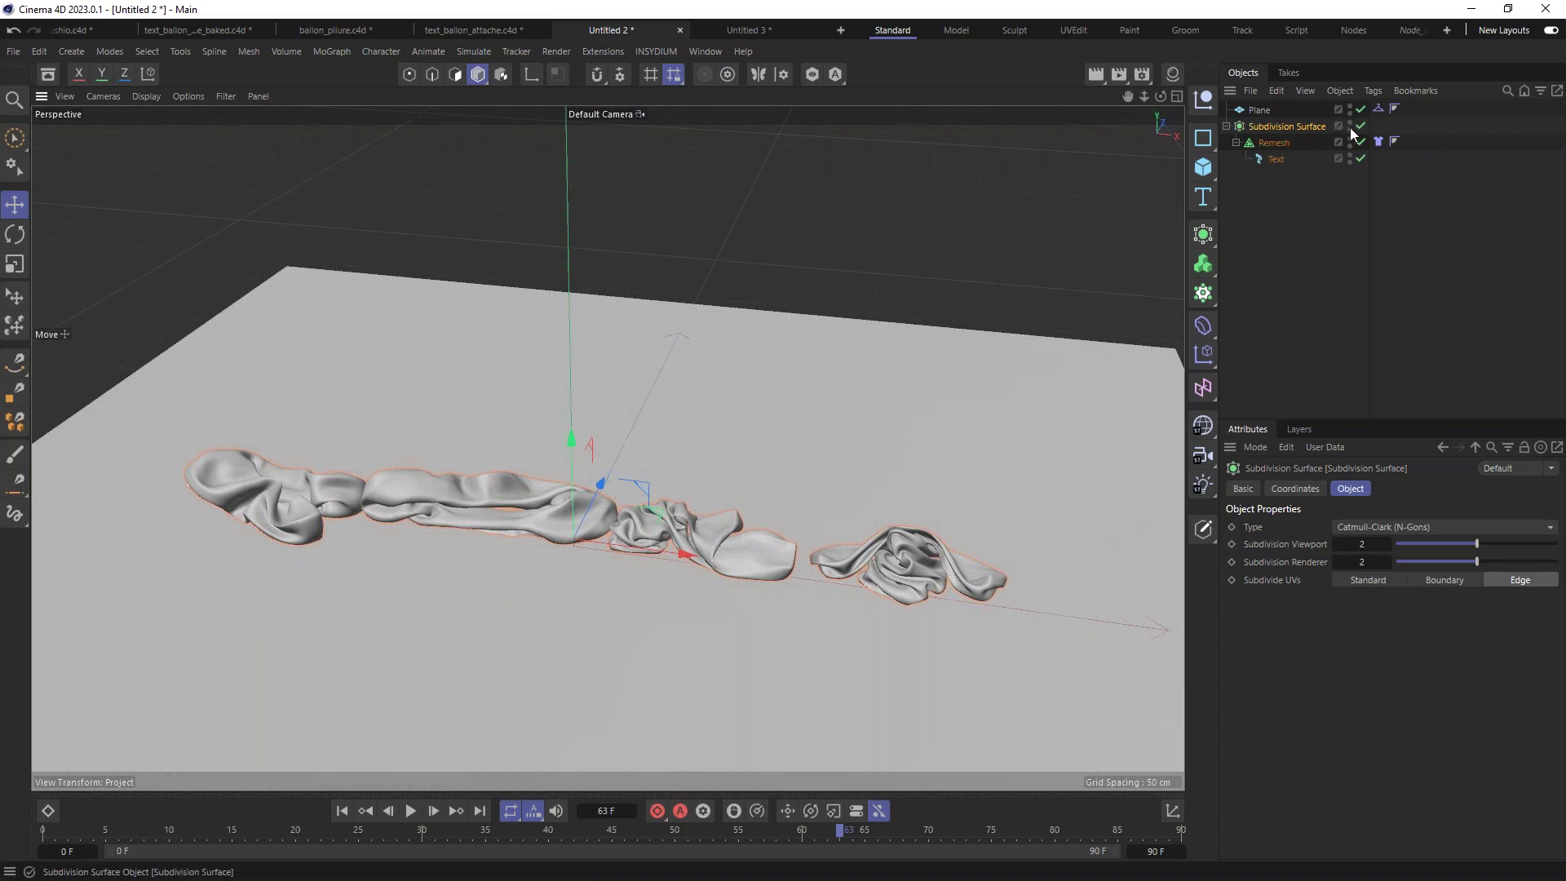
left_click(1378, 141)
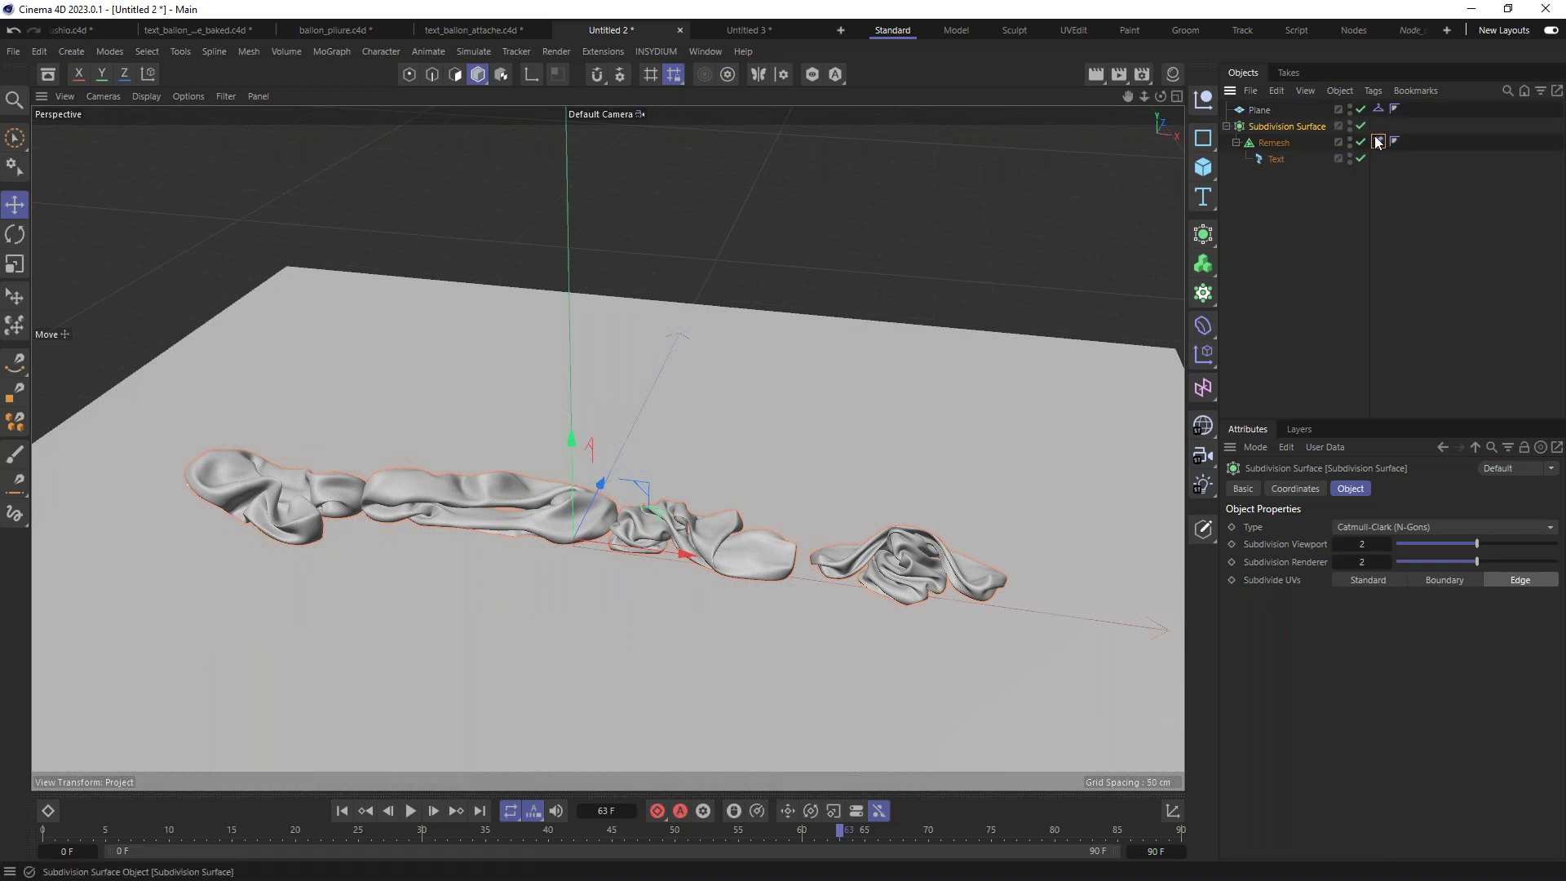
left_click(342, 810)
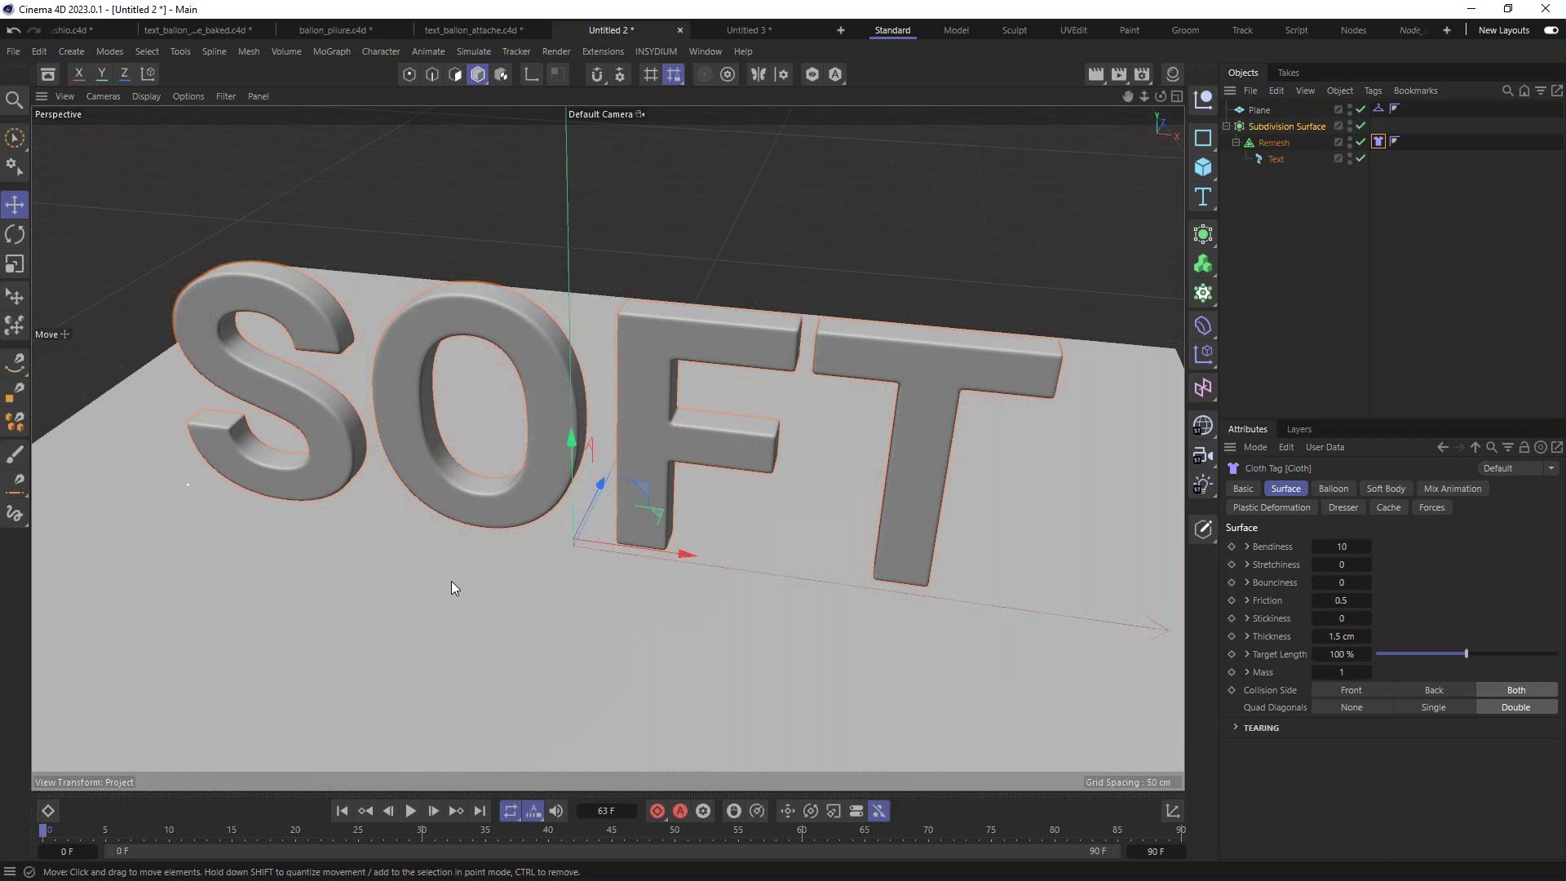
Step: Disable the floor Plane and set the project's Simulation Scene Gravity to 0 cm
left_click(1361, 109)
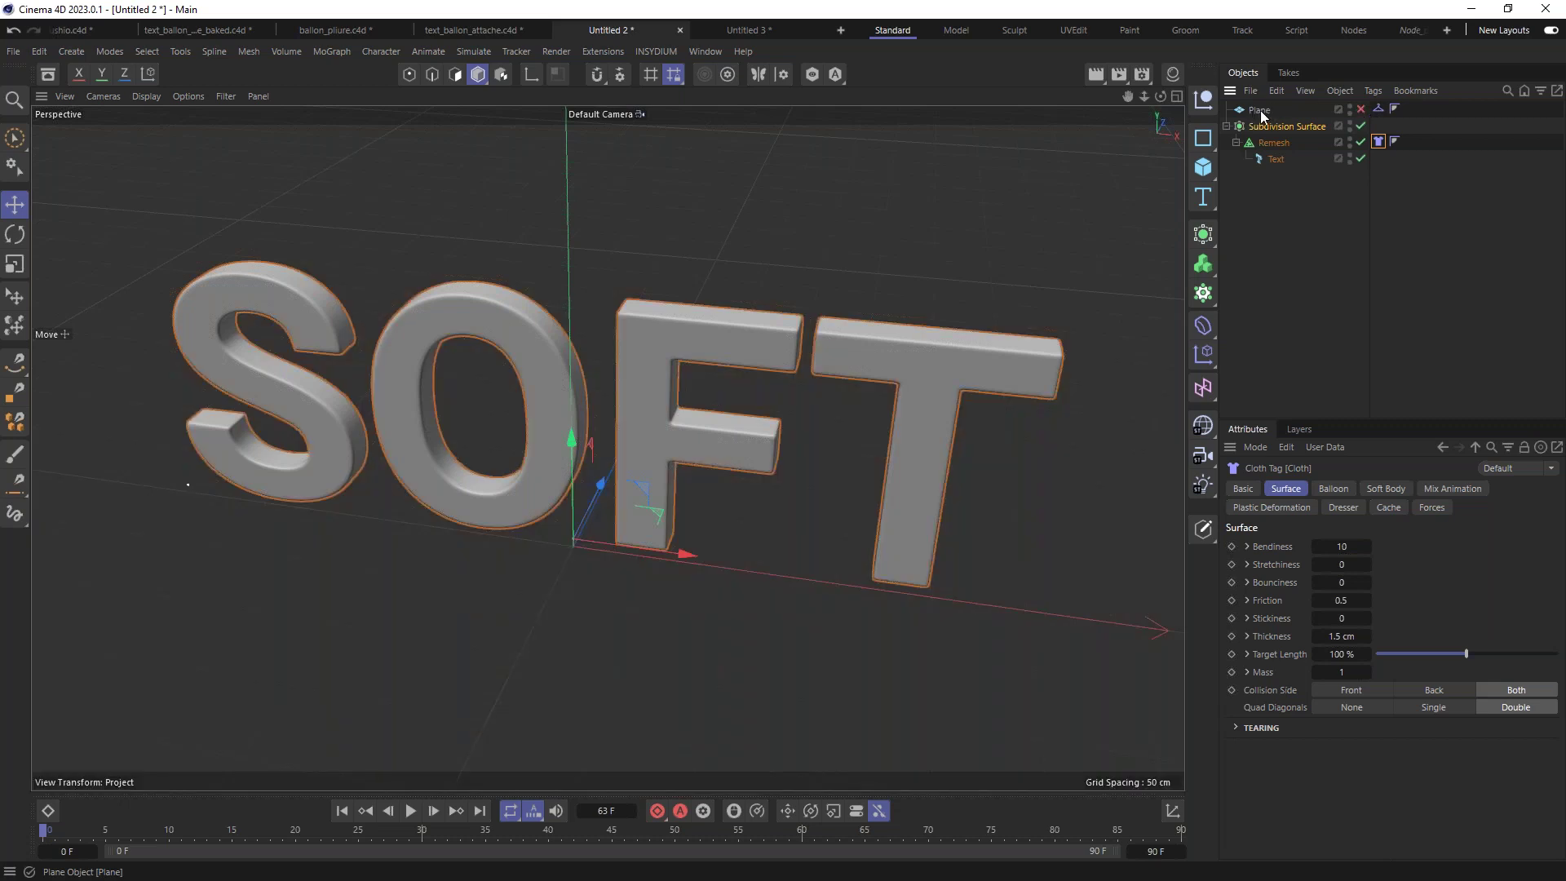
left_click(1259, 110)
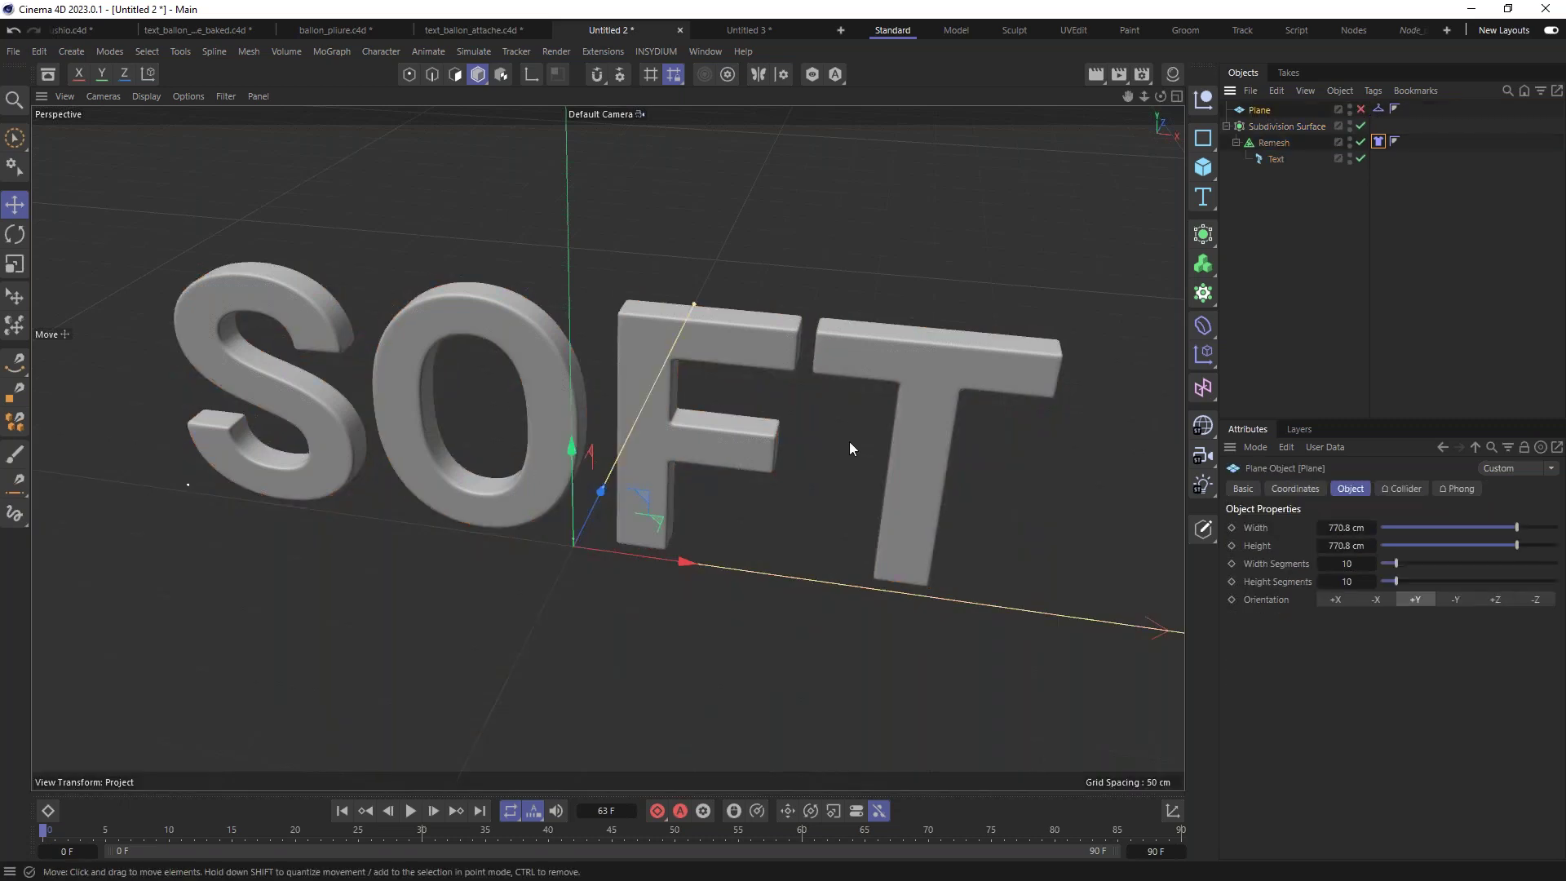
left_click(584, 363)
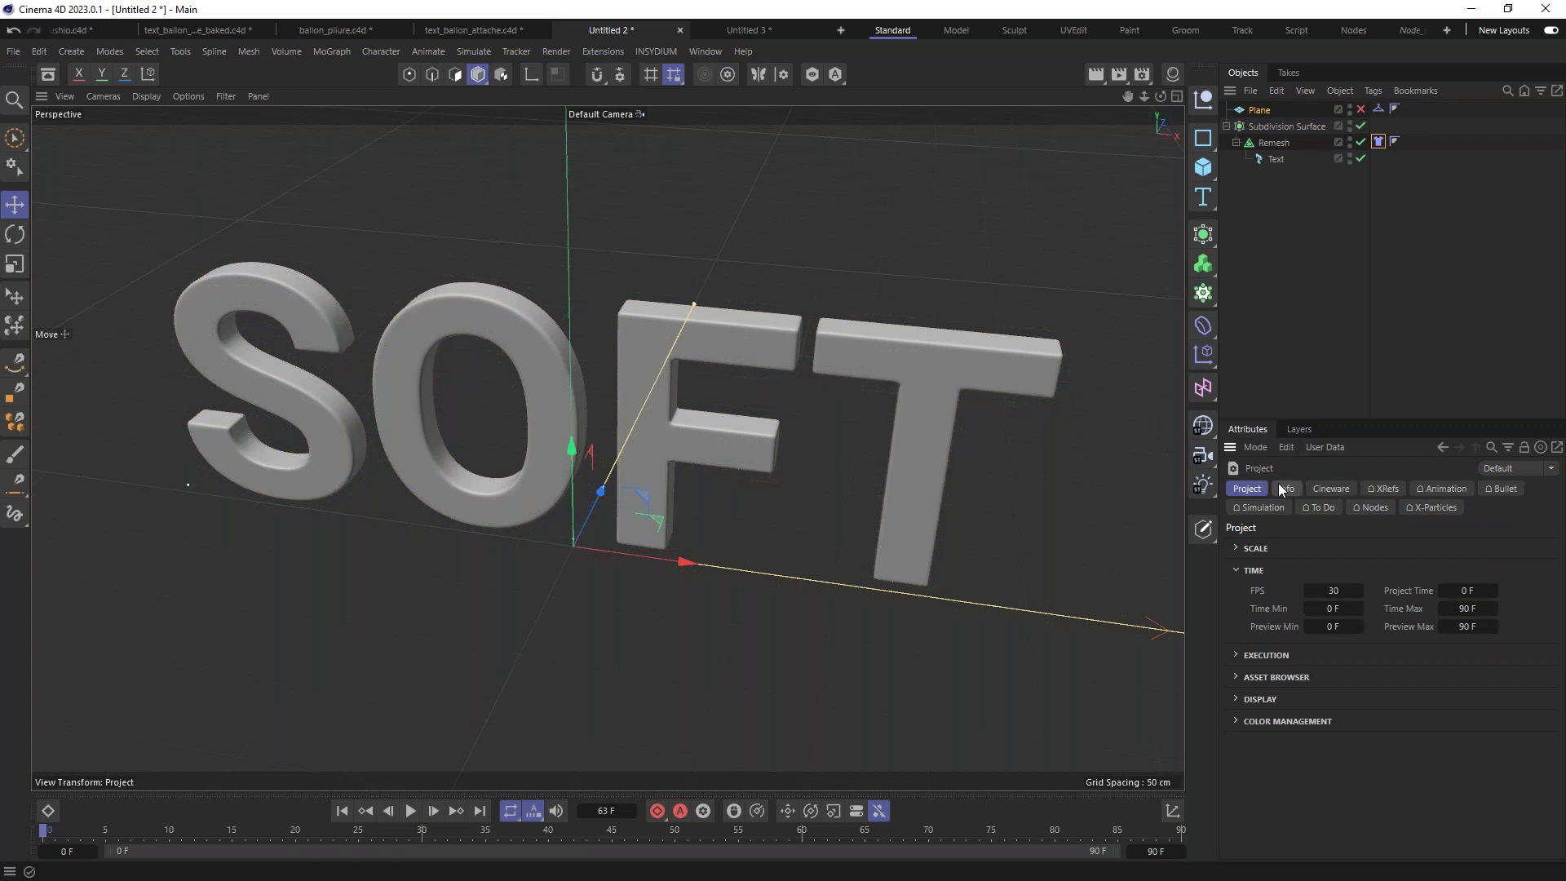
left_click(39, 51)
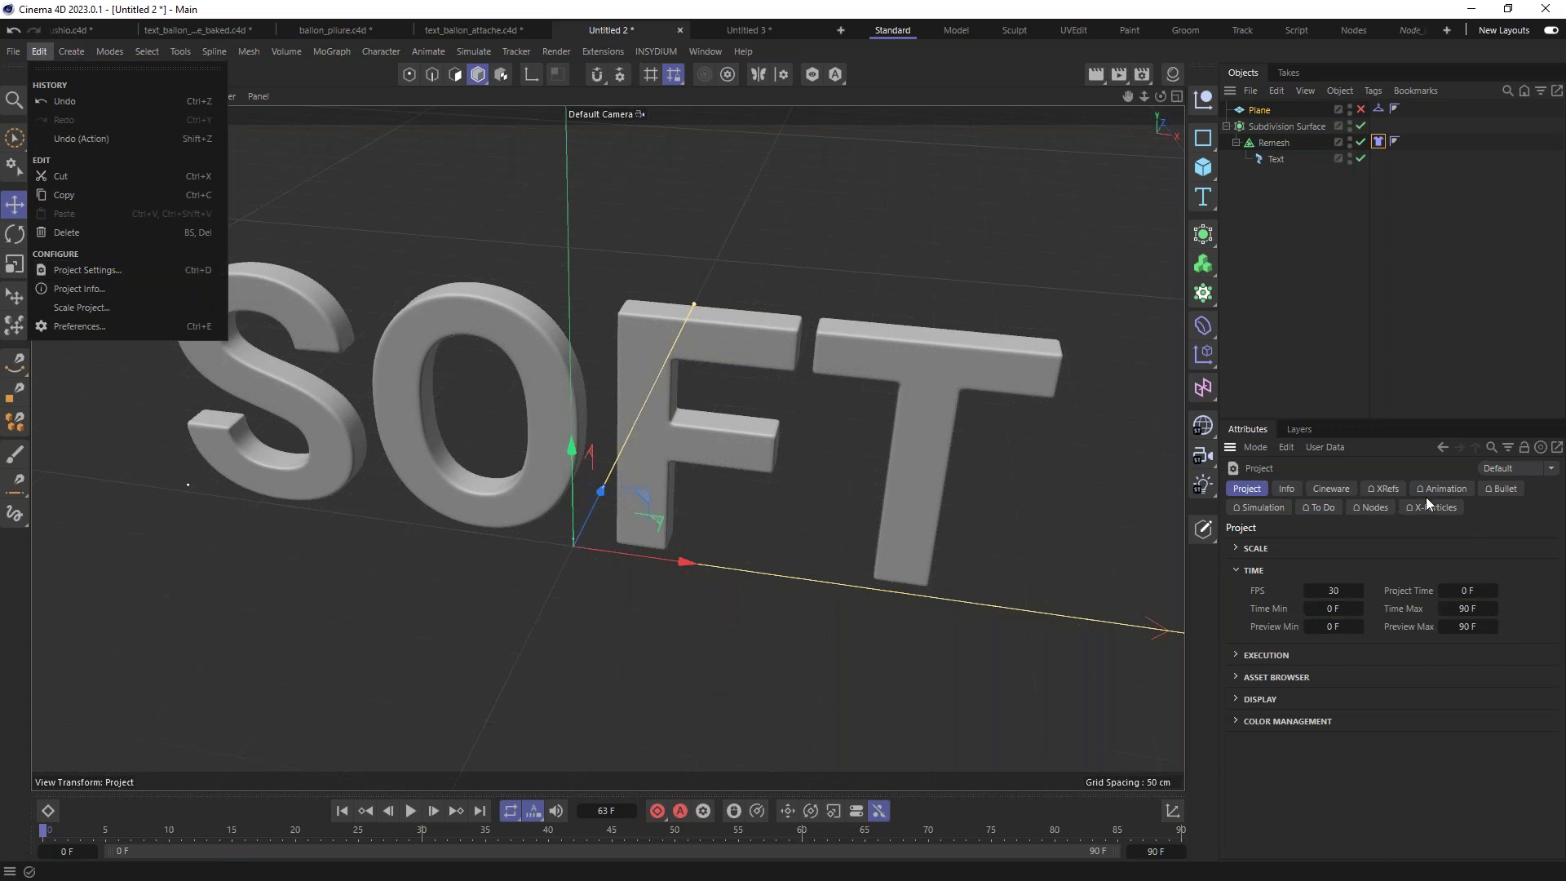
left_click(1255, 507)
left_click(1267, 509)
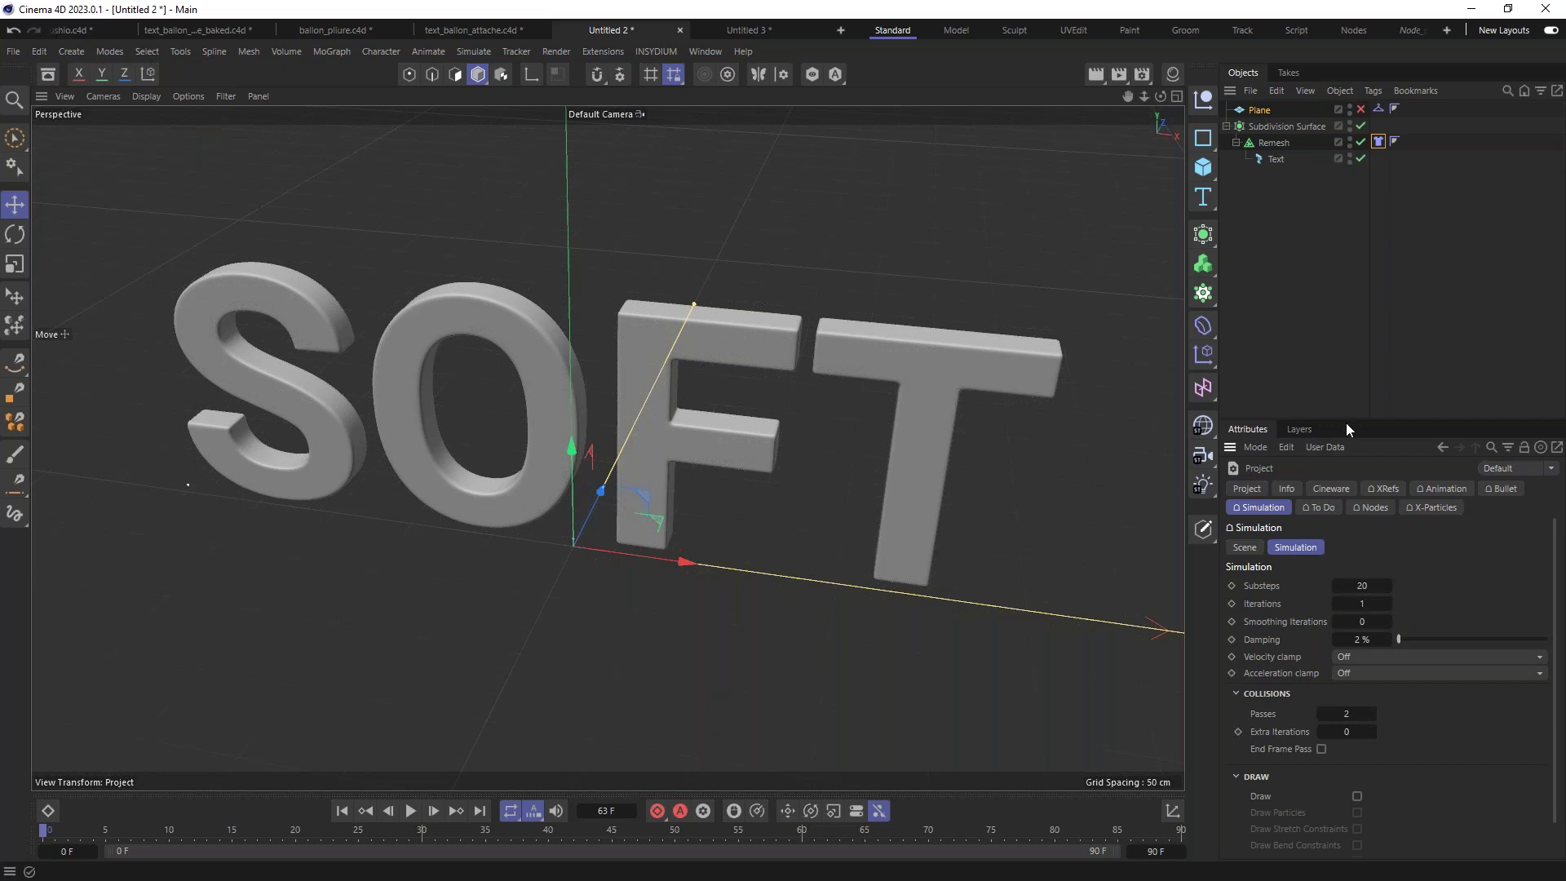
left_click_drag(1348, 418, 1347, 262)
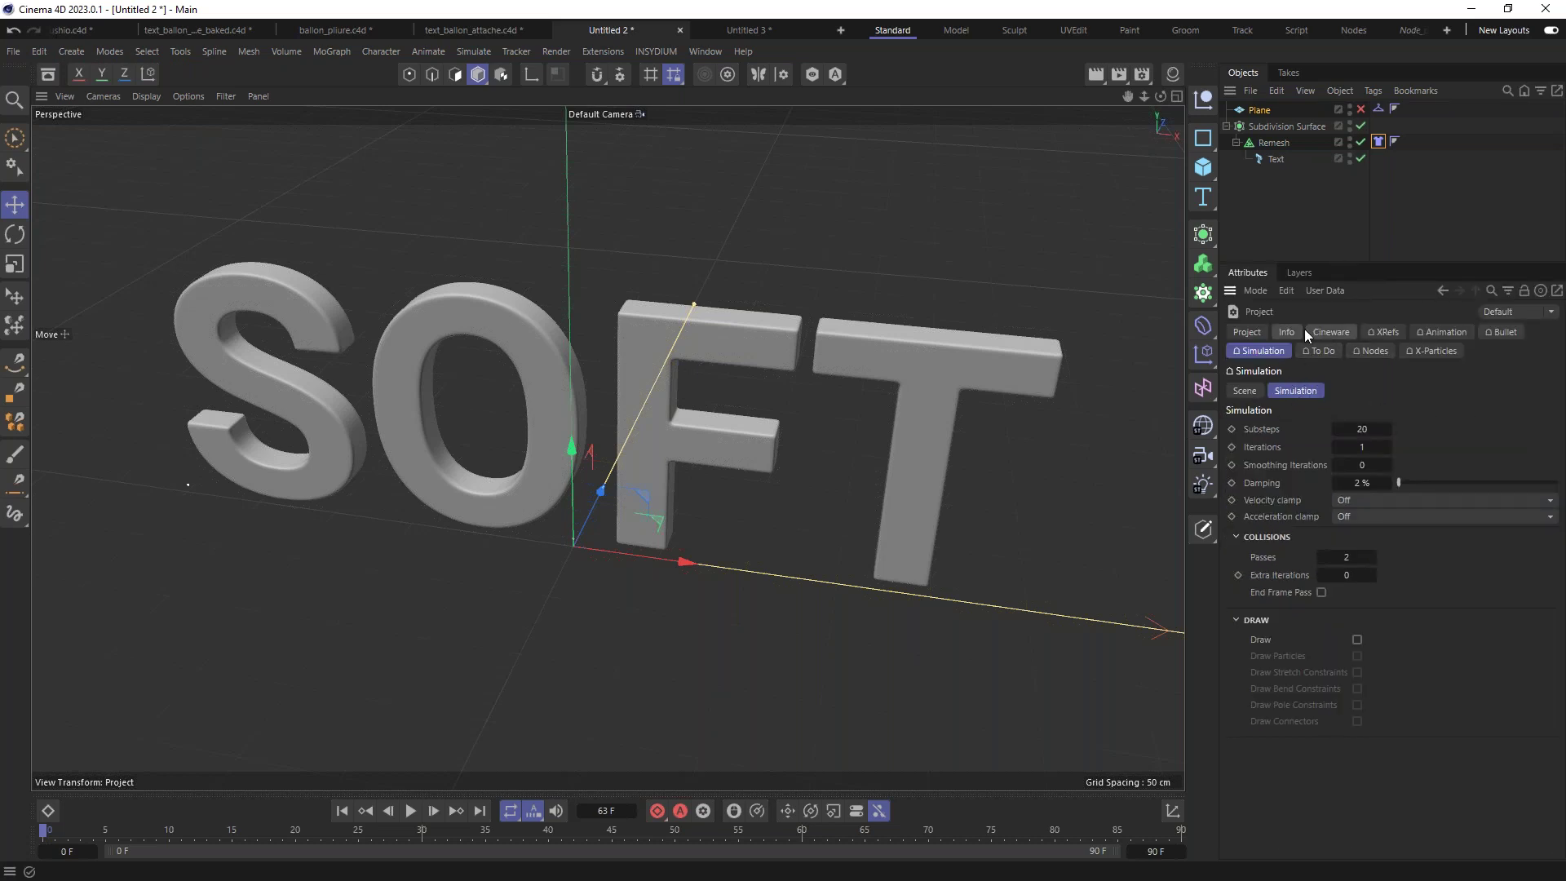
left_click(1239, 390)
left_click(1392, 447)
type("0")
key("Return")
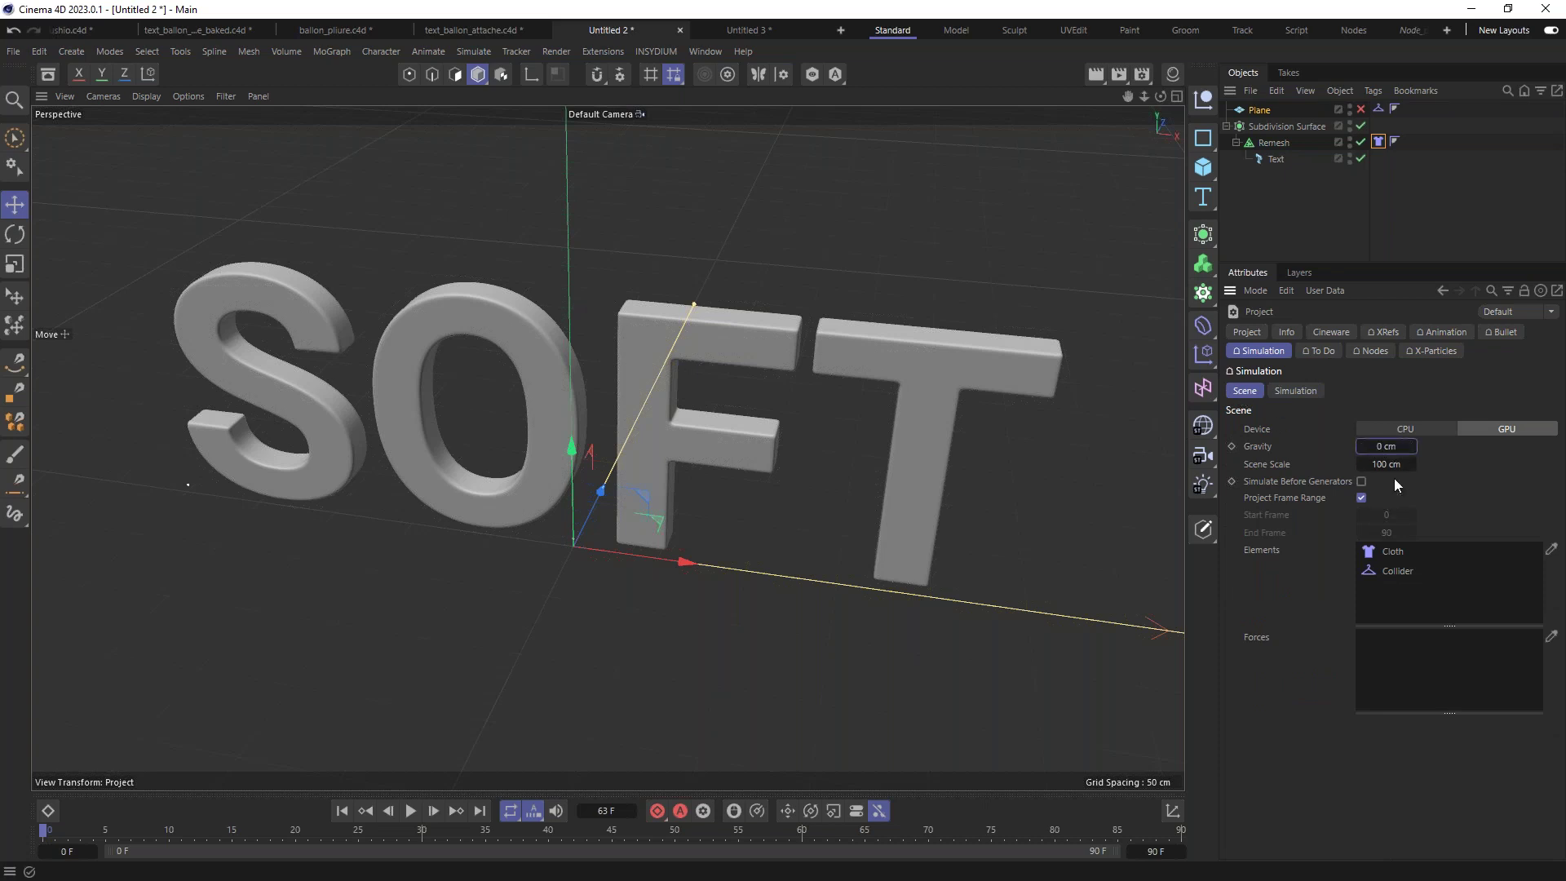
Step: Test-play the gravity-free simulation to frame 65, then rewind to the start
left_click(1346, 262)
left_click_drag(1345, 265, 1322, 408)
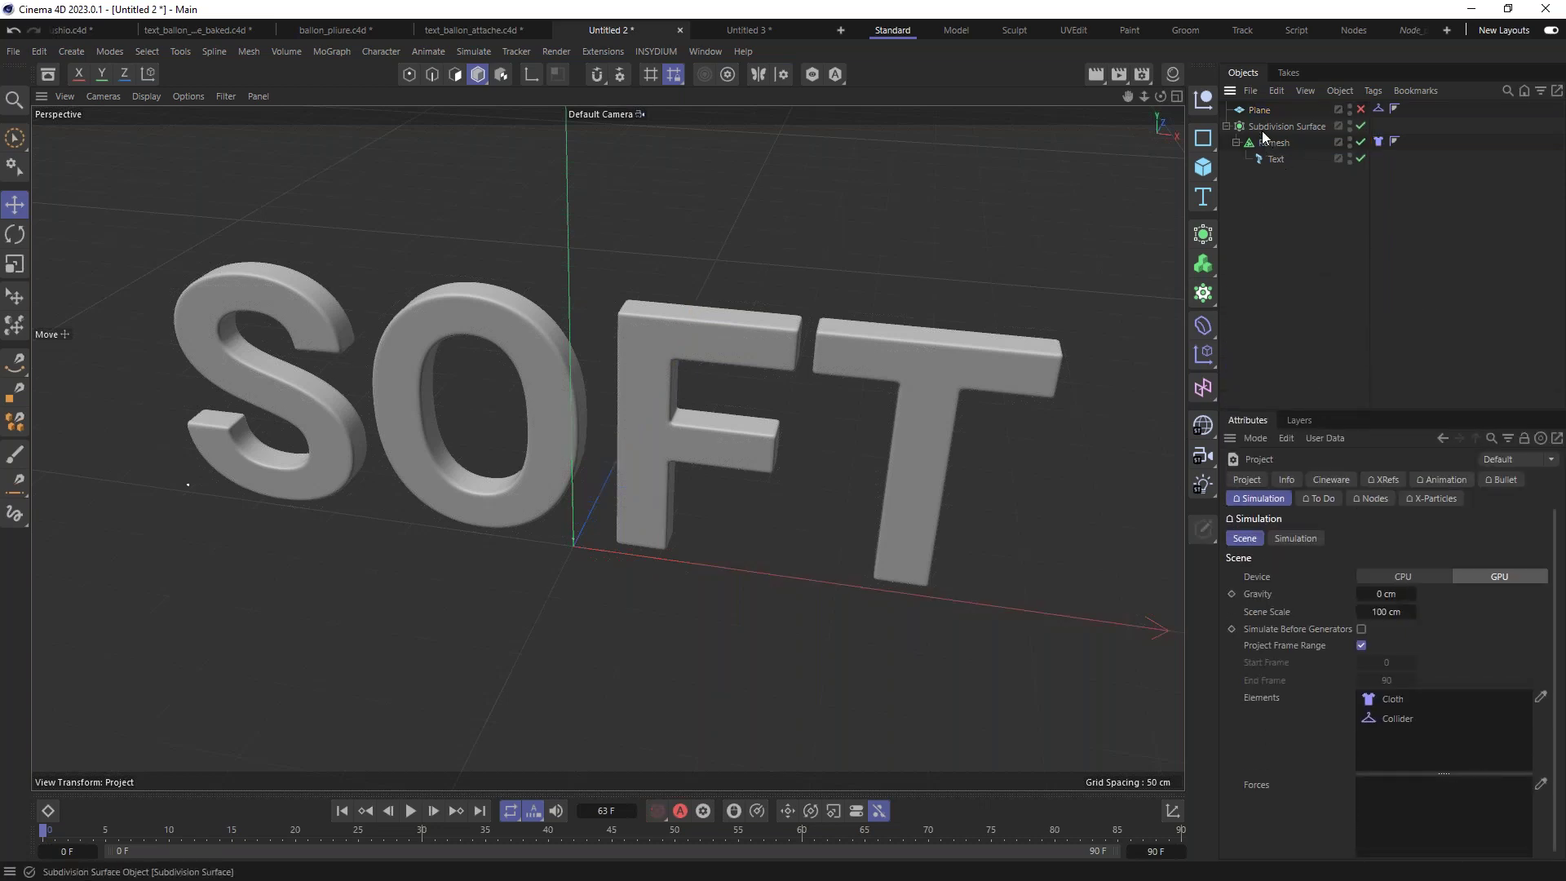
left_click(408, 810)
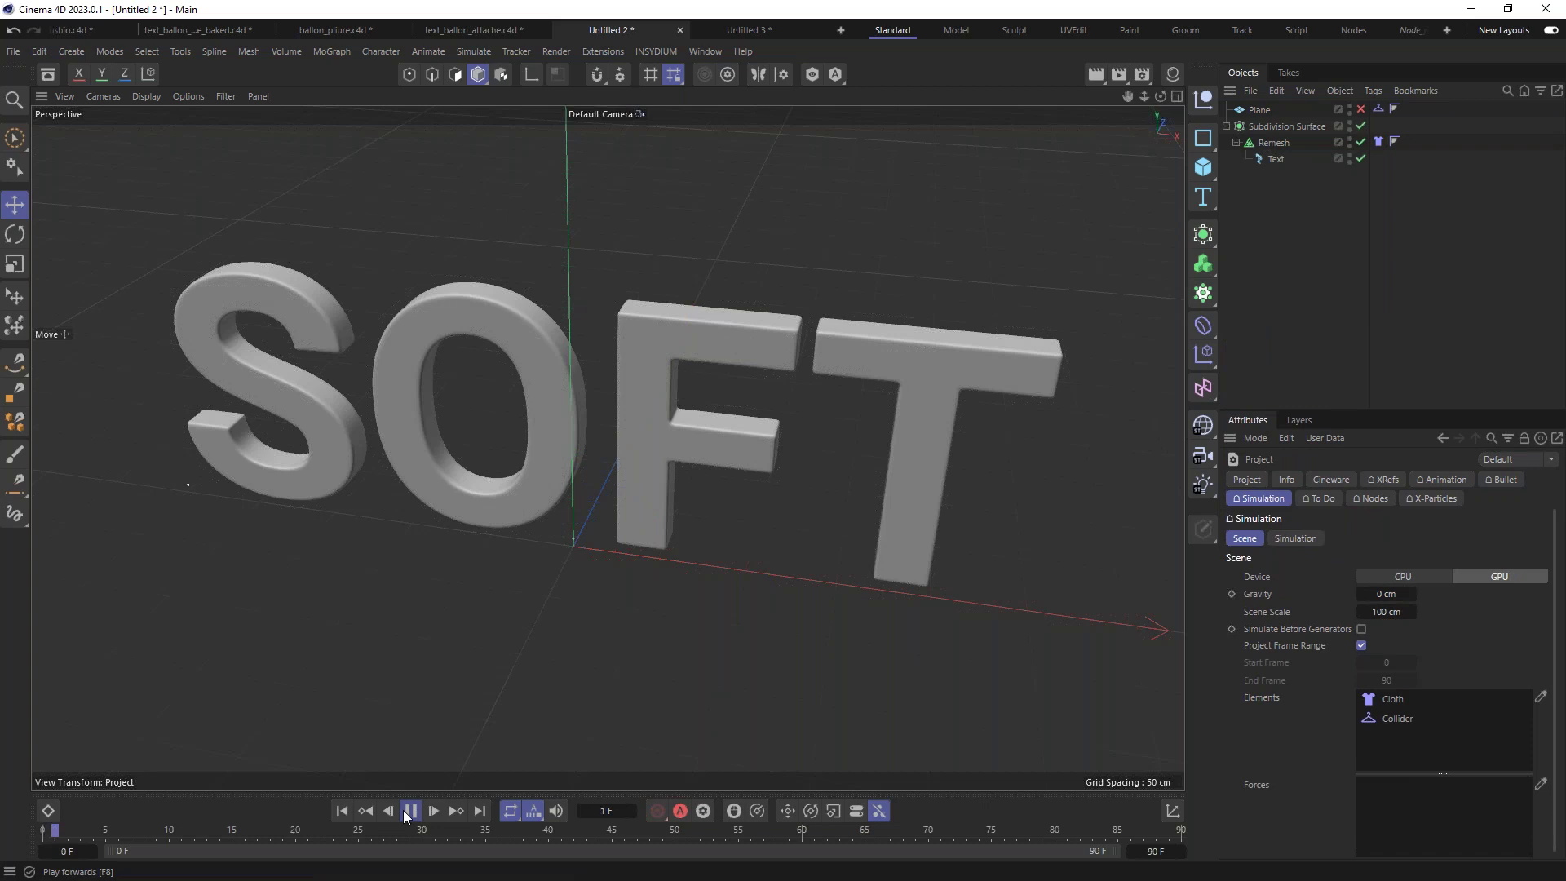
left_click(410, 810)
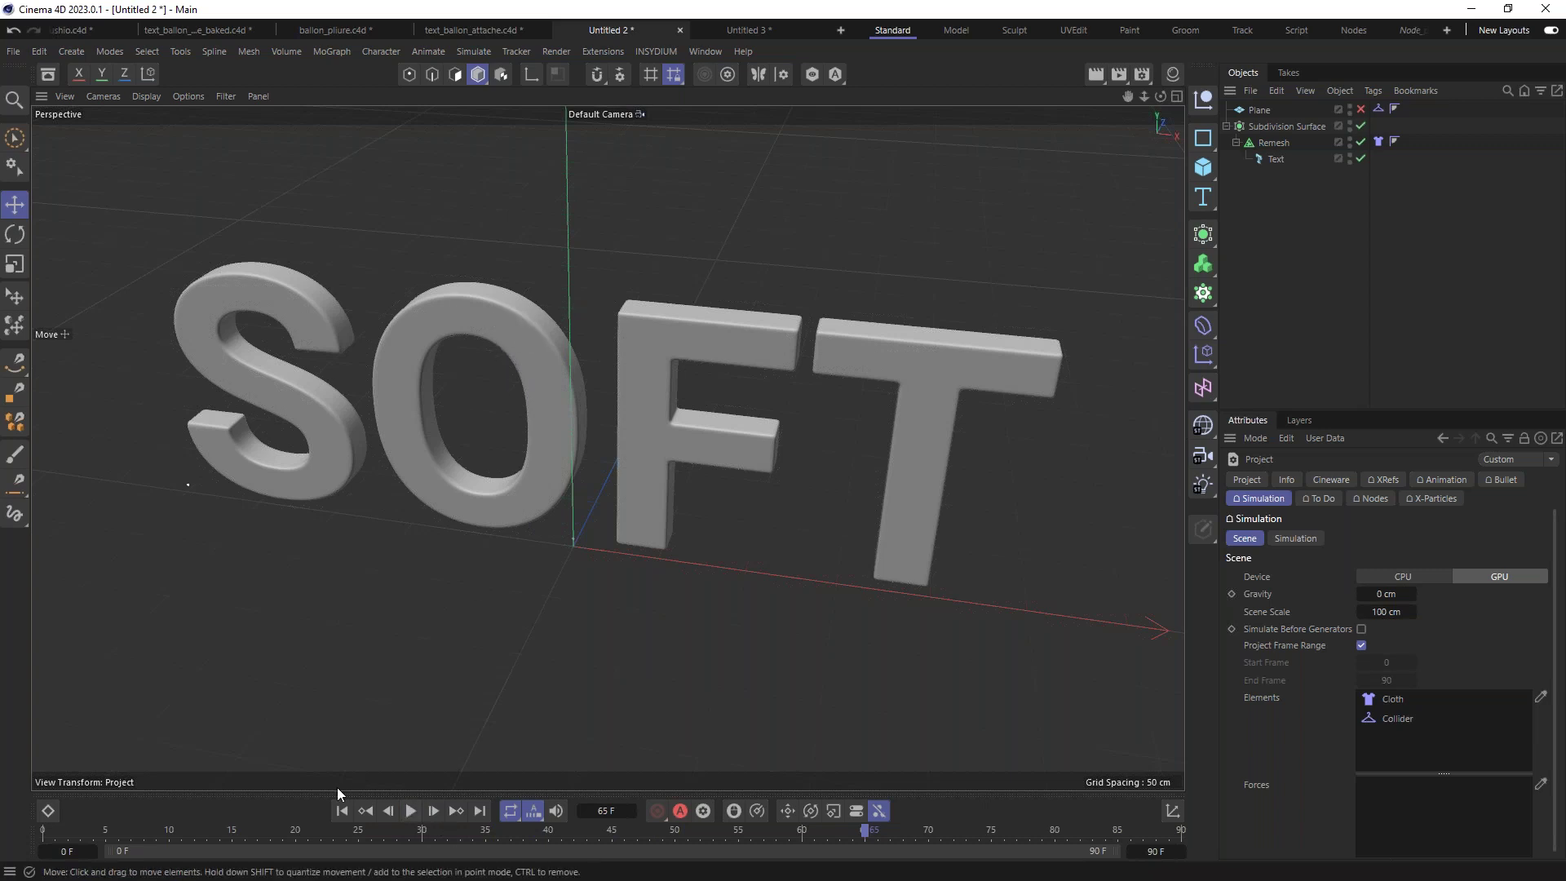
left_click(341, 813)
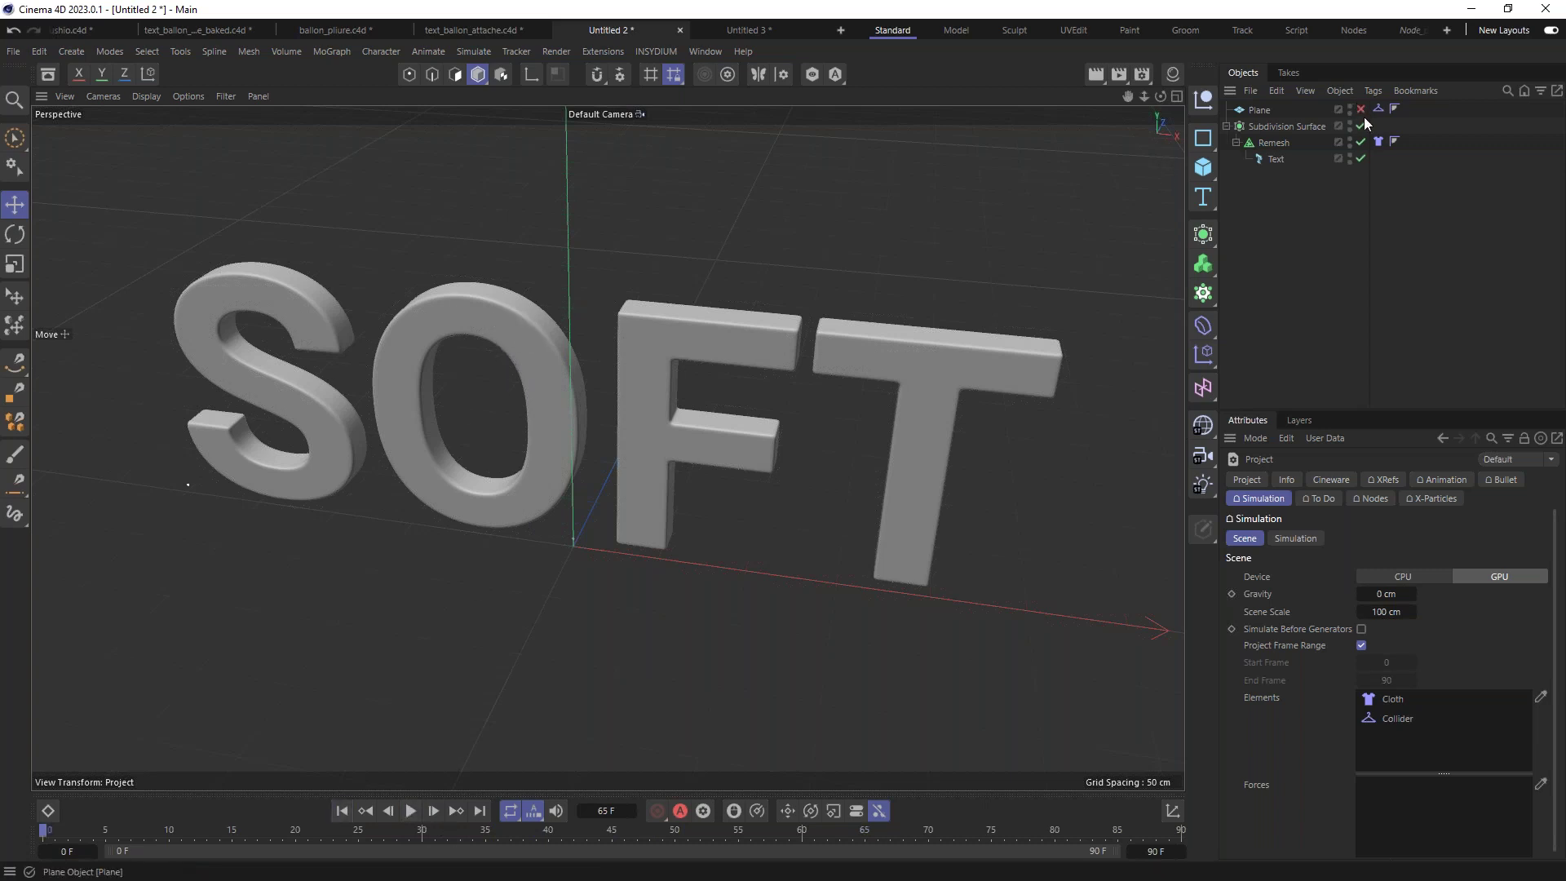
left_click(1379, 142)
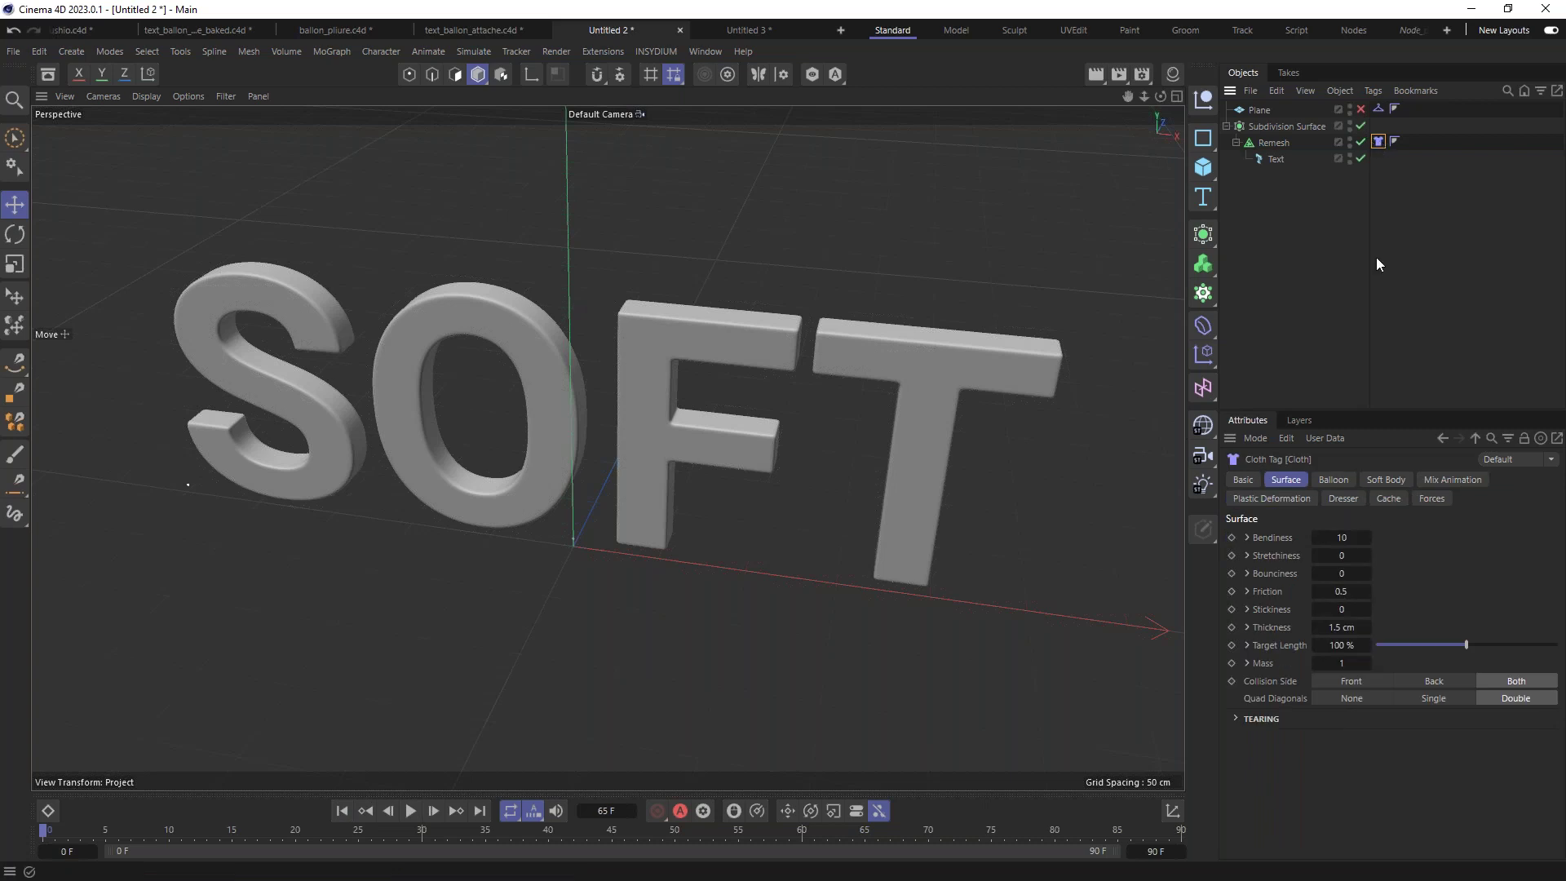
Step: Enable Balloon on the Cloth tag and set its Overpressure to 2
left_click(1339, 480)
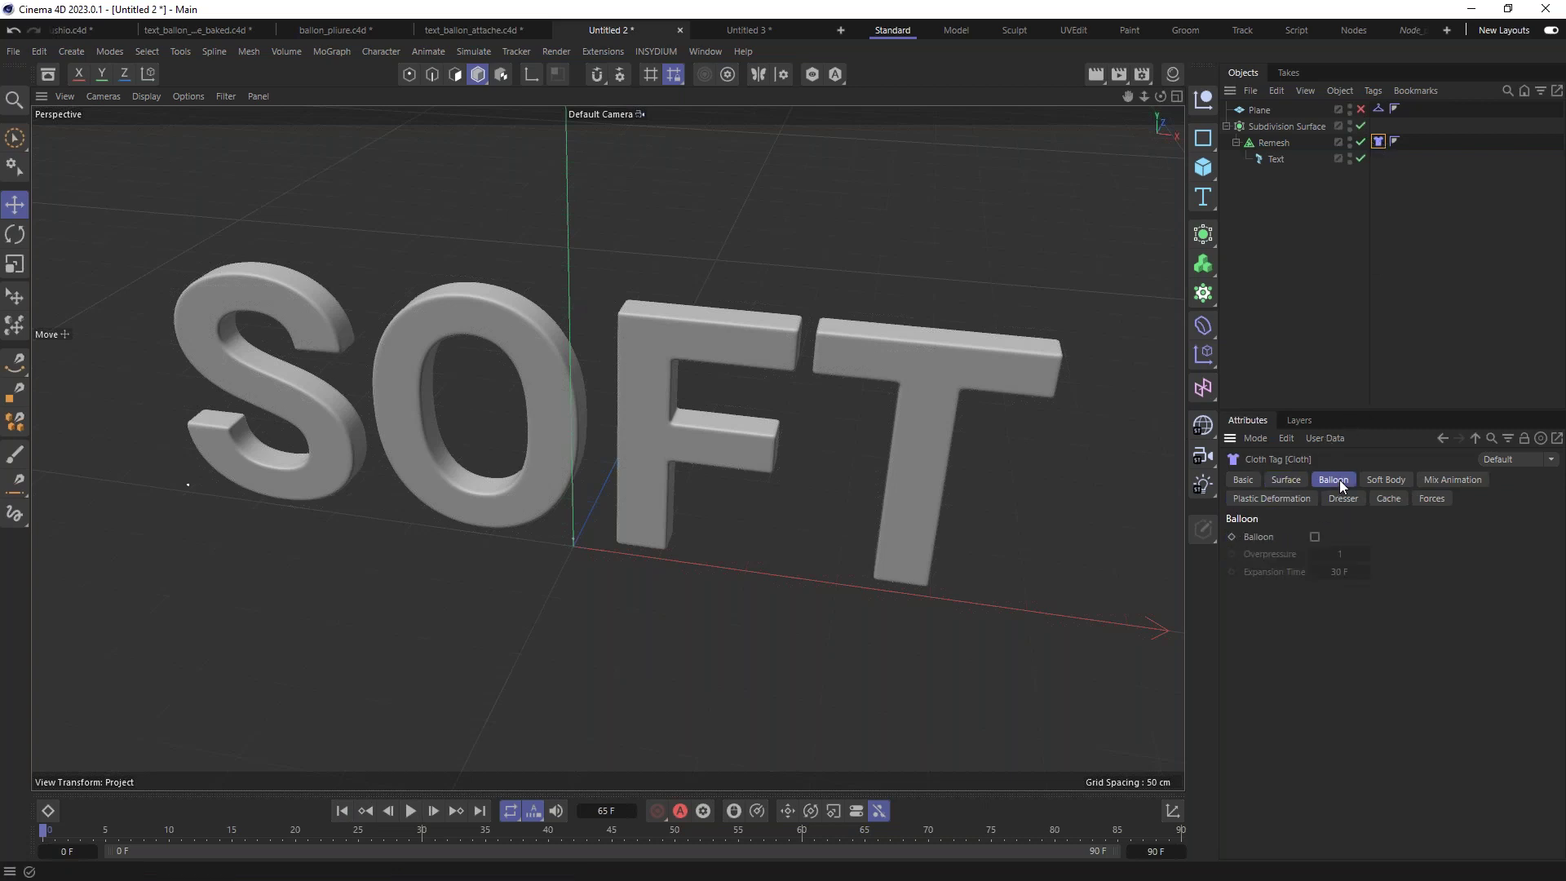
left_click(1315, 536)
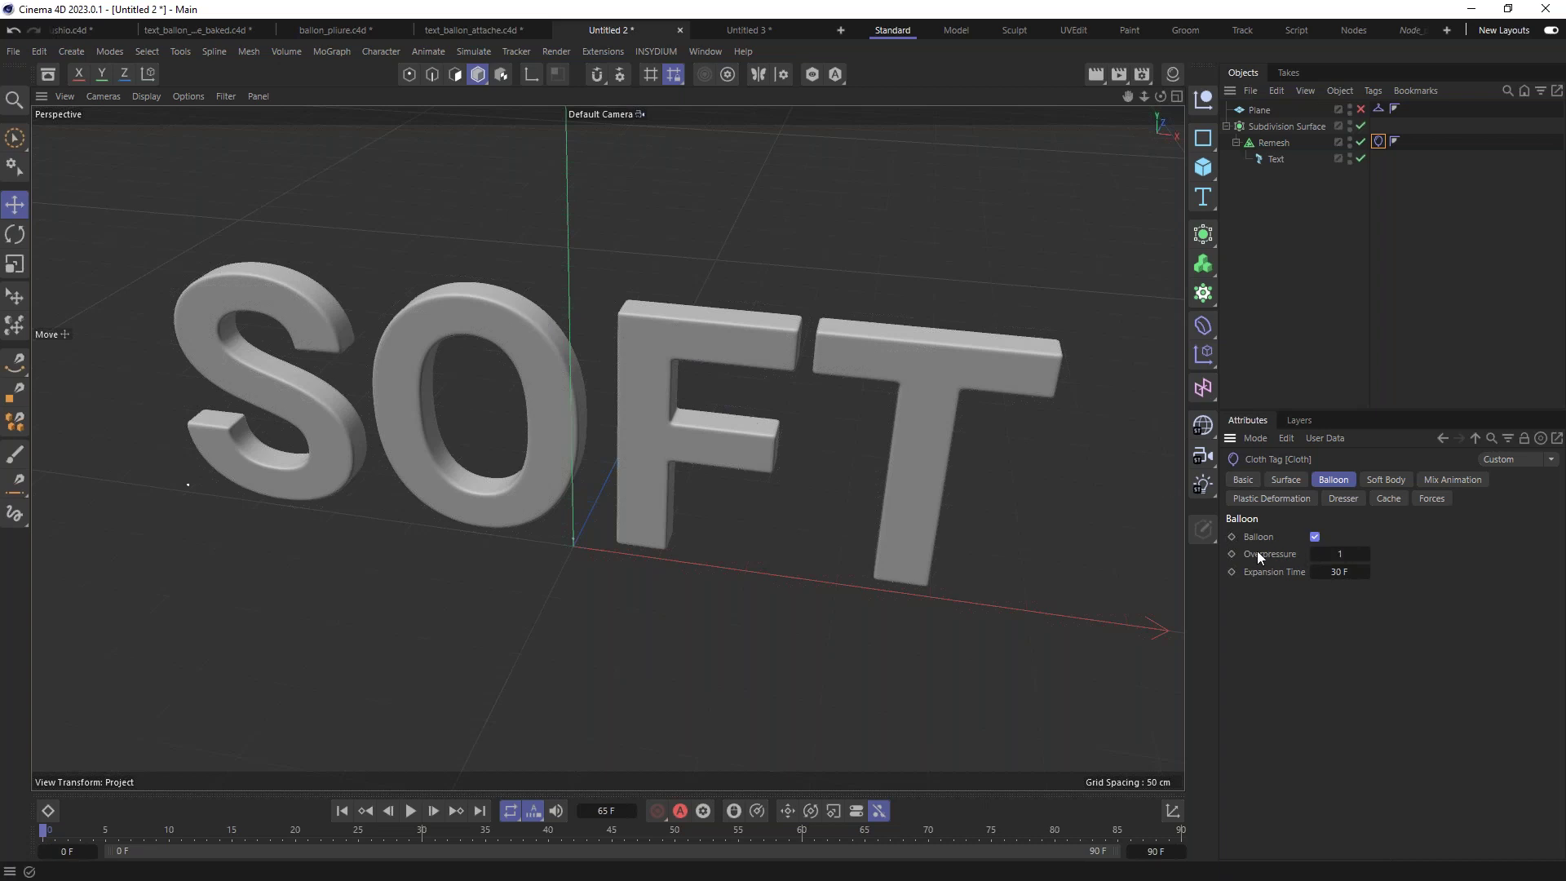
double_click(1339, 554)
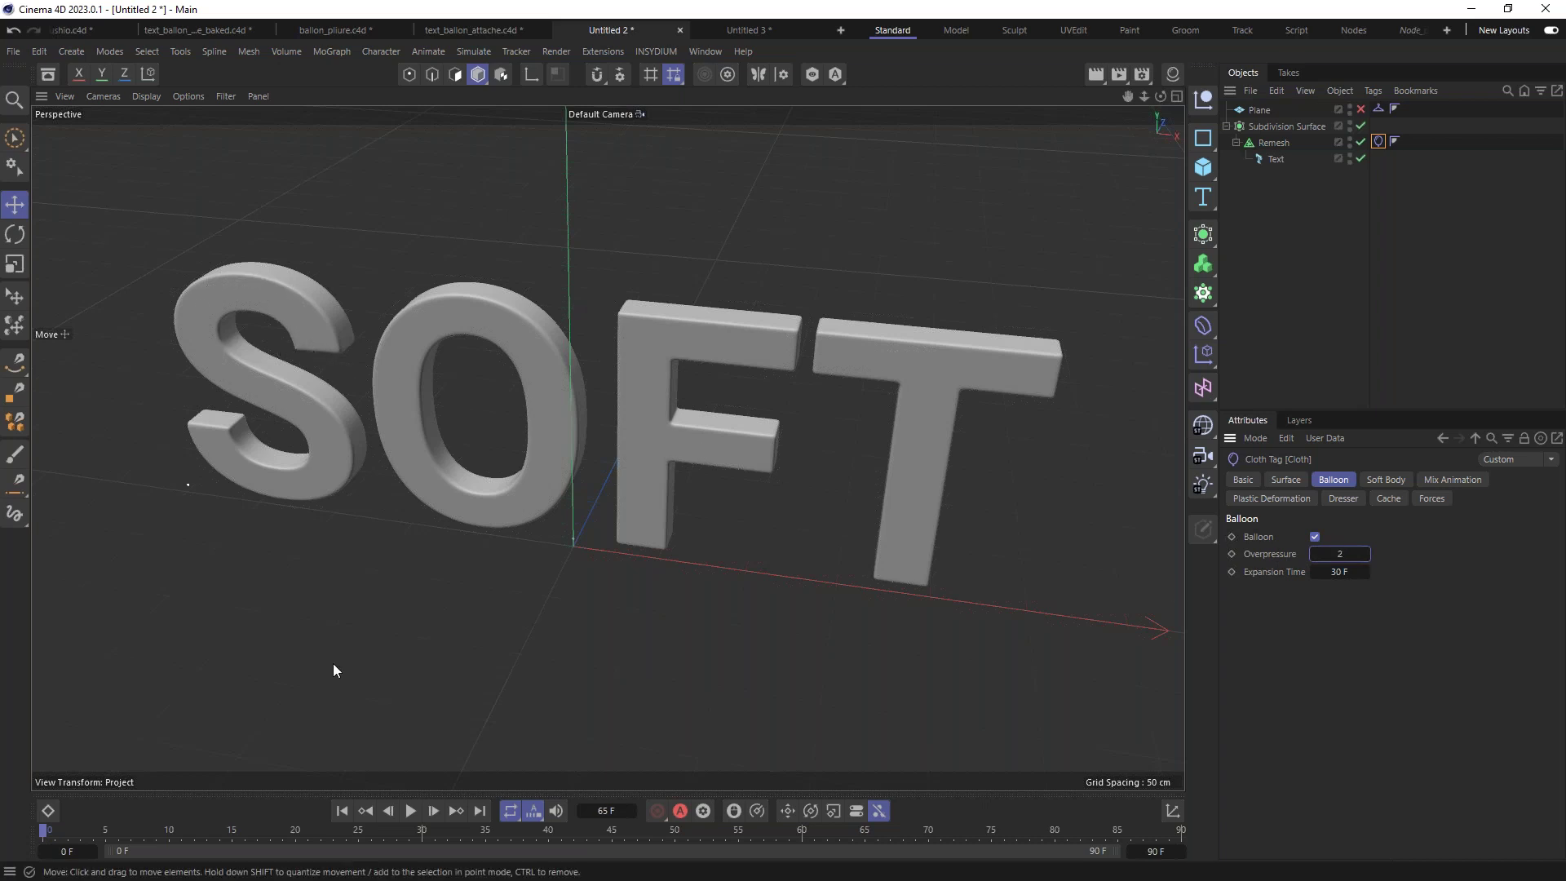
left_click(347, 807)
Step: Extend the end frame to 429 F and replay the balloon inflation through frame 289, then rewind
left_click(412, 810)
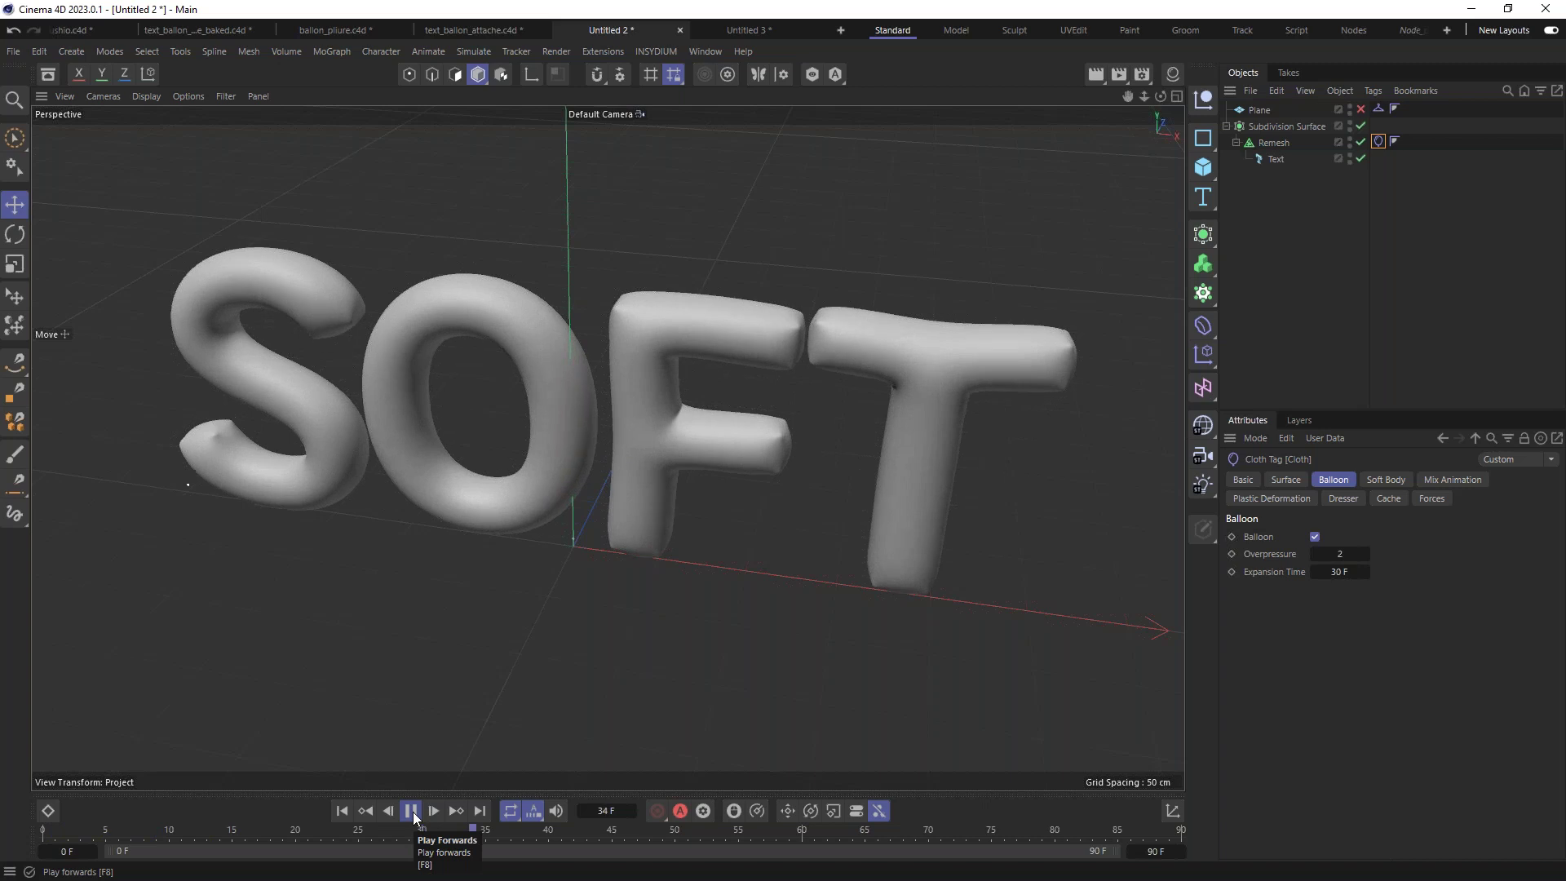
left_click(412, 813)
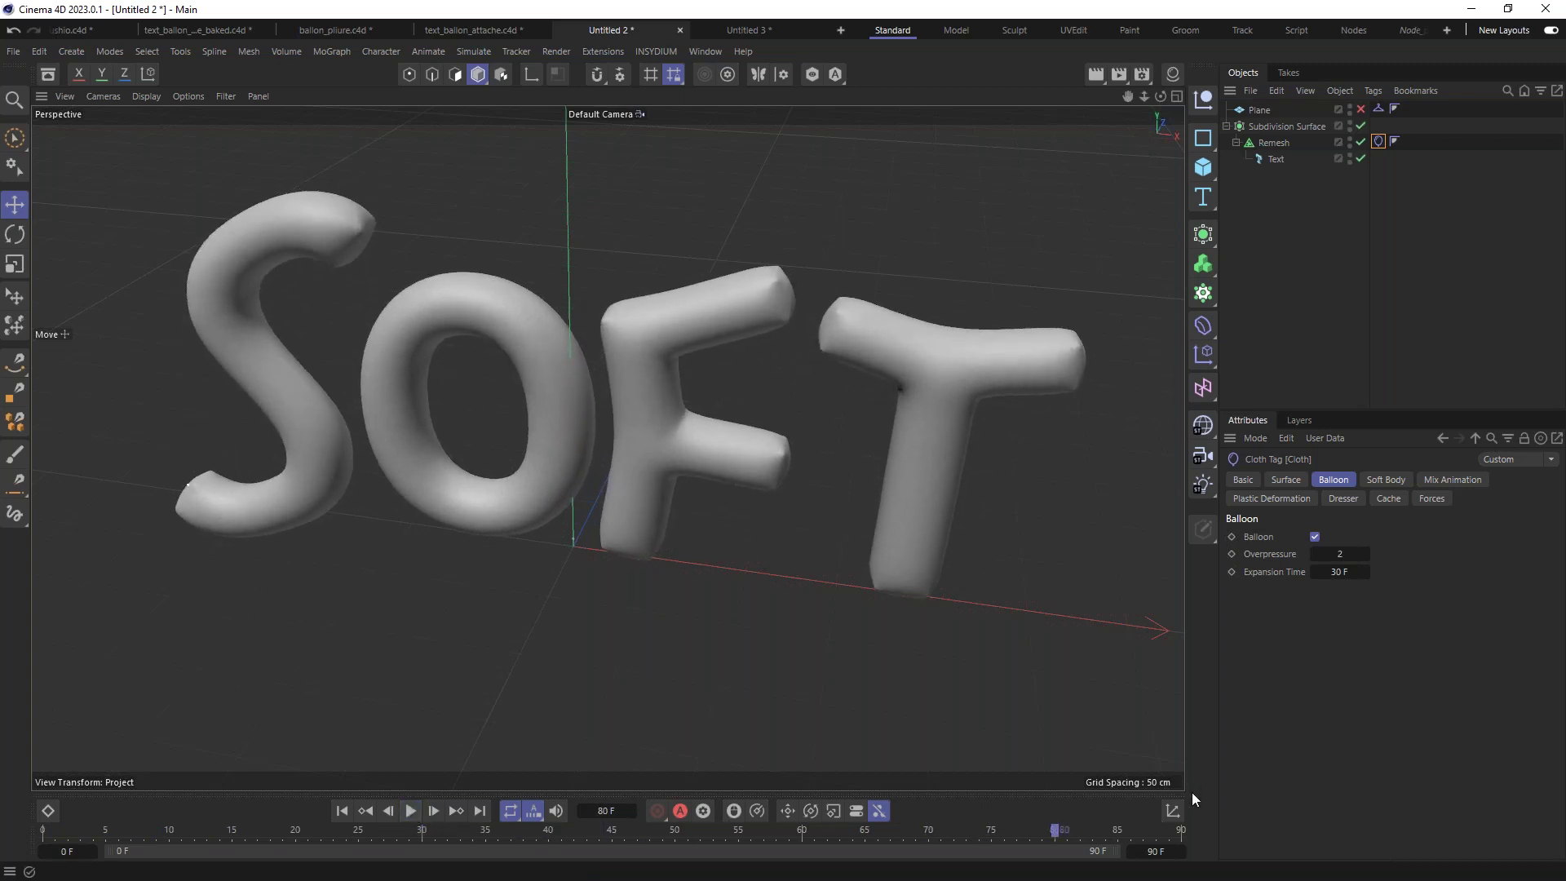
left_click_drag(1152, 850, 1439, 802)
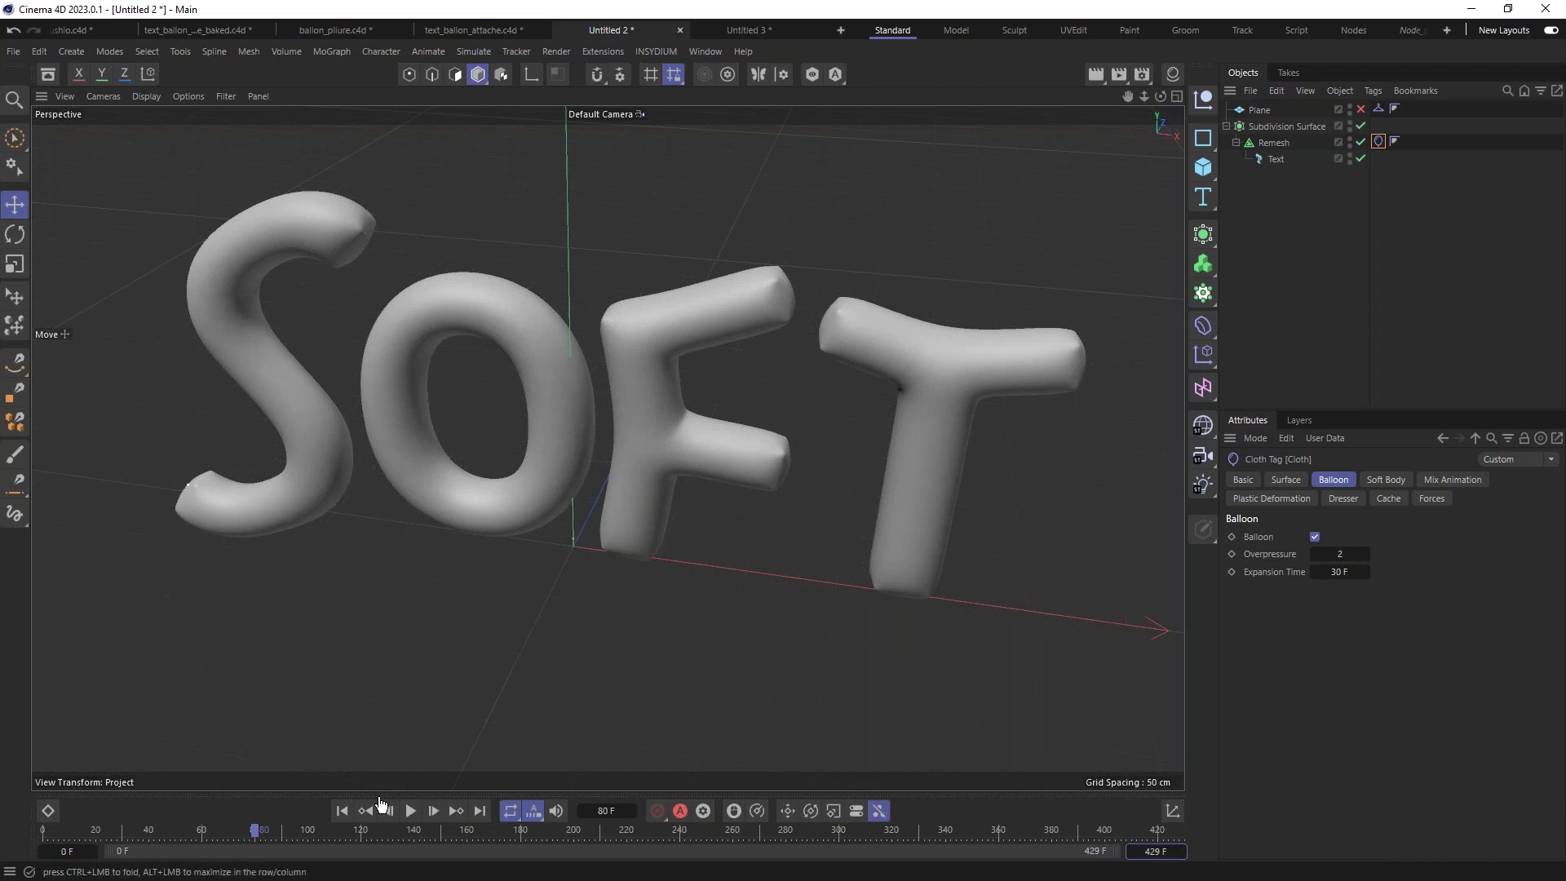
left_click(340, 811)
left_click(410, 811)
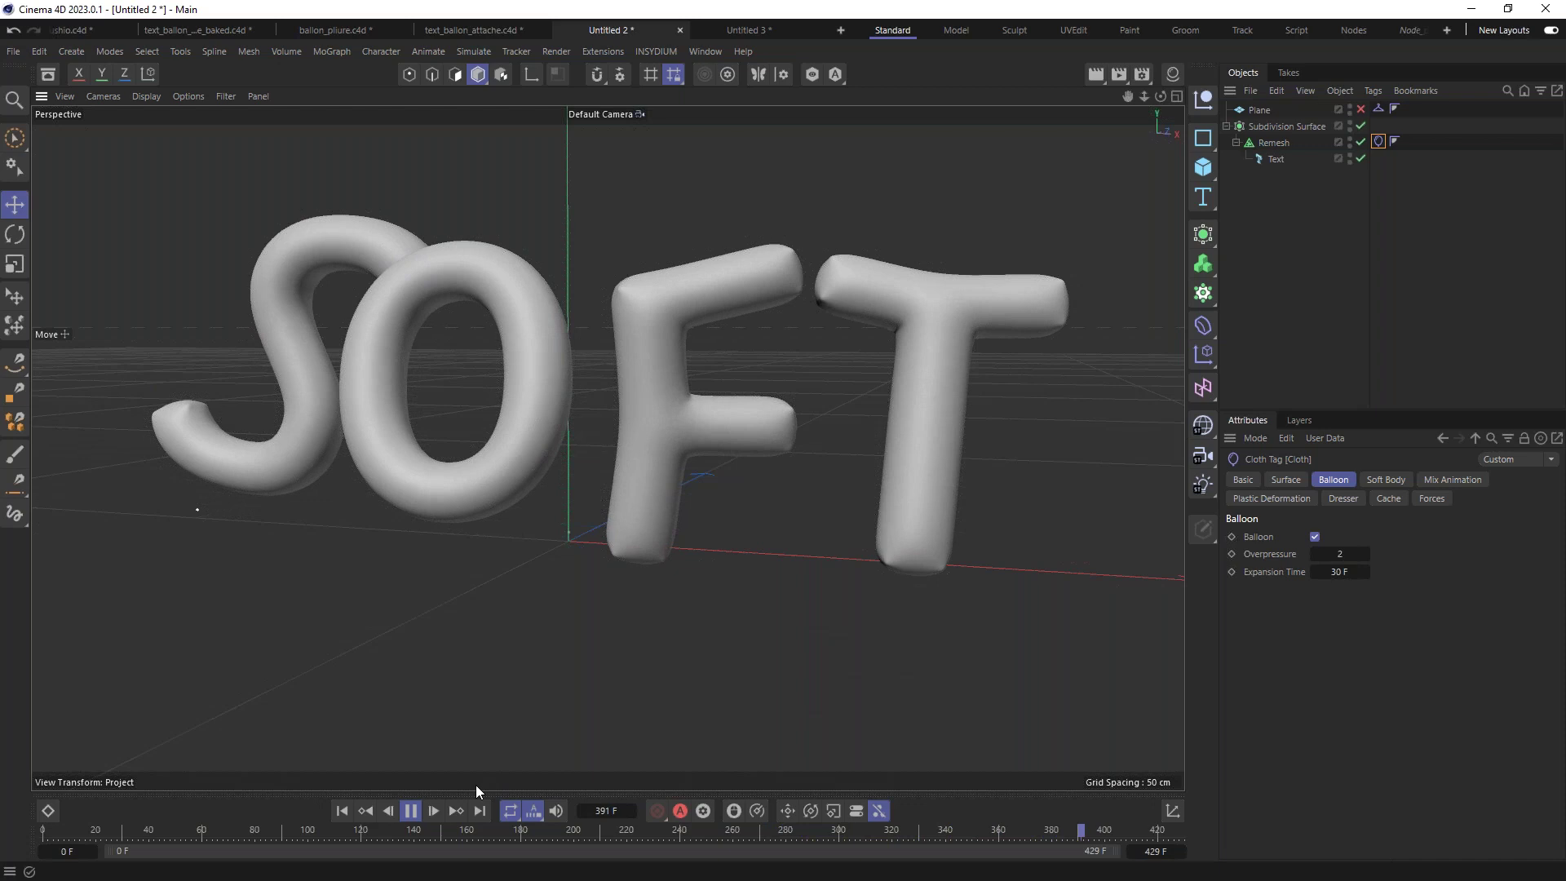
left_click(412, 811)
left_click(342, 810)
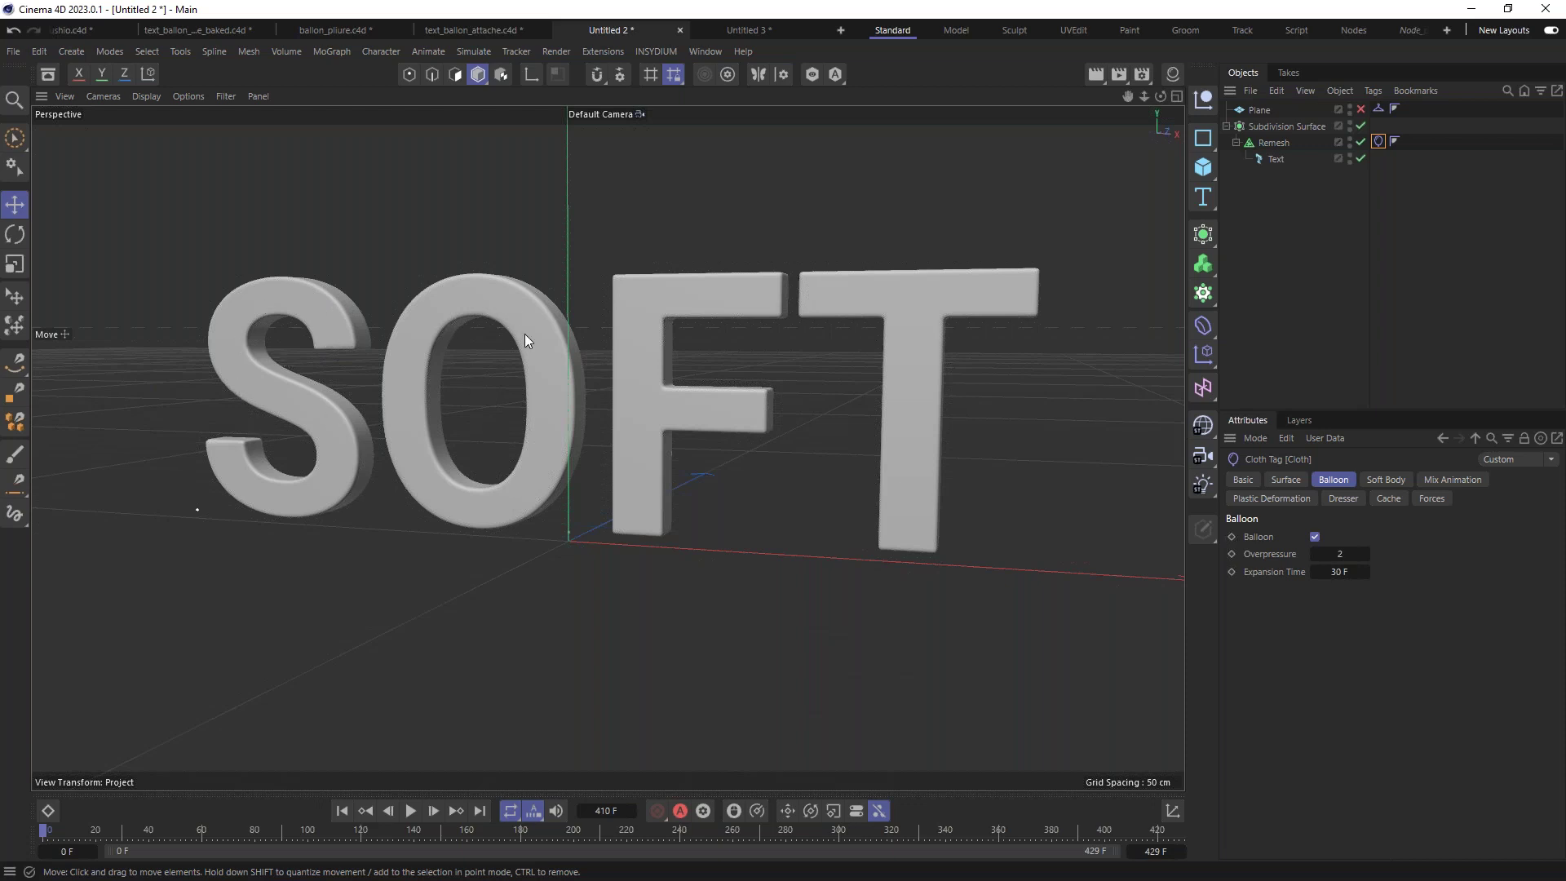
left_click(412, 810)
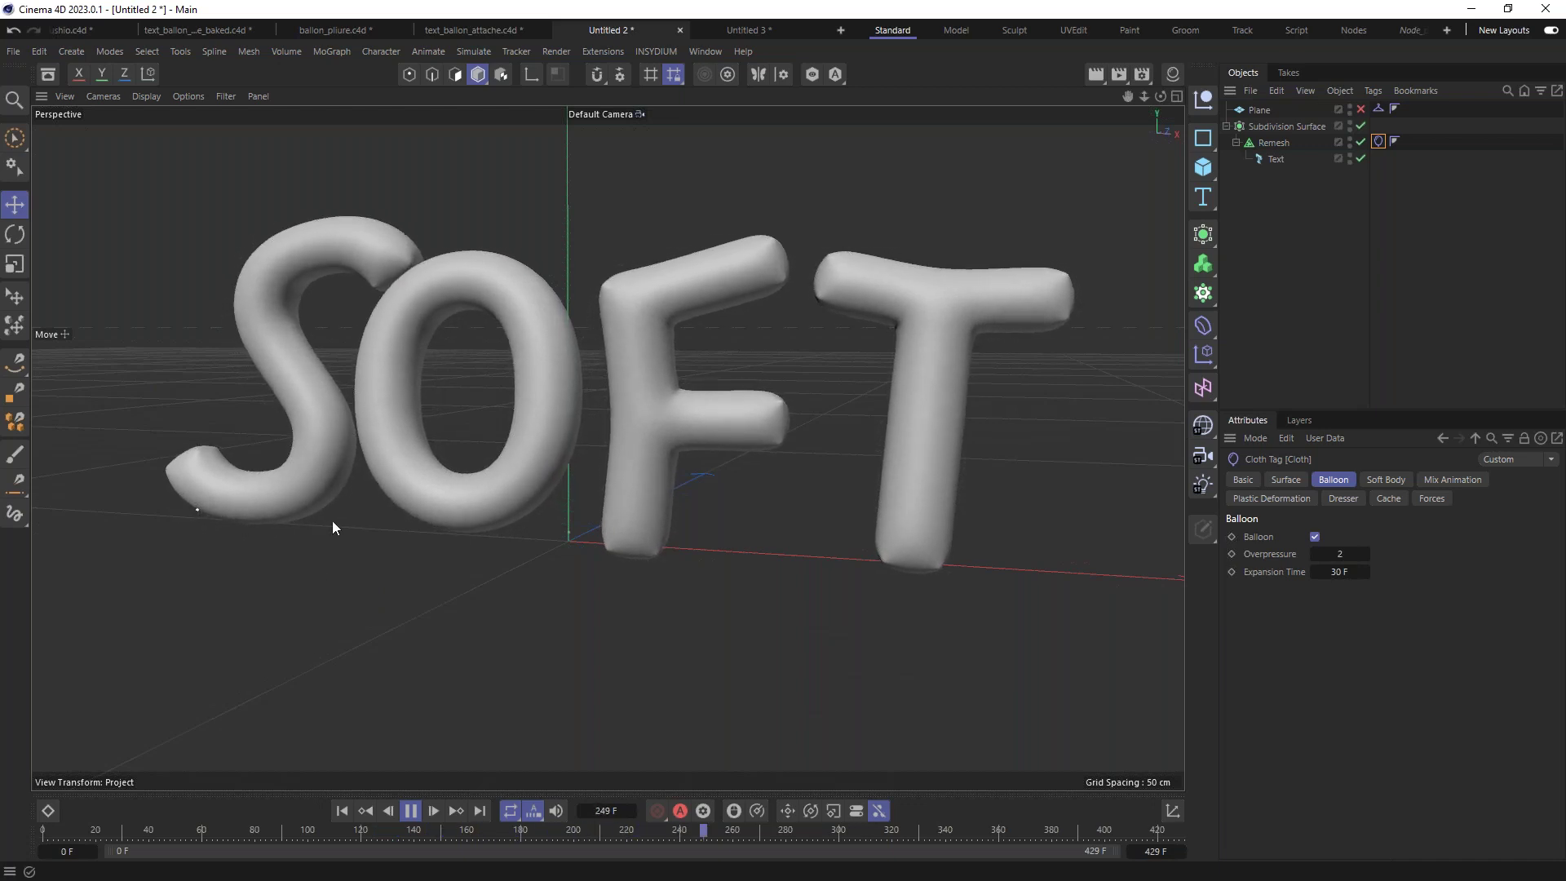
left_click(398, 816)
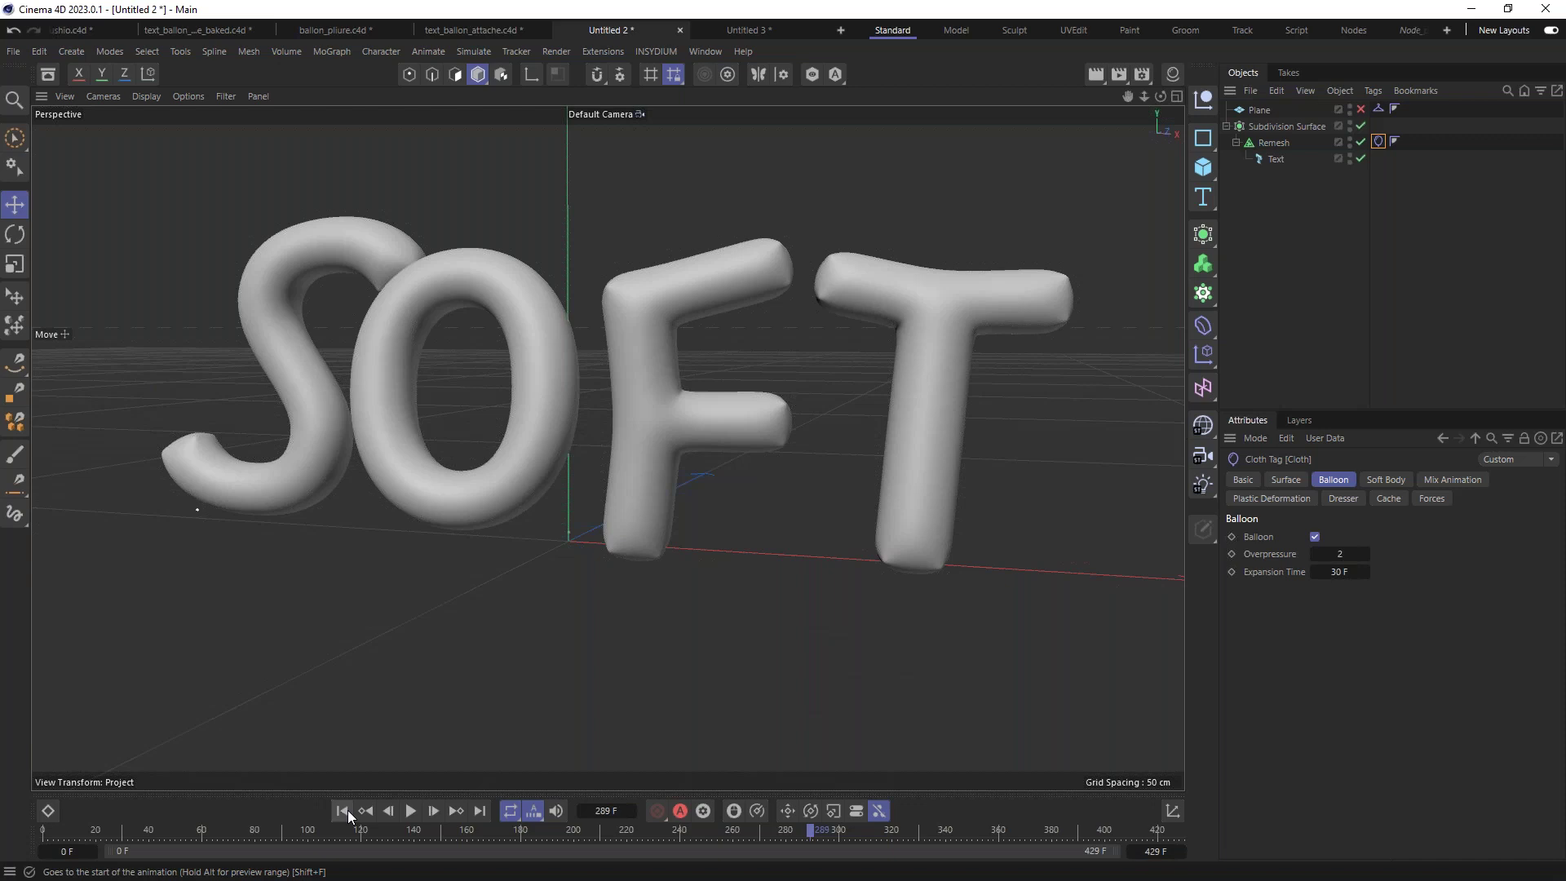
left_click(343, 810)
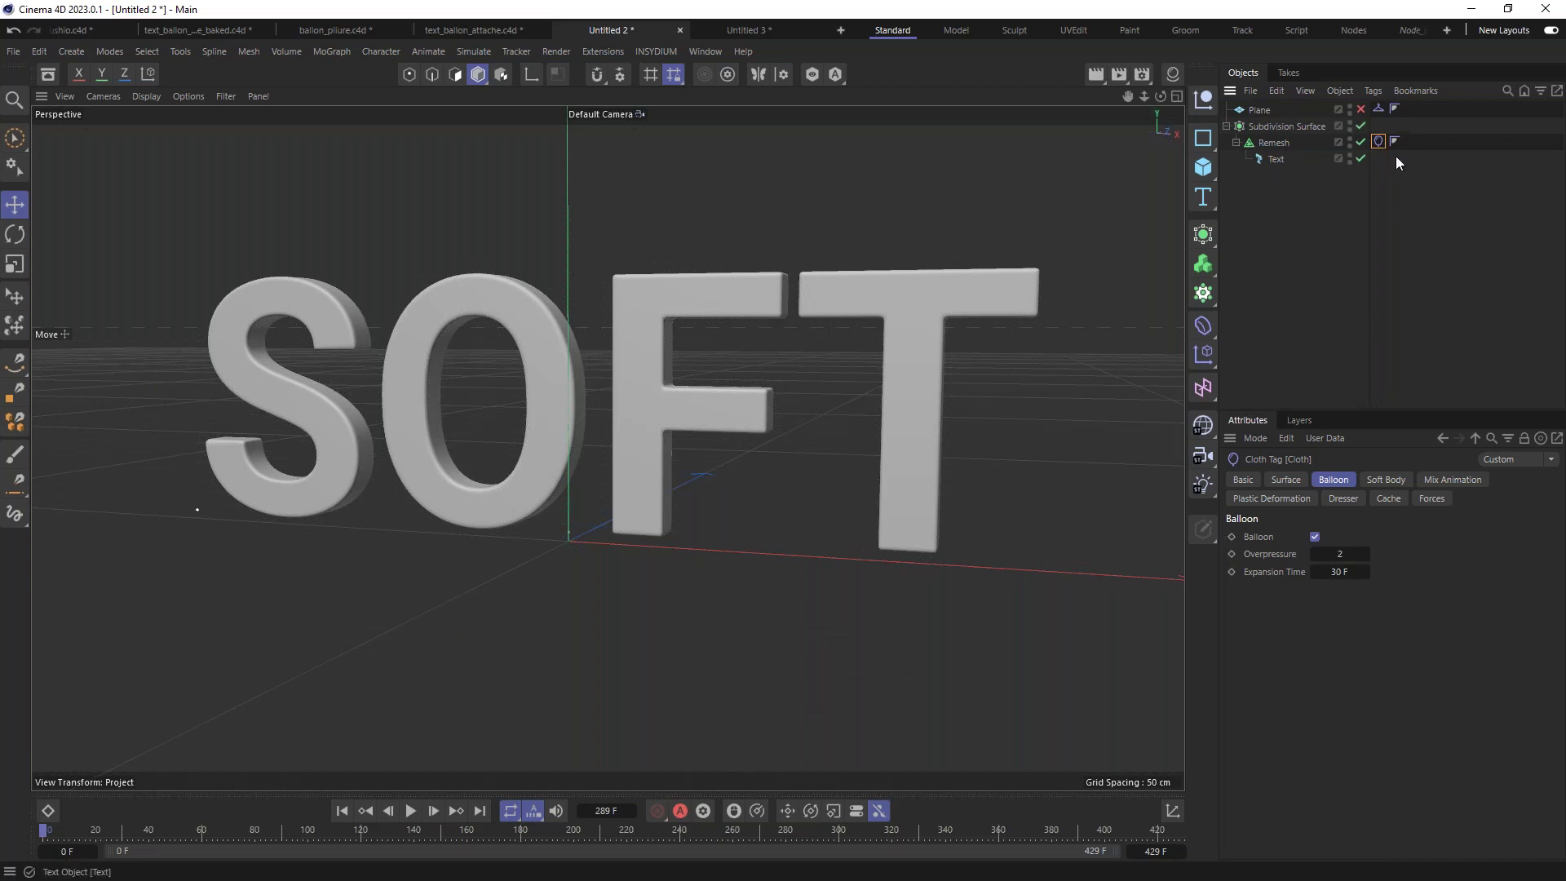
Step: Enable Mix Animation With Pins at 28 % Influence and replay the inflation from the start
left_click(1458, 479)
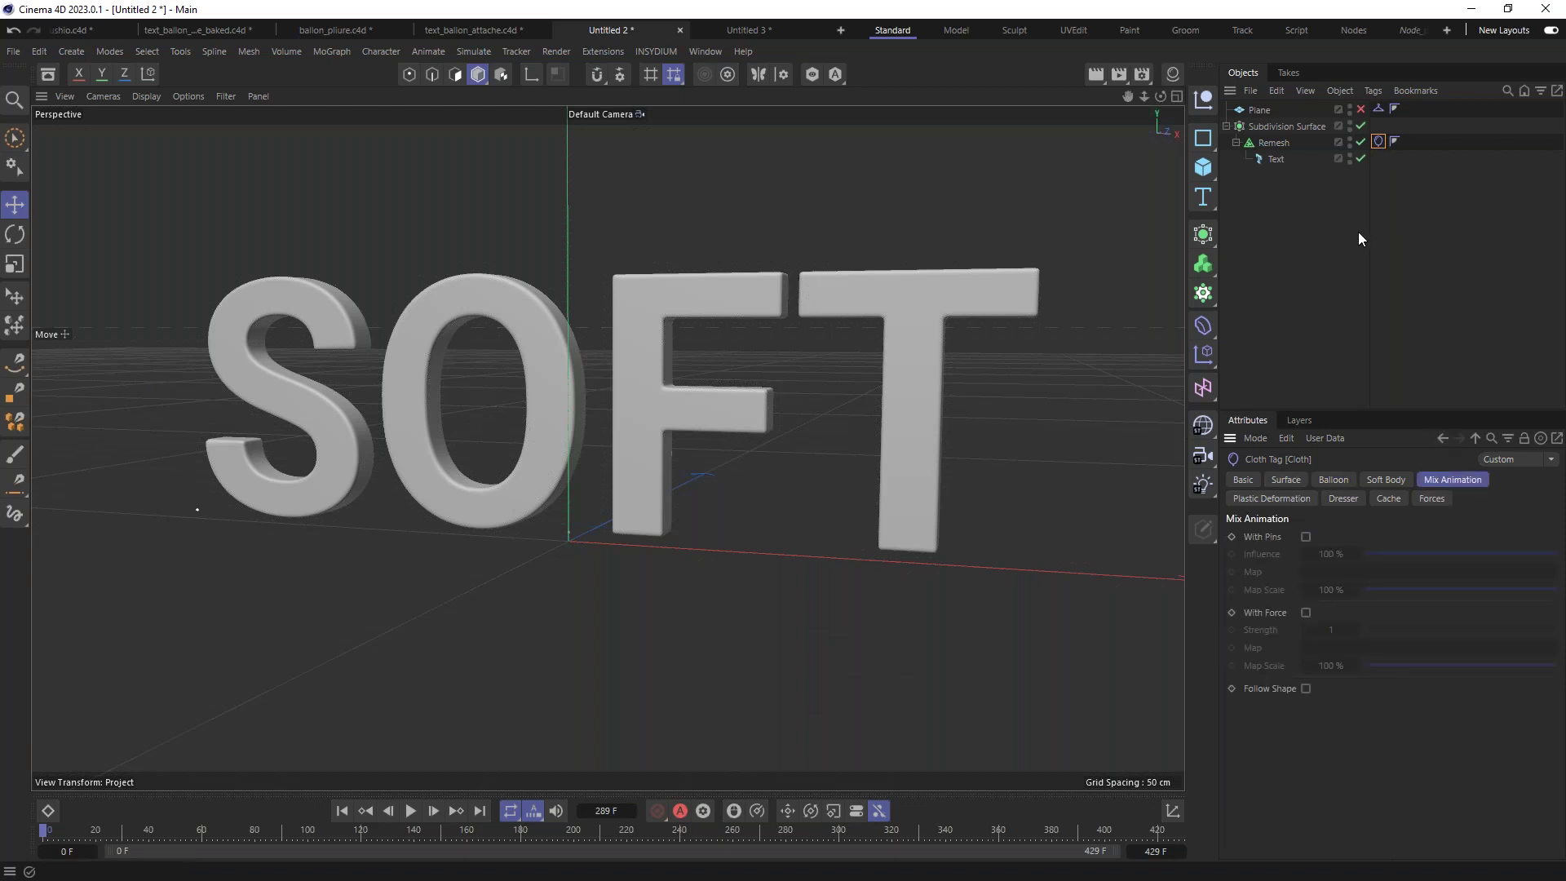
left_click(1305, 537)
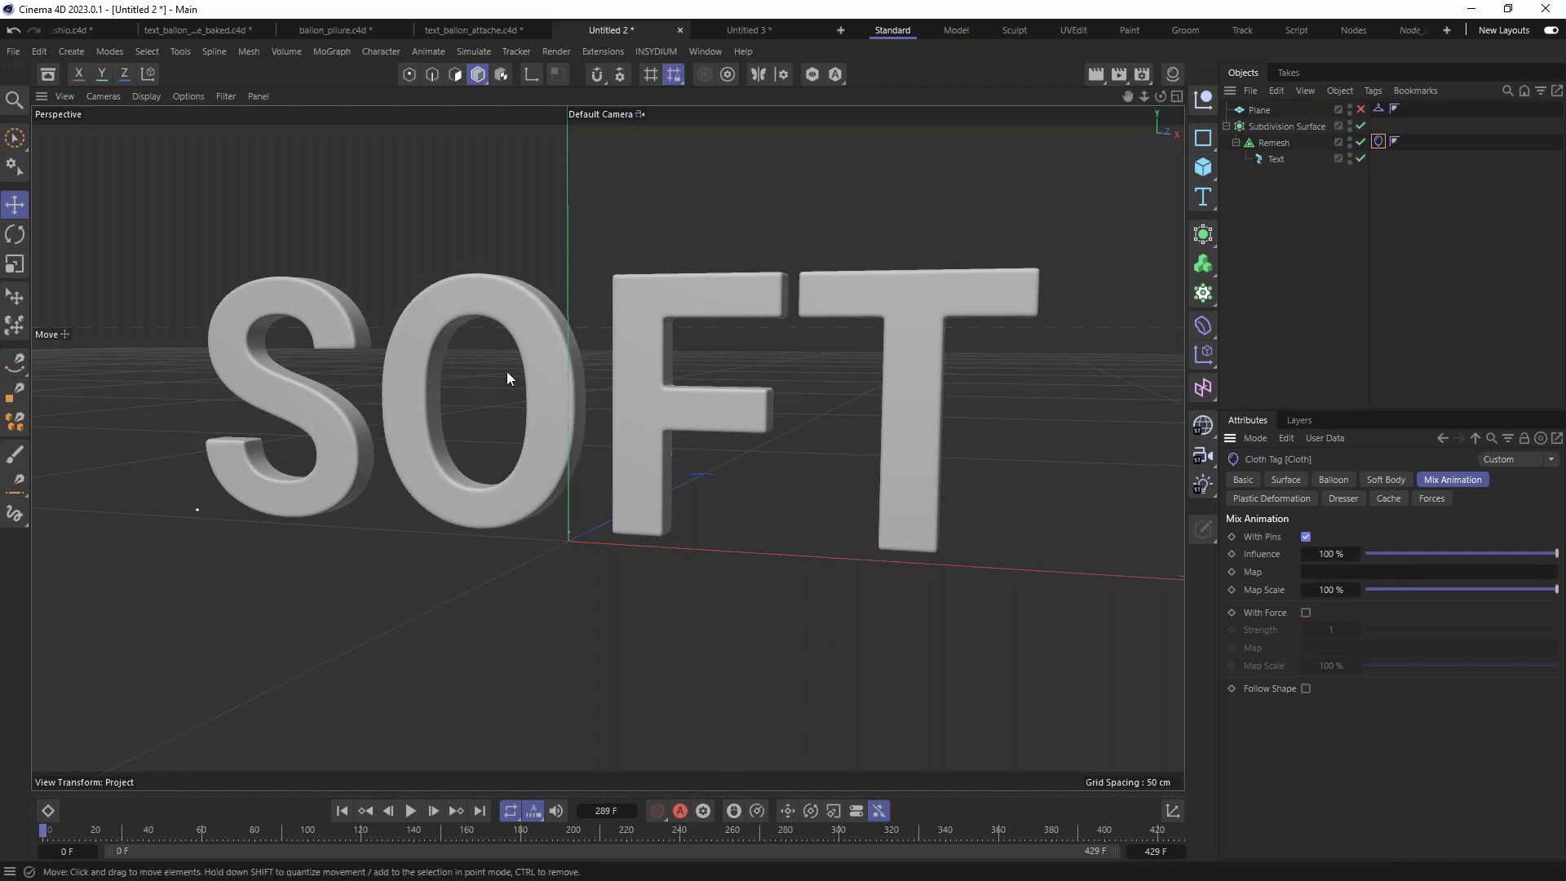
left_click(411, 811)
left_click(411, 810)
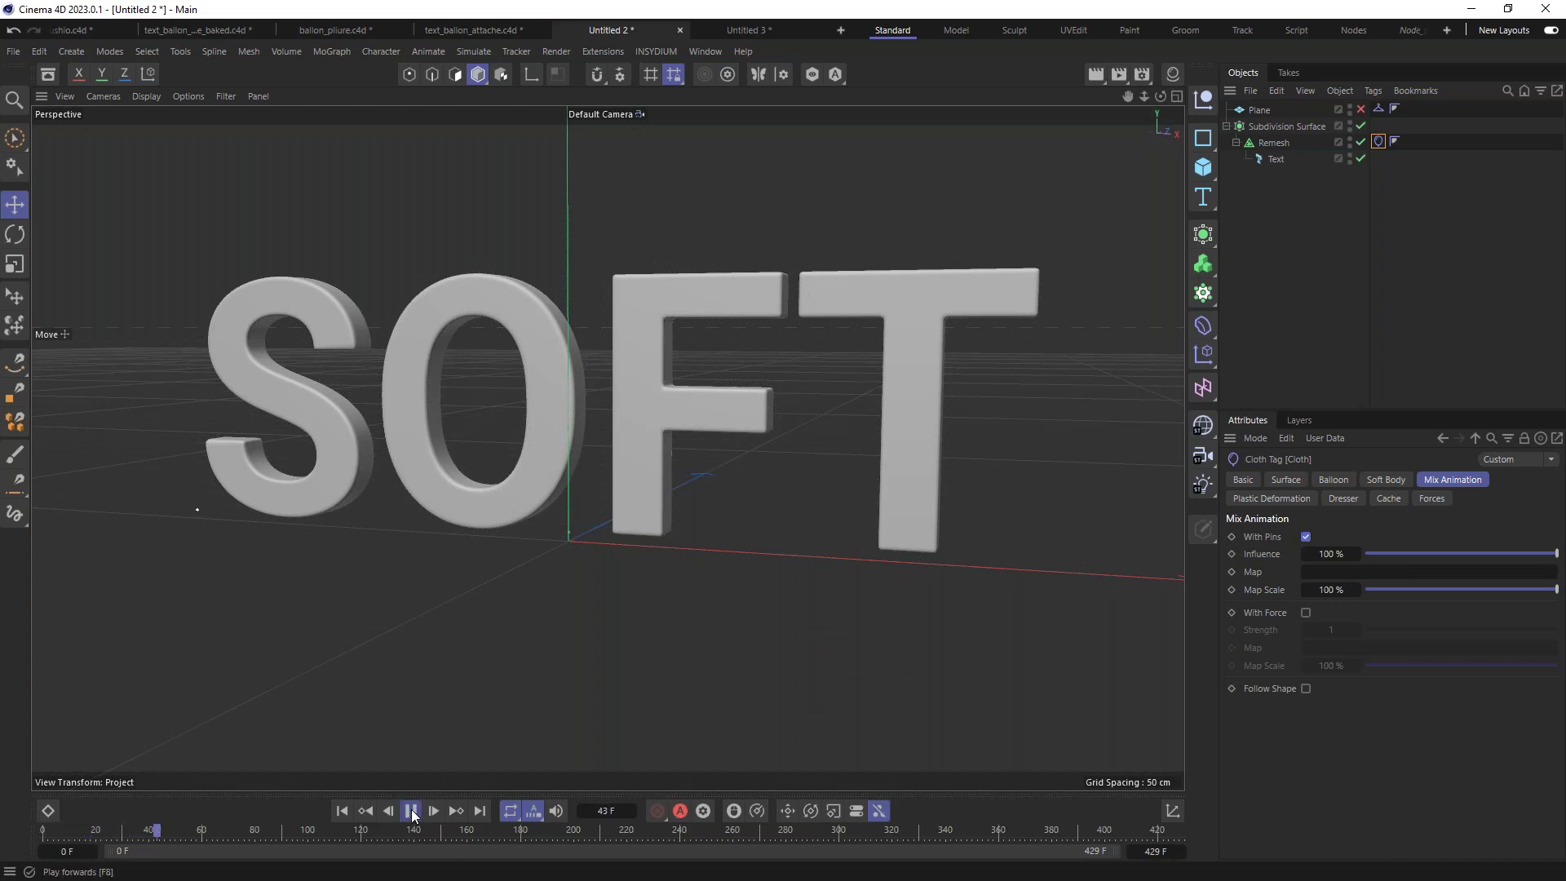
left_click(343, 810)
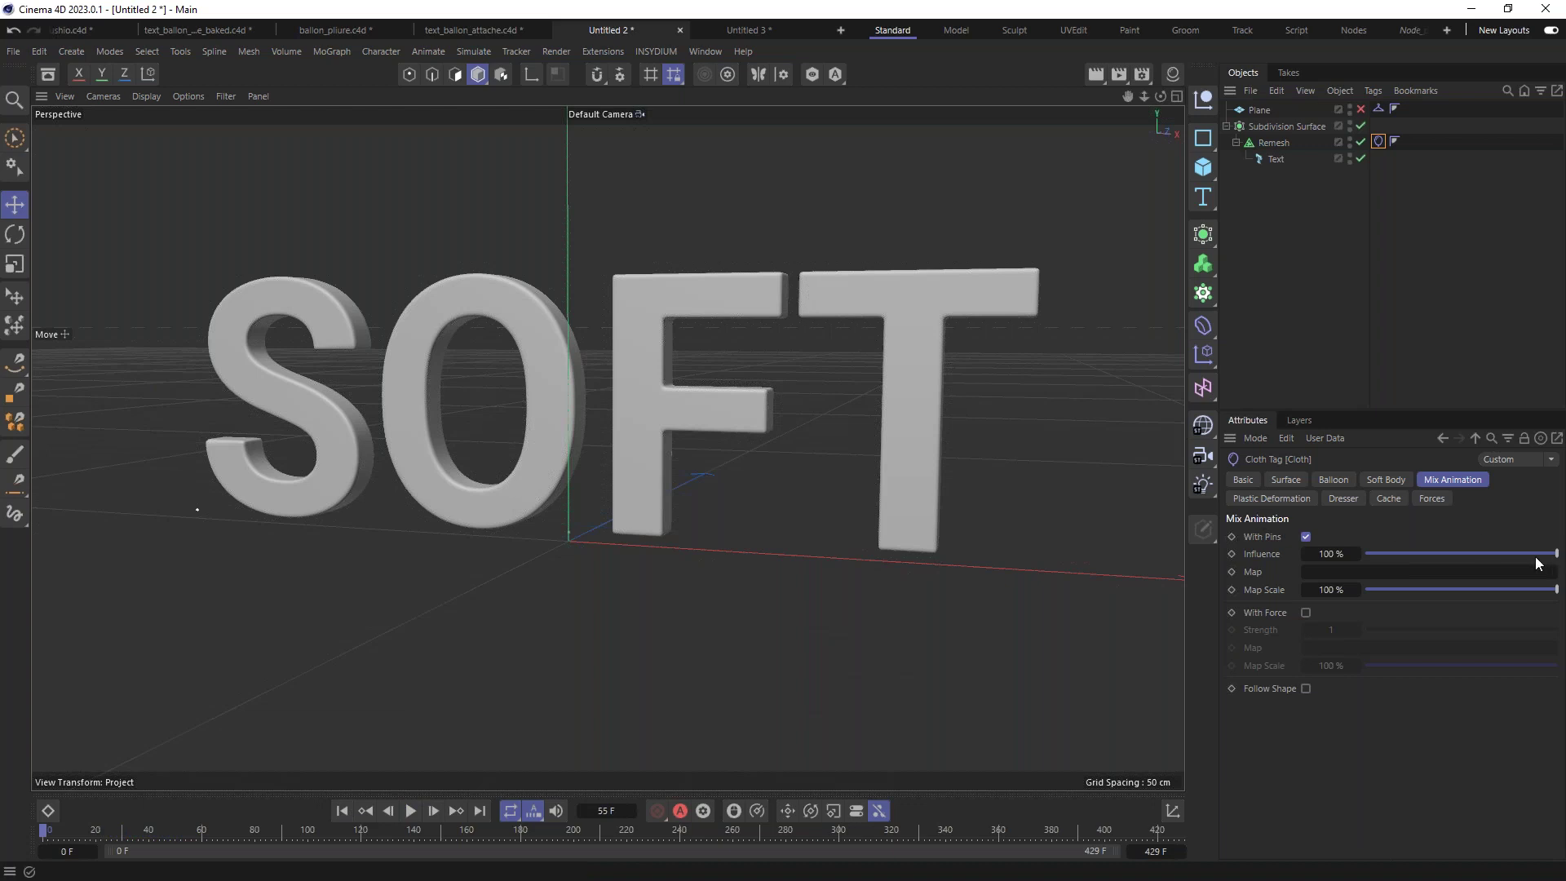
left_click(1389, 554)
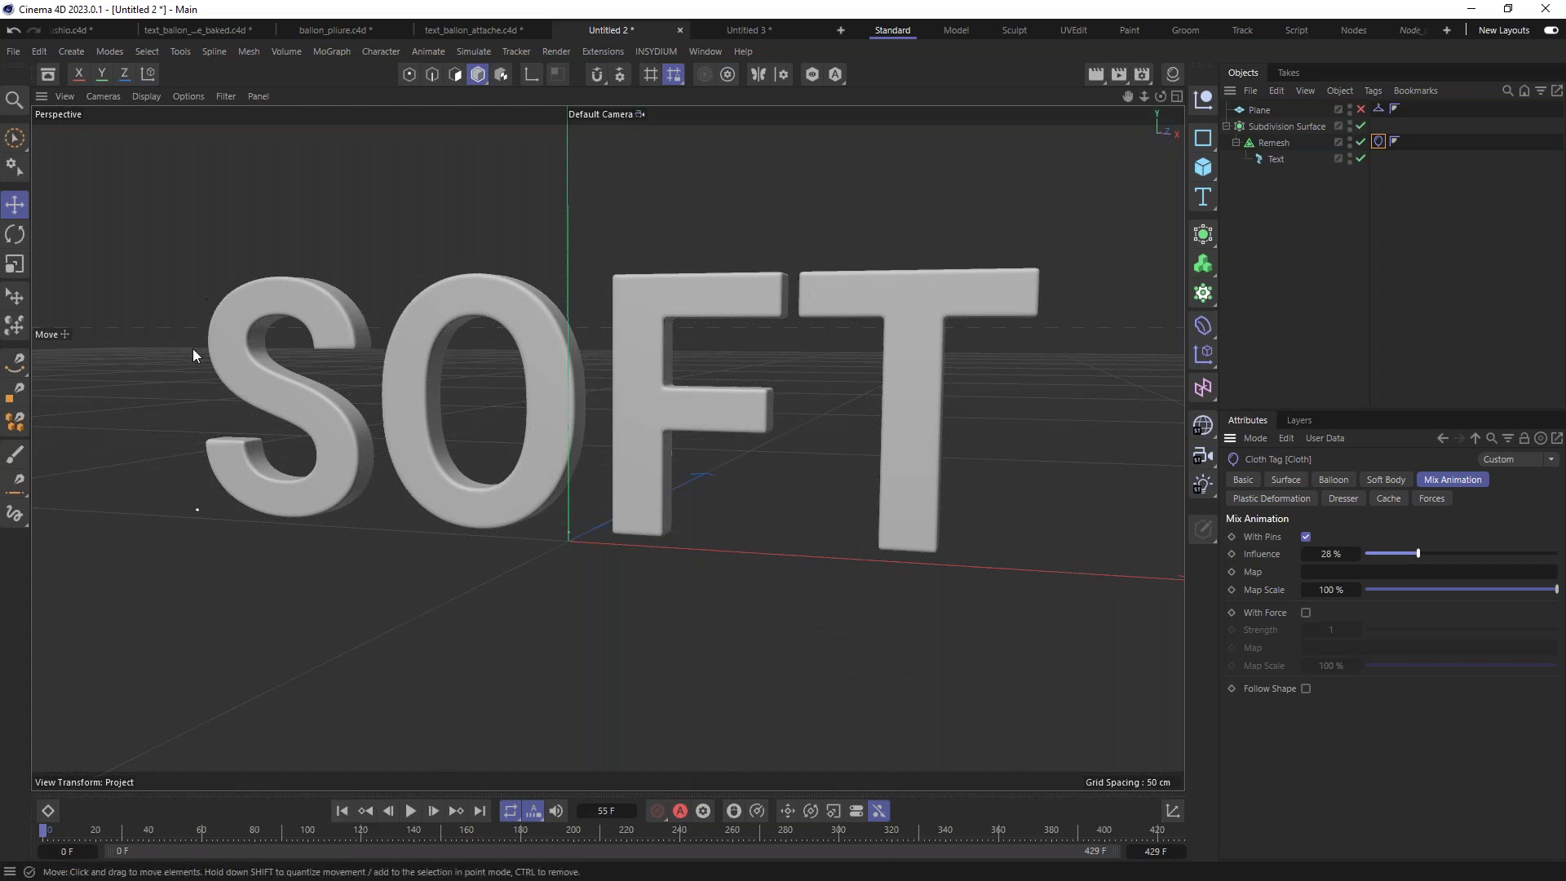
left_click(1334, 480)
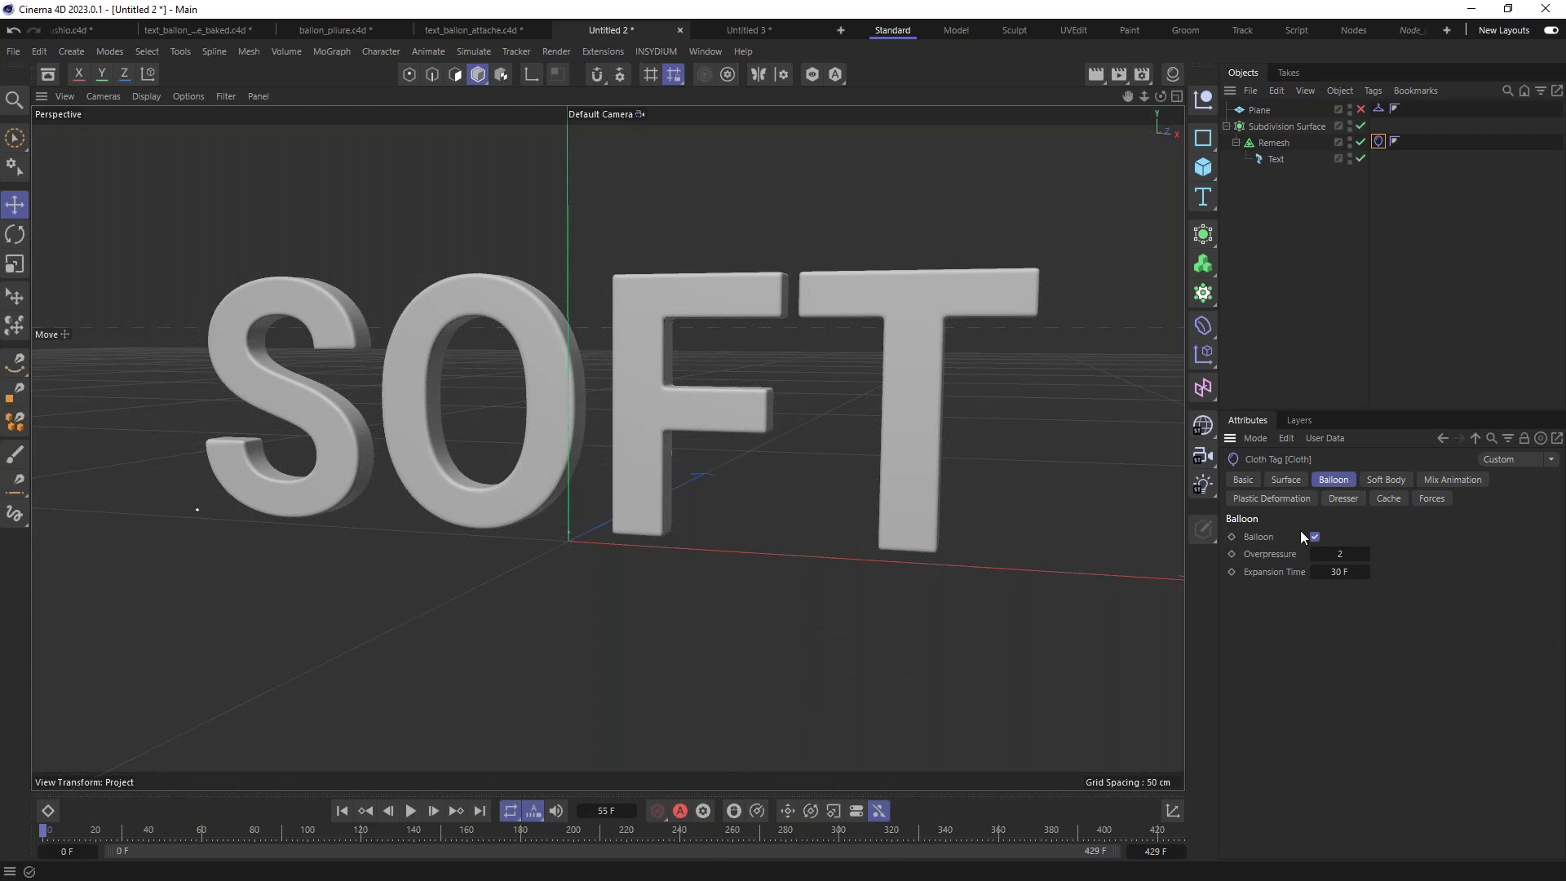
left_click(1454, 480)
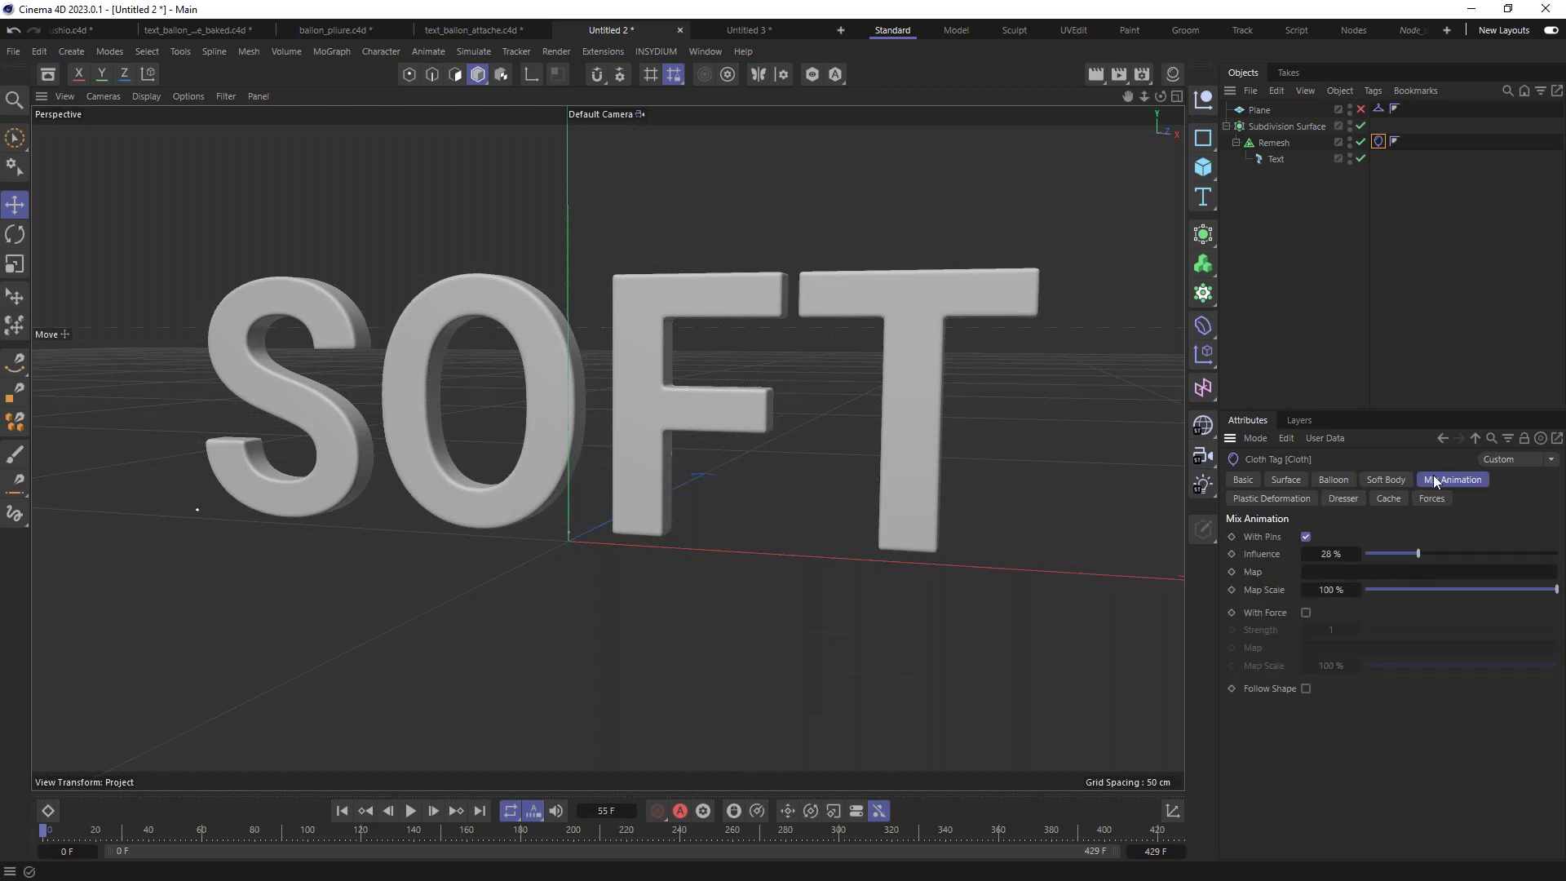
left_click(341, 810)
left_click(411, 810)
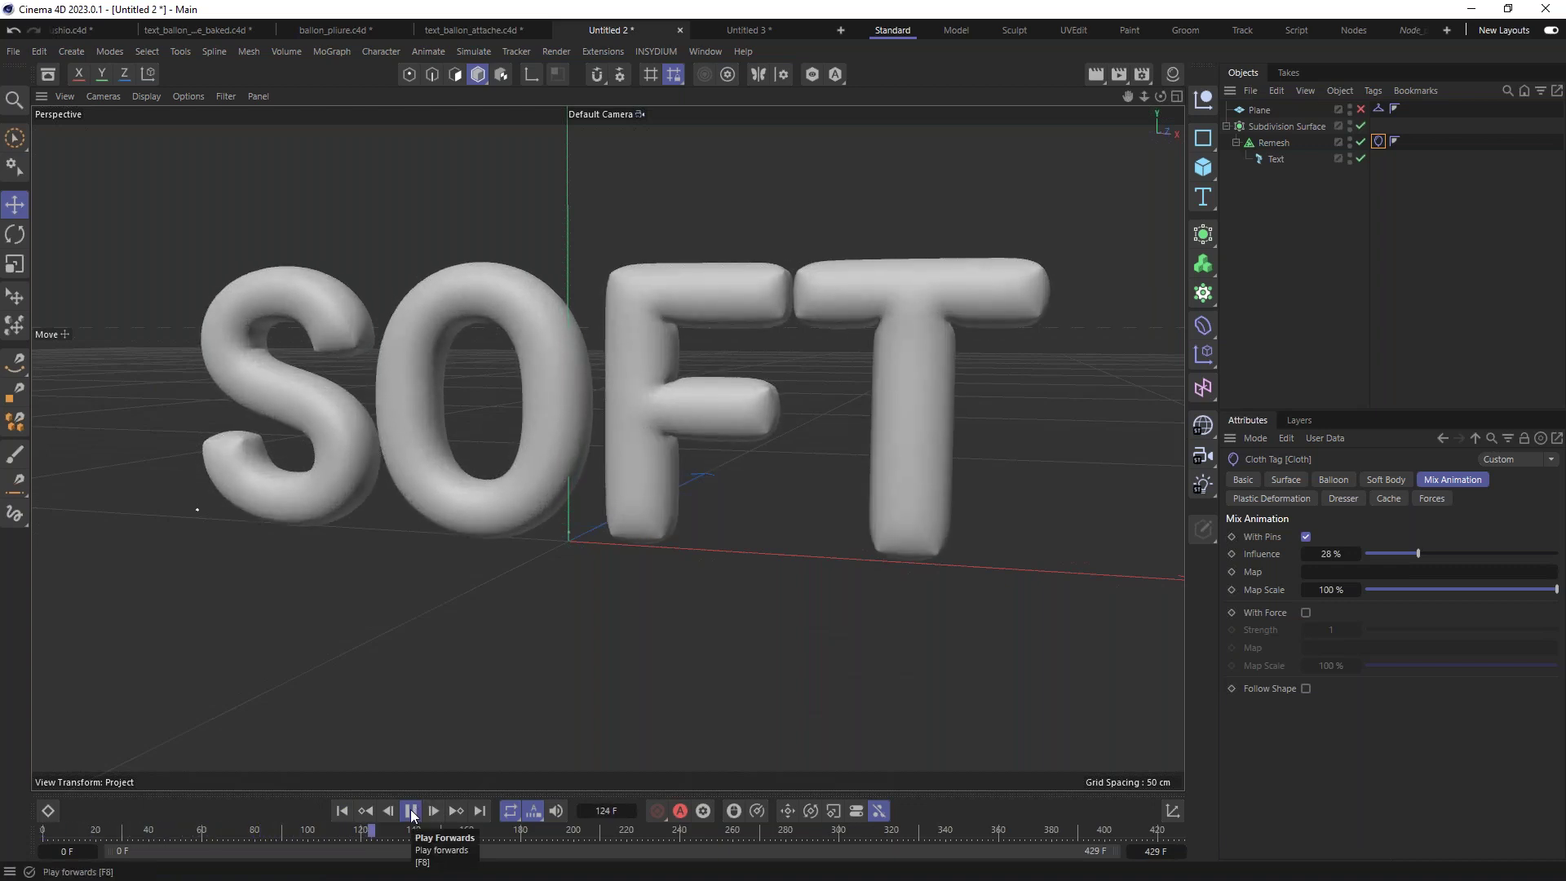
left_click(411, 811)
left_click_drag(668, 399, 393, 354, "alt")
scroll(393, 355, "up", 8)
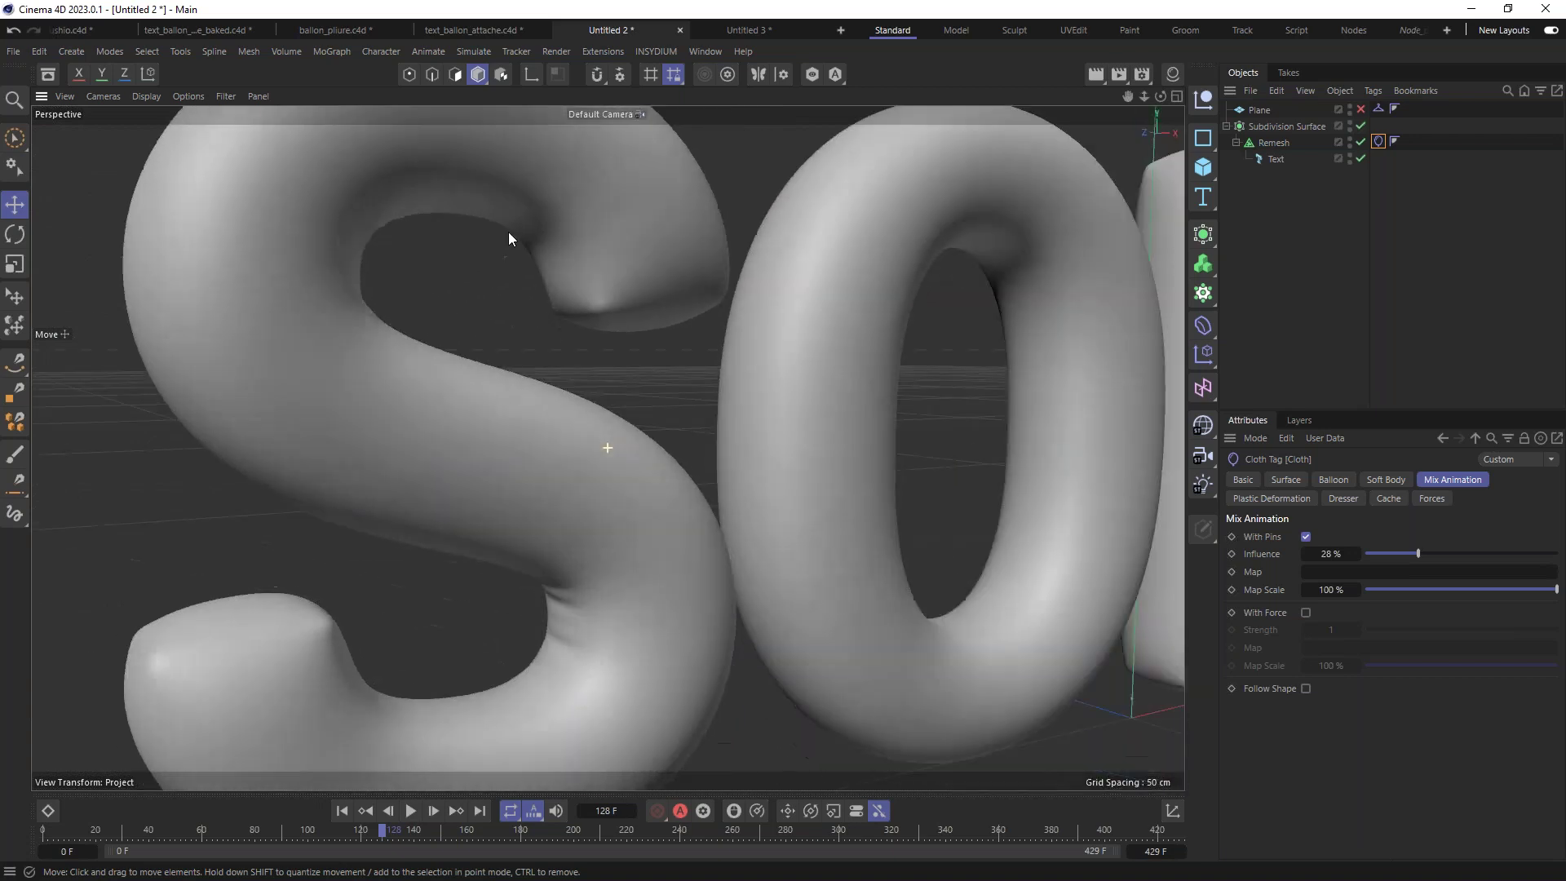
left_click_drag(509, 239, 387, 571, "alt")
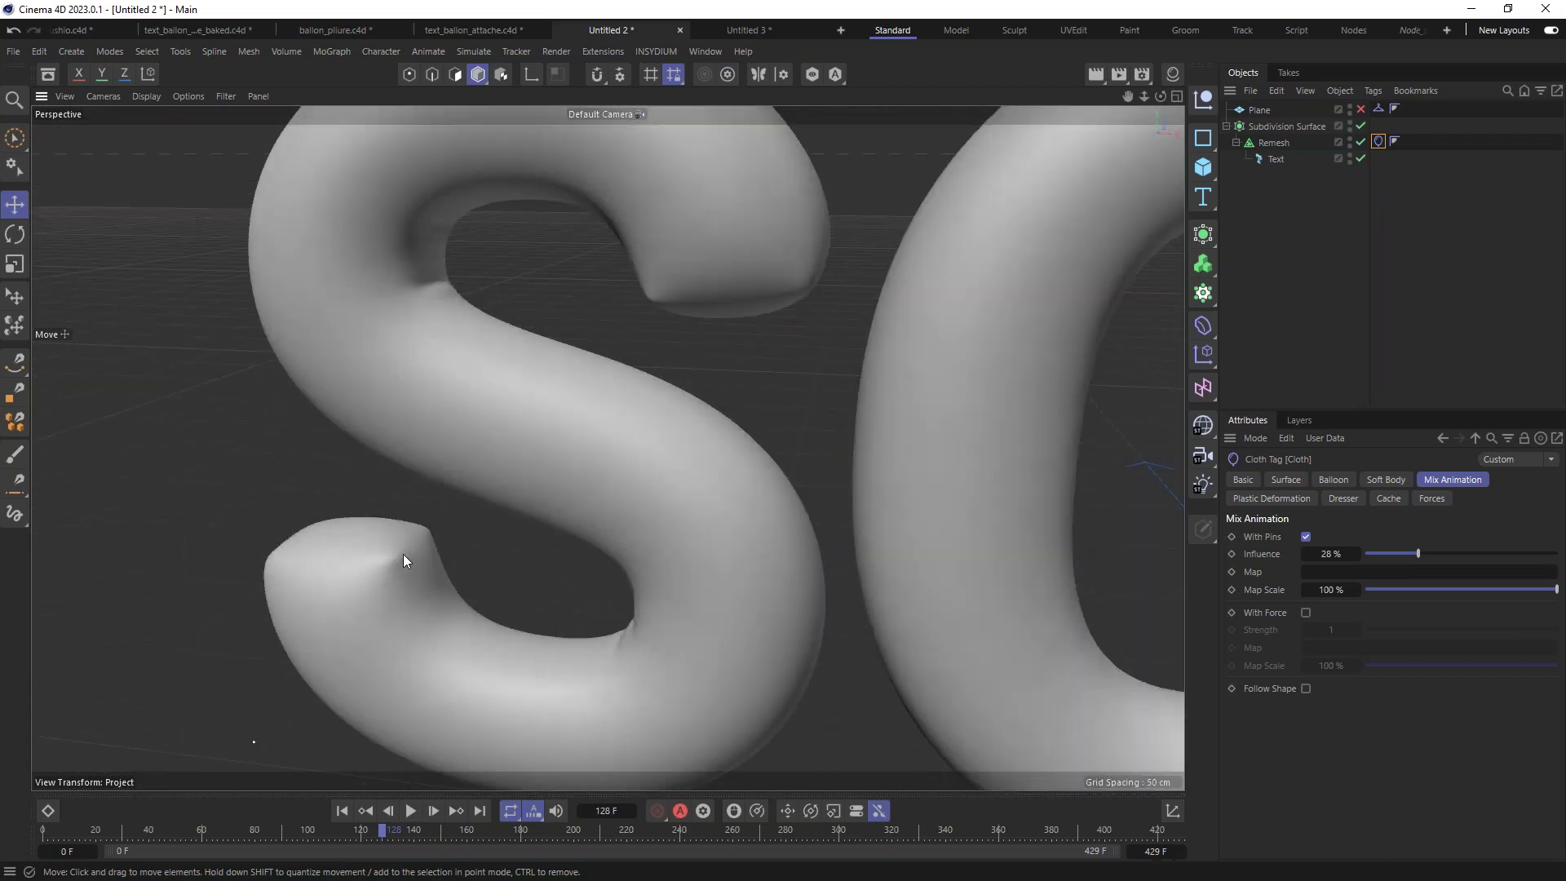
scroll(668, 501, "down", 8)
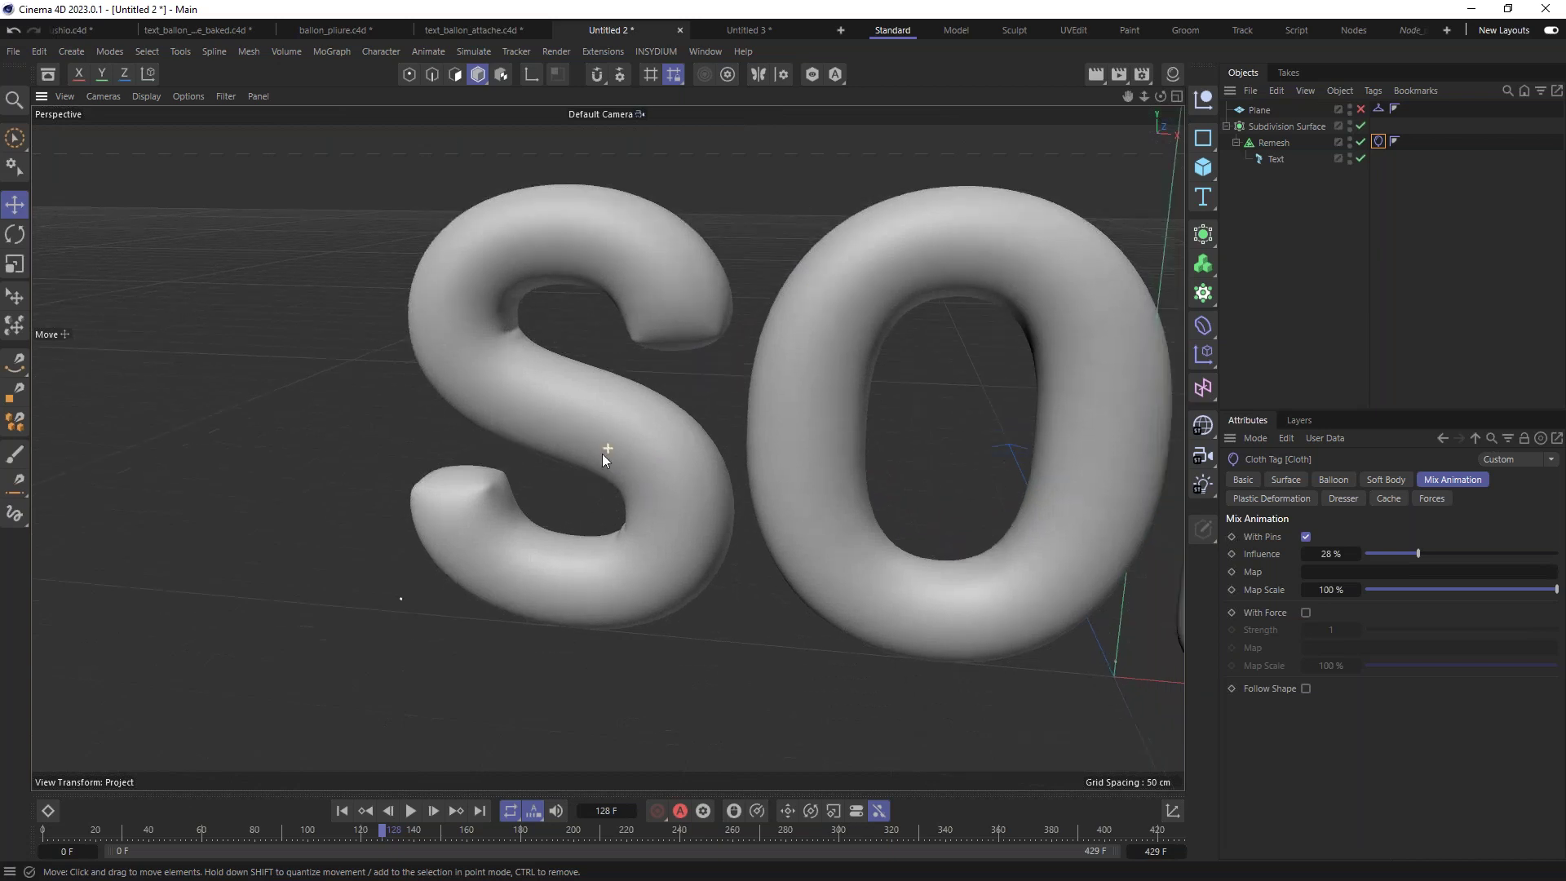
left_click_drag(643, 434, 623, 317, "alt")
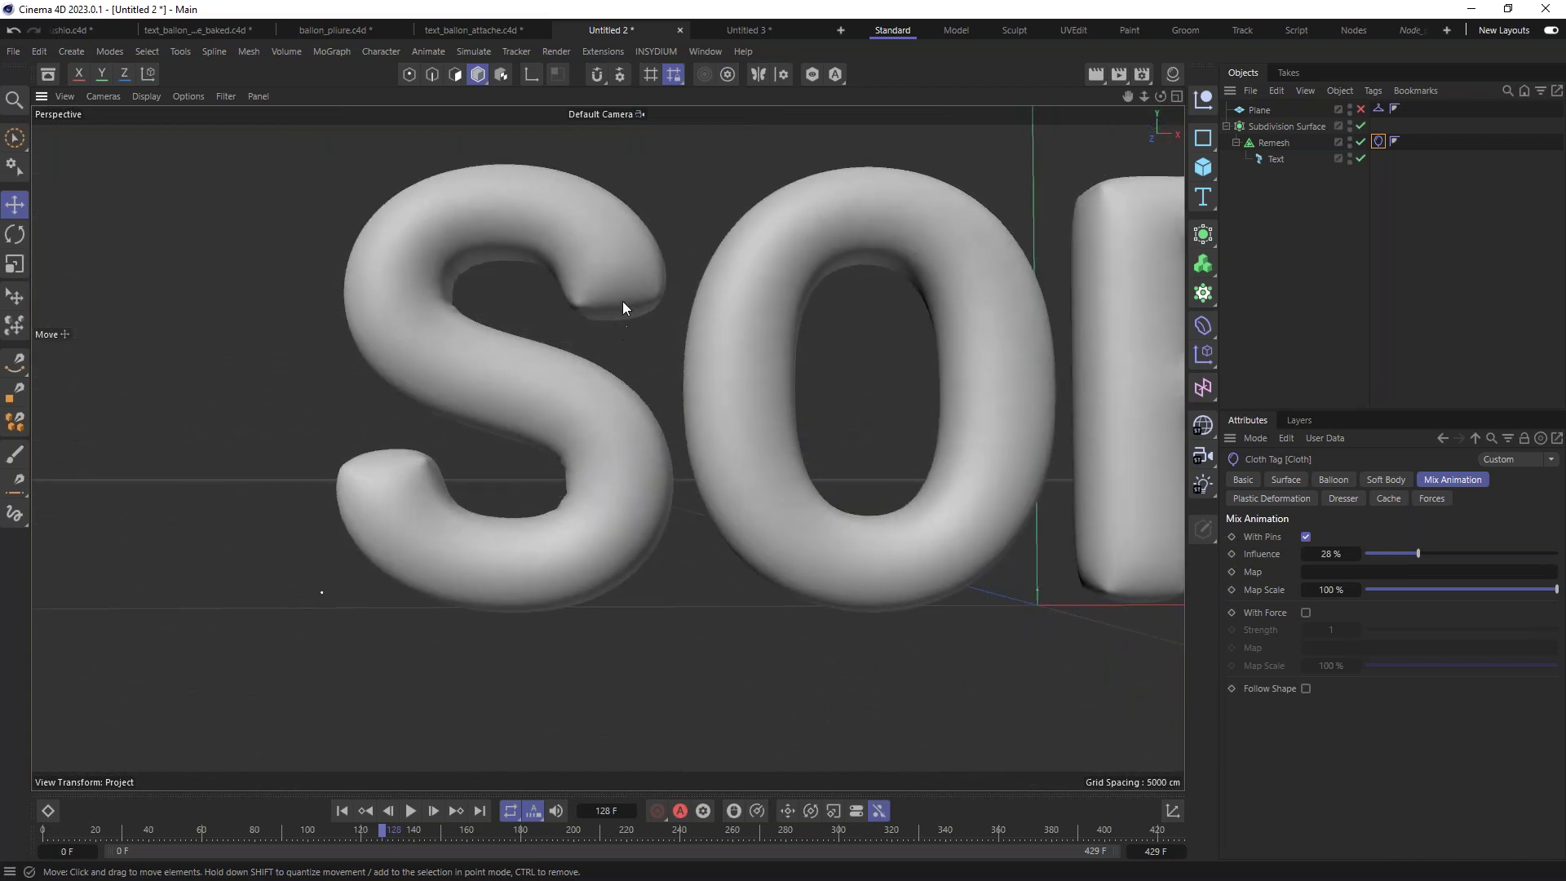
middle_click_drag(776, 397, 779, 304, "alt")
left_click_drag(779, 304, 874, 245, "alt")
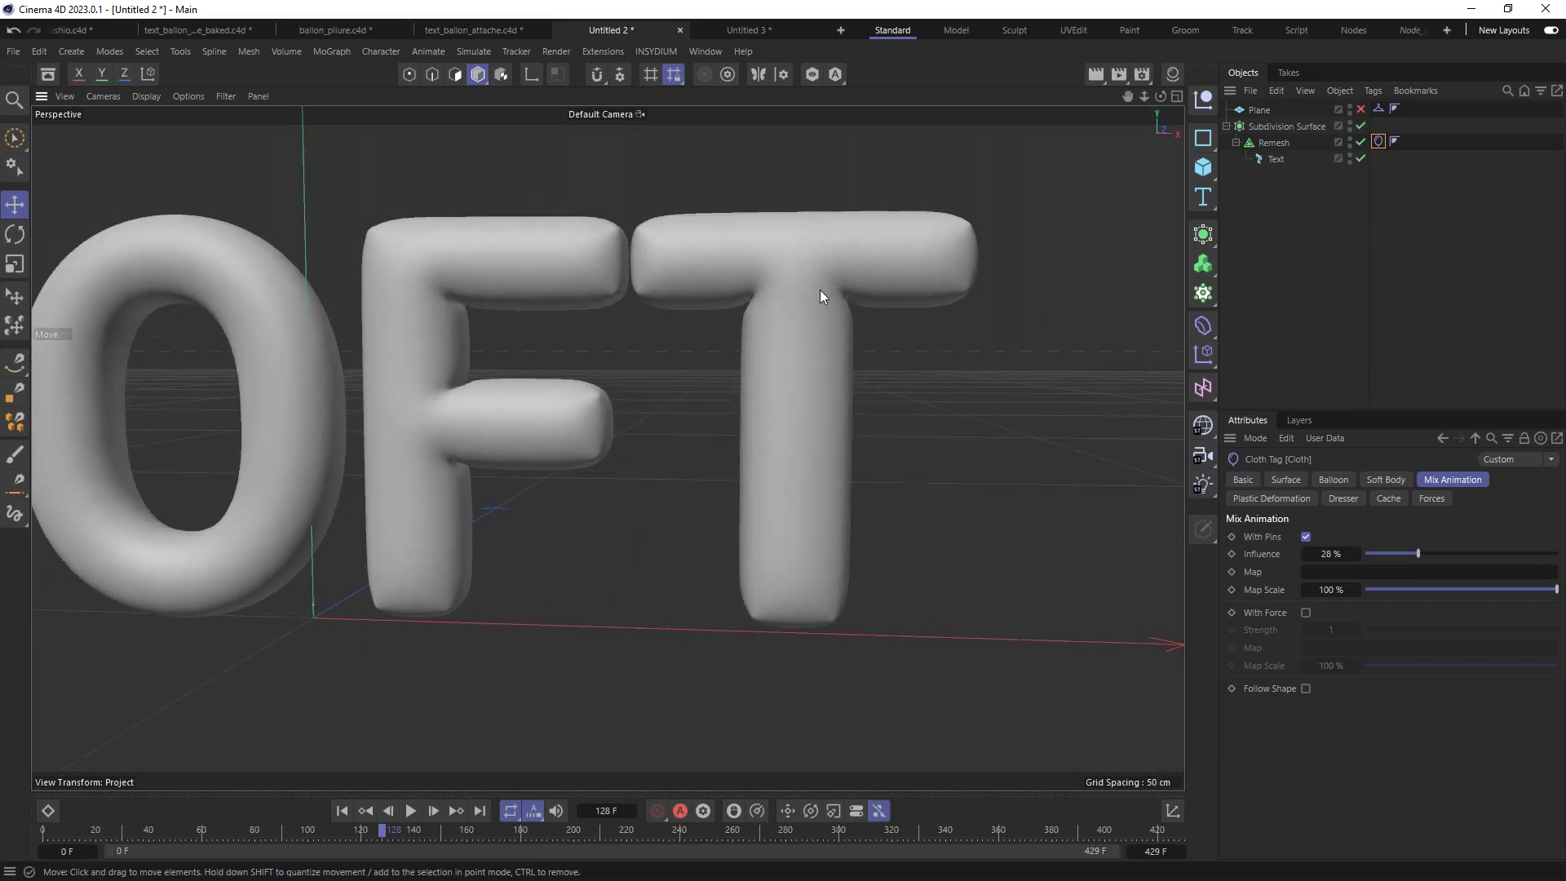
left_click_drag(565, 385, 648, 393, "alt")
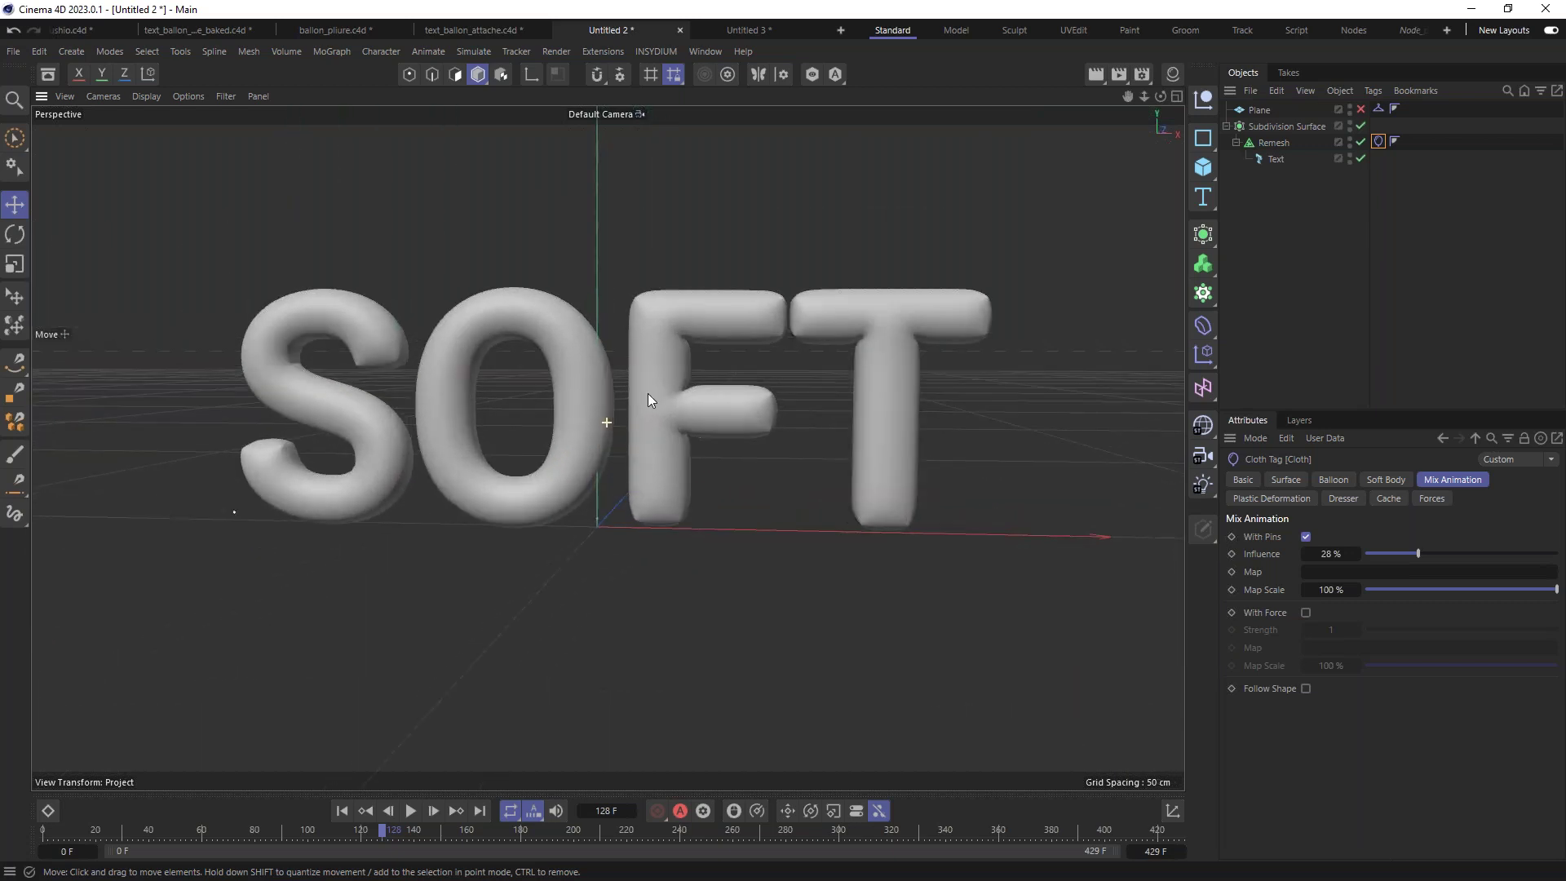
left_click(342, 810)
left_click(411, 810)
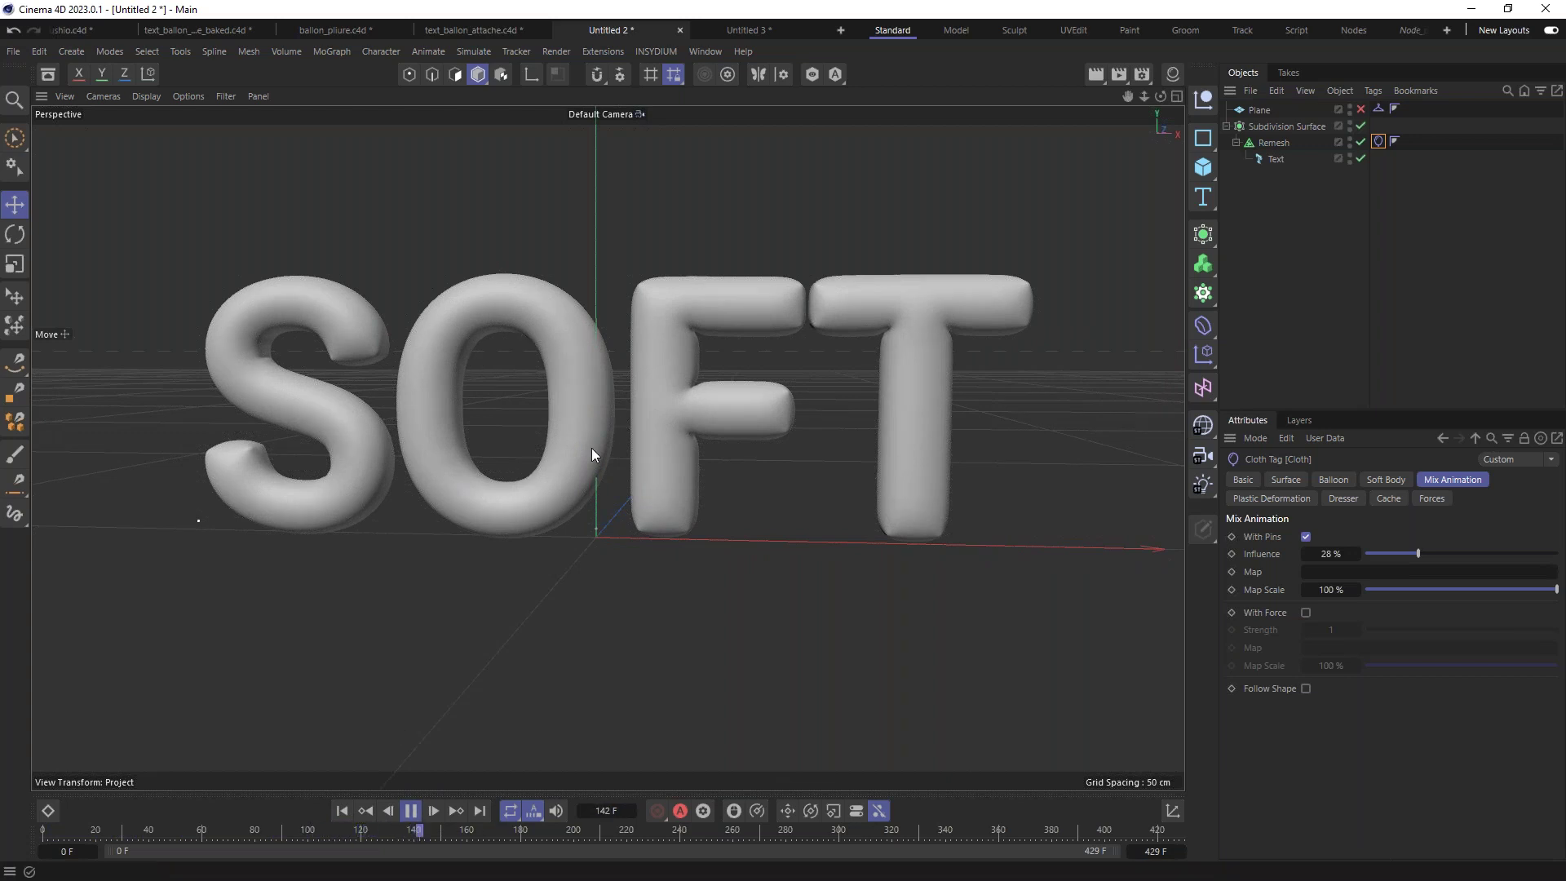
left_click(411, 810)
Step: Lower the pin Influence to about 7 % and replay the inflation
left_click_drag(1417, 553, 1378, 555)
left_click(342, 811)
left_click(411, 811)
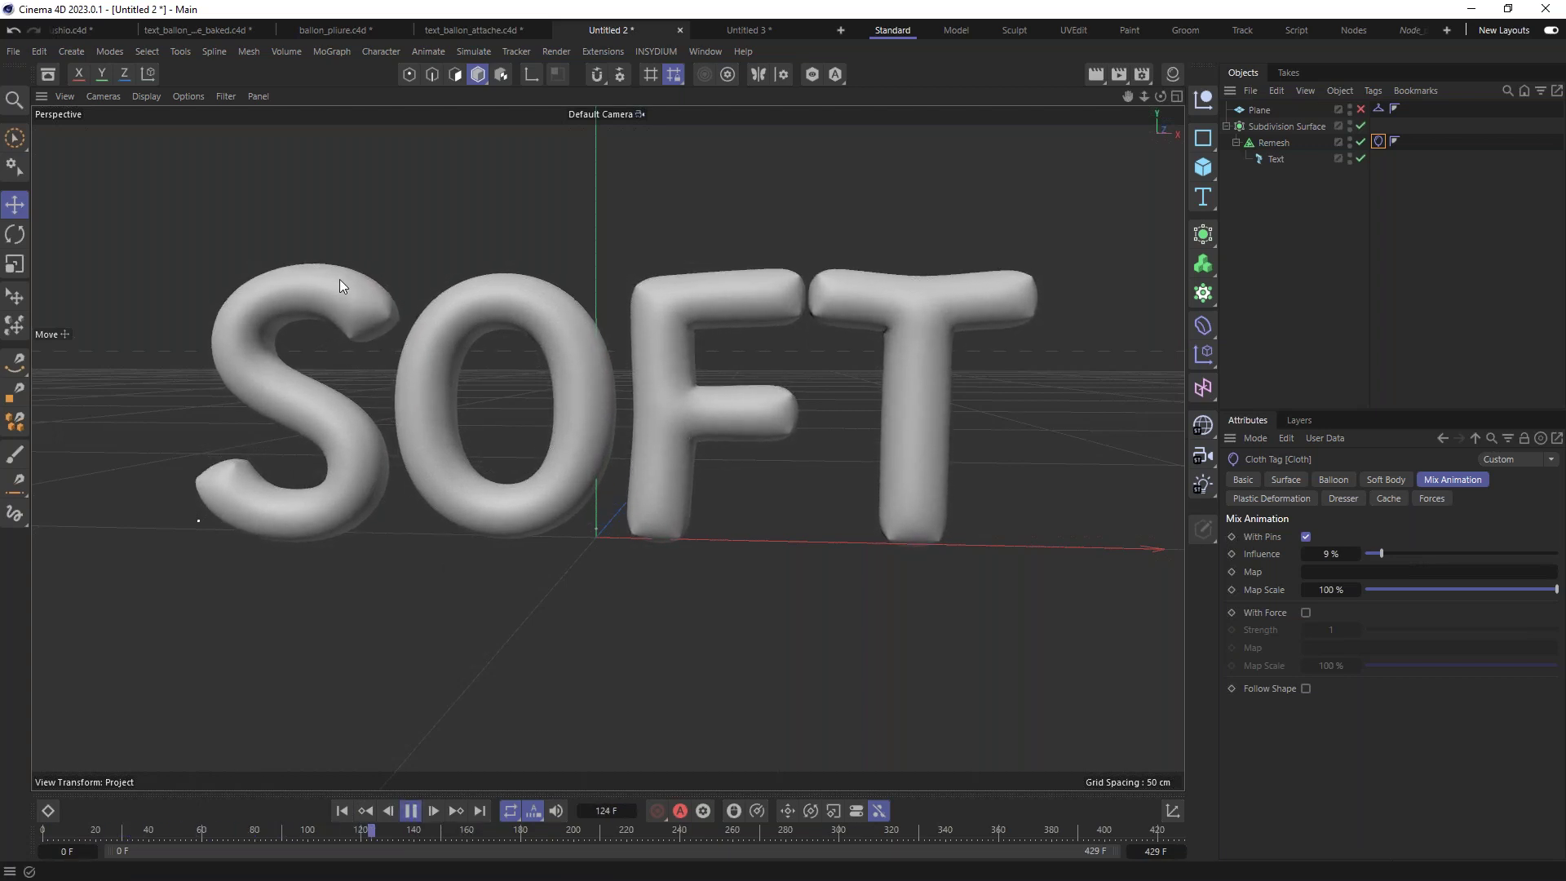
left_click(411, 809)
left_click(342, 810)
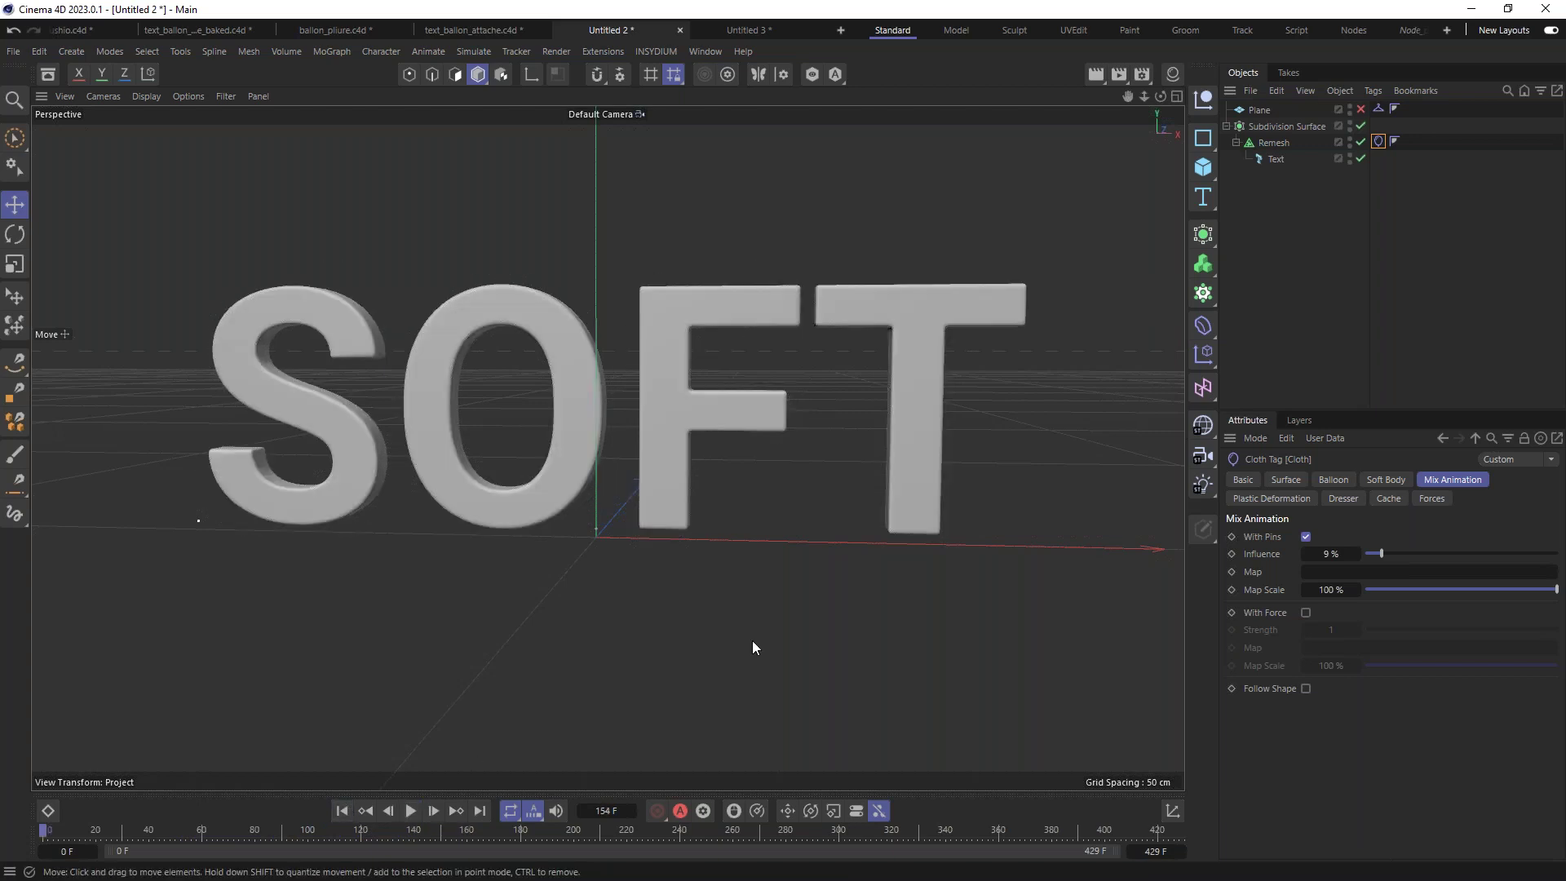
Step: Raise pin Influence to 71 %, replay, then settle it back at about 14 %
left_click_drag(1377, 552, 1501, 554)
left_click(340, 809)
left_click(410, 810)
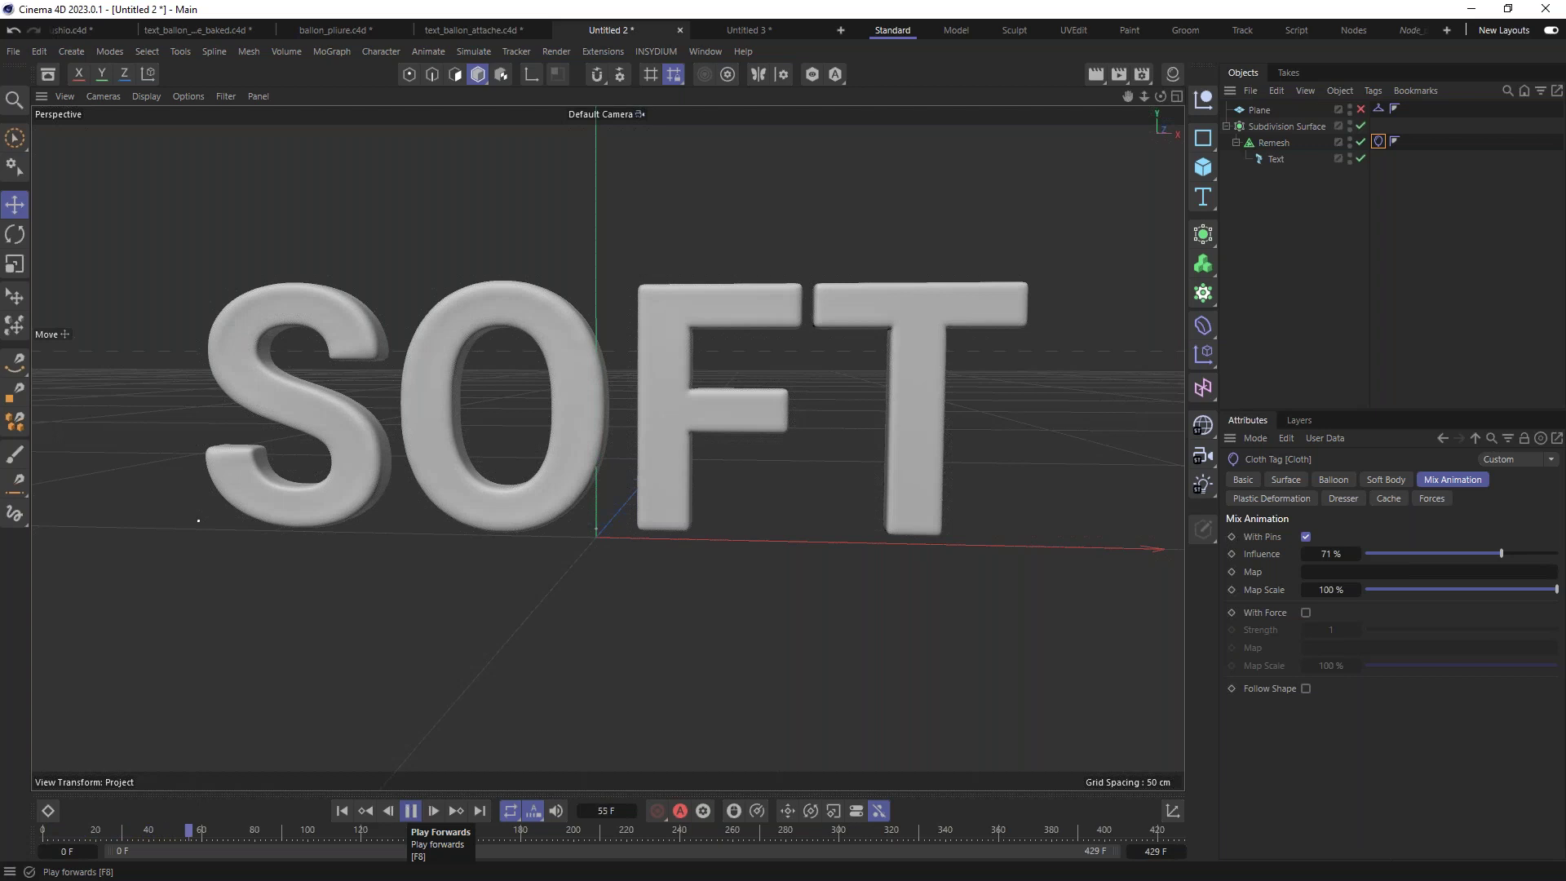
left_click(410, 810)
left_click(342, 810)
left_click_drag(1380, 558, 1389, 563)
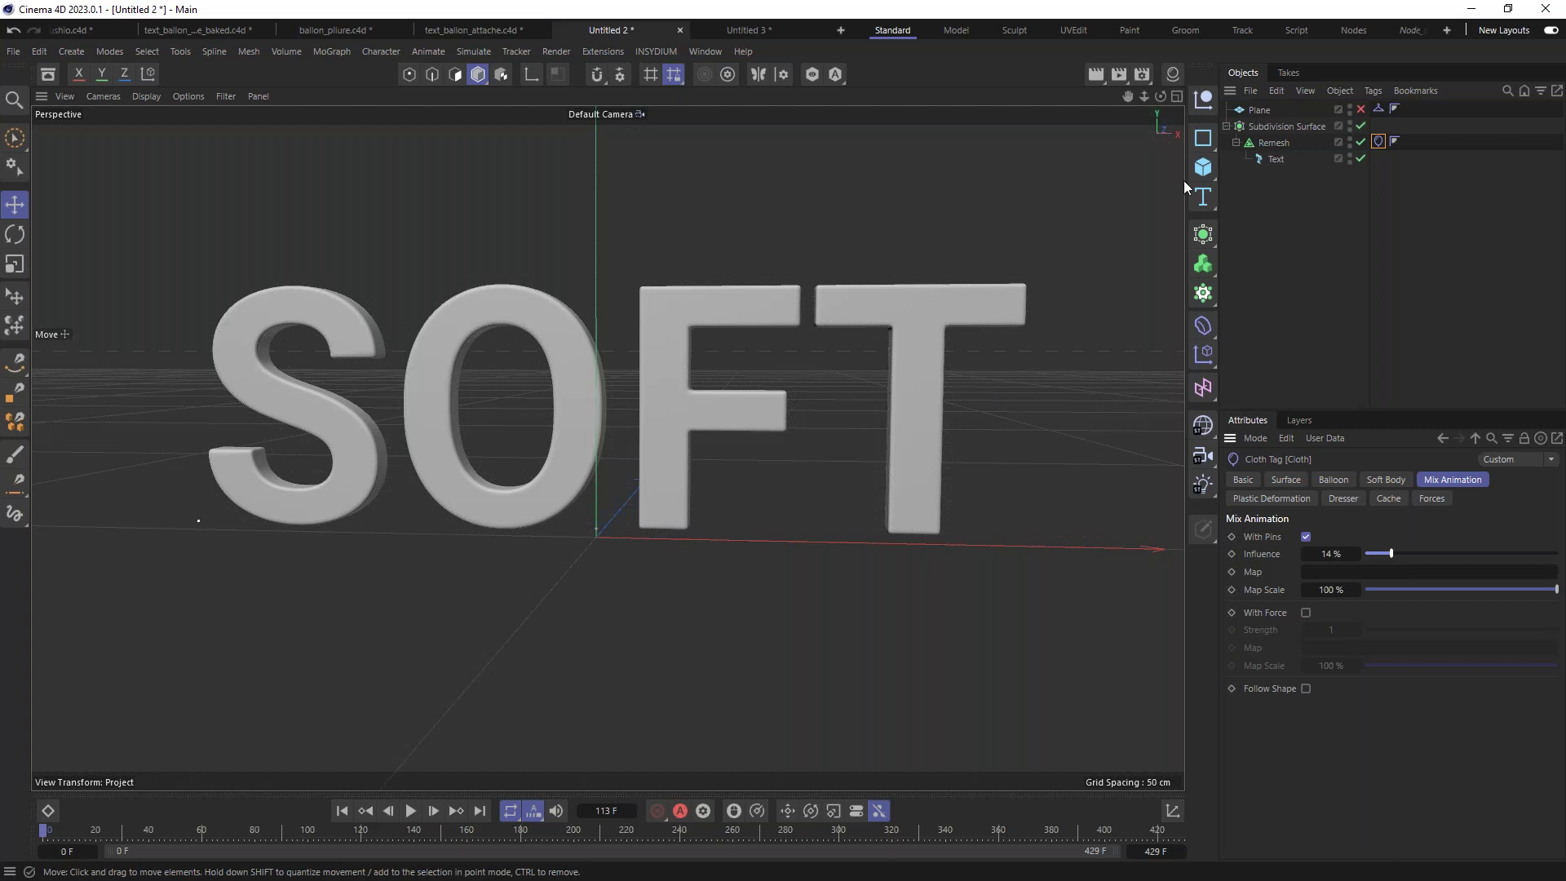
Step: Add a Vertex Map tag to the Remesh object and view its field settings
left_click(1269, 148)
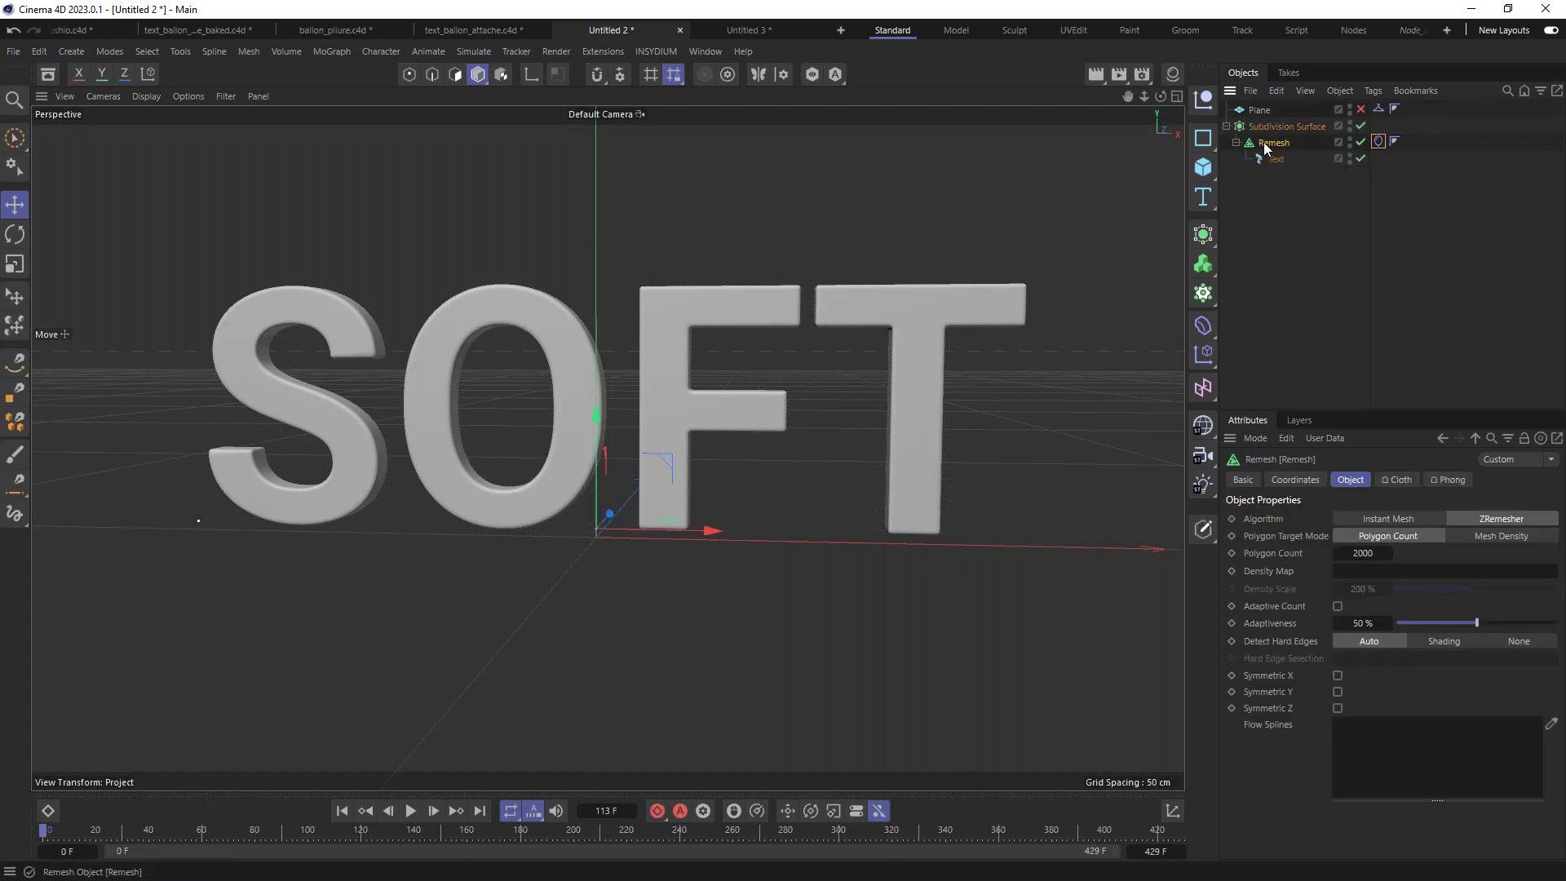
right_click(1265, 145)
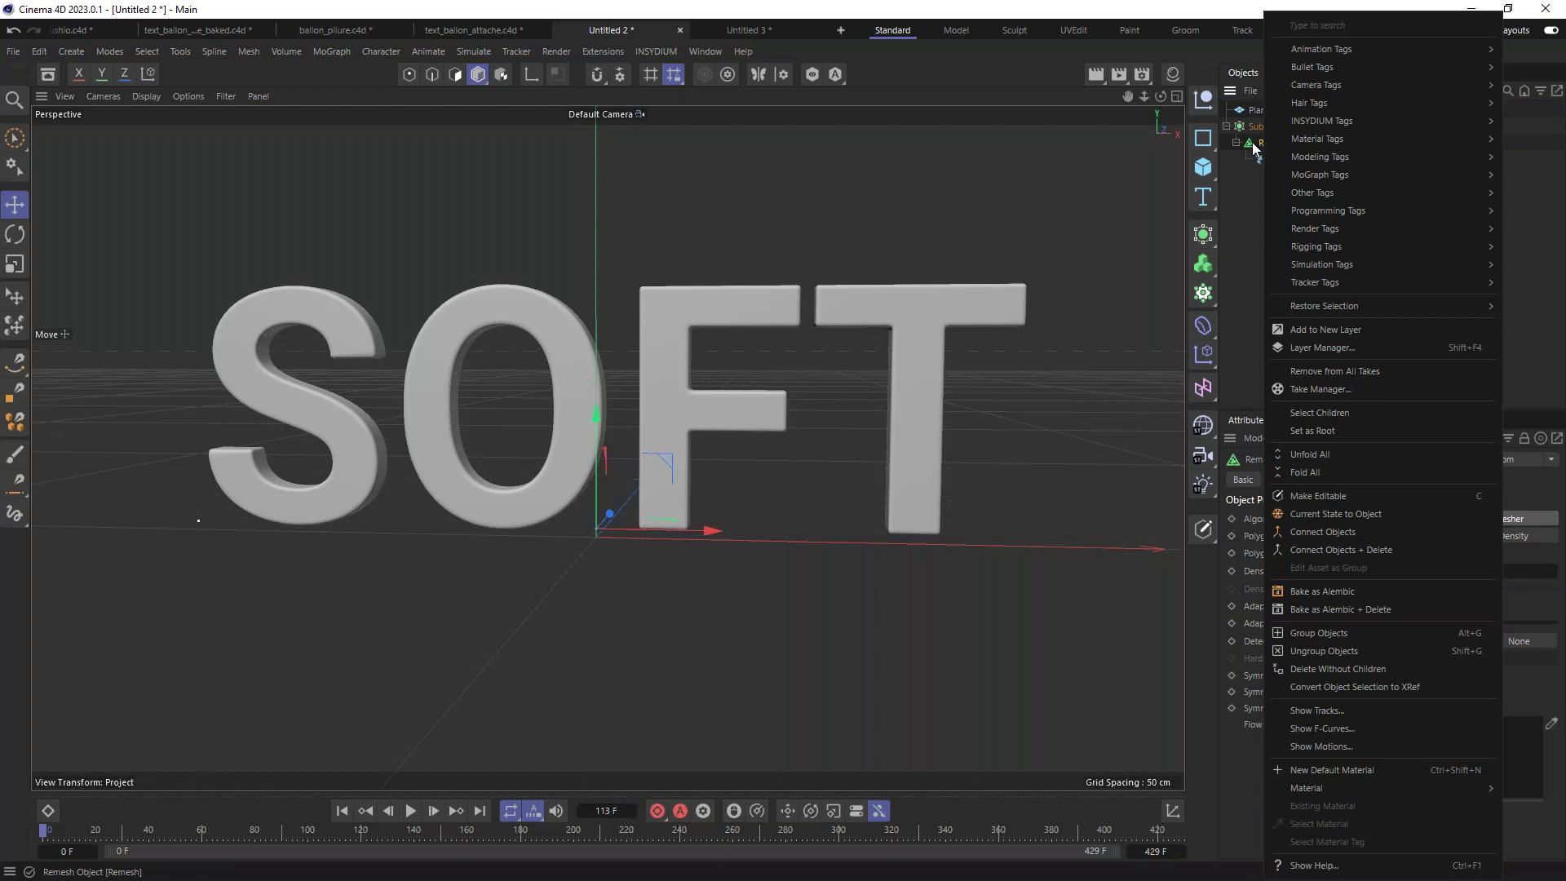
left_click(1251, 144)
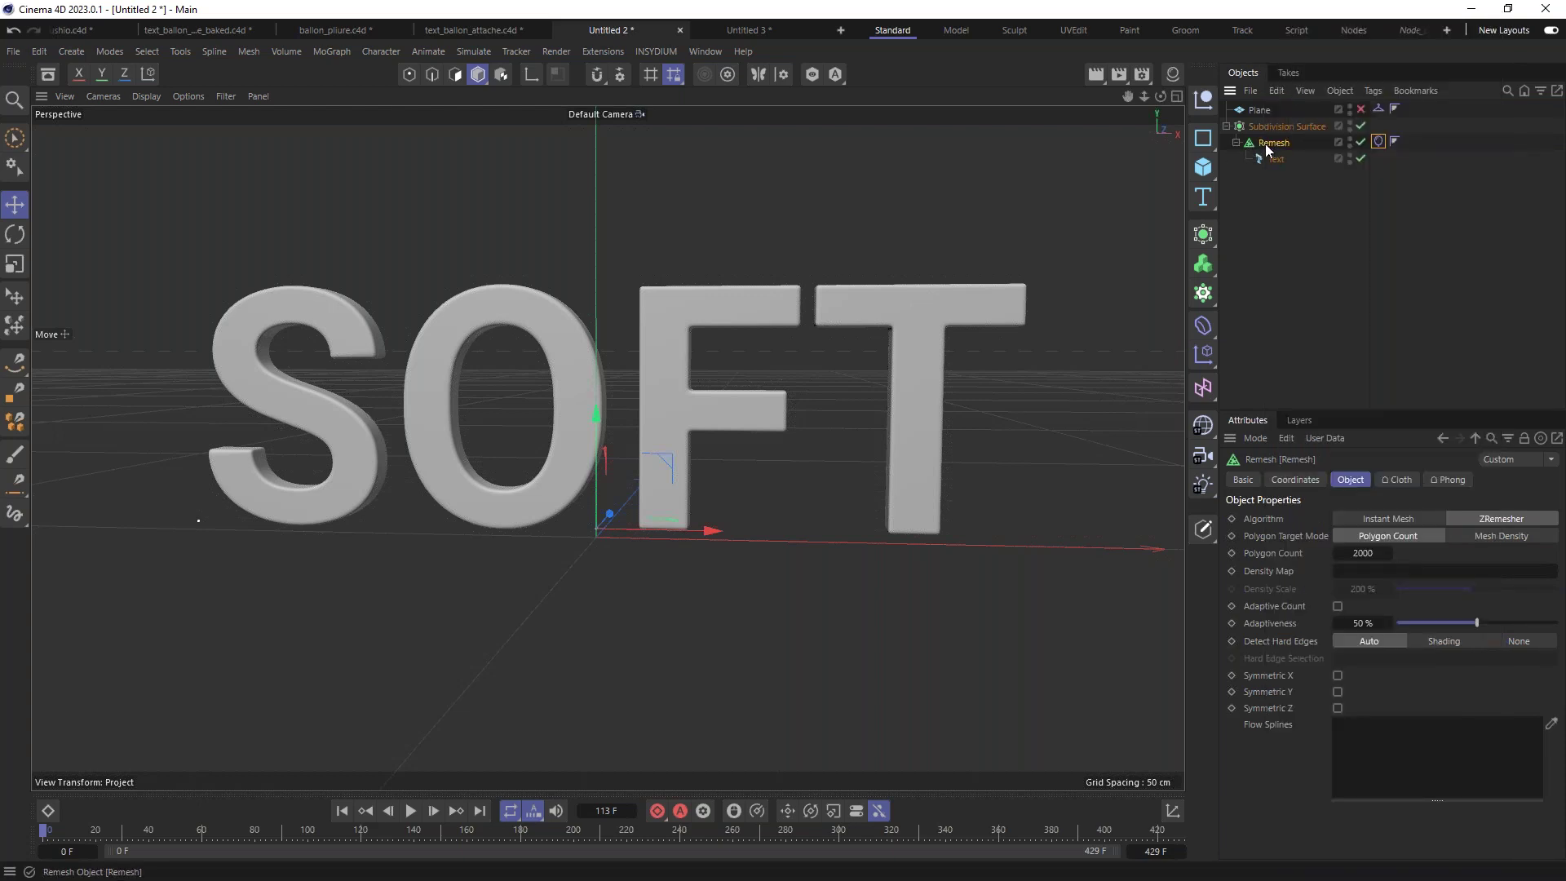
right_click(1266, 145)
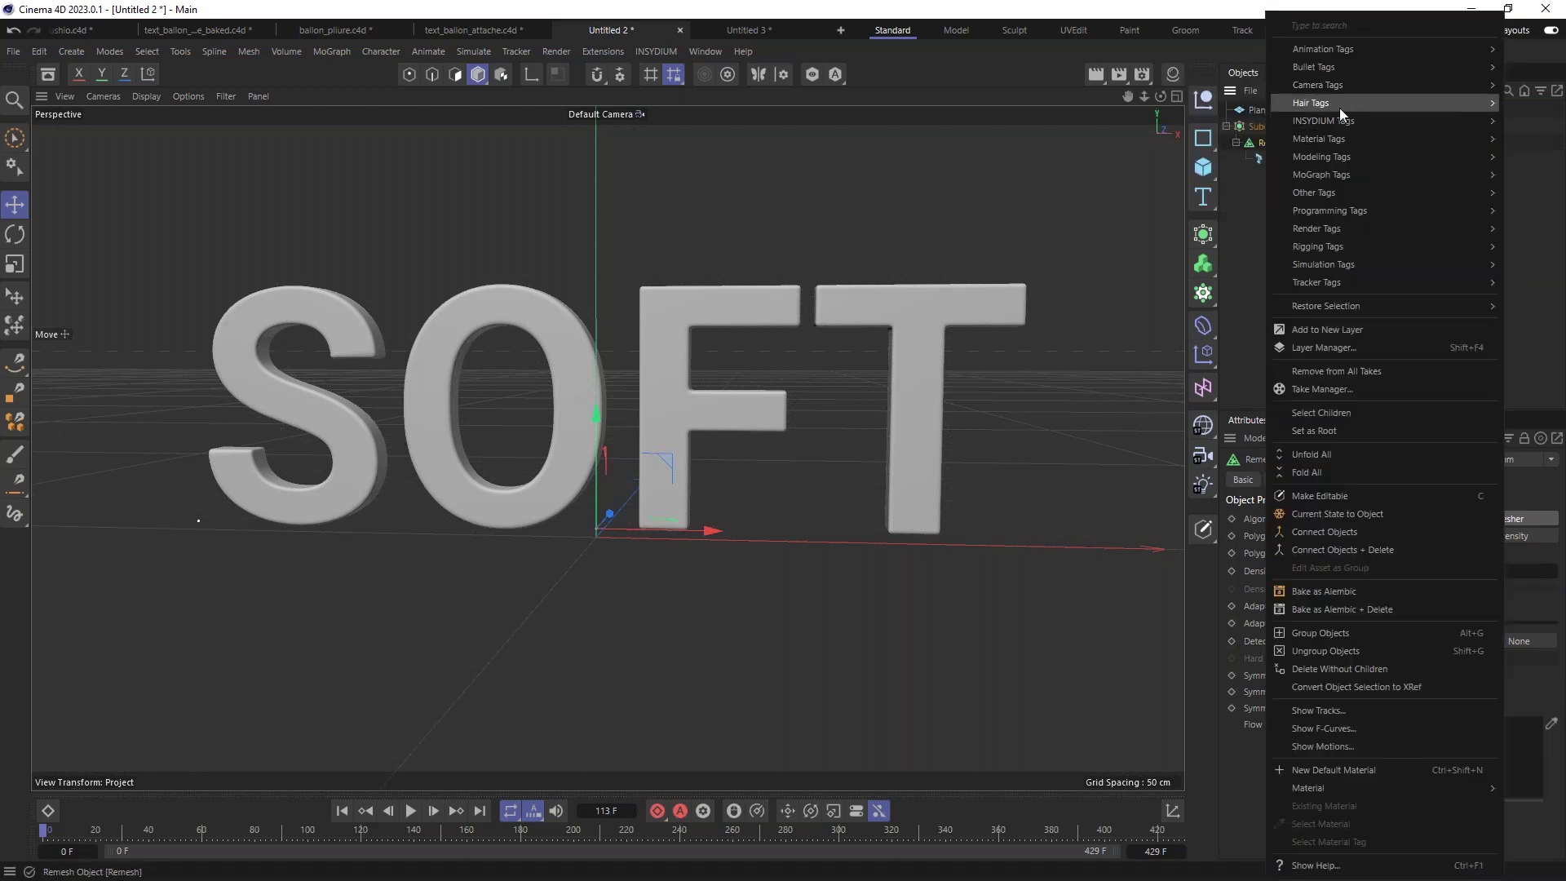
mouse_move(1344, 194)
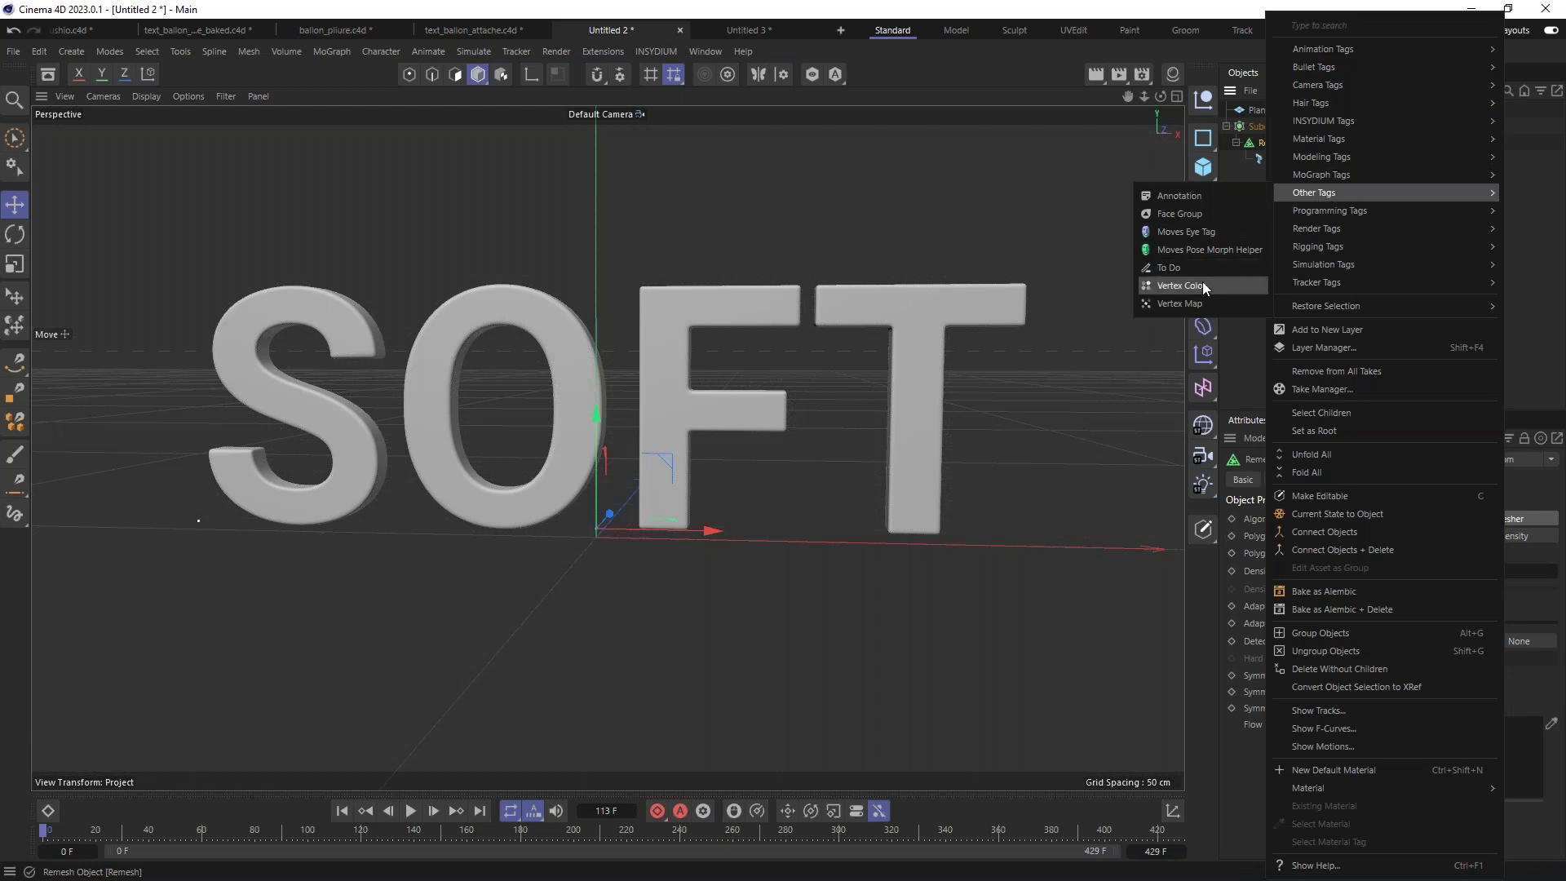
left_click(1172, 304)
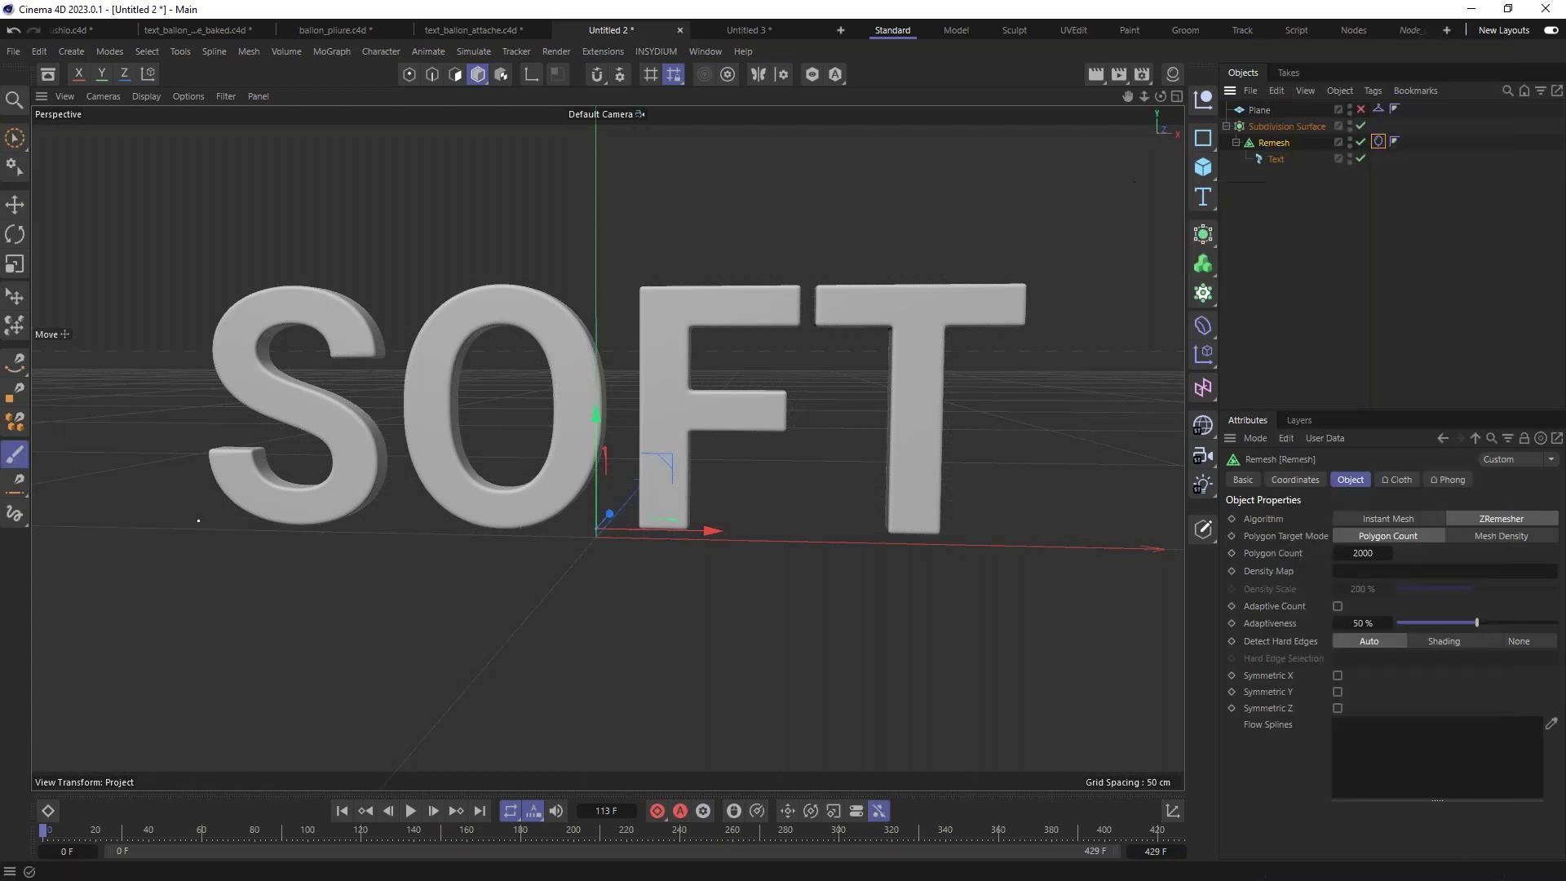
left_click(1379, 143)
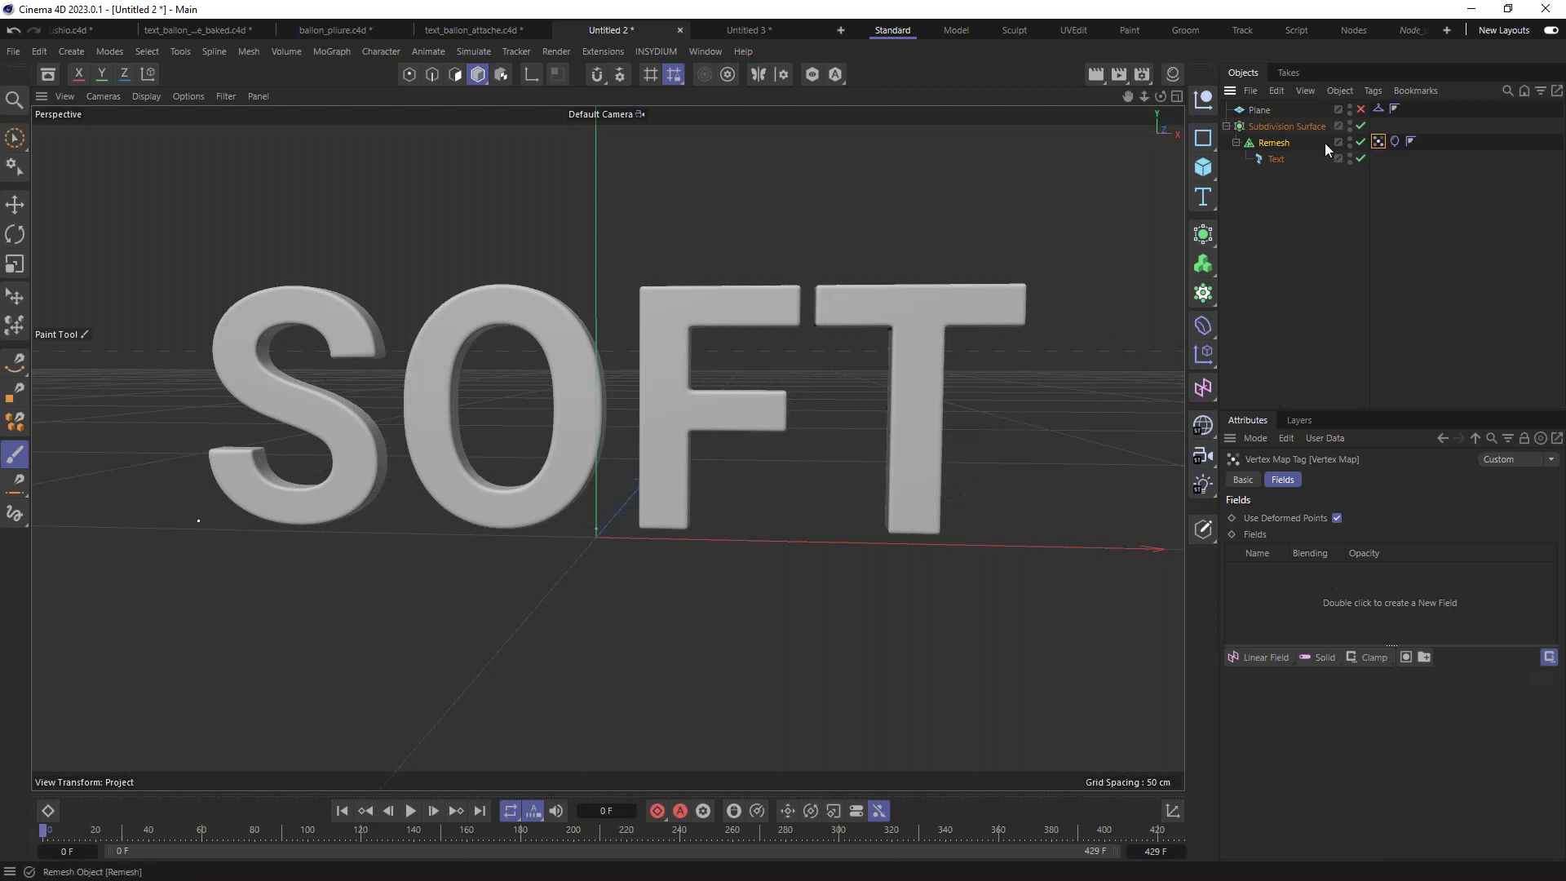
Step: Delete the vertex map tag, reselect Remesh and bring up the generator objects list
key("Delete")
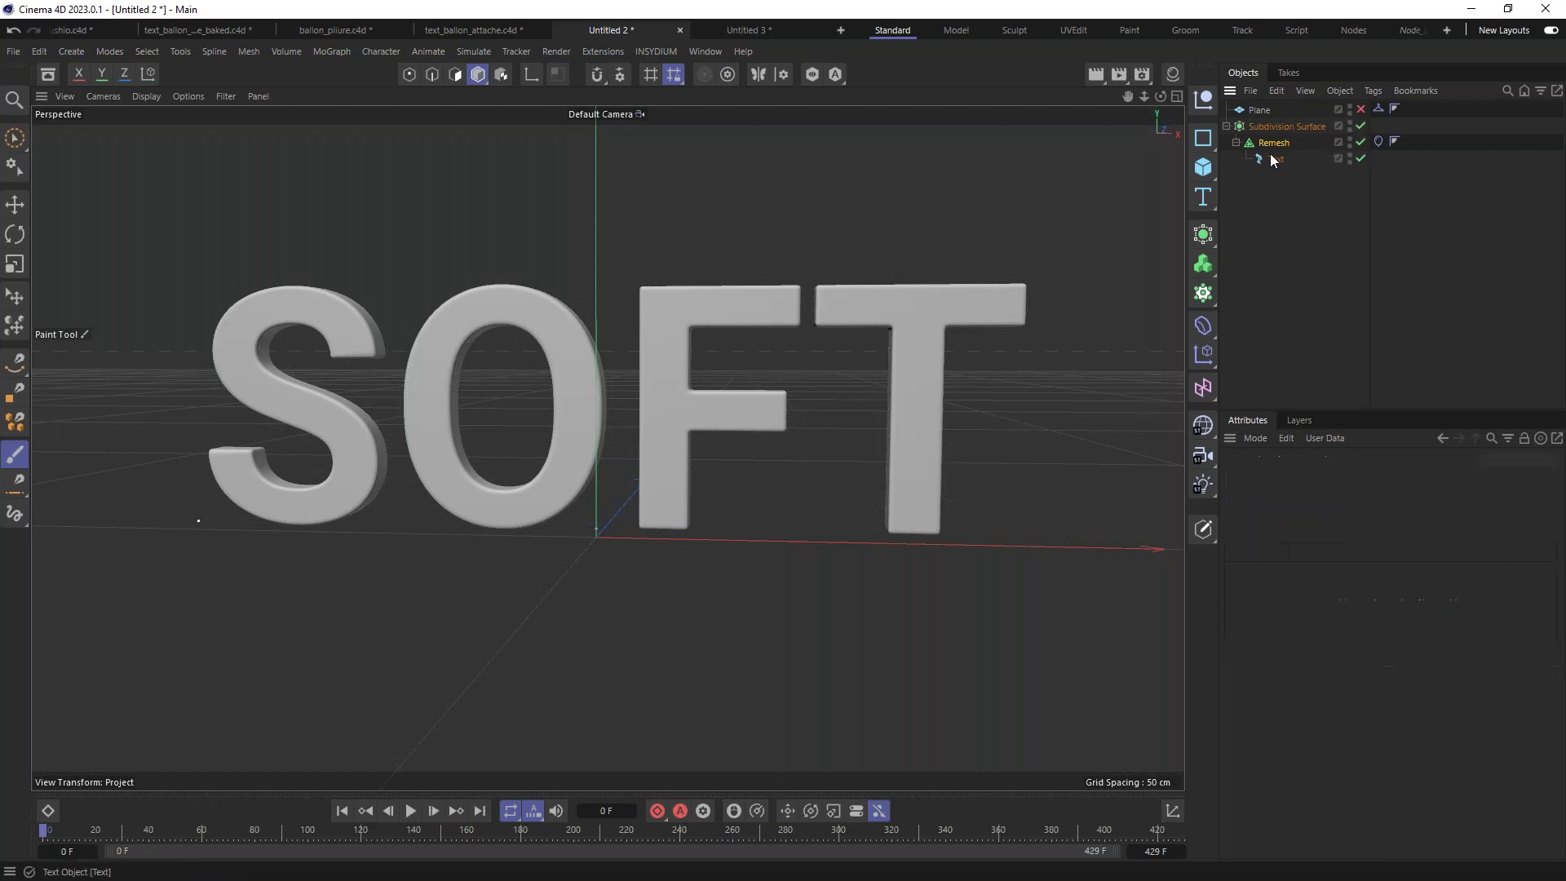
left_click(1274, 143)
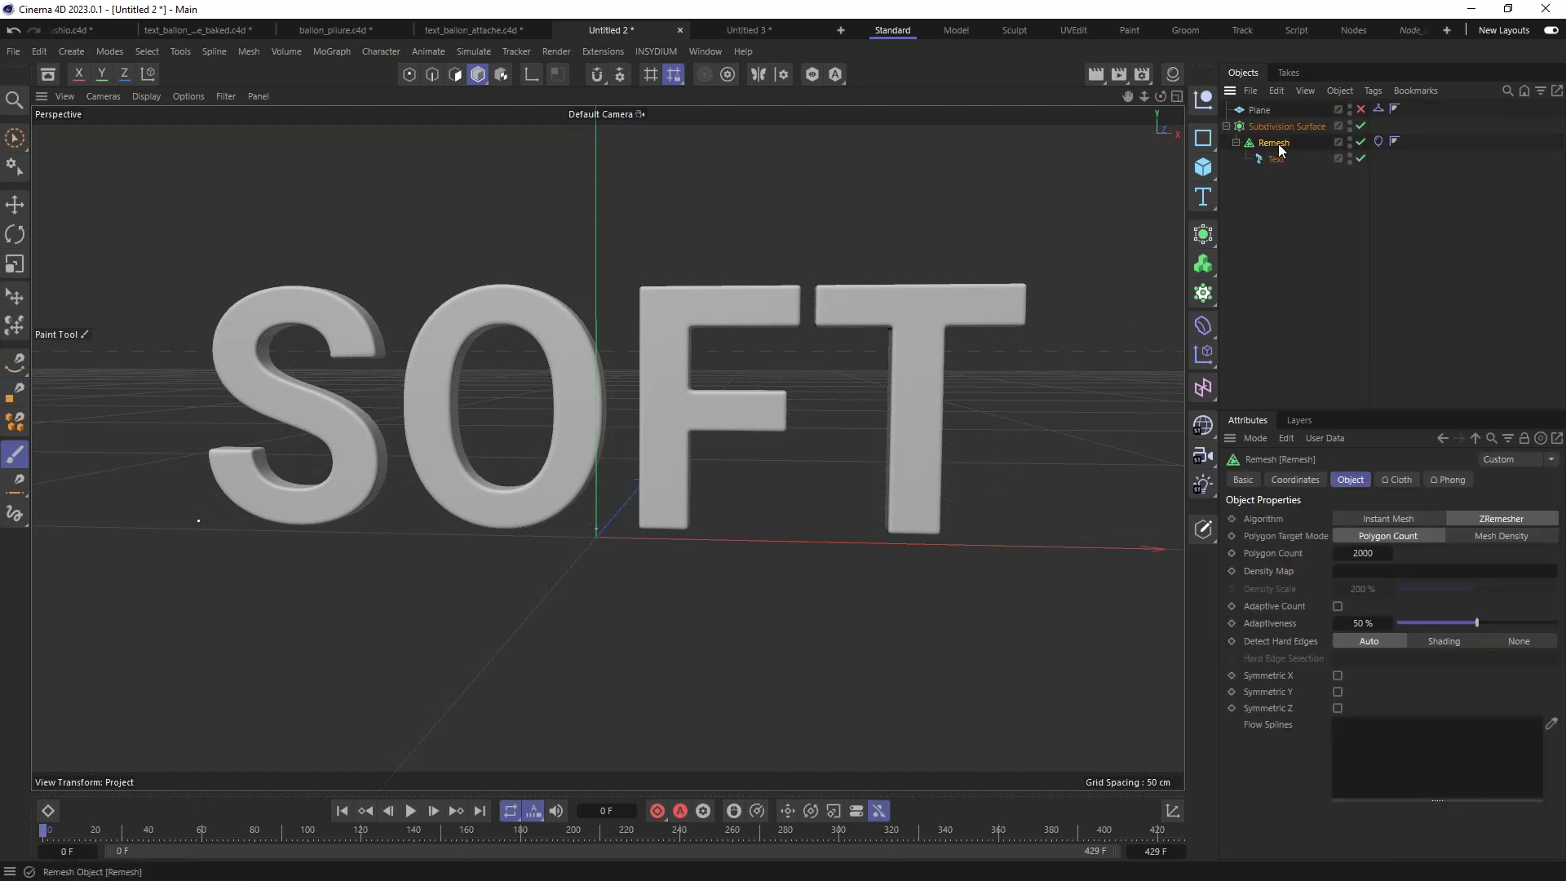
left_click(1204, 237)
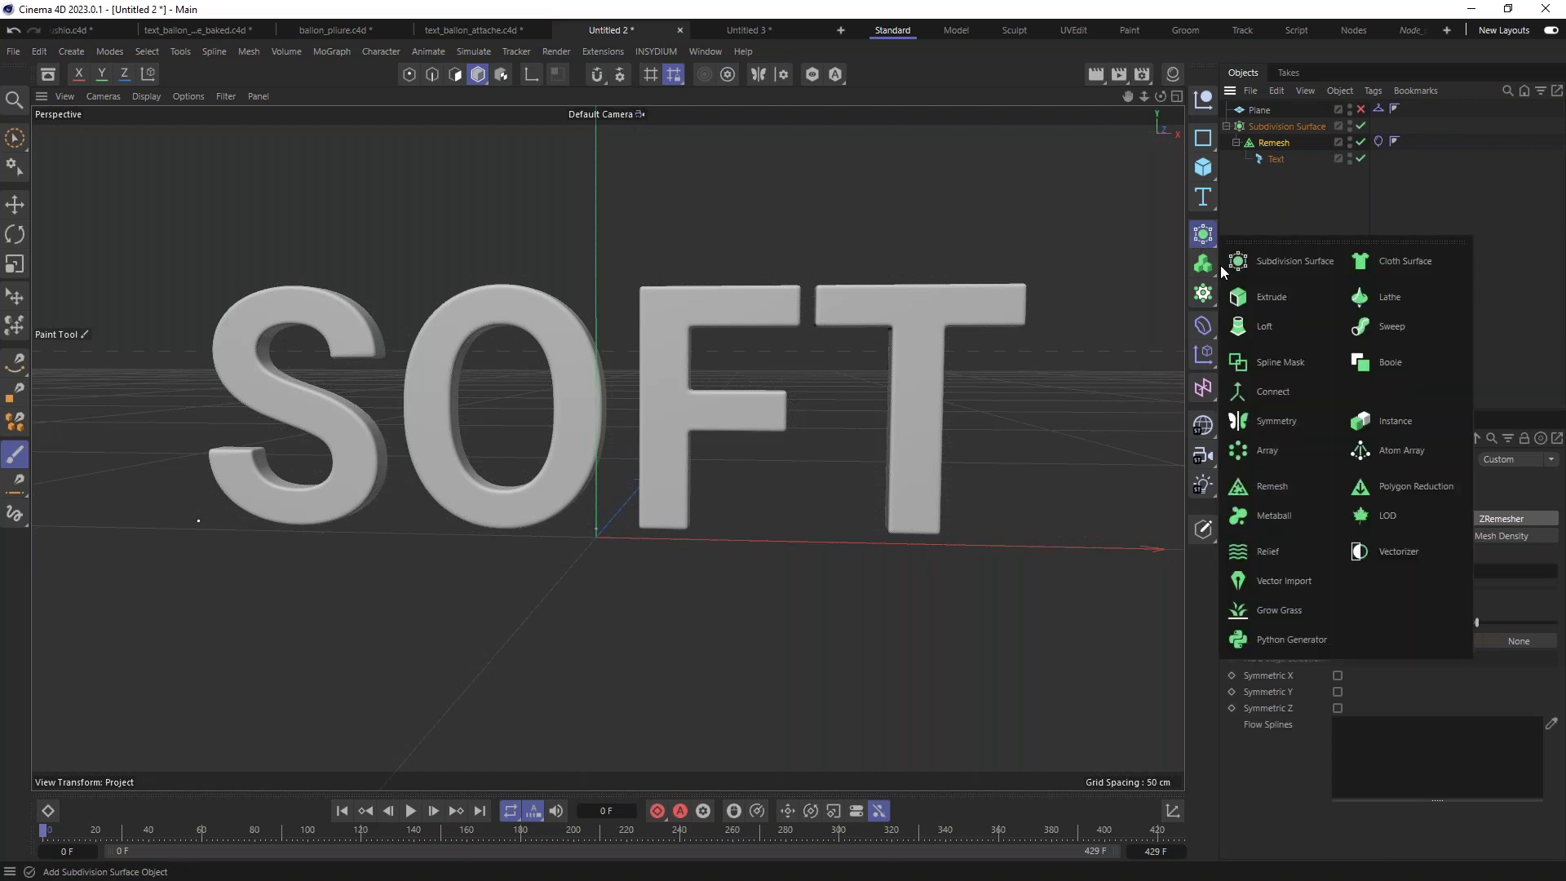
Step: Wrap Remesh in a new Connect object and switch off its Weld option
left_click(1268, 395)
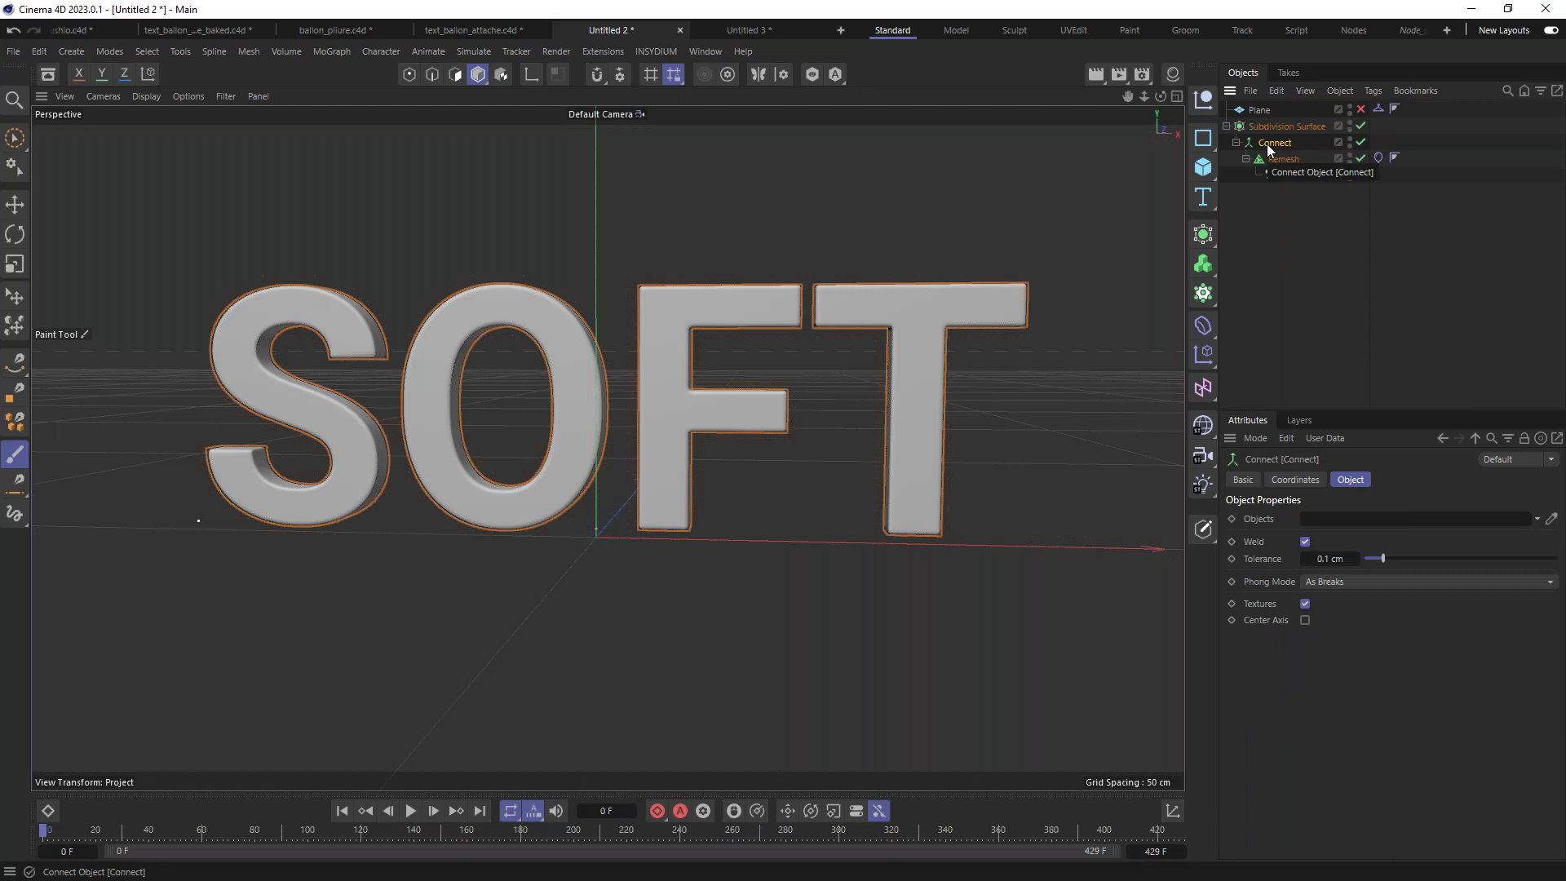
left_click(1305, 541)
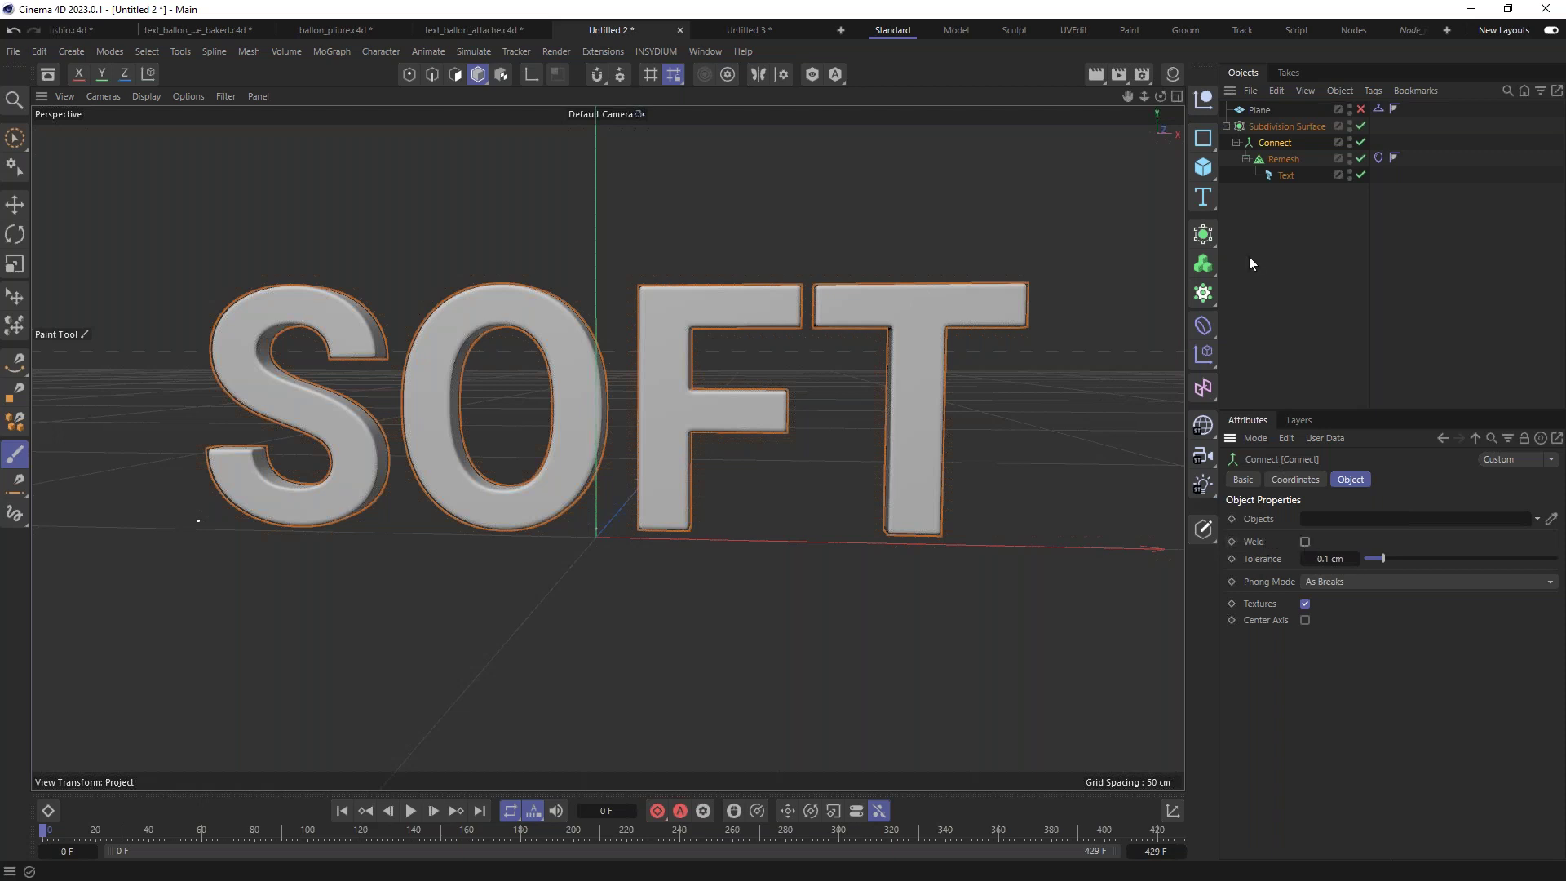
Step: Add a Vertex Map tag to the Connect object and show its field settings
right_click(1274, 142)
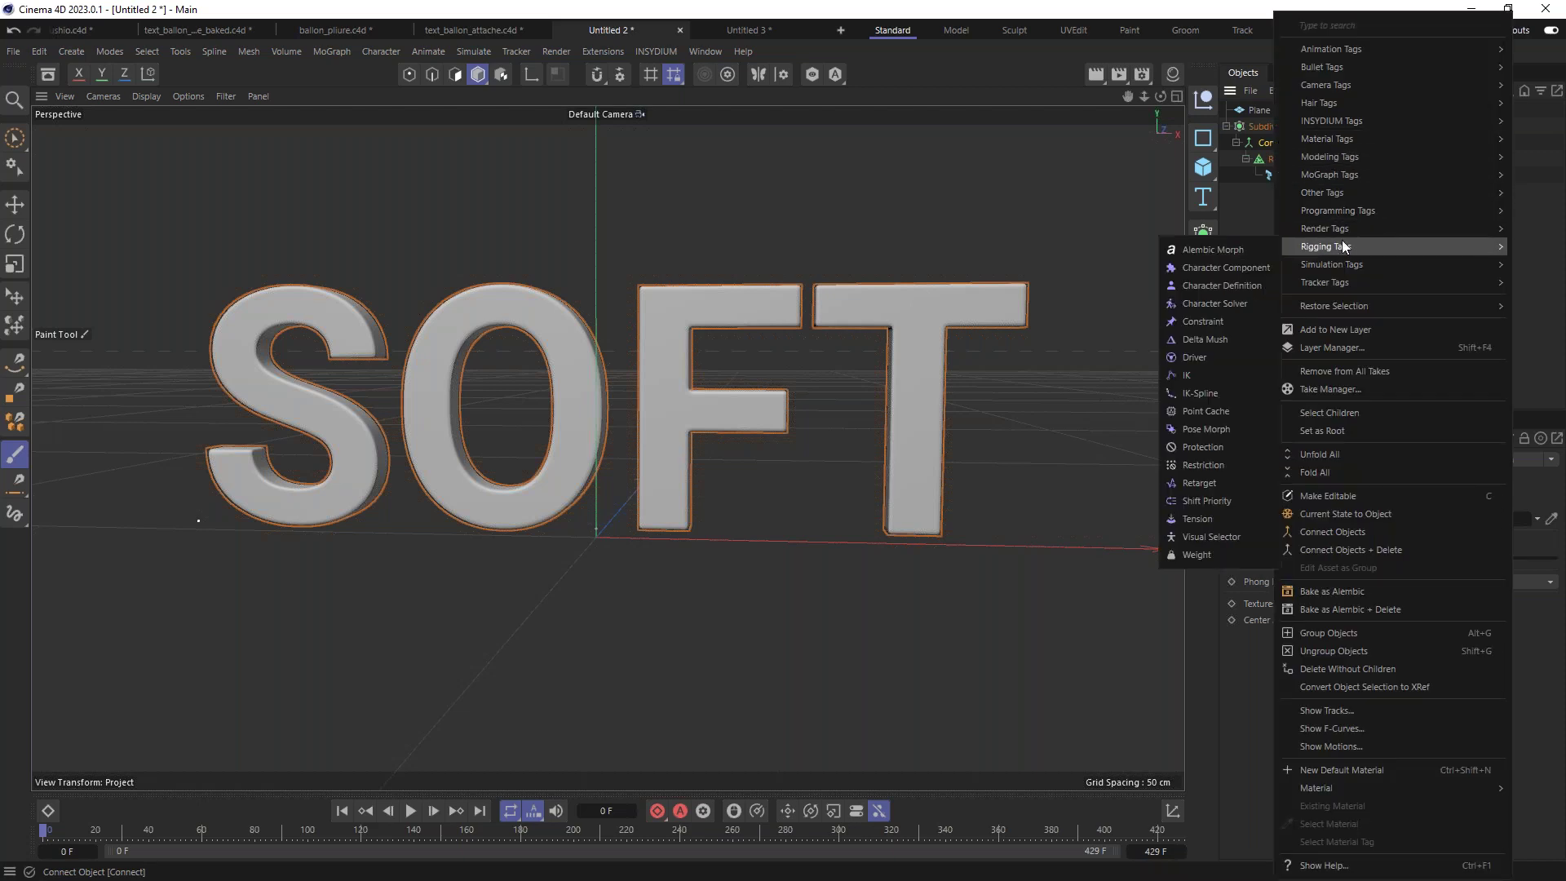
mouse_move(1338, 193)
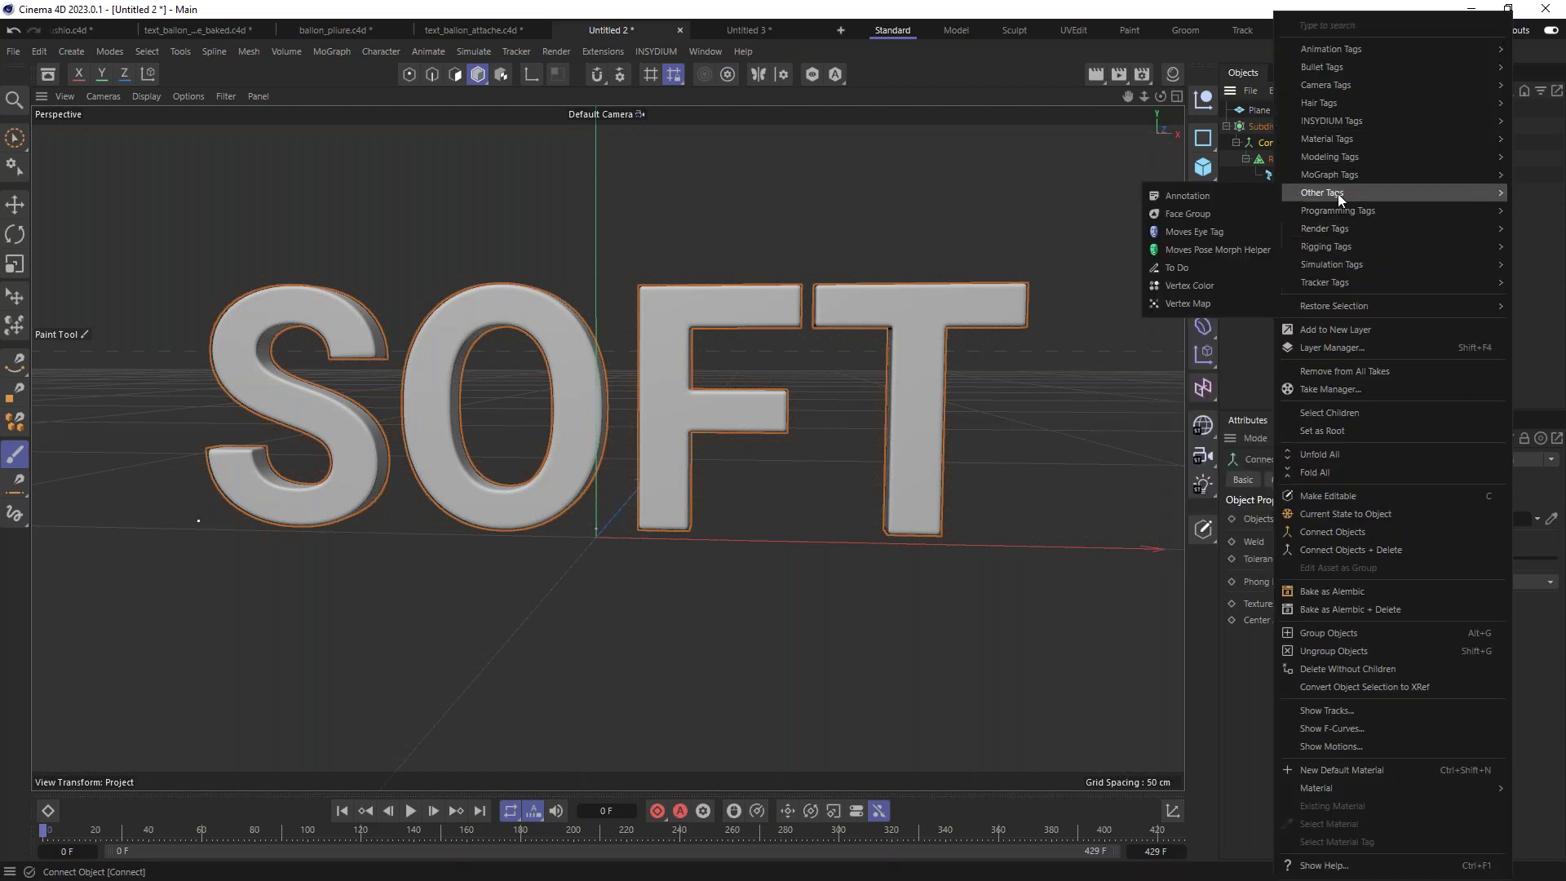
left_click(1181, 303)
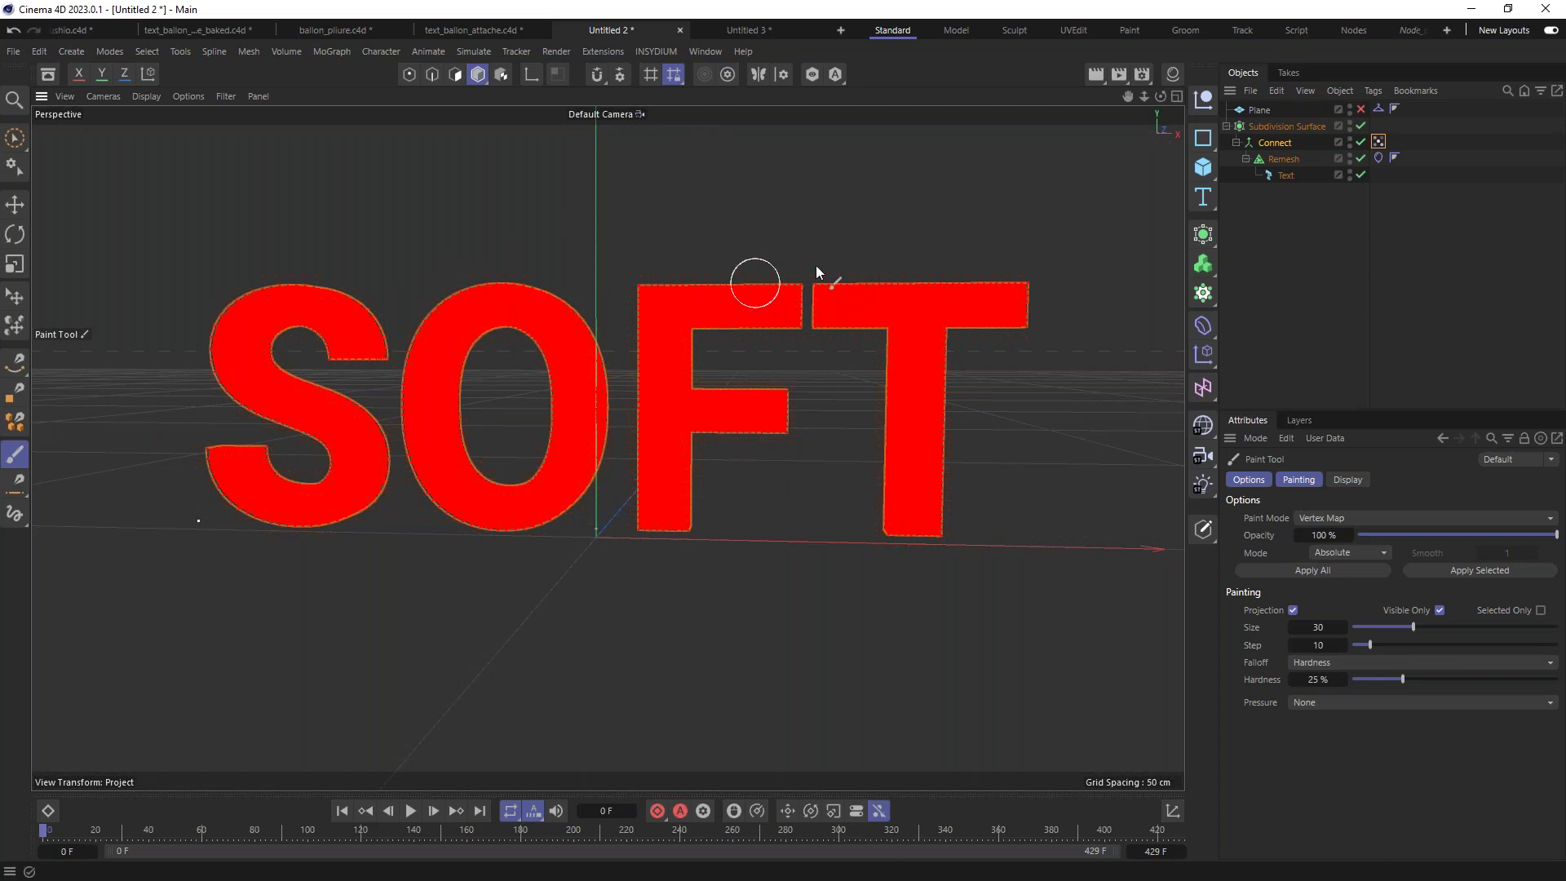
left_click(1378, 143)
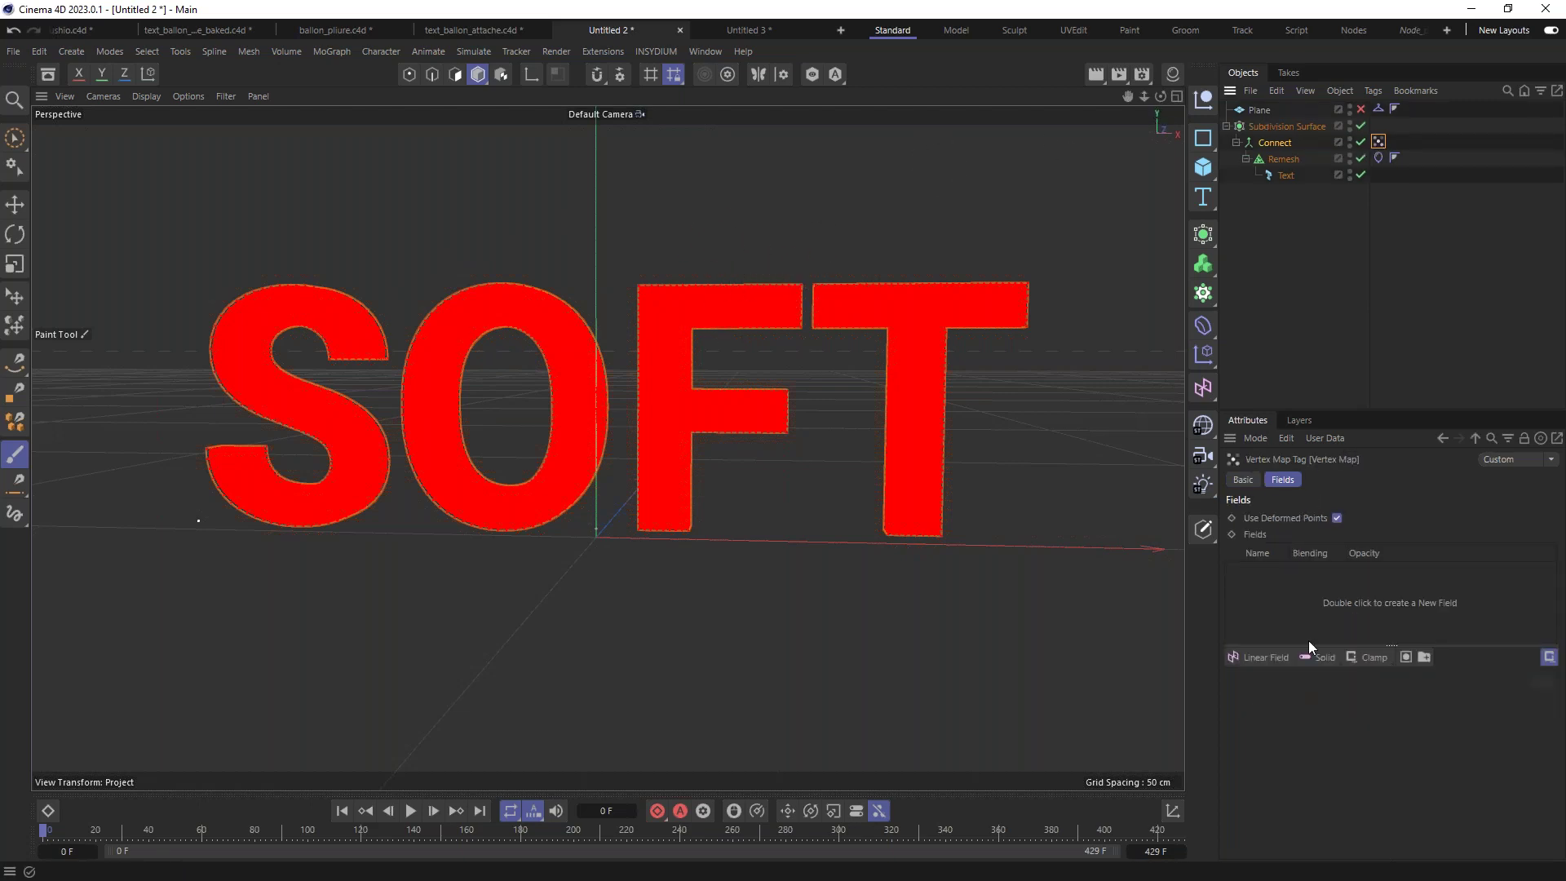
Step: Drive the vertex map with a Linear Field, grading SOFT from red to yellow
left_click(1268, 656)
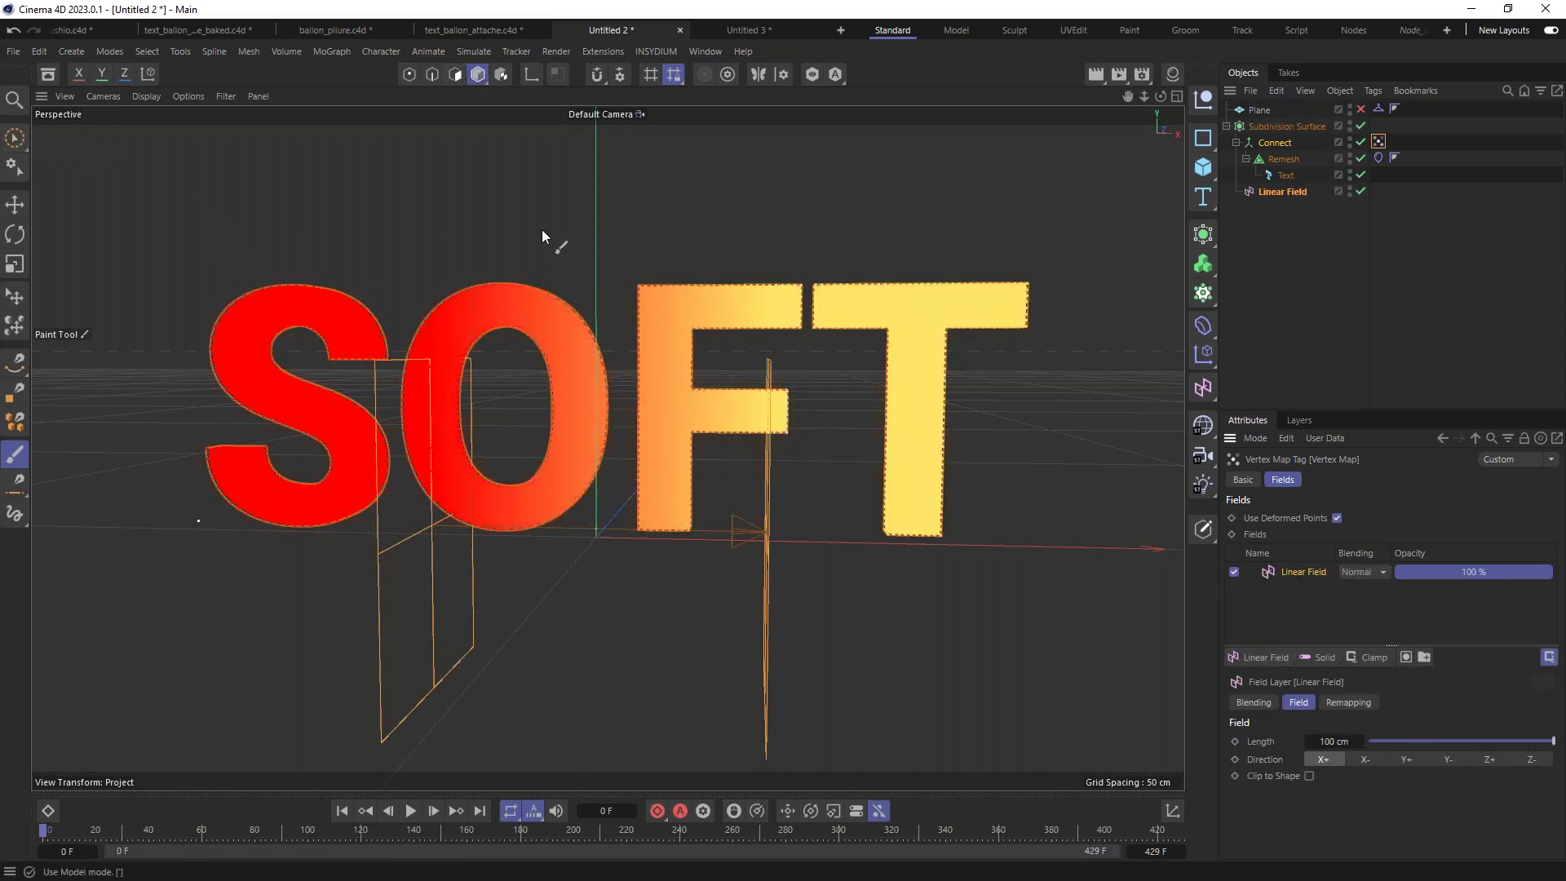
left_click(1305, 261)
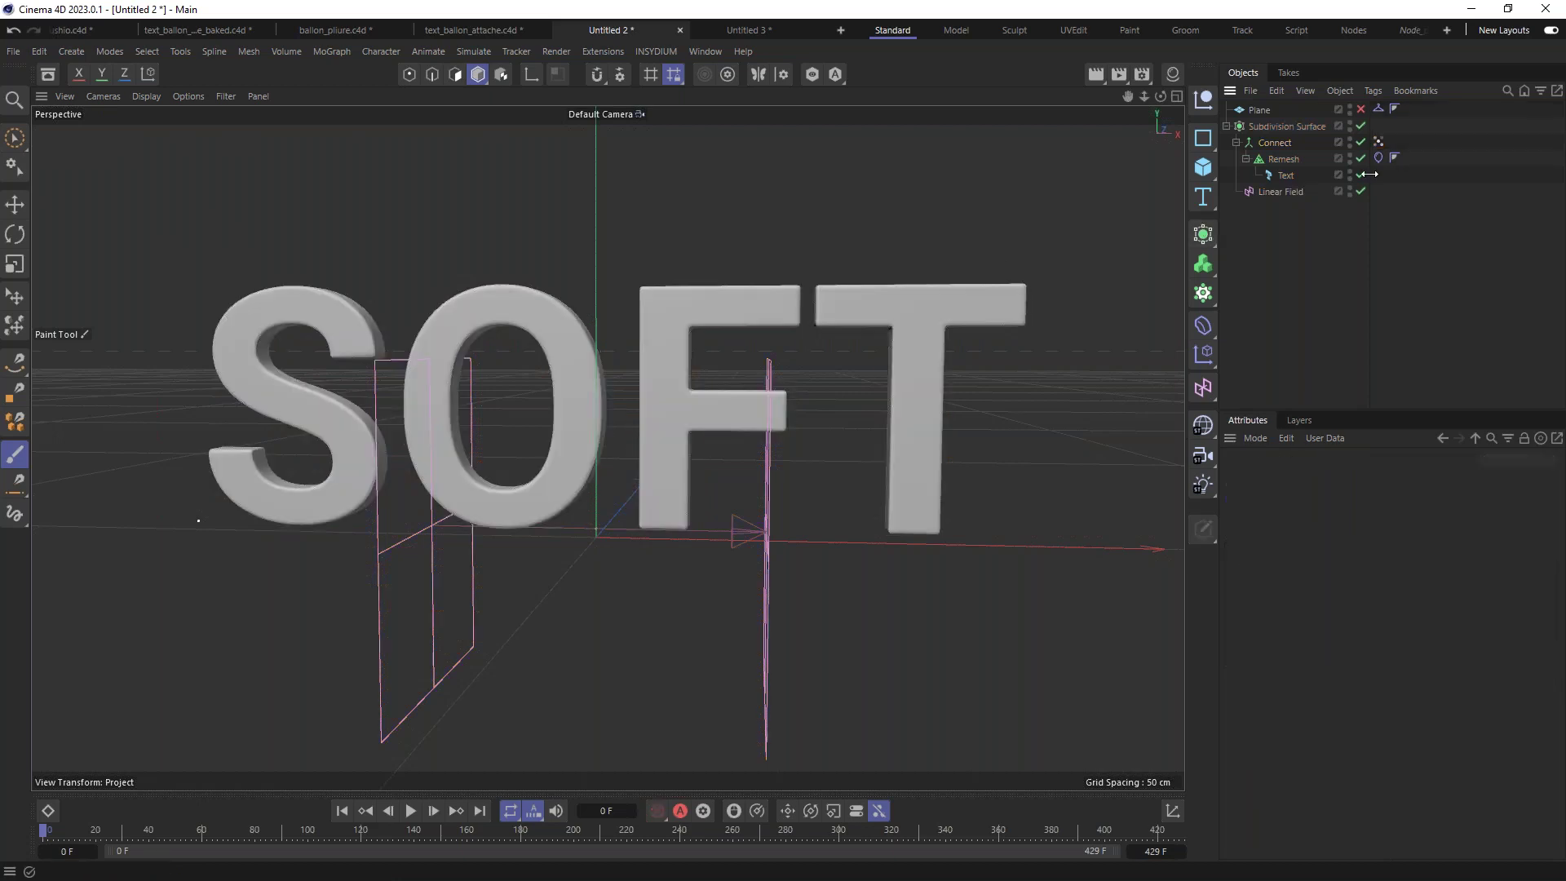
left_click(1379, 142)
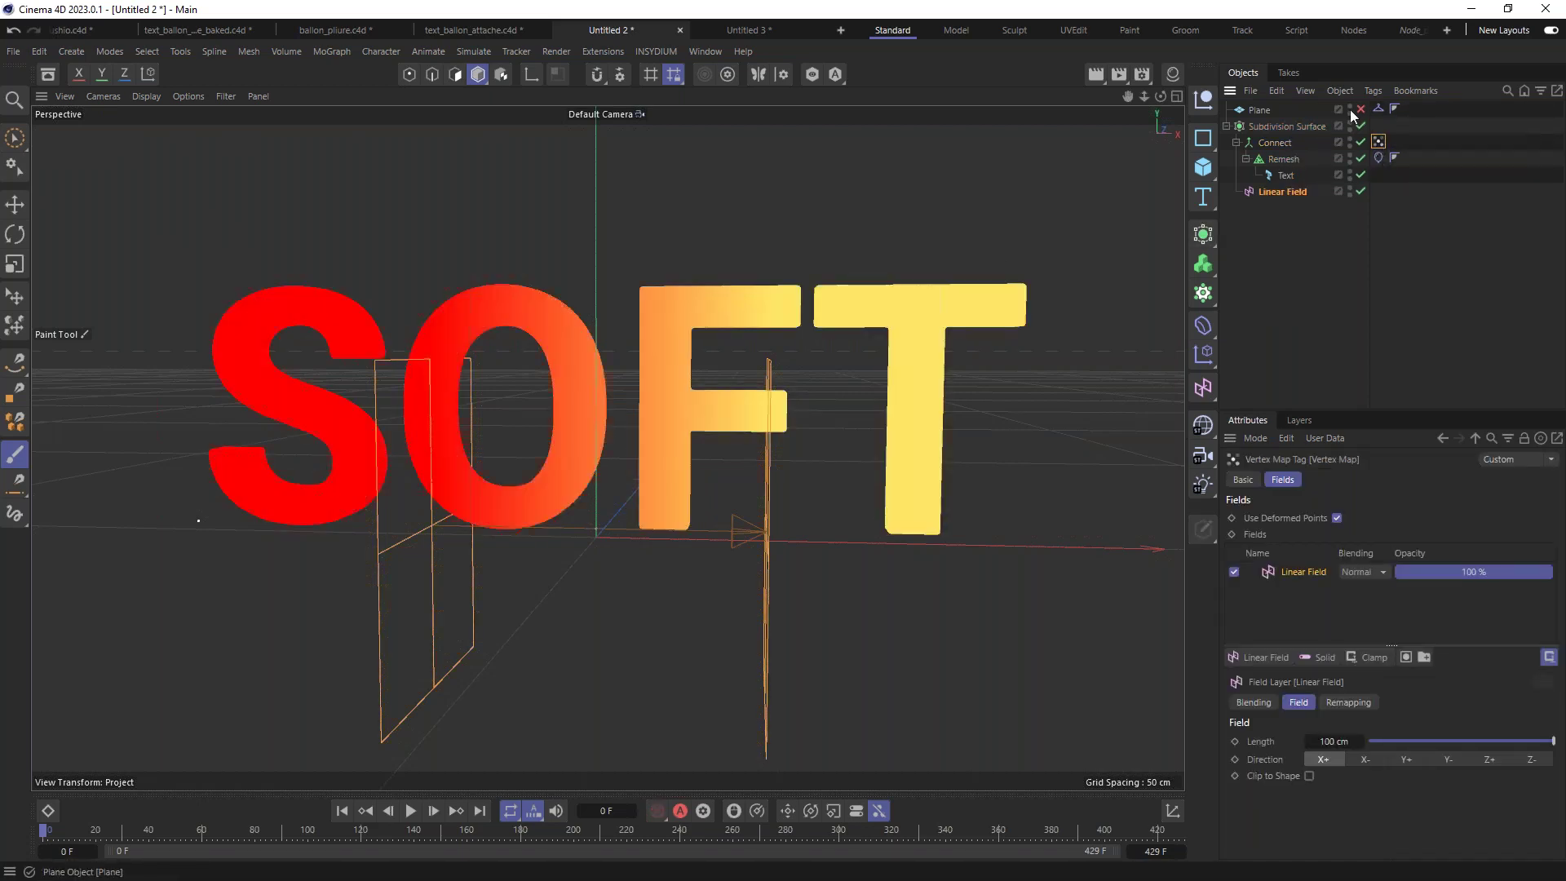
left_click(1379, 158)
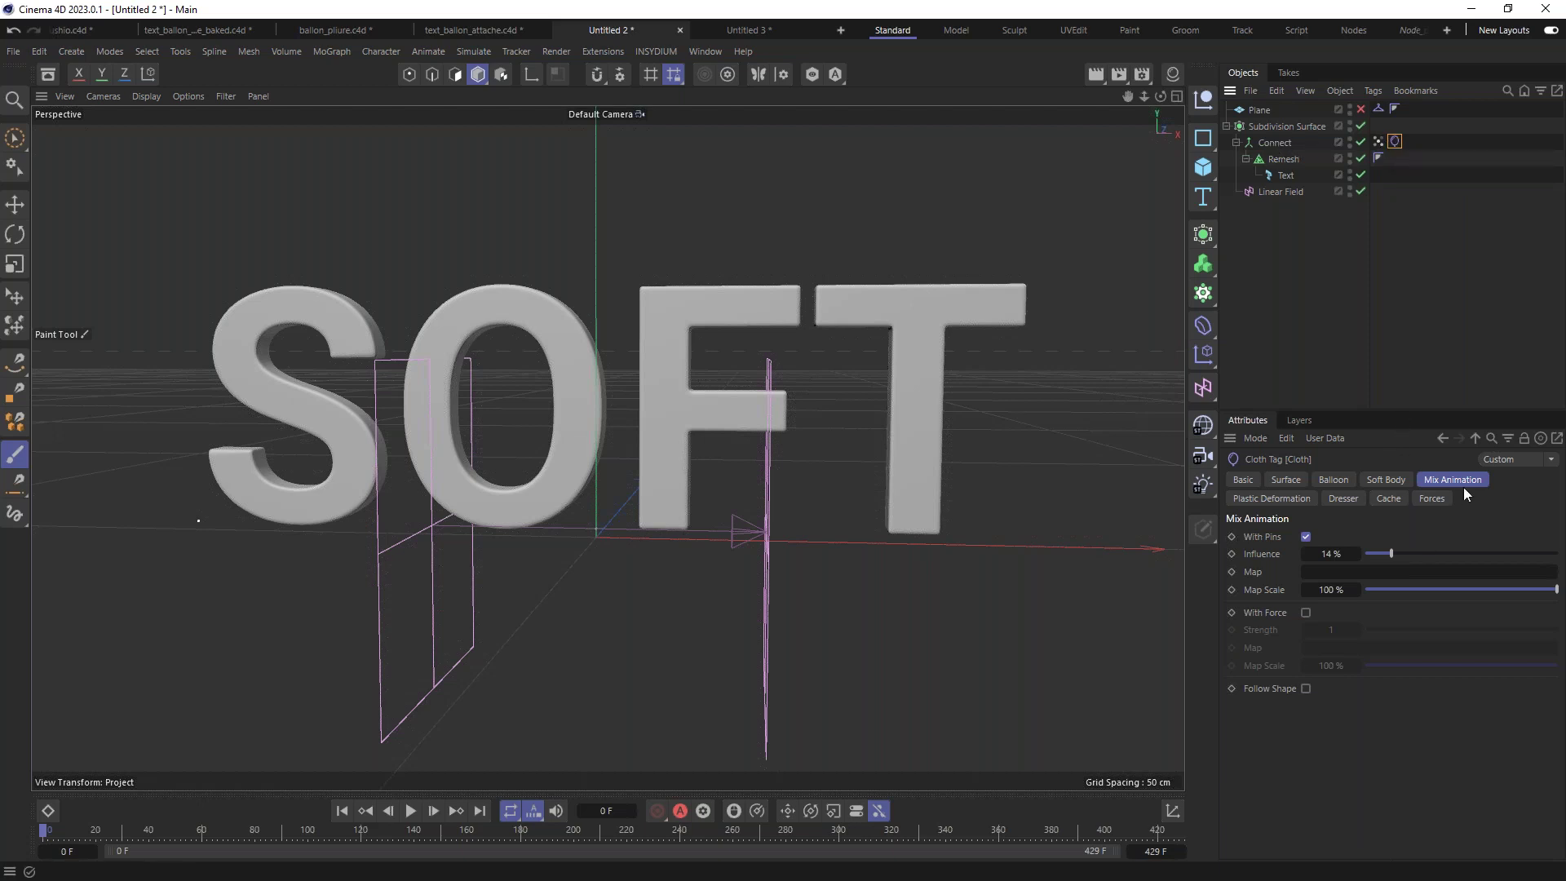
Step: Preview the simulation, then assign the Vertex Map as the Cloth tag's Mix Animation pin map
left_click(408, 812)
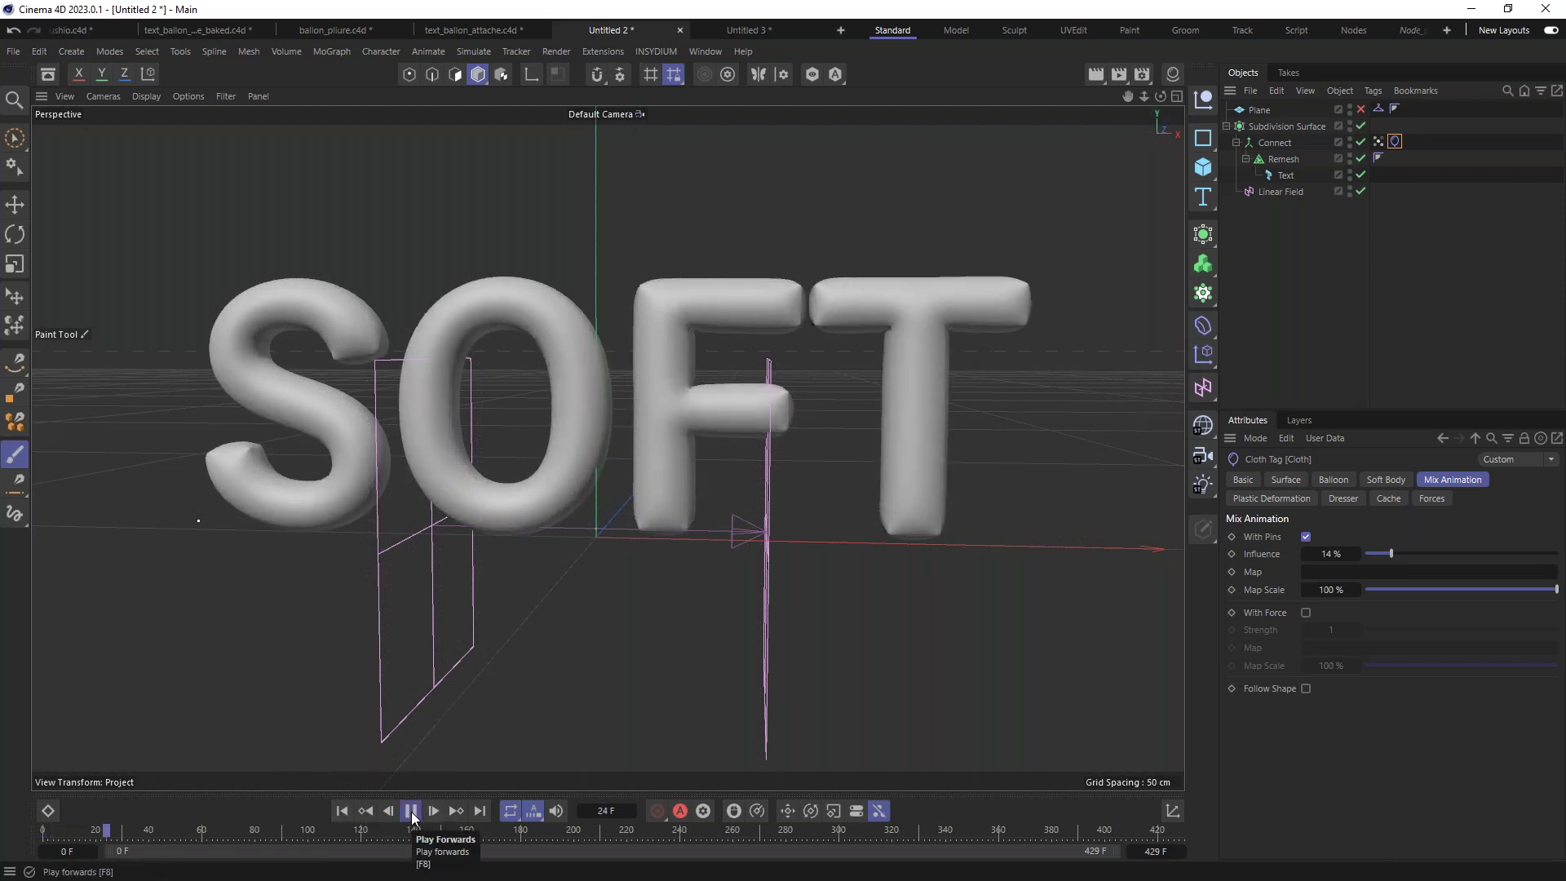
left_click(410, 811)
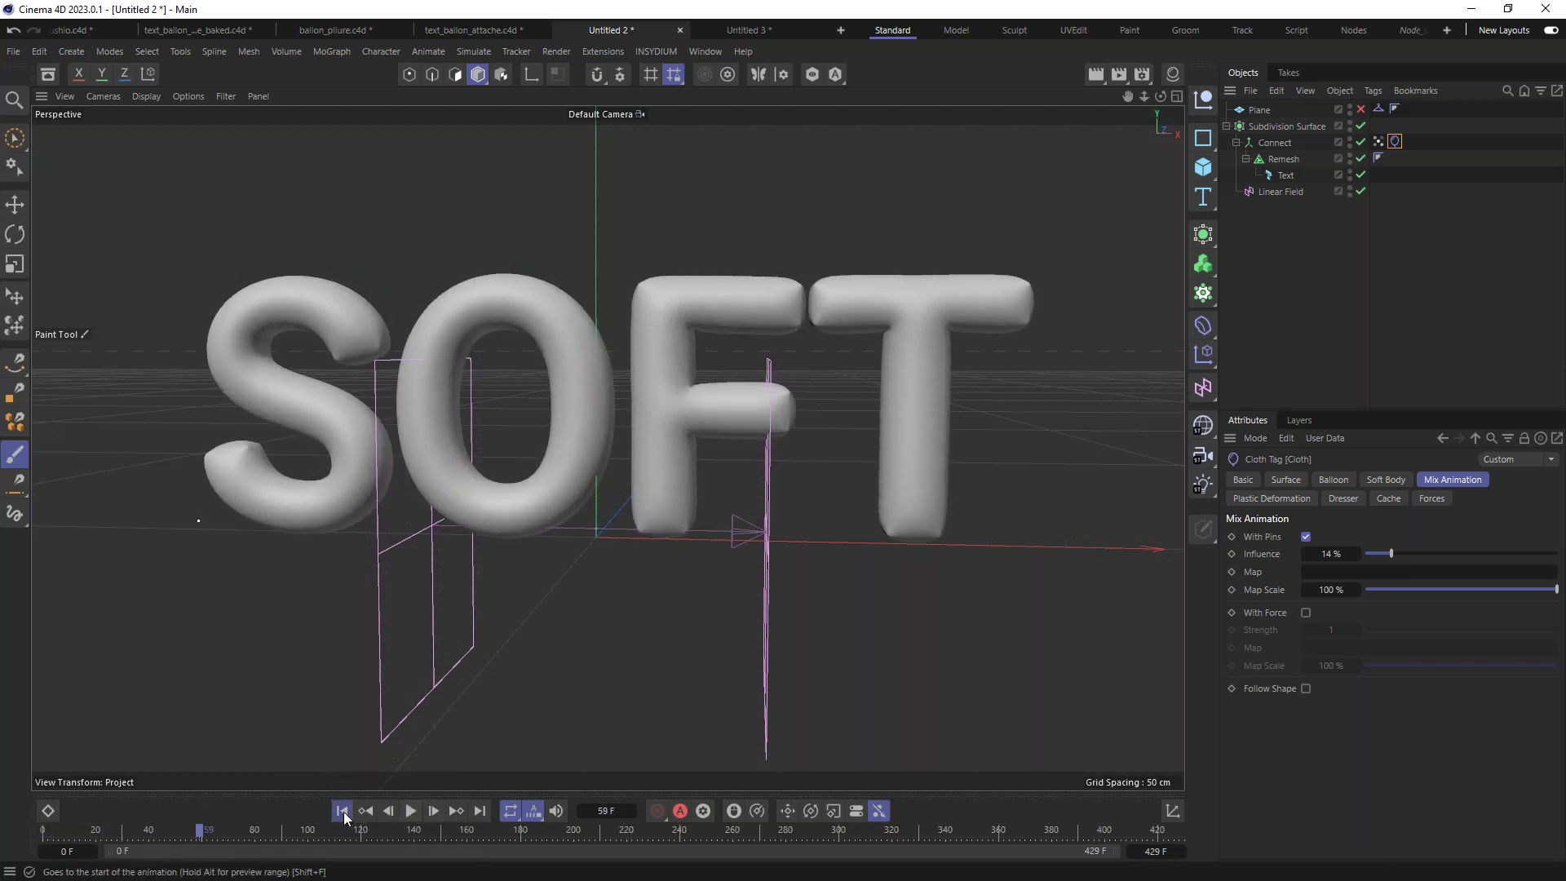
left_click(342, 811)
left_click_drag(1378, 141, 1343, 580)
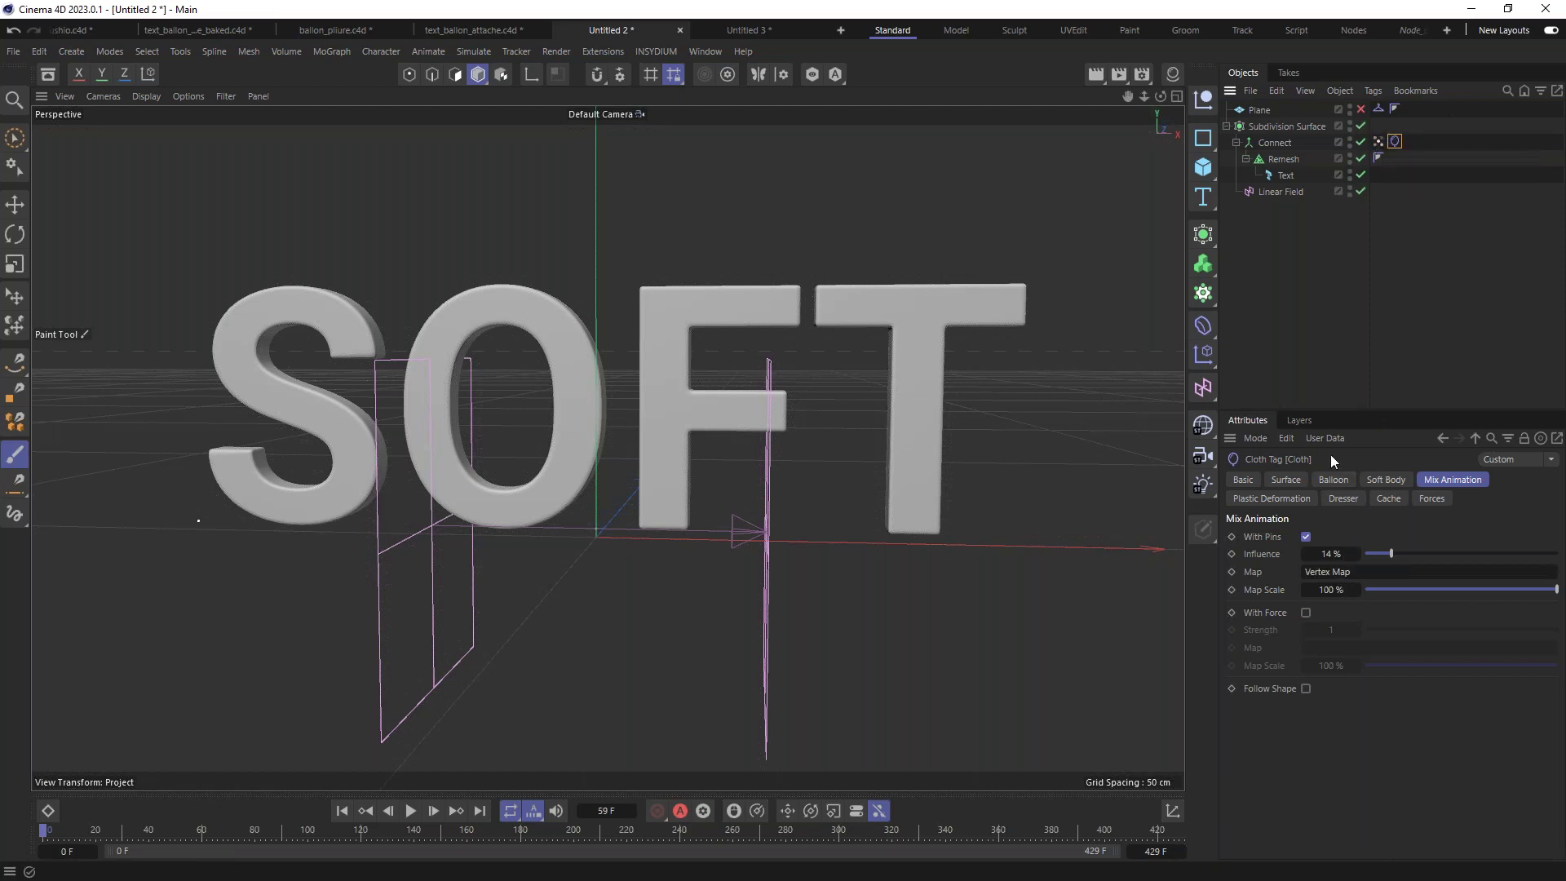
left_click(1379, 140)
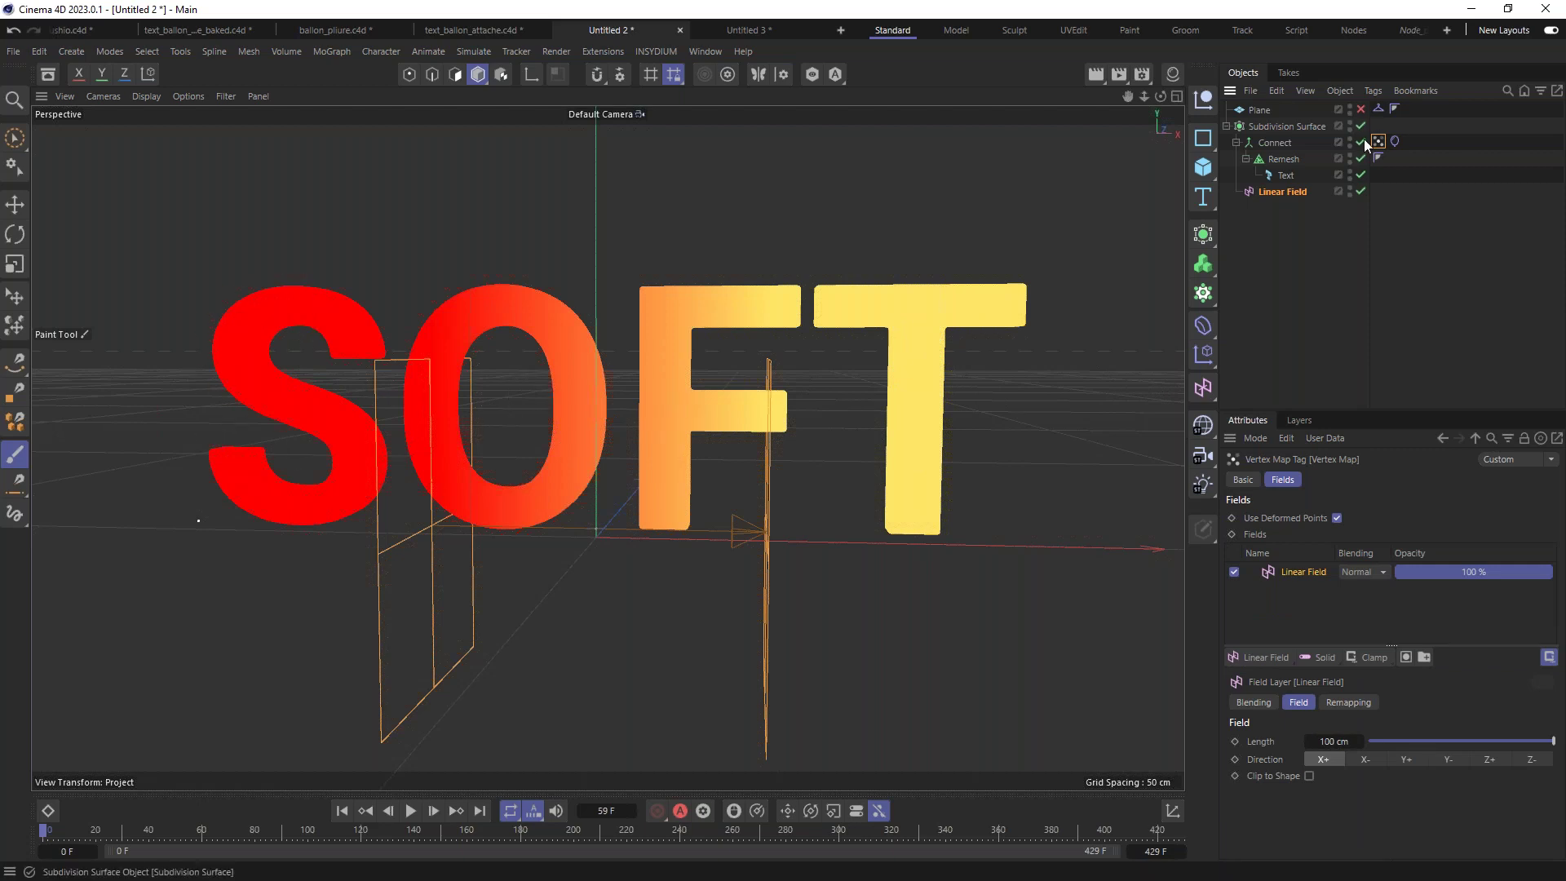
left_click(1394, 142)
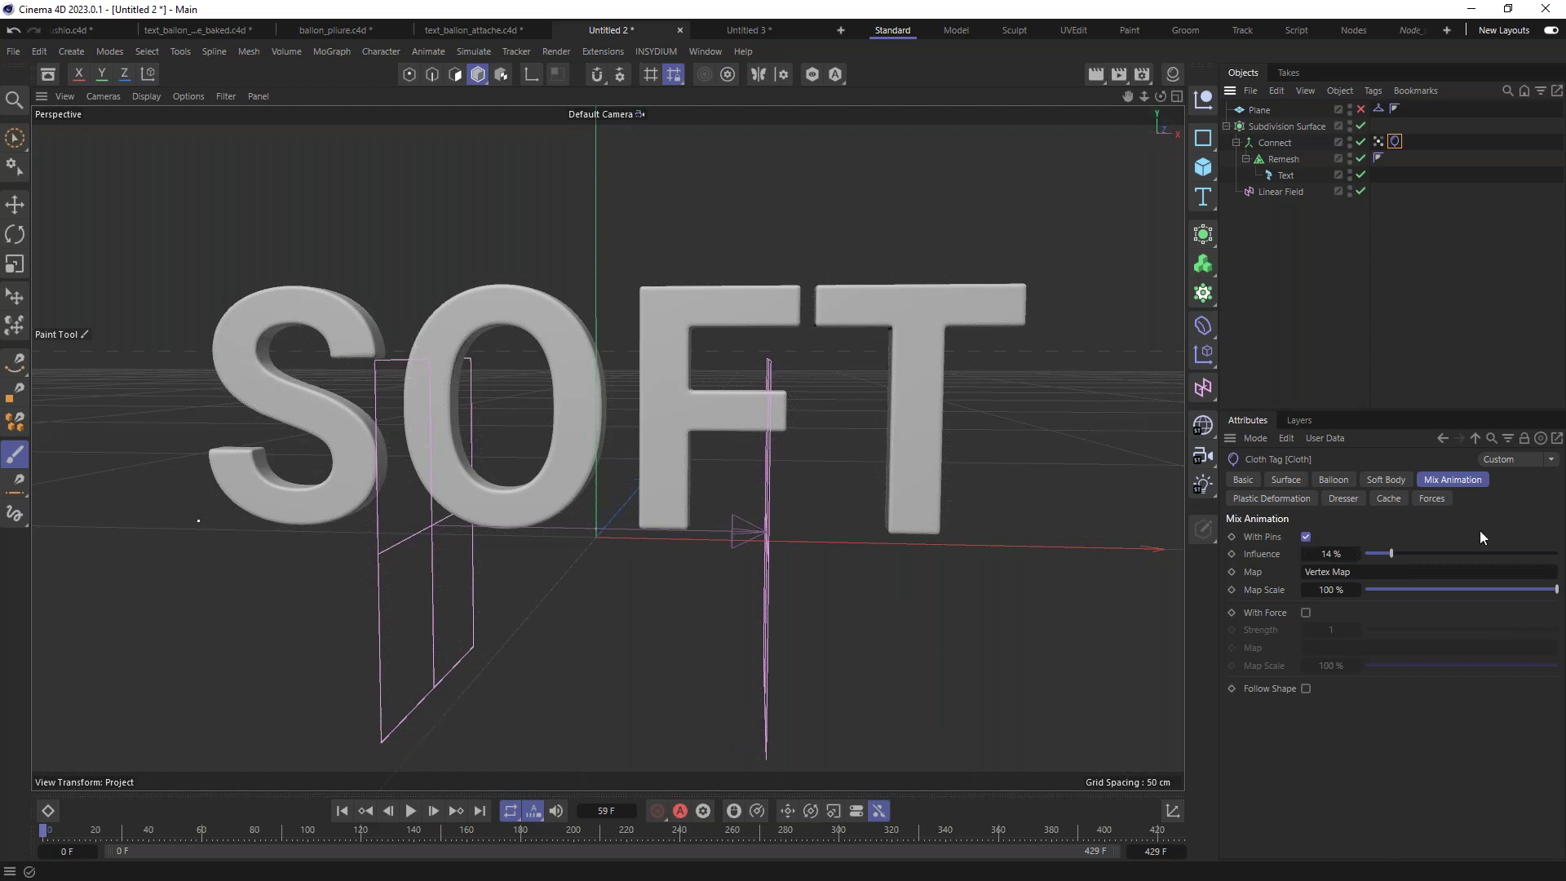
Step: Set pin Influence to 46% and replay so F and T inflate while S and O stay flat
left_click(1332, 554)
key("Return")
left_click(412, 811)
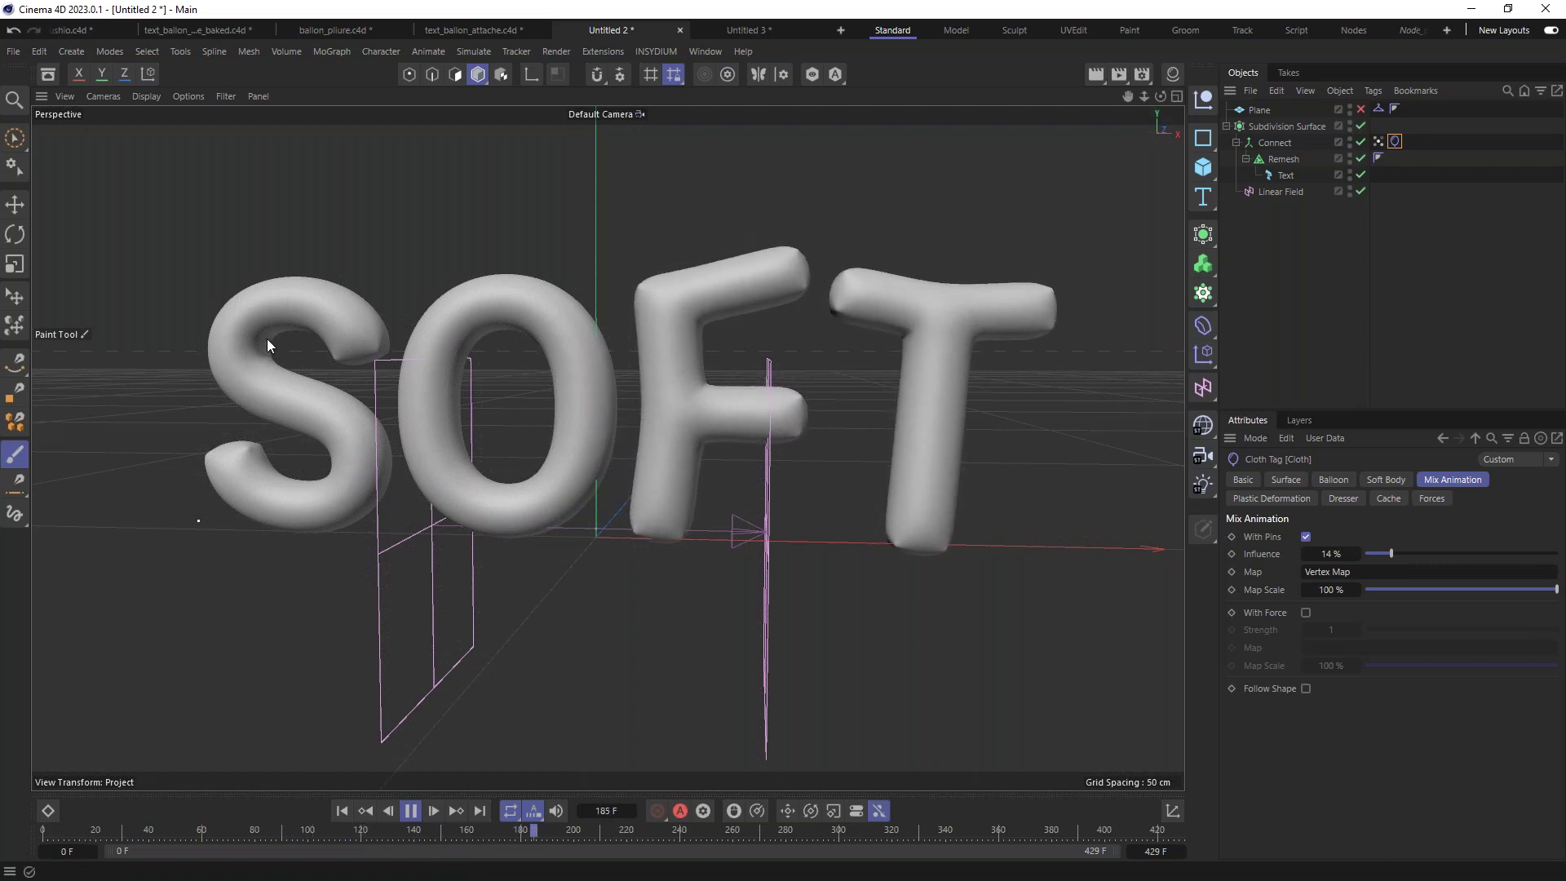
left_click(407, 811)
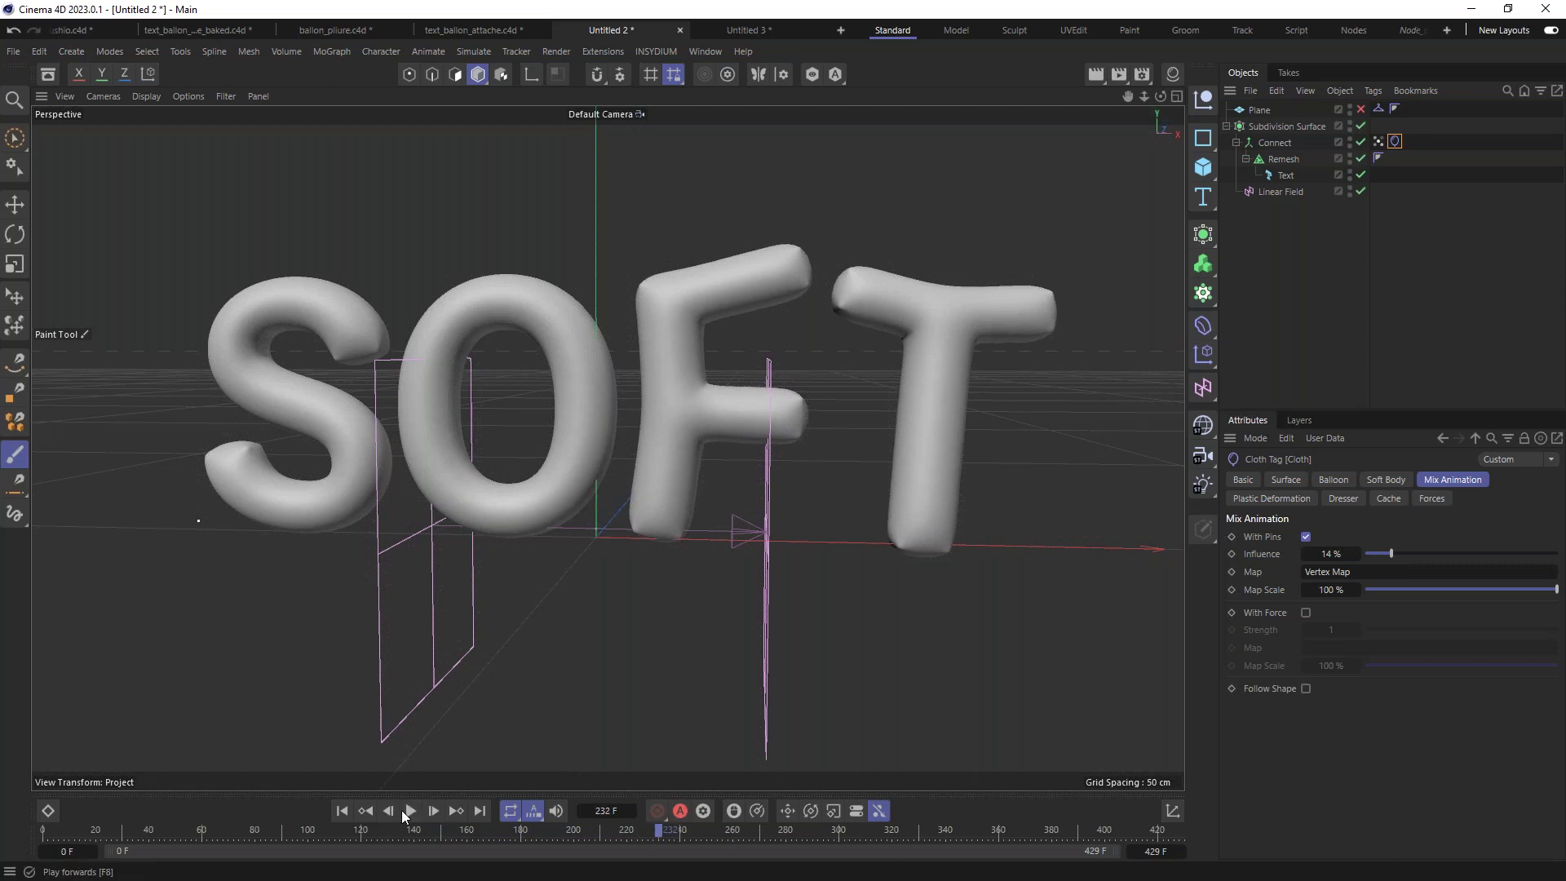
left_click(342, 811)
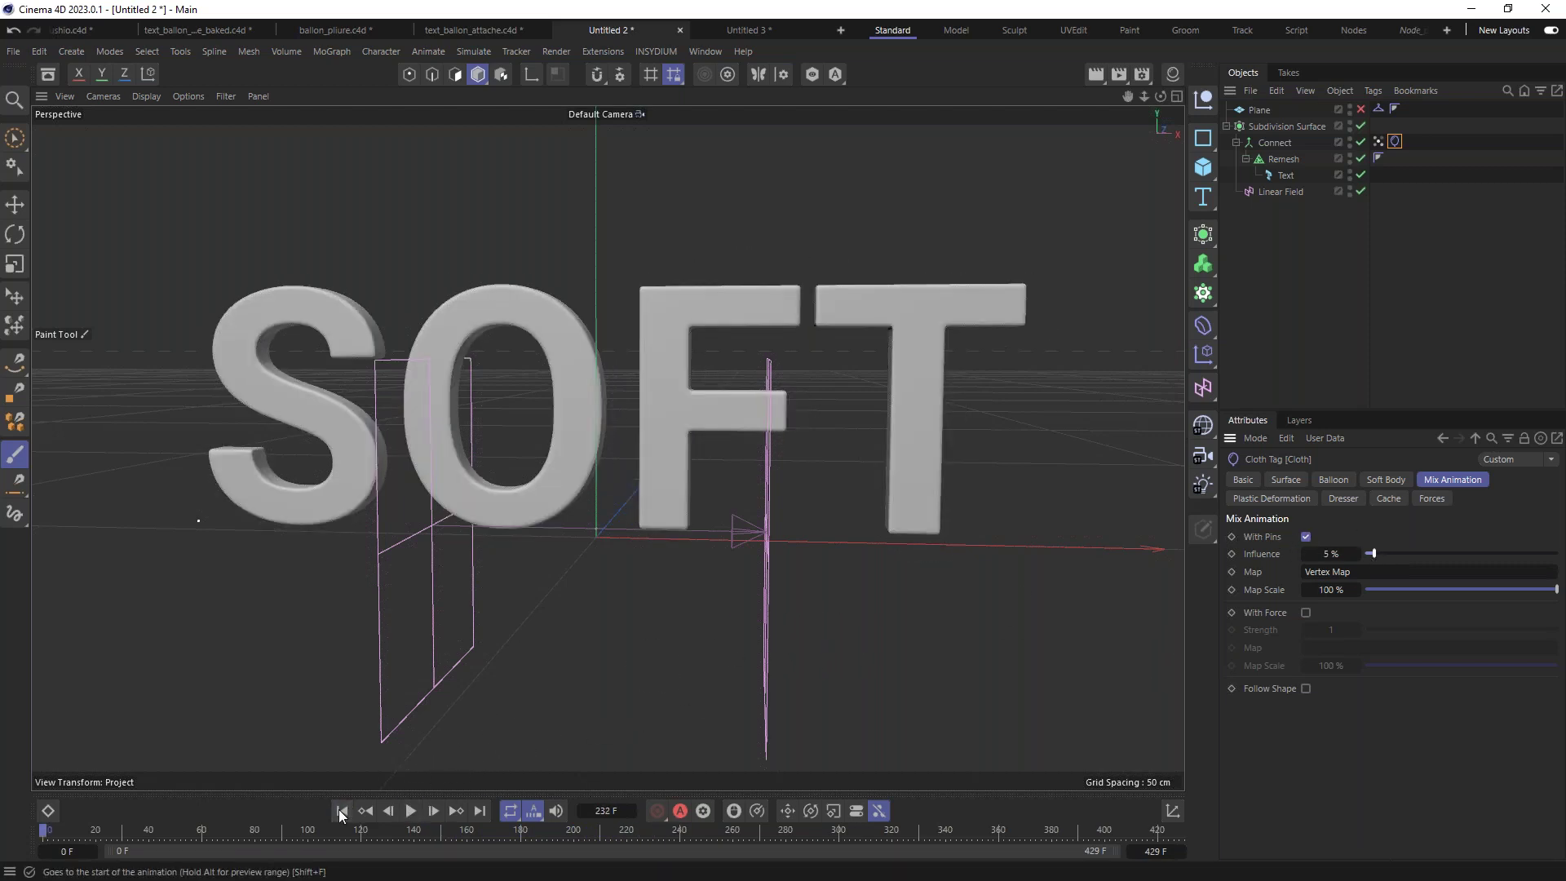
left_click(411, 812)
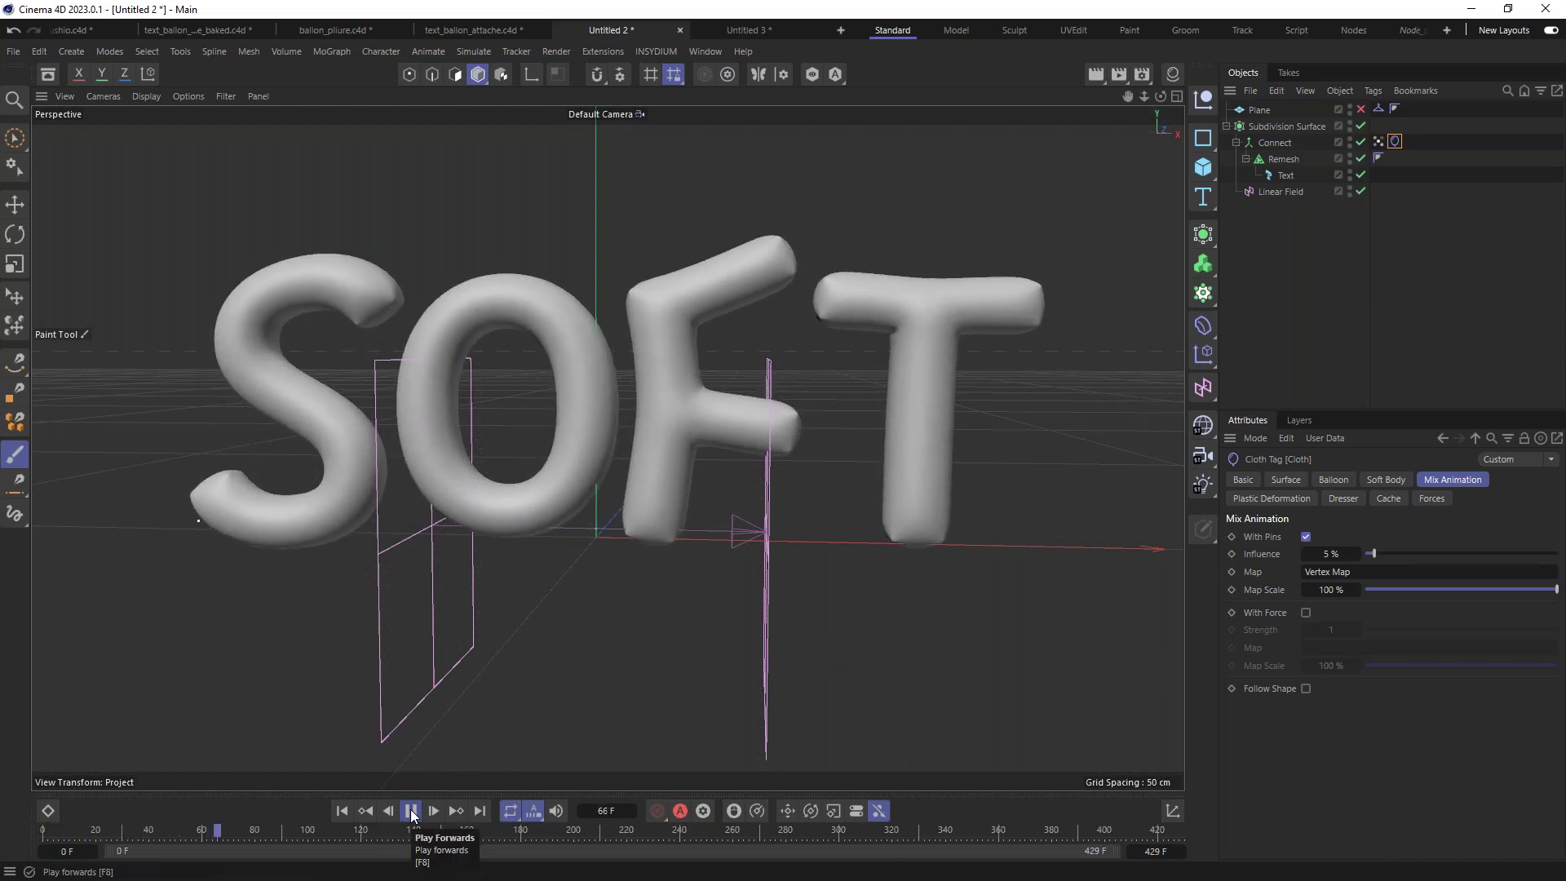
left_click(410, 812)
left_click(342, 811)
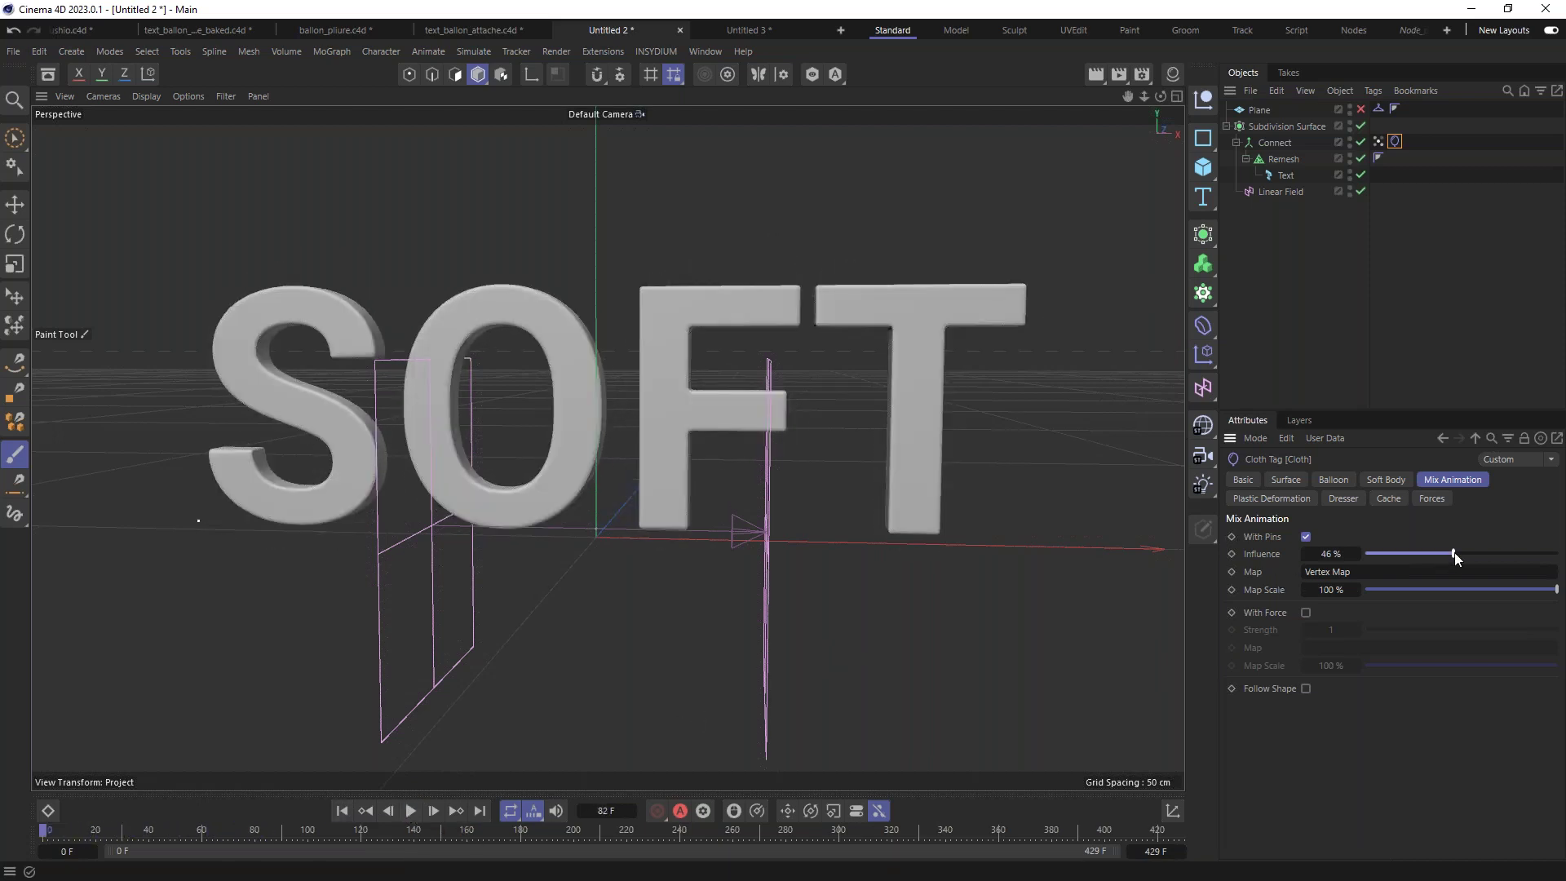
left_click(411, 810)
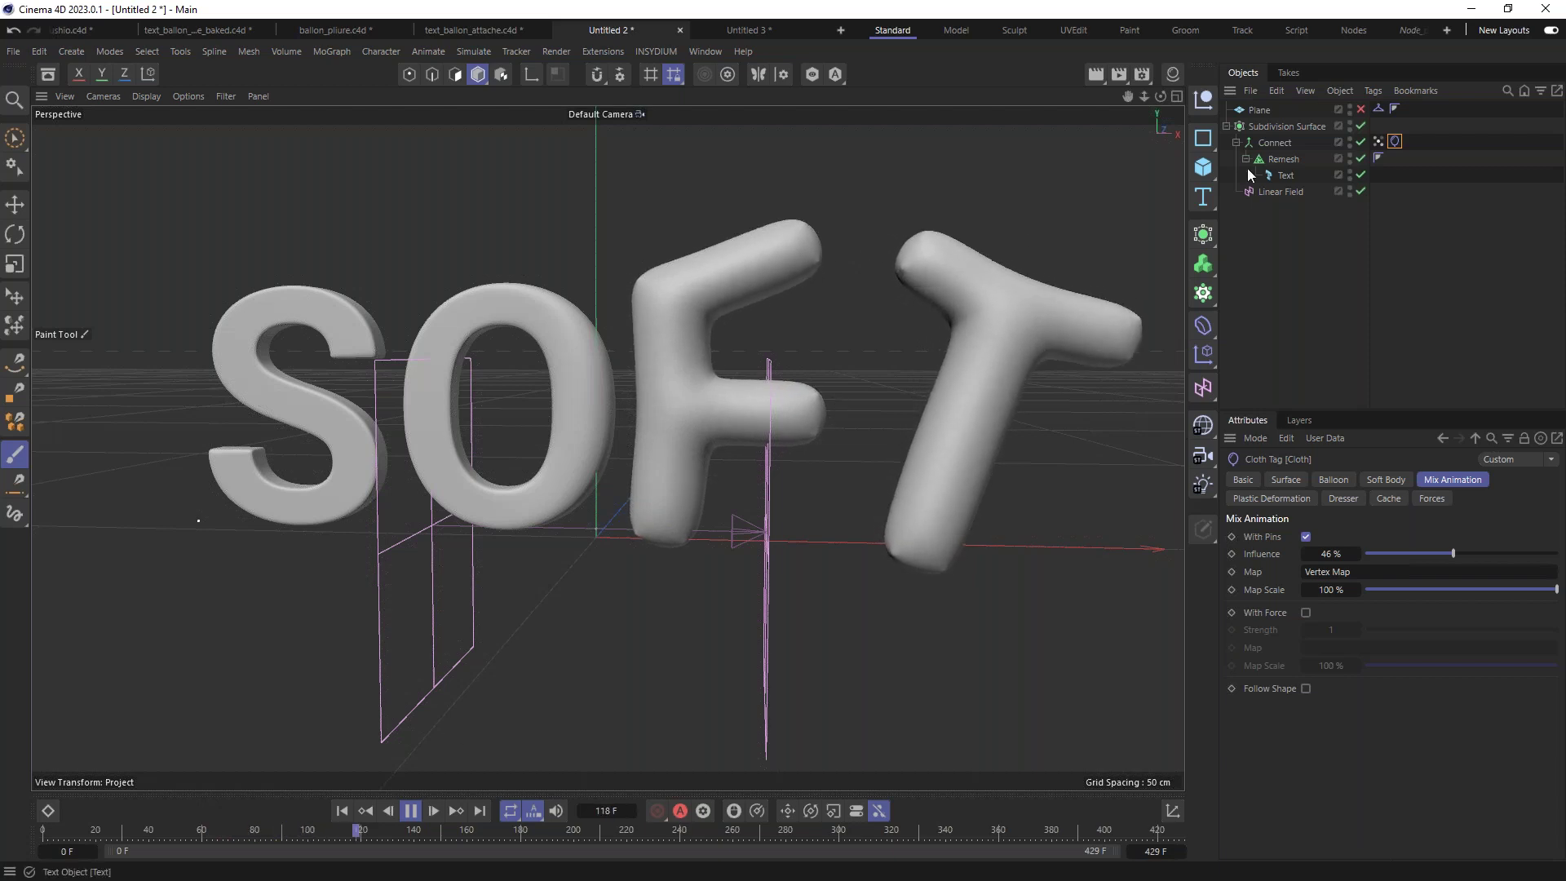
left_click(1281, 191)
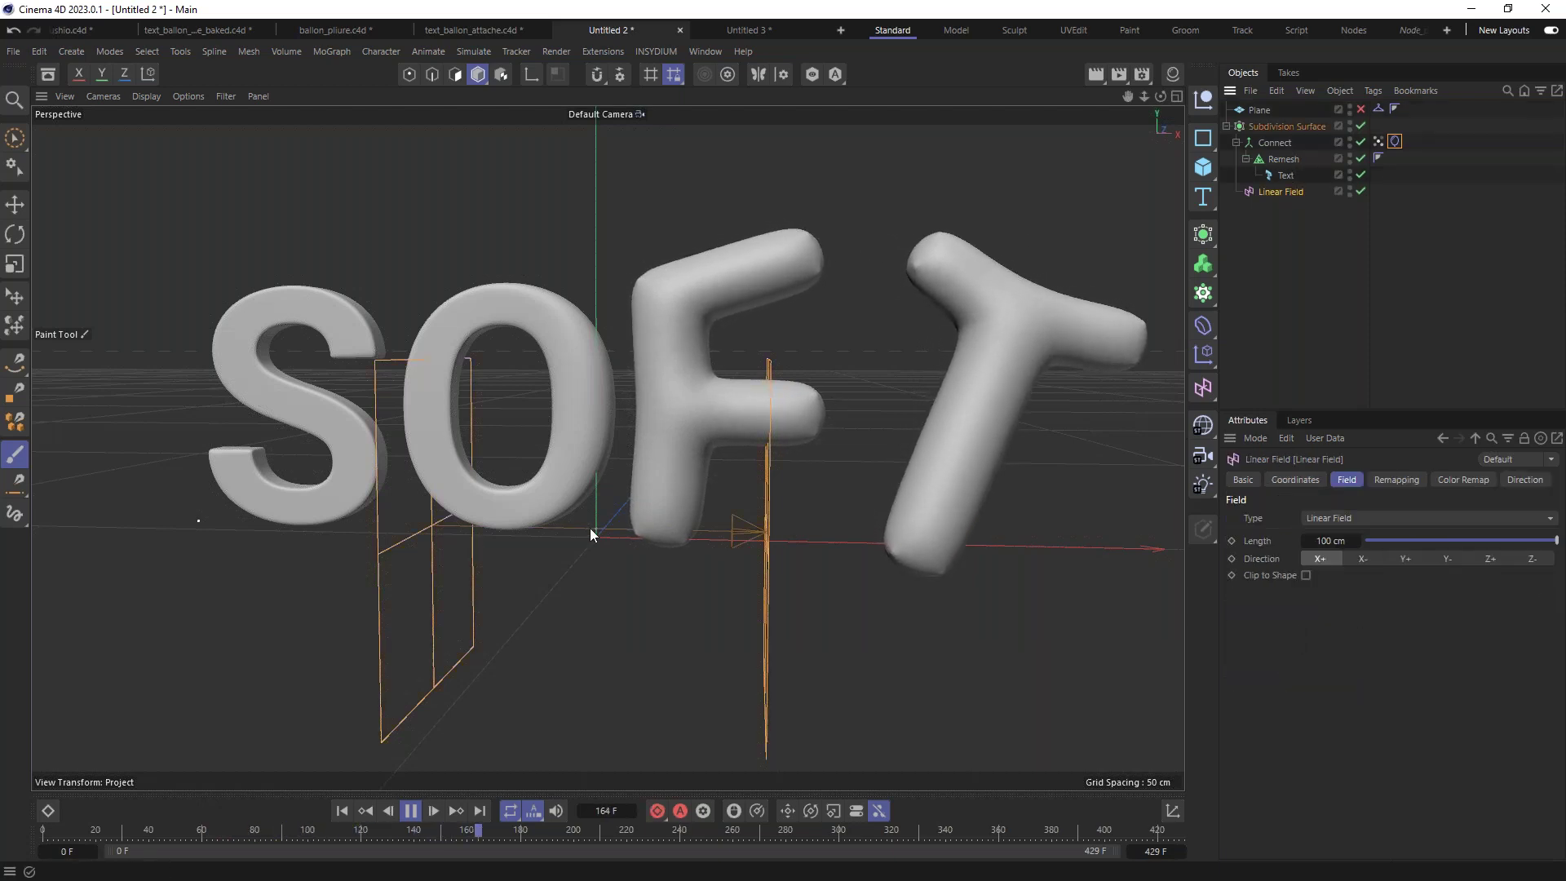
Step: Drag the Linear Field left over the S and O and replay the simulation to compare
key("e")
mouse_move(698, 530)
left_mouse_down()
mouse_move(77, 515)
mouse_move(845, 540)
left_mouse_up()
left_click(342, 810)
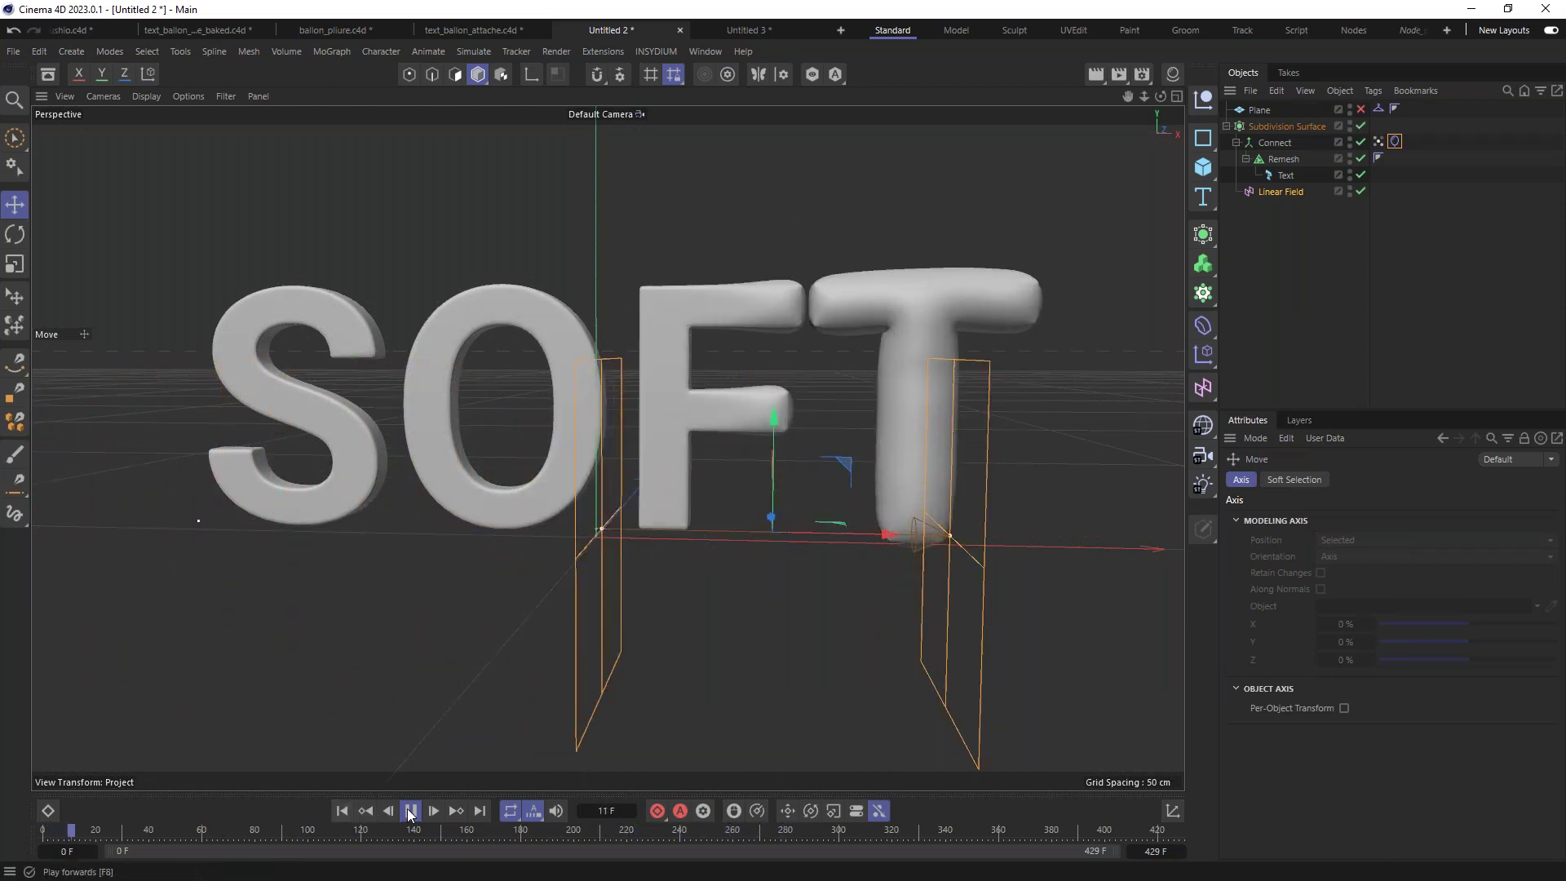
left_click(411, 810)
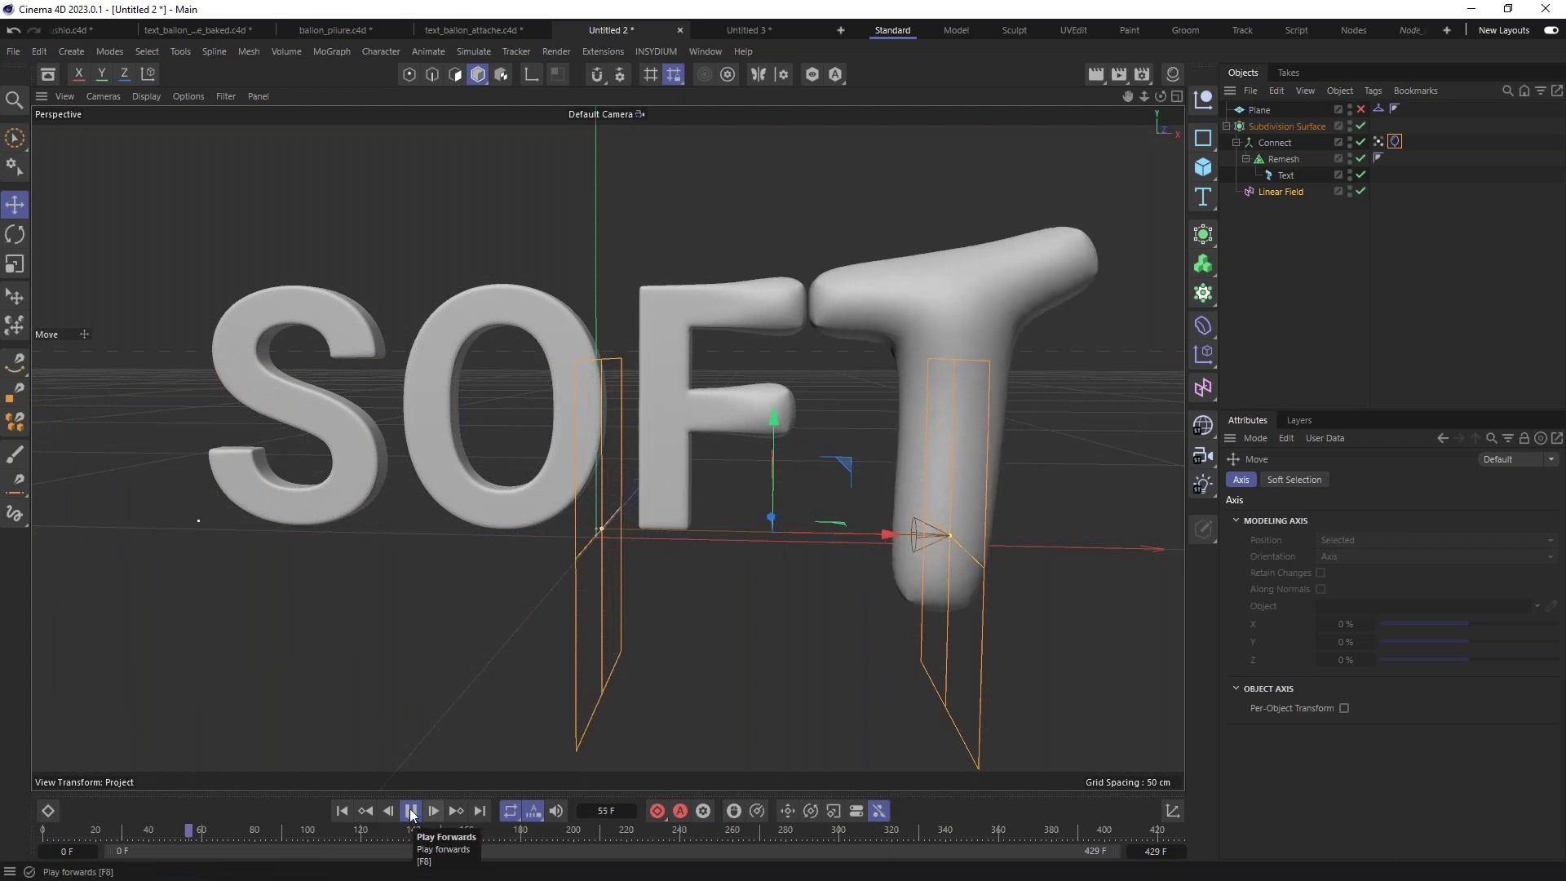
left_click_drag(661, 594, 414, 482)
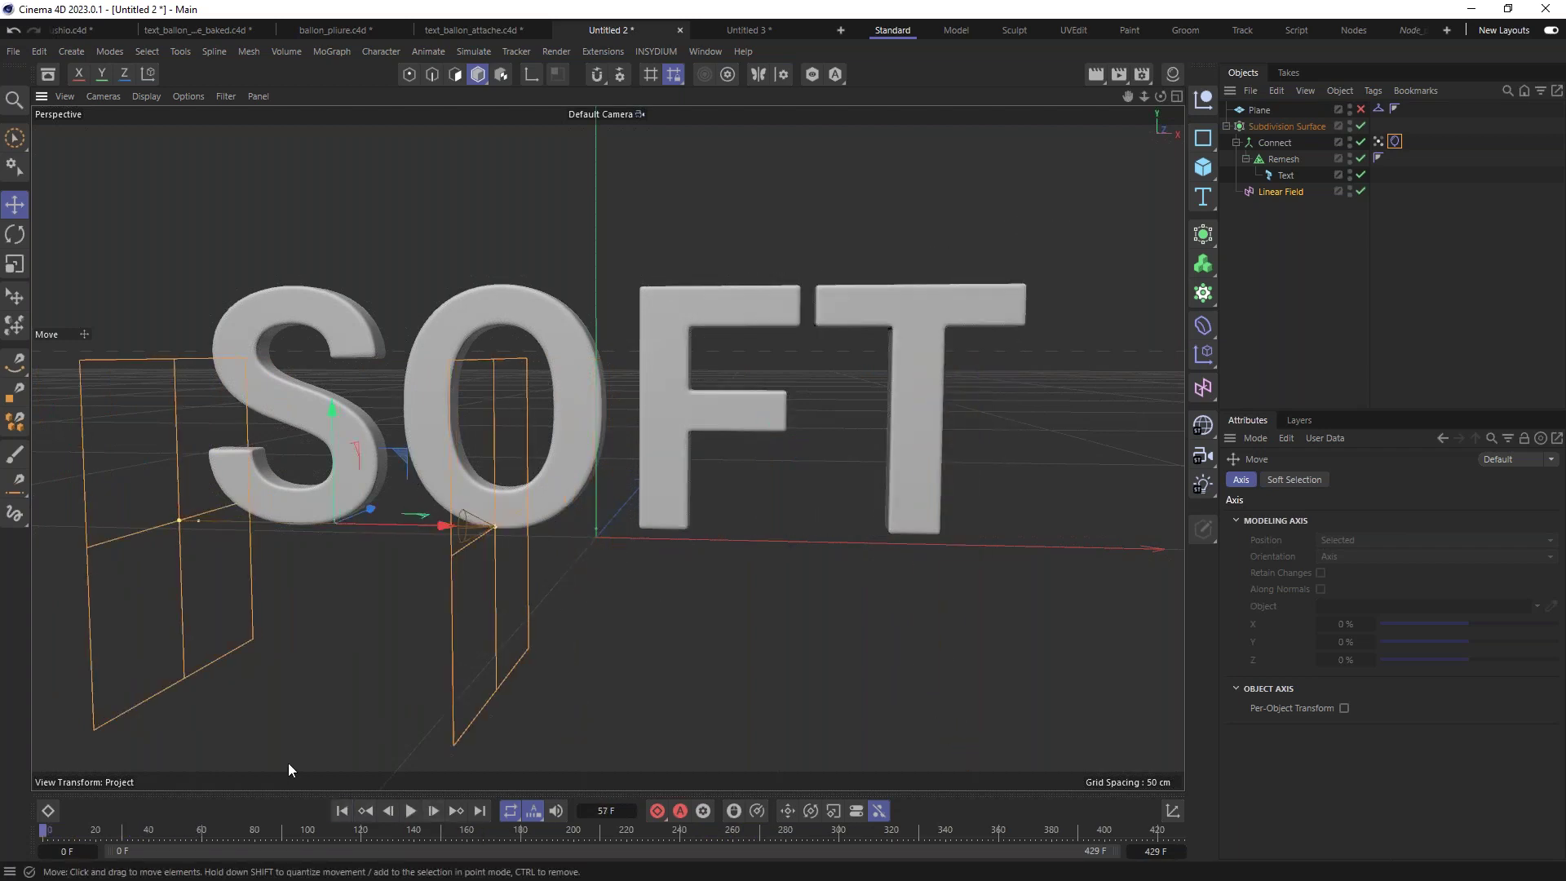
left_click(341, 810)
left_click(410, 811)
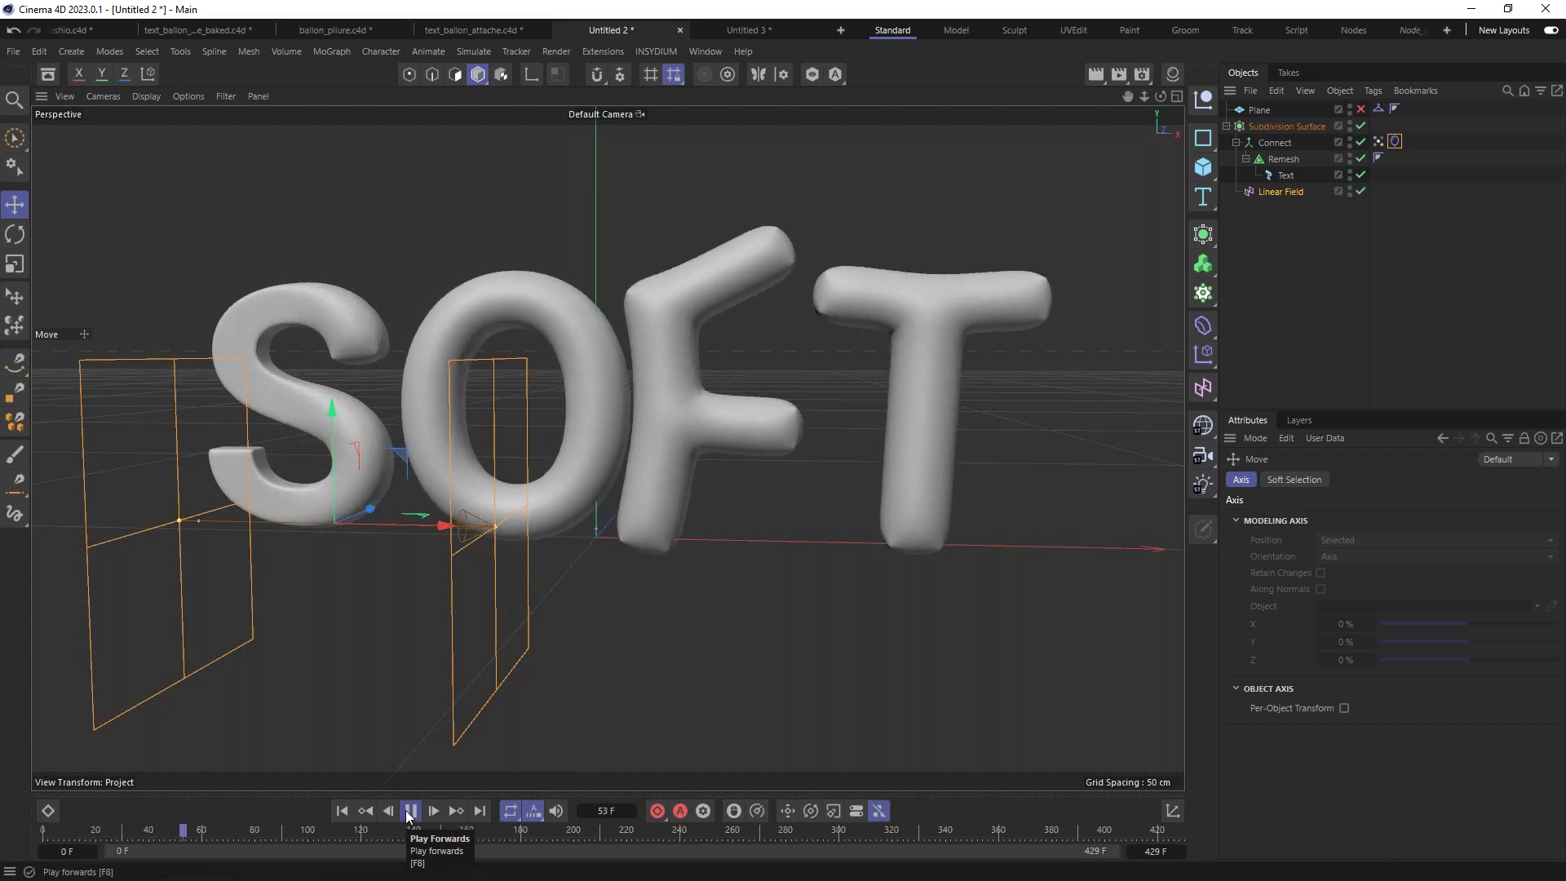
left_click(411, 811)
key("shift+f")
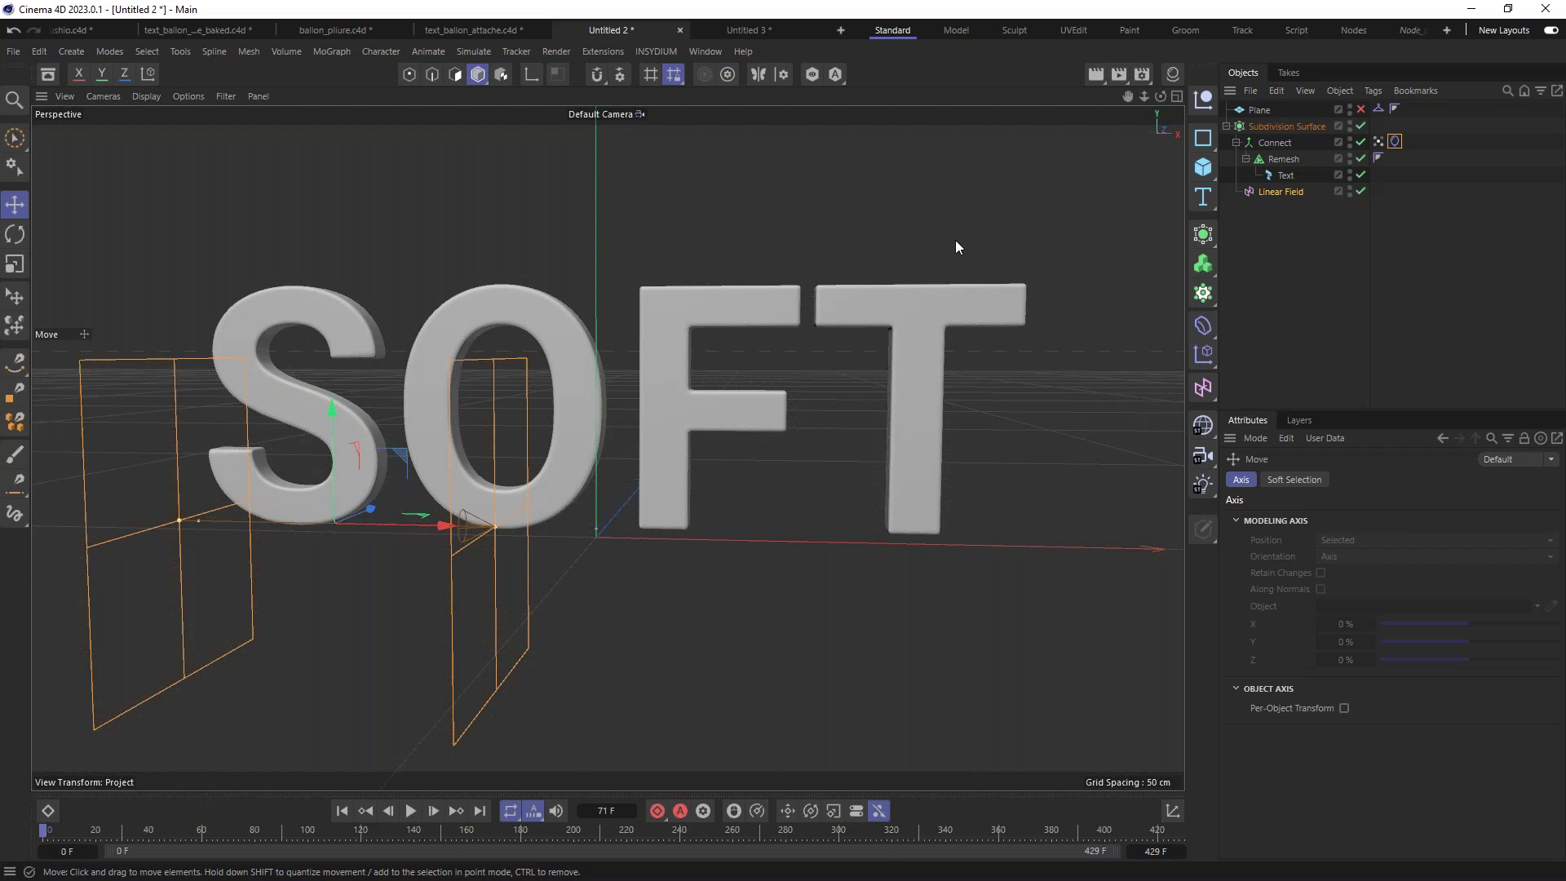
Step: Set the Linear Field's P.X to -375.1361, just left of the S
left_click(1292, 193)
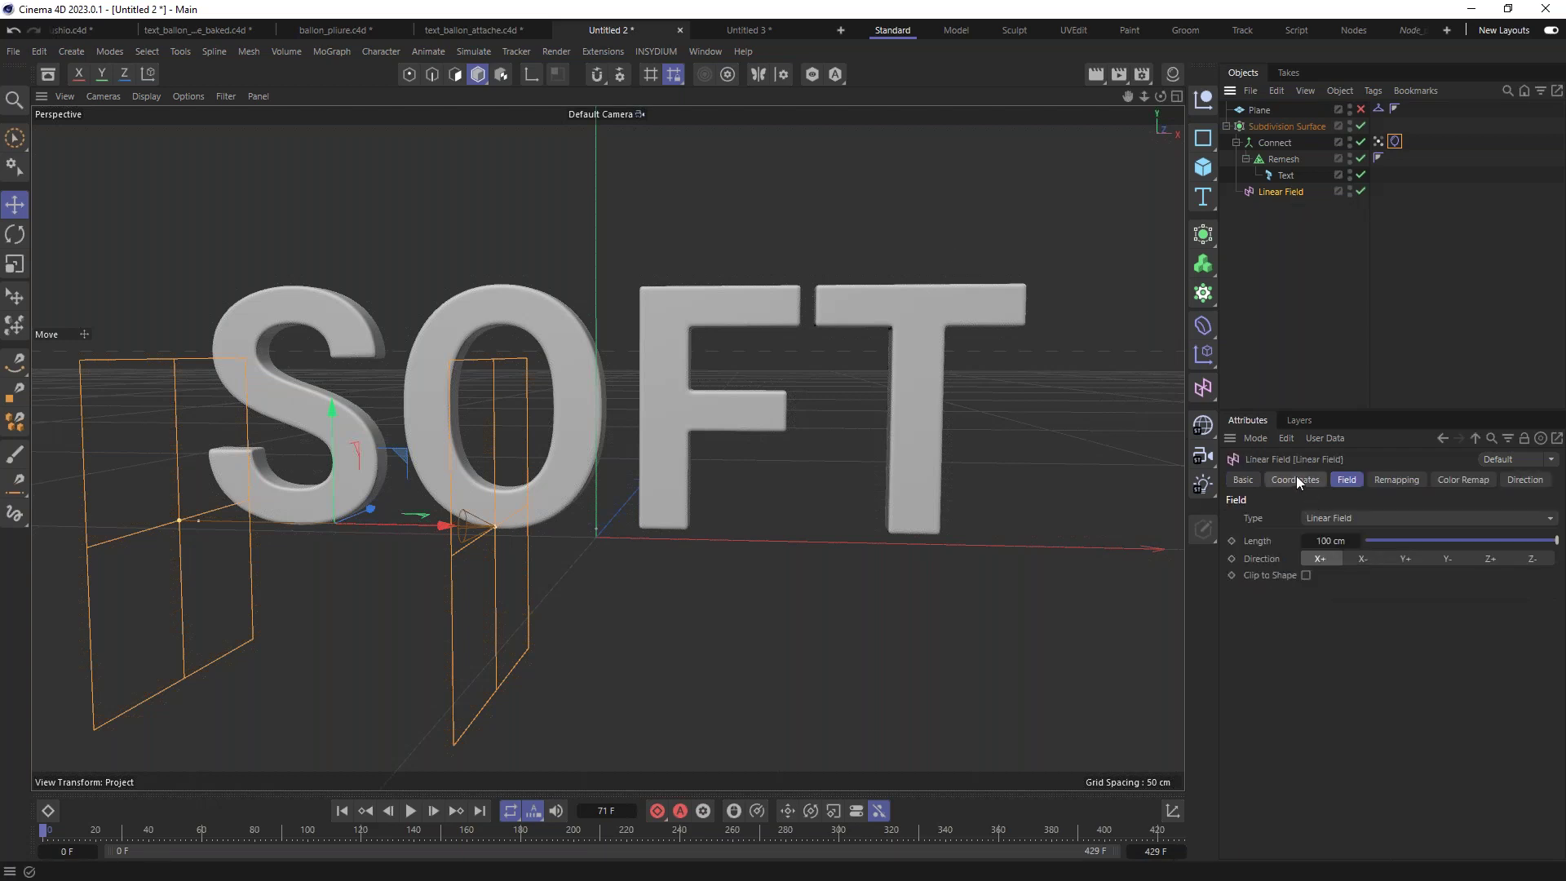
left_click(1297, 479)
left_click_drag(1303, 540, 492, 395)
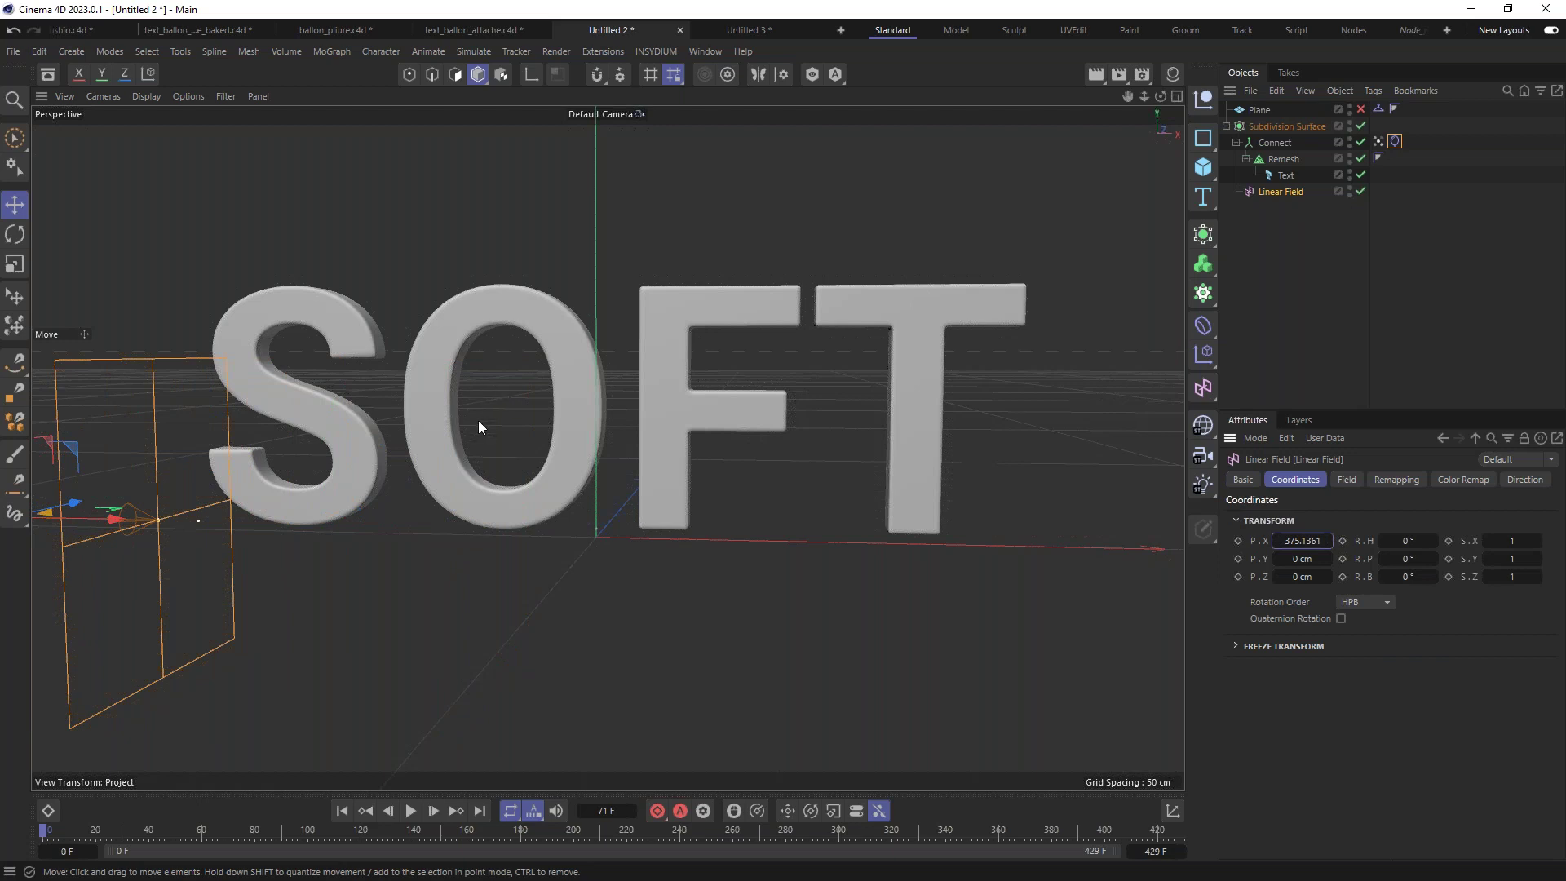
scroll(481, 420, "down", 6)
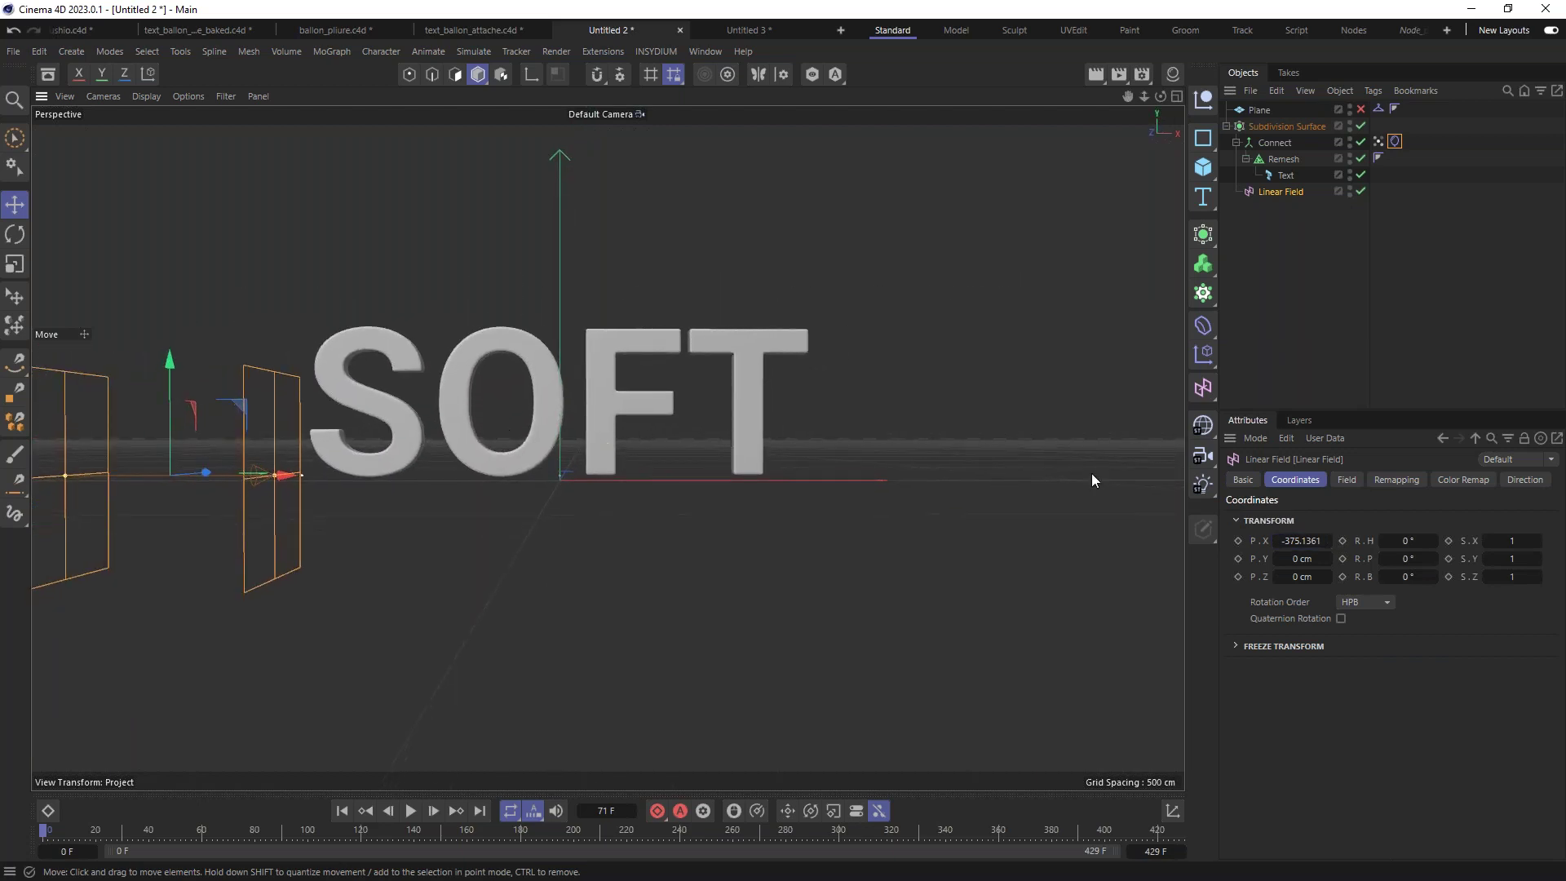
Step: Keyframe the Linear Field's starting P.X at frame 0, move it past the T and preview
left_click(1238, 540)
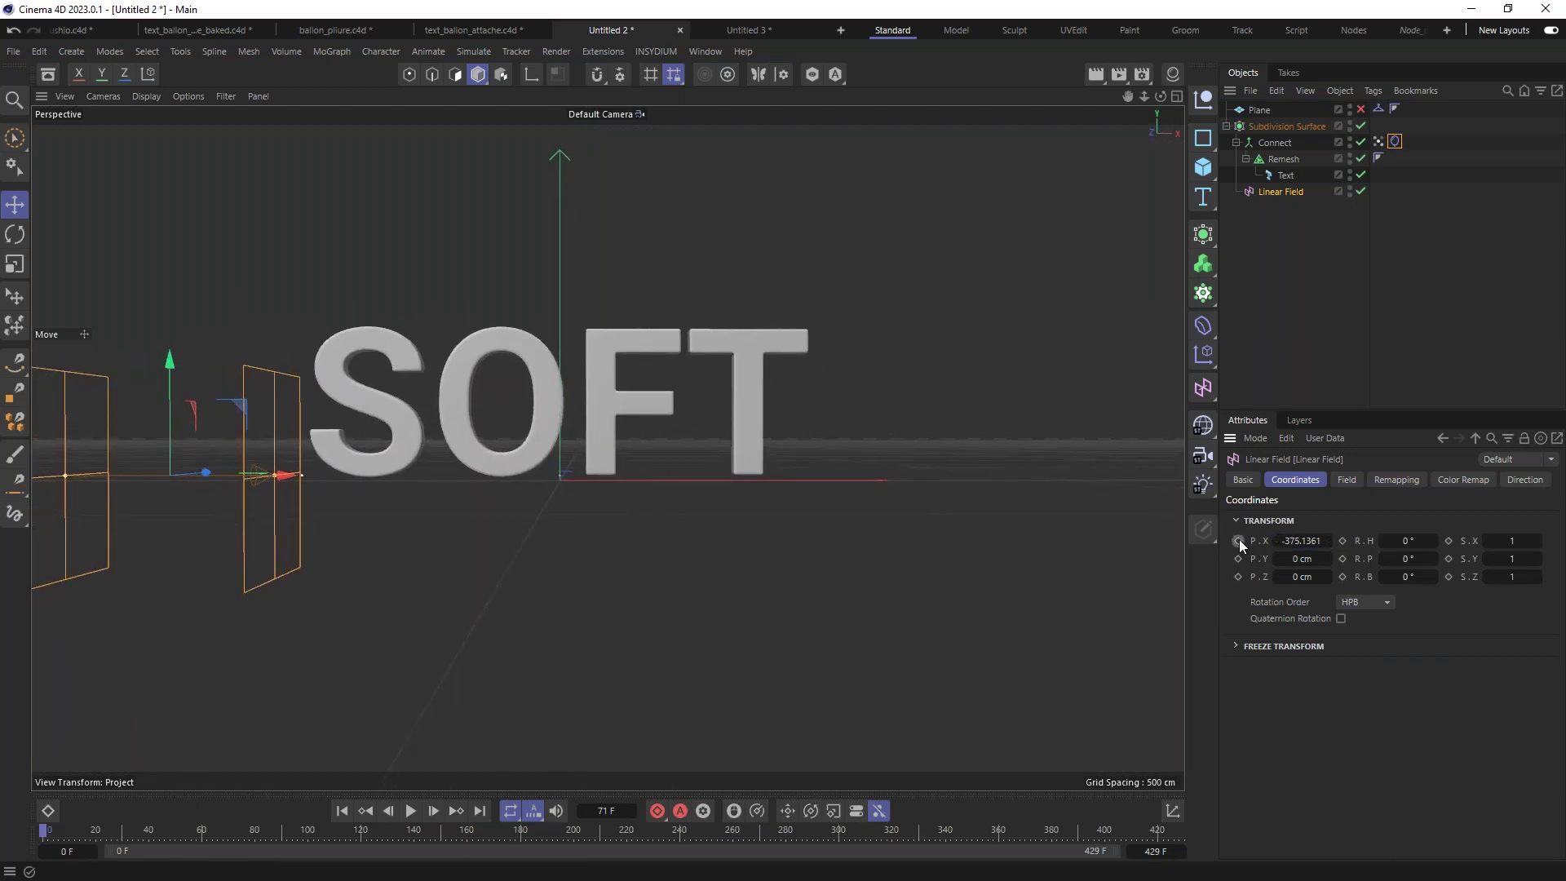
left_click(251, 825)
left_click_drag(232, 475, 259, 441)
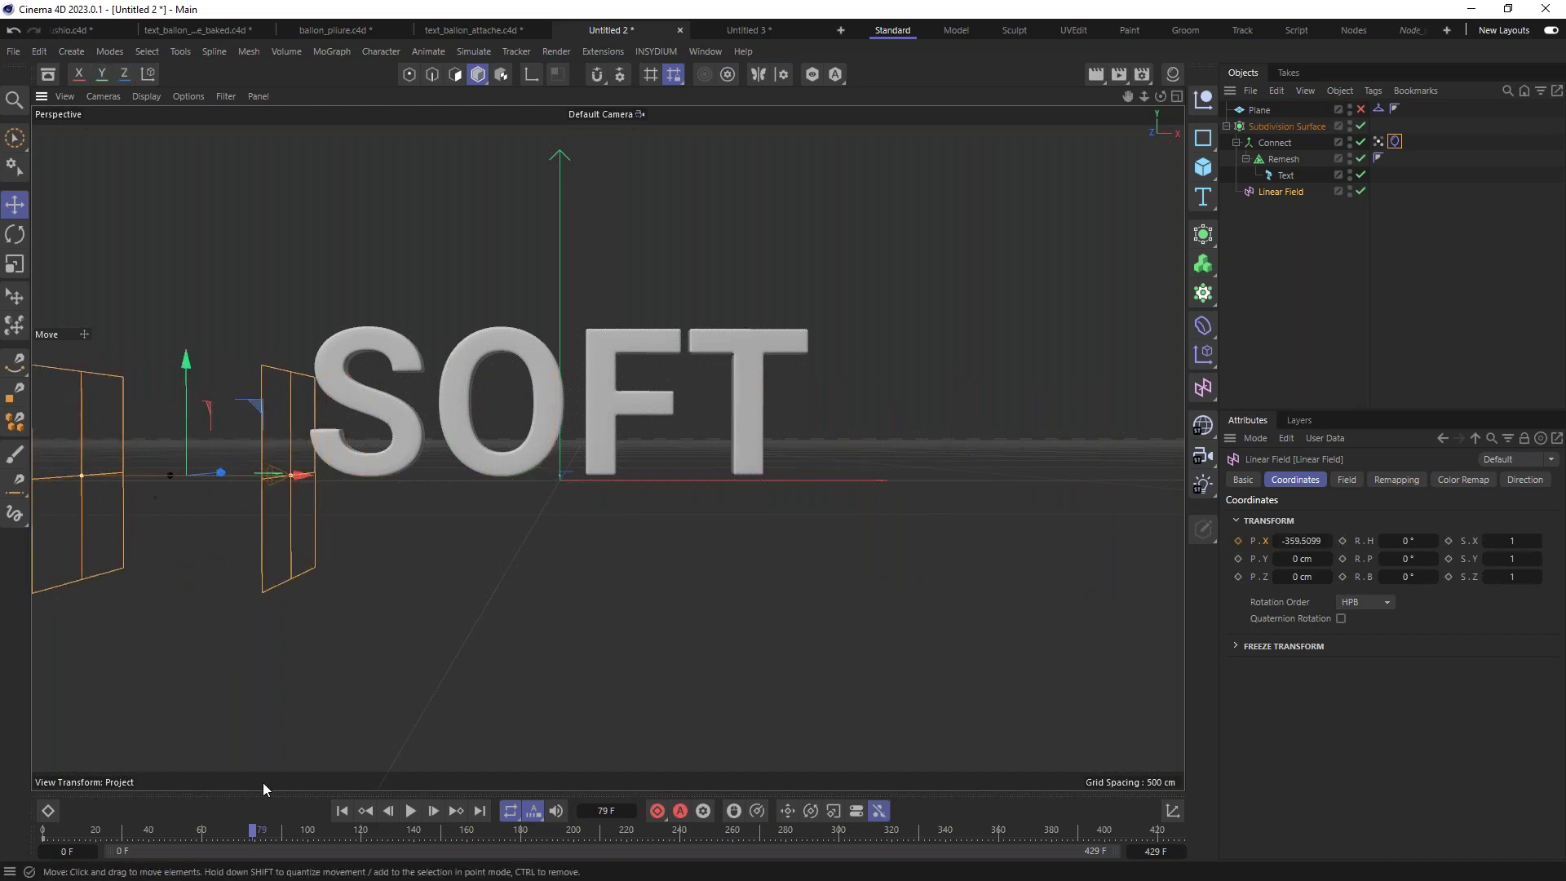
left_click(341, 810)
left_click(411, 811)
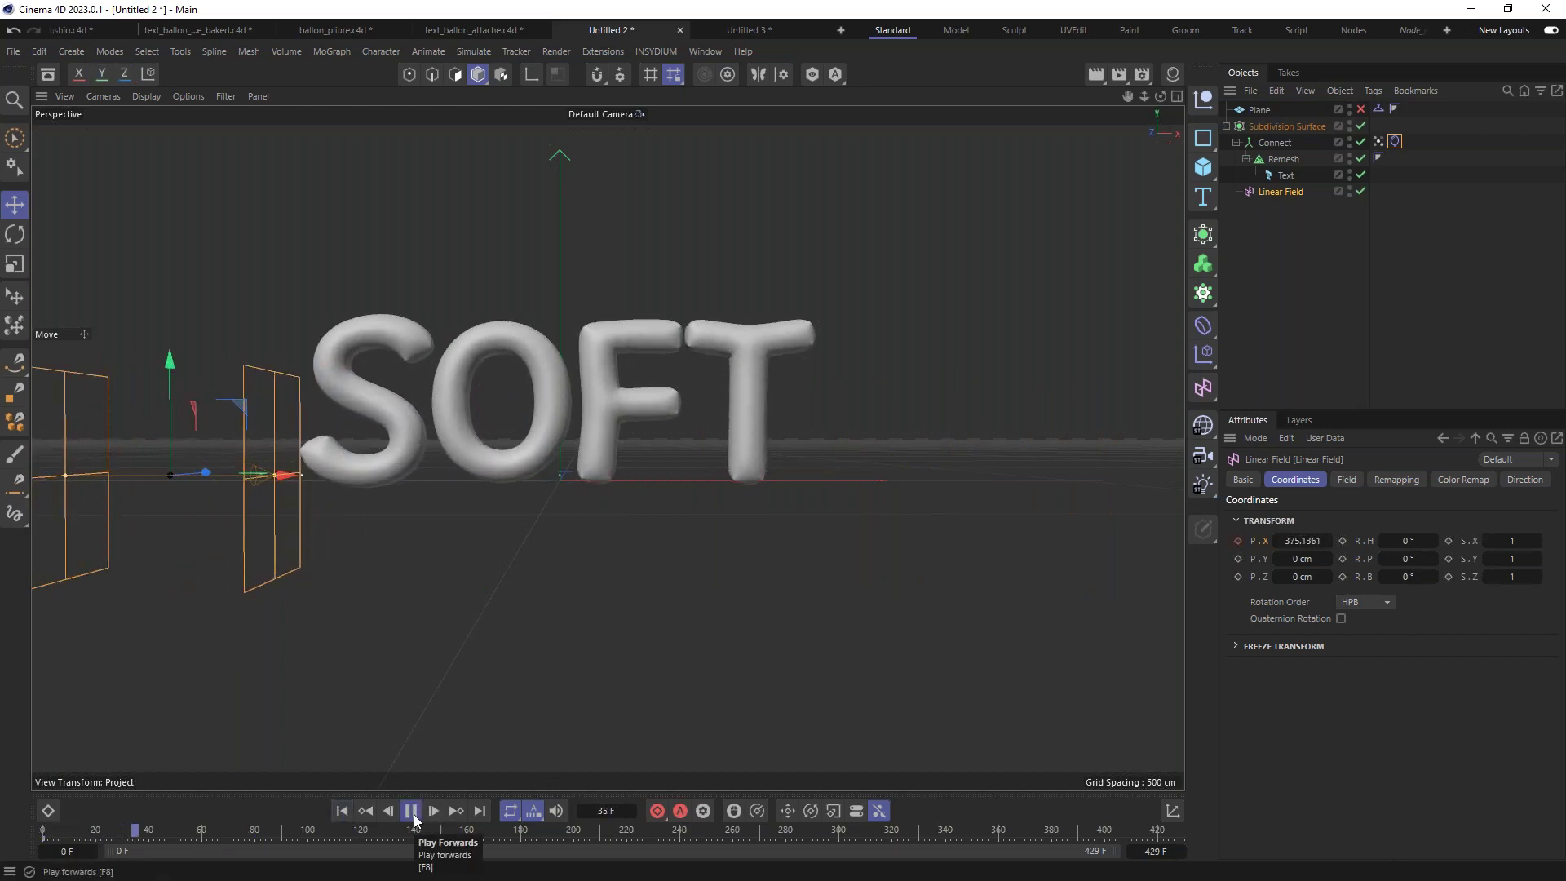
left_click(411, 812)
left_click(340, 809)
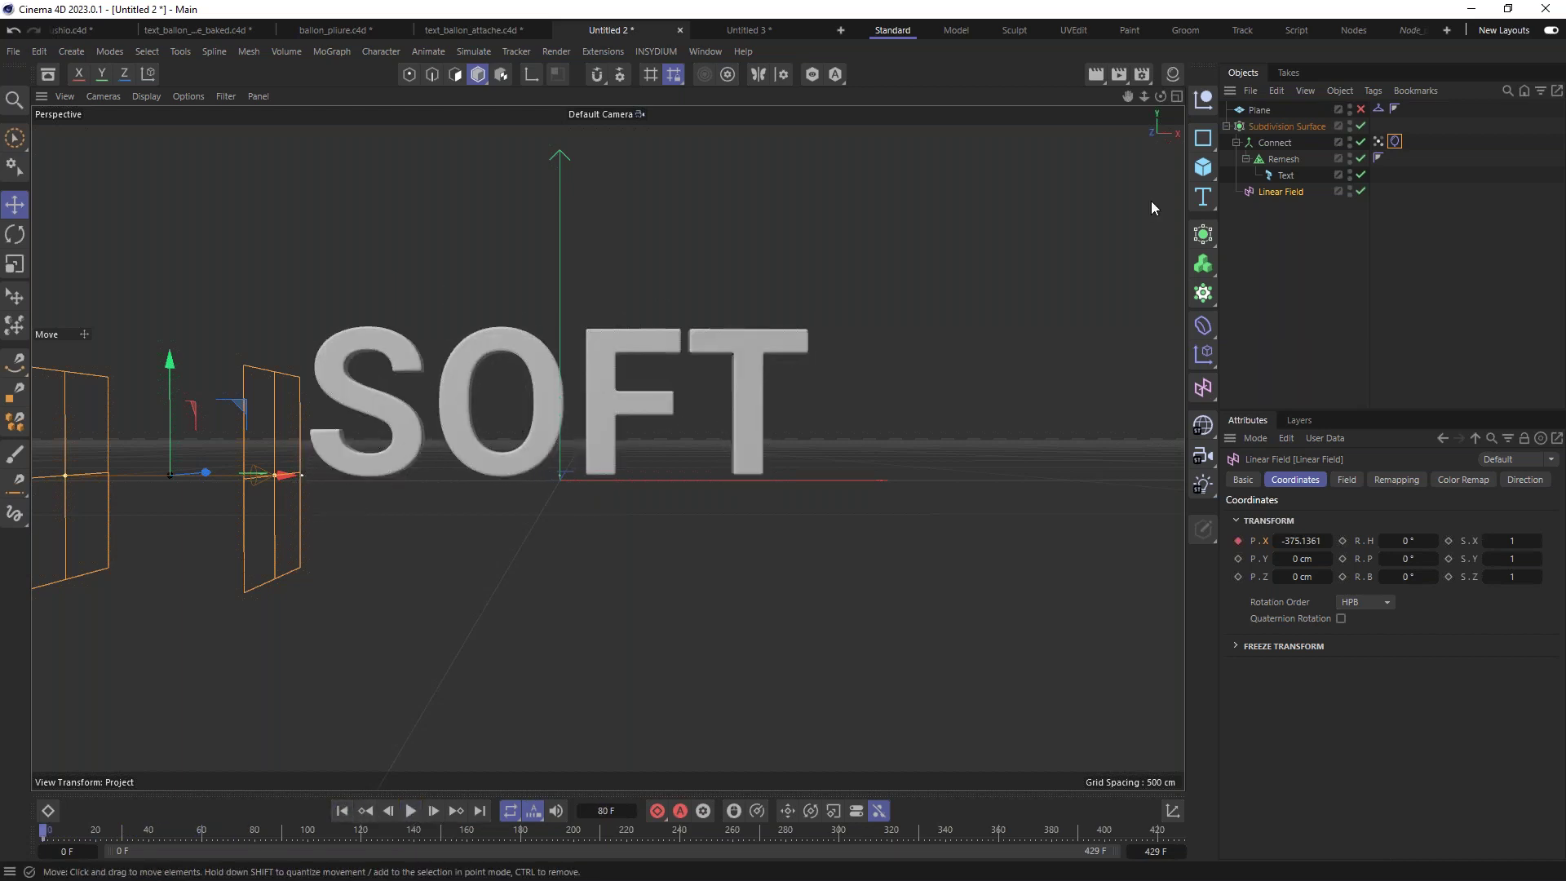
Step: Reverse the Linear Field's Direction to X- and replay the animation
left_click(1347, 480)
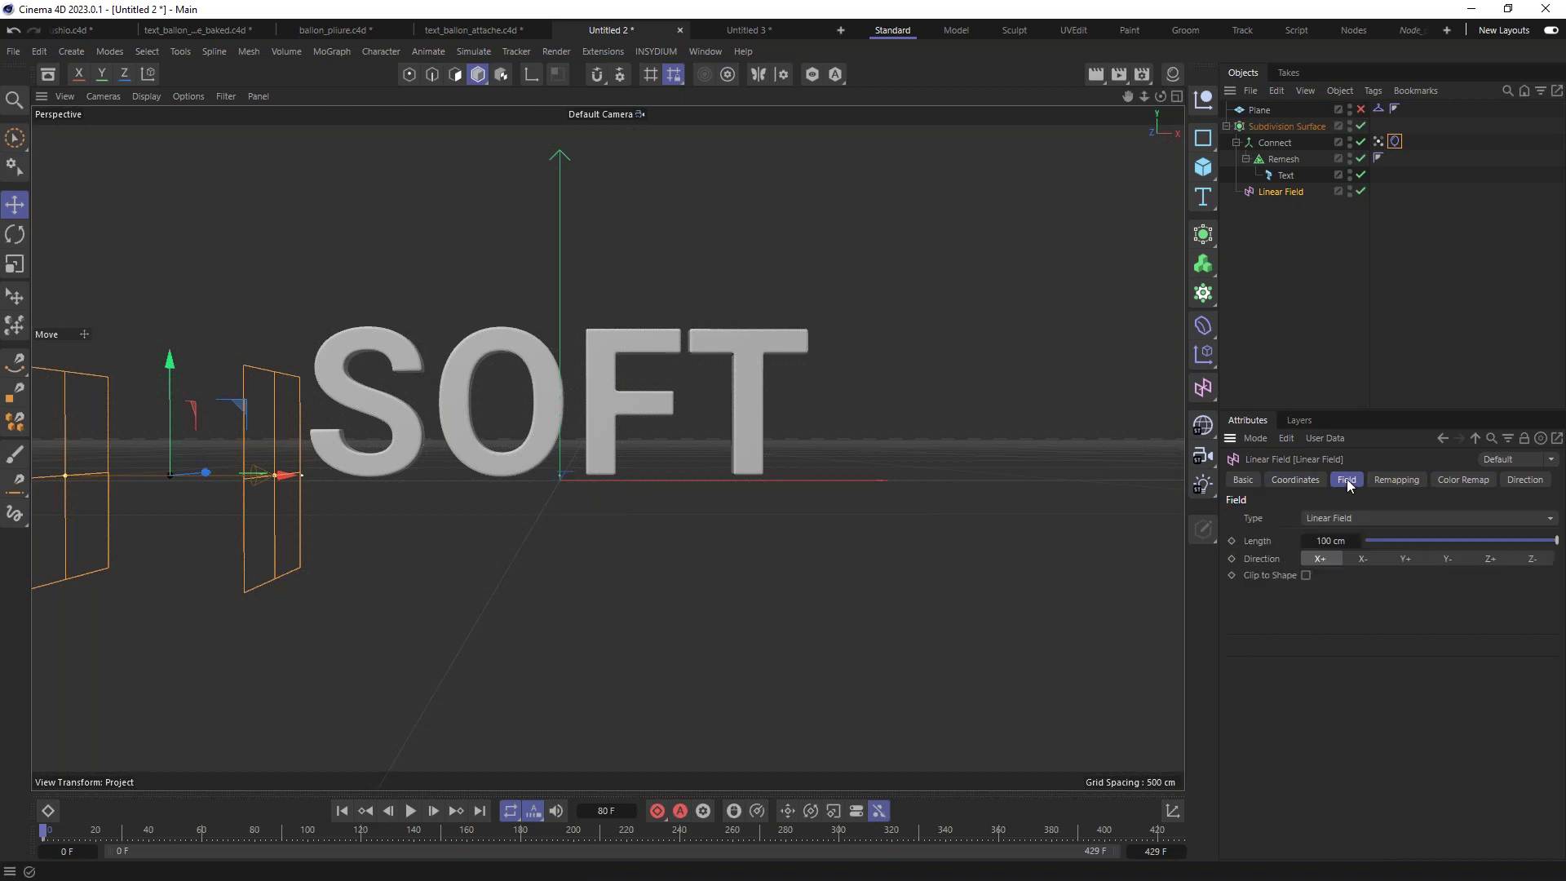
left_click(1362, 560)
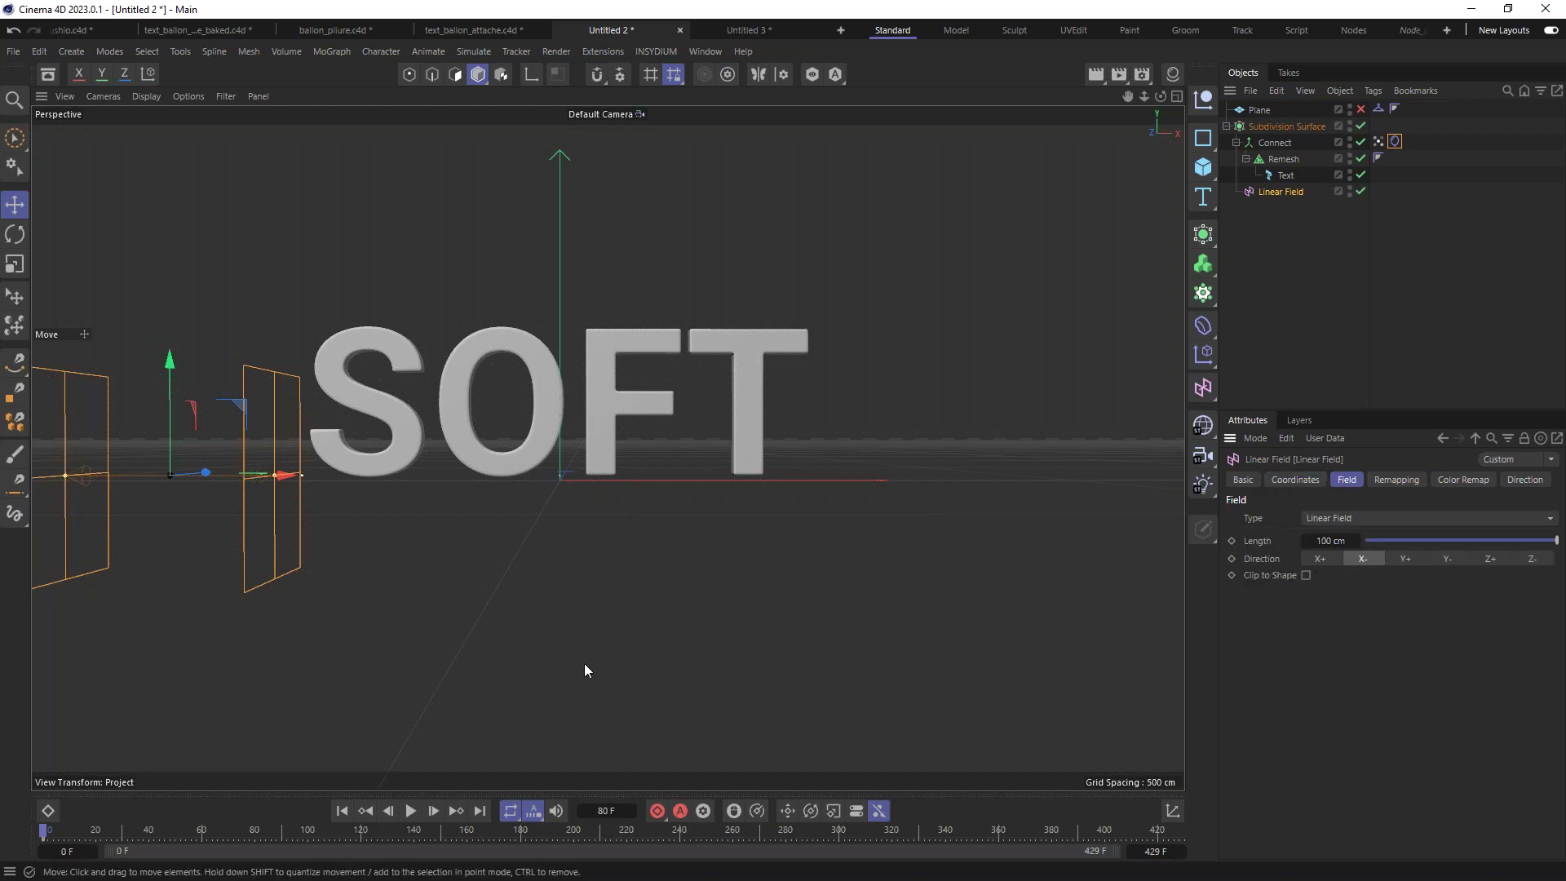
left_click(411, 812)
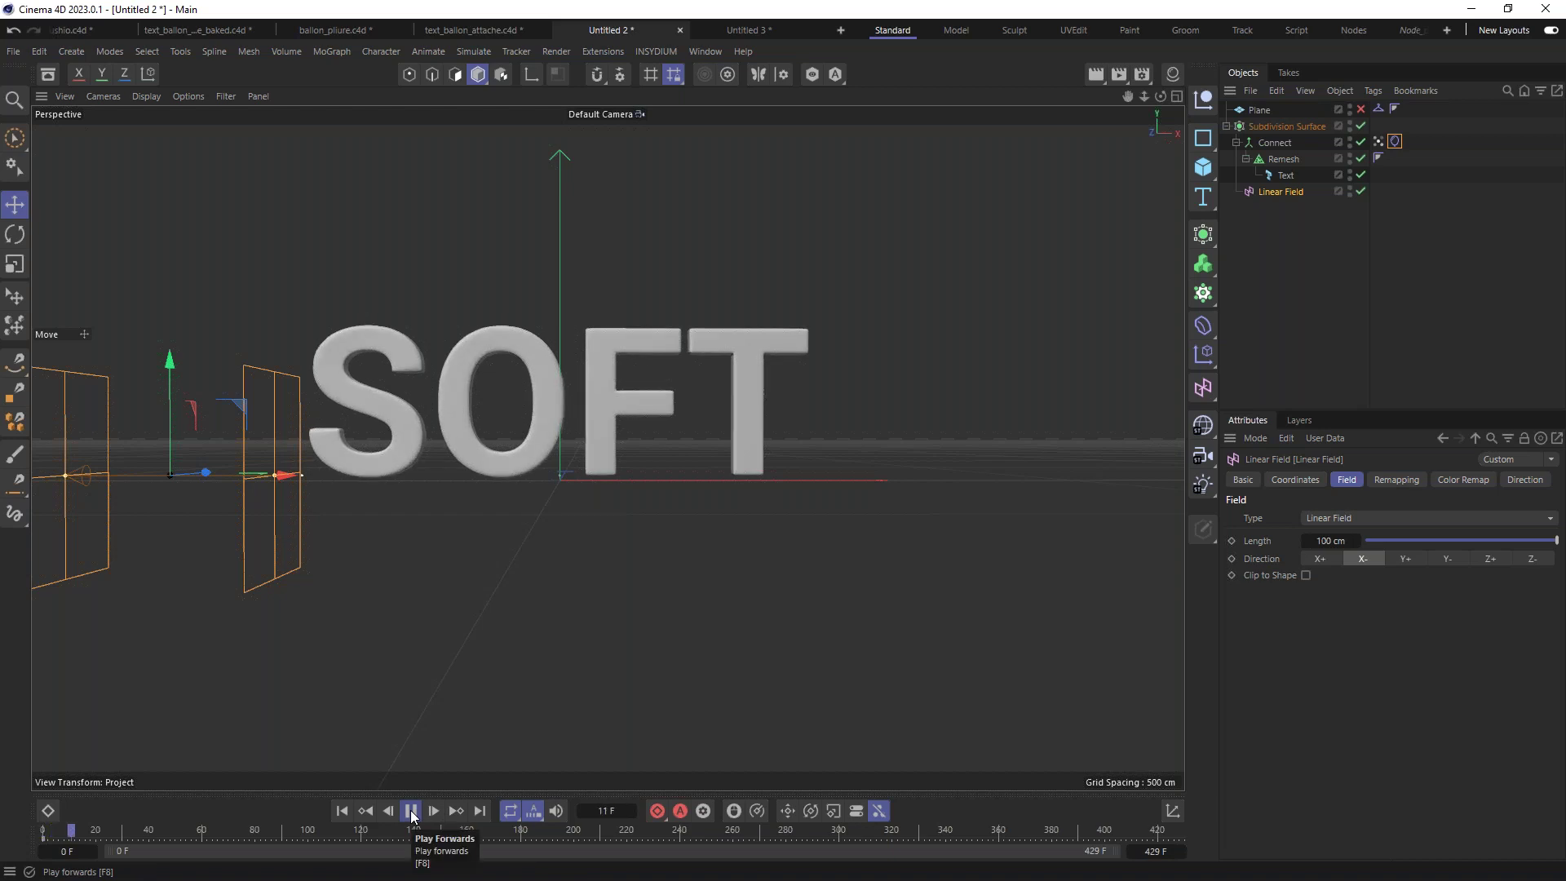
left_click(411, 811)
left_click_drag(340, 443, 415, 770, "alt")
Step: At frame 80, move the Linear Field past the text to 361.008 cm and keyframe P.X
left_click(342, 810)
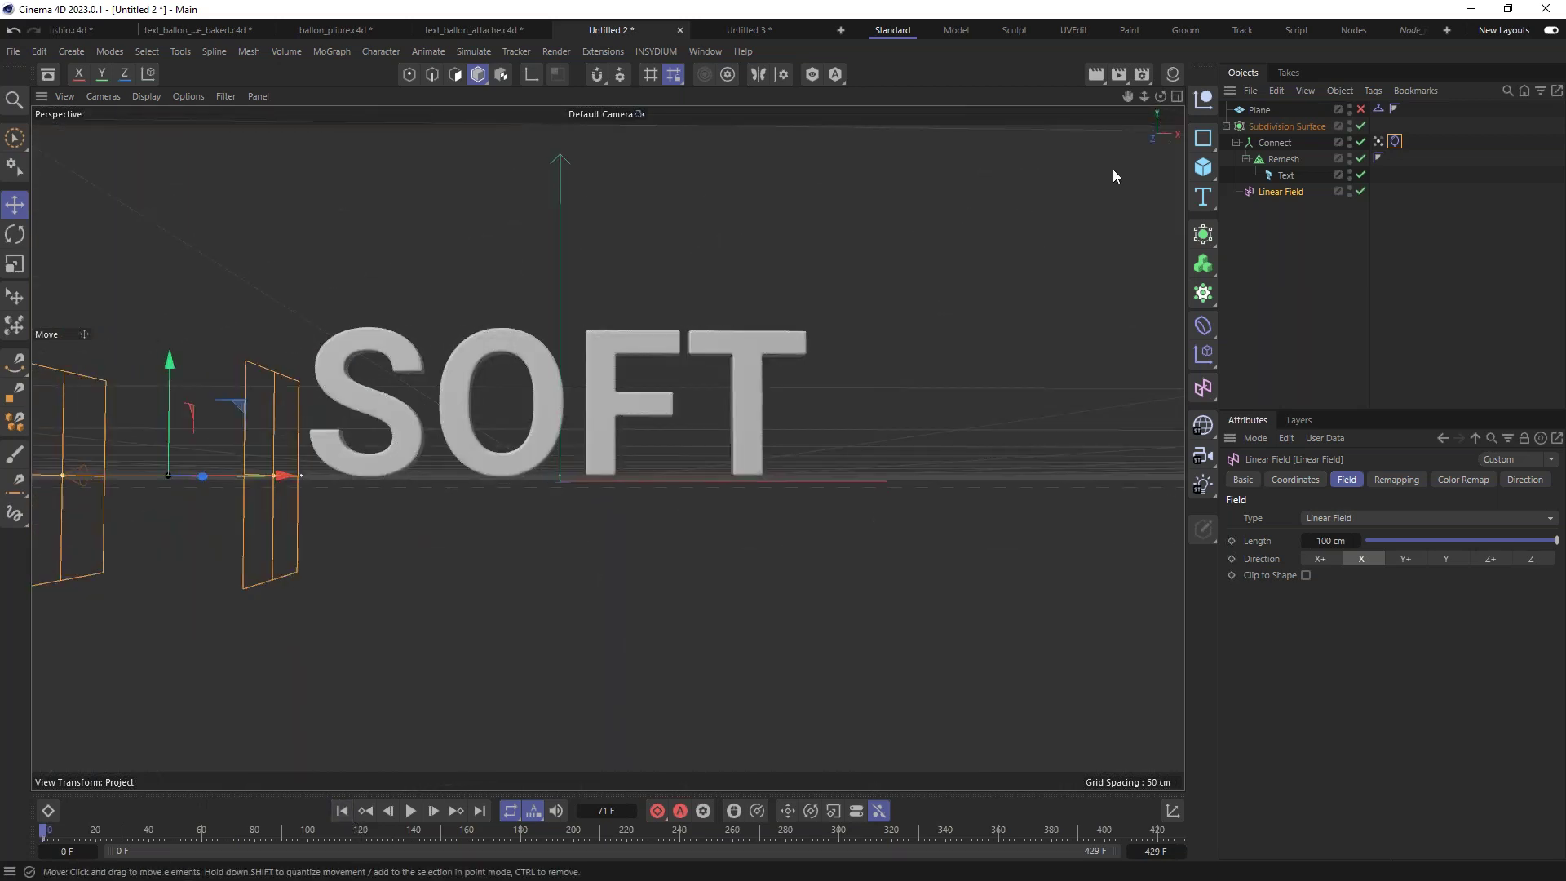
left_click(1314, 479)
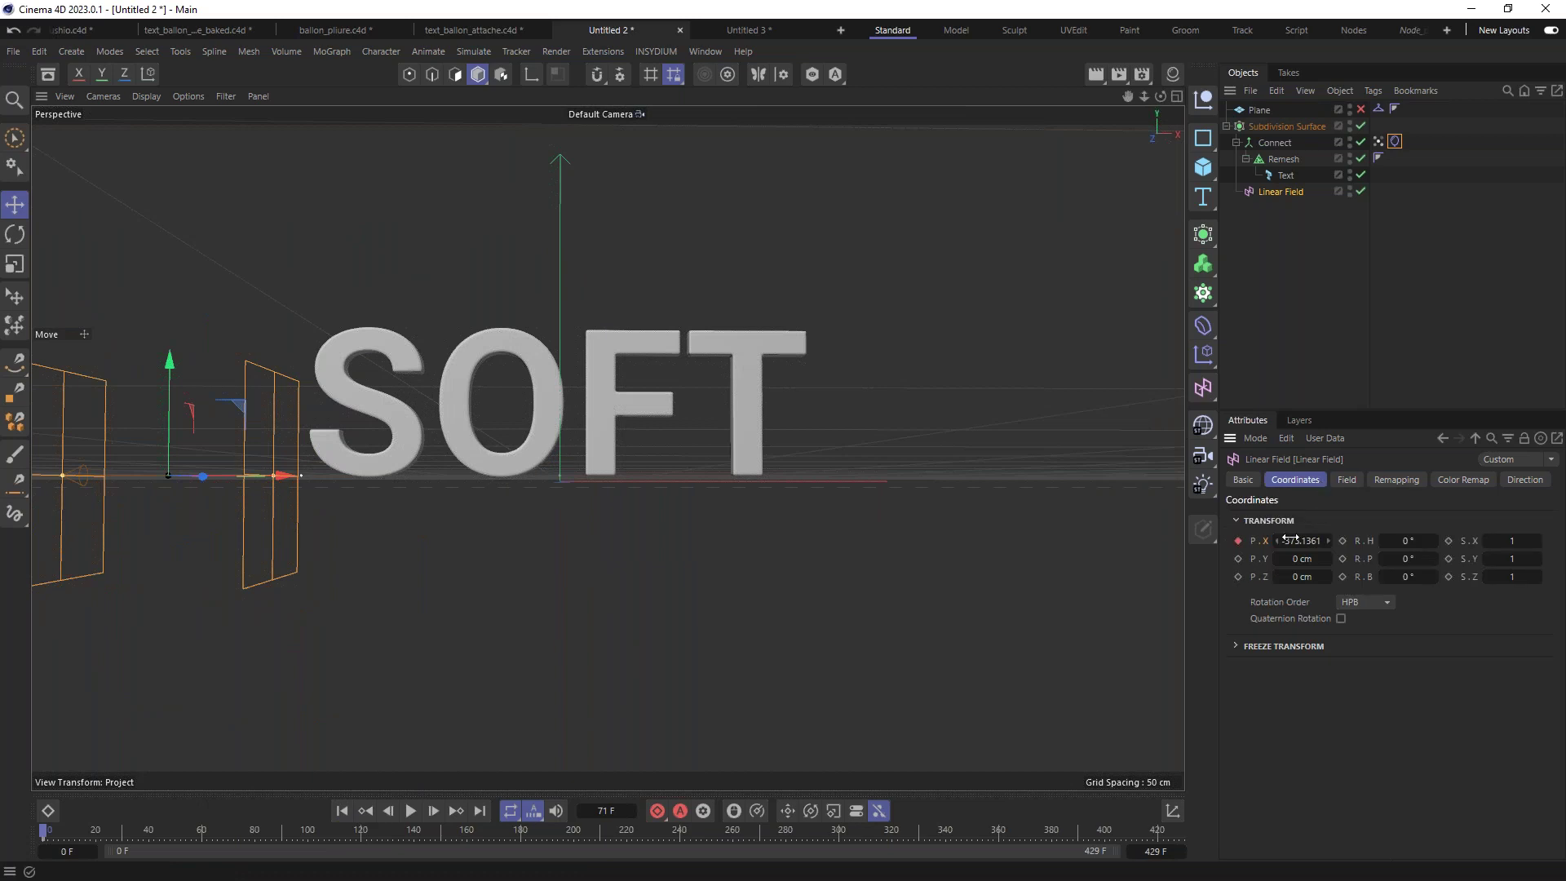
left_click(255, 833)
left_click_drag(242, 482, 1008, 445)
left_click(1238, 541)
left_click(342, 810)
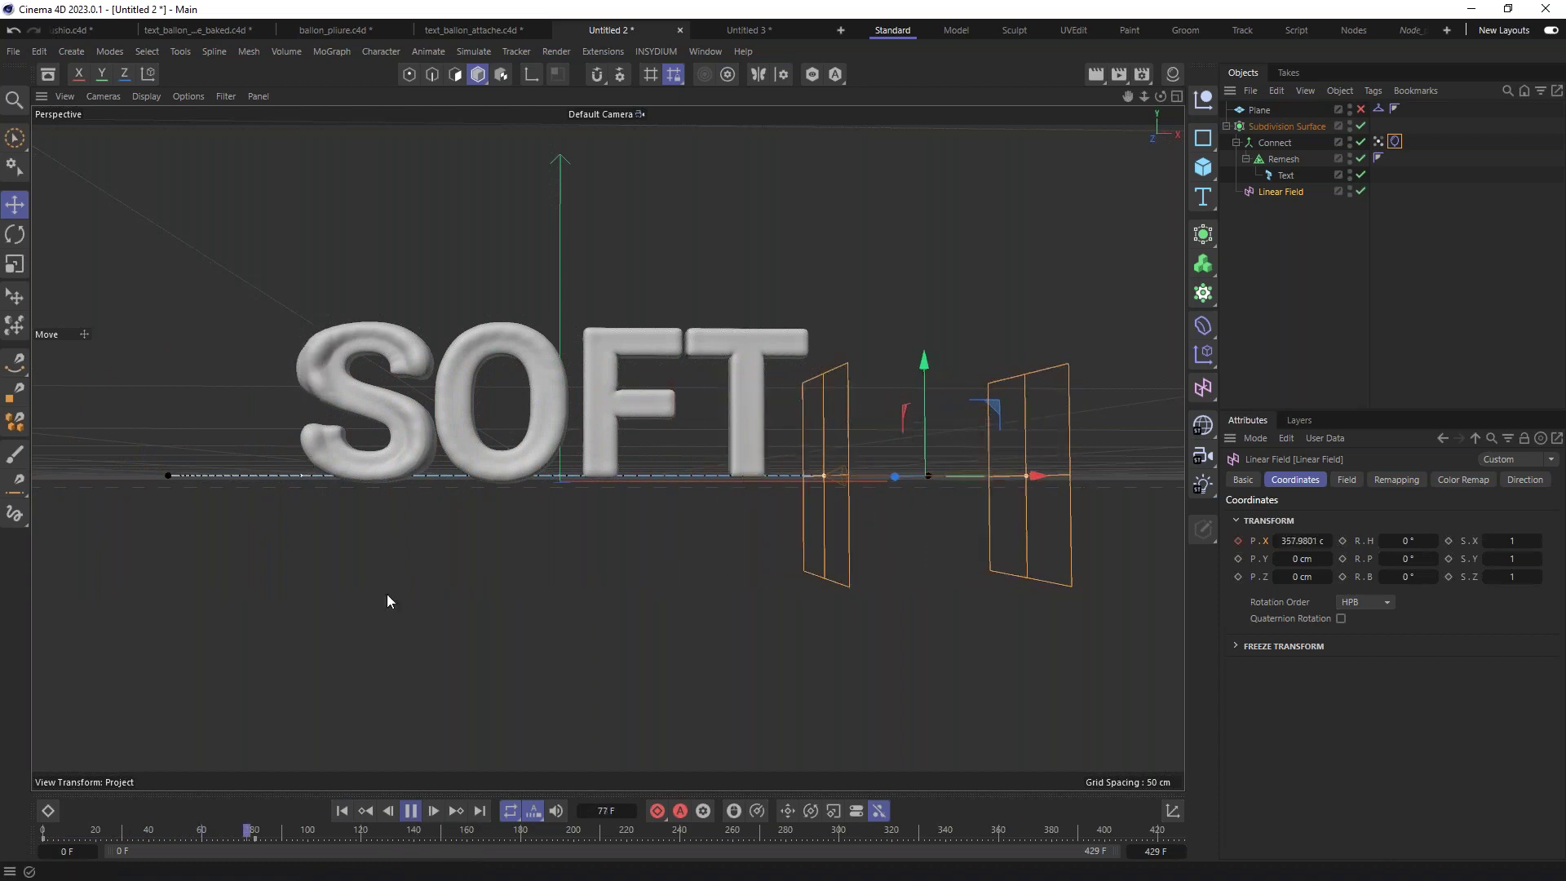
left_click(341, 811)
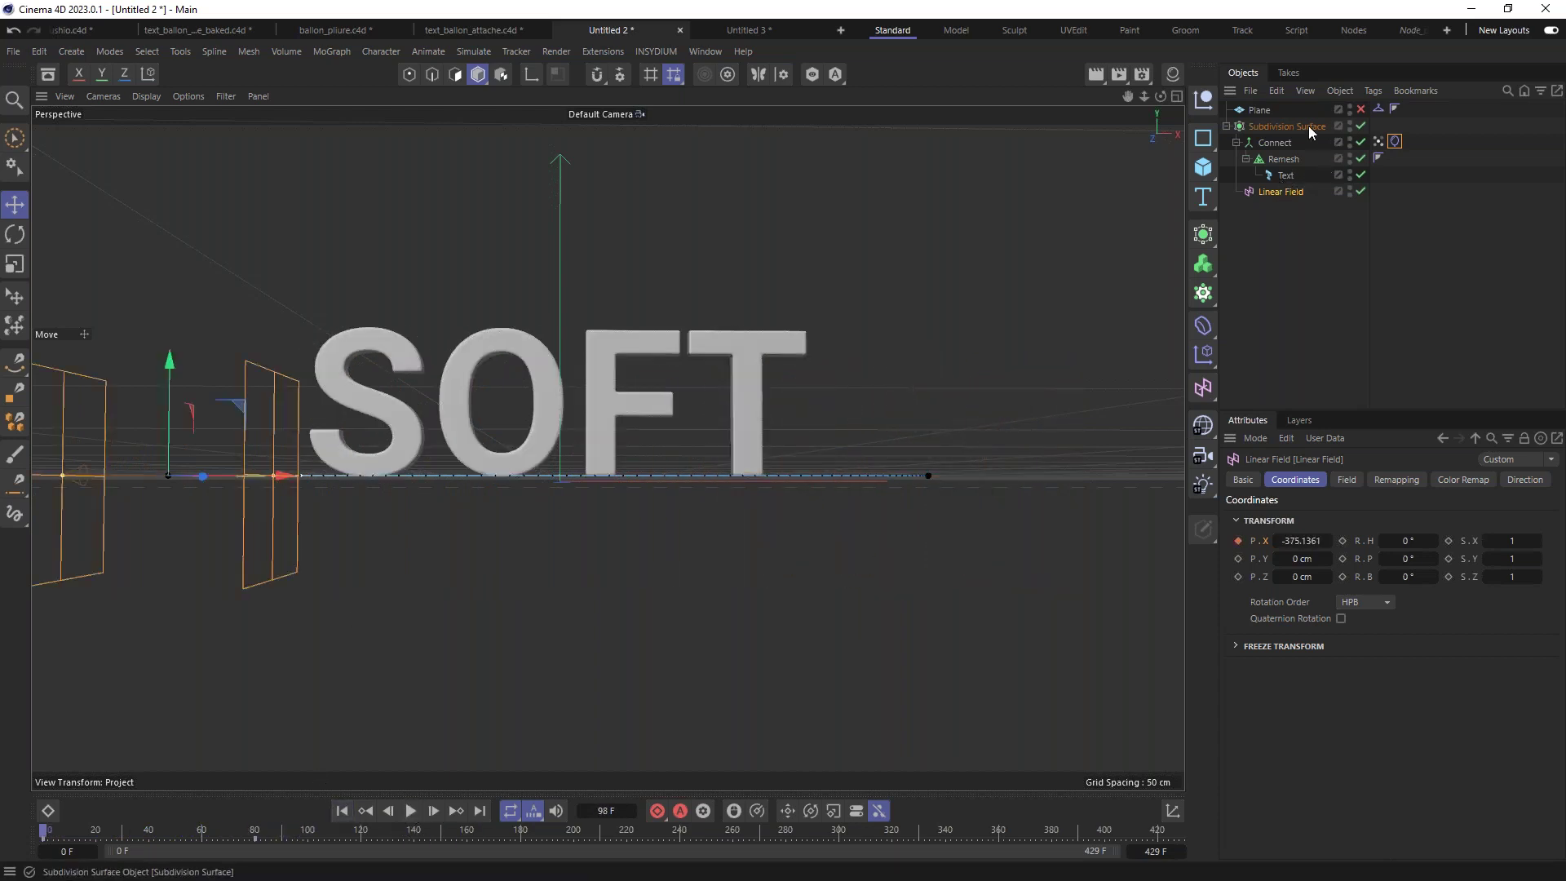
Step: Add a Solid layer to the vertex map fields and keyframe its Value at 0%
left_click(1378, 143)
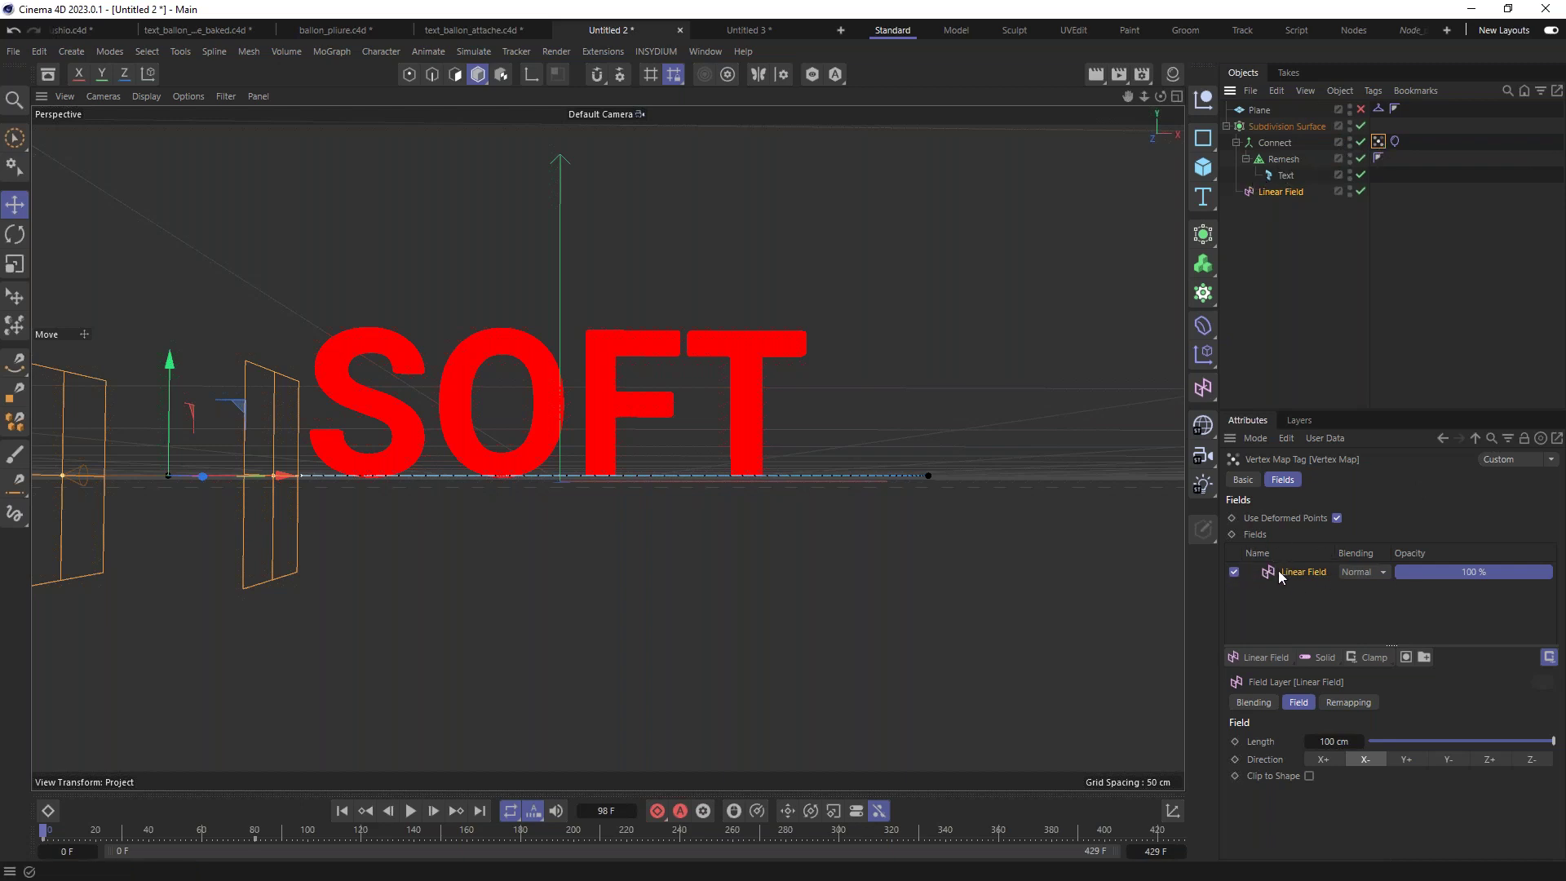
left_click(1323, 657)
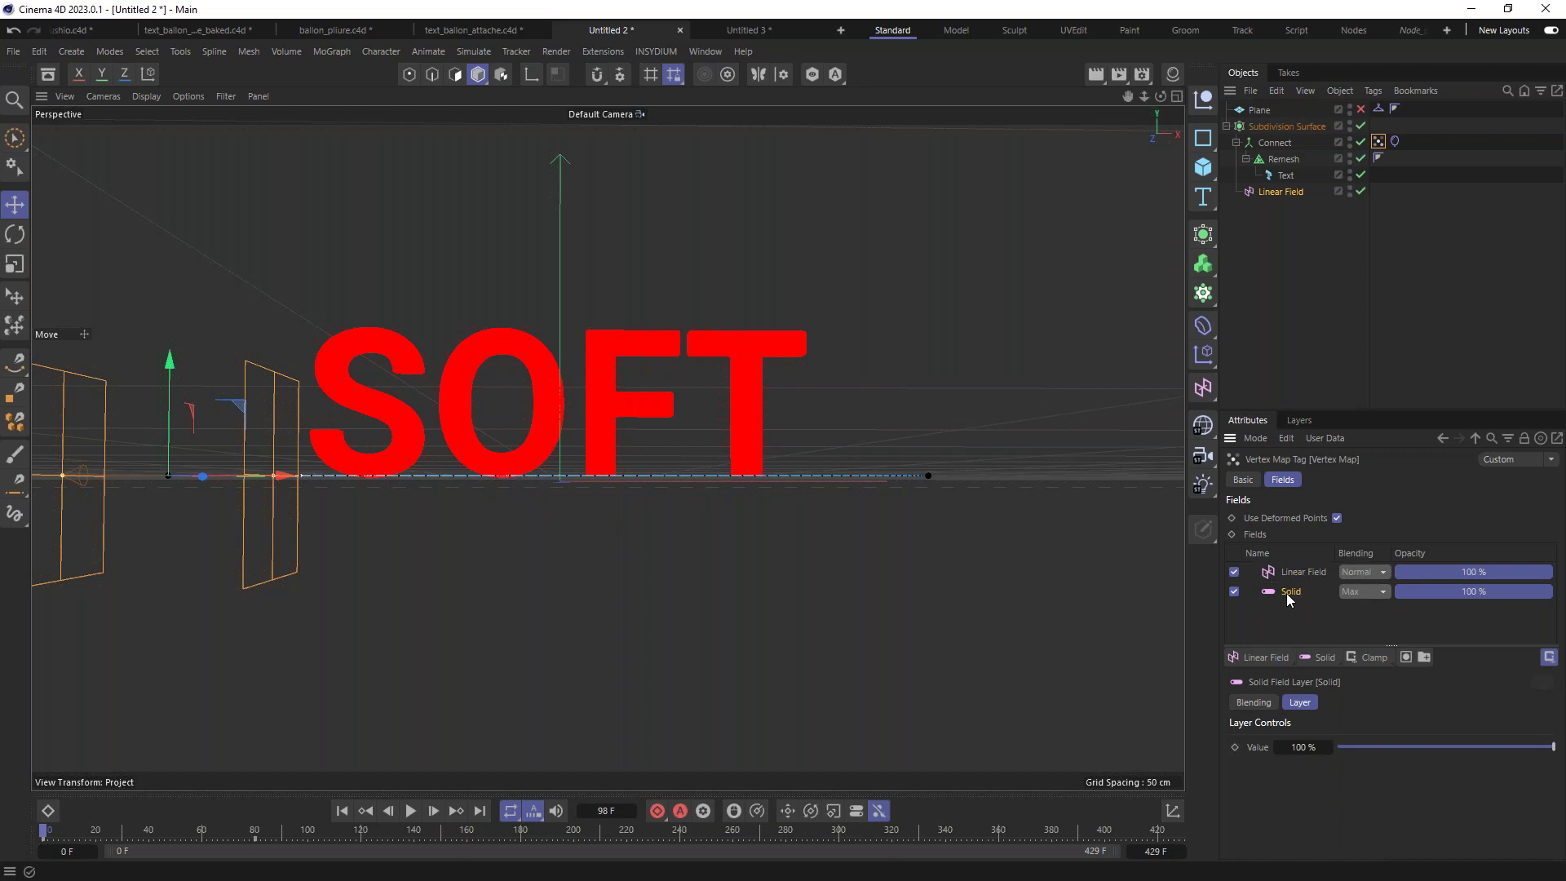
left_click(1344, 747)
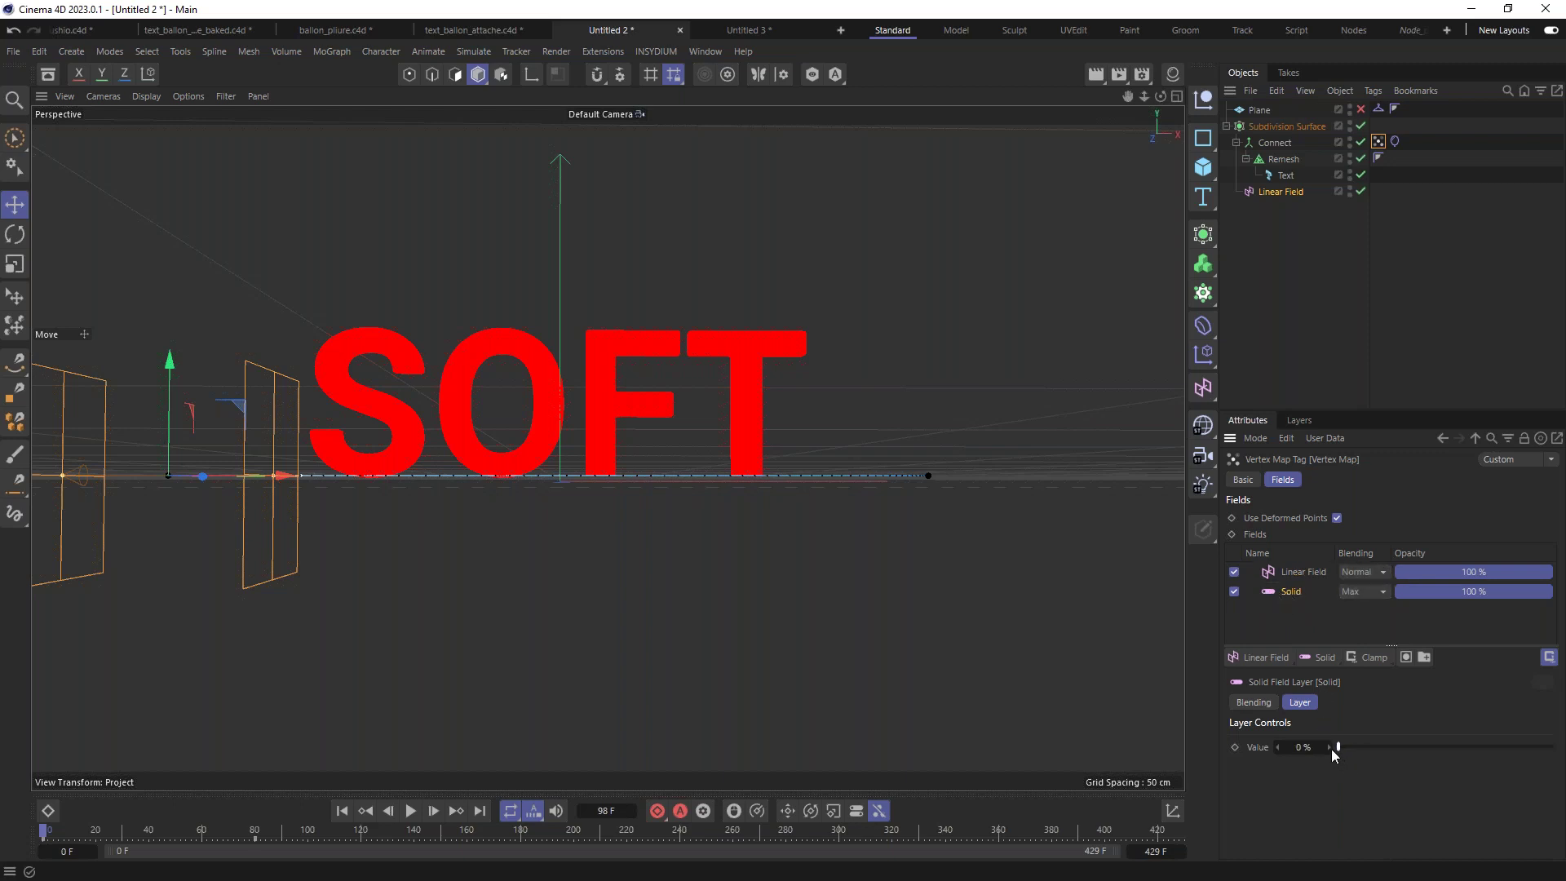
double_click(1320, 747)
left_click(1236, 747)
Step: At frame 426, set the Solid layer Value to 0.002 and keyframe it
left_click_drag(1137, 830, 1174, 830)
left_click(1312, 746)
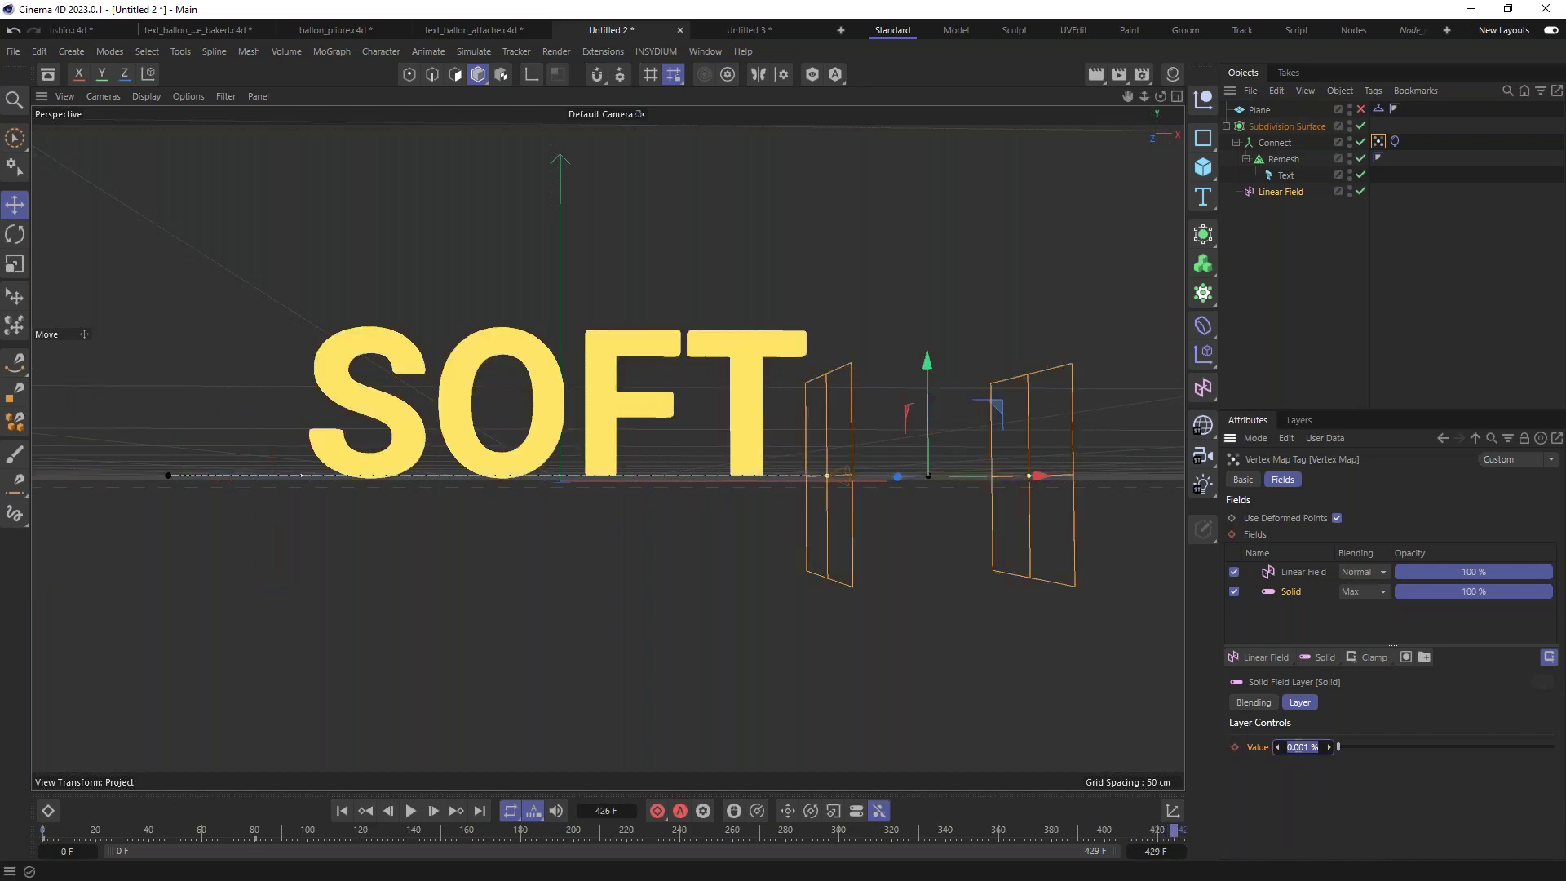
type("0.001")
key("BackSpace")
type("2")
key("Return")
left_click(1234, 746)
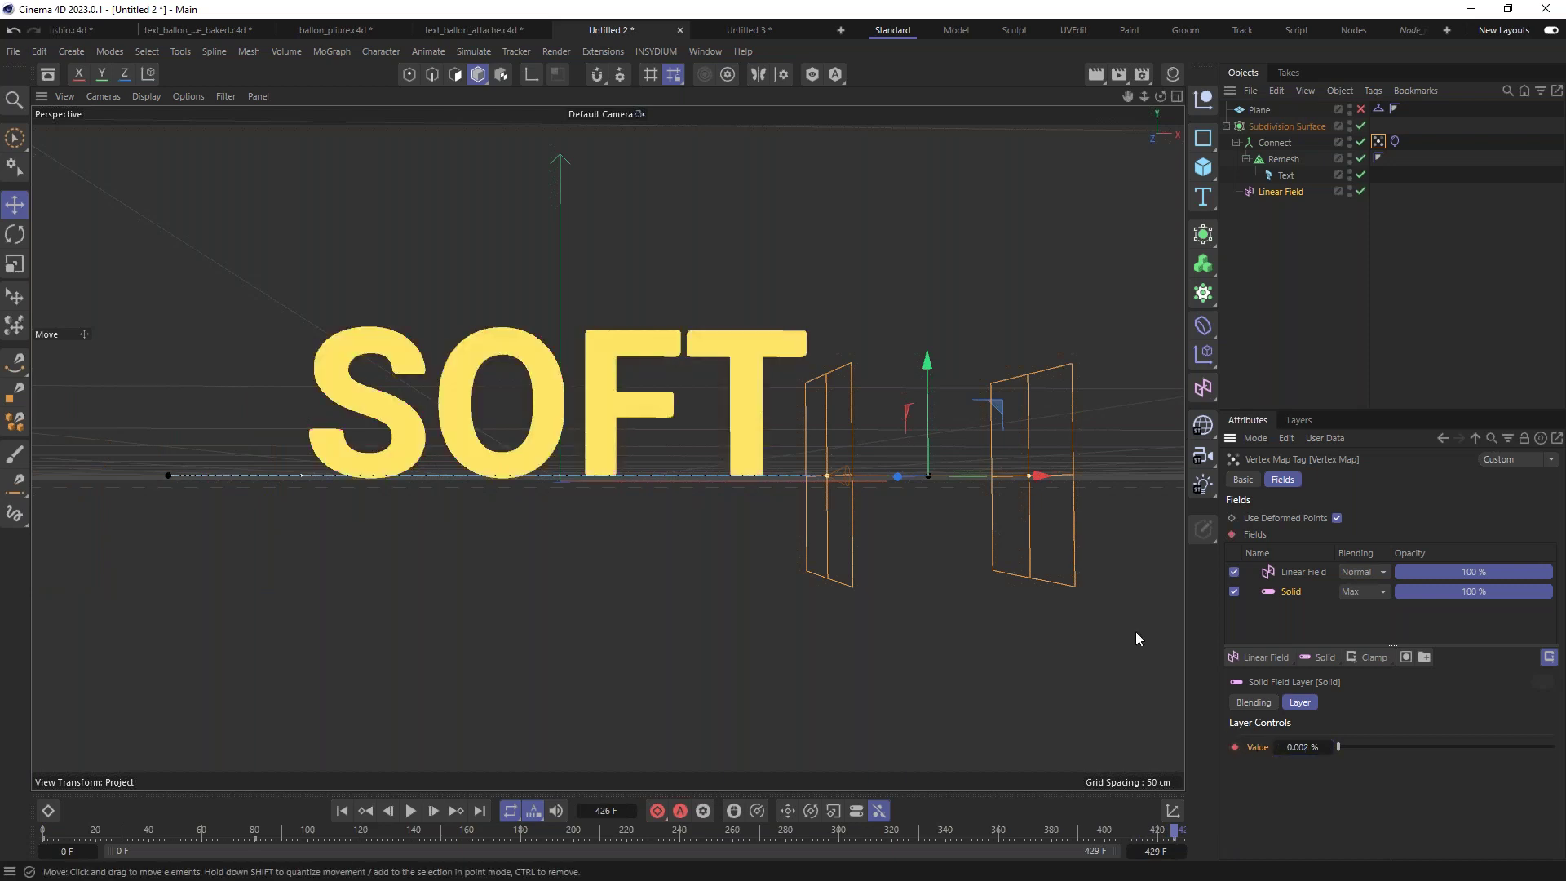
left_click(342, 810)
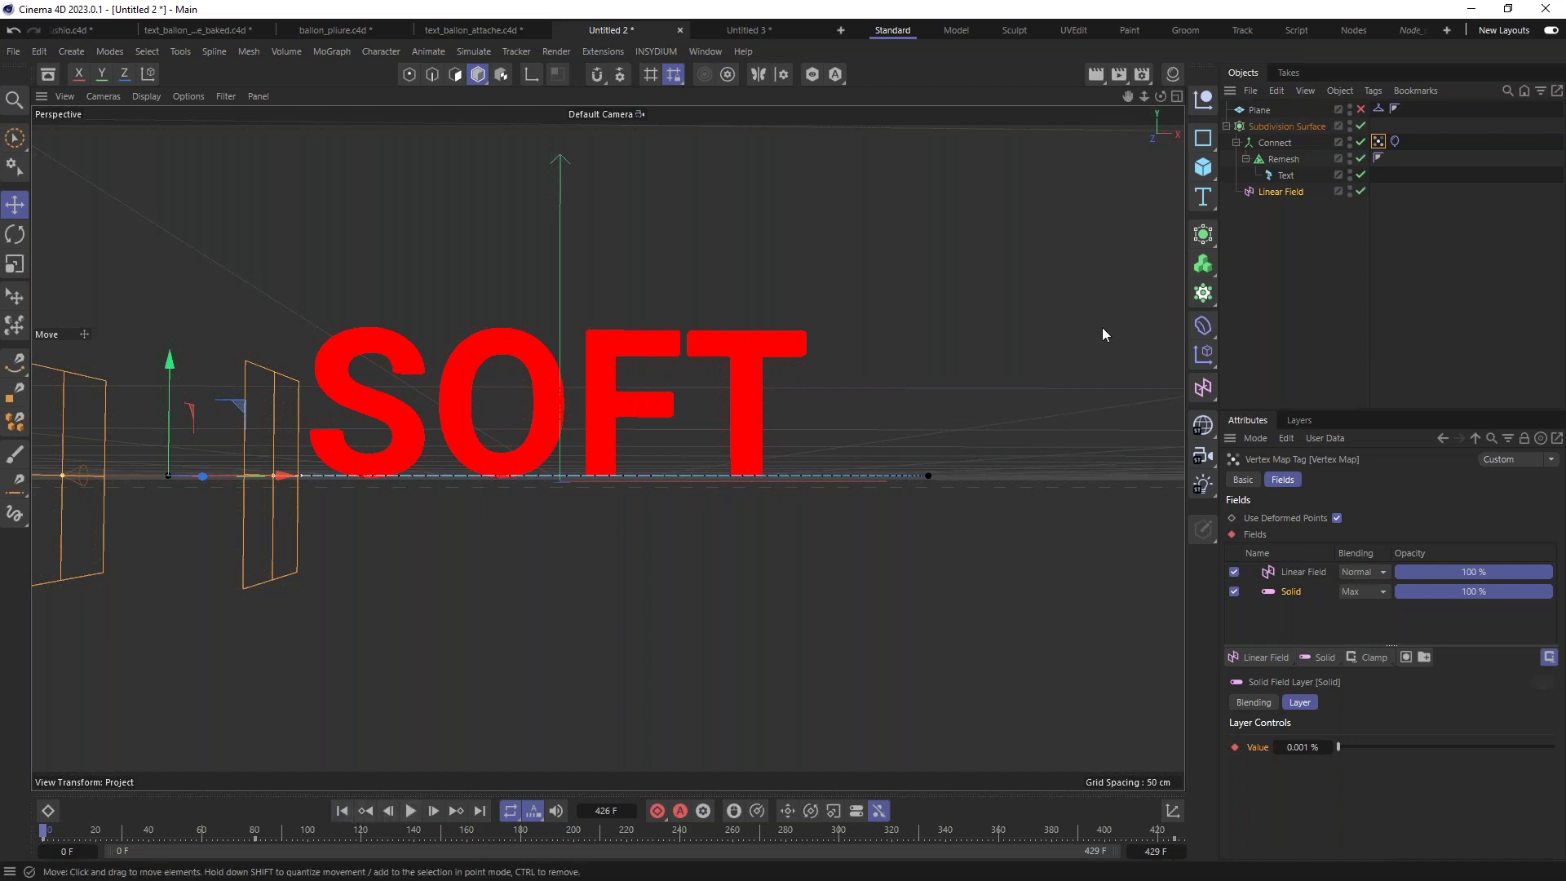
left_click(653, 653)
left_click(411, 810)
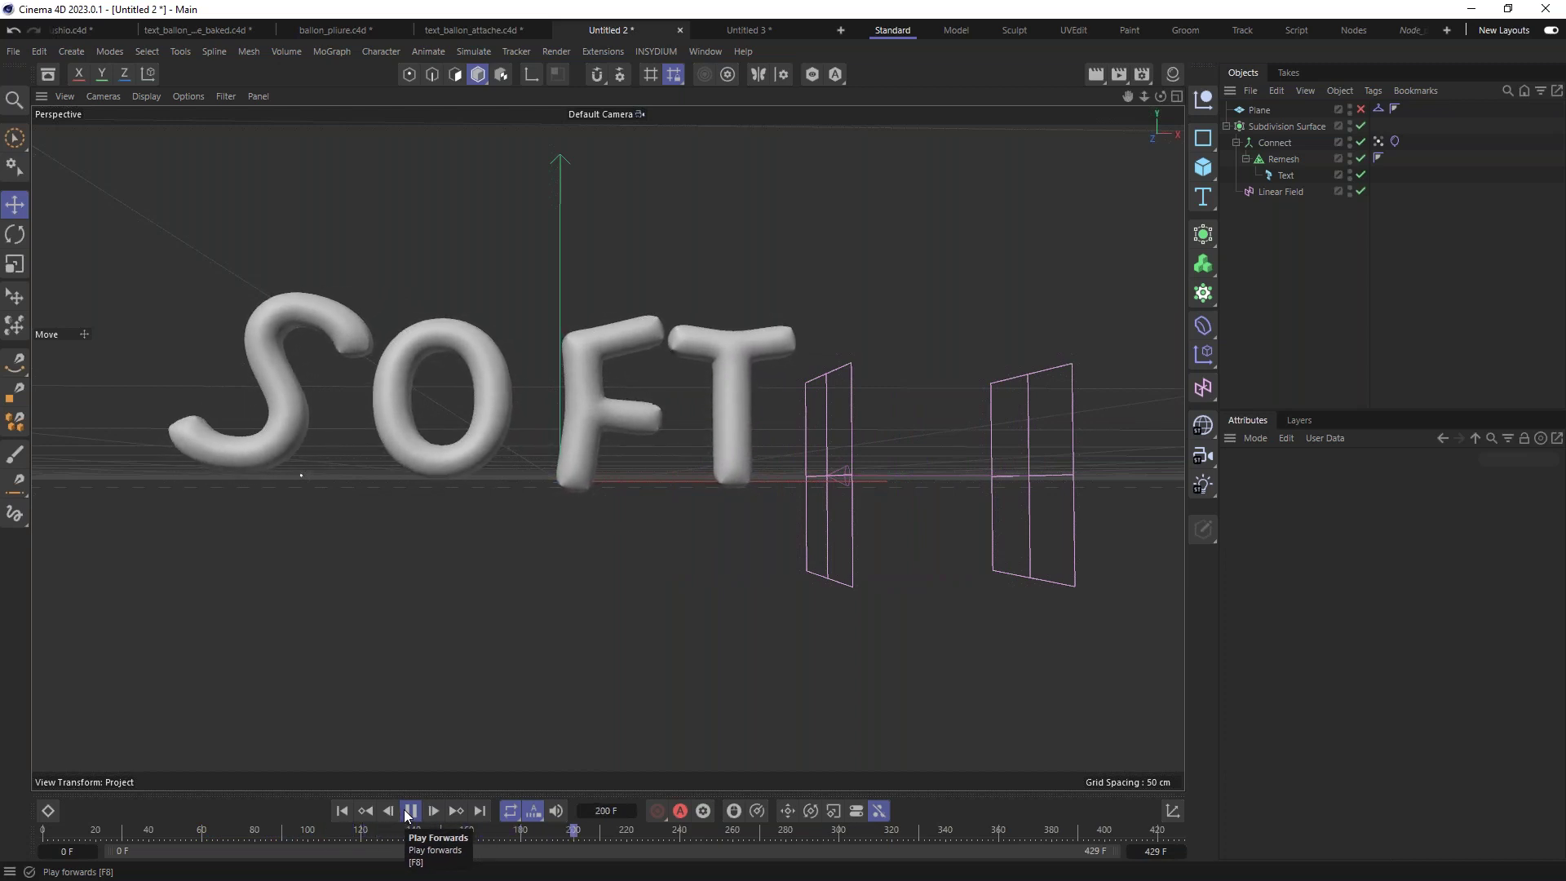
left_click(409, 811)
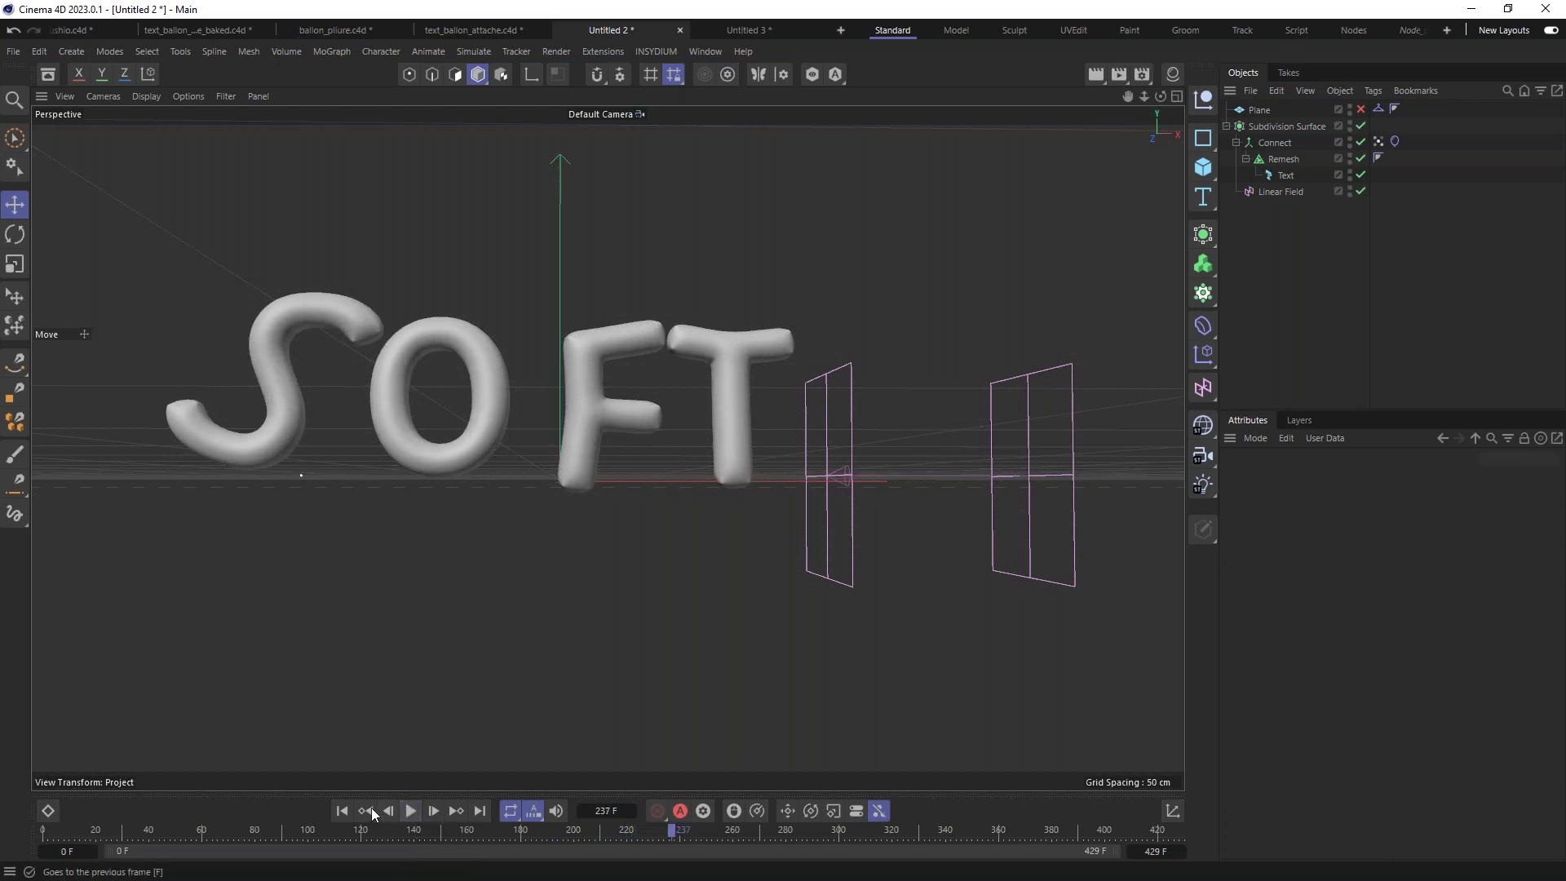
left_click(342, 810)
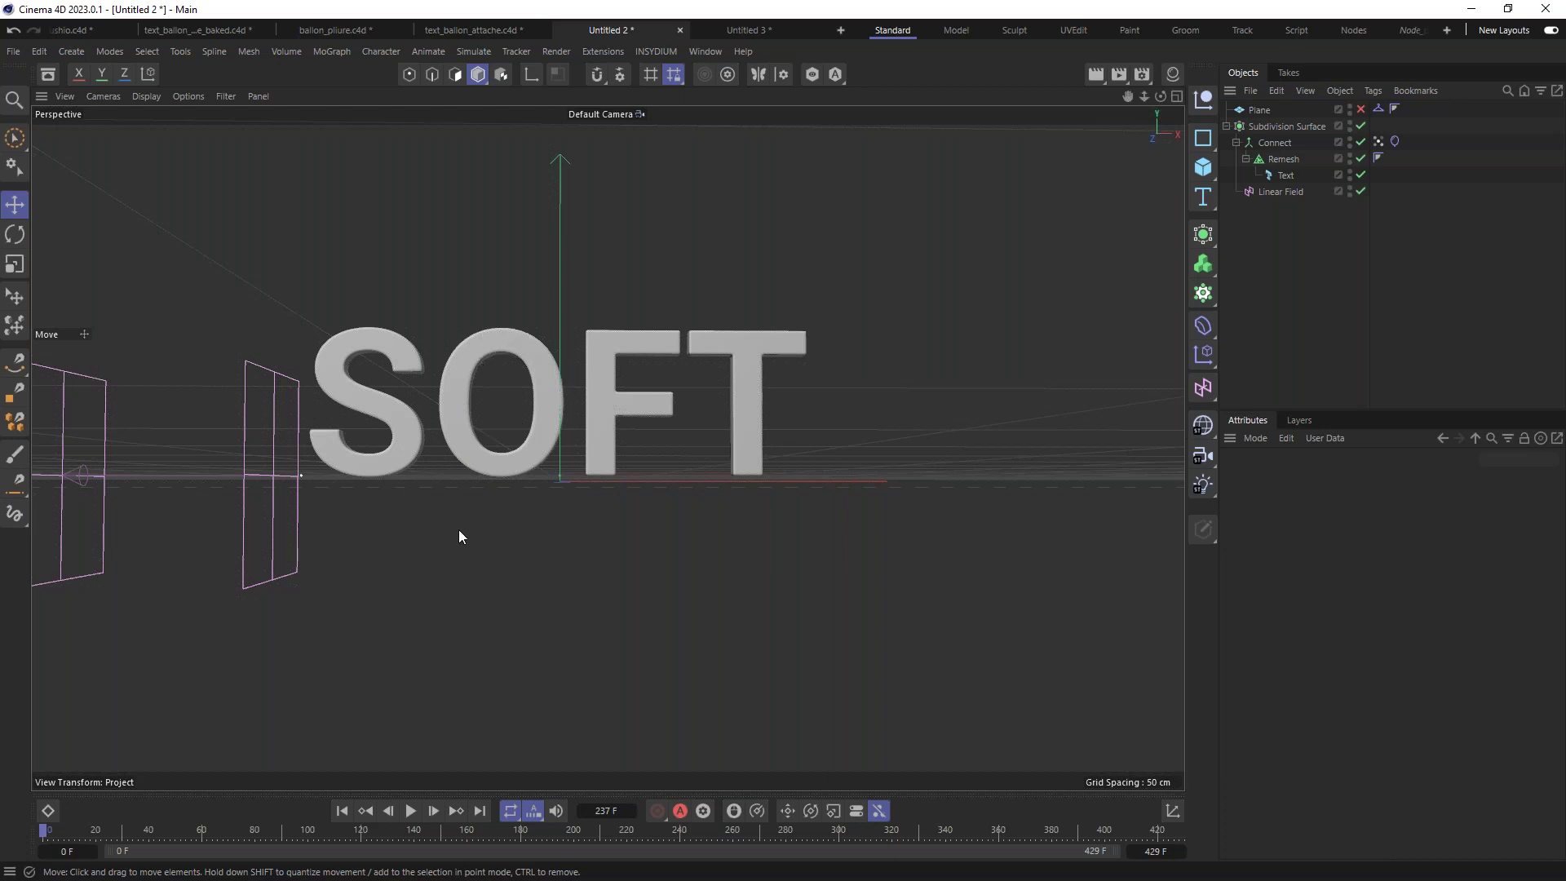
left_click(410, 812)
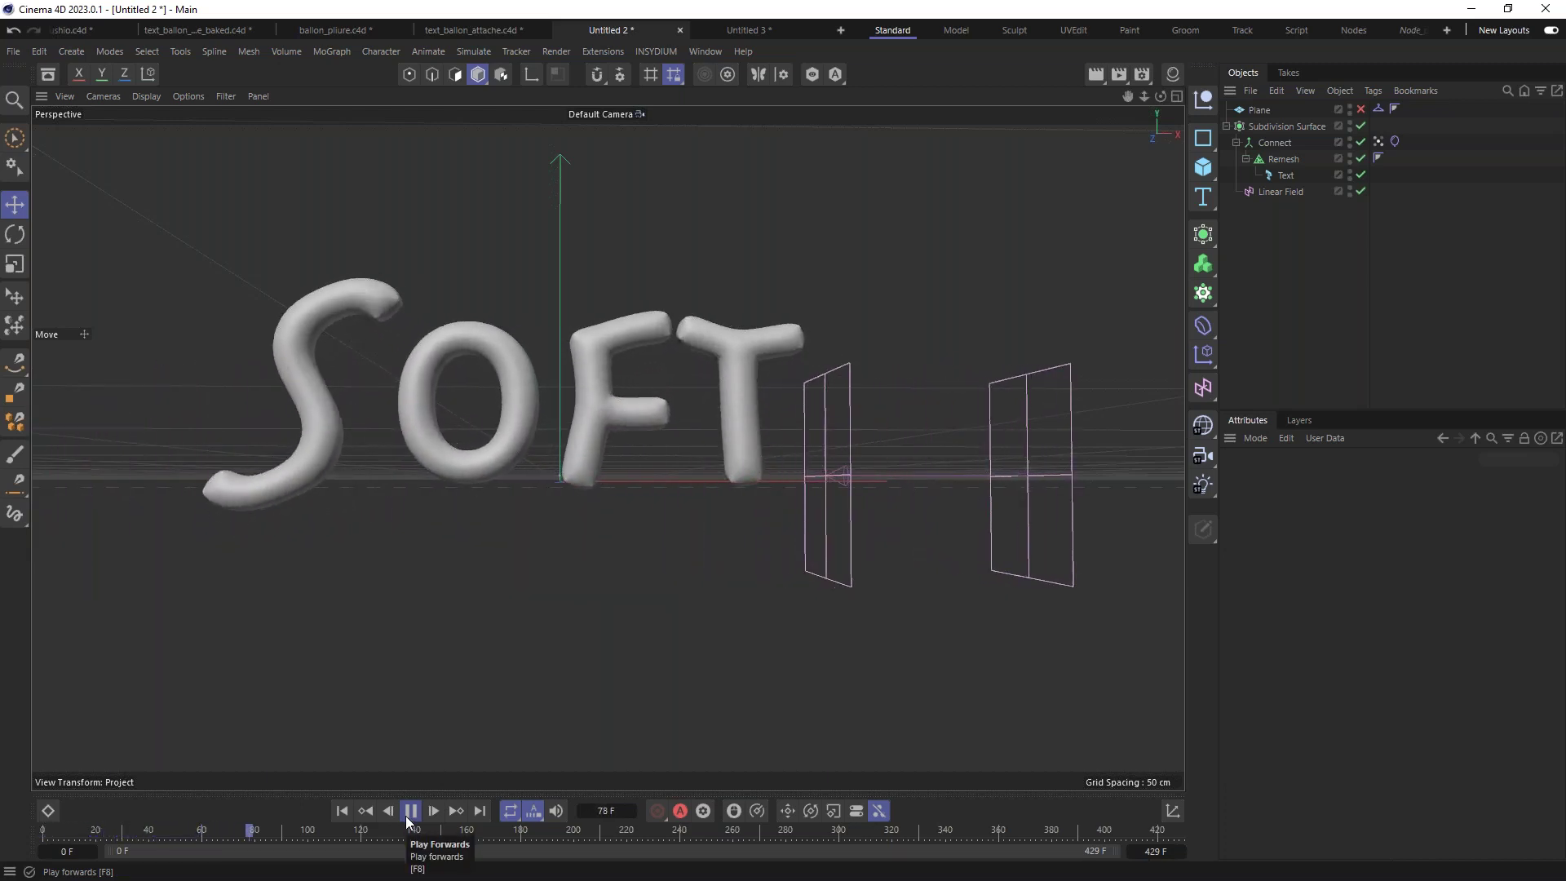
left_click(410, 811)
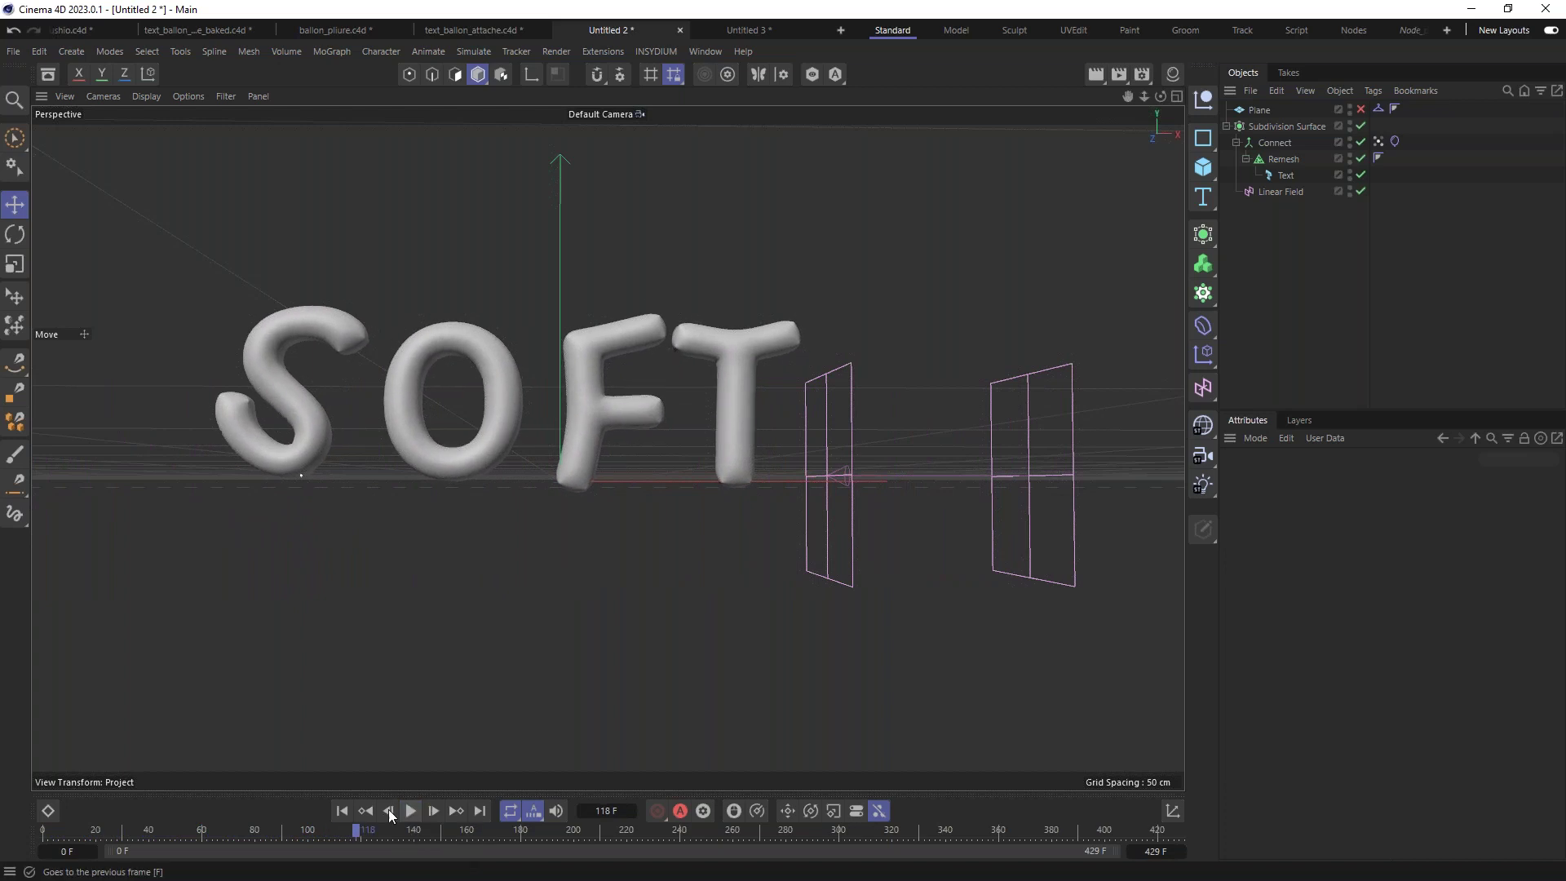
left_click(341, 811)
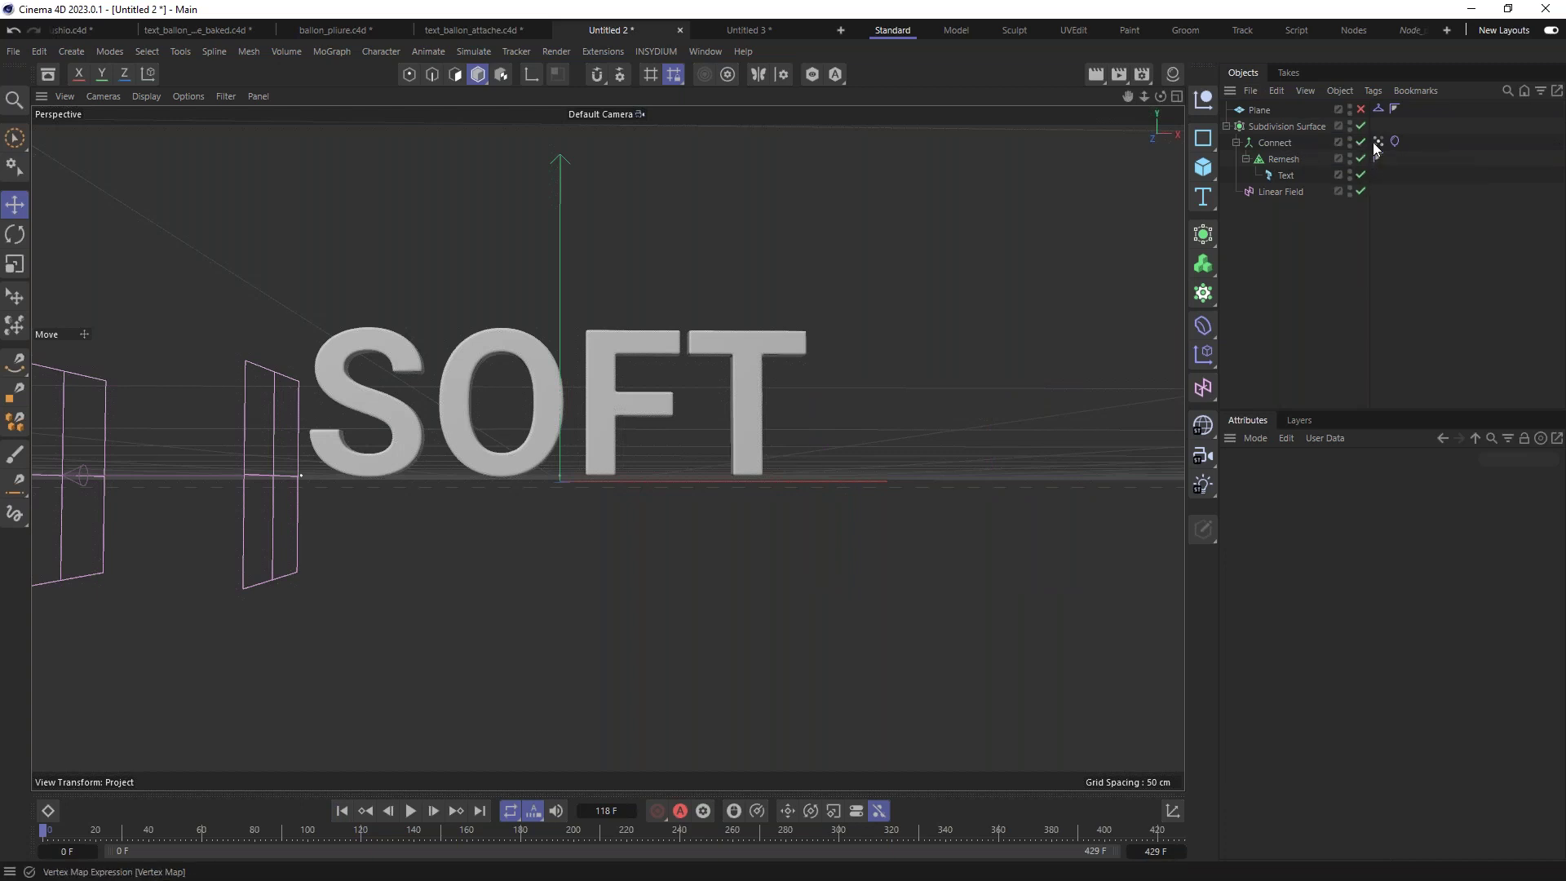
Step: Close Untitled 3 without saving and create a new empty document
left_click(1269, 126)
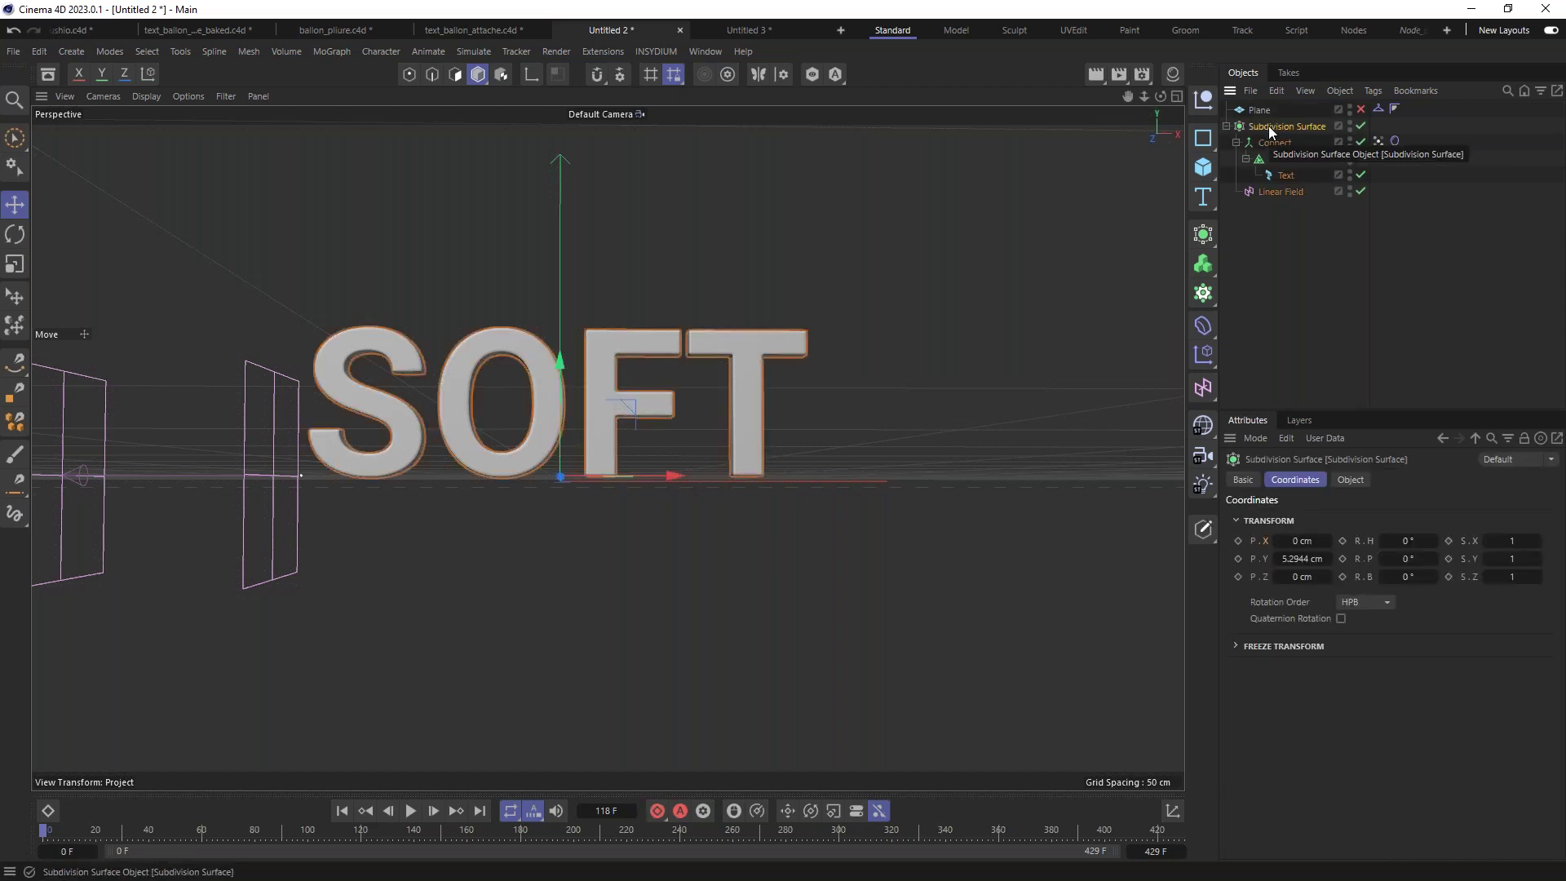
left_click(732, 30)
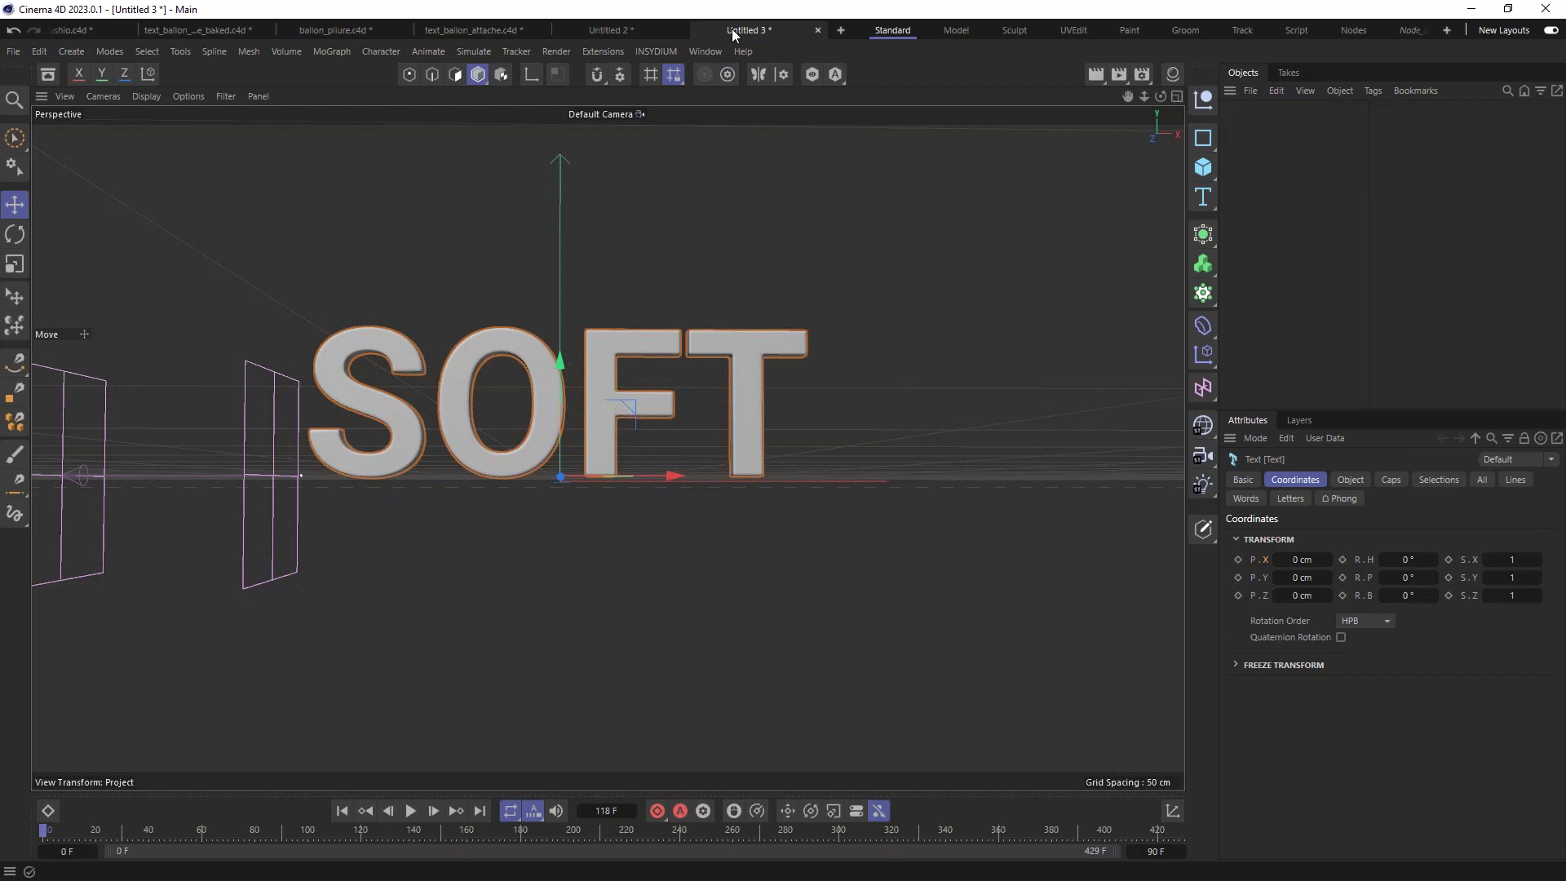
middle_click(732, 27)
left_click(810, 509)
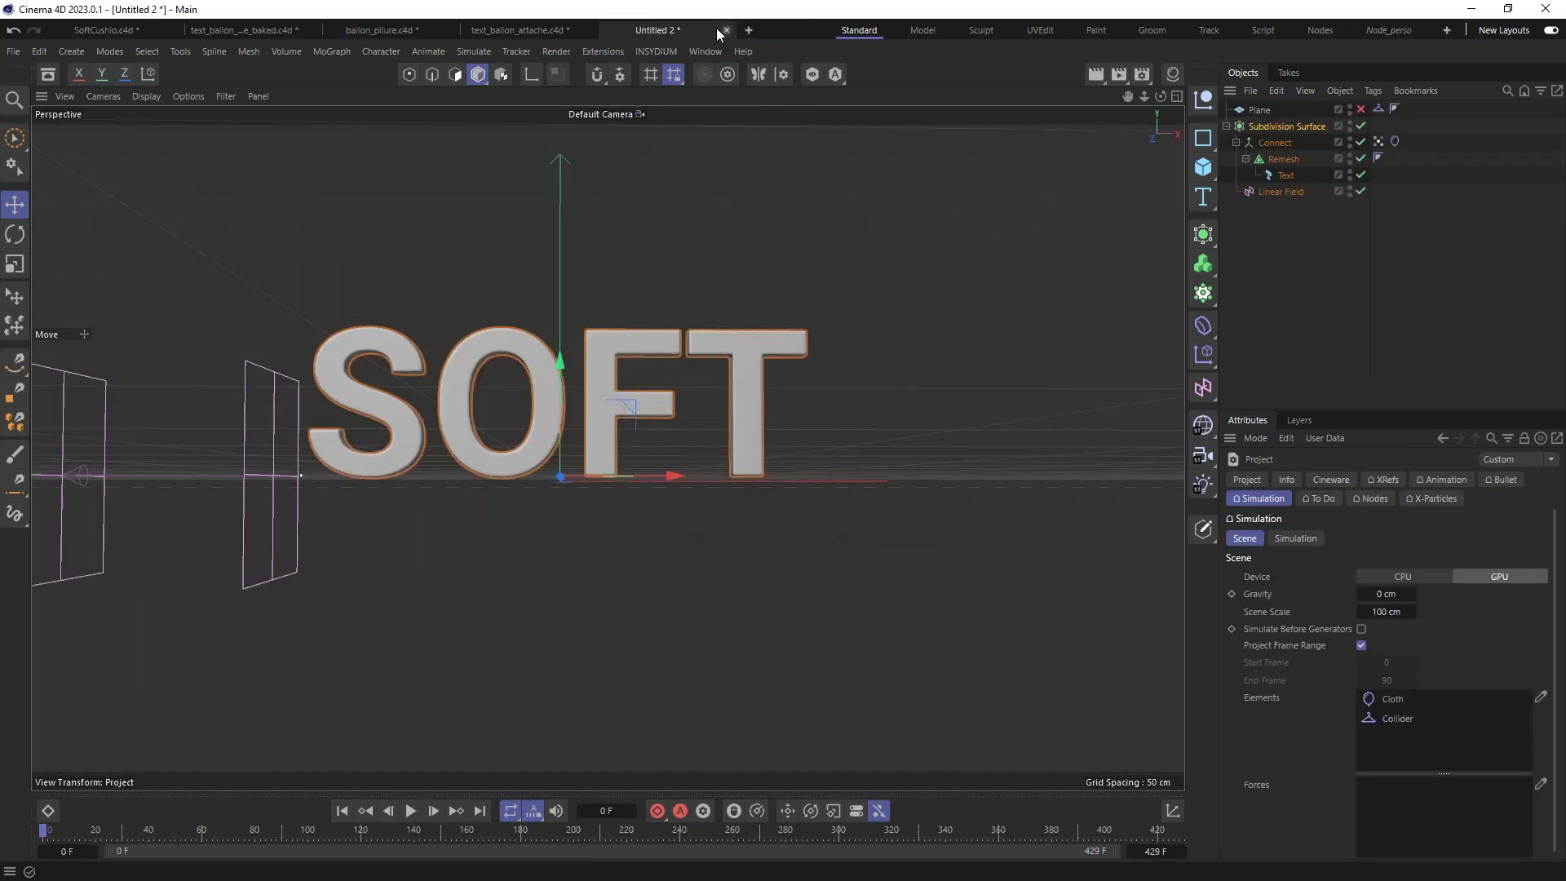
left_click(748, 30)
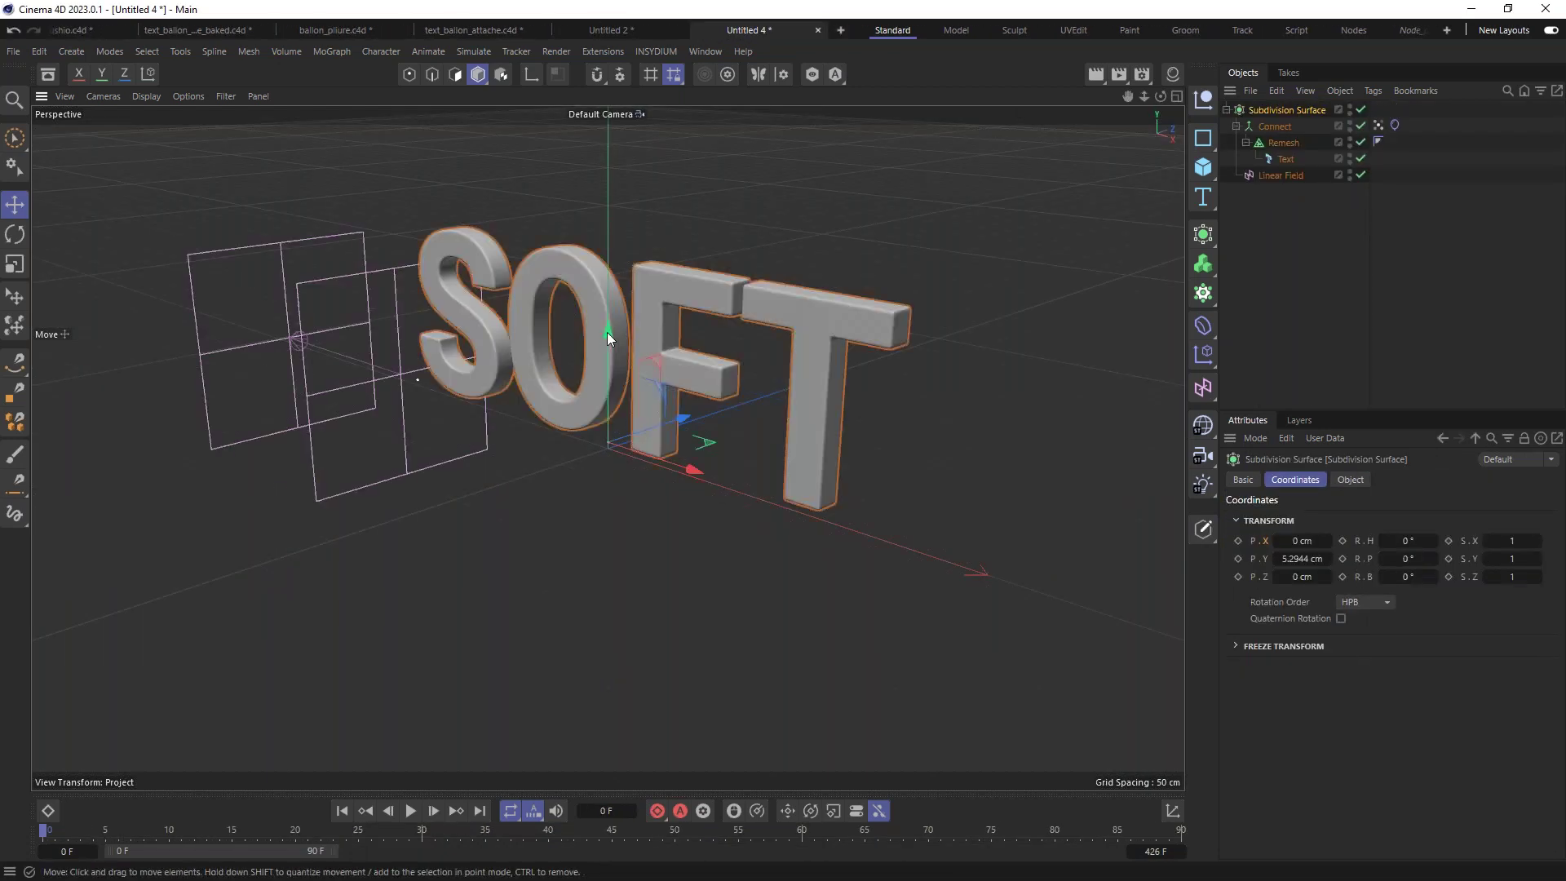
Step: Delete the Linear Field object from the scene
left_click_drag(607, 331, 727, 311, "alt")
scroll(727, 312, "down", 2)
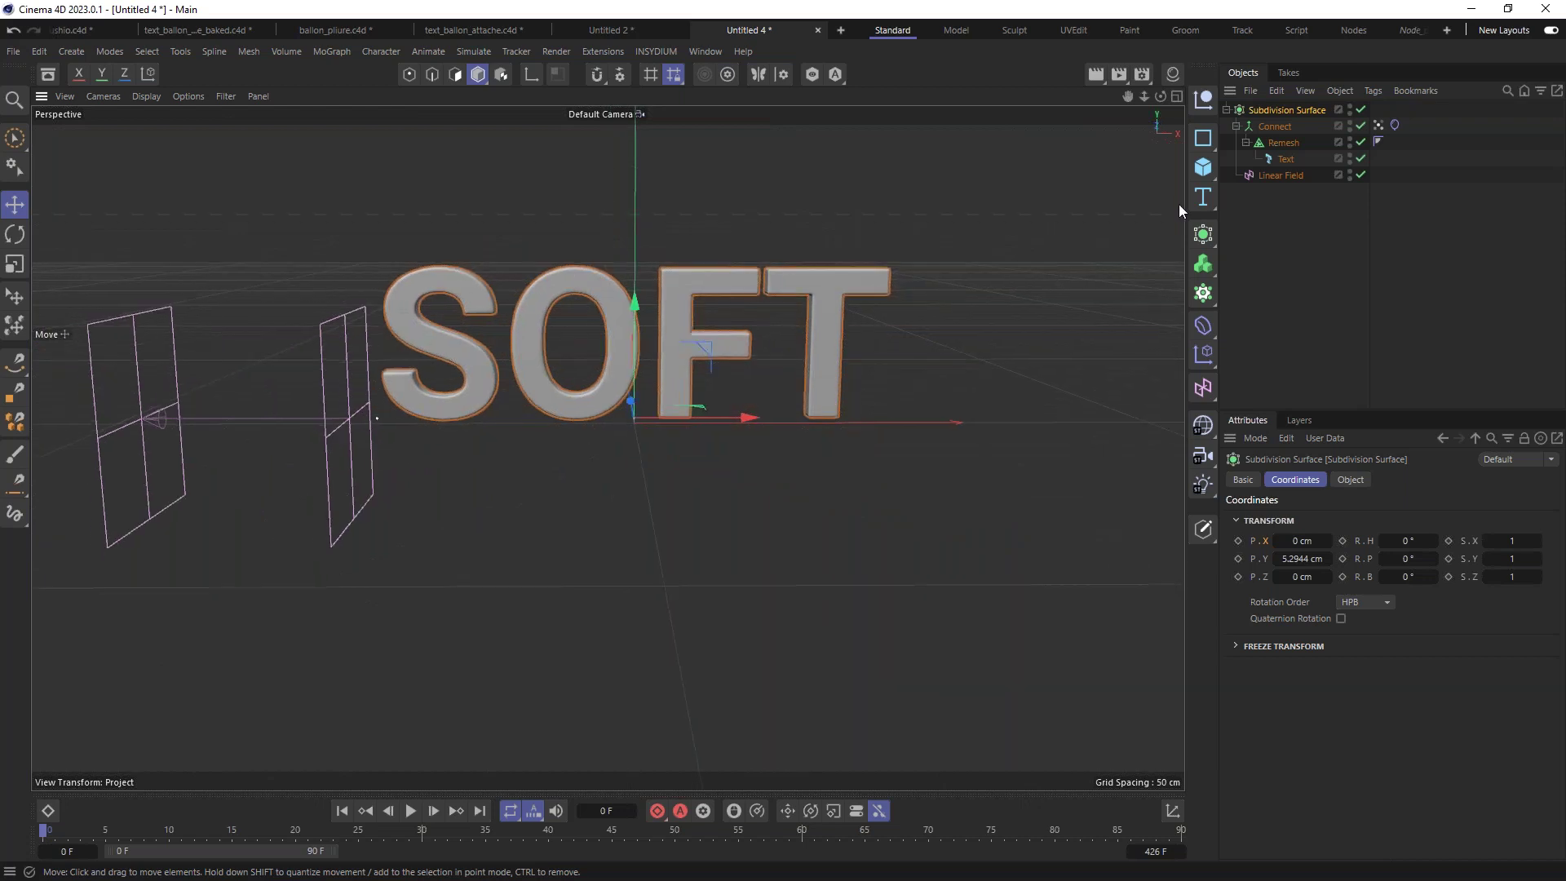
left_click(1271, 174)
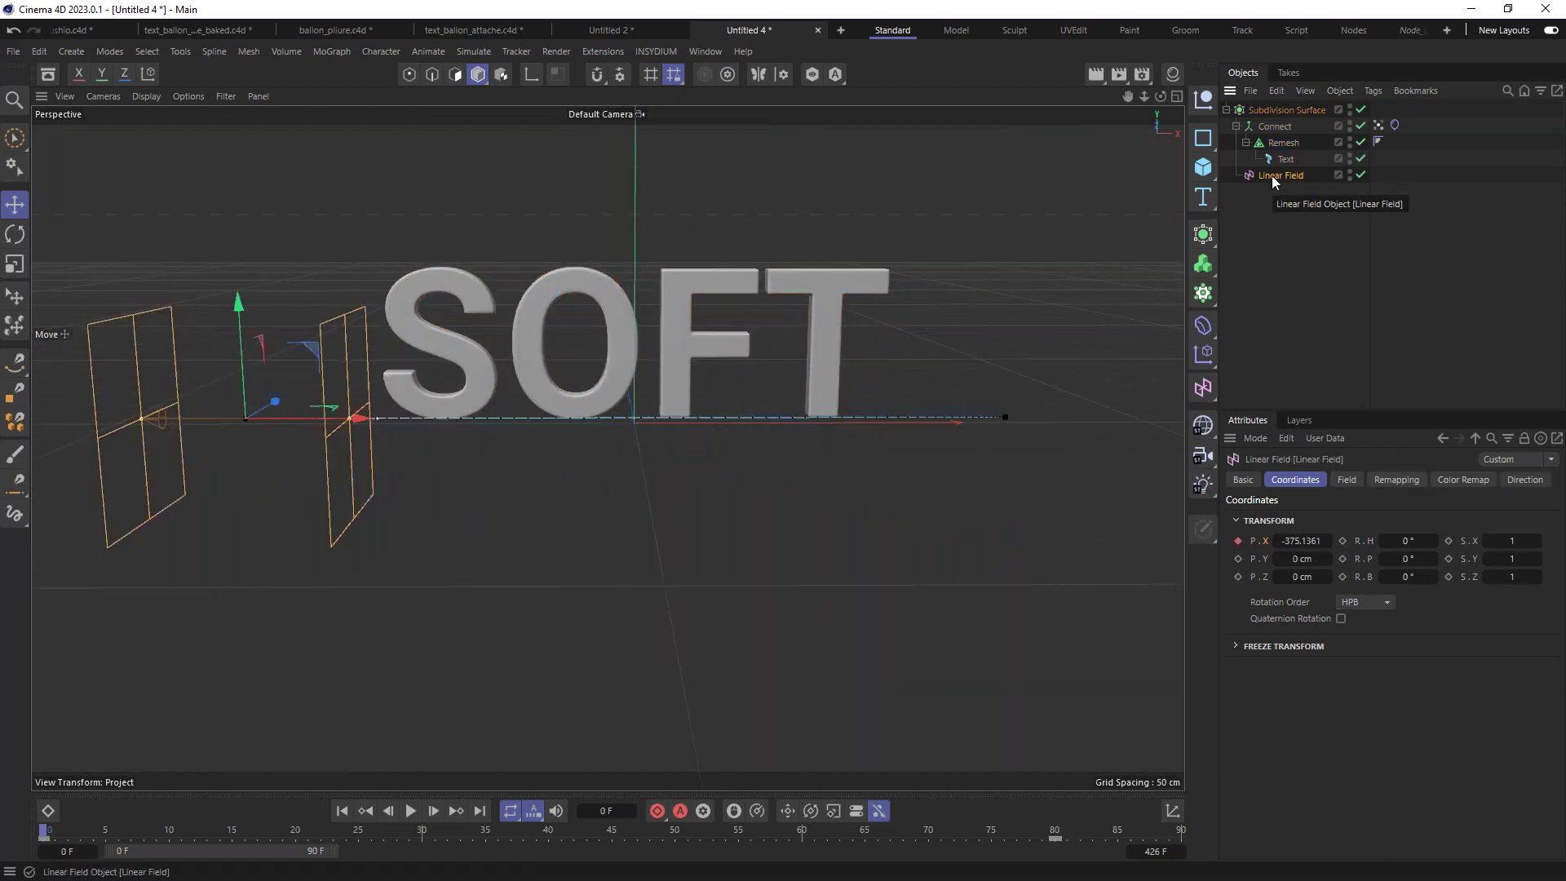
key("Delete")
Step: Clear the vertex map from the Cloth tag's pin Map and lower Influence to about 14%
left_click(1378, 125)
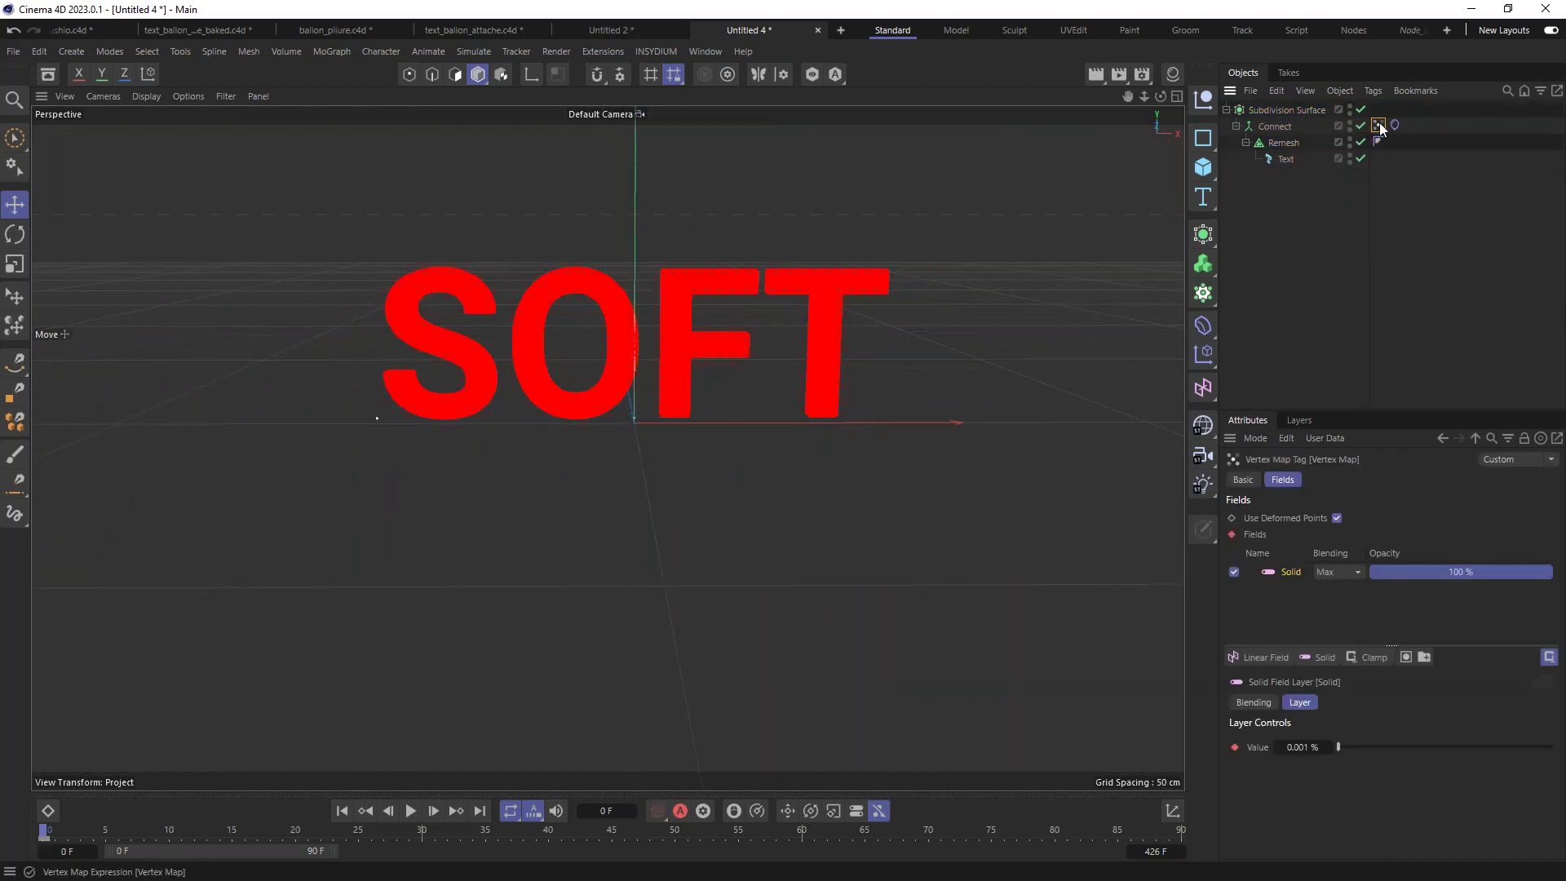
left_click(1303, 100)
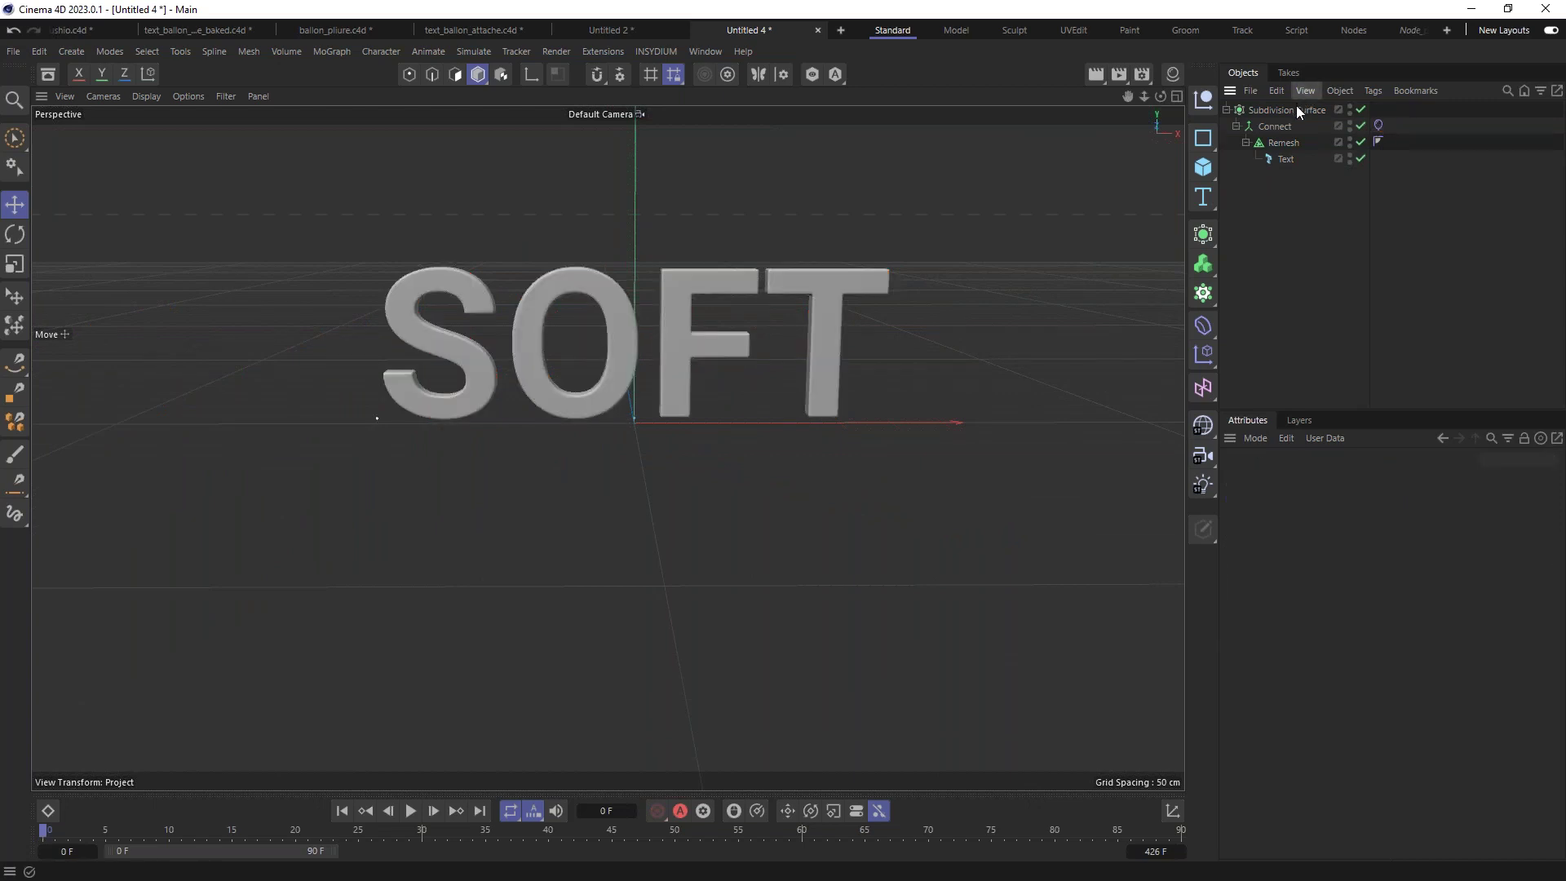
left_click(1378, 126)
left_click(1305, 572)
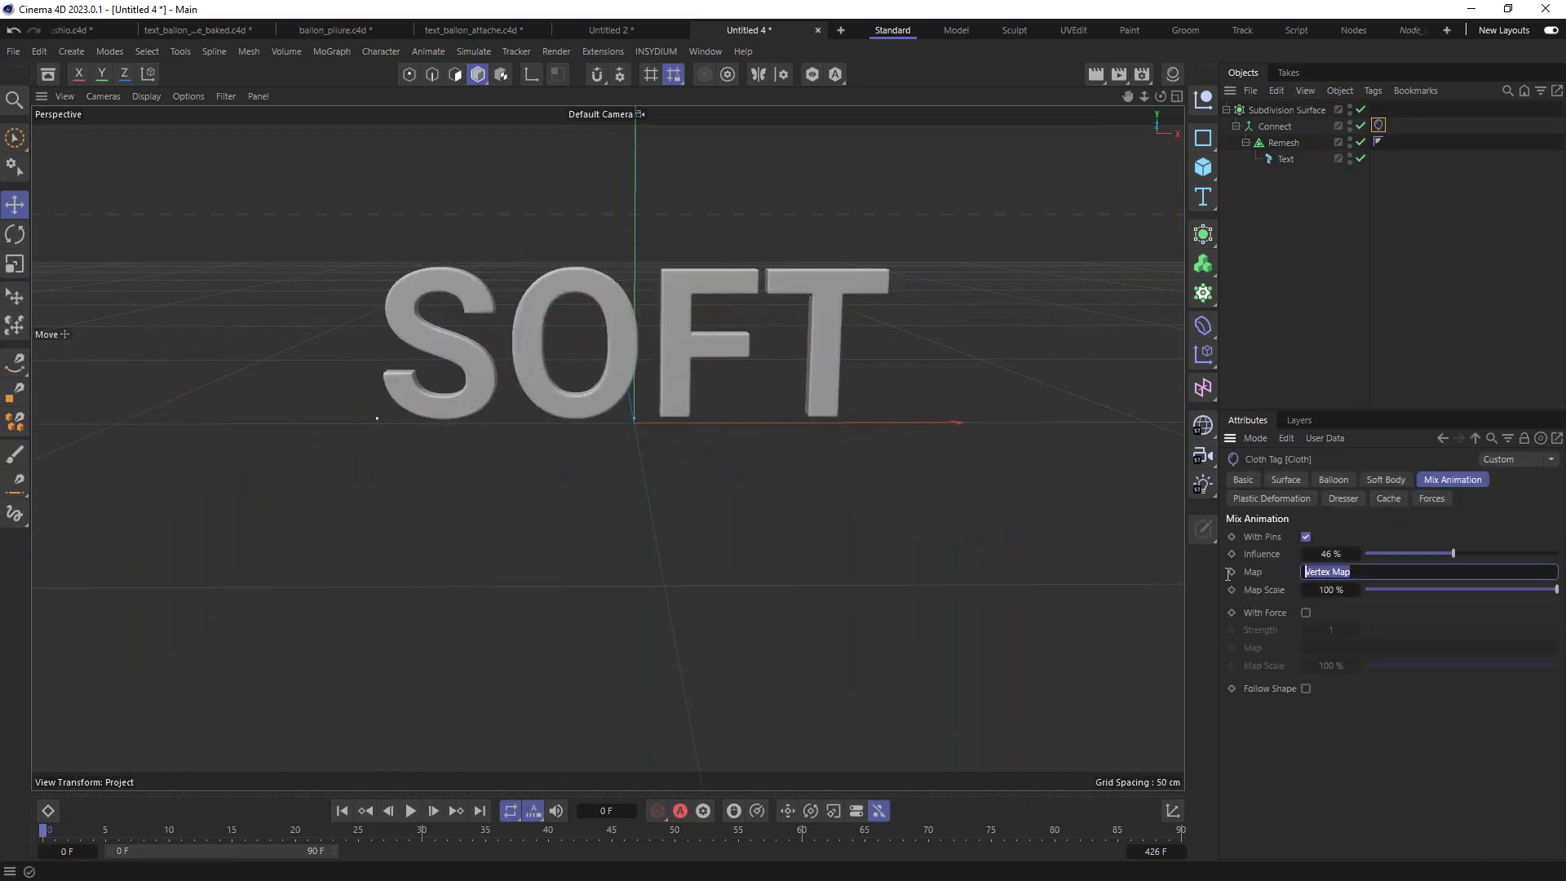
key("BackSpace")
left_click_drag(1407, 556, 1385, 555)
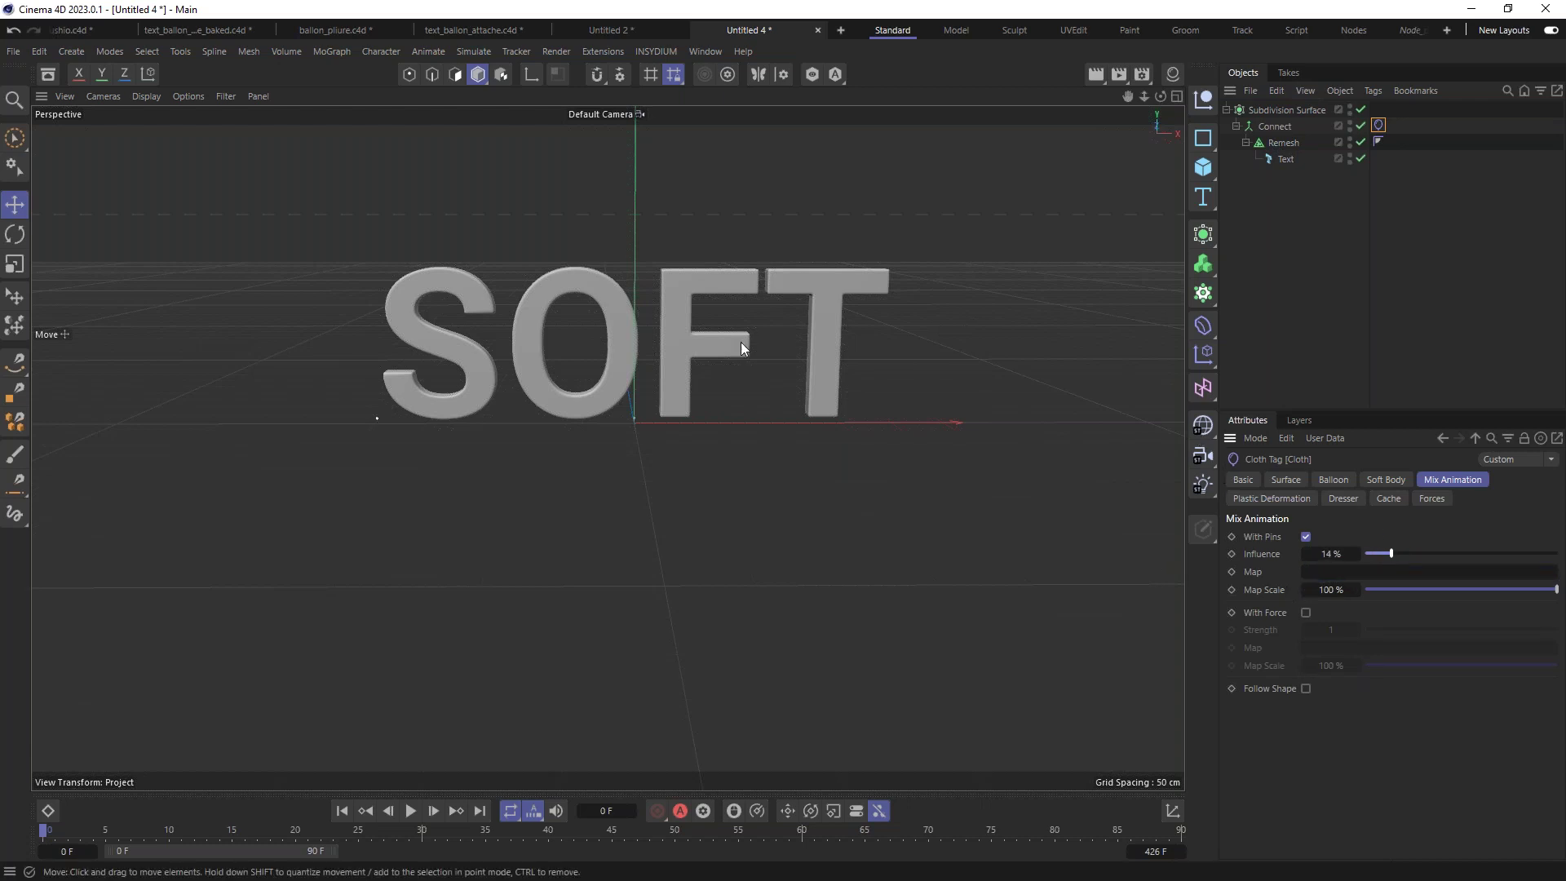
Step: Set the project simulation Gravity to 0 cm
left_click(900, 469)
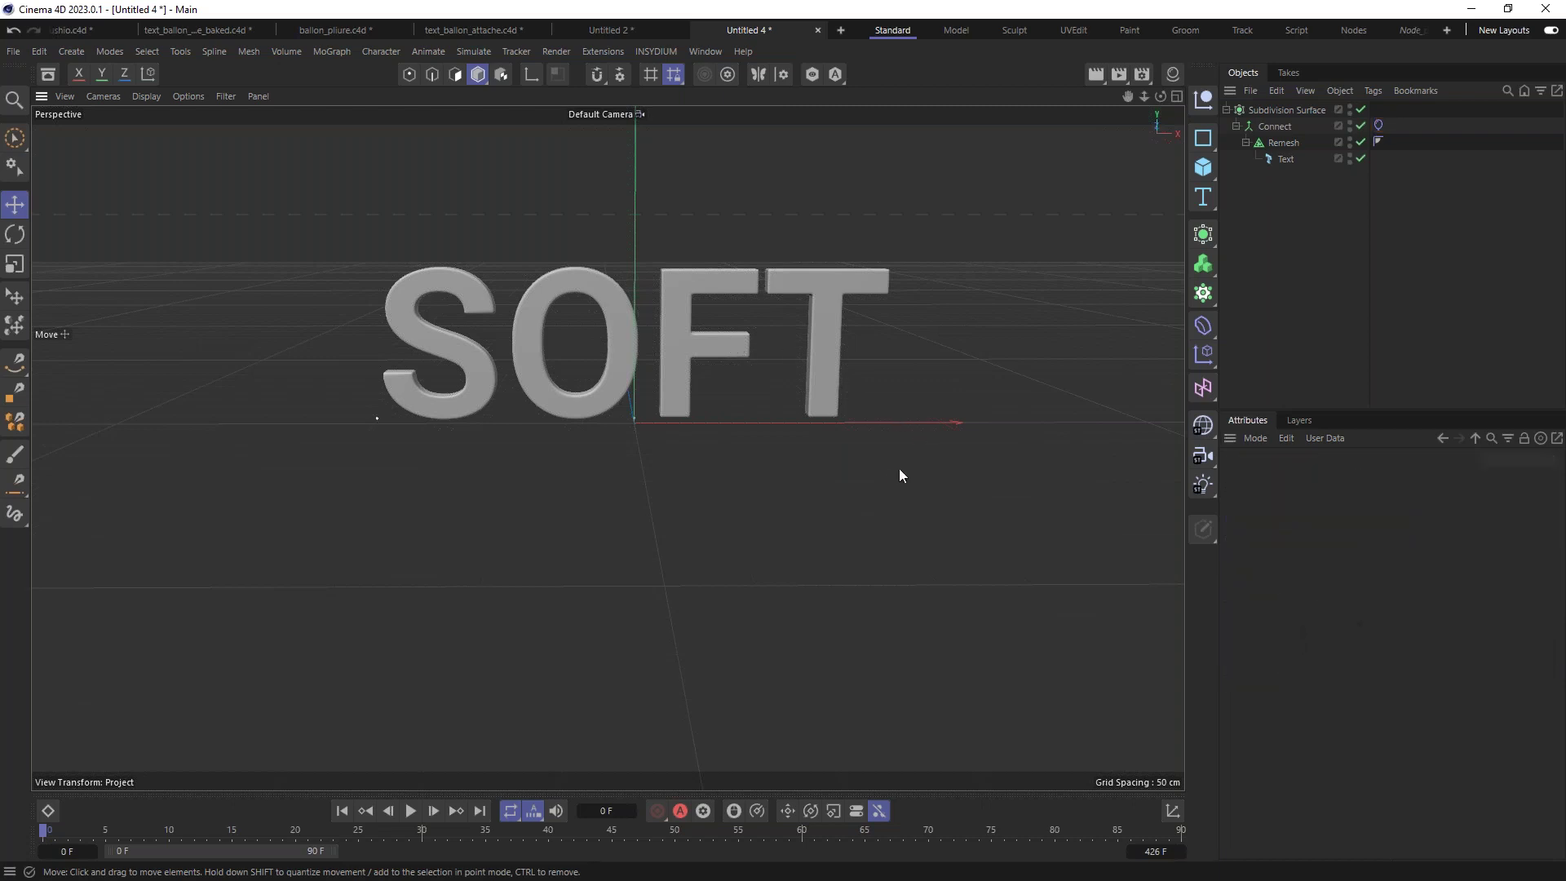
key("ctrl+d")
left_click(1253, 499)
left_click(1376, 593)
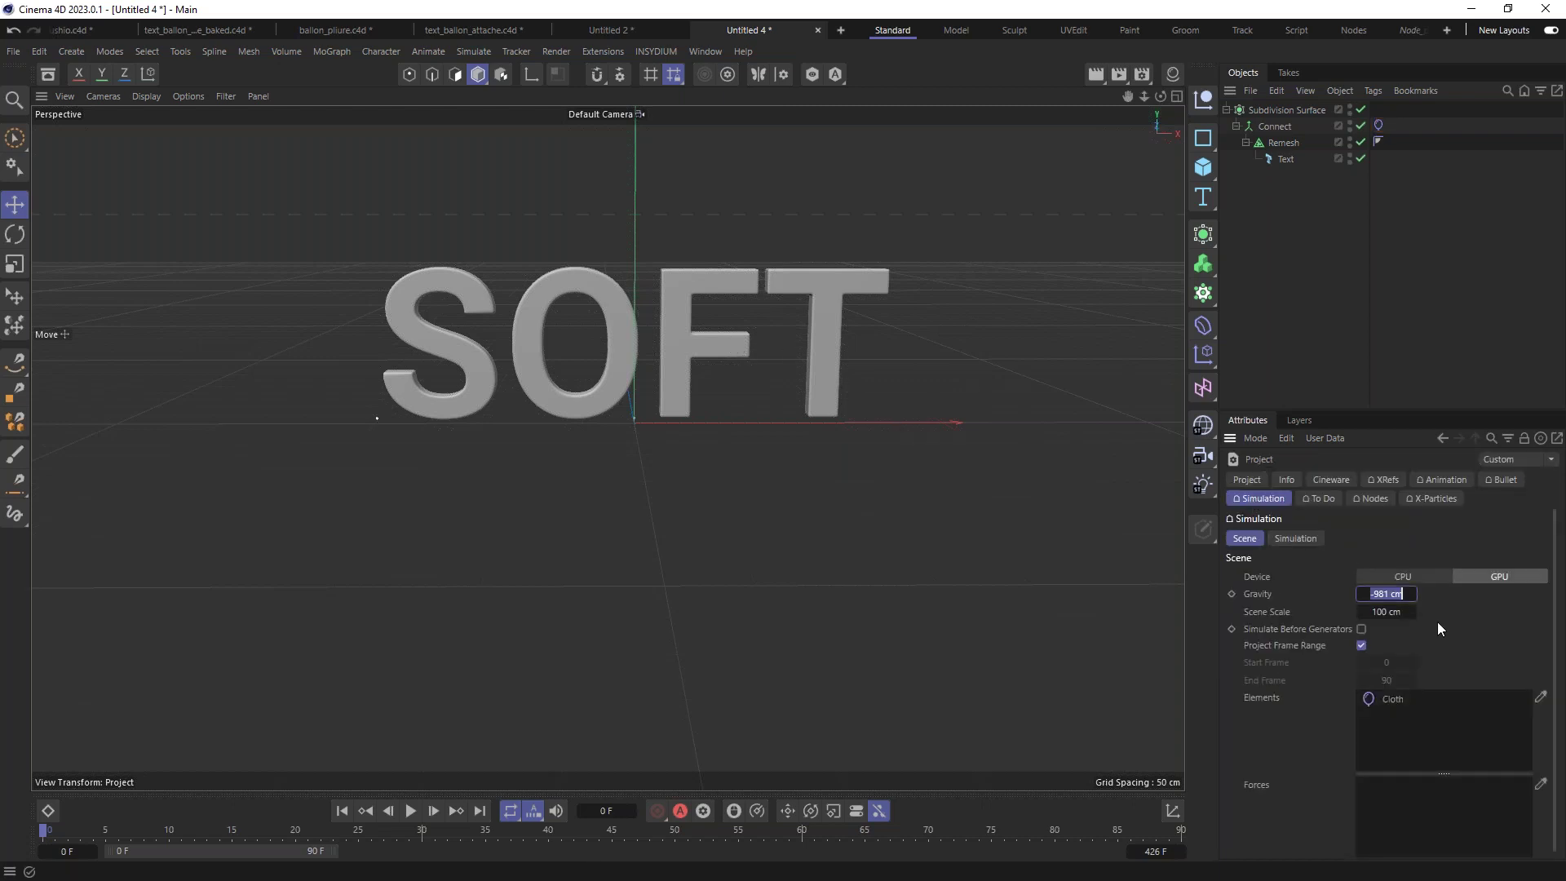
type("0")
key("Return")
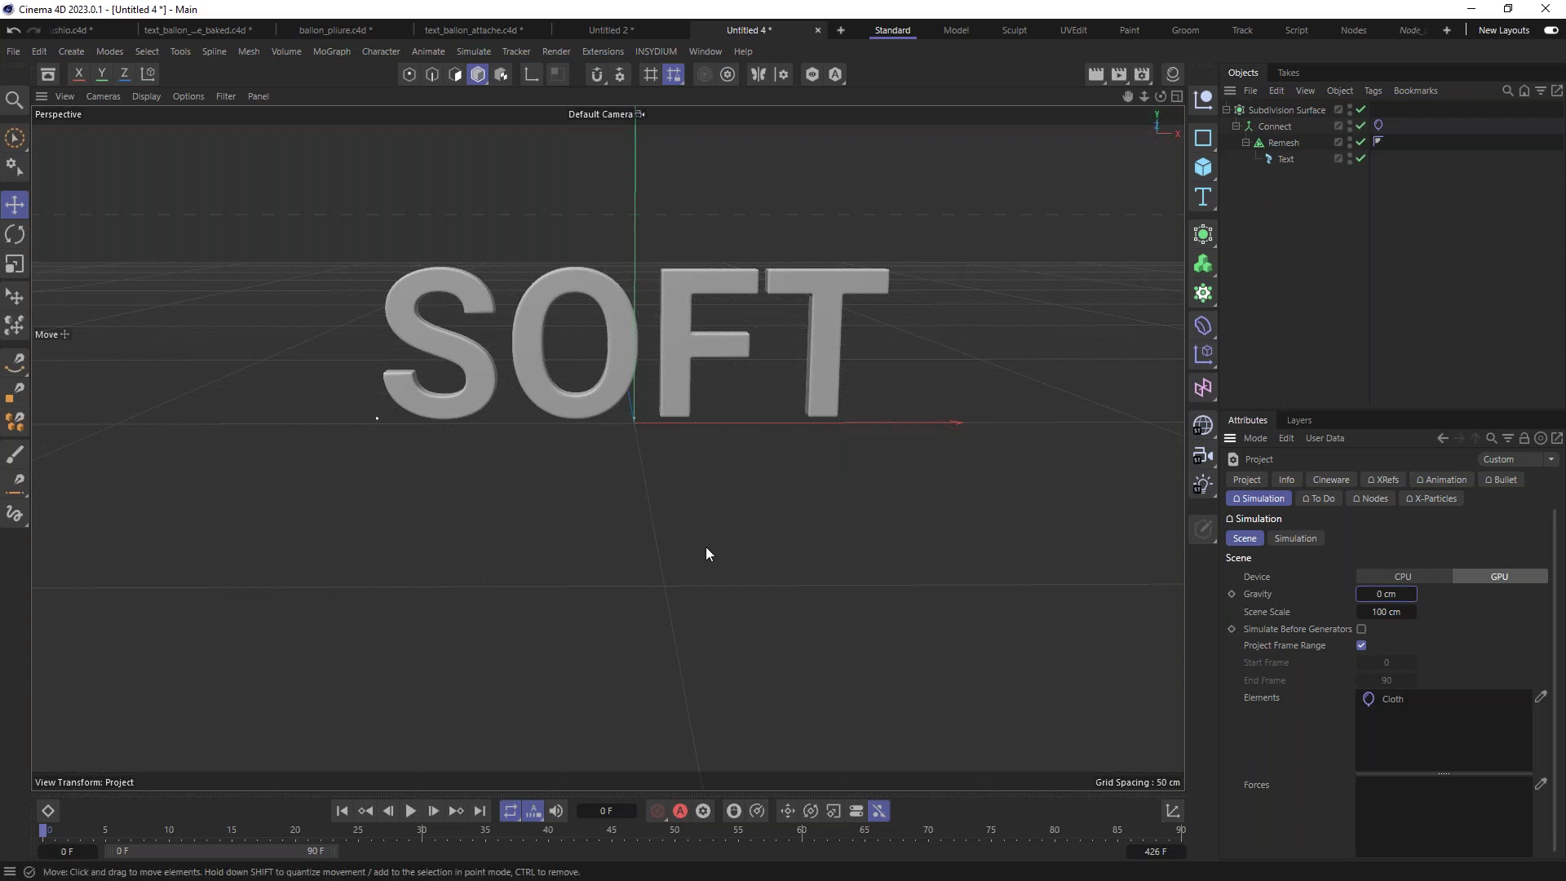
Step: Run the cloth simulation until the SOFT letters fully inflate at frame 52, then select Connect
left_click(412, 811)
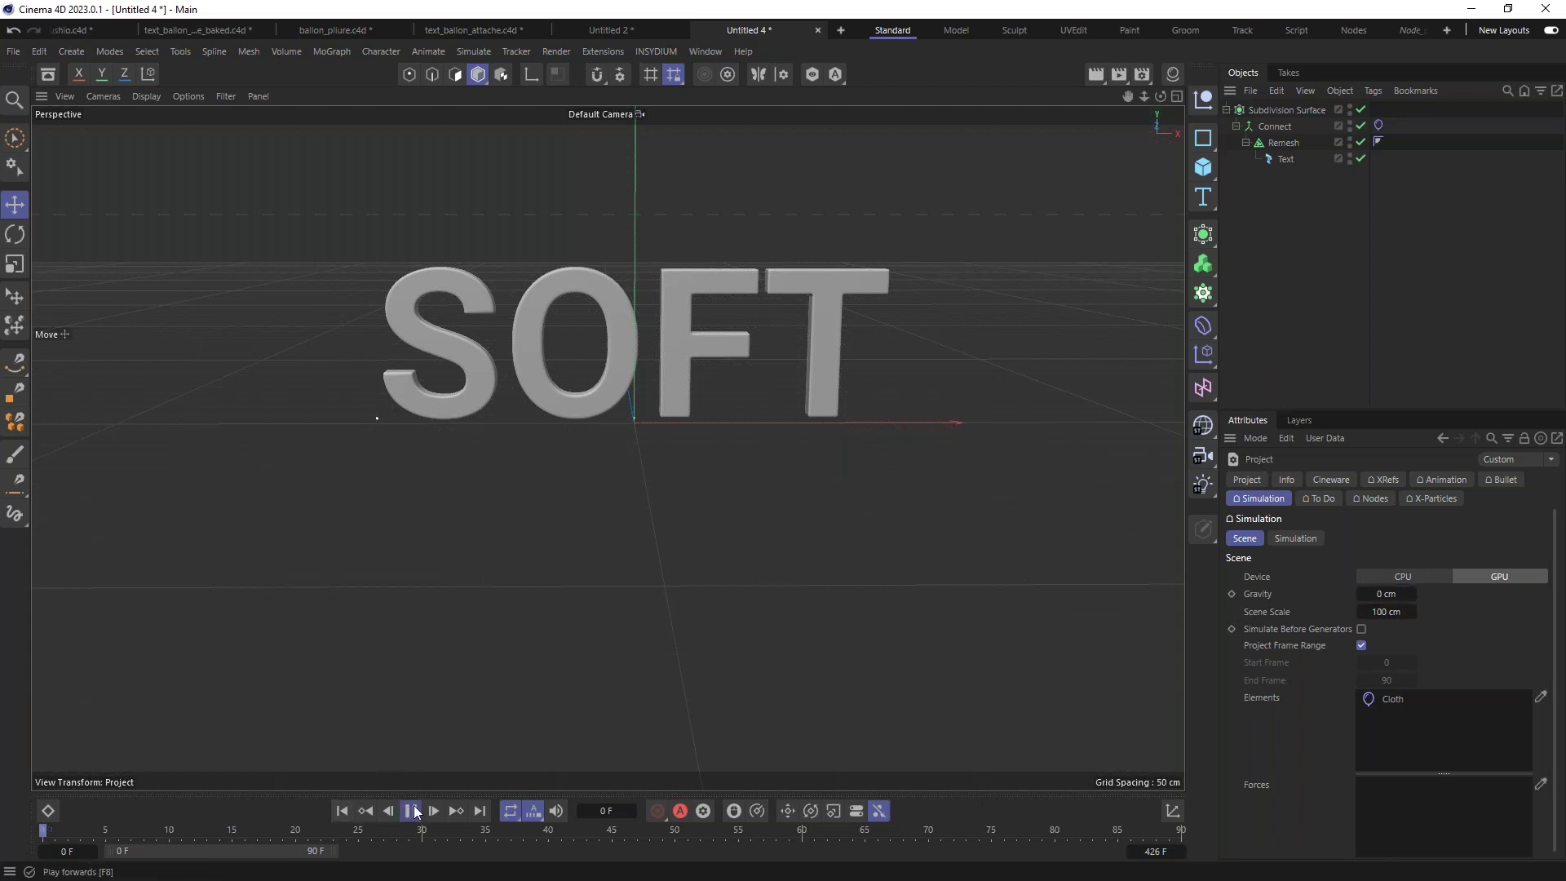
left_click(412, 812)
mouse_move(661, 316)
left_mouse_down("alt")
mouse_move(564, 295)
mouse_move(659, 329)
left_mouse_up("alt")
right_click_drag(659, 327, 702, 287, "alt")
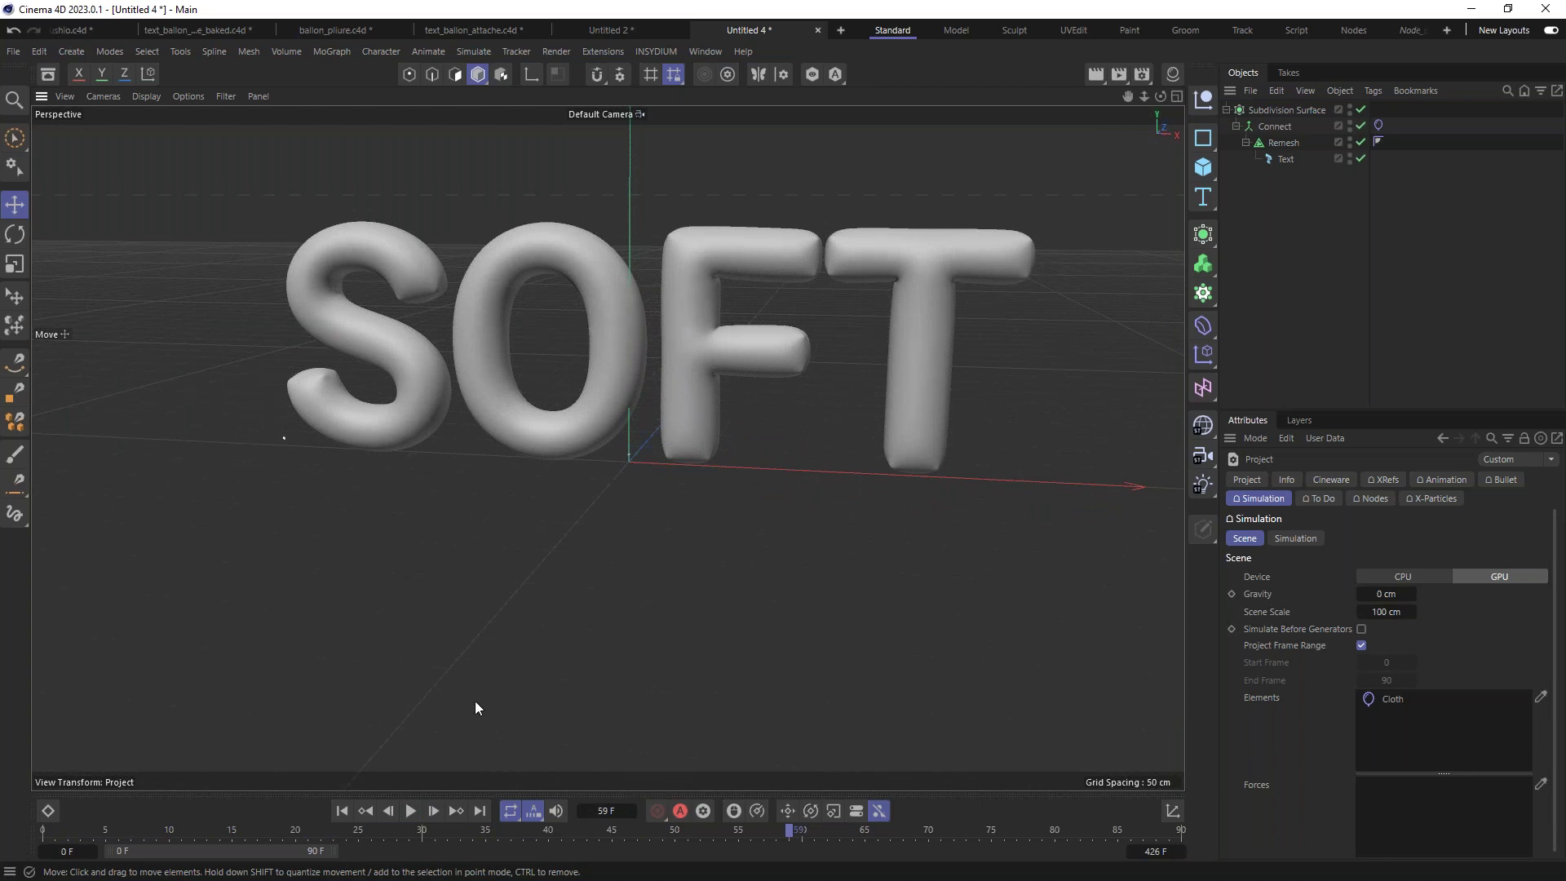
left_click(342, 811)
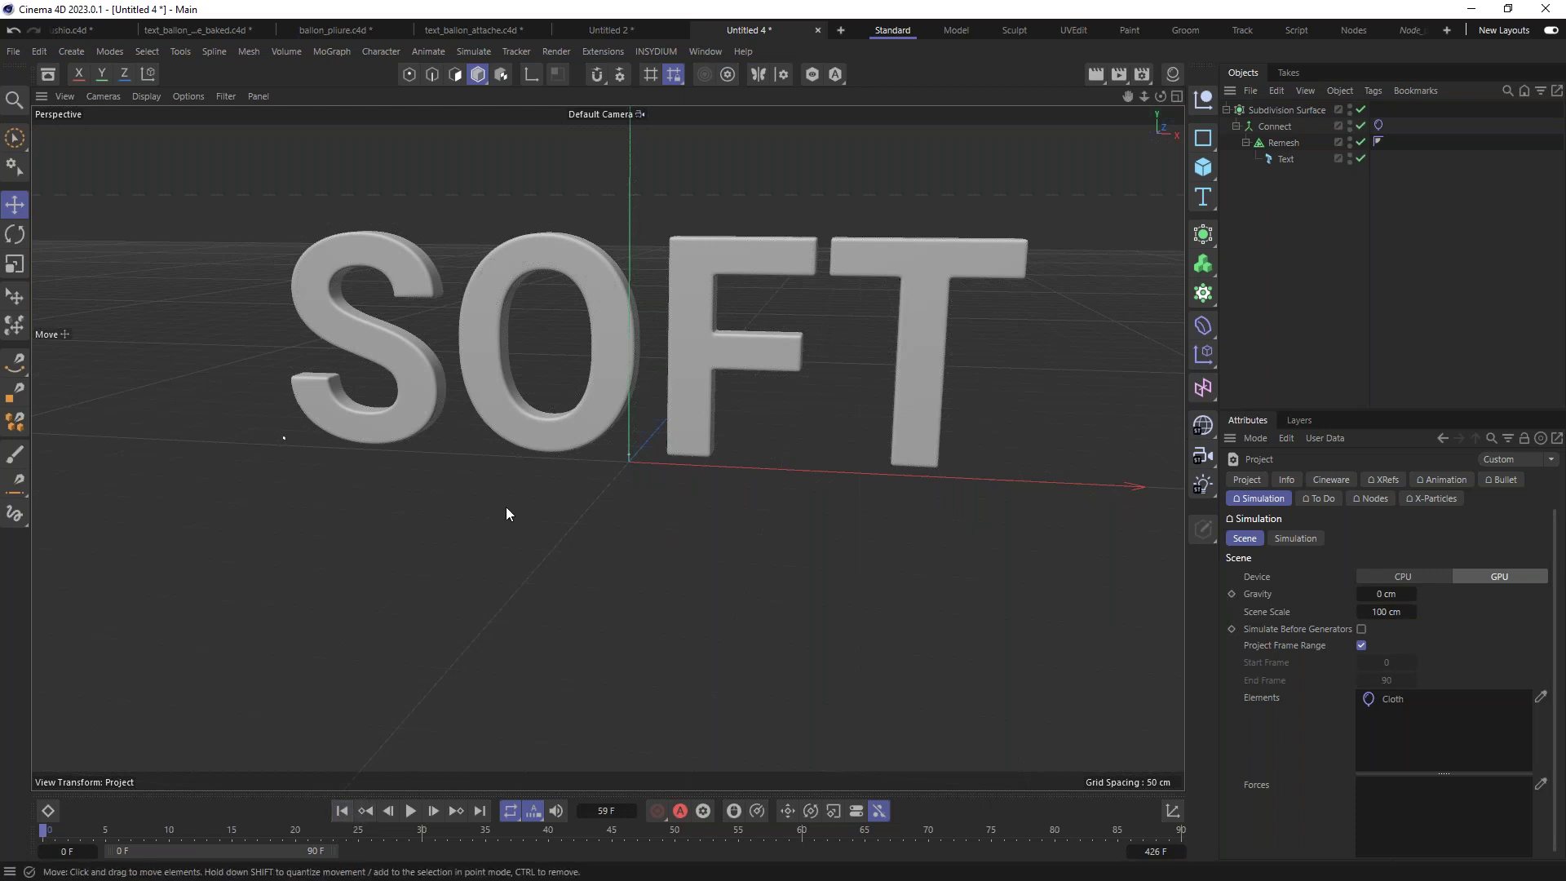
left_click(410, 810)
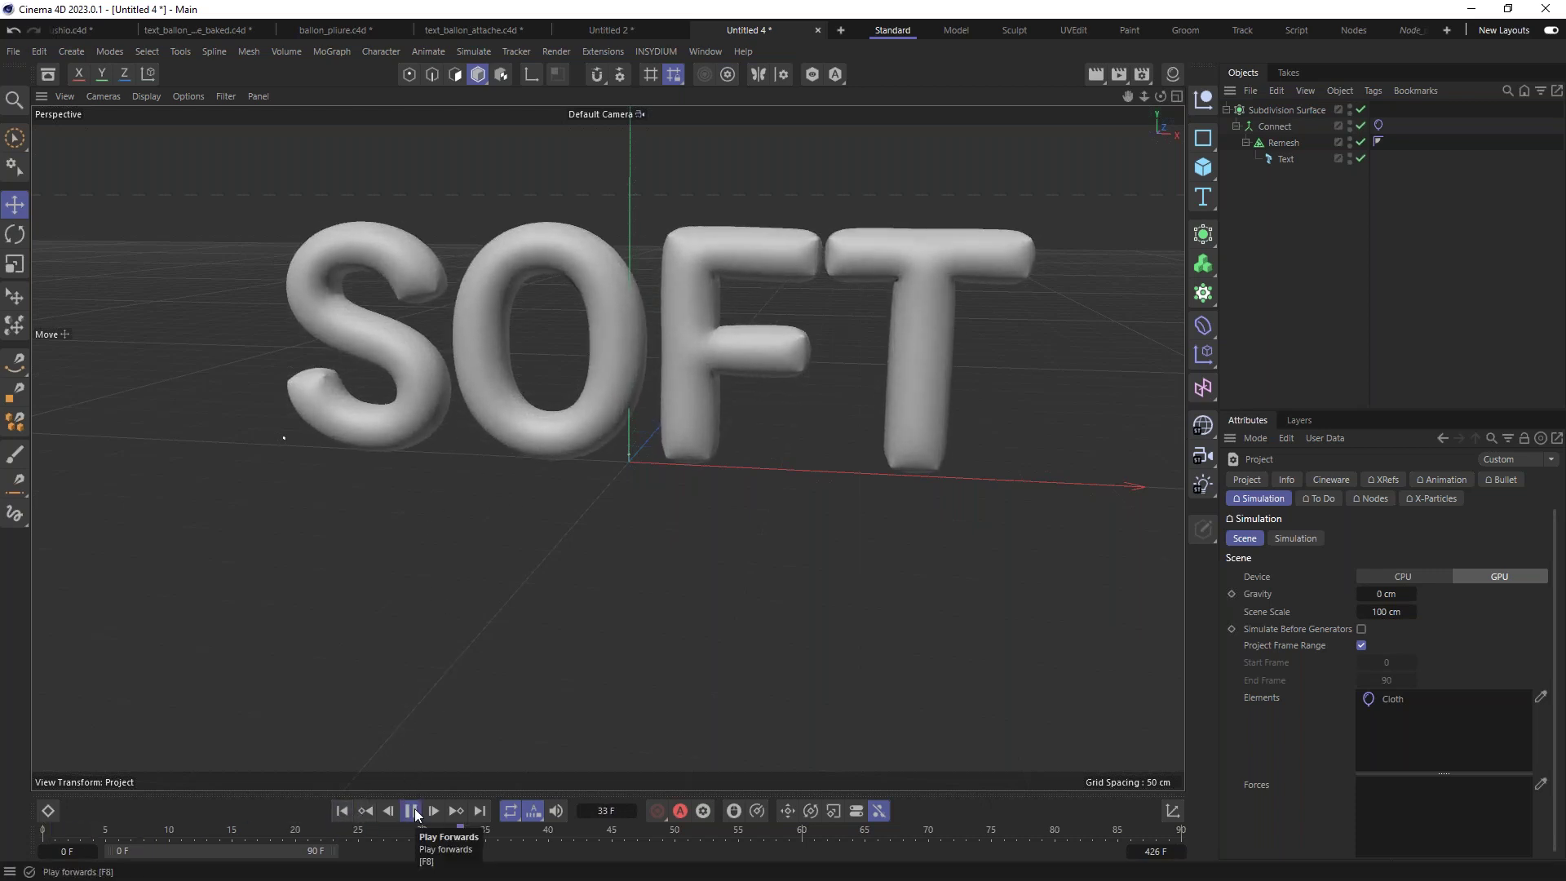
left_click(412, 810)
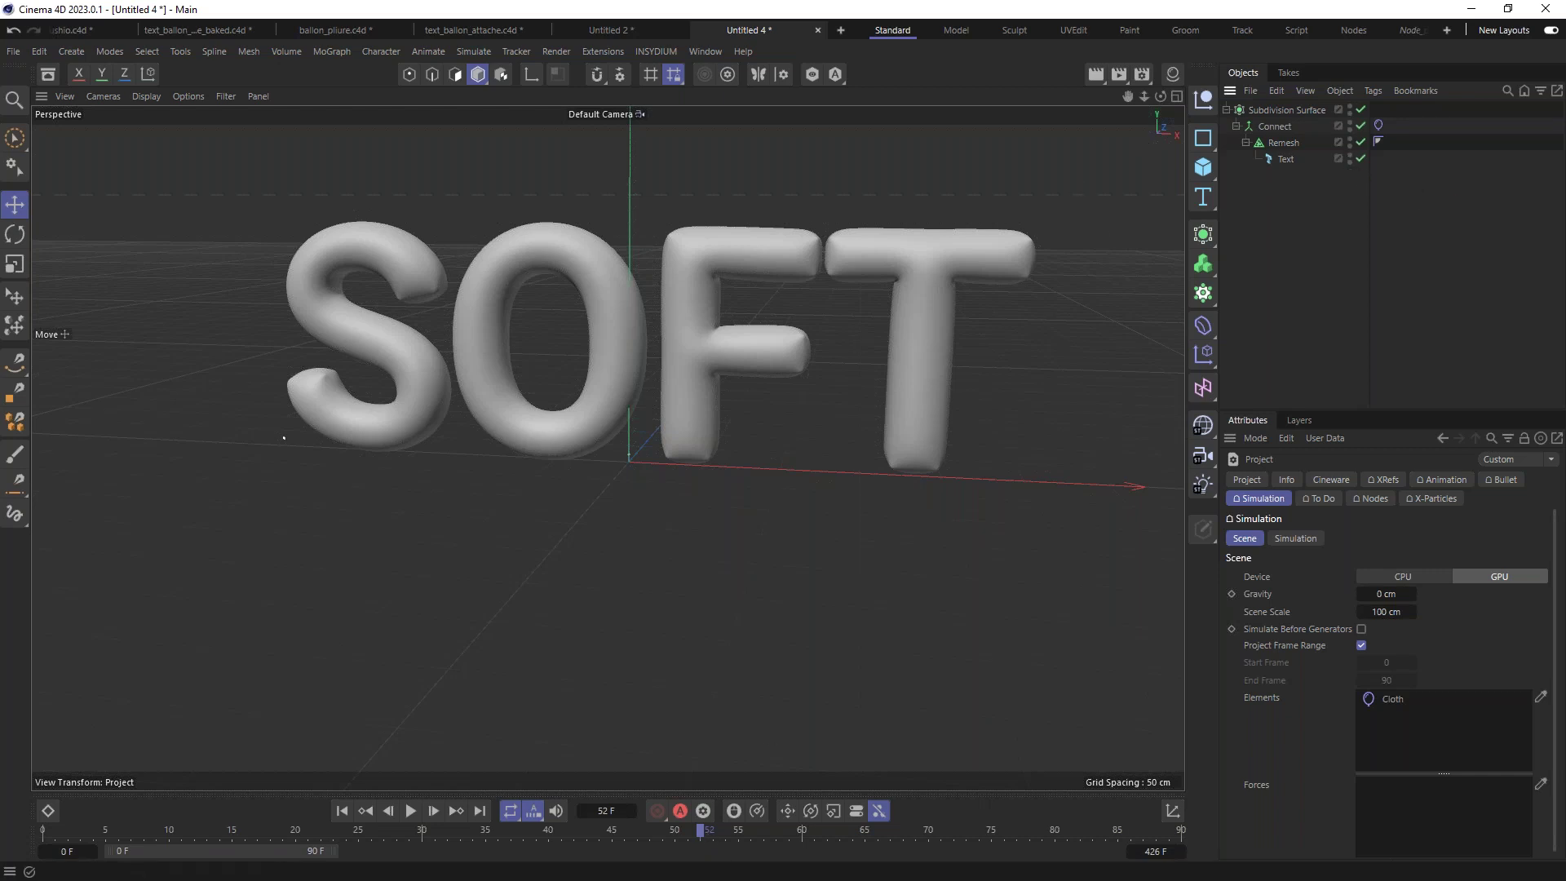
left_click(1267, 126)
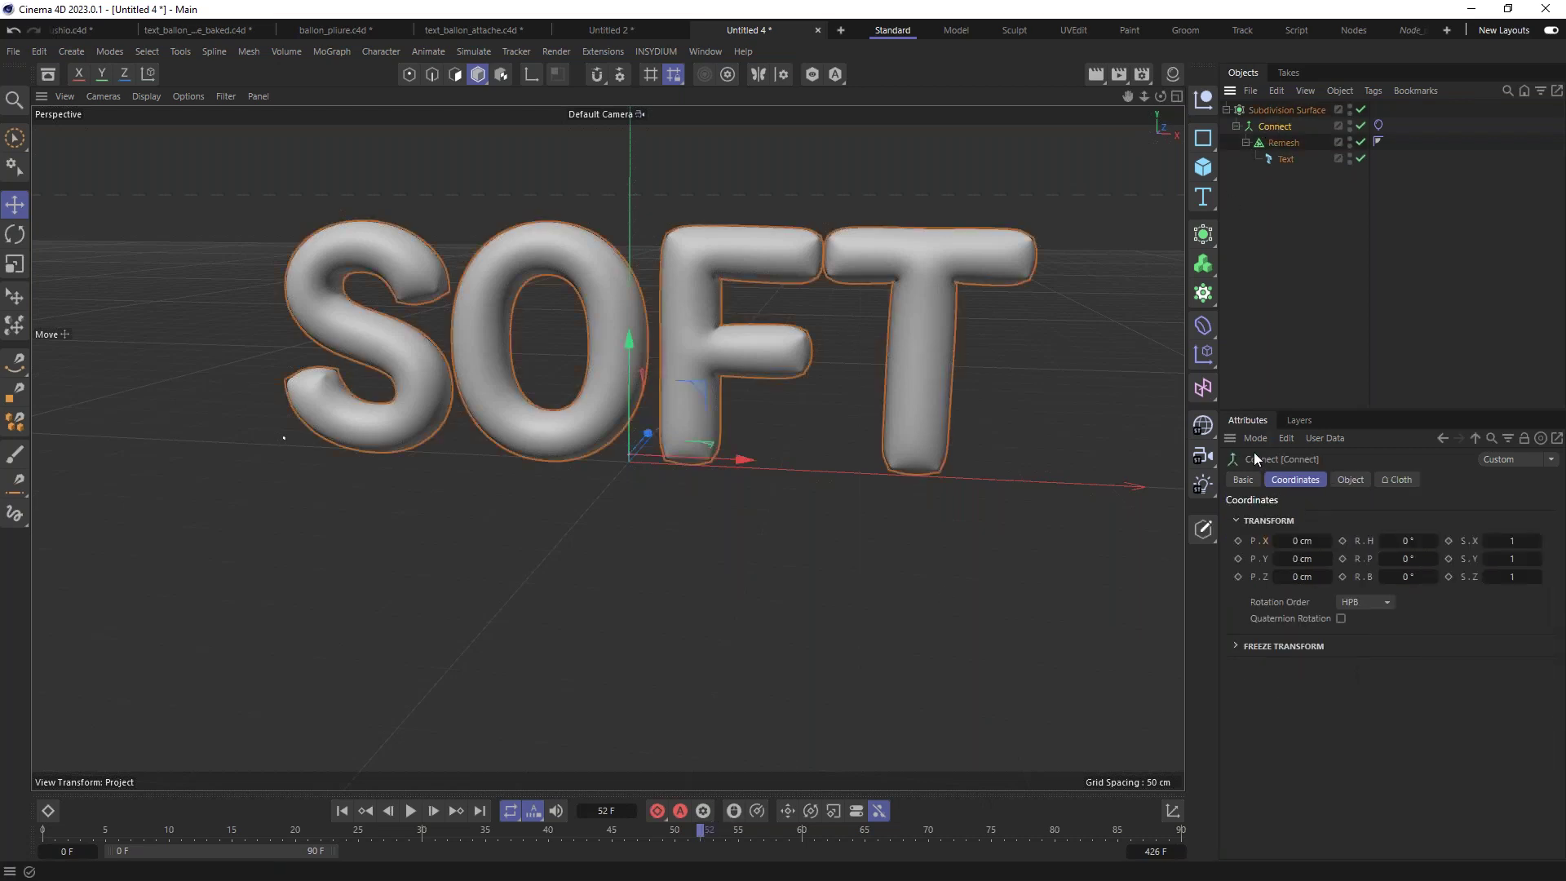
Step: Bake Connect with Current State to Object and disable the original Subdivision Surface hierarchy
left_click(1204, 534)
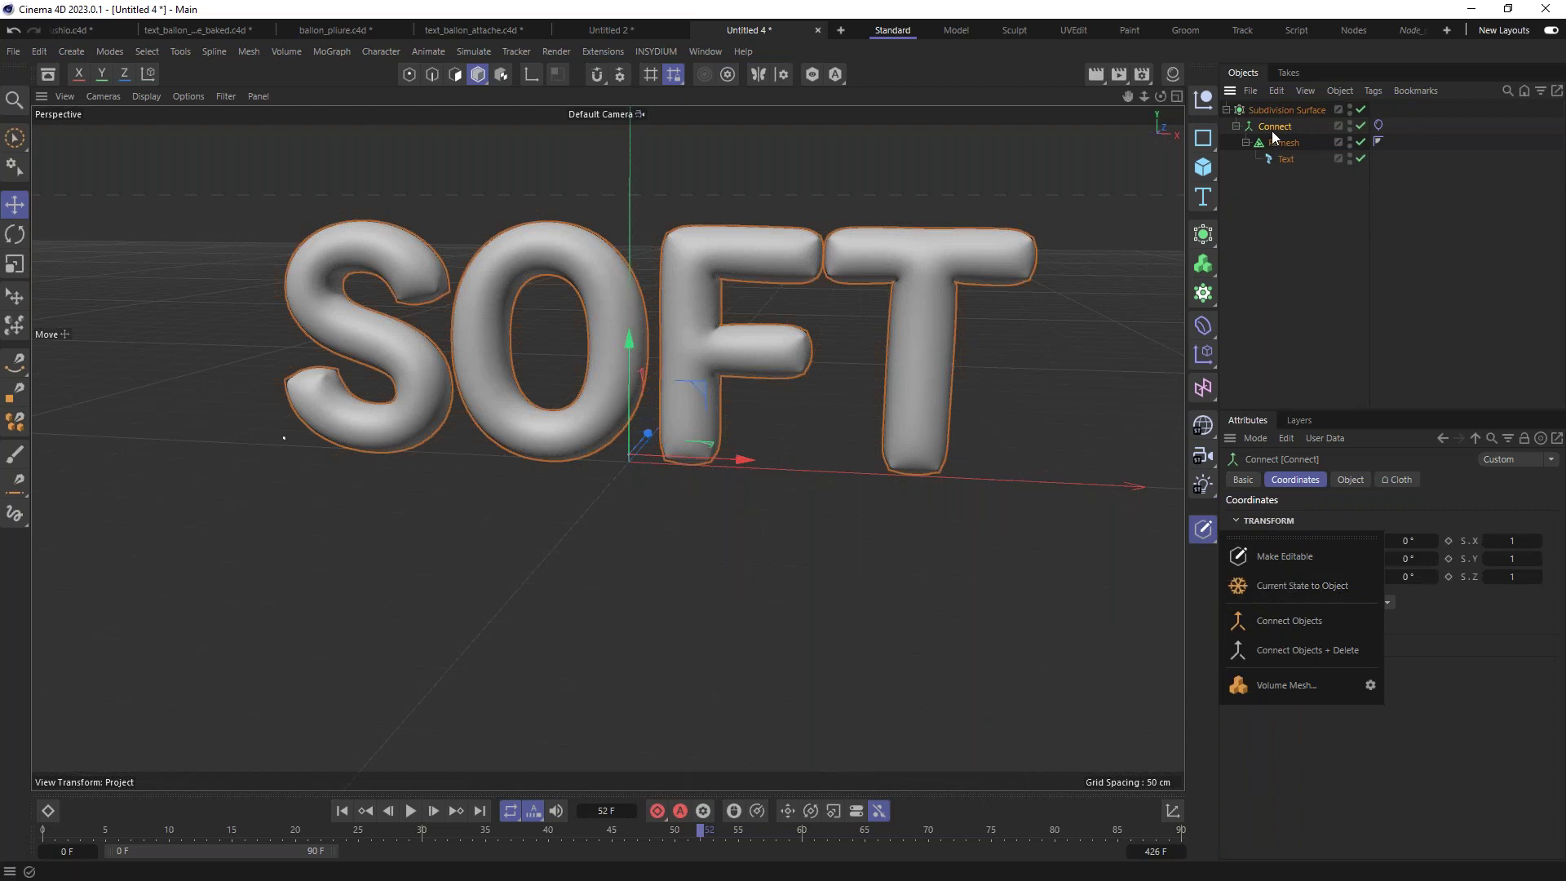
left_click(1288, 593)
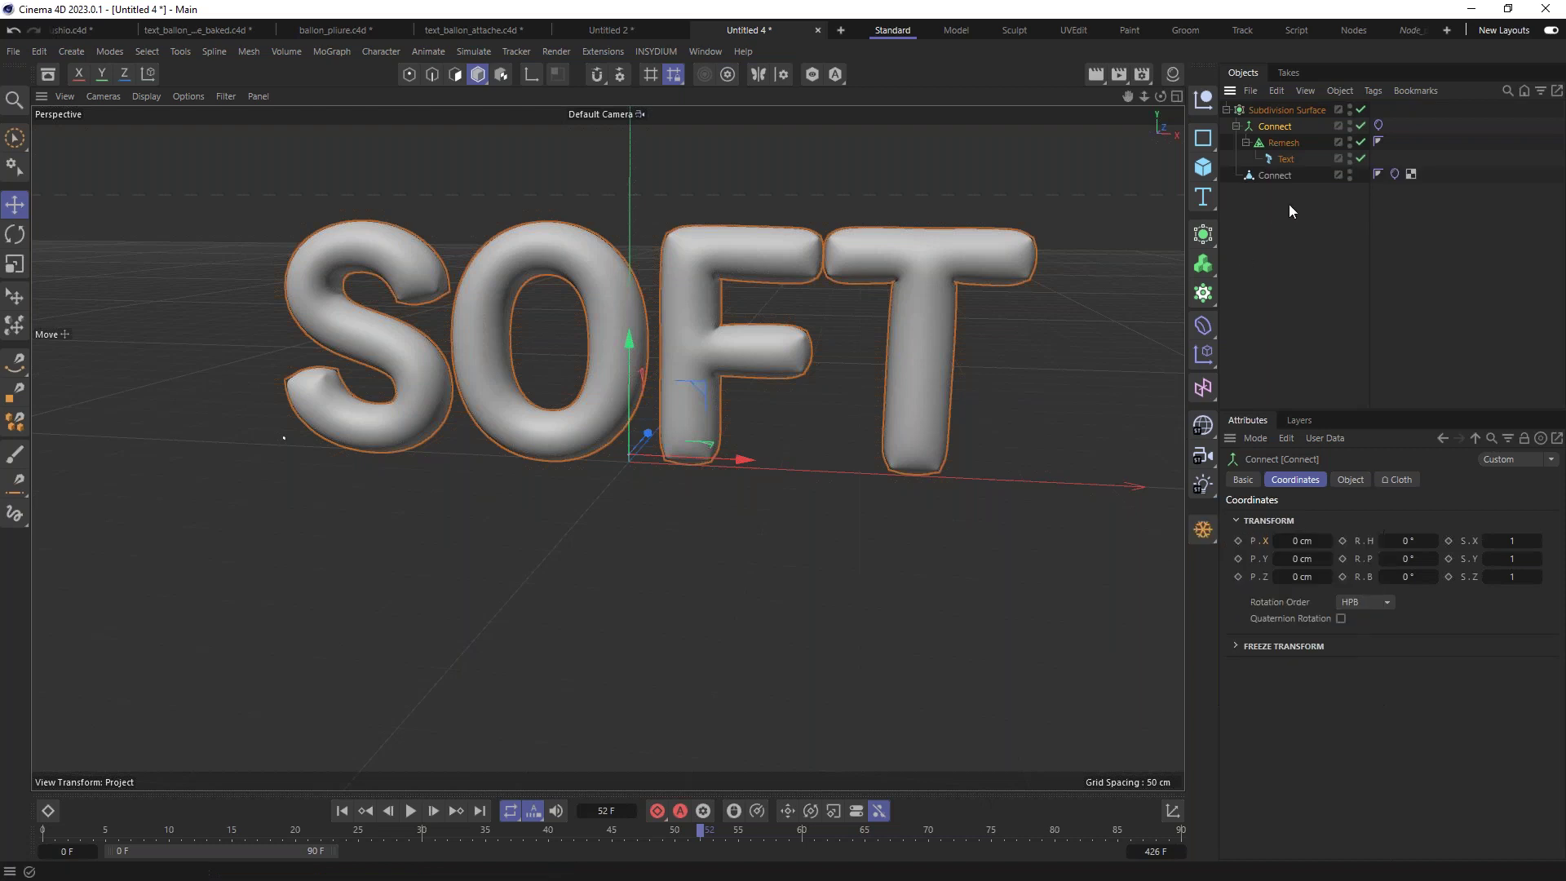
left_click_drag(1361, 142, 1360, 158)
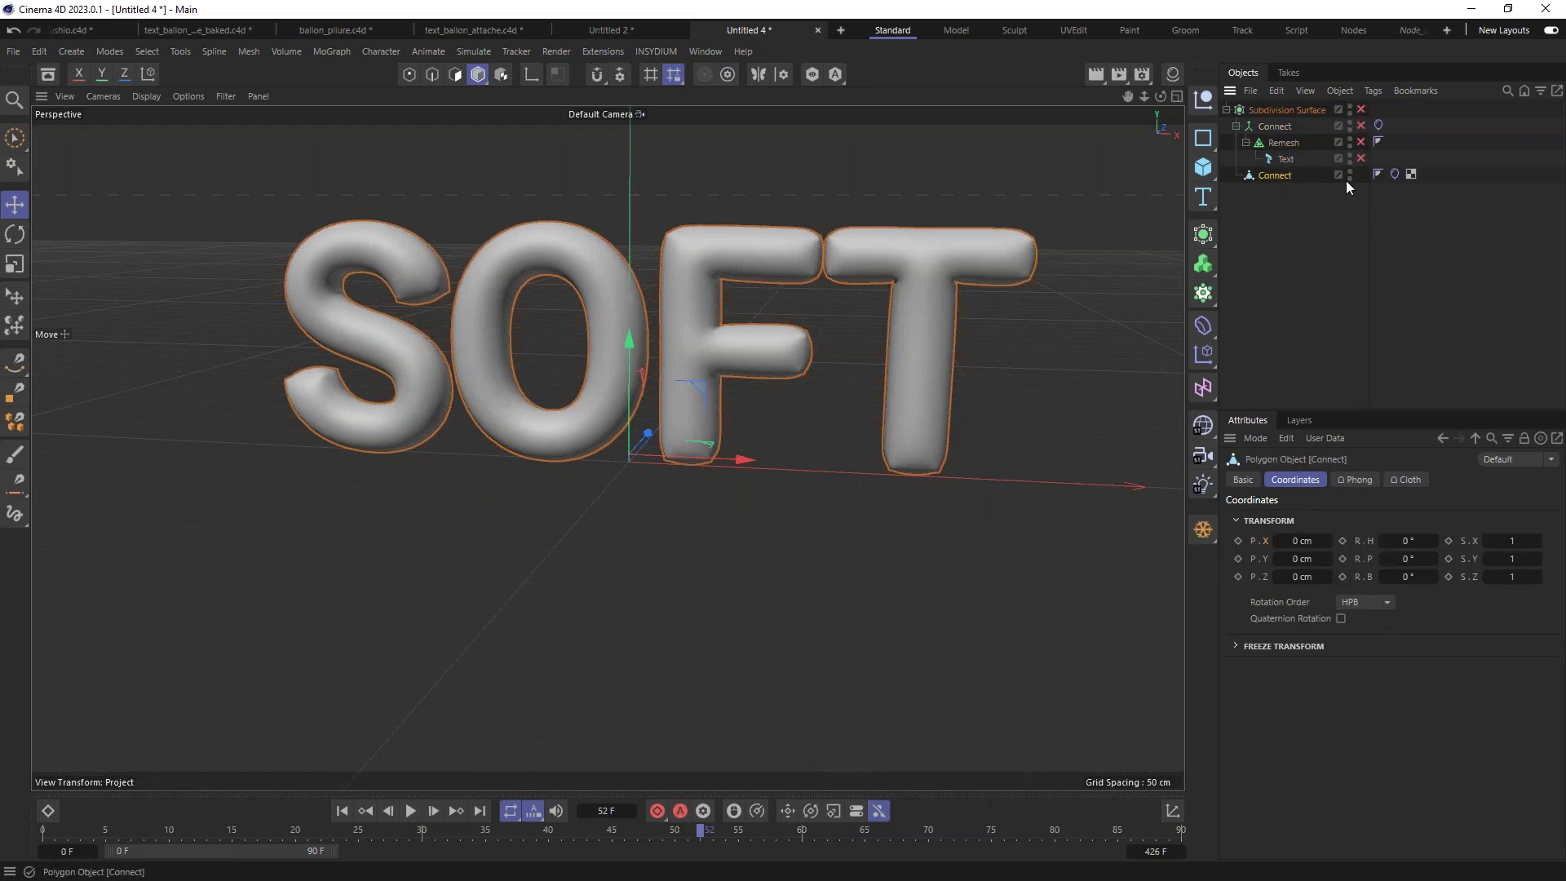
Step: Delete the Cloth tag from the baked Connect copy and return to frame 0
left_click(1395, 173)
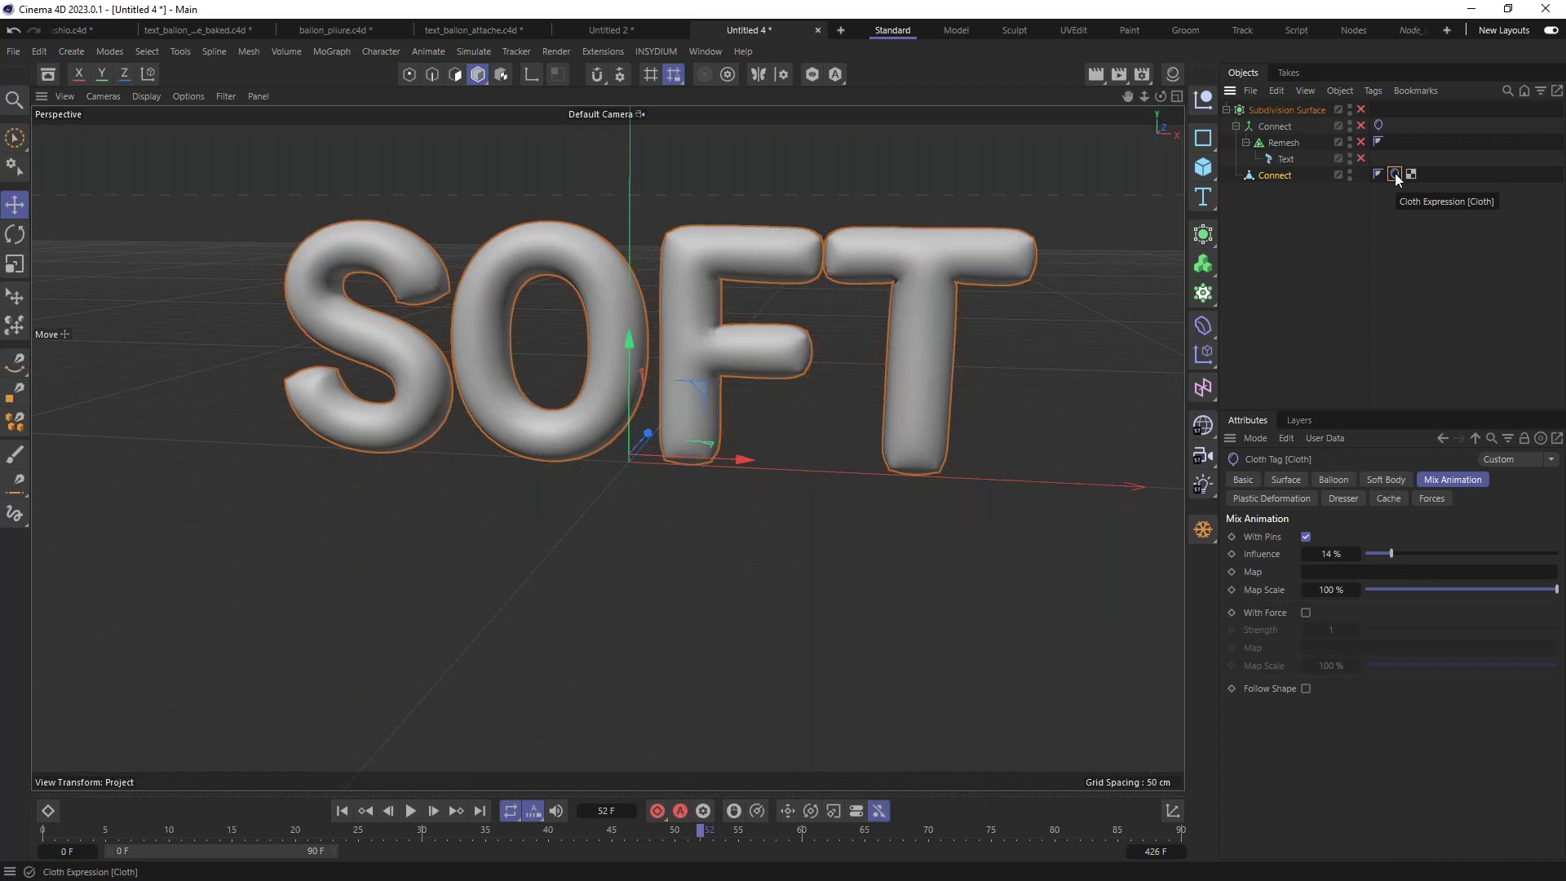
key("Delete")
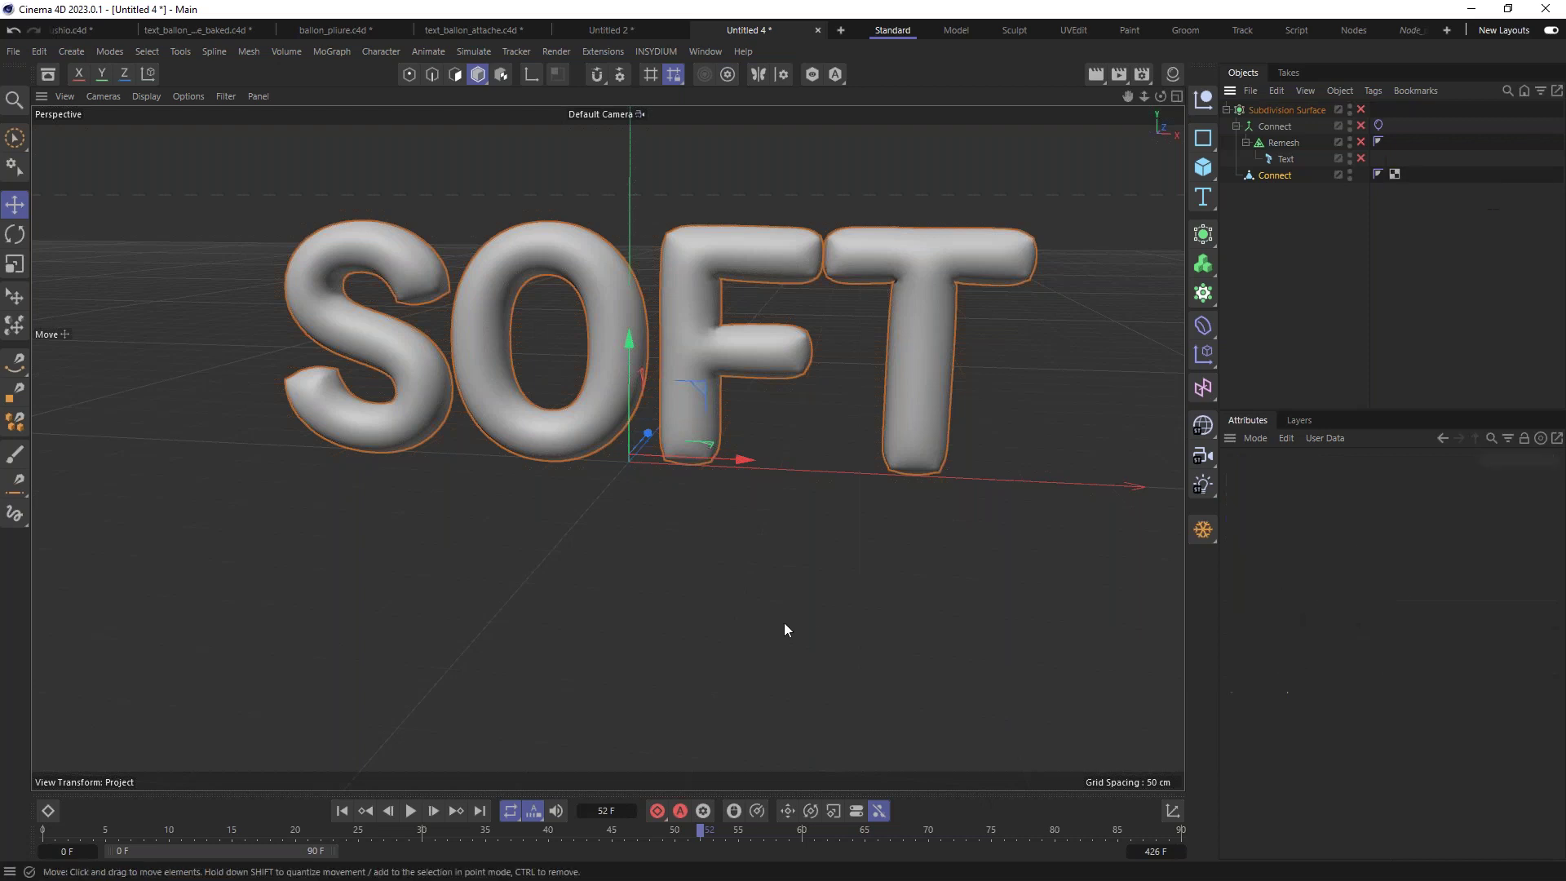
left_click(345, 810)
mouse_move(654, 380)
left_mouse_down("alt")
mouse_move(656, 320)
mouse_move(674, 359)
mouse_move(660, 336)
mouse_move(620, 354)
mouse_move(570, 433)
mouse_move(465, 402)
mouse_move(669, 403)
mouse_move(608, 398)
mouse_move(654, 398)
left_mouse_up("alt")
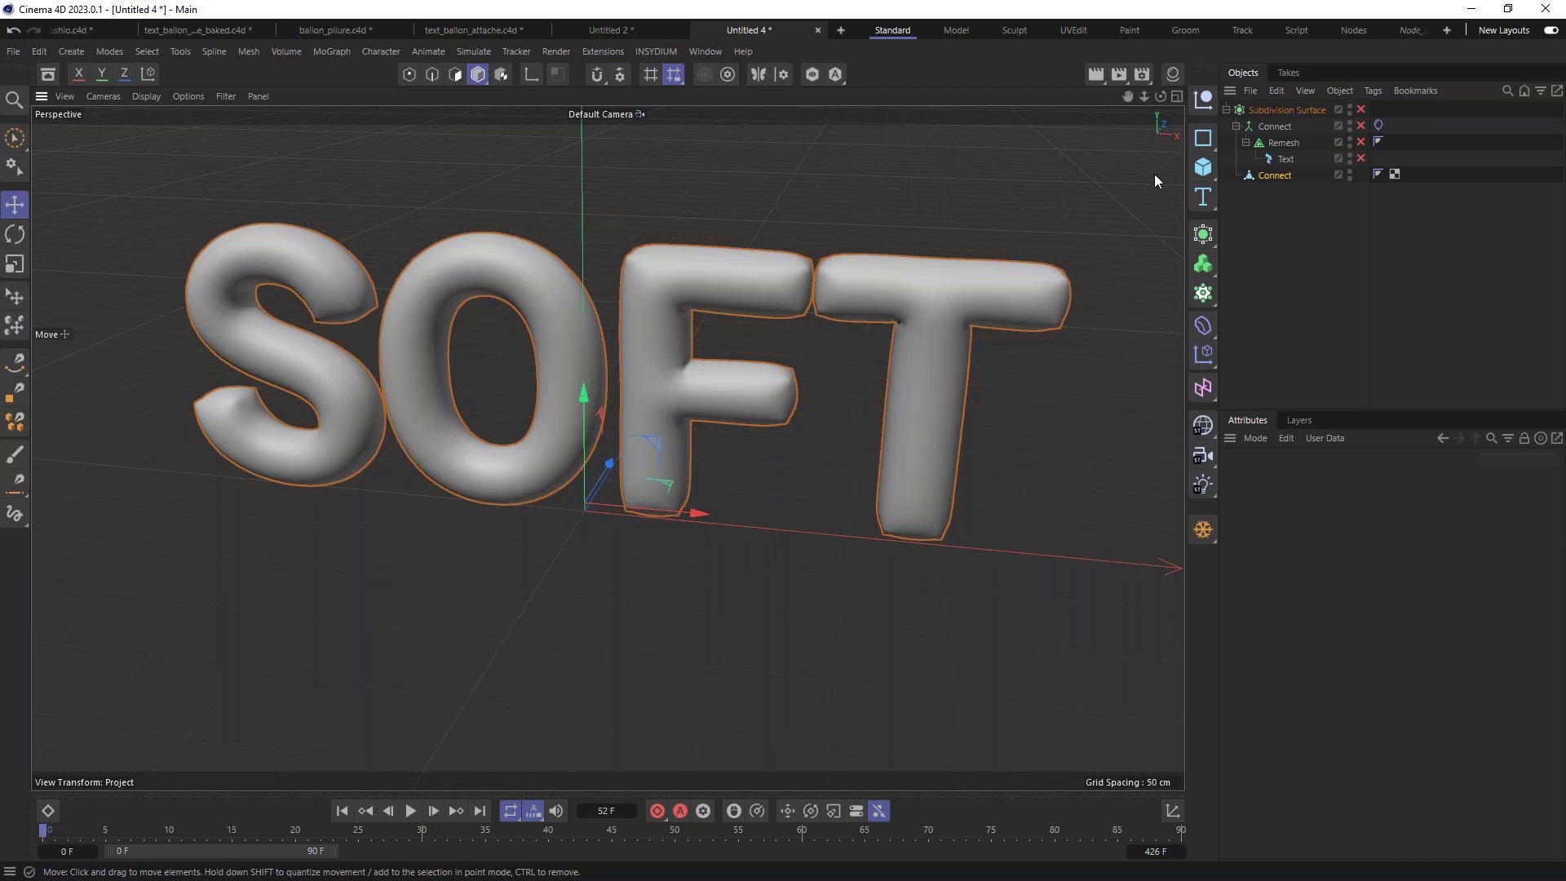
Step: Add a default Cloth tag to the baked Connect object, leaving Balloon inflation off
right_click(1270, 175)
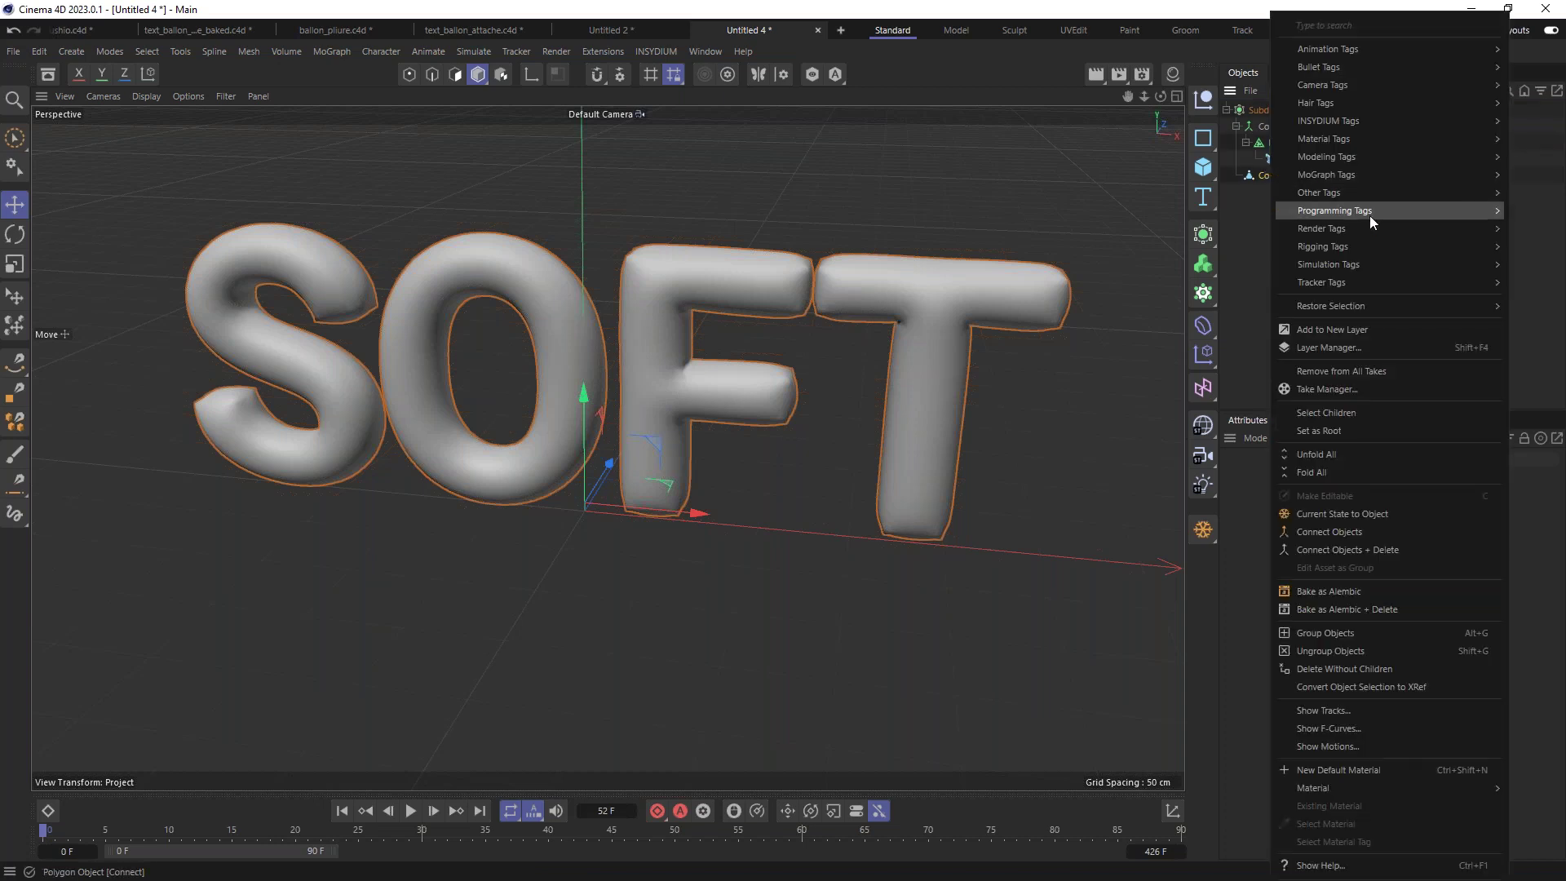
mouse_move(1346, 266)
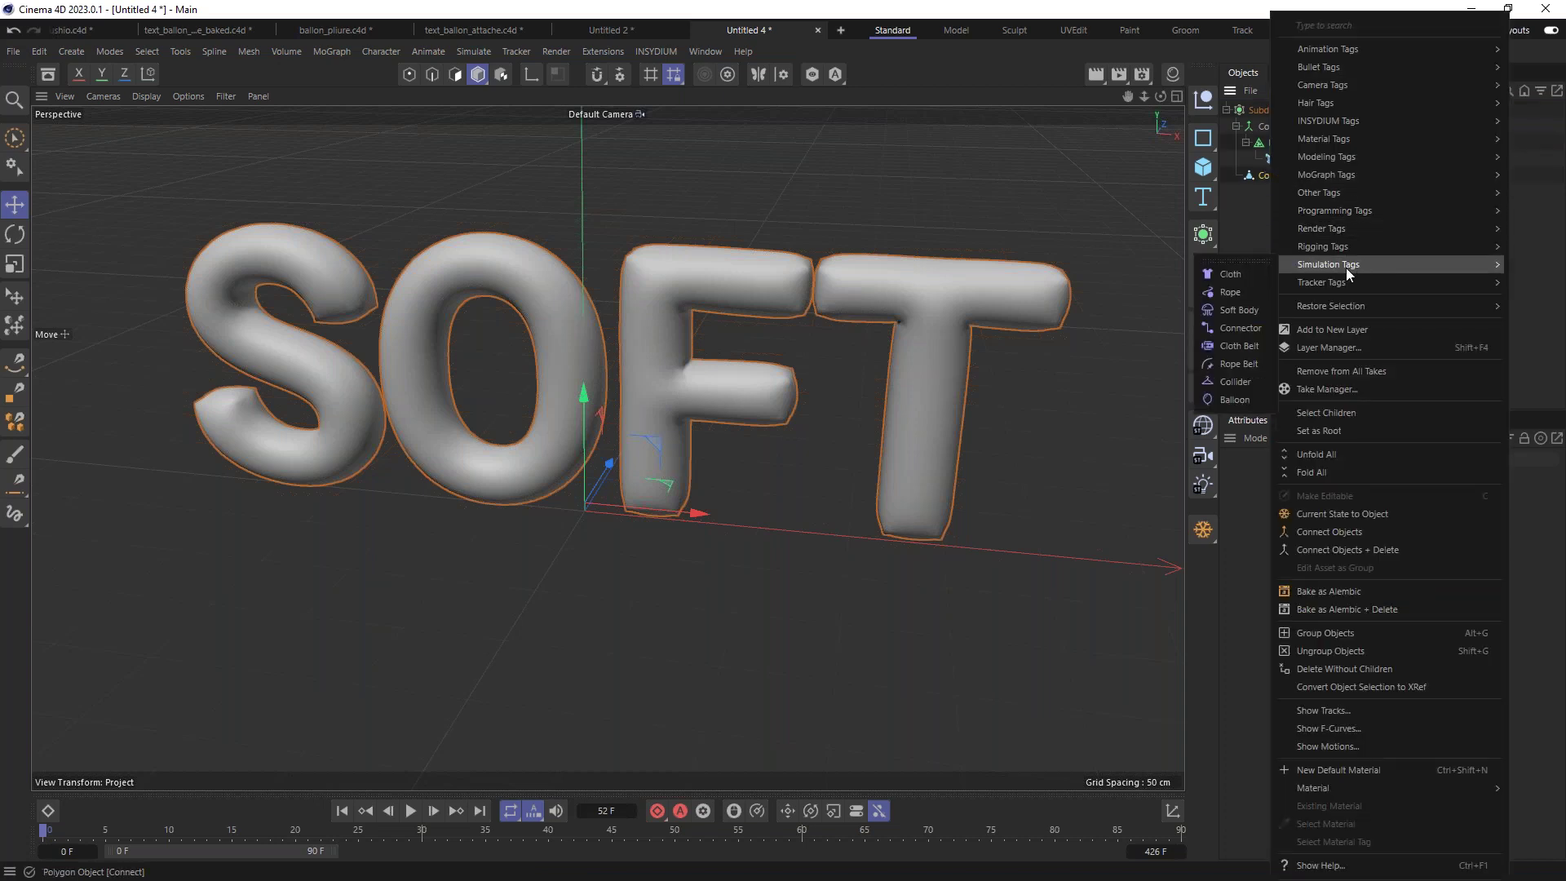
left_click(1237, 274)
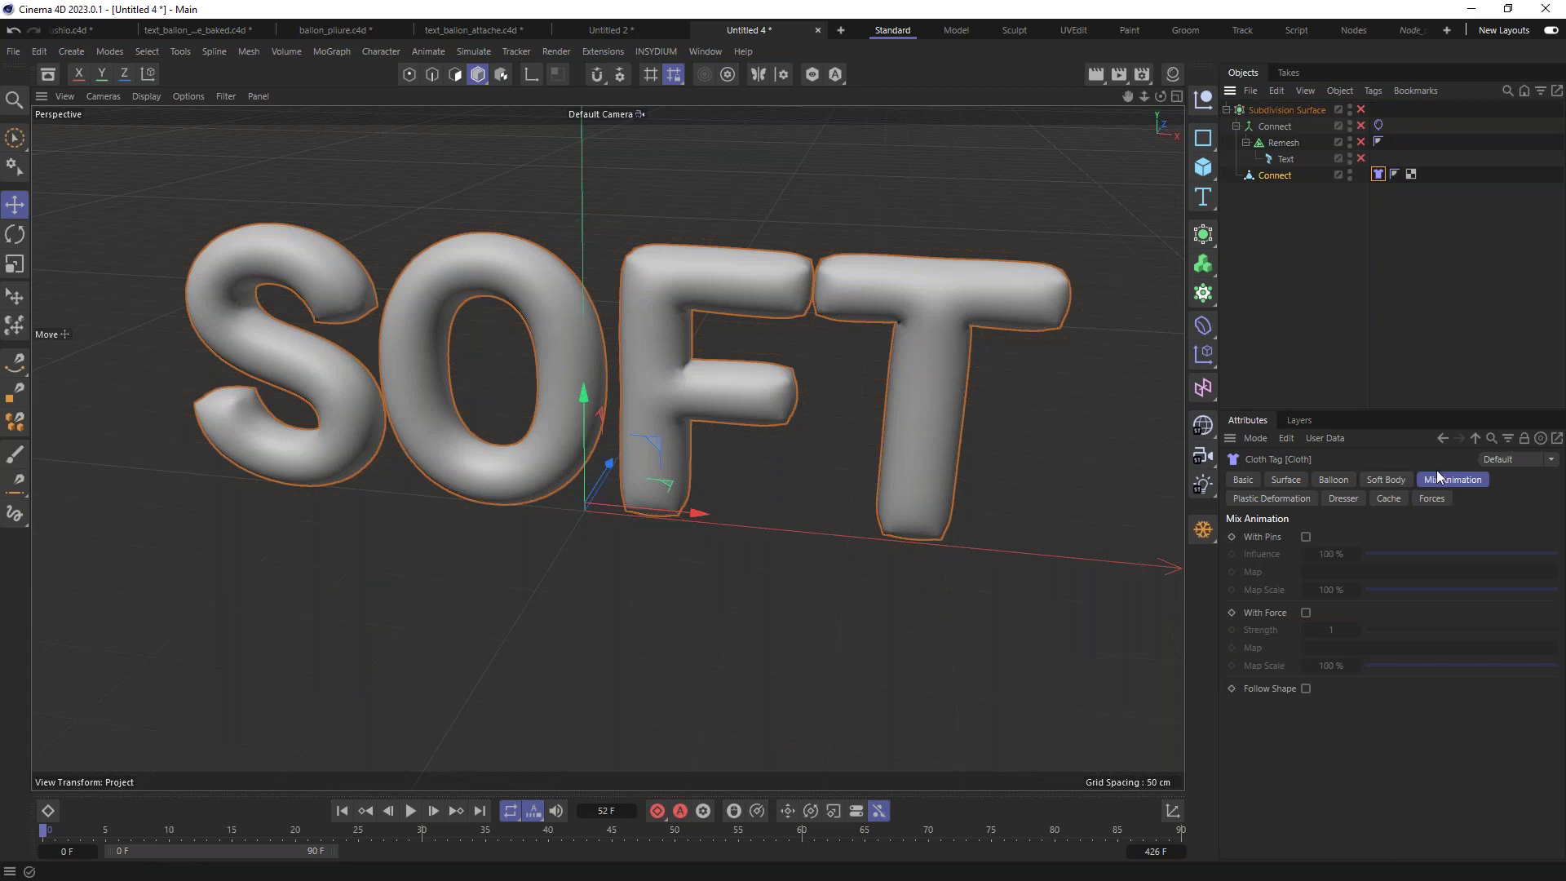
left_click(1330, 481)
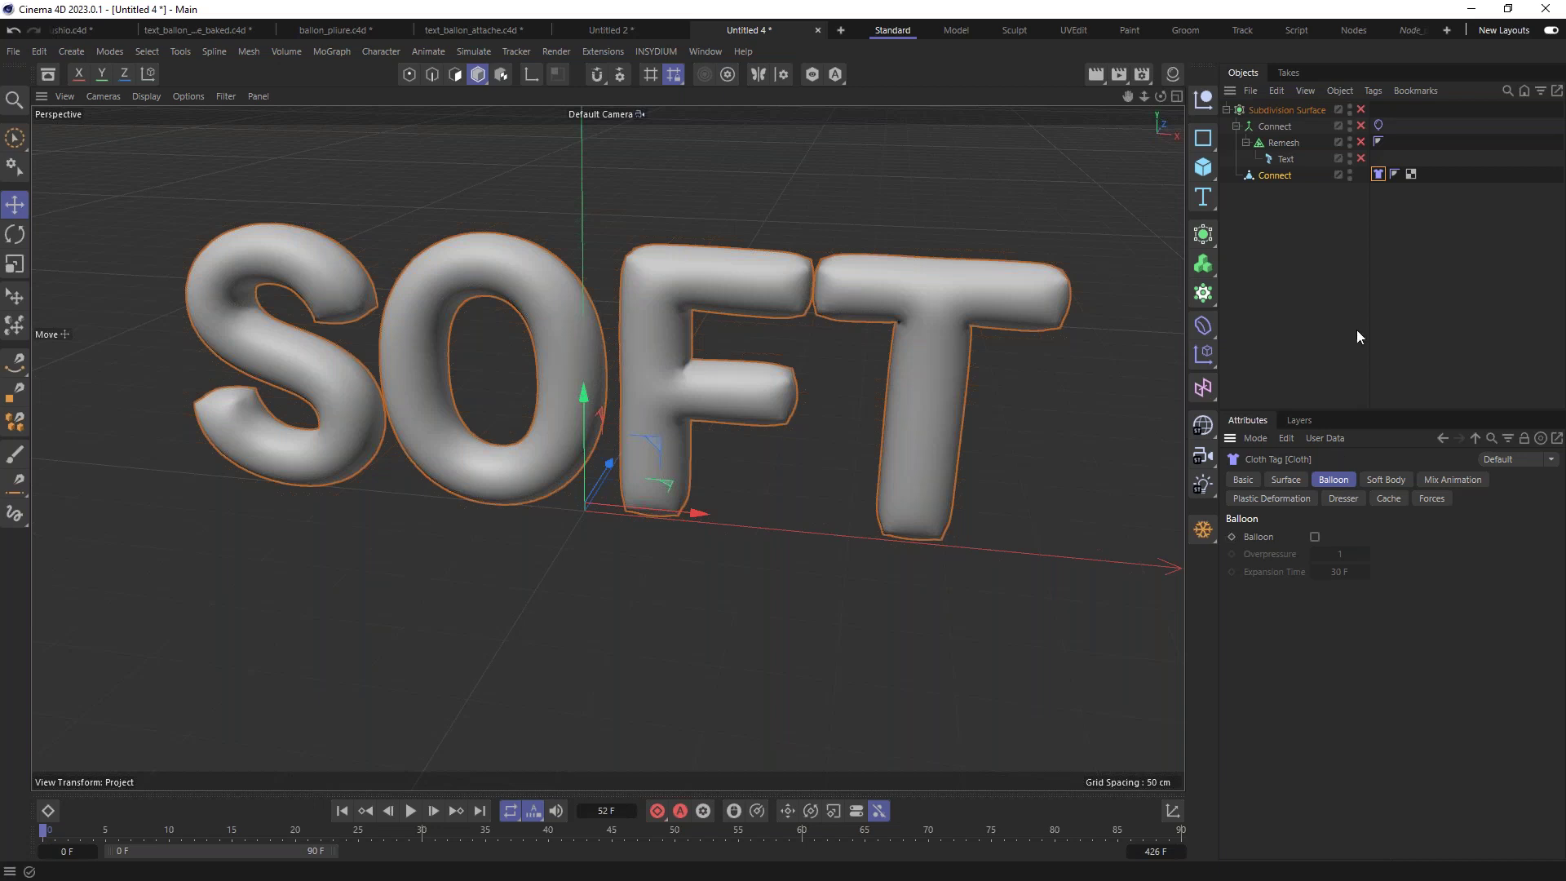
Step: With the new Cloth tag selected, play and stop around frame 35 to check the letters stay inflated
left_click(1380, 176)
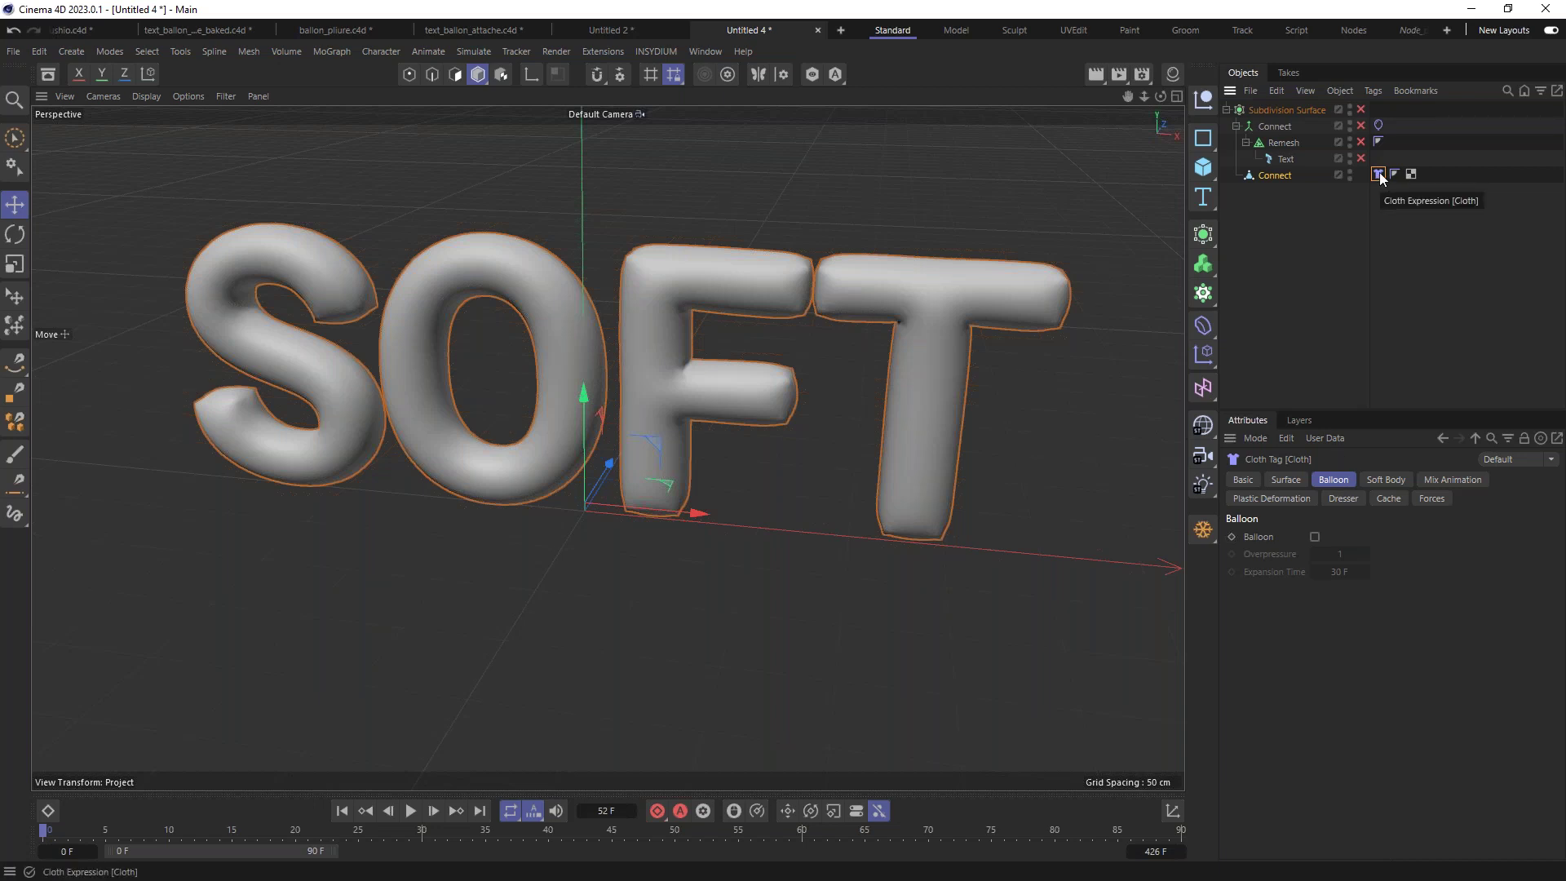
left_click(410, 811)
left_click(410, 811)
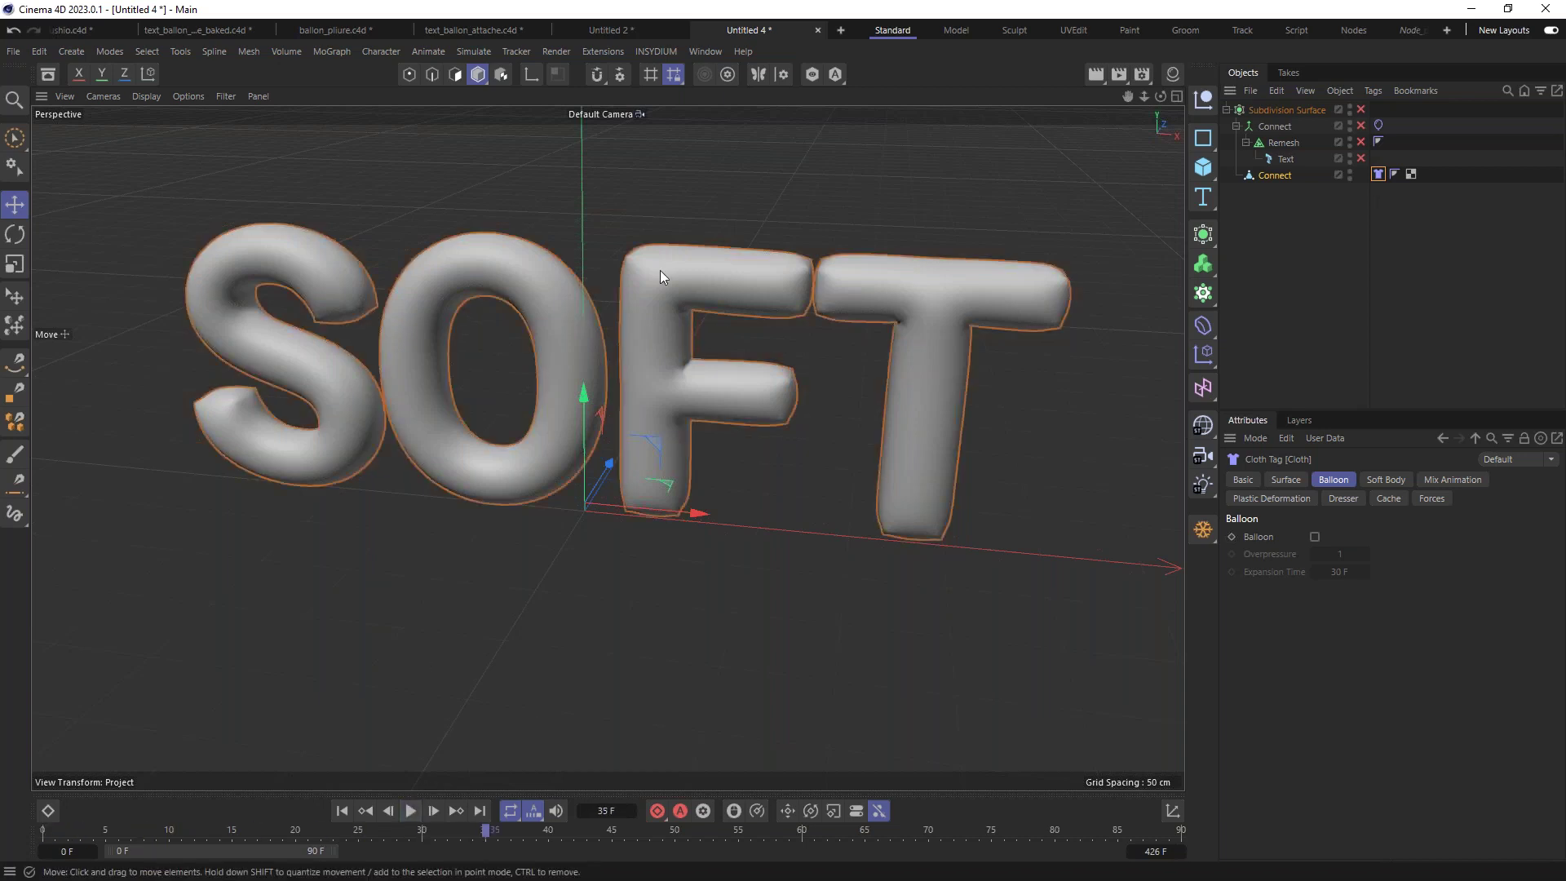
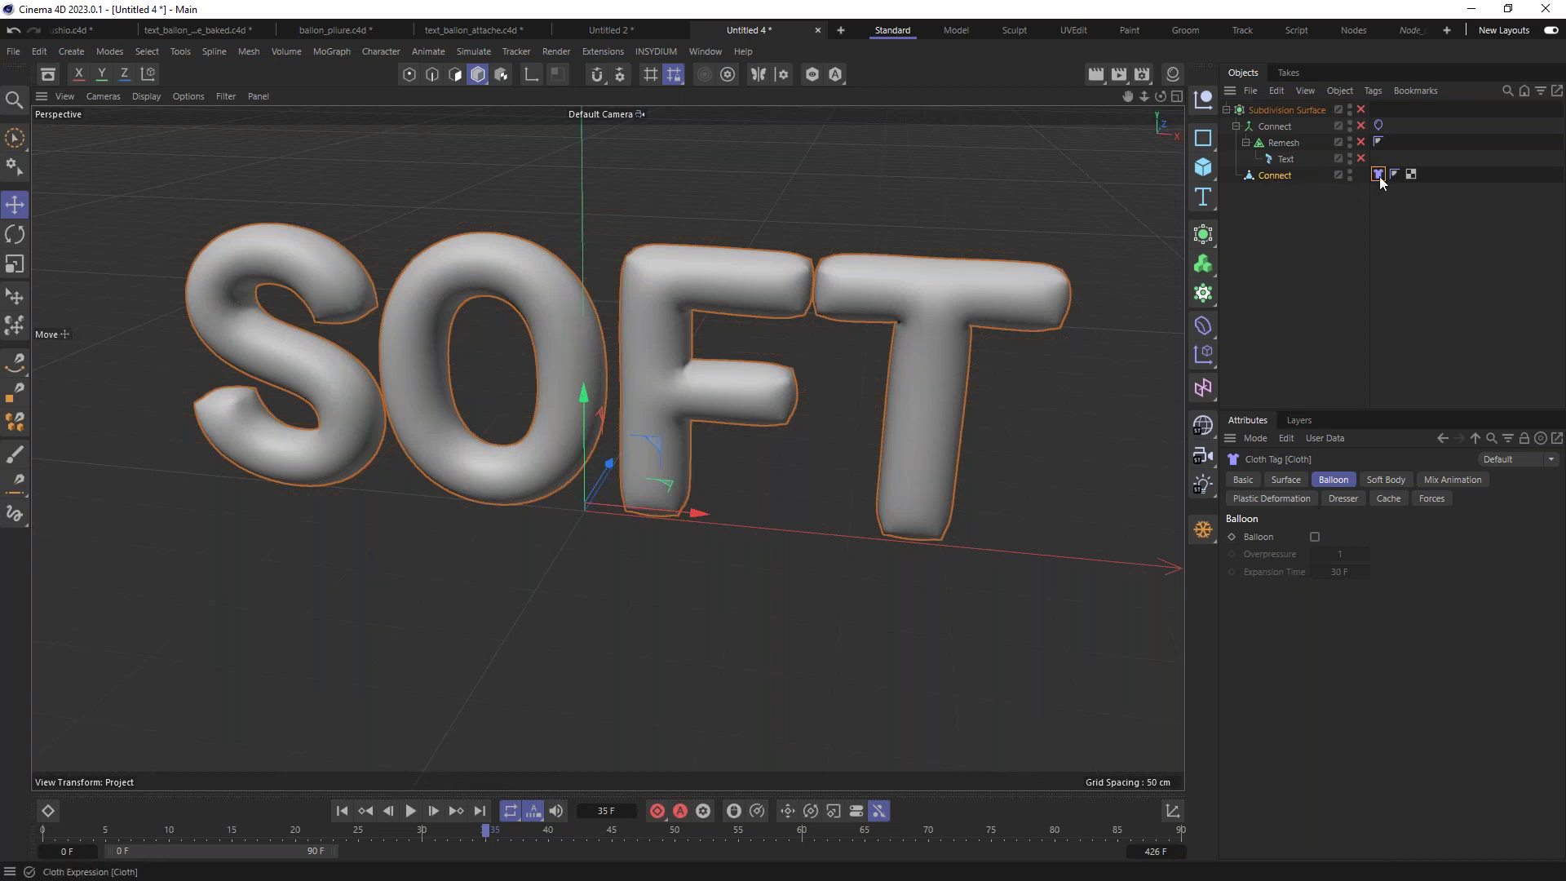
Step: Disable the old Cloth tag and enable the Connect, Remesh and Text generators
left_click(1243, 480)
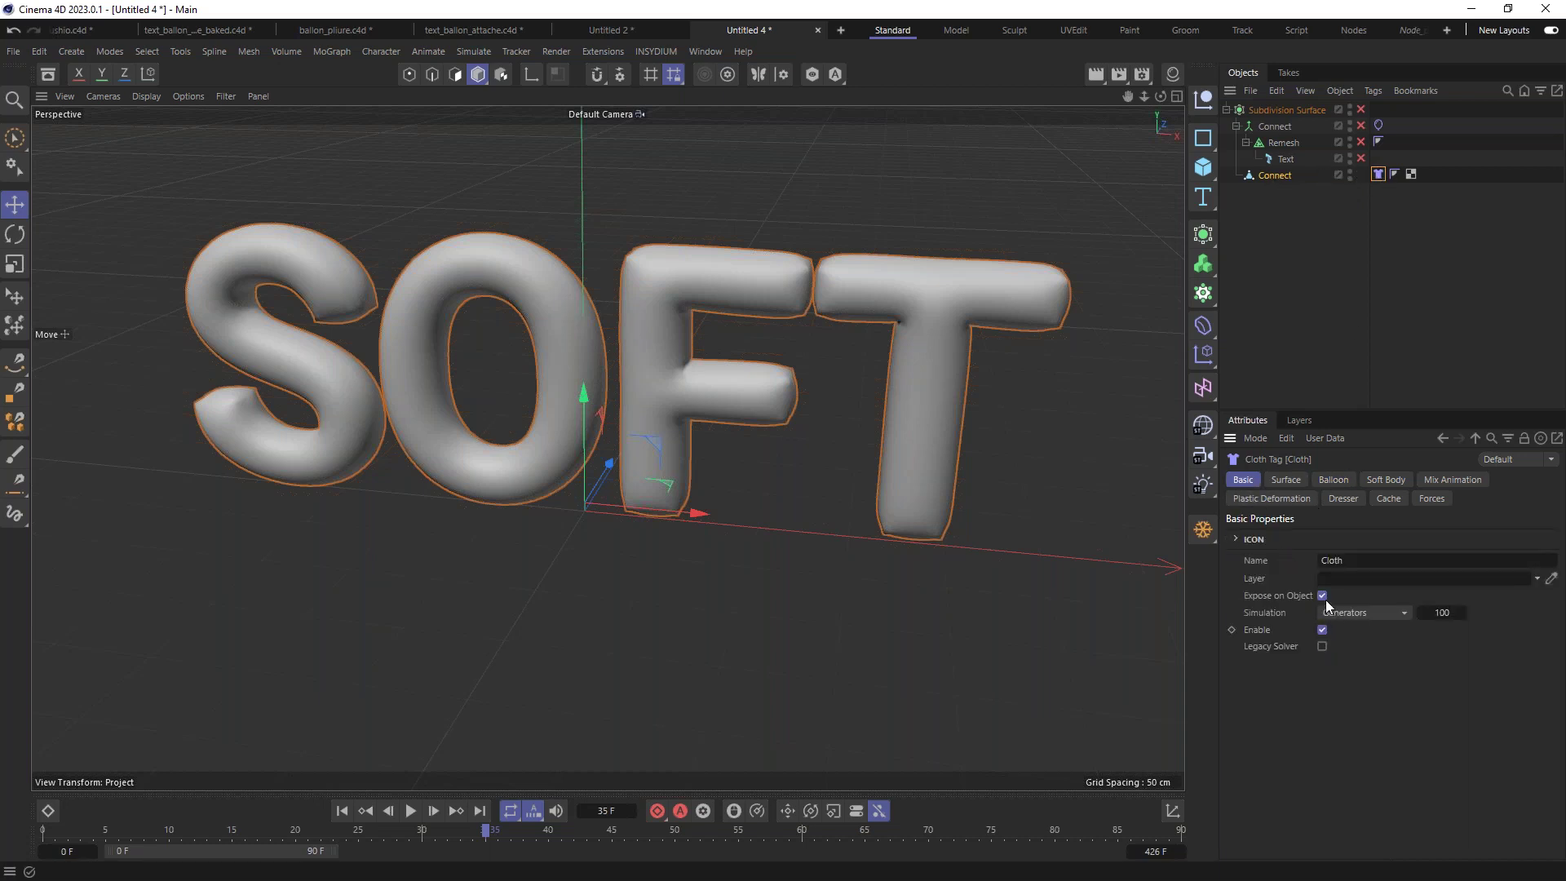
left_click(1323, 629)
left_click(1357, 222)
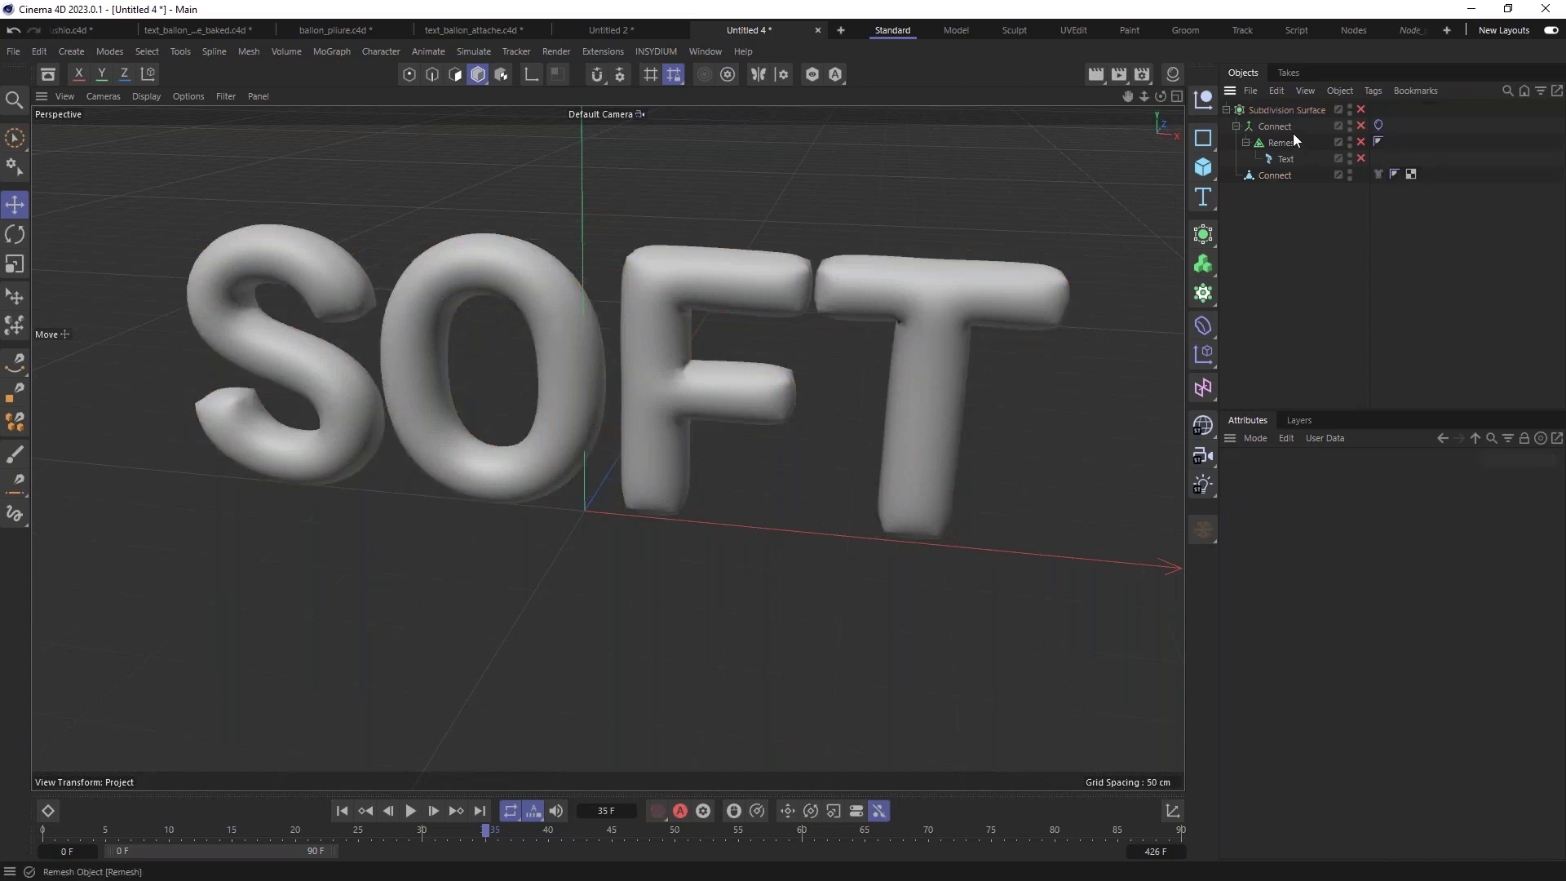
left_click(1360, 126, "ctrl")
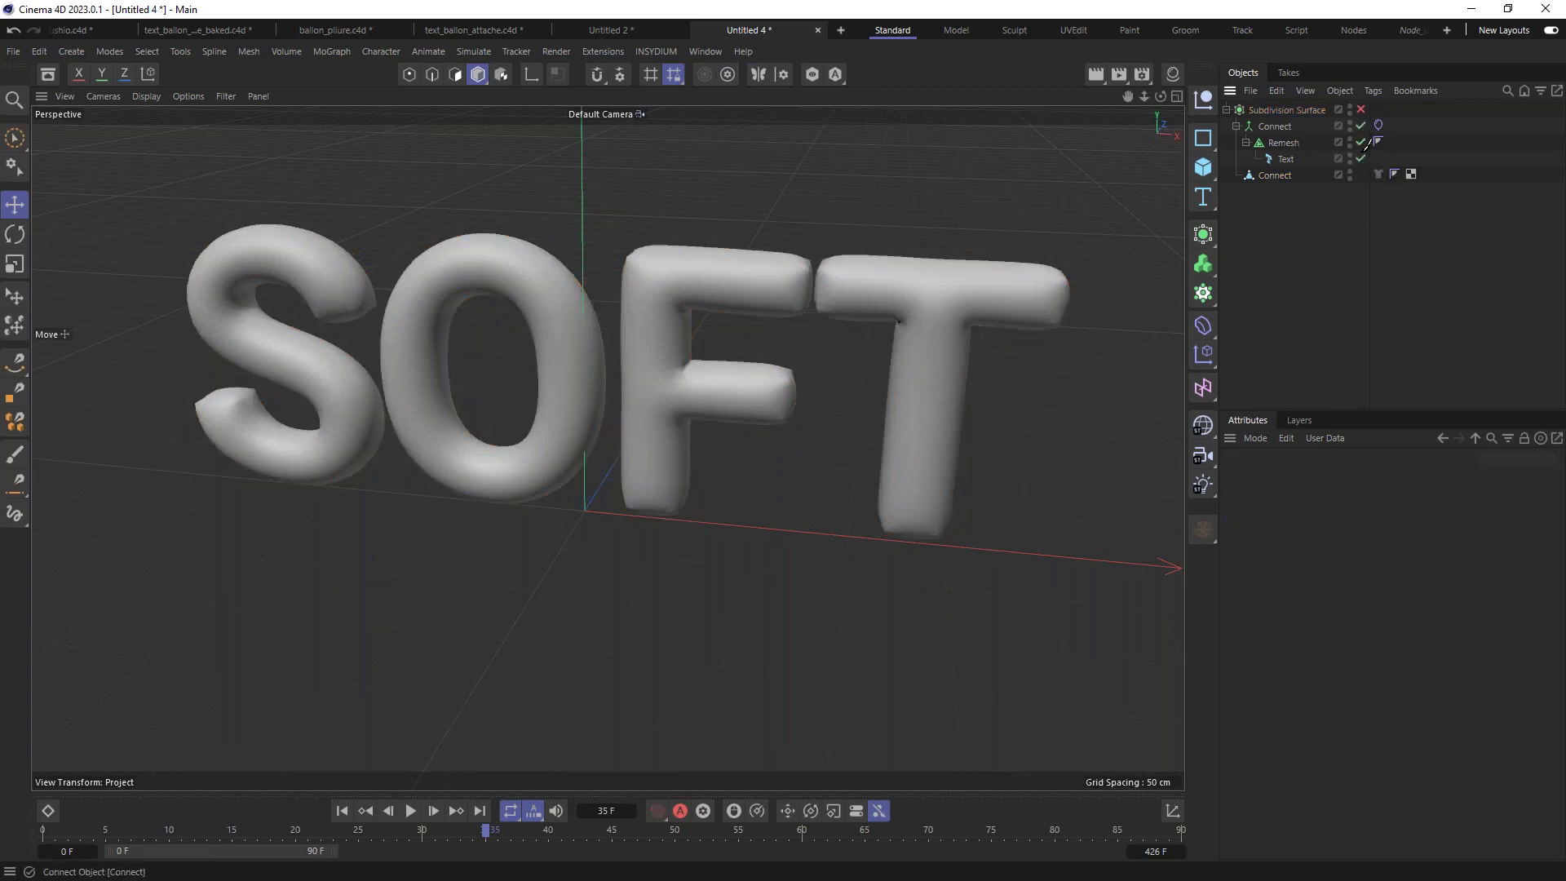
Step: Uncheck With Pins in the Connect cloth tag's Mix Animation settings
left_click(1270, 125)
left_click(1379, 126)
left_click(1442, 480)
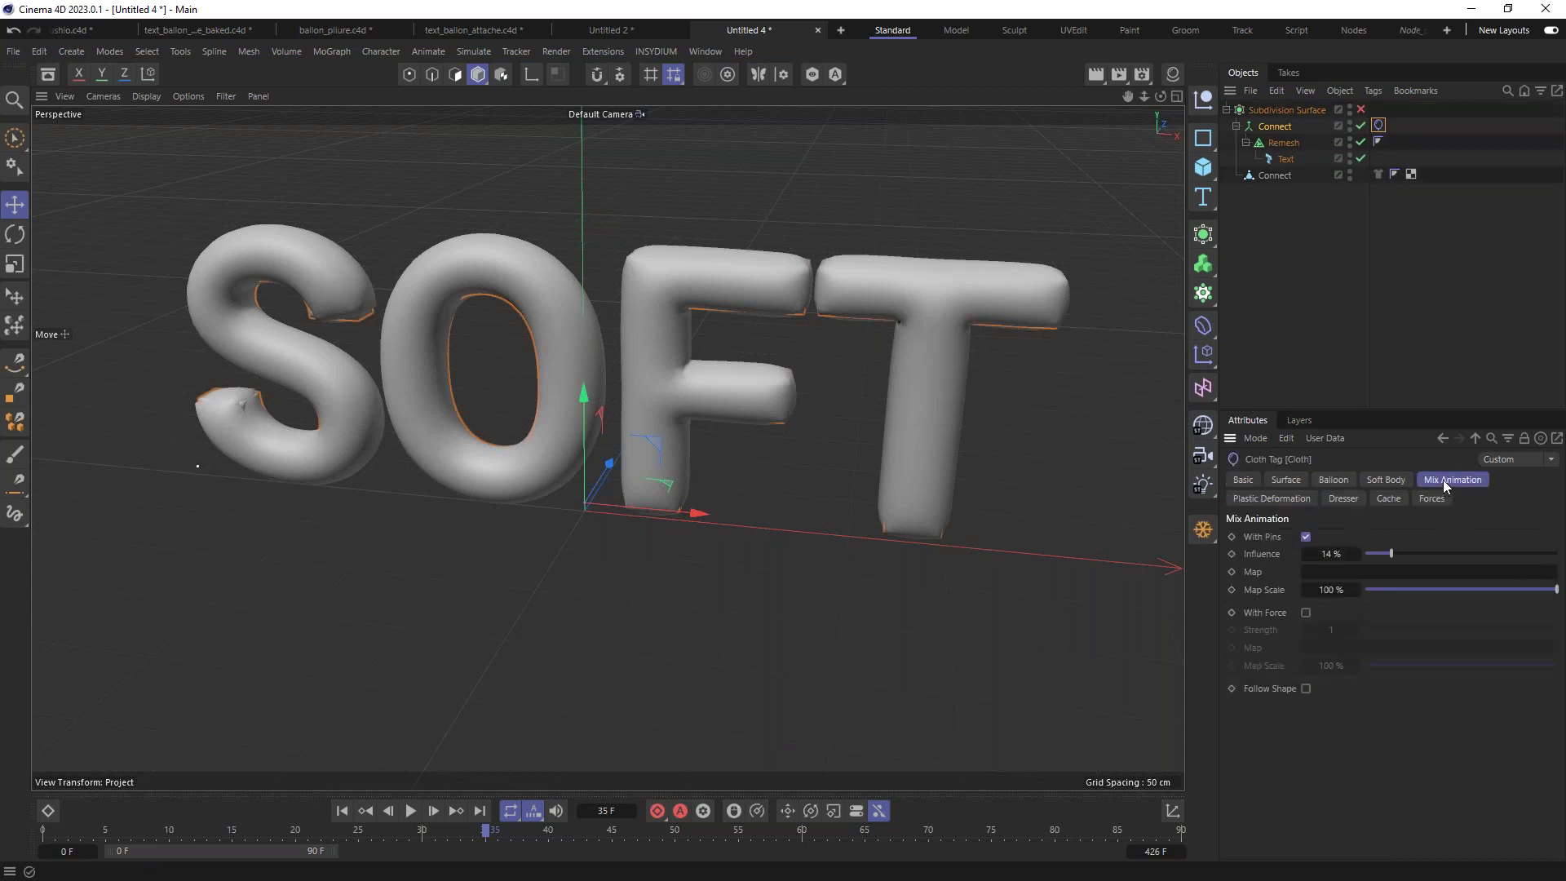
left_click(1306, 537)
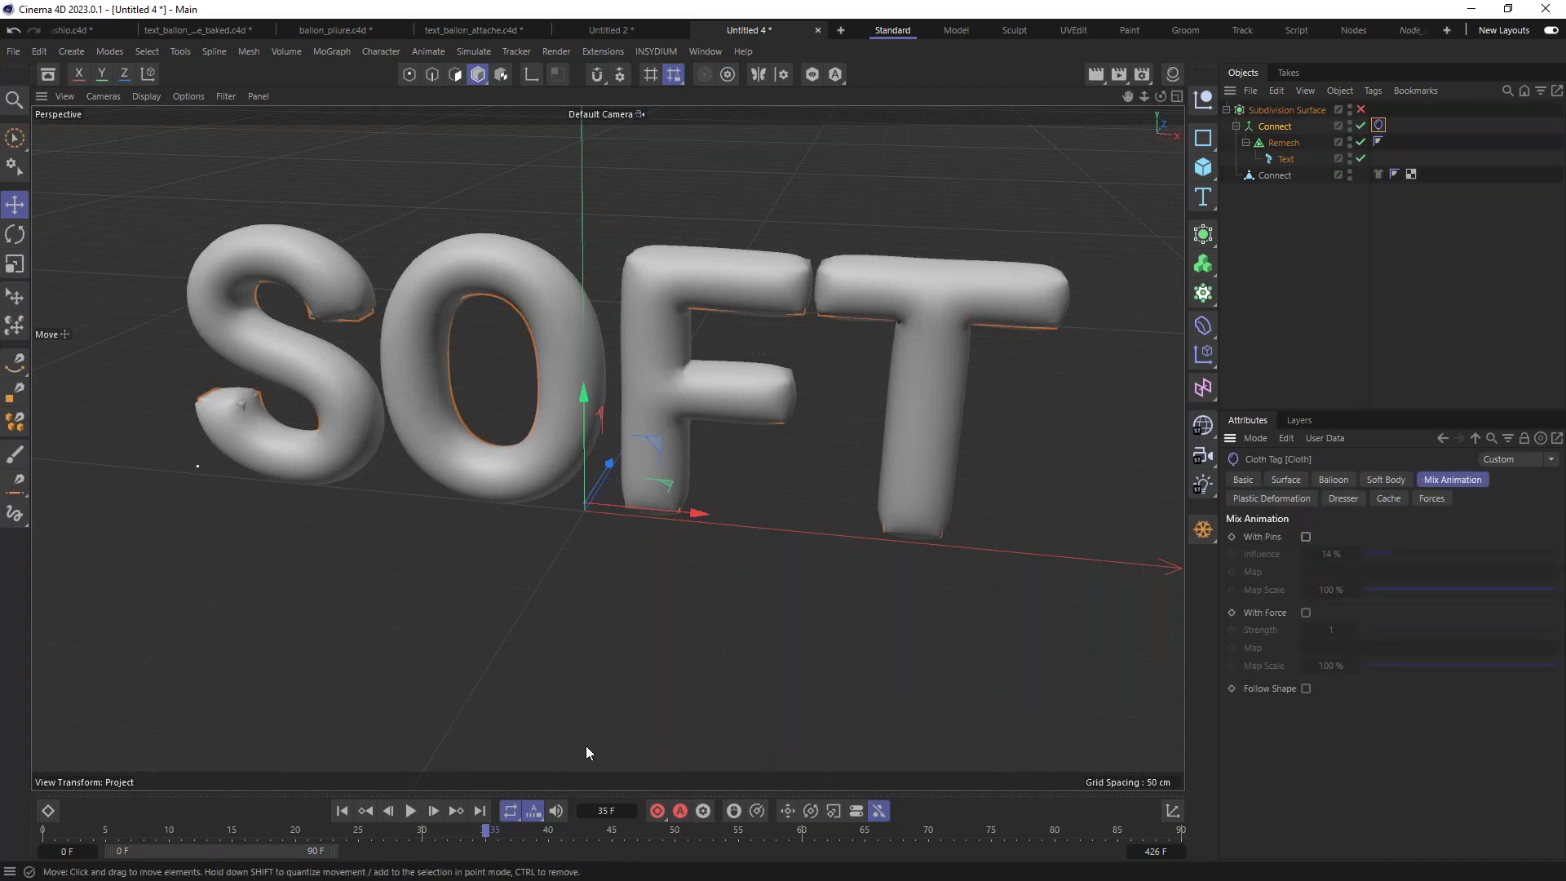
Step: Hide the lower Connect object and play the simulation from the start
left_click(382, 813)
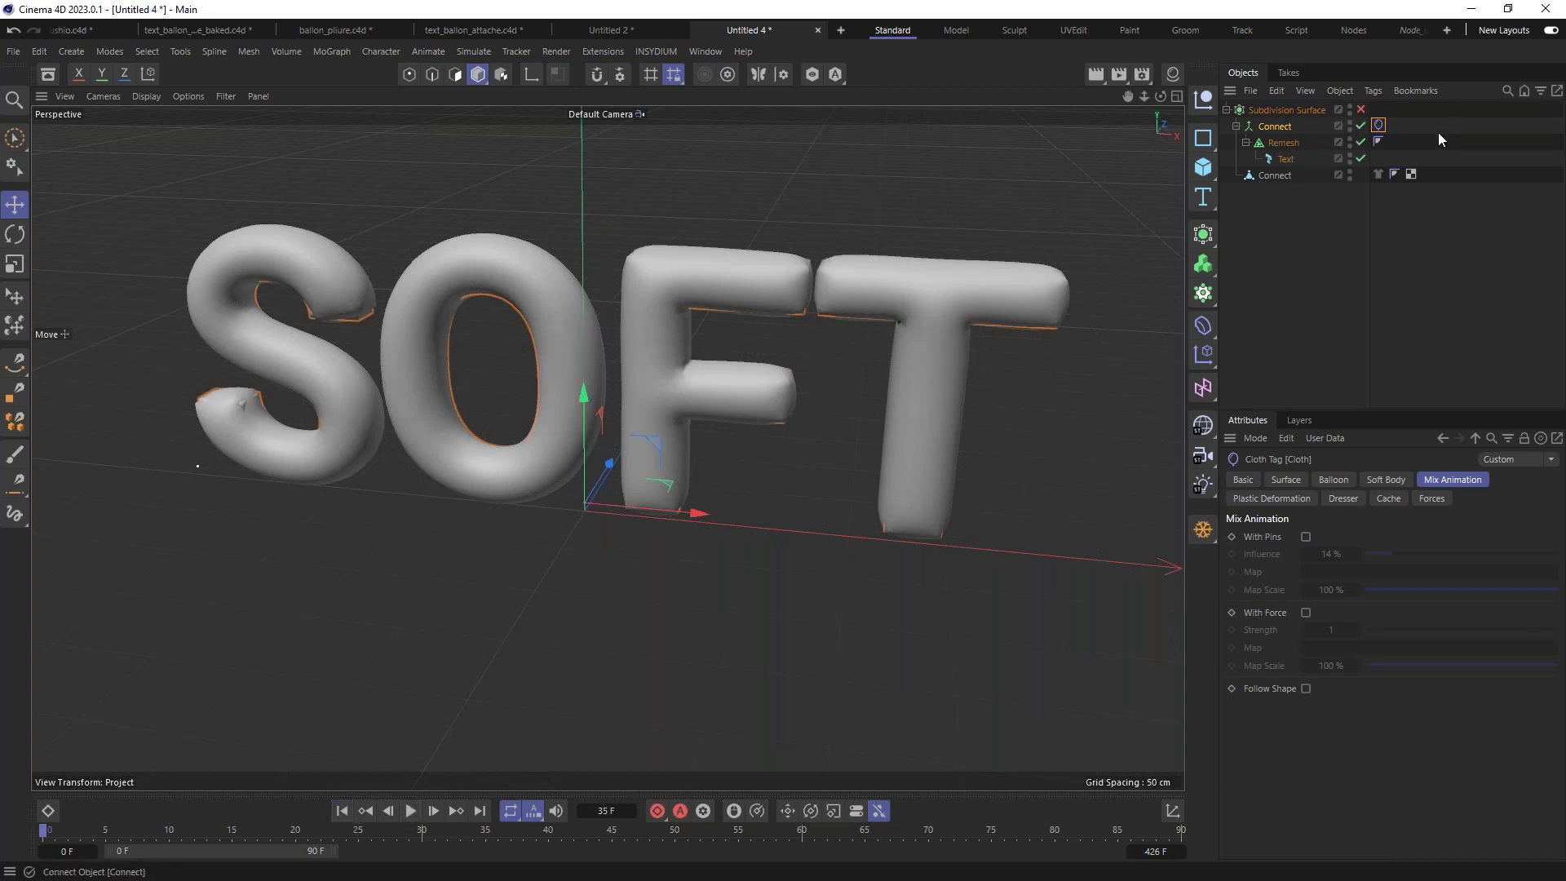
left_click(1350, 174)
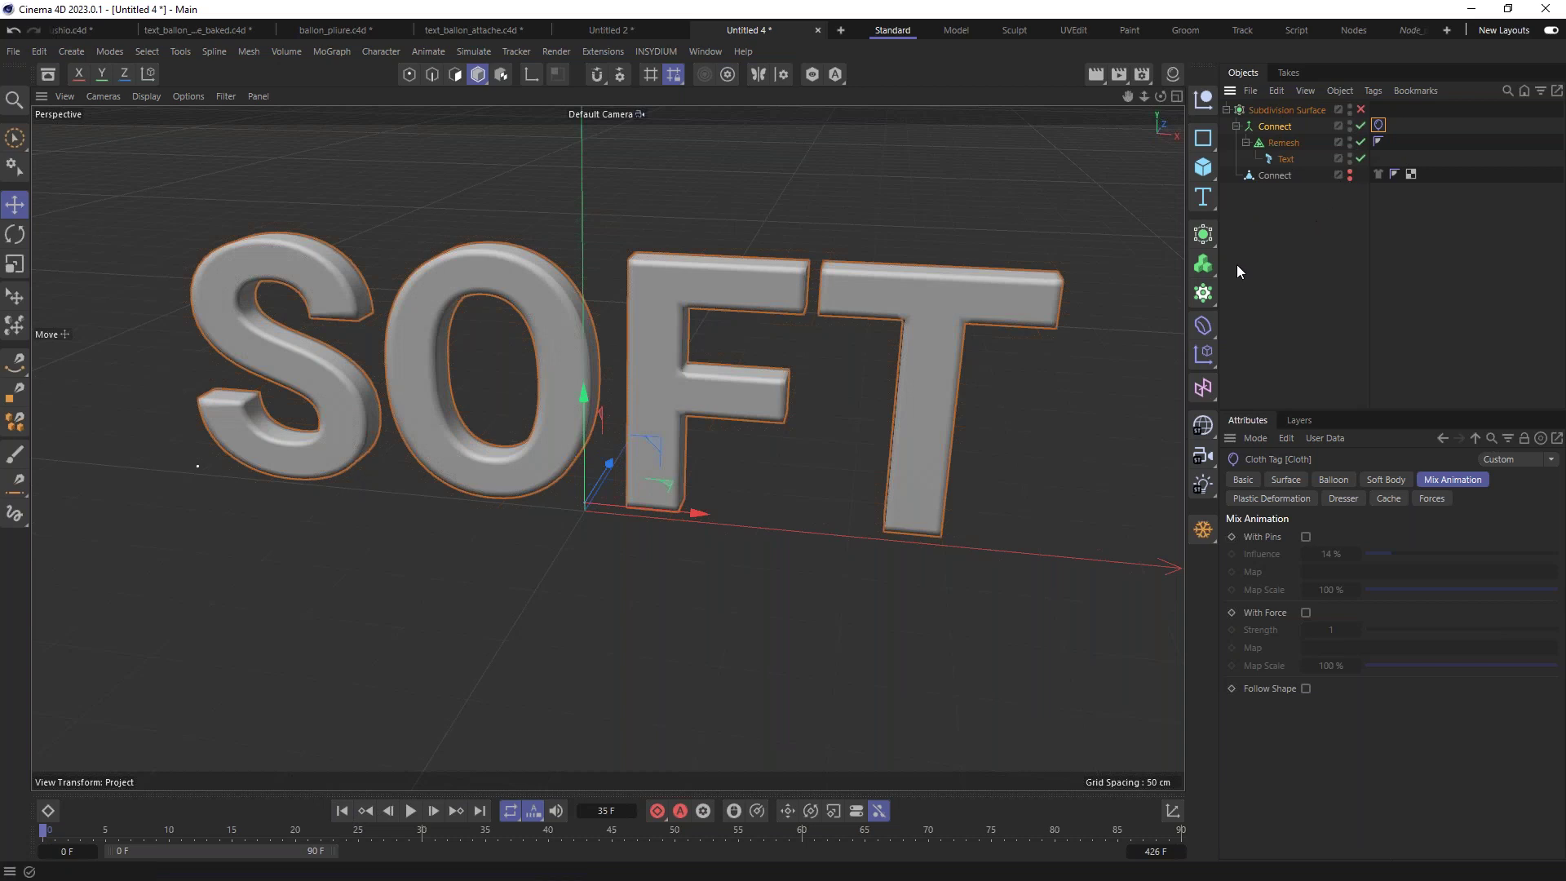
left_click(412, 809)
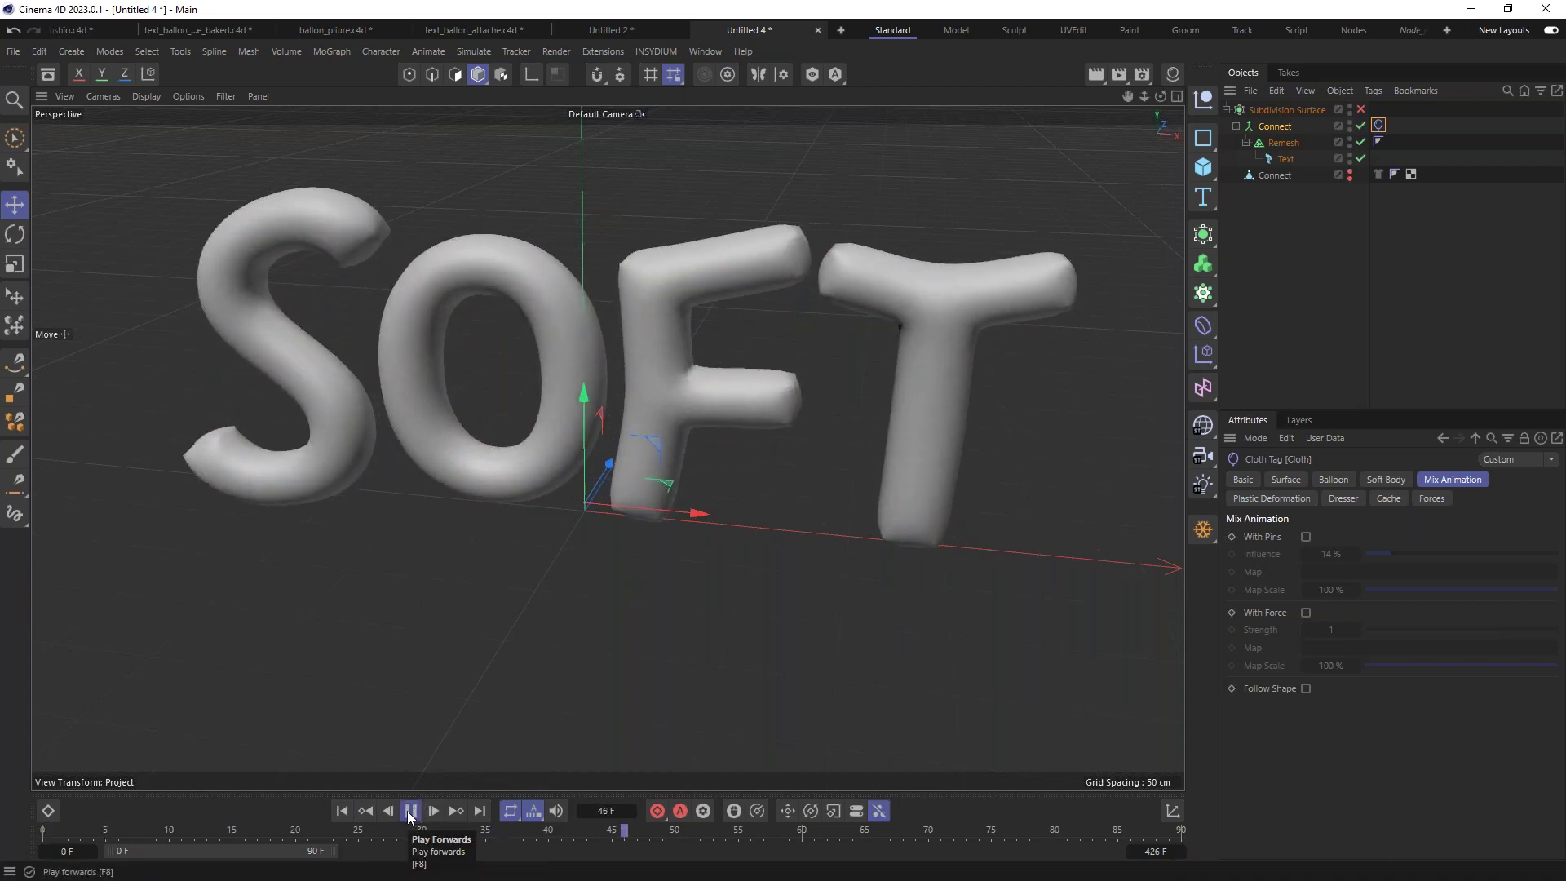
Step: Set the cloth's Balloon Expansion Time to 10 F and play the simulation
left_click(410, 811)
left_click(345, 810)
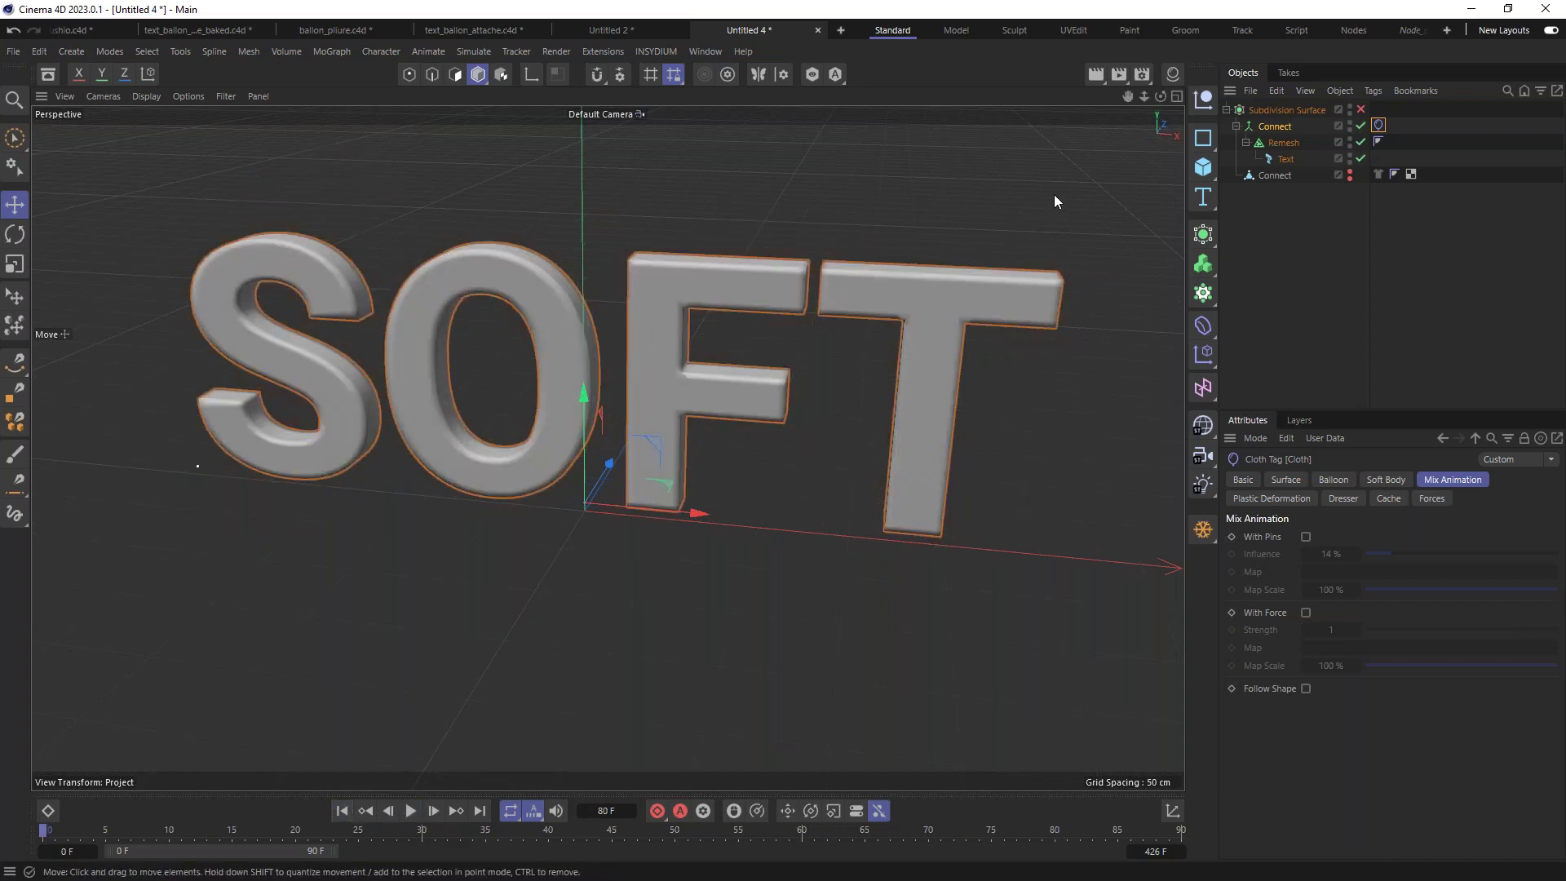
left_click(1333, 481)
left_click(1340, 572)
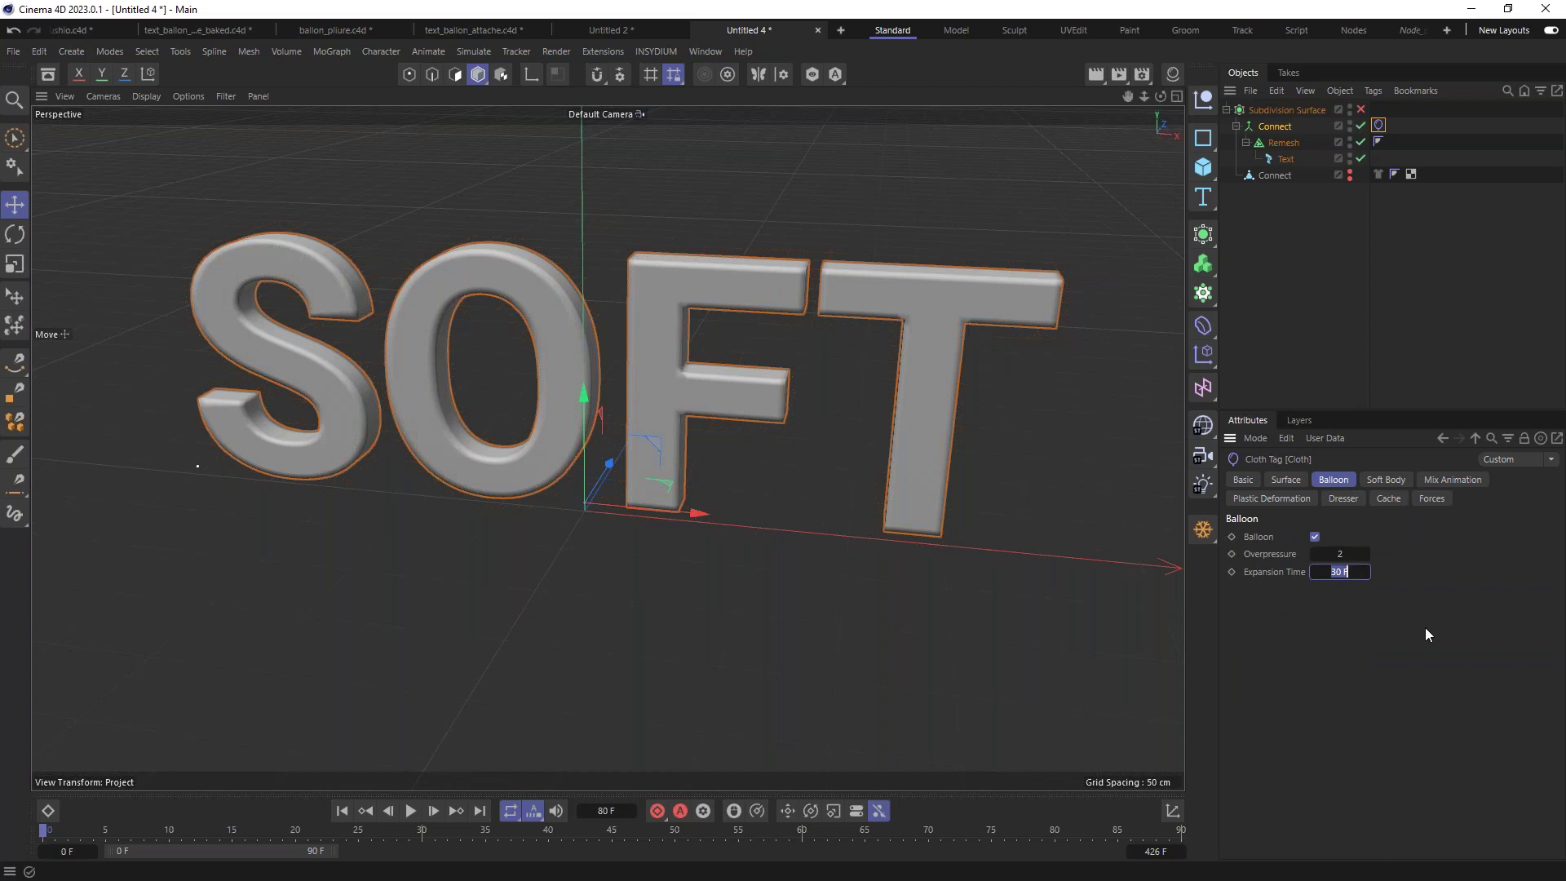
type("10")
key("Return")
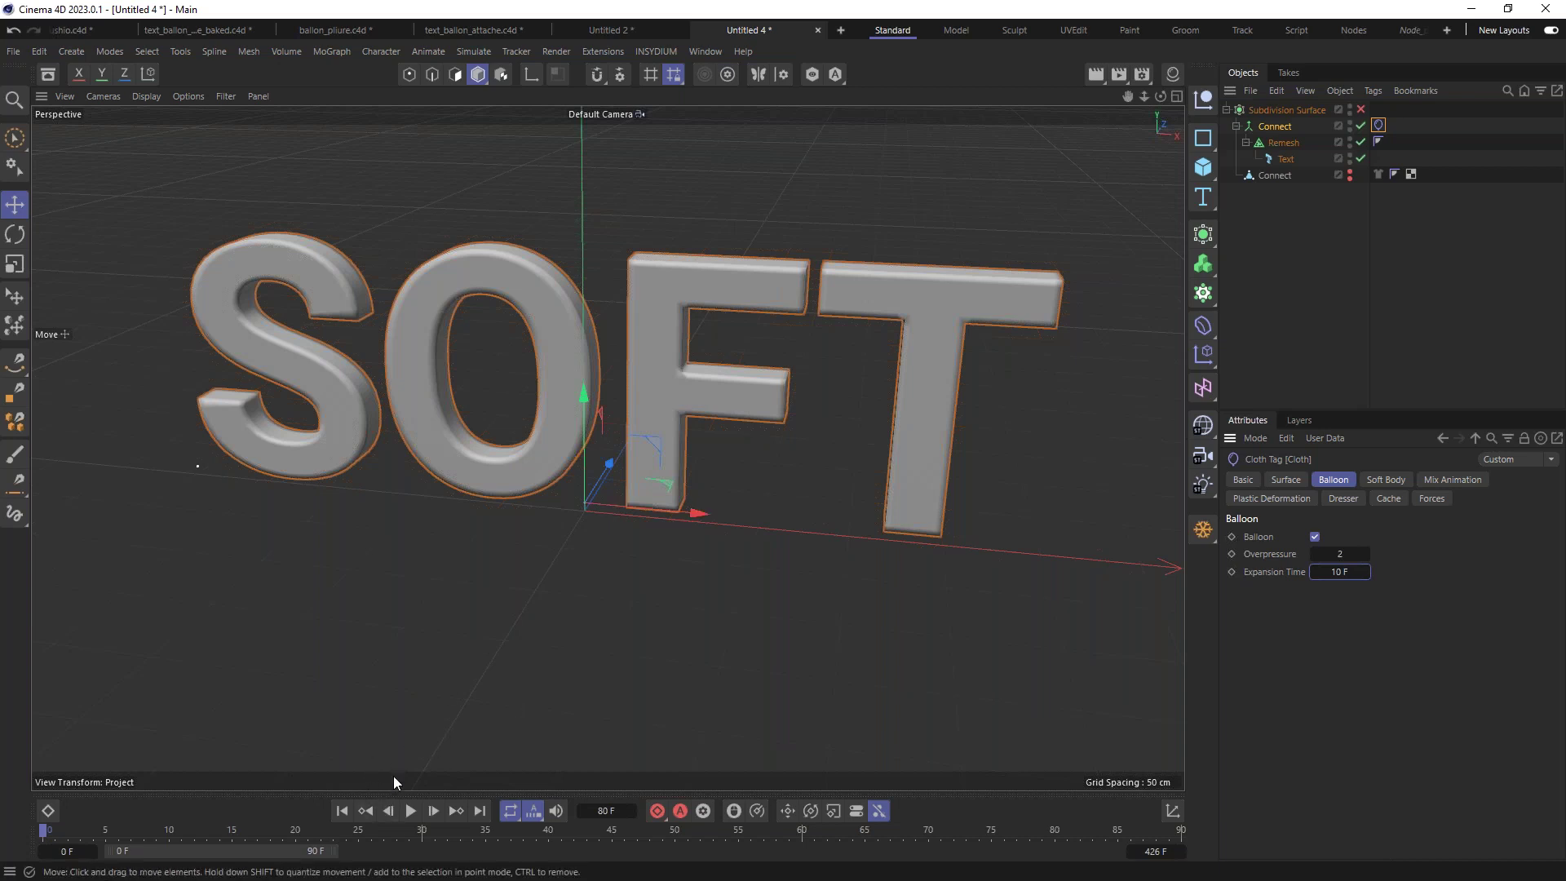
left_click(410, 810)
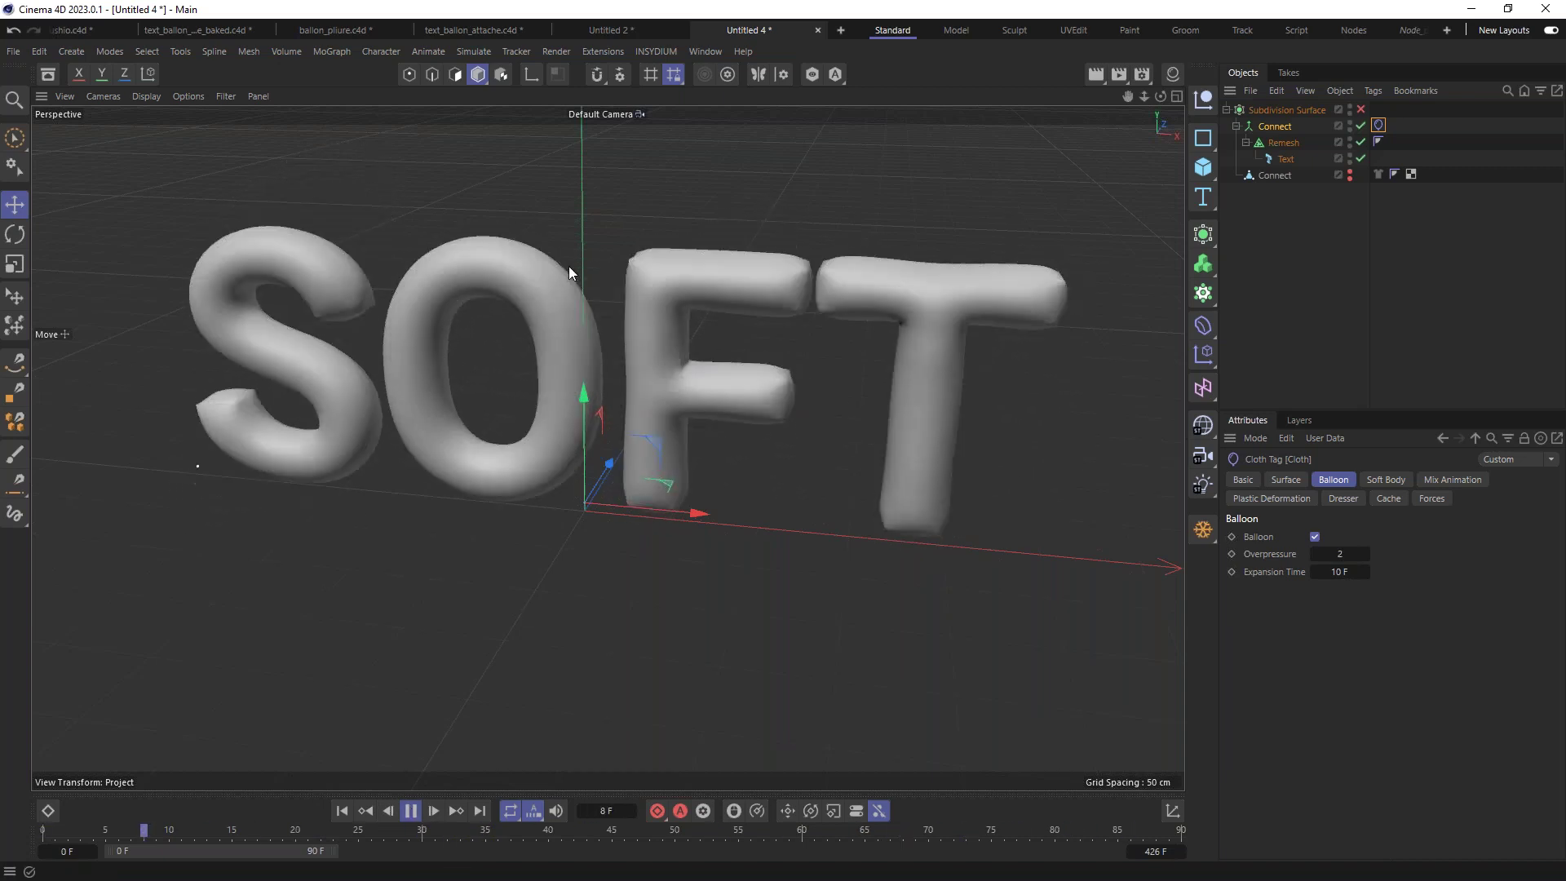
Step: Rewind and raise the Expansion Time to 87 F
left_click(411, 810)
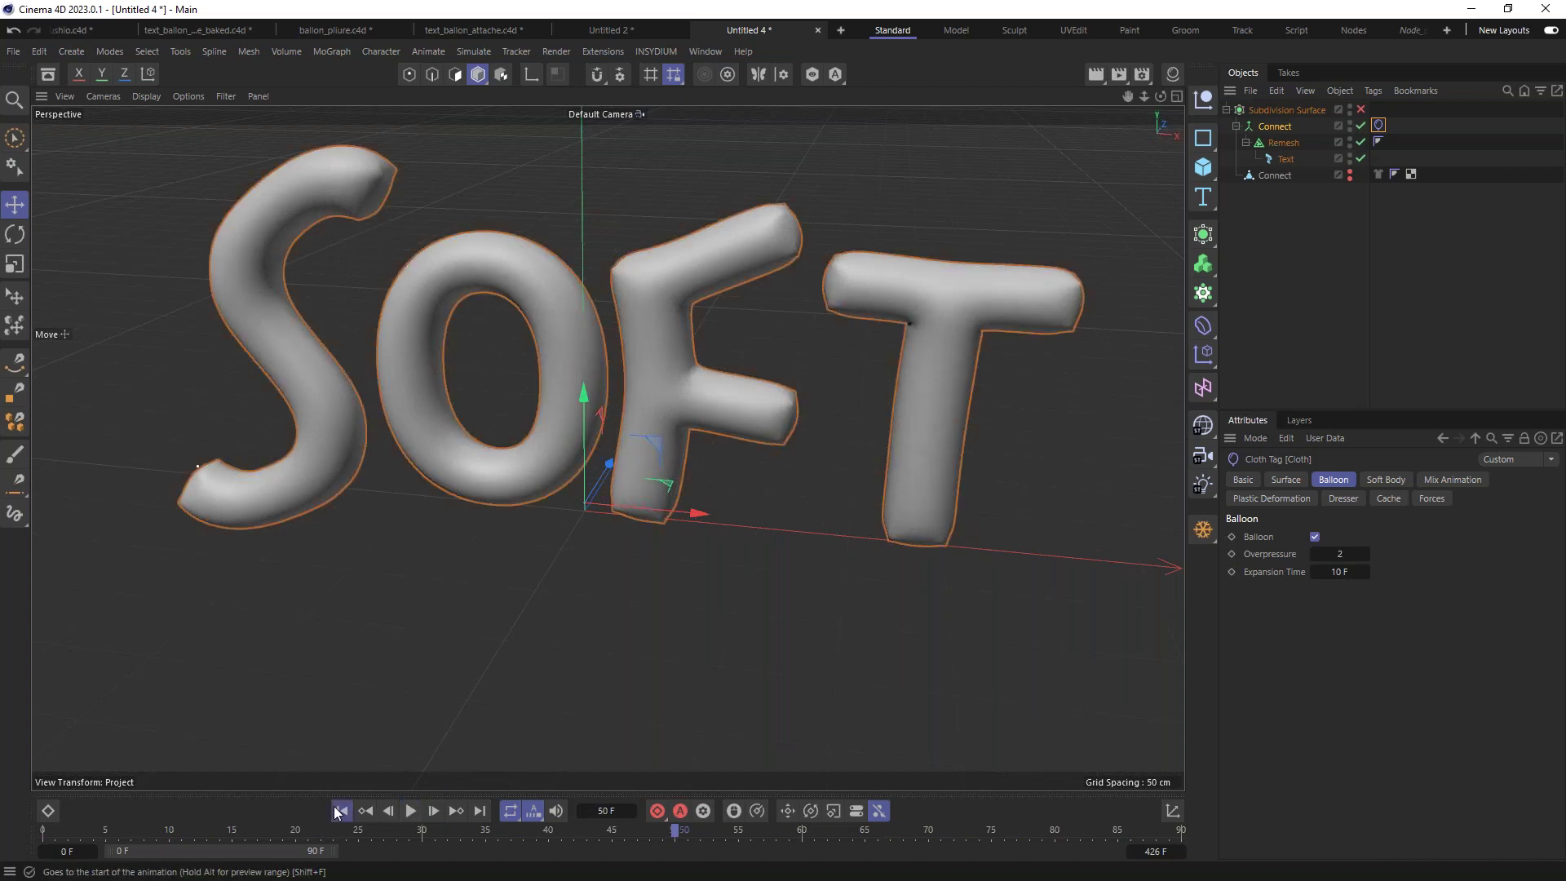
left_click(342, 810)
left_click_drag(1315, 571, 1409, 557)
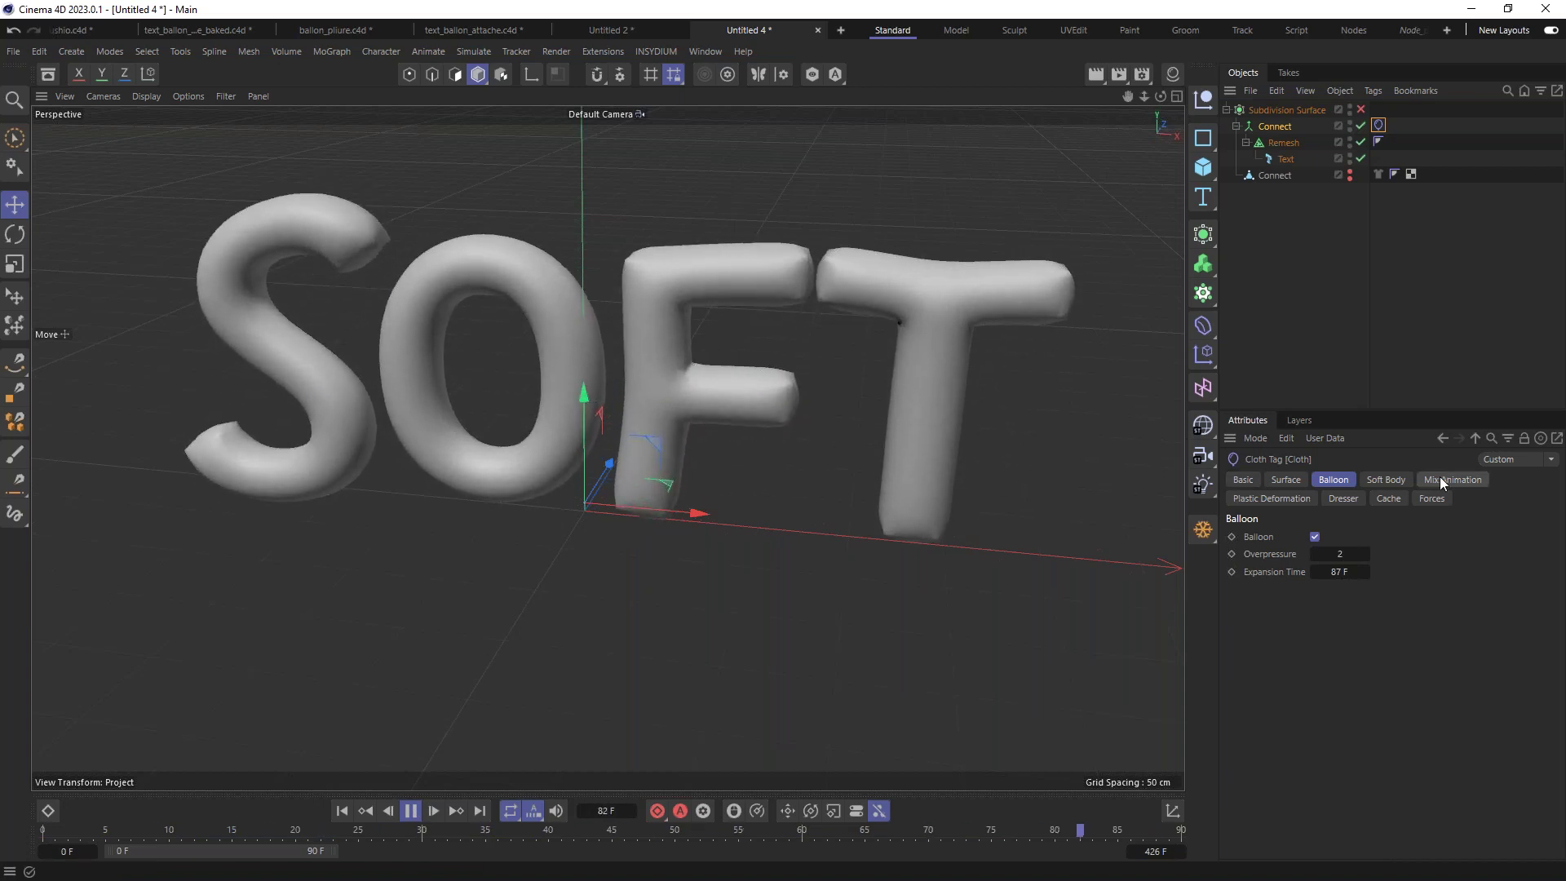
Step: Rewind and set the Balloon Expansion Time to 1 F
left_click(412, 810)
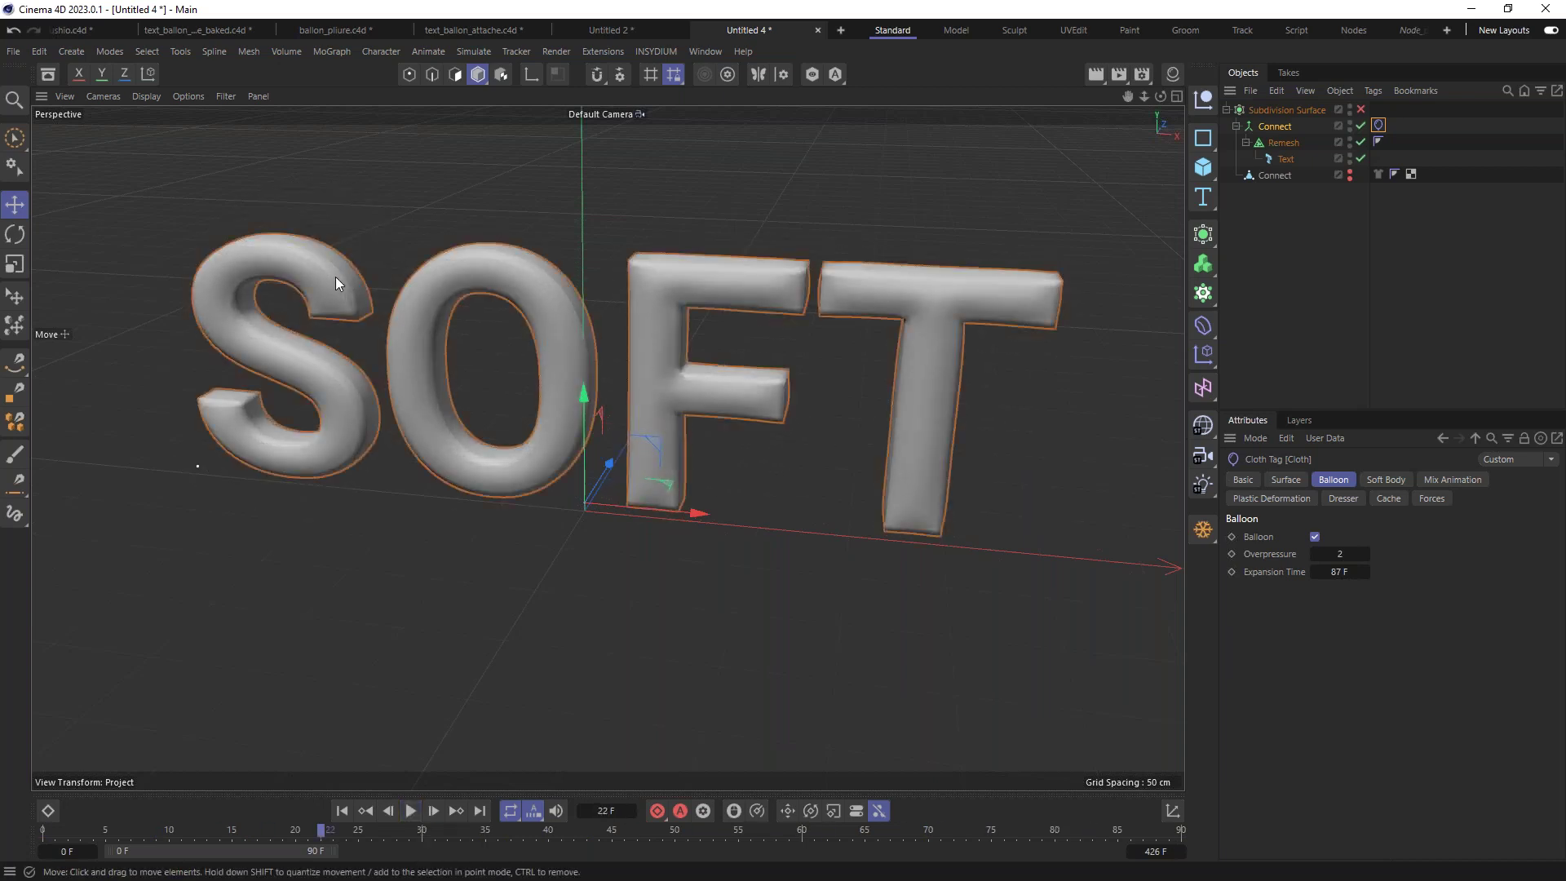
left_click(343, 812)
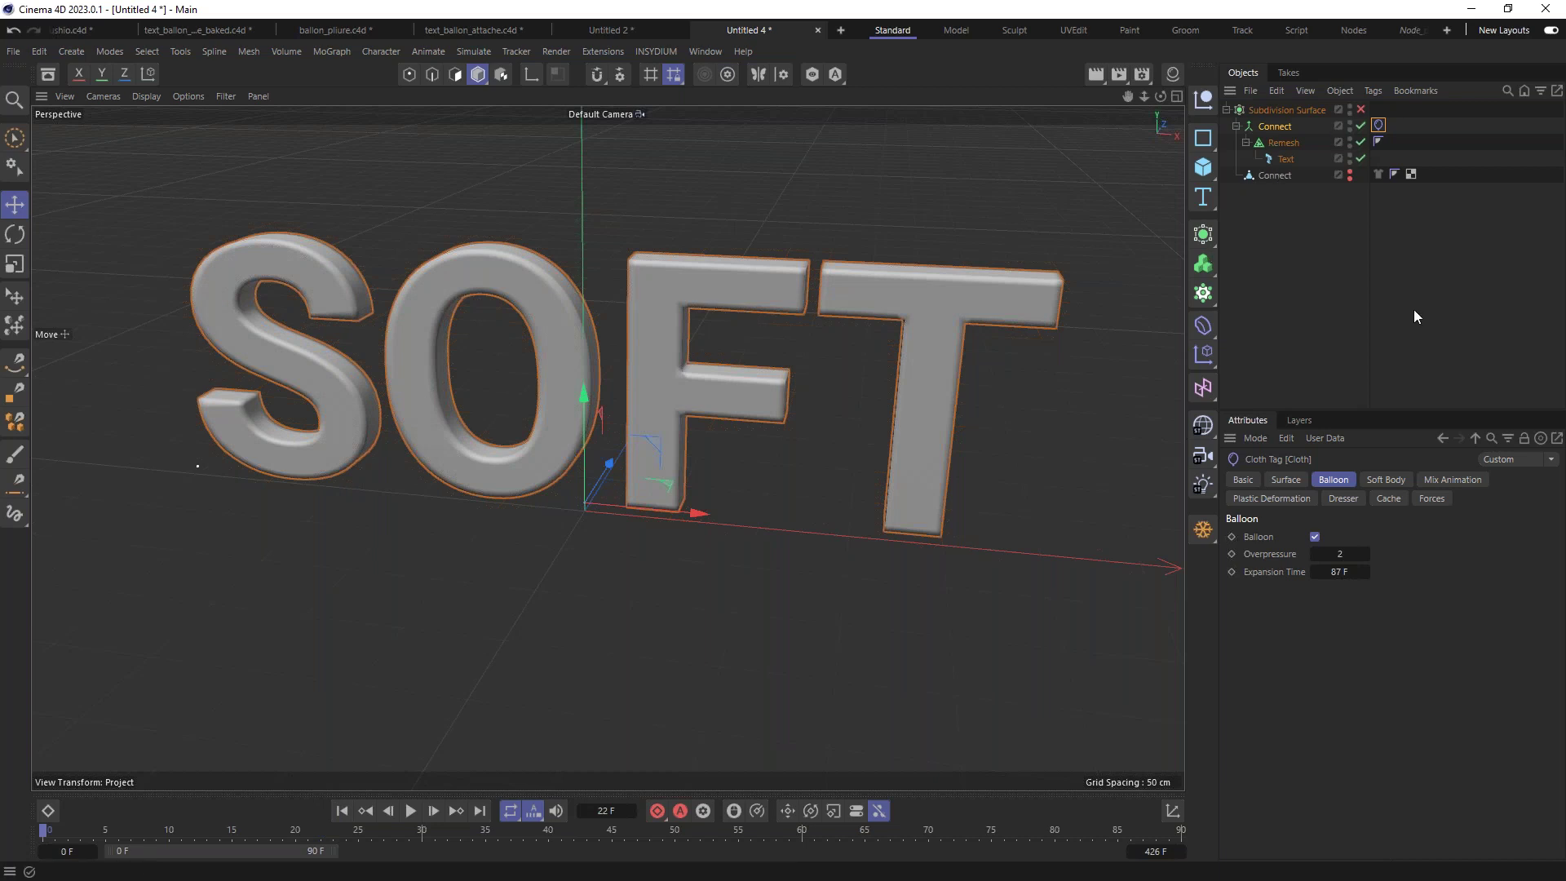
left_click(1339, 571)
type("1")
key("Return")
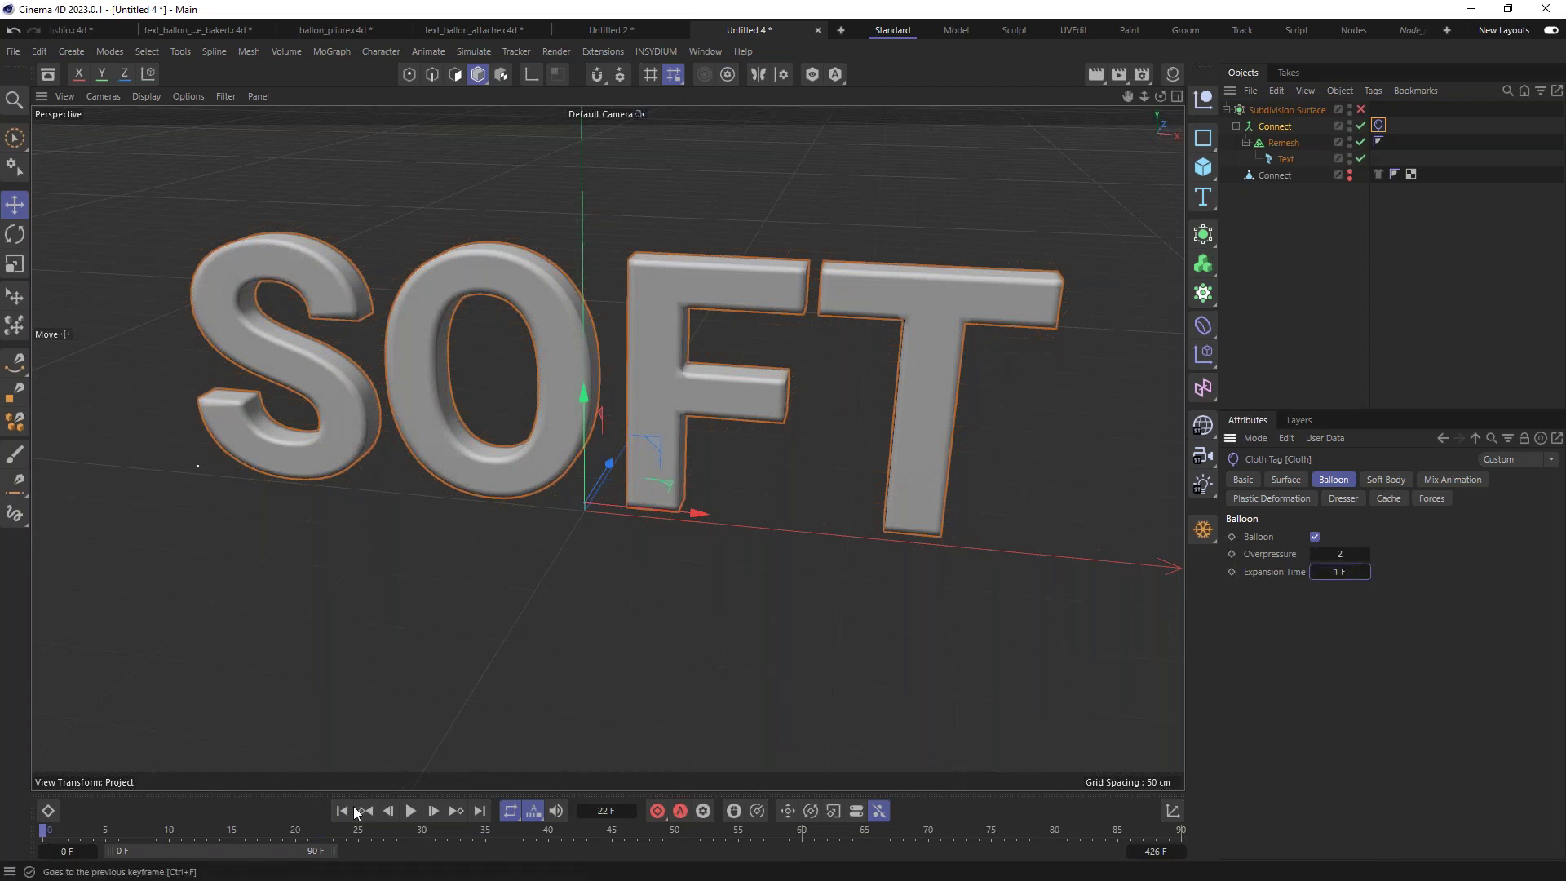
Step: Play the near-instant inflation twice, then rewind to the first frame
left_click(412, 811)
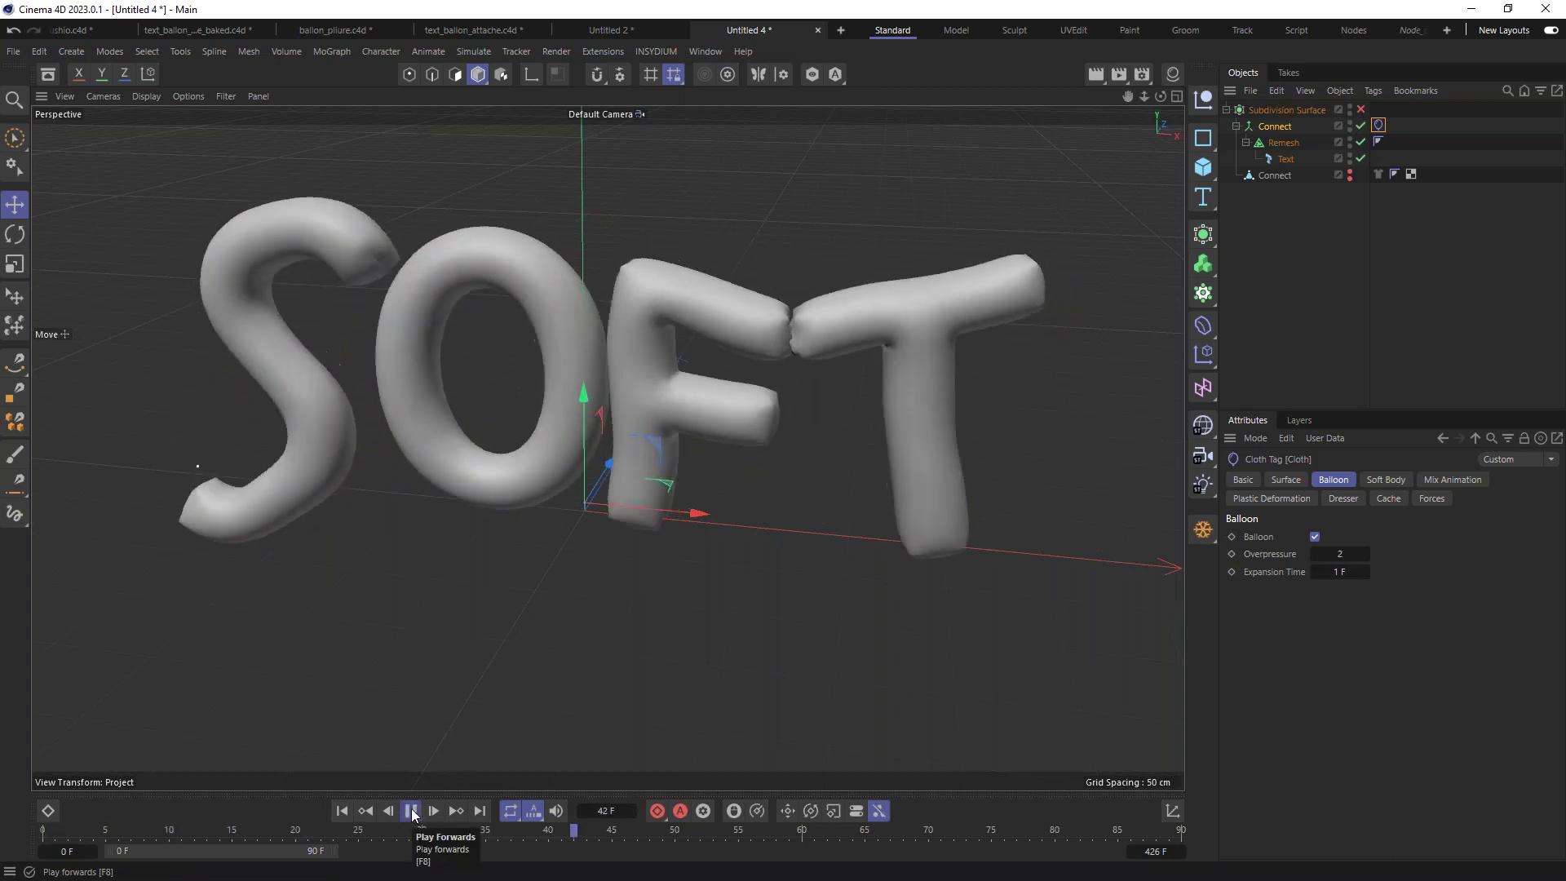
left_click(412, 811)
left_click(412, 811)
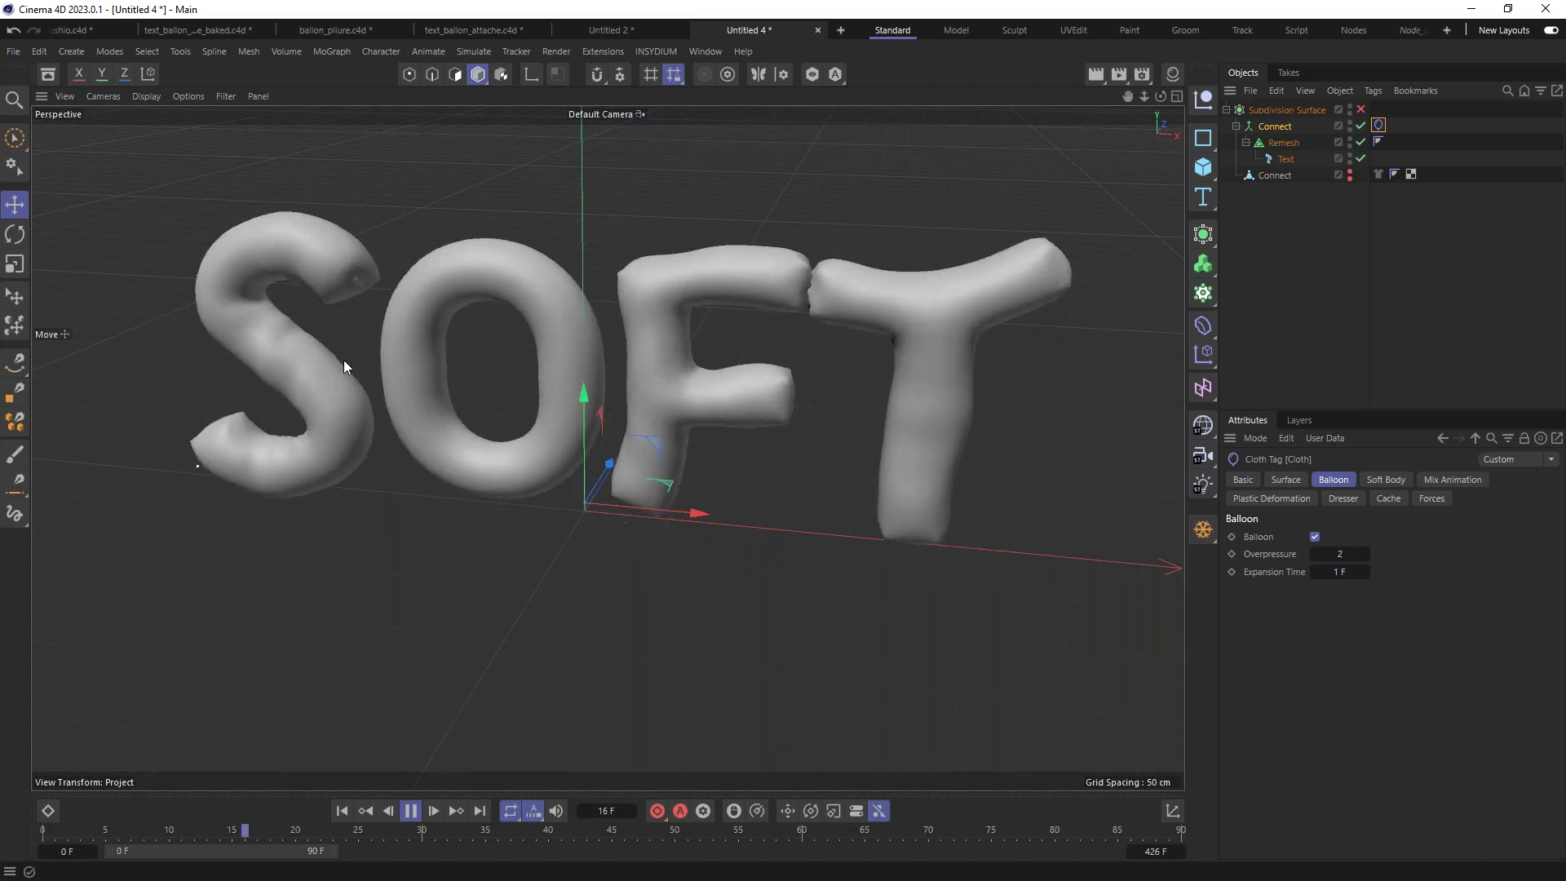
left_click(410, 810)
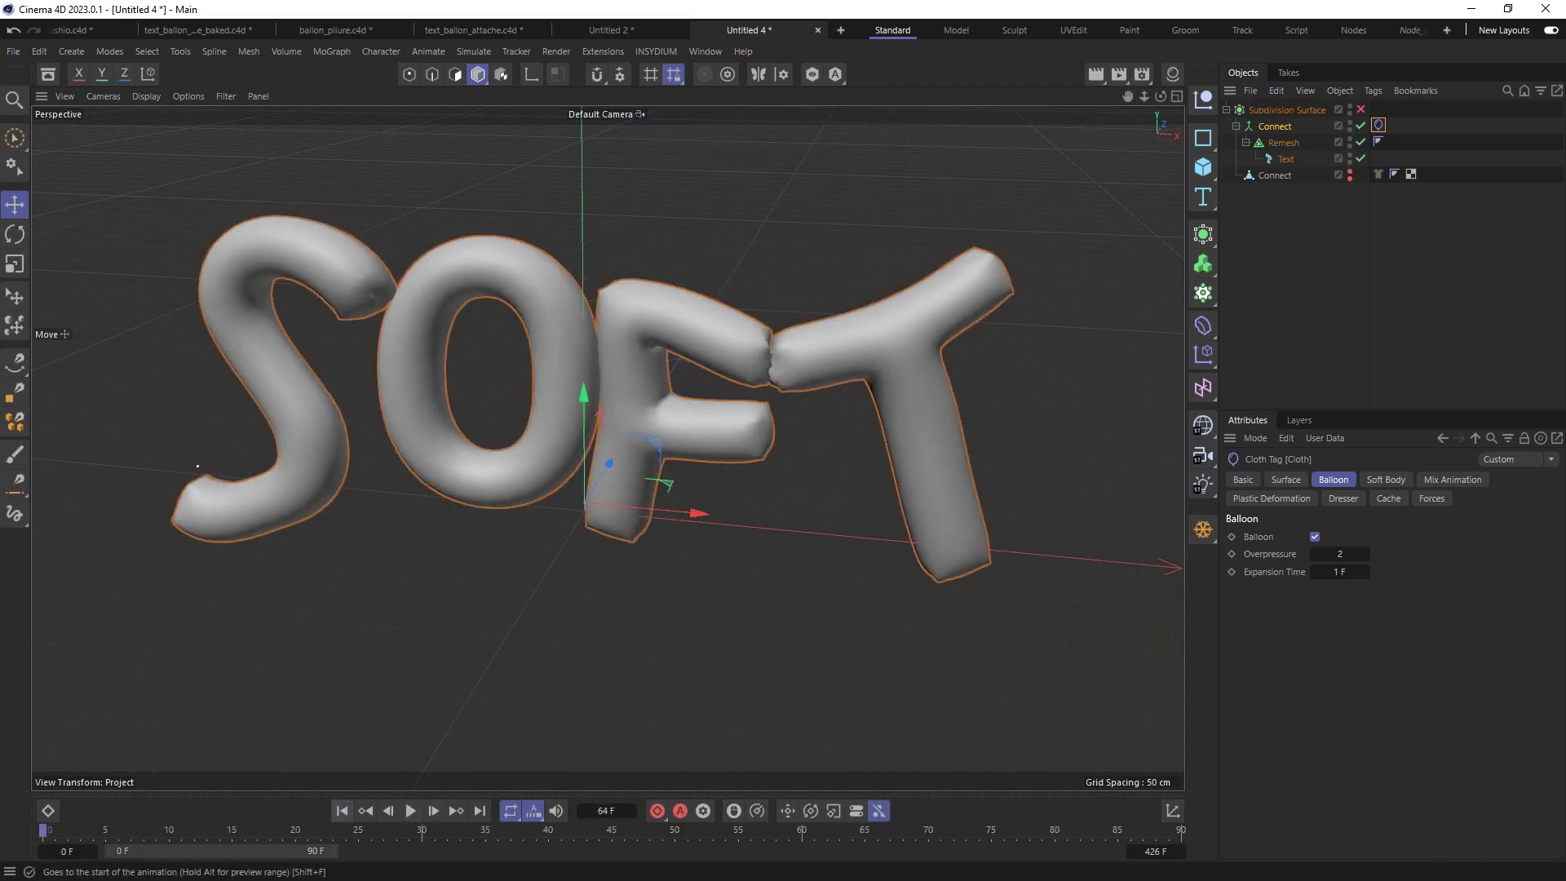
left_click(342, 810)
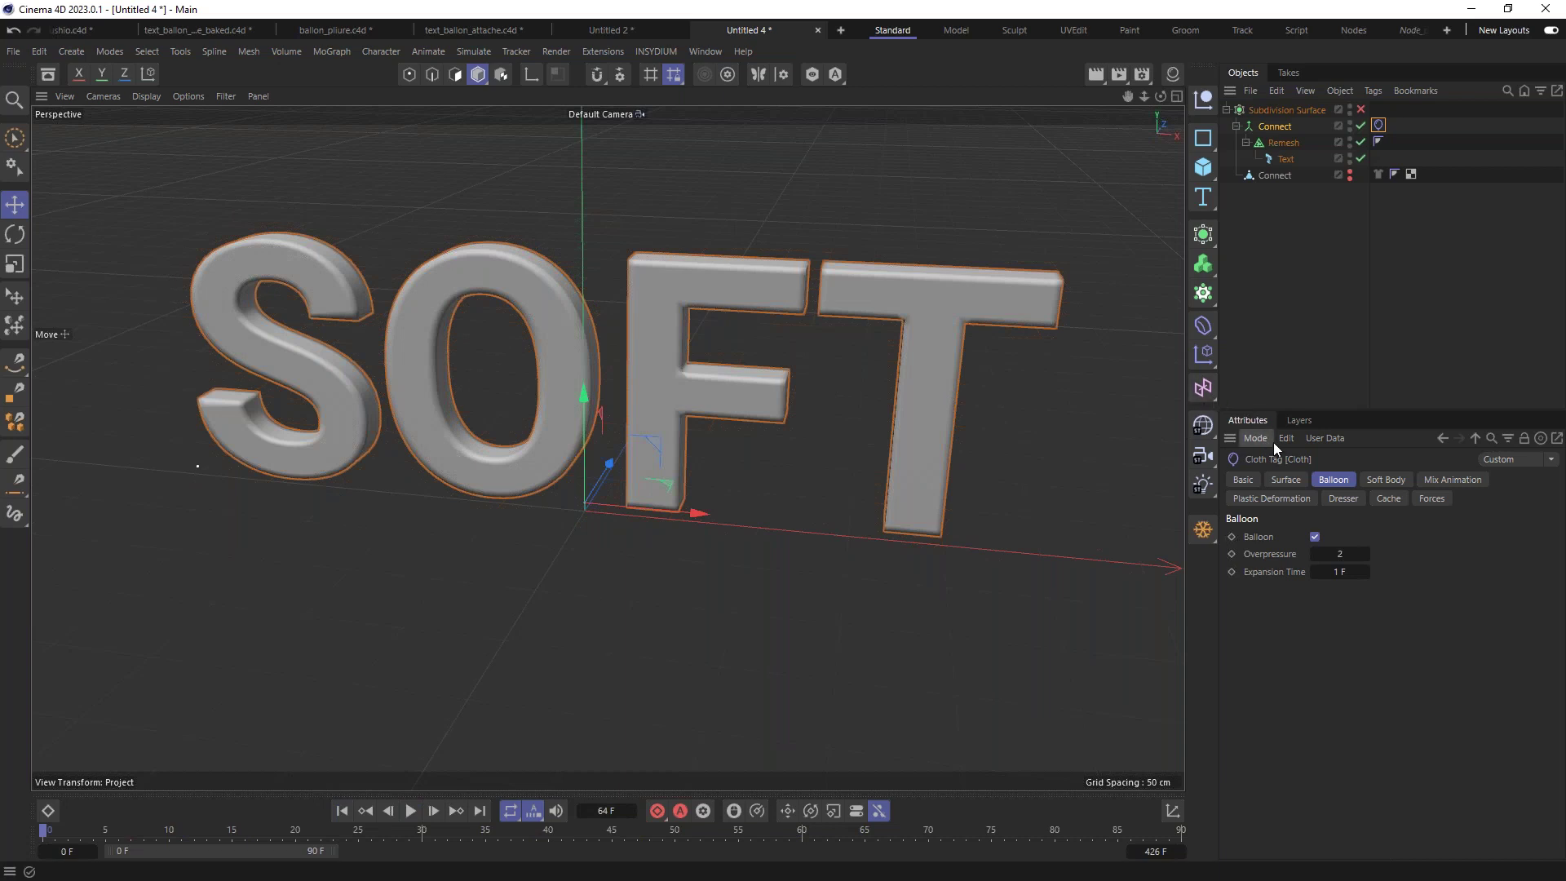
Step: Turn off Balloon, enable simulation Draw with particles and bend constraints, and step one frame
left_click(1316, 535)
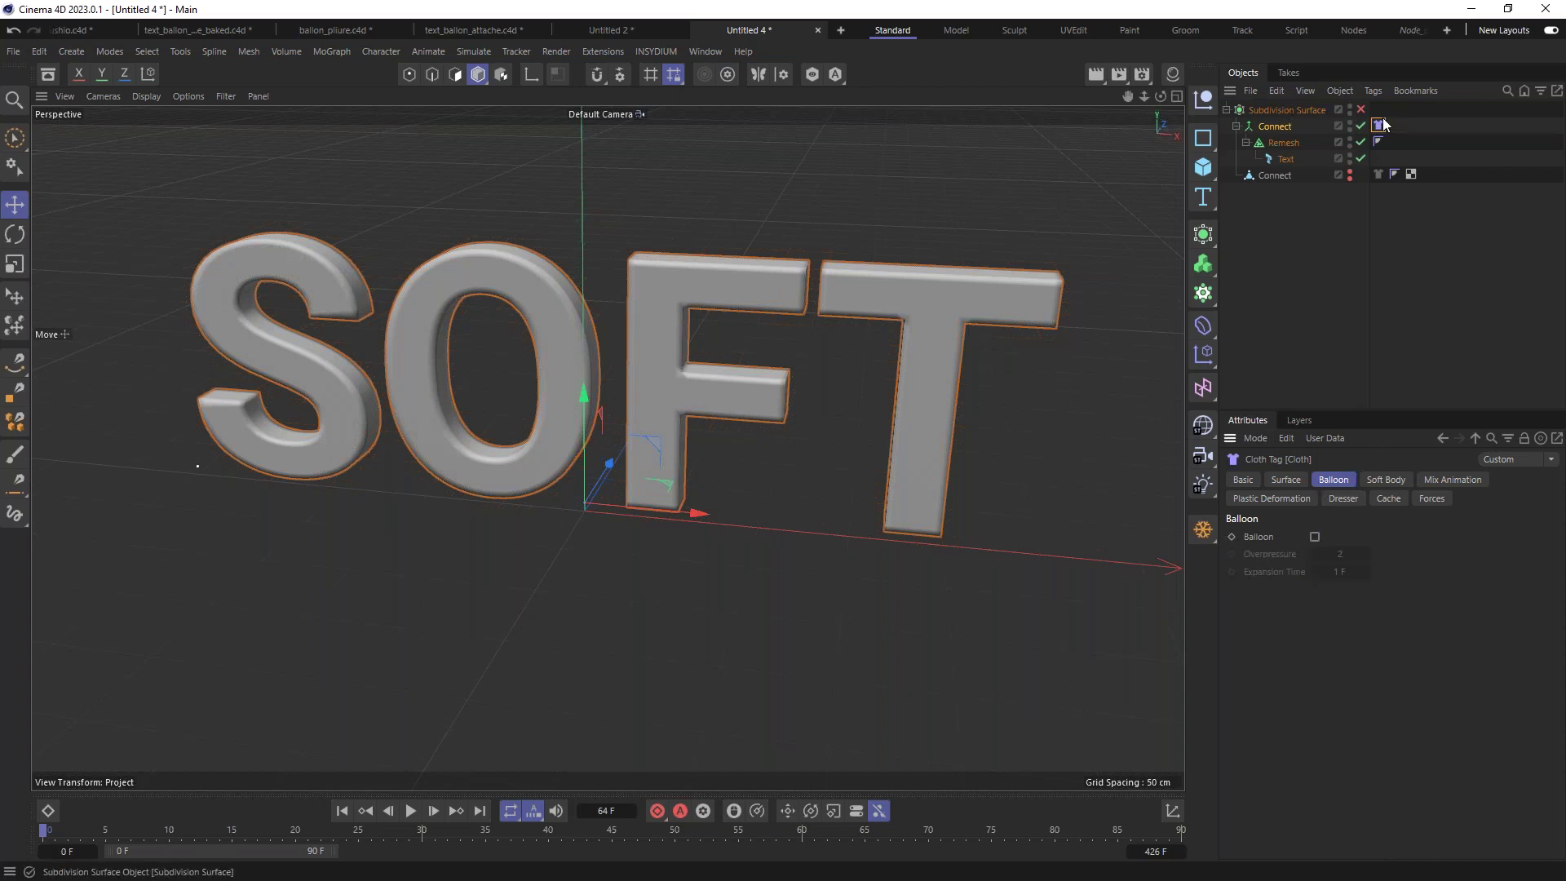
left_click(1286, 479)
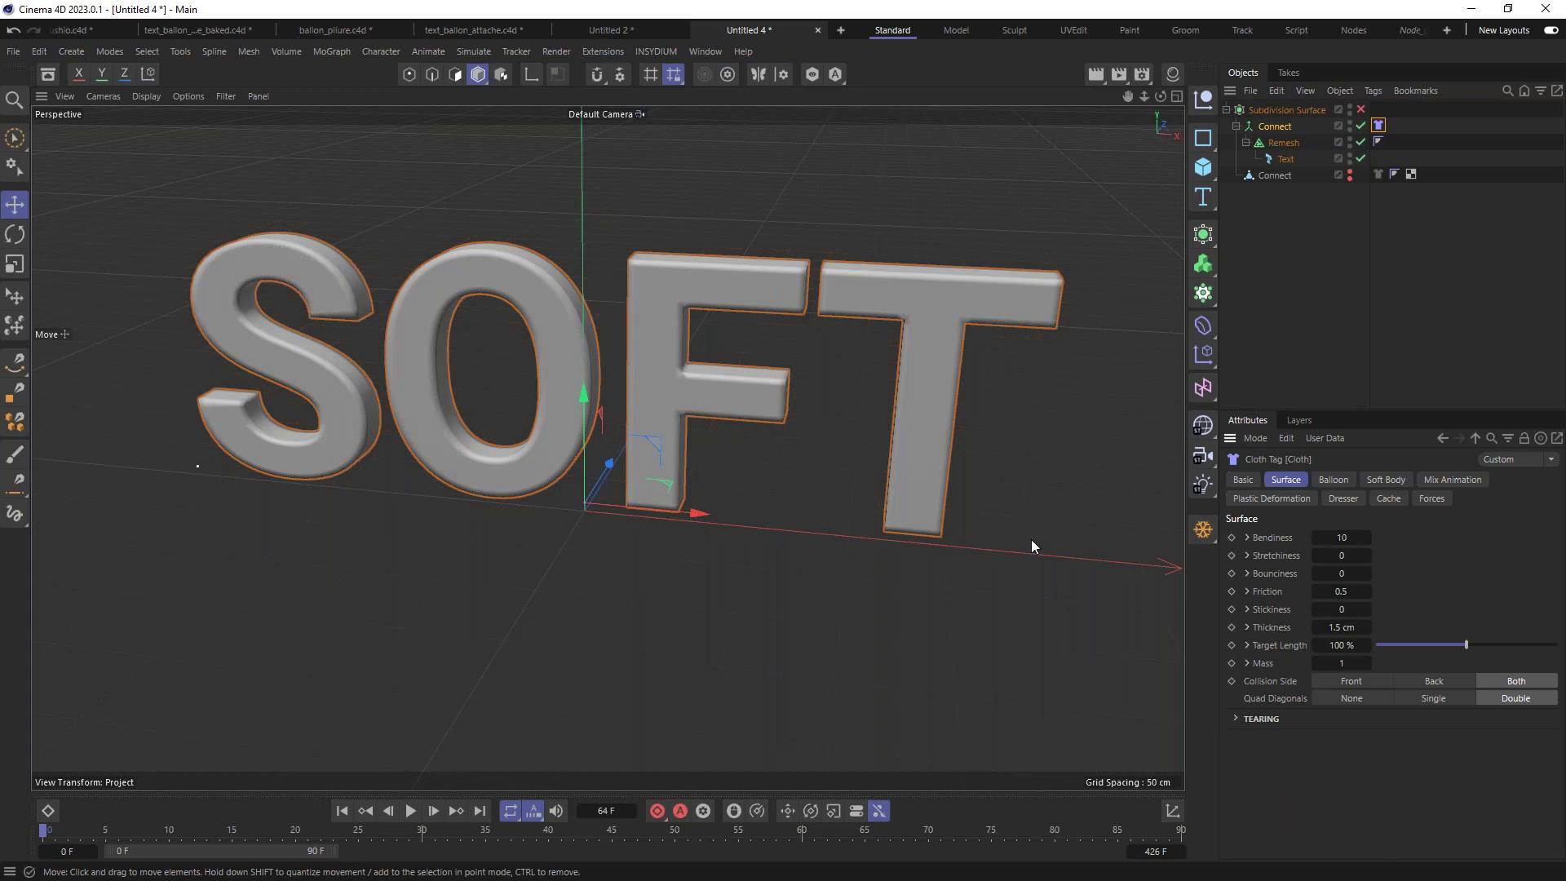
key("ctrl+d")
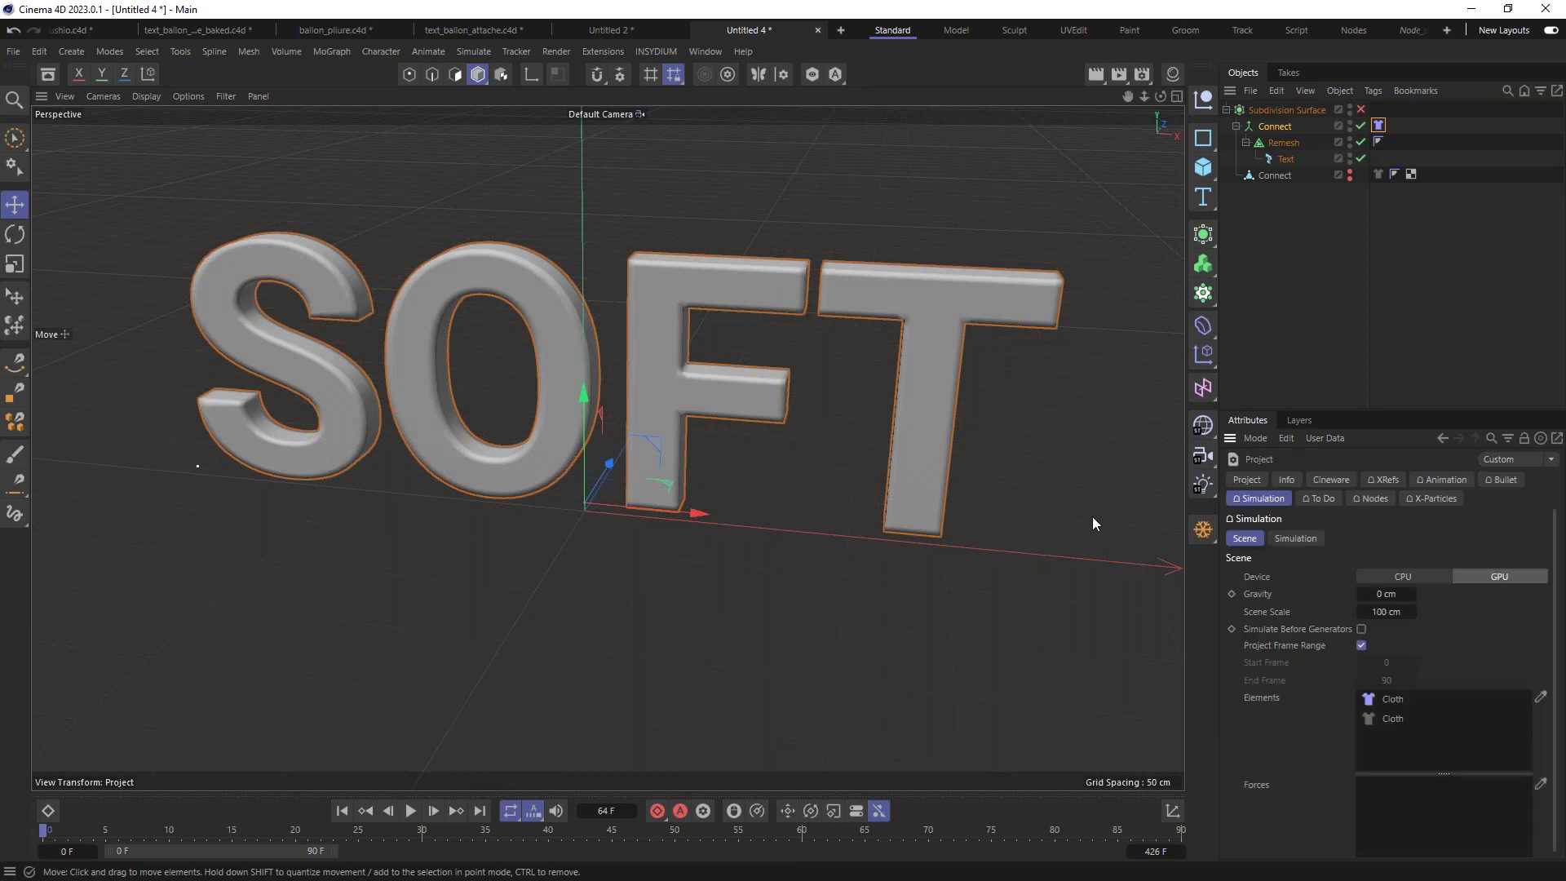
left_click(1294, 538)
left_click(1357, 787)
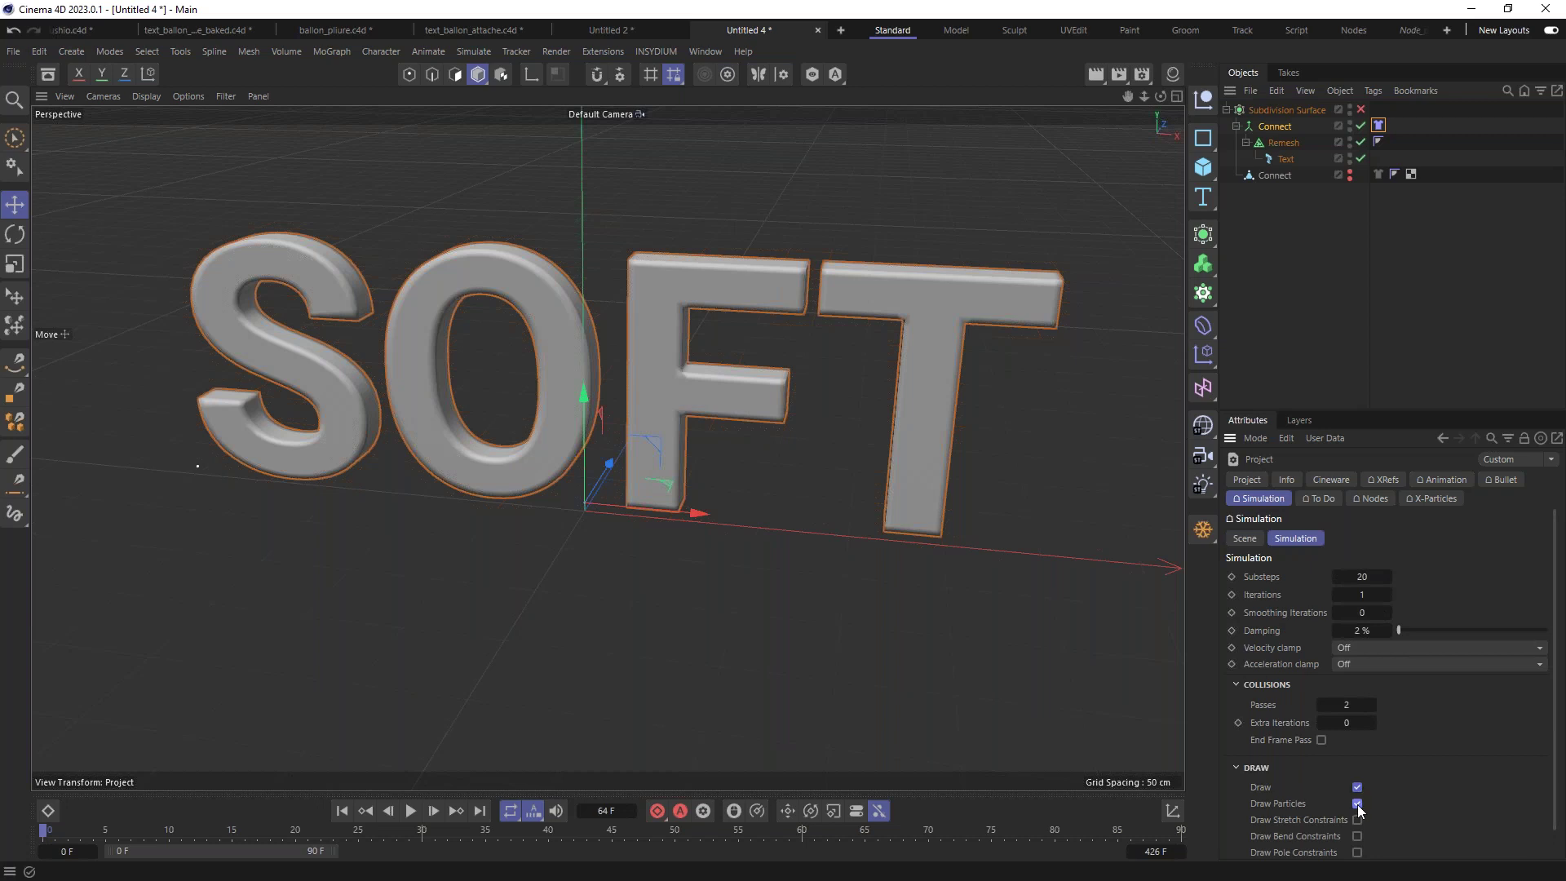
left_click(1357, 836)
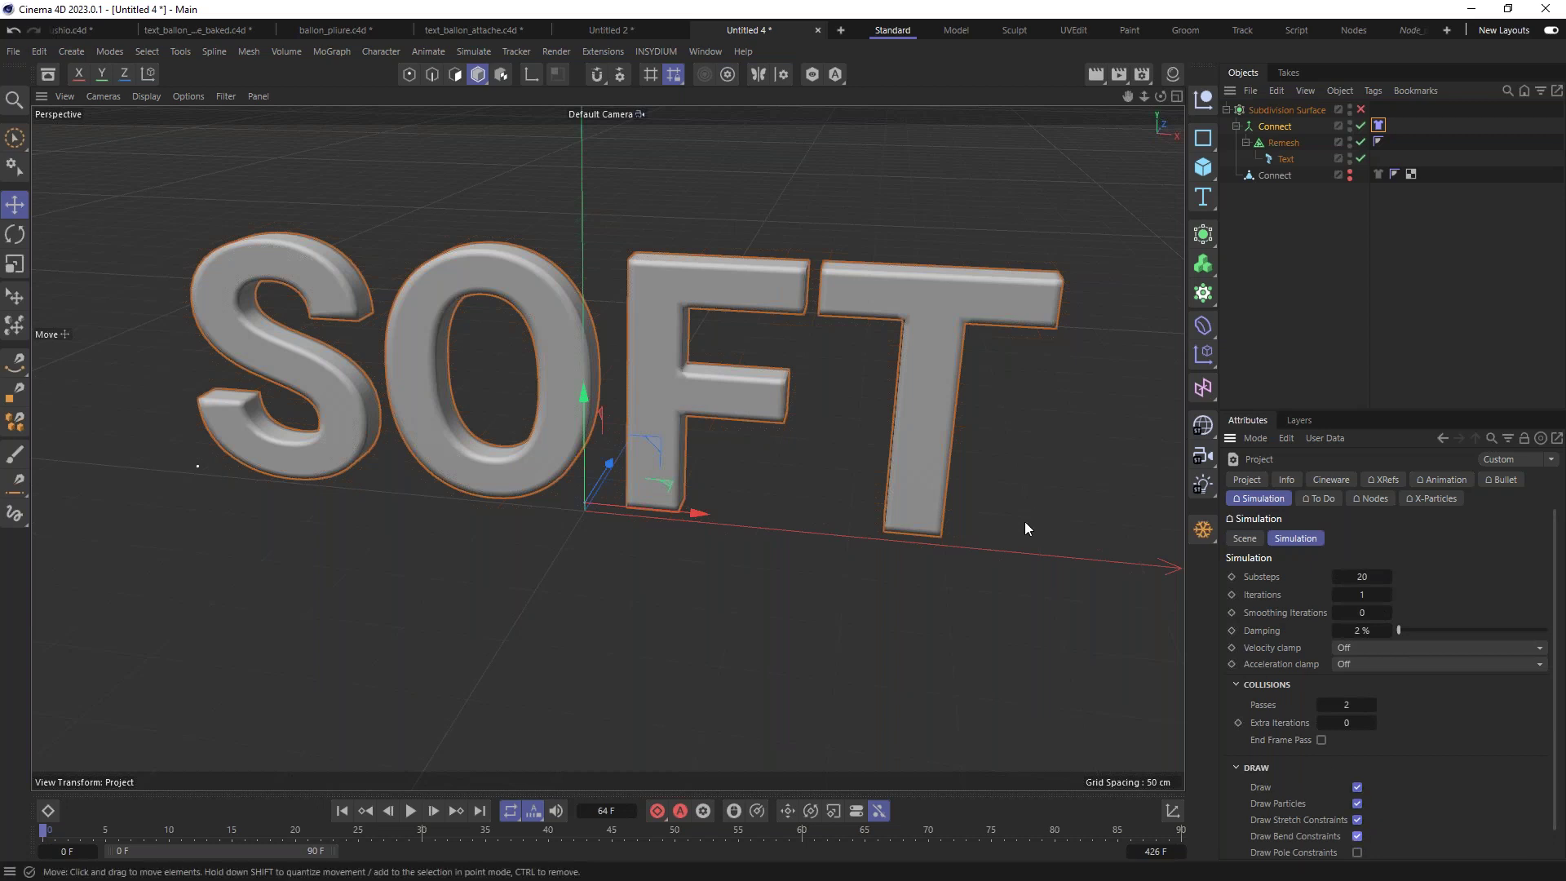
left_click(433, 811)
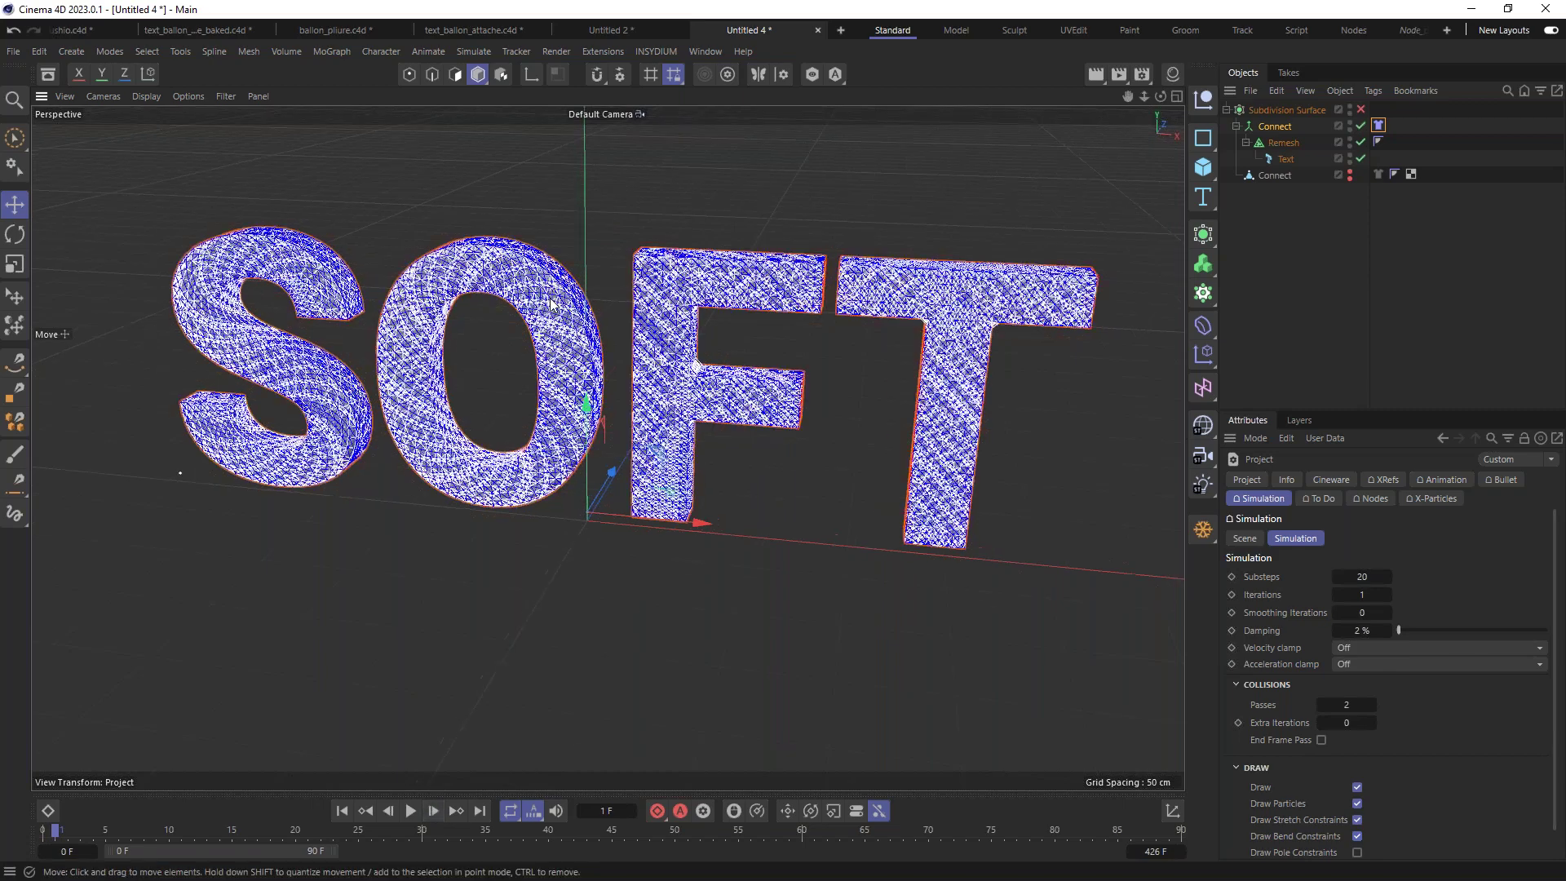
Step: Inspect the cloth mesh up close, then turn off Draw Bend Constraints and rewind to frame 0
scroll(550, 304, "up", 10)
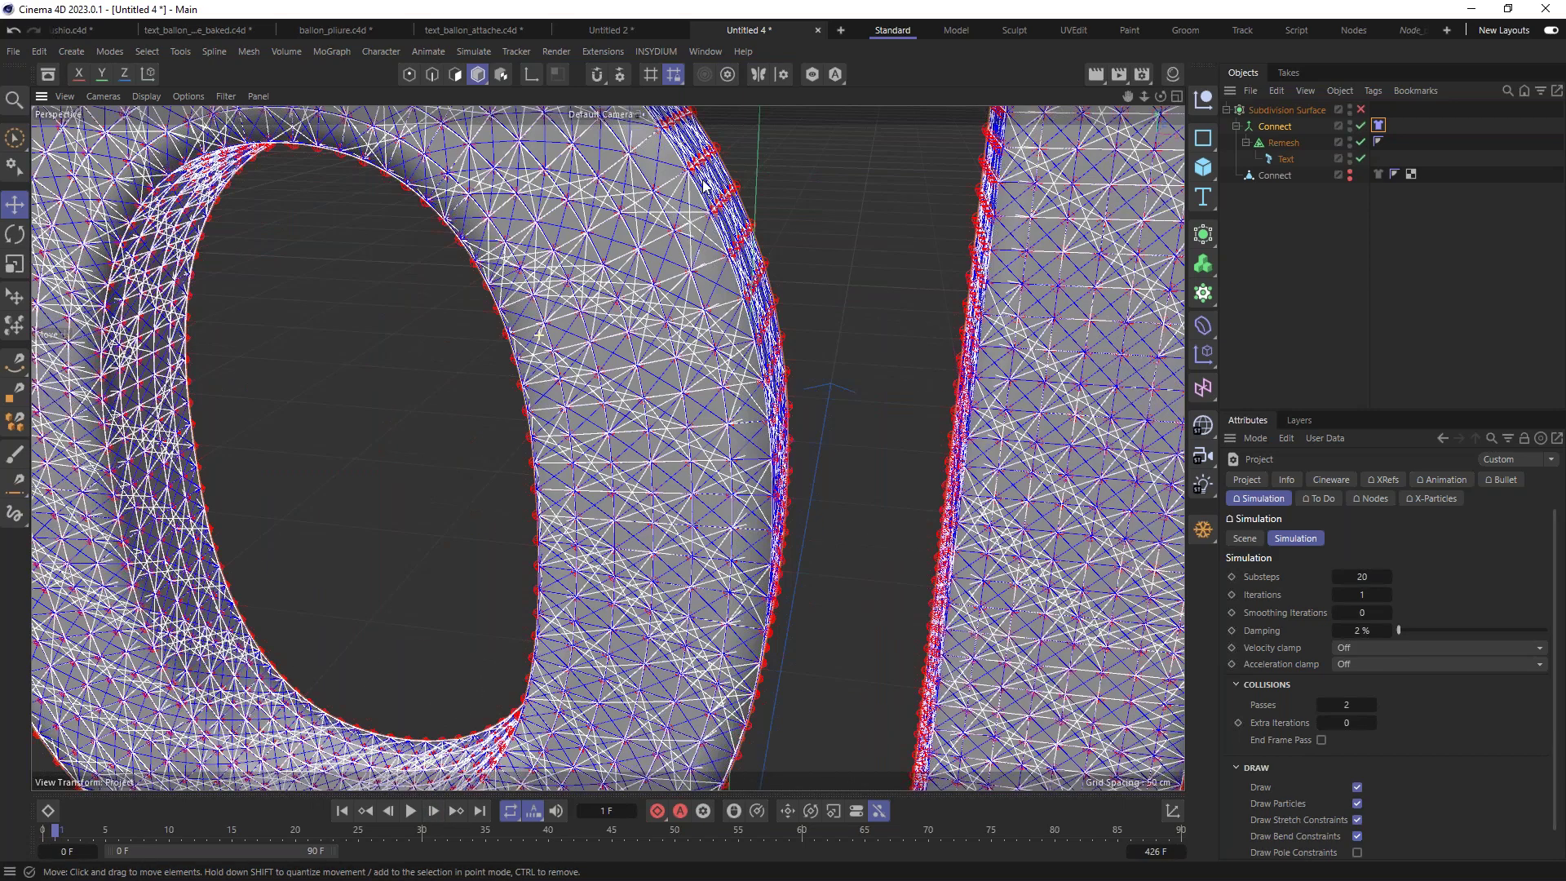
scroll(555, 330, "up", 5)
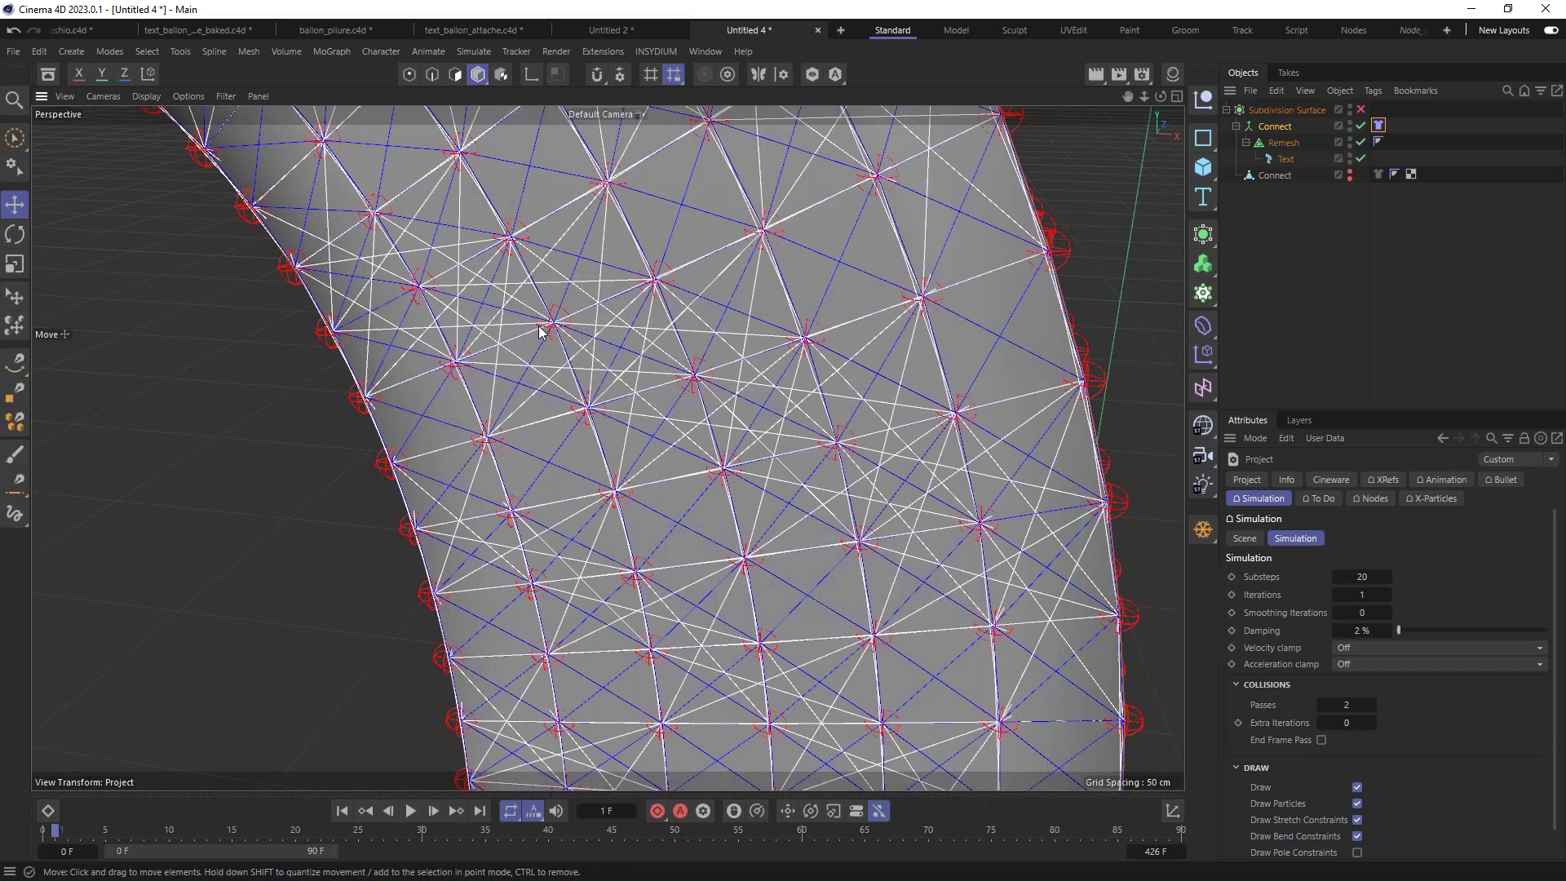
left_click_drag(562, 329, 350, 391, "alt")
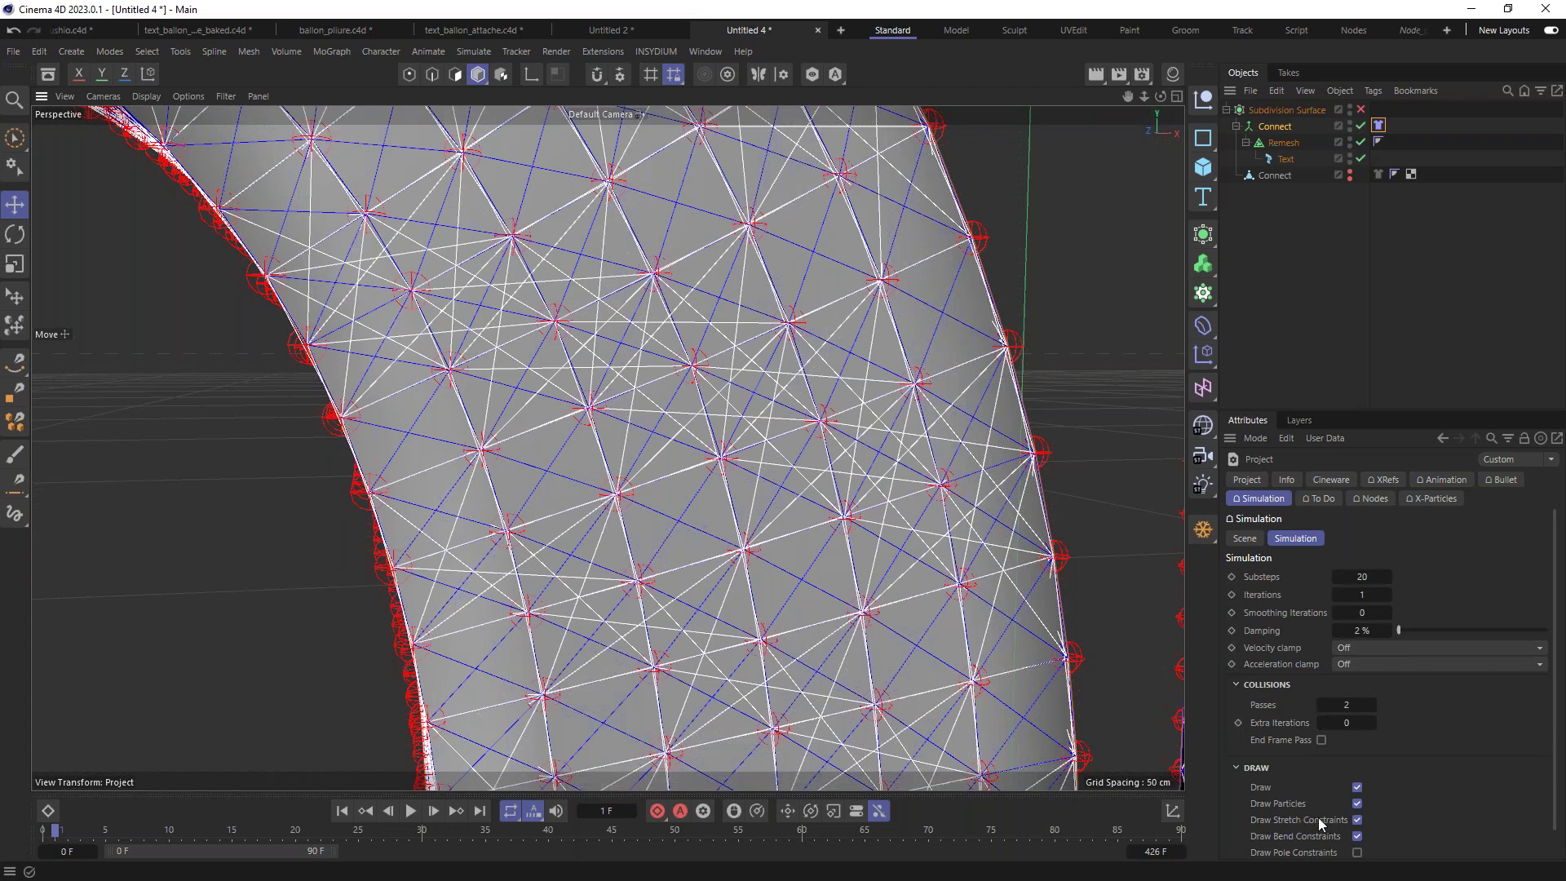
left_click_drag(509, 358, 506, 353, "alt")
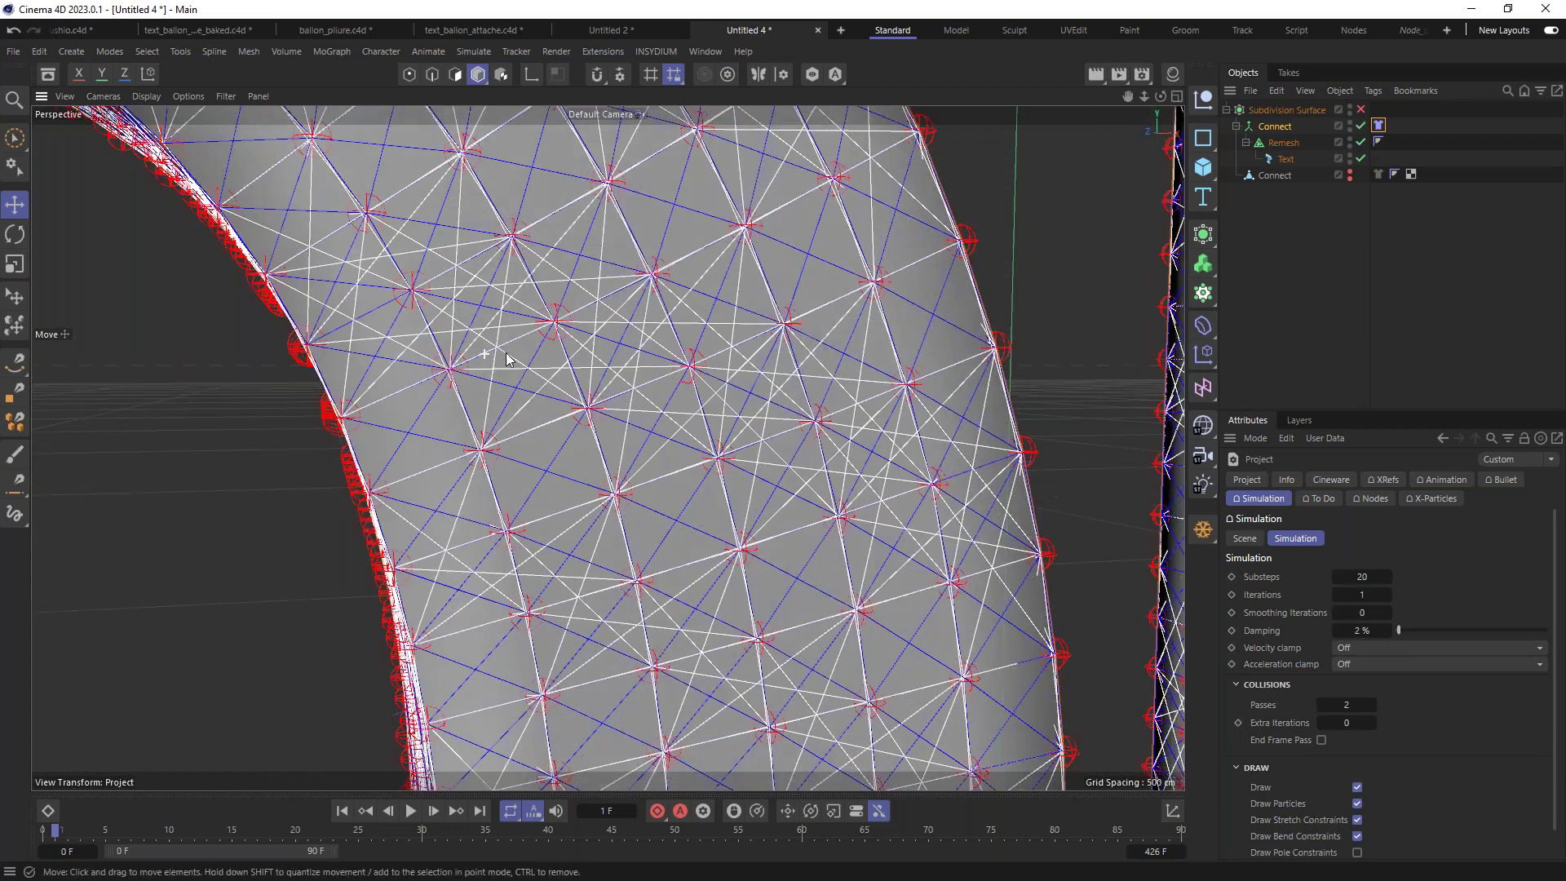
right_click_drag(505, 352, 569, 369, "alt")
left_click_drag(568, 368, 522, 375, "alt")
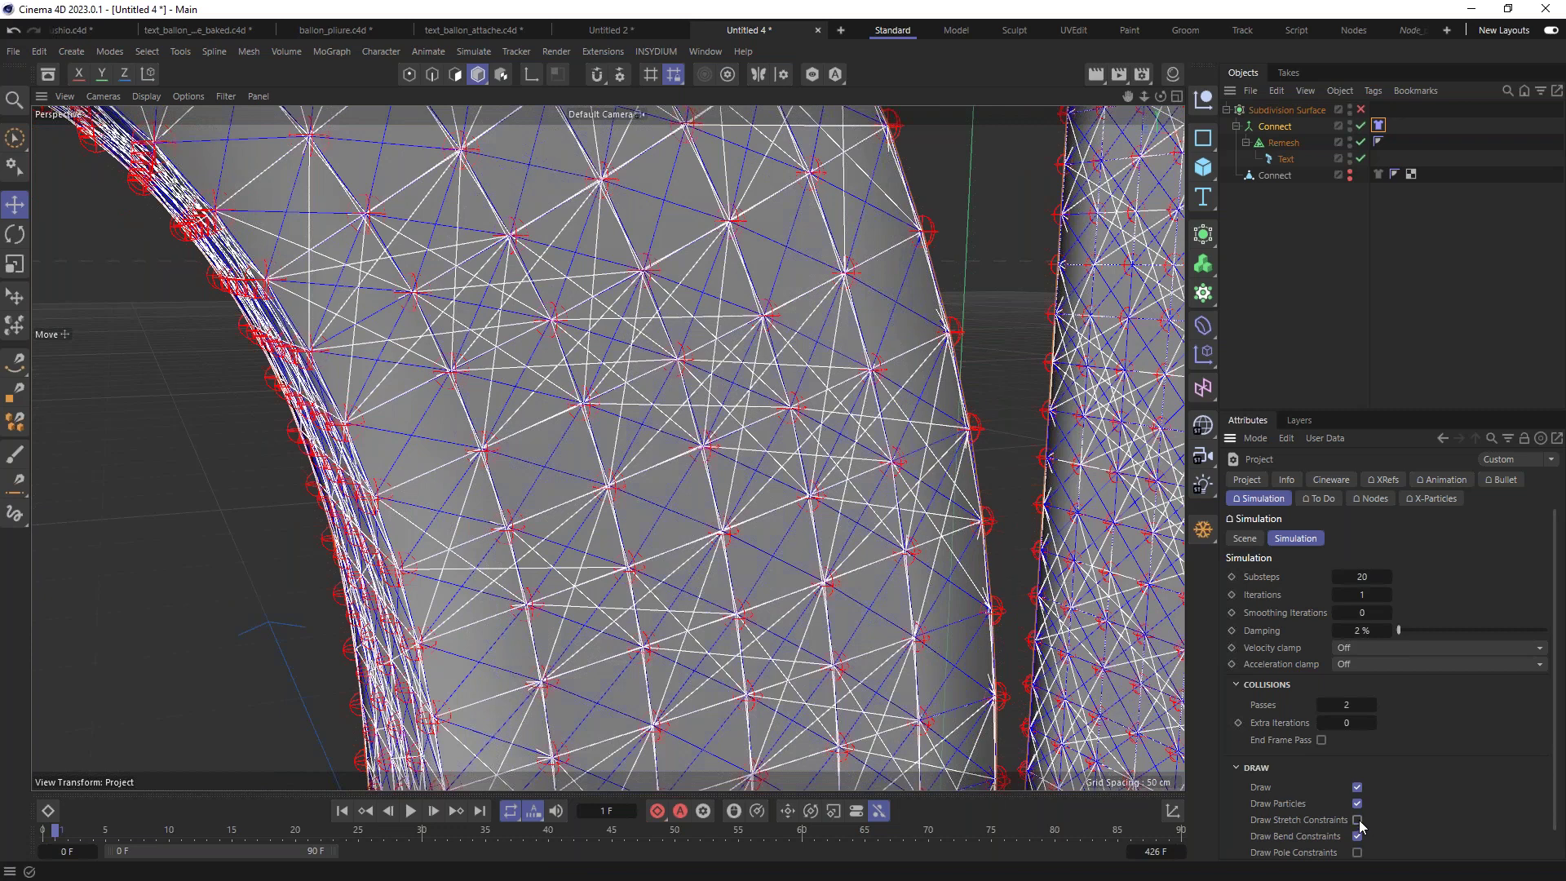
left_click(1357, 834)
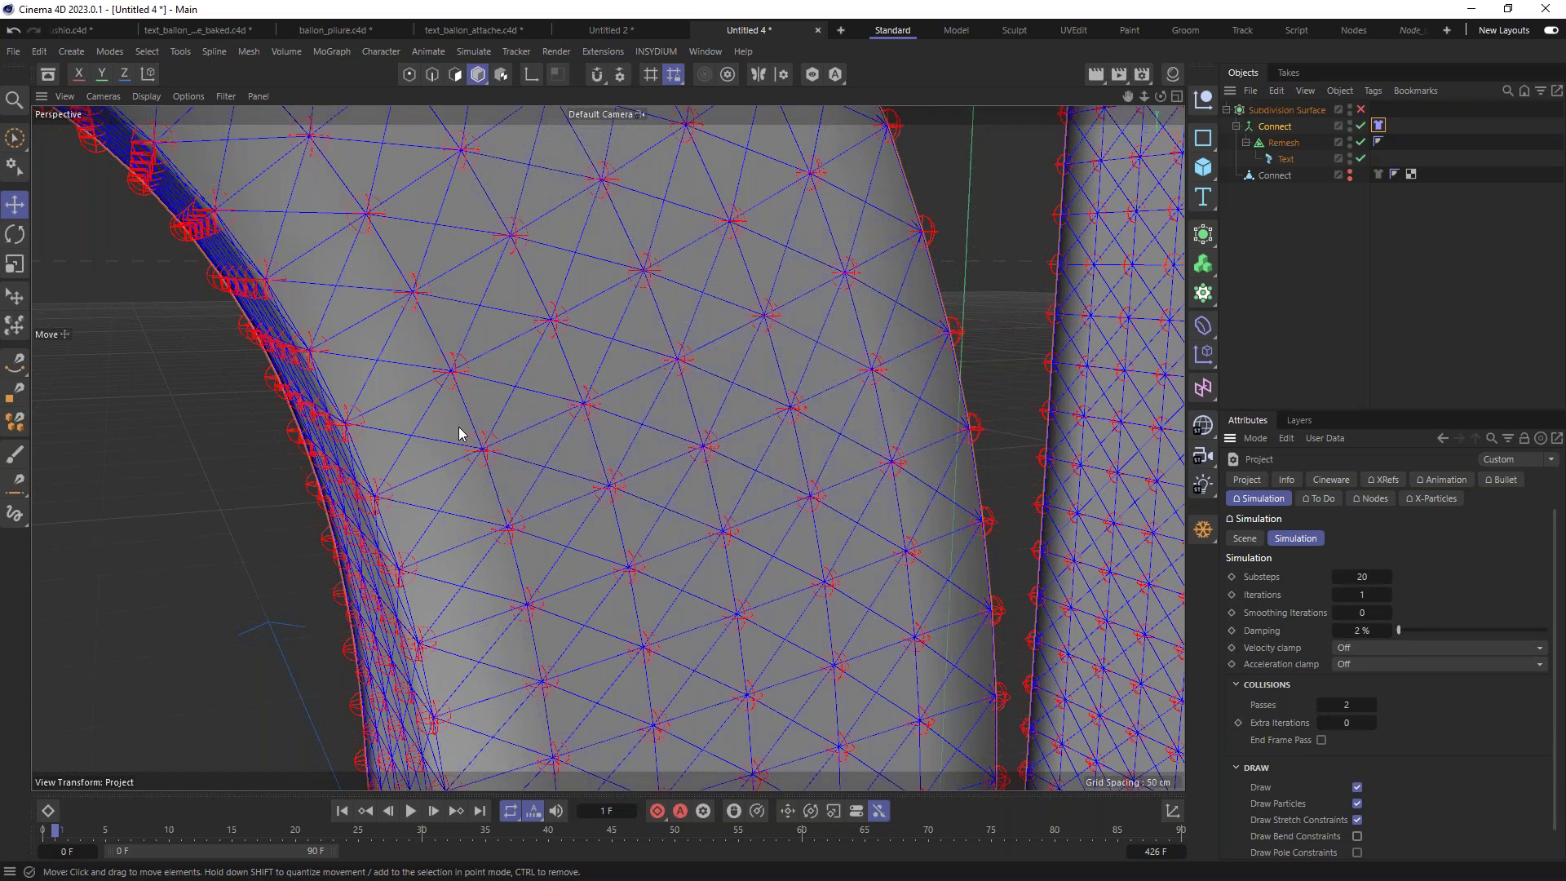
left_click(341, 811)
scroll(436, 452, "down", 5)
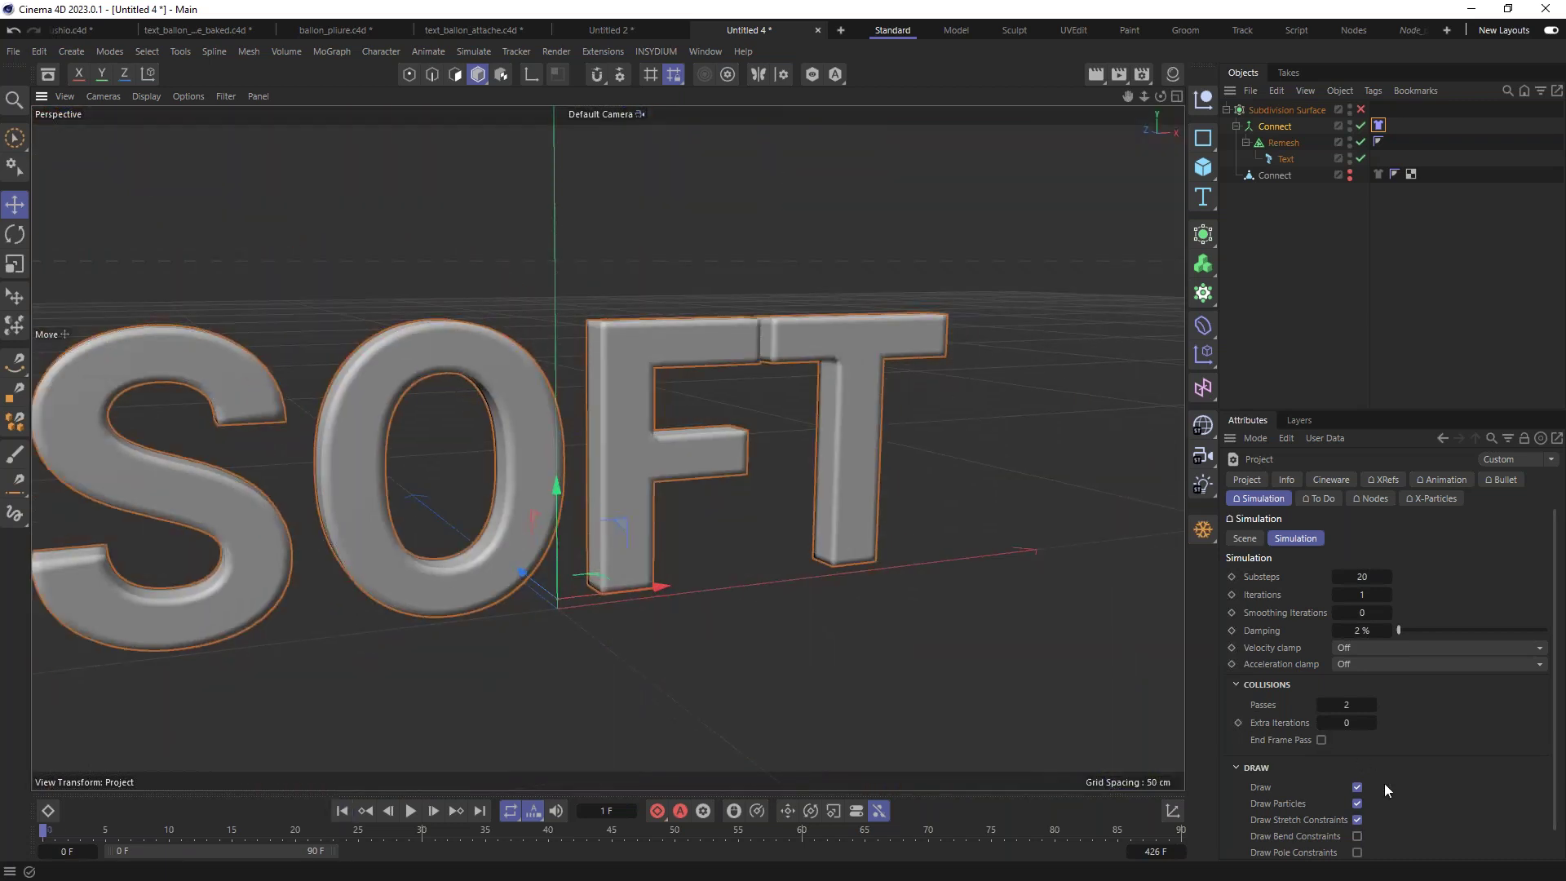
Step: Raise the cloth's Target Length to about 131 % and preview the simulation
left_click(1378, 125)
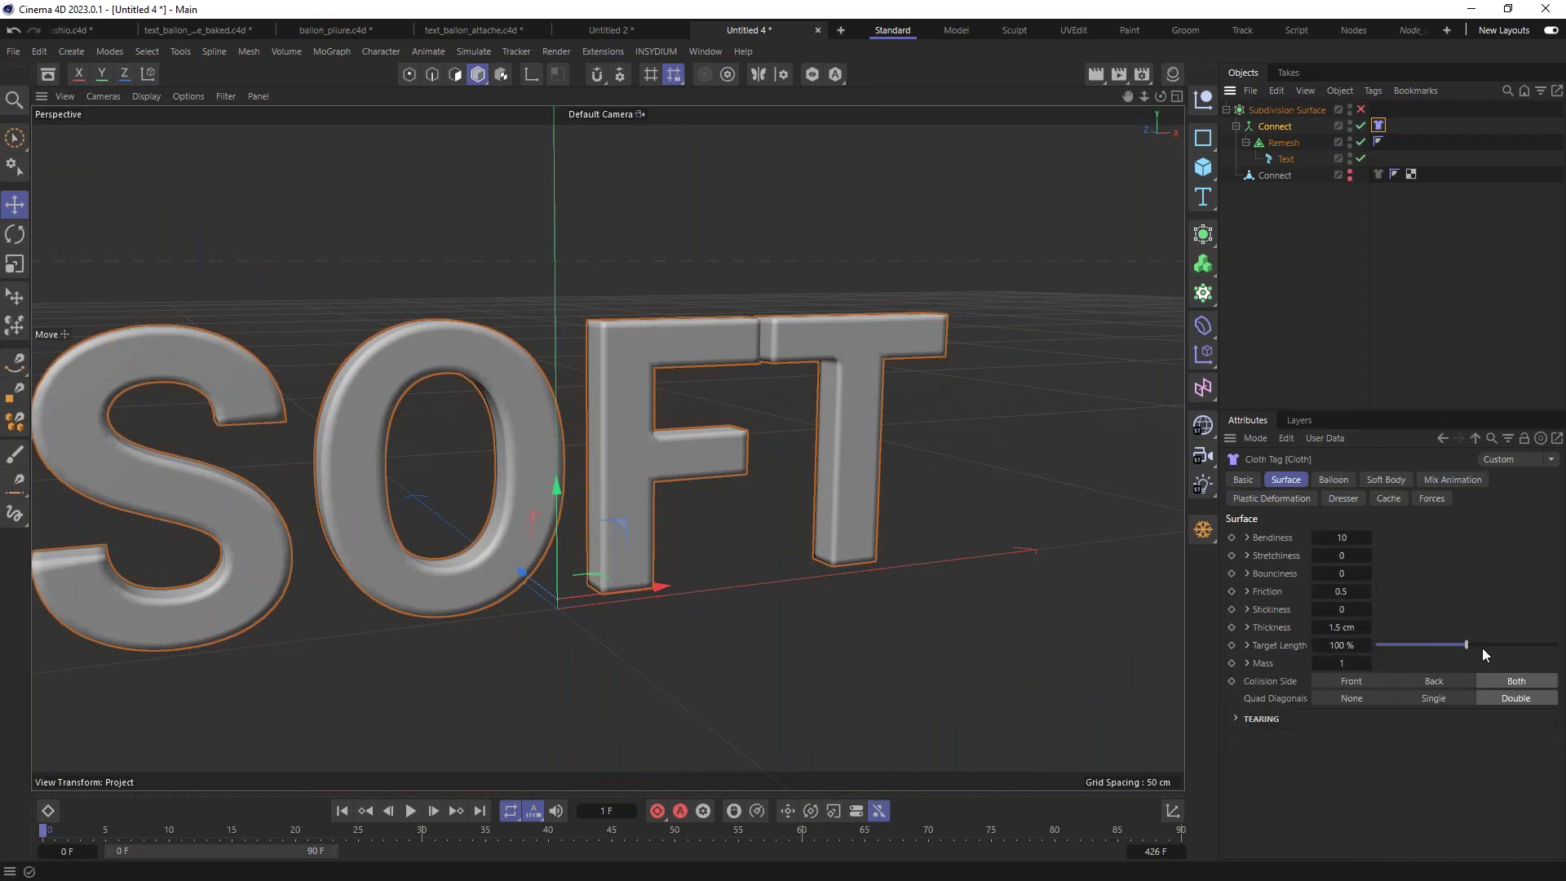
left_click_drag(1475, 644, 1495, 644)
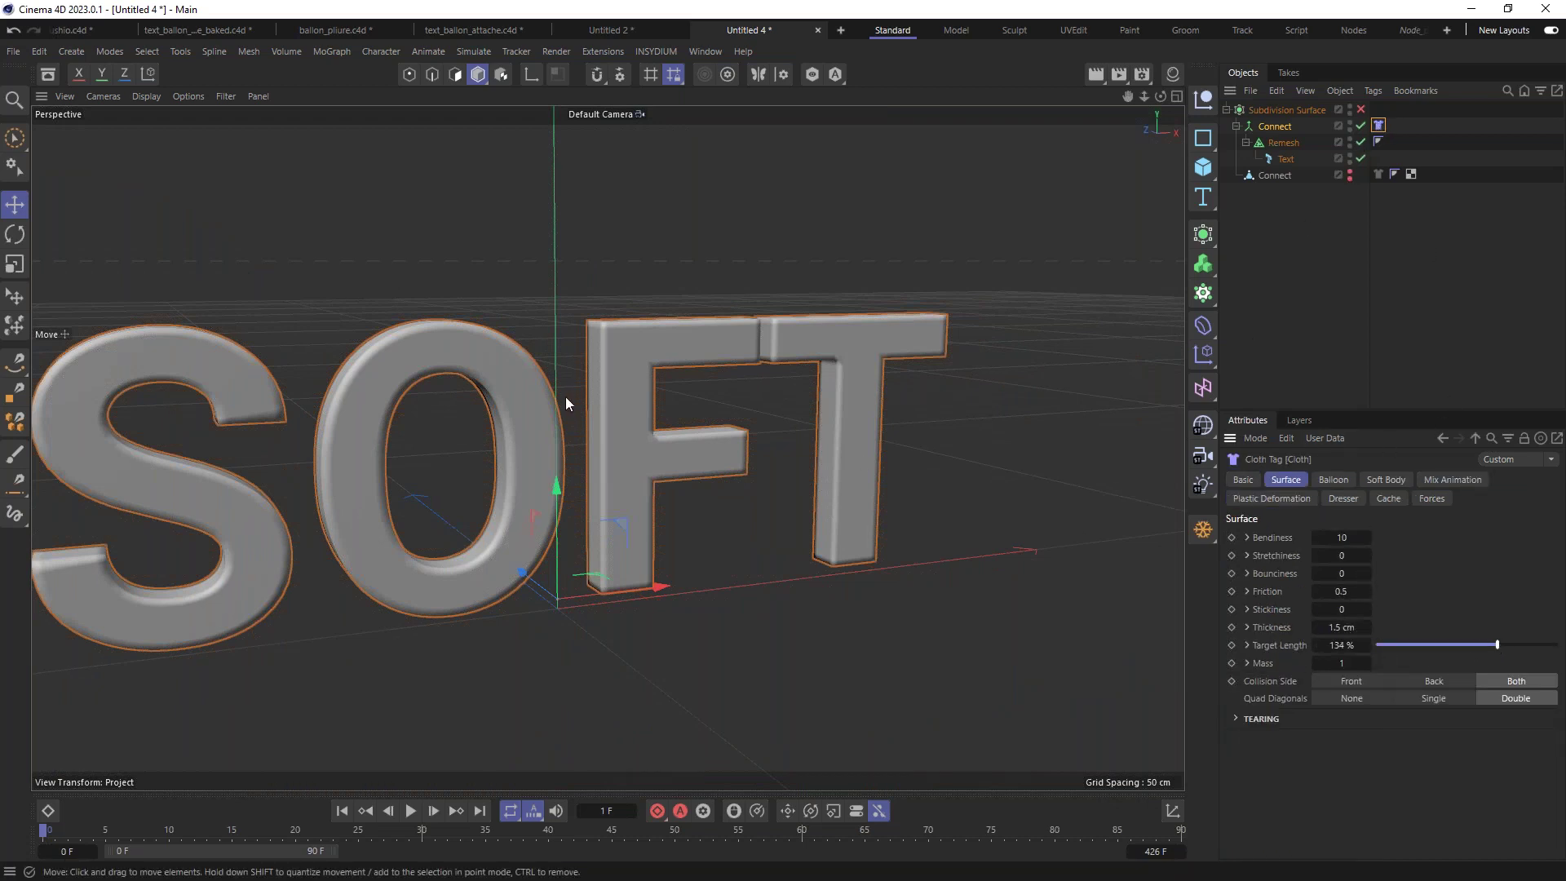
scroll(554, 385, "down", 5)
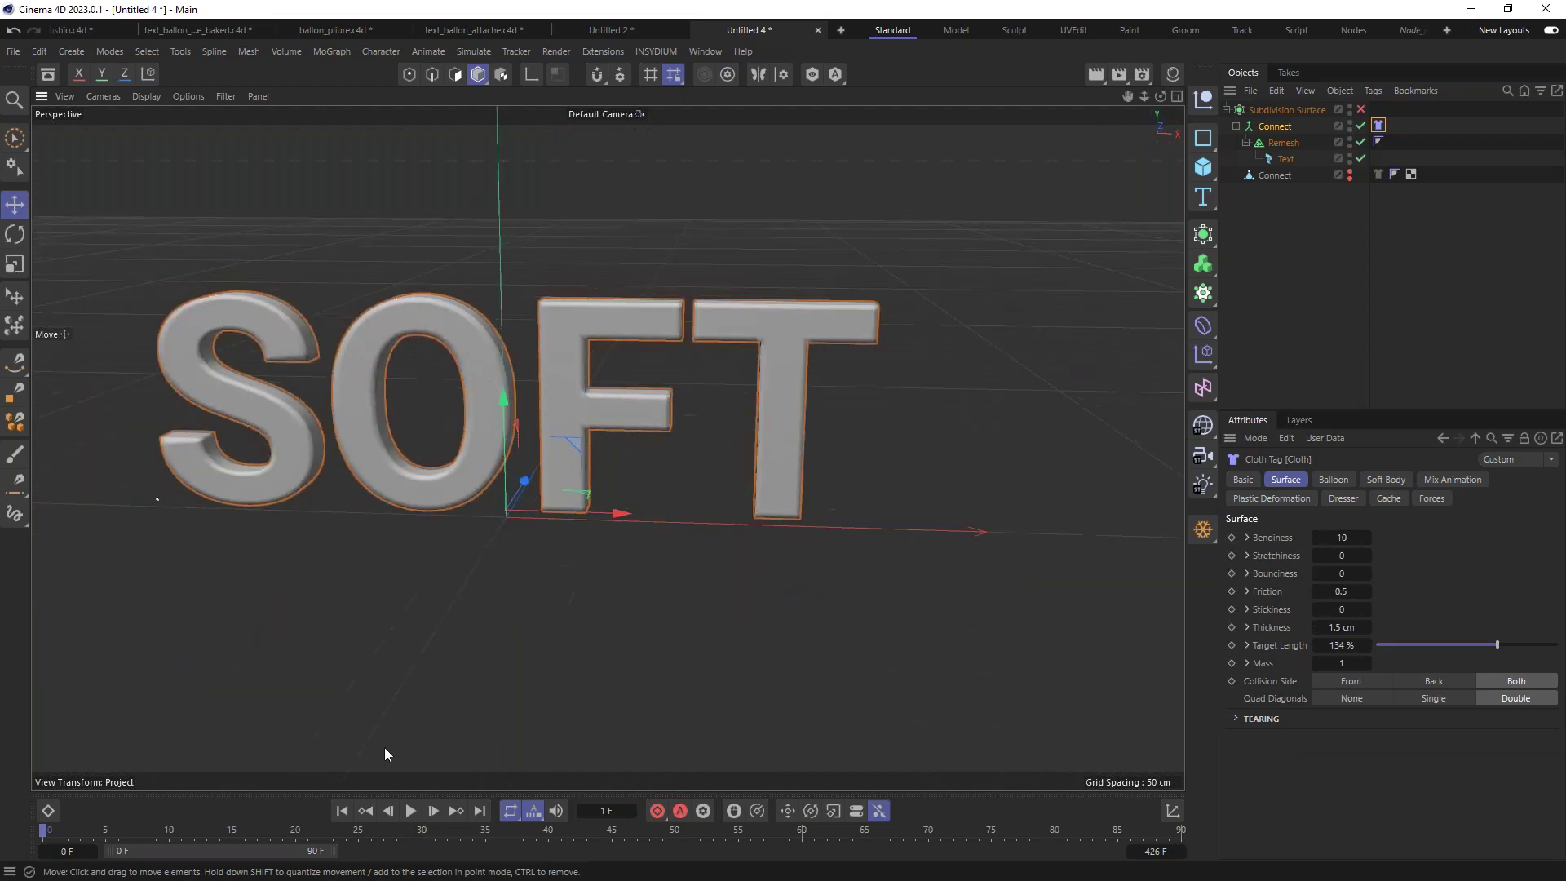
left_click(413, 810)
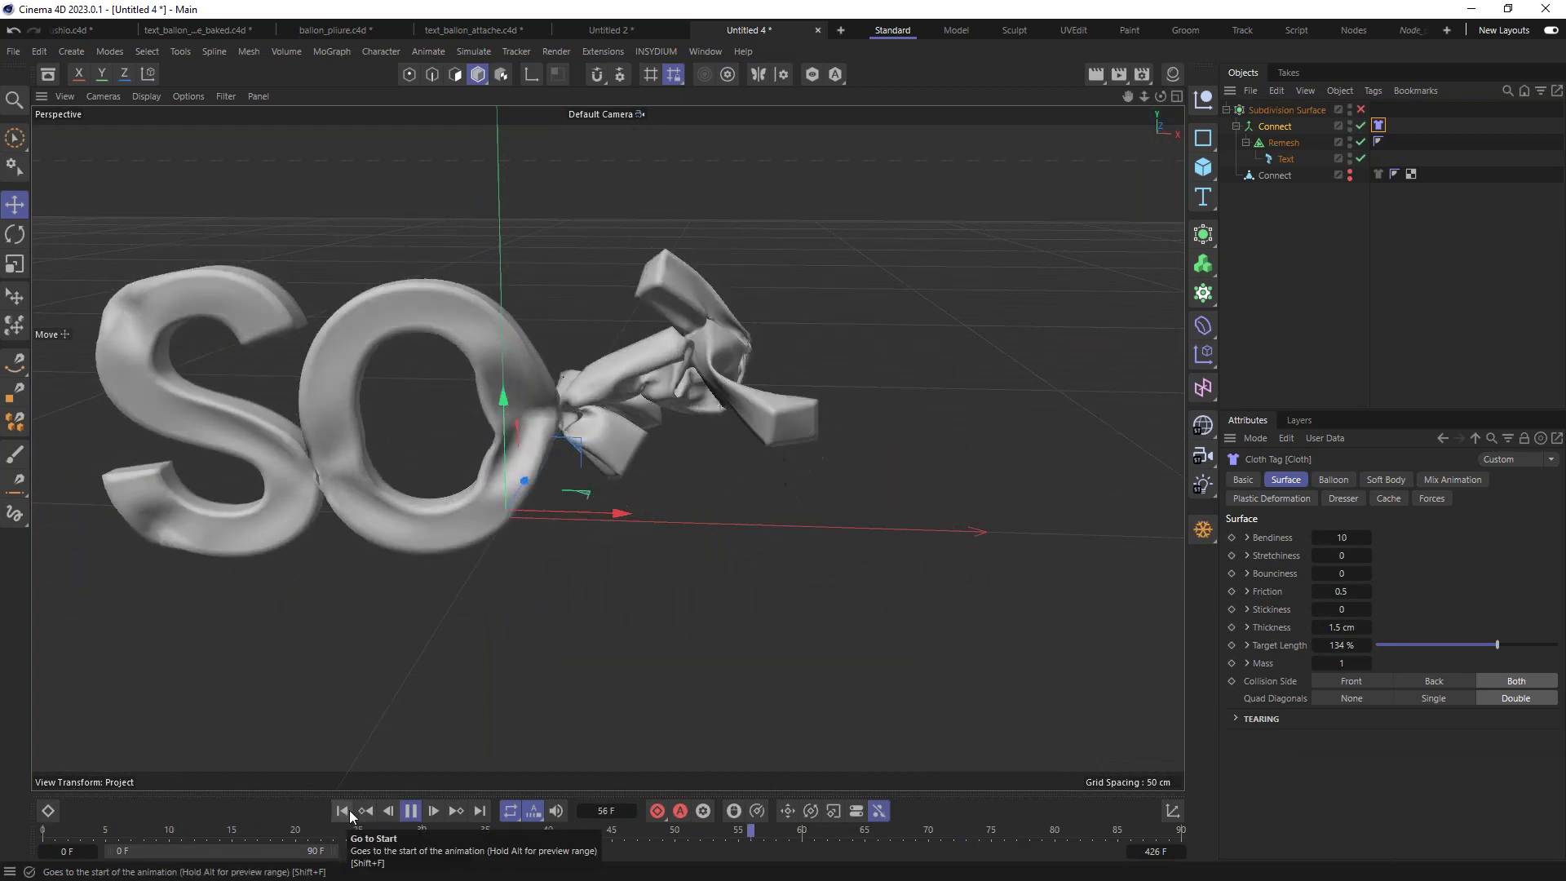
left_click(410, 810)
left_click(341, 811)
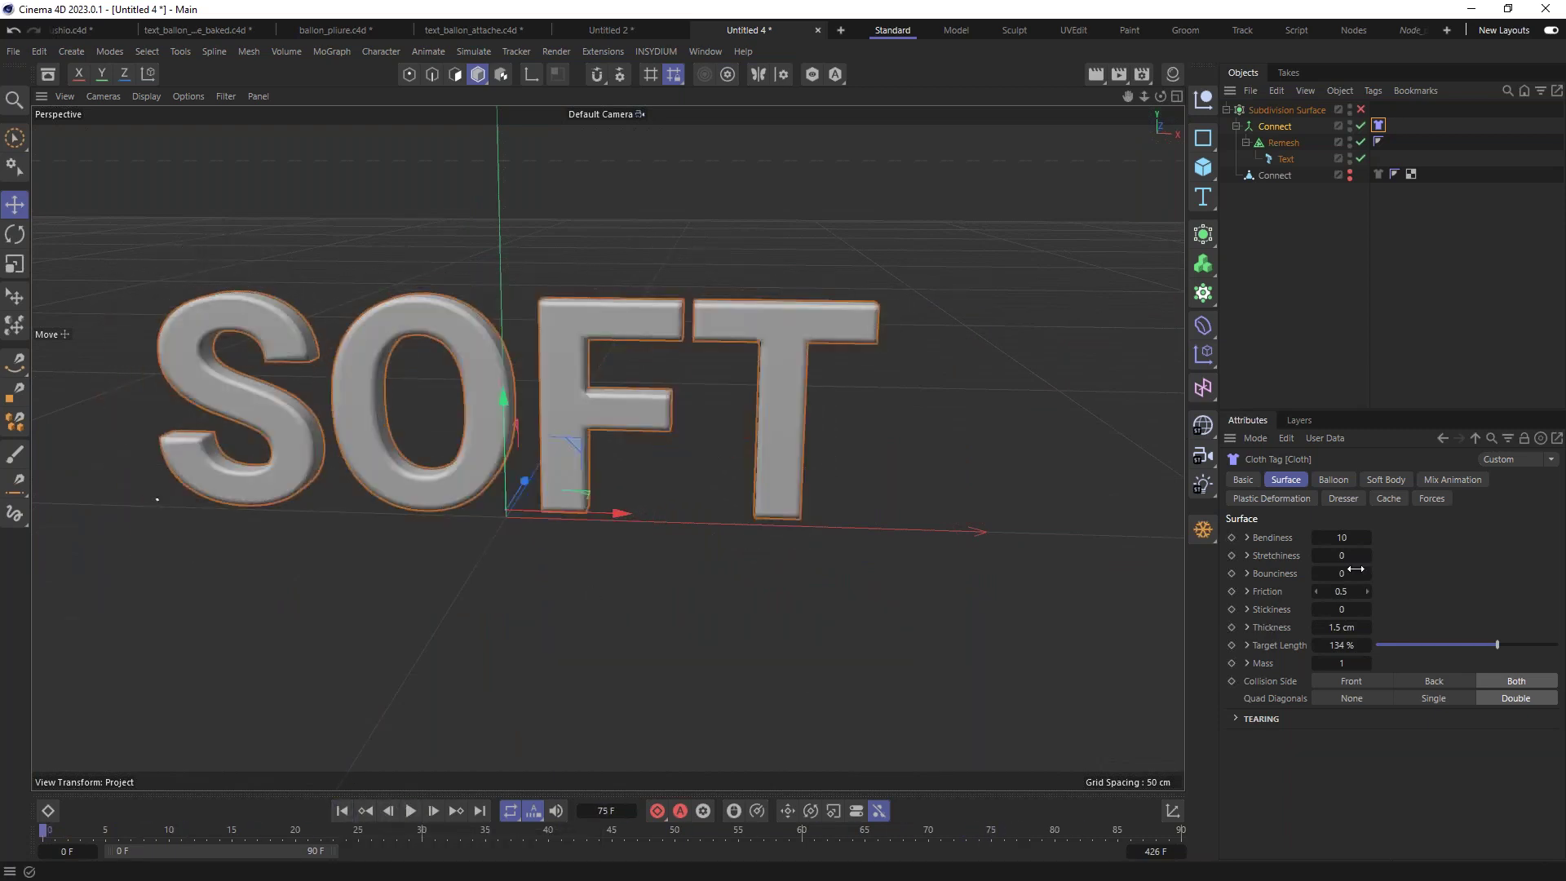
Step: Keyframe Target Length at 100 % on frame 0 and about 131 % on frame 25
left_click(1342, 480)
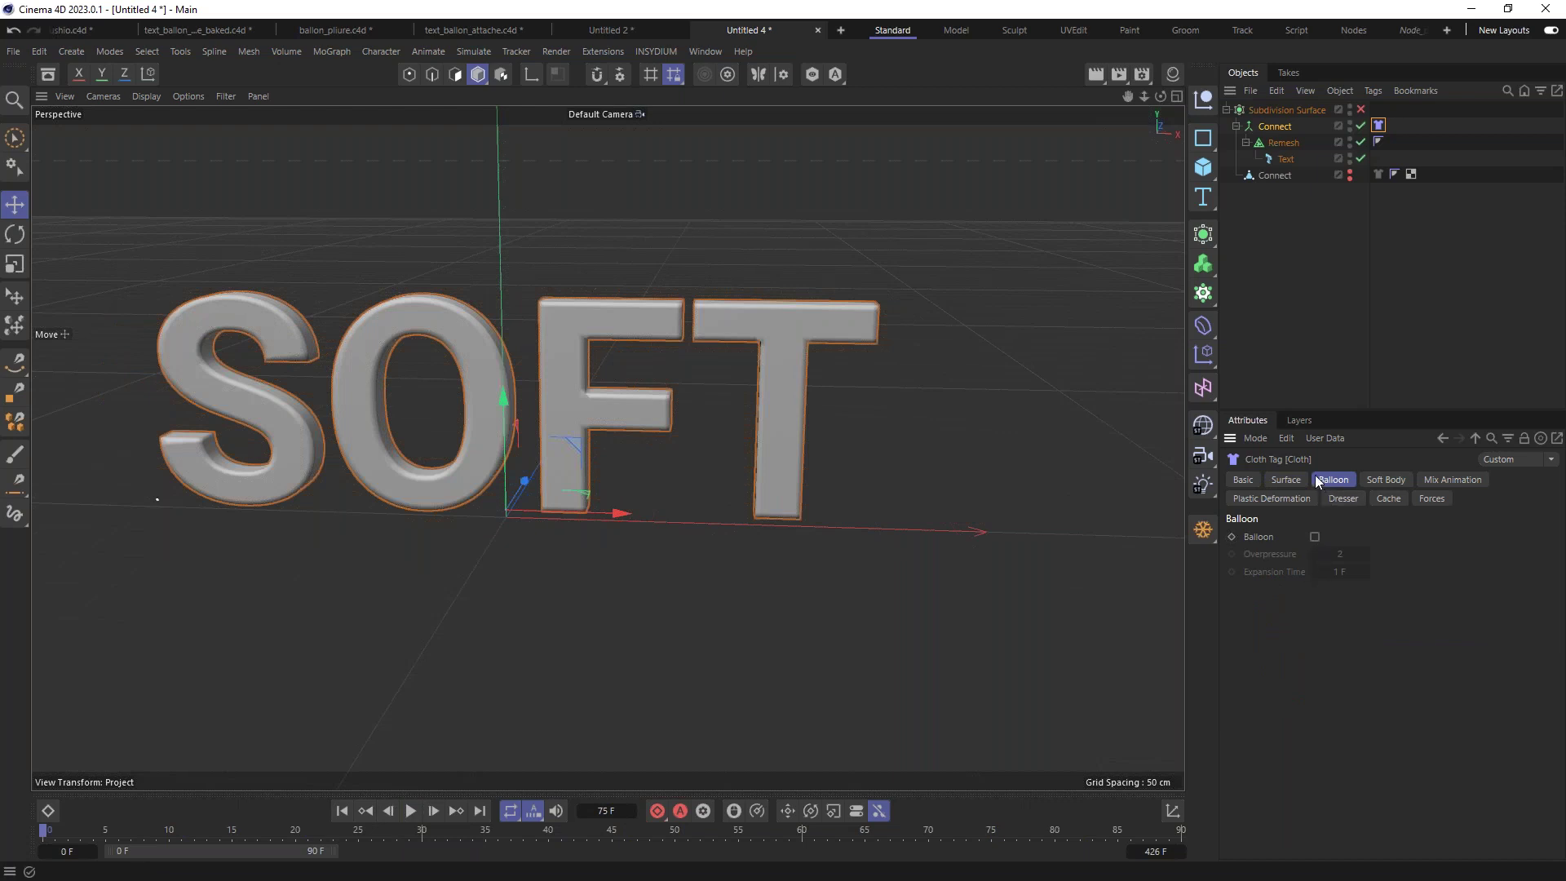
left_click(1286, 480)
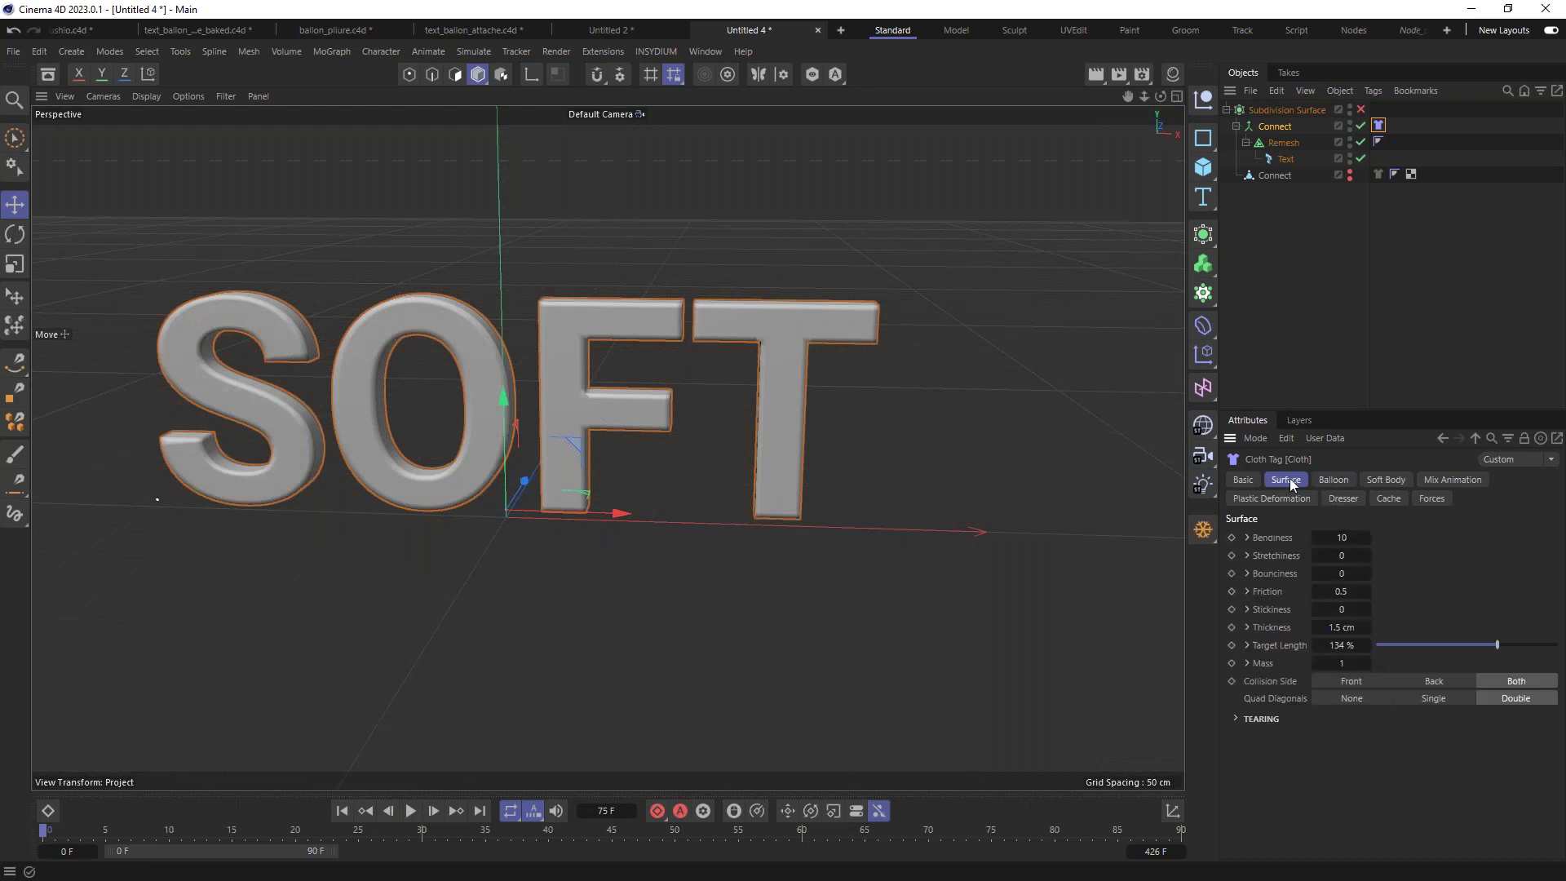
right_click(1368, 645, "ctrl")
left_click(1232, 645)
left_click(355, 831)
left_click_drag(1499, 649, 1505, 646)
key("shift+f")
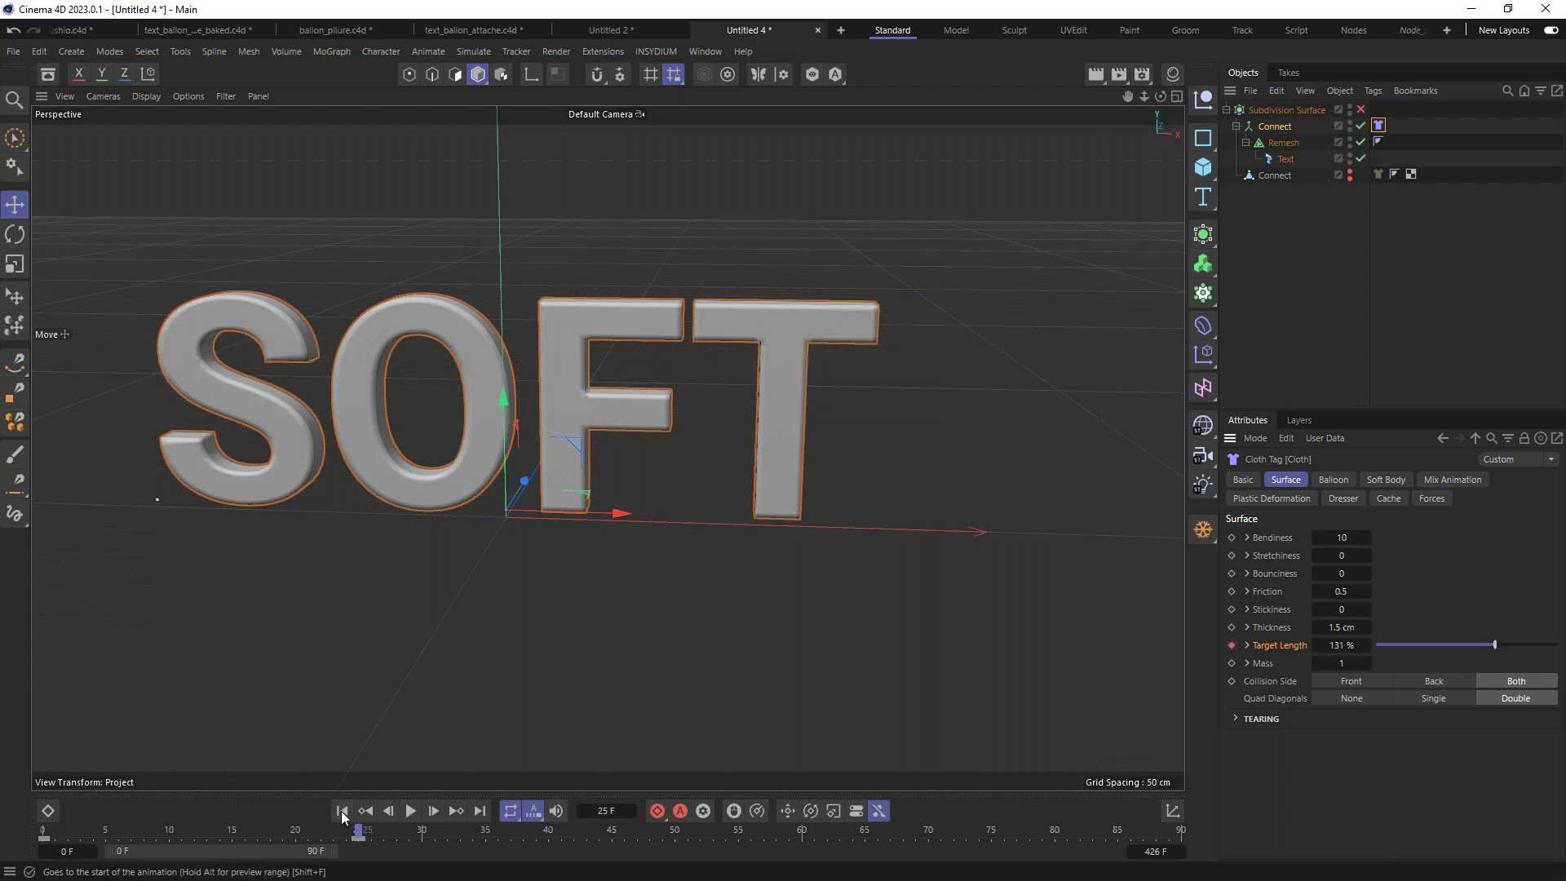
Step: Preview the simulation with the animated Target Length
left_click(416, 814)
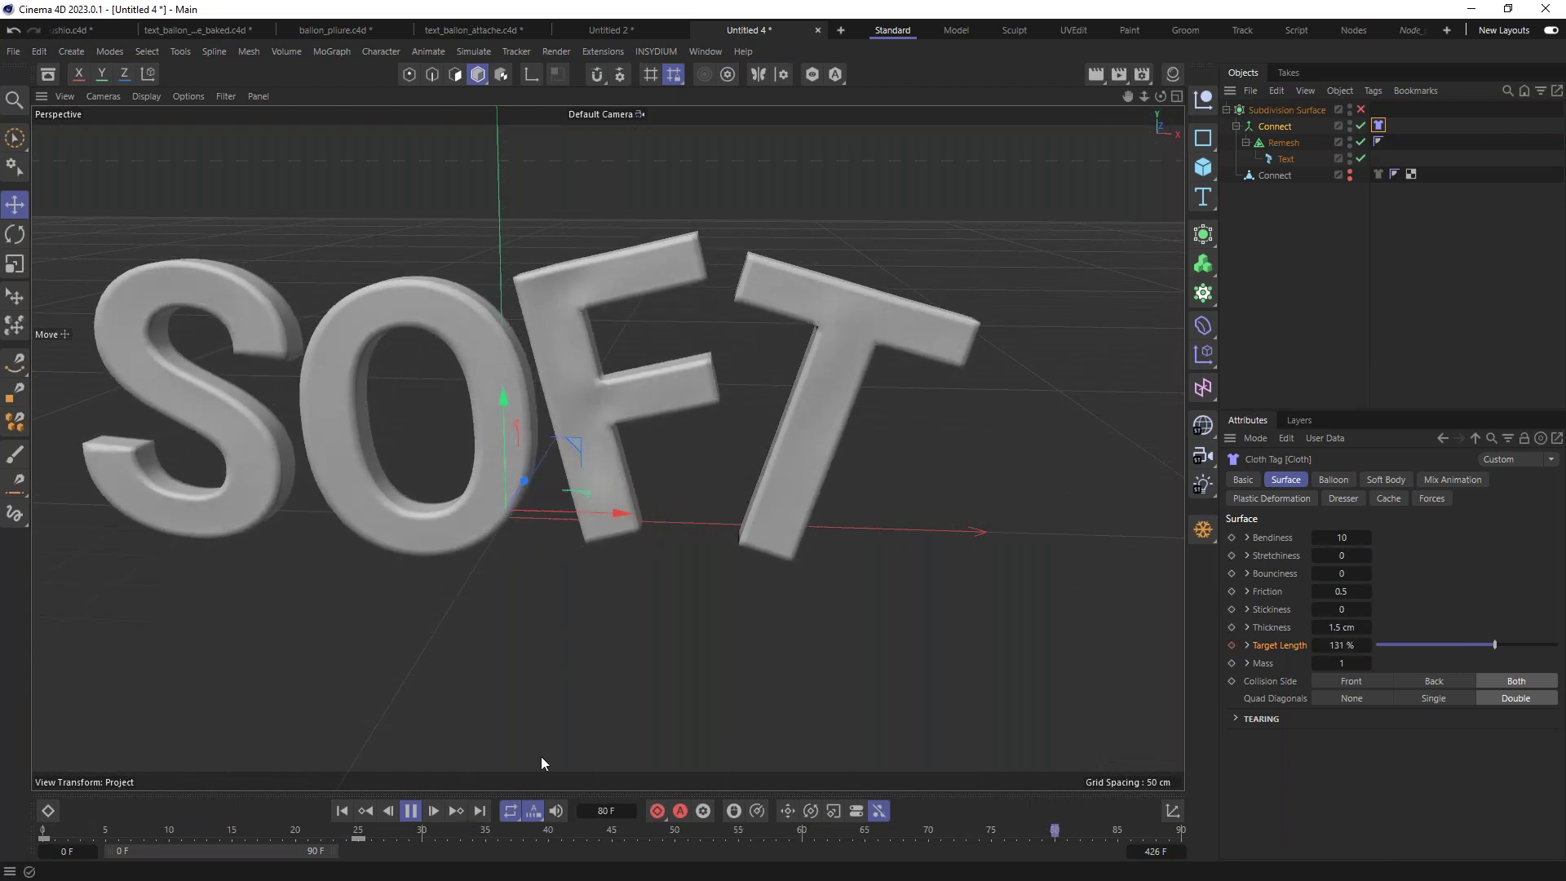
left_click(411, 811)
left_click(1246, 646)
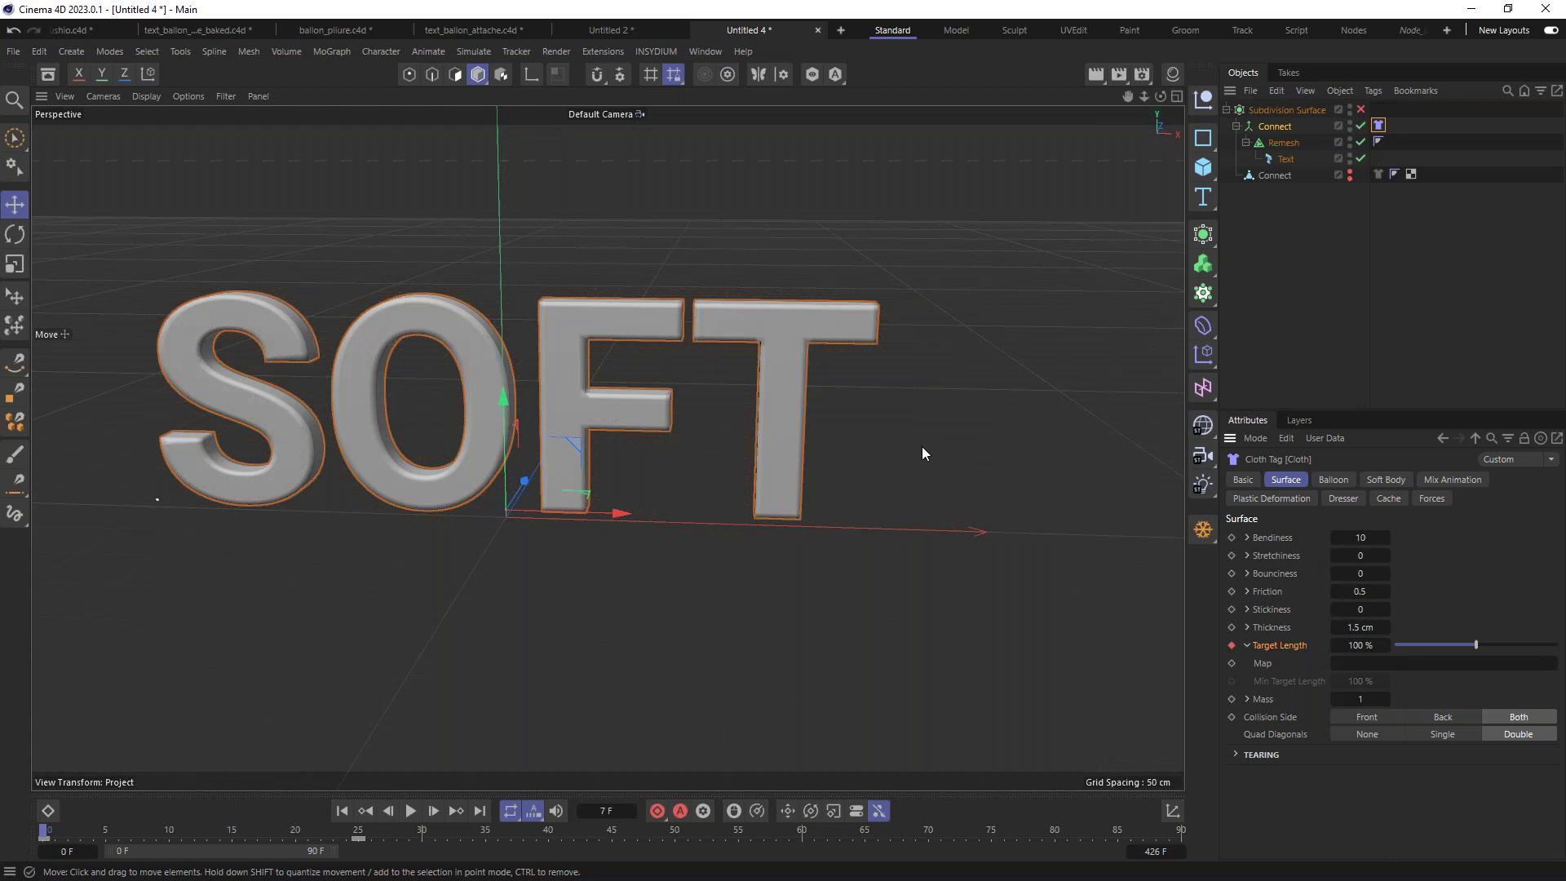
Step: Enable Balloon with a 25 F Expansion Time and preview the inflation
left_click(1341, 477)
left_click(1315, 536)
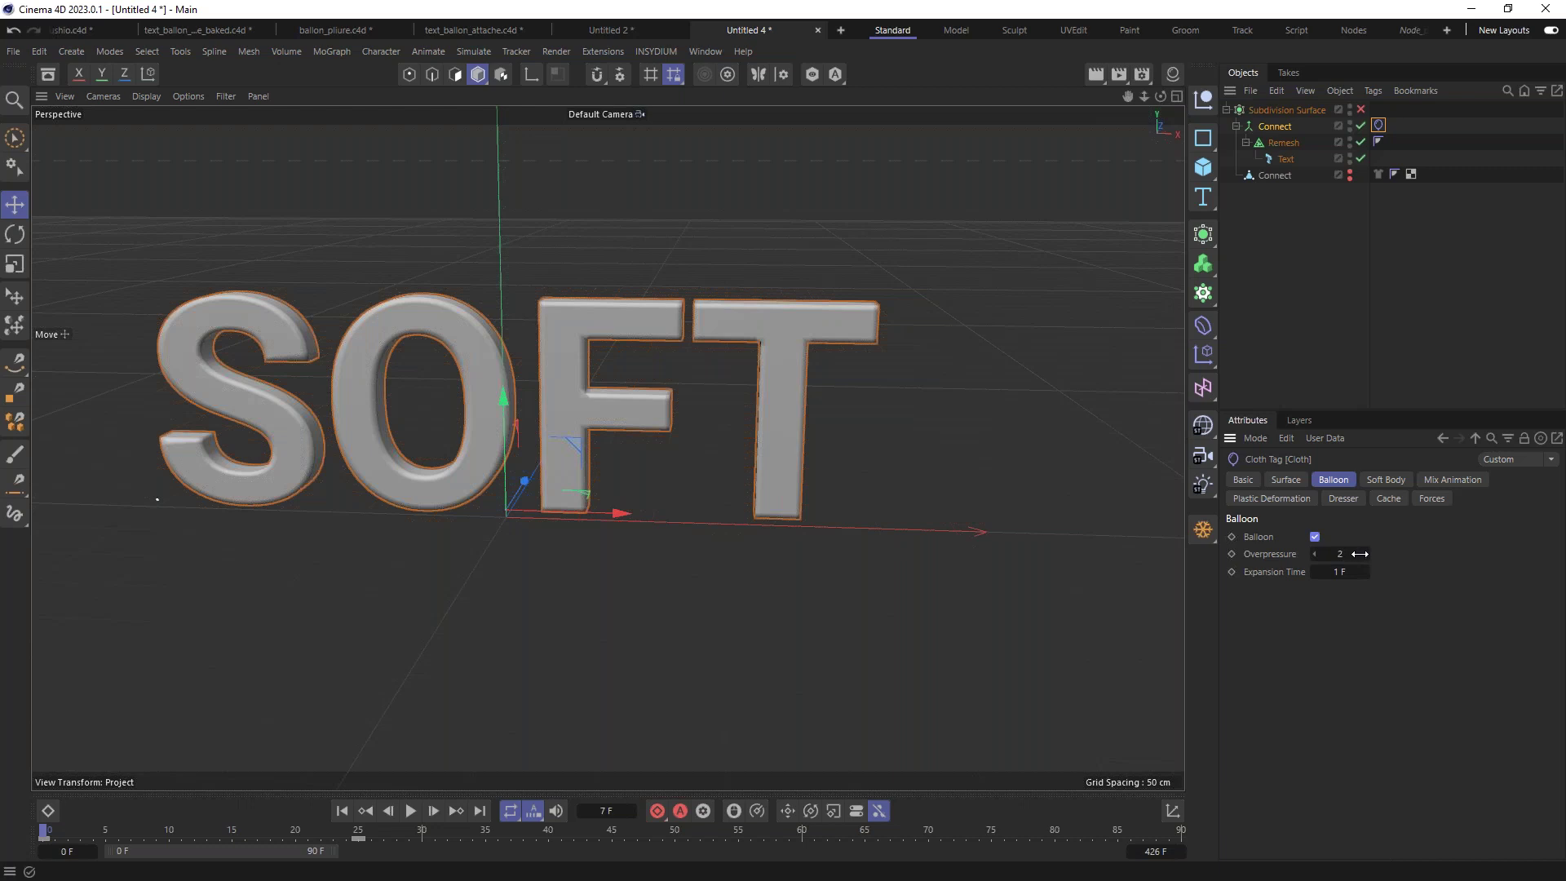
left_click(1367, 571)
type("25")
key("Return")
left_click(411, 811)
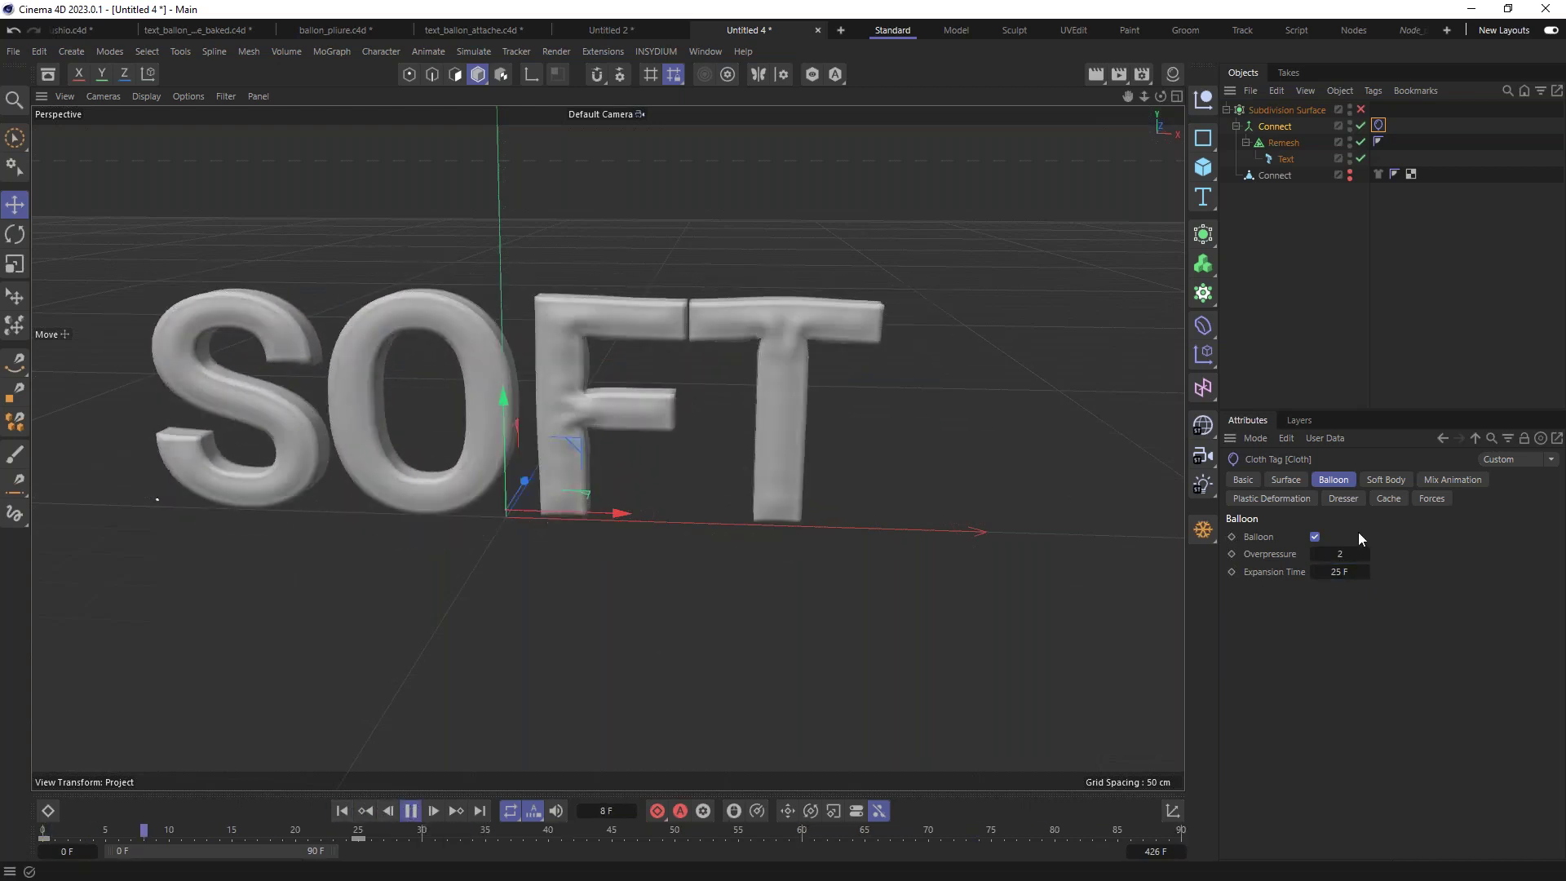
left_click(411, 811)
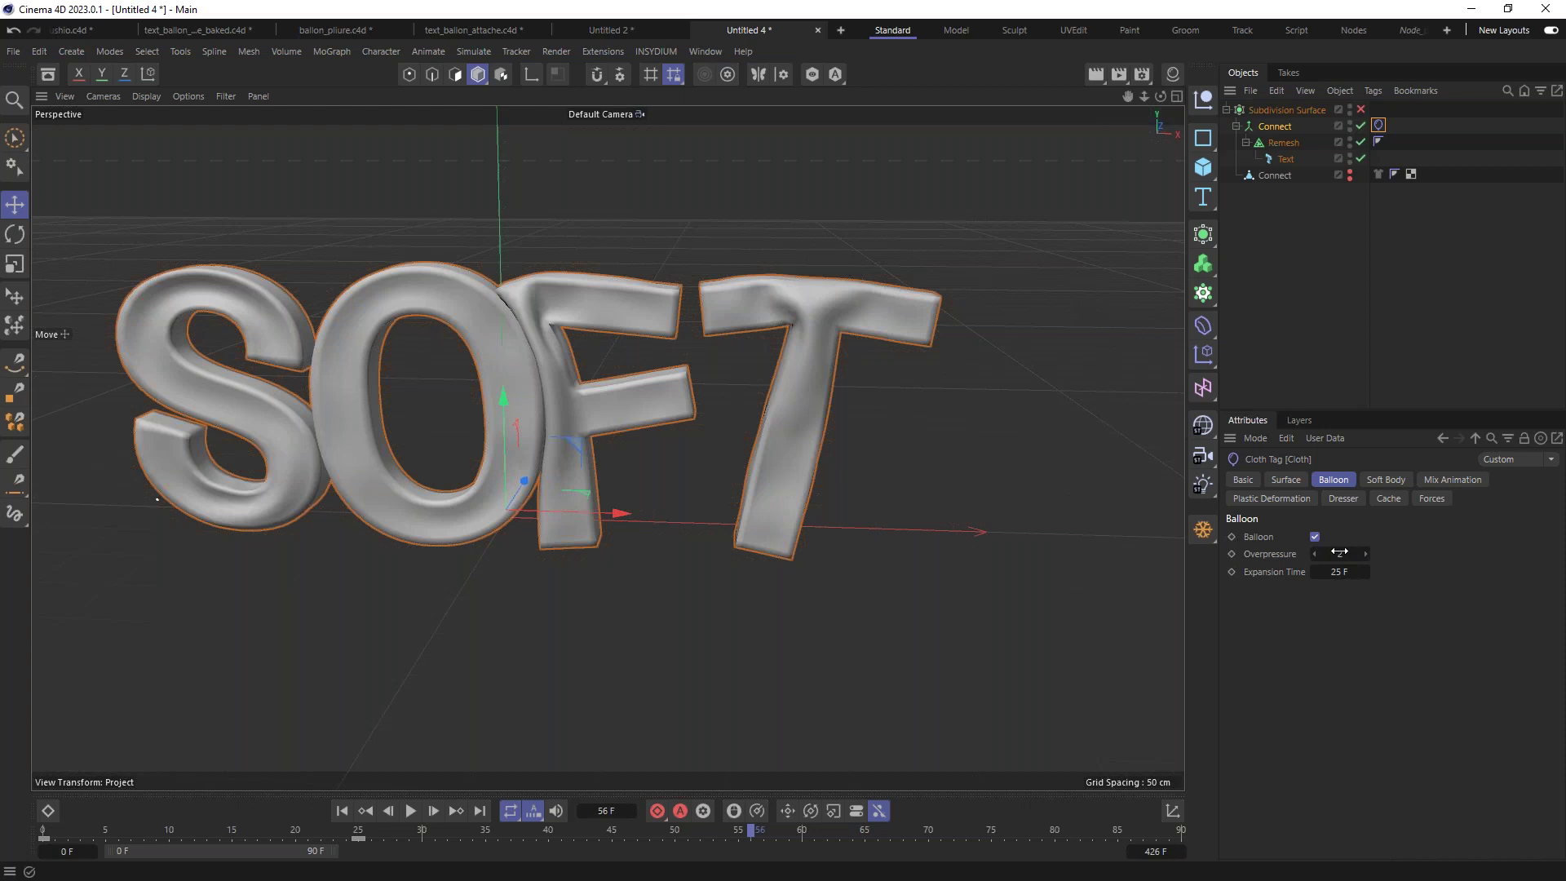
Step: Set Overpressure to 4, replay the inflation, and rewind to the rigid letters
left_click(1334, 553)
left_click(341, 810)
left_click(412, 811)
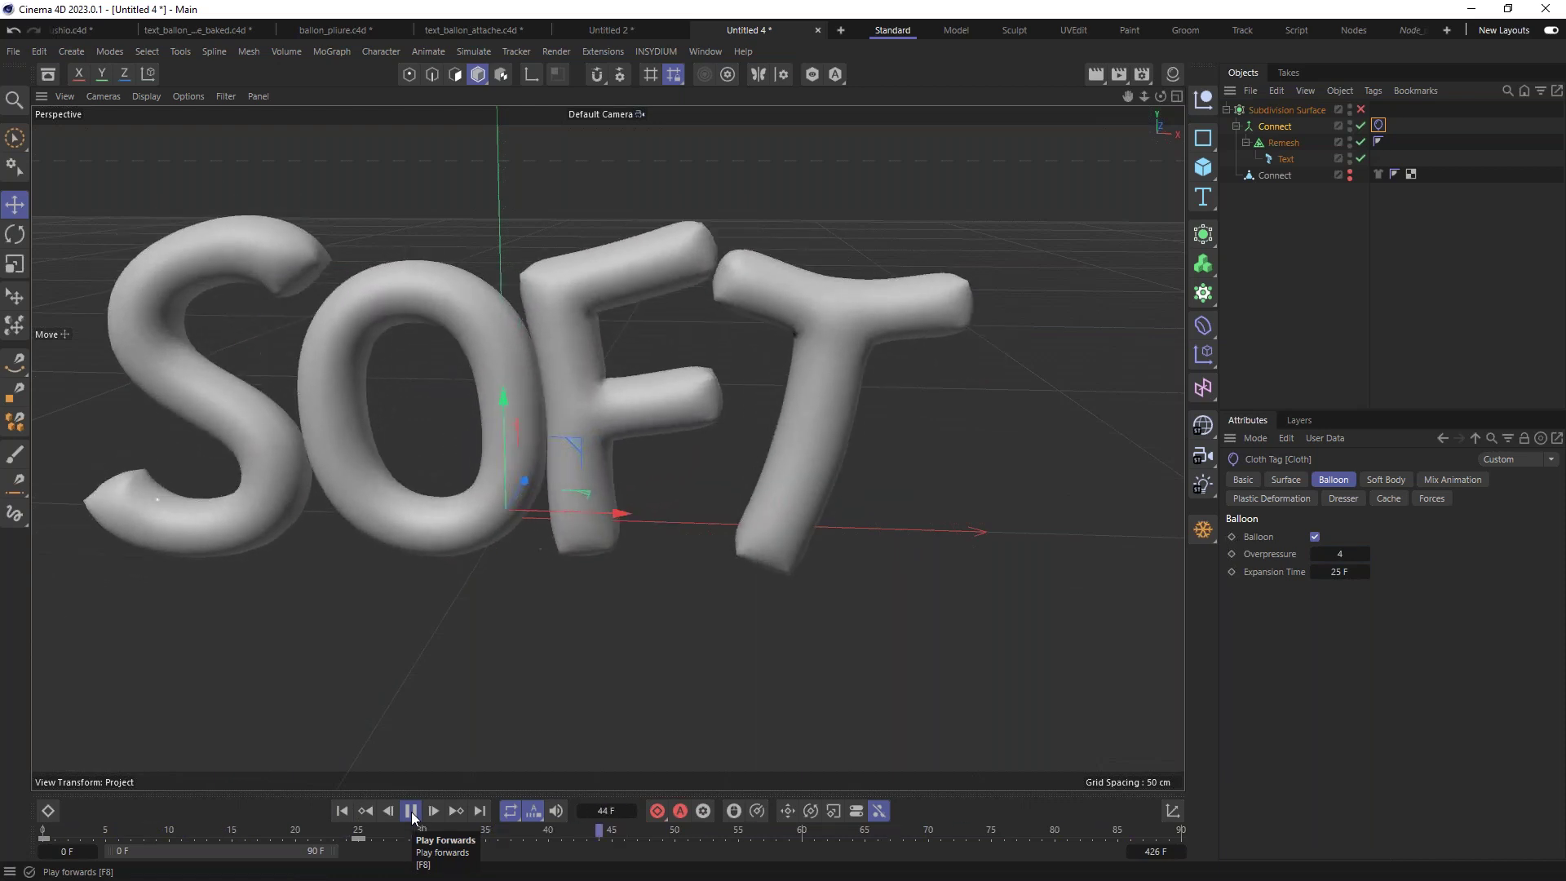
left_click(411, 811)
left_click(1458, 480)
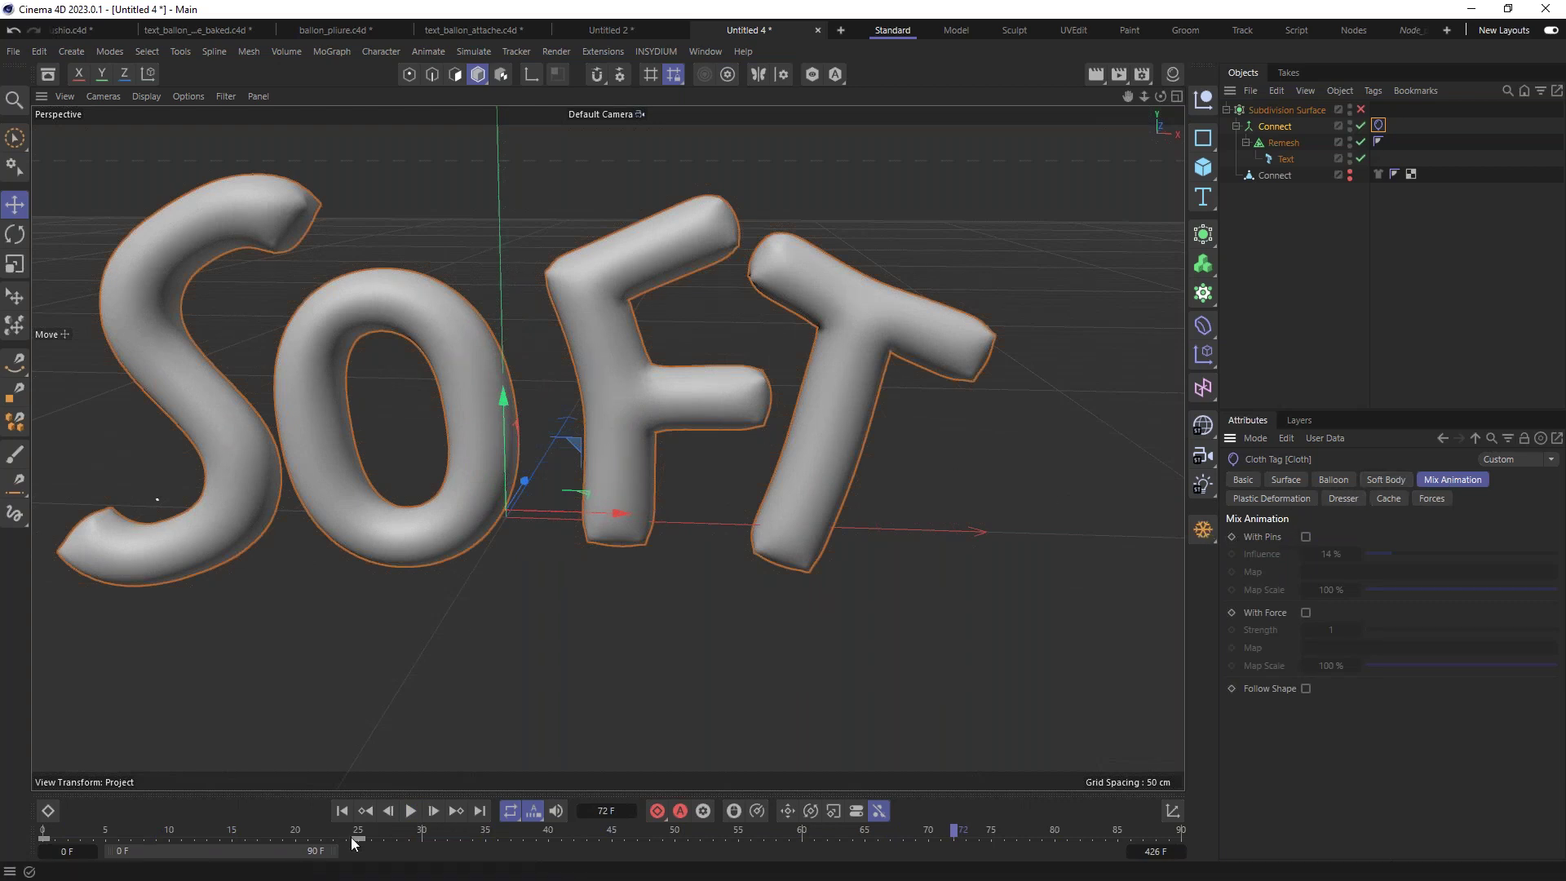
left_click(342, 811)
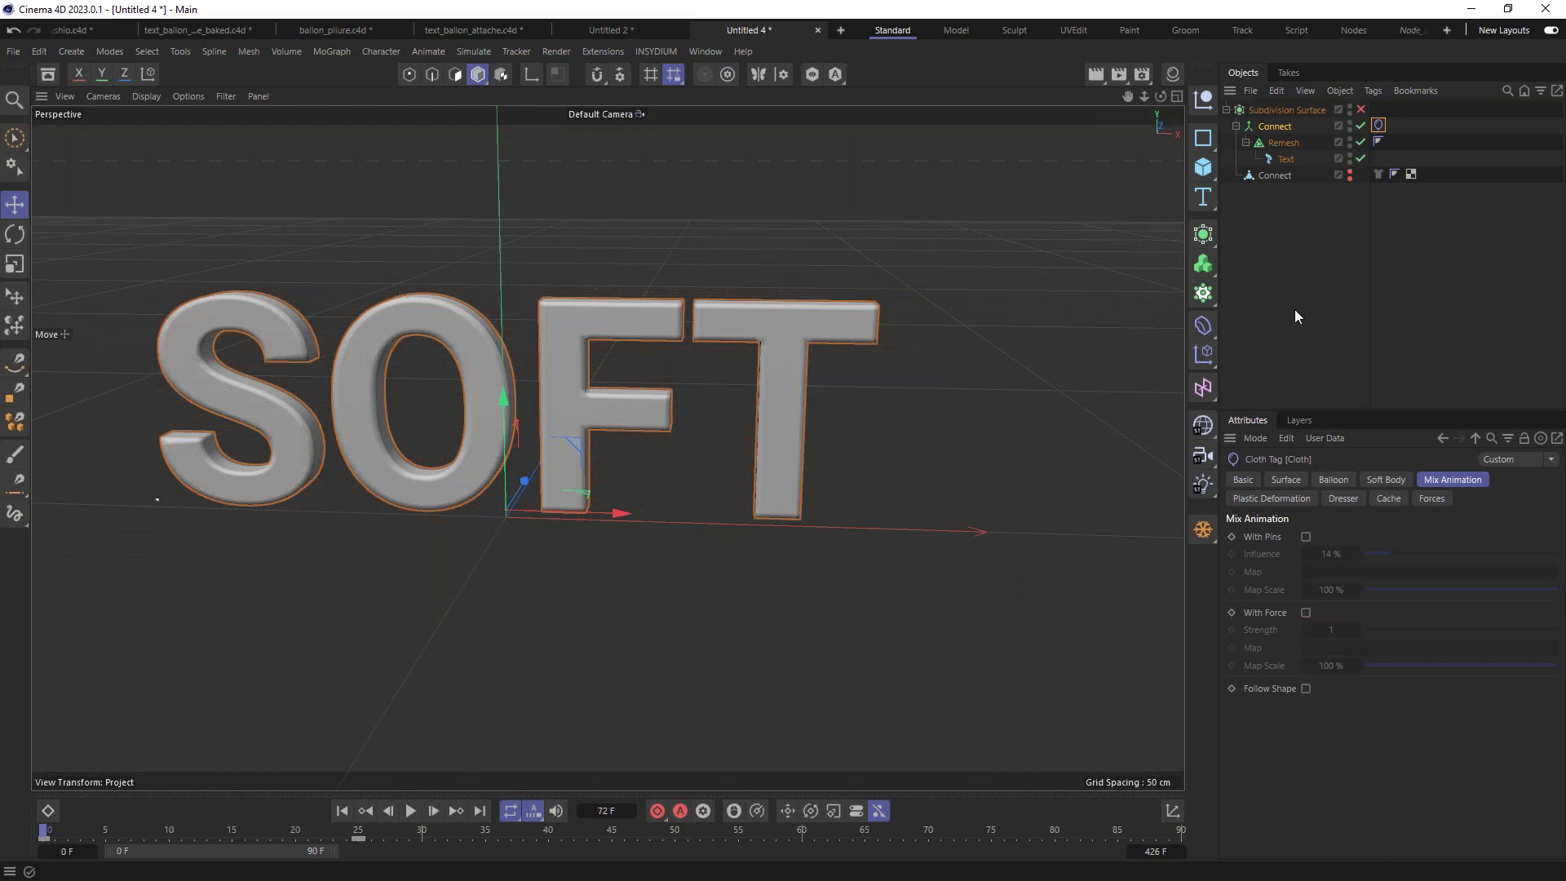
left_click(1286, 480)
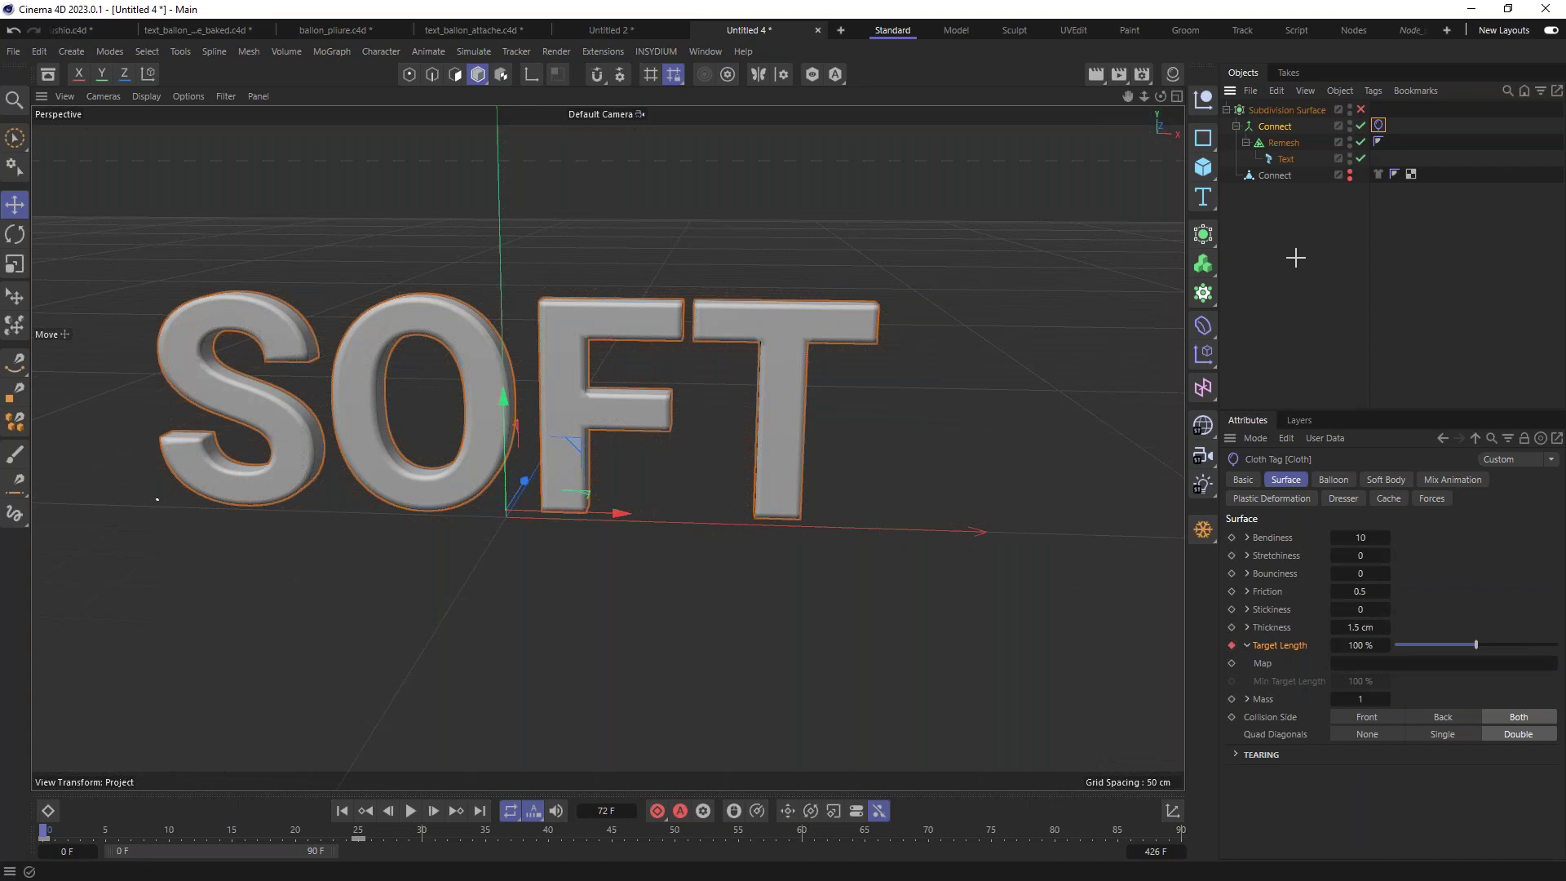
left_click(1270, 127)
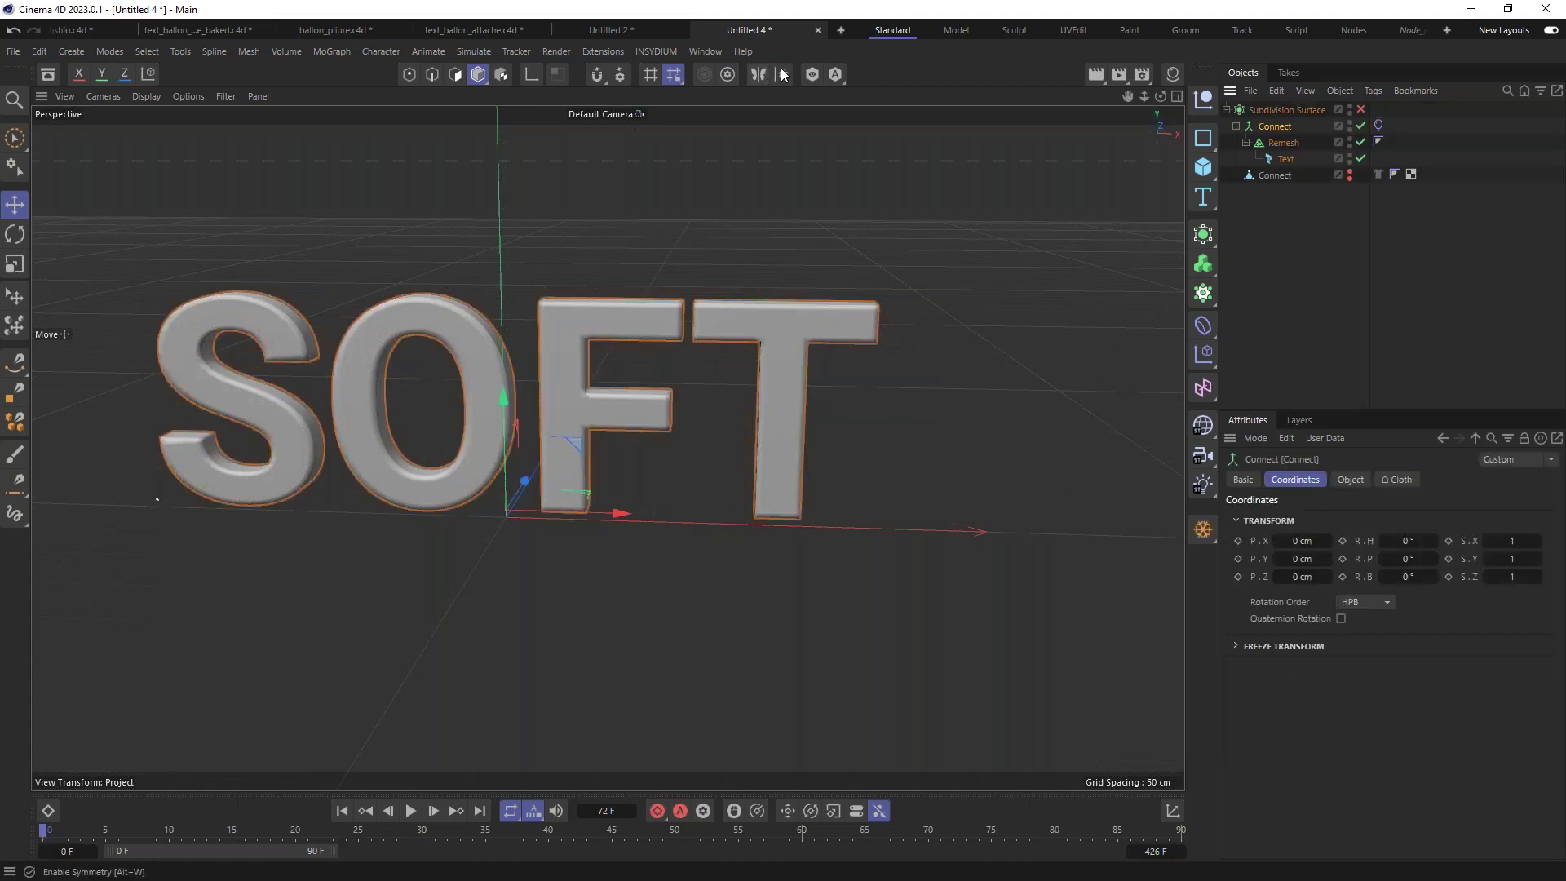
Step: Start a new project, paste the SOFT Connect setup, and delete its old tag
left_click(840, 31)
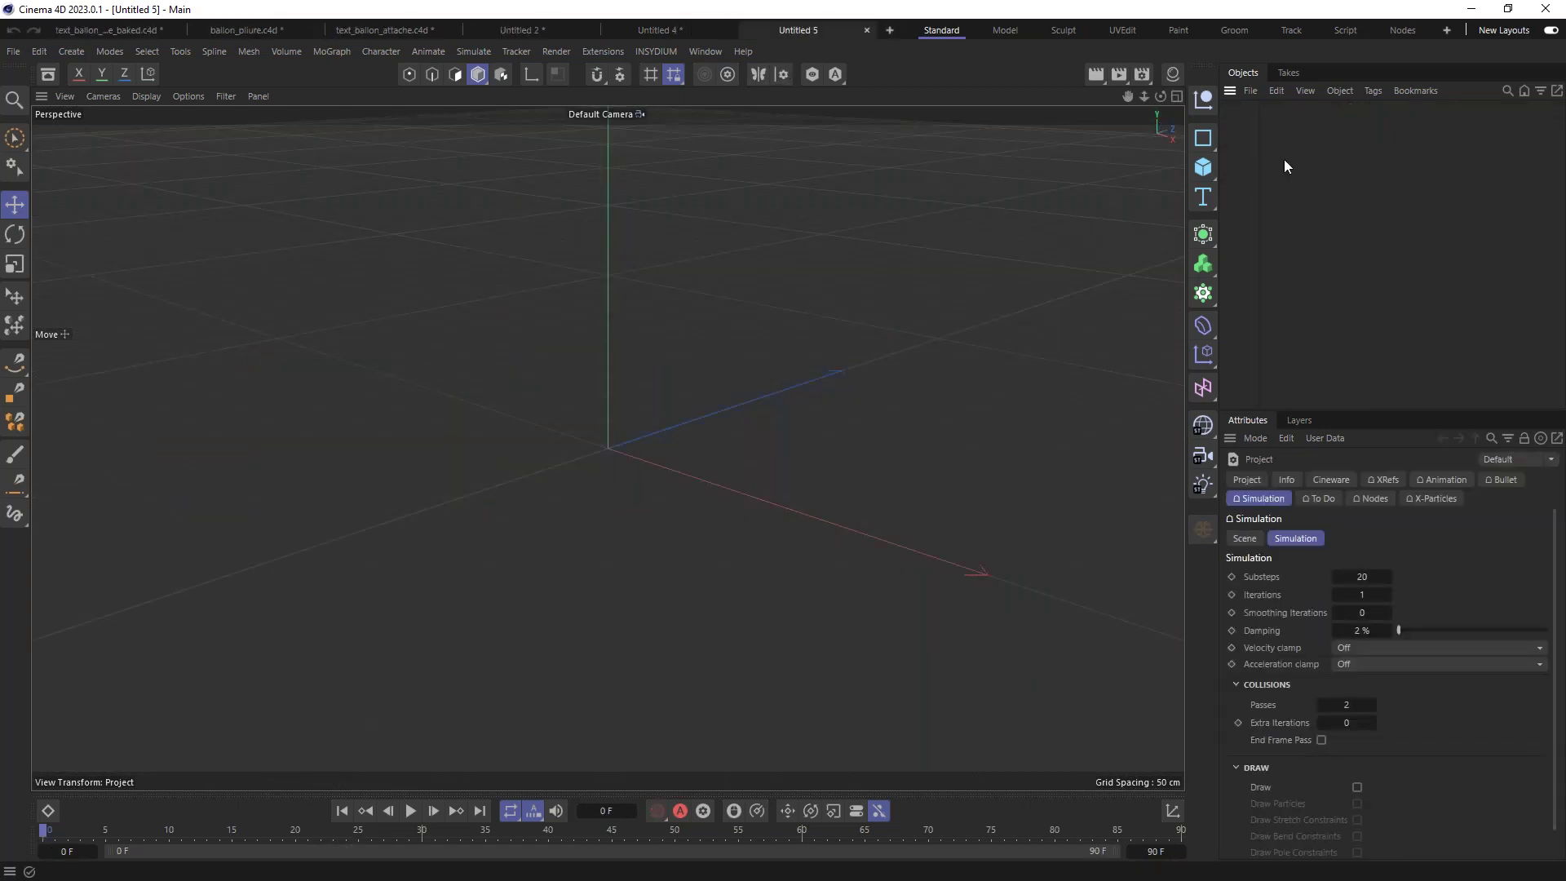
key("ctrl+v")
left_click_drag(658, 350, 865, 331, "alt")
left_click(1342, 108)
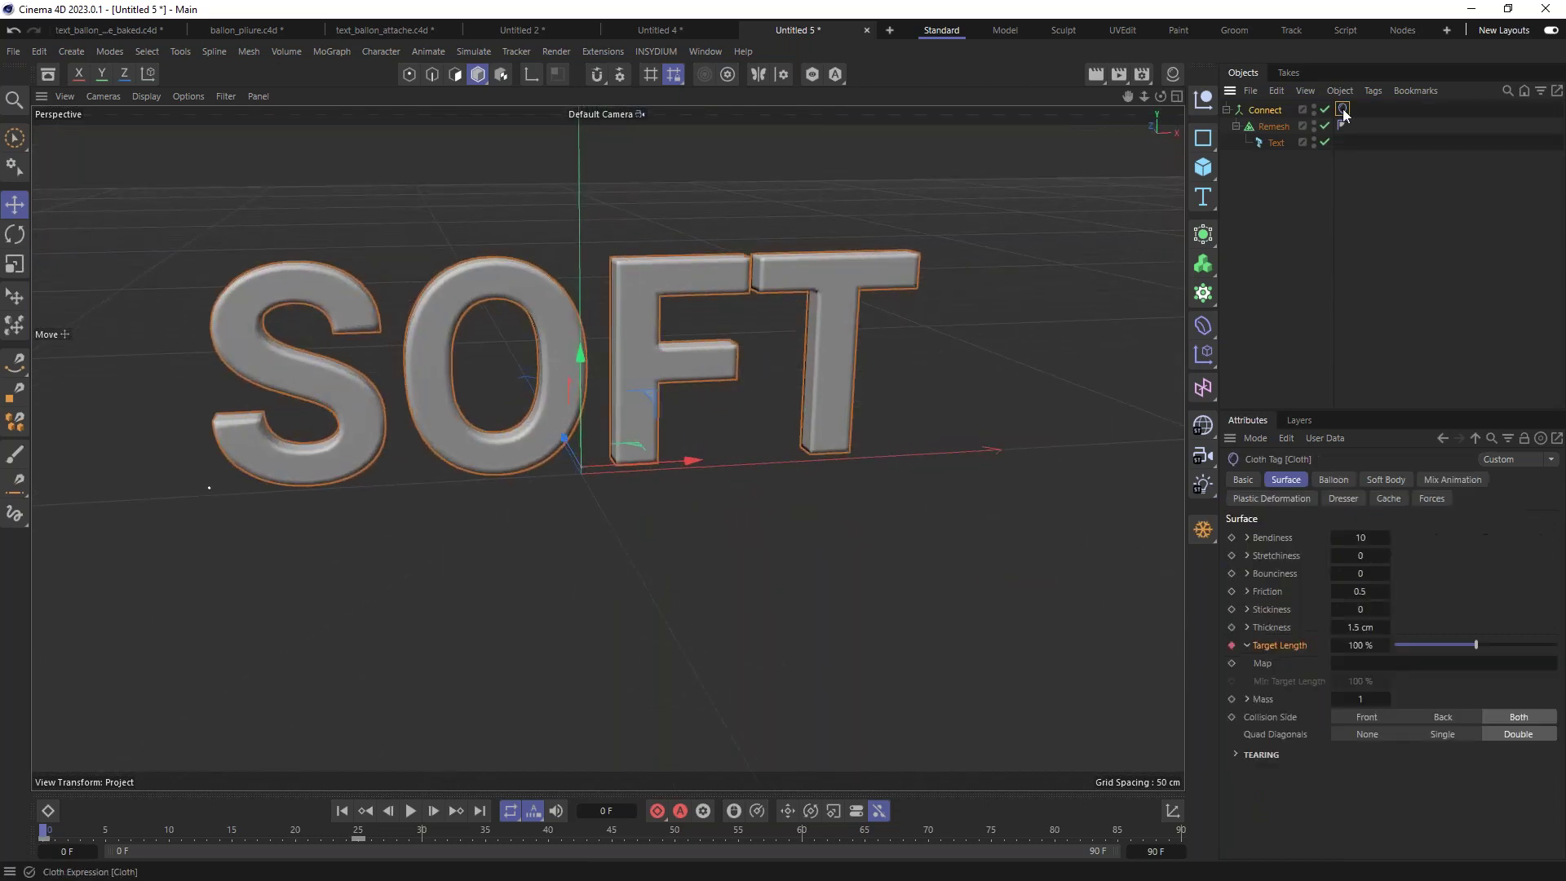
key("Delete")
Step: Set the project simulation Scene Gravity to 0 cm
key("ctrl+d")
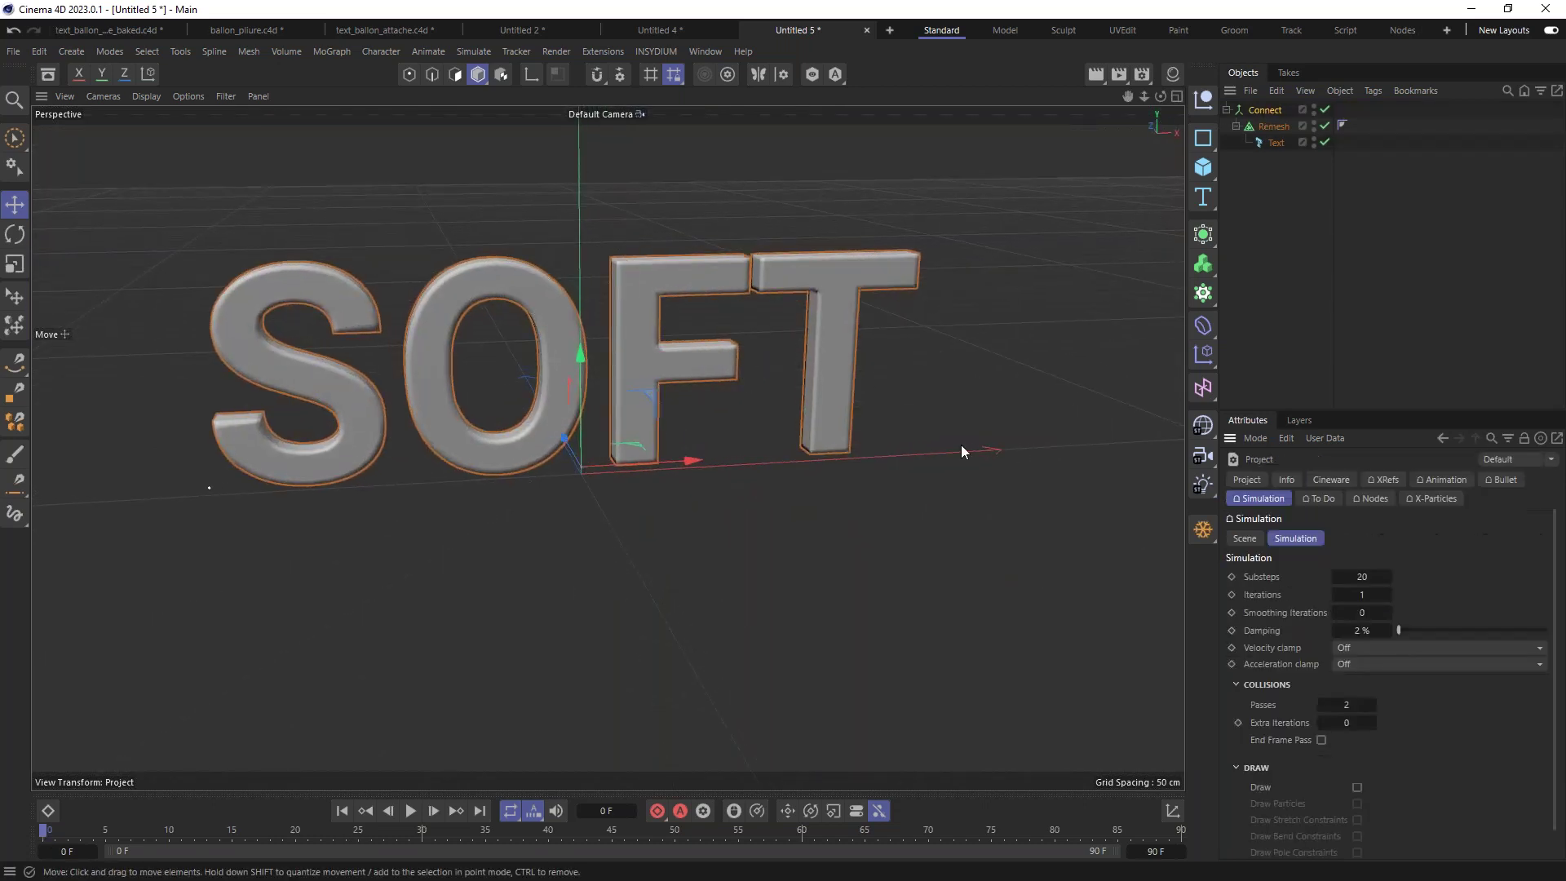
left_click(1244, 538)
left_click(1385, 594)
type("0")
key("Return")
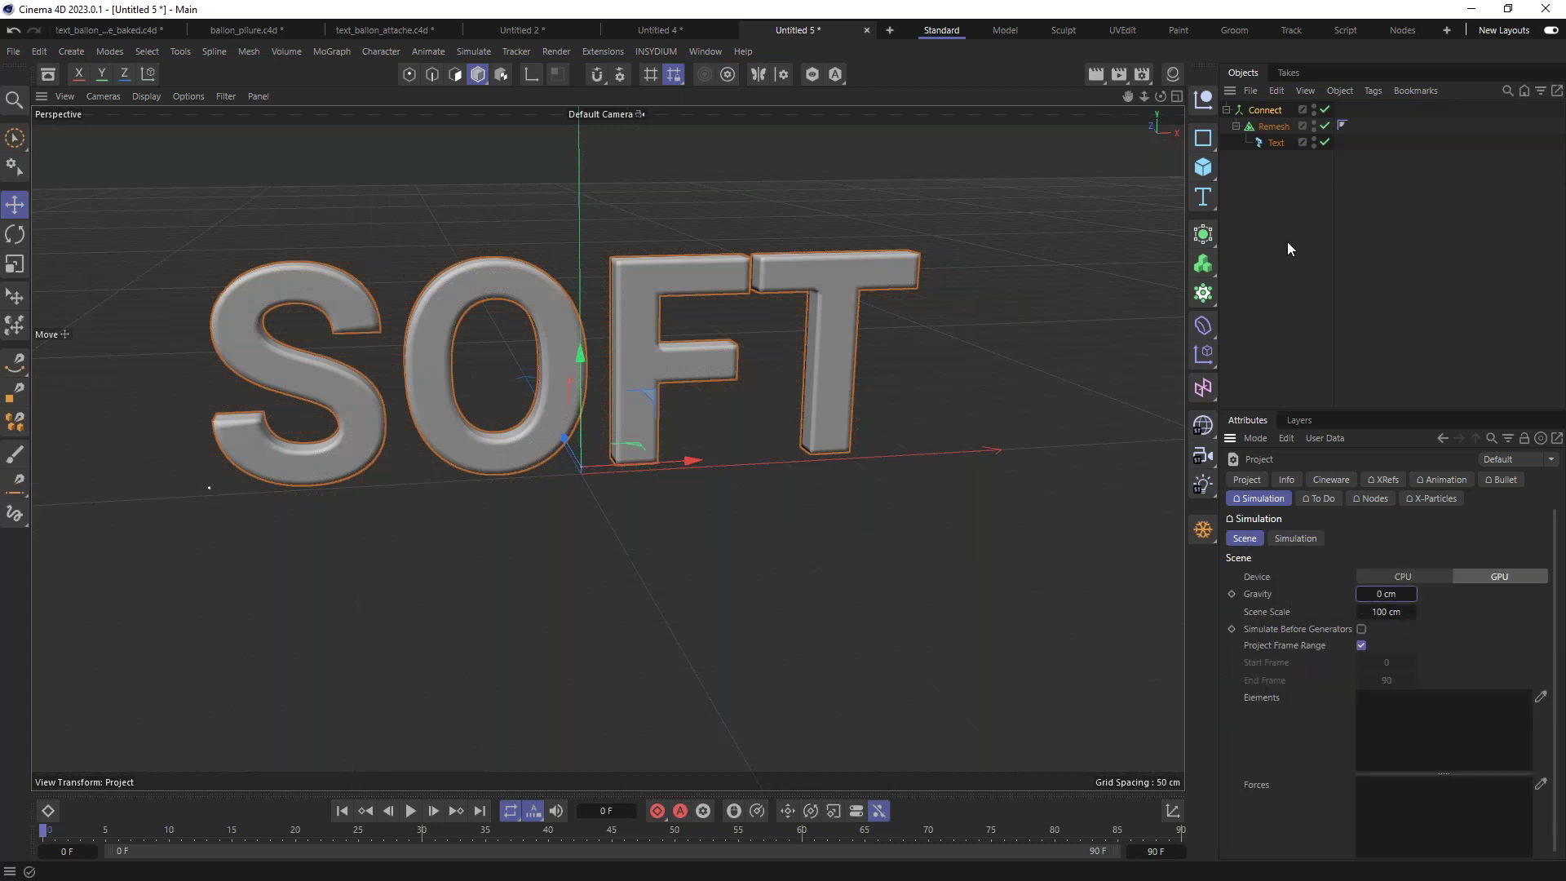
Step: Add a new Cloth simulation tag to the Connect object
left_click(1263, 110)
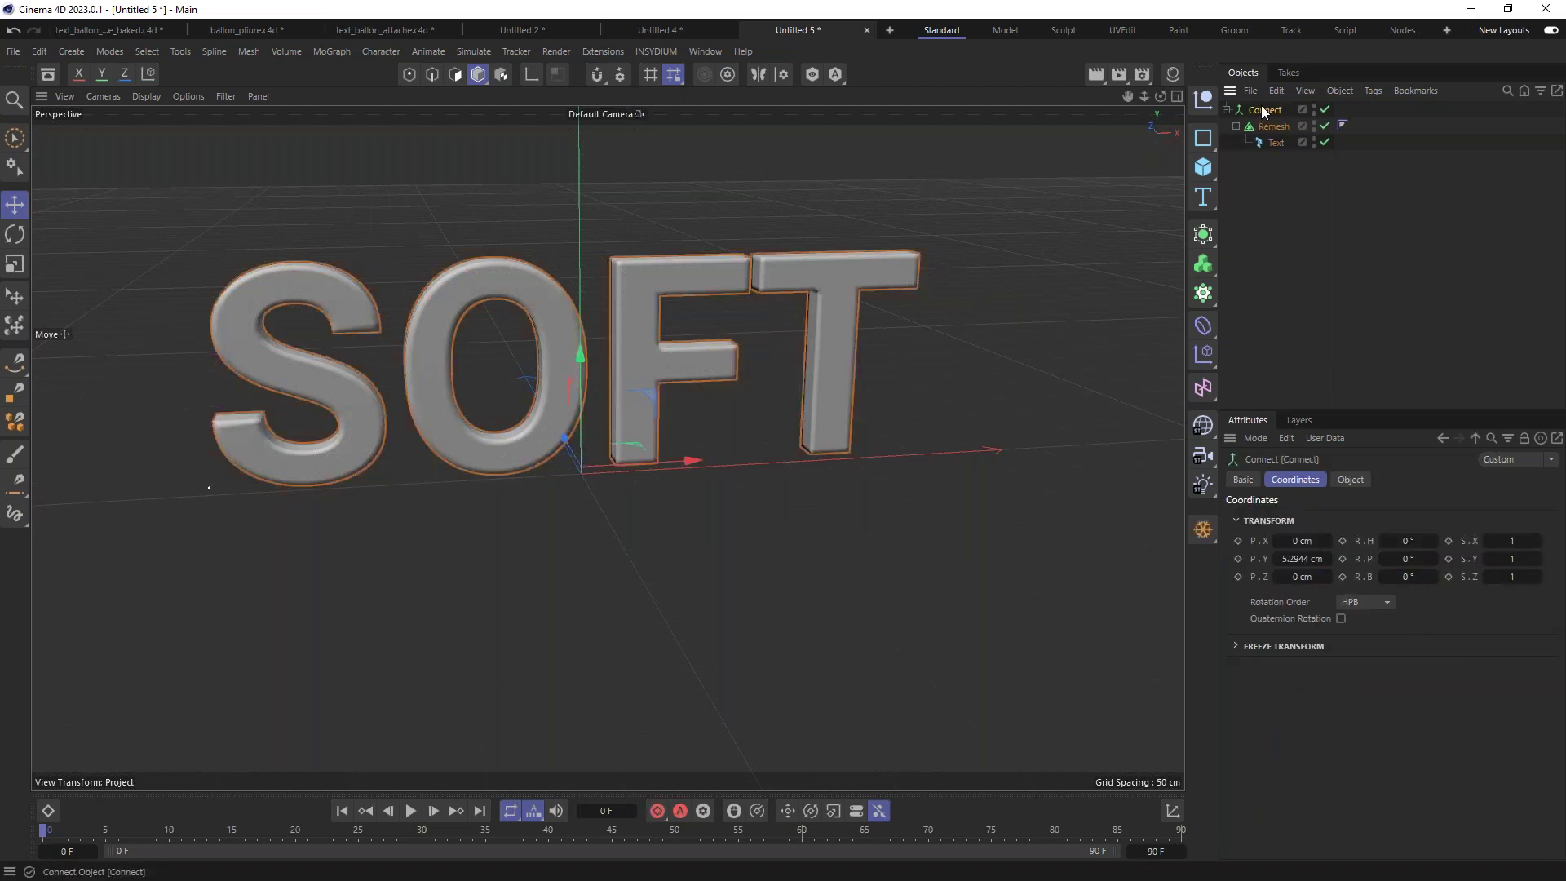
right_click(1265, 112)
mouse_move(1331, 269)
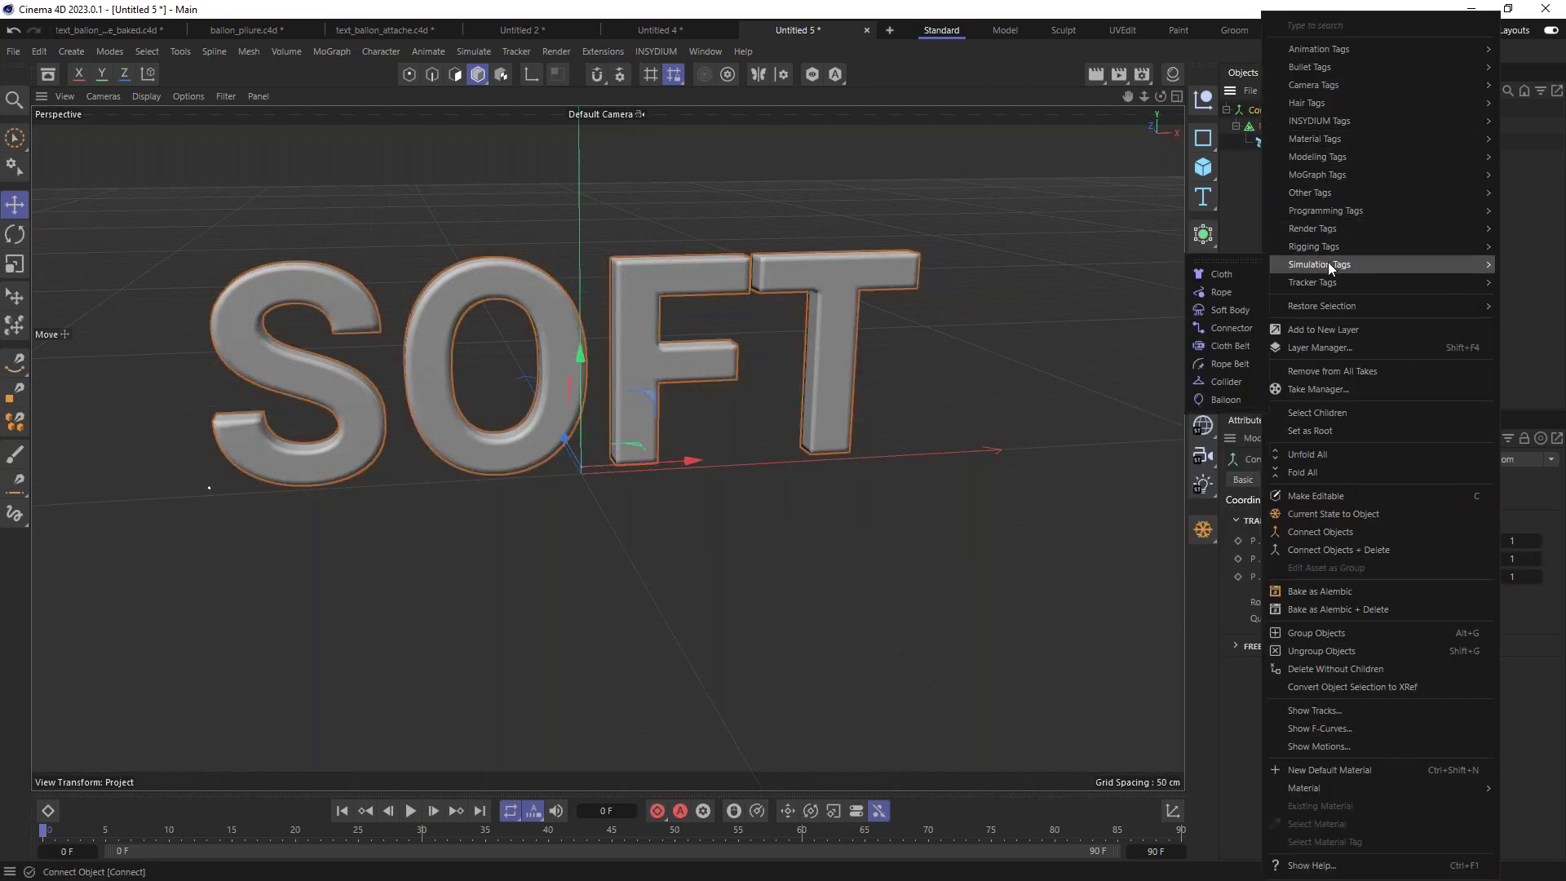
left_click(1221, 274)
left_click_drag(805, 337, 676, 318, "alt")
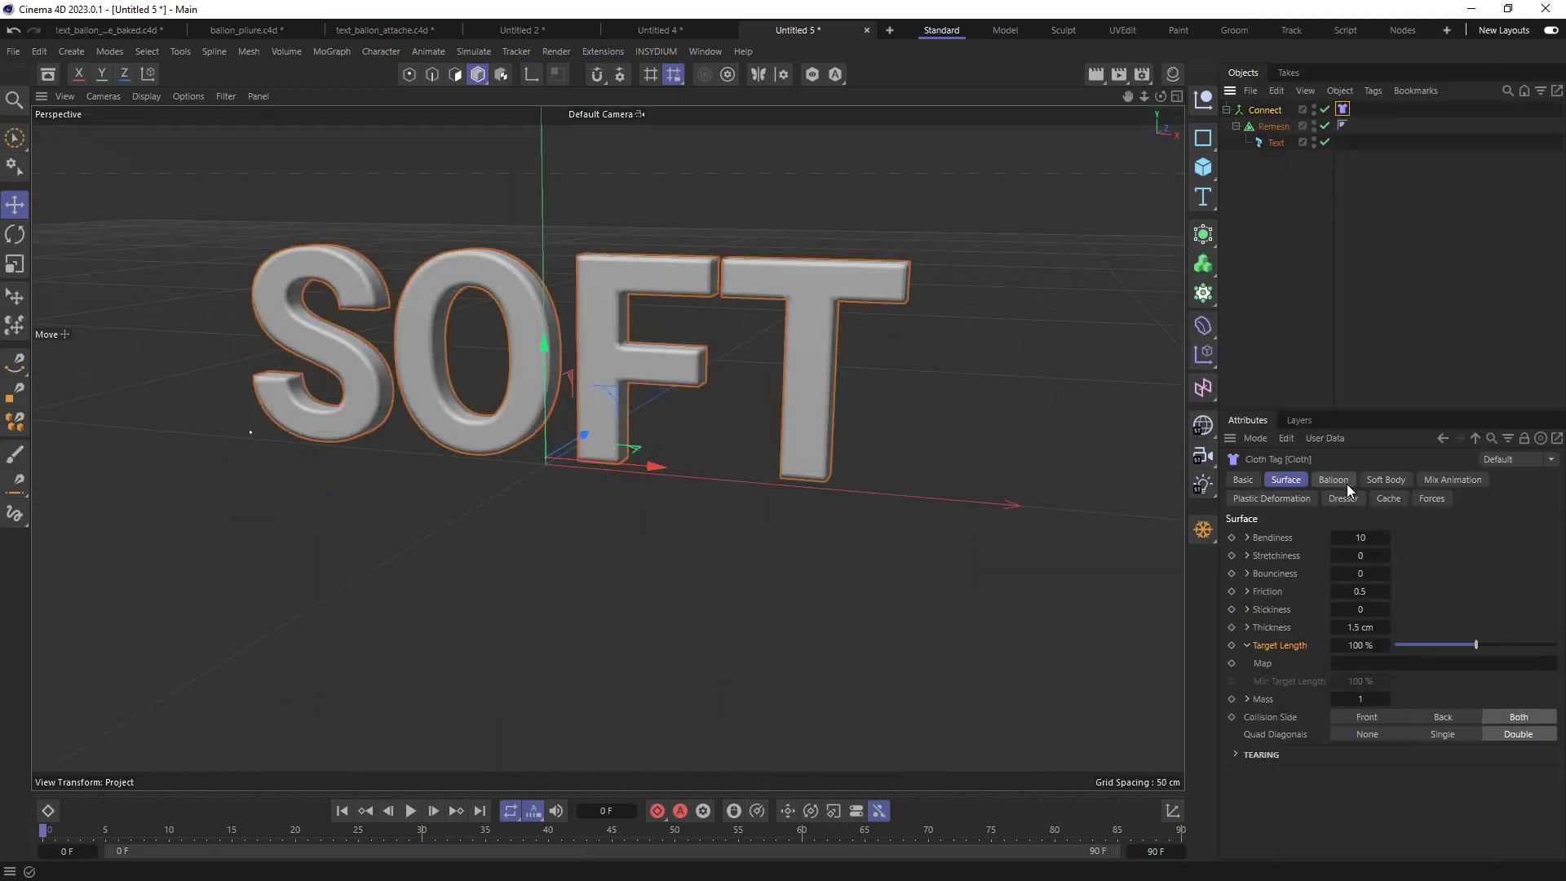
Step: Enable Balloon on the new Cloth tag and enter an Overpressure of 2
left_click(1334, 480)
left_click(1315, 538)
left_click(1339, 554)
type("2")
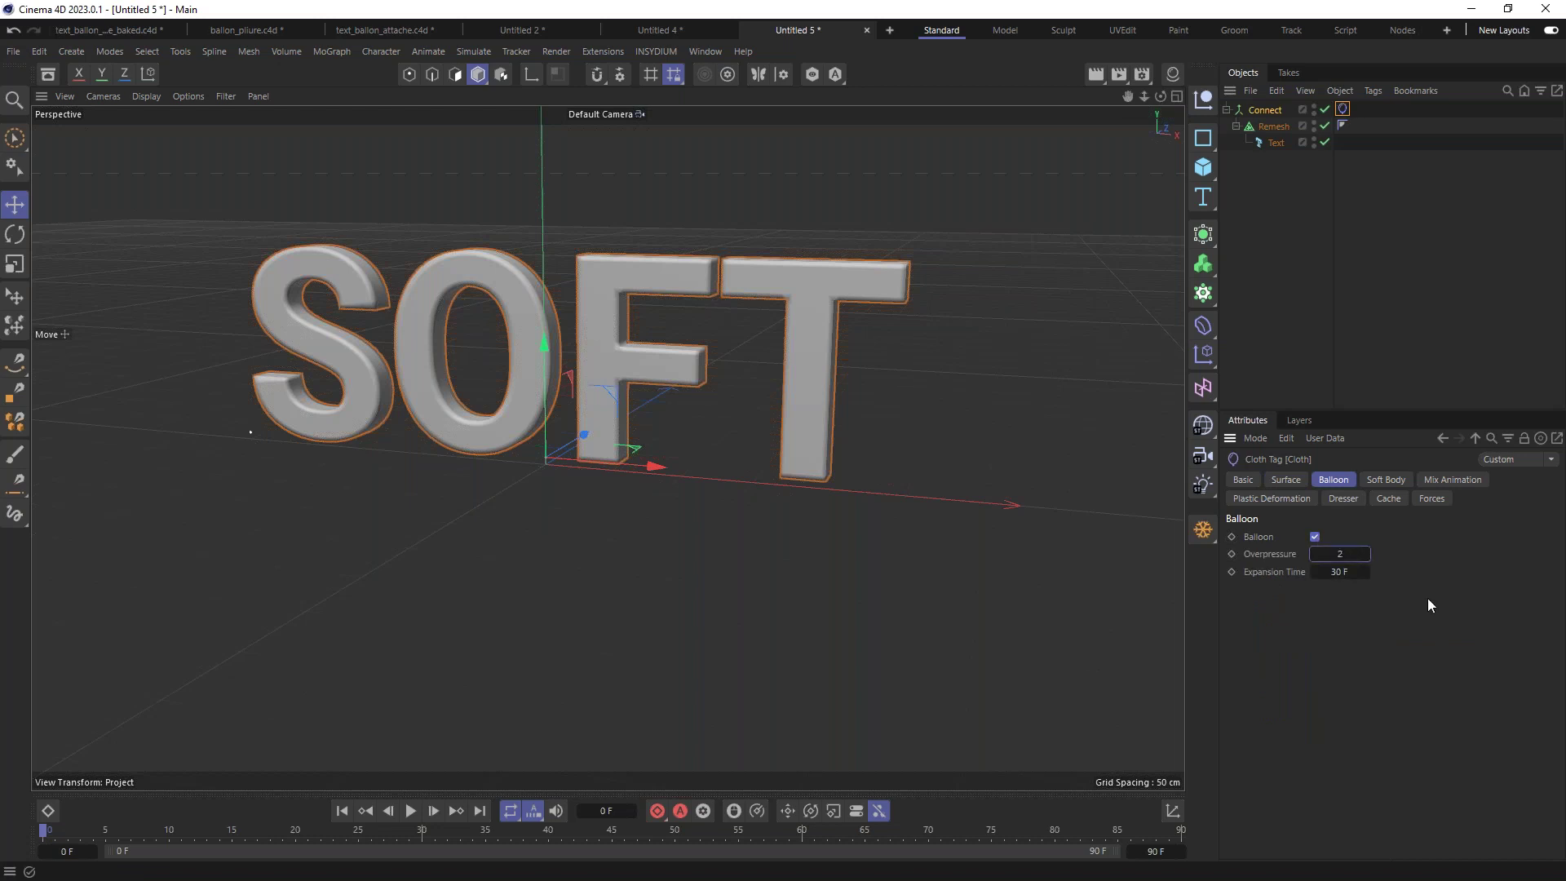
Step: Turn on With Pins at 18 % influence and play the inflation
left_click(1457, 480)
left_click(1305, 537)
left_click_drag(1377, 551, 1401, 552)
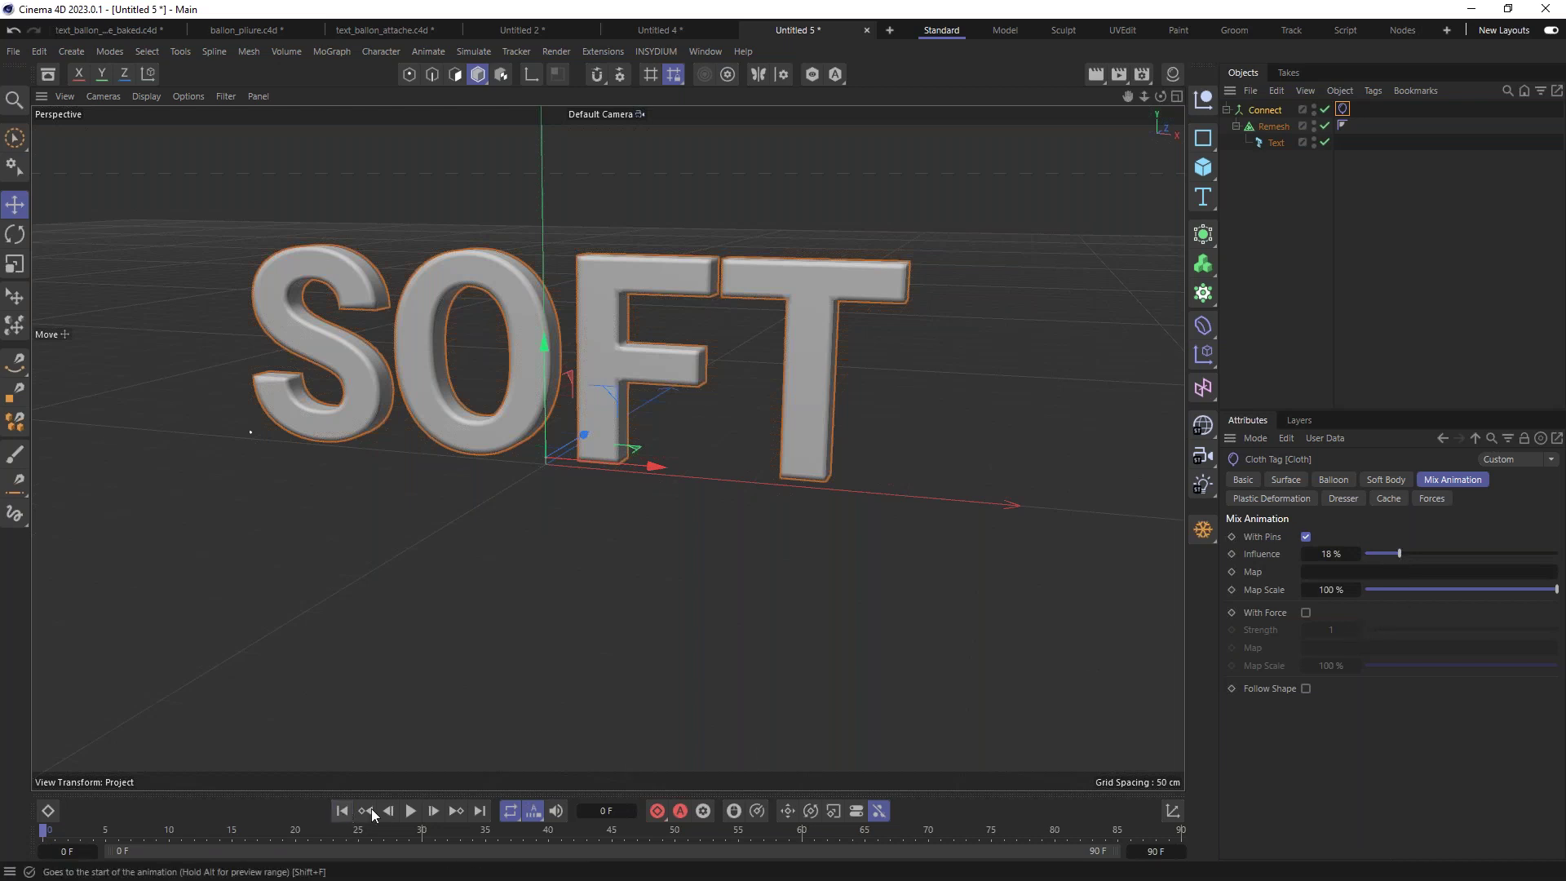
left_click(411, 810)
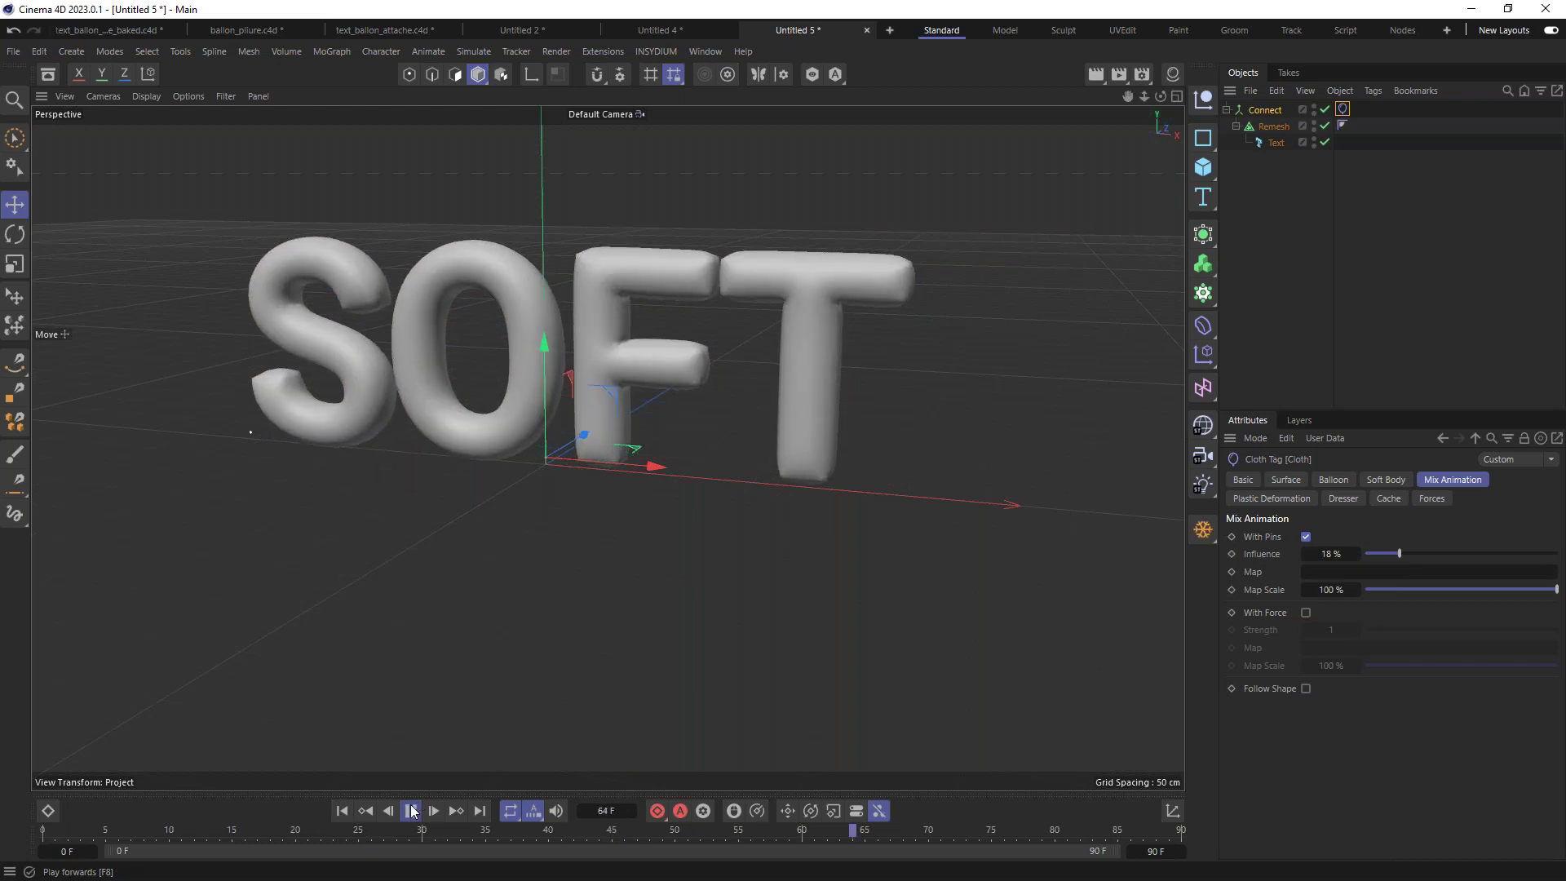
left_click_drag(566, 473, 640, 457, "alt")
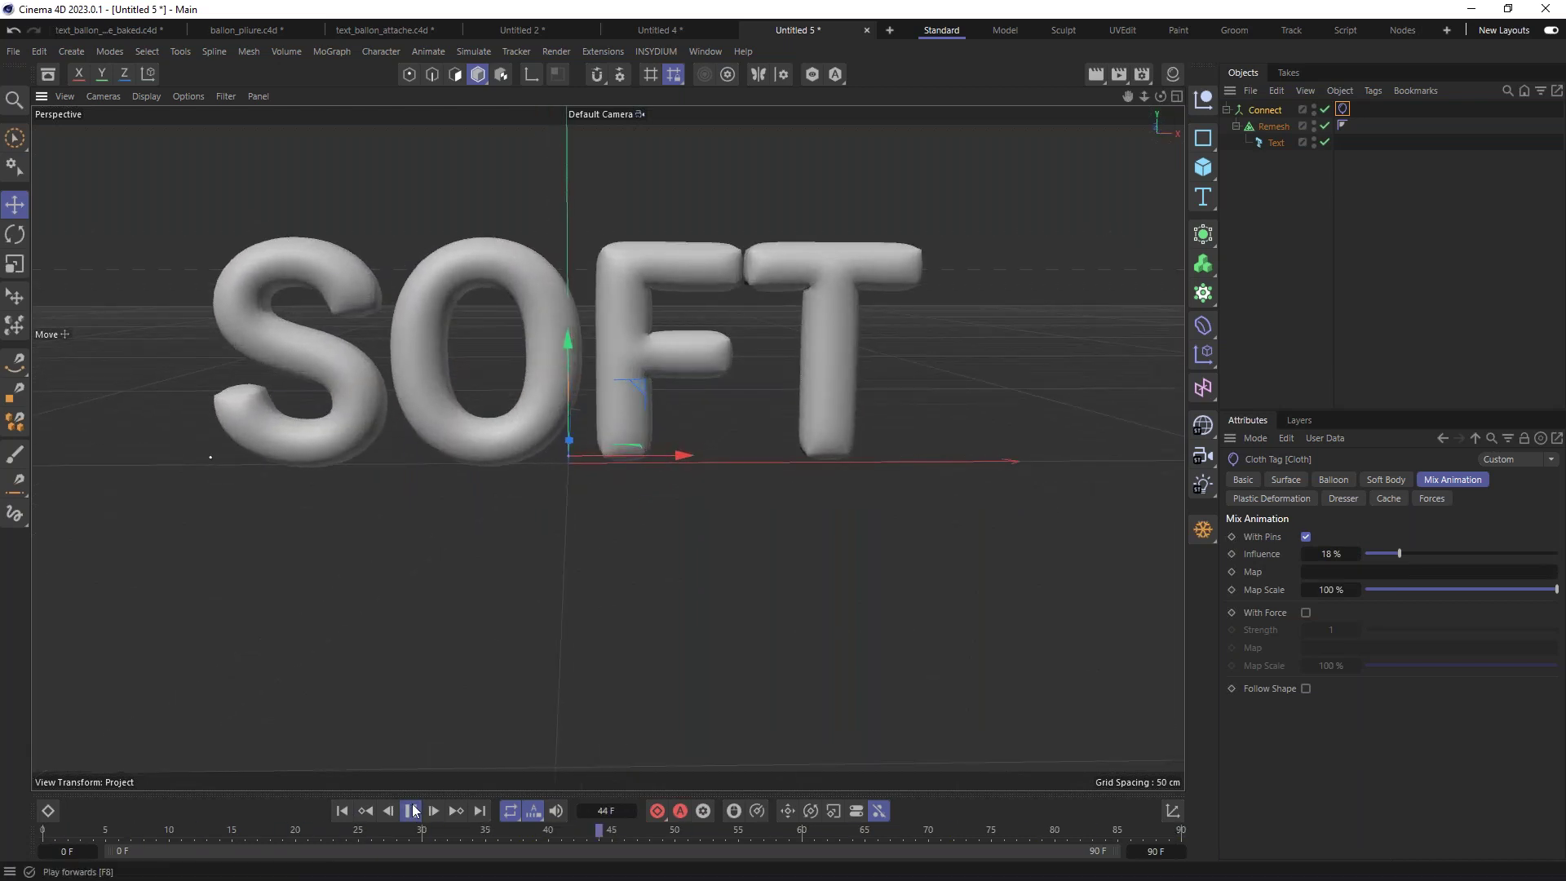
Step: Change the Overpressure to 3, then stop and rewind to frame 0
left_click(1333, 480)
left_click(1339, 554)
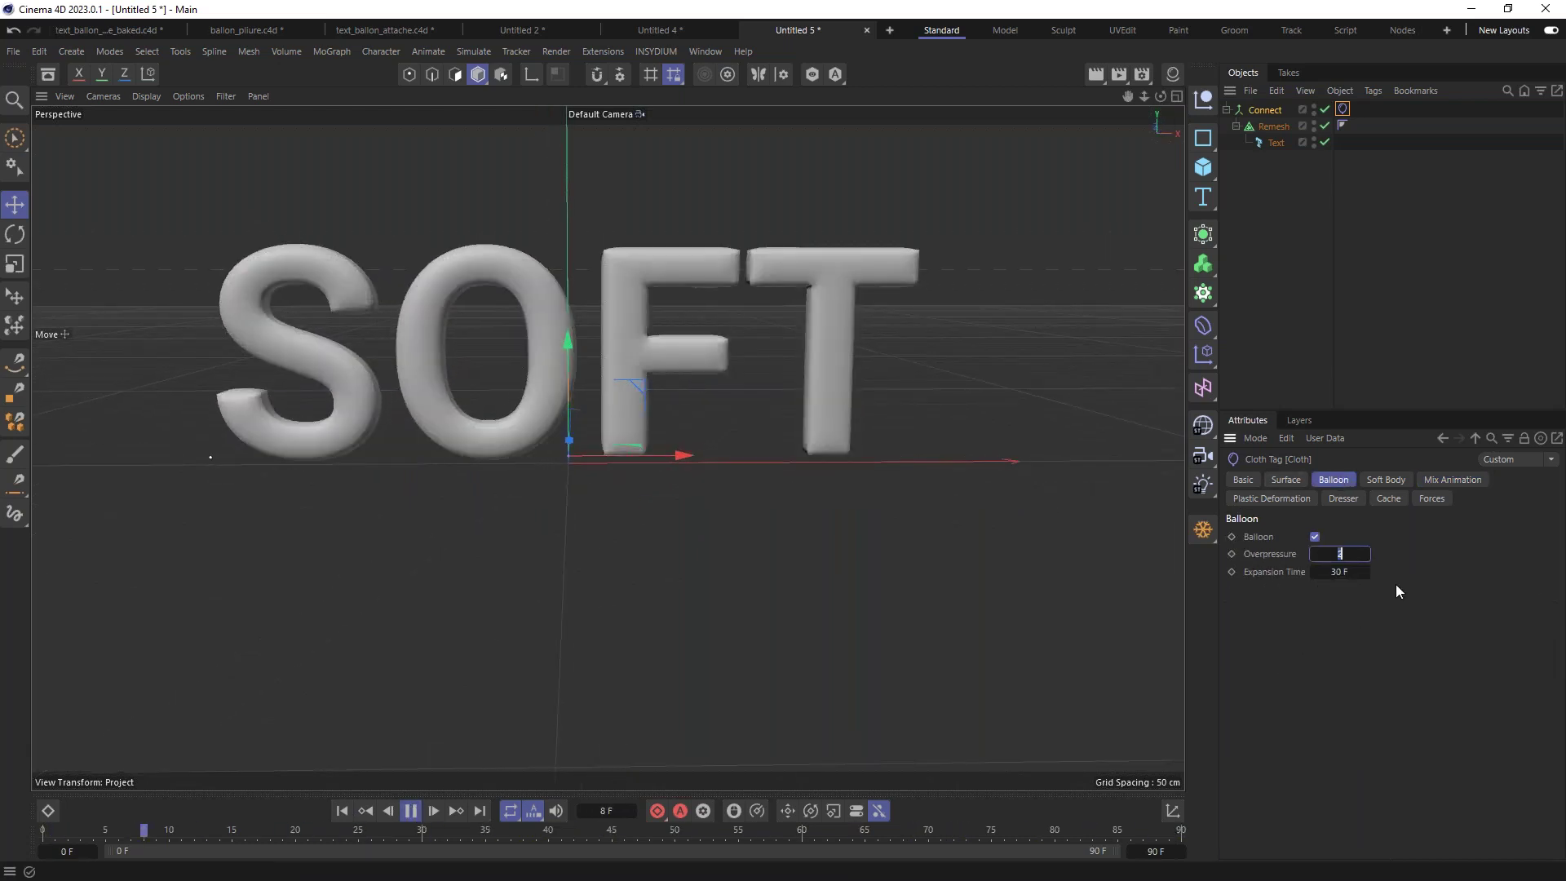
type("3")
key("Return")
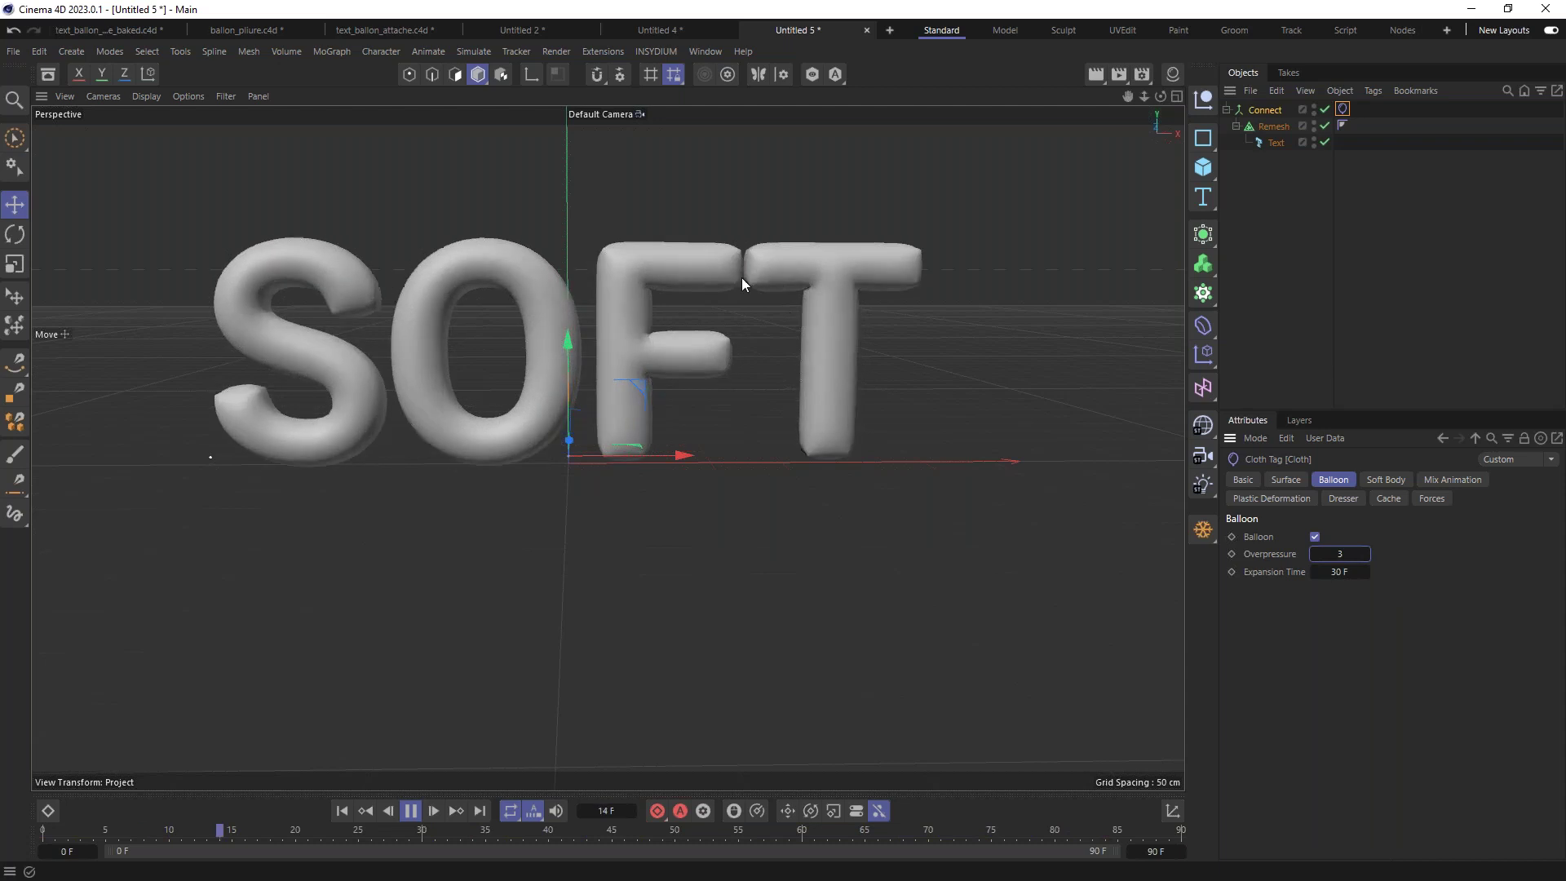
left_click(411, 810)
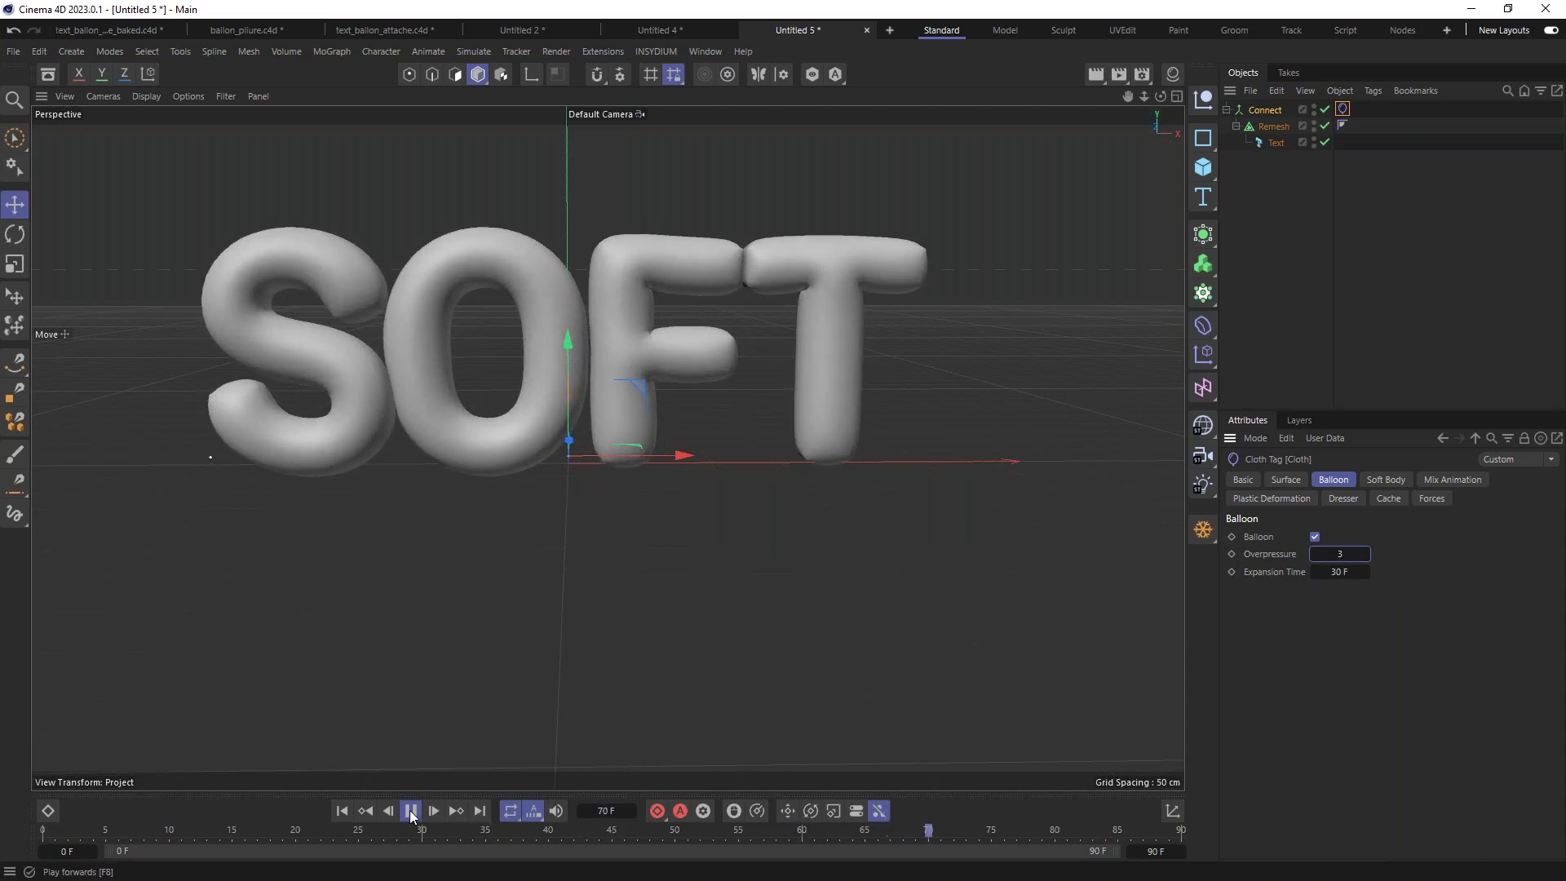
left_click(337, 814)
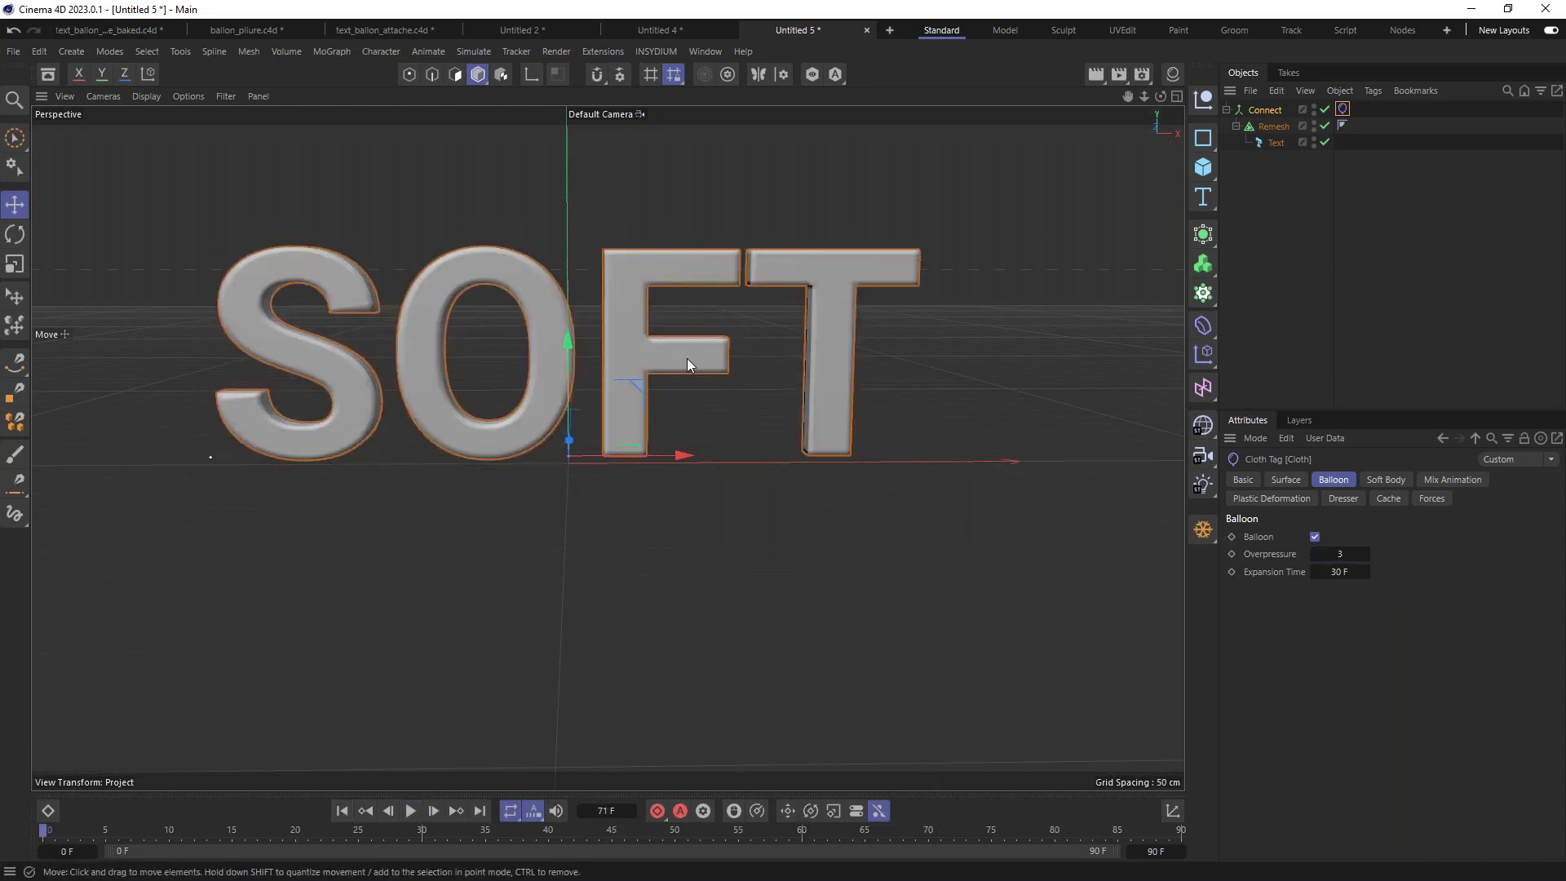
Step: Switch the viewport display to Gouraud Lines shading
key("n")
key("b")
mouse_move(692, 302)
left_mouse_down("alt")
mouse_move(618, 349)
mouse_move(668, 313)
left_mouse_up("alt")
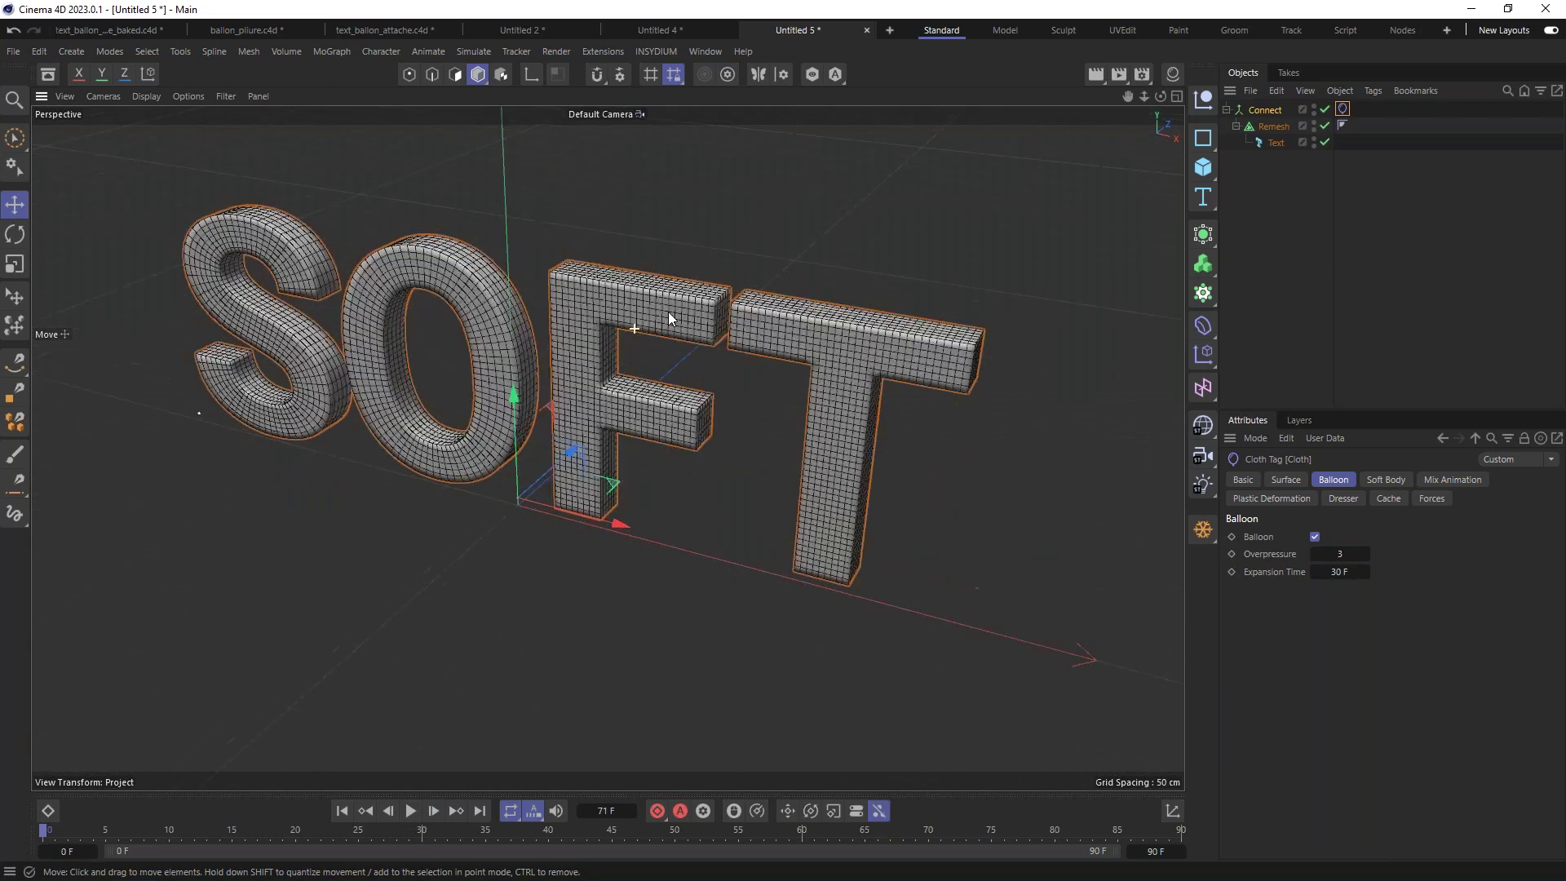
Step: Set the Remesh object's Polygon Count to 8000
left_click(1274, 126)
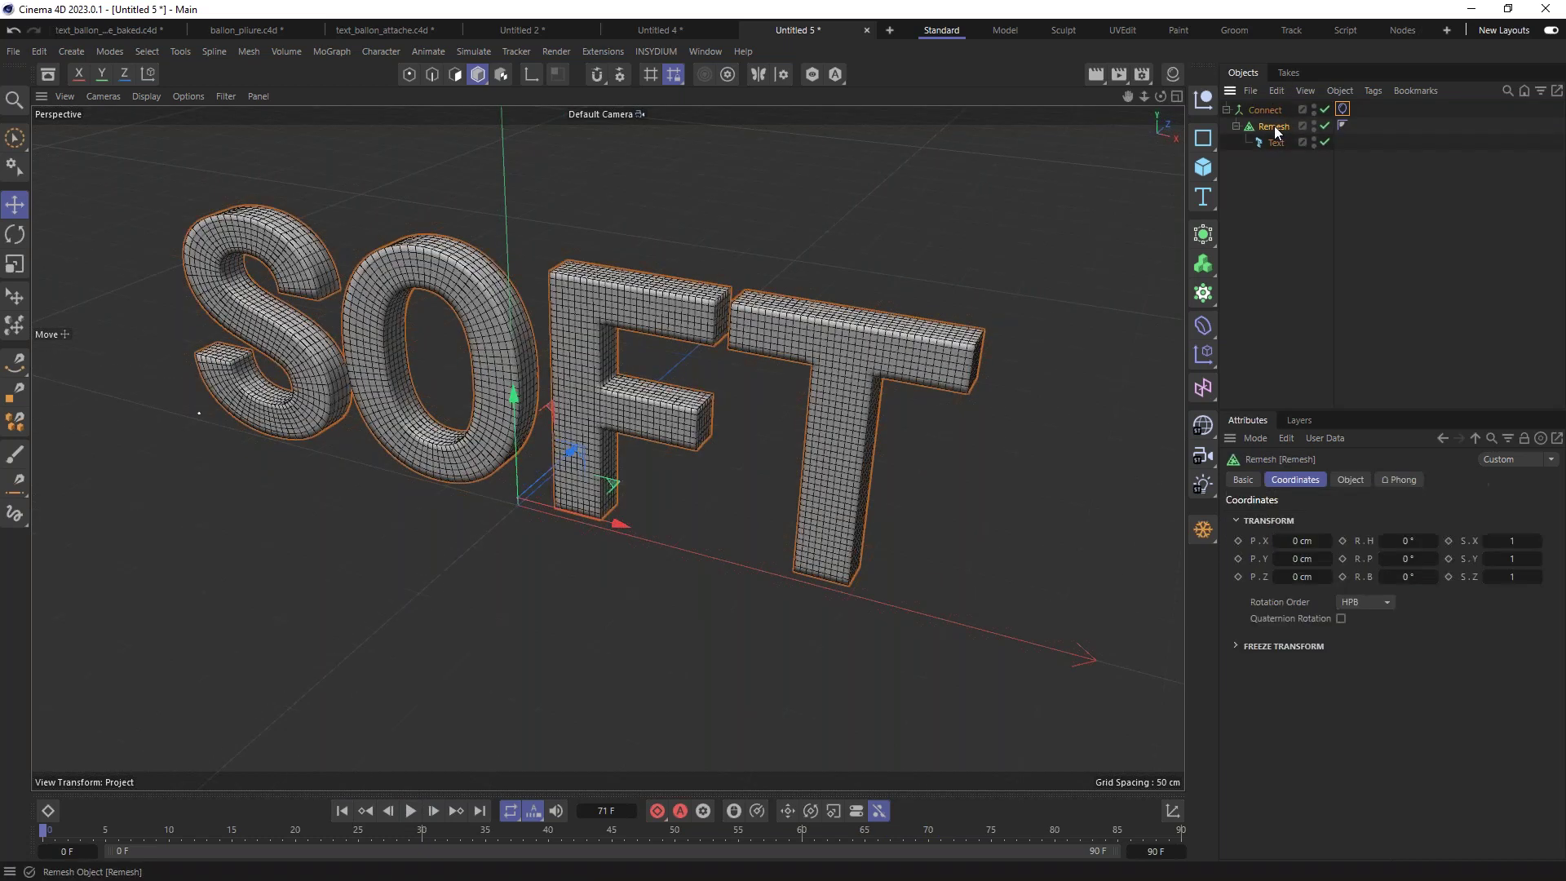
left_click(1350, 481)
left_click(1356, 554)
left_click(1355, 554)
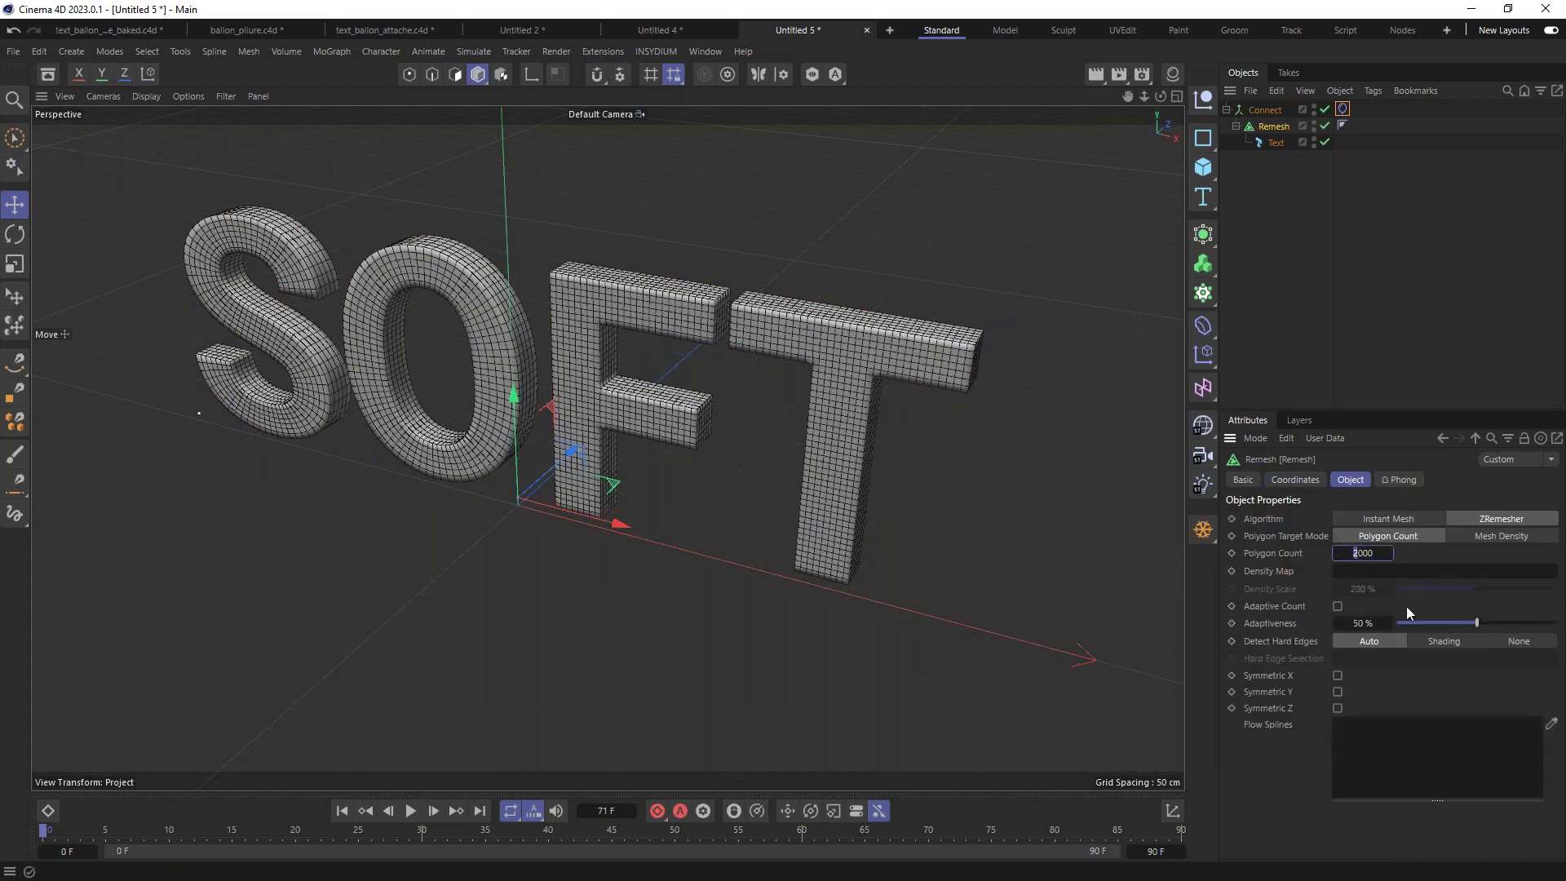
type("8")
key("Return")
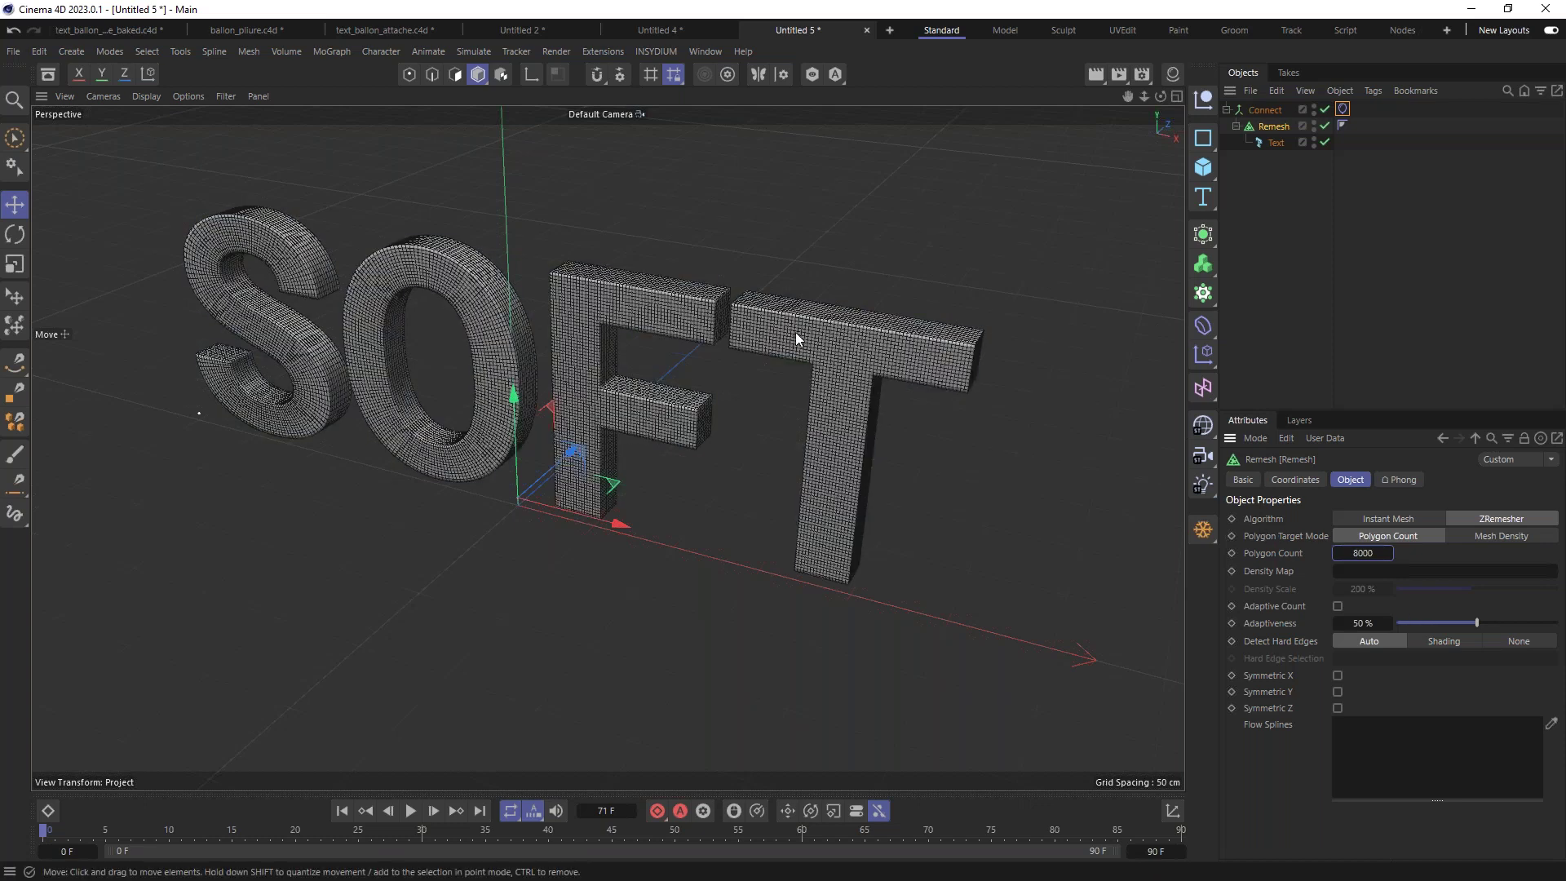
Step: Replay the simulation from frame 0 with the denser remesh
left_click(413, 809)
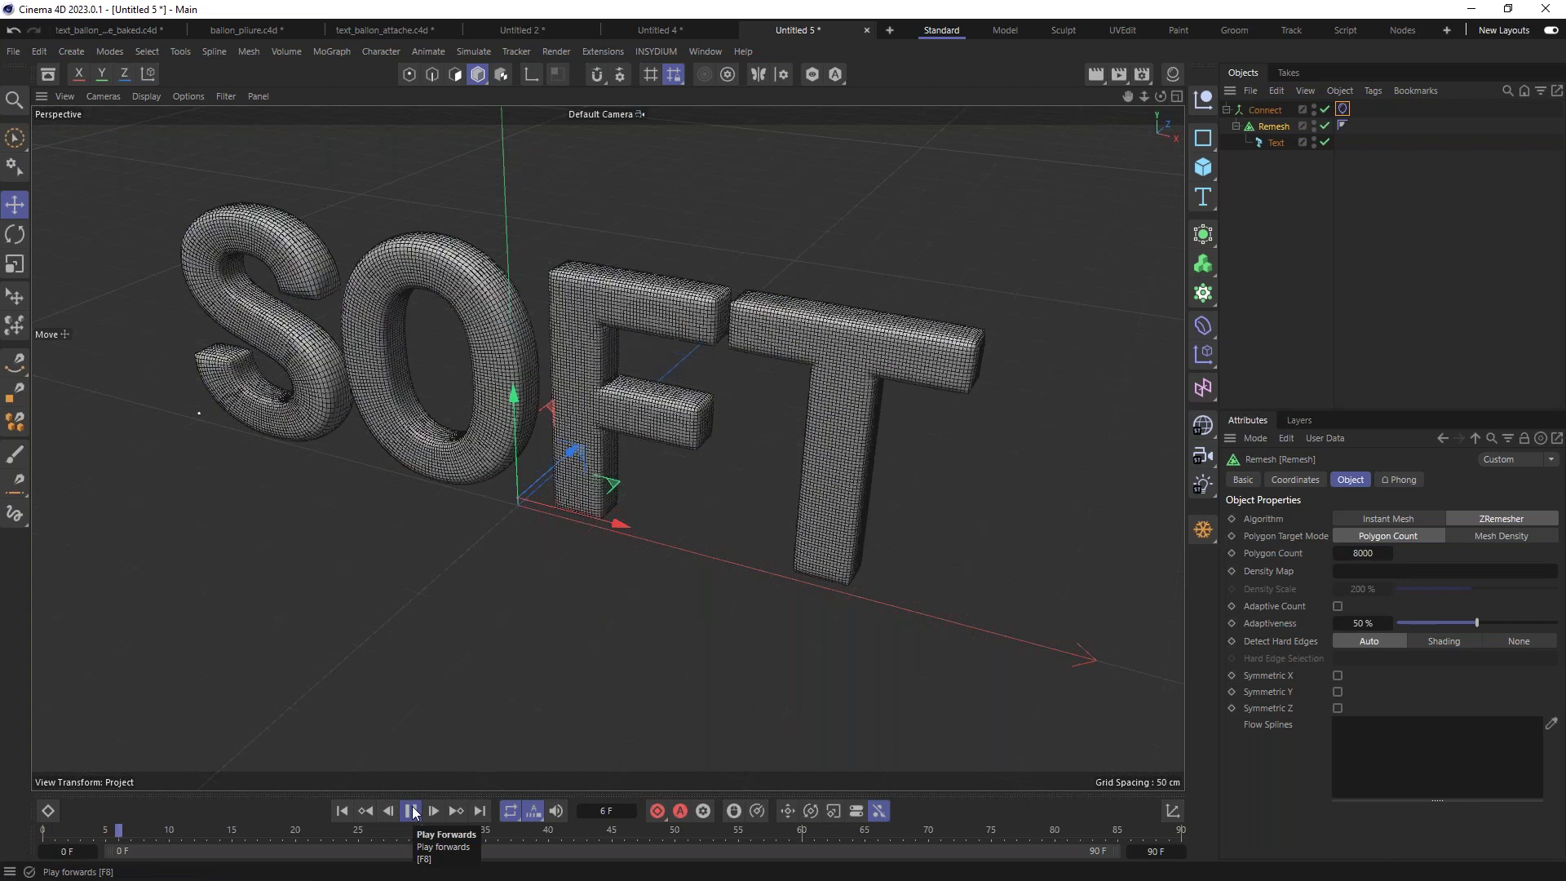
left_click(413, 809)
left_click_drag(265, 404, 208, 254, "alt")
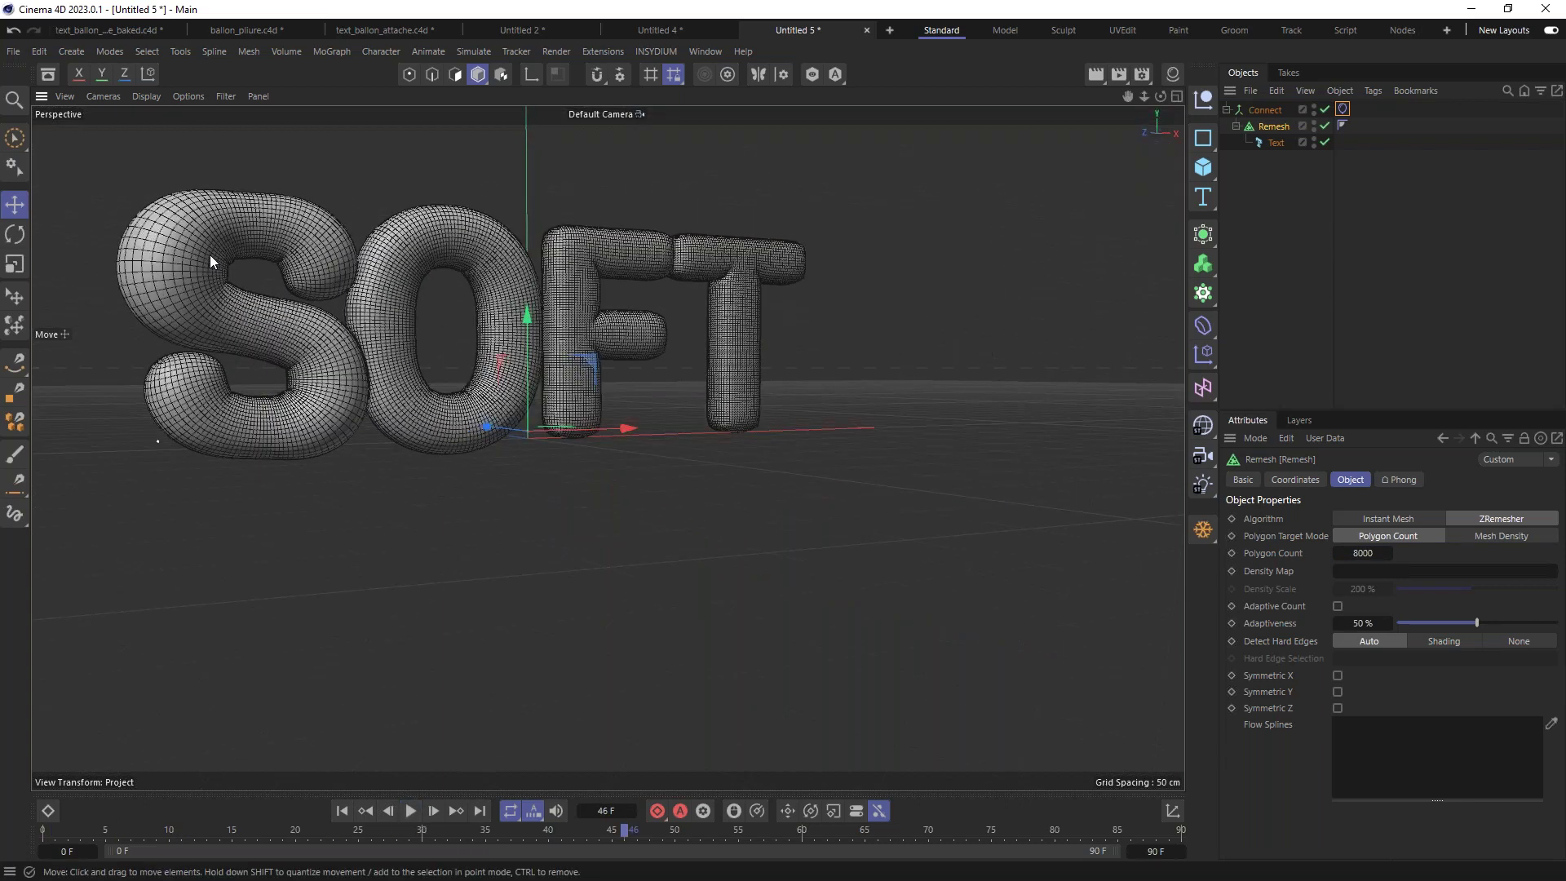
left_click(340, 811)
left_click(407, 810)
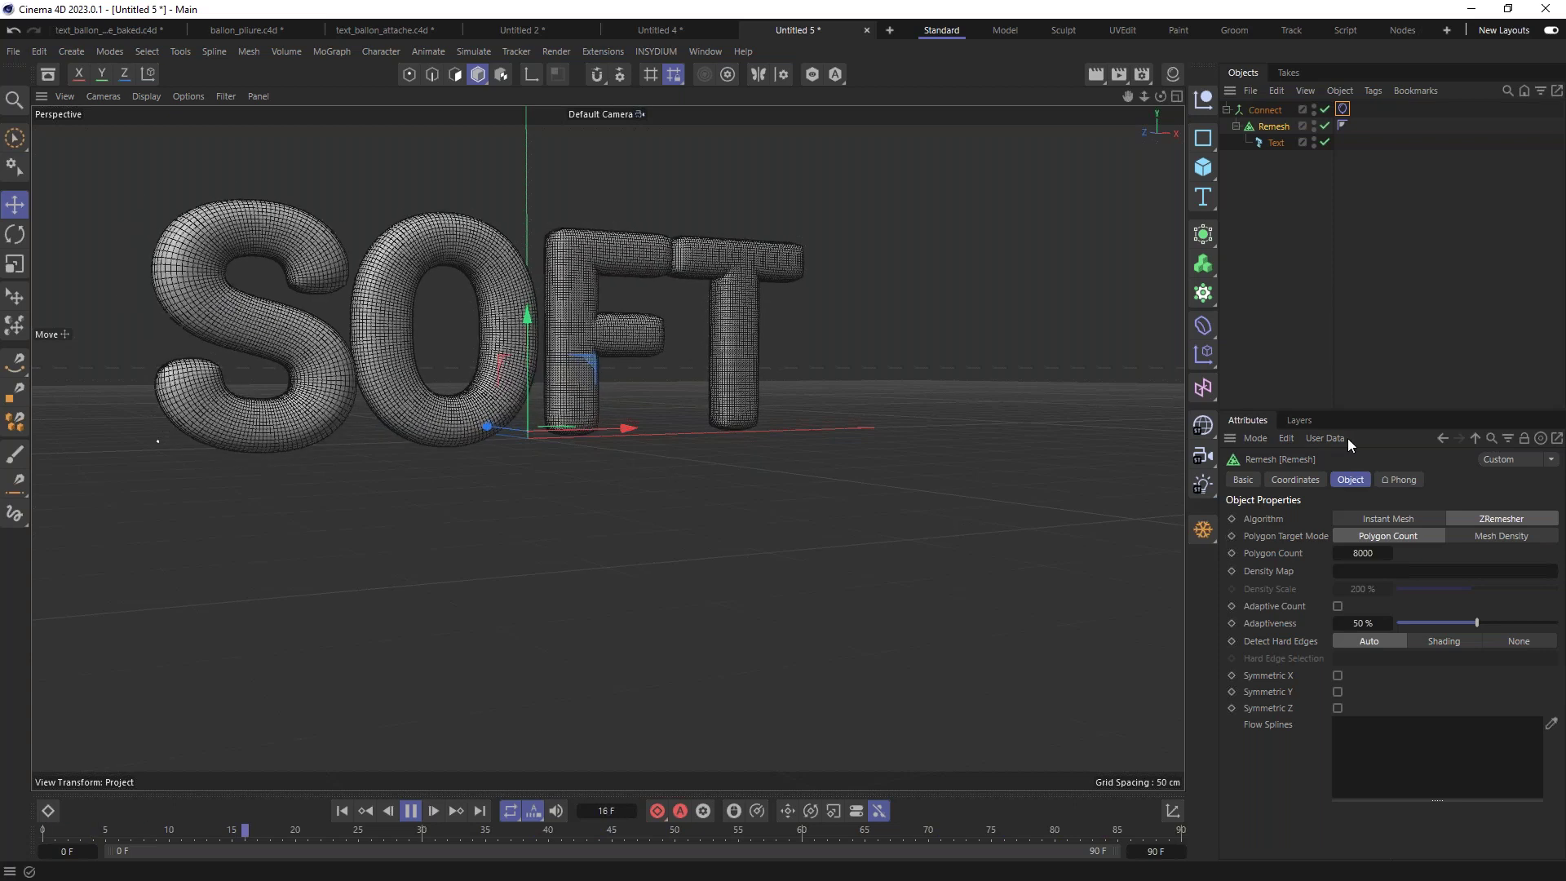
Step: Change the balloon Overpressure to 2.5 during playback, then pause
left_click(1342, 109)
left_click(1342, 555)
type("2.5")
key("Return")
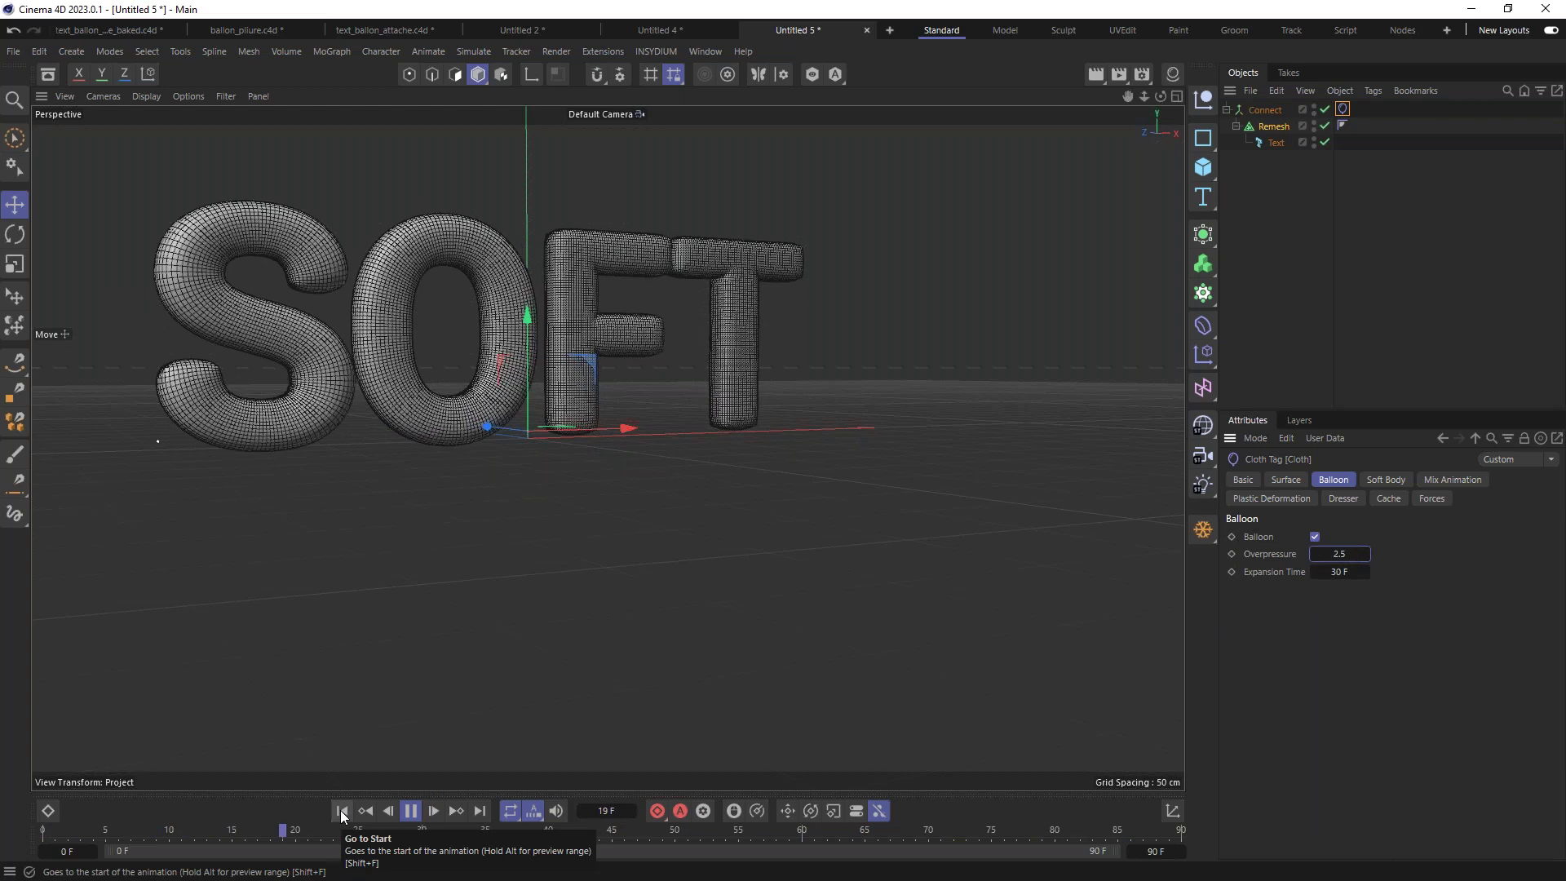
left_click_drag(517, 417, 457, 460, "alt")
left_click(411, 810)
Step: Switch the viewport back to plain Gouraud shading and reframe the letters
key("n")
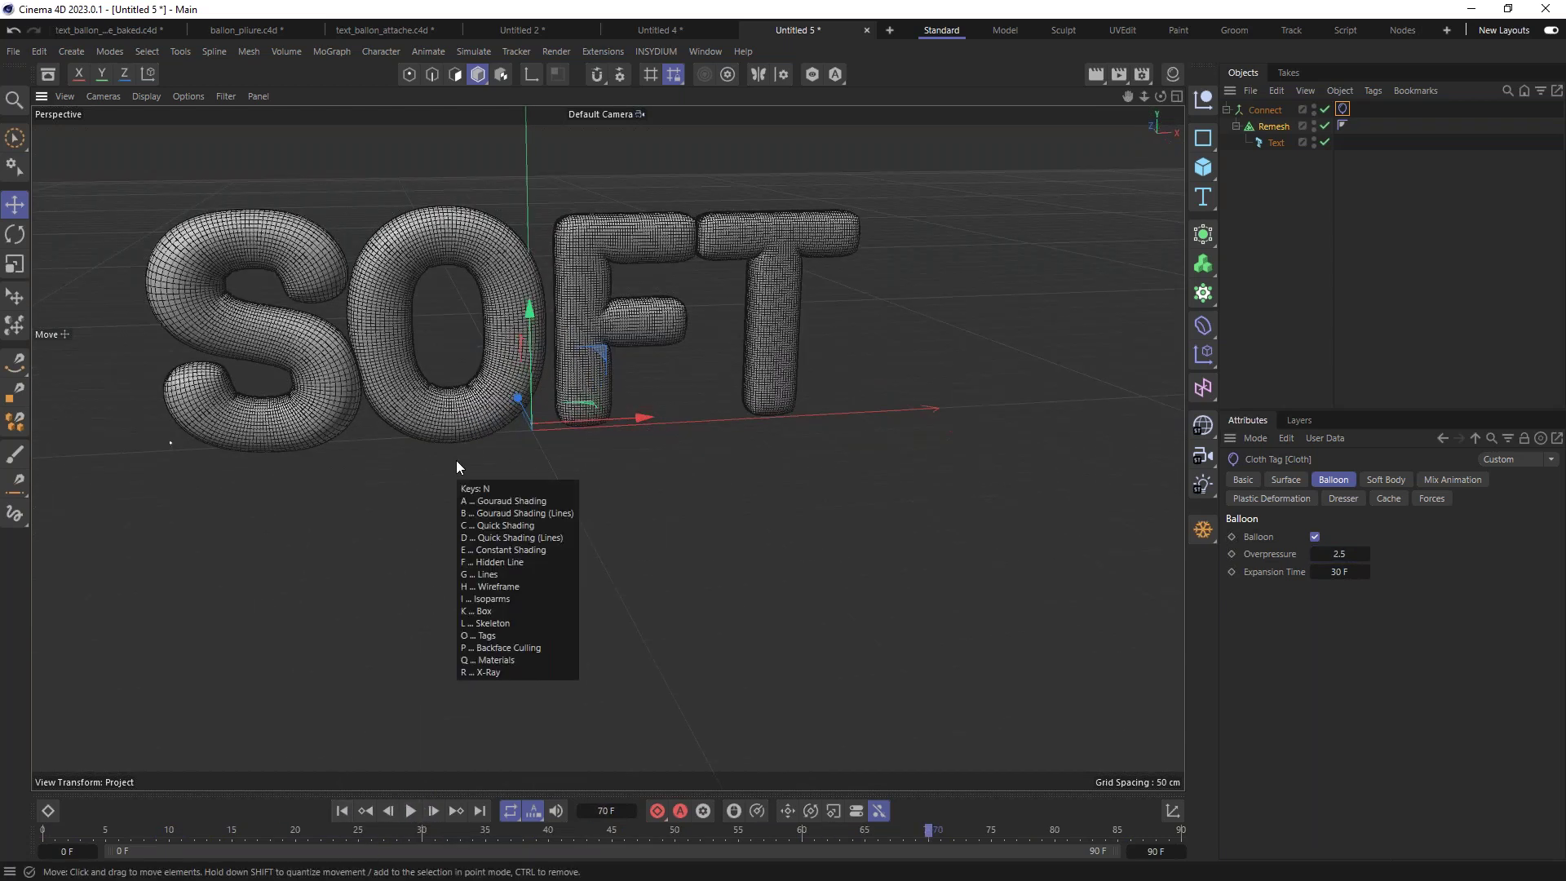
key("a")
mouse_move(441, 390)
right_mouse_down("alt")
mouse_move(557, 311)
mouse_move(432, 407)
right_mouse_up("alt")
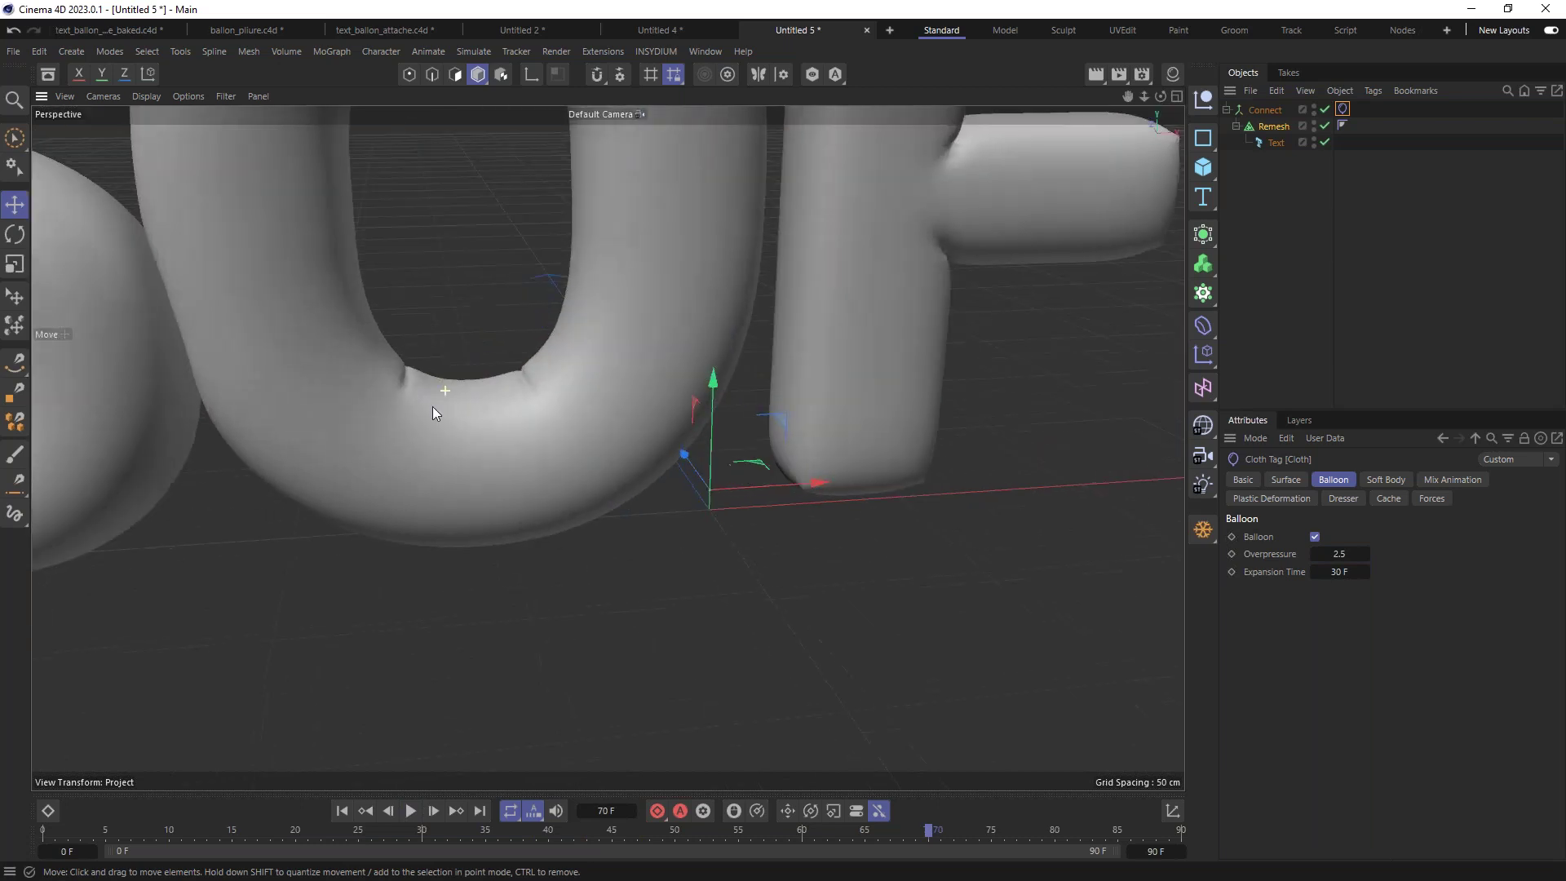
left_click_drag(433, 407, 1118, 393, "alt")
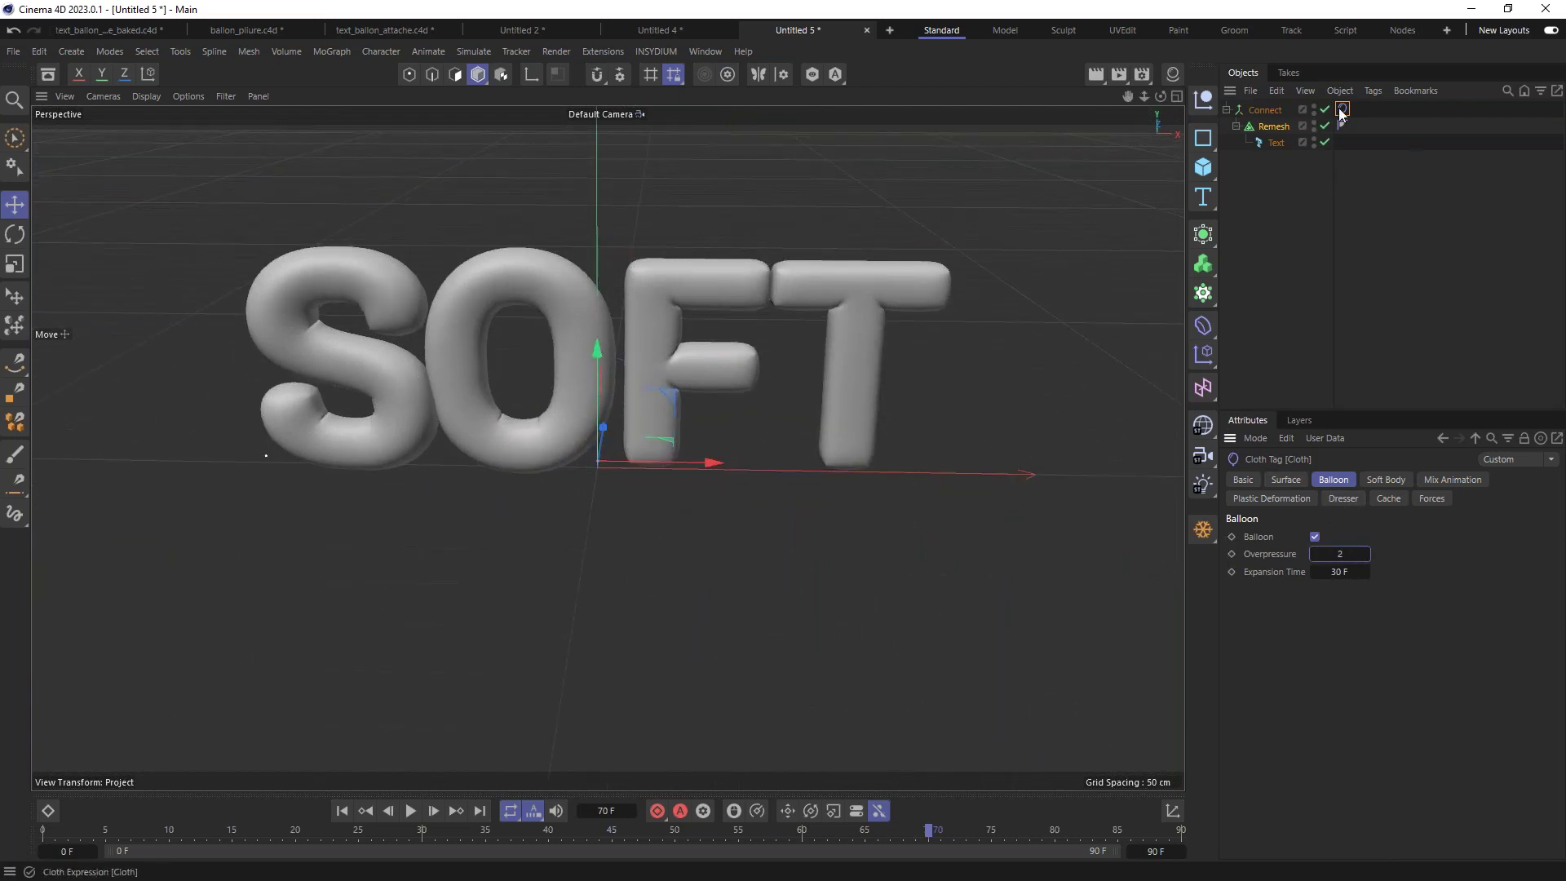
Step: Set the Remesh polygon count to 3000 and the cloth tag's Overpressure to 2.5
left_click(1274, 127)
left_click(1357, 553)
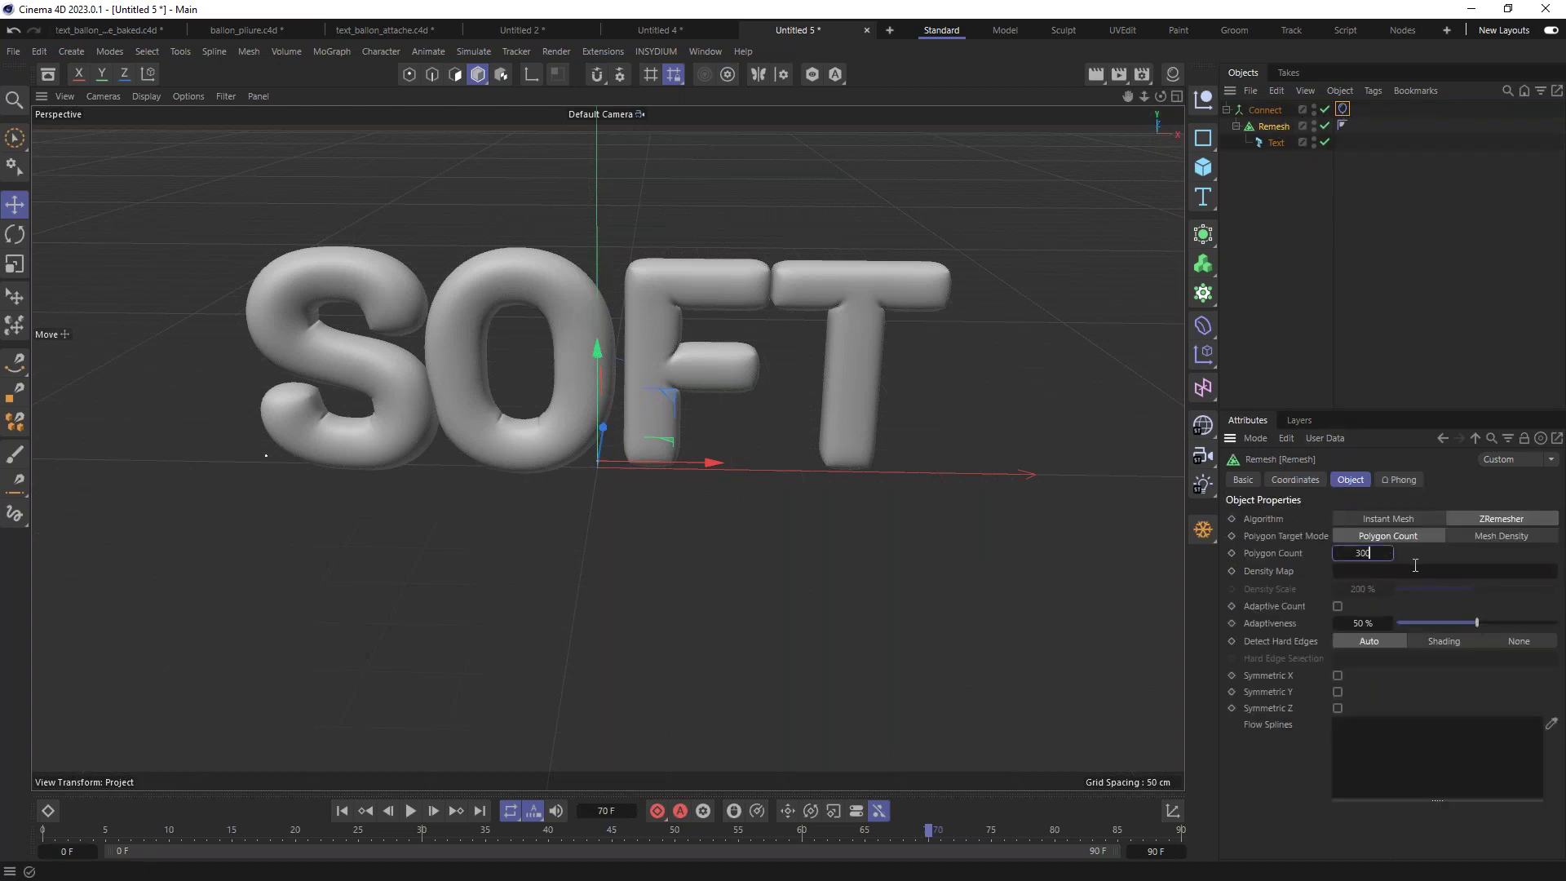
key("Return")
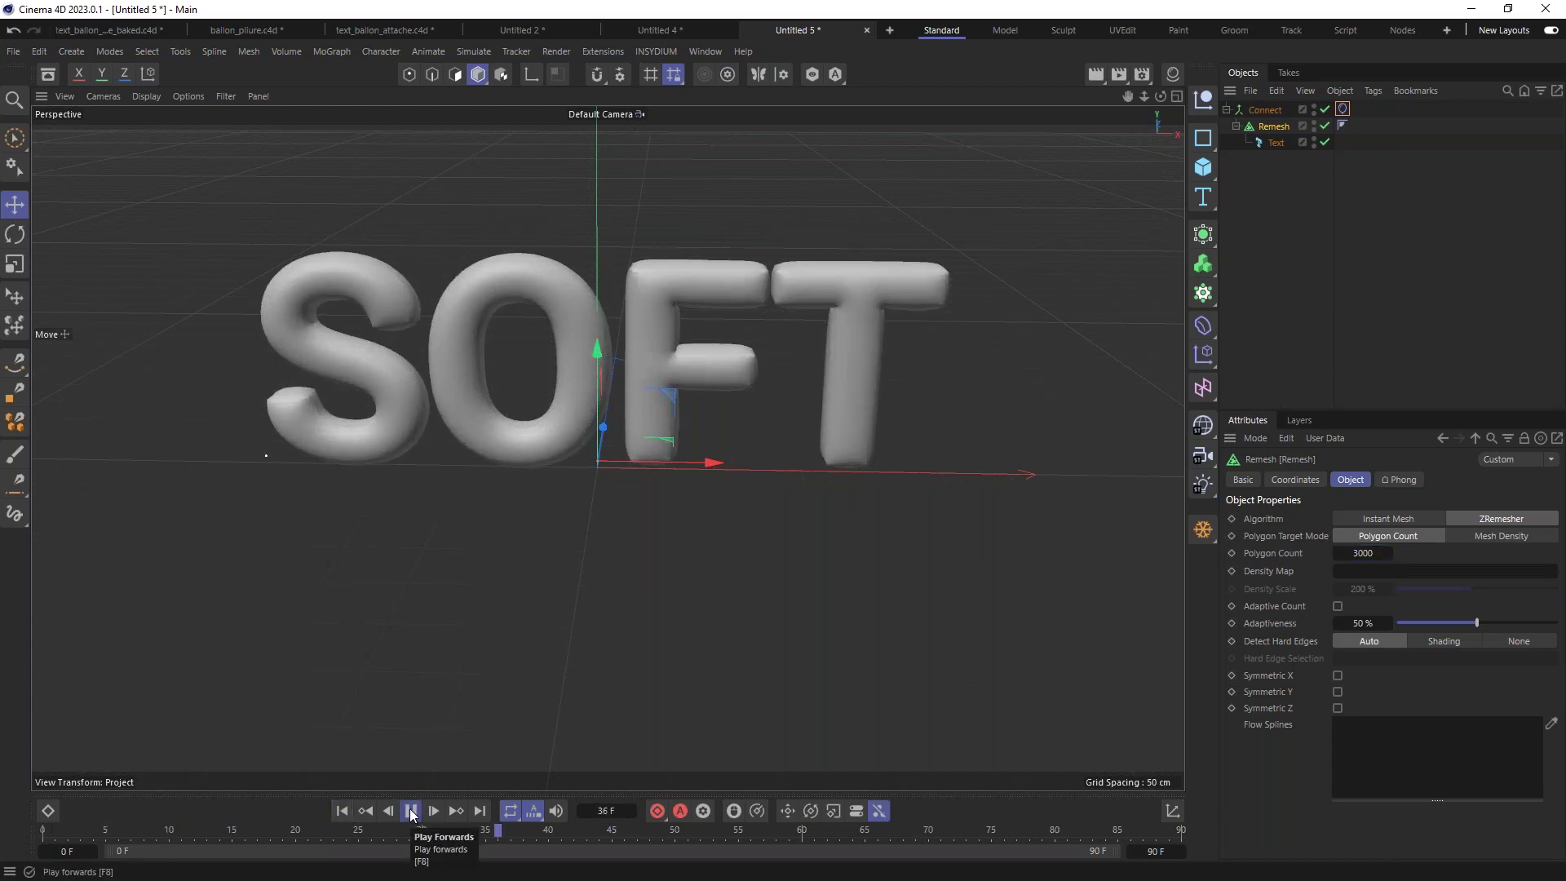
left_click(411, 813)
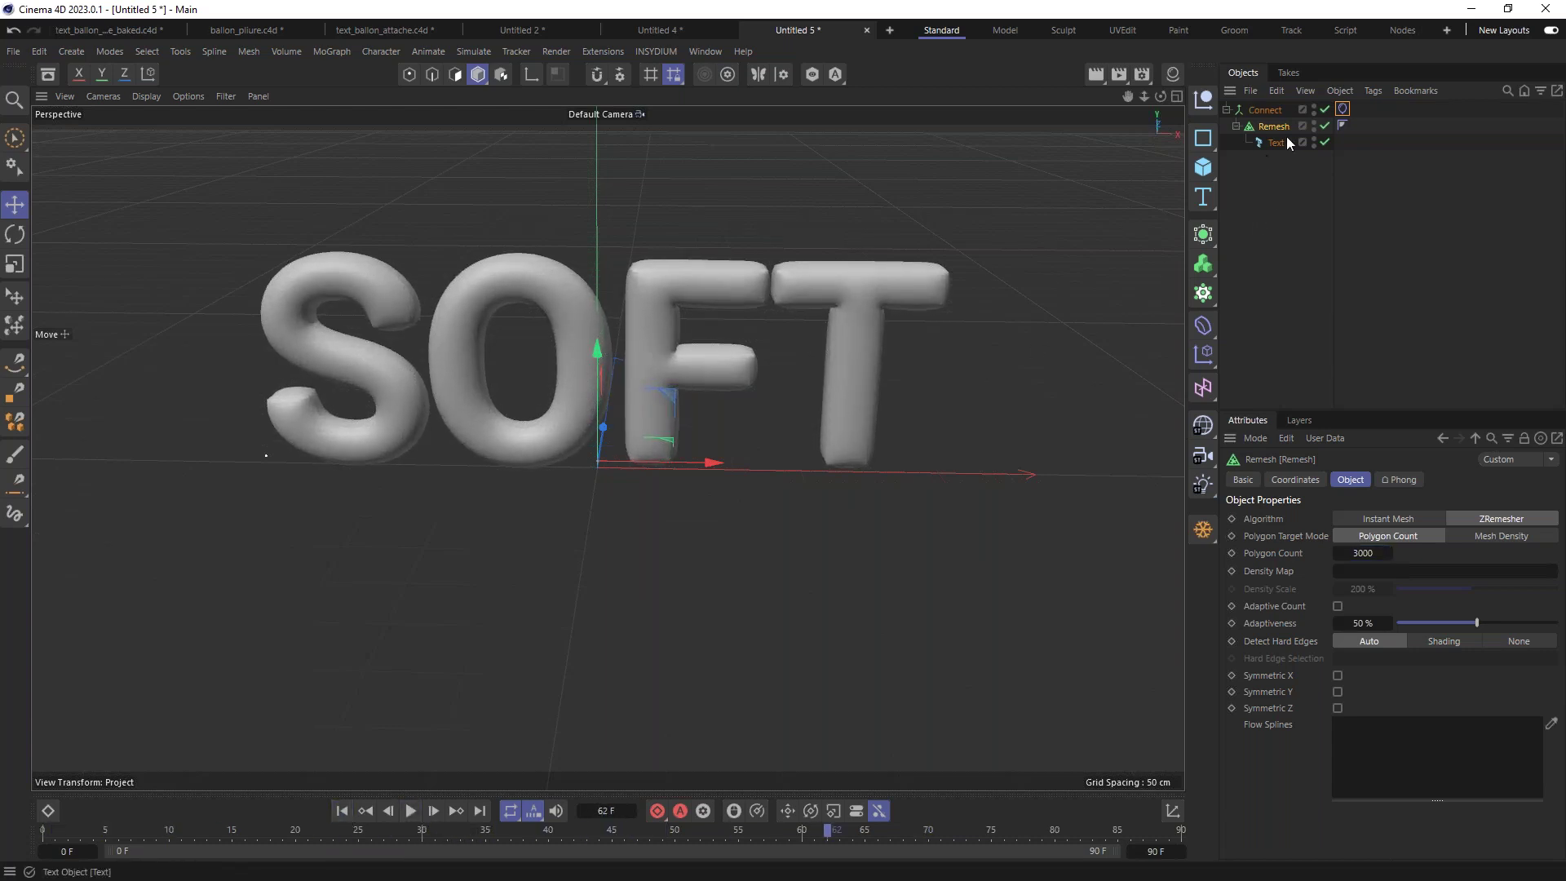
left_click(1343, 110)
type("2.5")
key("Return")
Step: Replay the simulation from frame 0, view the inflated letters, and deselect everything
left_click(351, 807)
left_click(411, 811)
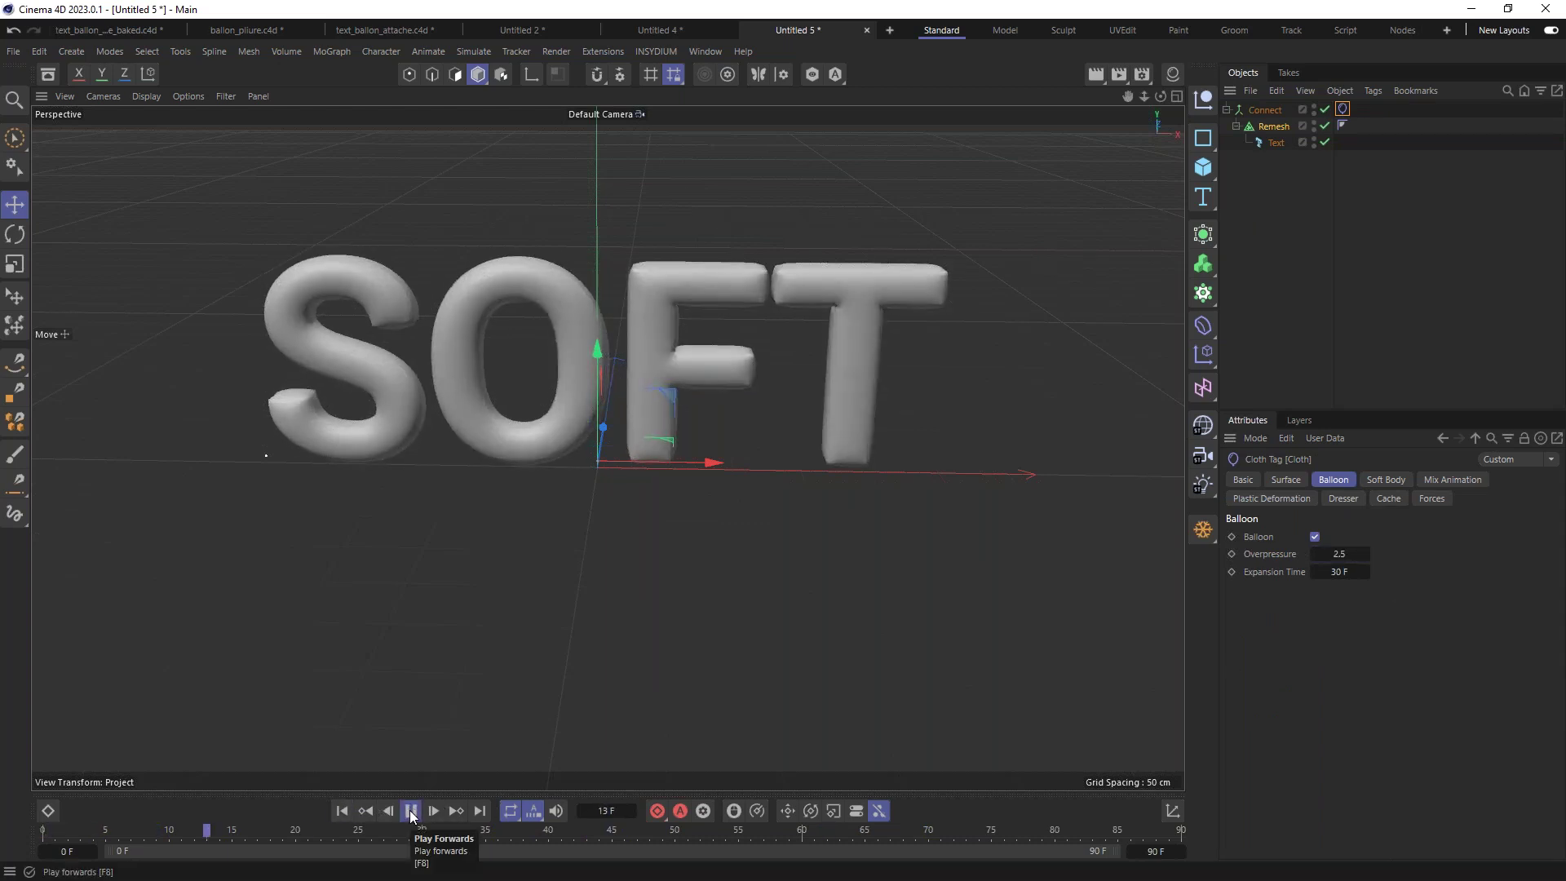
left_click(411, 810)
left_click_drag(561, 433, 590, 306, "alt")
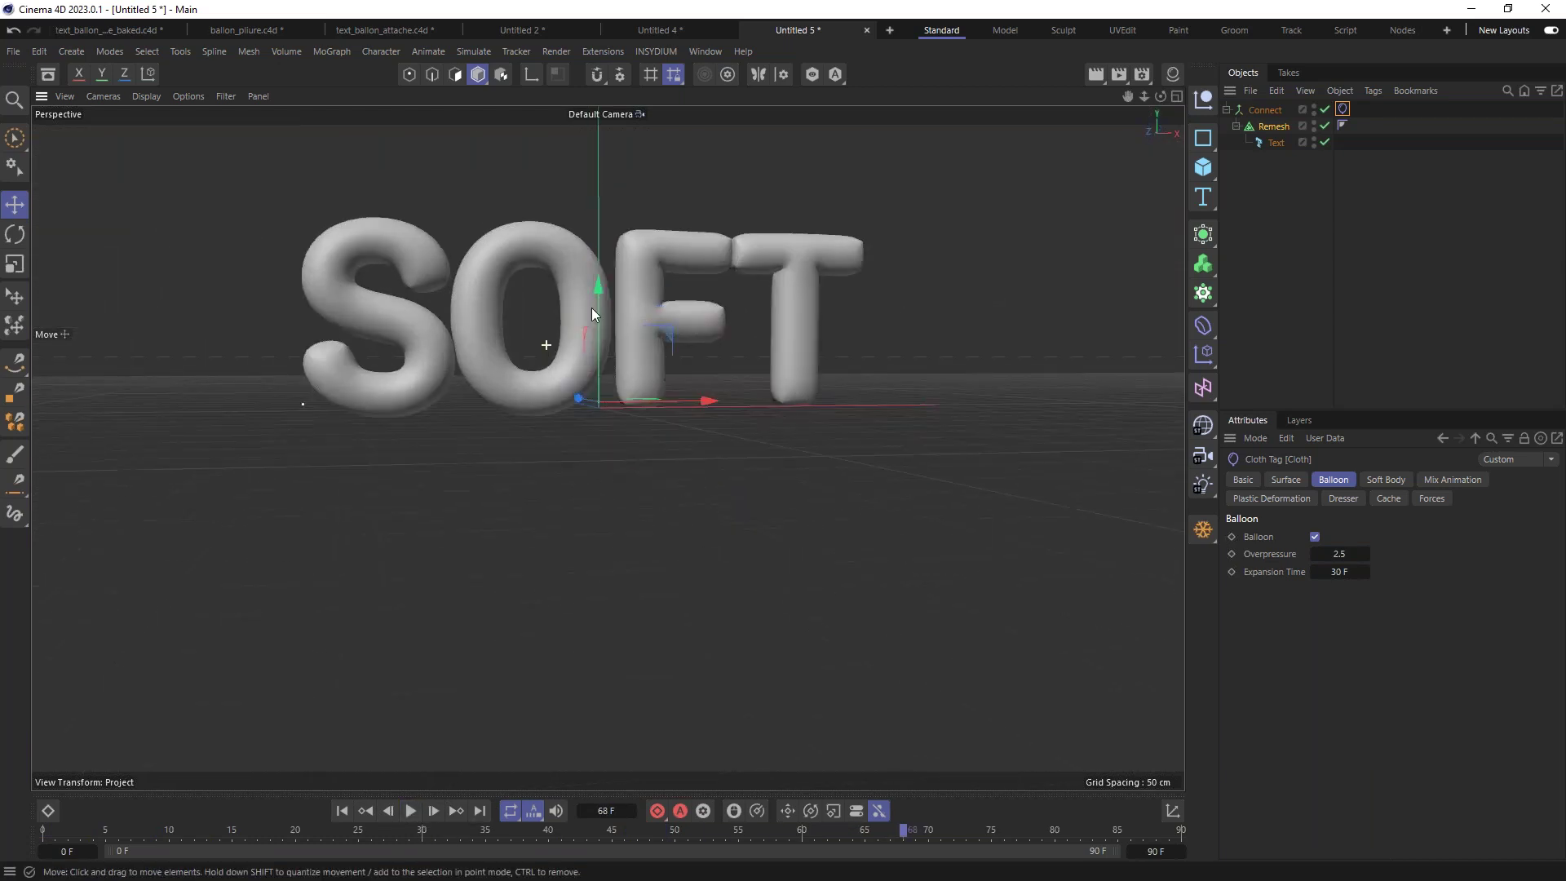
scroll(587, 304, "up", 4)
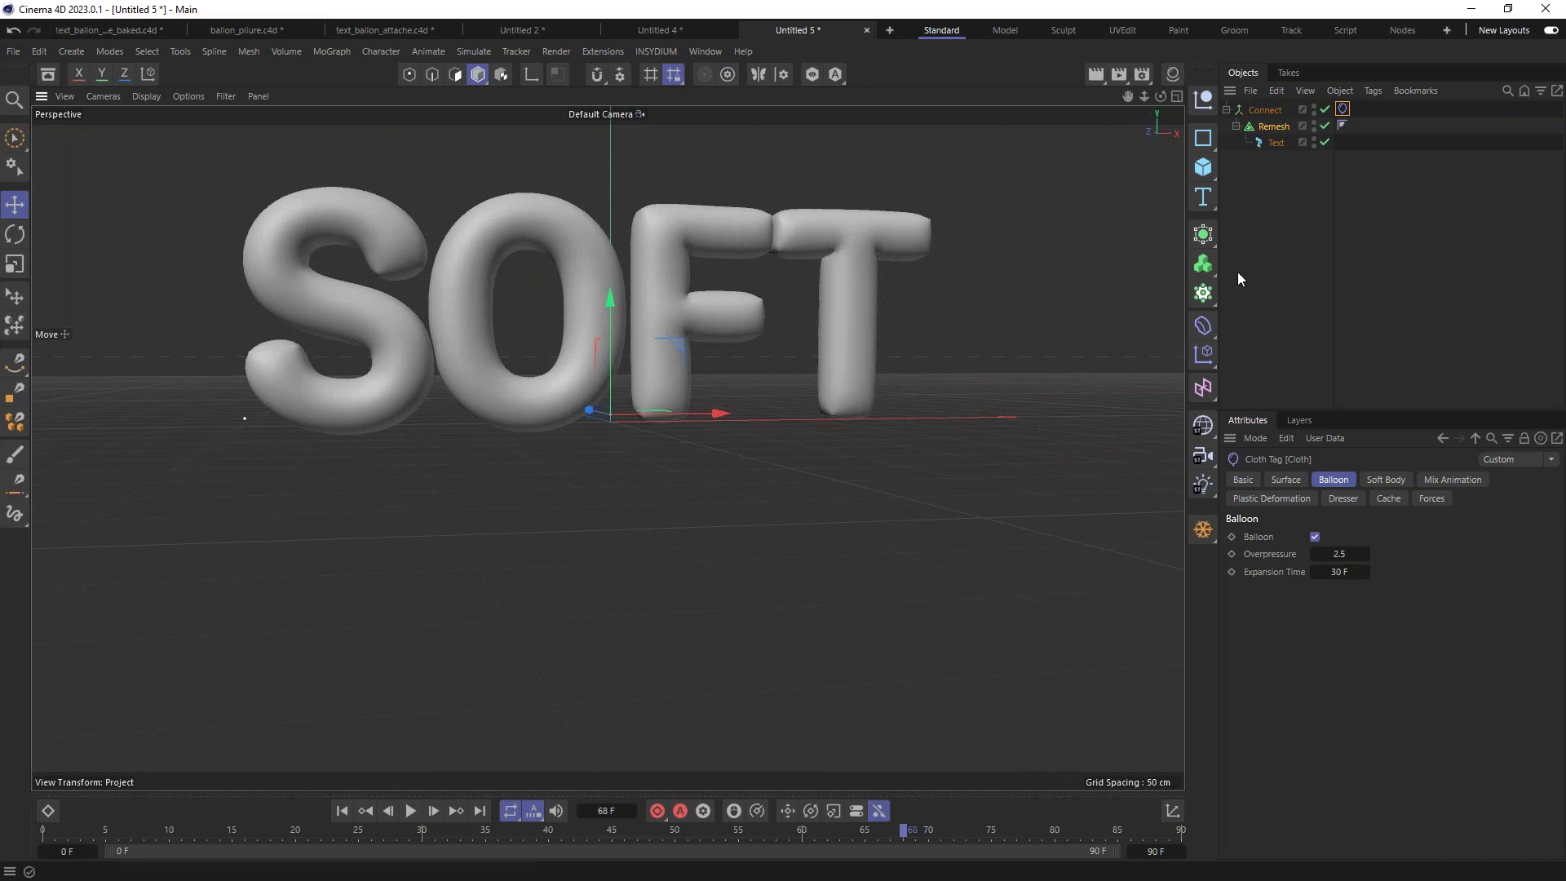
left_click(1277, 212)
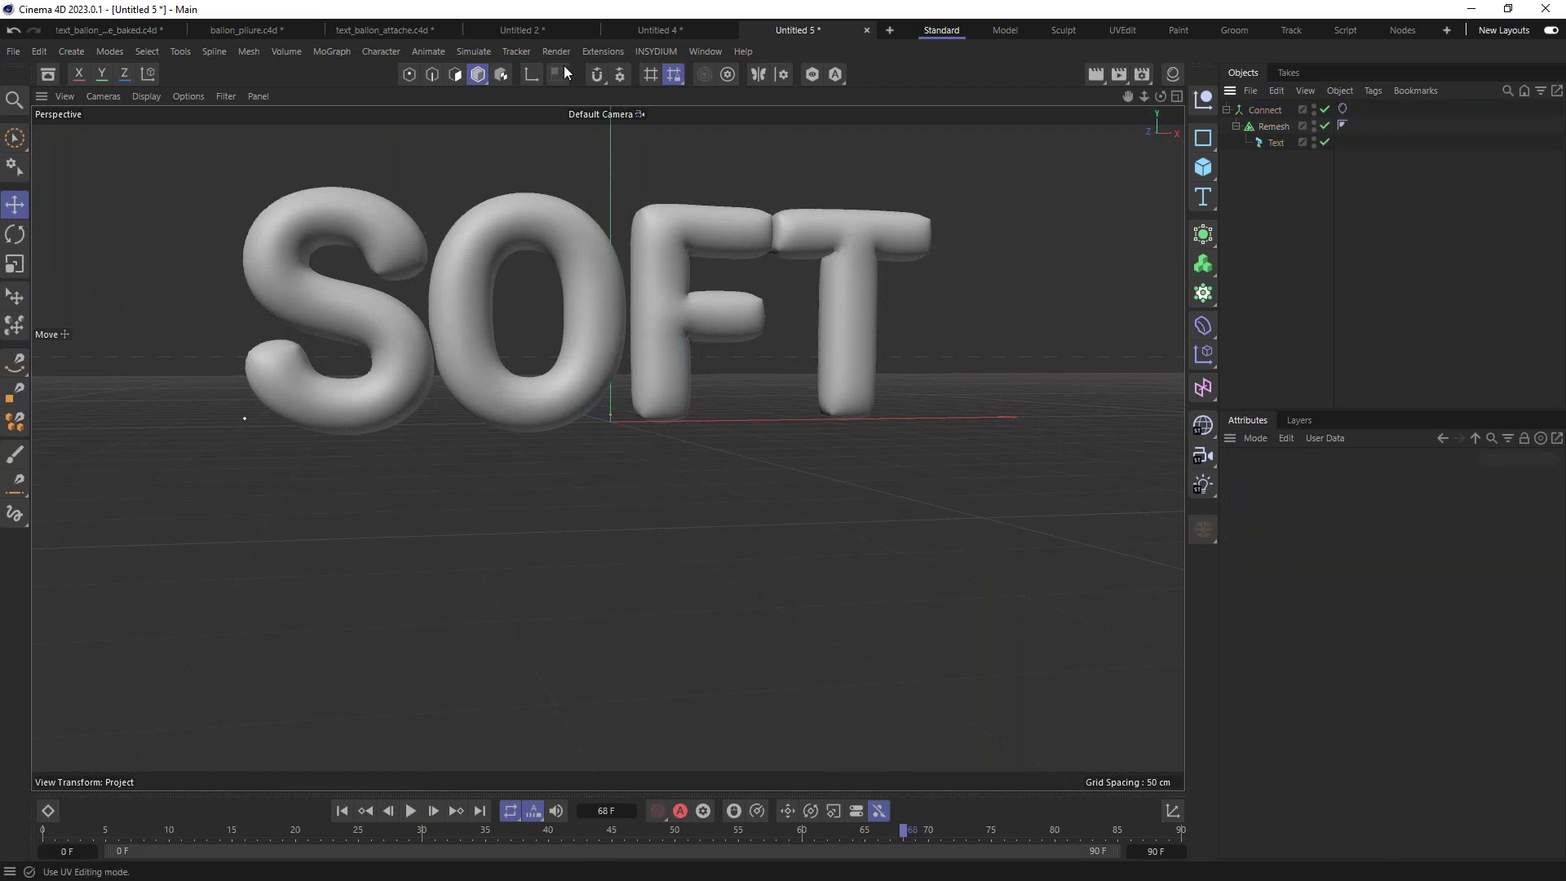
Step: Add a Turbulence force and raise its scale to about 38 %
left_click(473, 51)
mouse_move(502, 83)
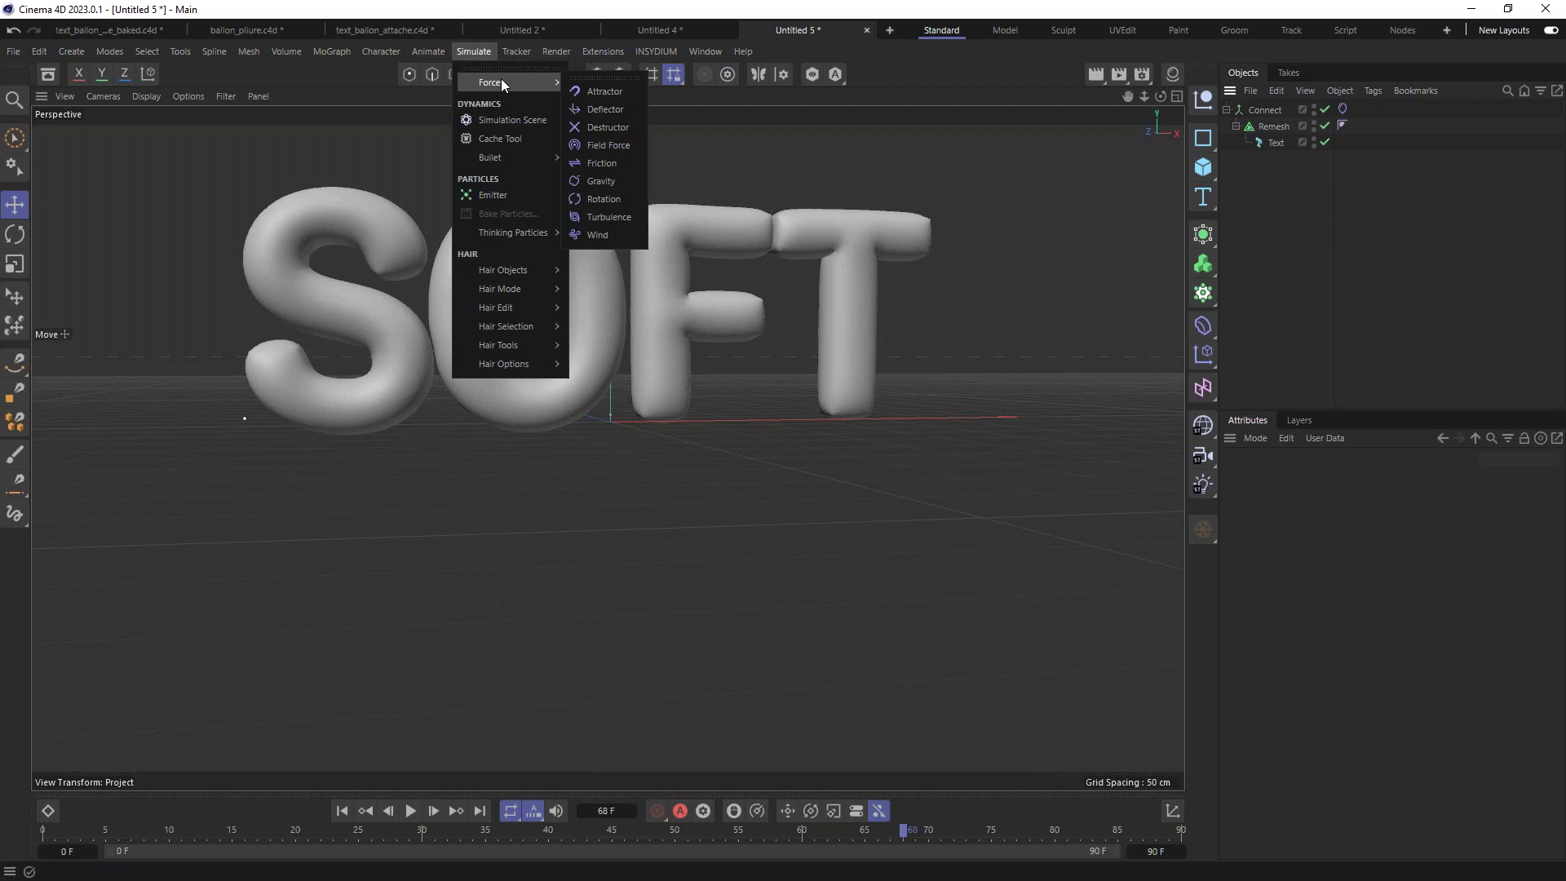
left_click(607, 217)
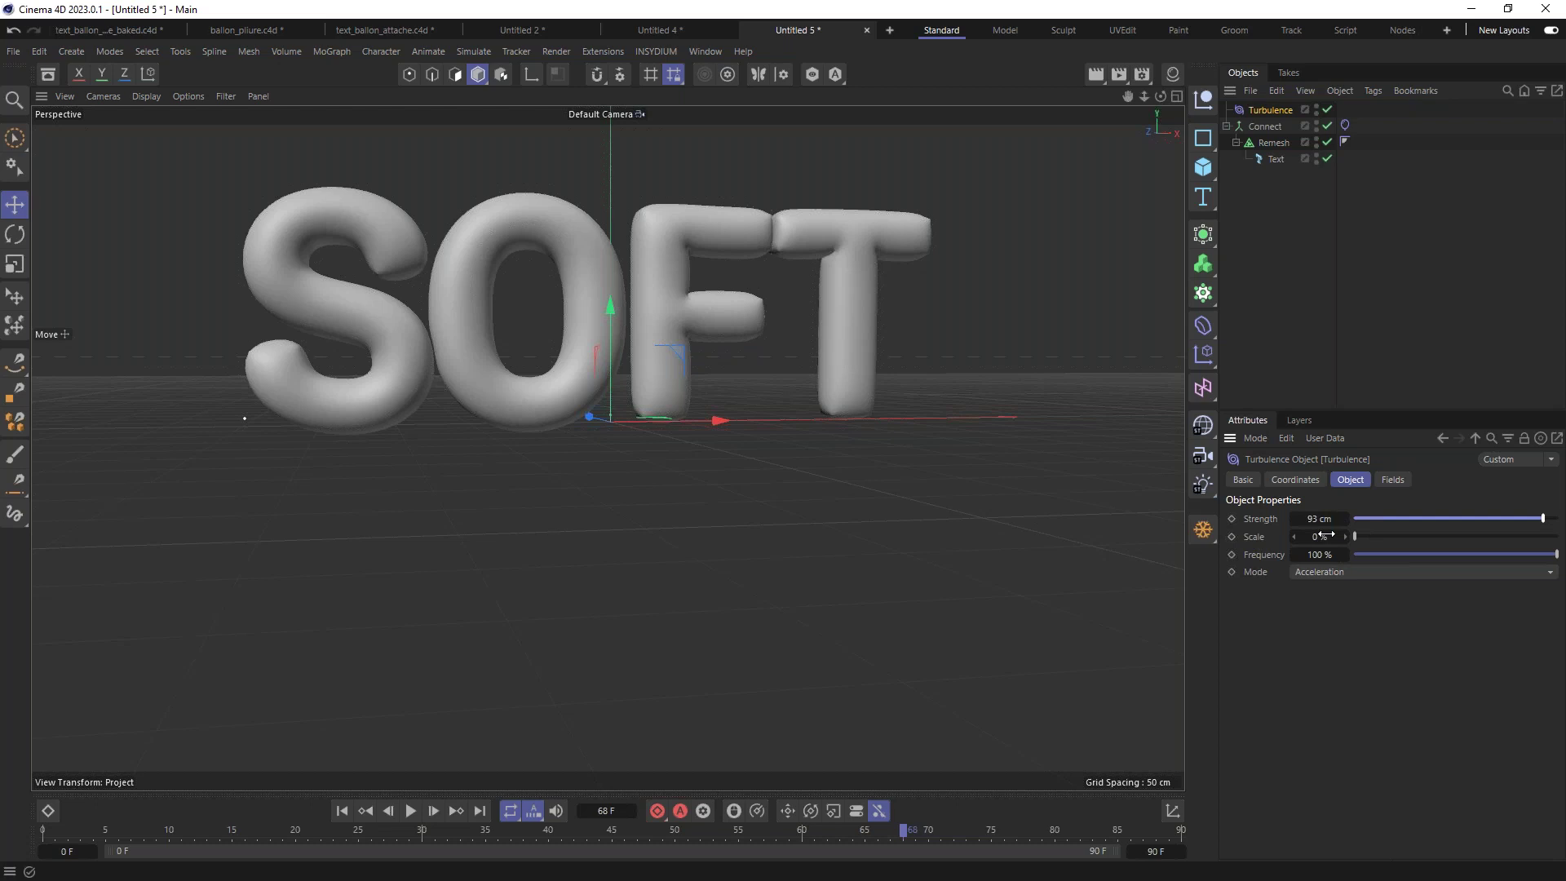
left_click_drag(1371, 545, 1465, 531)
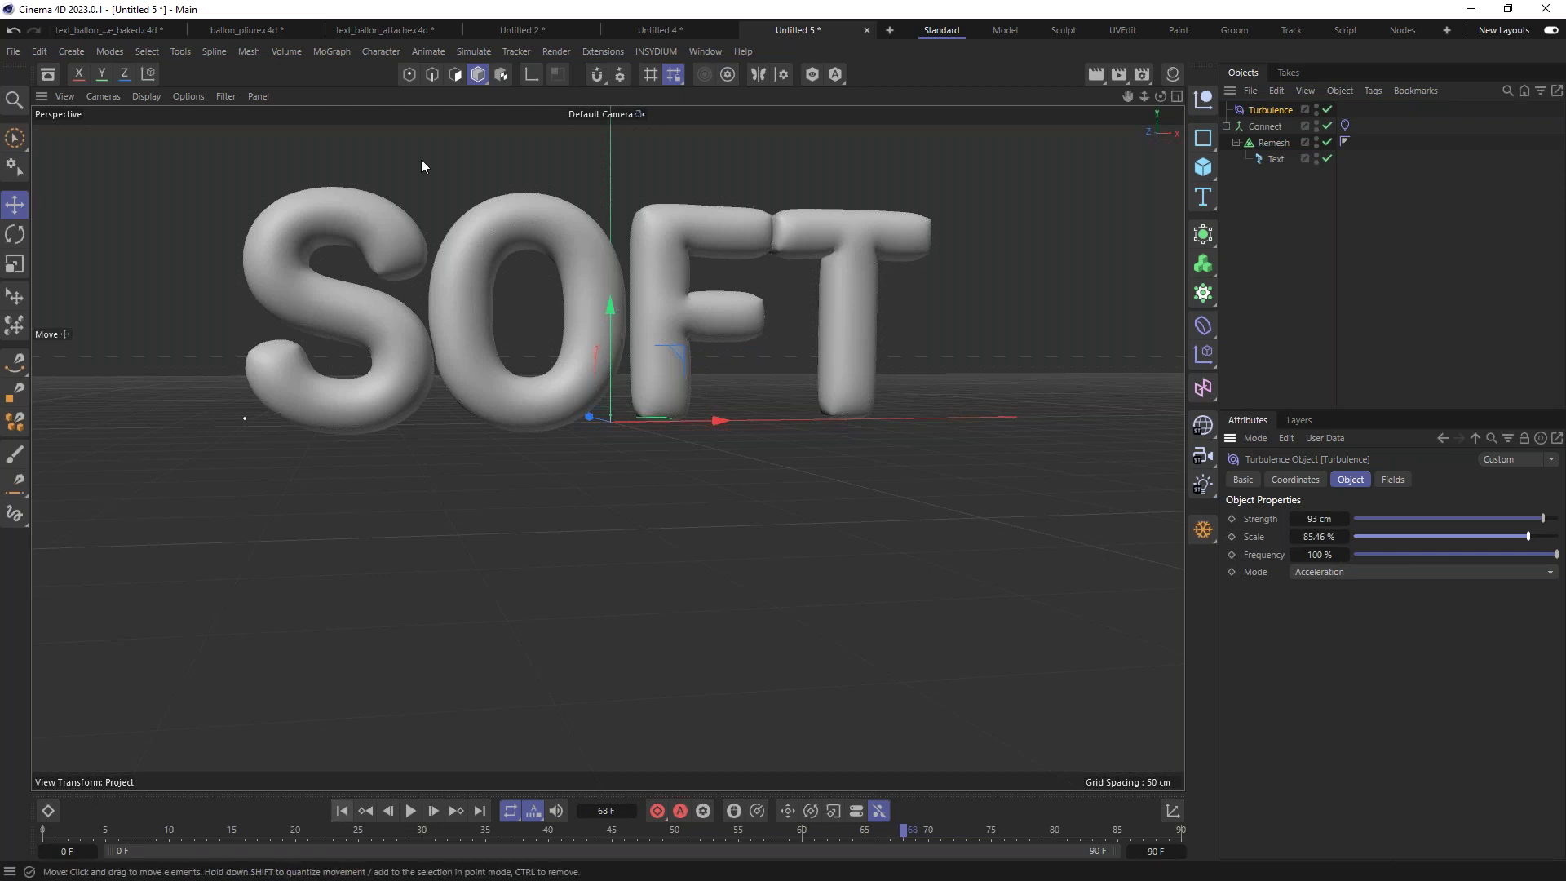
Step: Review the cloth tag's mix animation and Turbulence settings, then replay the simulation from the start
left_click(1344, 126)
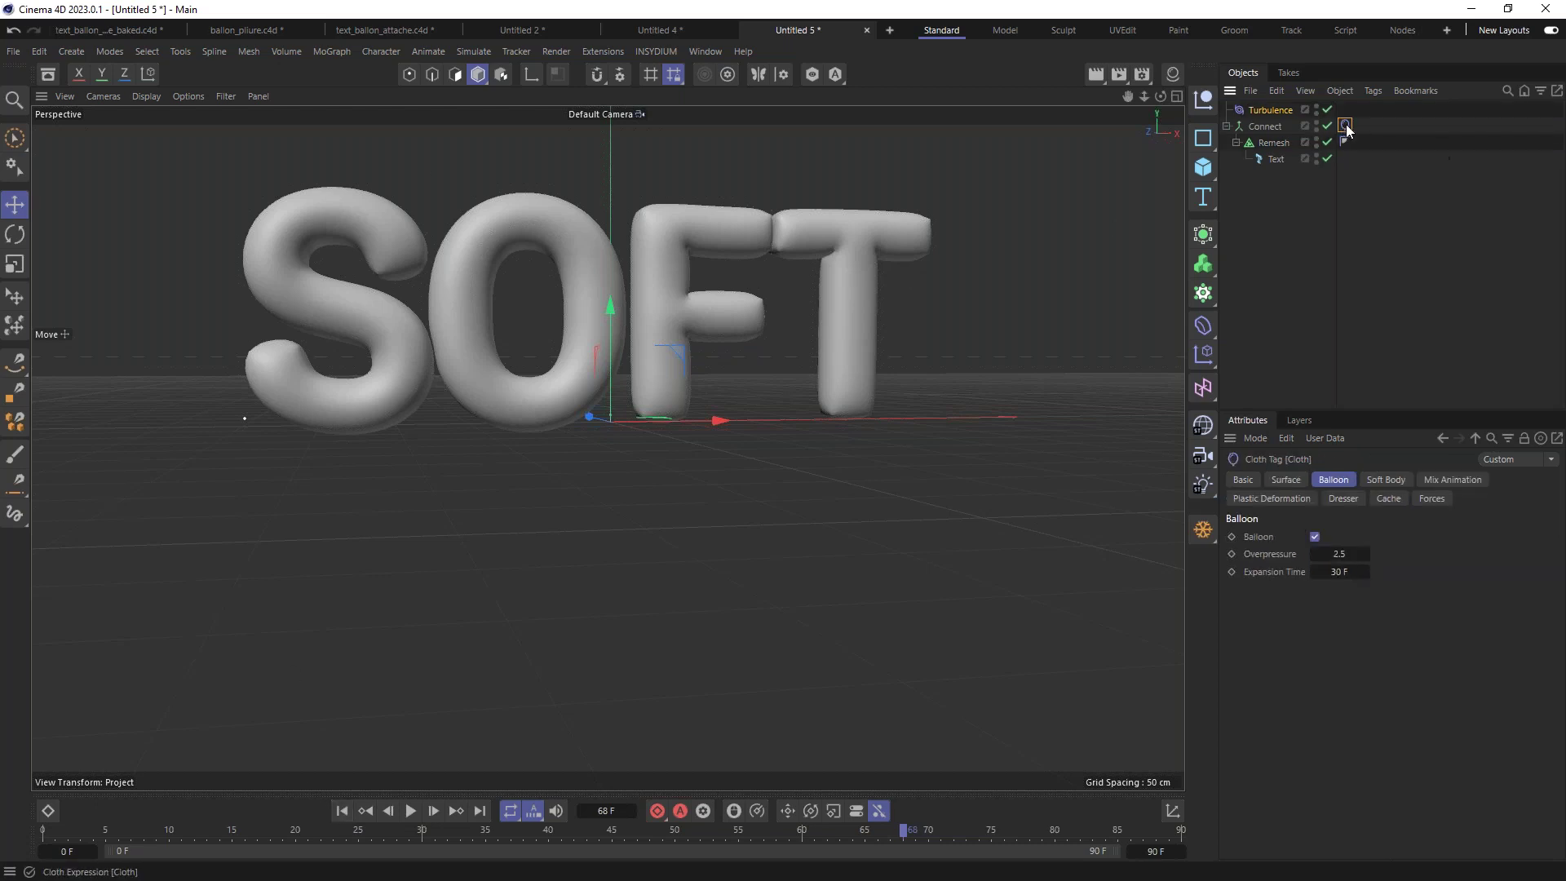
left_click(1461, 481)
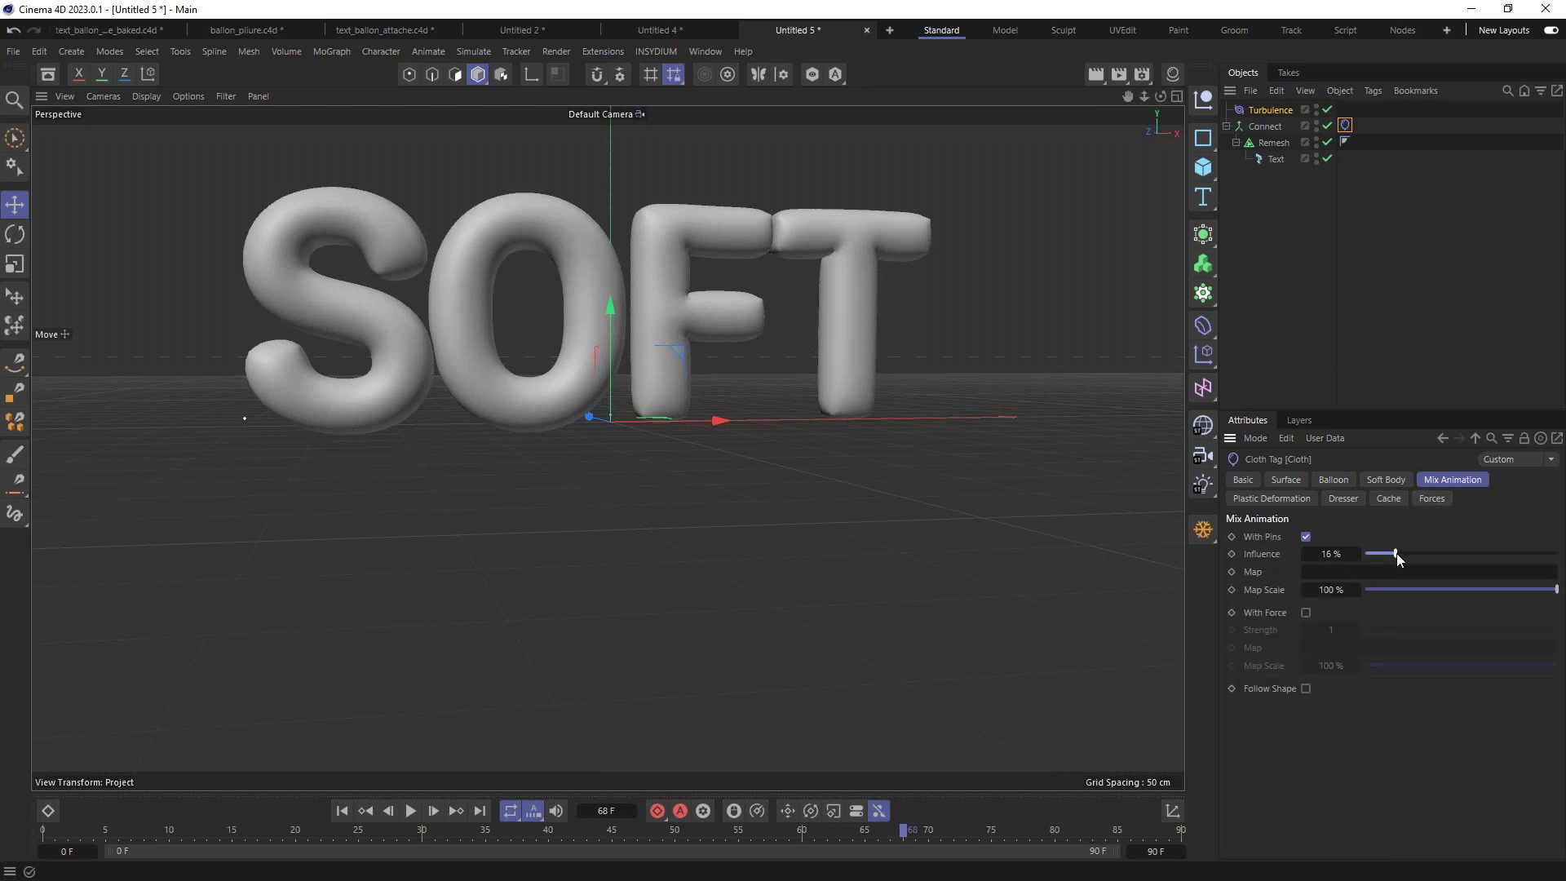
left_click(1270, 110)
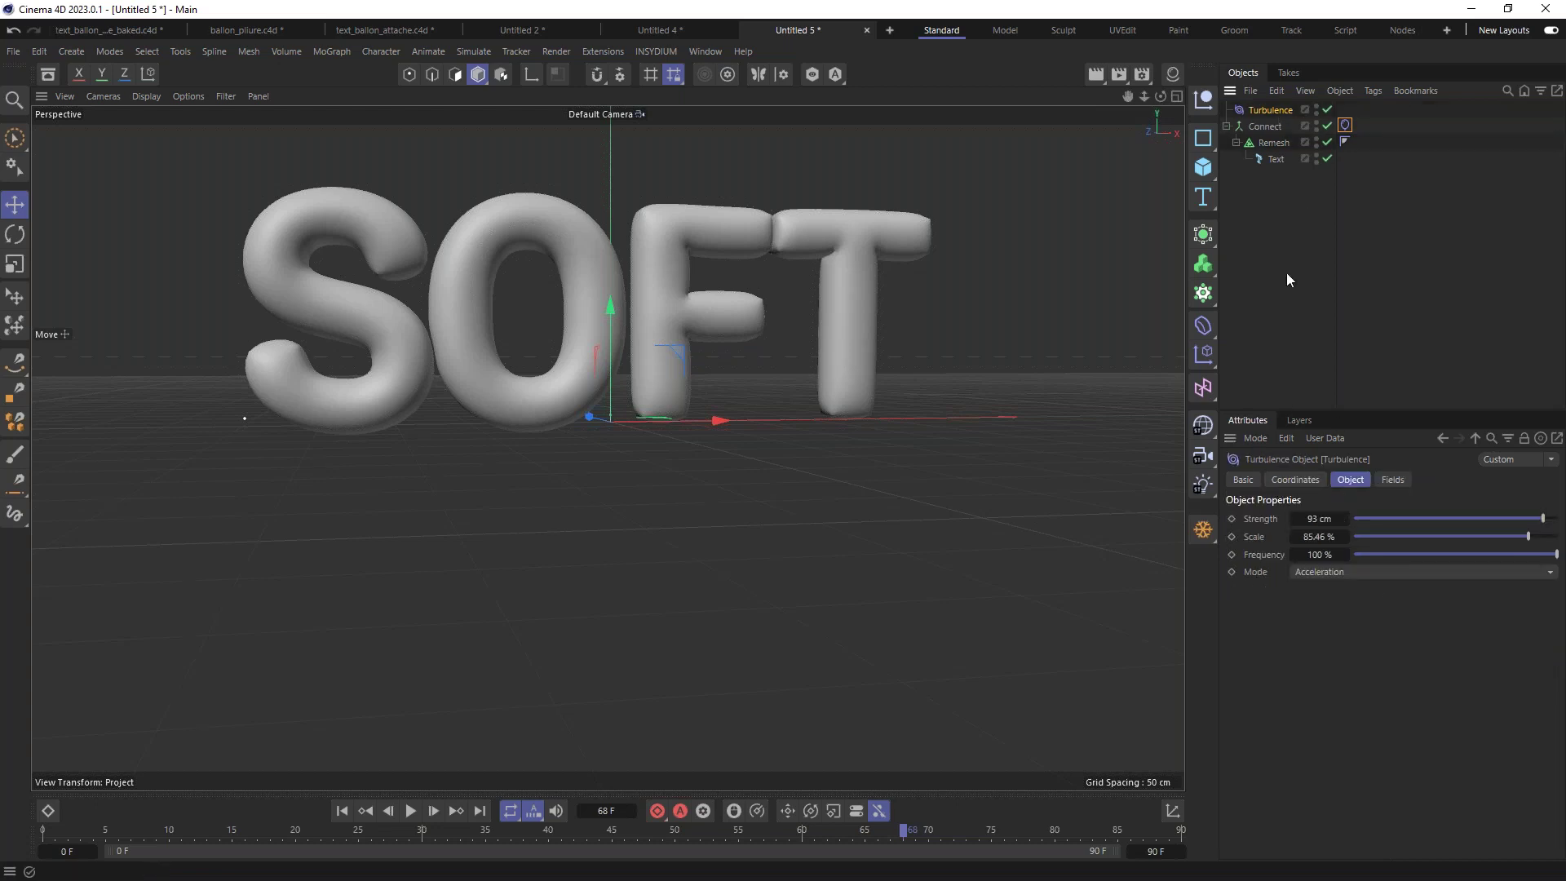
left_click(1344, 125)
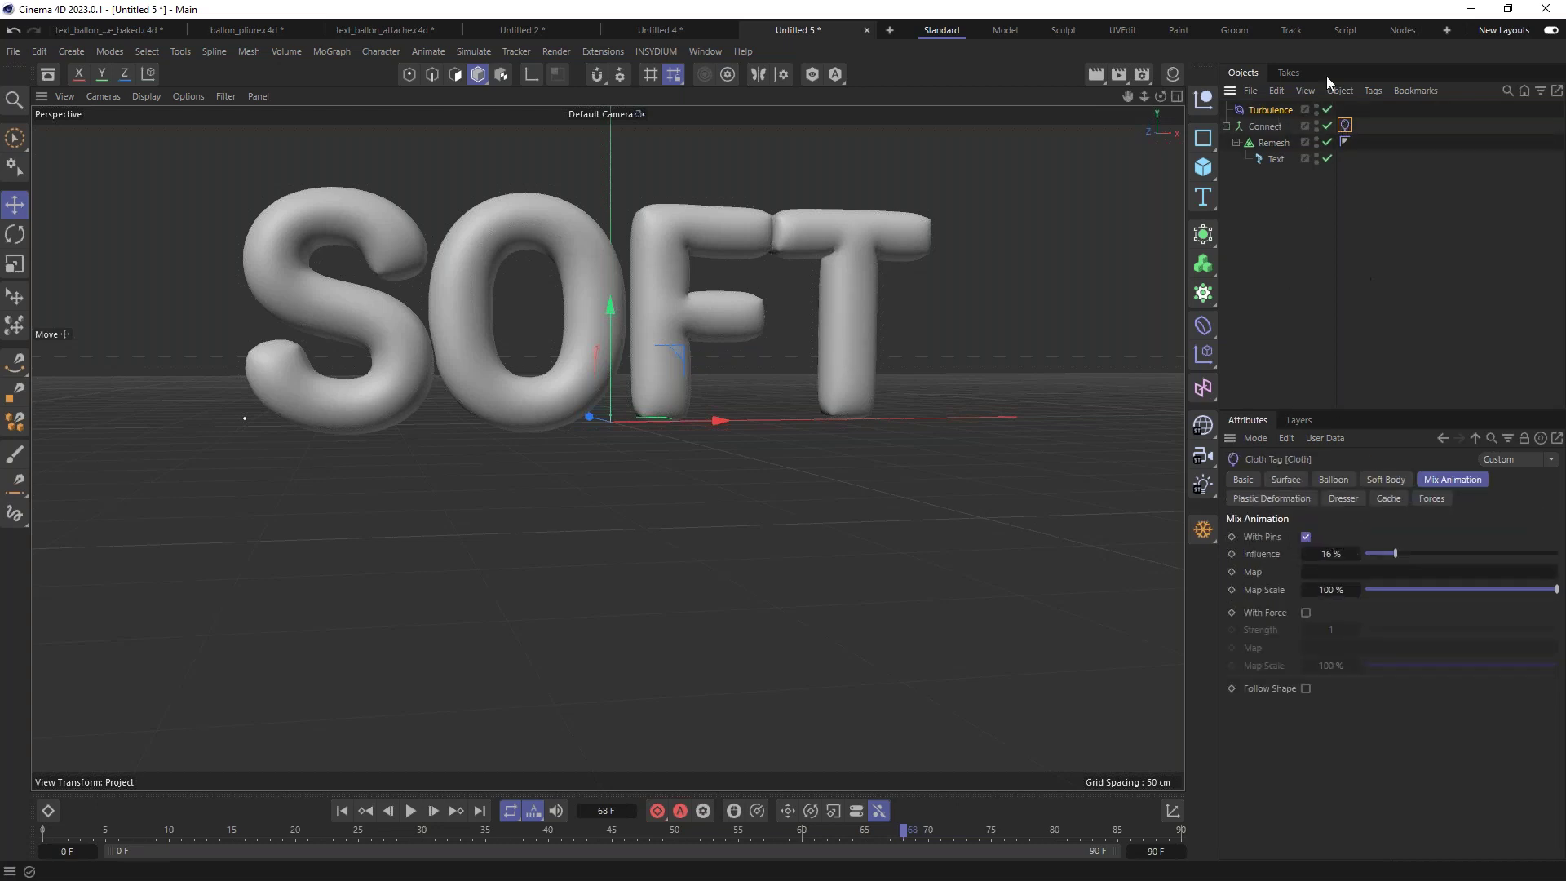
left_click(342, 811)
left_click(410, 811)
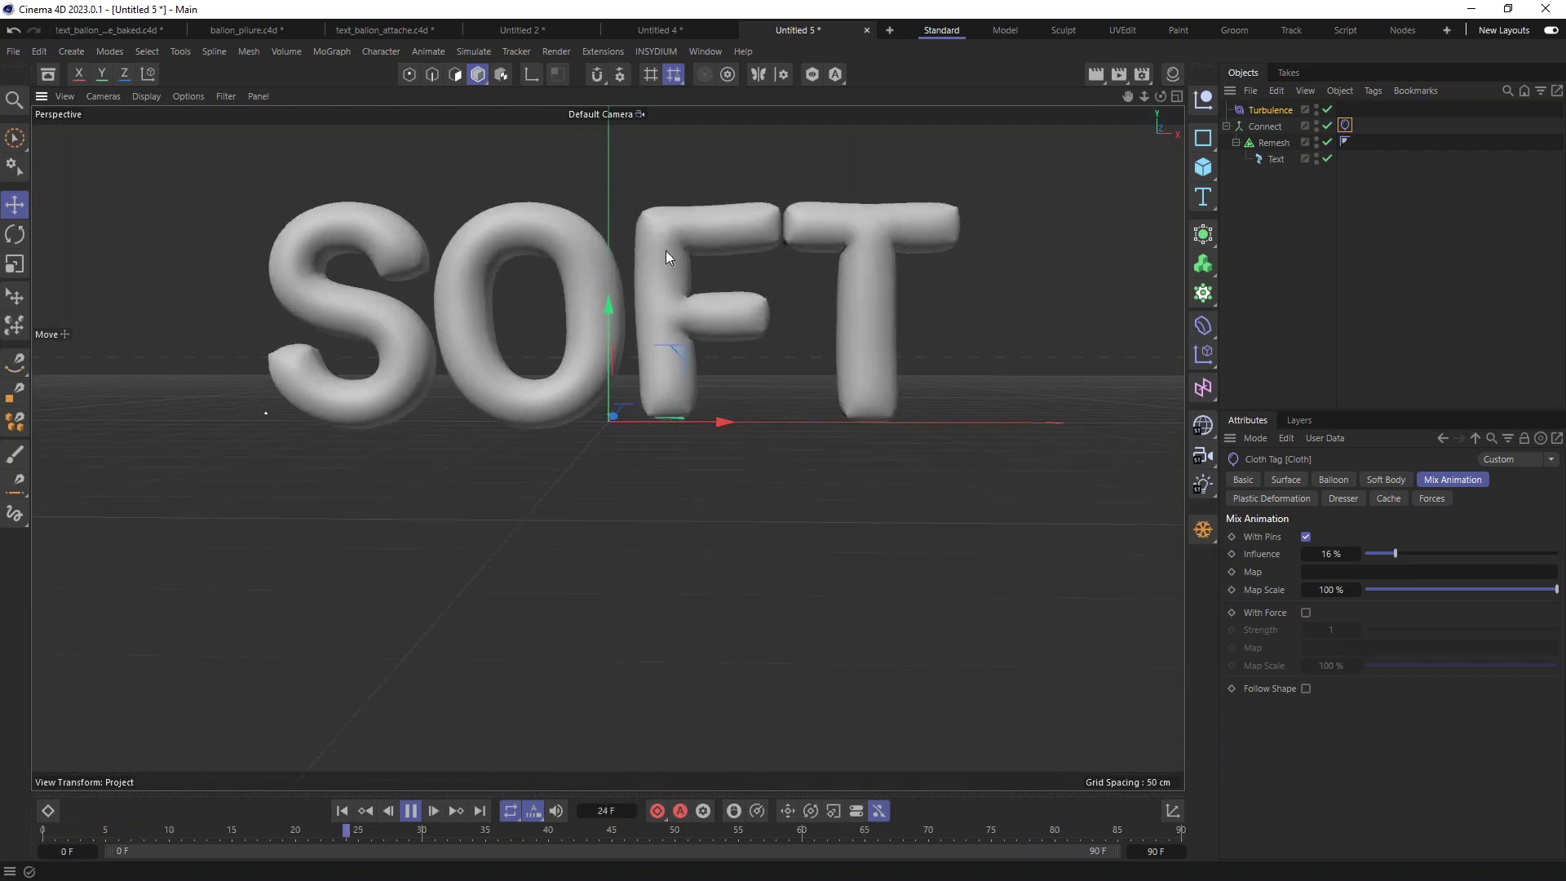
Step: Extend the animation to 166 frames and set the turbulence scale to 29.28 %
left_click_drag(1158, 851, 1221, 852)
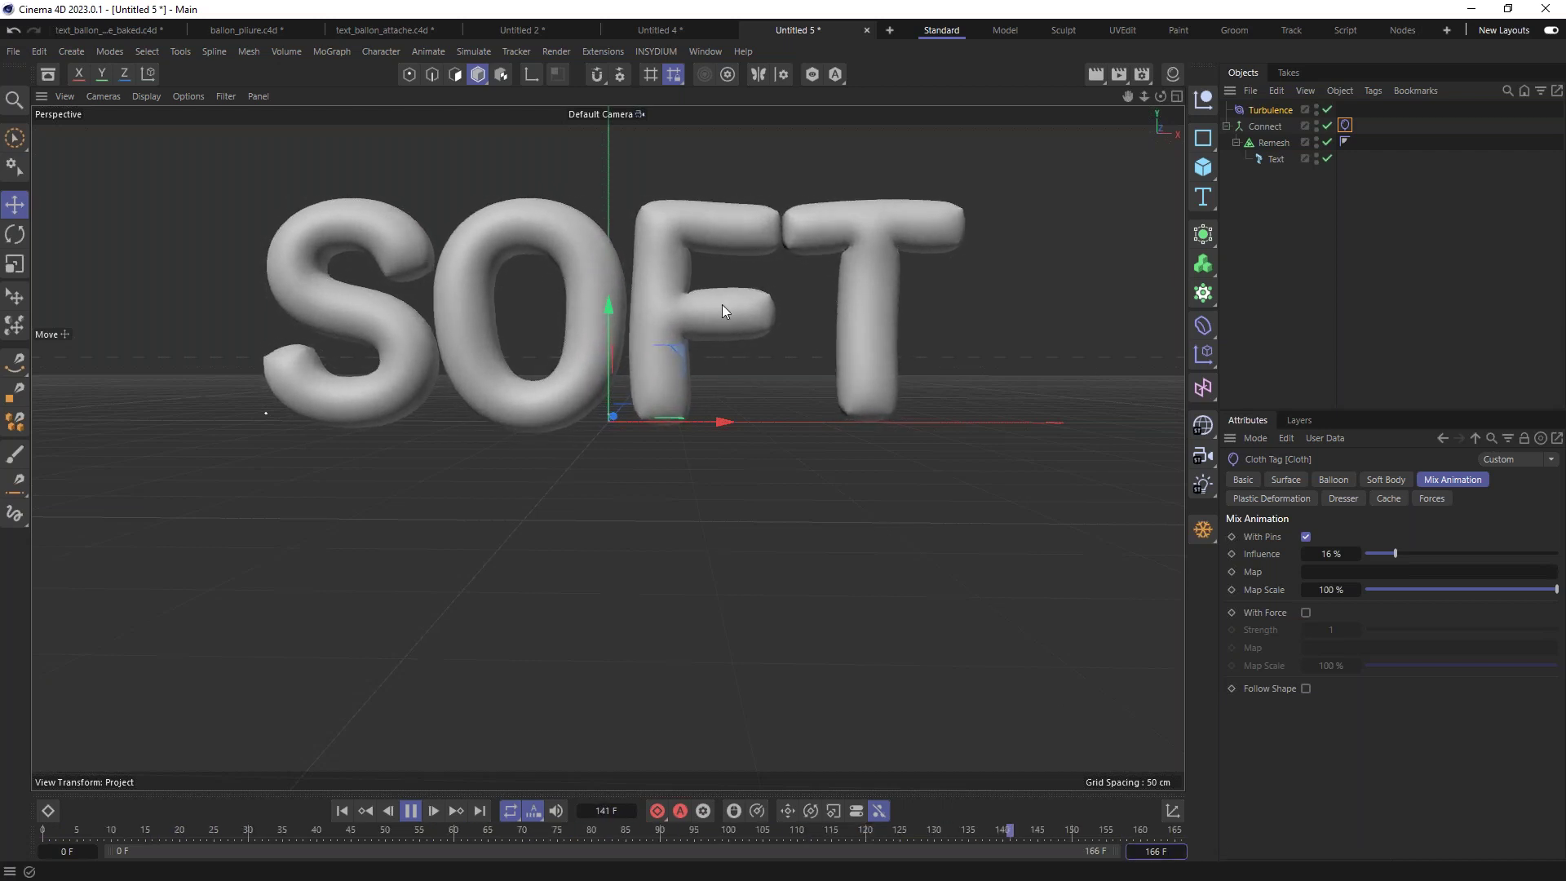
left_click(1270, 109)
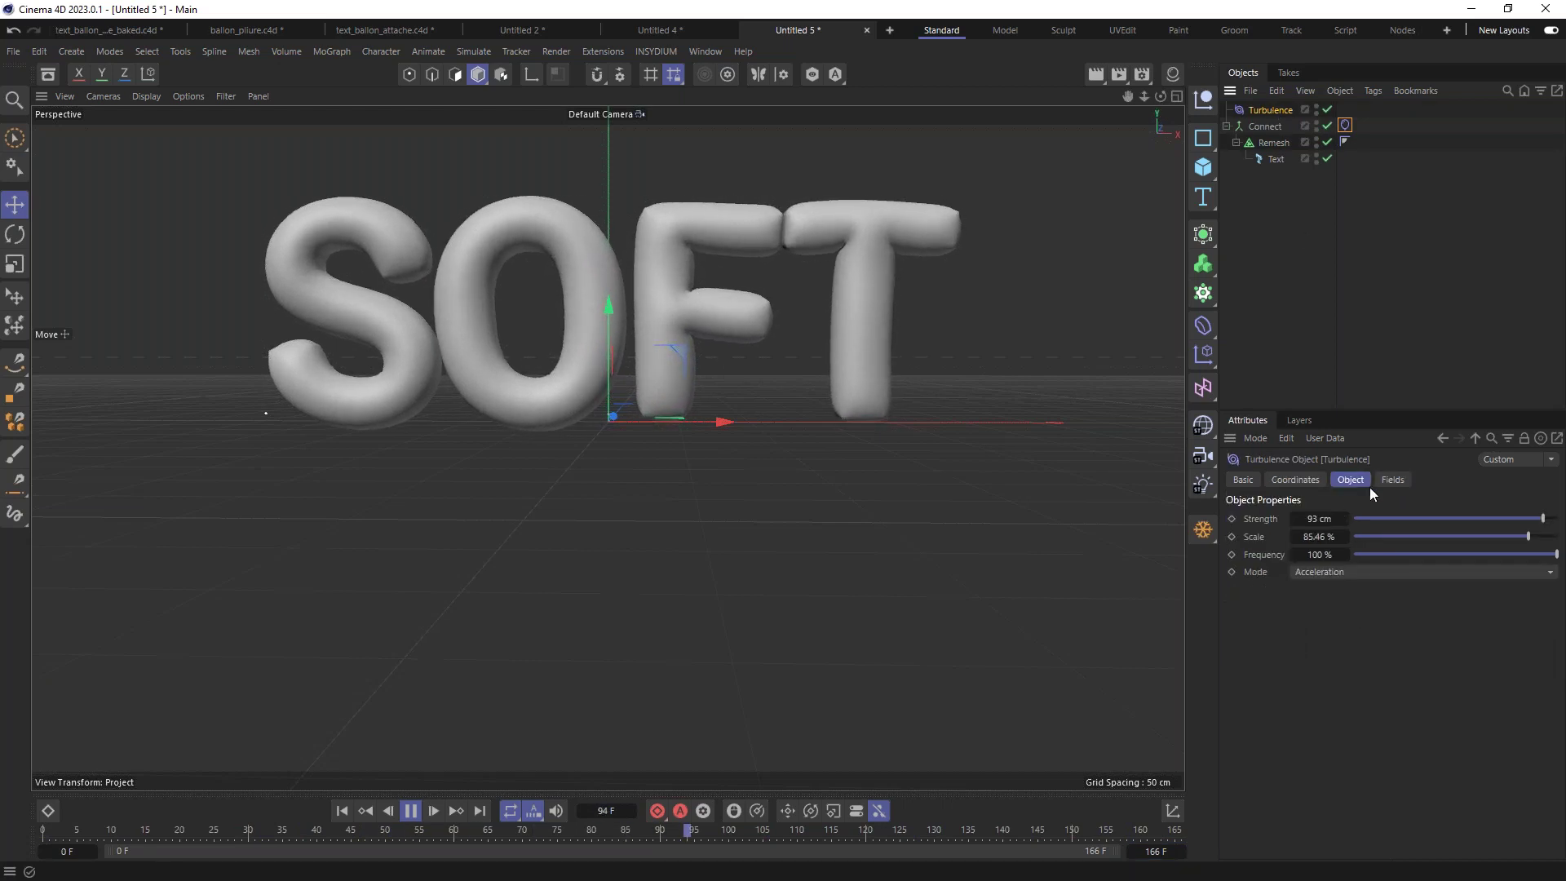
left_click(1416, 536)
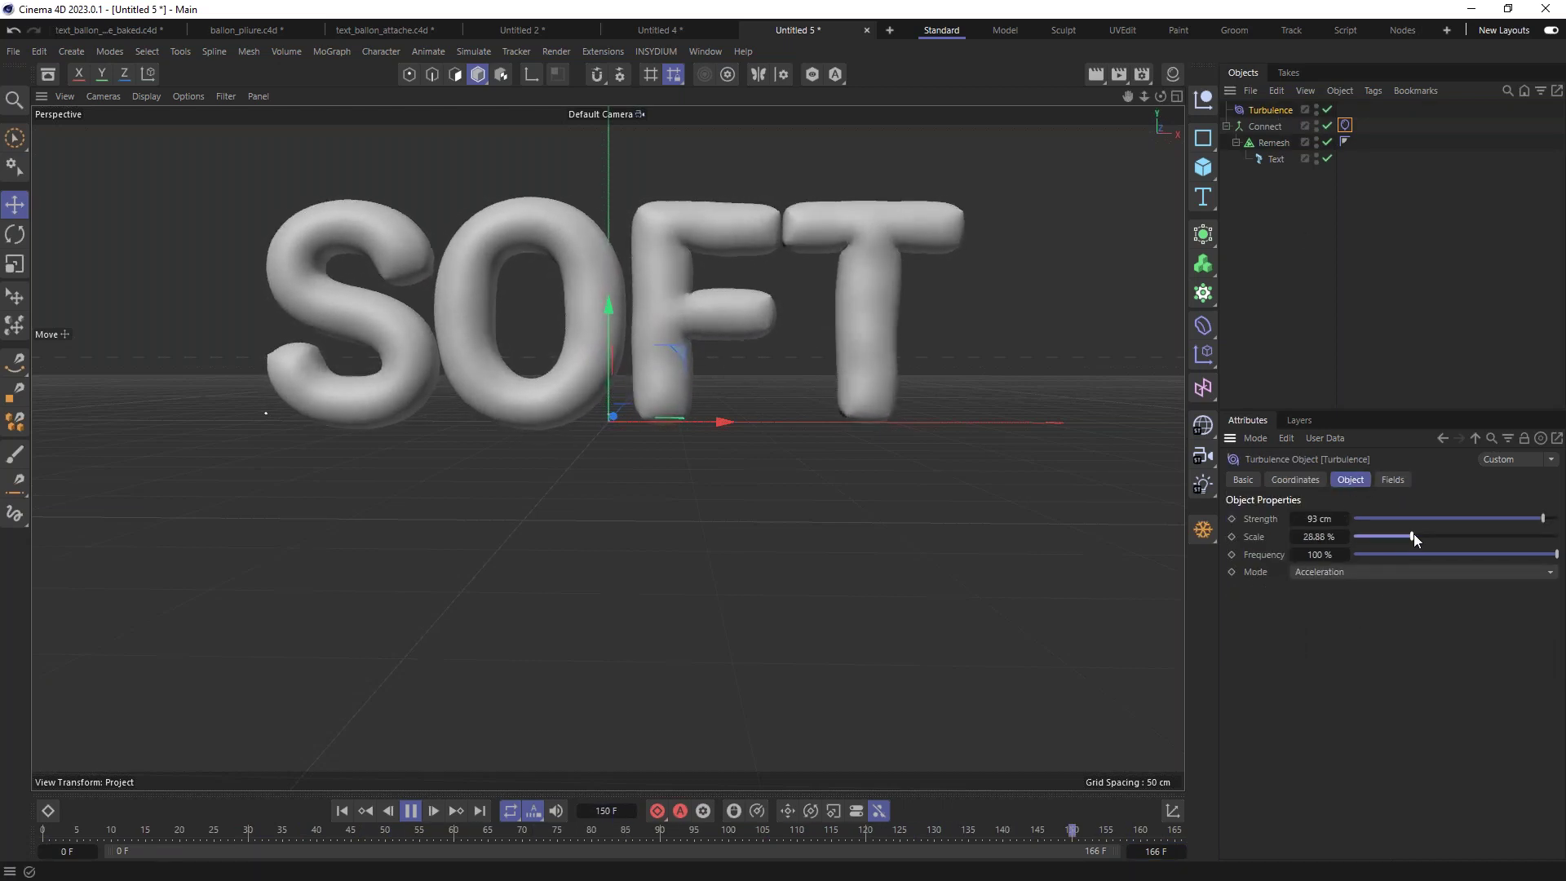
left_click_drag(1413, 535, 1415, 535)
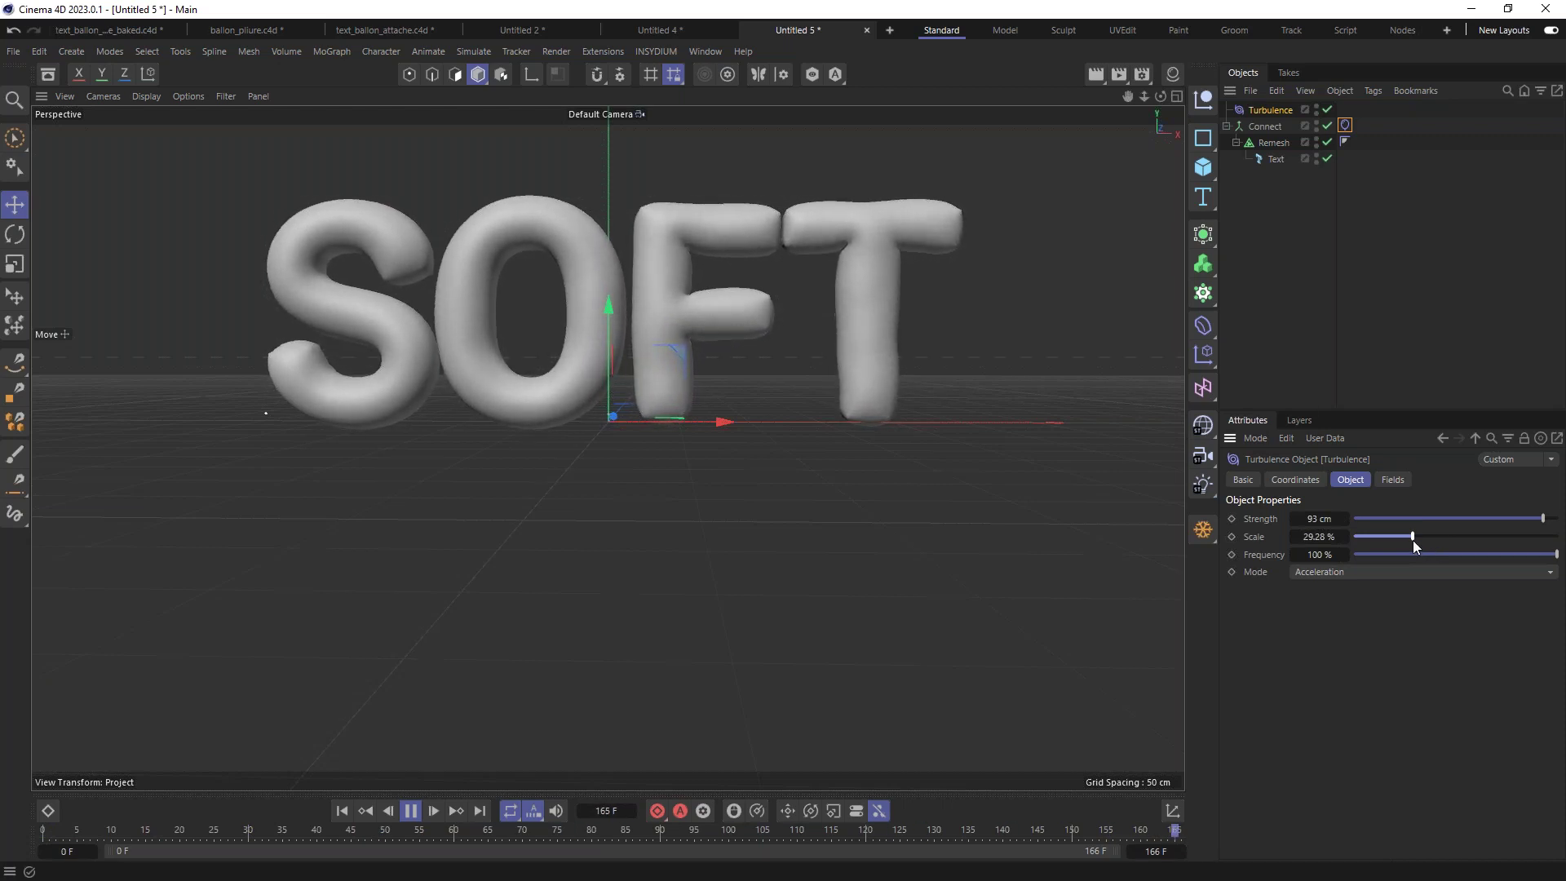
Step: Give the Turbulence 250 cm Strength and 64.34 % Scale, then rewind to the first frame
left_click_drag(1542, 518, 1558, 483)
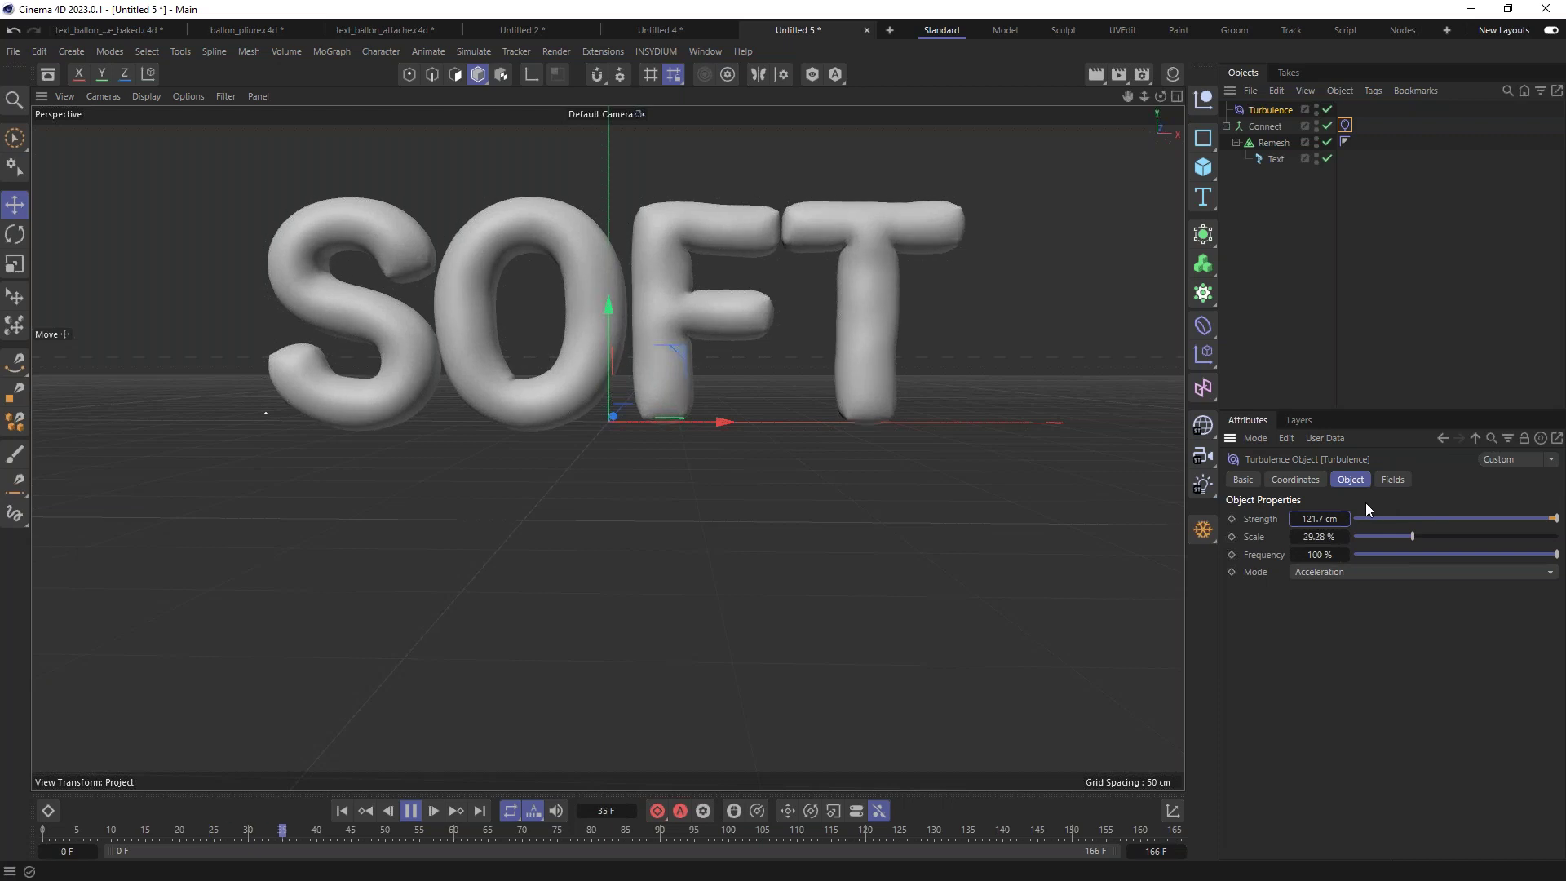
left_click(1322, 519)
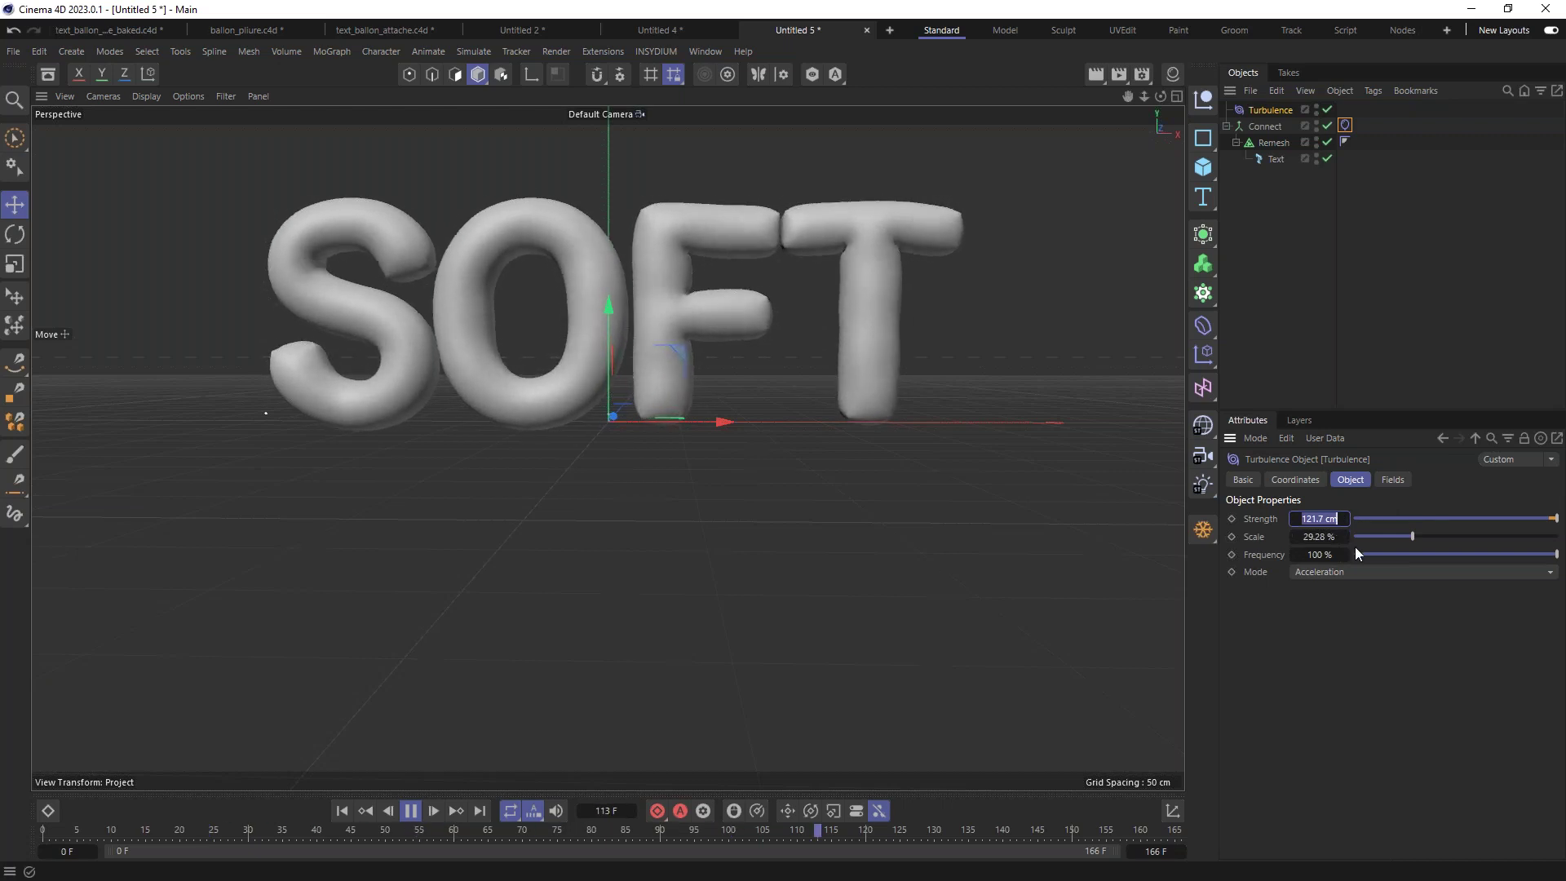
type("250")
key("Return")
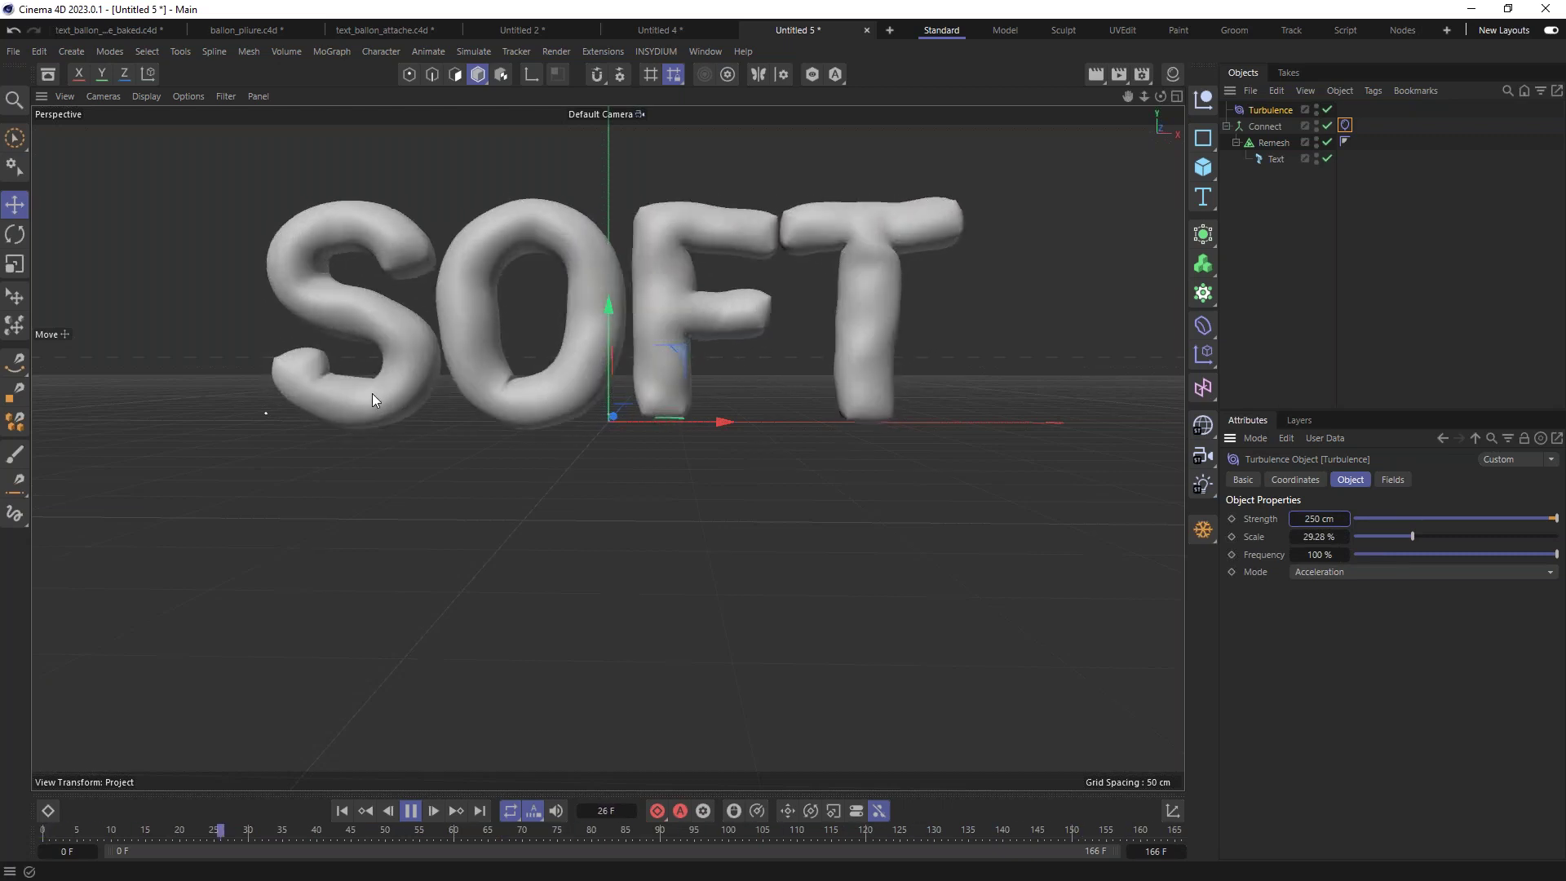
left_click(1486, 536)
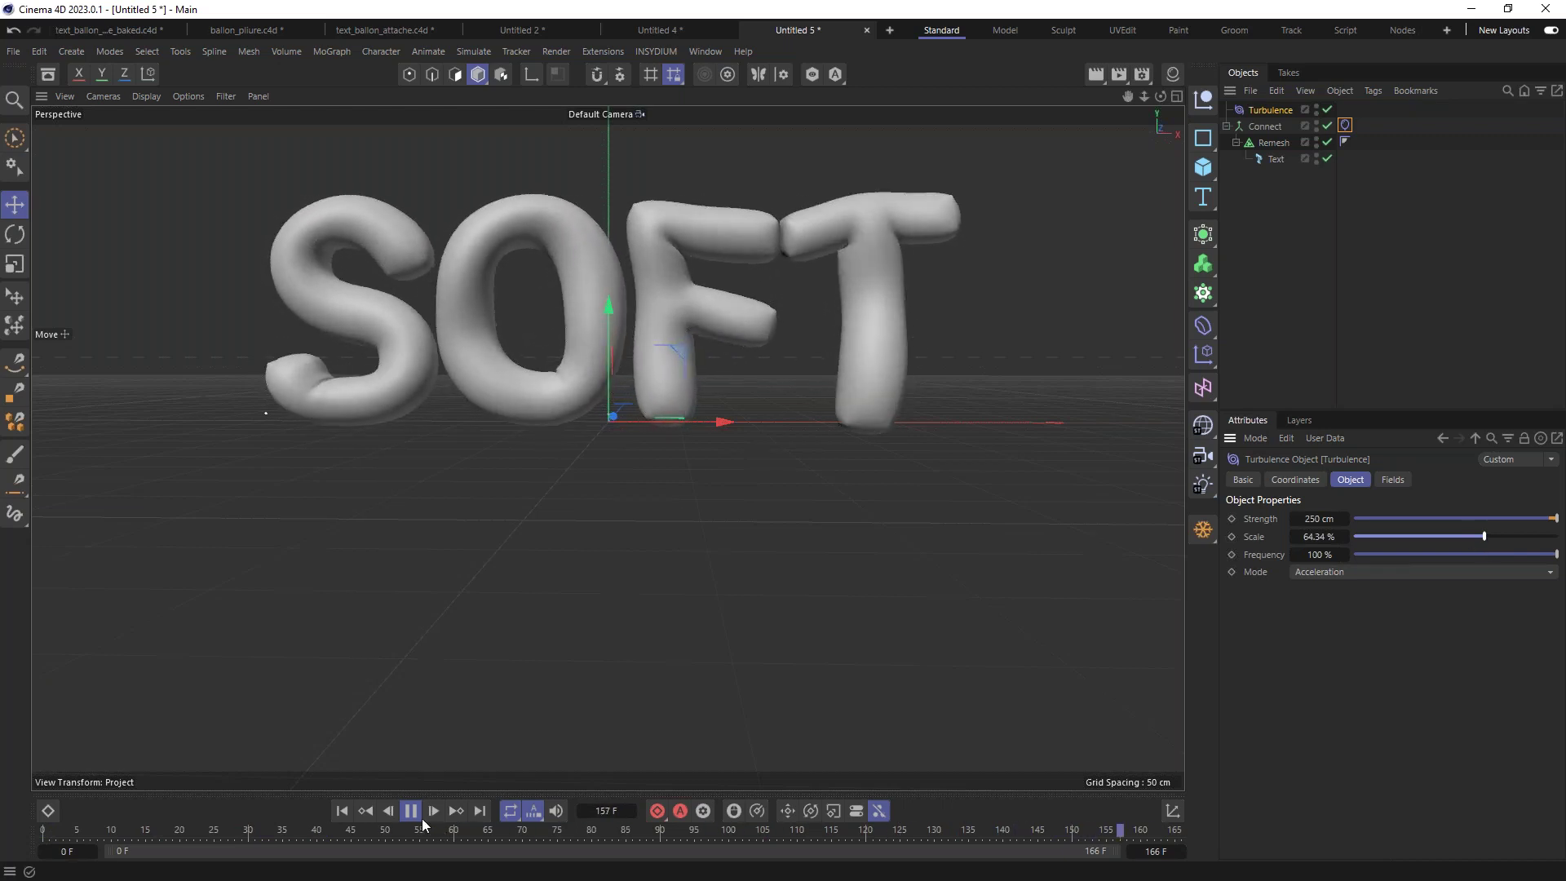
left_click(342, 810)
Step: Add a 2-sided n-Side spline forming a straight line and move it below the letters
left_click_drag(501, 424, 330, 416, "alt")
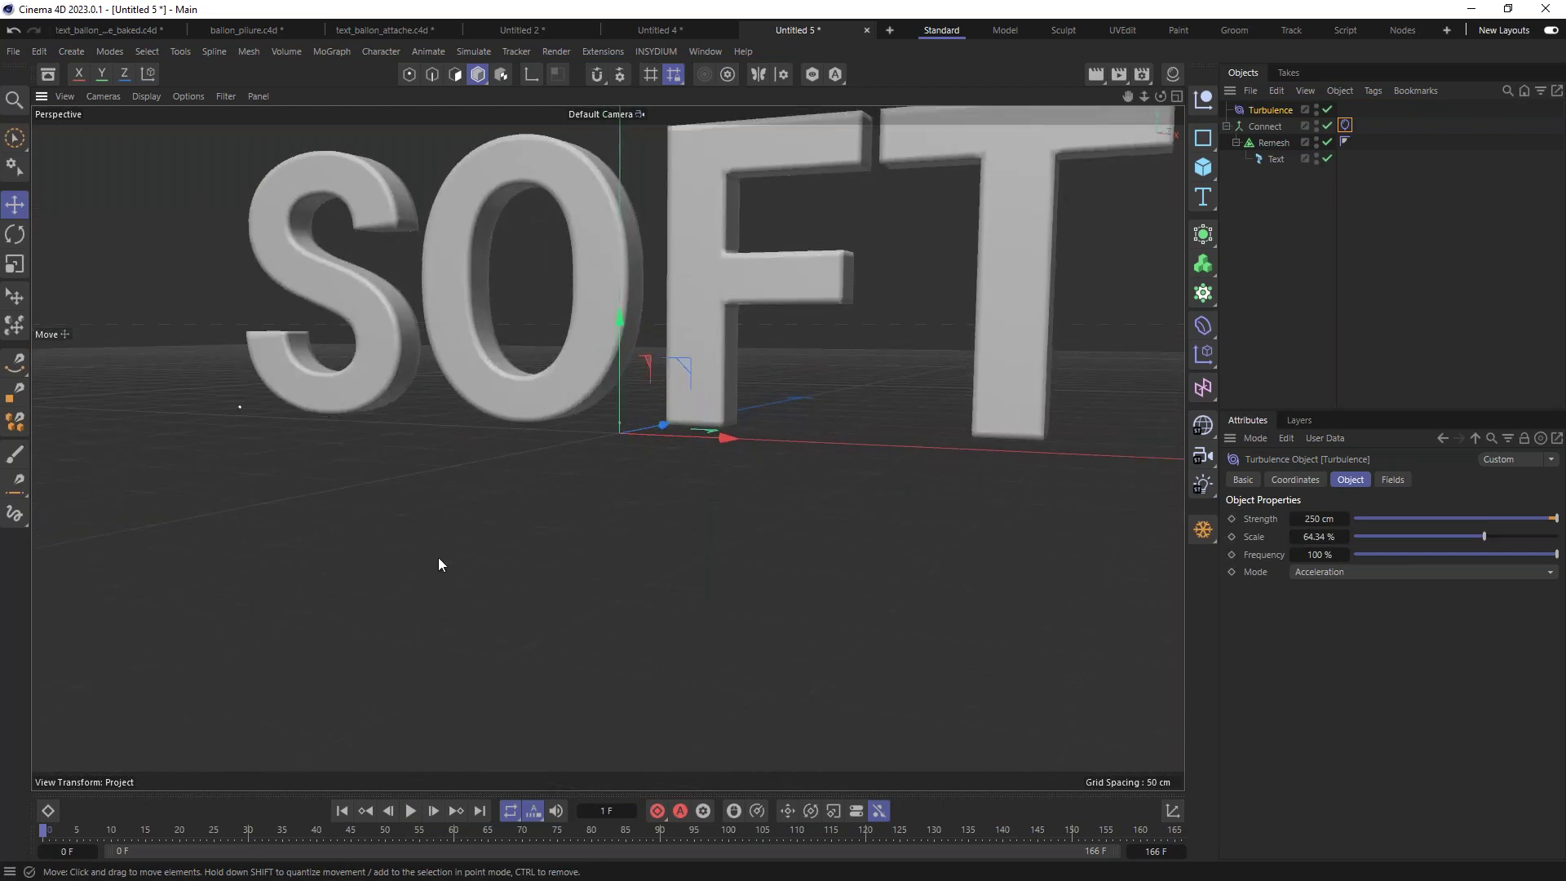
scroll(761, 353, "down", 5)
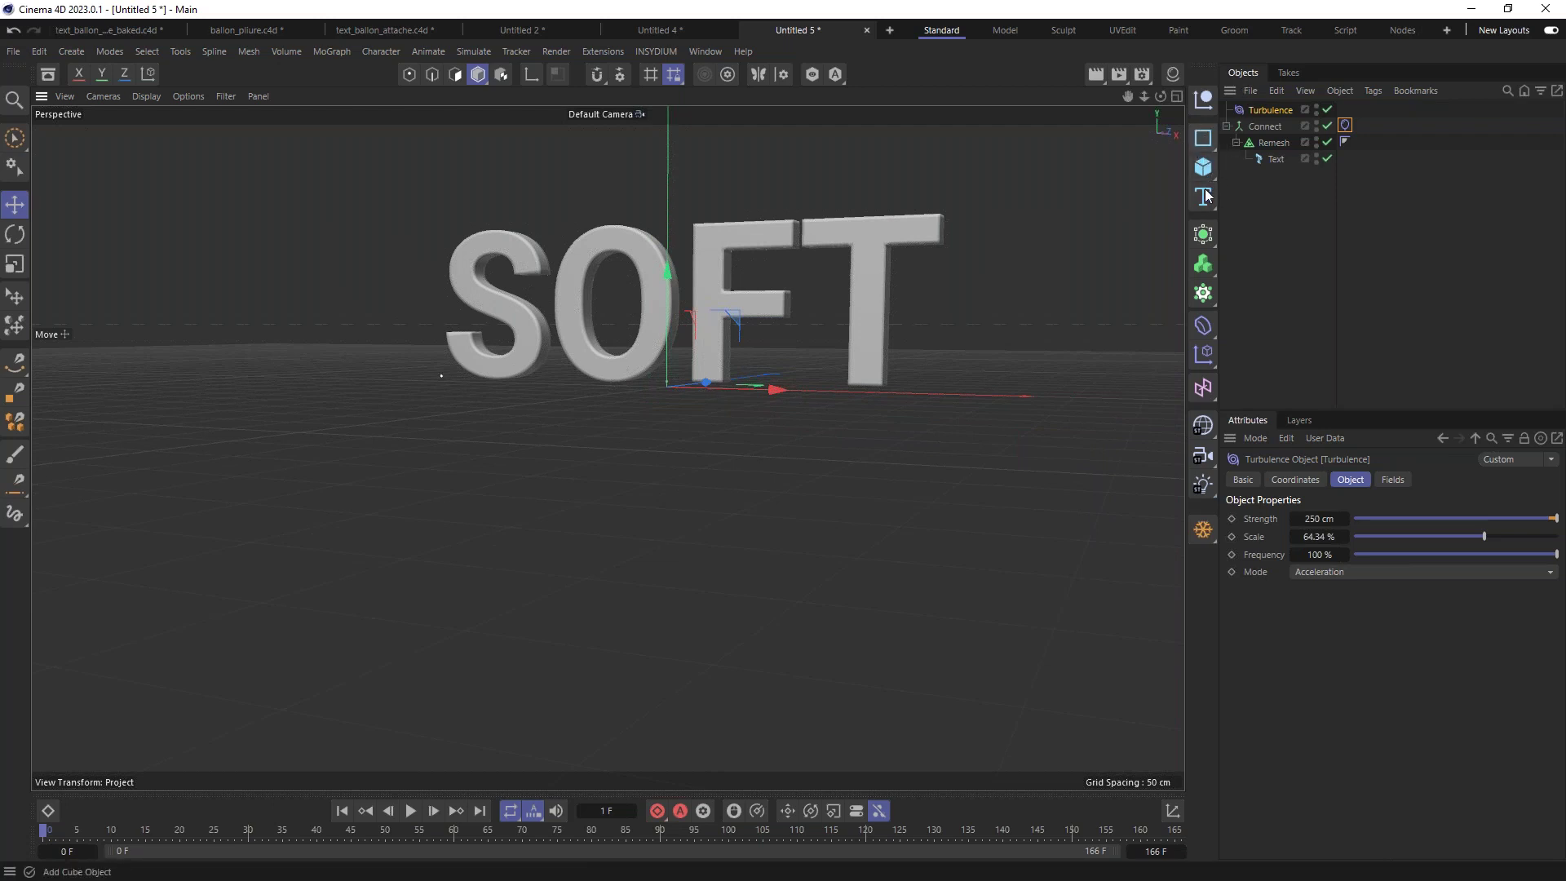
left_click(1199, 149)
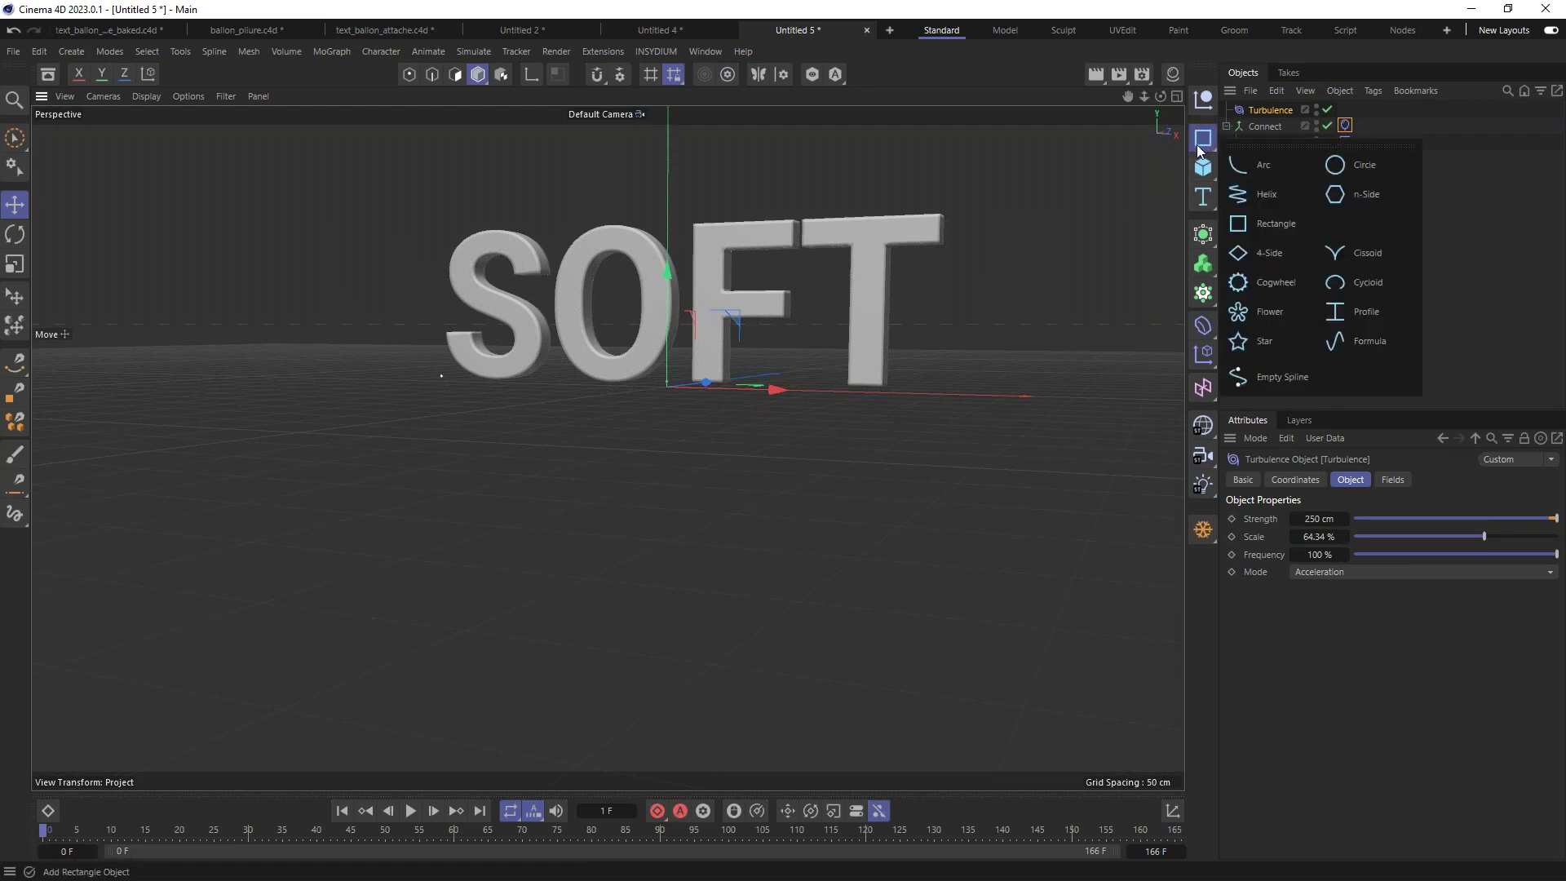
left_click(1355, 196)
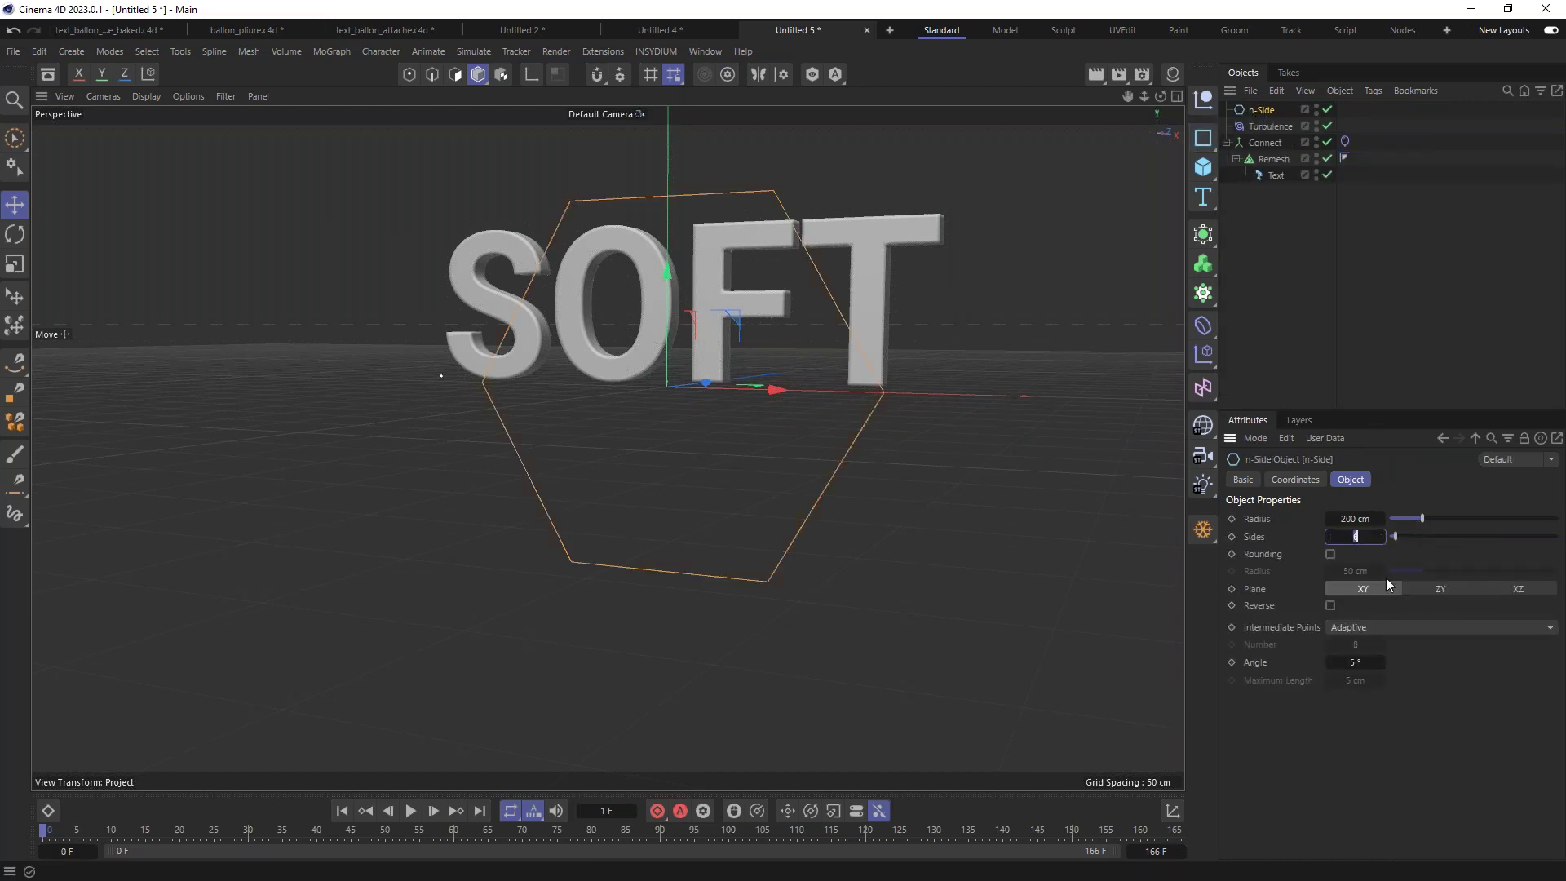
type("2")
key("Return")
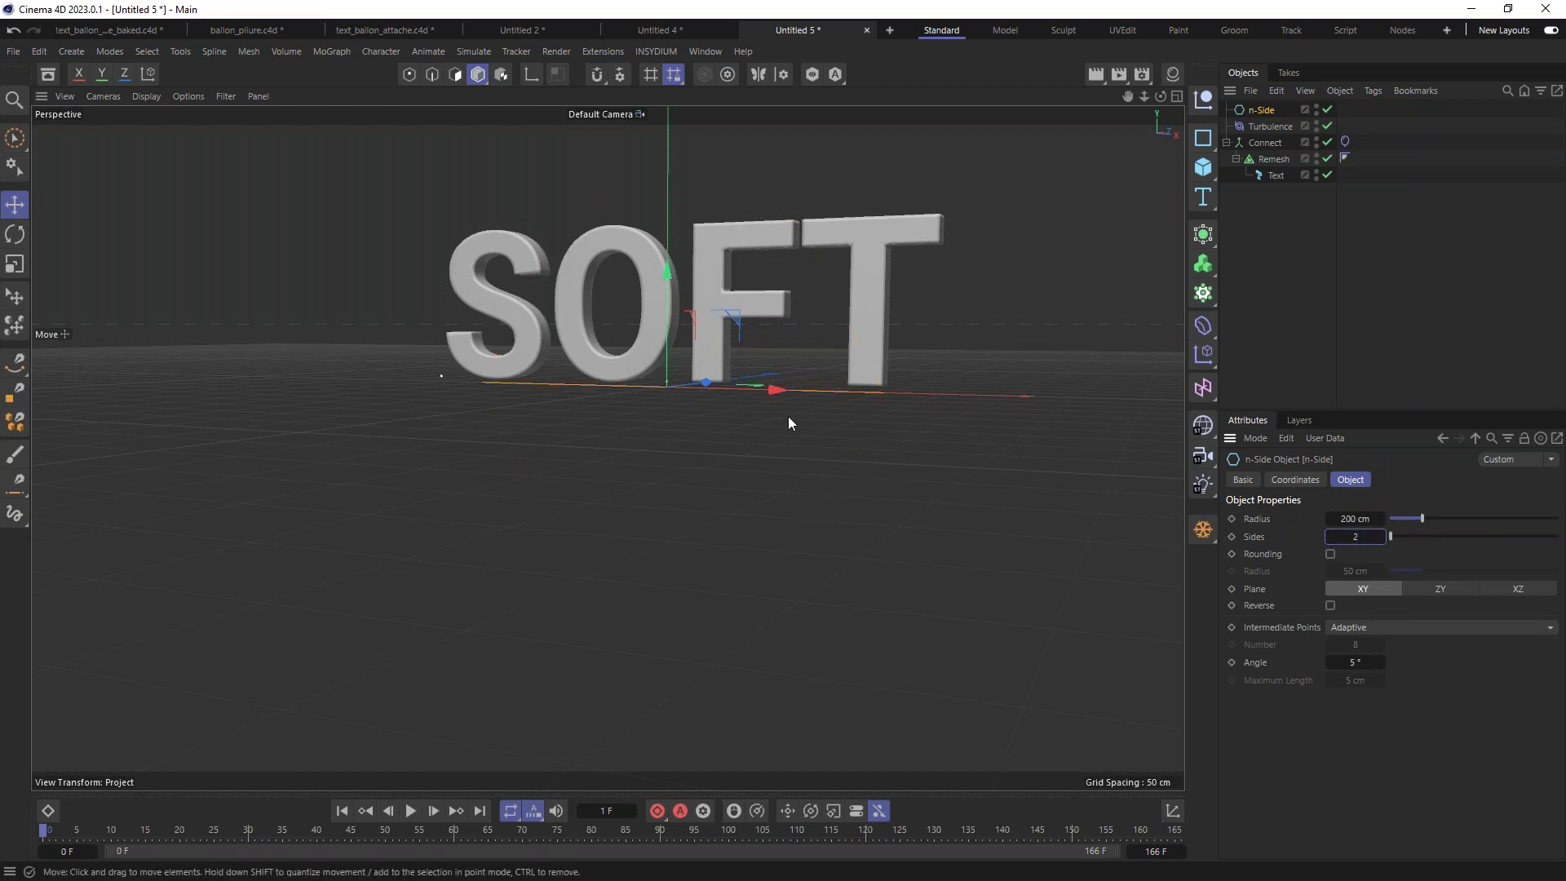
left_click_drag(737, 312, 639, 585)
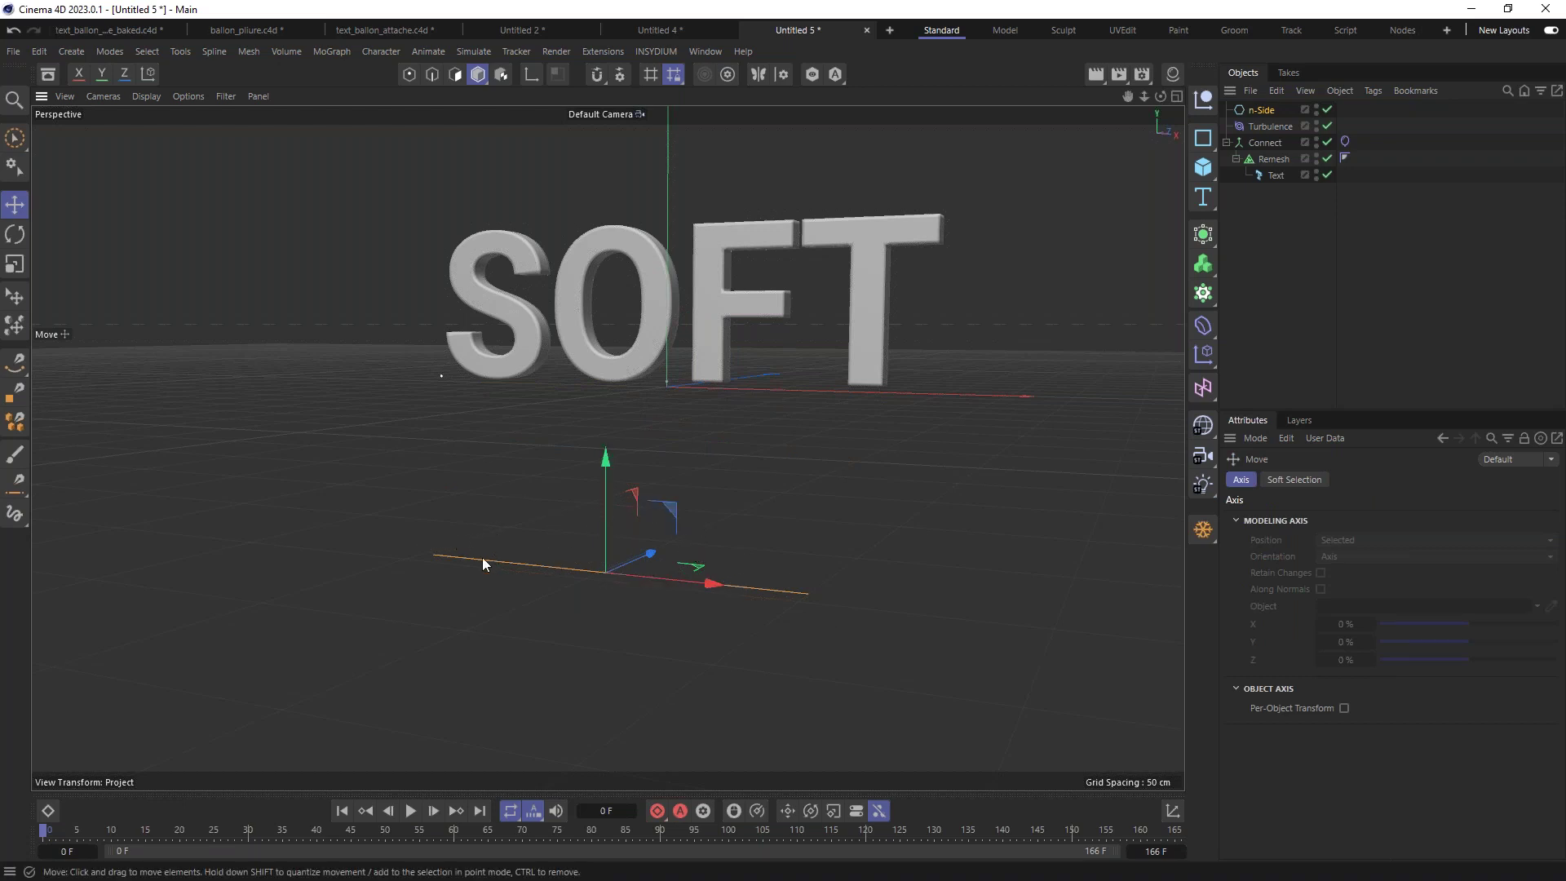
Step: Try moving the line's endpoints in Points mode, then undo back to the parametric n-Side
left_click(1259, 110)
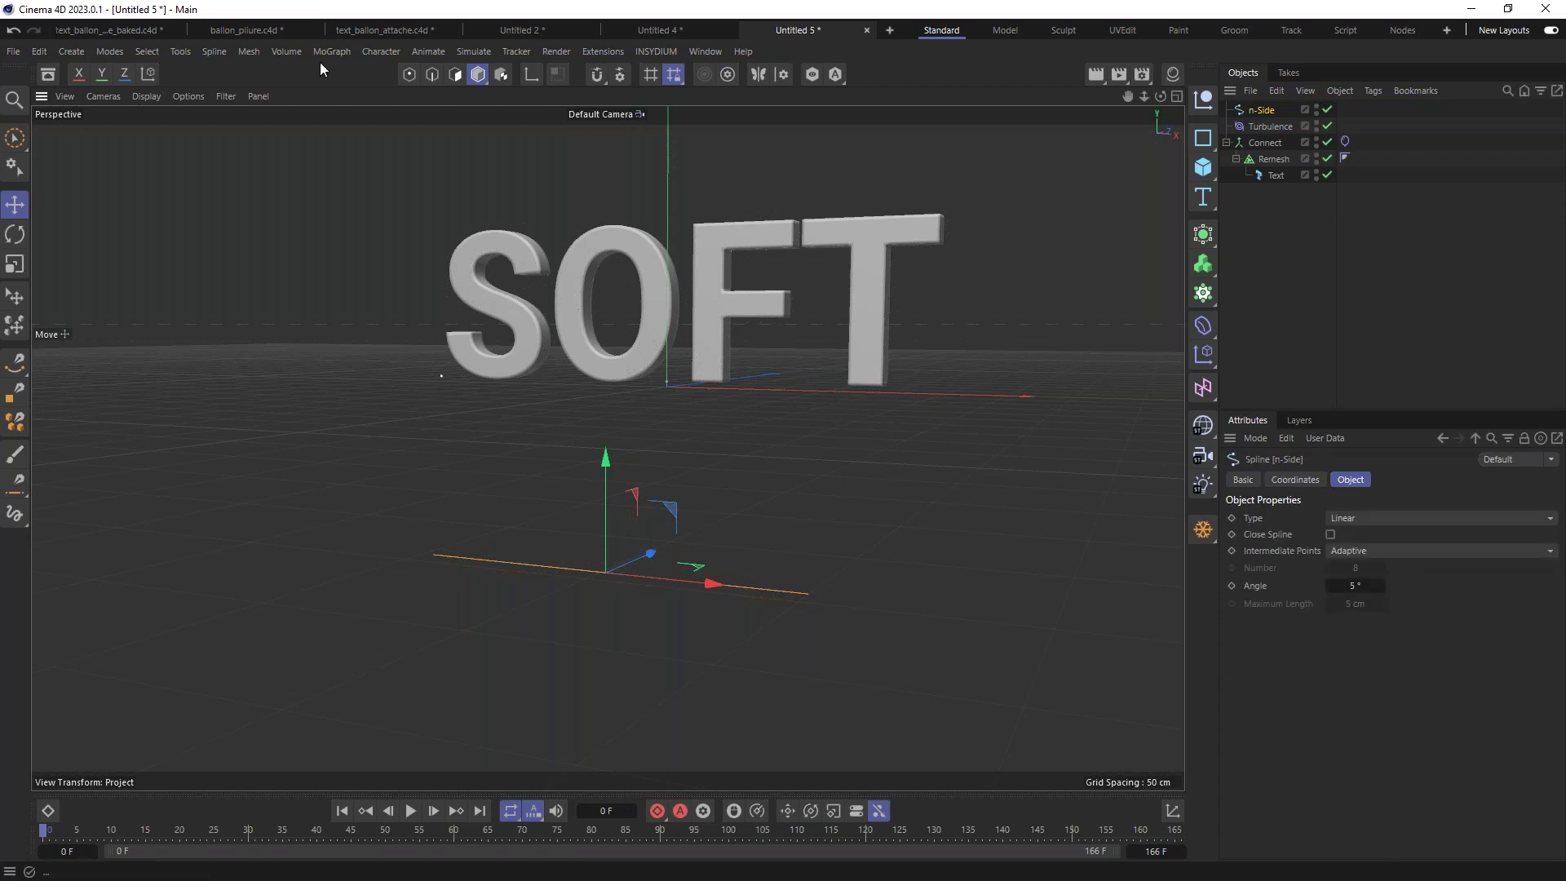
left_click(408, 74)
left_click(808, 594)
left_click_drag(831, 558, 825, 497)
key("ctrl+z")
left_click(434, 555, "ctrl")
key("ctrl+z")
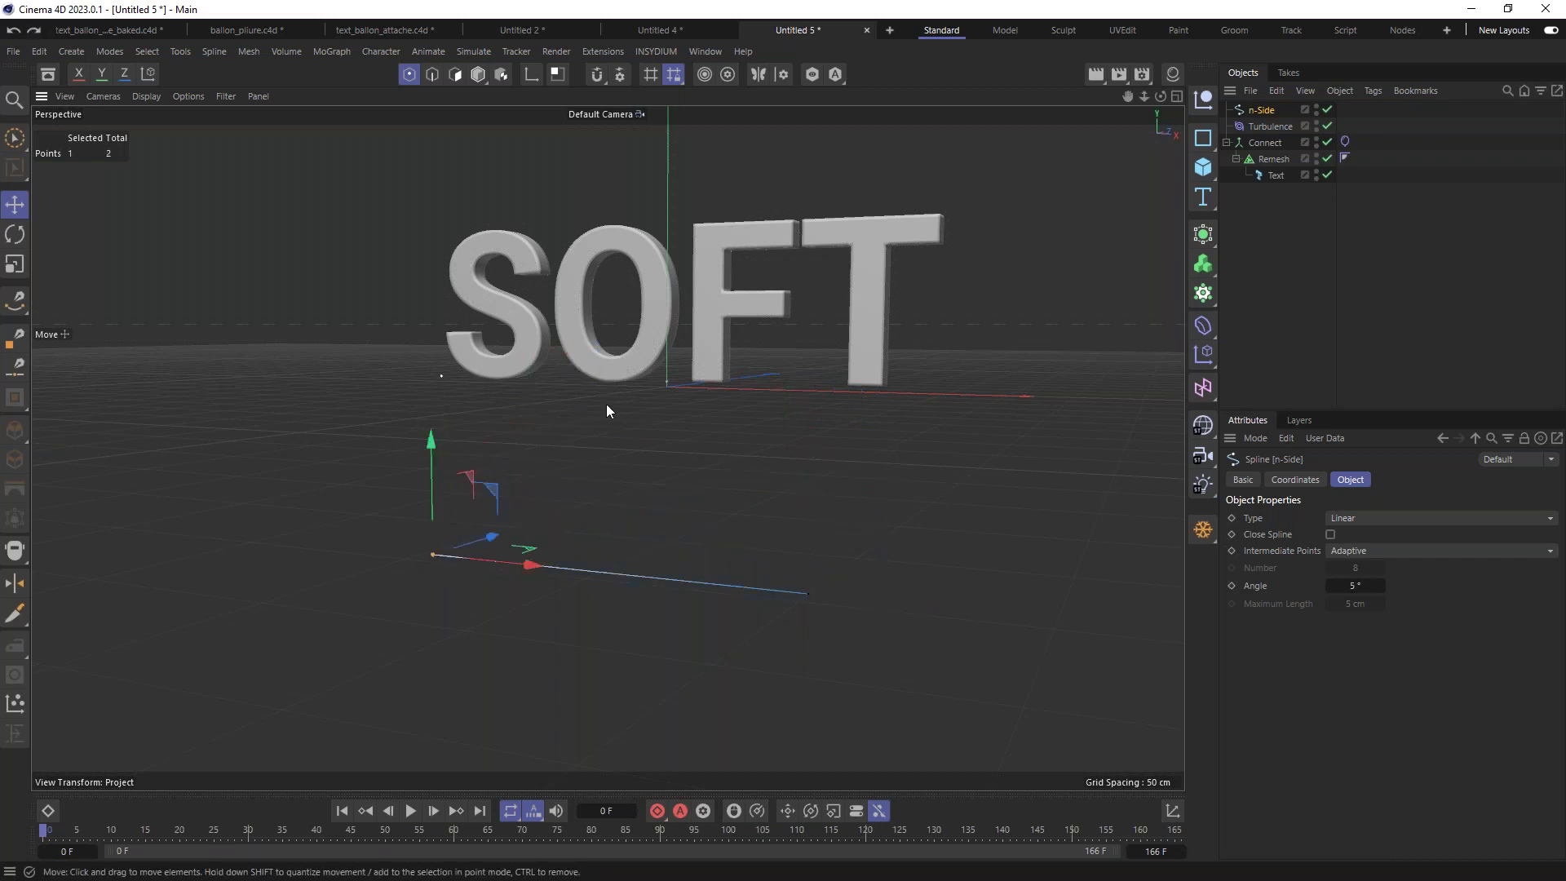
key("ctrl+z")
key("ctrl+z")
key("ctrl+z")
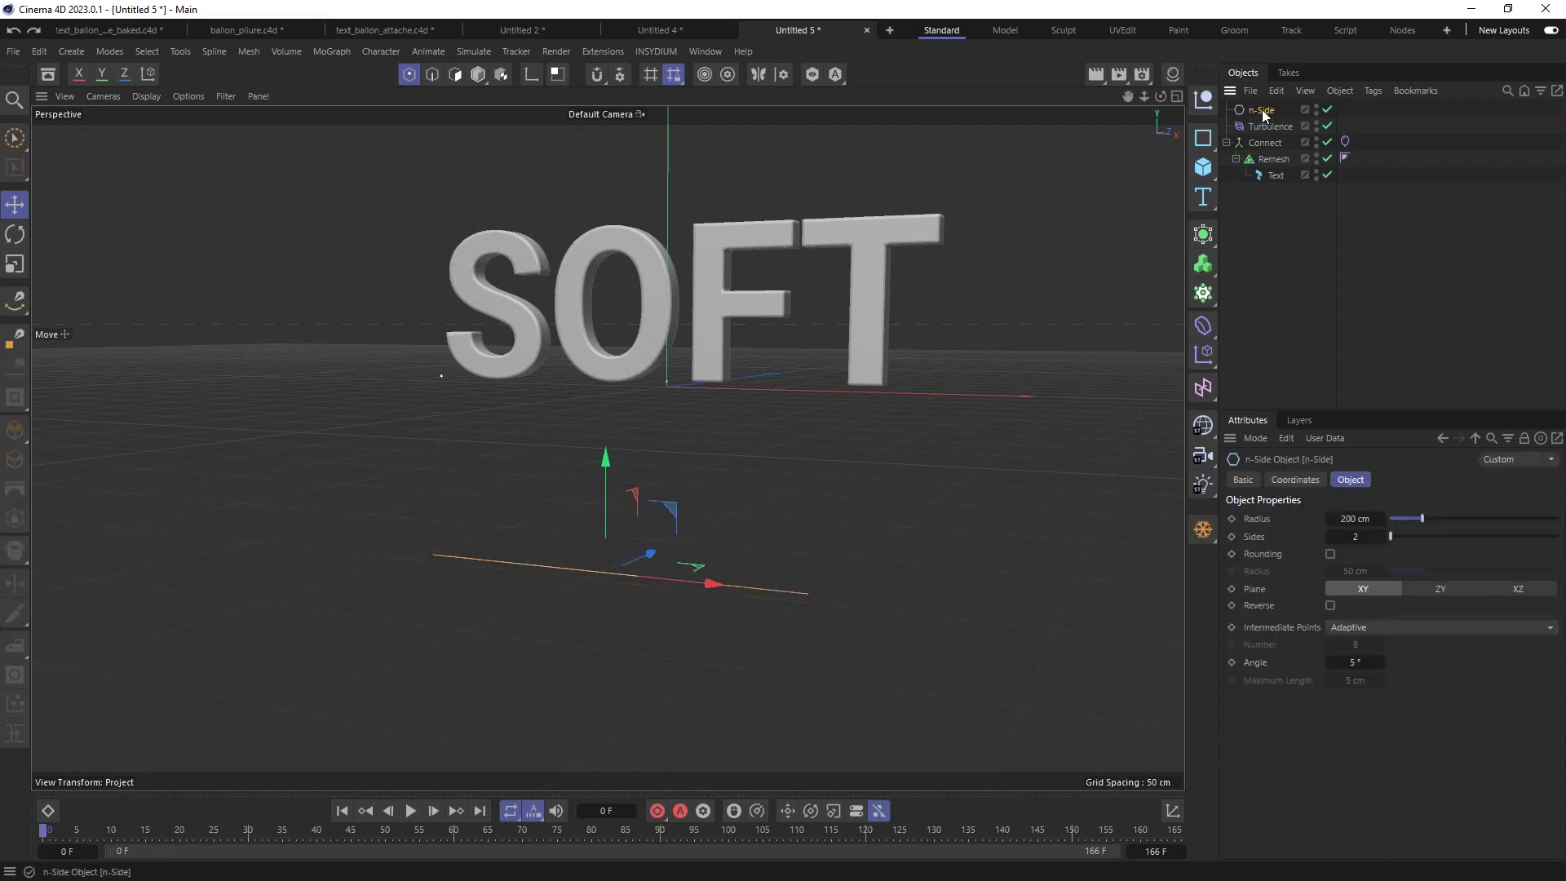
left_click(1263, 115)
Step: Tilt the n-Side line about 63 degrees and shorten it to a 118 cm radius
key("r")
left_click_drag(648, 526, 651, 580)
left_click(1262, 109)
left_click_drag(1411, 522, 1412, 523)
Step: Raise the line about 75 cm, move it under the S, and make it editable with C
key("e")
left_click_drag(659, 535, 522, 515, "alt")
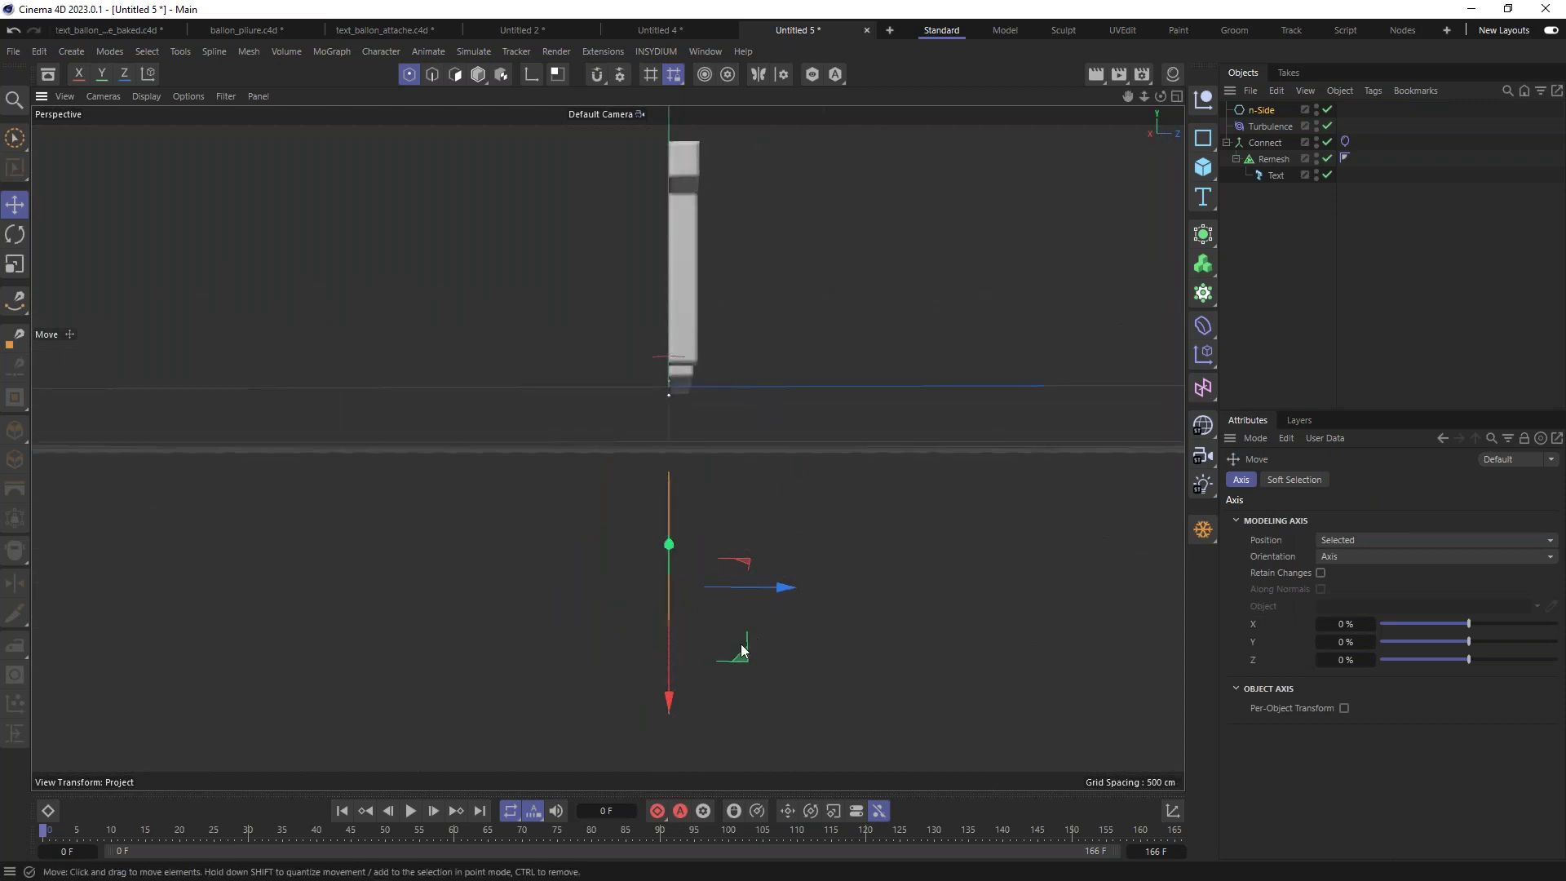
key("w")
left_click_drag(739, 575, 749, 435)
mouse_move(621, 443)
left_mouse_down("alt")
mouse_move(686, 473)
mouse_move(884, 454)
mouse_move(608, 446)
left_mouse_up("alt")
mouse_move(577, 548)
left_mouse_down("alt")
mouse_move(663, 563)
mouse_move(611, 605)
mouse_move(584, 577)
left_mouse_up("alt")
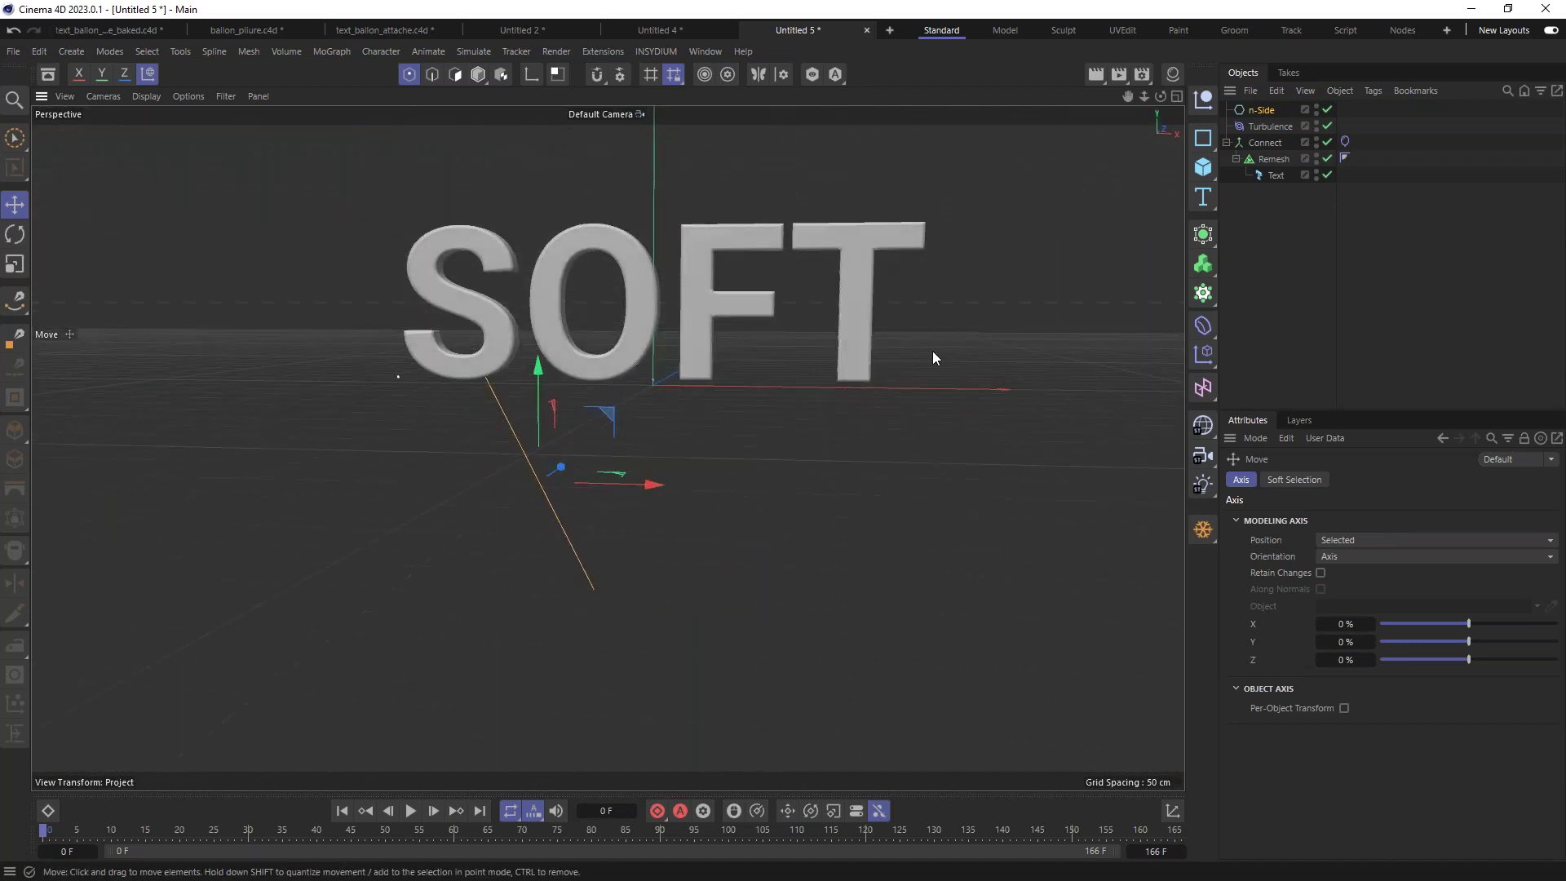
left_click(1260, 112)
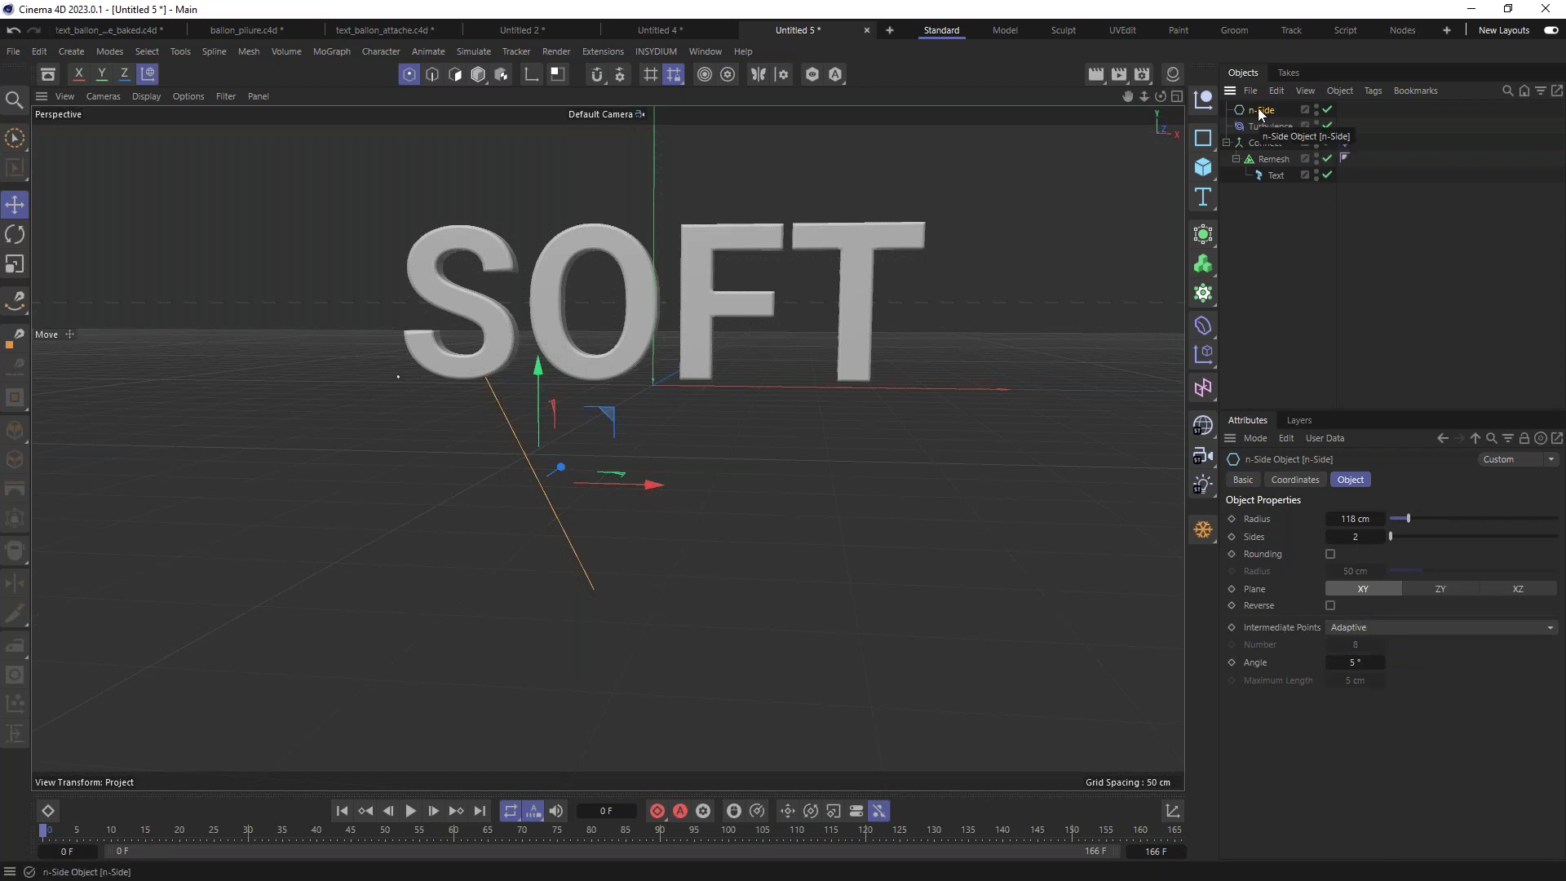
key("c")
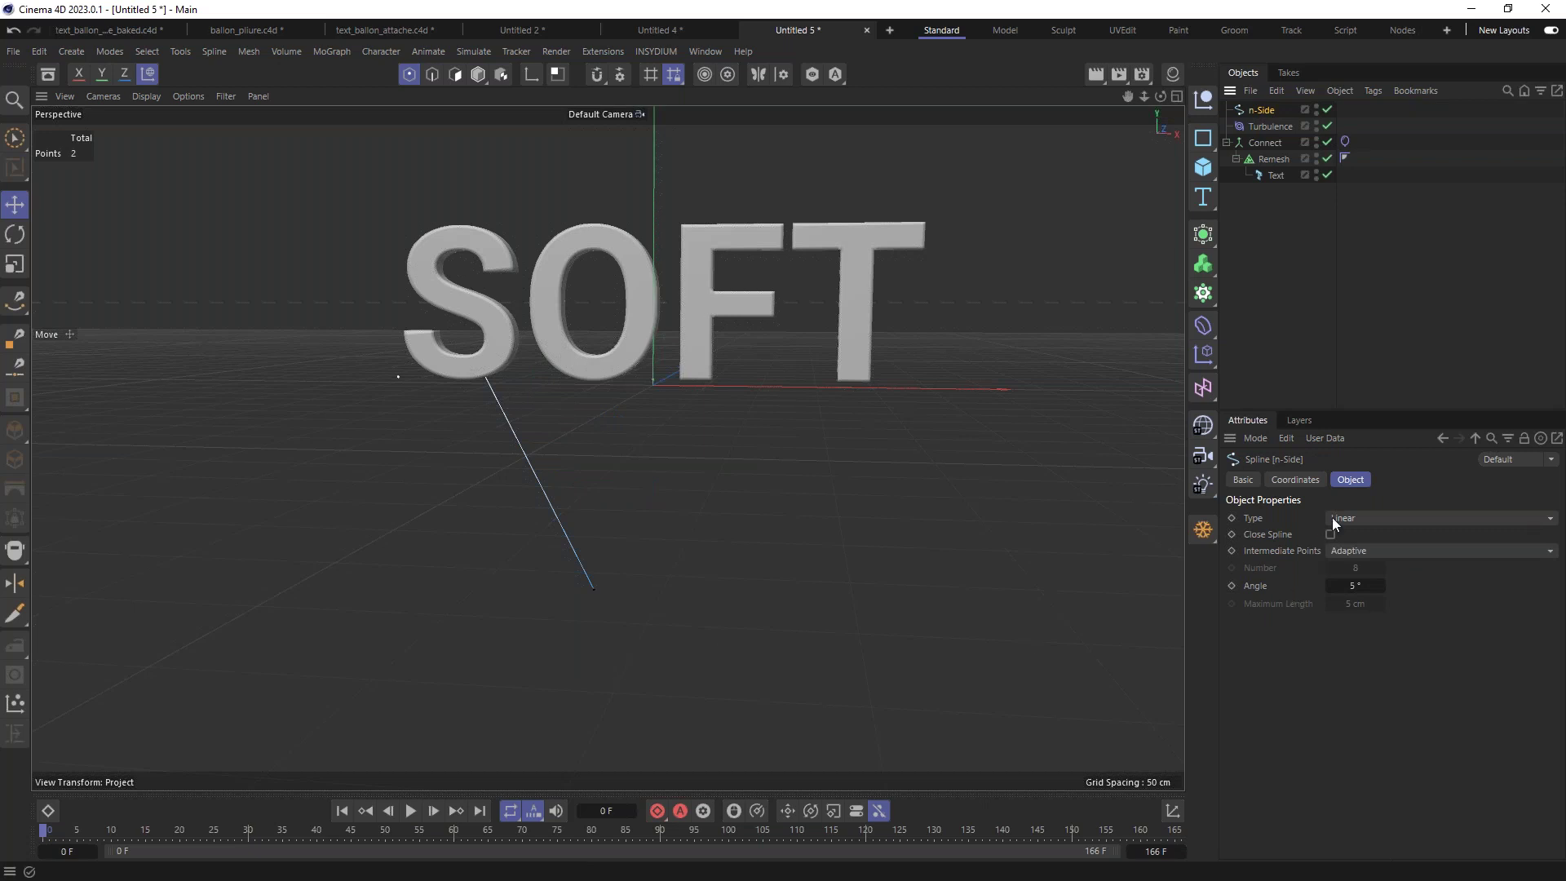
Step: Make the n-Side spline Cubic with 8 Uniform intermediate points
left_click(1354, 520)
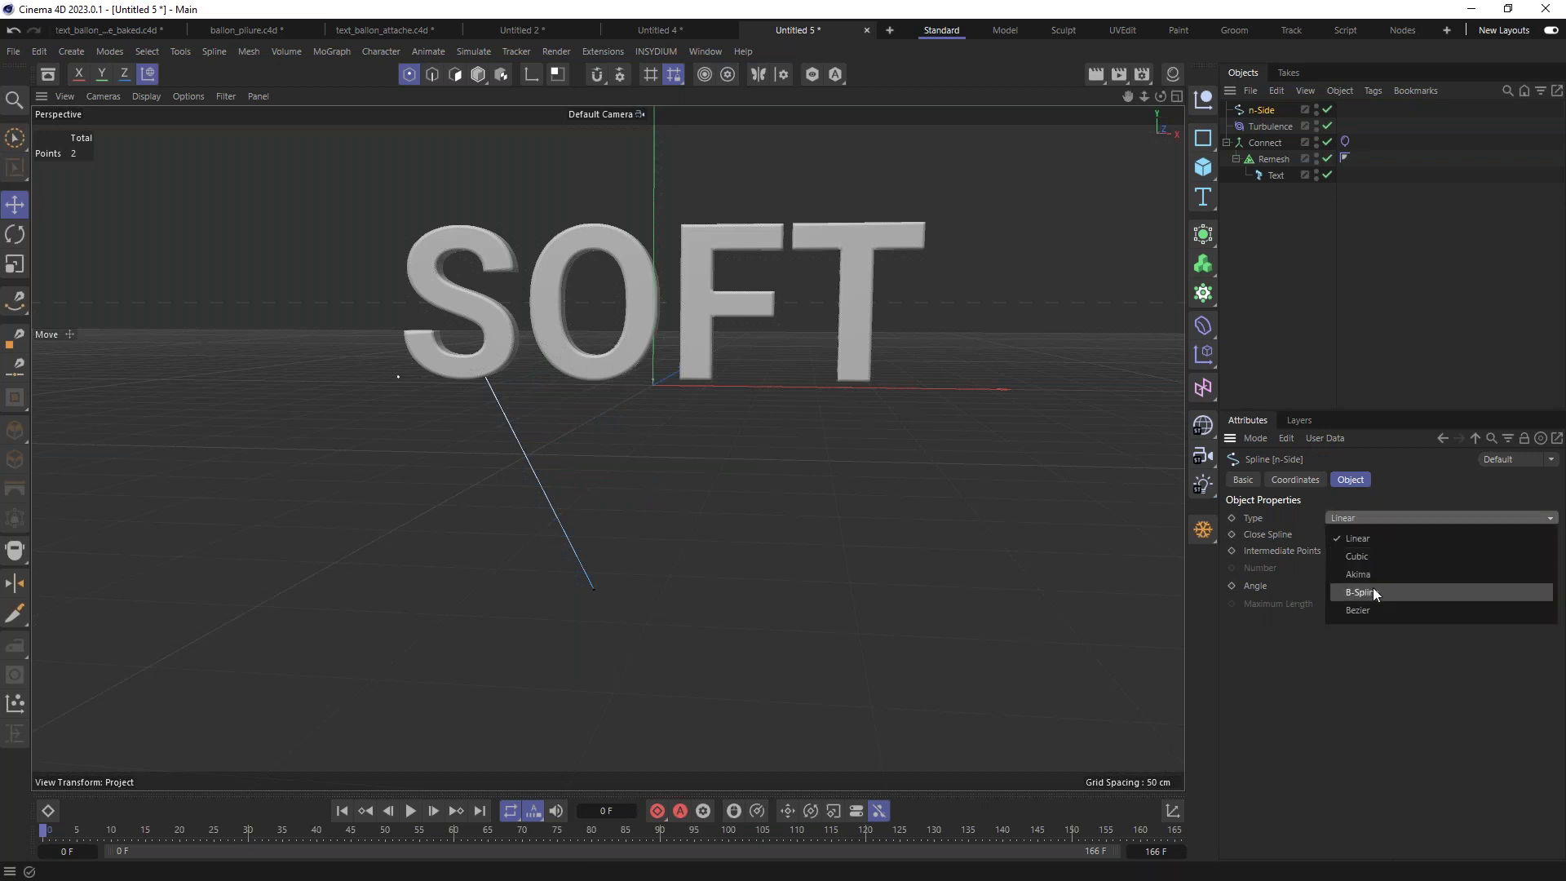
left_click(1284, 525)
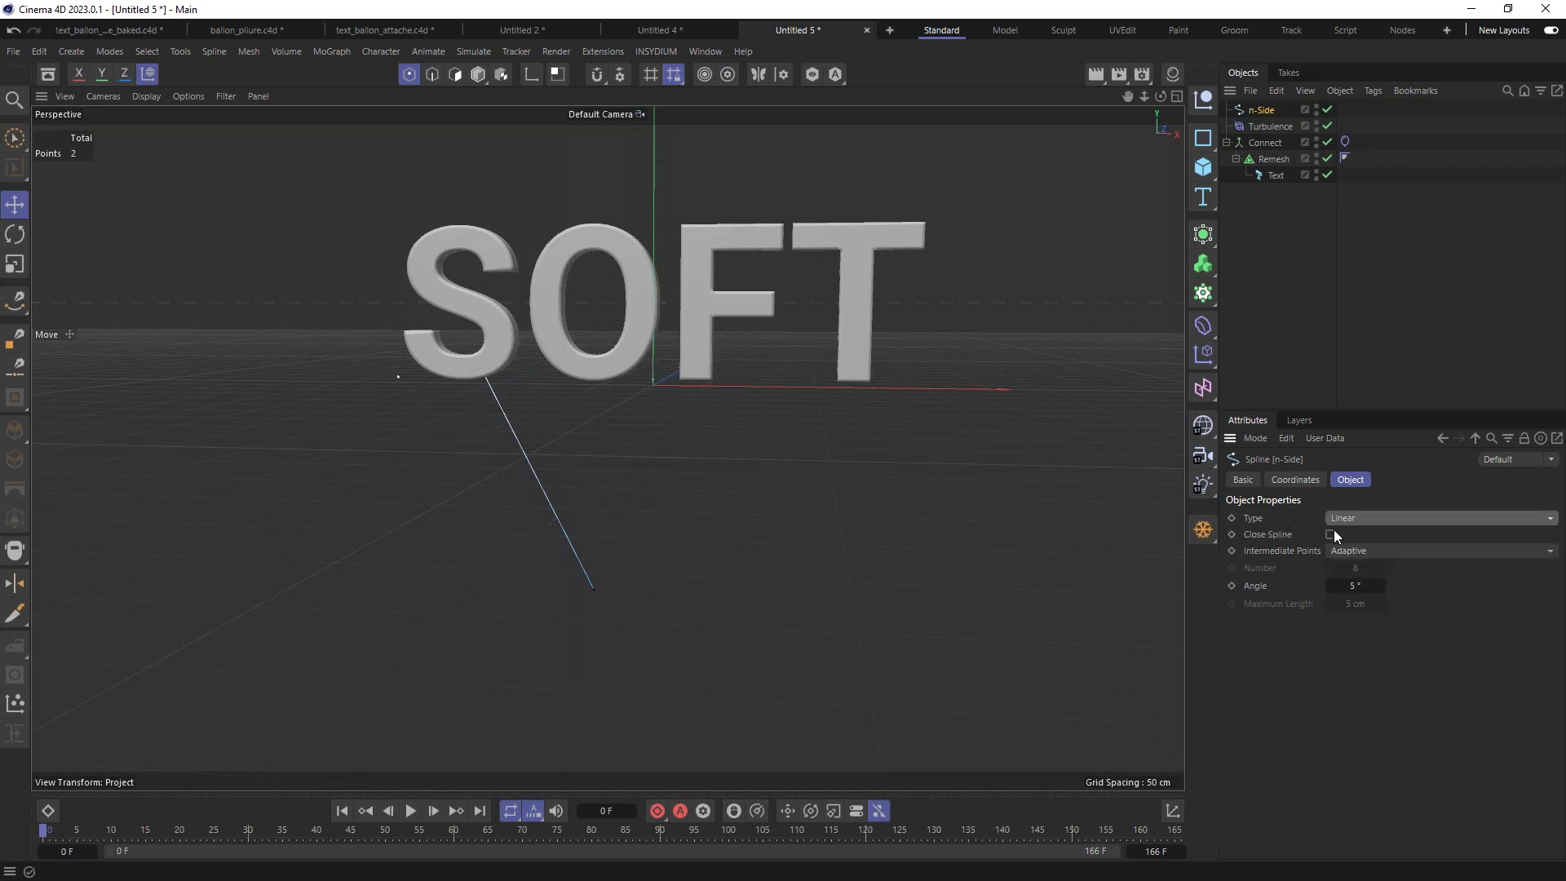
left_click(1359, 551)
left_click(1342, 518)
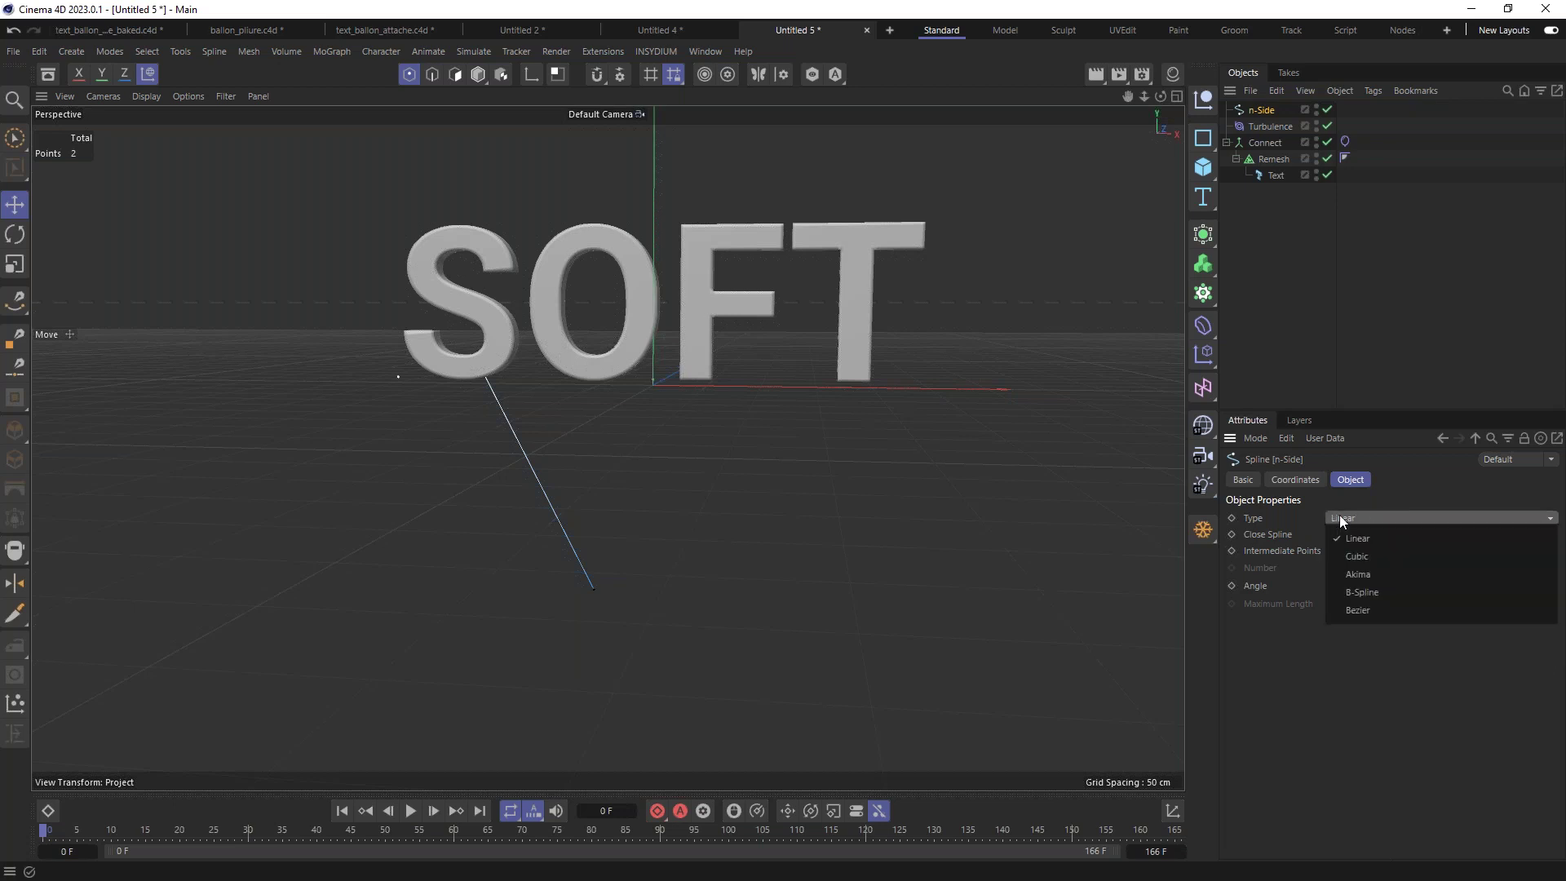
left_click(1367, 560)
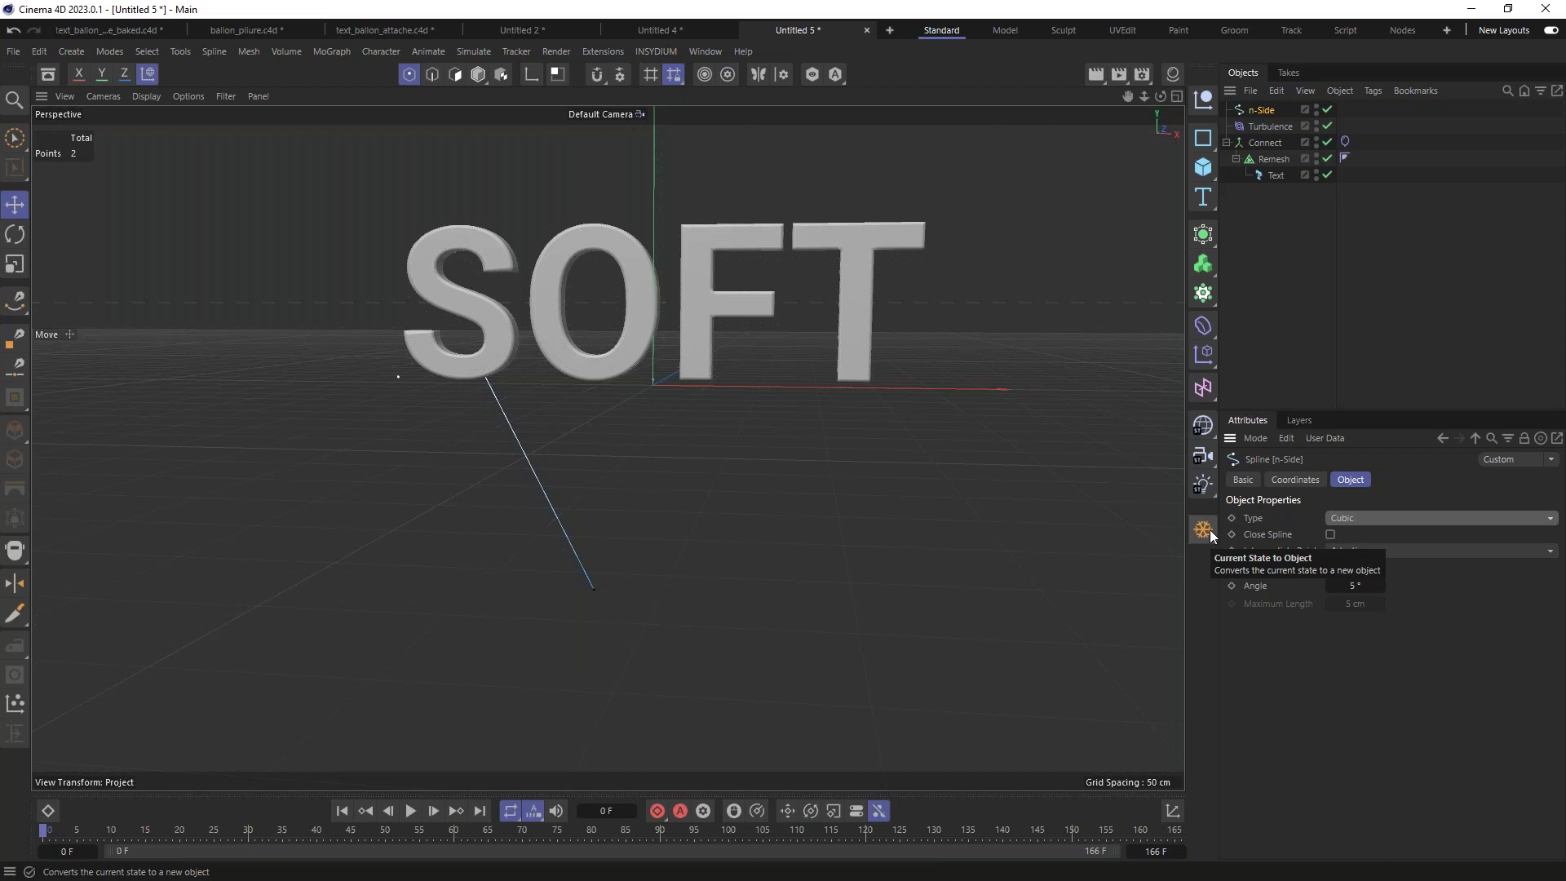
left_click(1377, 551)
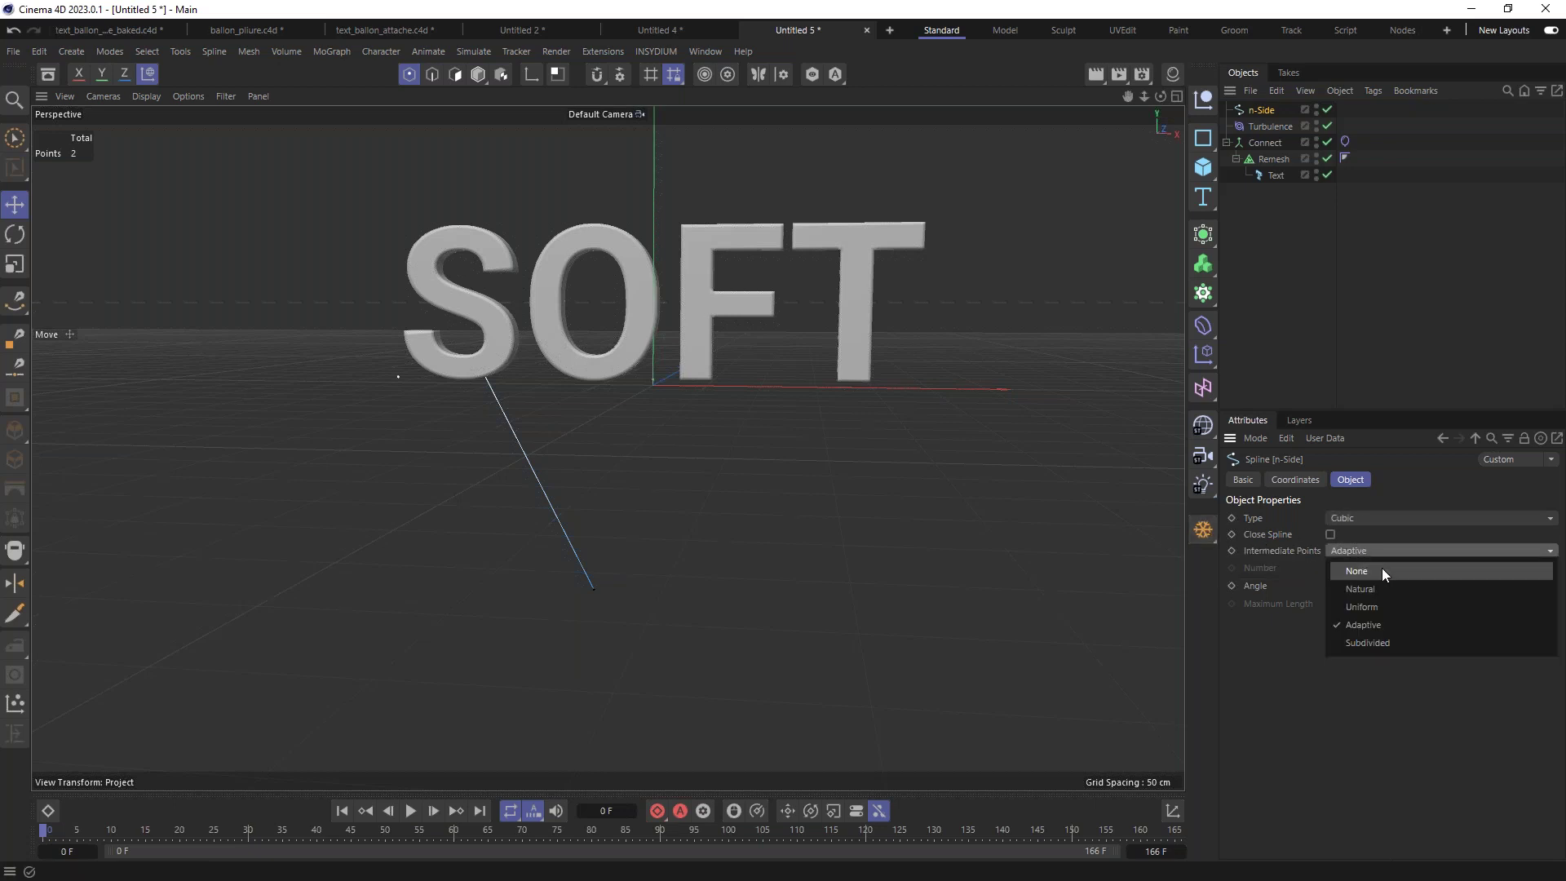
left_click(1363, 606)
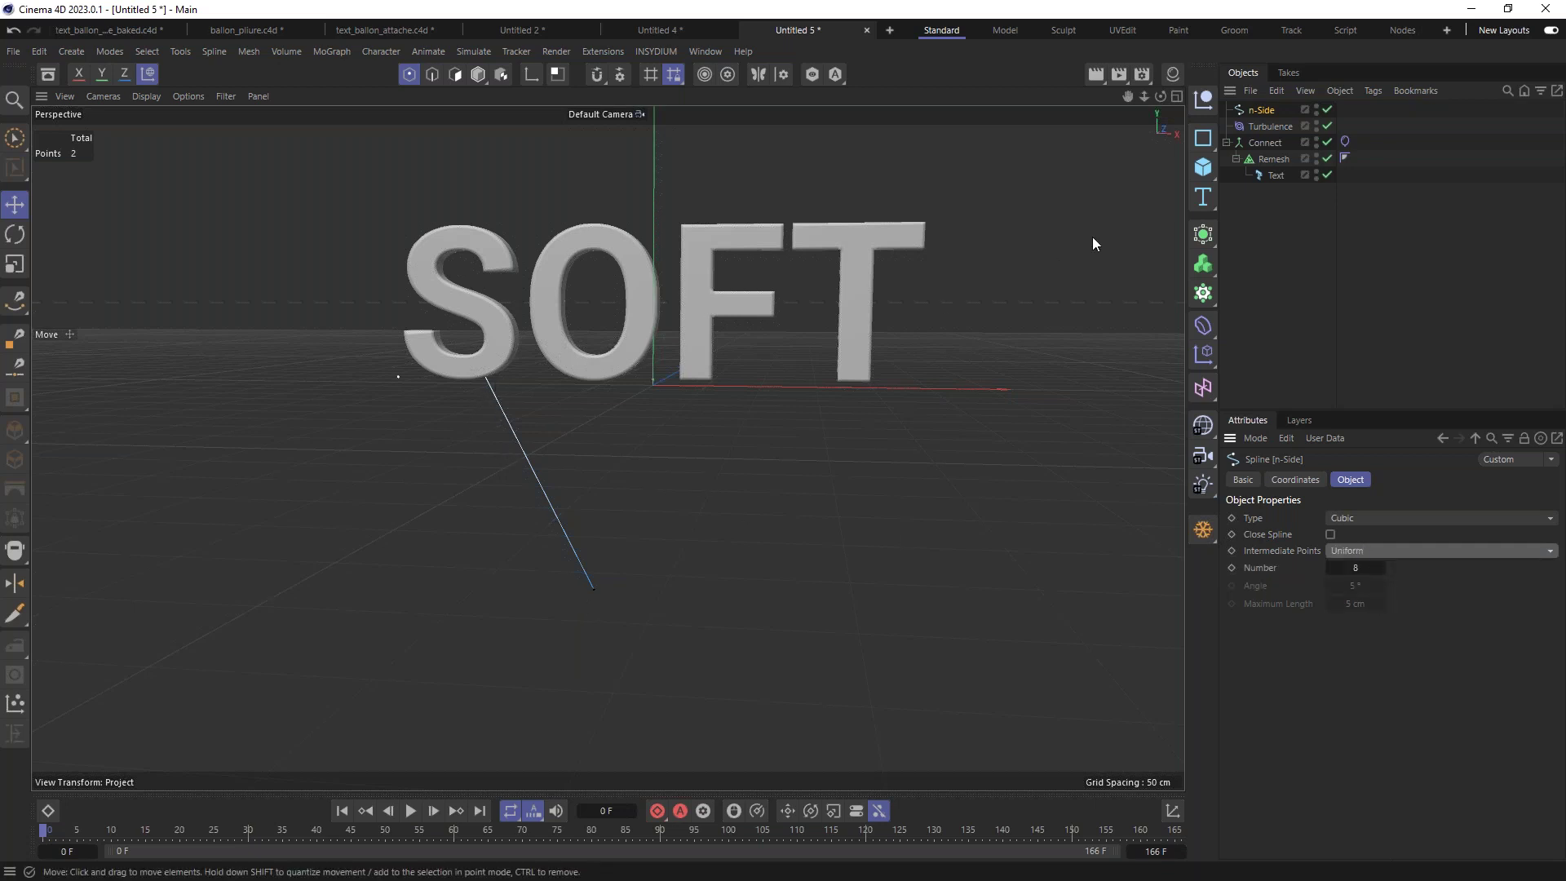
Step: Add a Rope simulation tag to the n-Side string
right_click(1261, 109)
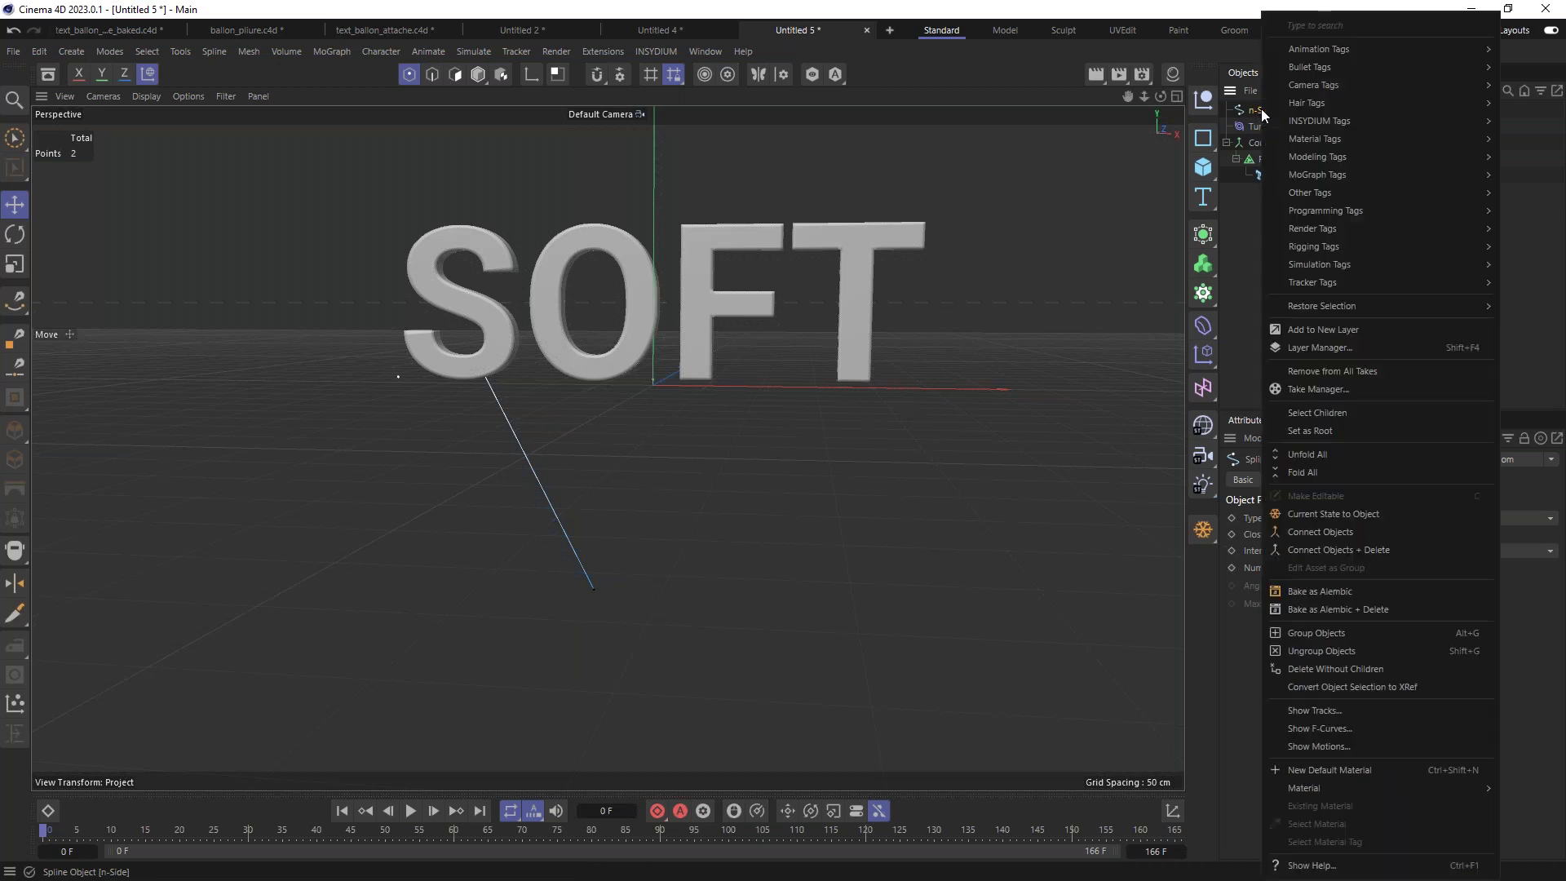
mouse_move(1312, 264)
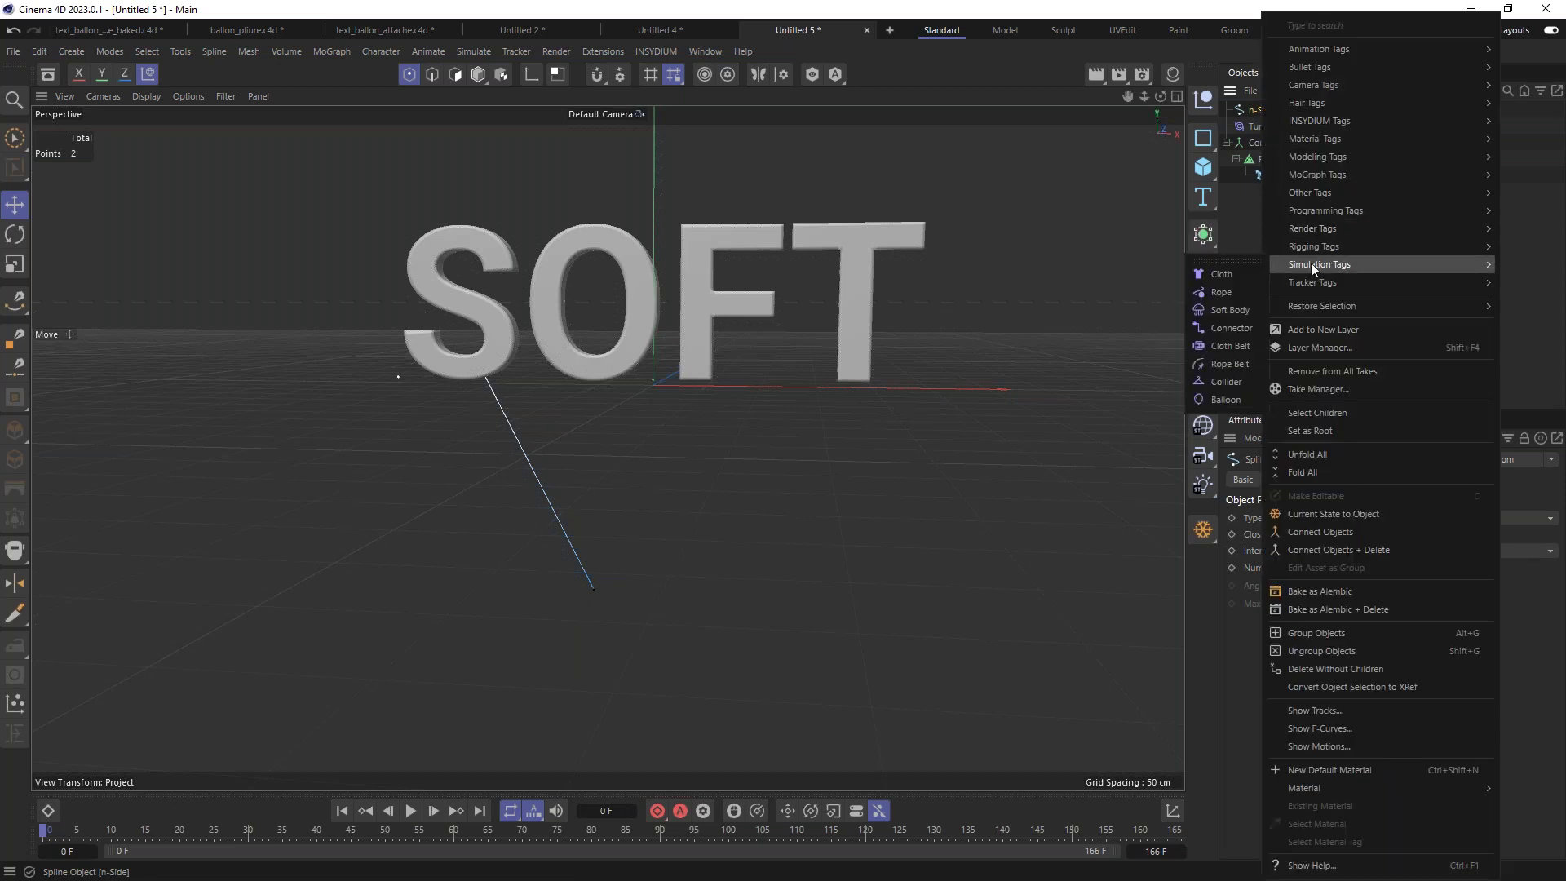
left_click(1220, 293)
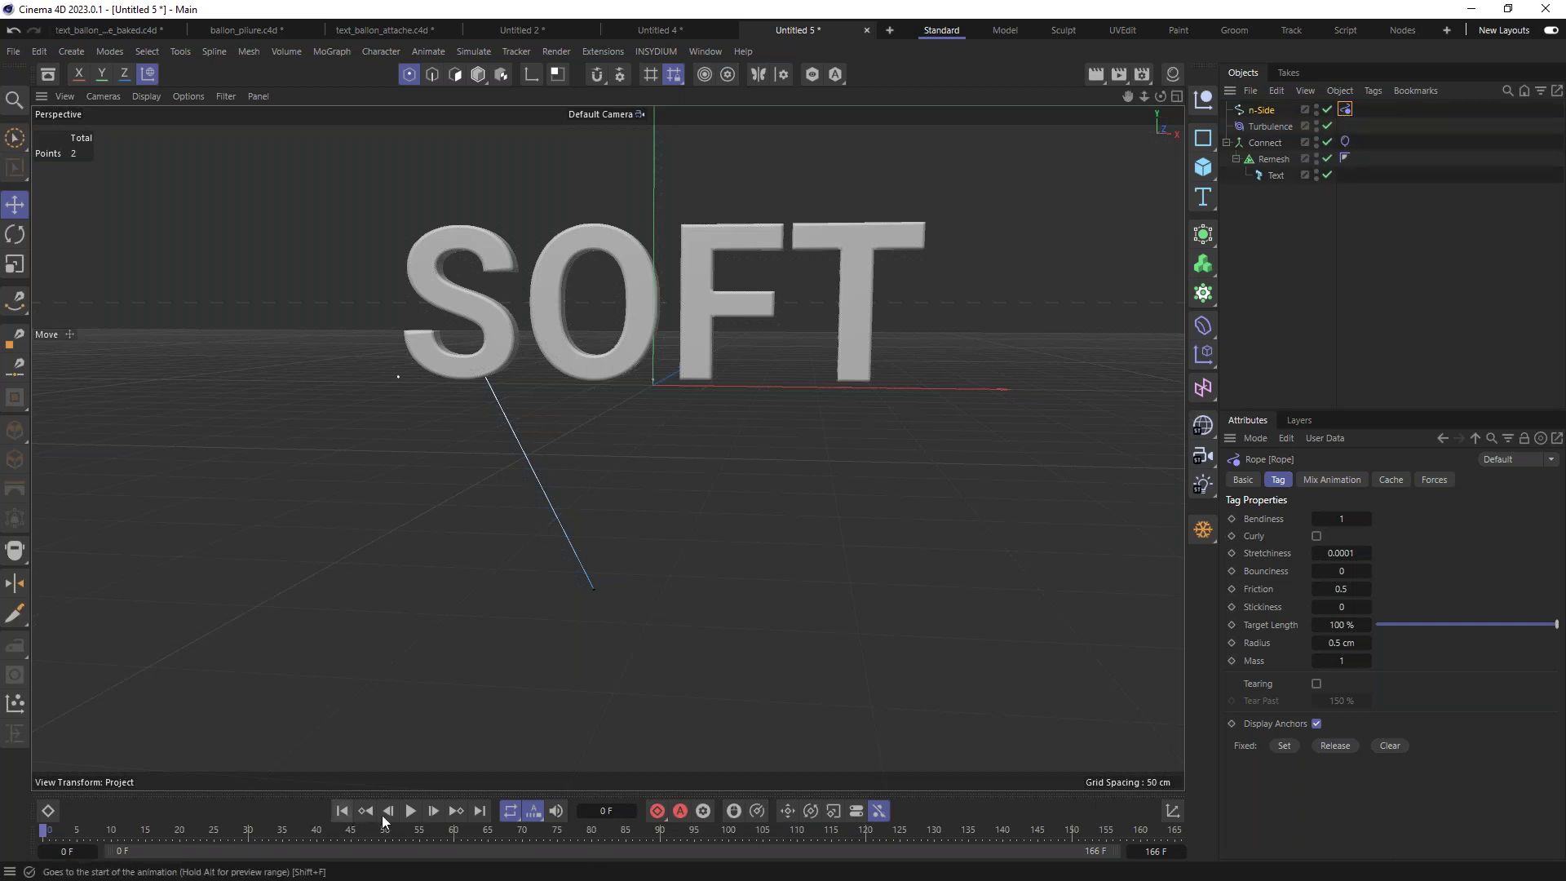
Step: Preview the rope simulation from frame 0 in Model mode, then rewind to the start
left_click(411, 812)
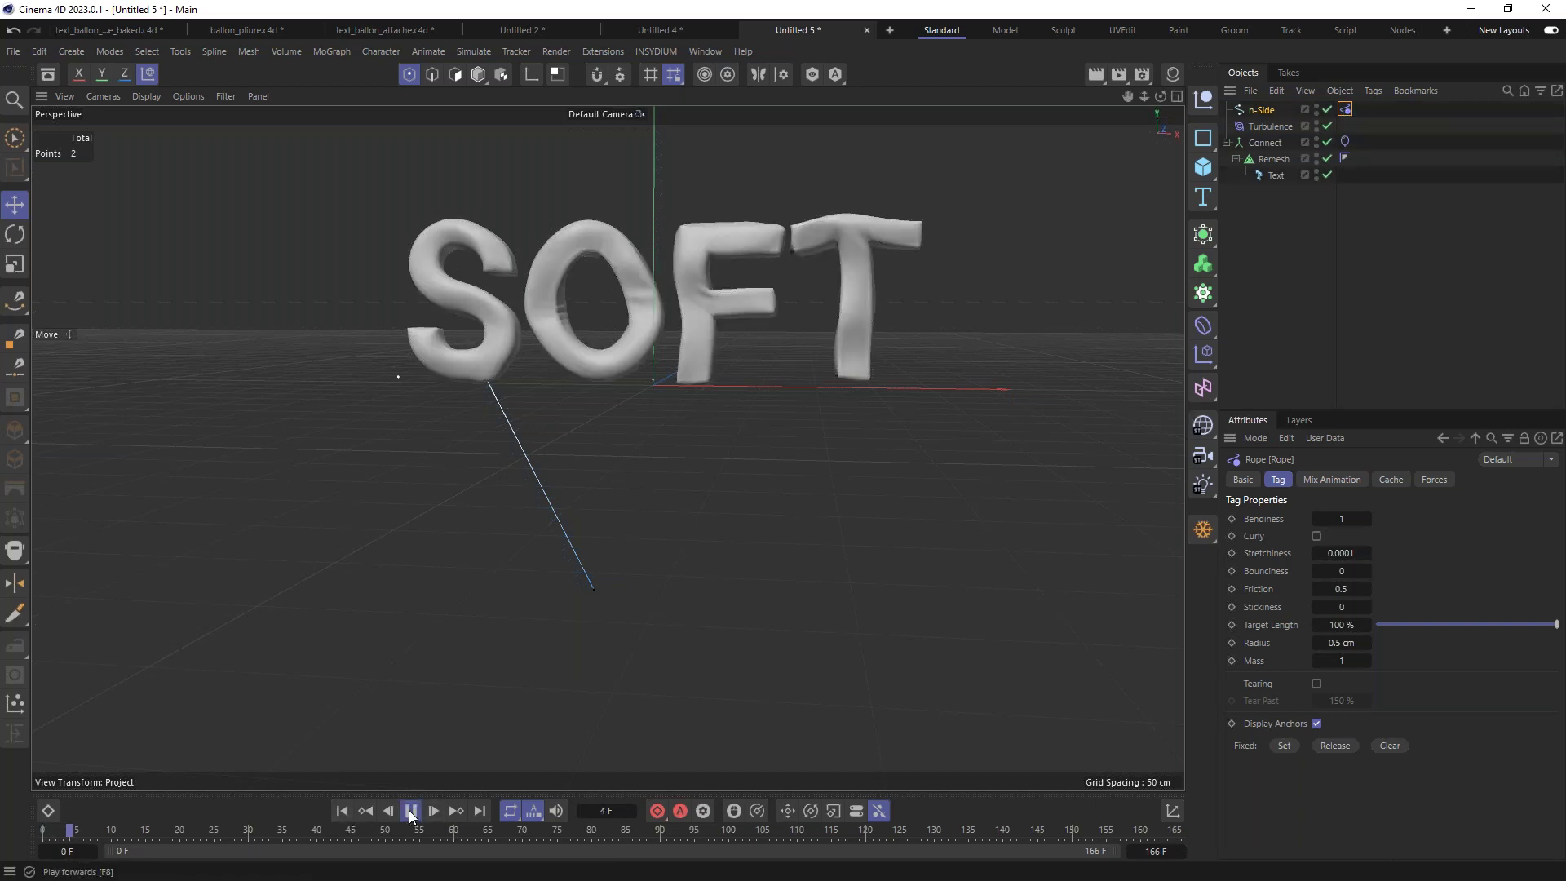
left_click(479, 75)
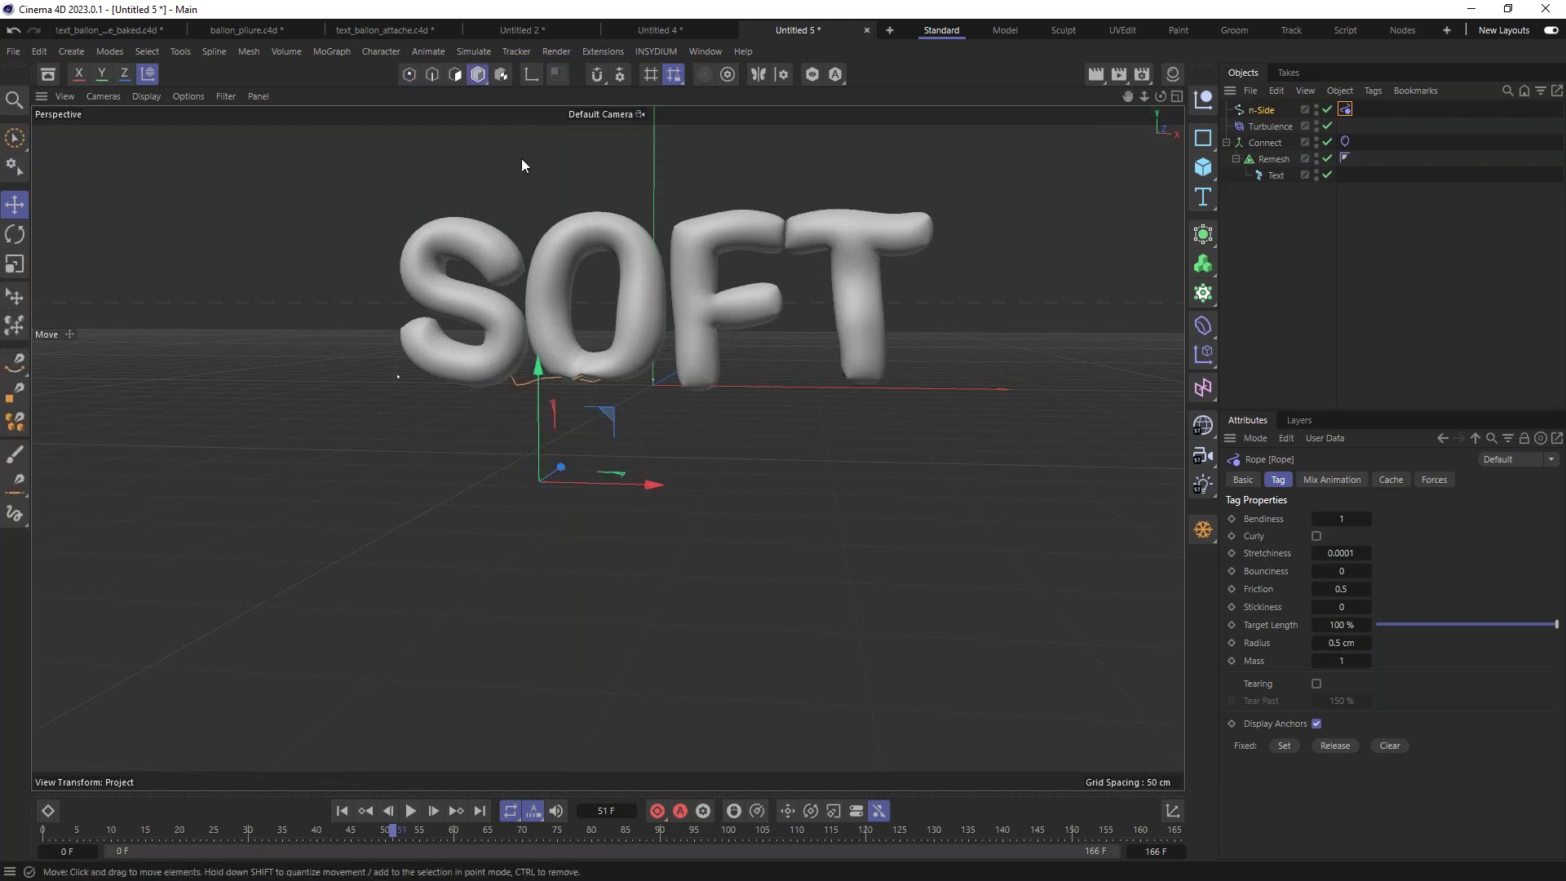
left_click(342, 811)
left_click(410, 811)
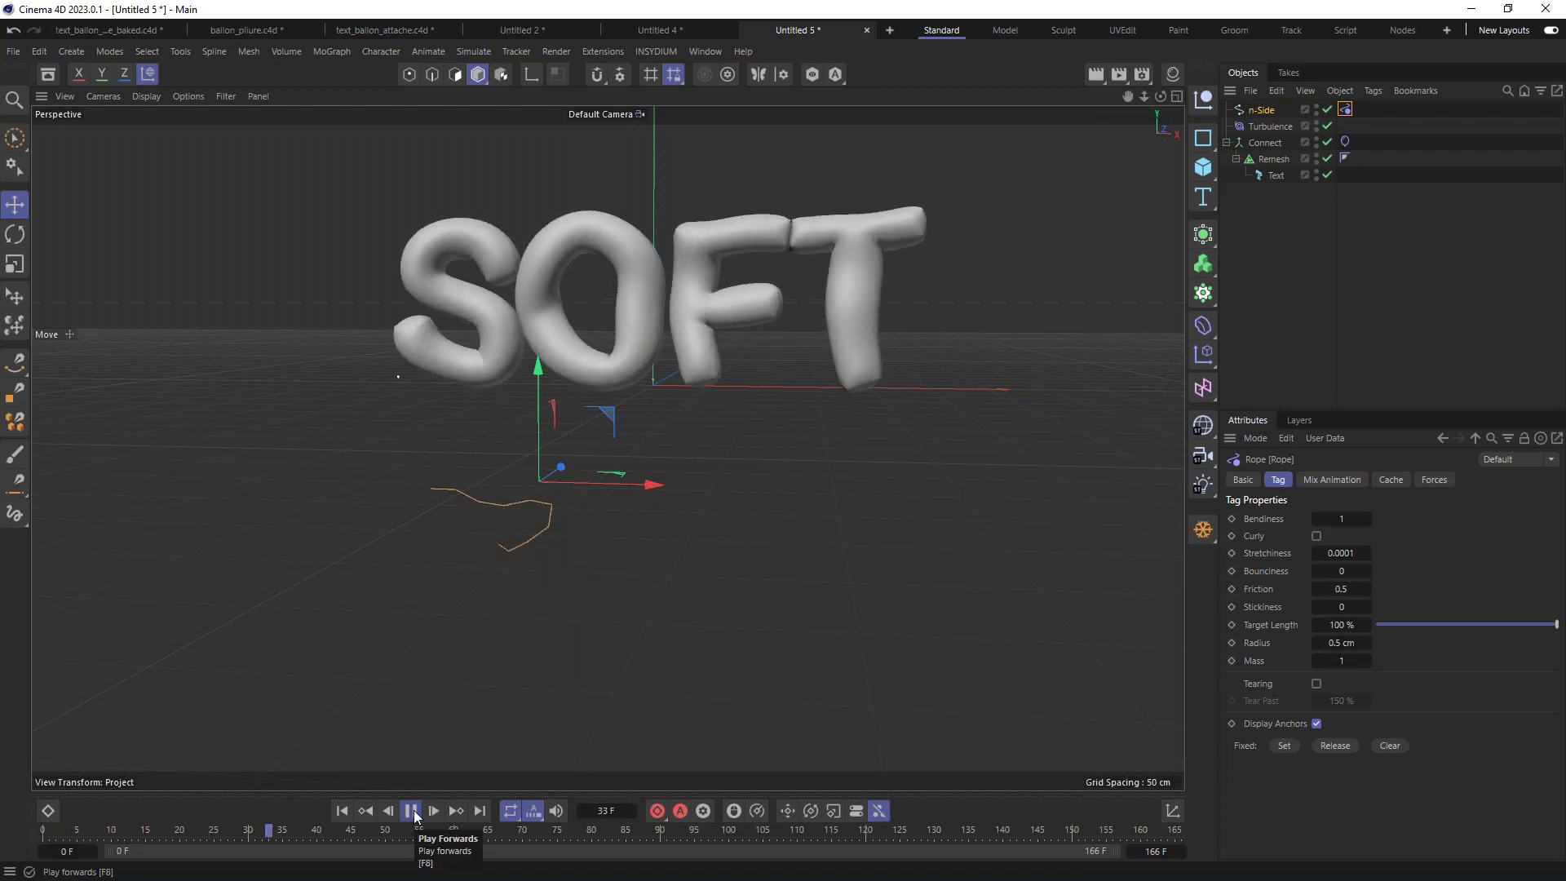
left_click(411, 812)
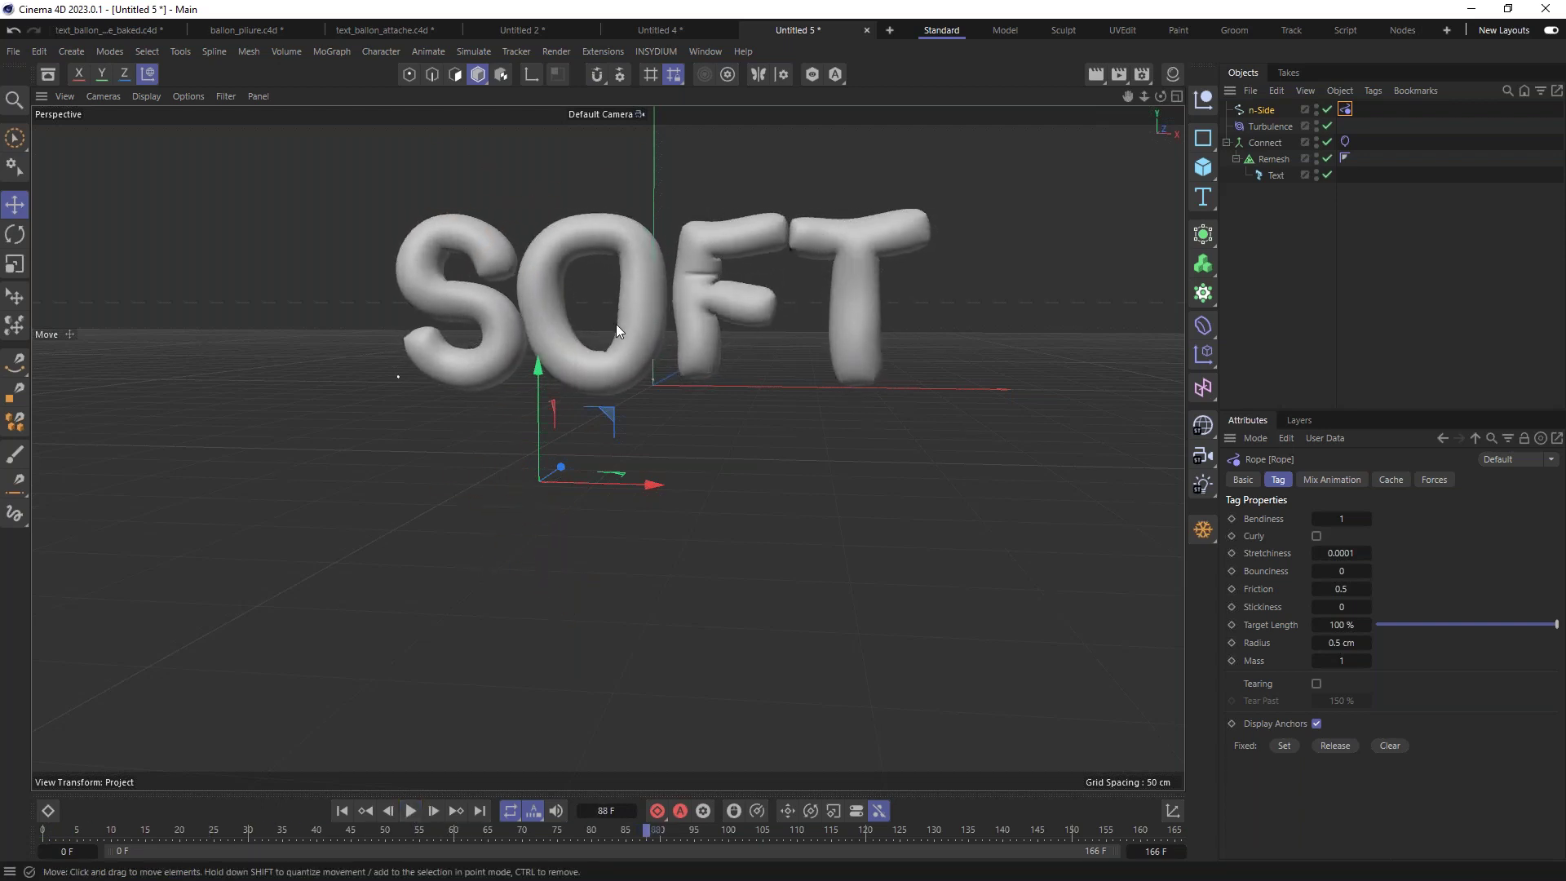
left_click(342, 810)
left_click(410, 811)
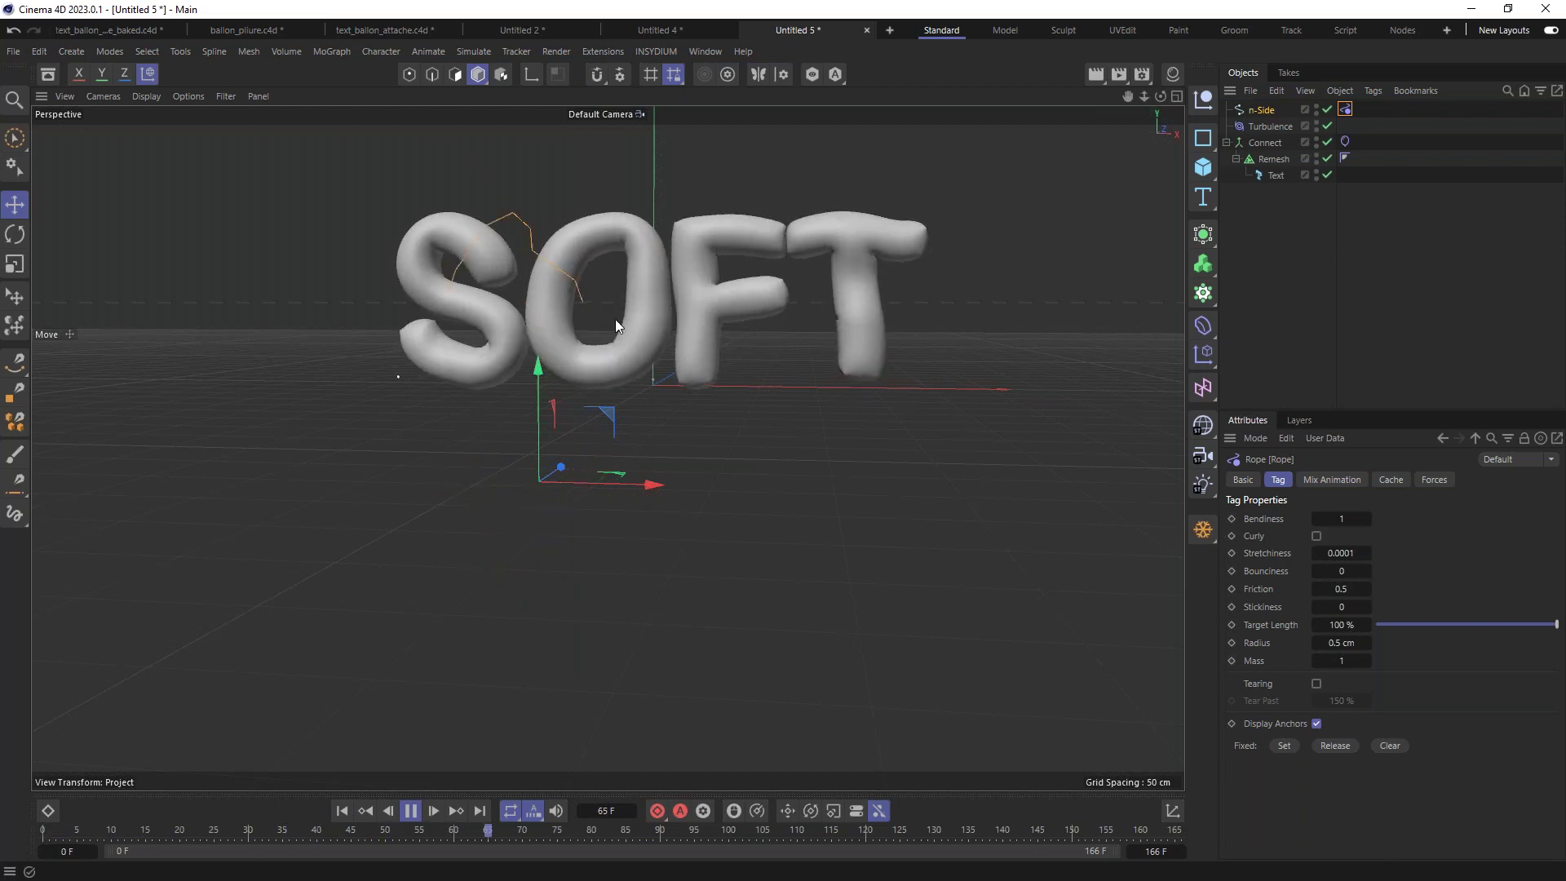
left_click(410, 810)
left_click(341, 810)
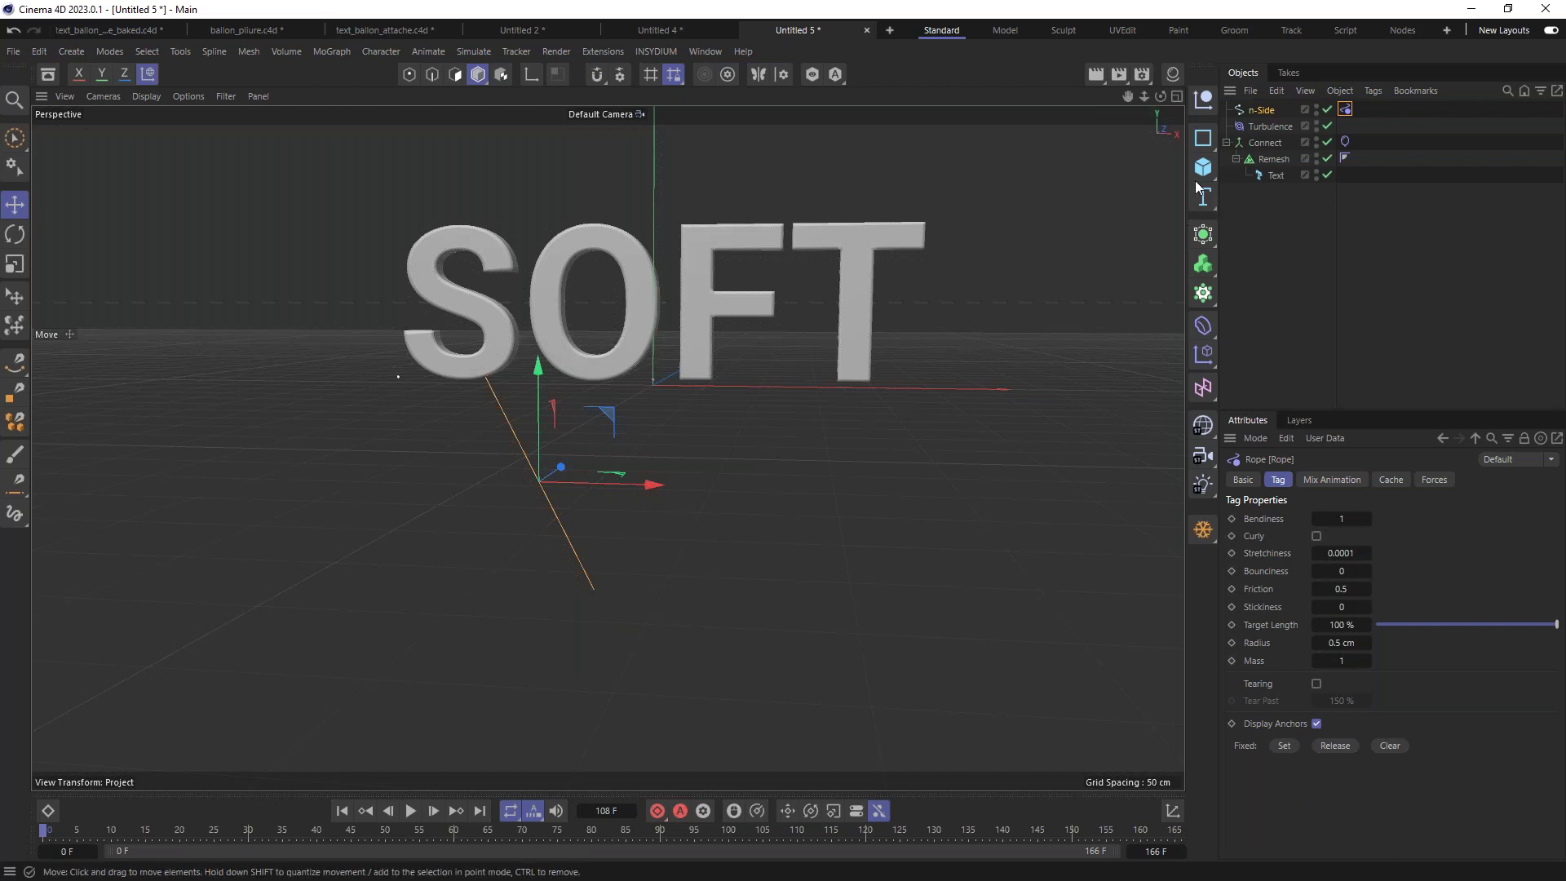
Step: Fix the string's lower endpoint in the Rope tag, then play and rewind the simulation with F8
left_click(1264, 111)
left_click(409, 74)
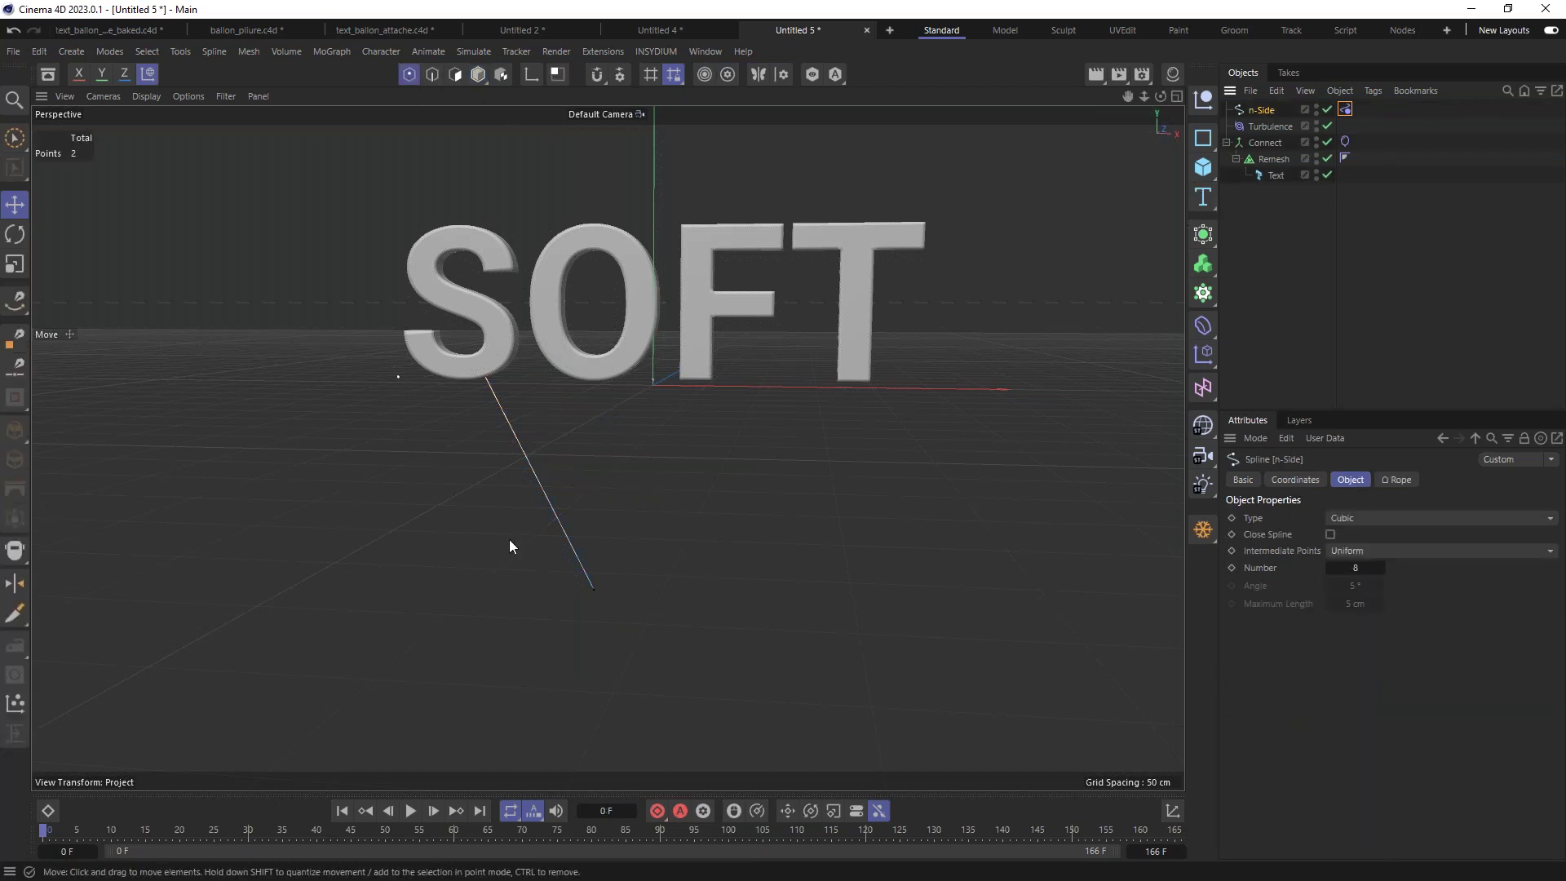
left_click(597, 590)
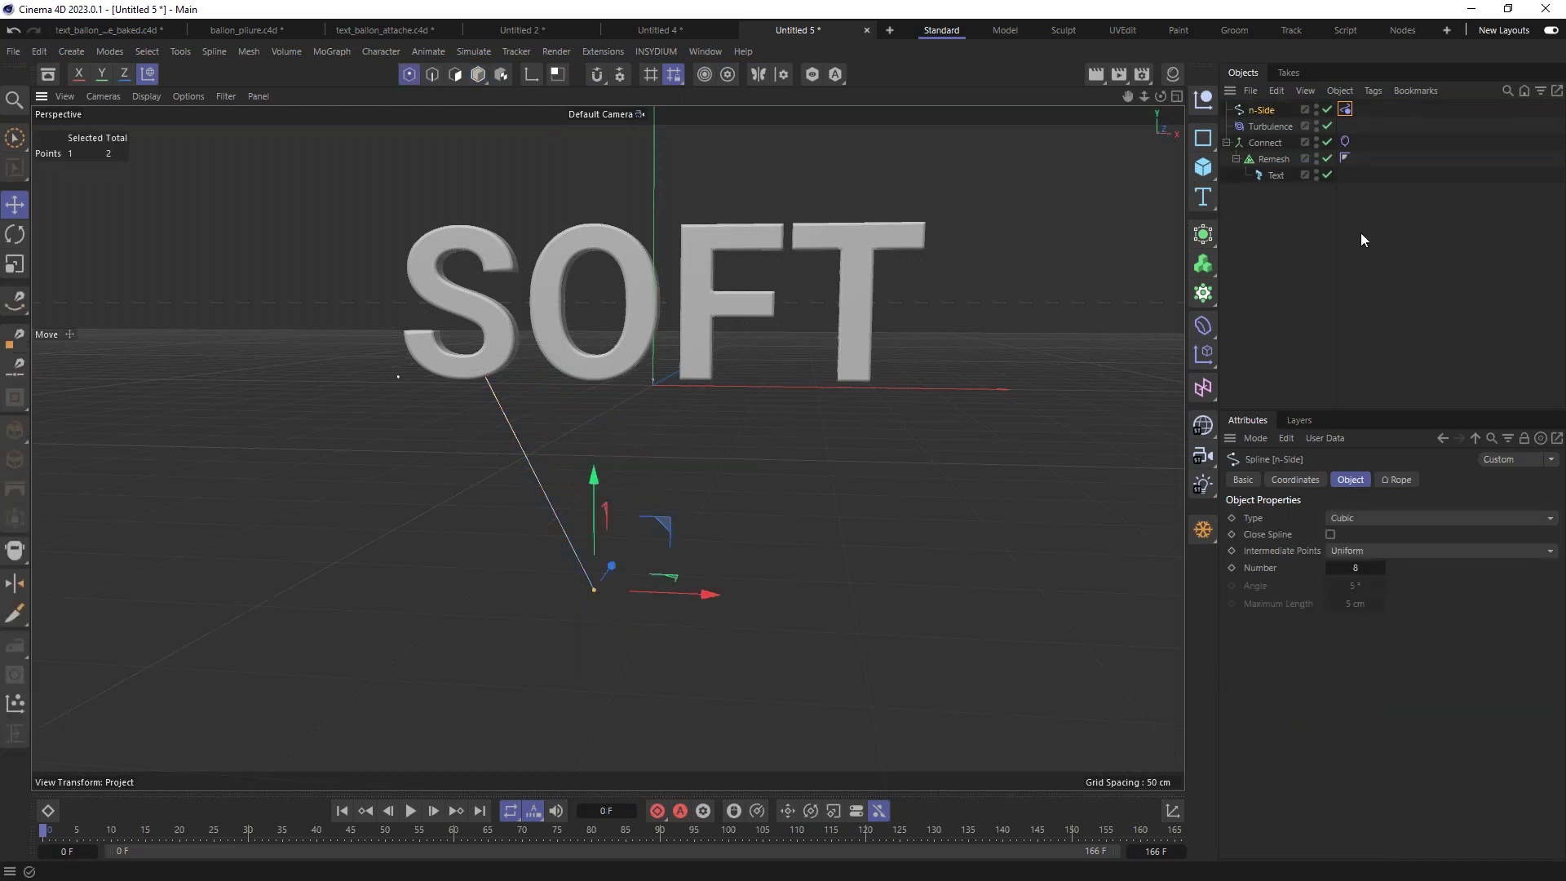
left_click(1345, 111)
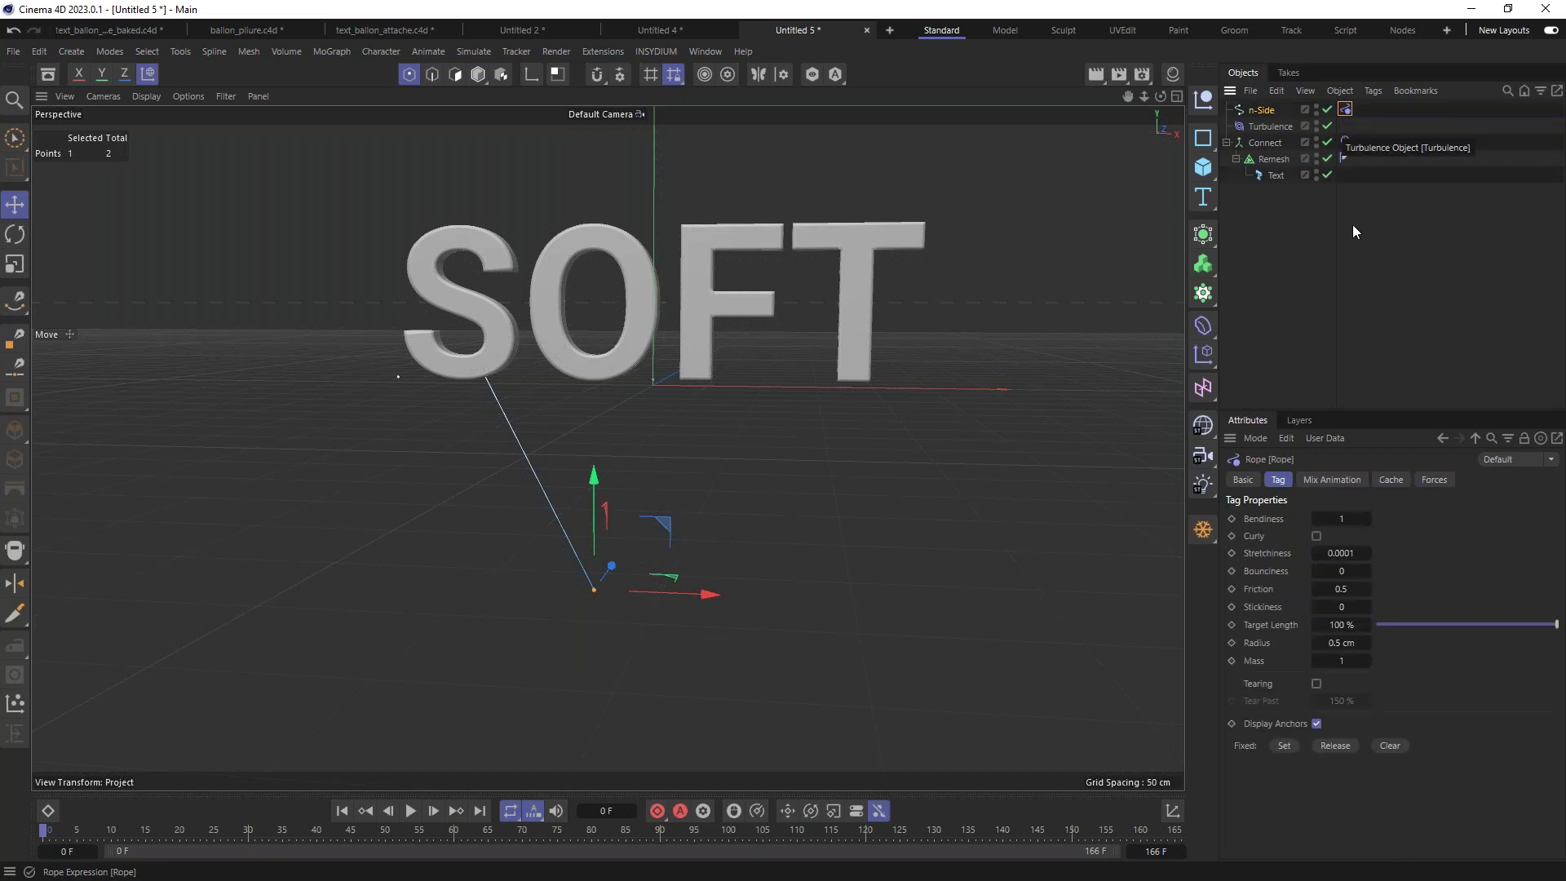
left_click(1285, 746)
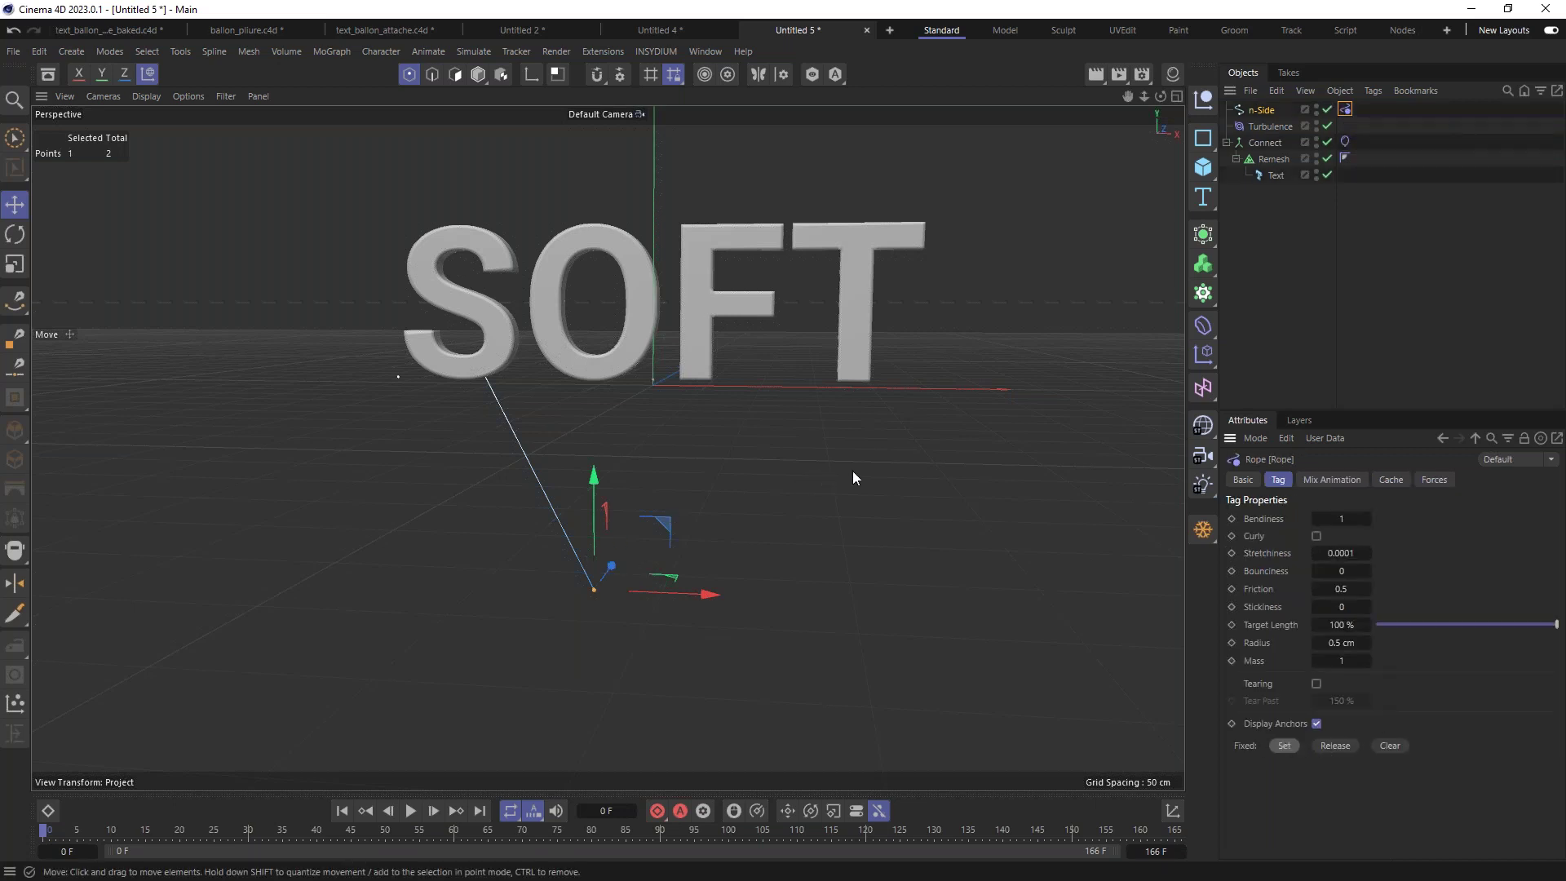
left_click(593, 608)
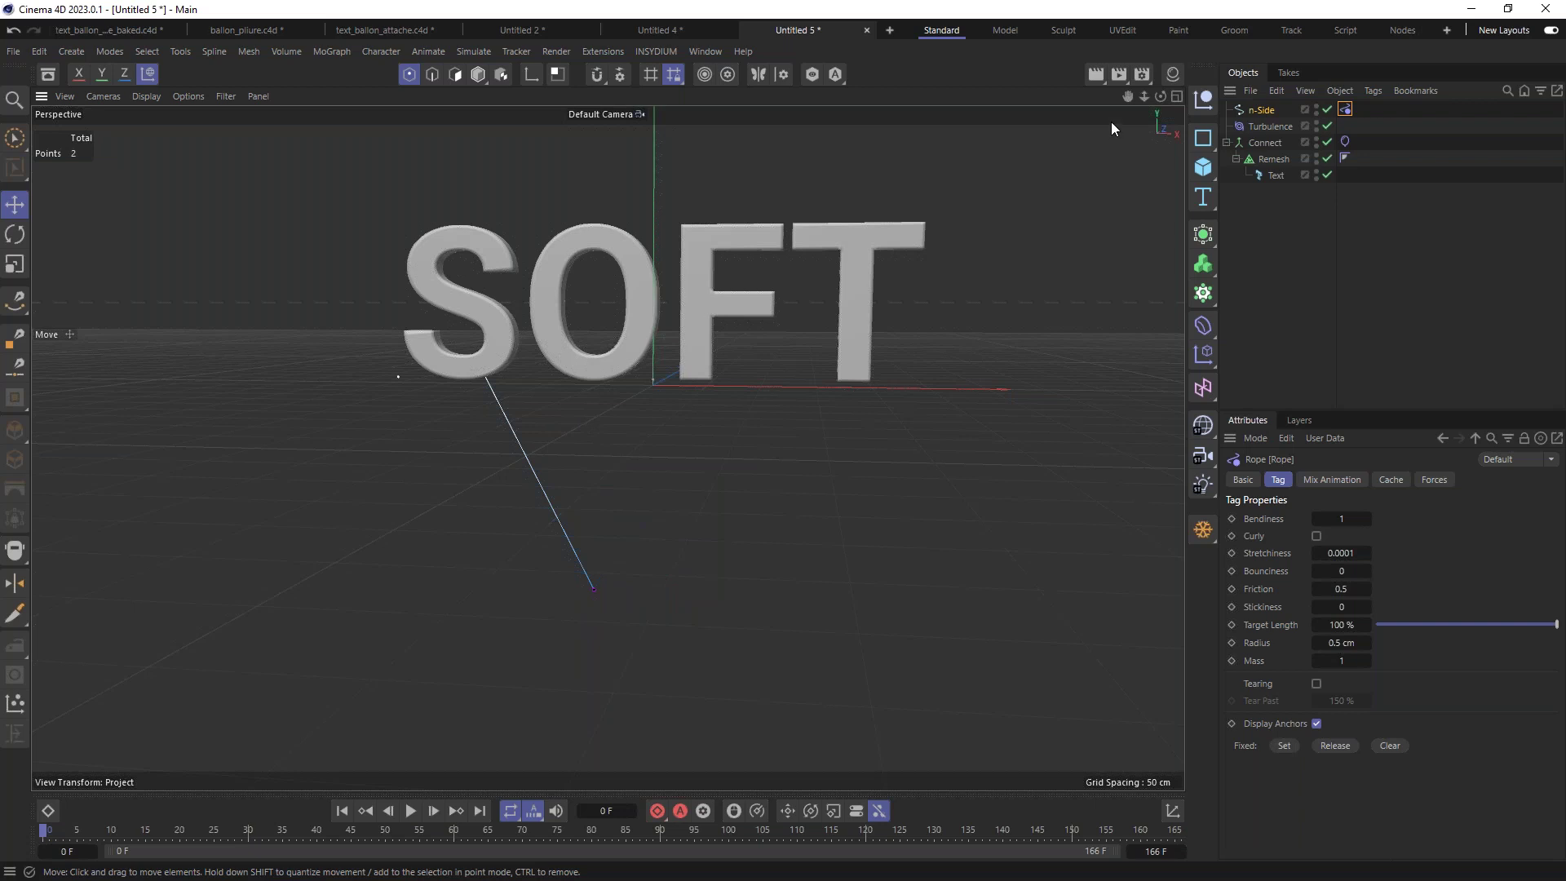
left_click(478, 75)
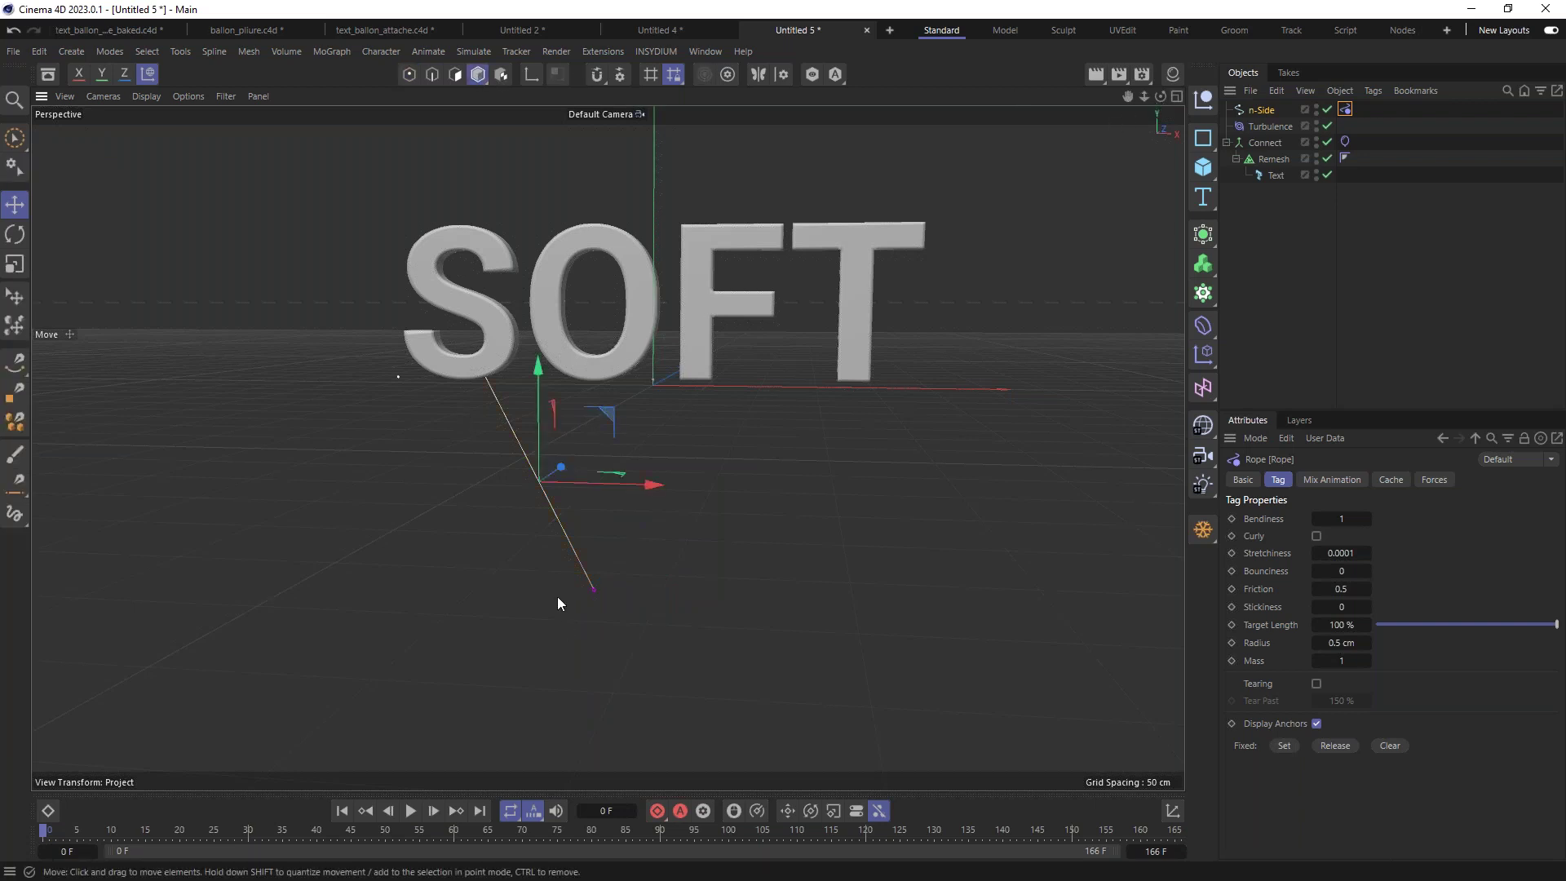
key("F8")
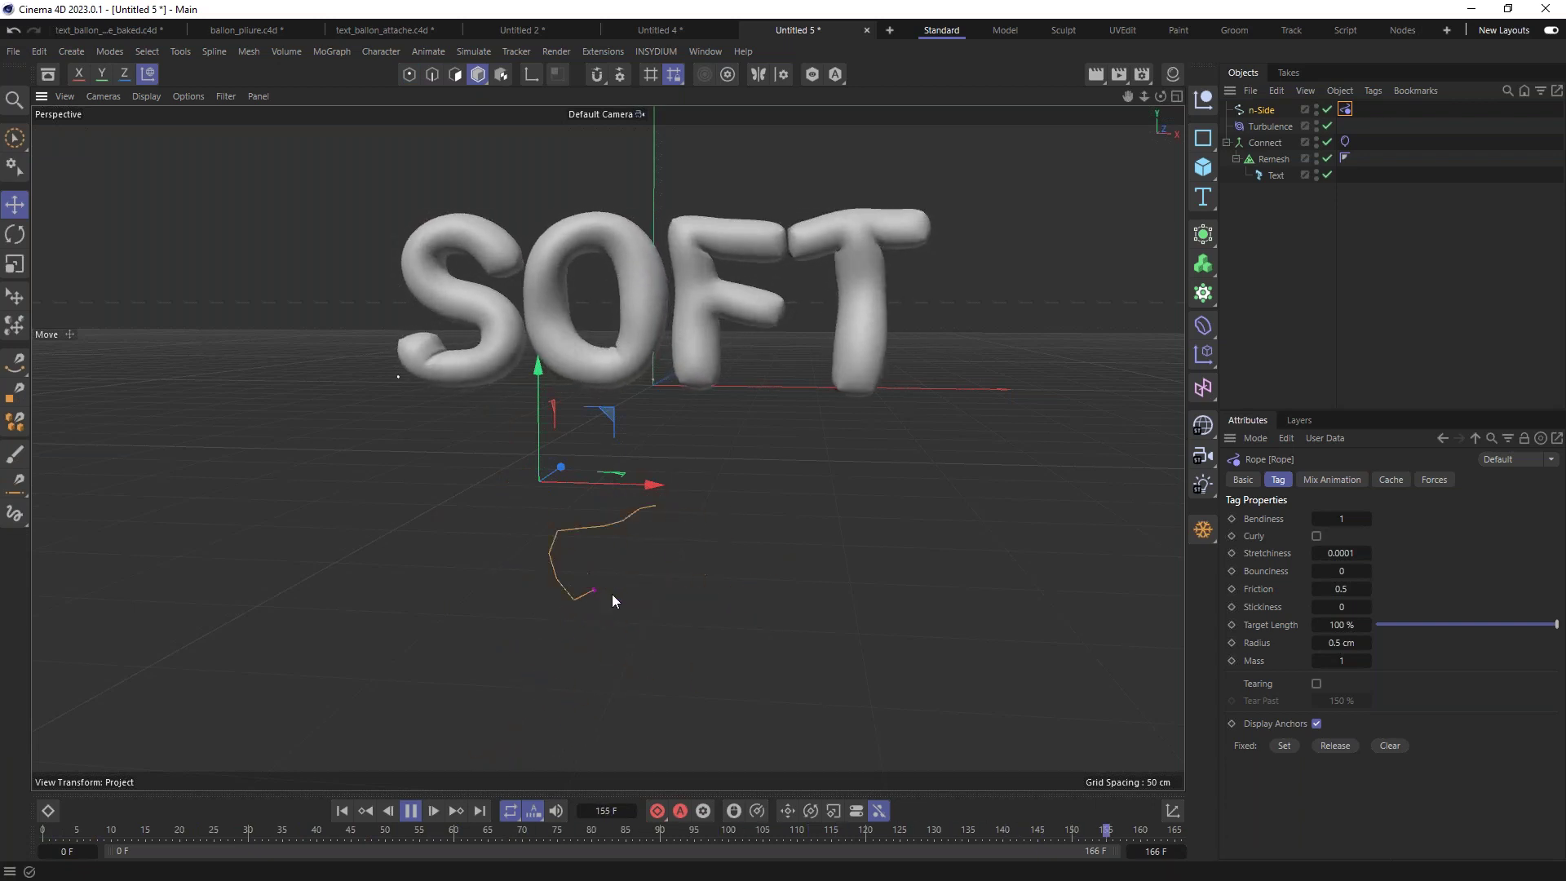
key("F8")
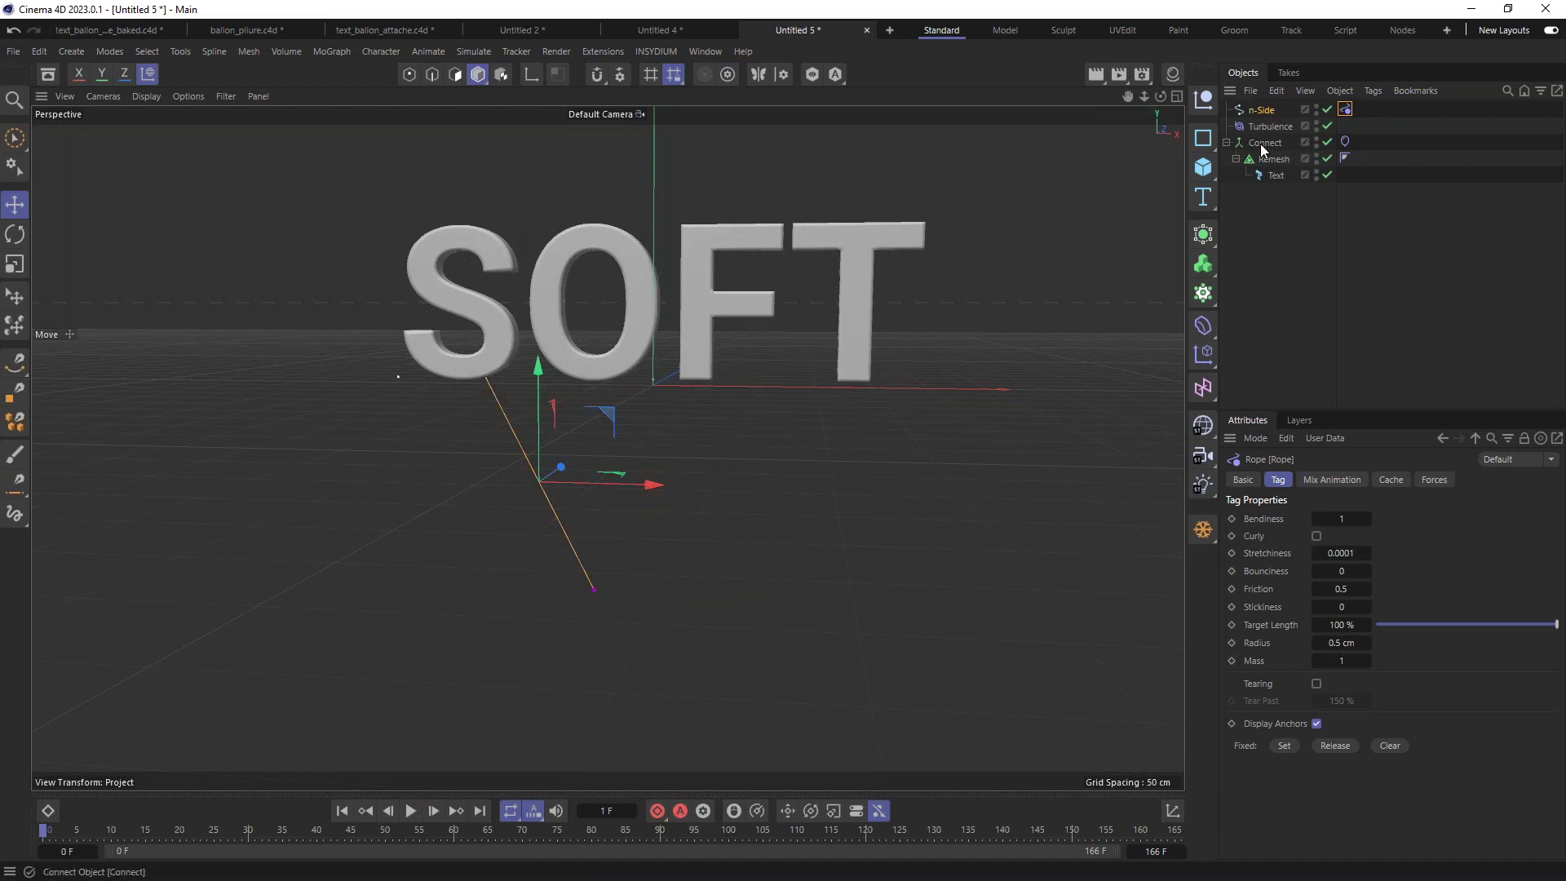
Step: Add a Connector simulation tag to the n-Side string from Simulation Tags
left_click(1256, 109)
right_click(1253, 110)
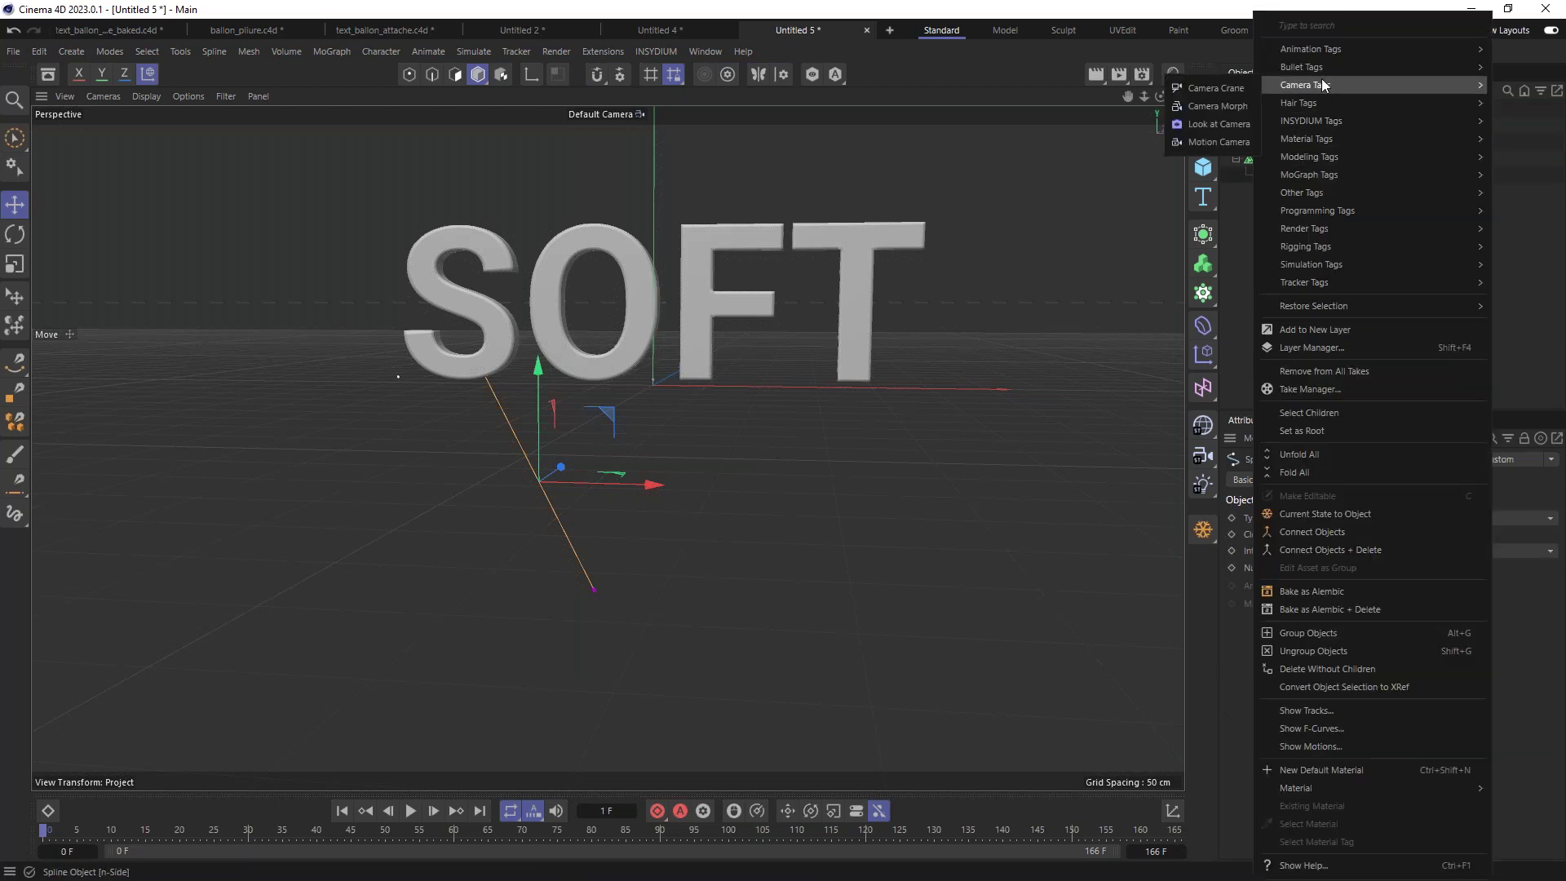
mouse_move(1314, 71)
mouse_move(1322, 262)
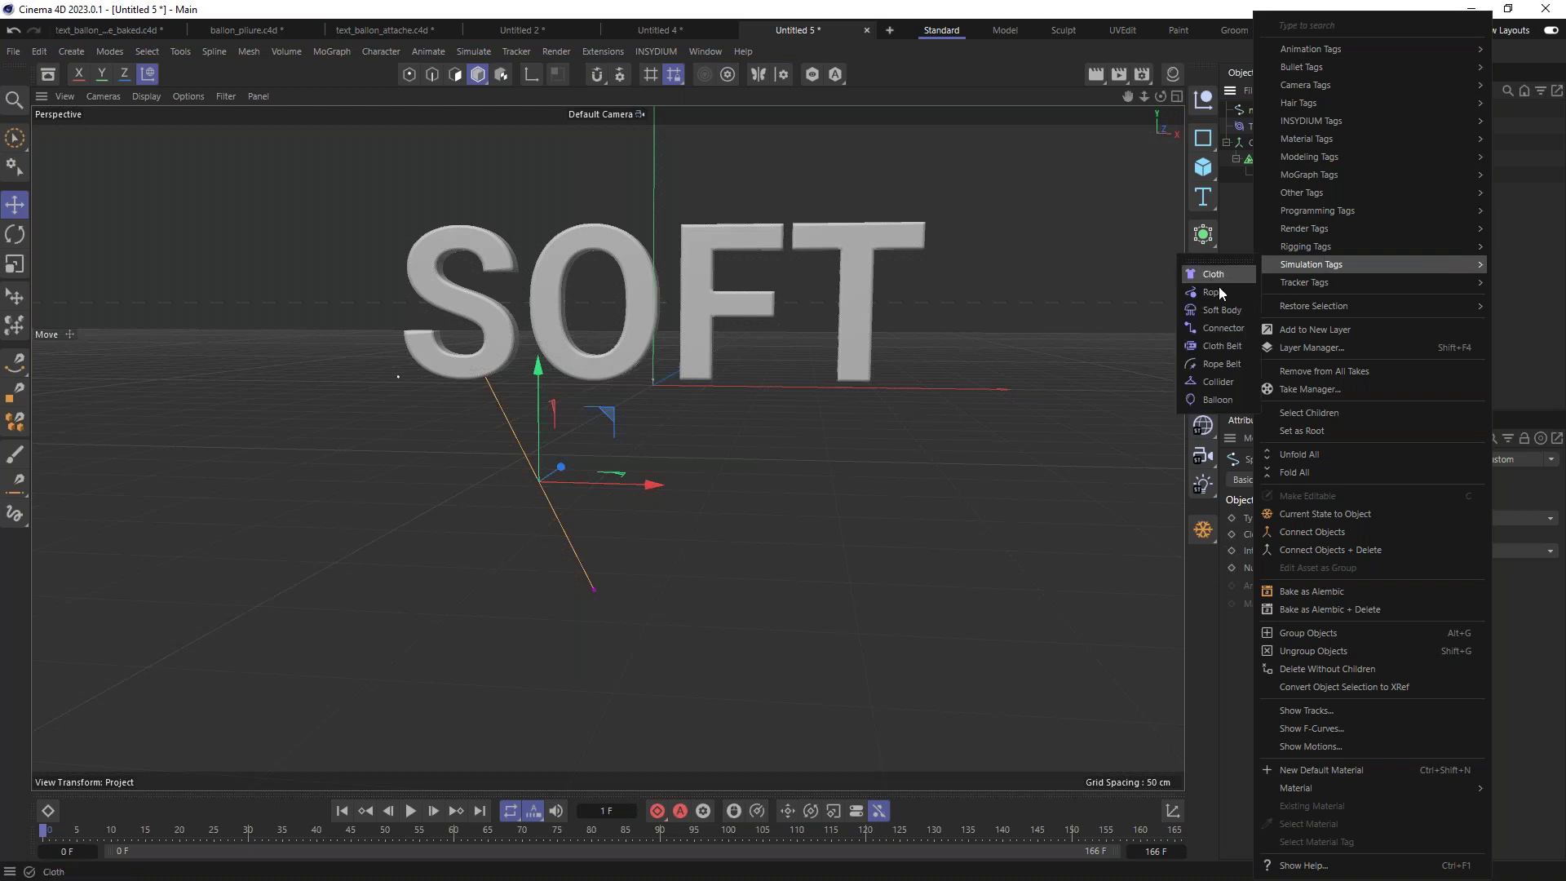
left_click(1226, 330)
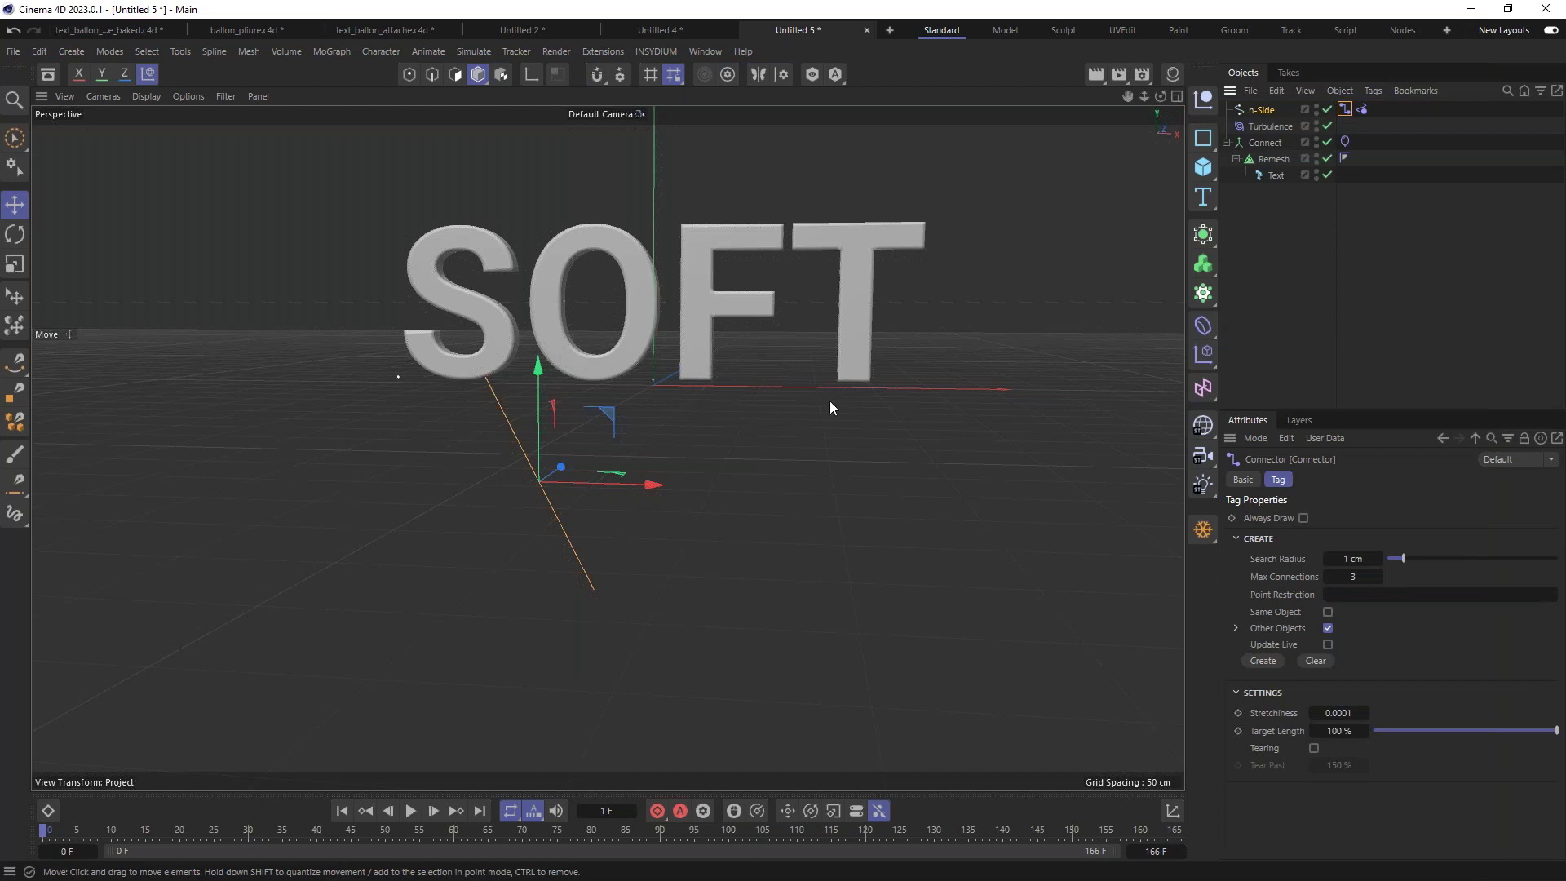
Step: Create the Connector's connections between string and letters and test-play the simulation
left_click_drag(620, 388, 513, 357, "alt")
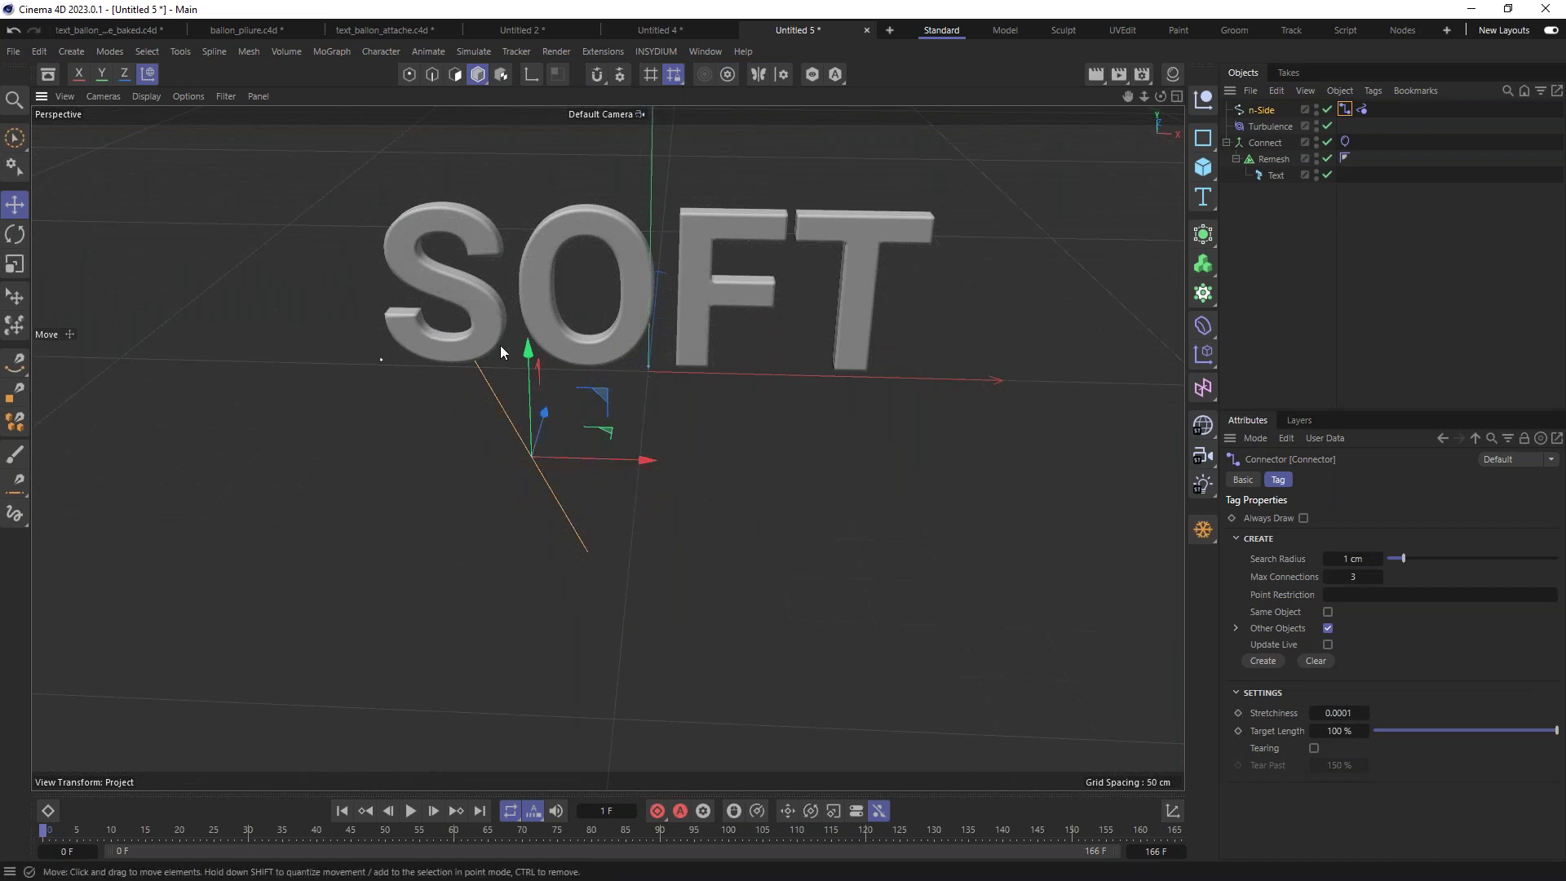
scroll(526, 320, "up", 3)
scroll(455, 269, "up", 6)
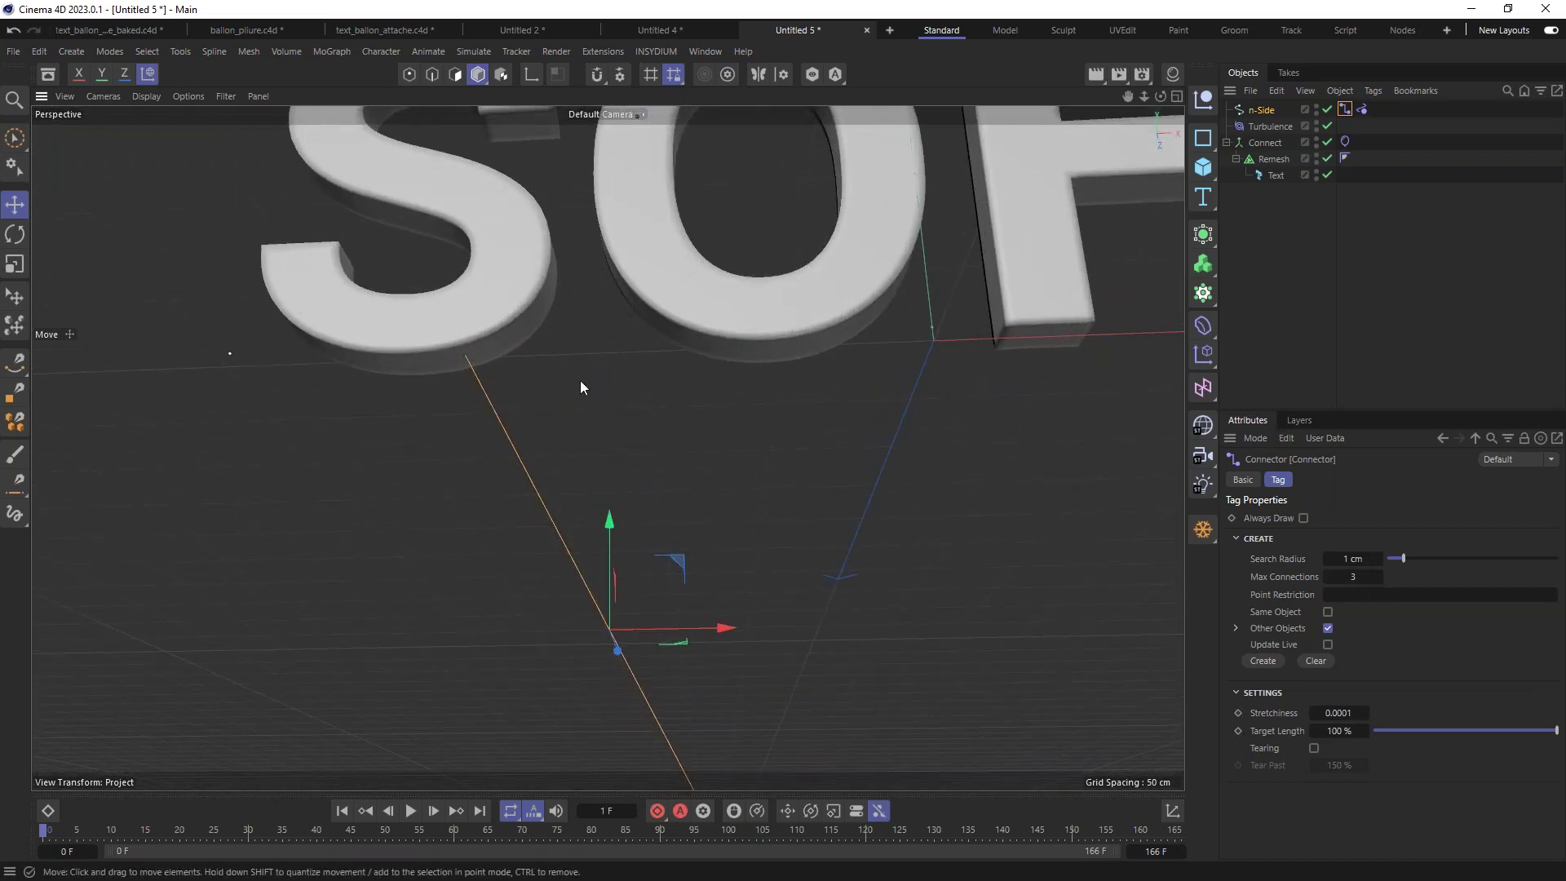
left_click(1266, 661)
left_click_drag(578, 305, 555, 369, "alt")
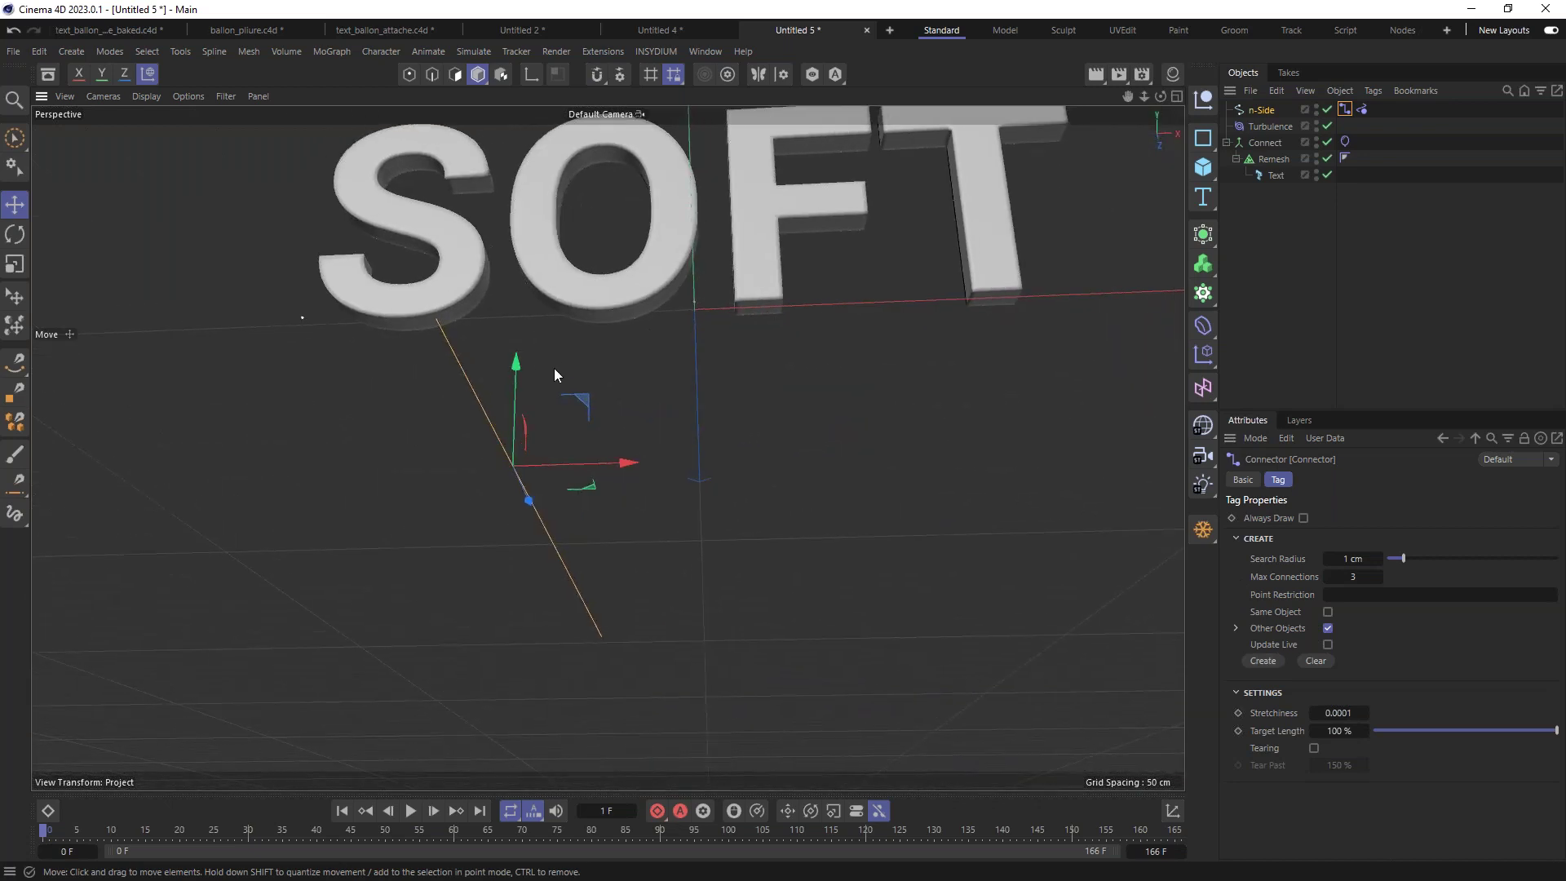
key("F8")
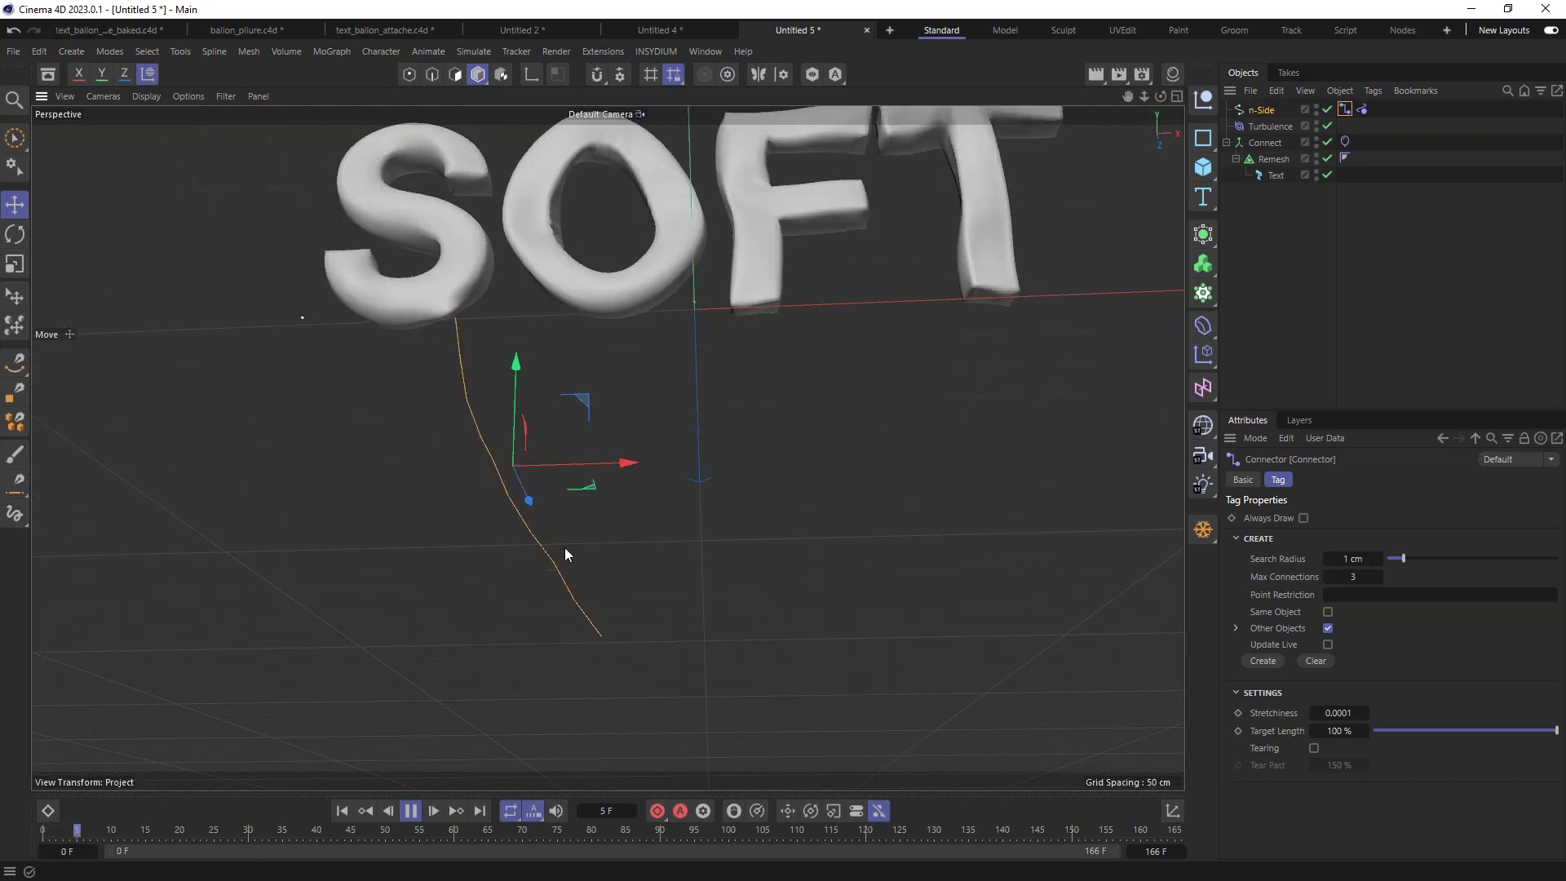
left_click(348, 813)
key("F8")
left_click(344, 815)
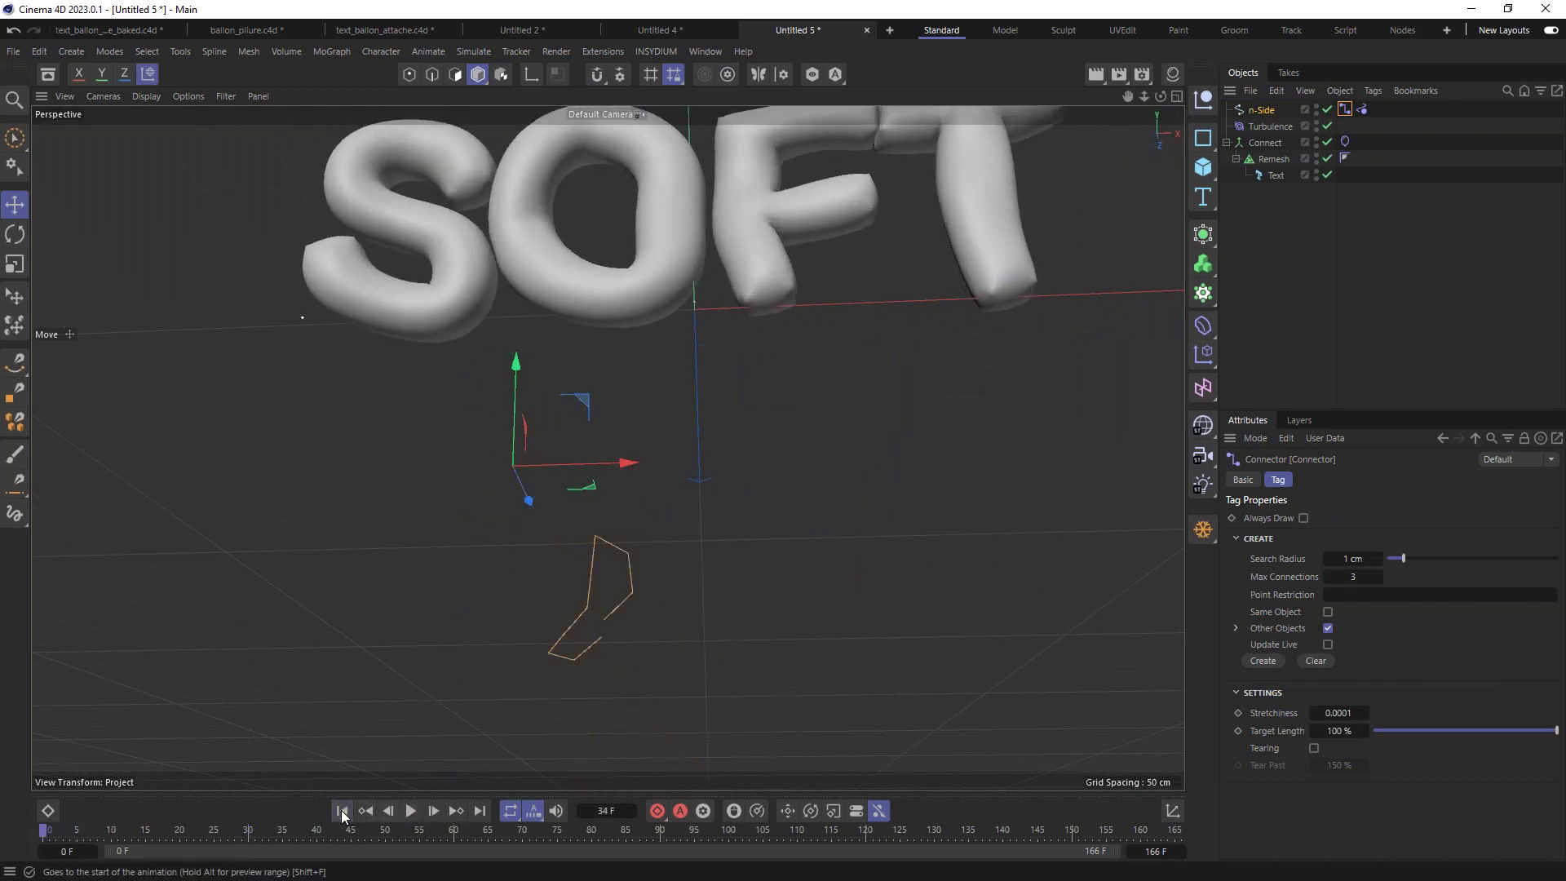
Step: Move the Connector tag onto the Connect object, recreate connections, and preview the inflation
left_click_drag(1343, 109, 1362, 144)
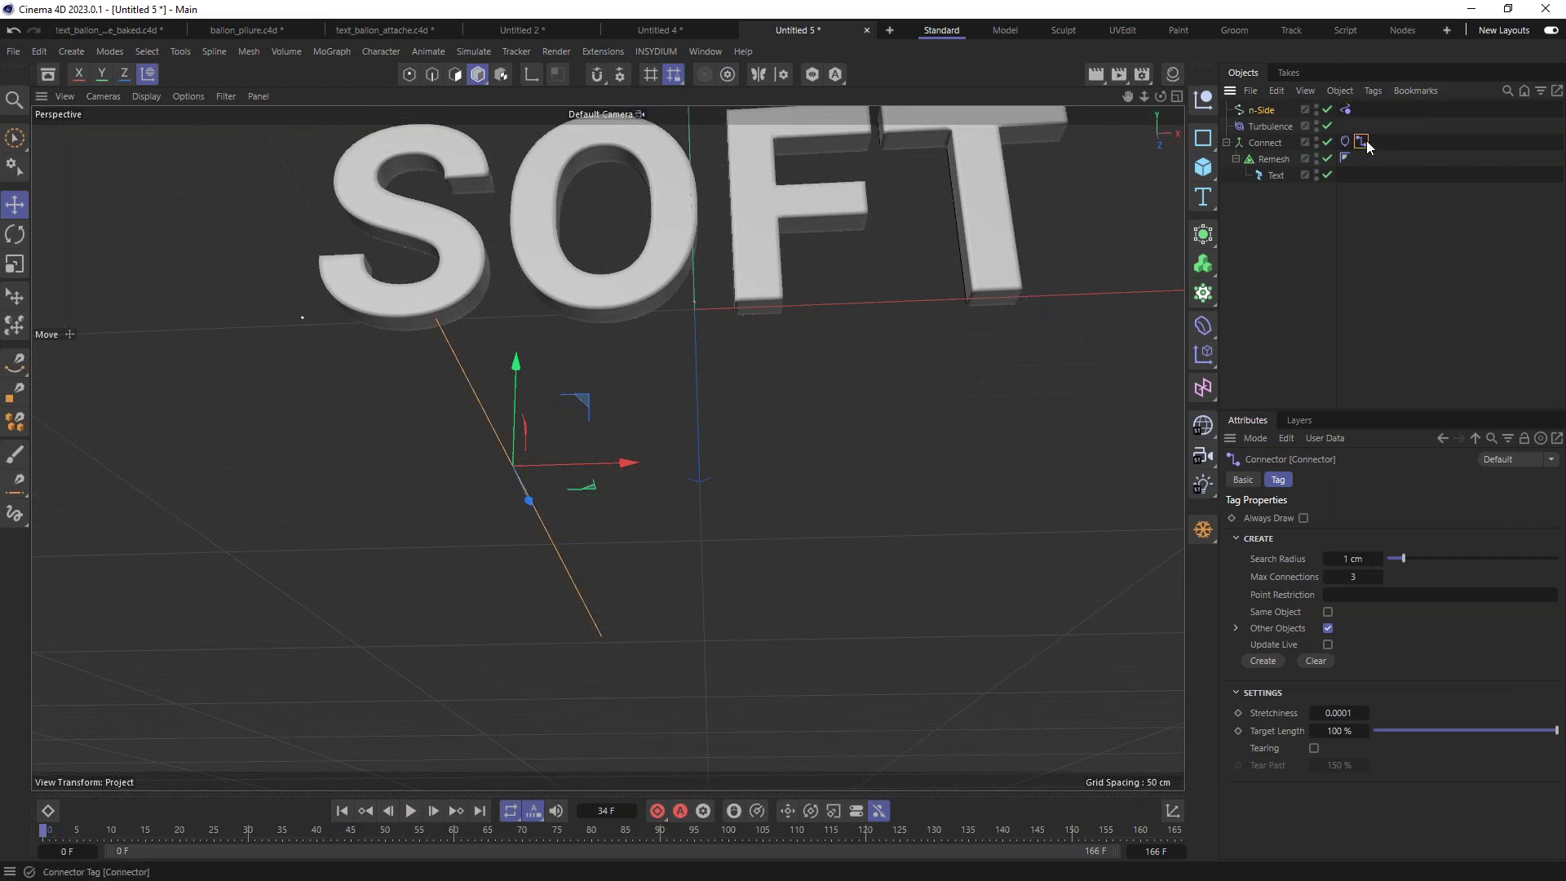
left_click(1265, 661)
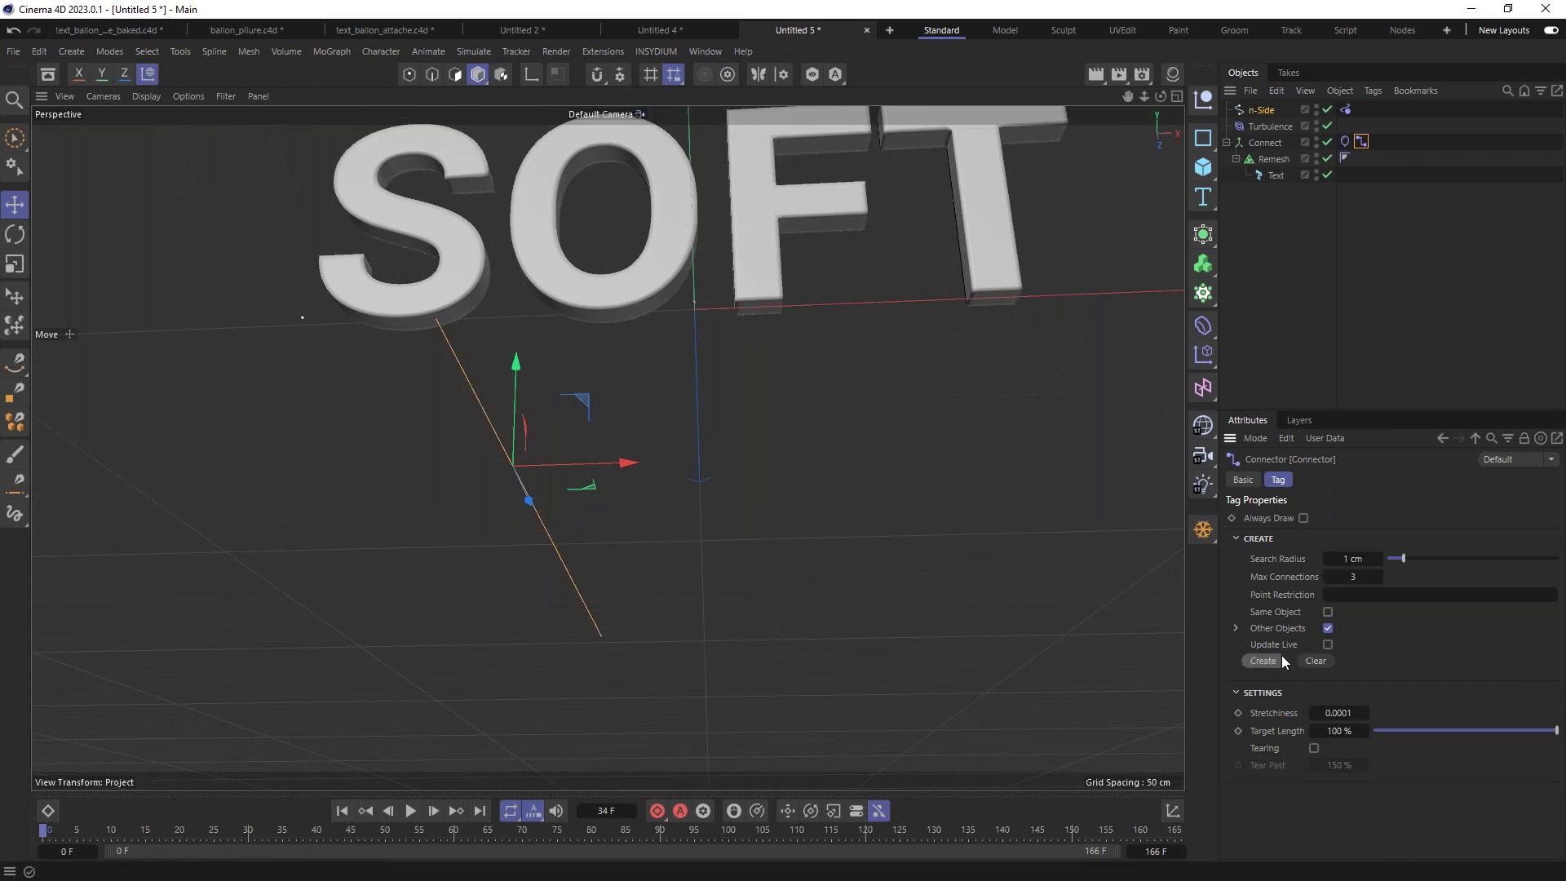
left_click(411, 811)
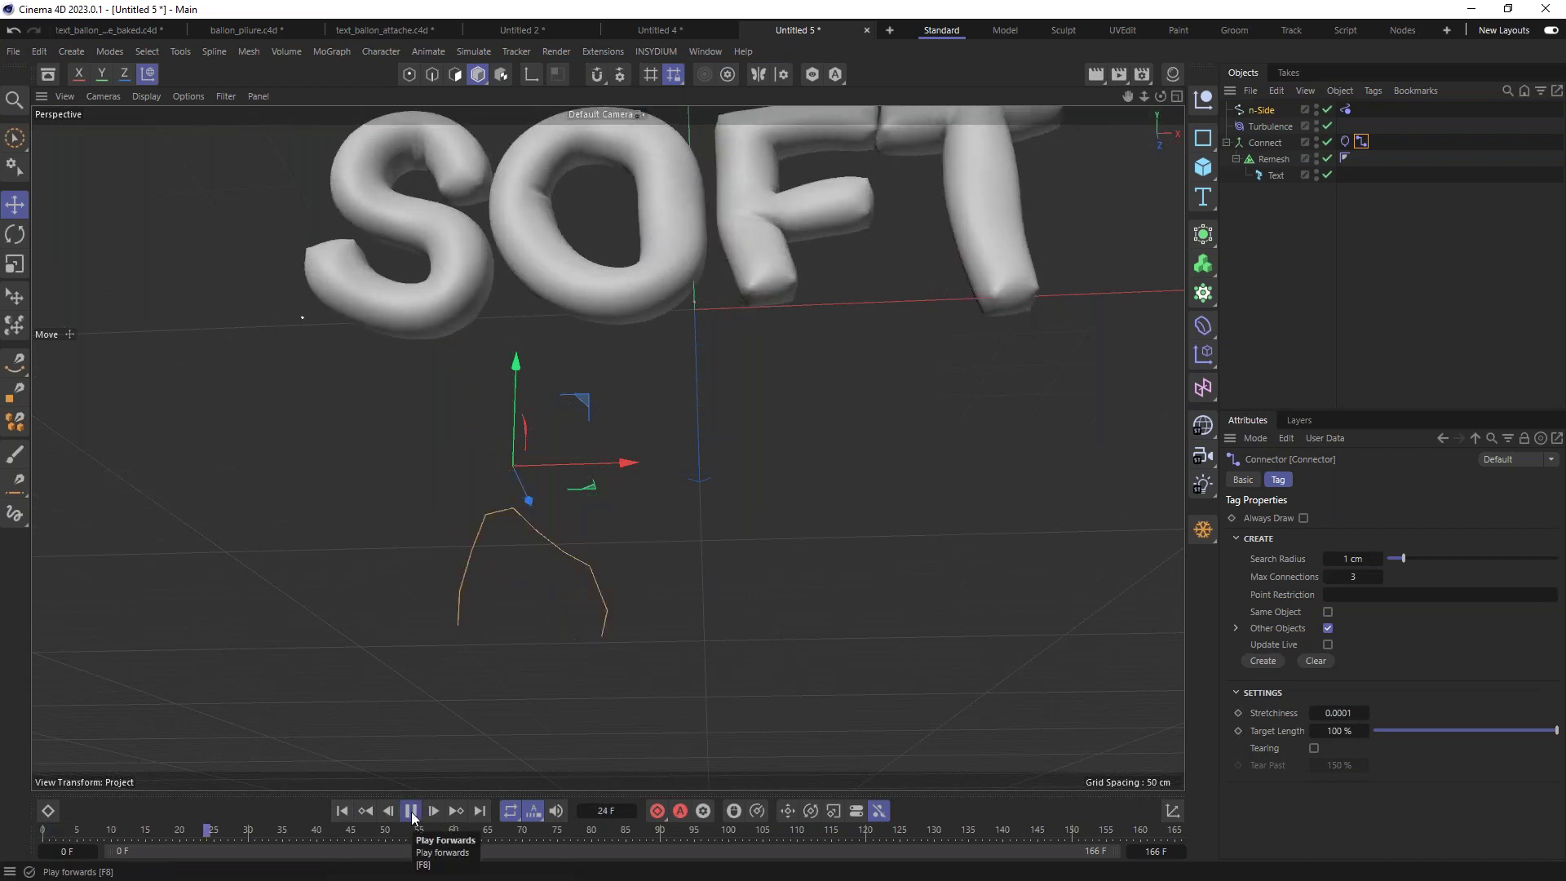
left_click(412, 811)
left_click(342, 811)
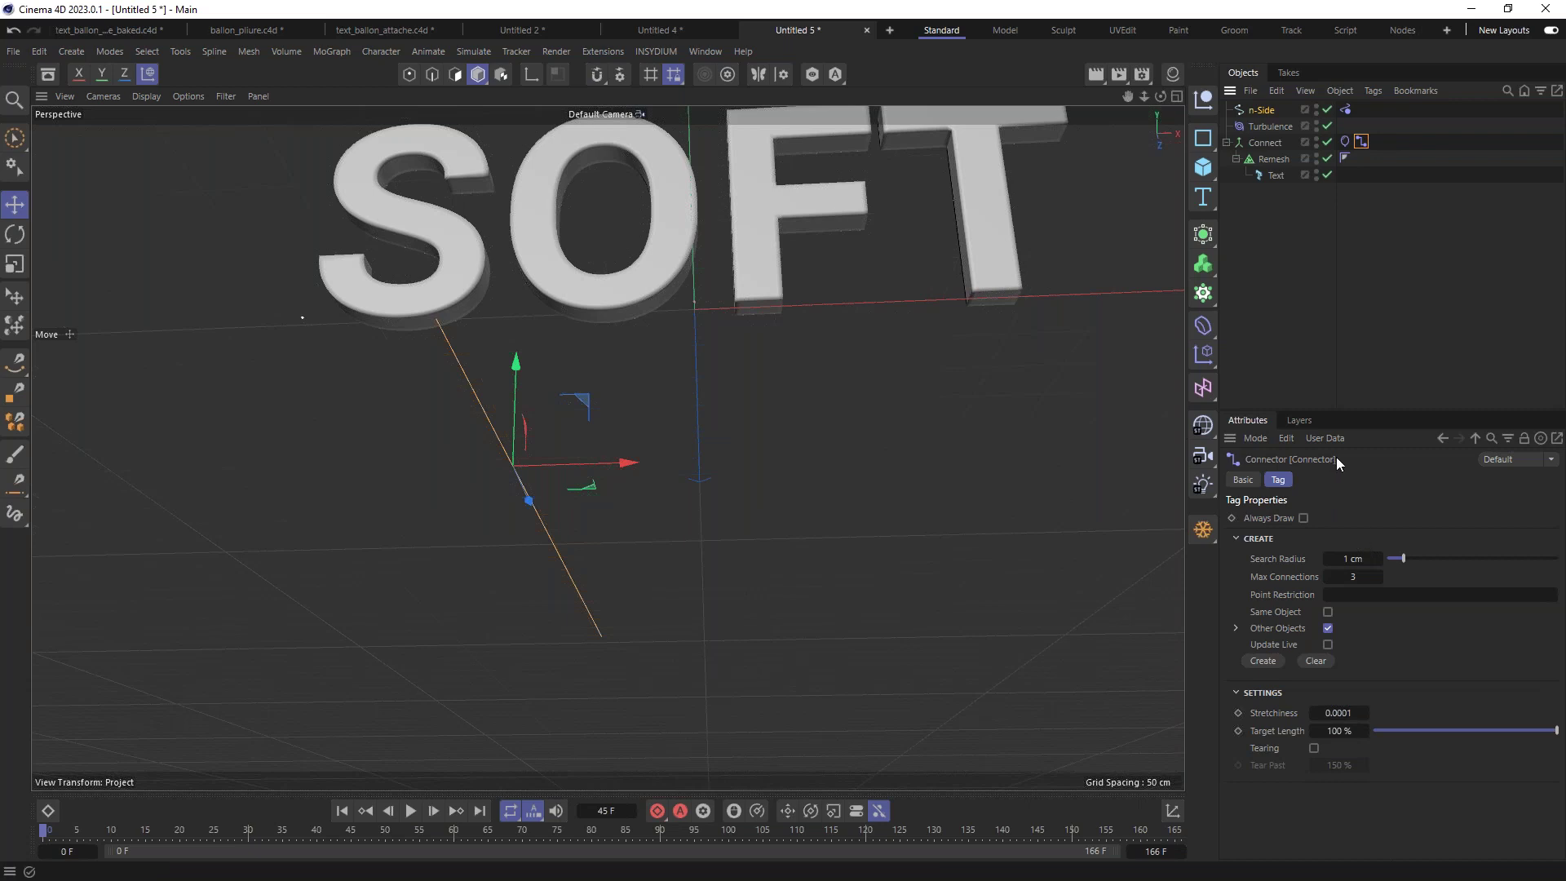
Step: Widen the Connector's Search Radius to 2.86 cm, rebuild the links, and test-play
left_click(1237, 627)
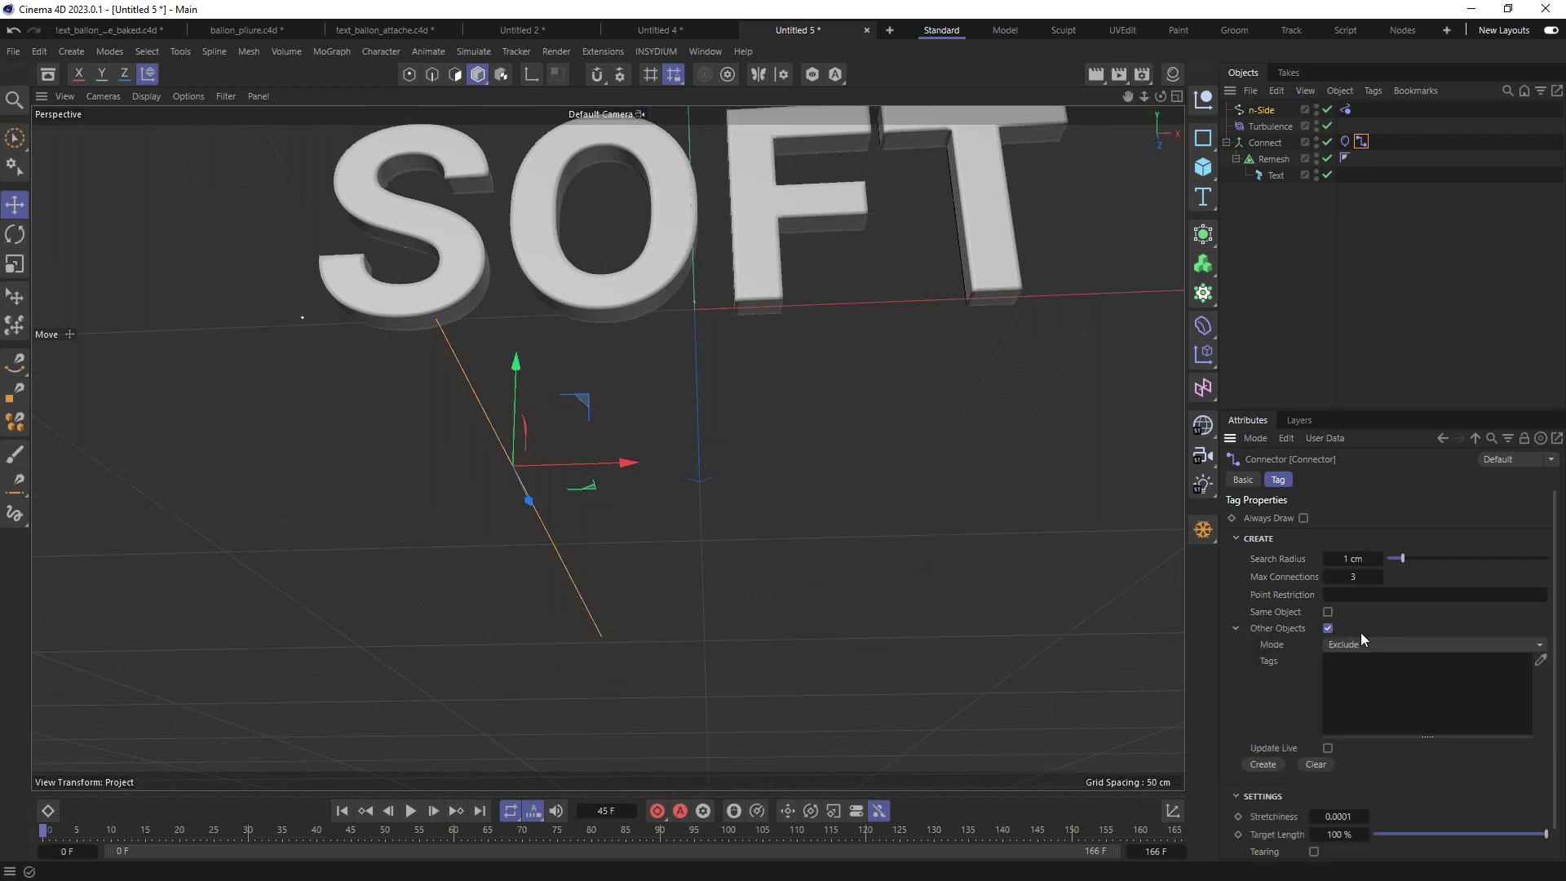
left_click(1236, 628)
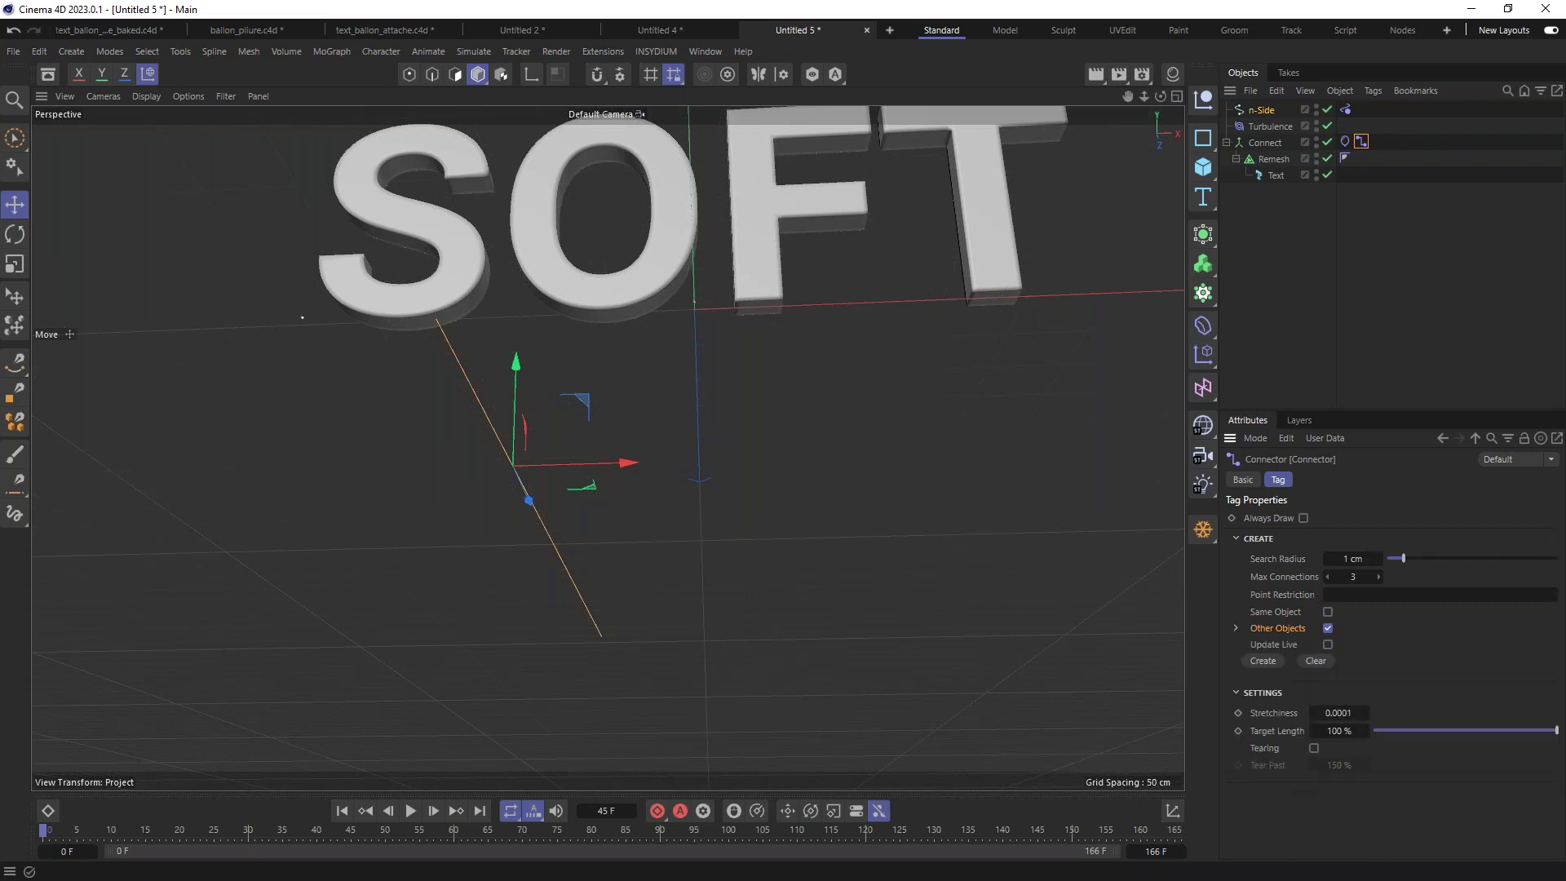
left_click_drag(1378, 555, 1436, 559)
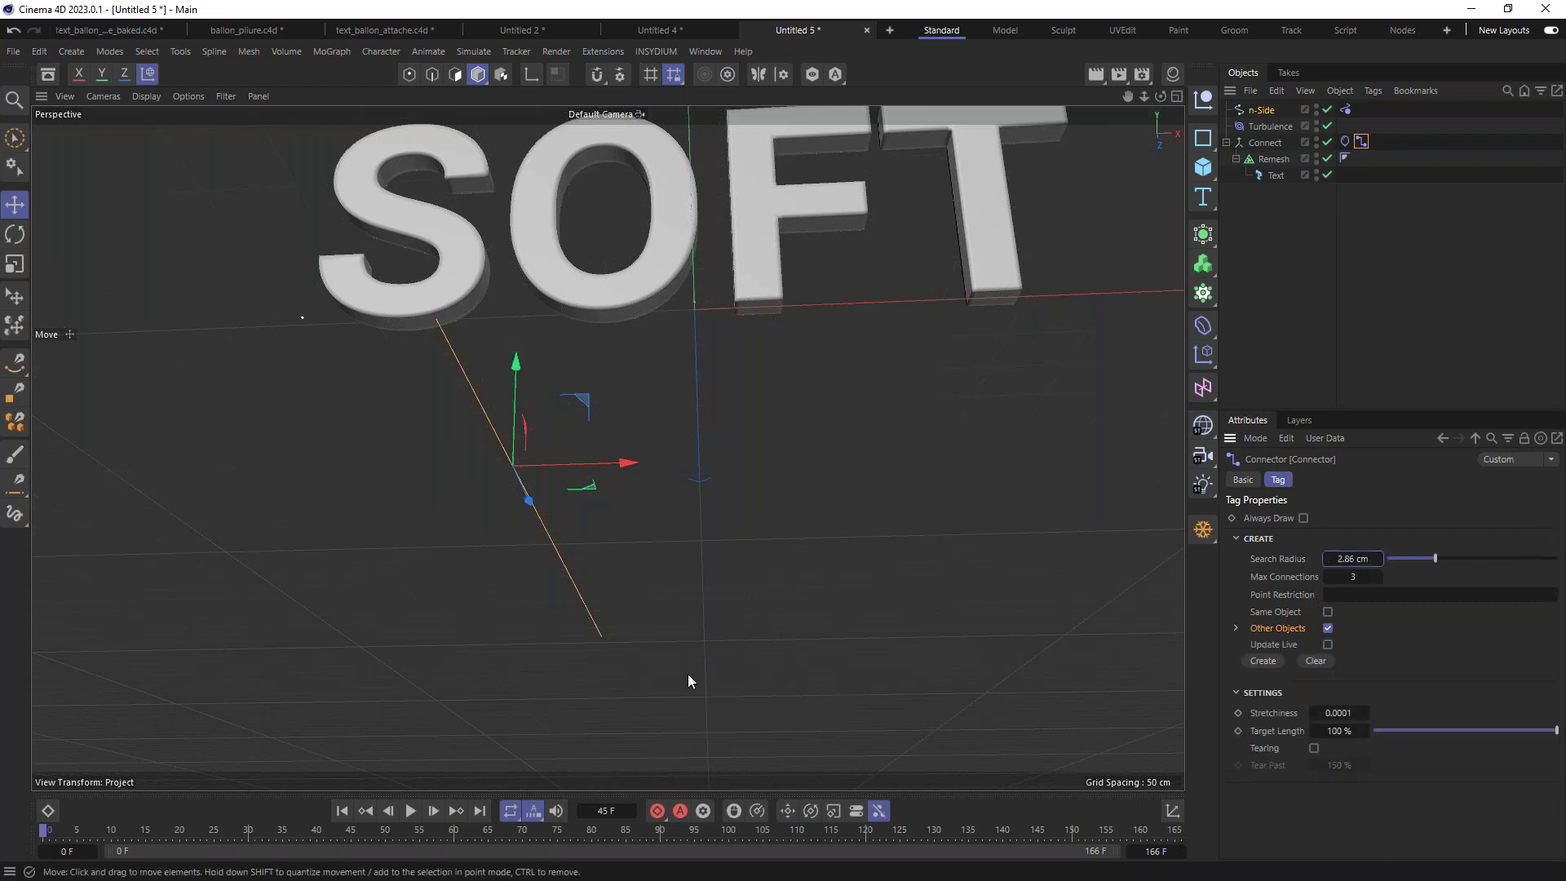
left_click(410, 810)
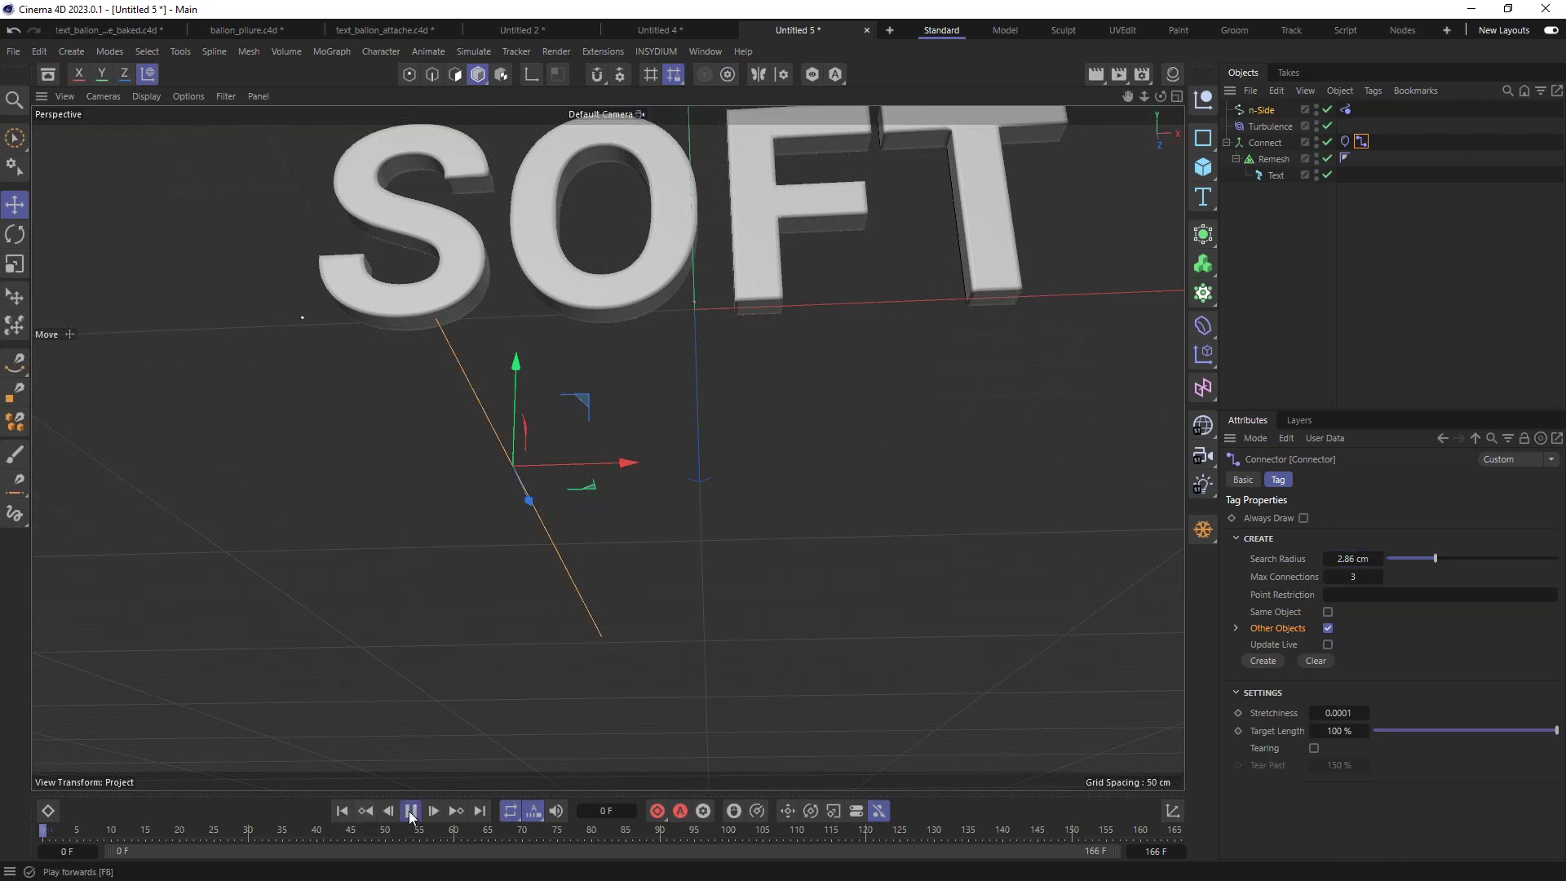
left_click(410, 811)
left_click(1262, 662)
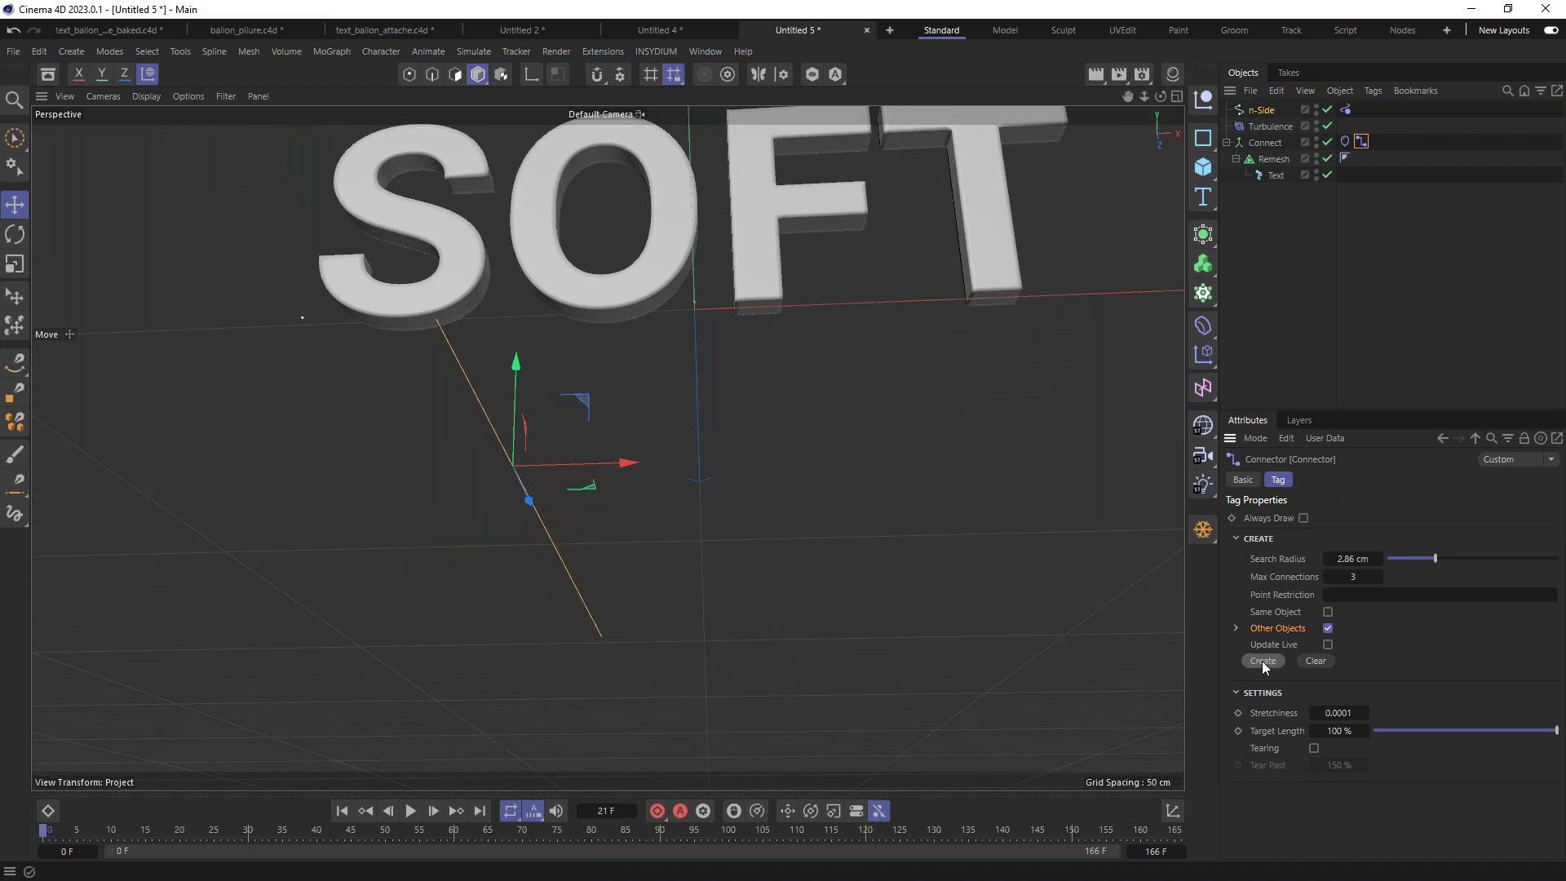
left_click(408, 812)
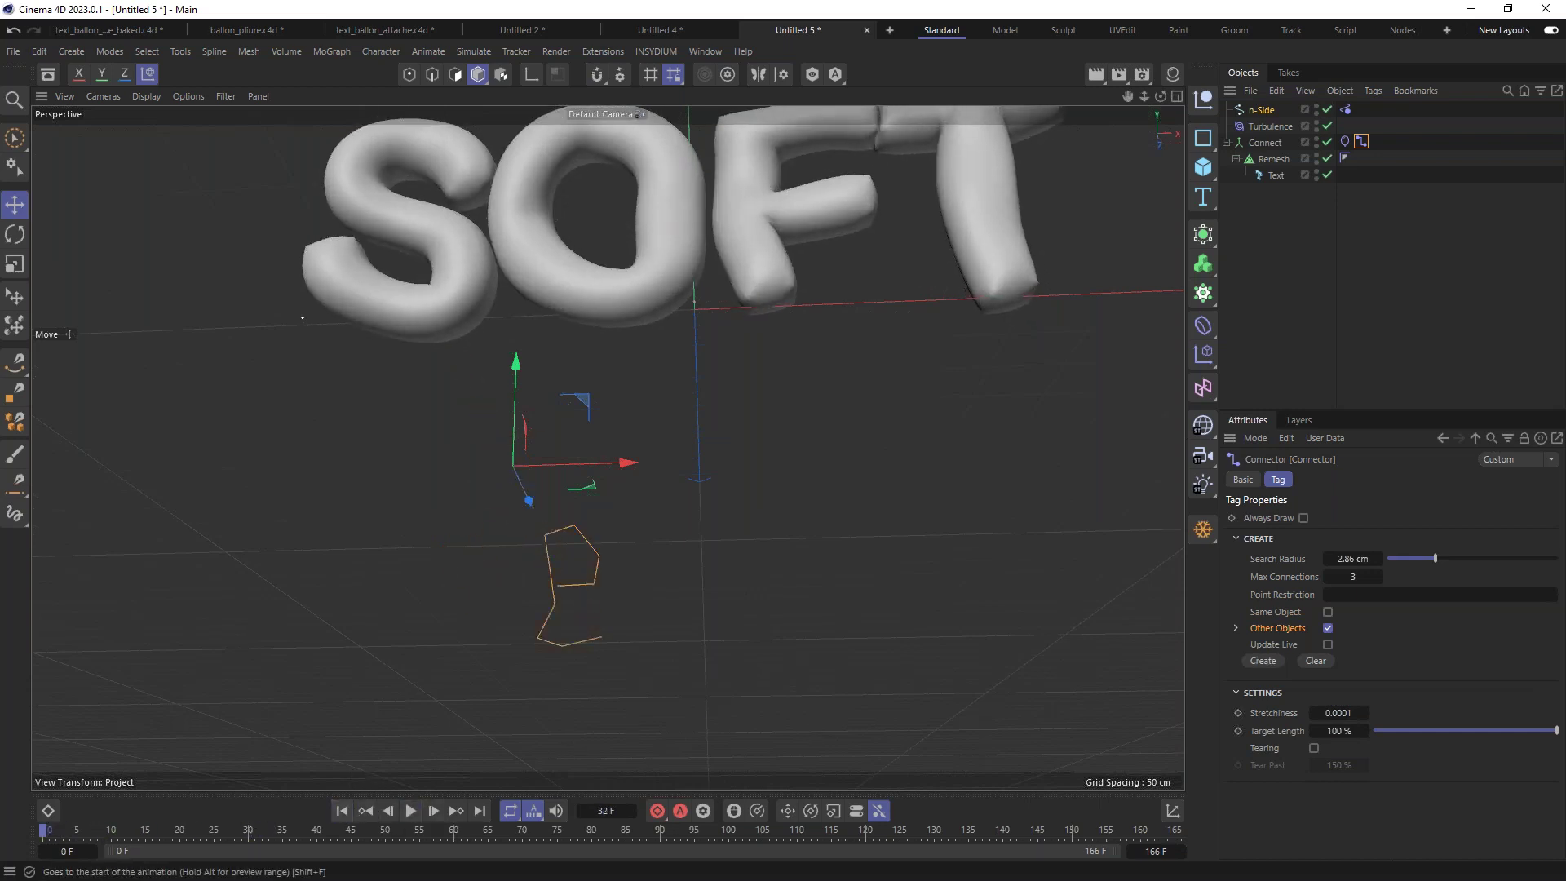
left_click(342, 810)
Step: Move the Connector back onto the n-Side string, create its links, and replay from frame 0
left_click_drag(1361, 142, 1362, 111)
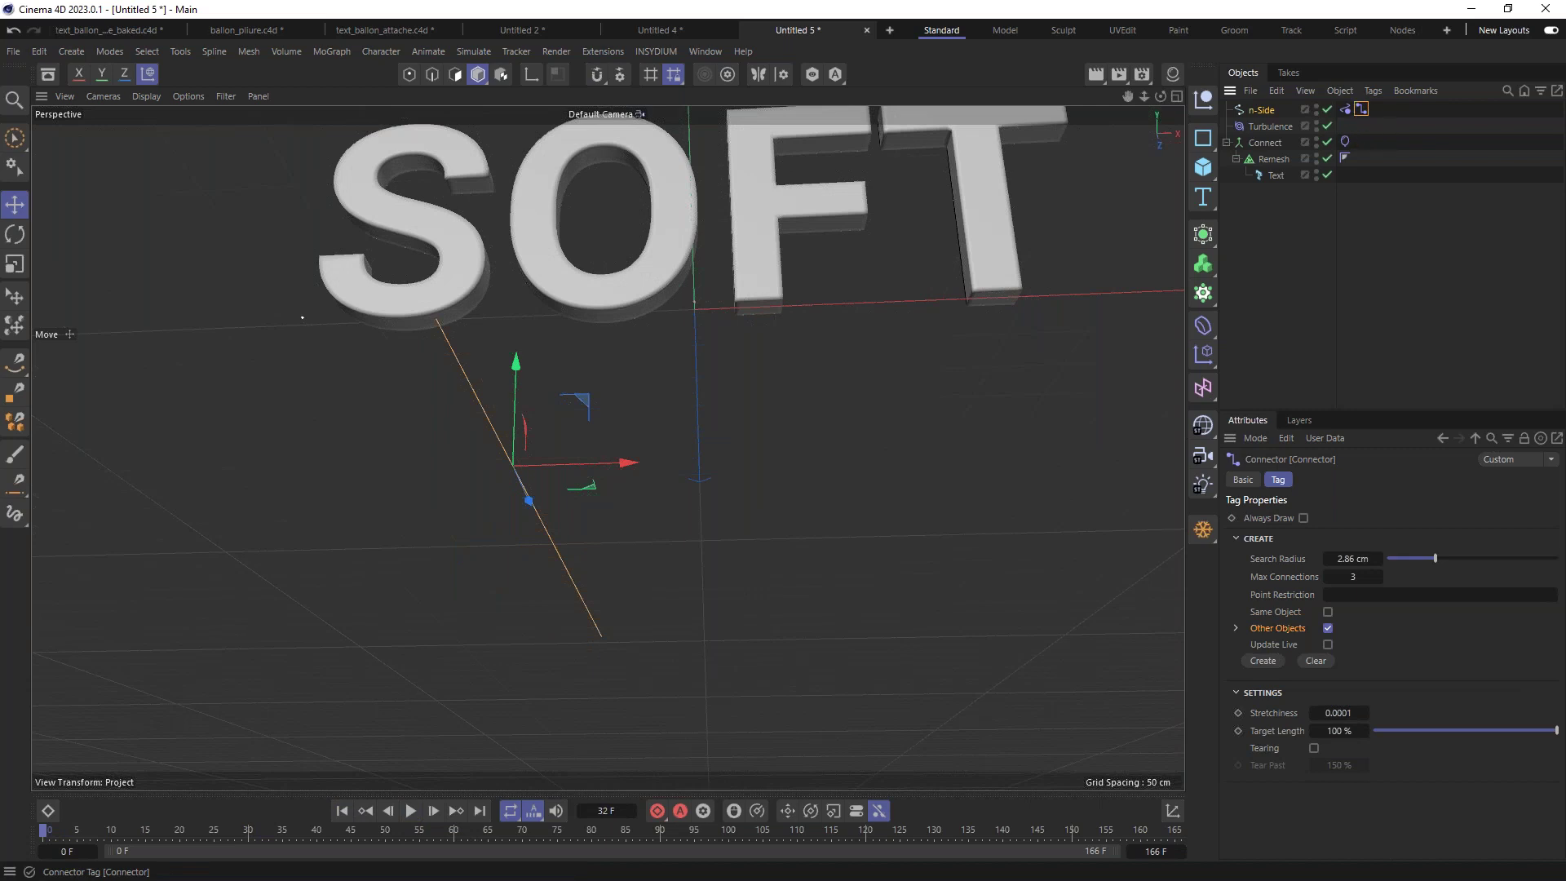
left_click(1265, 662)
left_click(342, 811)
left_click(410, 810)
left_click(410, 811)
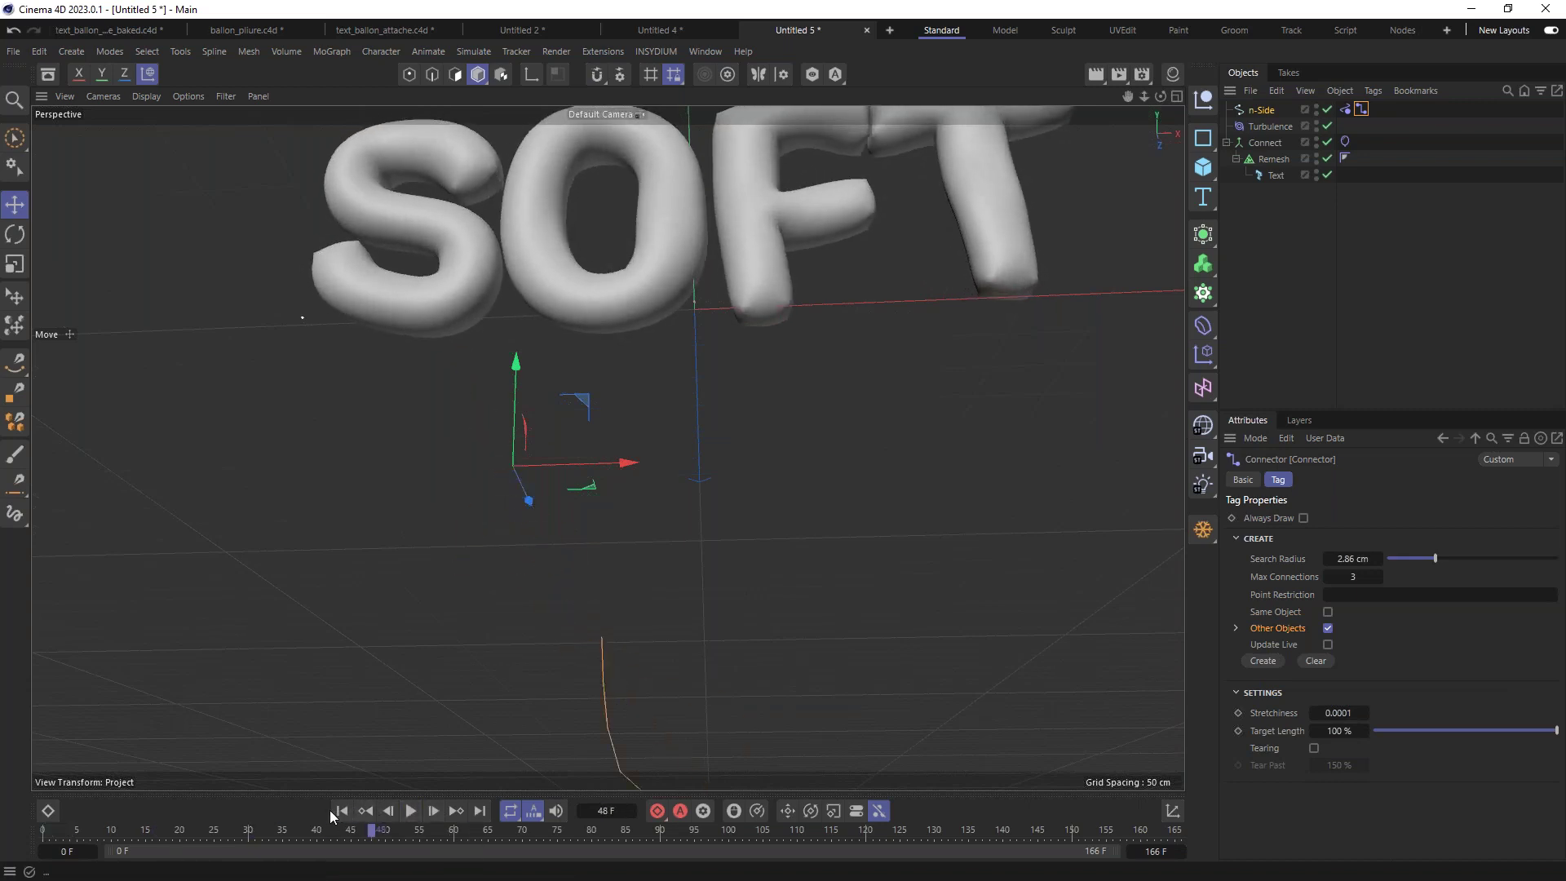
left_click(341, 811)
left_click_drag(456, 554, 511, 379, "alt")
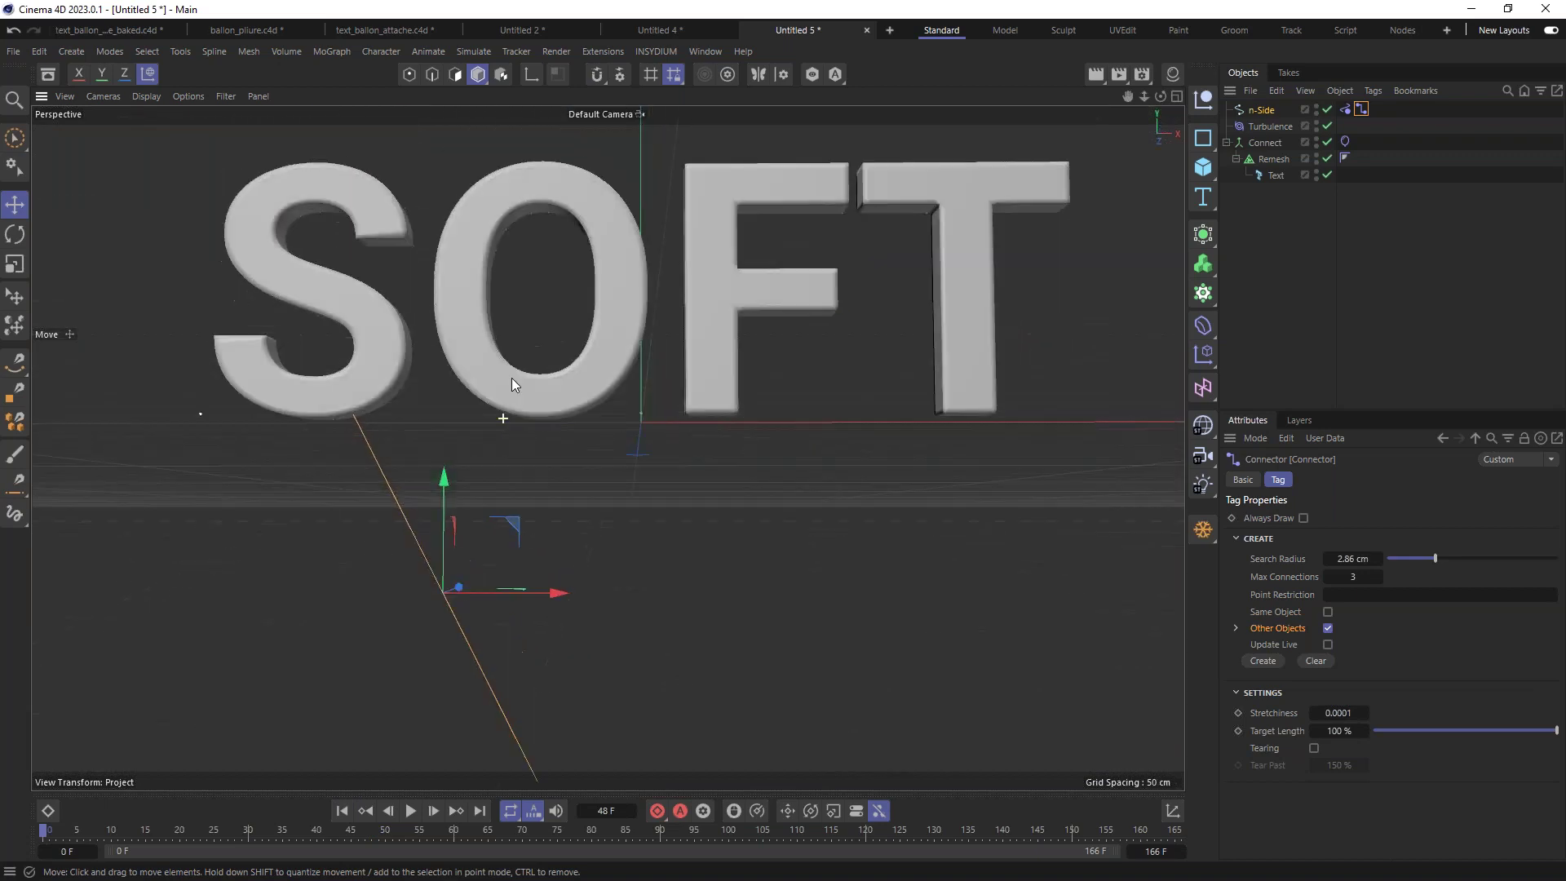
Step: In text_ballon_attache.c4d, inspect the string's Rope and Connector tag settings
left_click(384, 29)
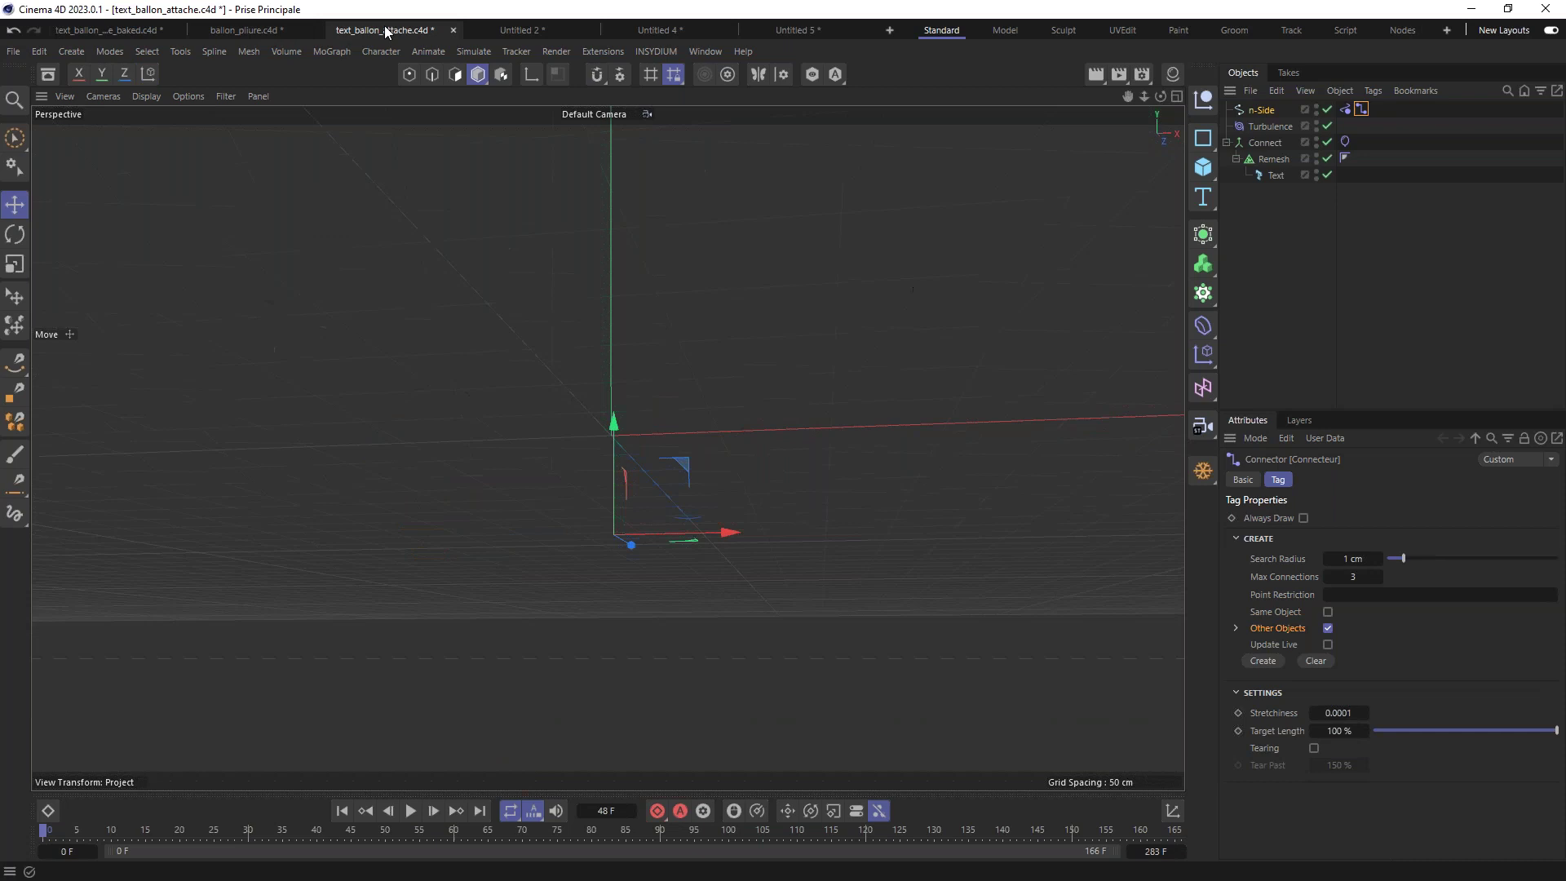
scroll(457, 424, "up", 5)
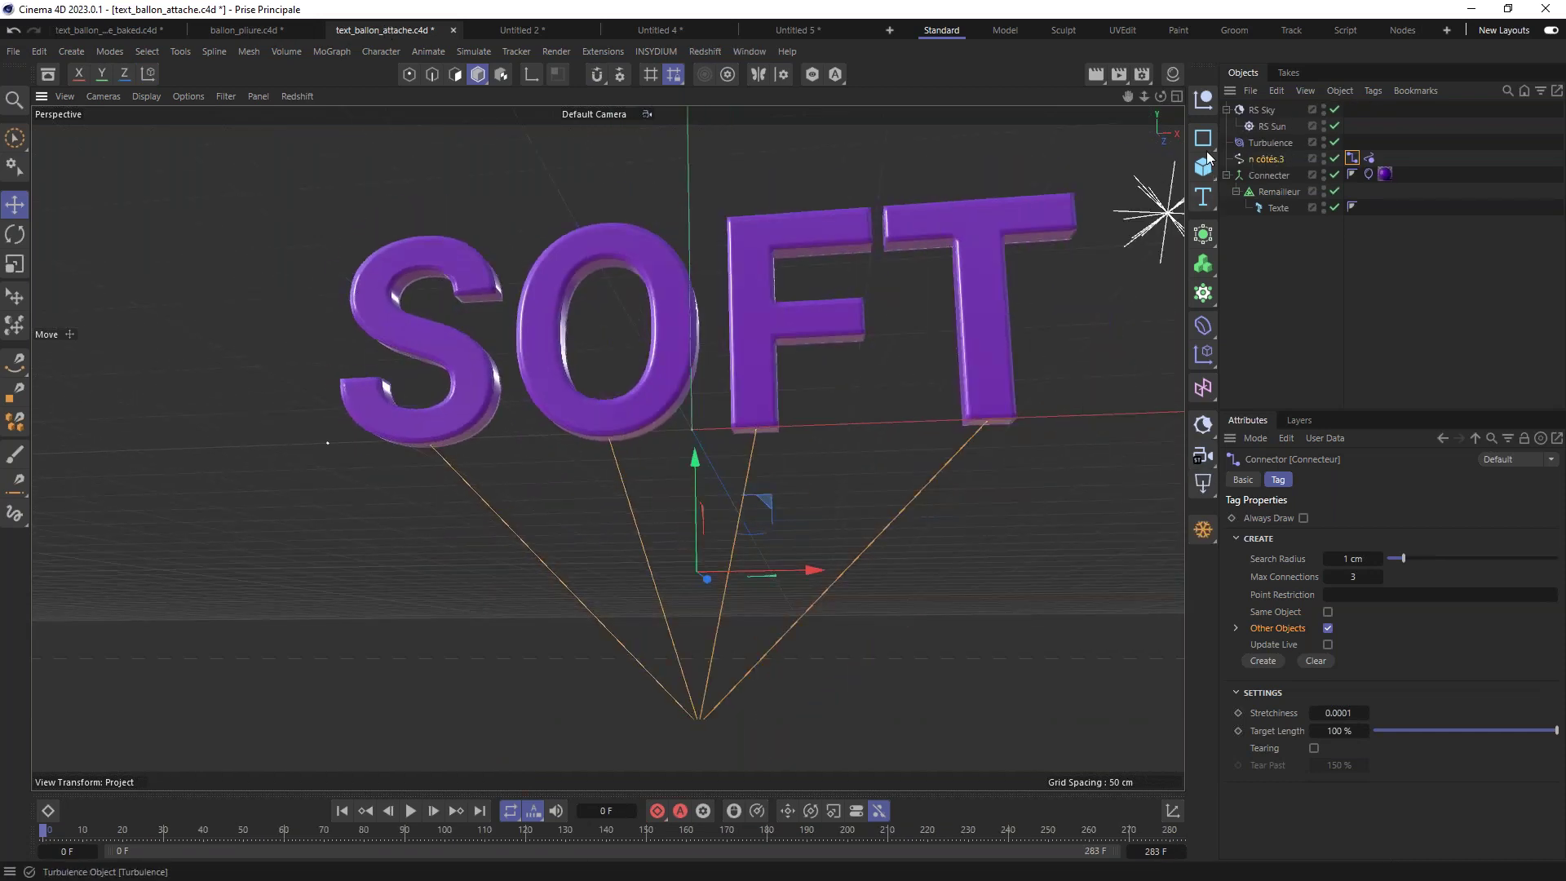
middle_click_drag(837, 360, 657, 286, "alt")
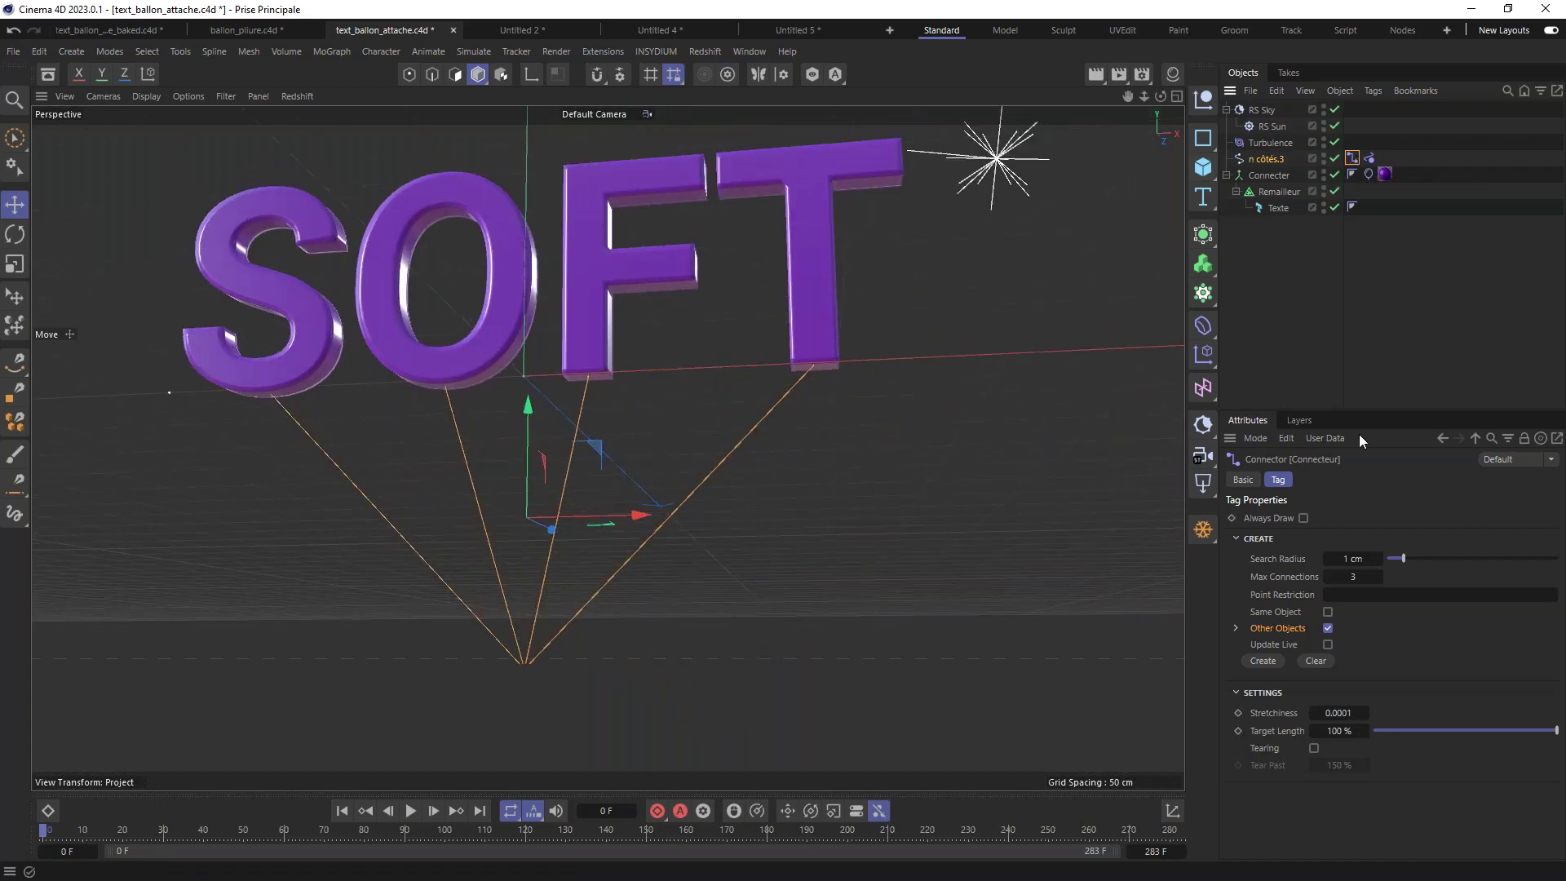
left_click(1370, 159)
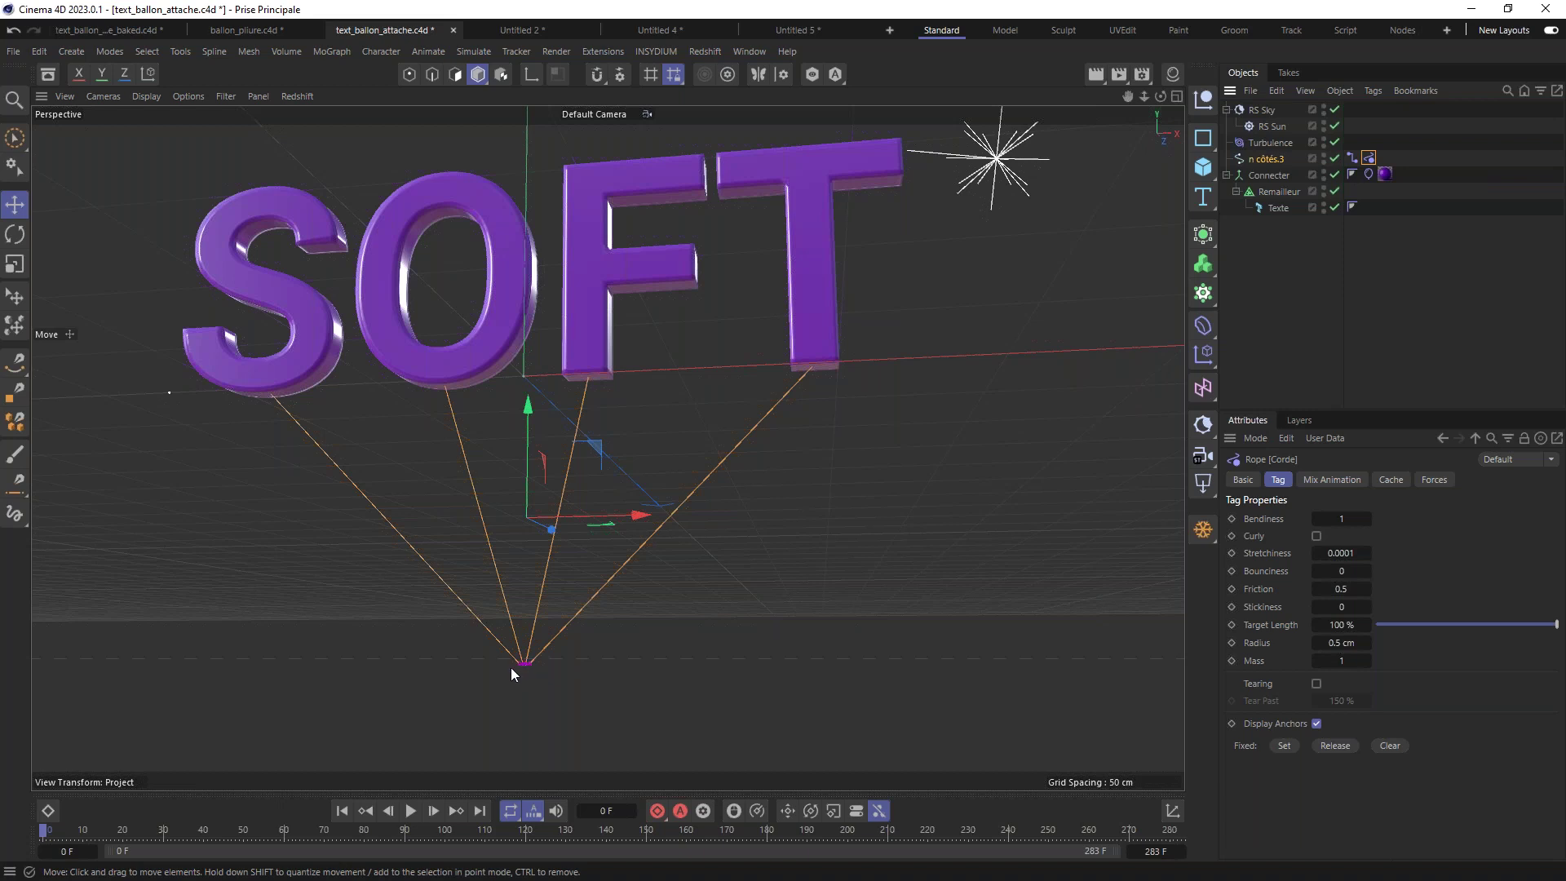
left_click(1357, 160)
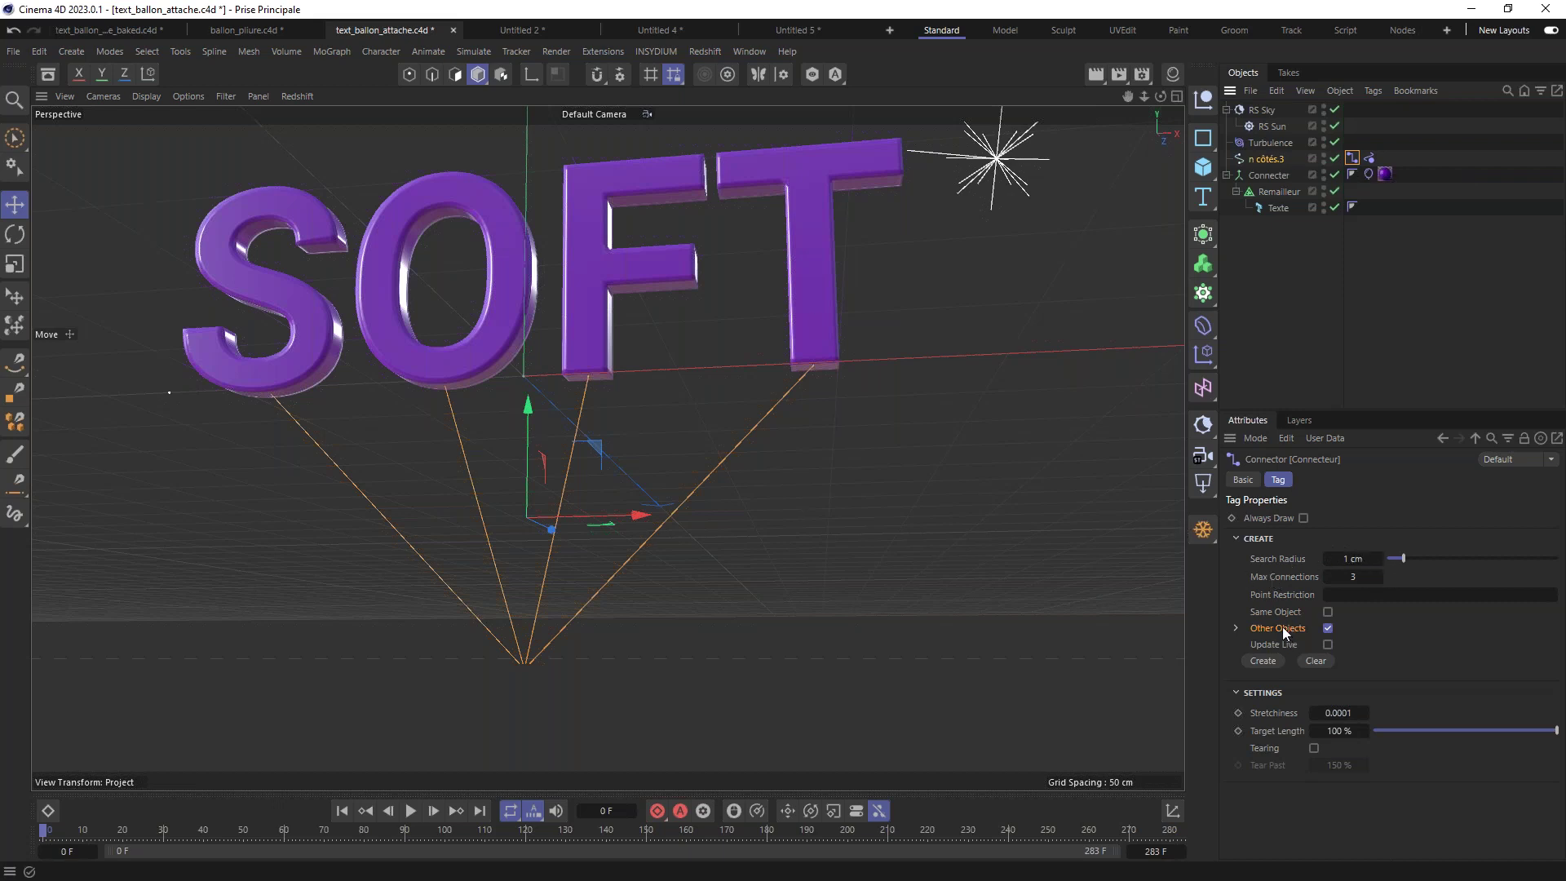
Step: Create the reference connector links, play and rewind the simulation, then return to Untitled 5
left_click(1258, 665)
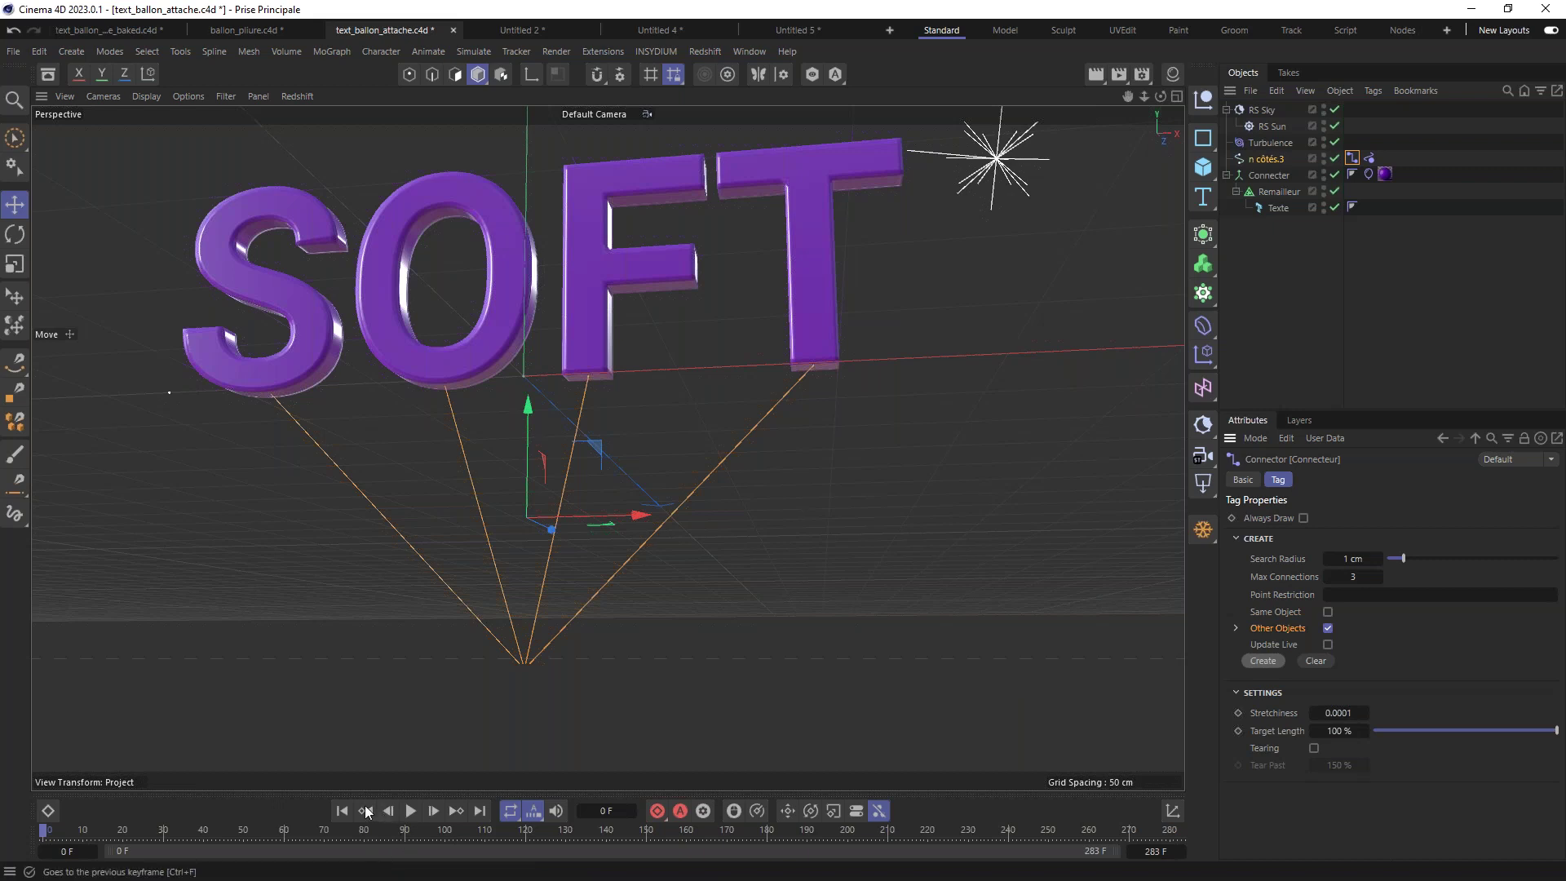
left_click(410, 811)
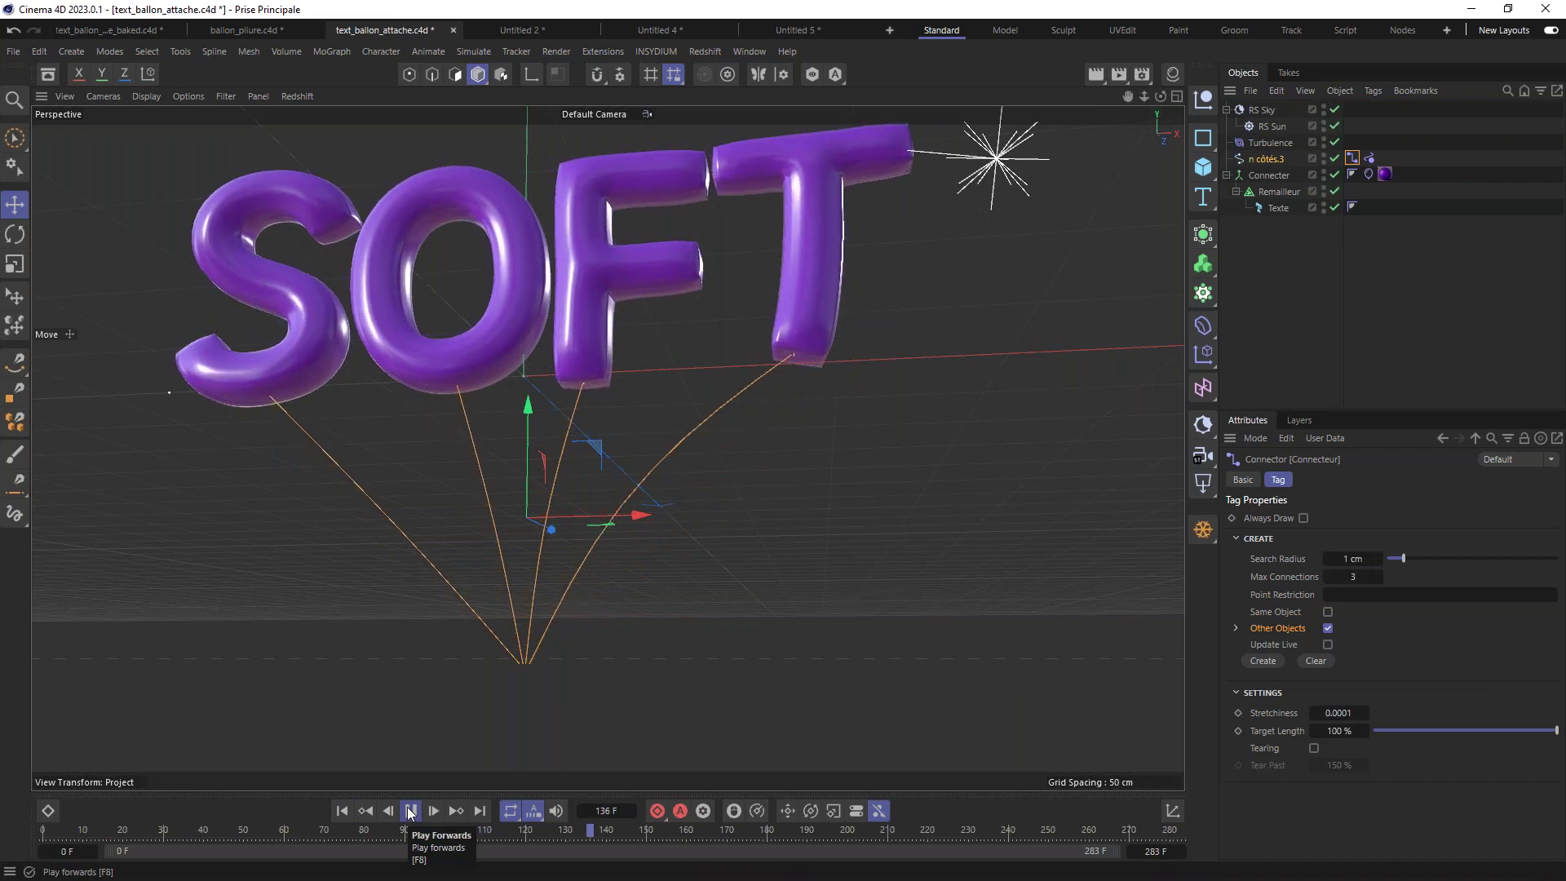
left_click(410, 811)
left_click(365, 812)
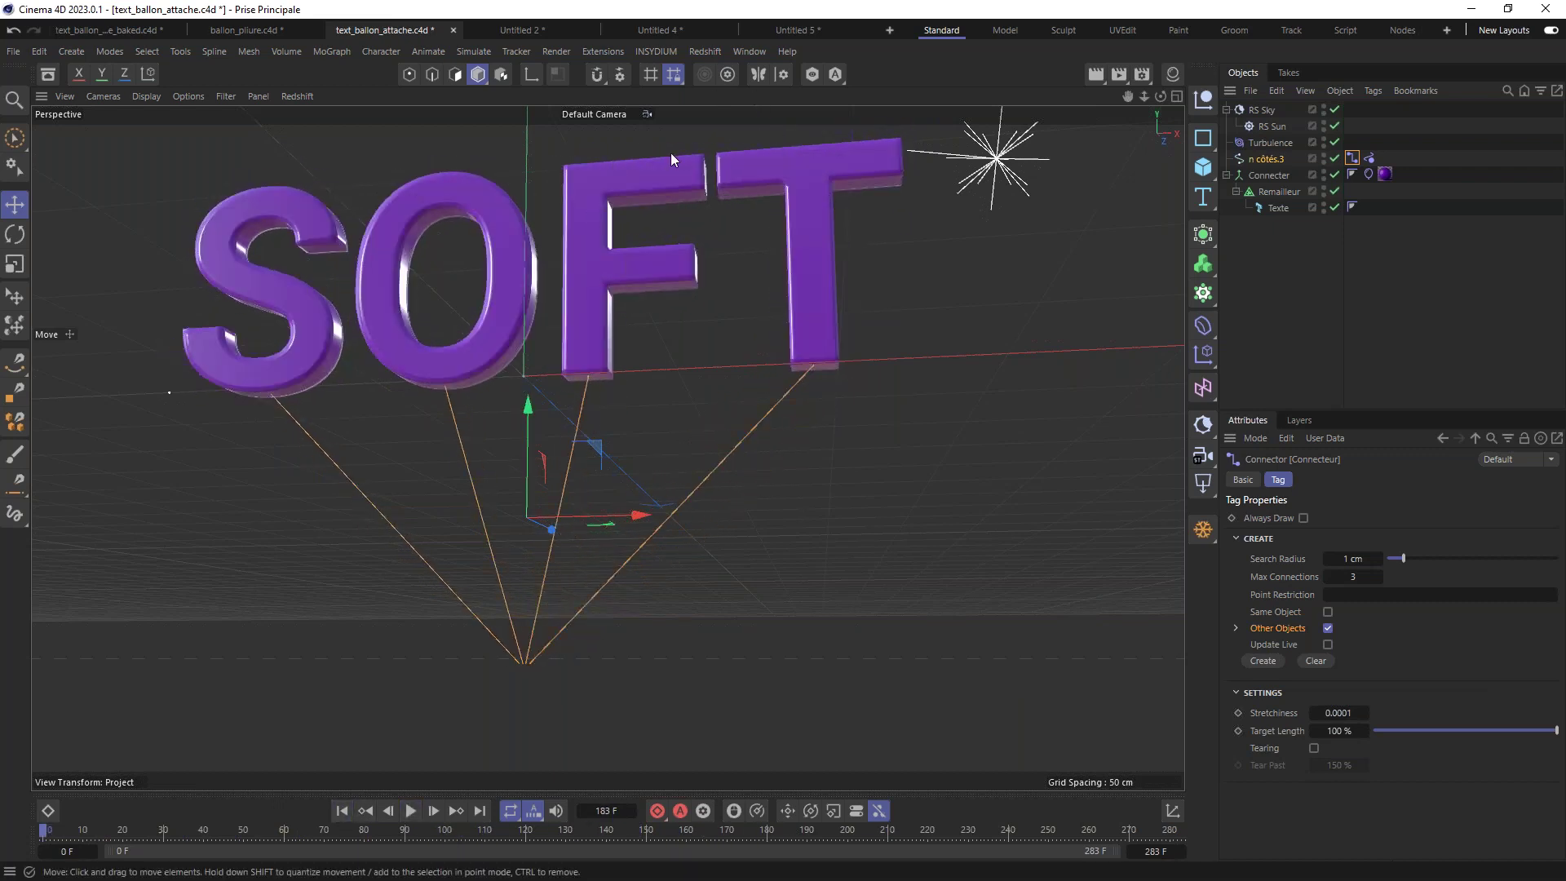
left_click(820, 30)
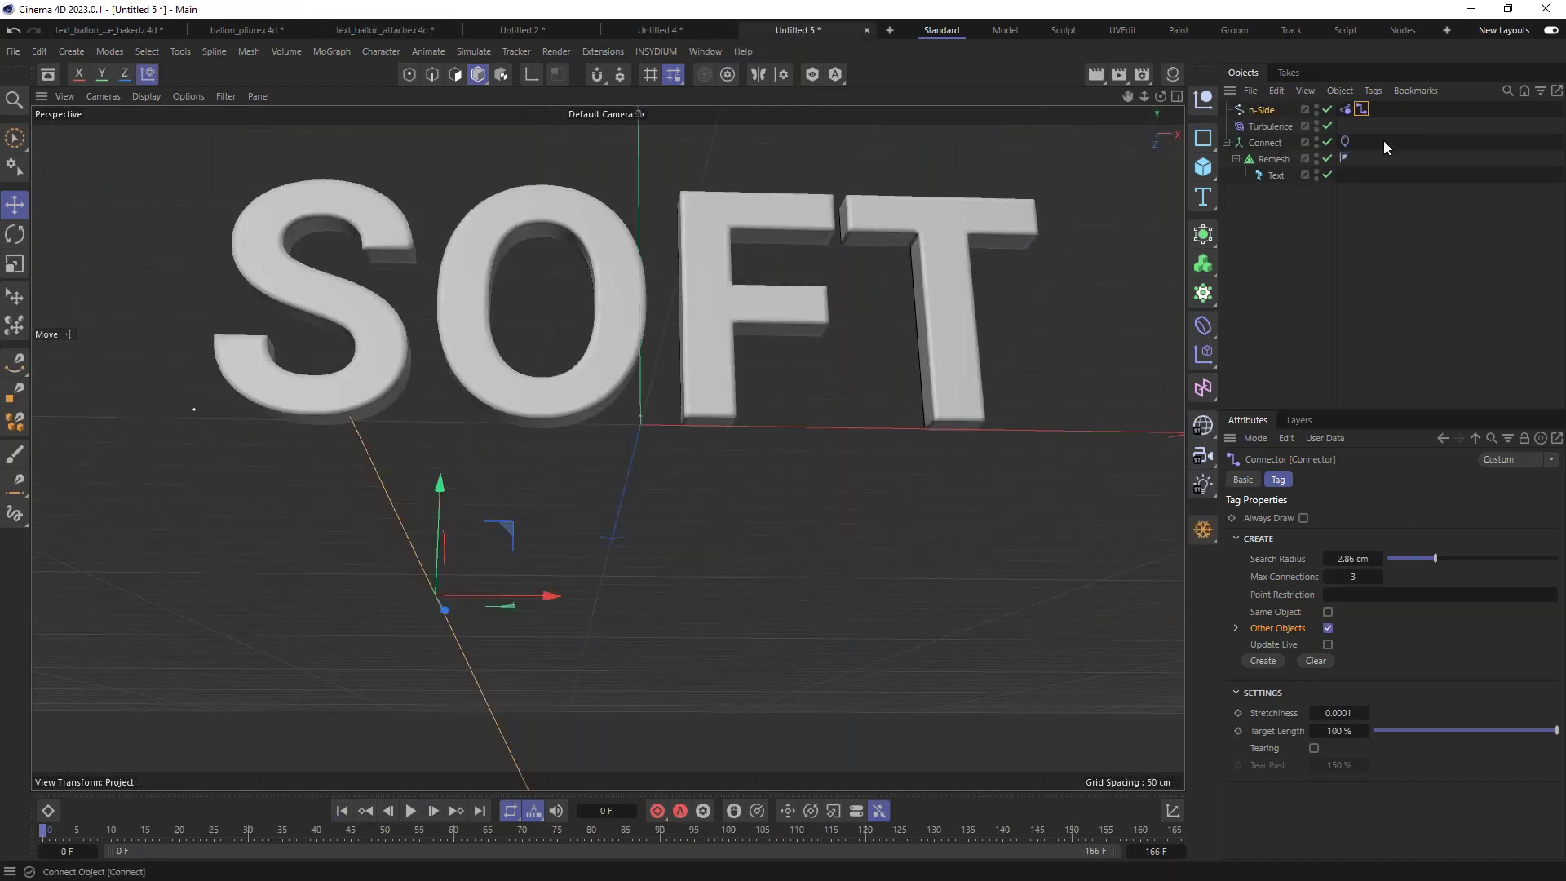
Step: Move n-Side below Text, recreate its connector links and test-play the simulation to frame 66
left_click_drag(1263, 115, 1268, 171)
left_click(1360, 173)
left_click(1266, 660)
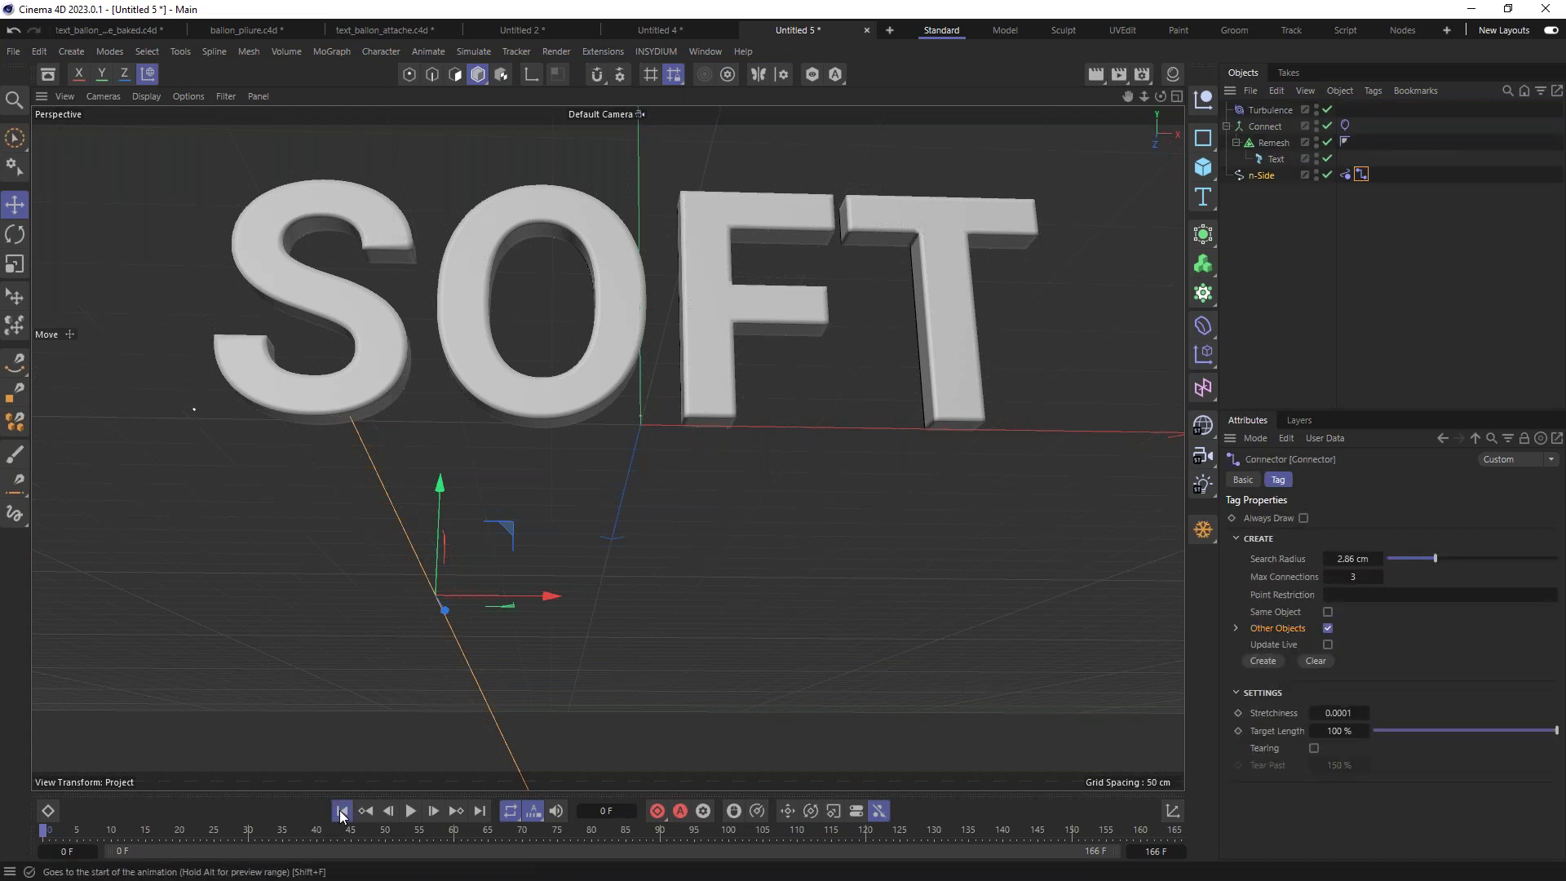
left_click(411, 811)
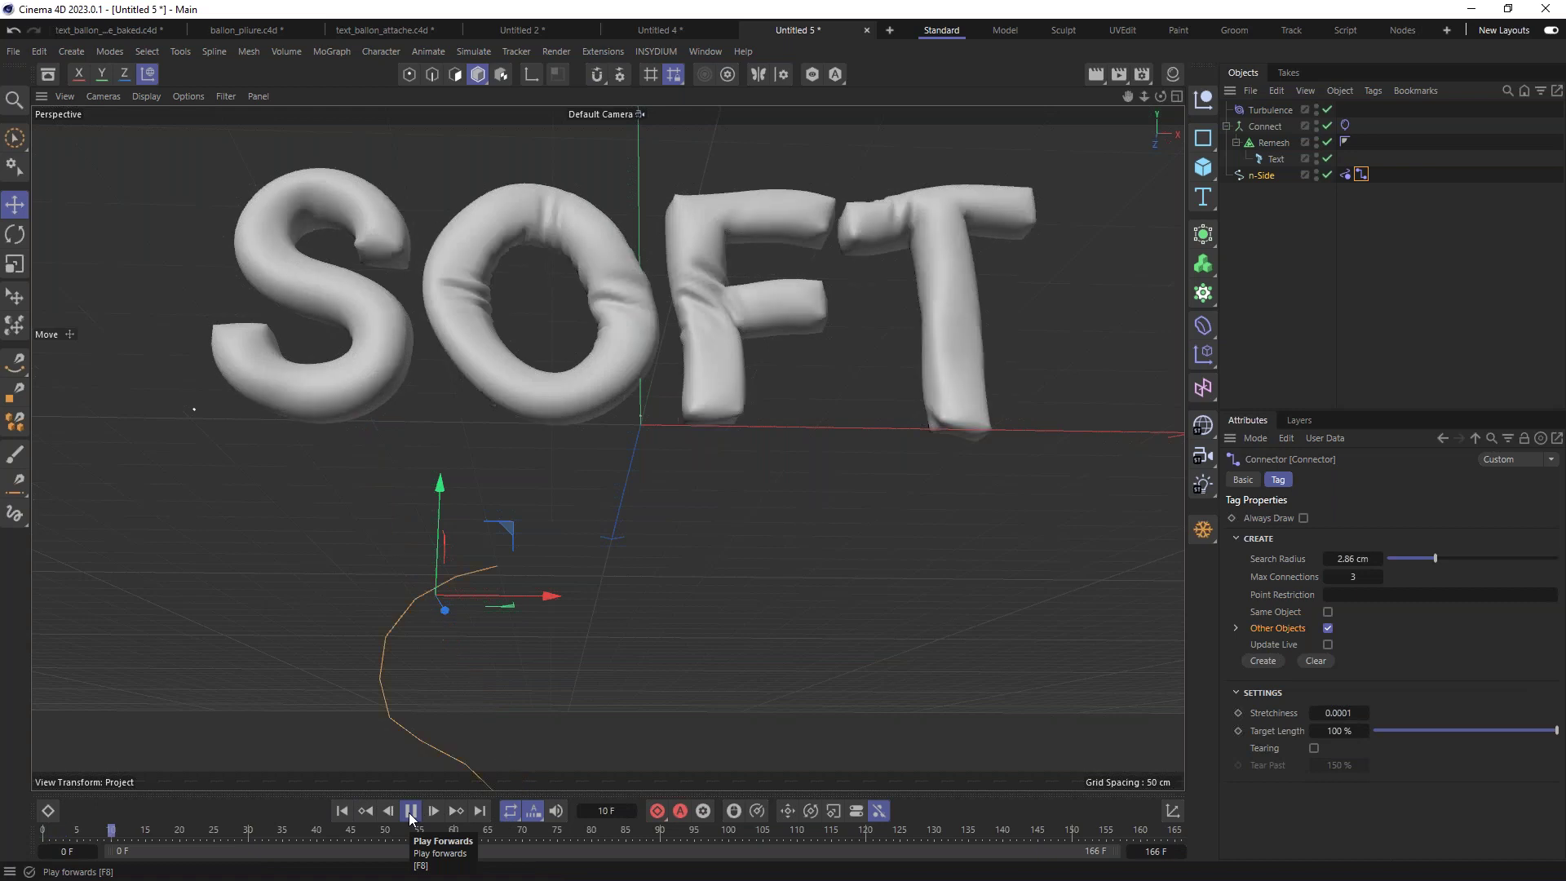
left_click(411, 811)
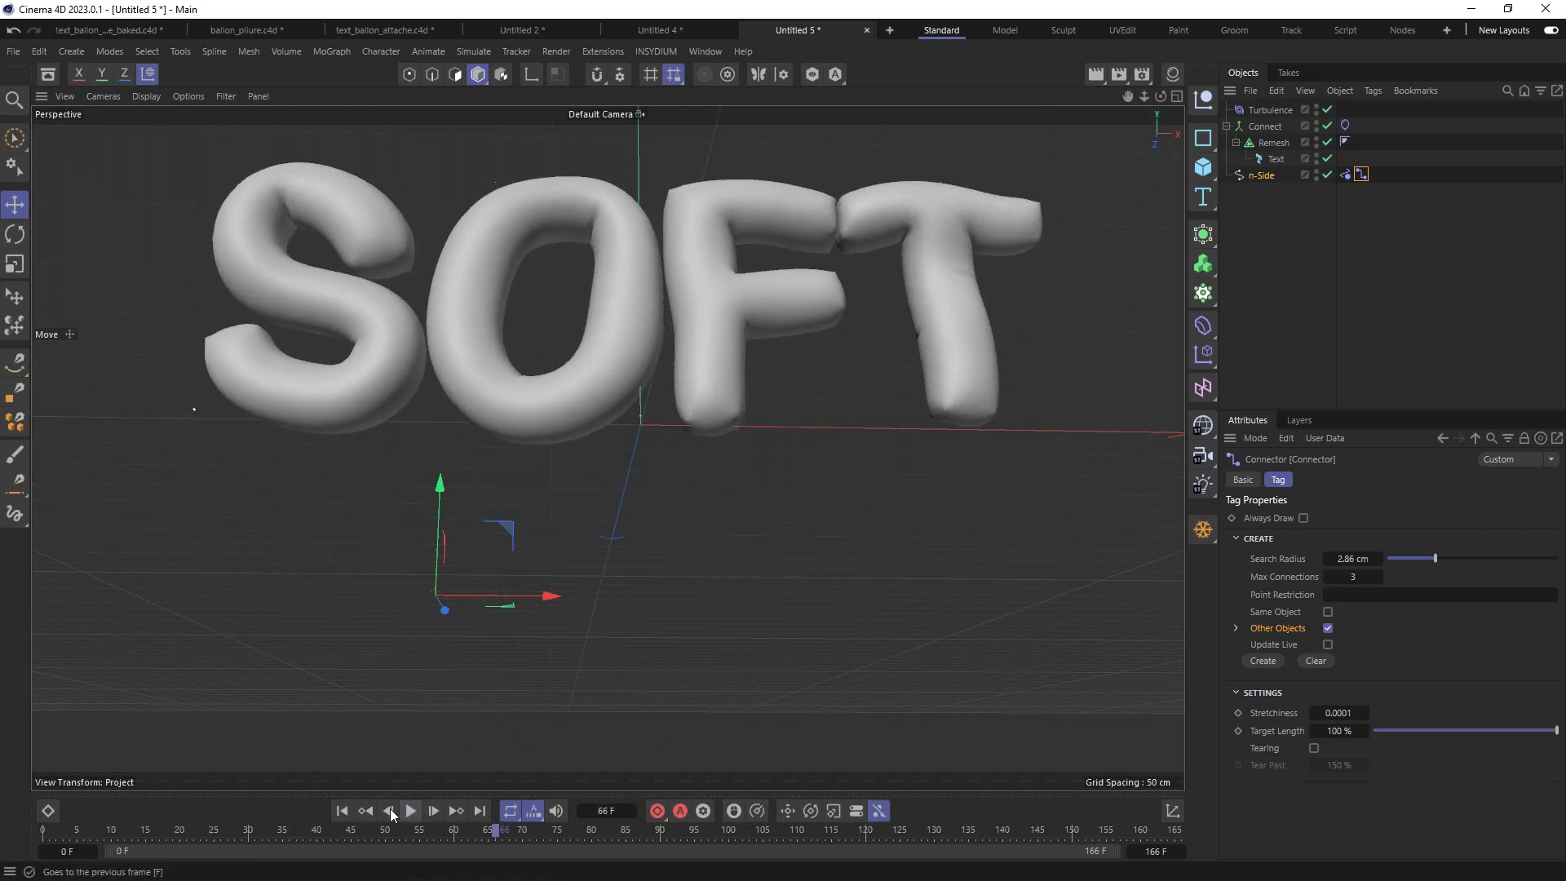
left_click(342, 810)
middle_click_drag(500, 531, 527, 364, "alt")
scroll(527, 364, "down", 2)
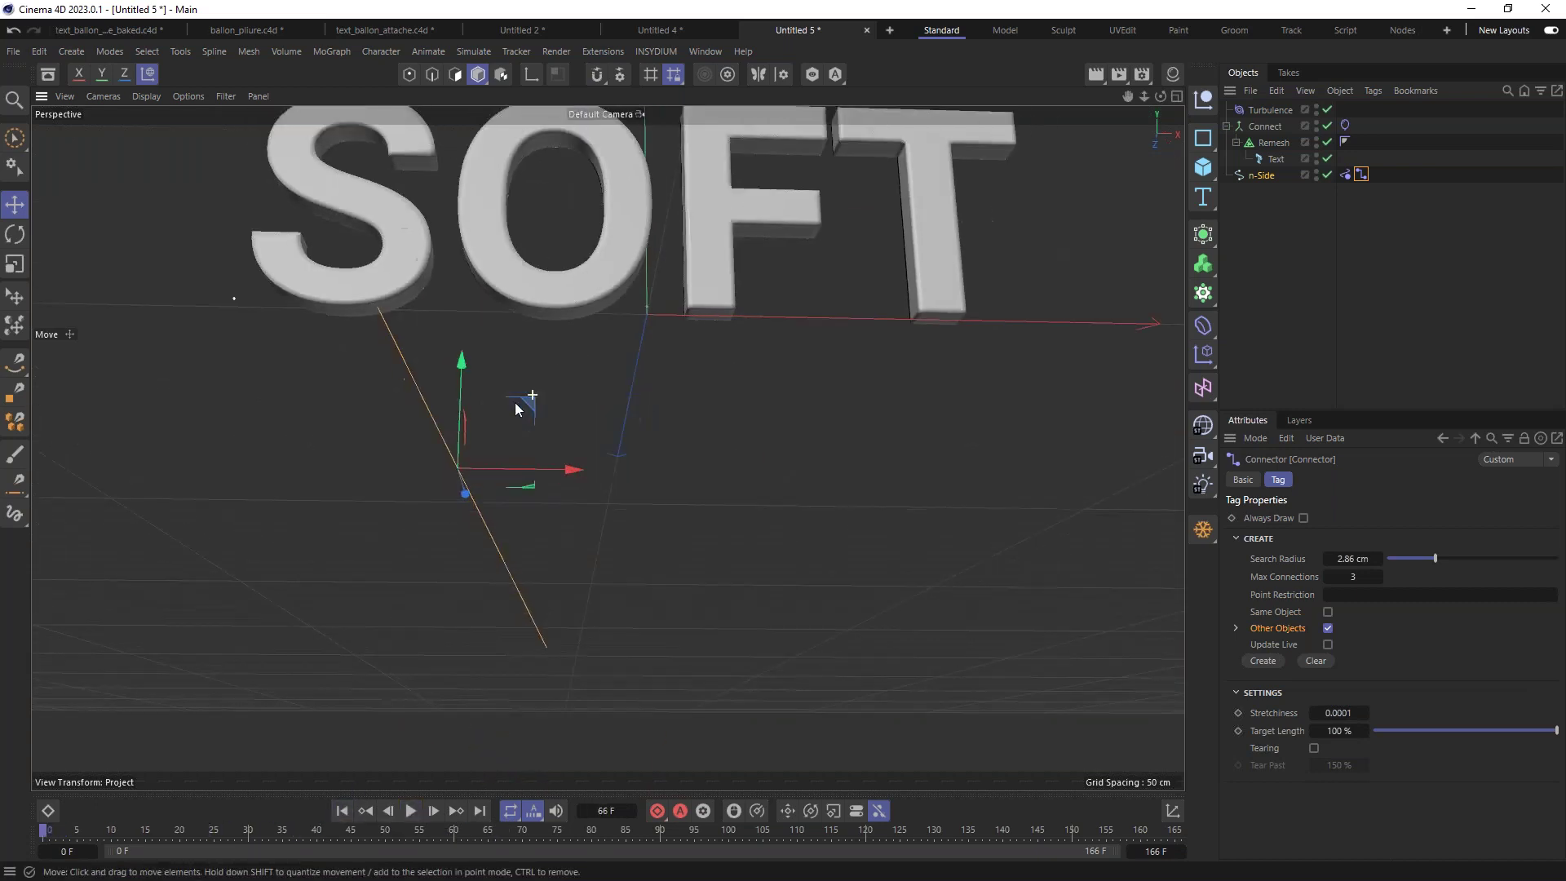
Step: Set the project simulation to 8 collision passes and 2 solver iterations
key("ctrl+d")
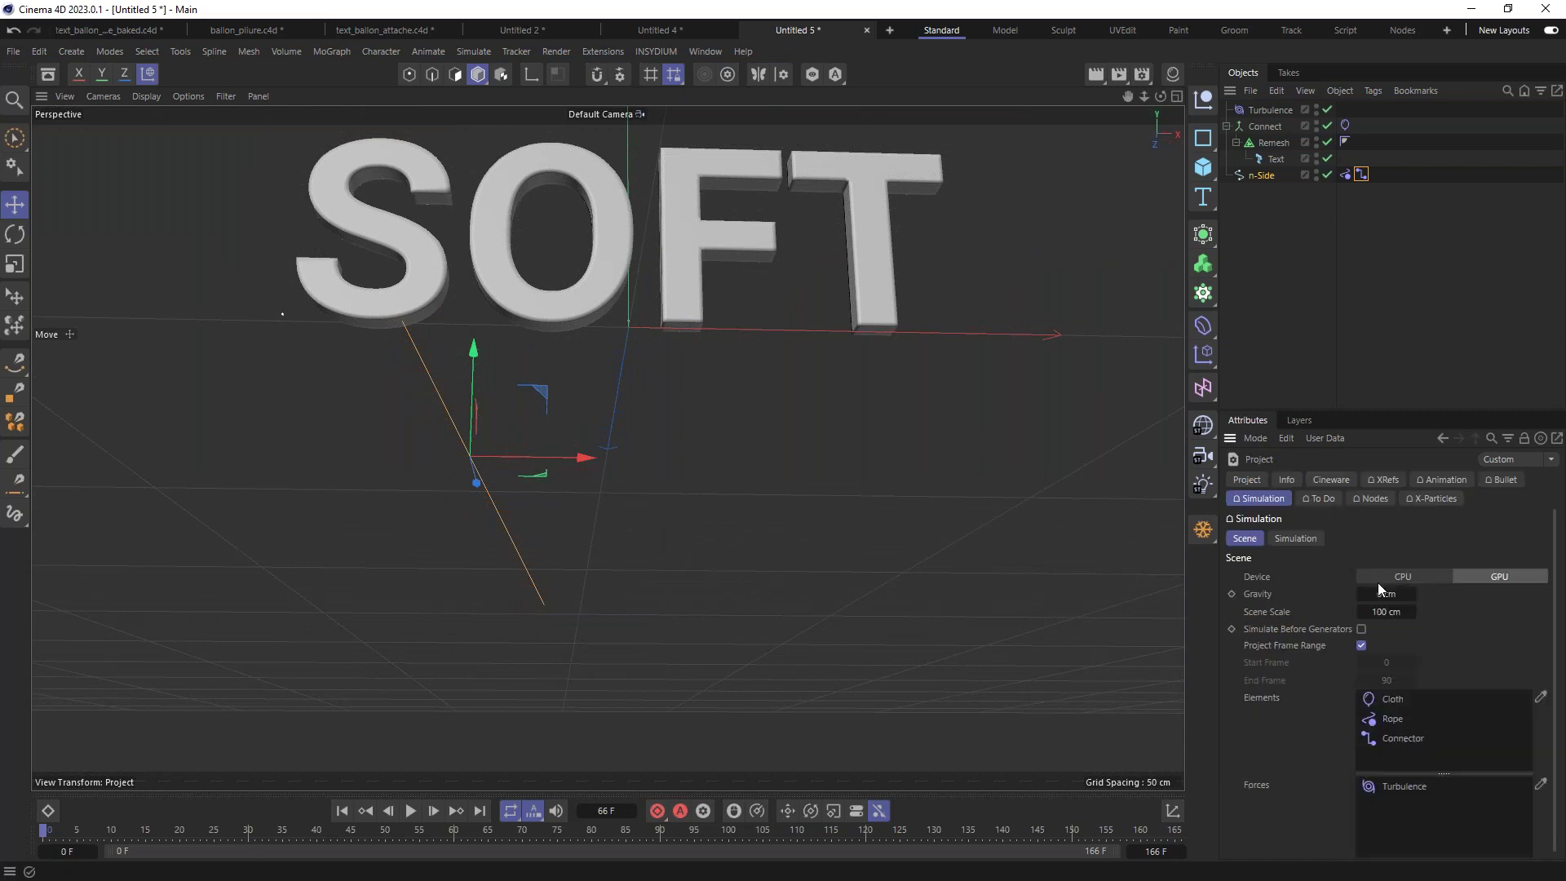
left_click(1277, 539)
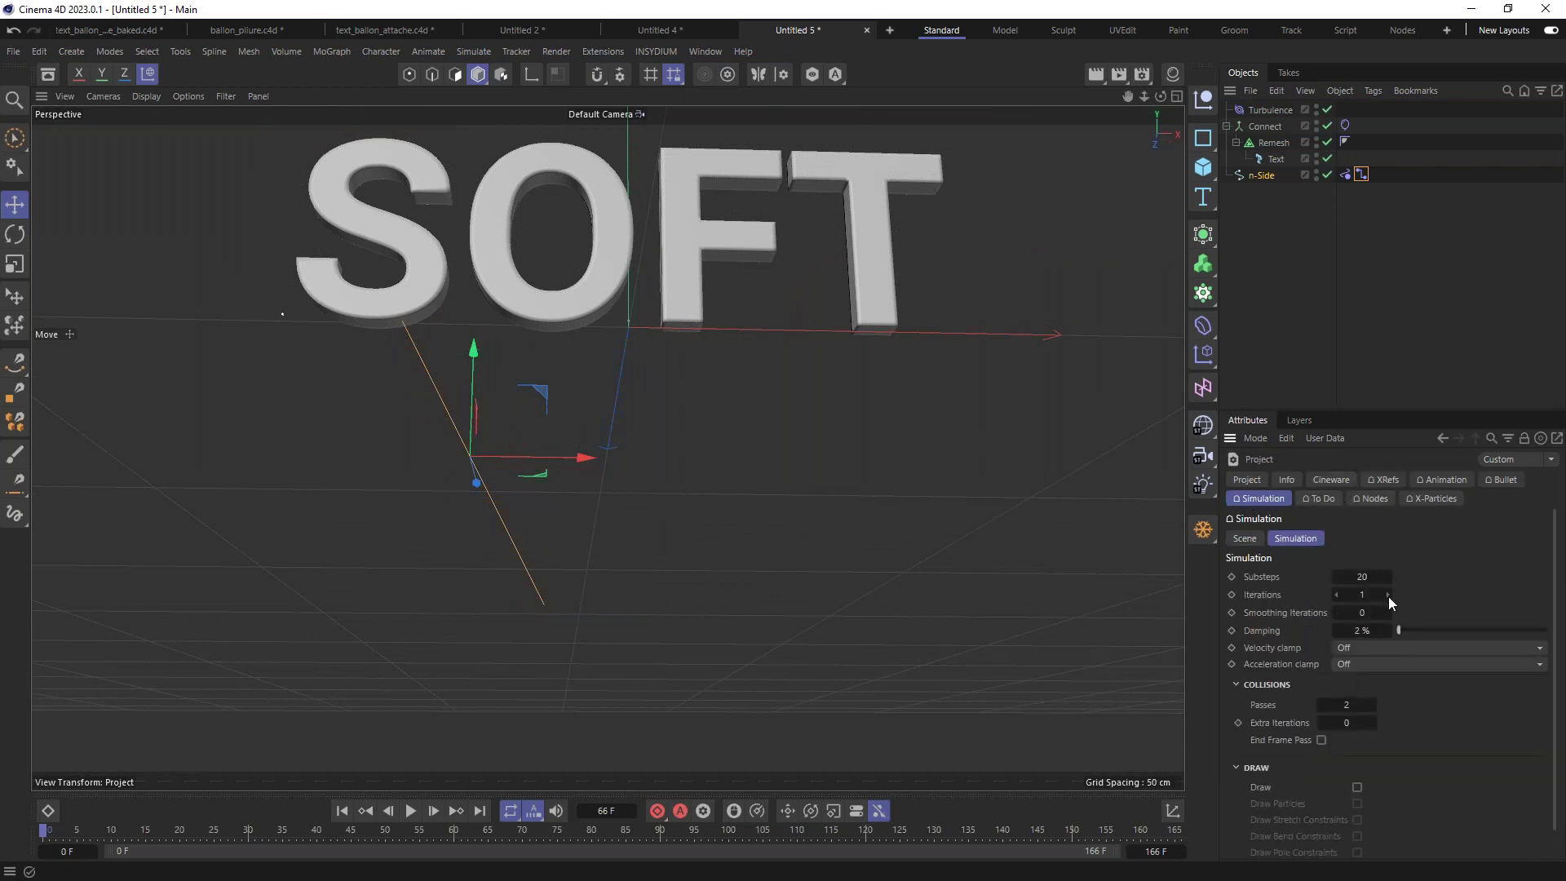
type("8")
key("Tab")
type("8")
left_click(1388, 595)
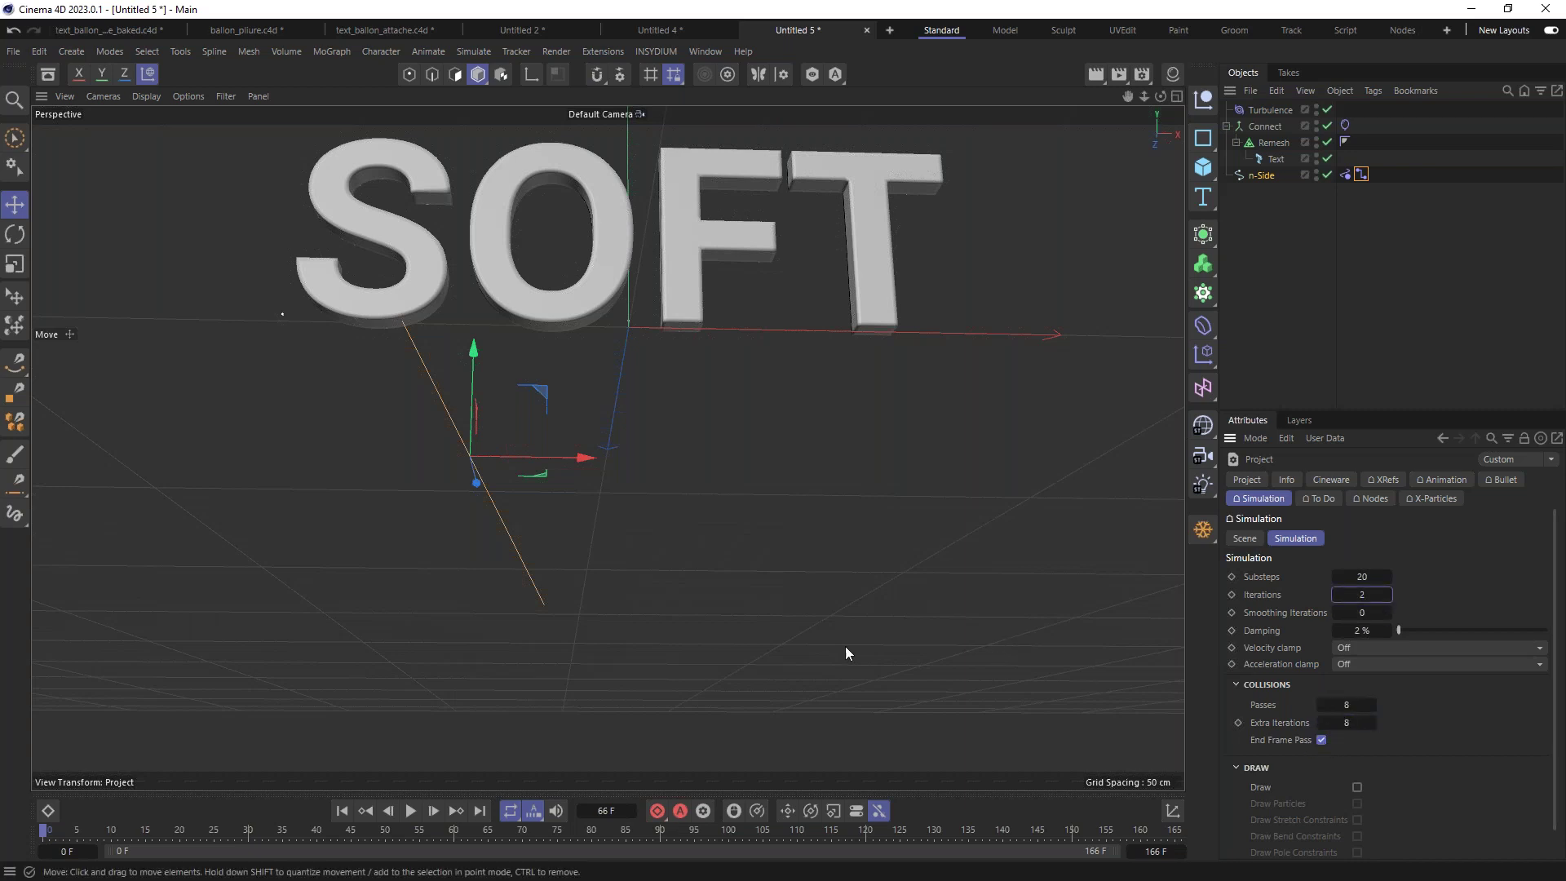
Step: Replay the inflation, step from the start to frame 3 and select the Turbulence object
left_click(410, 812)
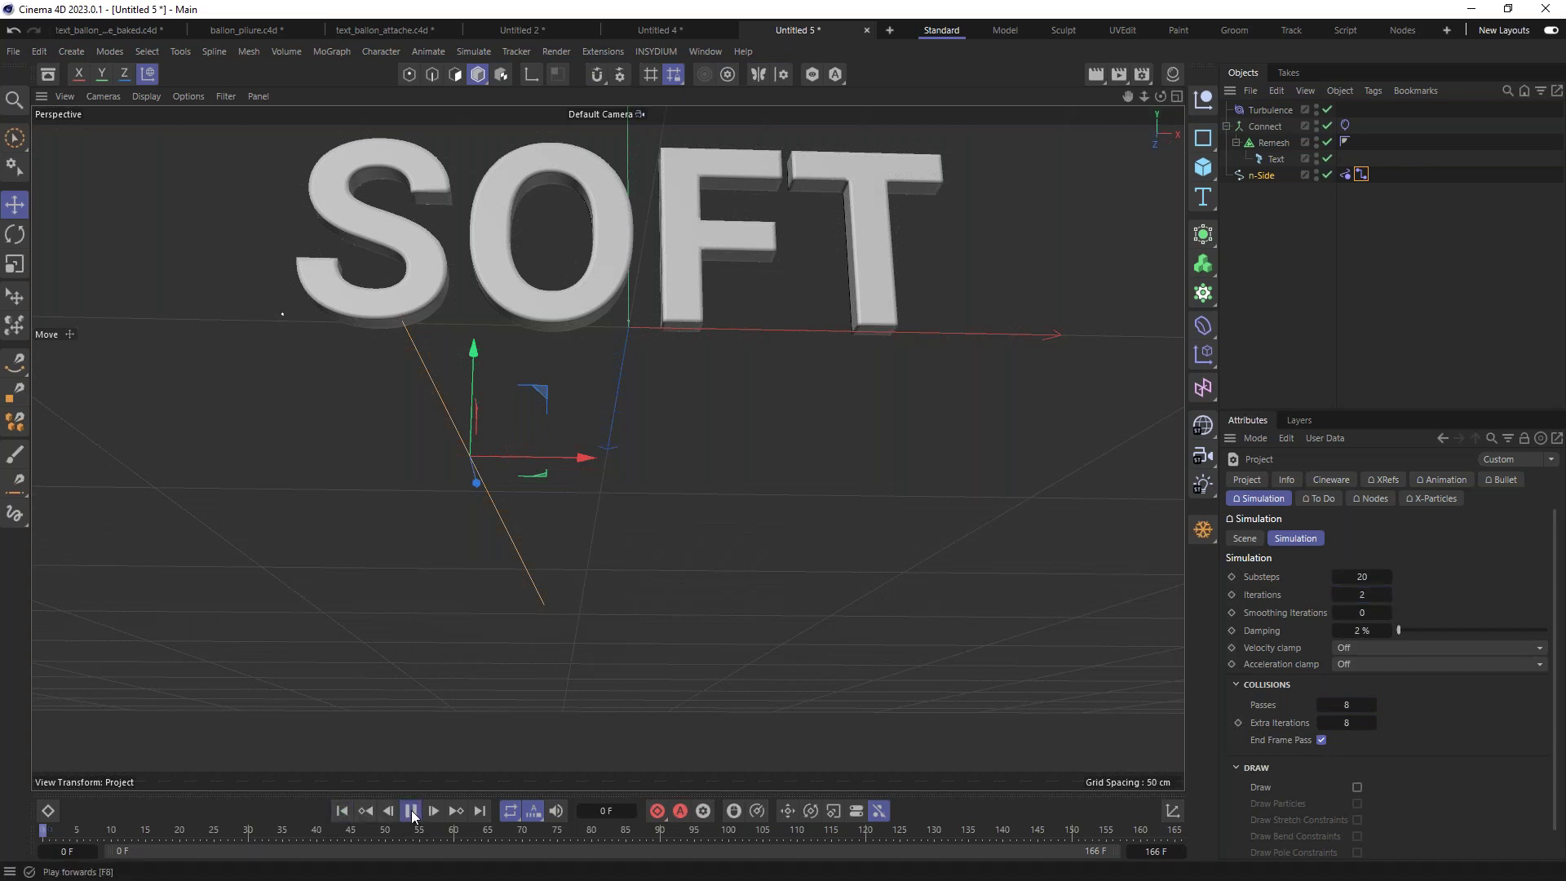
left_click(411, 811)
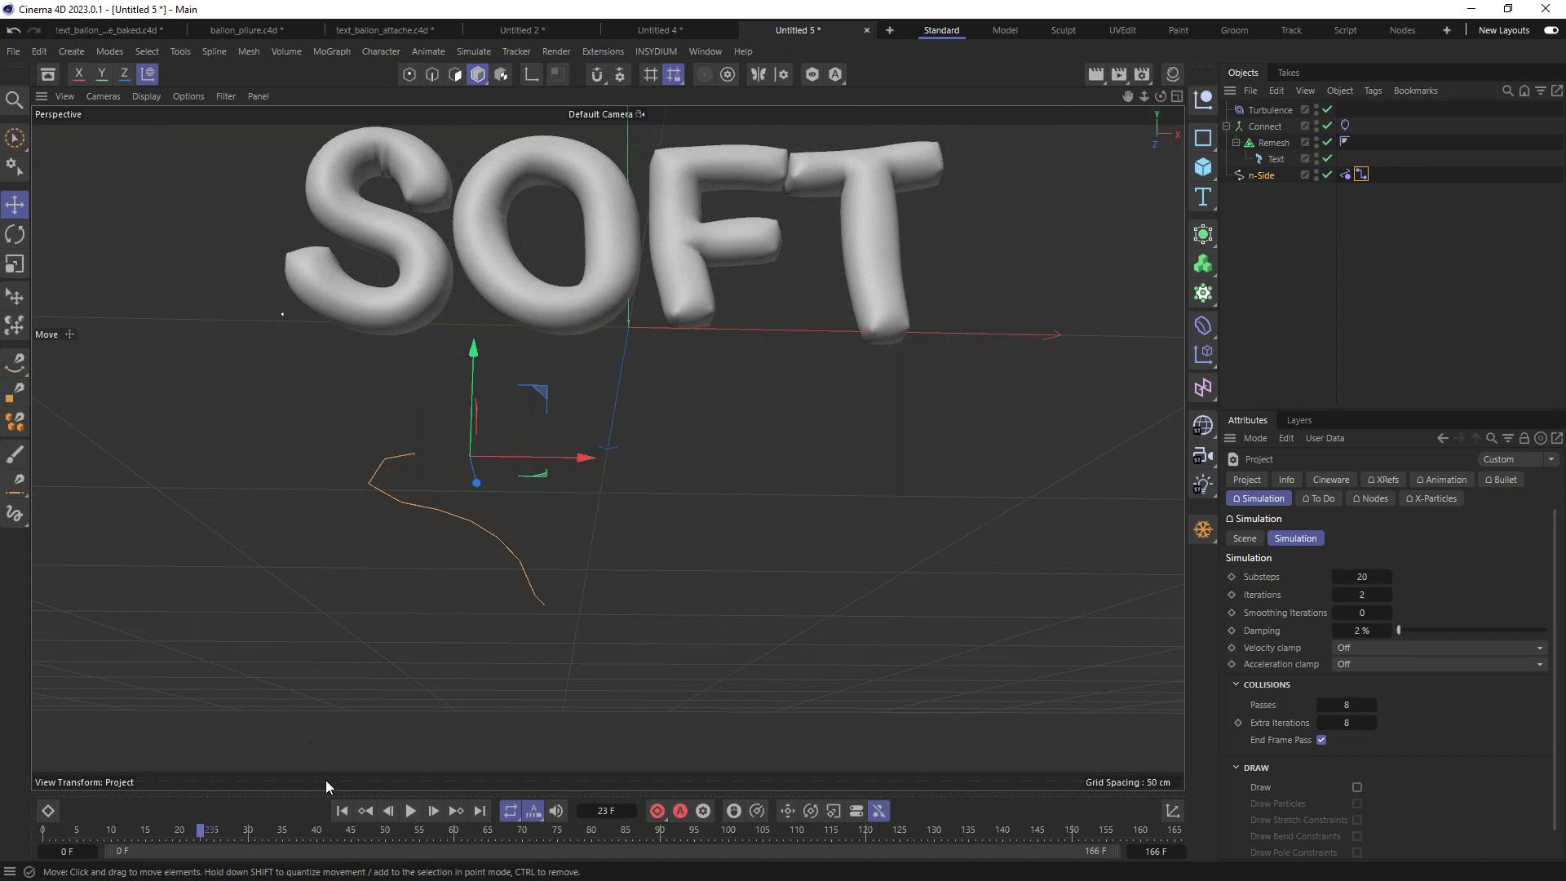
left_click(341, 811)
left_click(434, 811)
left_click(434, 810)
left_click(432, 811)
right_click_drag(410, 307, 439, 326, "alt")
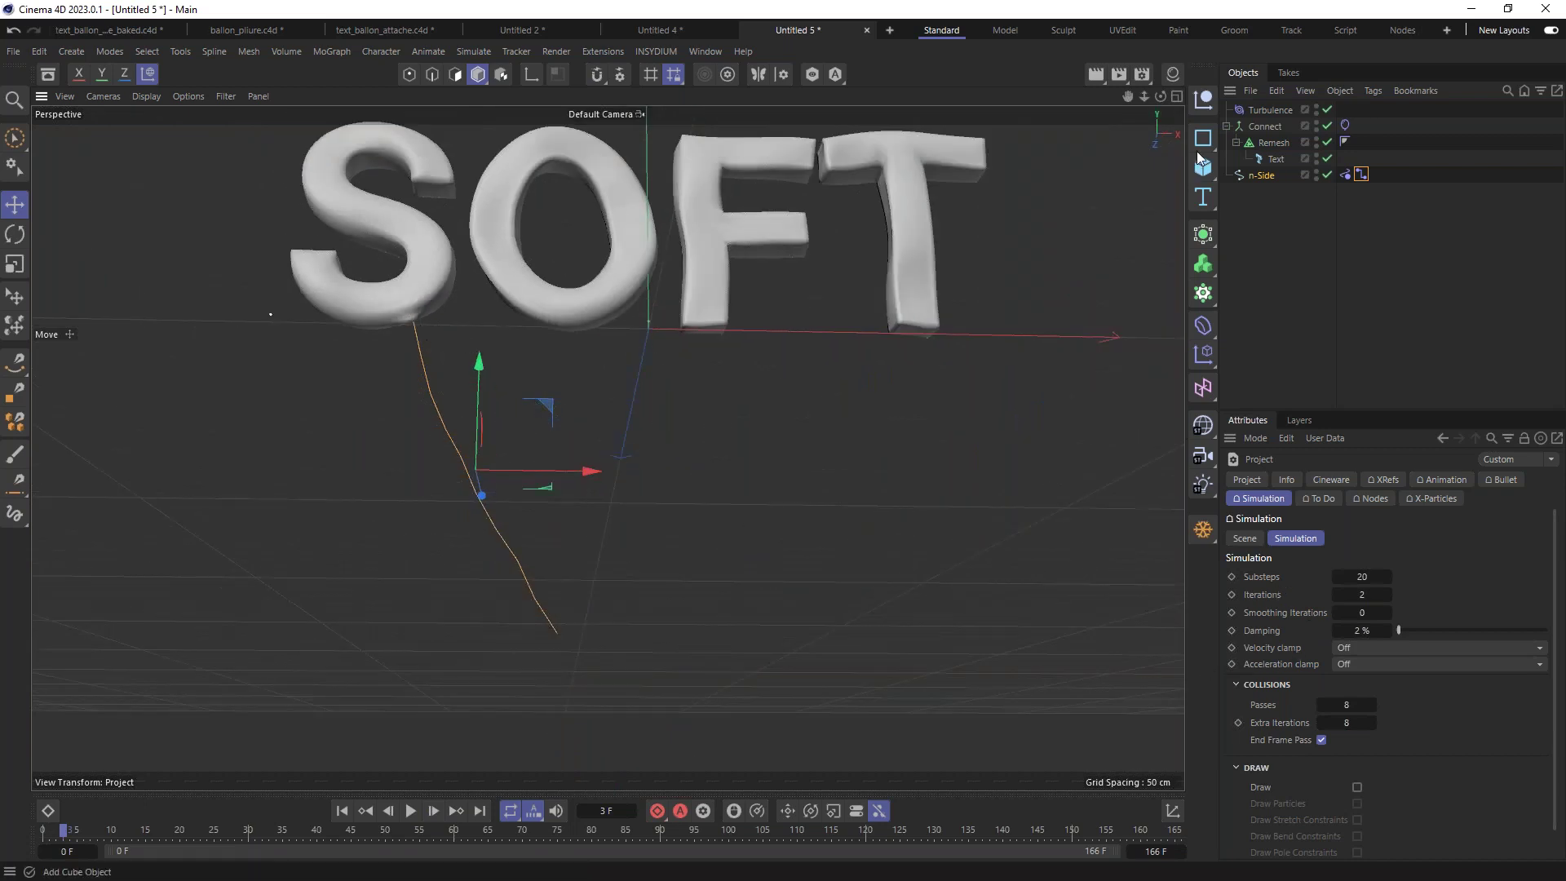
left_click(1270, 109)
Step: Lower Turbulence Strength to 75 cm and replay the inflation from frame 0 to 38
left_click(1330, 519)
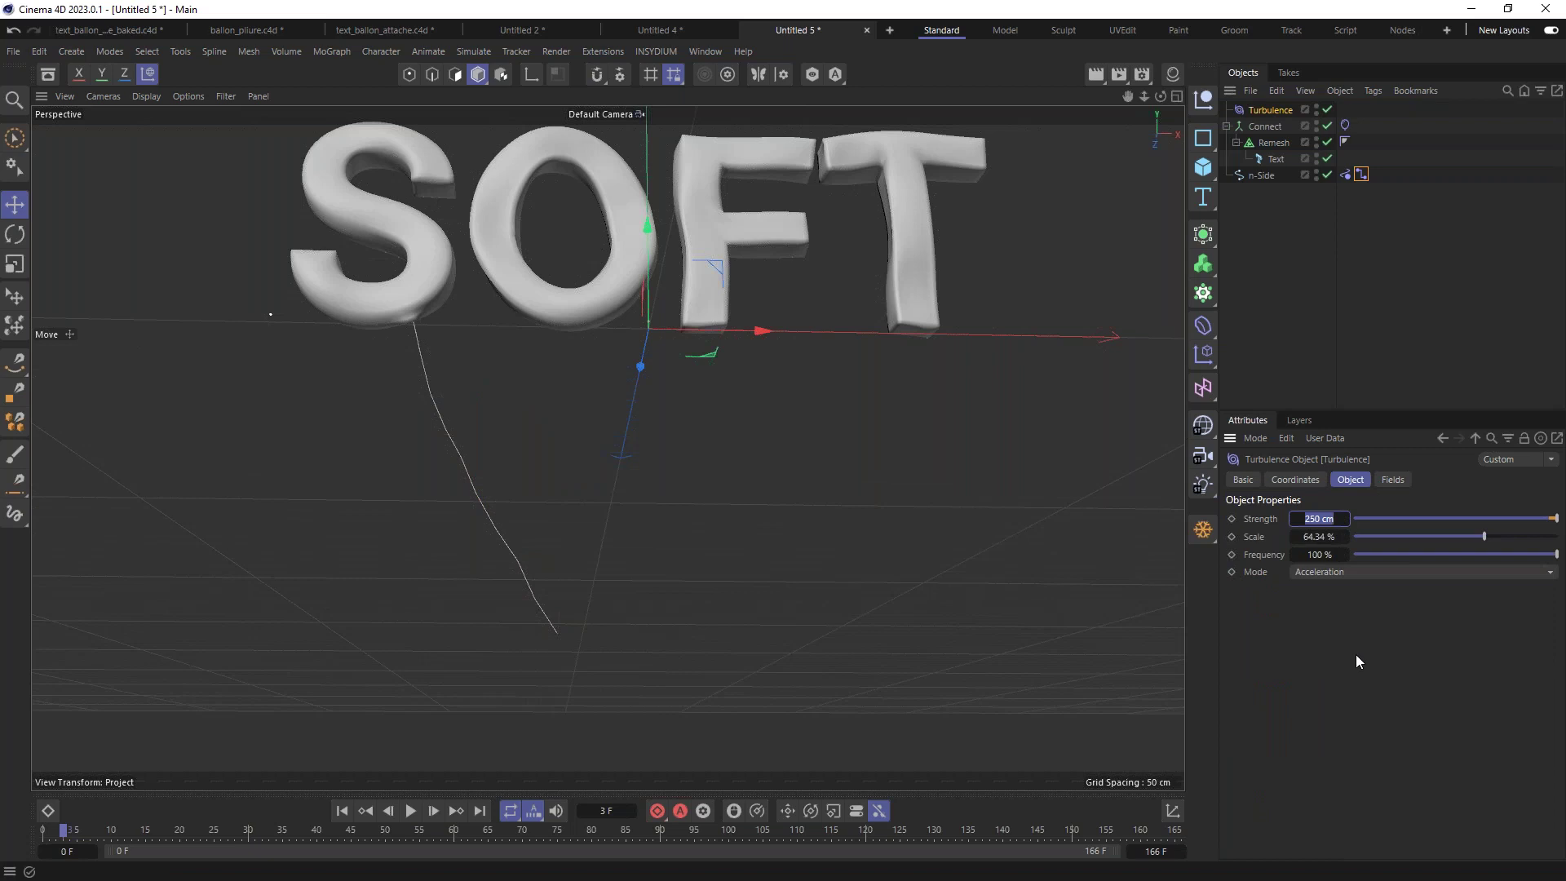
type("75")
key("Return")
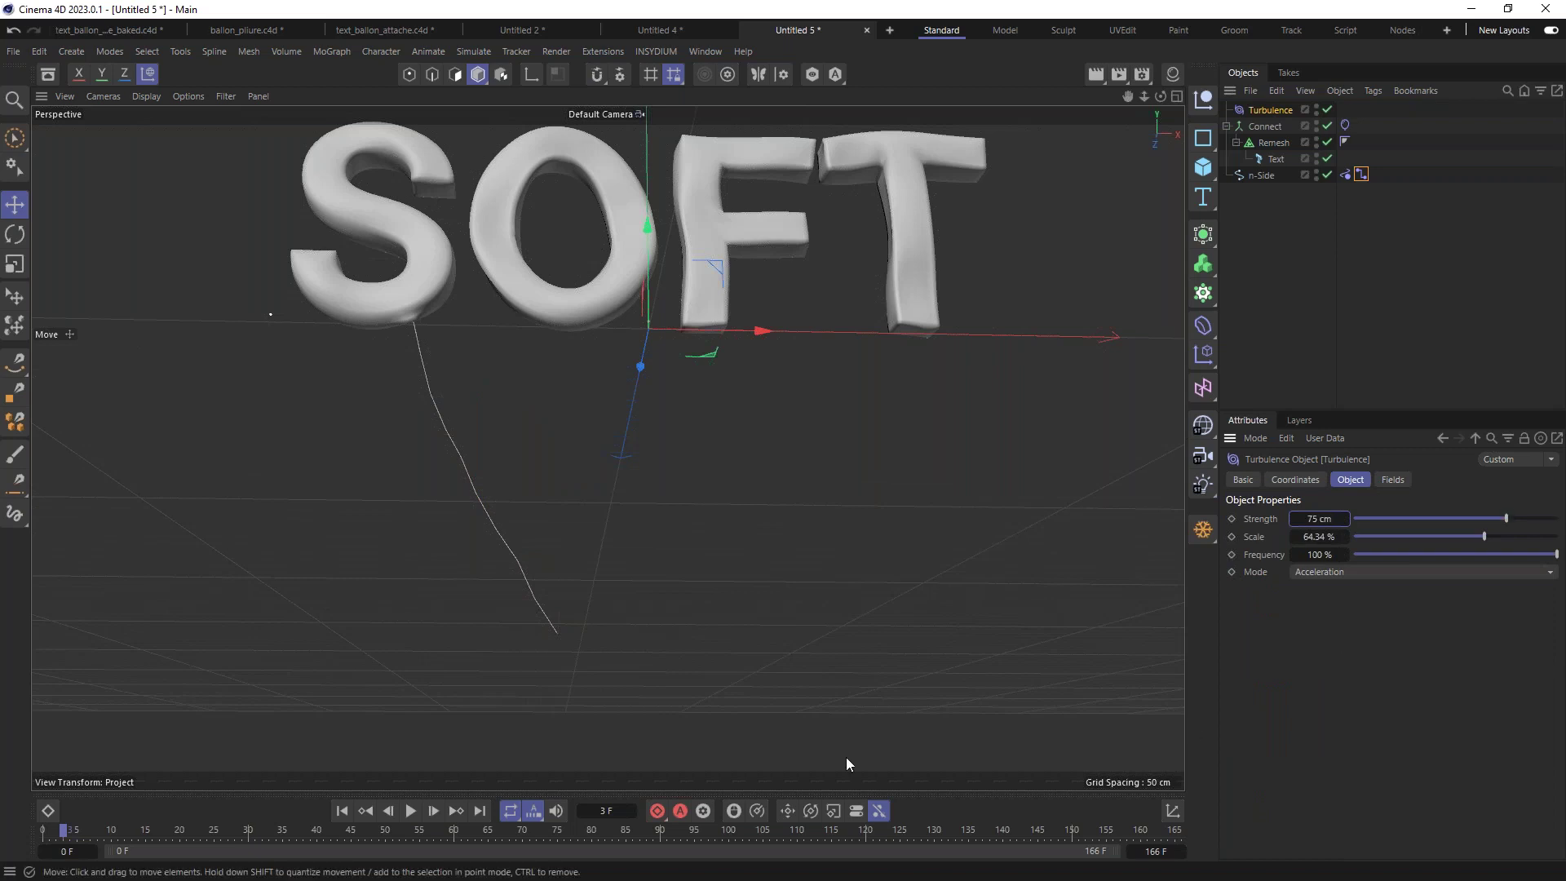
left_click(340, 811)
left_click(411, 811)
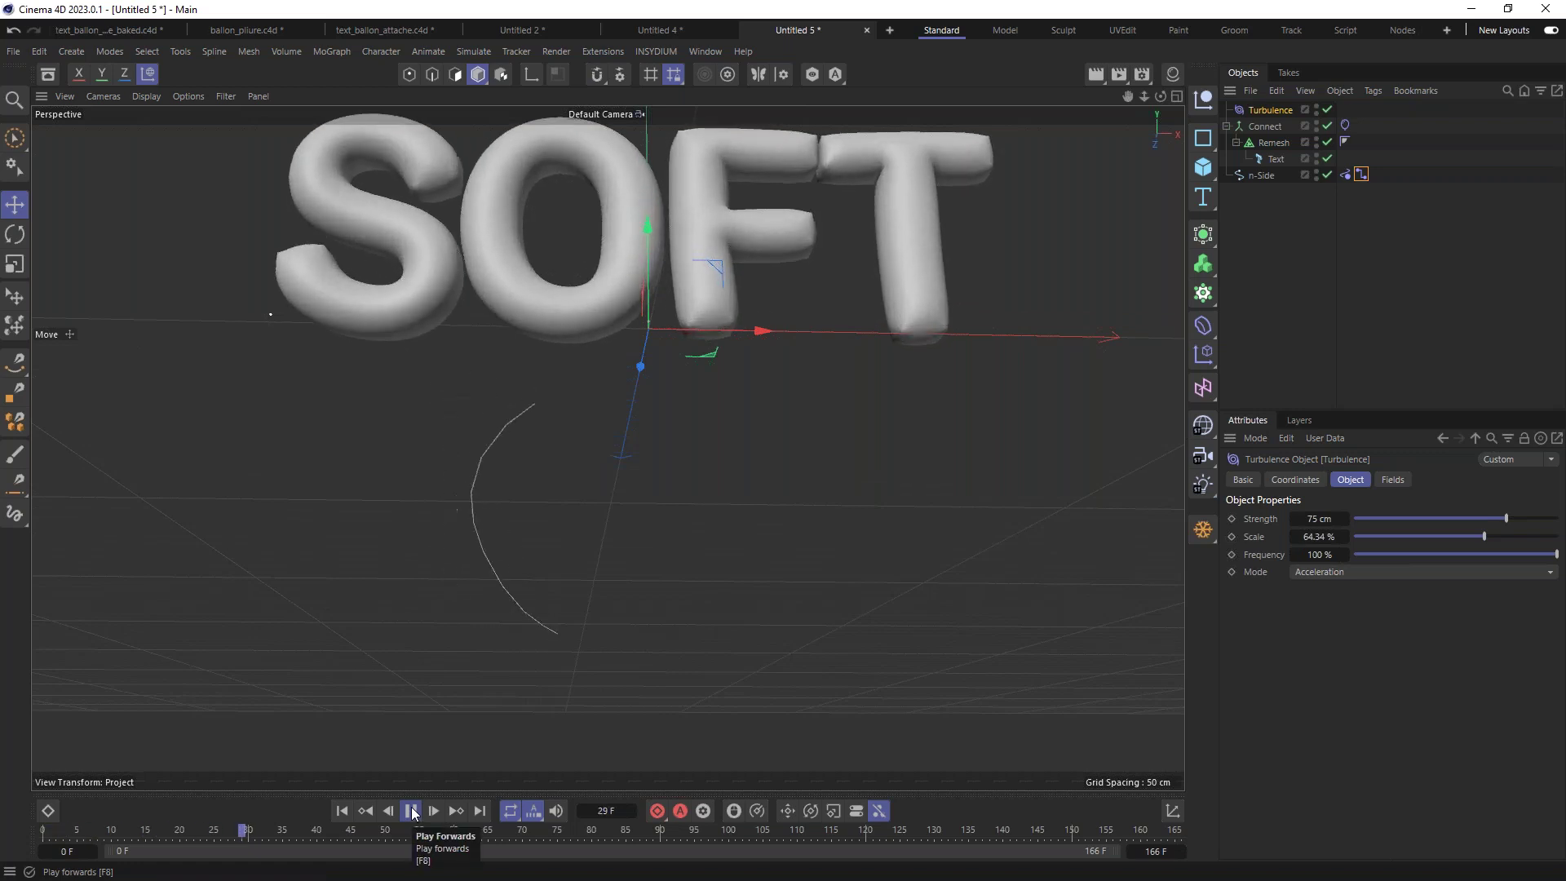
left_click(411, 810)
left_click(341, 810)
middle_click_drag(535, 336, 527, 387, "alt")
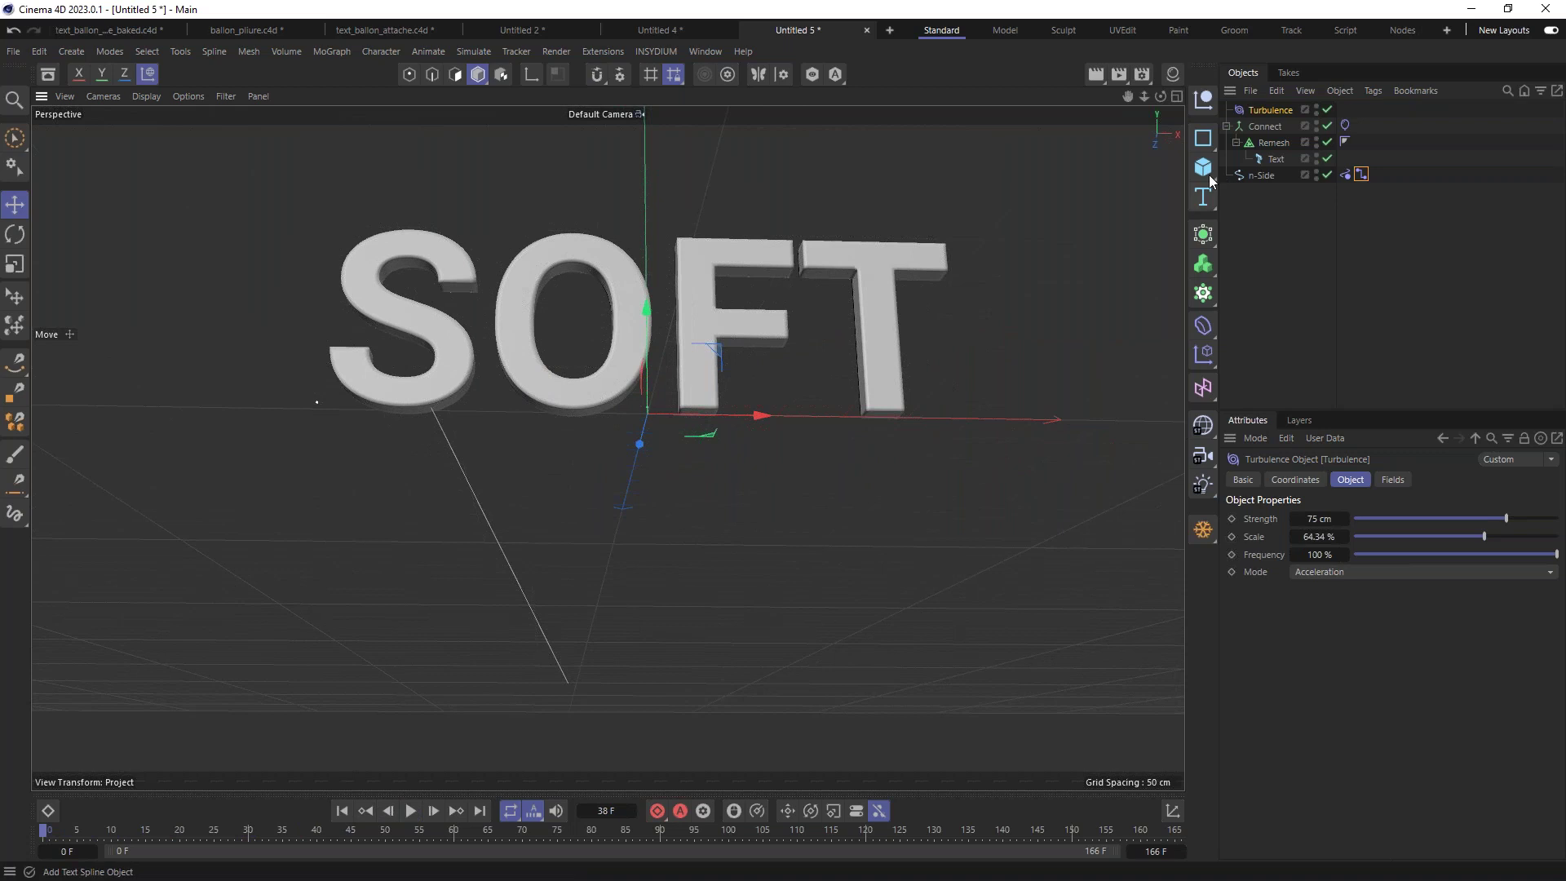
left_click(1266, 124)
Step: Enable With Pins in the Connect object's Cloth mix animation at 16 % Influence
left_click(1345, 125)
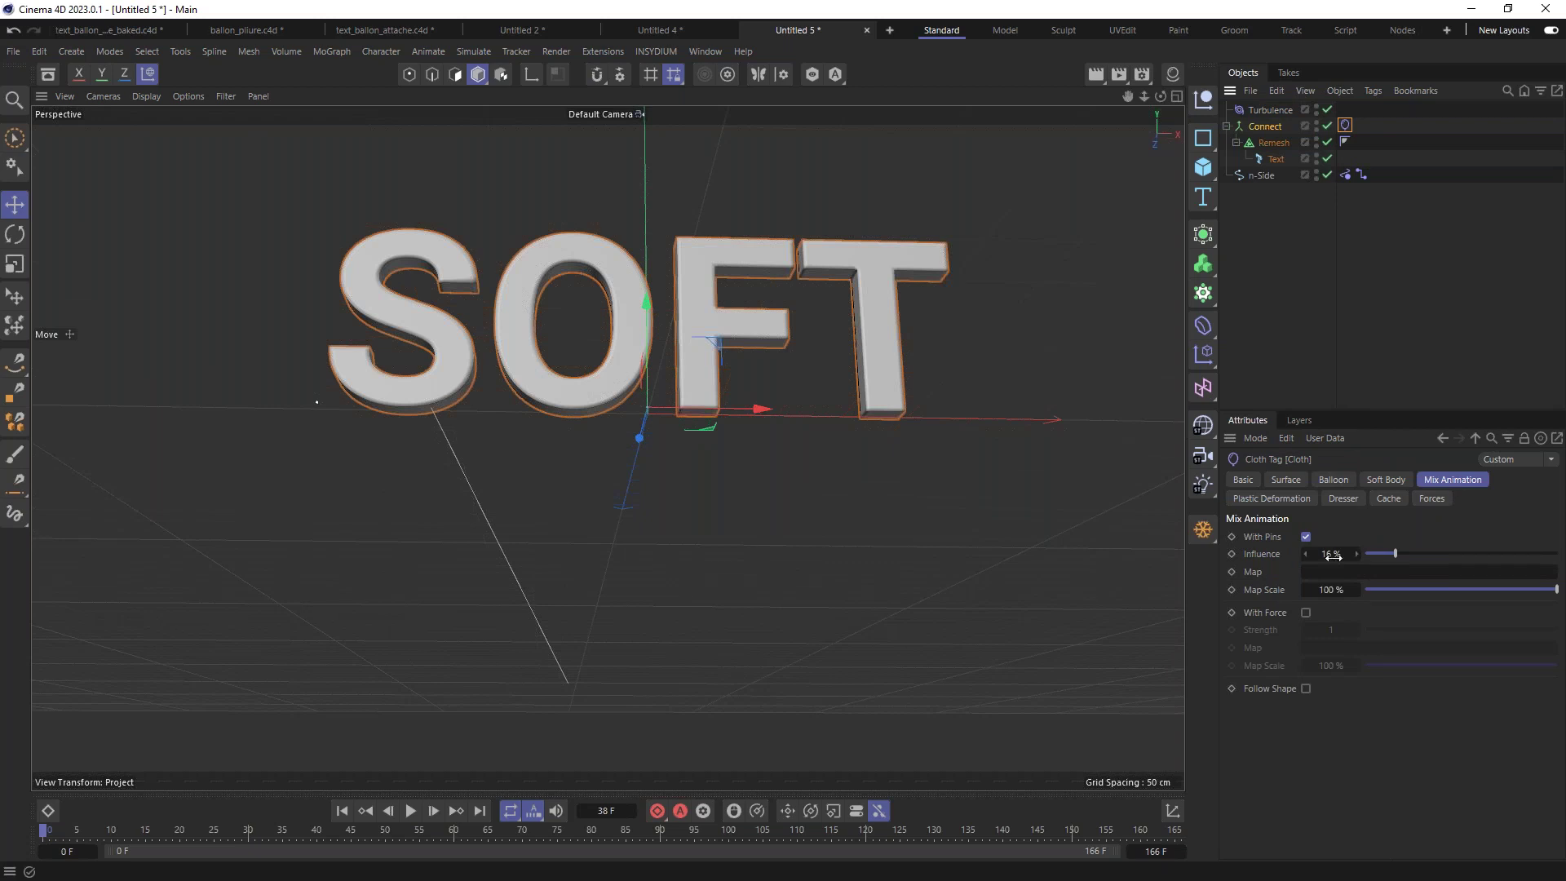
left_click(1305, 536)
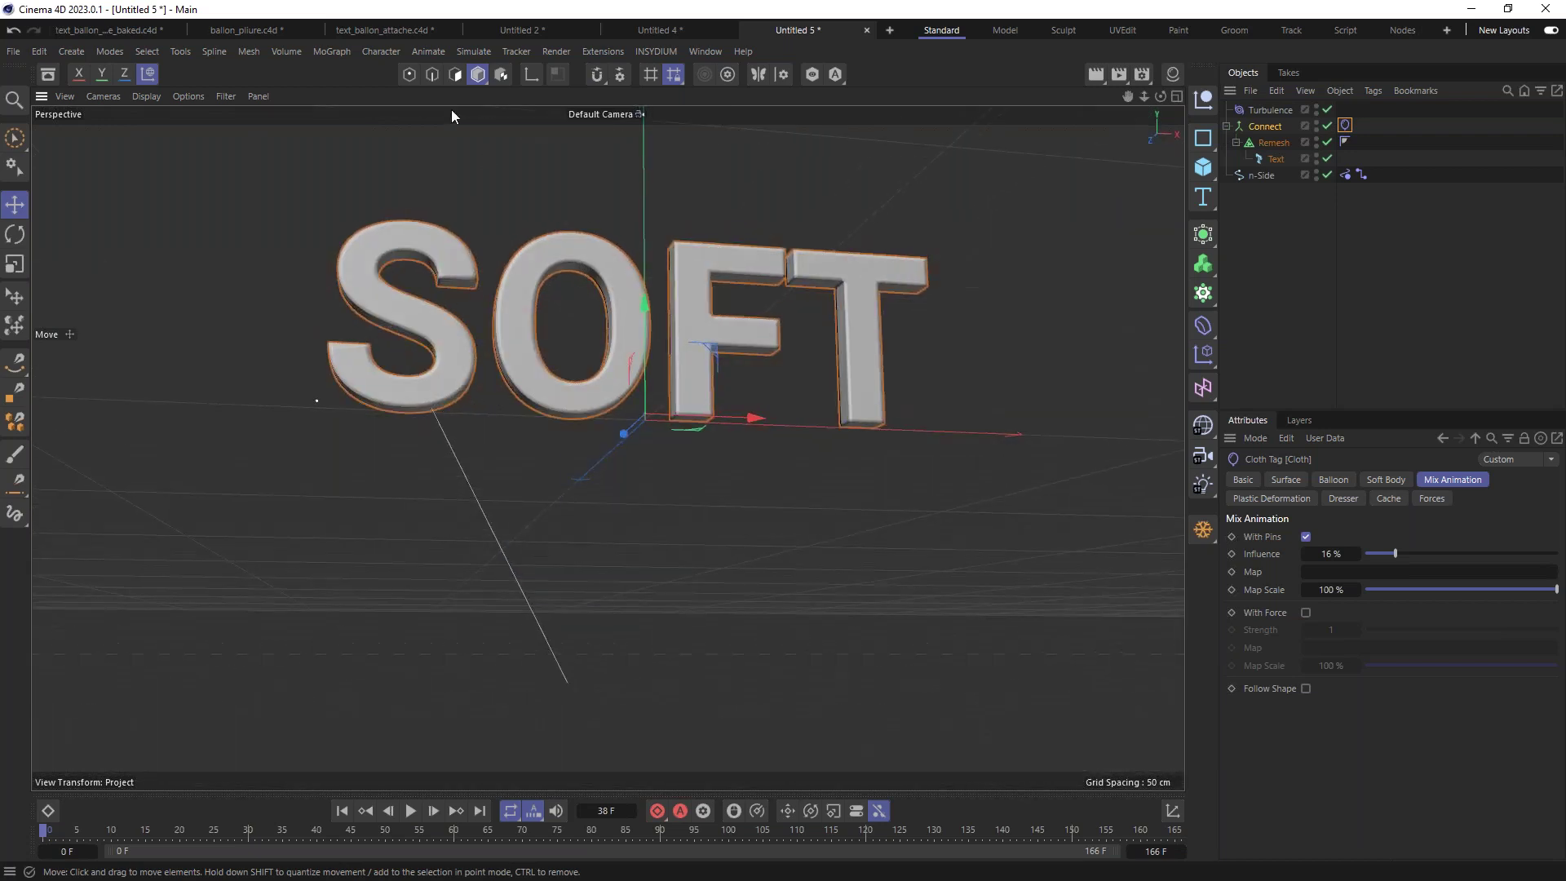
Step: In text_ballon_attache.c4d, inspect the Cloth, Connector and Rope tags, then play the balloons
left_click(393, 32)
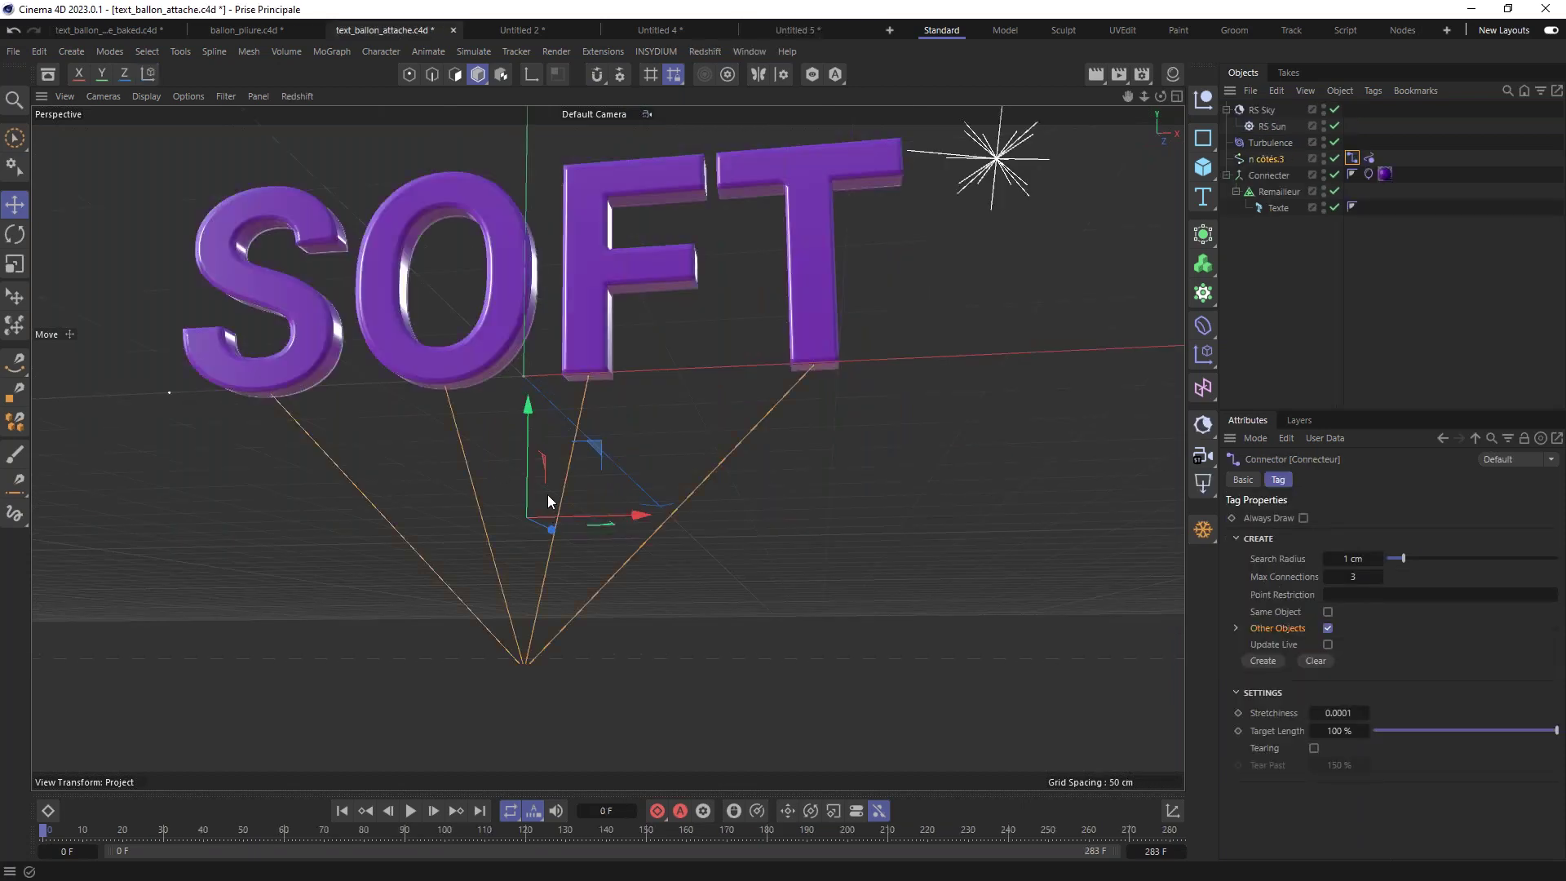
scroll(542, 370, "up", 3)
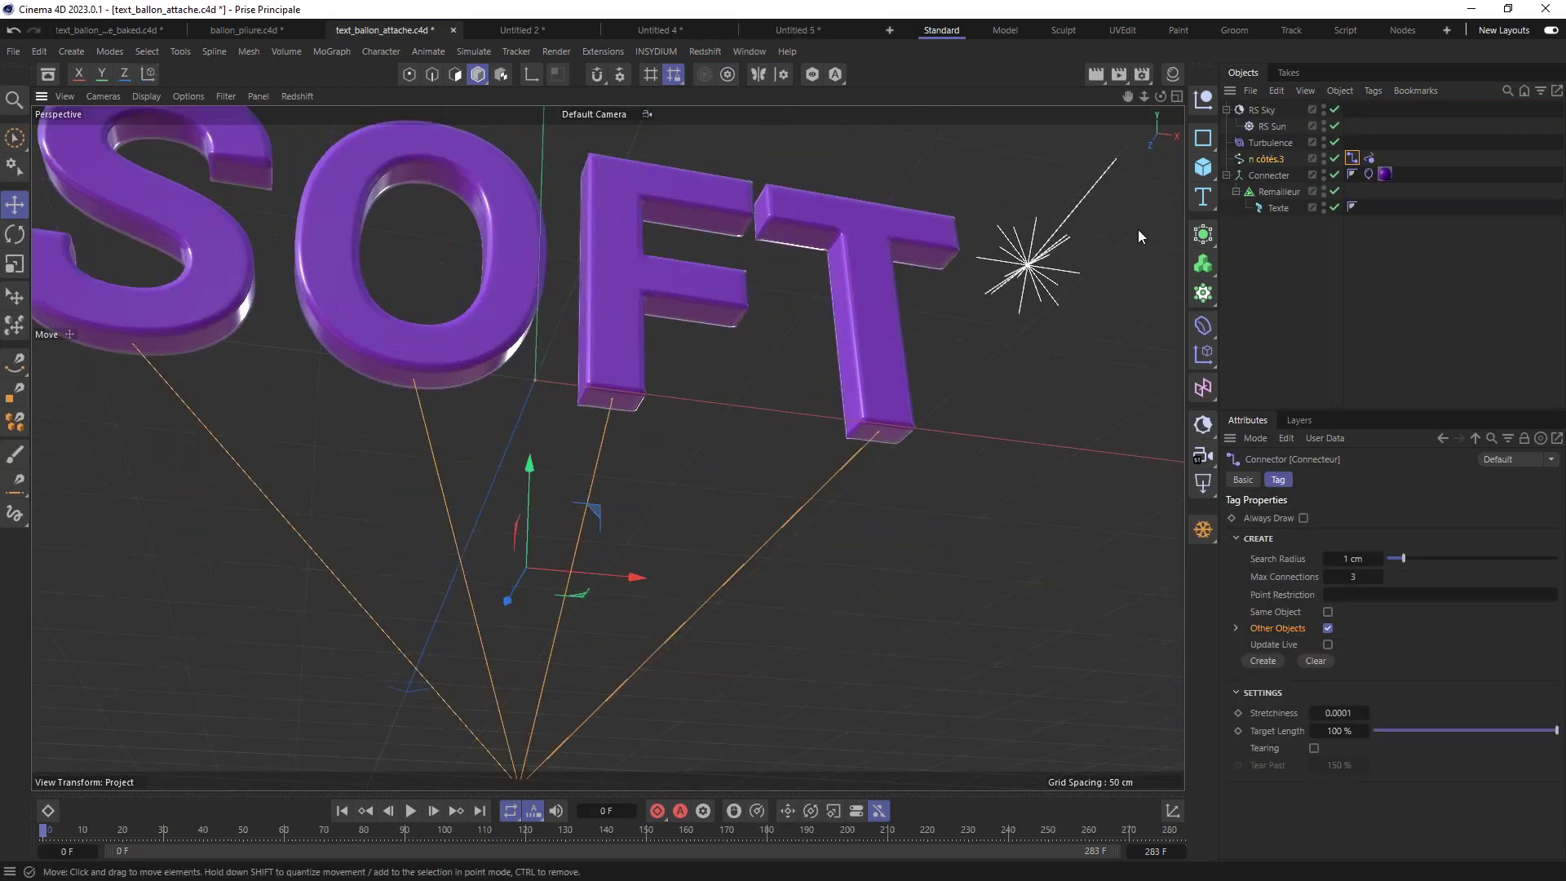
left_click(1366, 173)
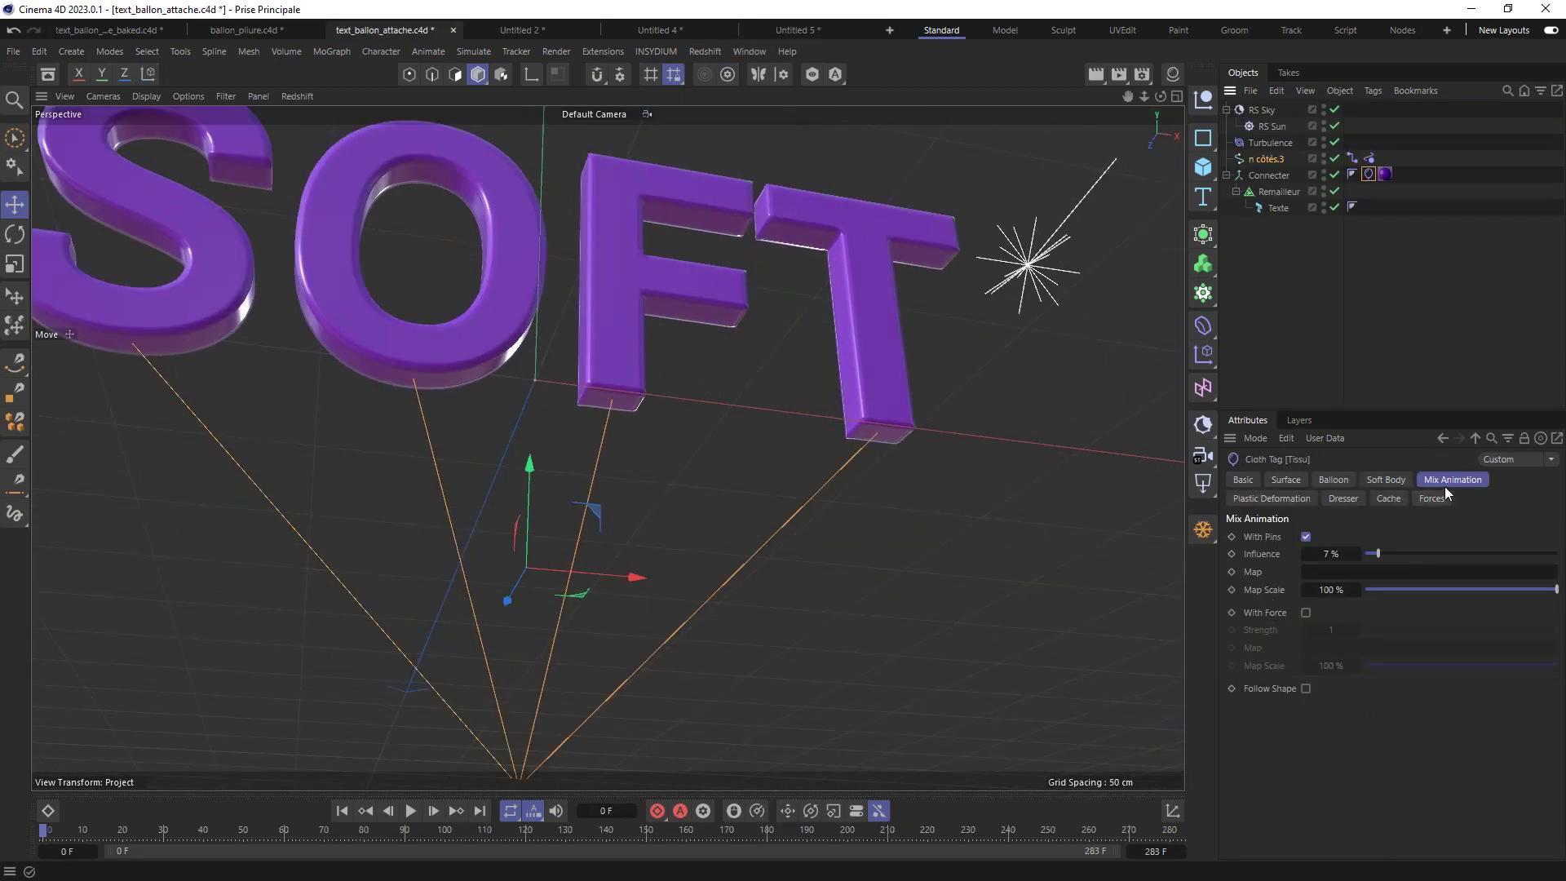
left_click(1351, 159)
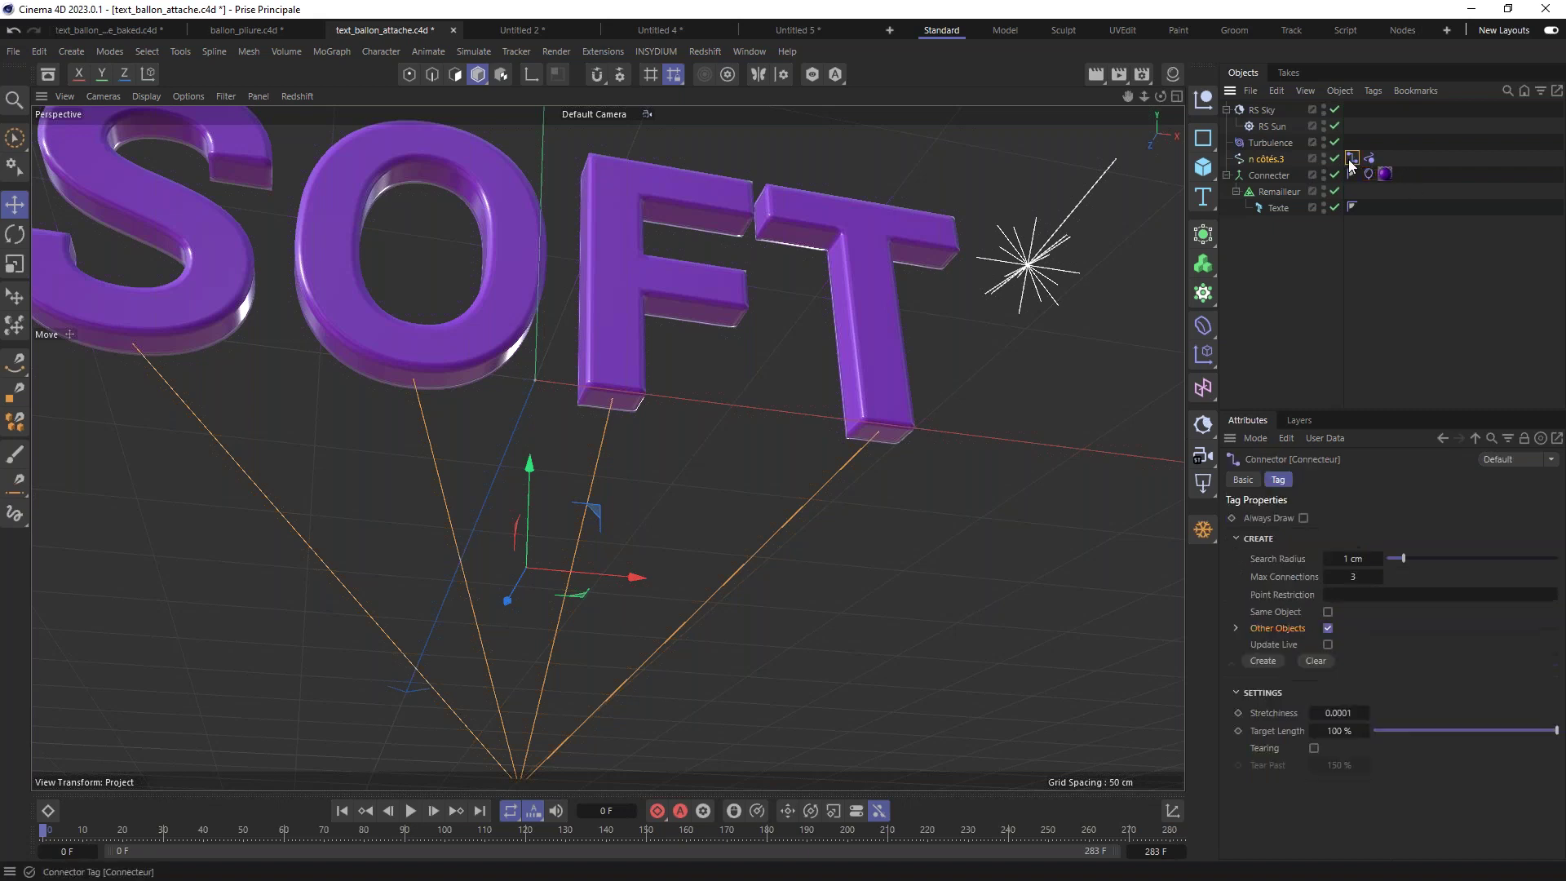
left_click(1368, 158)
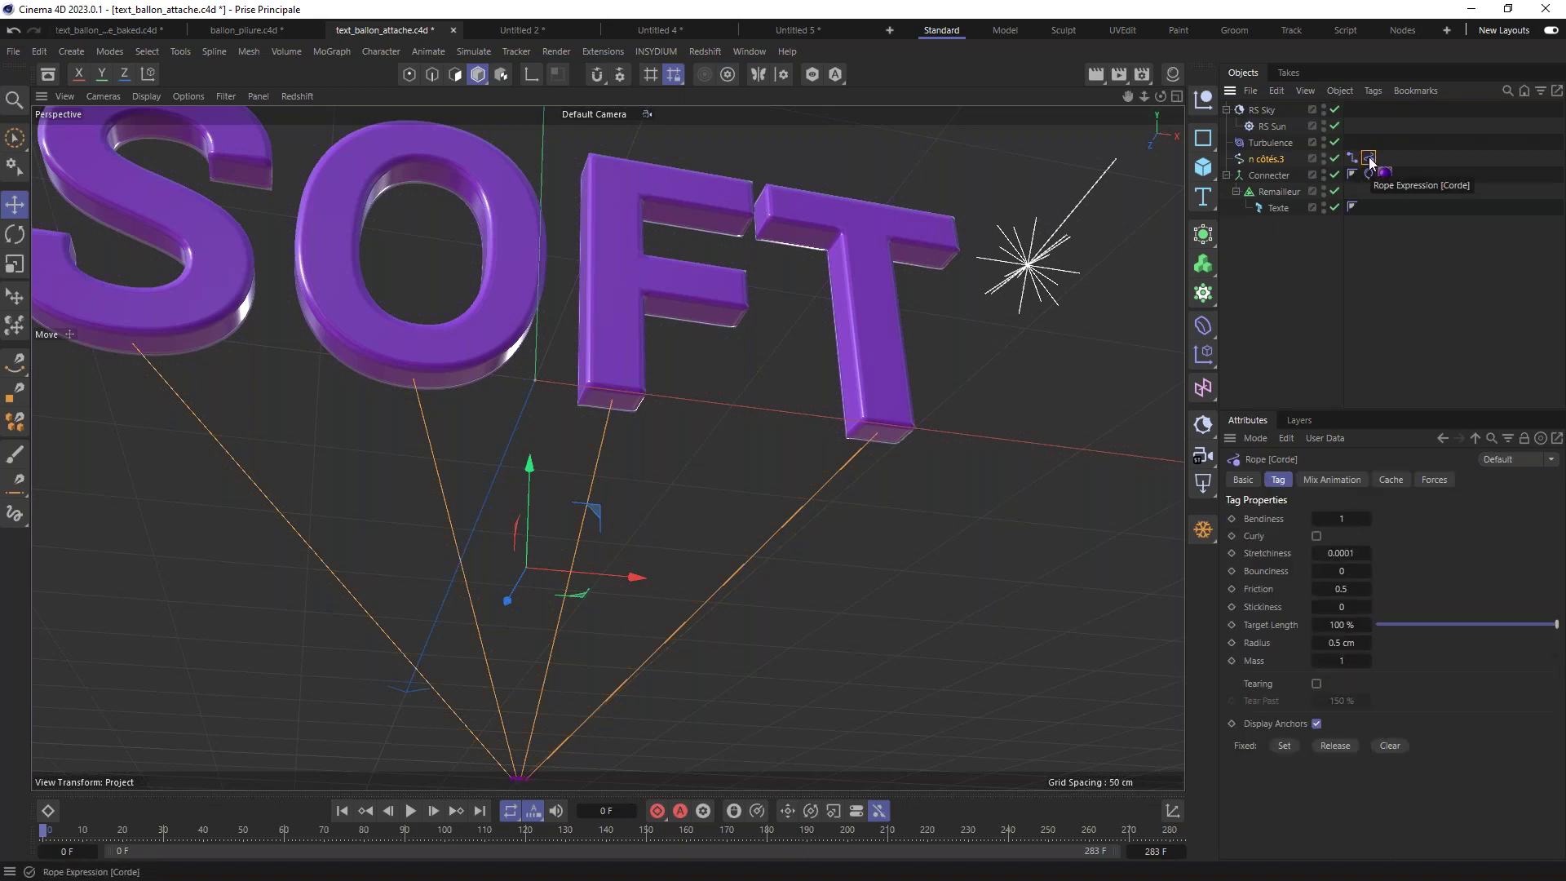
left_click(1329, 478)
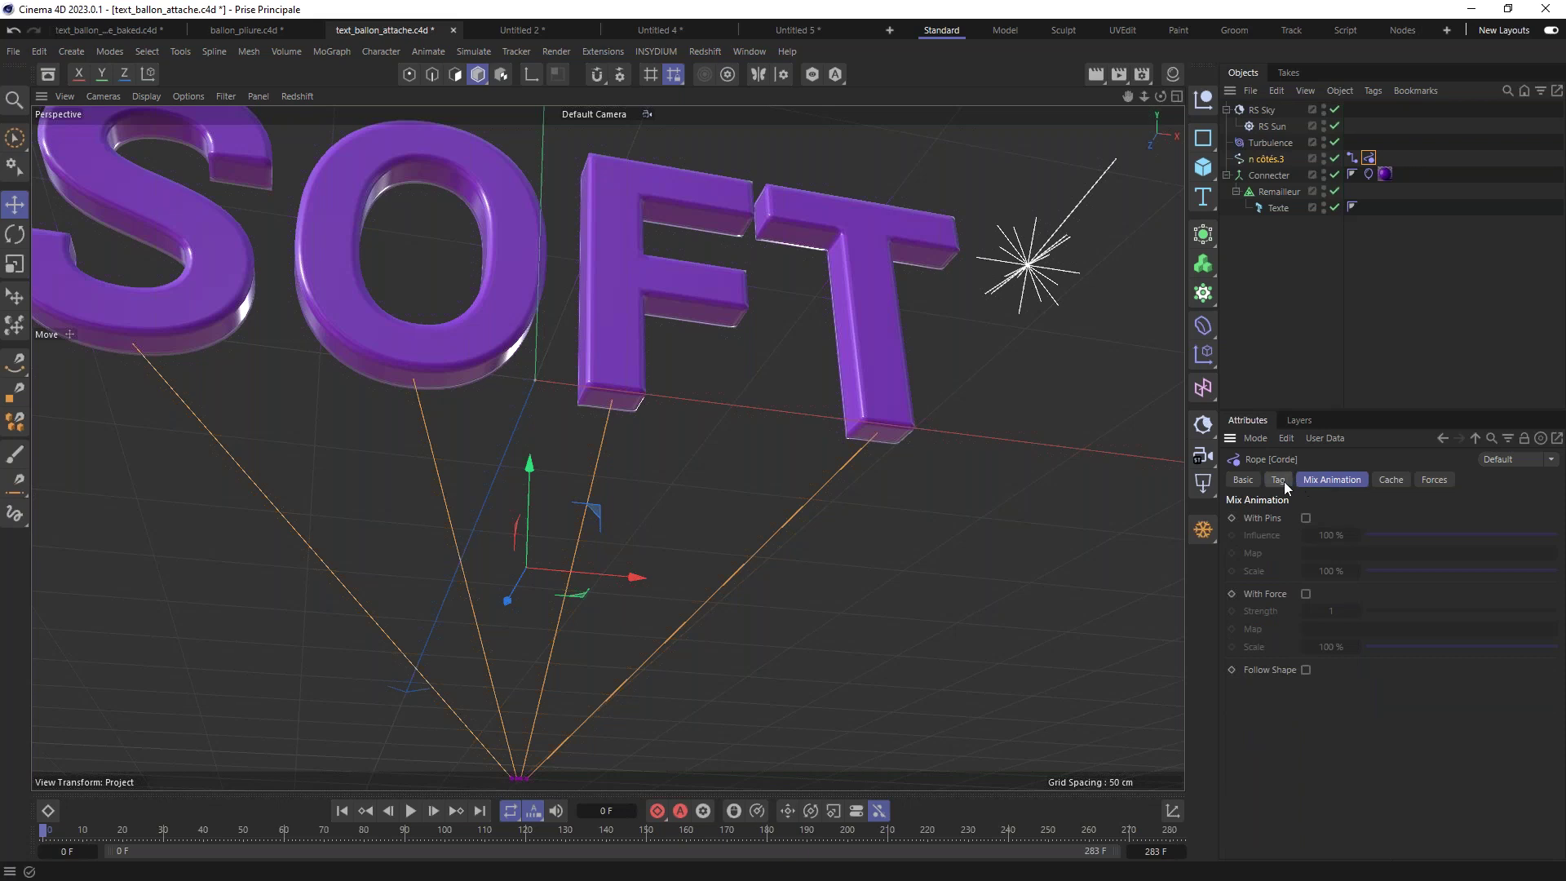
scroll(688, 335, "down", 5)
left_click(410, 813)
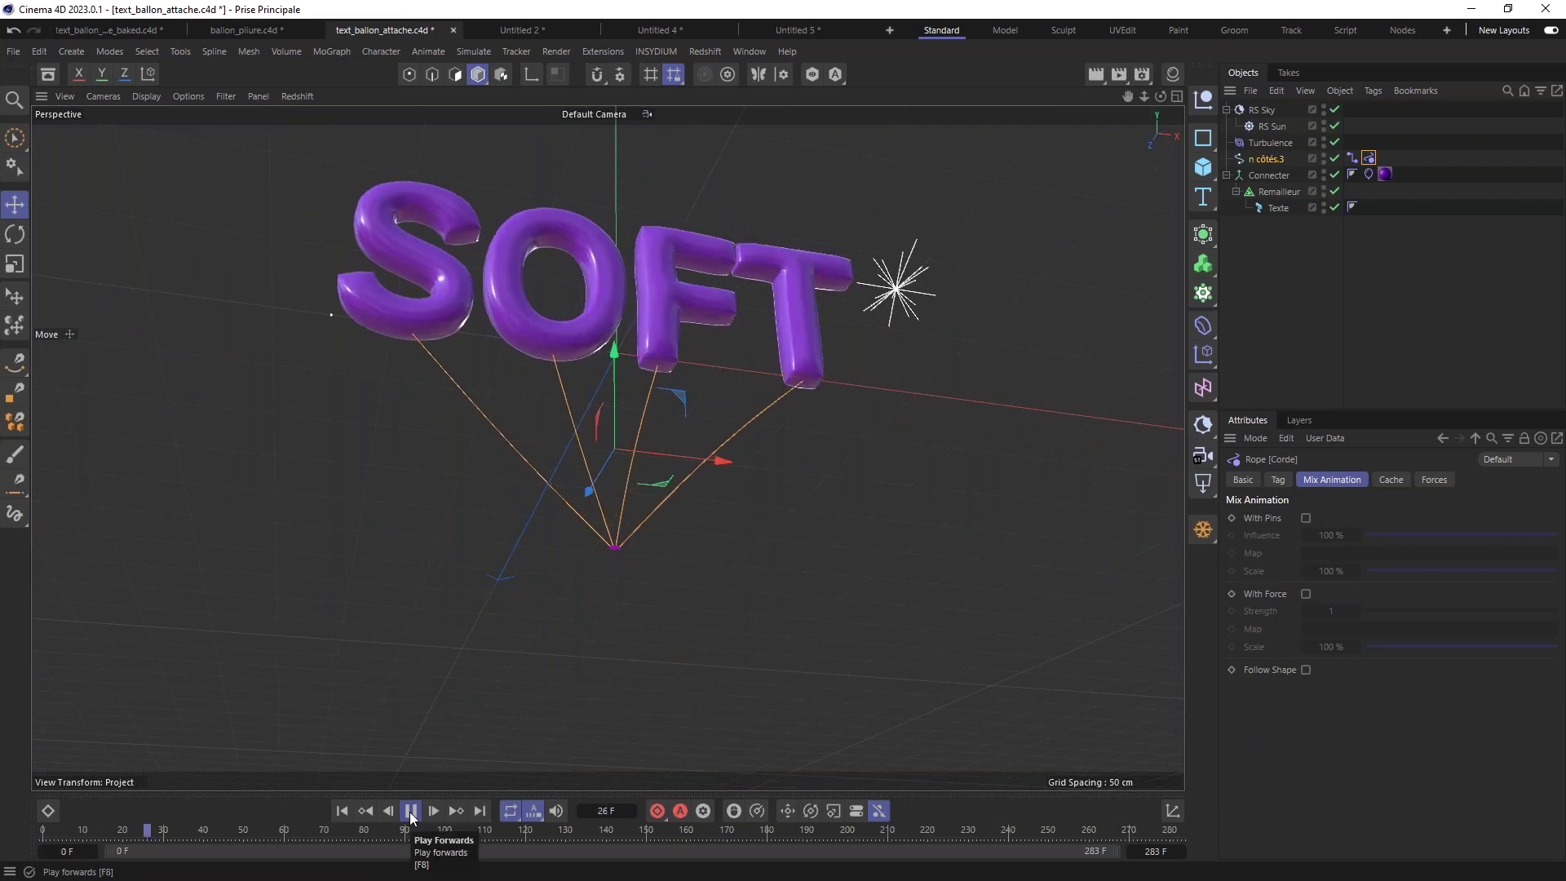
Step: Check the reference Turbulence at 2 cm Strength, stop playback and rewind to frame 0
left_click(1270, 142)
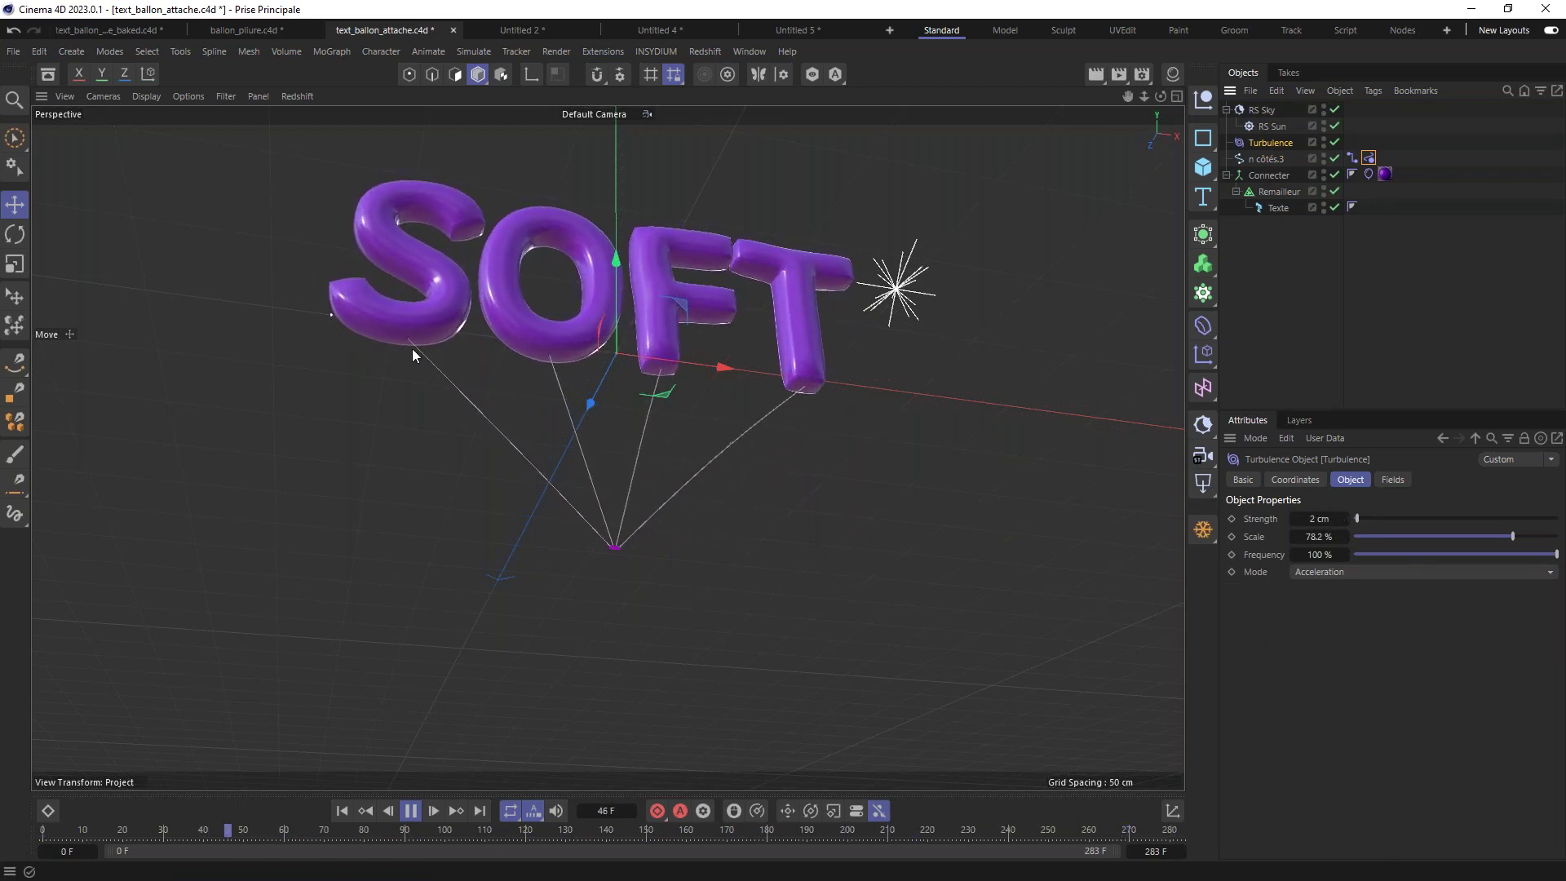
middle_click_drag(624, 302, 433, 712, "alt")
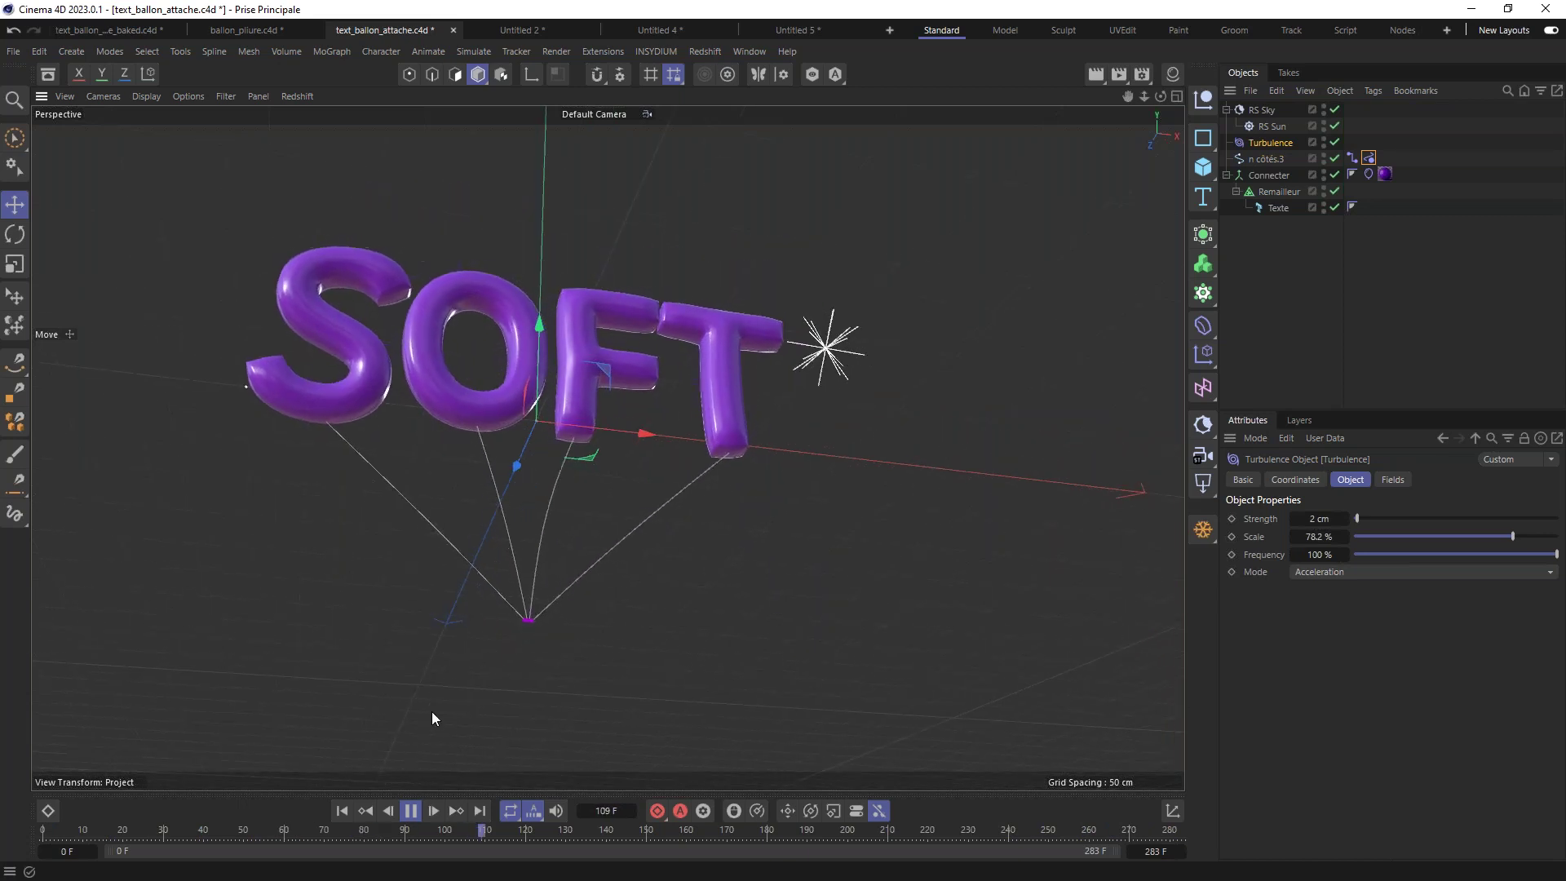
key("F8")
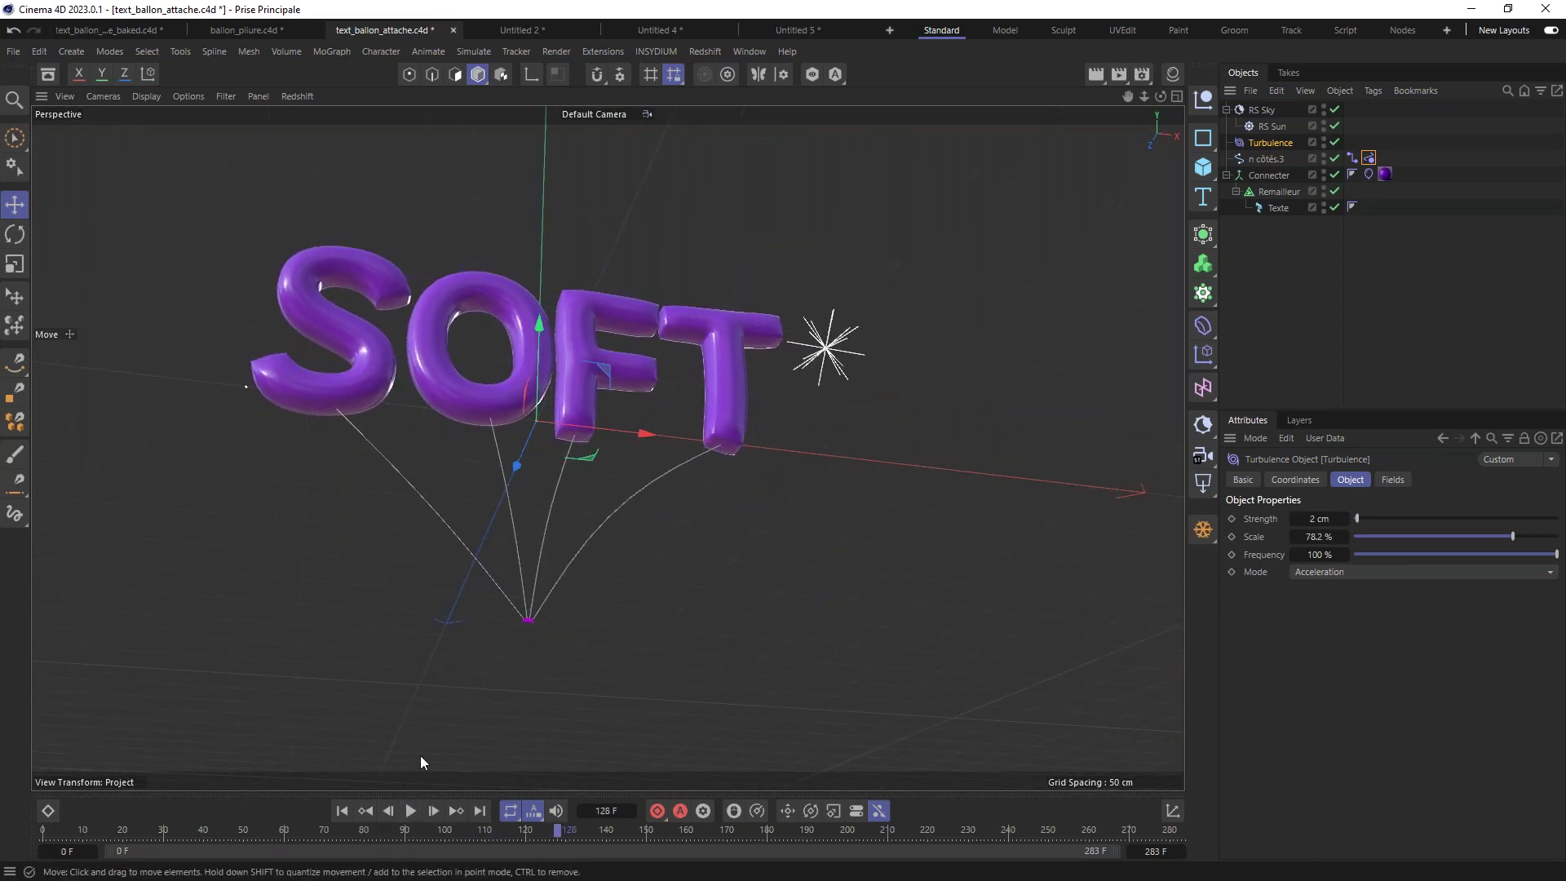
left_click(341, 811)
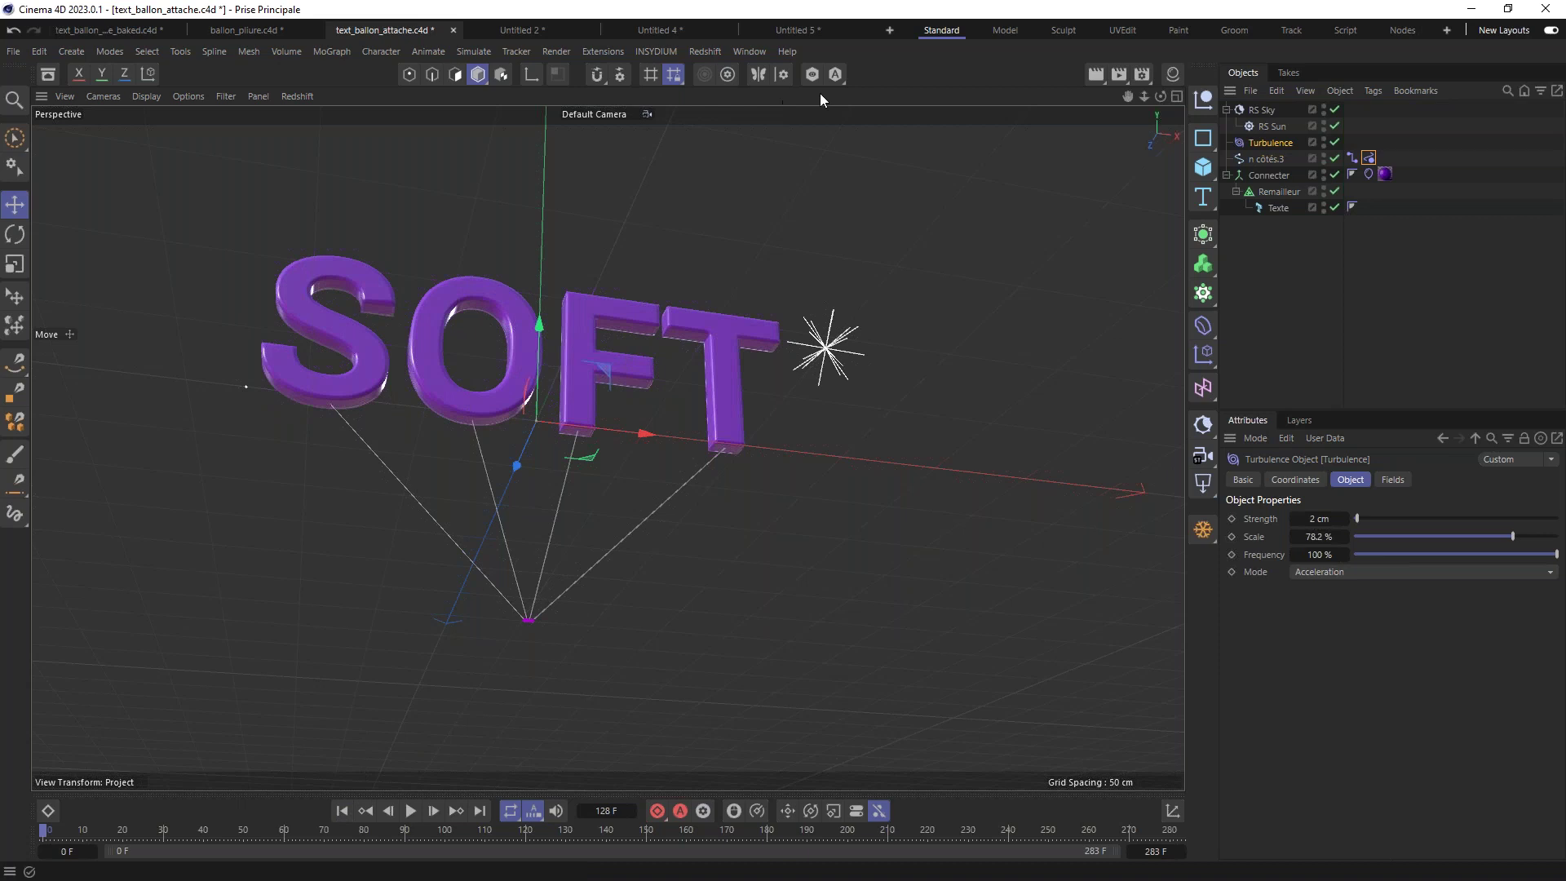
Step: Open Redshift's RS RenderView, inflate the letters by playing the timeline, and orbit the view
left_click(1385, 174)
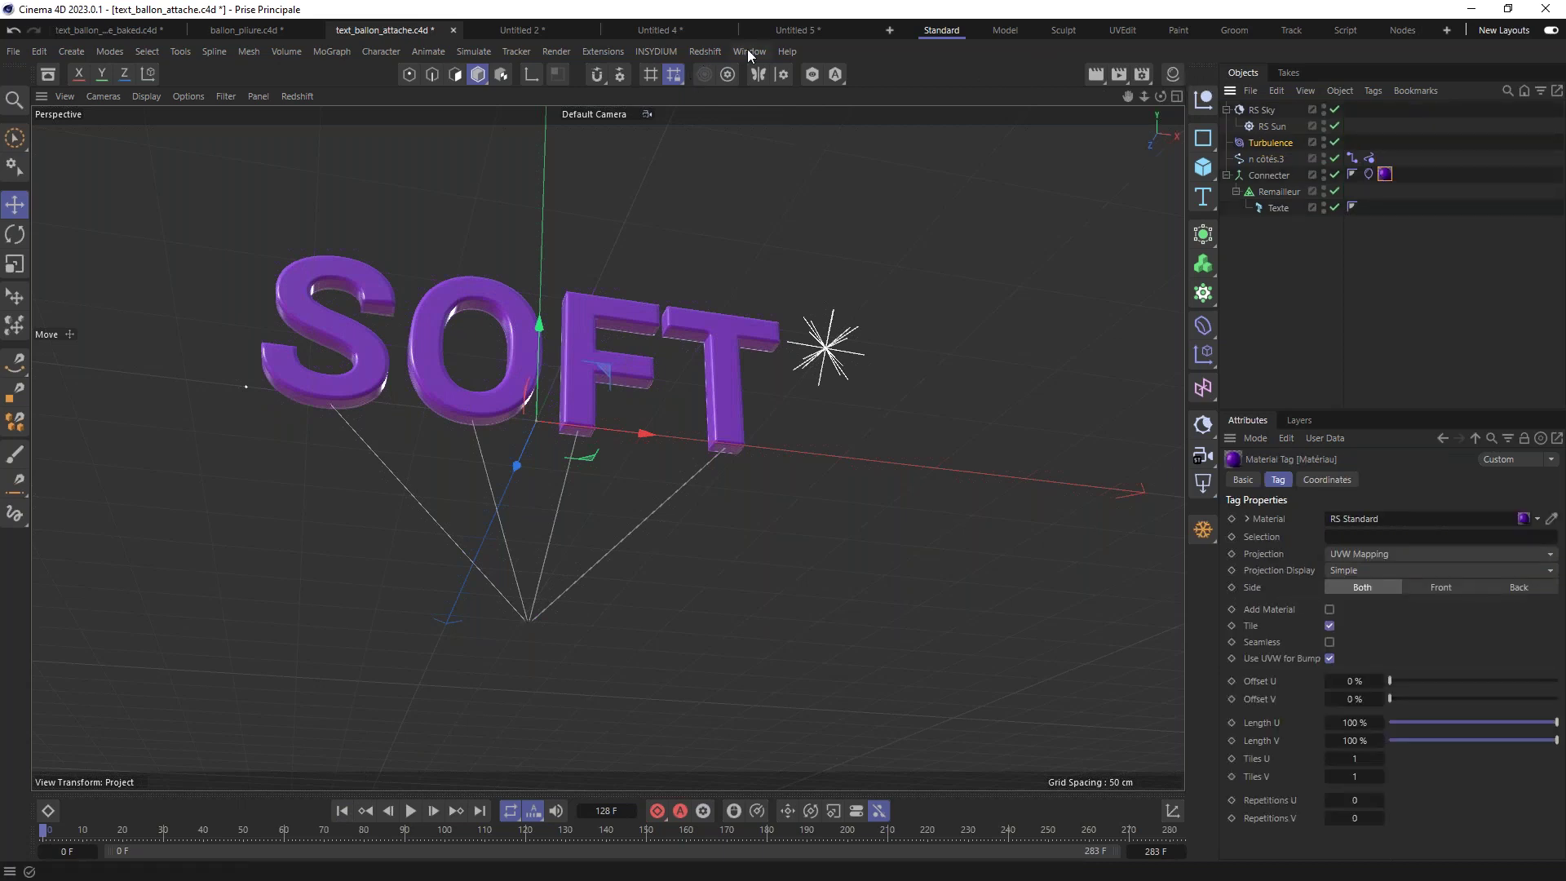
left_click(706, 51)
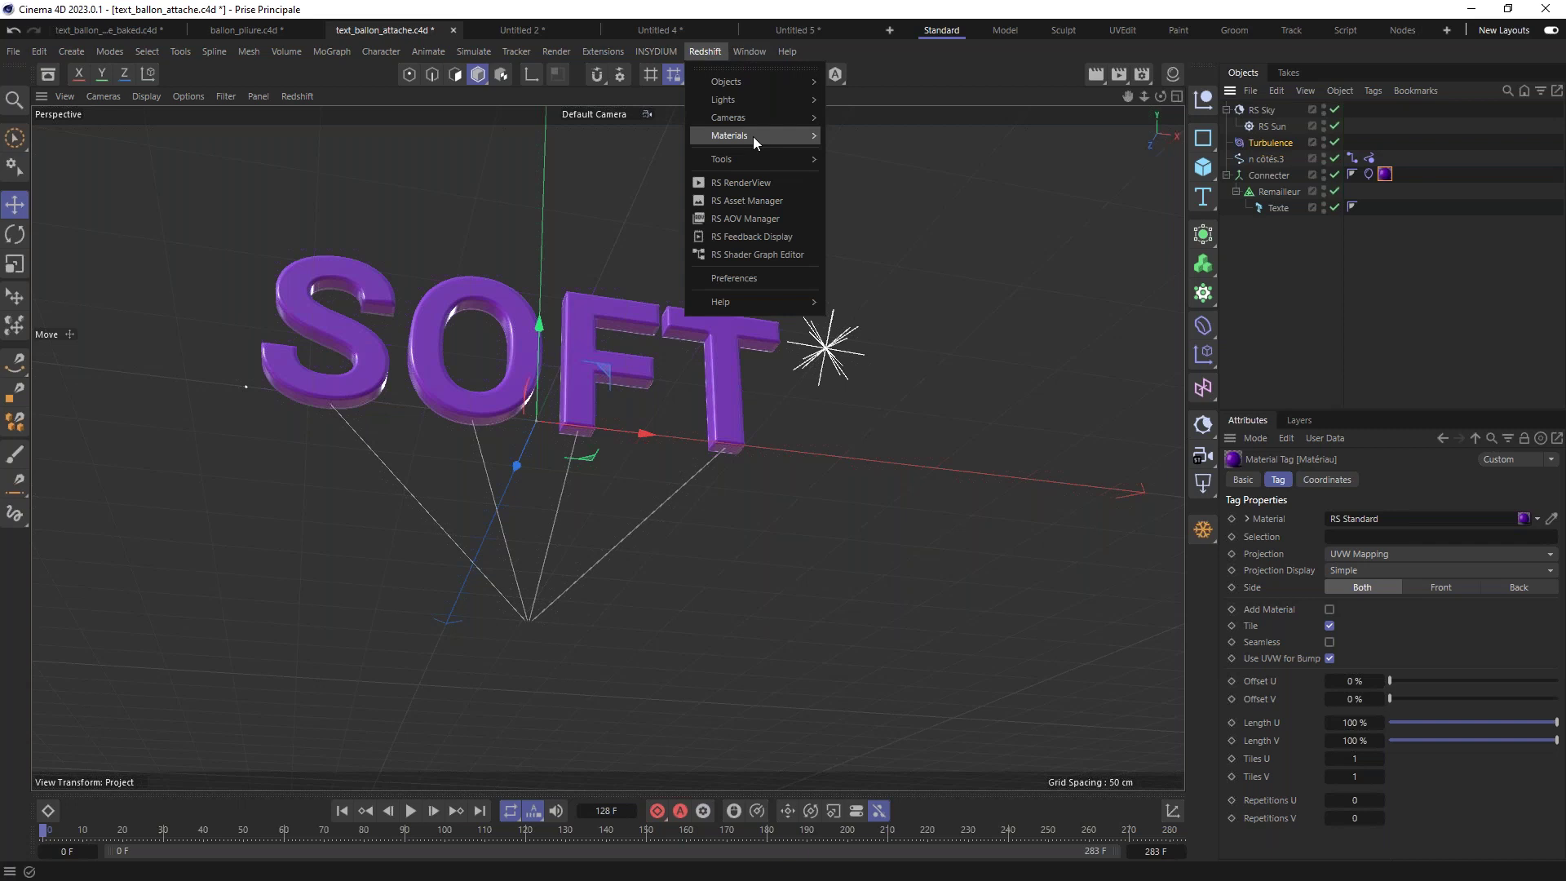
left_click(737, 183)
left_click_drag(664, 62, 1048, 31)
left_click(410, 811)
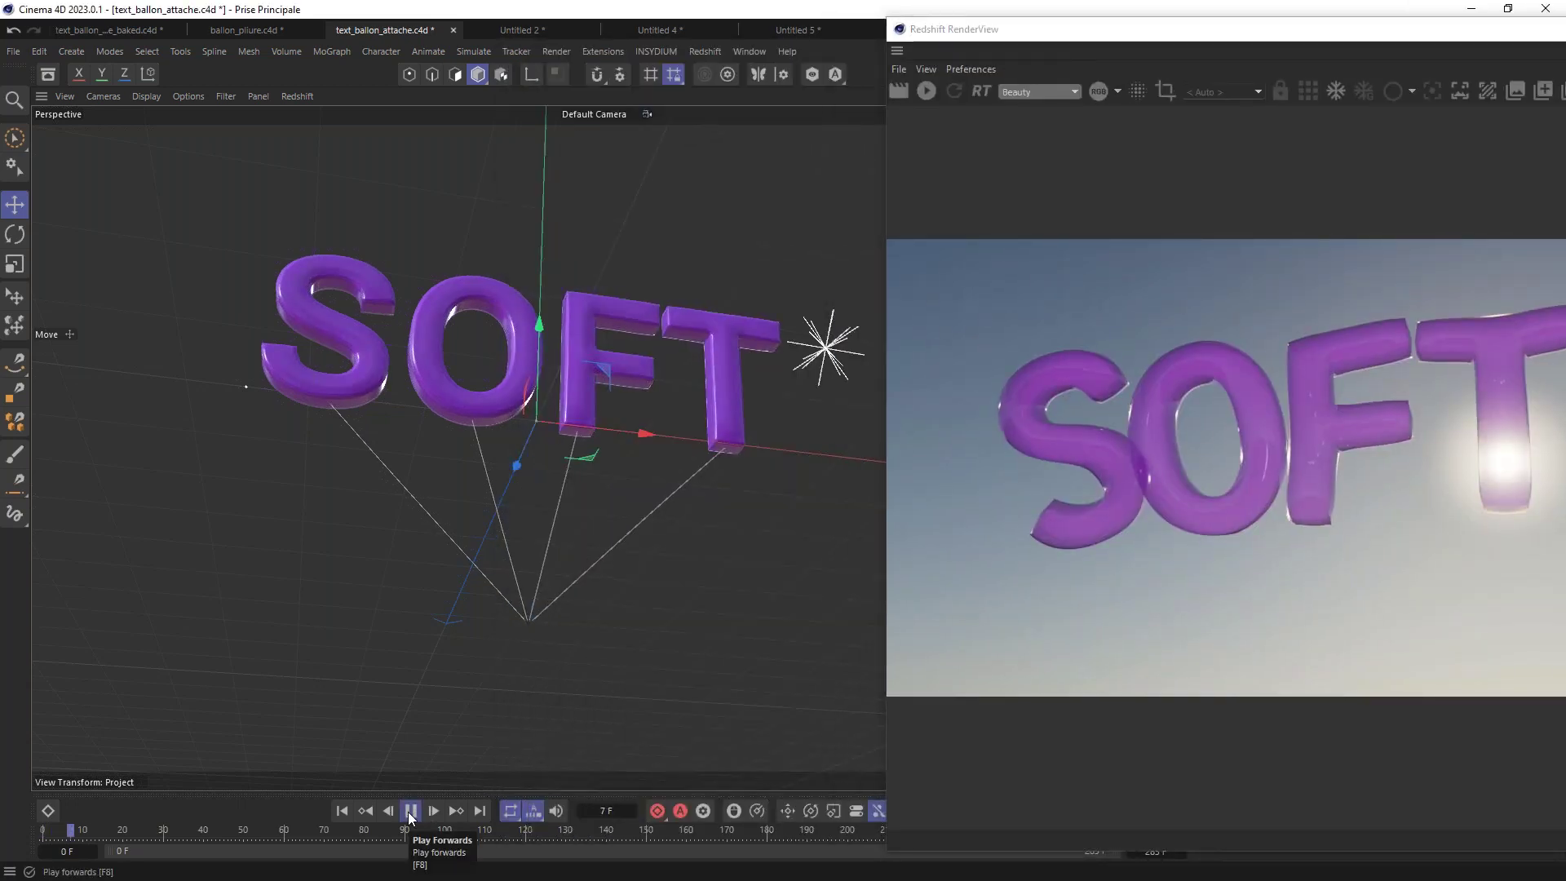
left_click(411, 811)
left_click_drag(618, 434, 473, 391, "alt")
left_click(1106, 36)
left_click_drag(1106, 35, 535, 86)
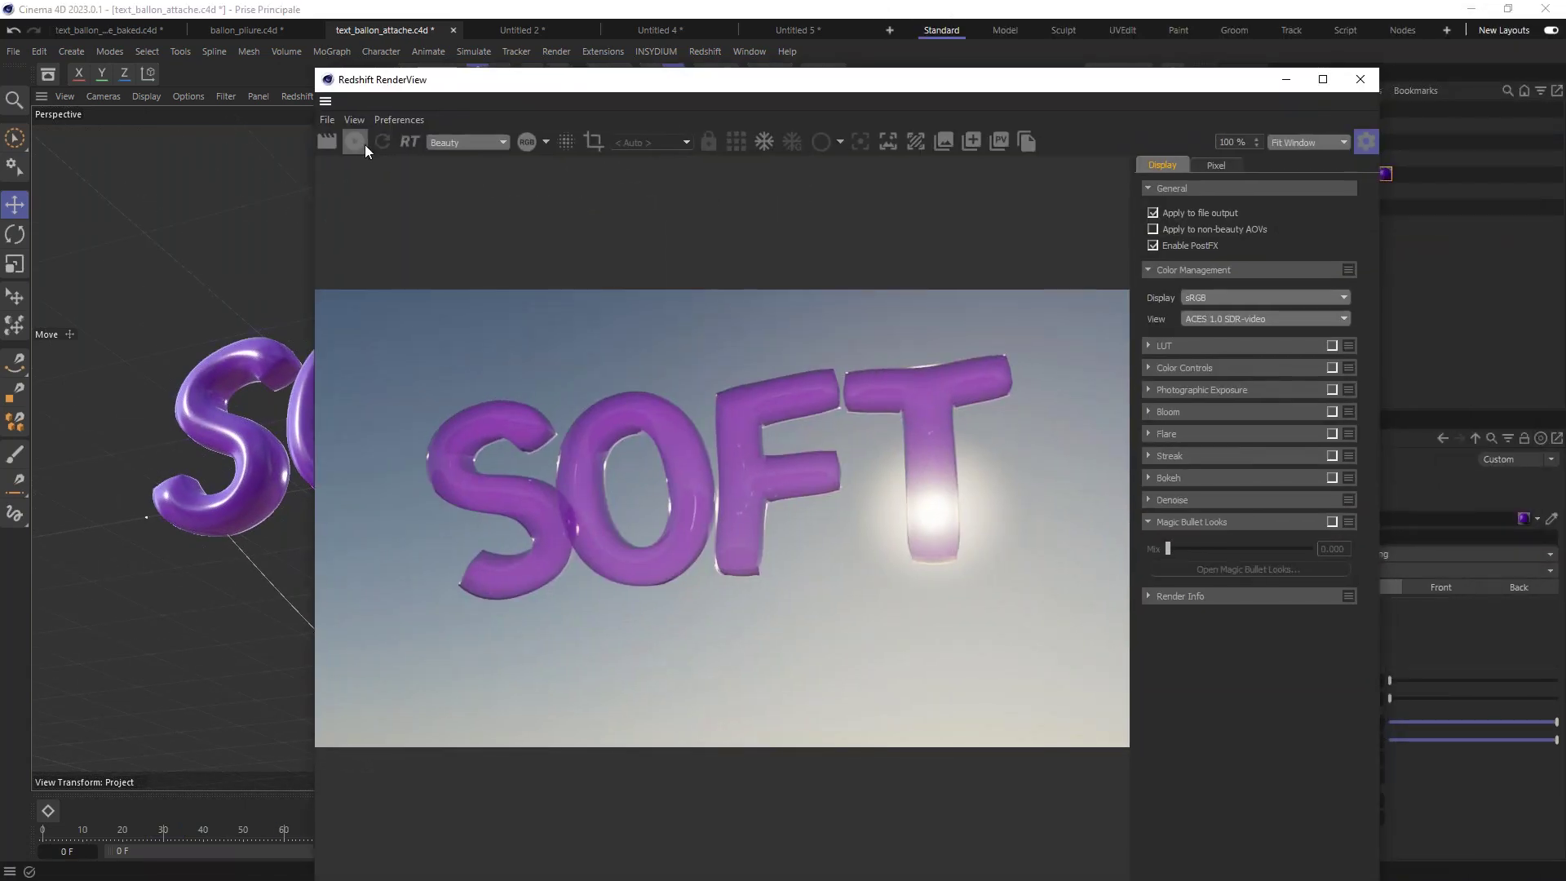
Step: Start the live Redshift render and orbit the camera so SOFT sits against the sky
left_click(356, 142)
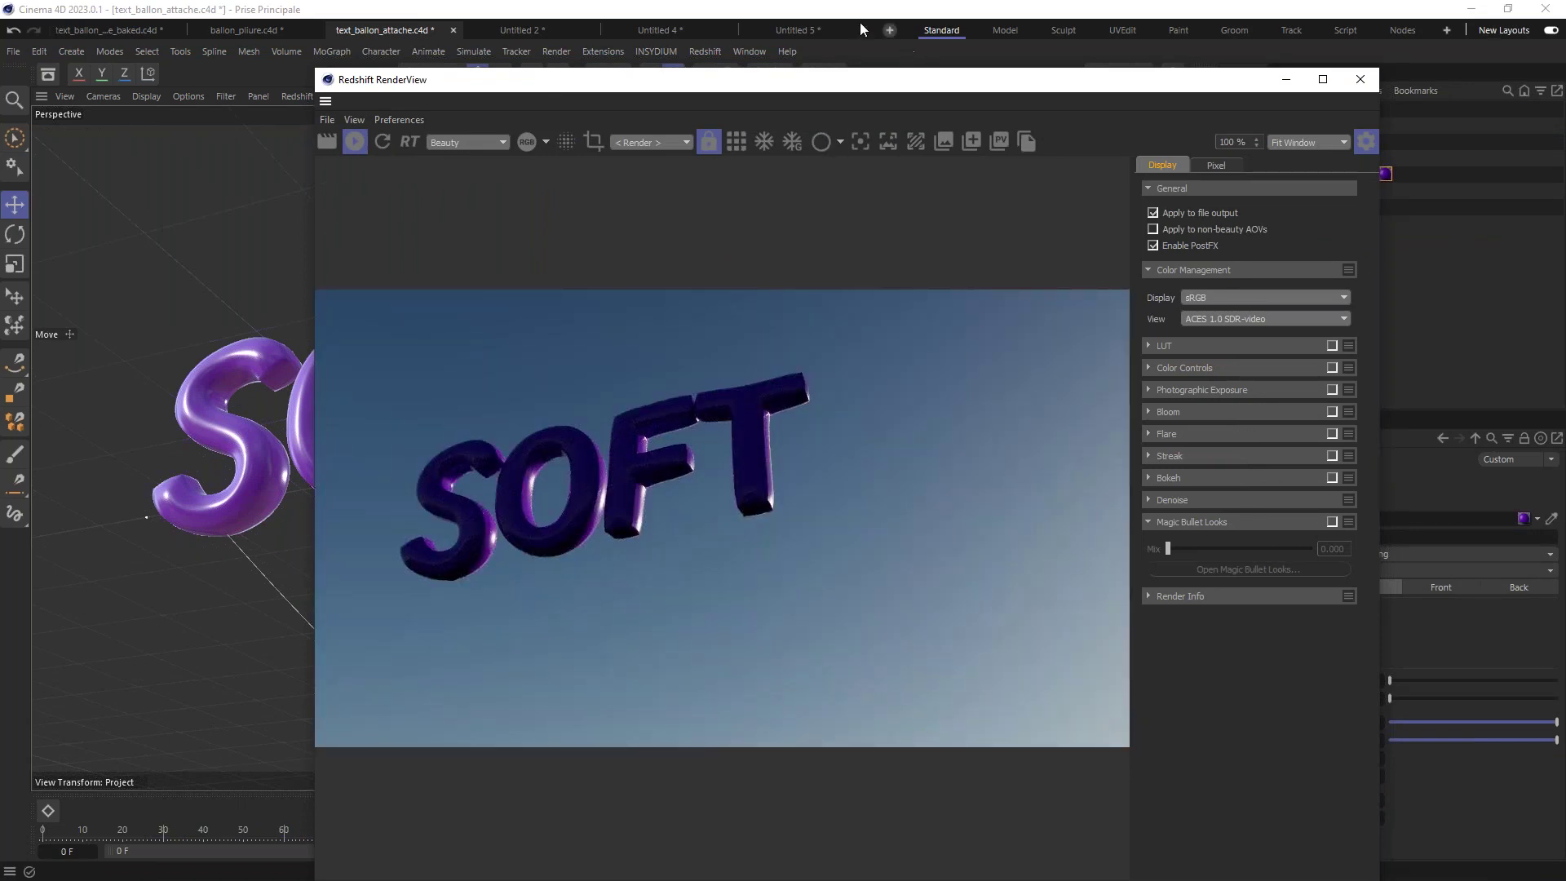
left_click_drag(812, 79, 1020, 75)
left_click_drag(454, 379, 516, 390, "alt")
left_click_drag(899, 85, 457, 128)
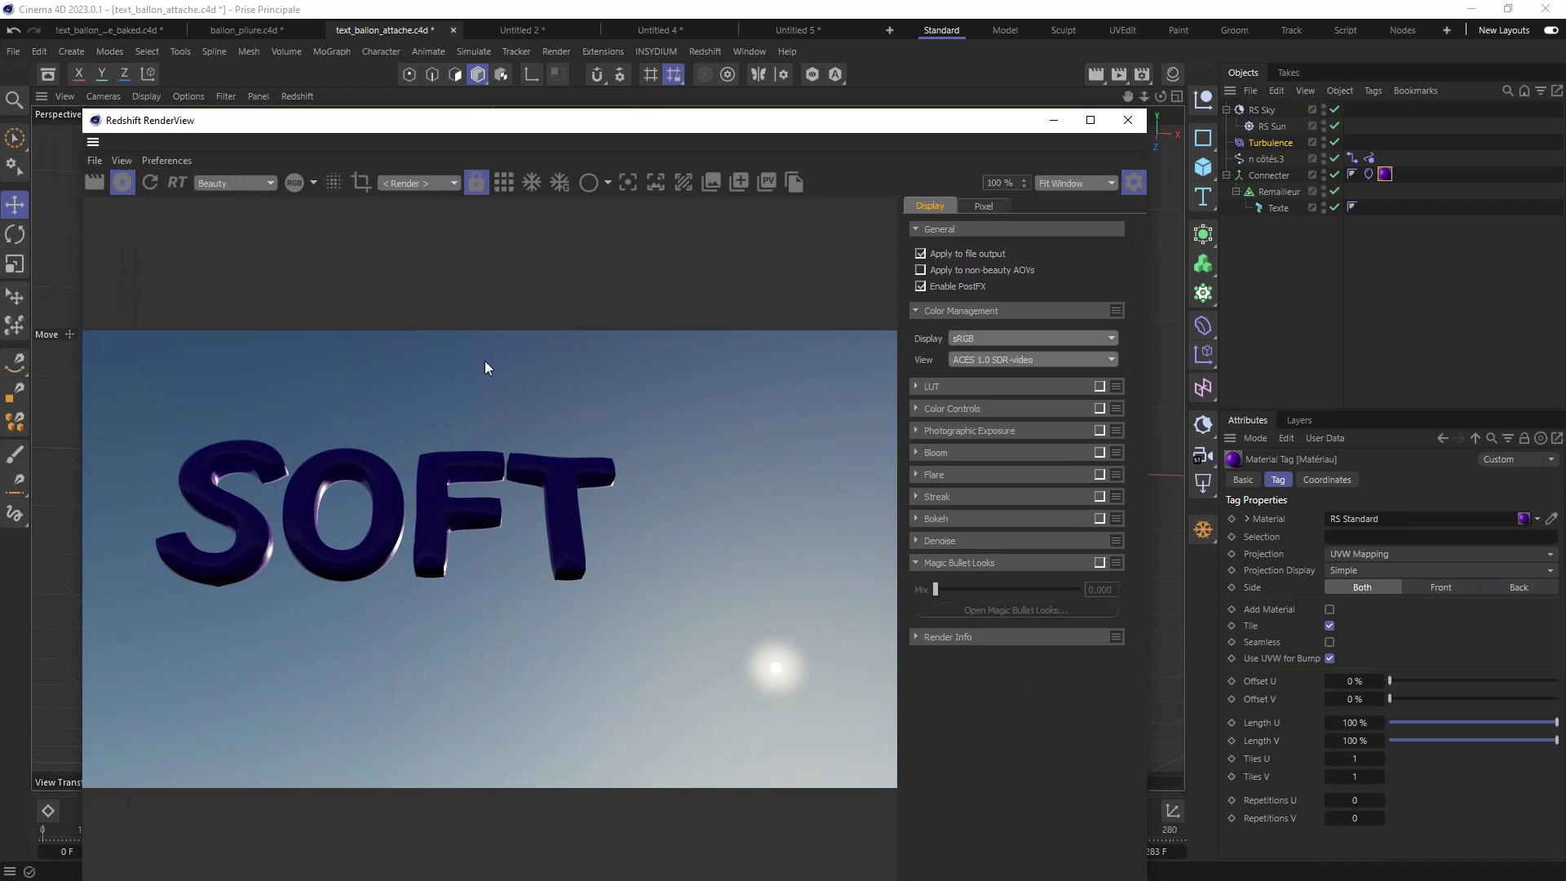
left_click_drag(325, 134, 315, 112)
Step: Select the RS Sky and enable bloom, lens flare and streak effects in RenderView
left_click(1256, 110)
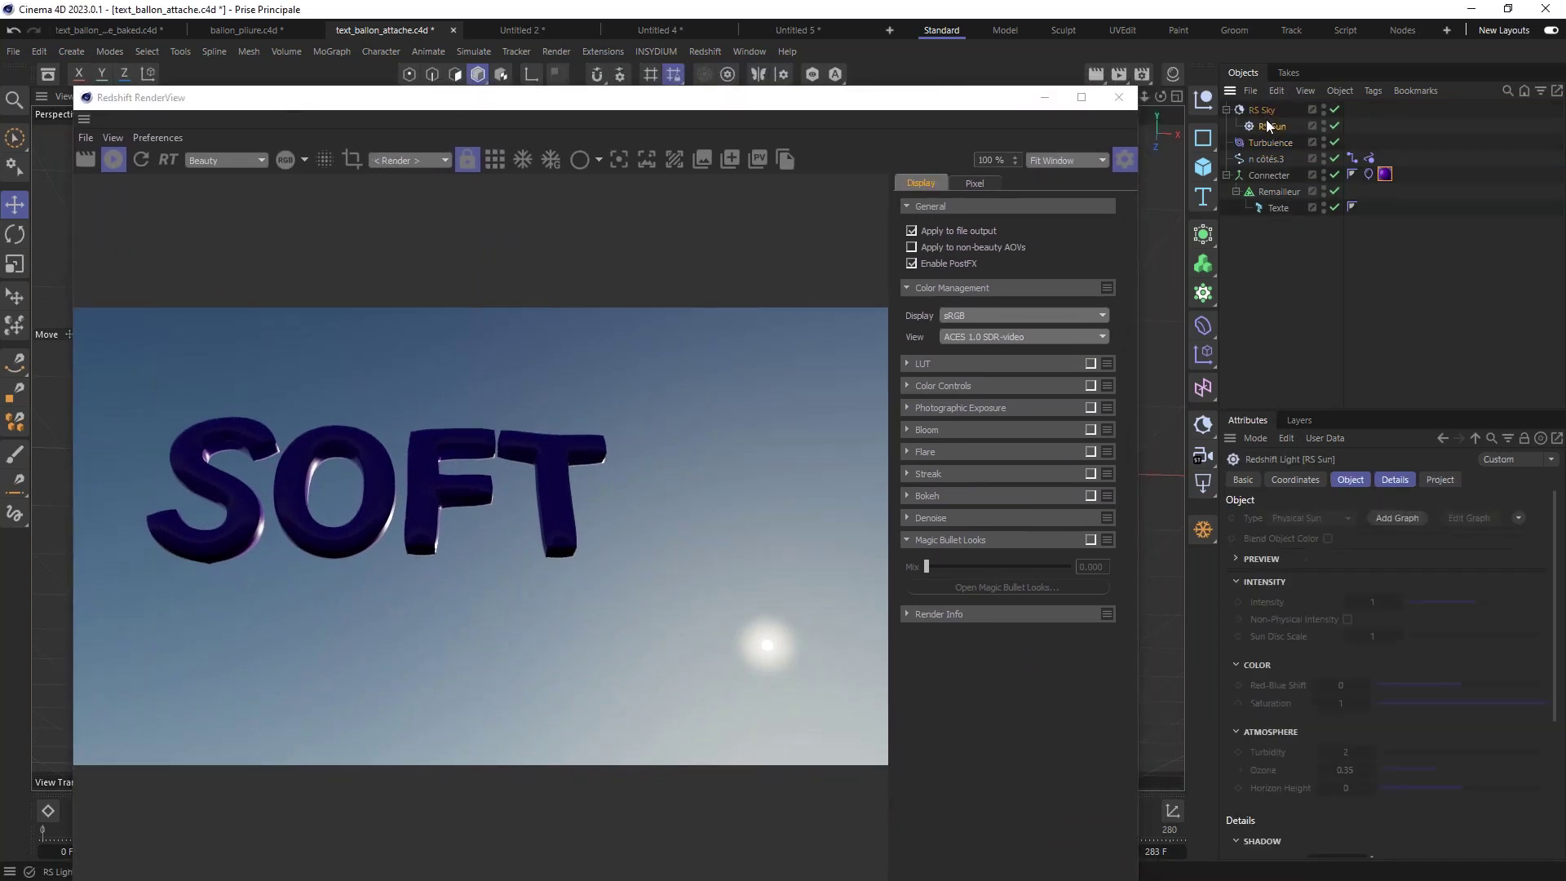
left_click(1266, 111)
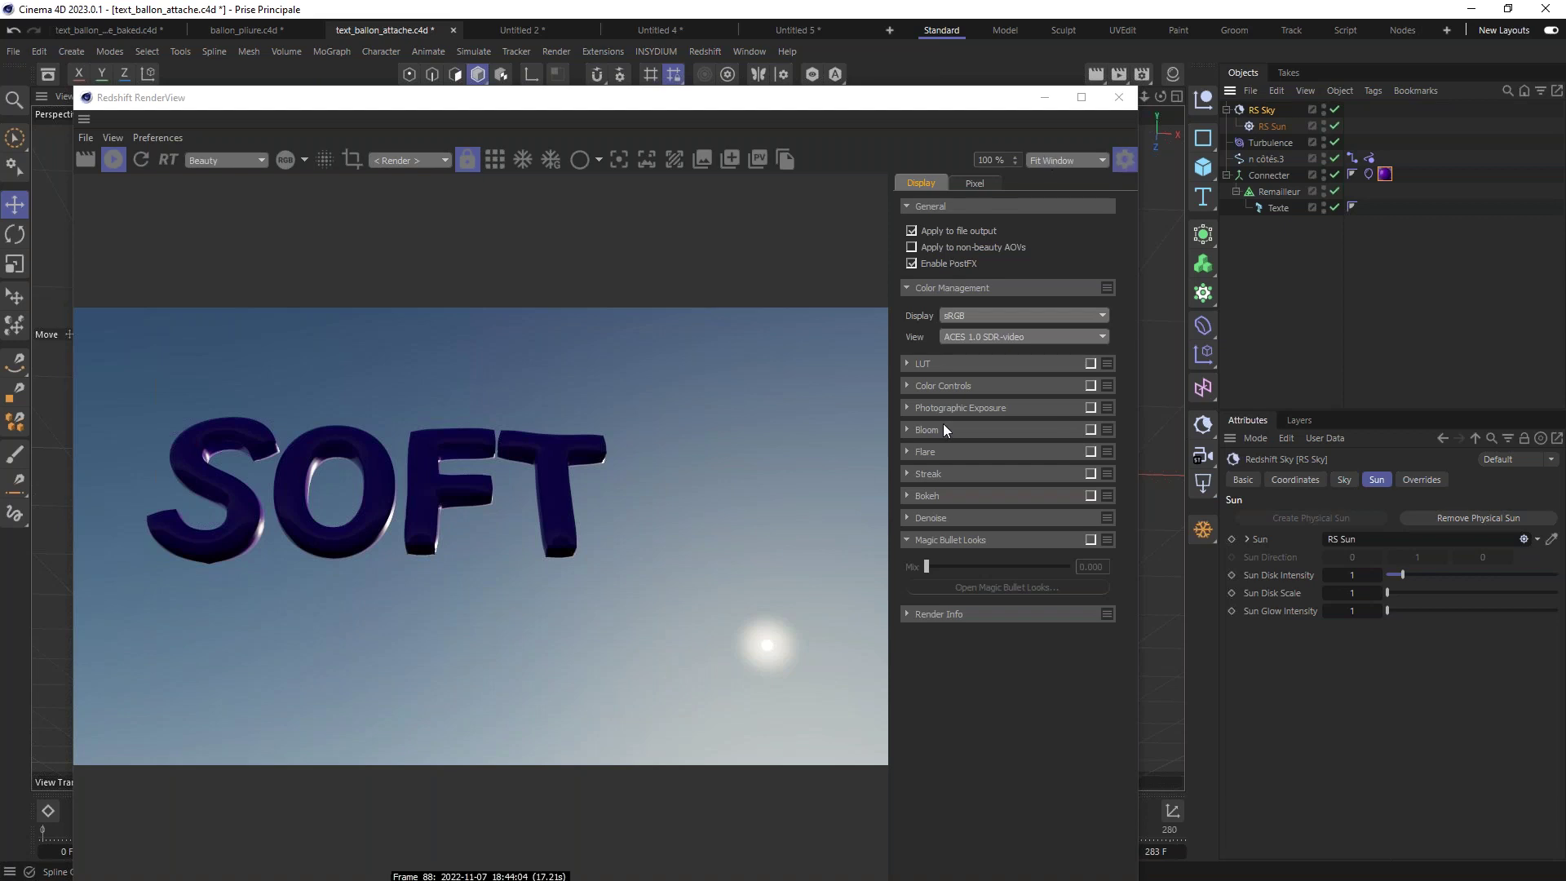
left_click(1093, 430)
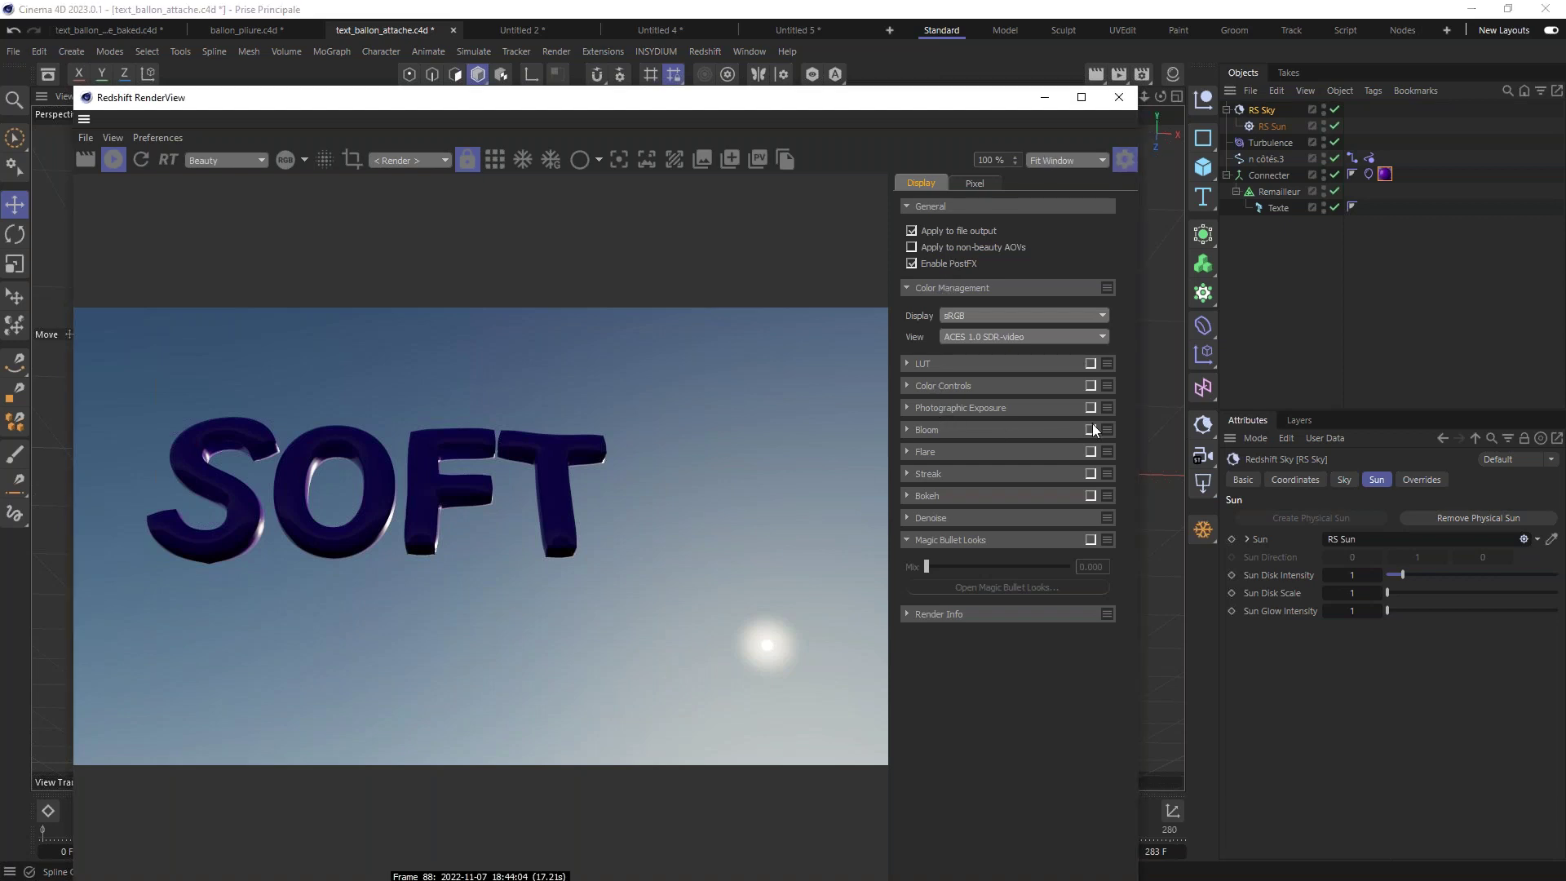
left_click(1091, 430)
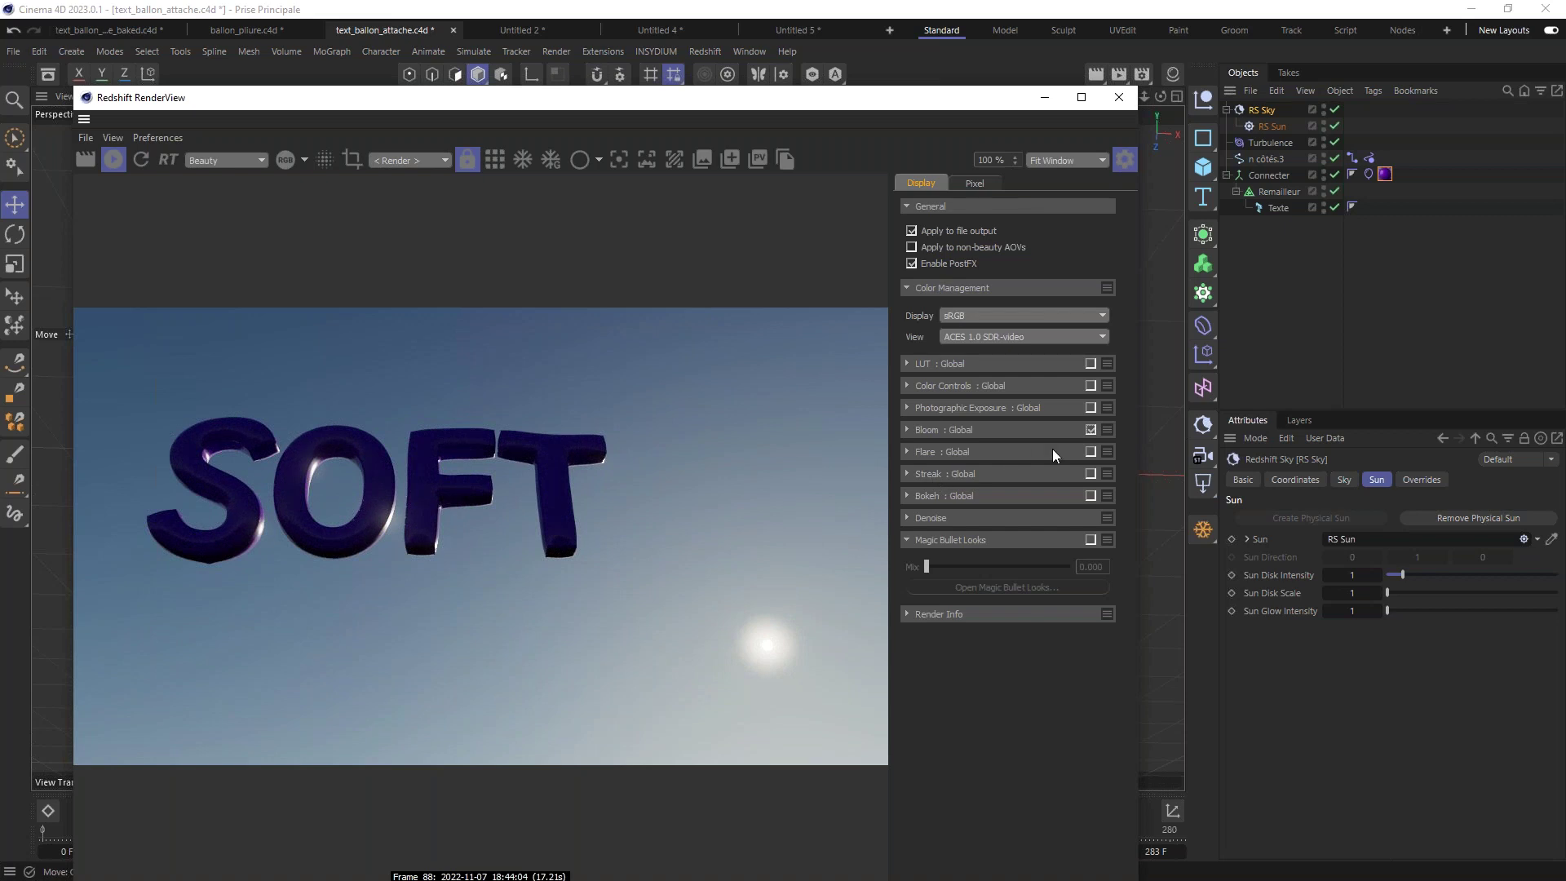
left_click(1092, 453)
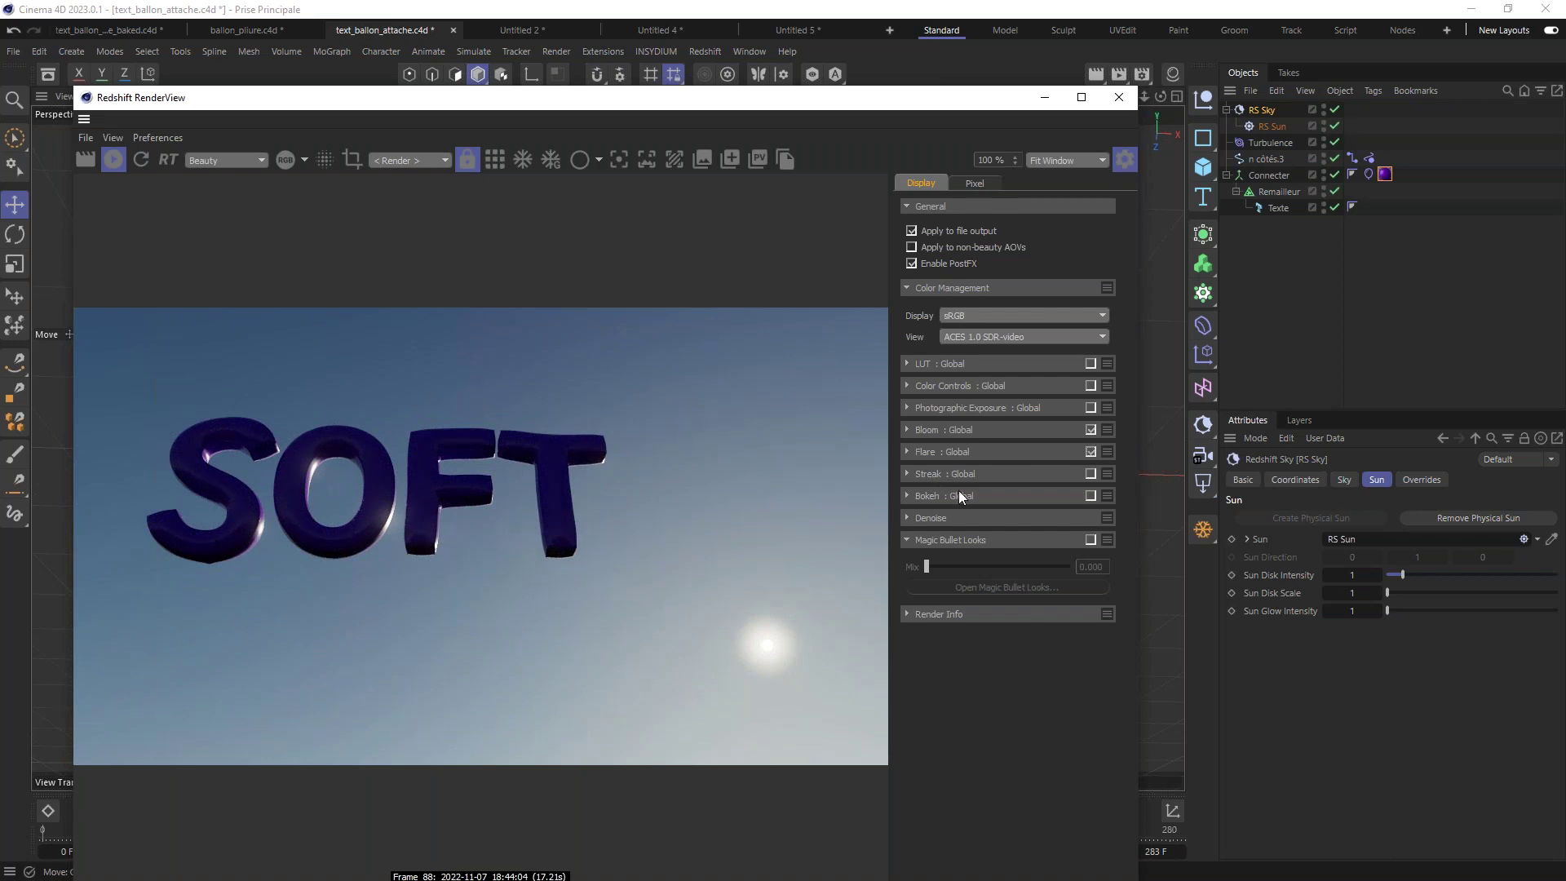
left_click(1091, 474)
Step: Raise the Flare and Streak intensities around the sun
left_click(907, 453)
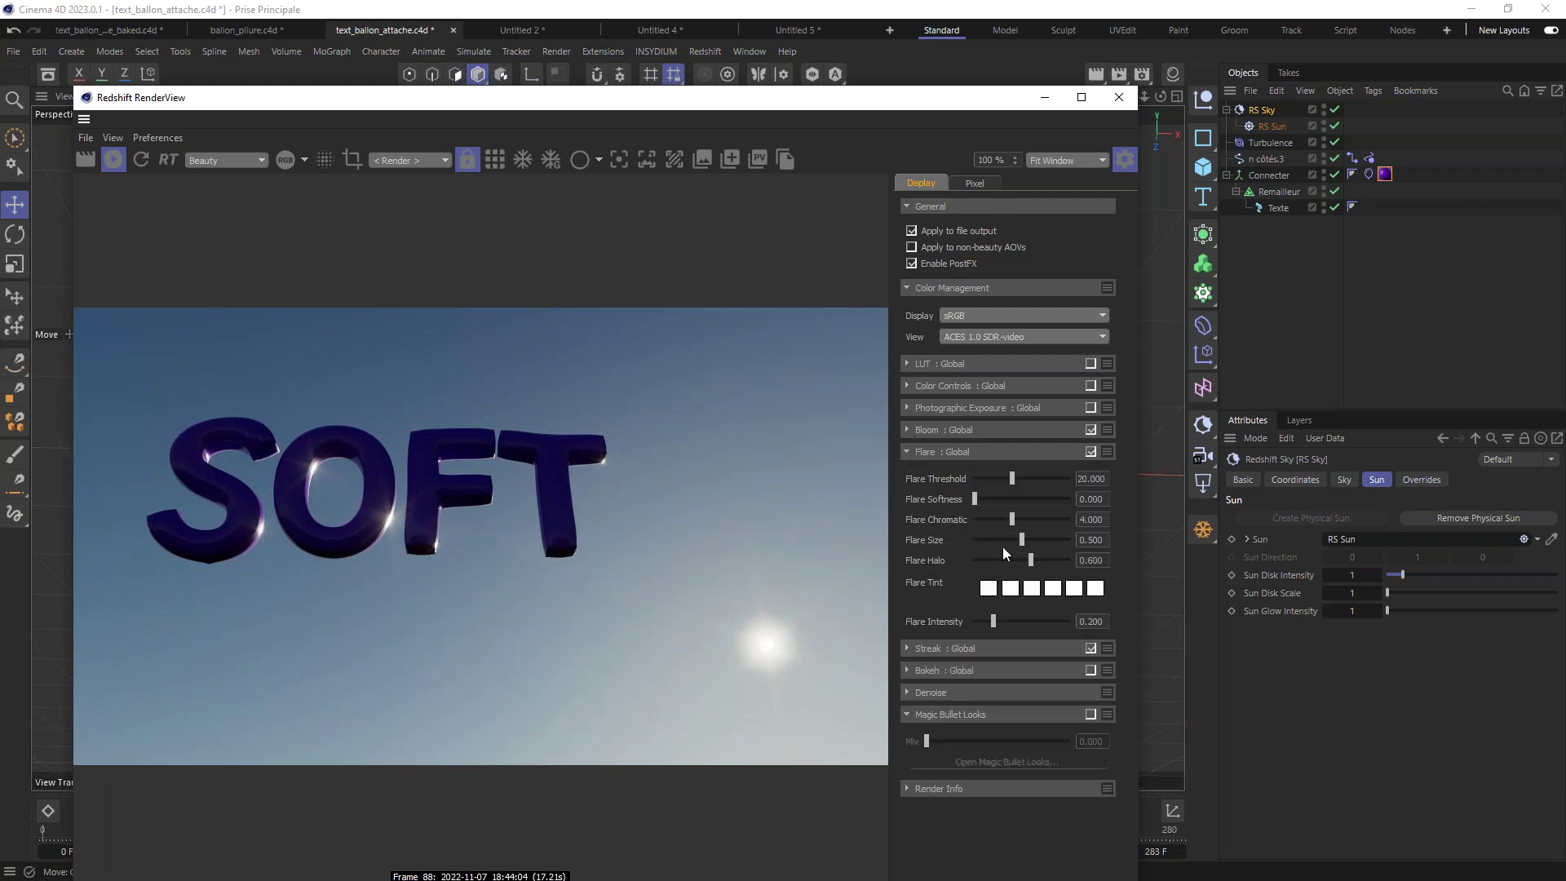
mouse_move(1001, 625)
left_mouse_down()
mouse_move(1049, 625)
mouse_move(1028, 629)
left_mouse_up()
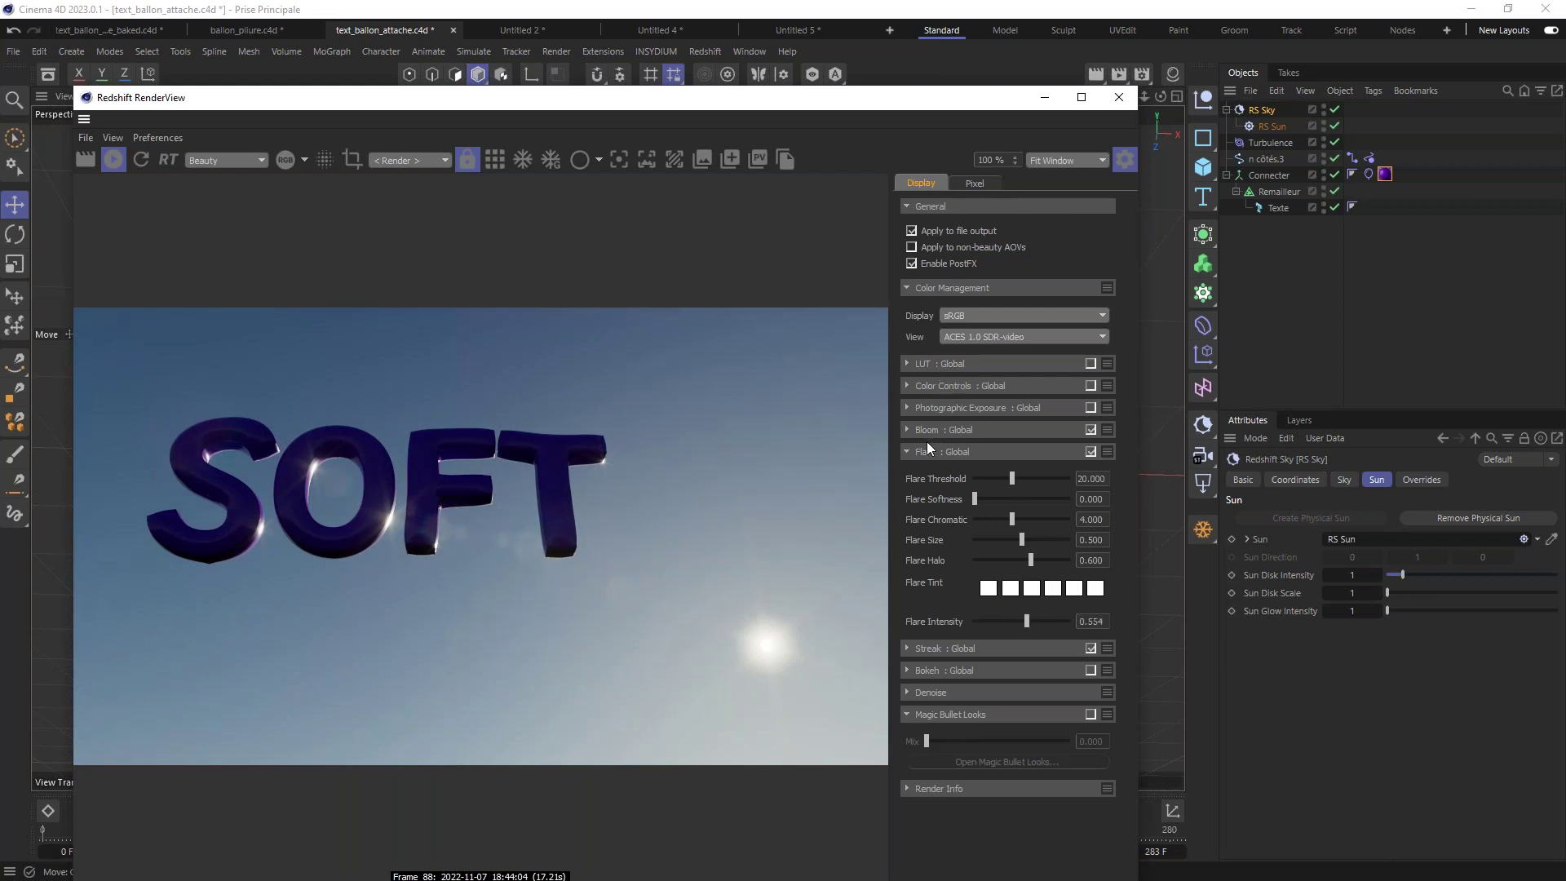
left_click(948, 650)
mouse_move(1001, 795)
left_mouse_down()
mouse_move(1032, 796)
mouse_move(1017, 797)
left_mouse_up()
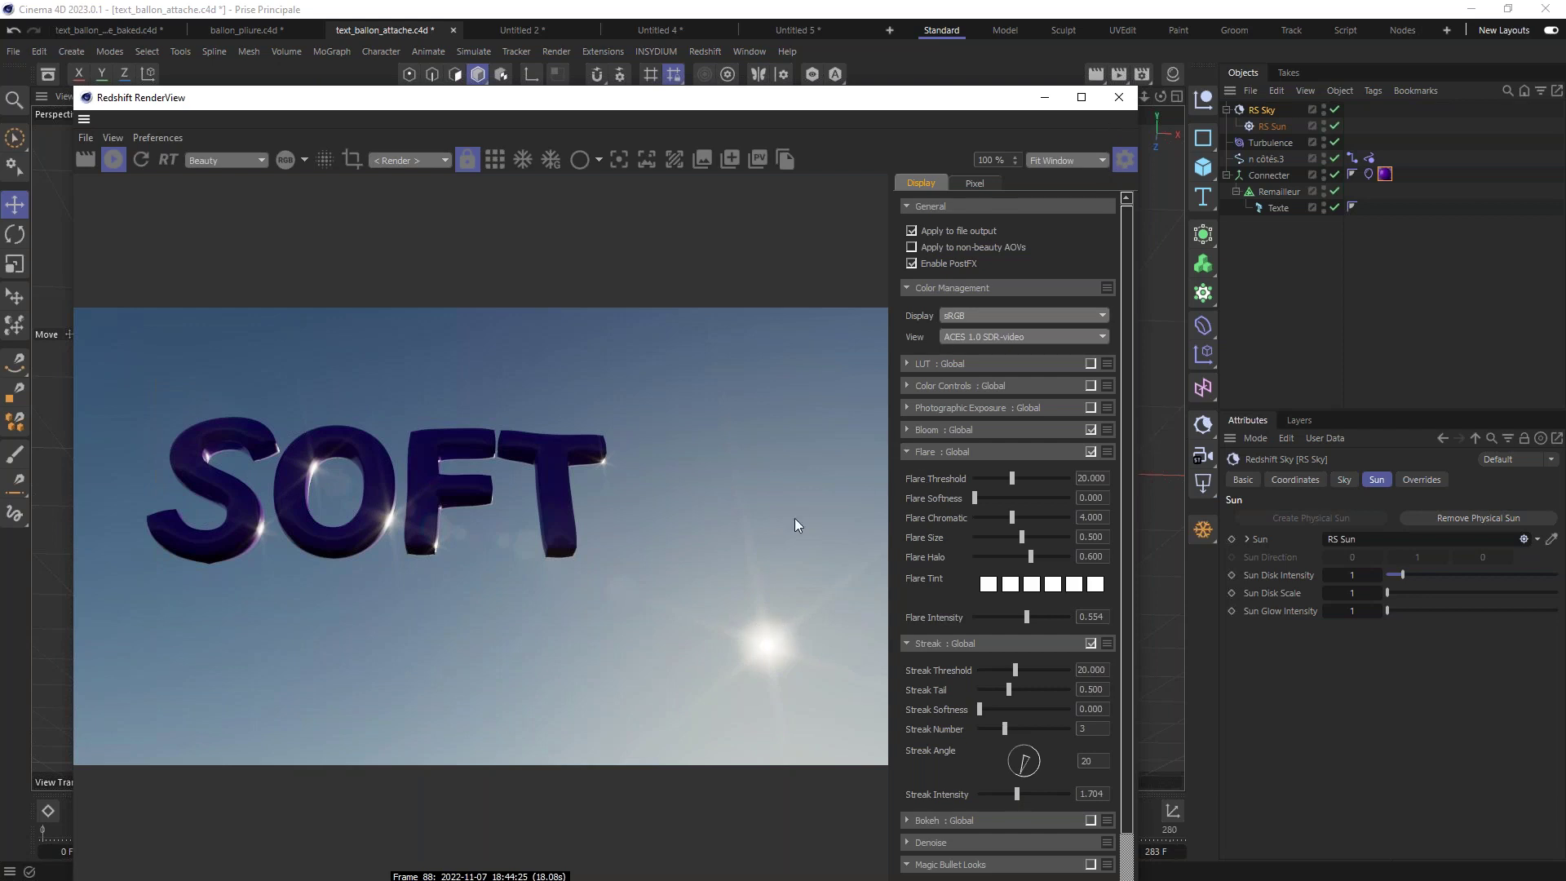
Step: Set the RS Sky's Sun Disk Scale to 2
left_click(1280, 114)
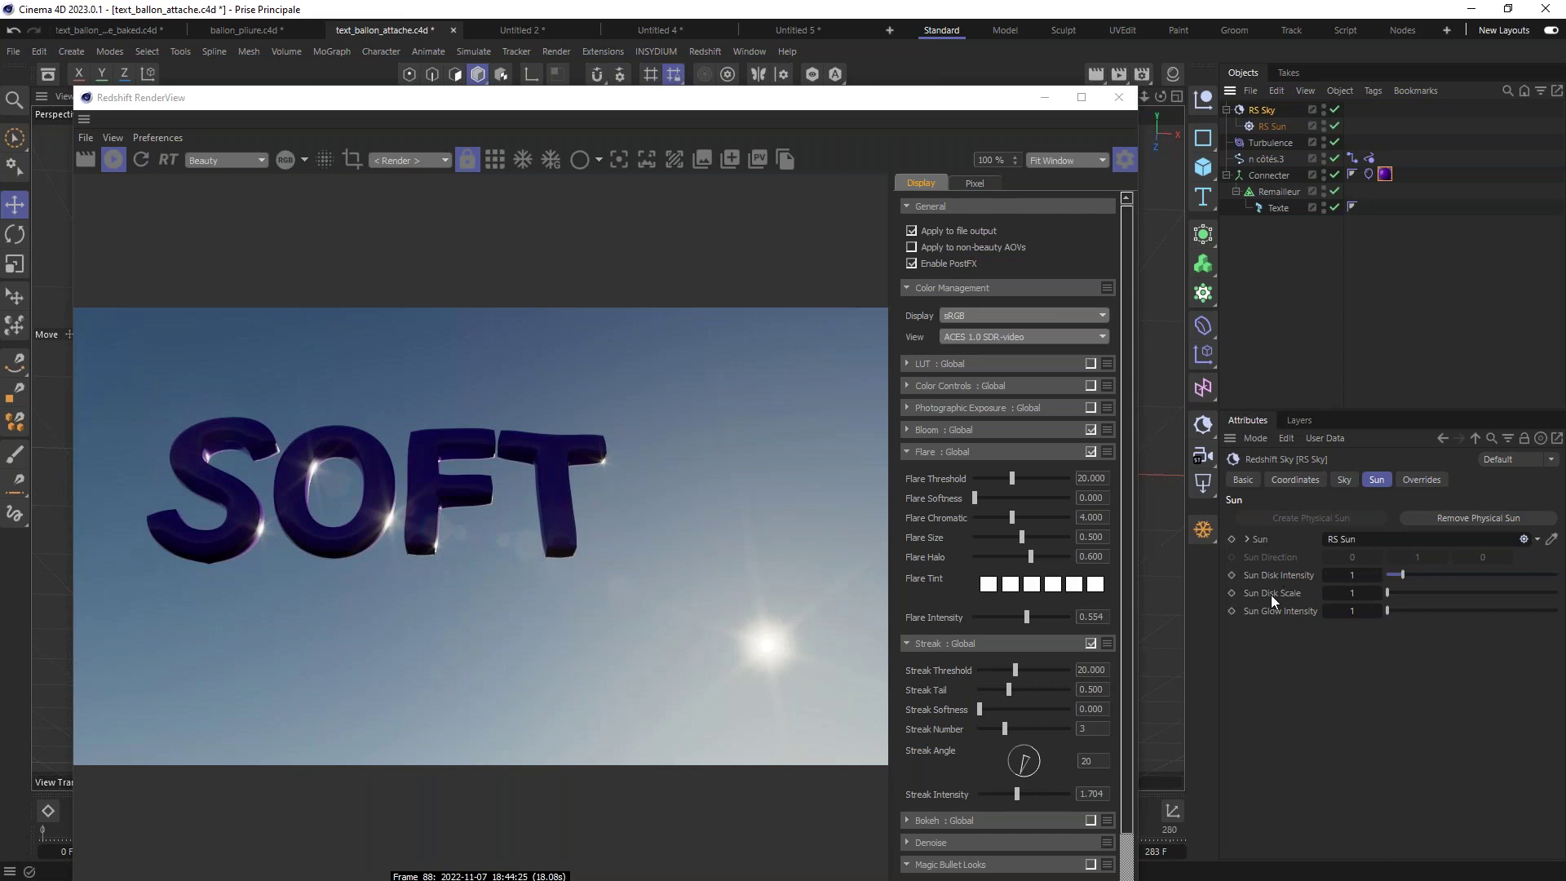
left_click(1379, 594)
type("2")
key("Return")
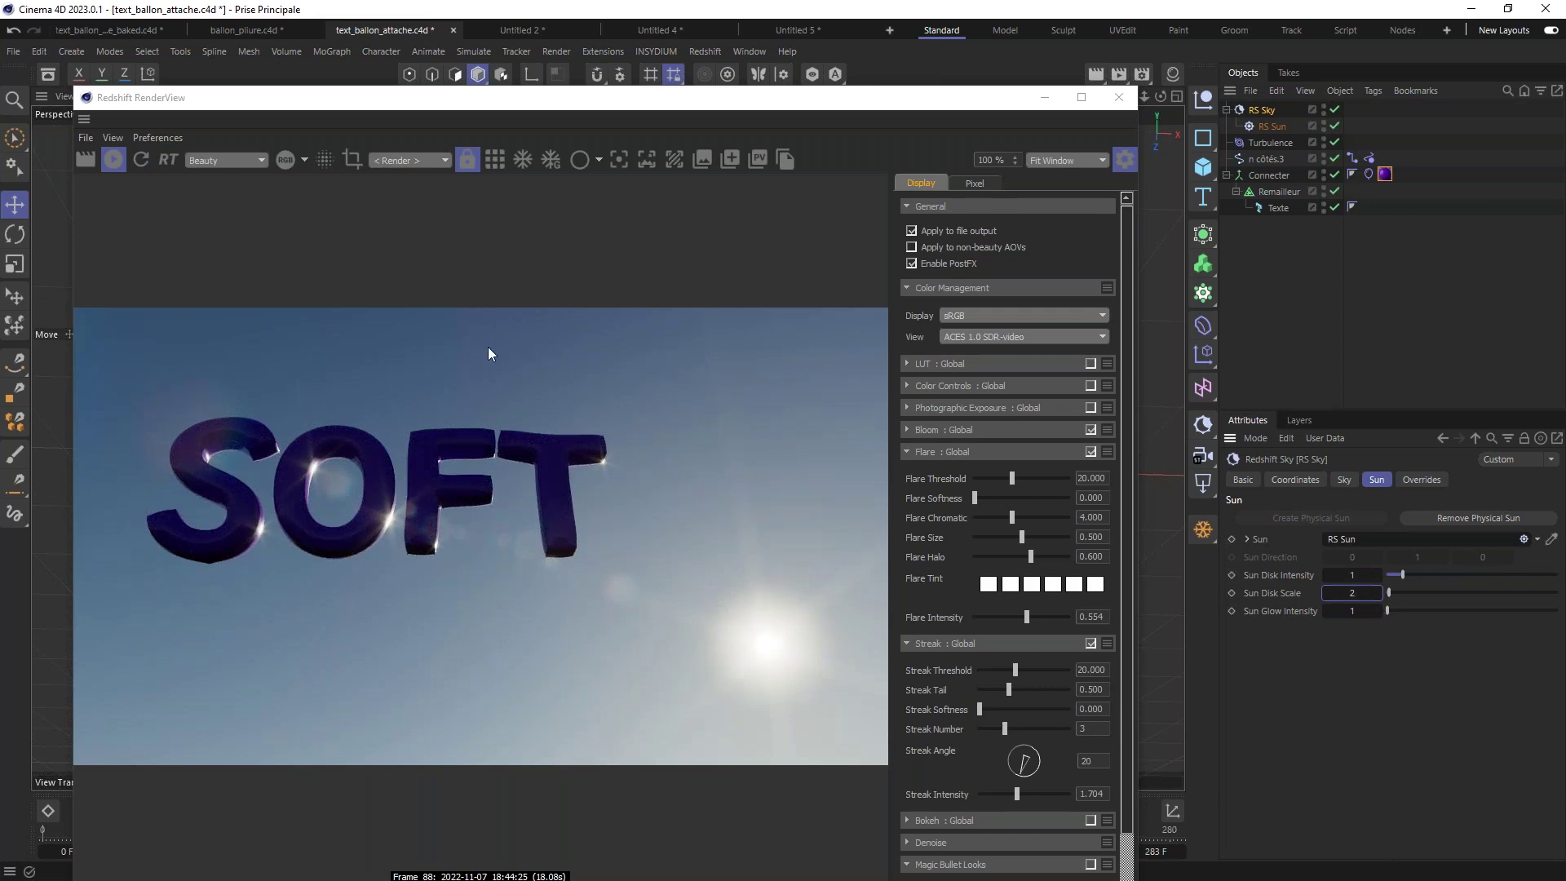
Step: Stop the render, close RenderView and delete Connecter's purple material tag
left_click(113, 159)
left_click(1120, 97)
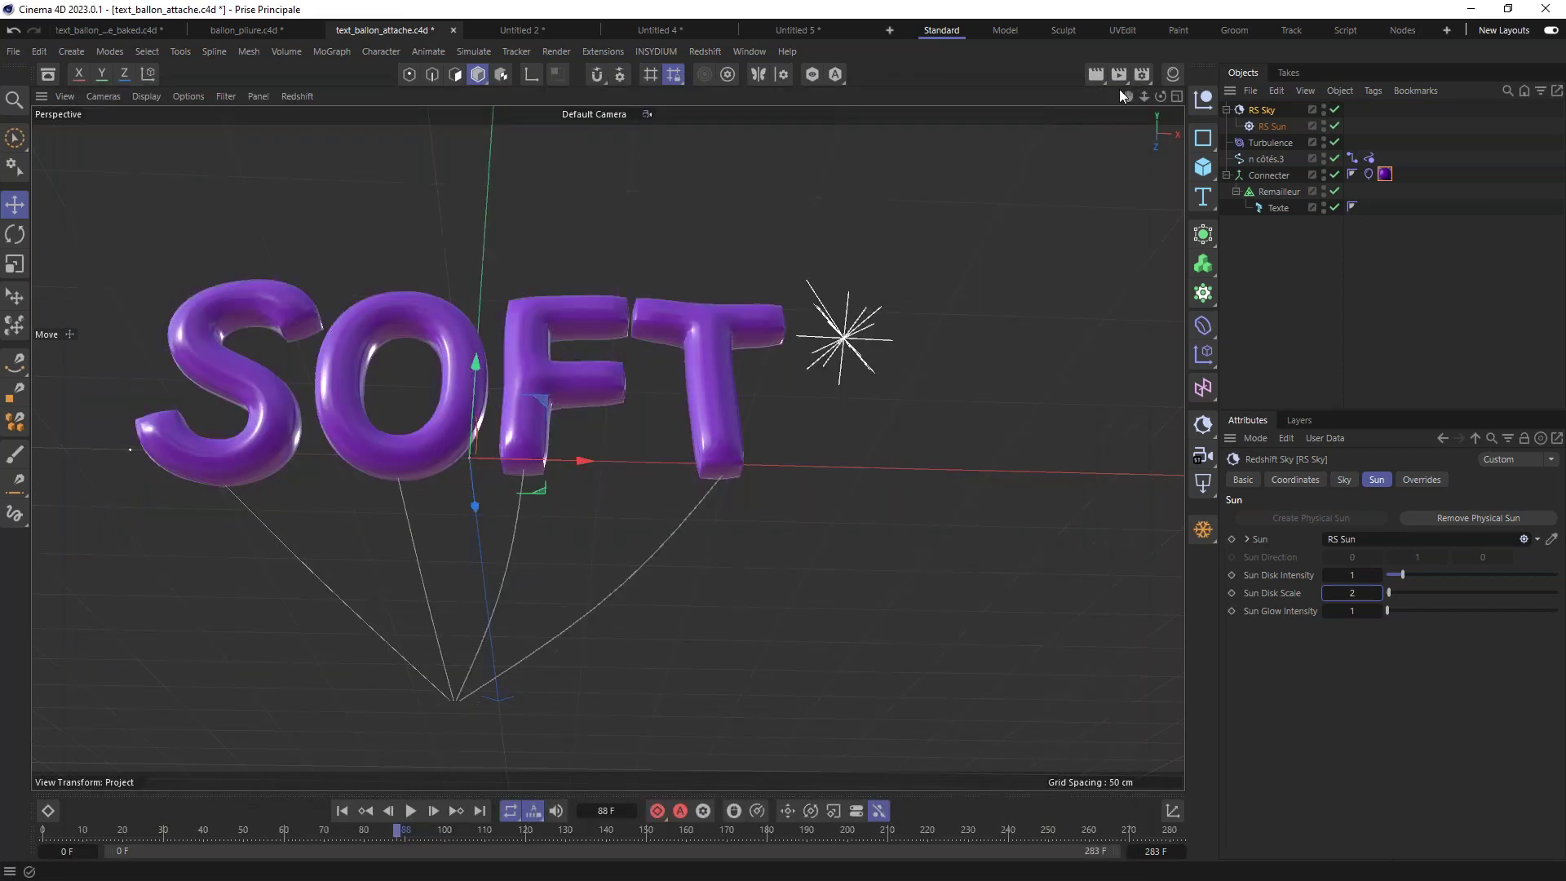
left_click(1386, 174)
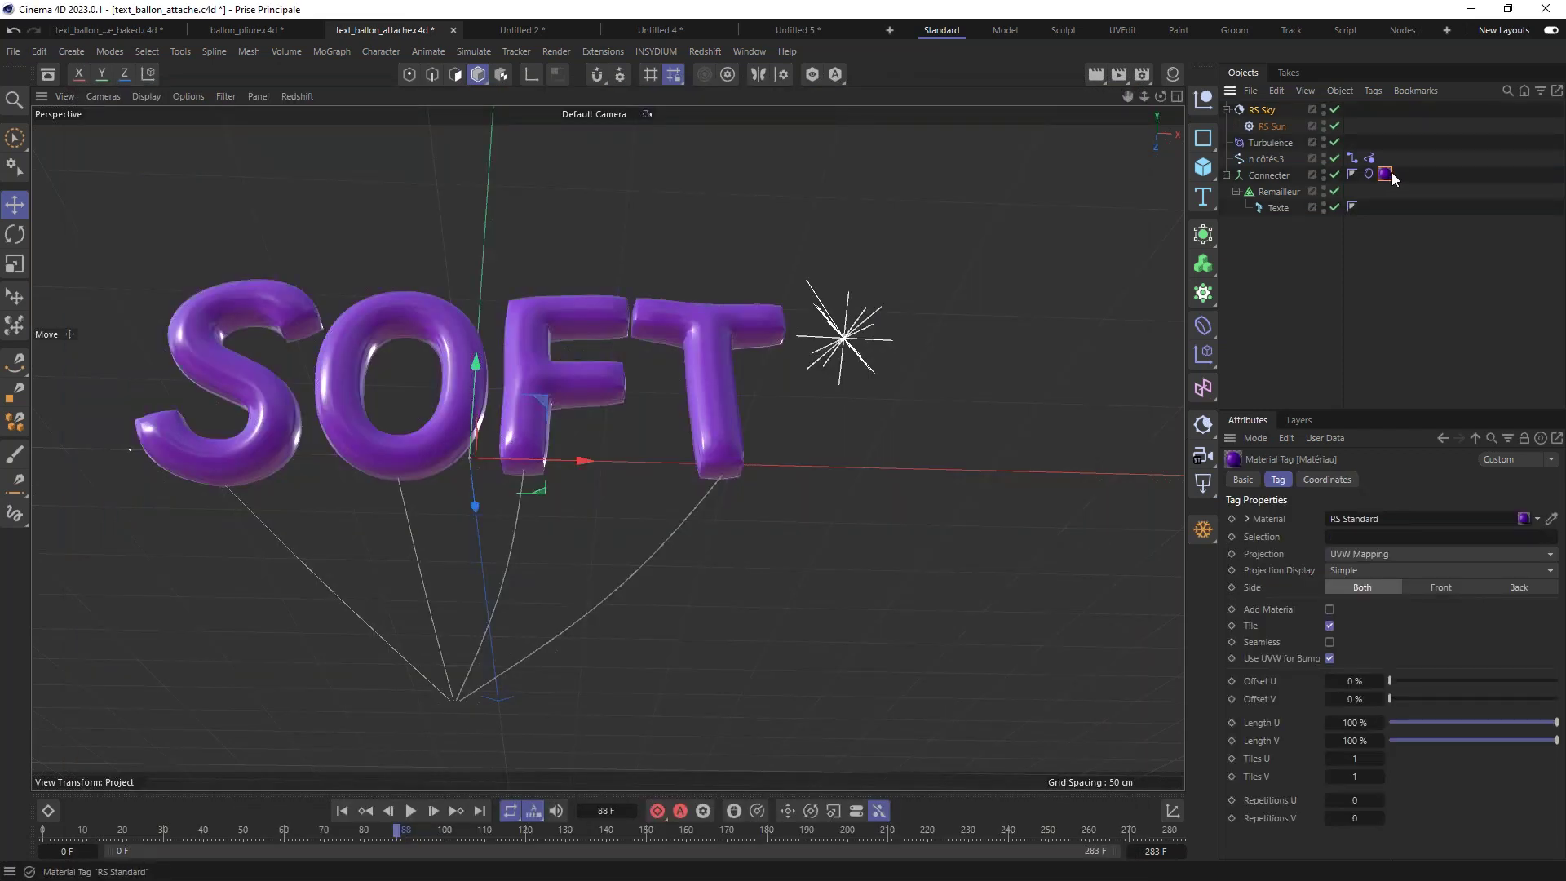
key("Delete")
Step: Create a Redshift Standard material, RS Standard.1, and apply it to Connecter
left_click(1173, 75)
left_click(998, 259)
left_click(982, 96)
mouse_move(1032, 145)
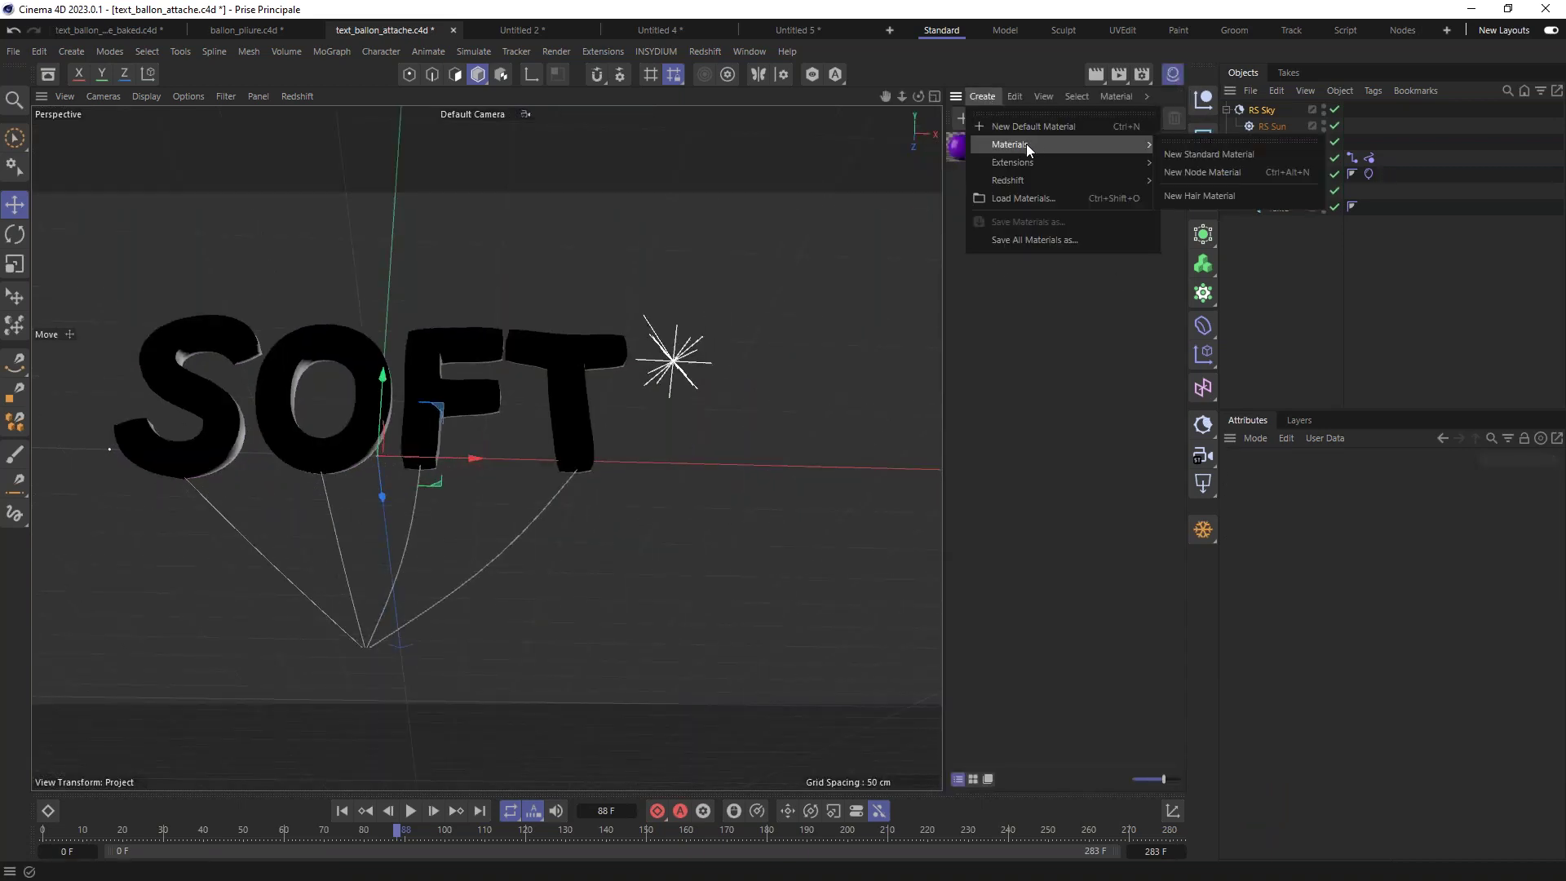
mouse_move(1099, 180)
mouse_move(1183, 183)
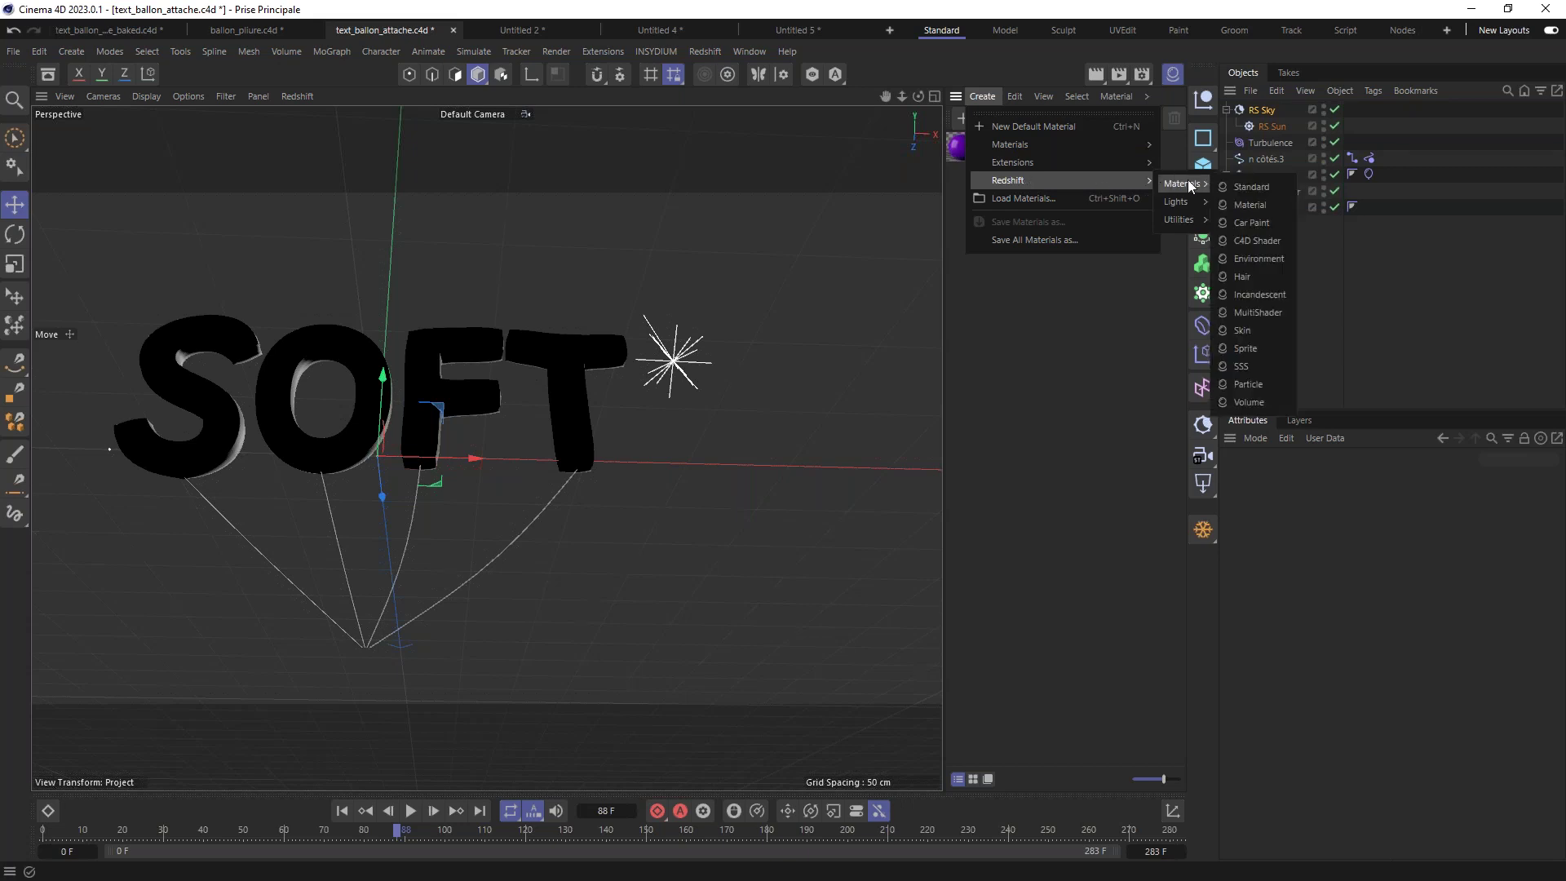
left_click(1249, 187)
mouse_move(965, 153)
left_mouse_down()
mouse_move(1272, 120)
mouse_move(1306, 142)
mouse_move(1272, 175)
left_mouse_up()
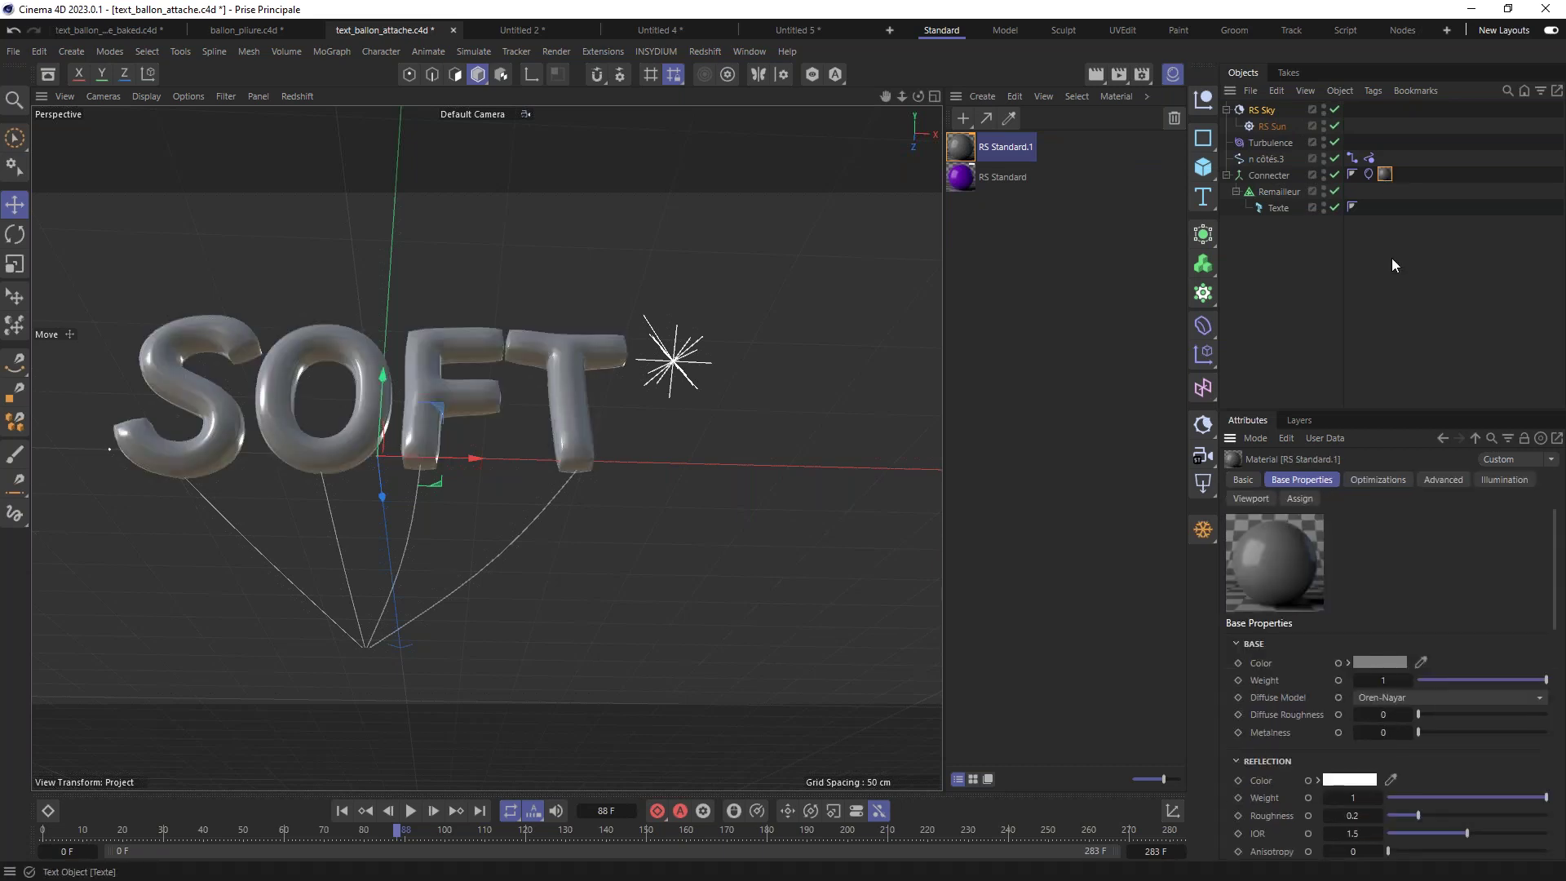
Step: Set the RS Standard.1 base colour to a bright blue-violet, hue 241° (RGB 86, 83, 226)
left_click_drag(1408, 411, 1407, 197)
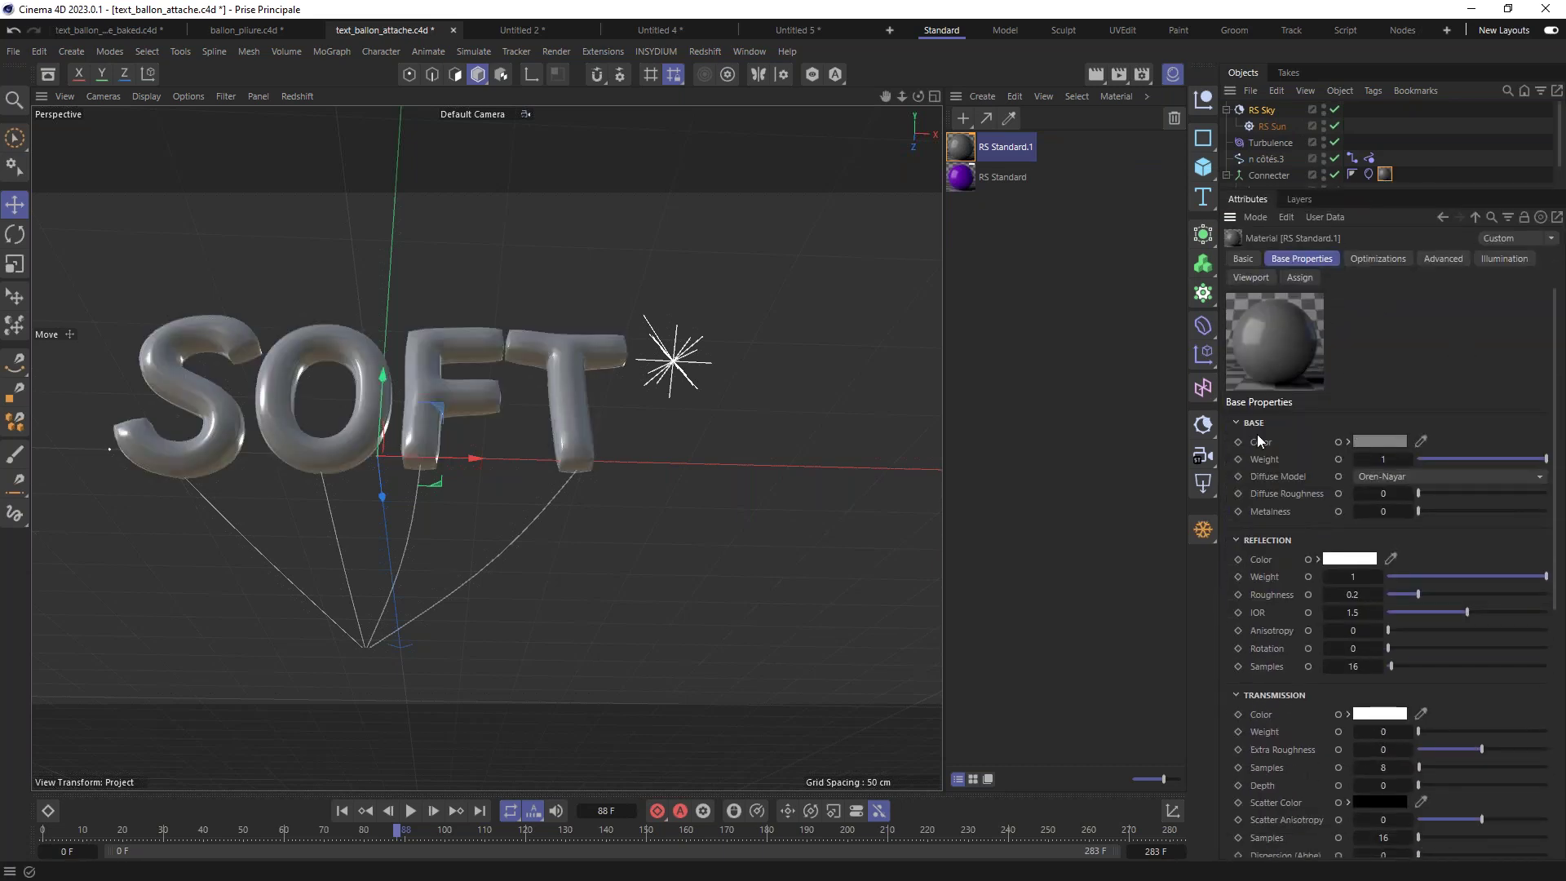
left_click(1378, 441)
left_click_drag(1375, 462, 1021, 302)
left_click(1147, 435)
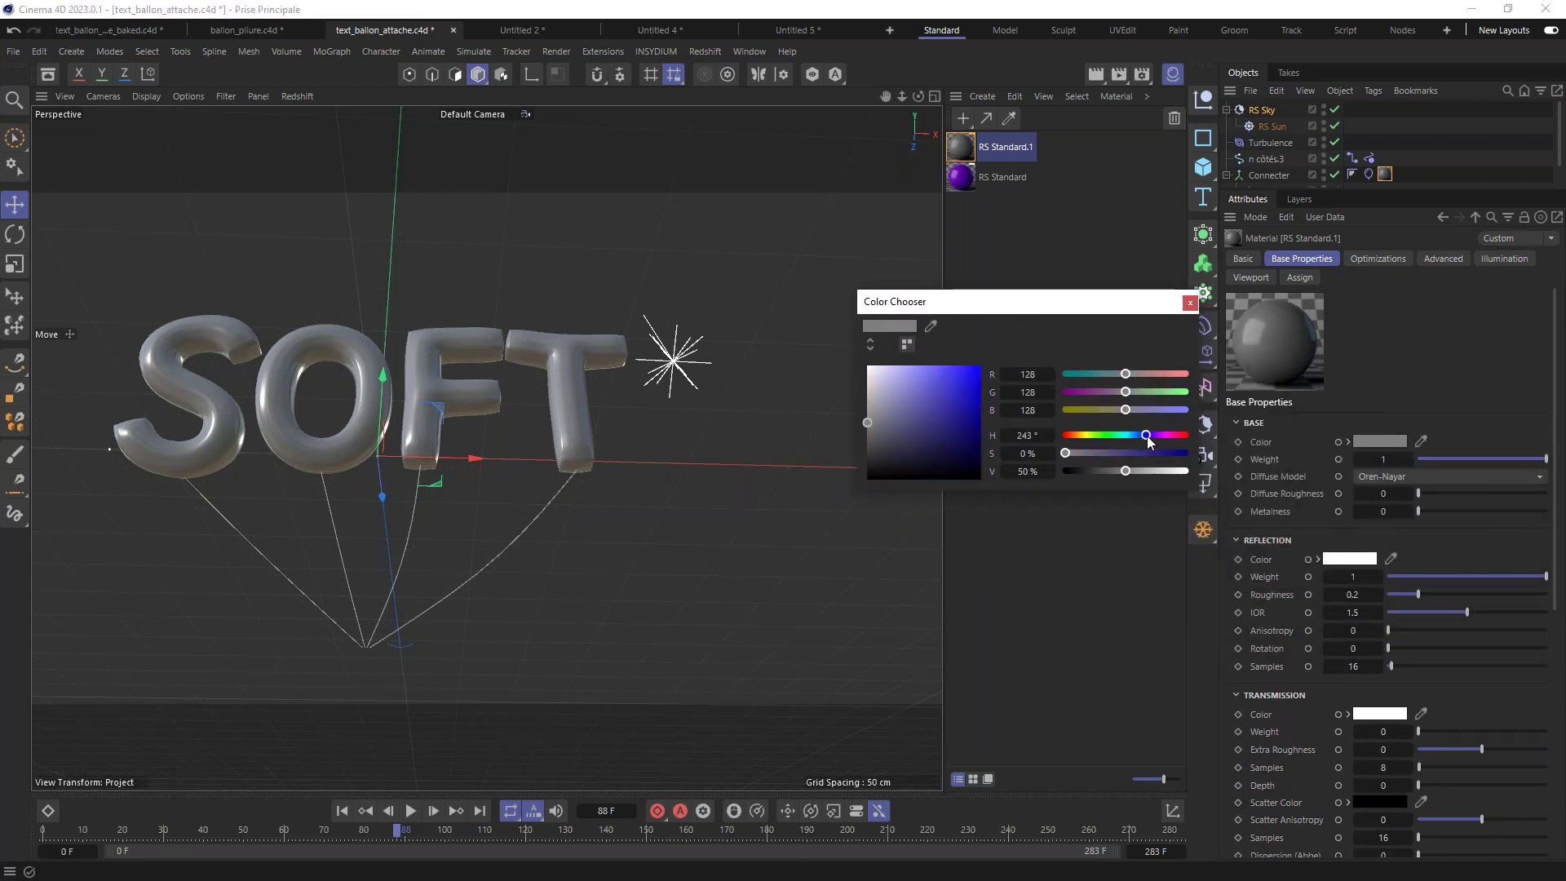
left_click(1171, 470)
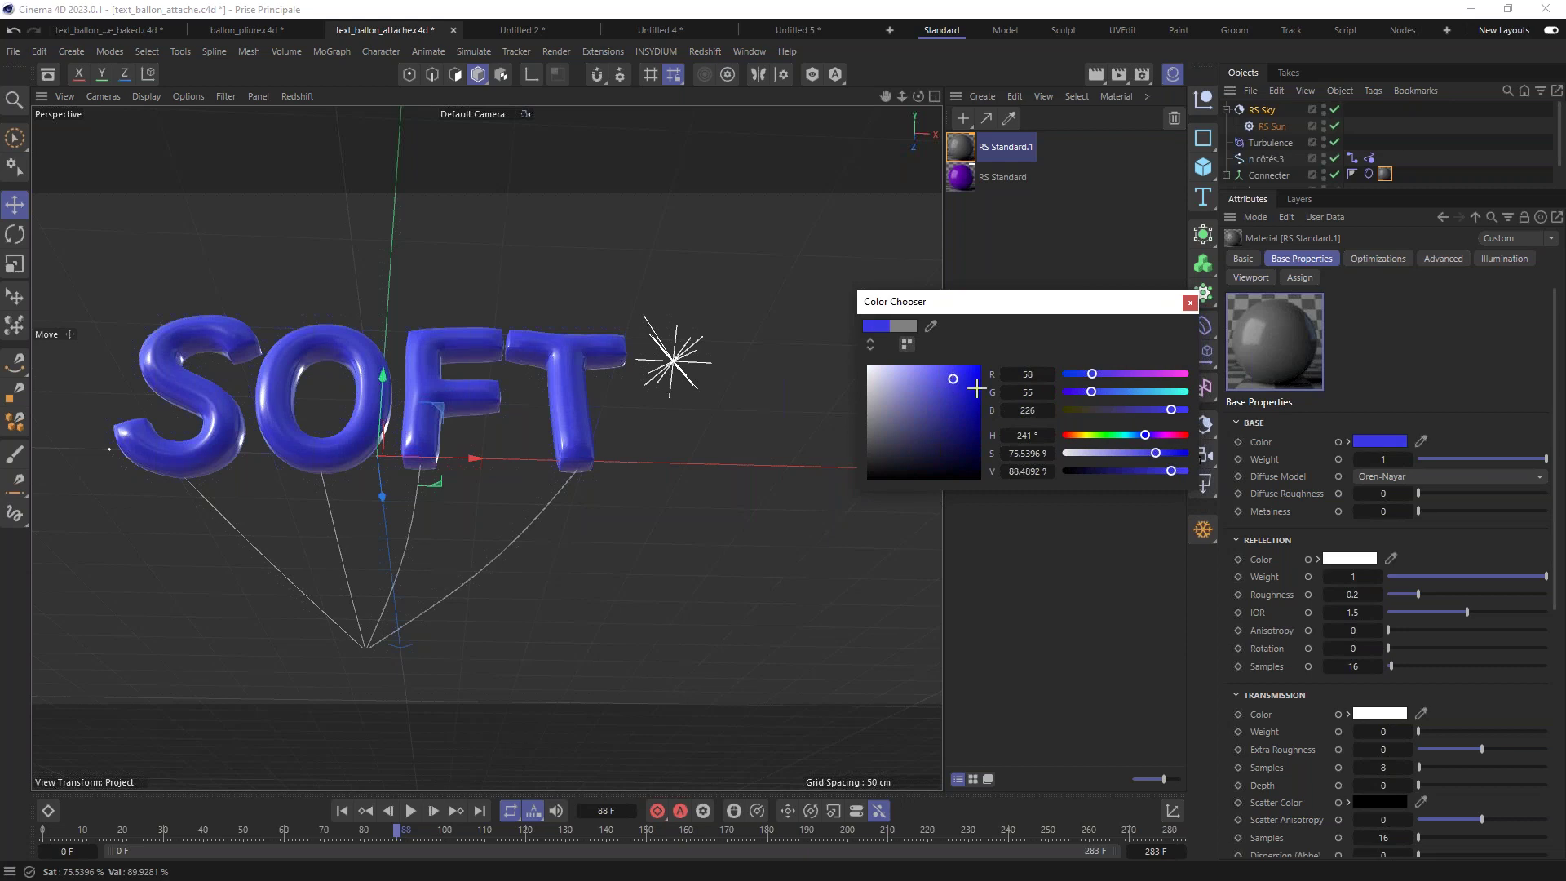
left_click(1137, 453)
left_click_drag(1138, 454, 1142, 453)
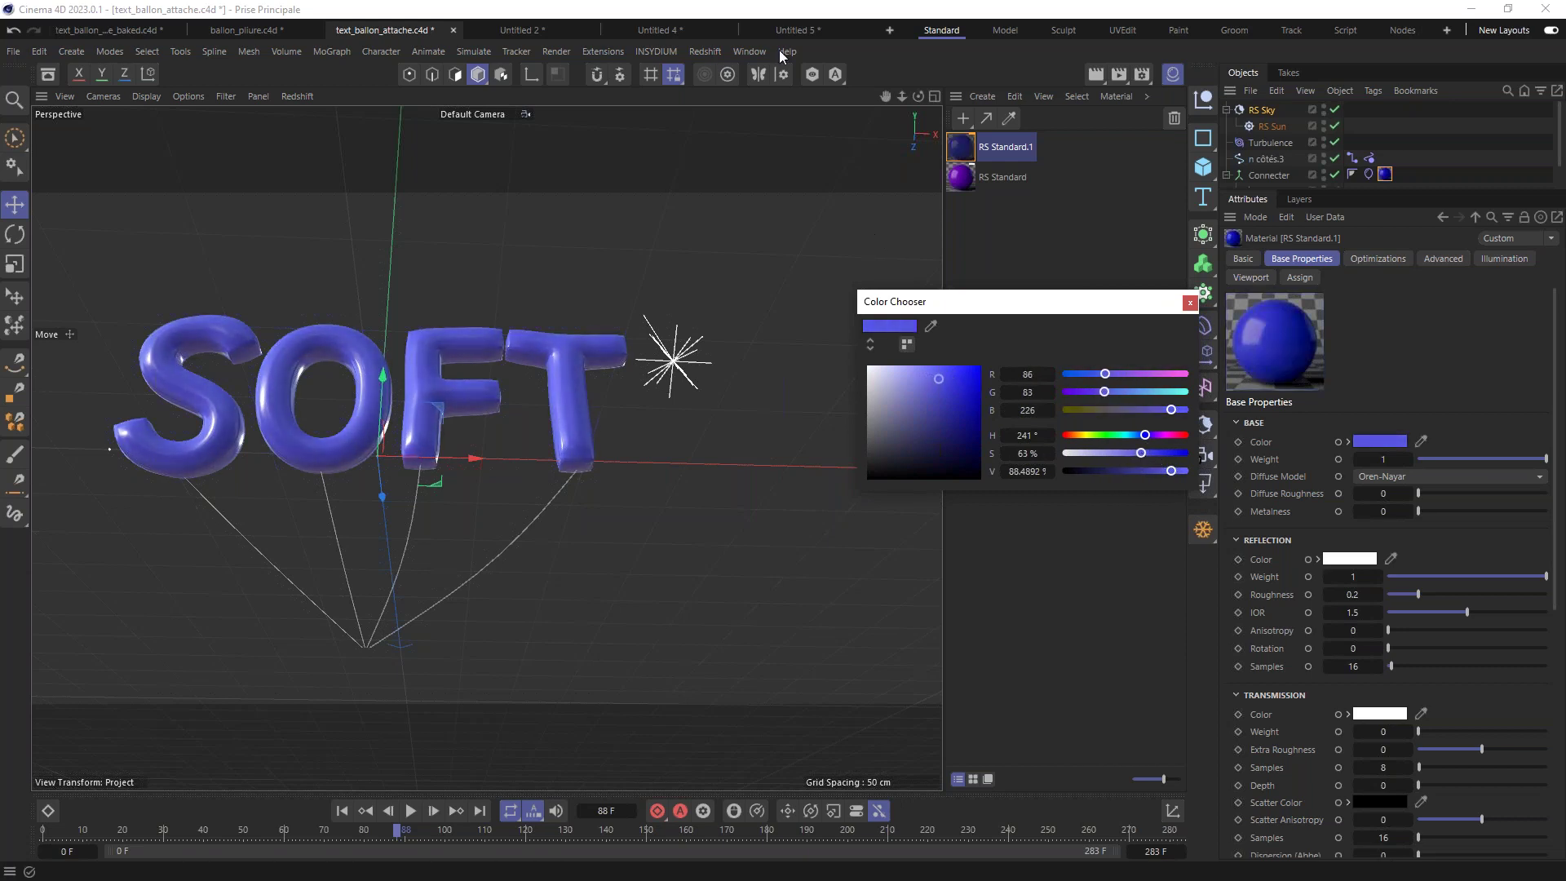
Step: Close the Color Chooser and bring up the Redshift RS RenderView
left_click(1190, 302)
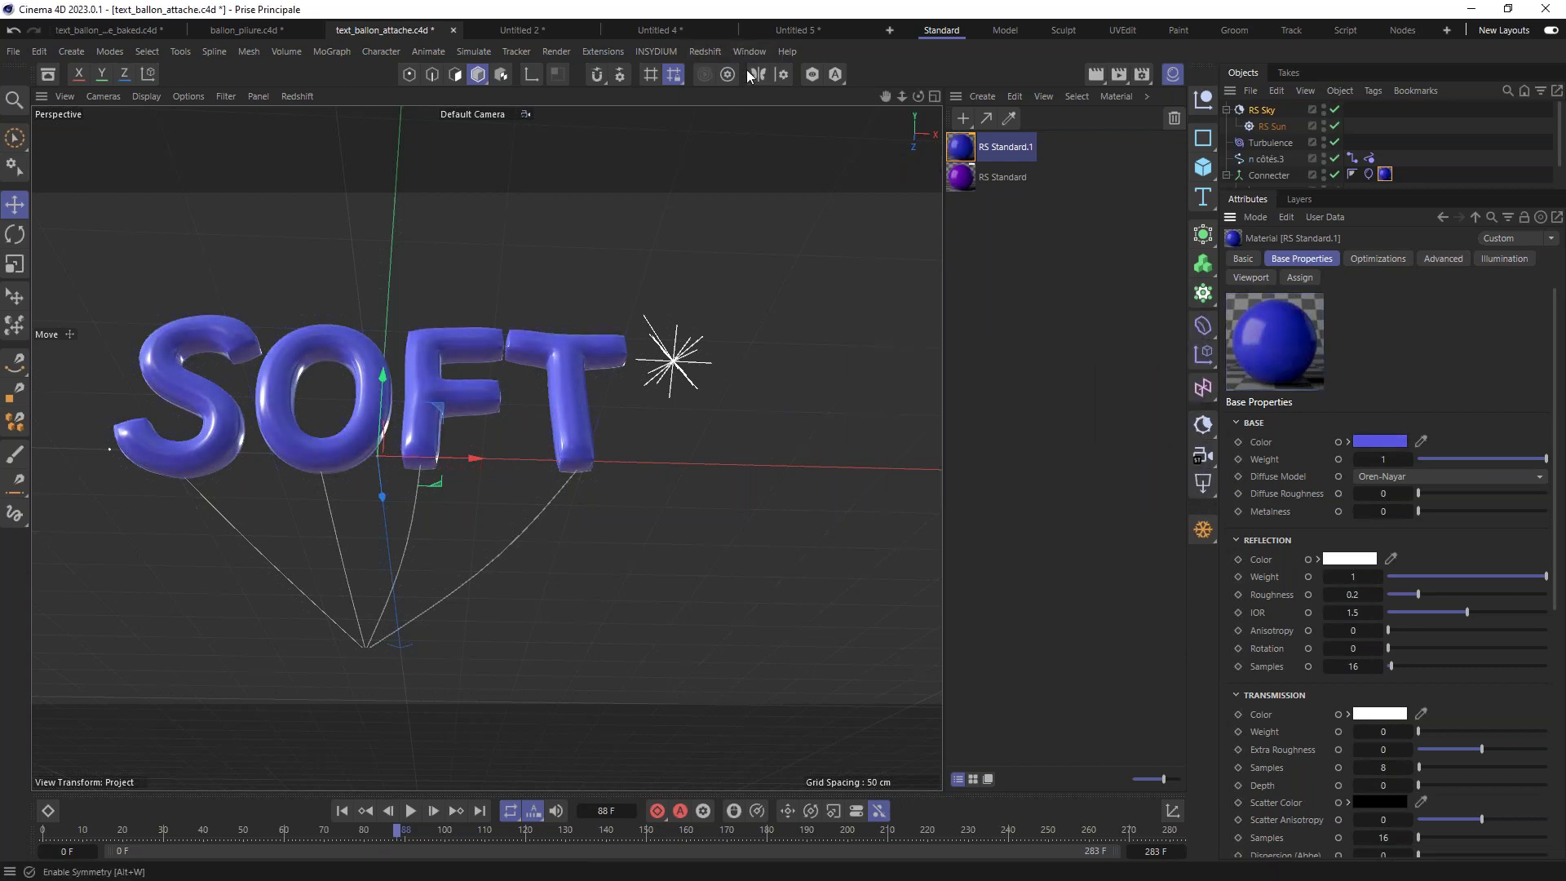
left_click(704, 52)
left_click(745, 181)
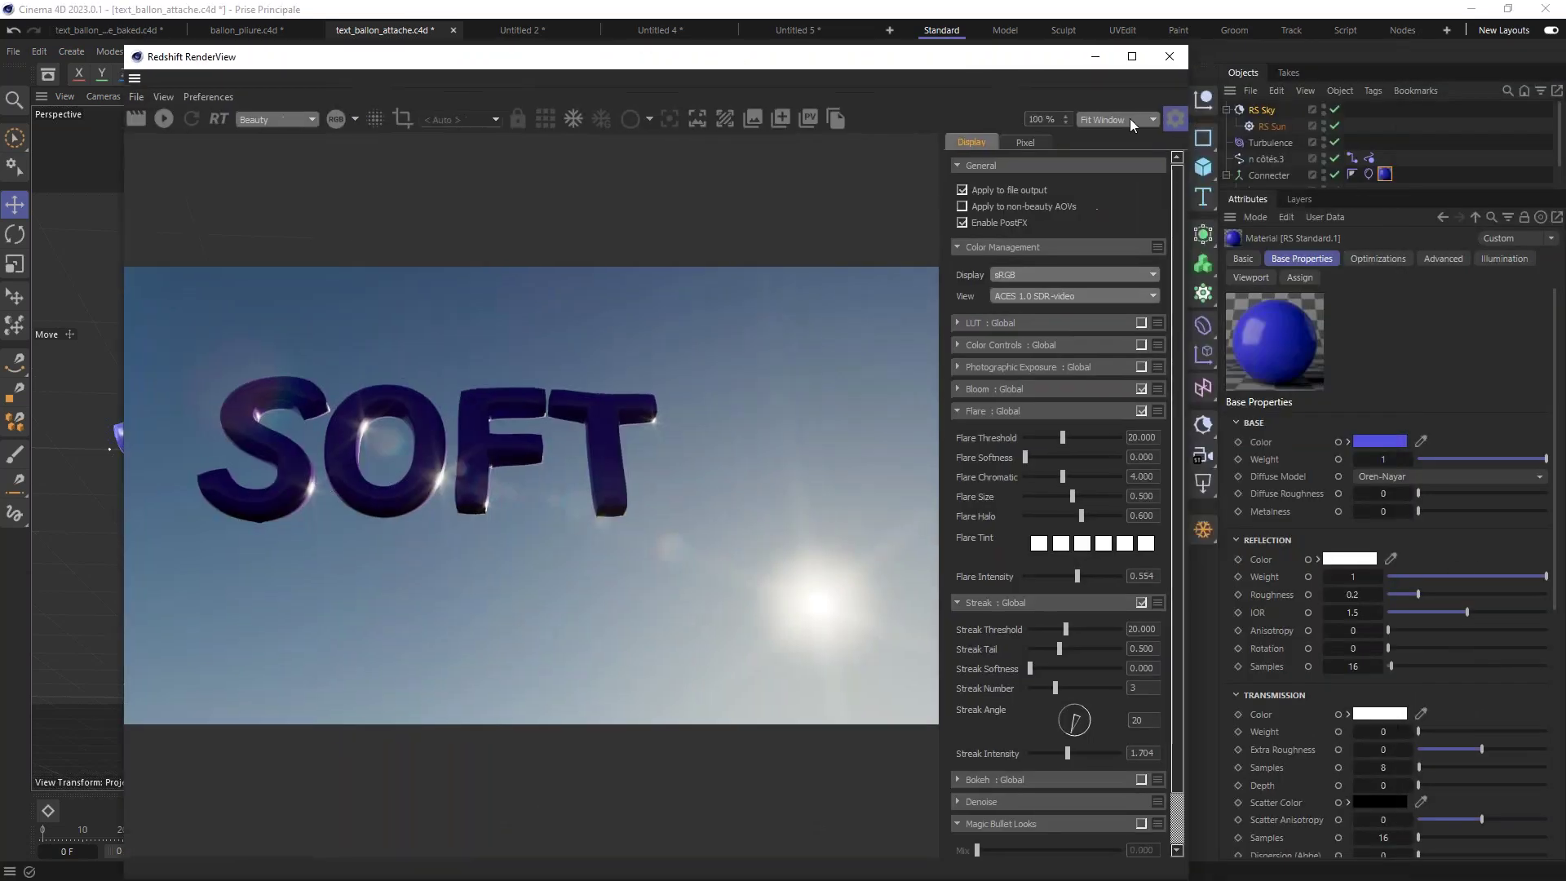
Step: Hide the RenderView settings panel and shrink the render window above the viewport
left_click(1175, 120)
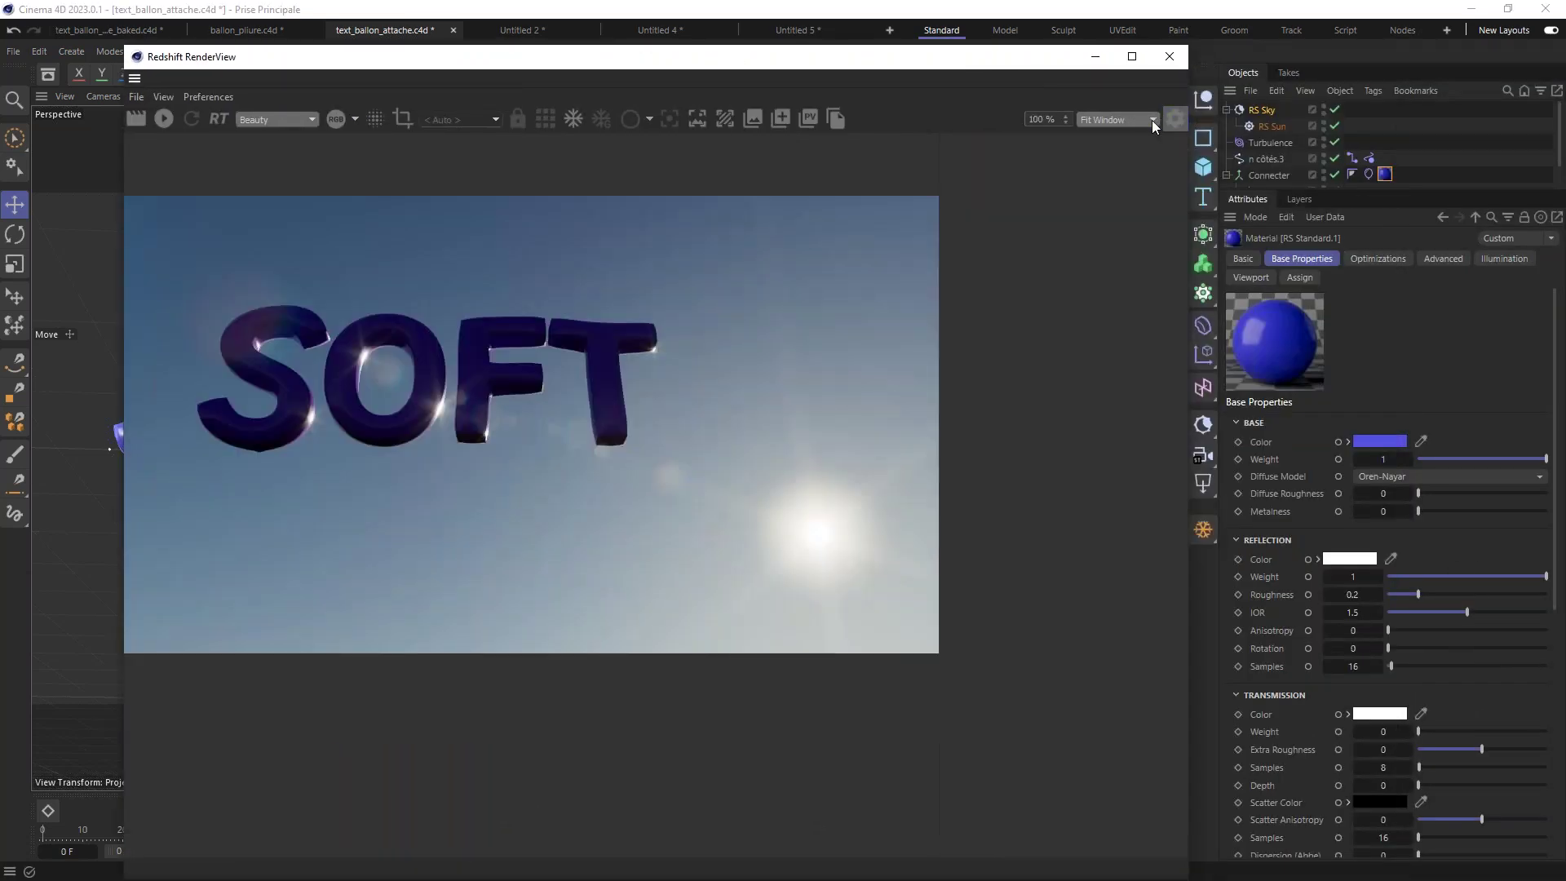
left_click_drag(840, 57, 744, 55)
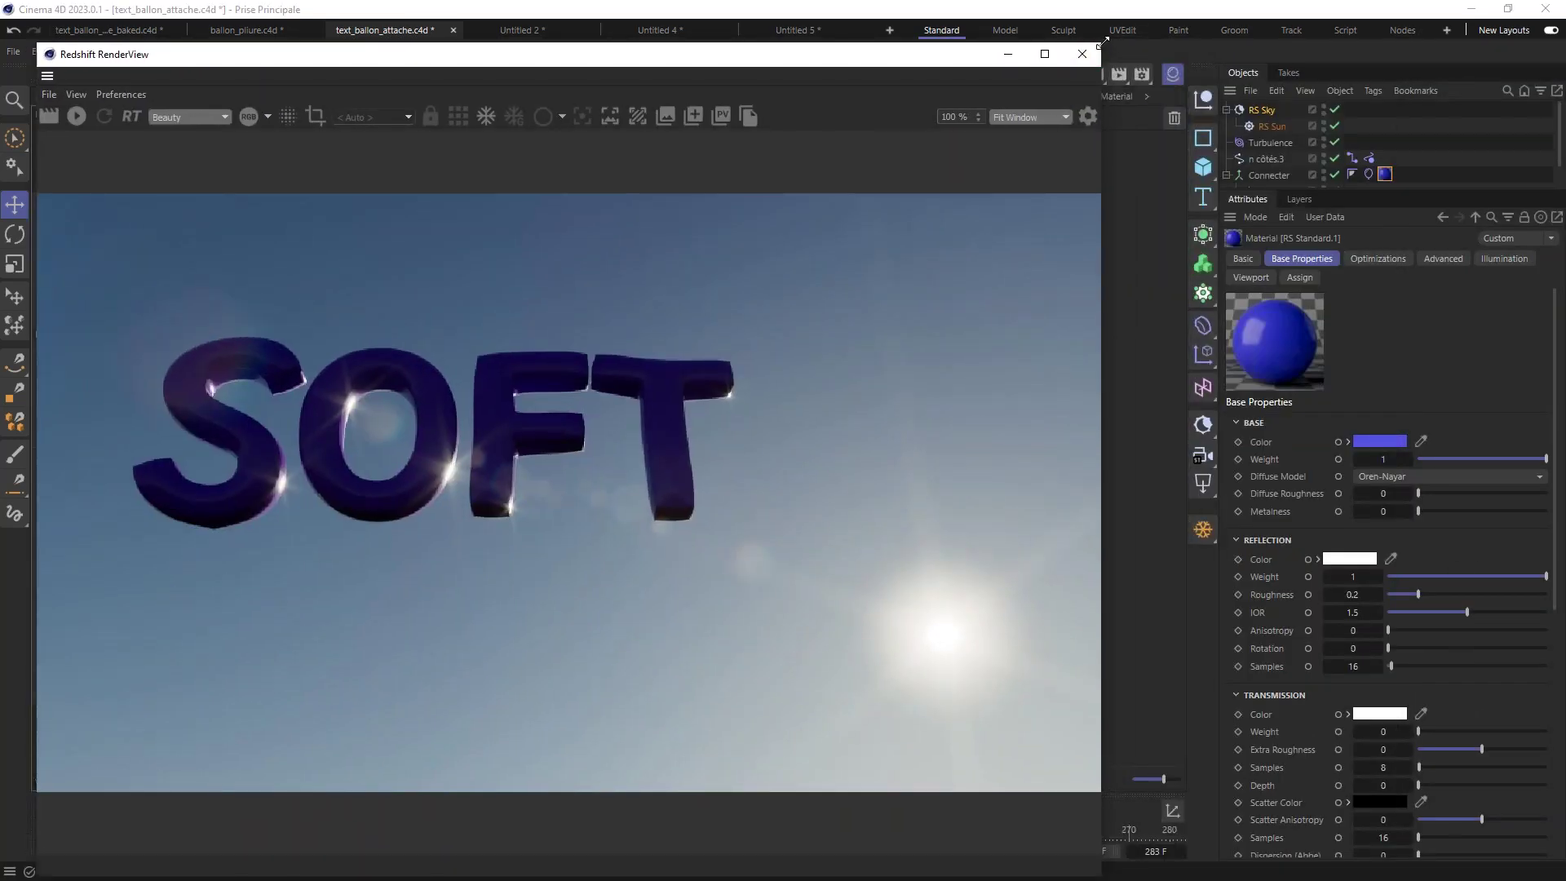
left_click_drag(1099, 42, 790, 315)
left_click_drag(489, 327, 628, 131)
Step: Restart the render and set the balloon material's Transmission Weight to 1
left_click(213, 203)
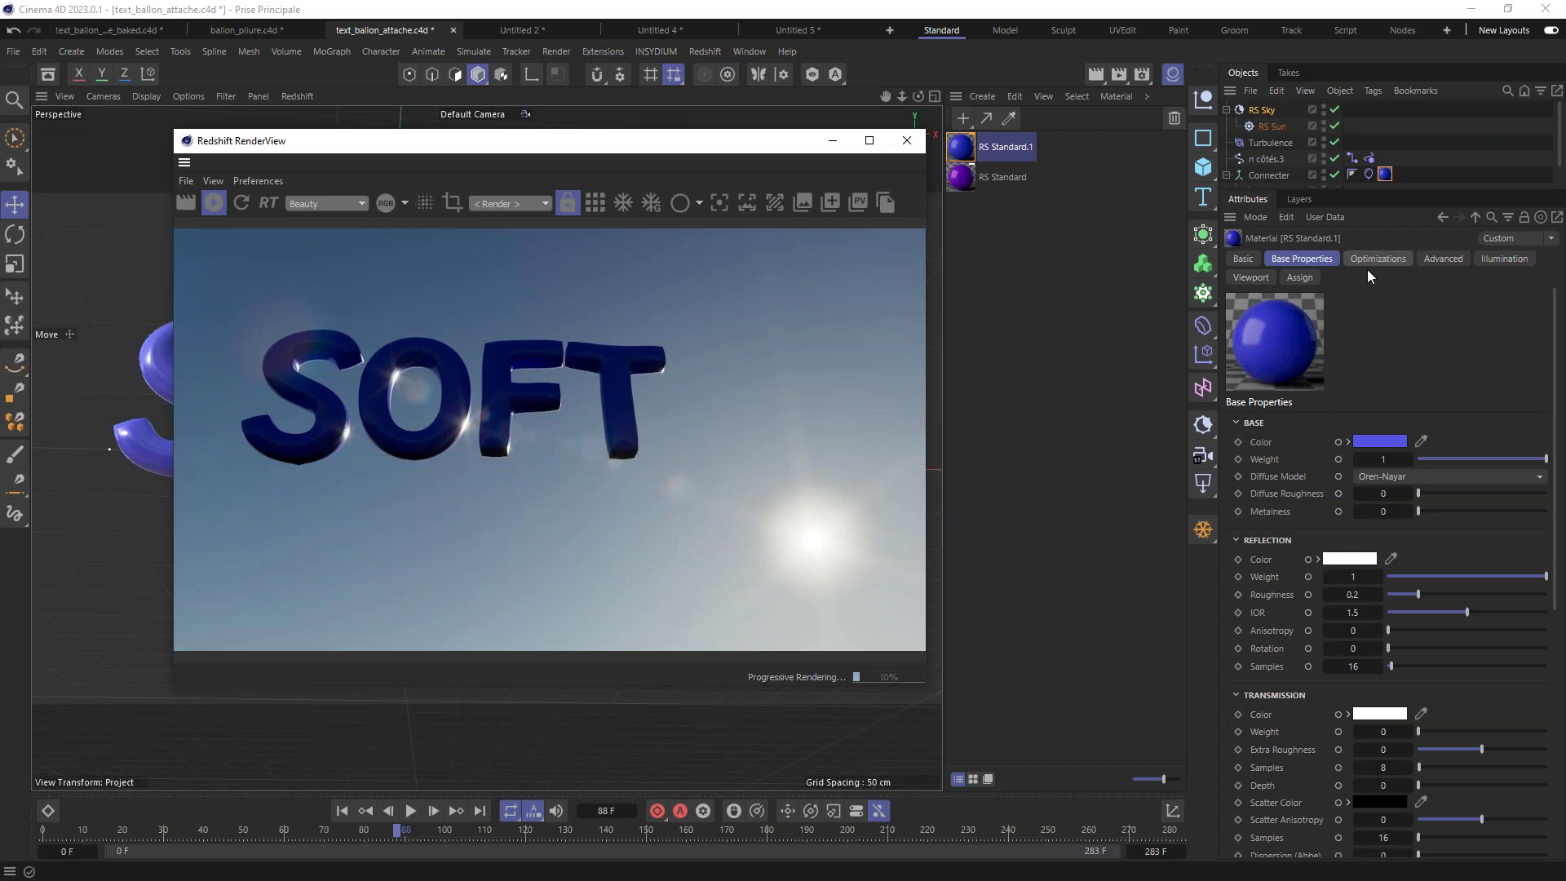
left_click_drag(1554, 369, 1544, 494)
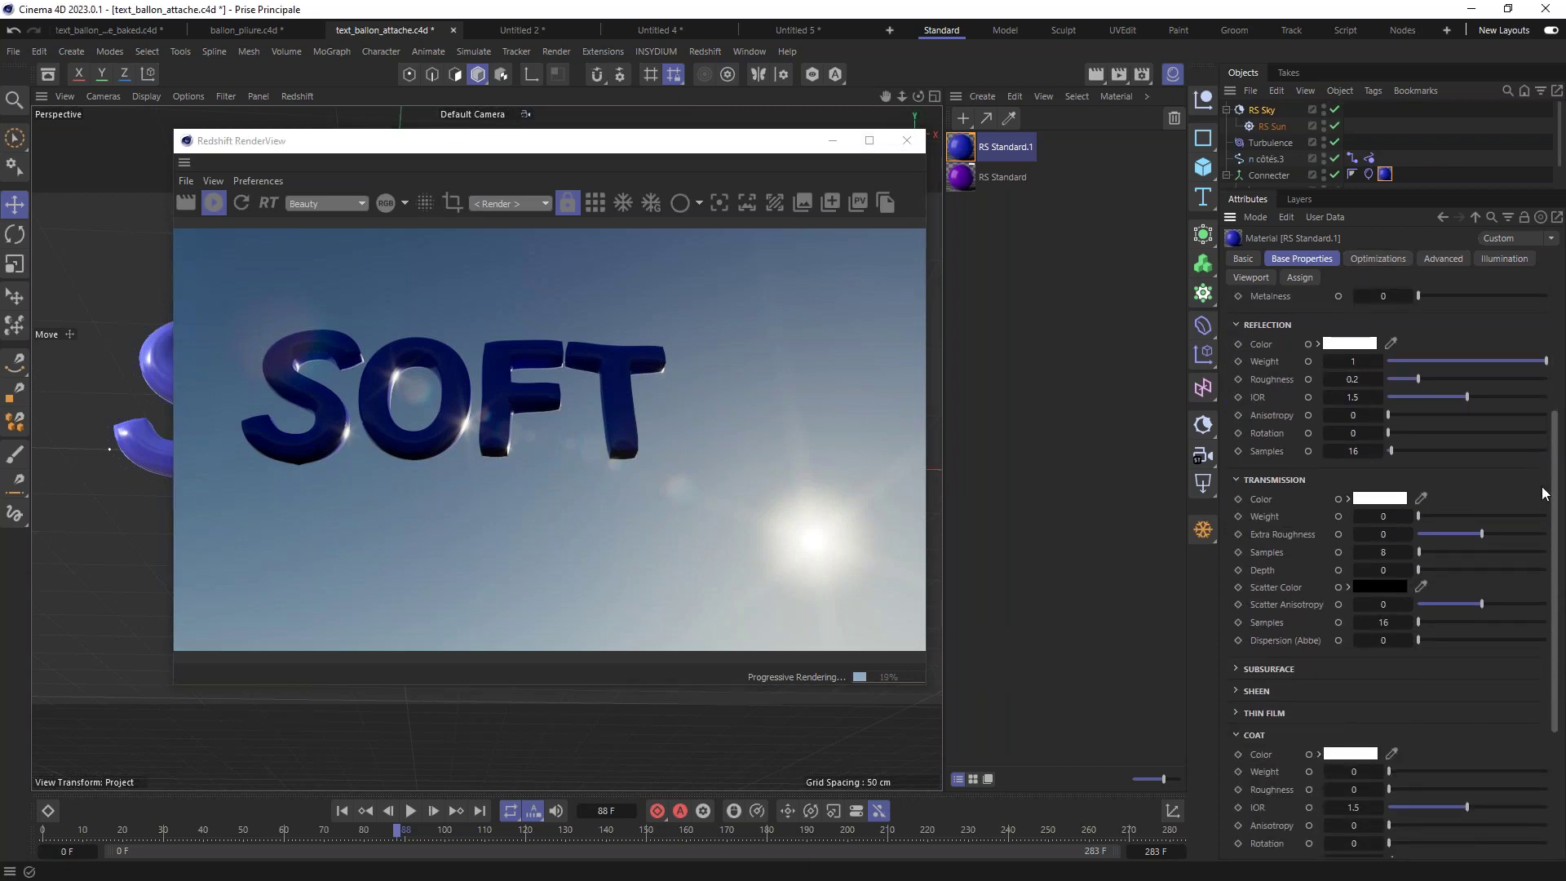
left_click_drag(1428, 523, 1549, 519)
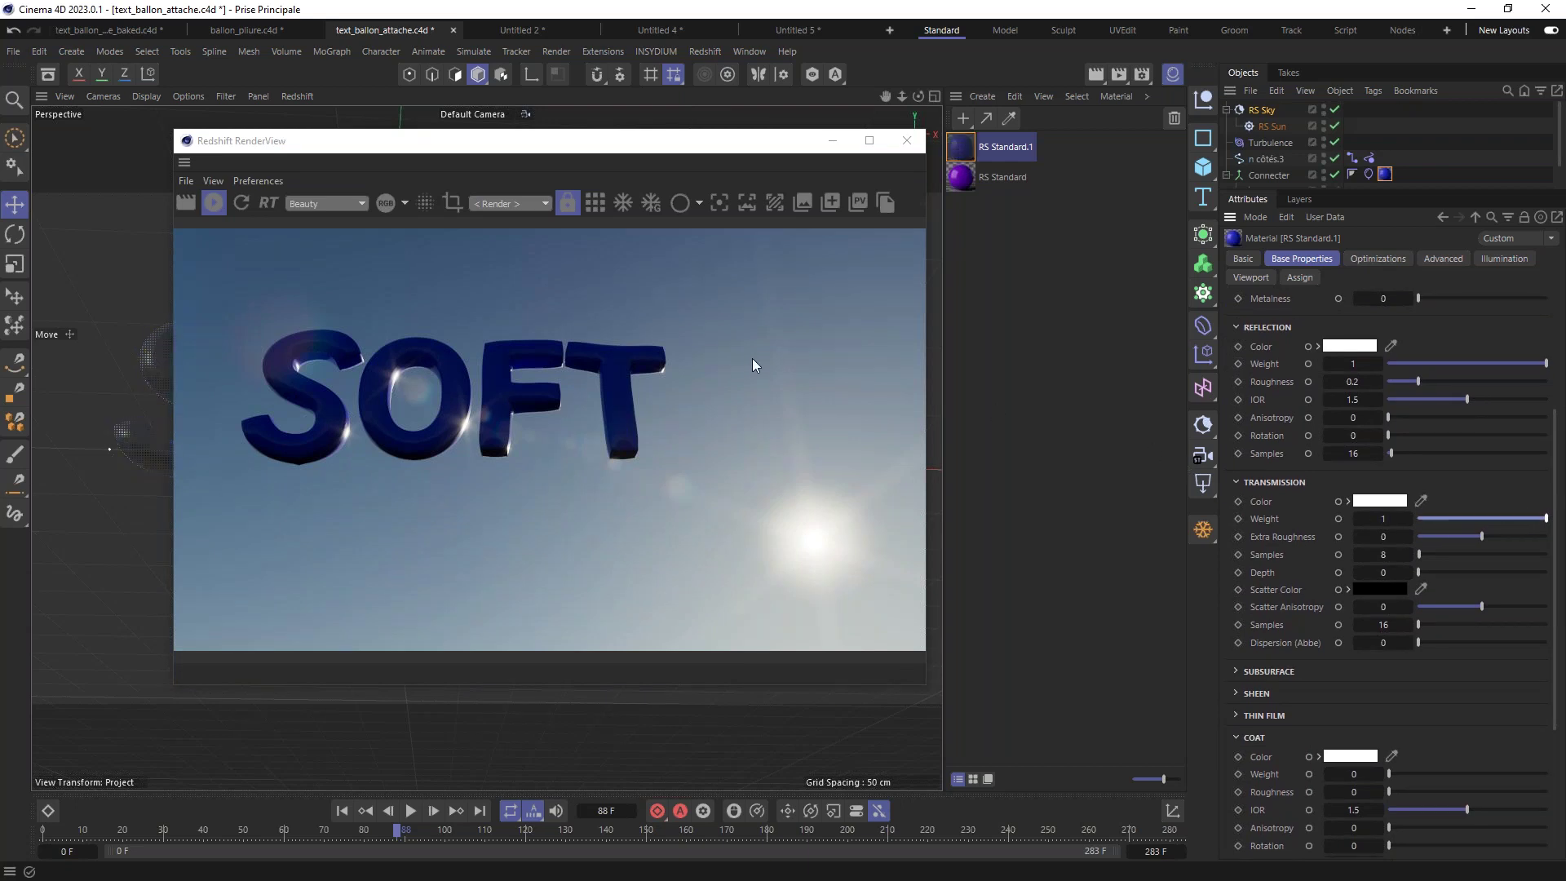
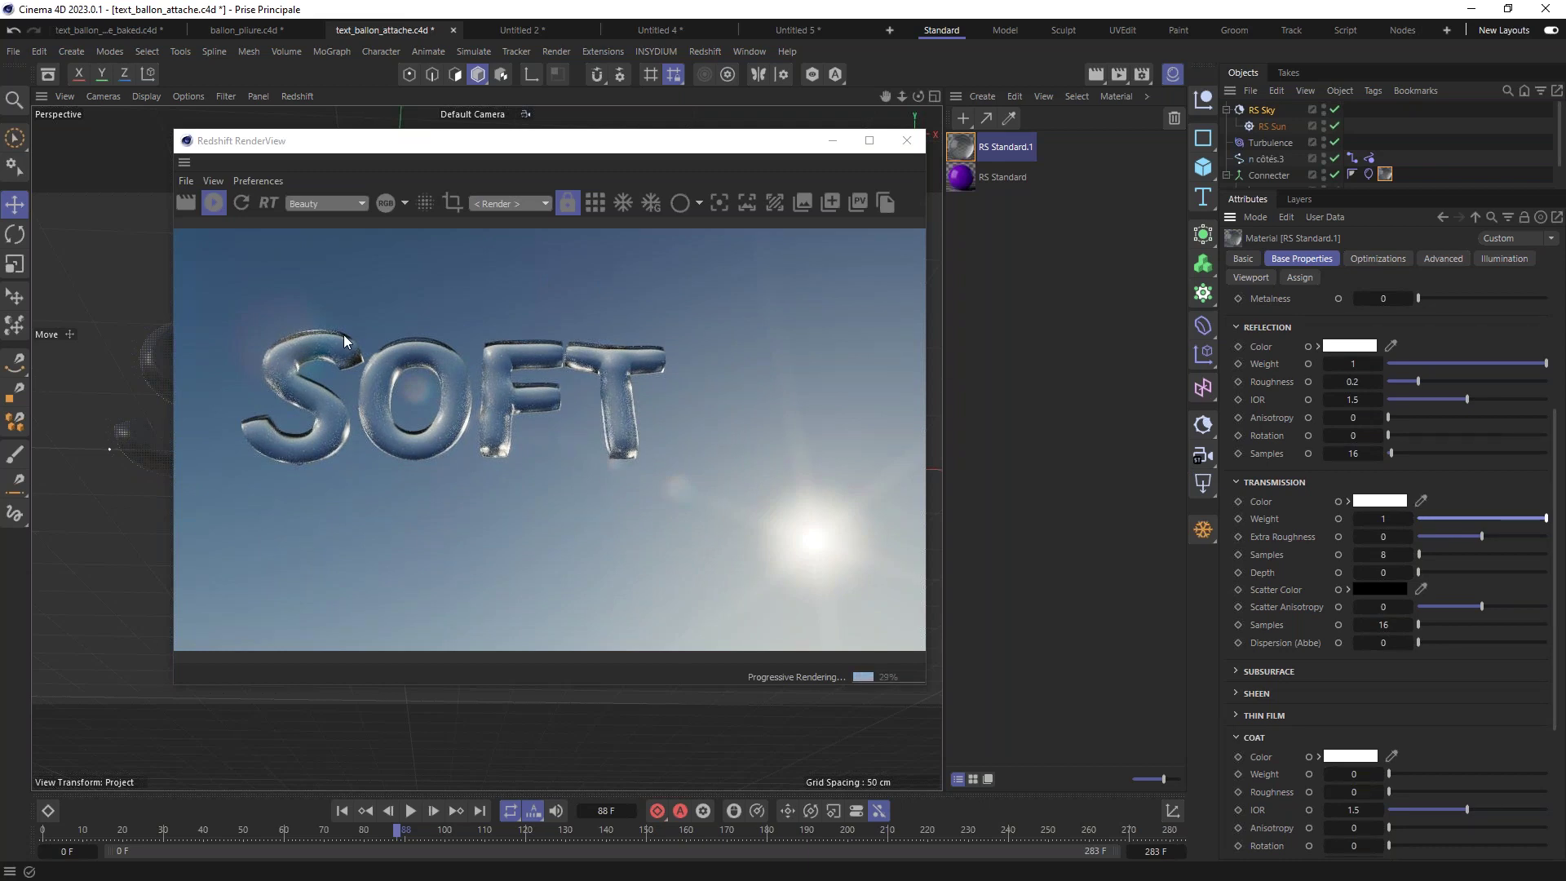
Step: Enable Thin Walled in the RS Standard letter material's Geometry section
left_click_drag(432, 149, 792, 188)
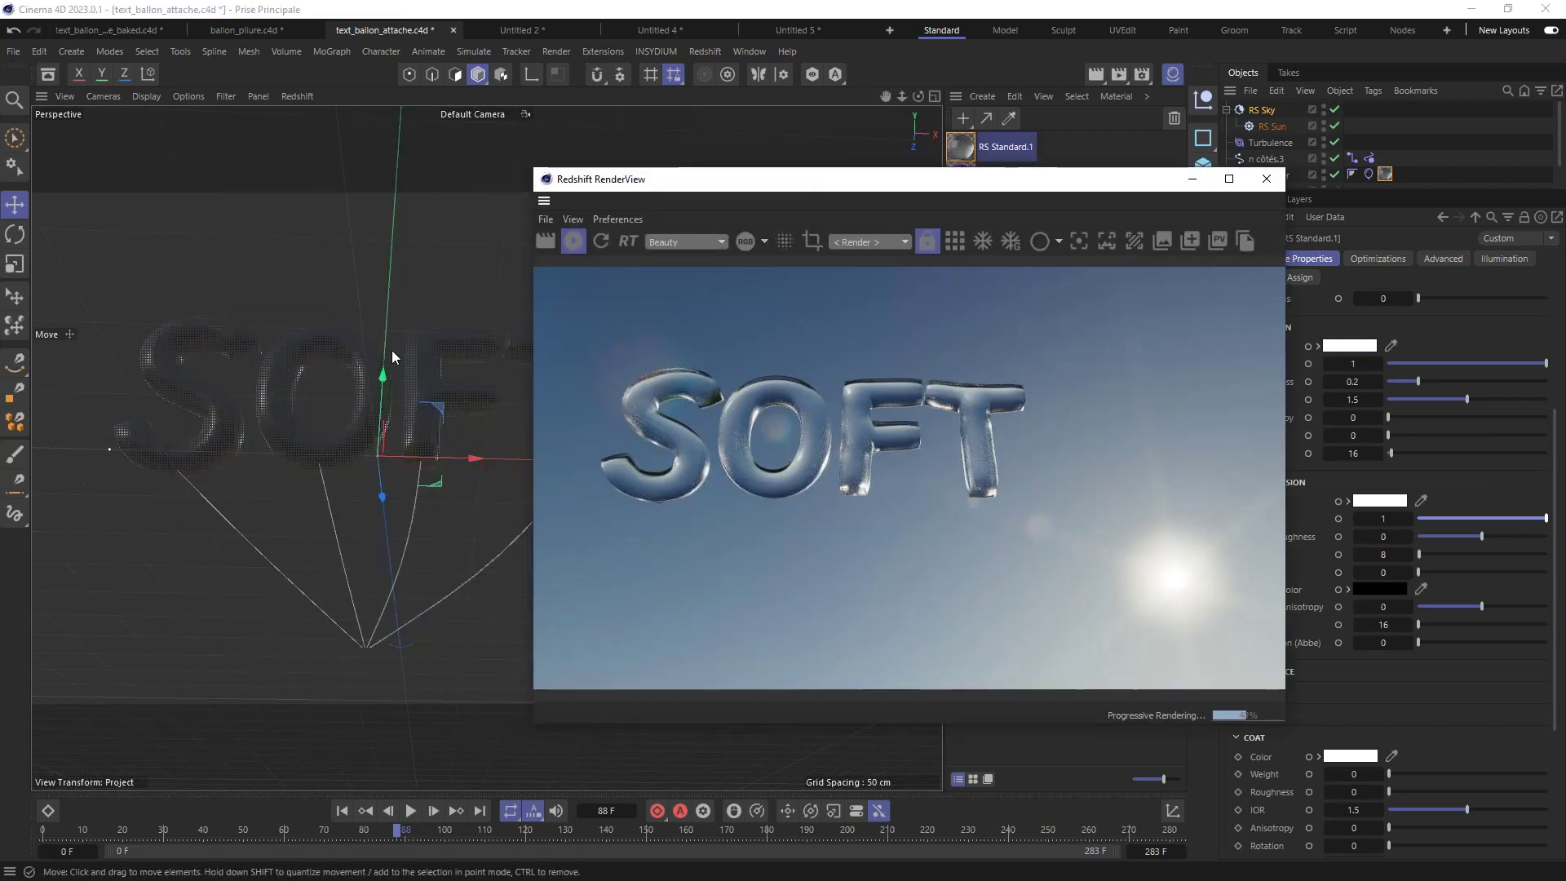
left_click_drag(1016, 186, 628, 146)
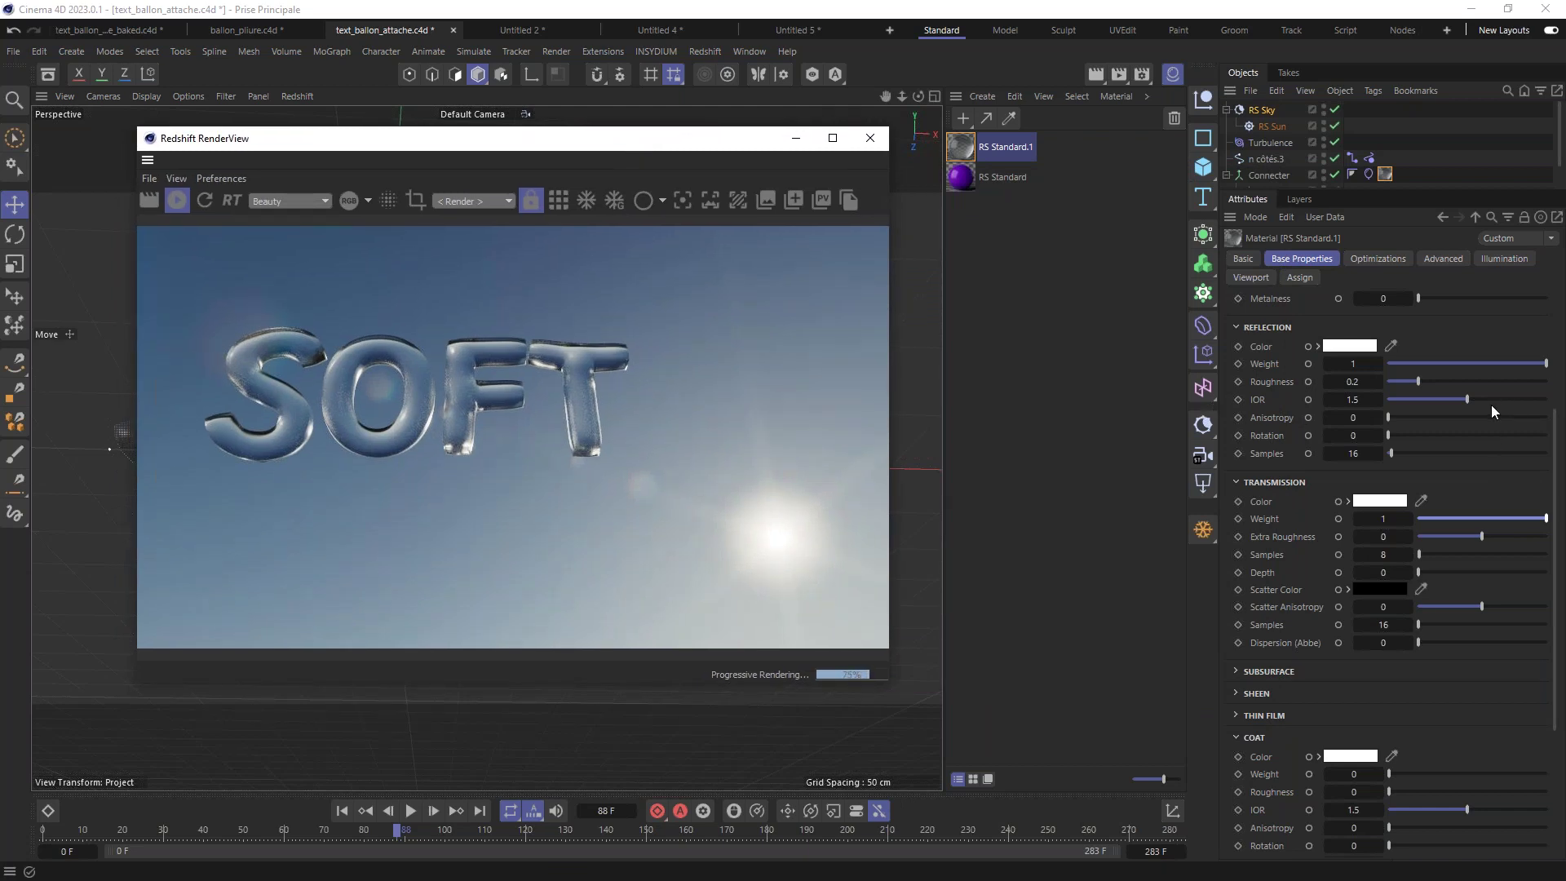
left_click_drag(1558, 432, 1559, 564)
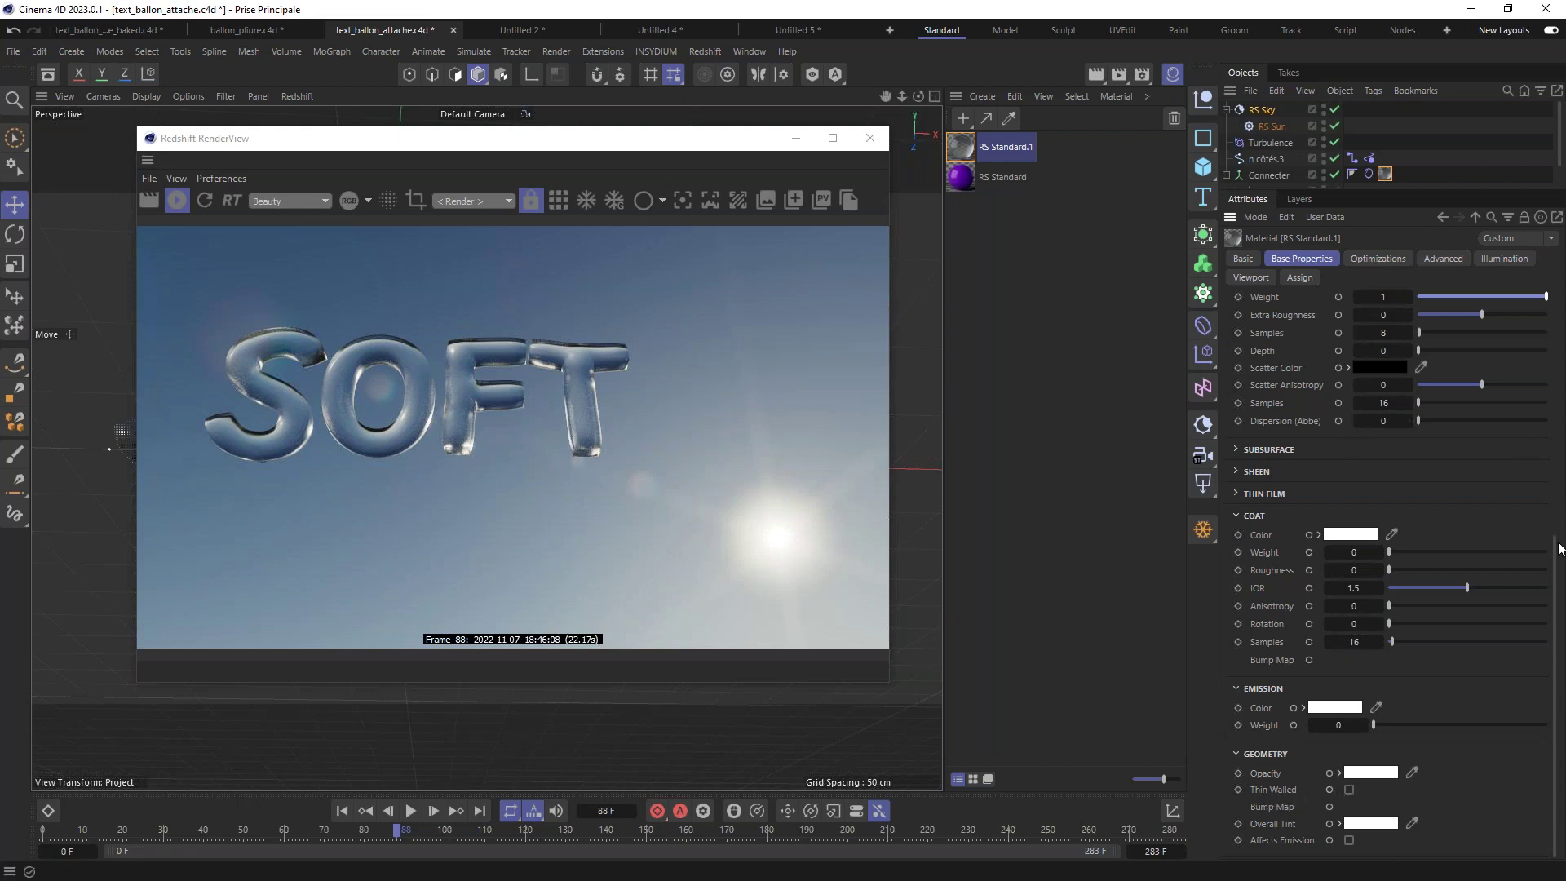
left_click_drag(1561, 534, 1563, 458)
scroll(1283, 465, "up", 3)
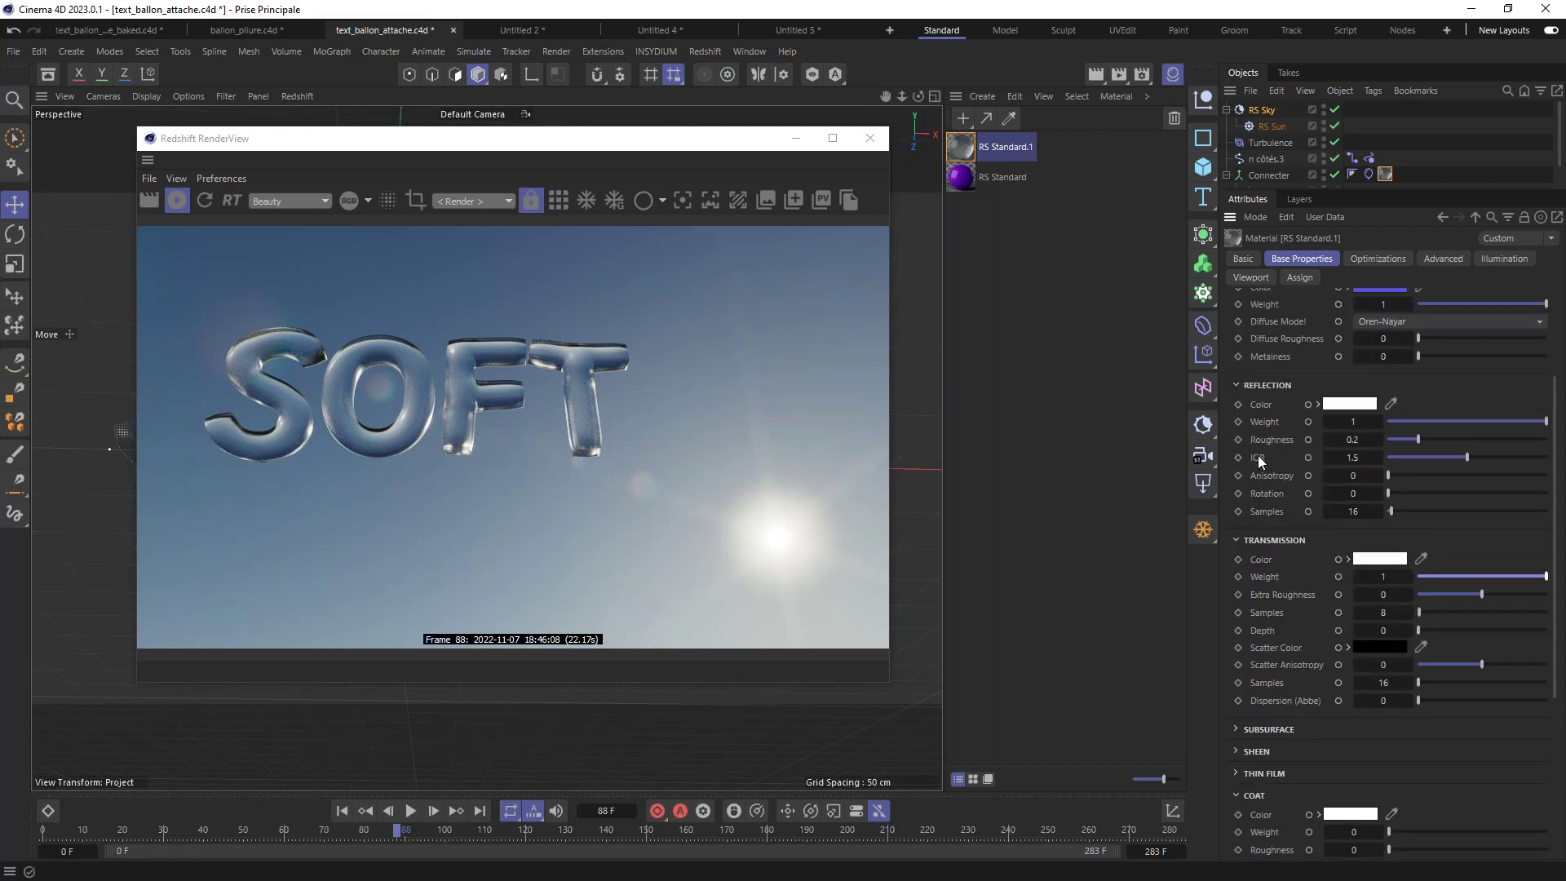
scroll(1533, 563, "down", 6)
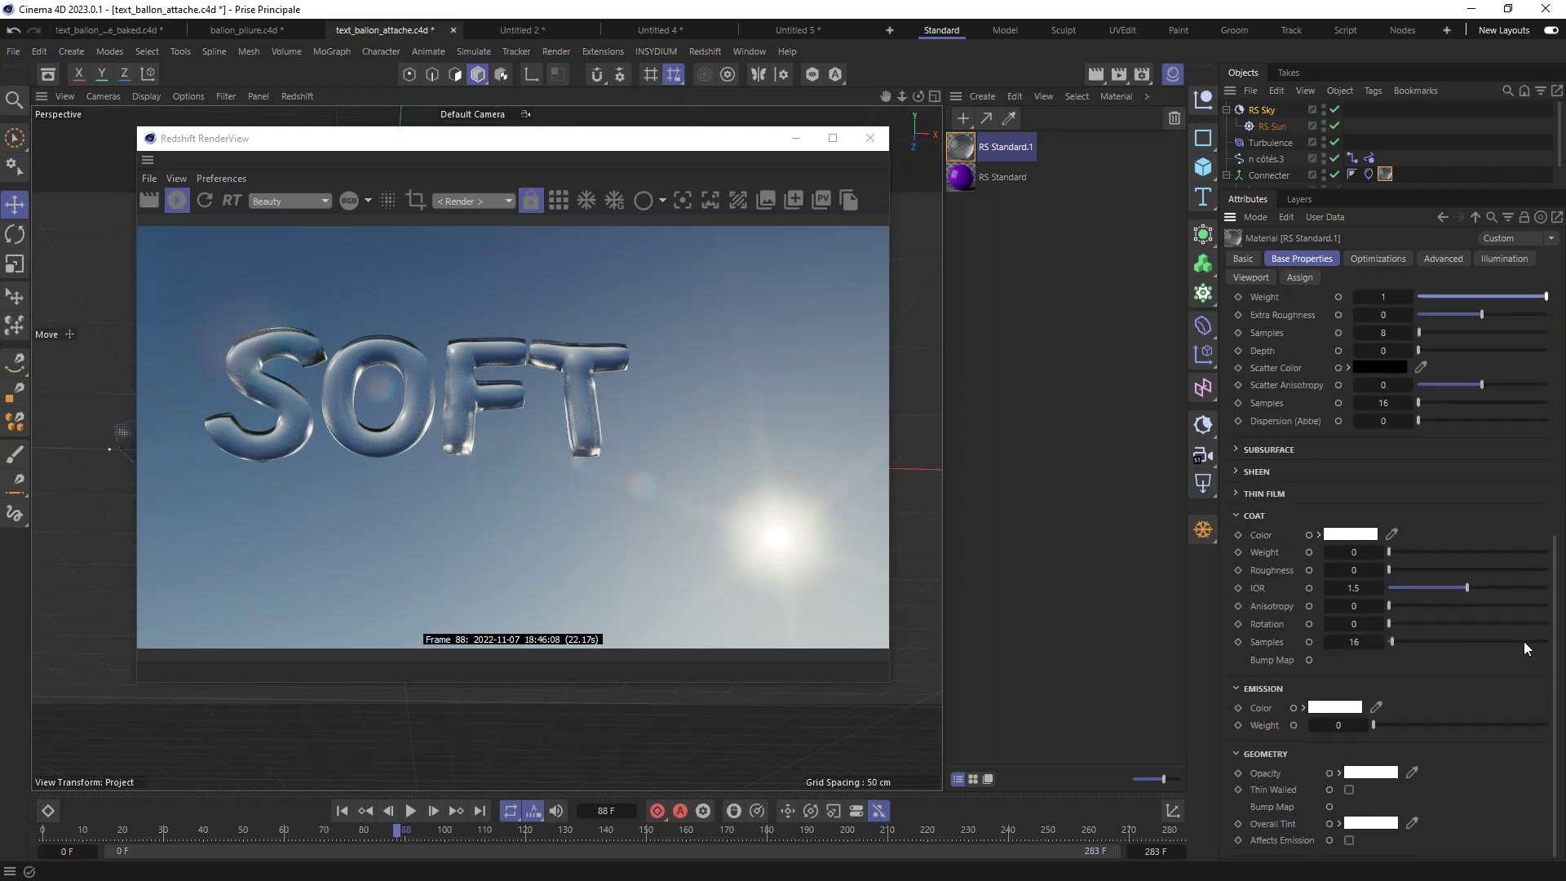
left_click(1349, 790)
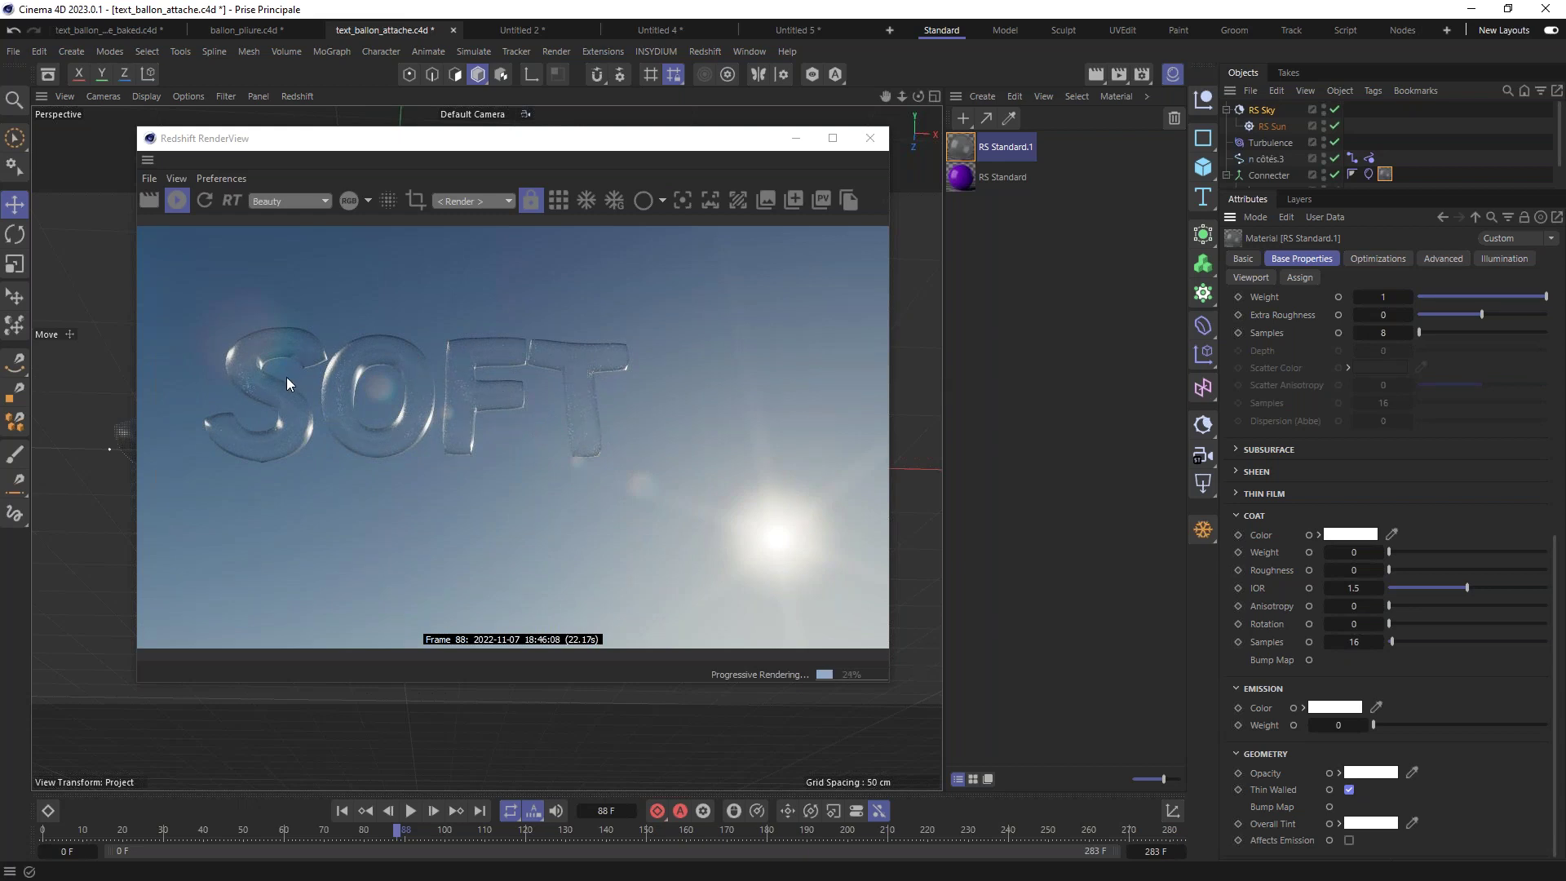
left_click_drag(1558, 560, 1560, 343)
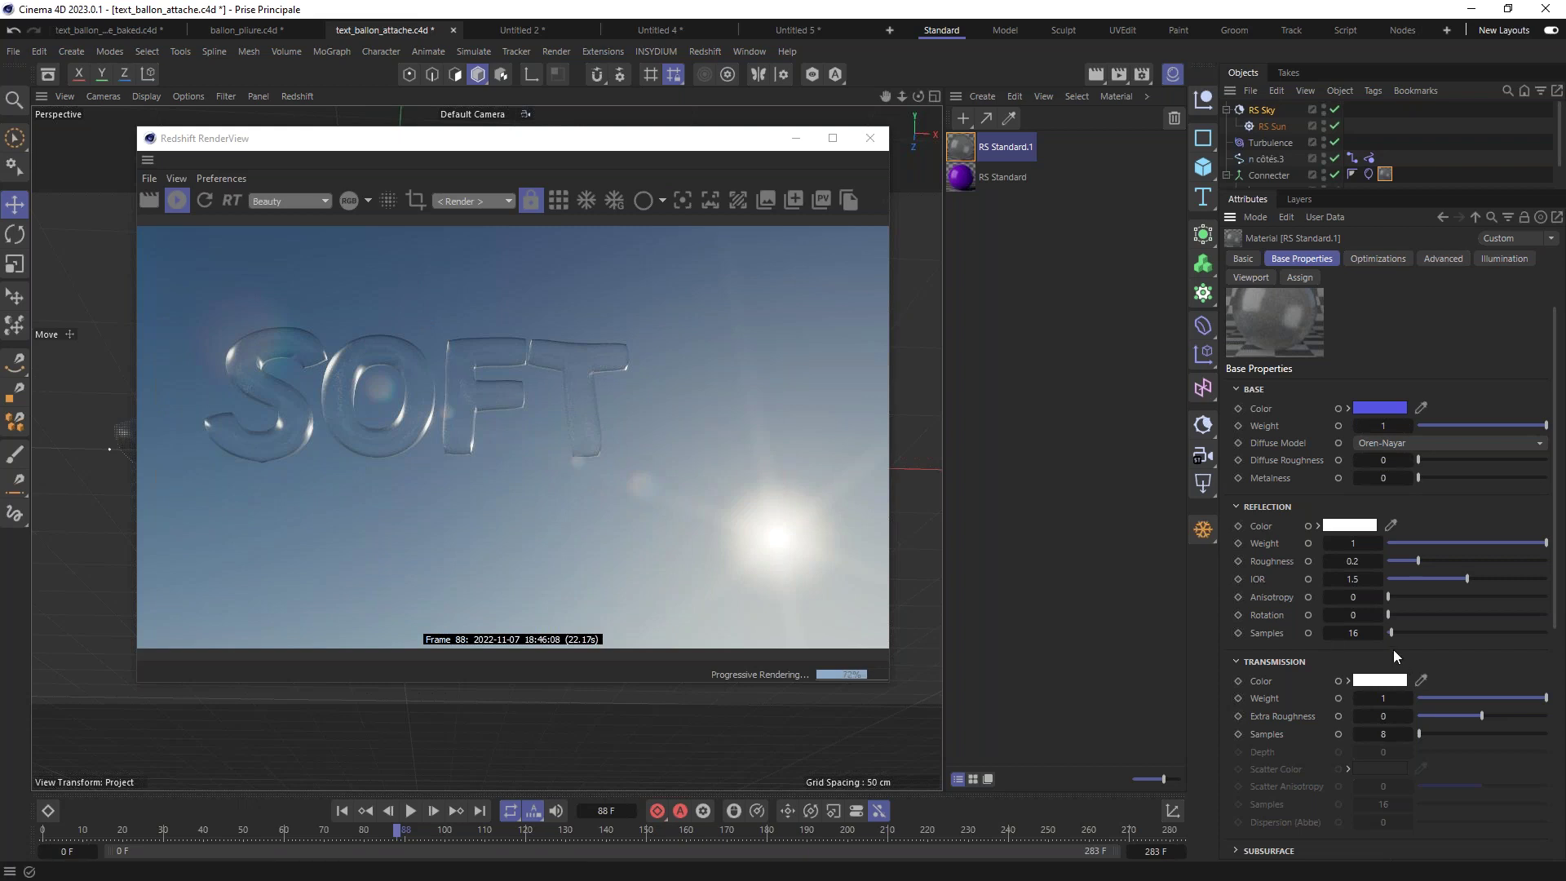
Step: Copy the Base Color blue into Transmission Color and lower its saturation to 8%
left_click(1421, 679)
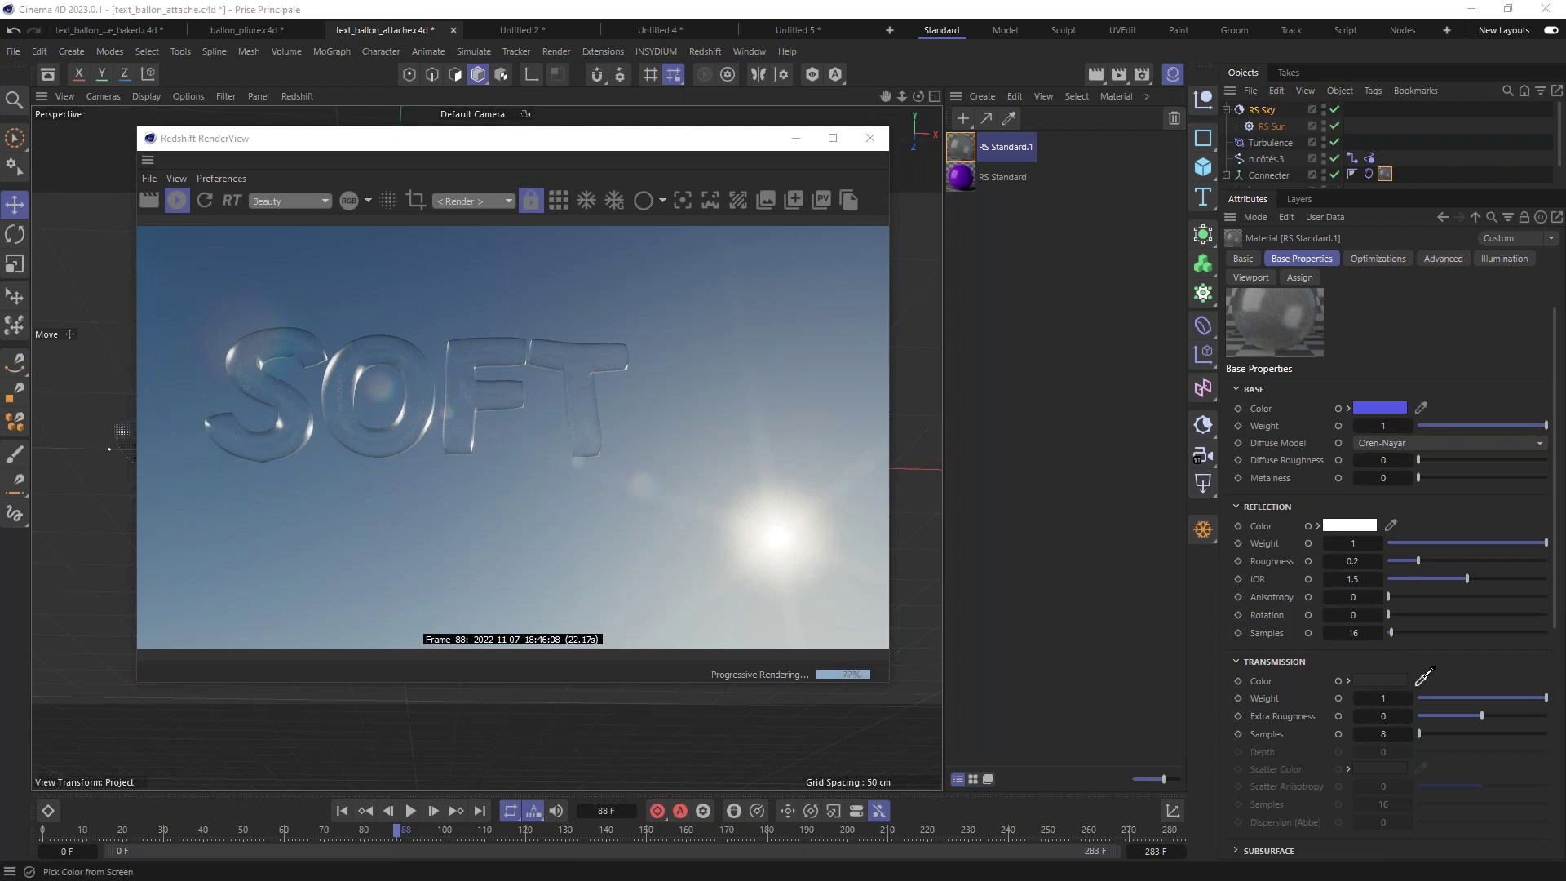
left_click(1391, 401)
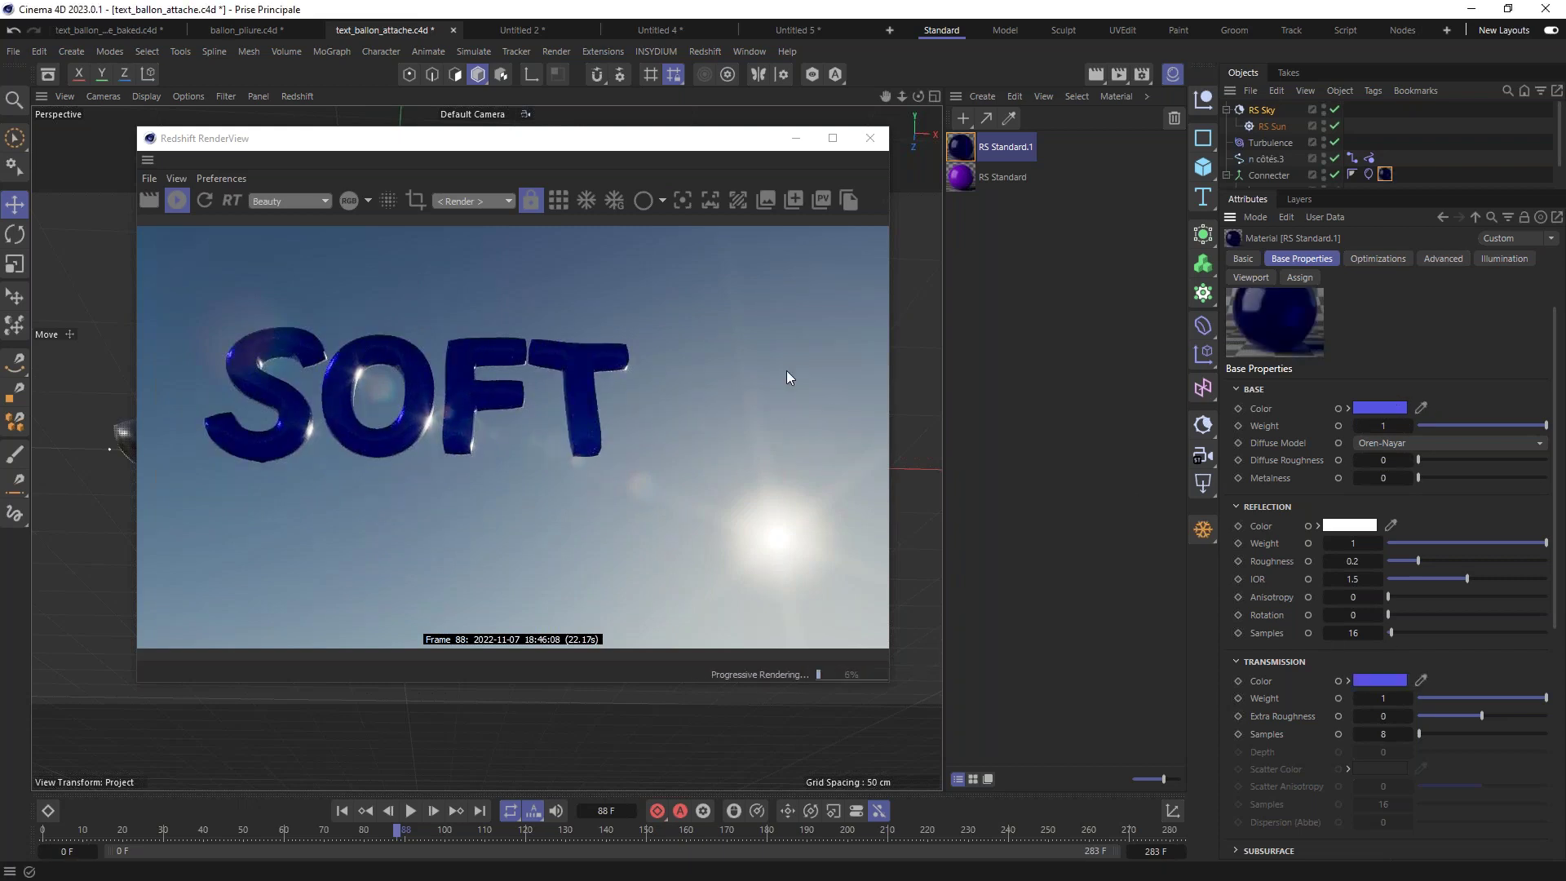
left_click(1344, 681)
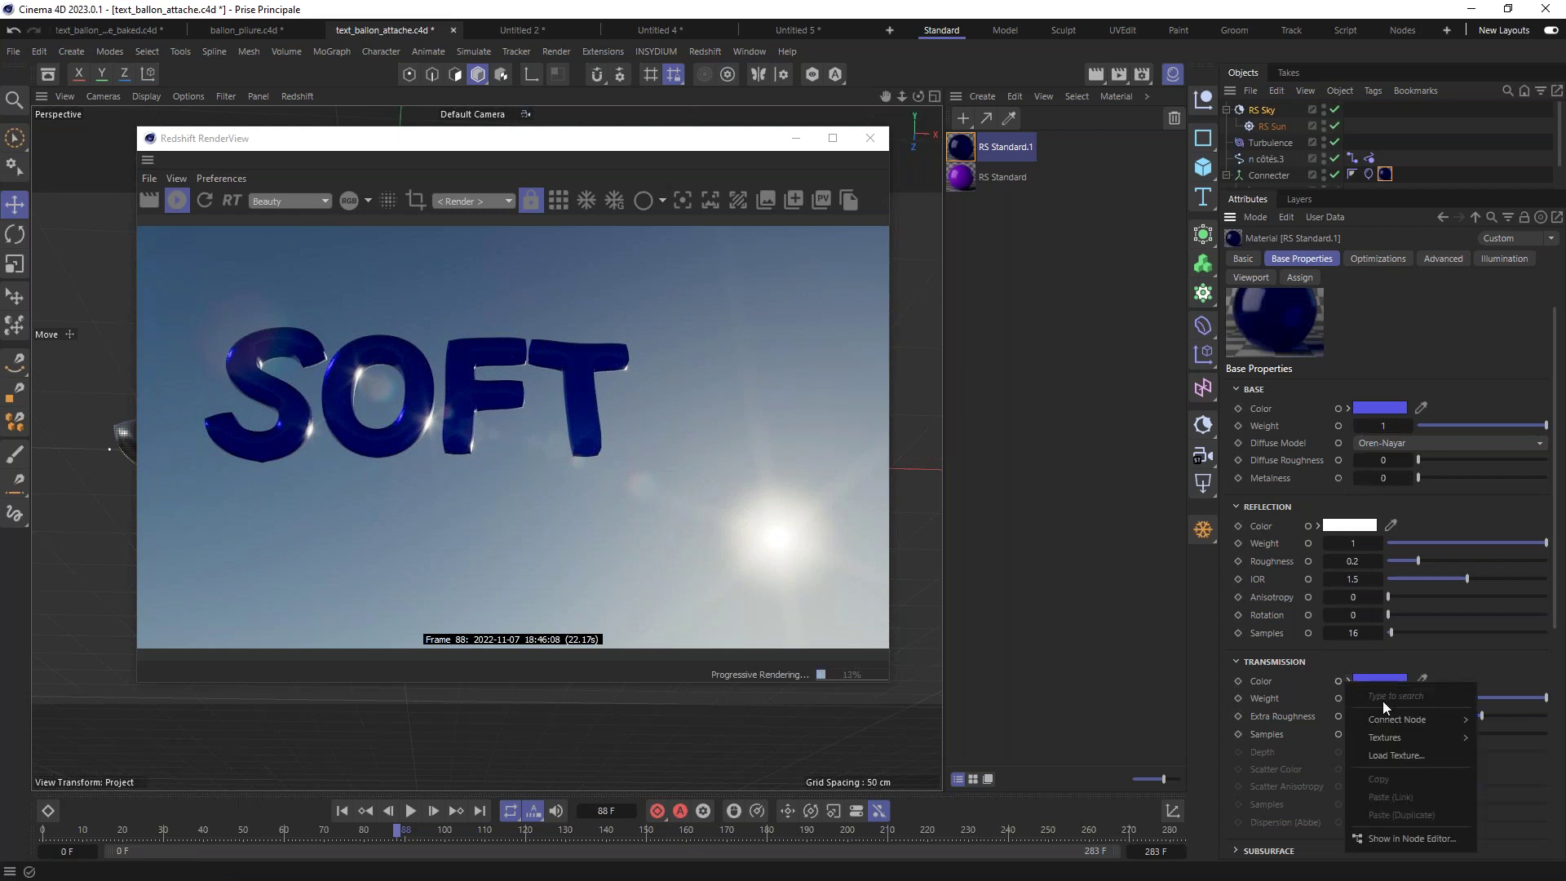
left_click(1465, 672)
left_click(1348, 682)
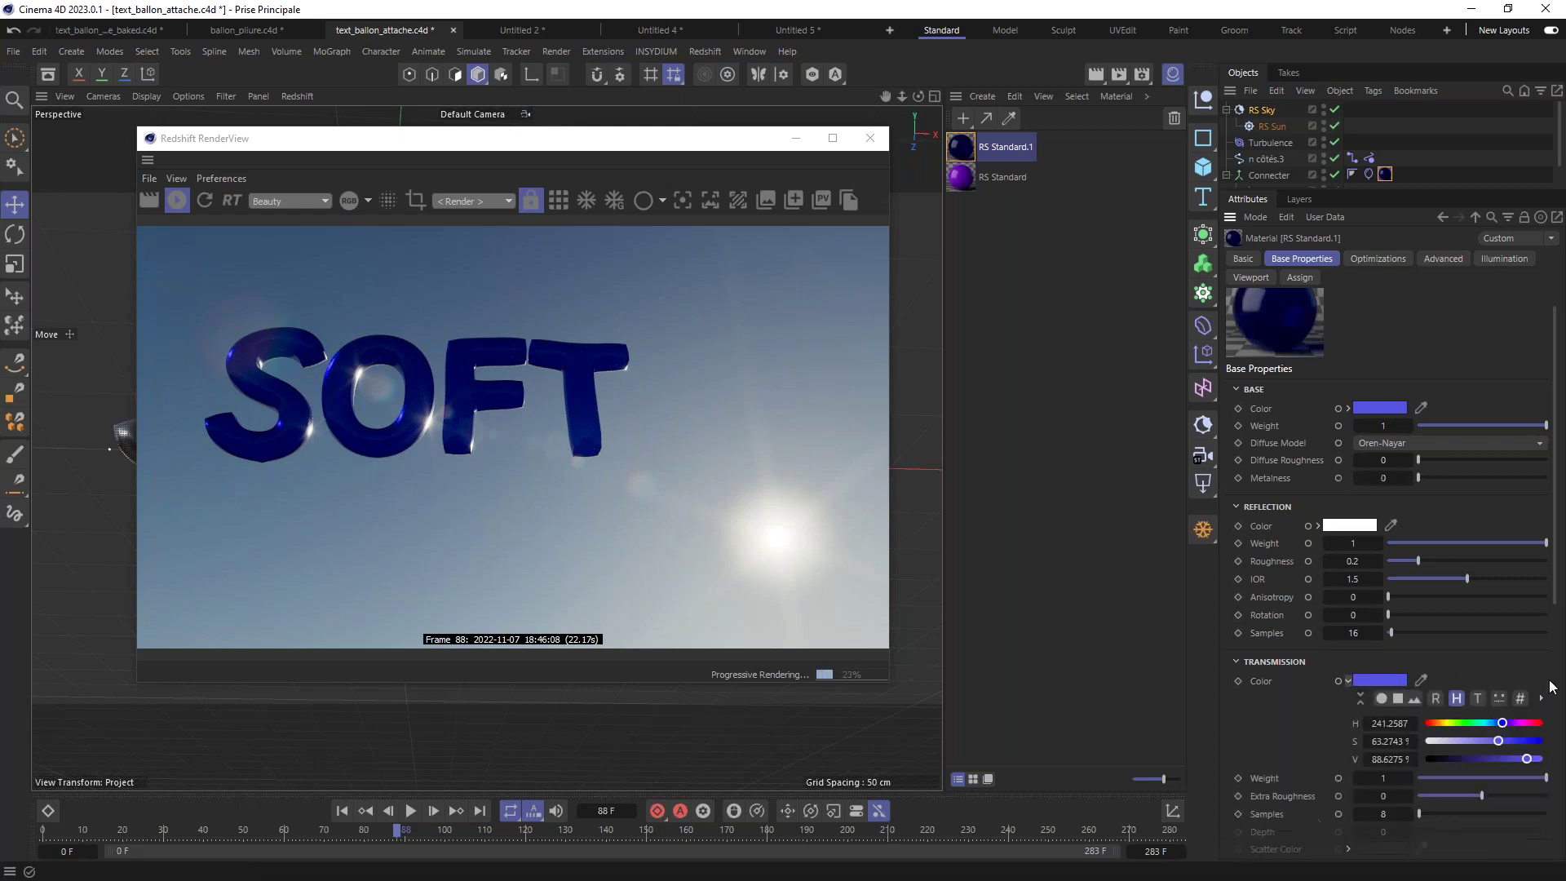
left_click_drag(1468, 743, 1438, 743)
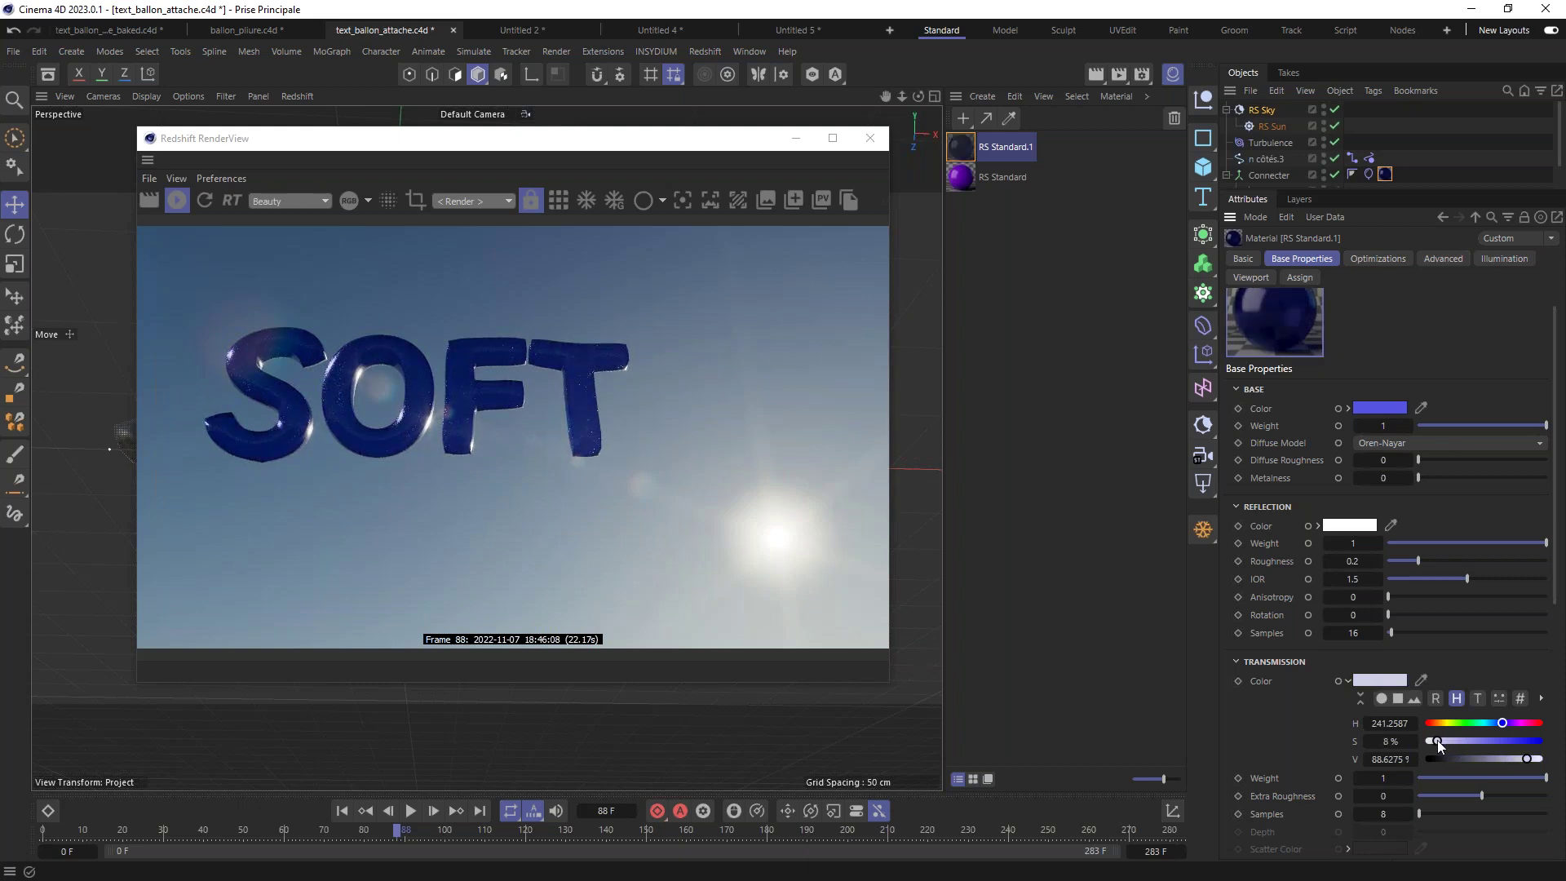
Step: Move the render preview aside and orbit around the SOFT text to check the result
left_click(513, 151)
left_click_drag(513, 147, 842, 139)
left_click_drag(374, 399, 457, 428, "alt")
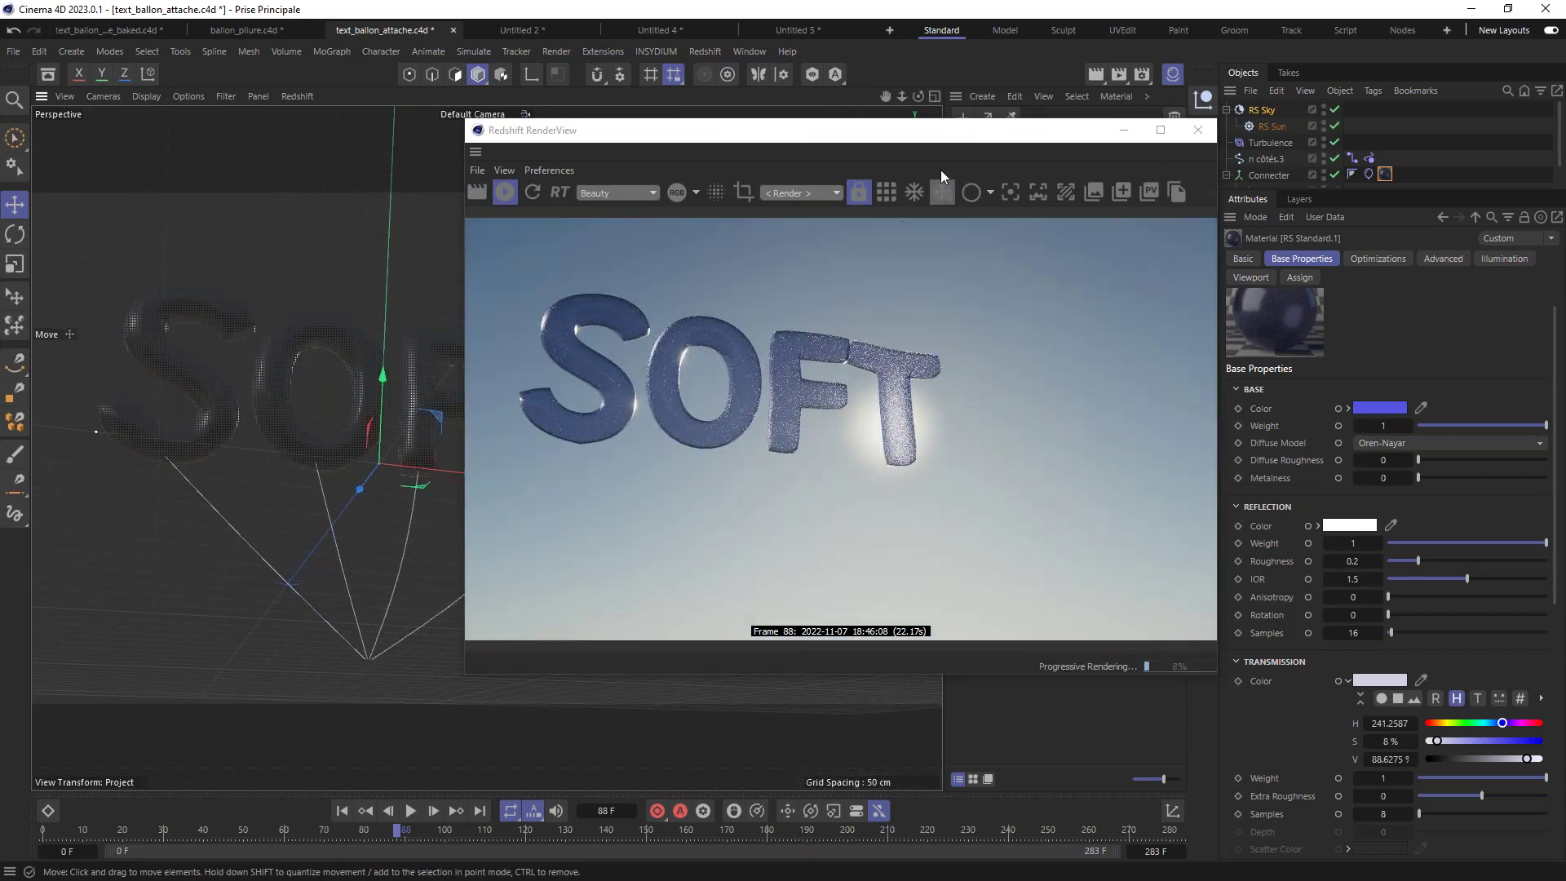
Step: Lower the letter material's reflection roughness from 0.2 to 0.053
left_click_drag(938, 133, 721, 140)
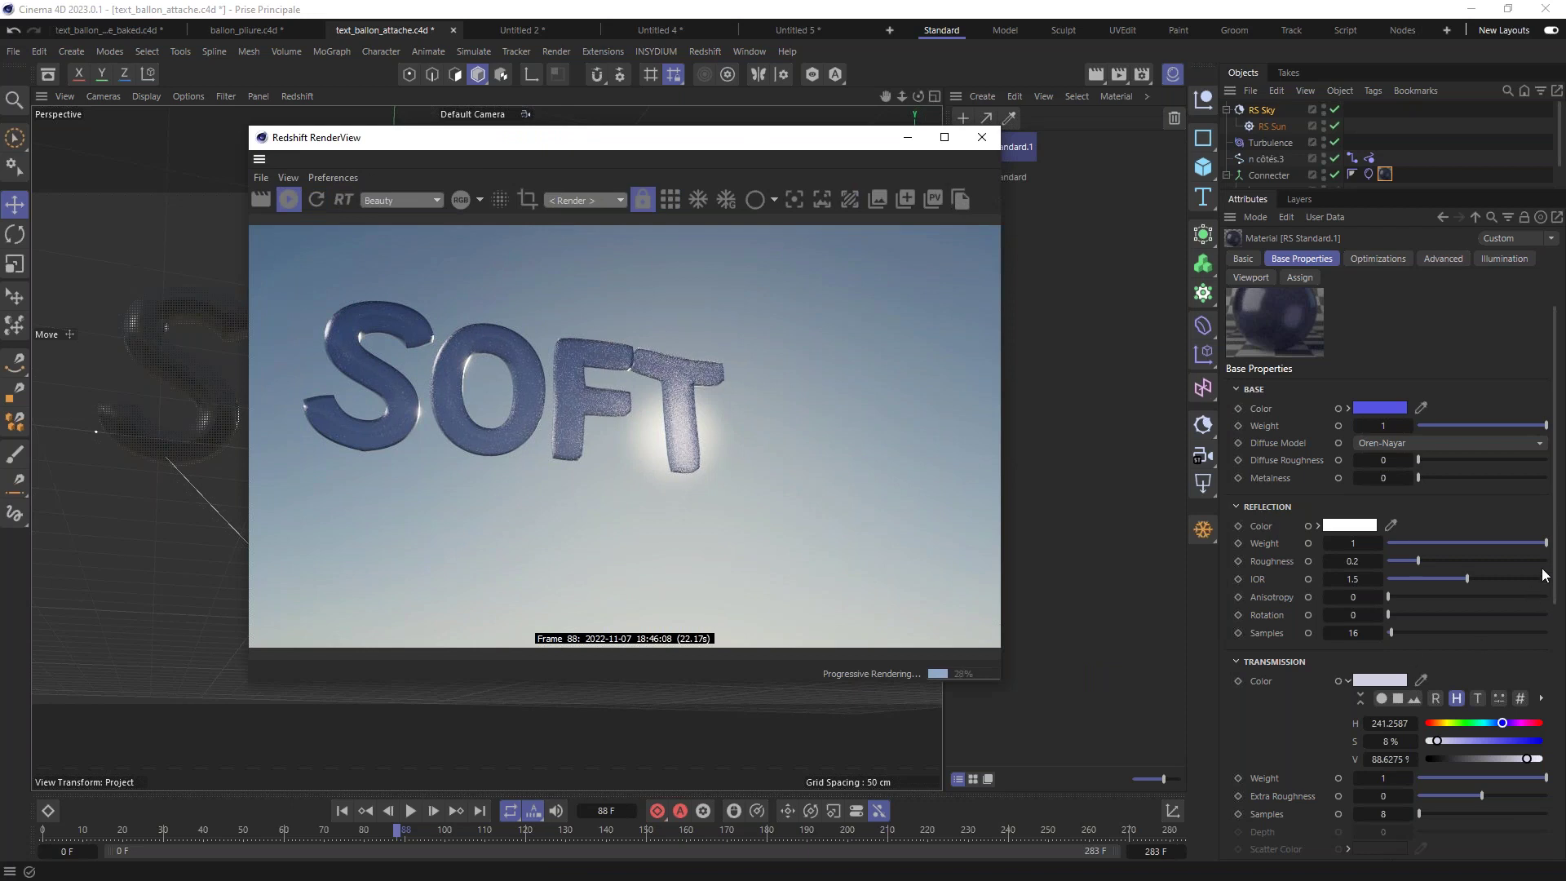
left_click_drag(1556, 571, 1556, 616)
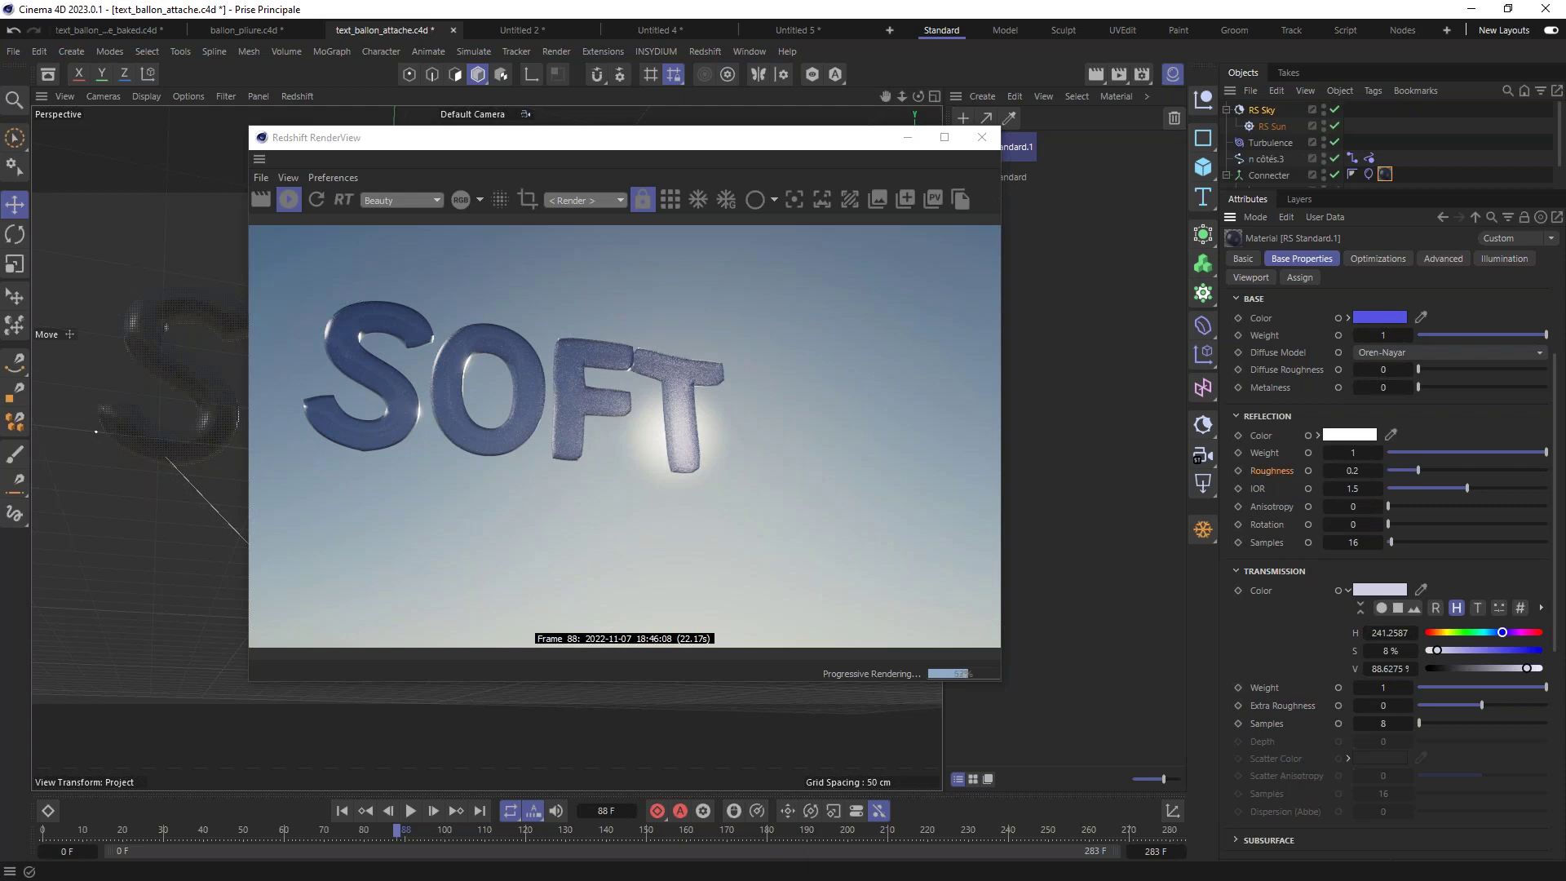
left_click_drag(1412, 471, 1396, 473)
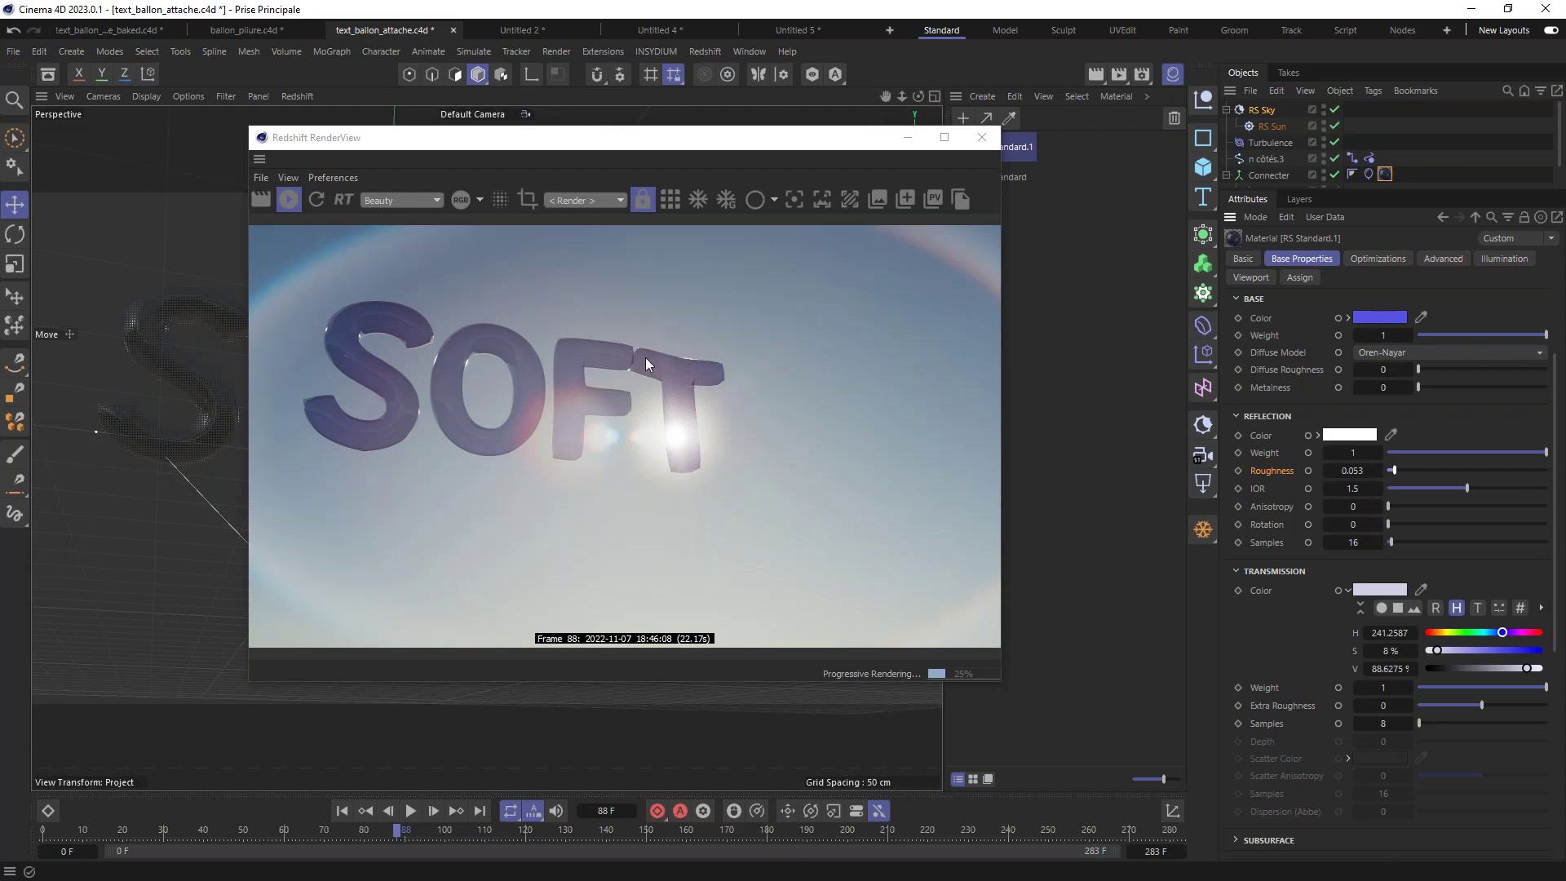
Step: Orbit the viewport to face the SOFT text and check the glossier render
left_click_drag(579, 147, 944, 161)
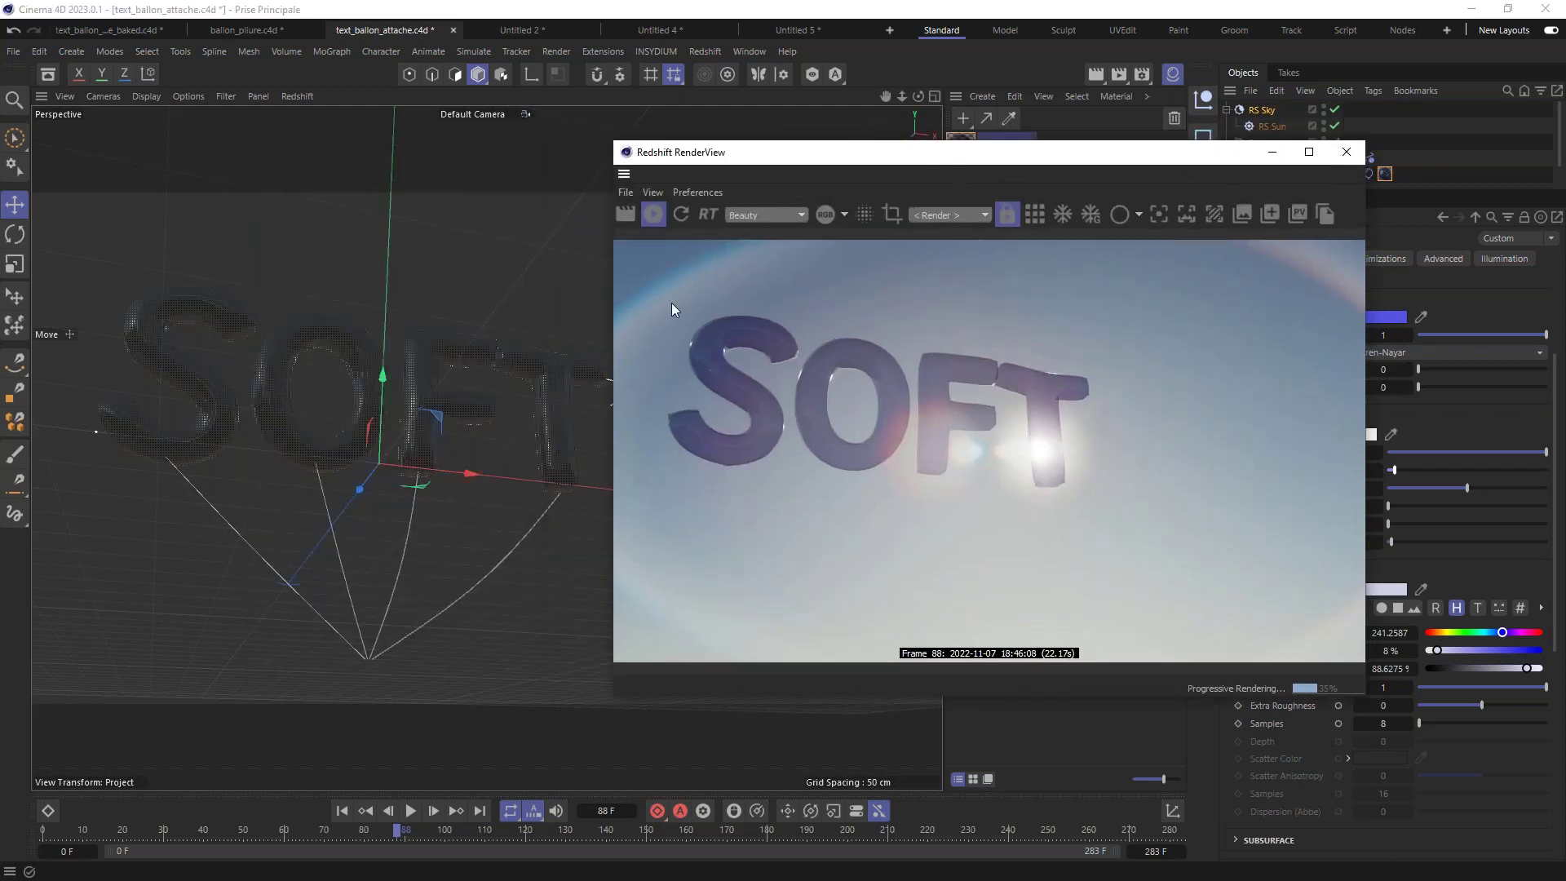
left_click_drag(336, 419, 465, 411, "alt")
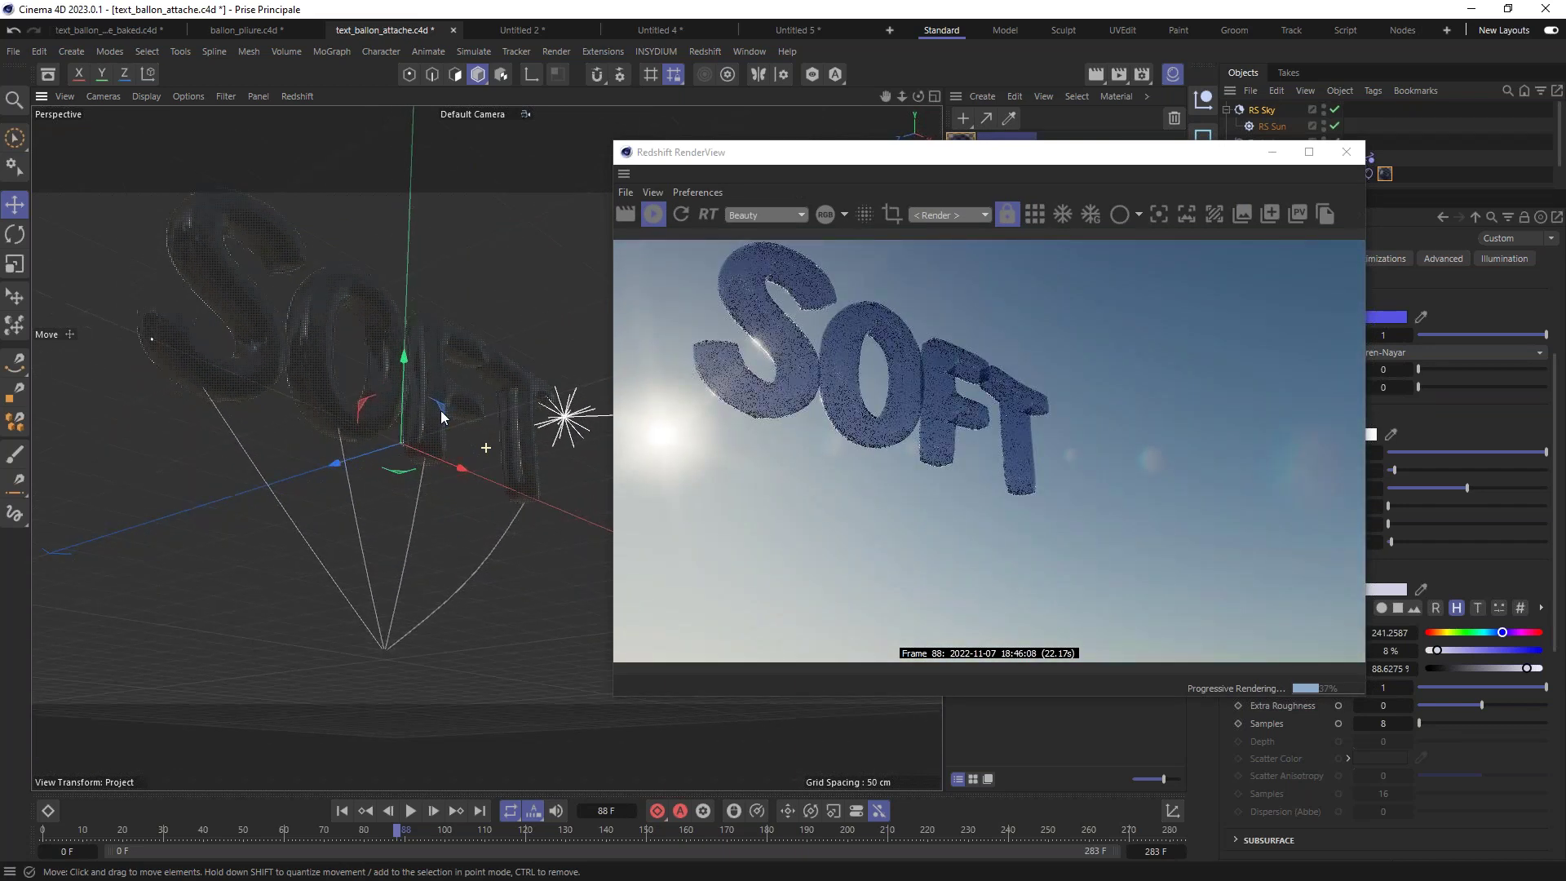
left_click_drag(585, 411, 347, 421, "alt")
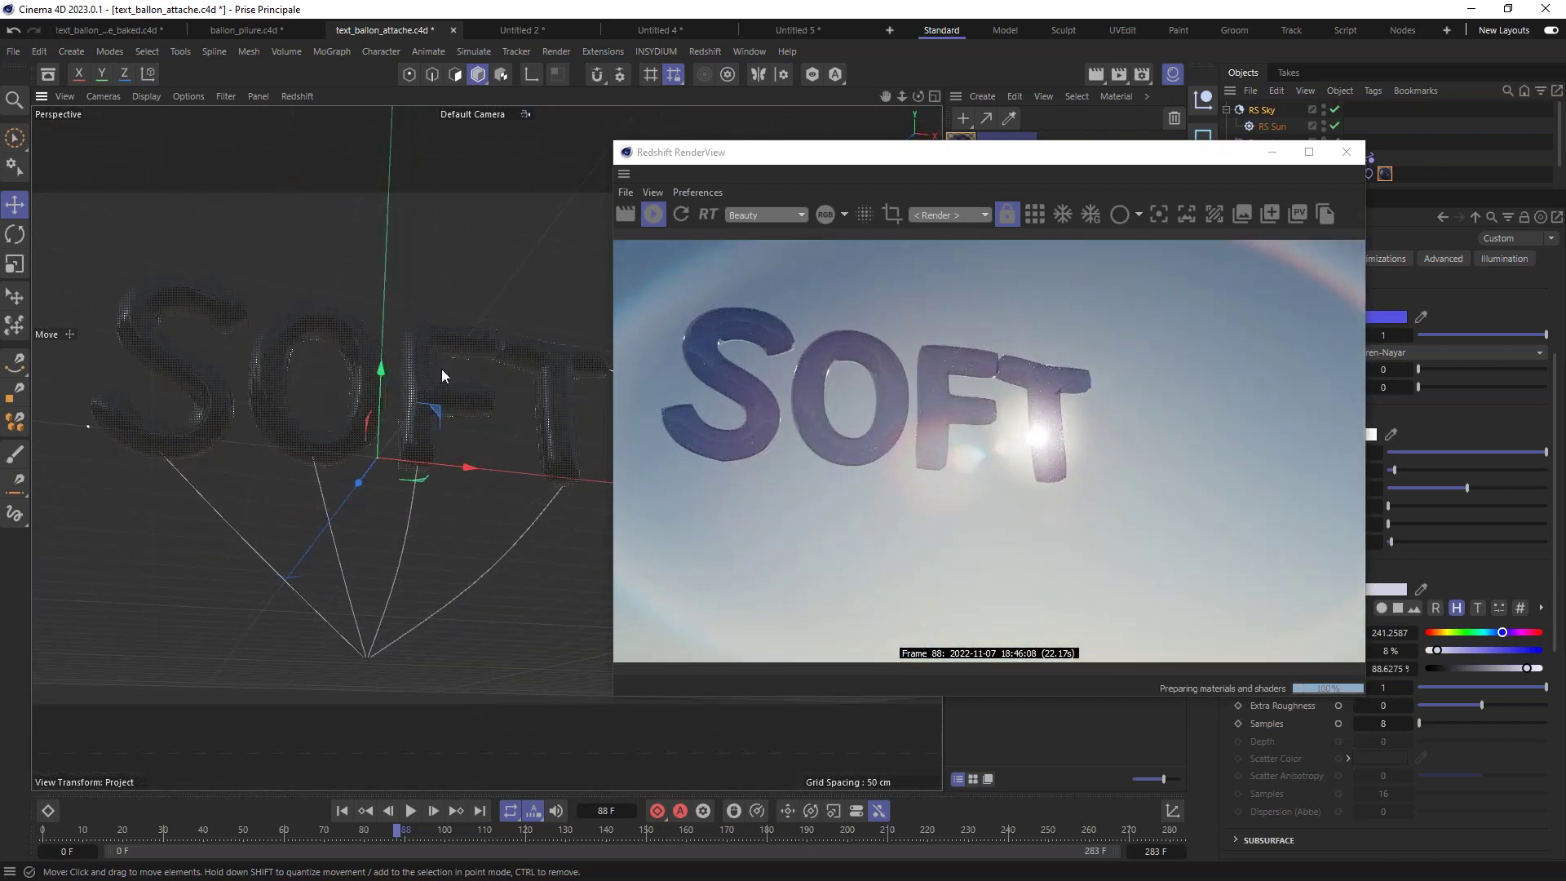
left_click_drag(1102, 154, 802, 125)
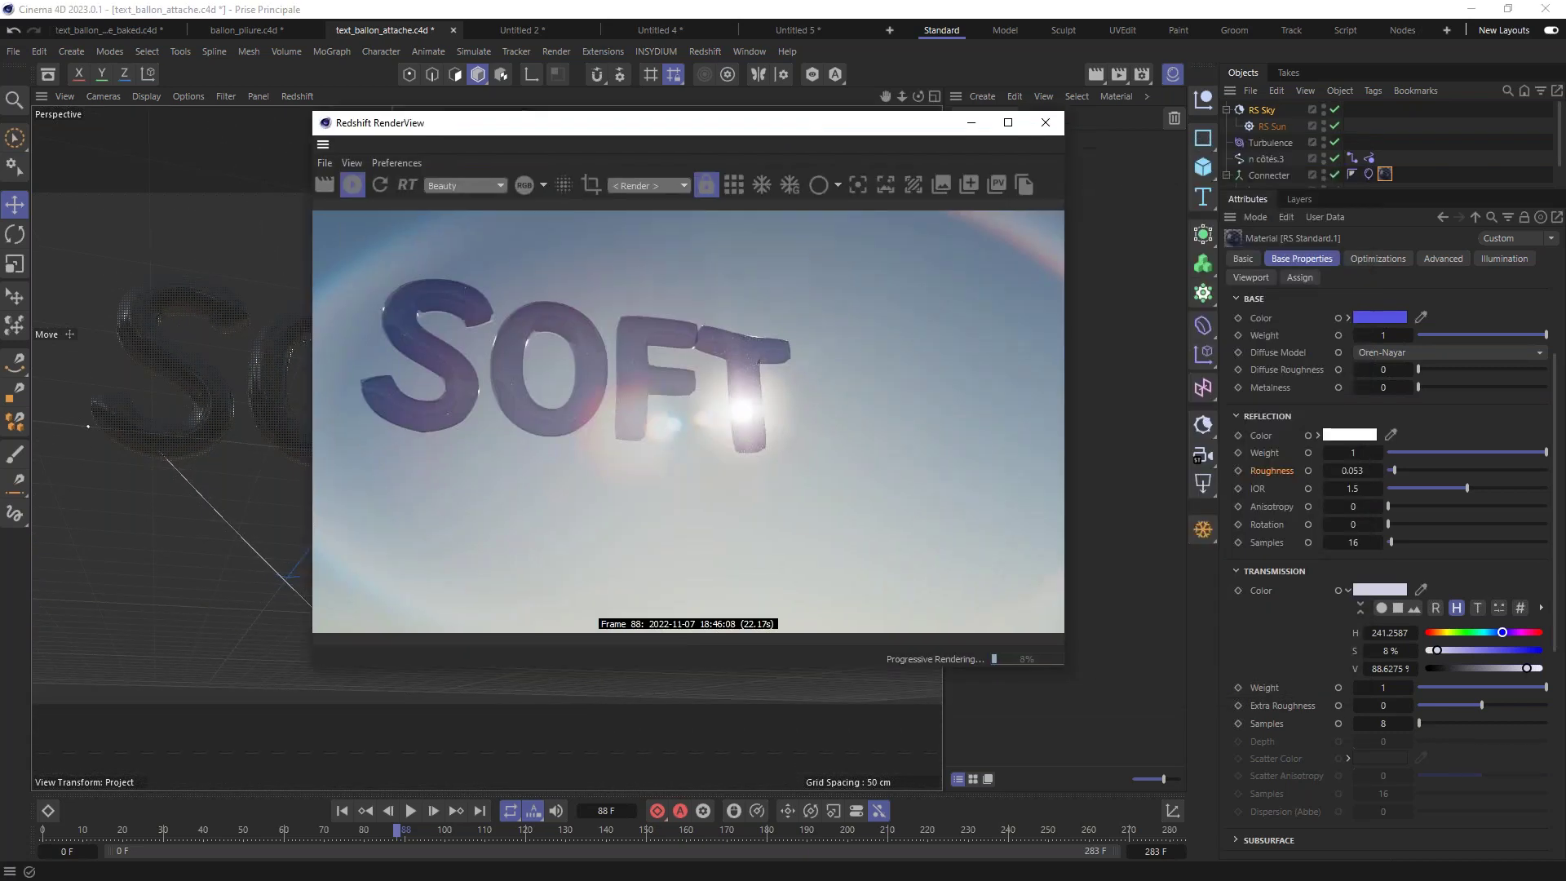
scroll(1559, 420, "up", 4)
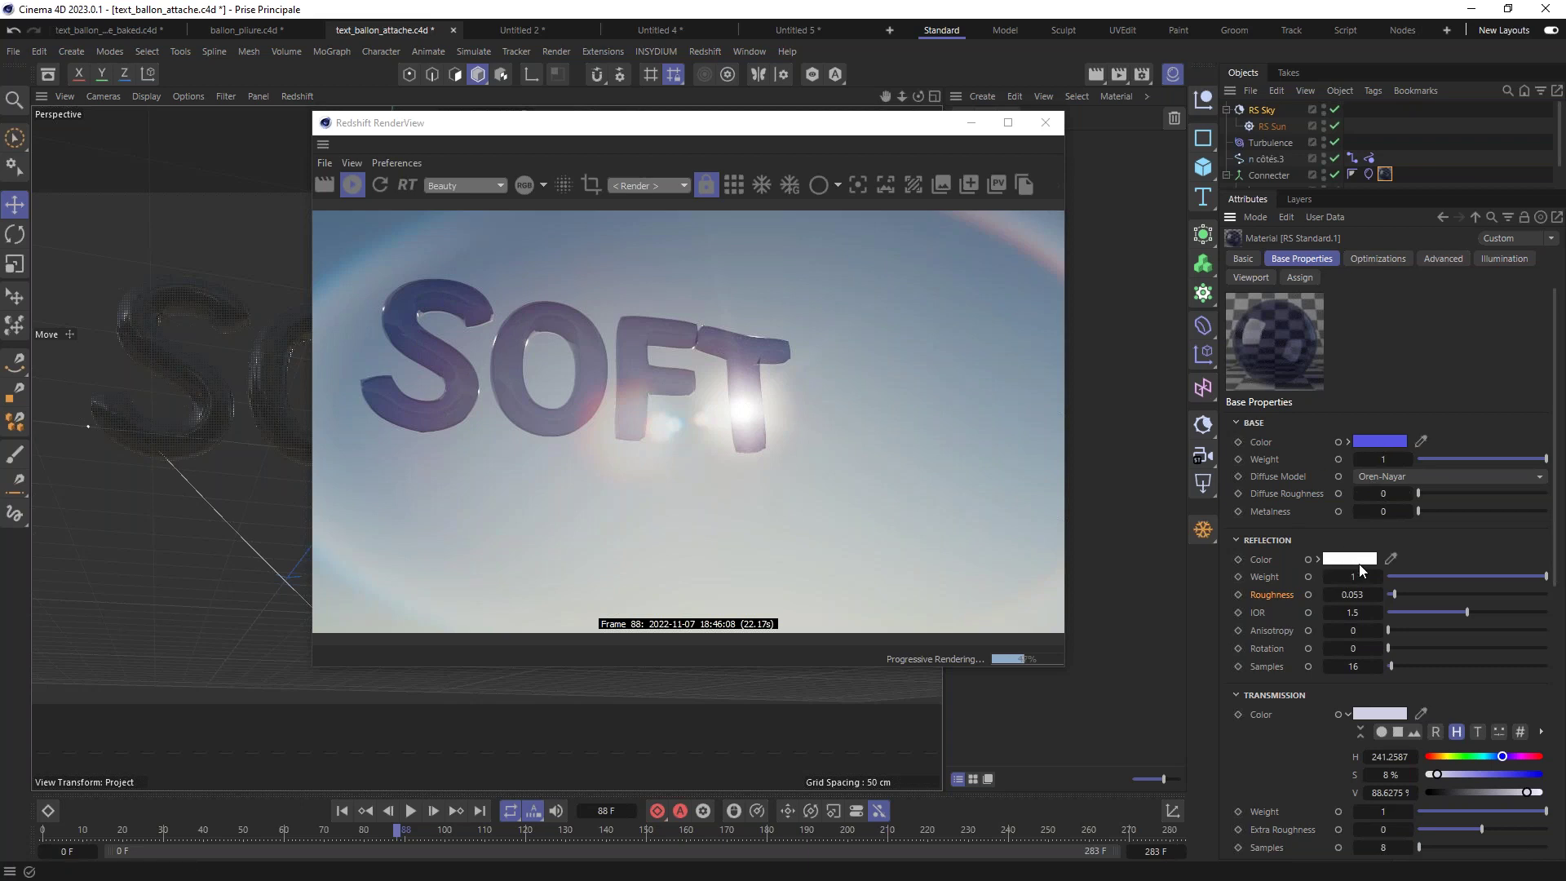
Step: Tint the reflection colour purple: hue 283° and saturation 53%
left_click(1318, 560)
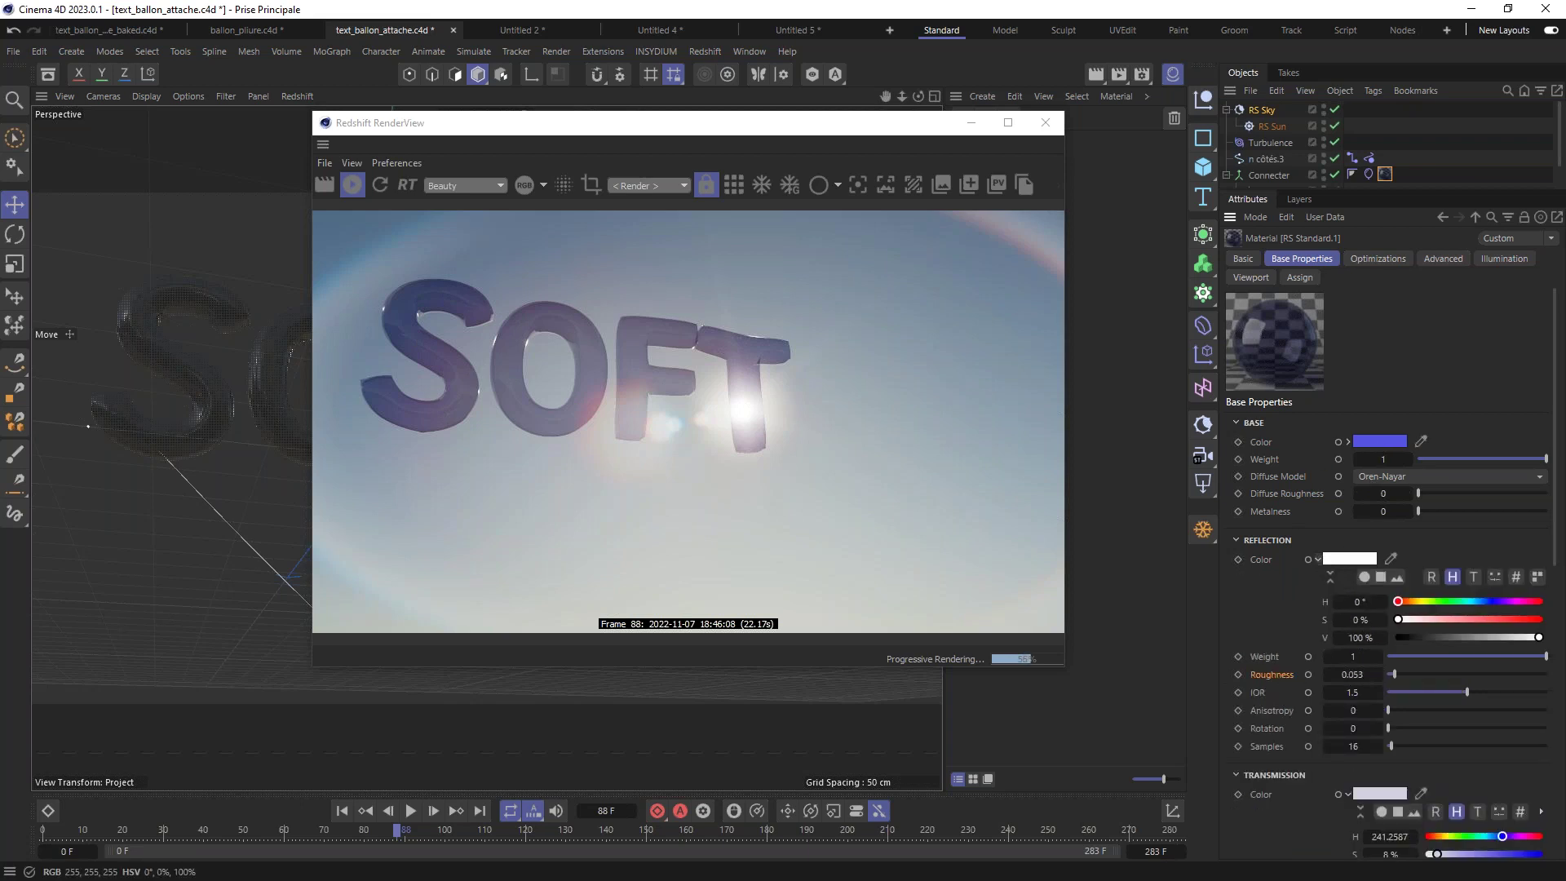
left_click(1510, 600)
left_click(1495, 618)
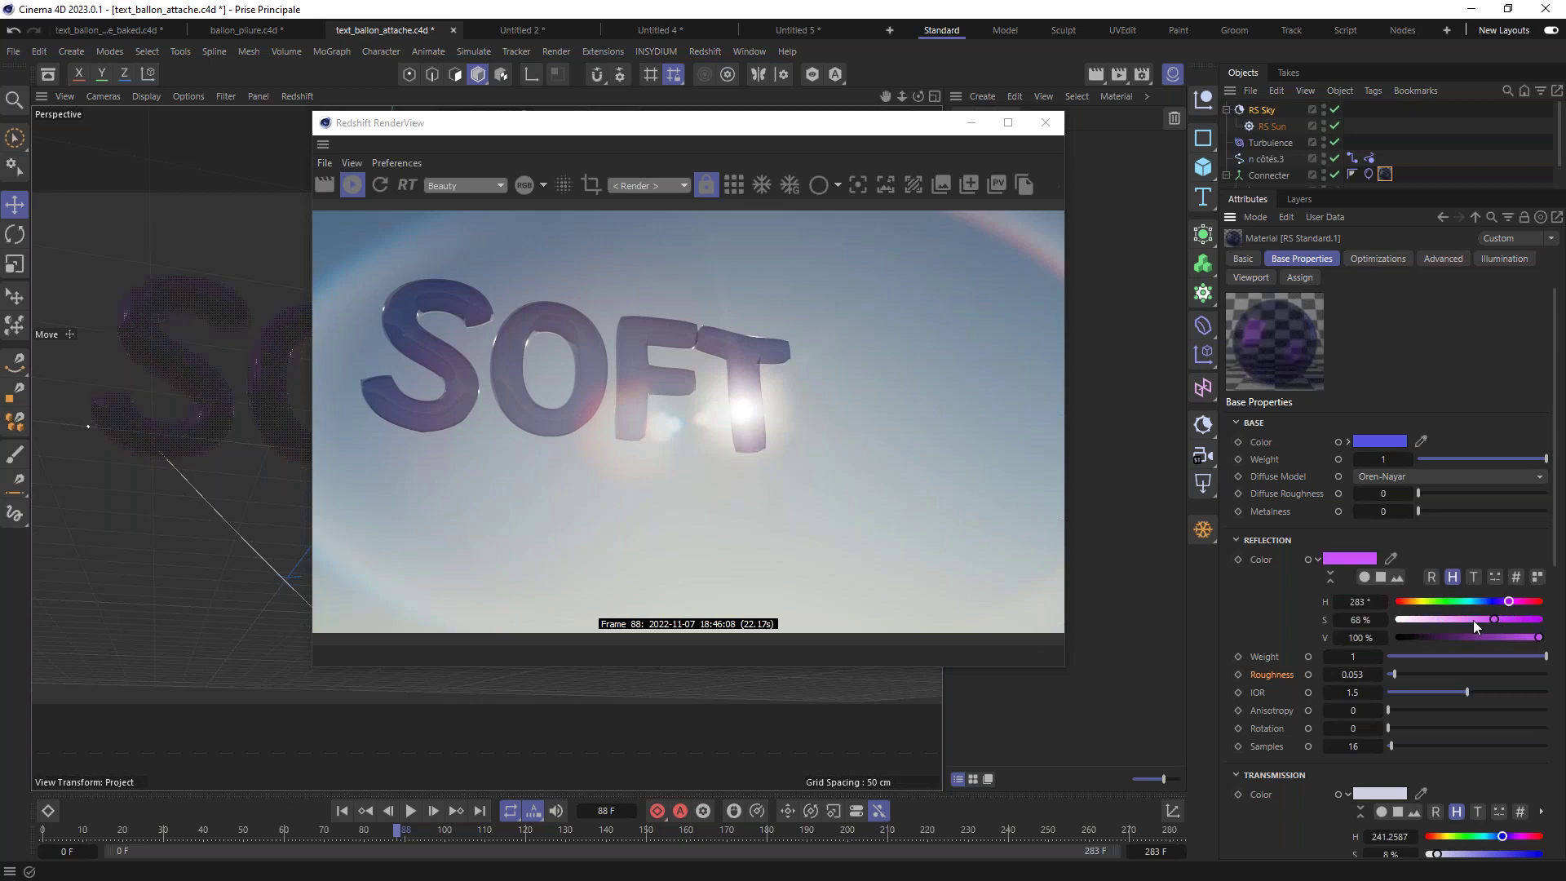
left_click(1473, 619)
Step: Raise the transmission colour's brightness to 93%
left_click_drag(689, 123, 1040, 106)
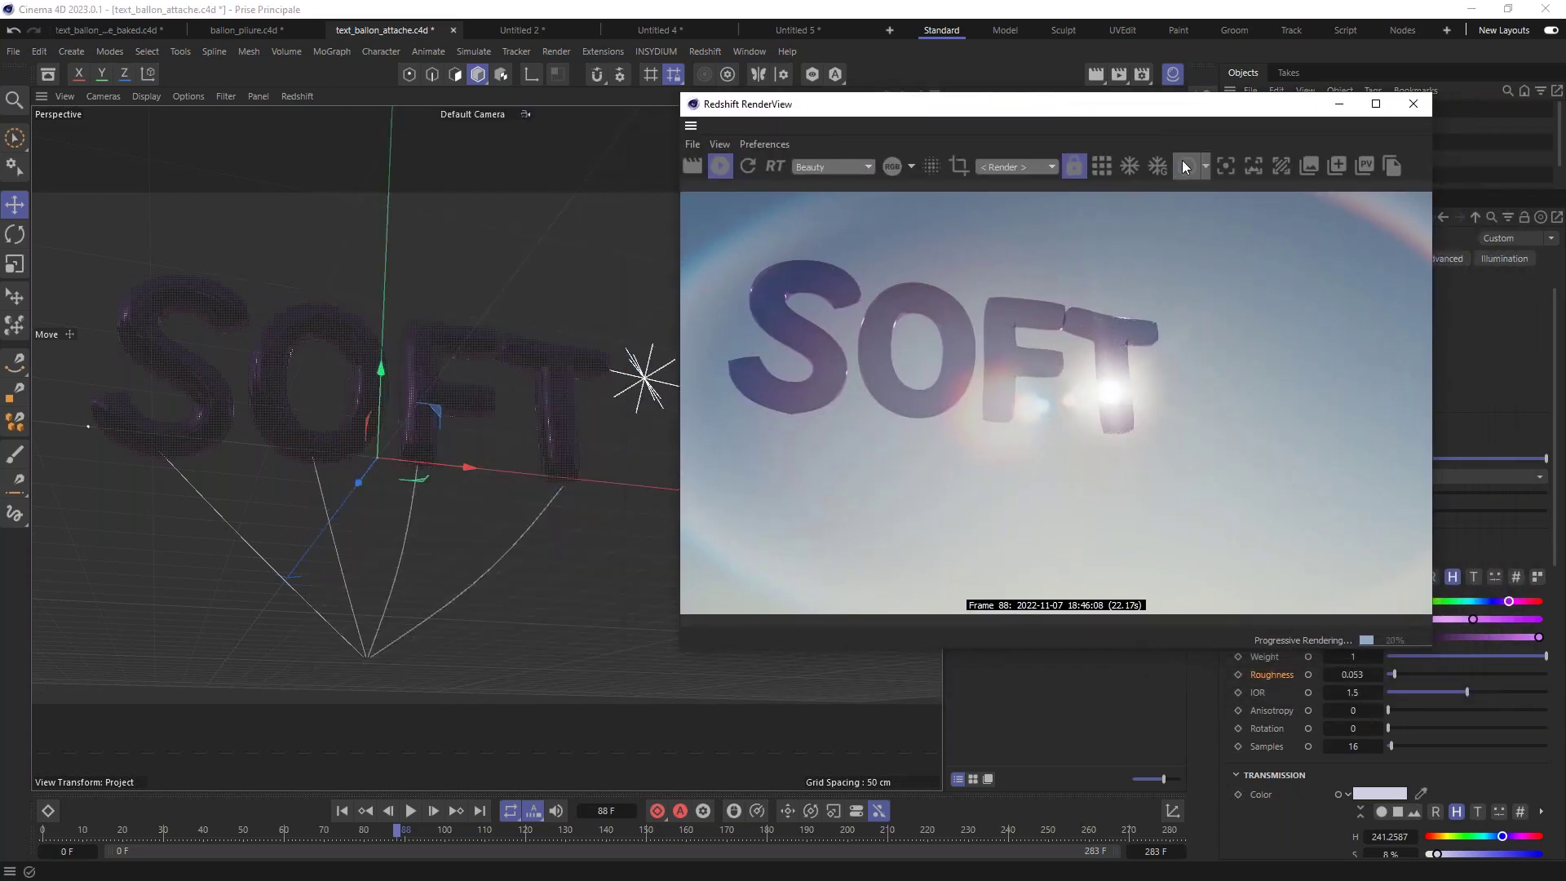
left_click_drag(1154, 115, 1025, 102)
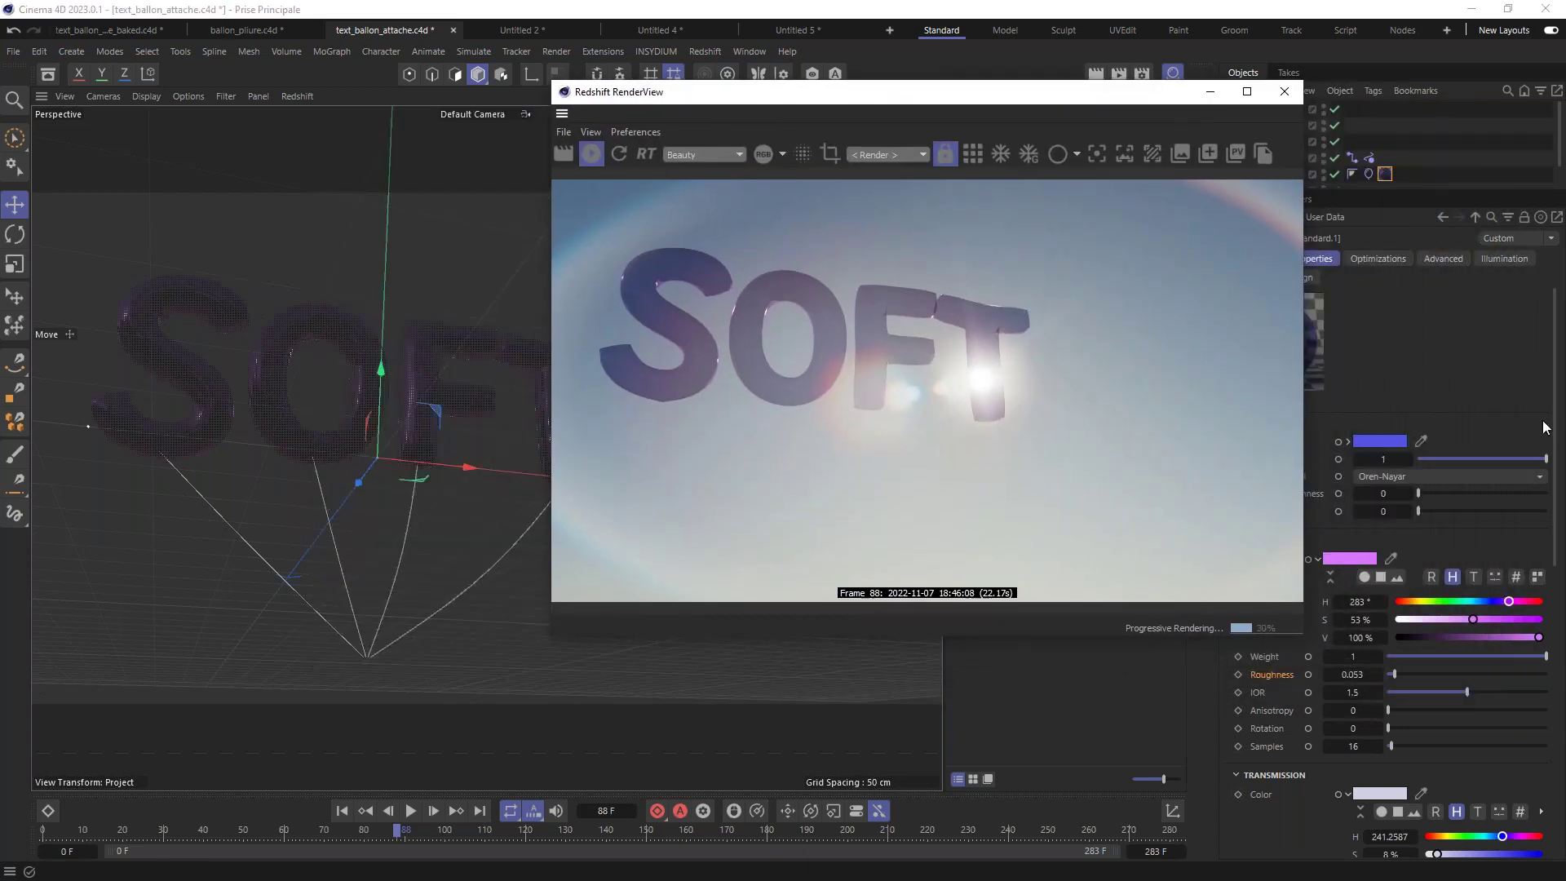
scroll(1550, 424, "down", 4)
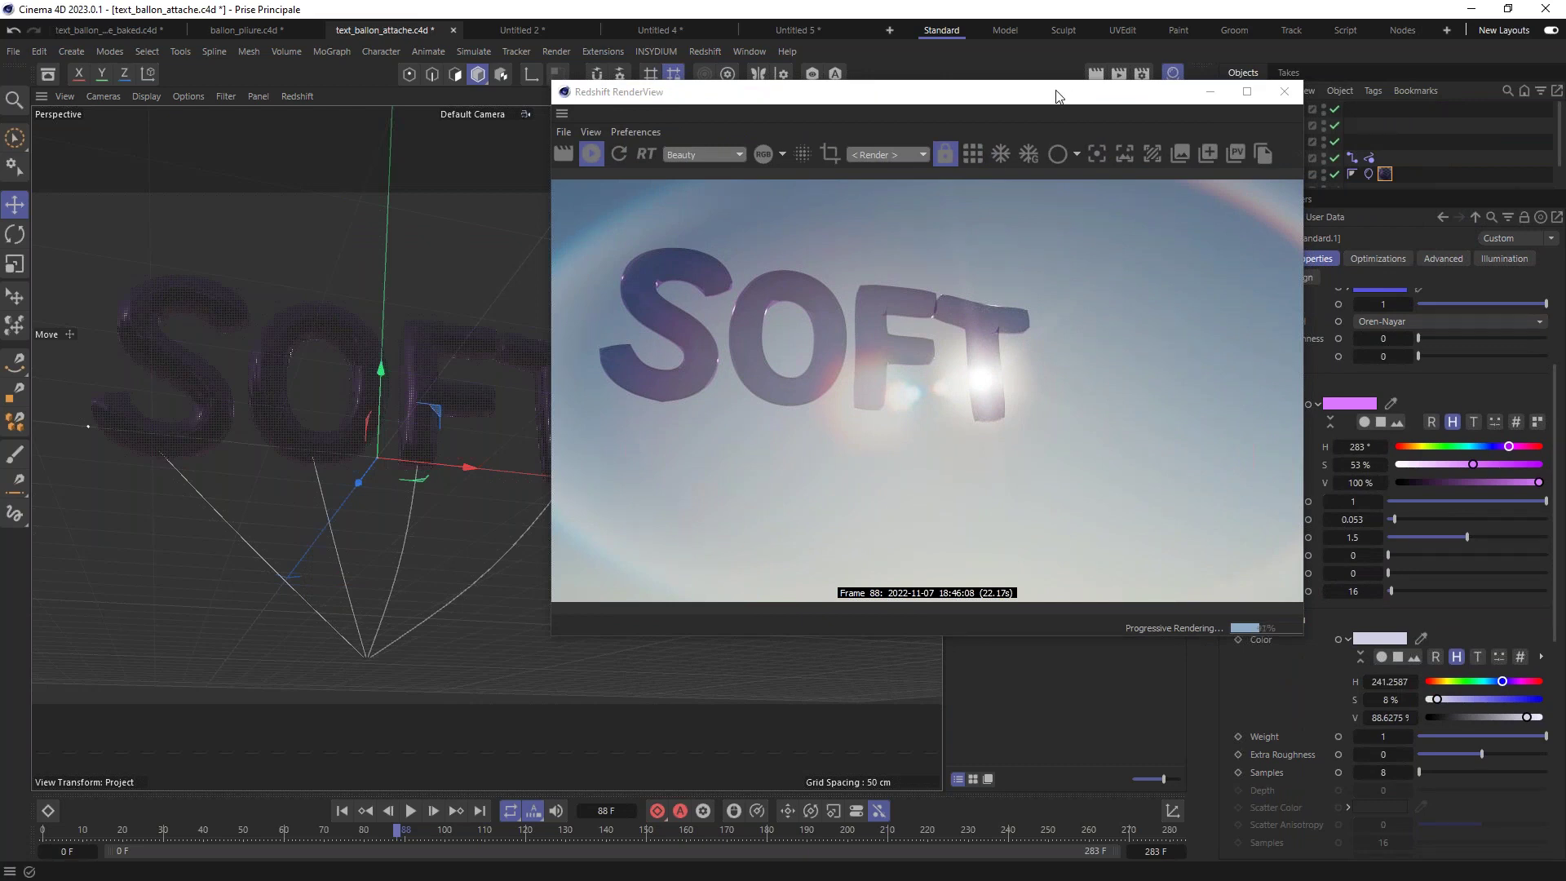
left_click_drag(1056, 96, 864, 90)
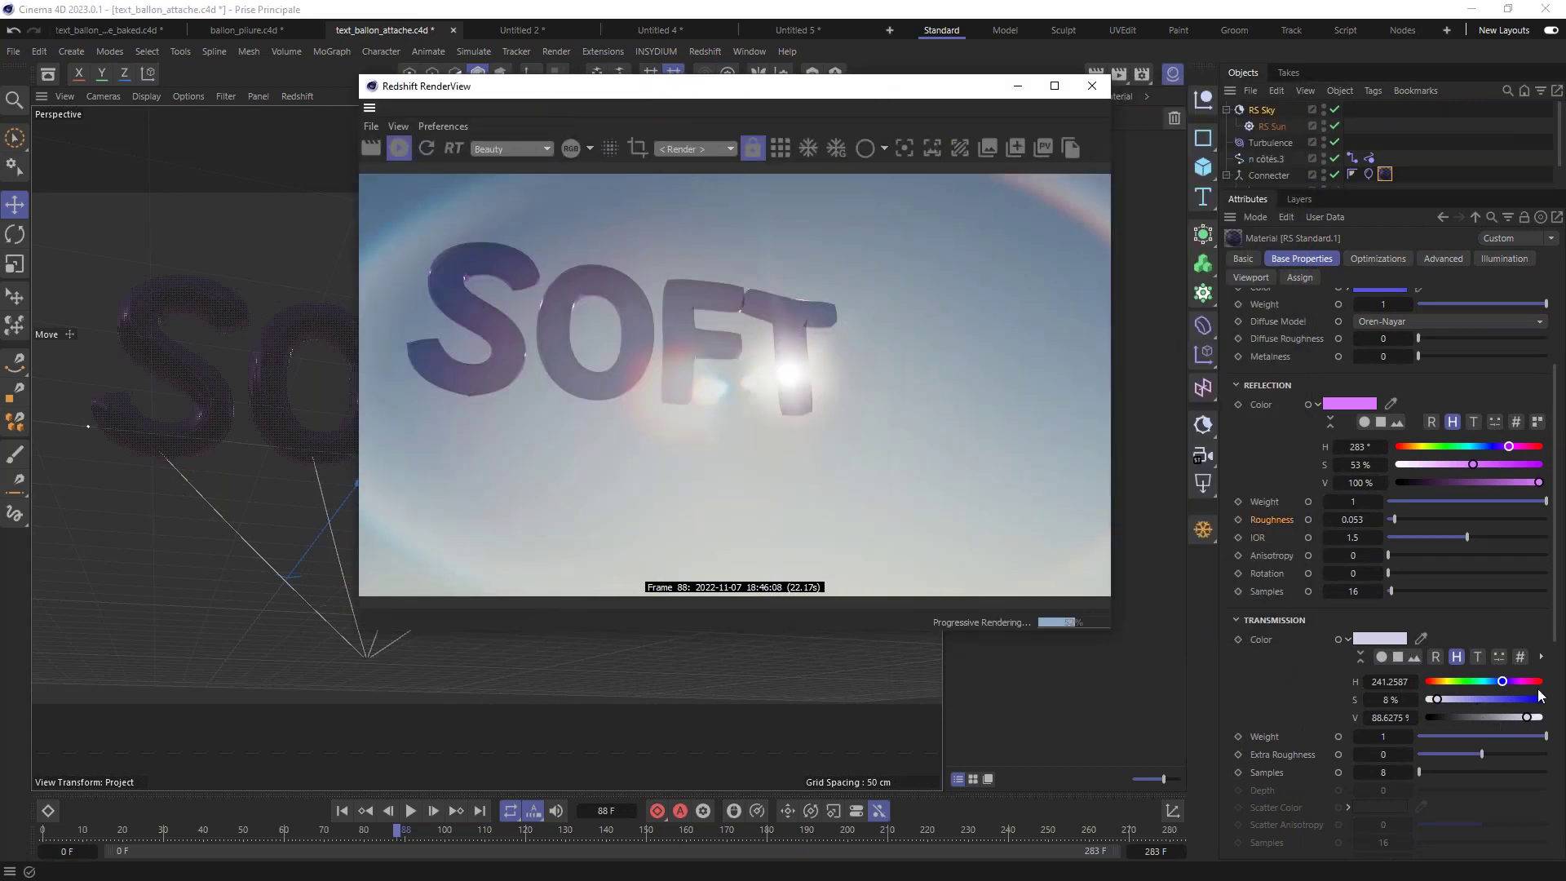
scroll(1560, 639, "down", 1)
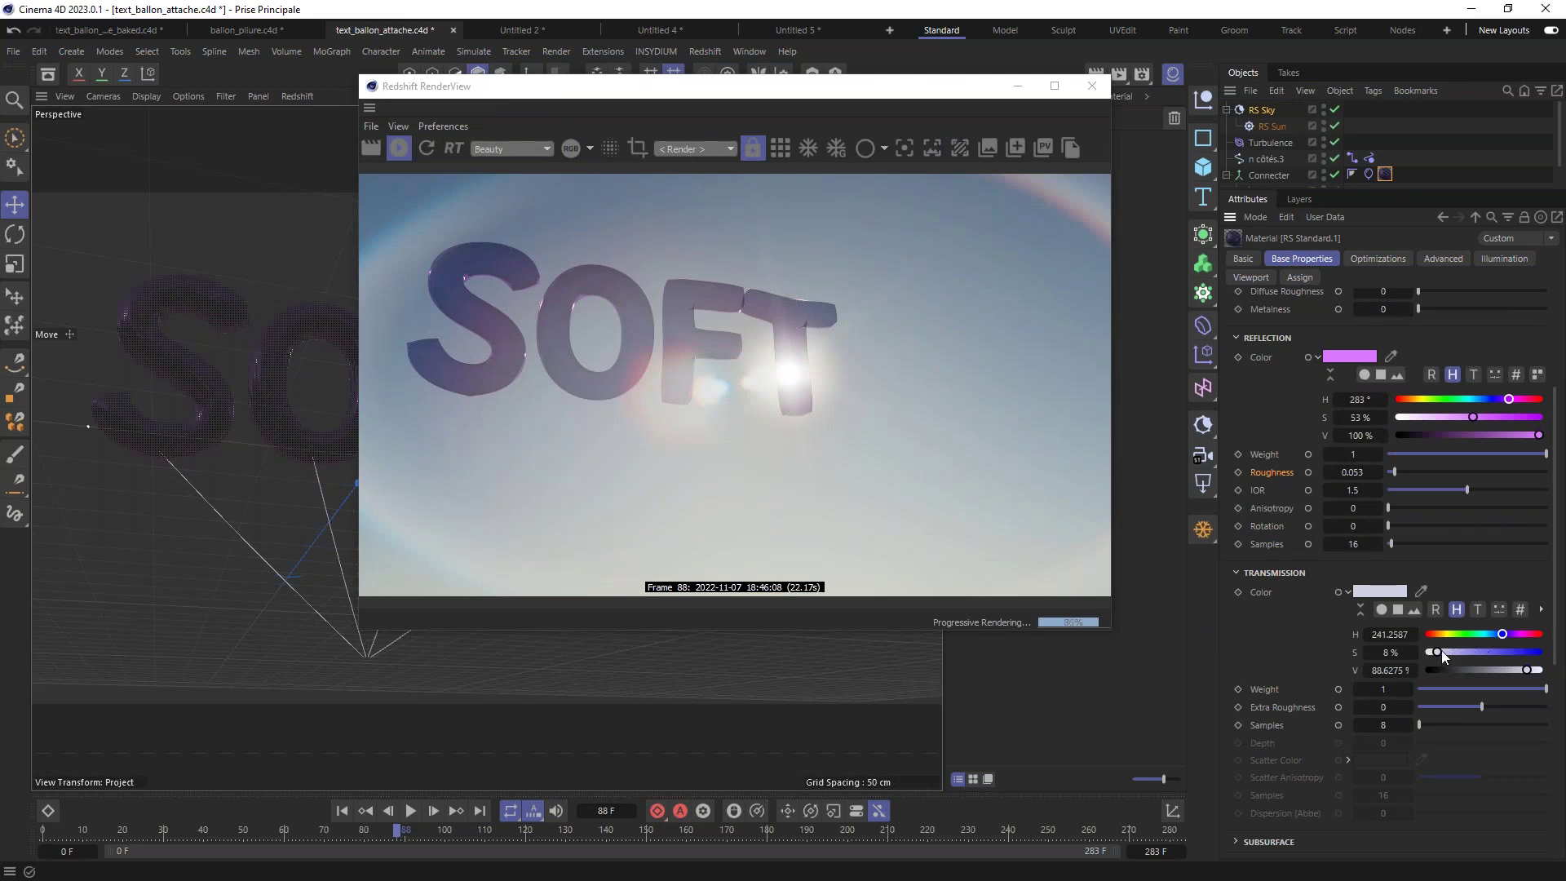
left_click_drag(1519, 671, 1533, 671)
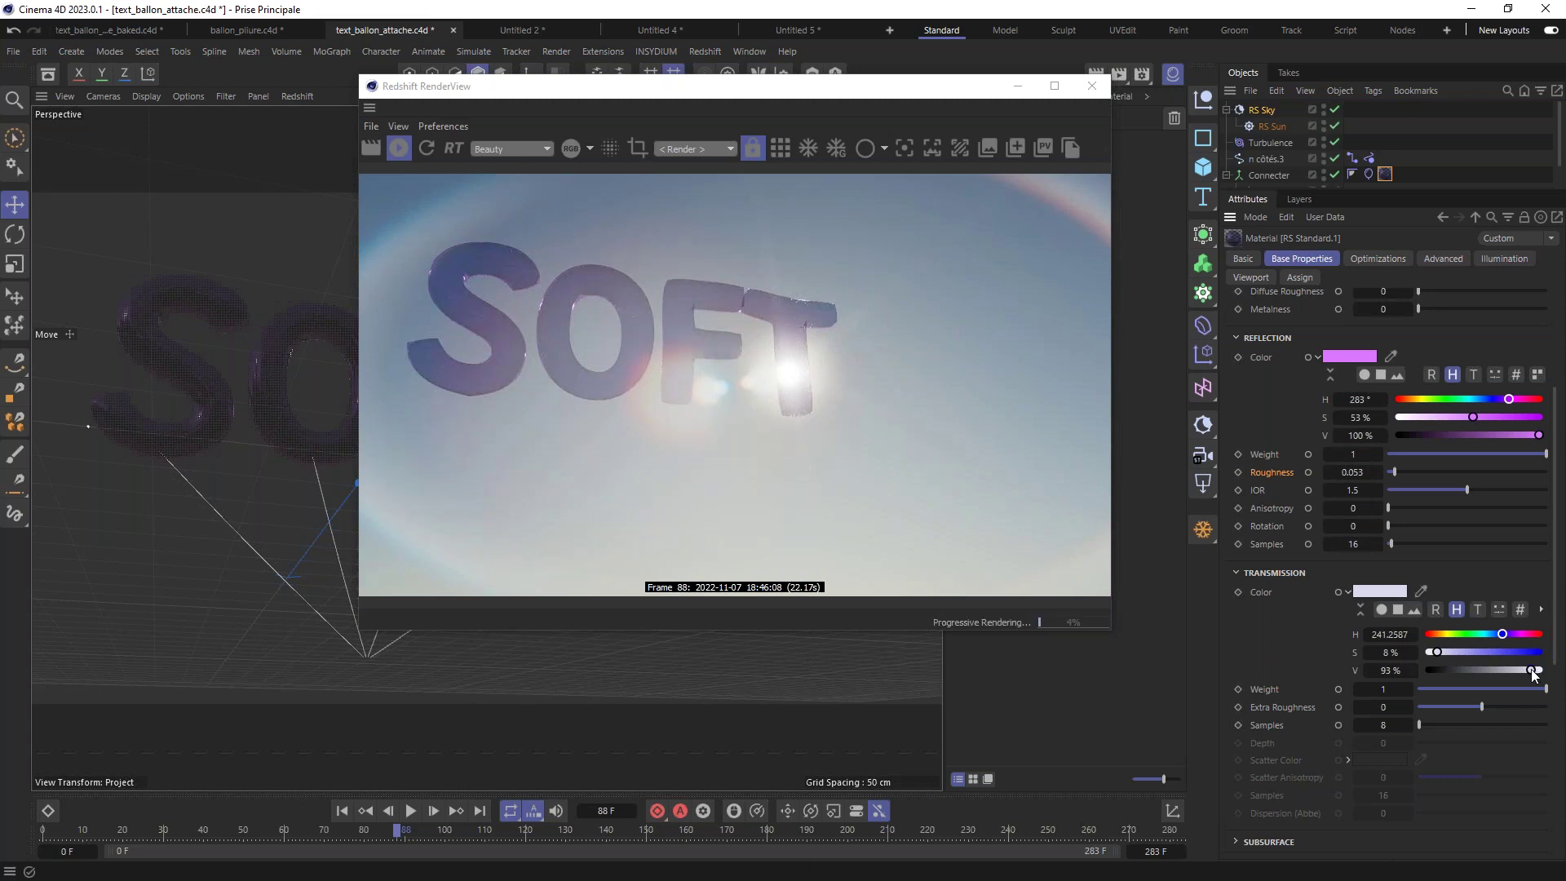
left_click_drag(898, 92, 663, 82)
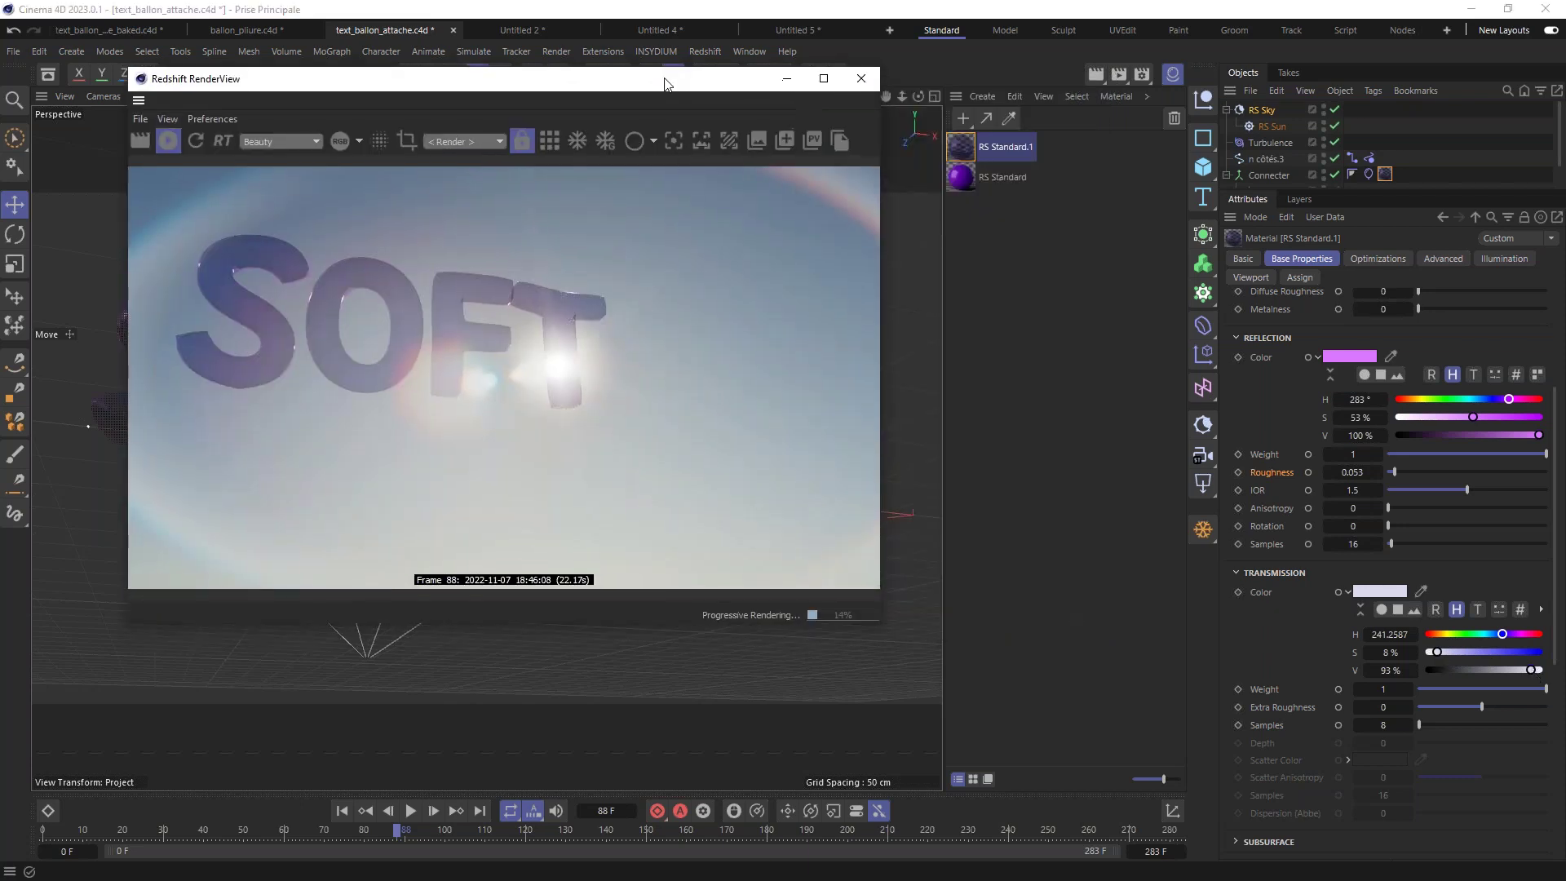
Step: Enable RenderView Color Controls with contrast 0.25 and a tone curve pulled down to darken shadows
left_click(872, 140)
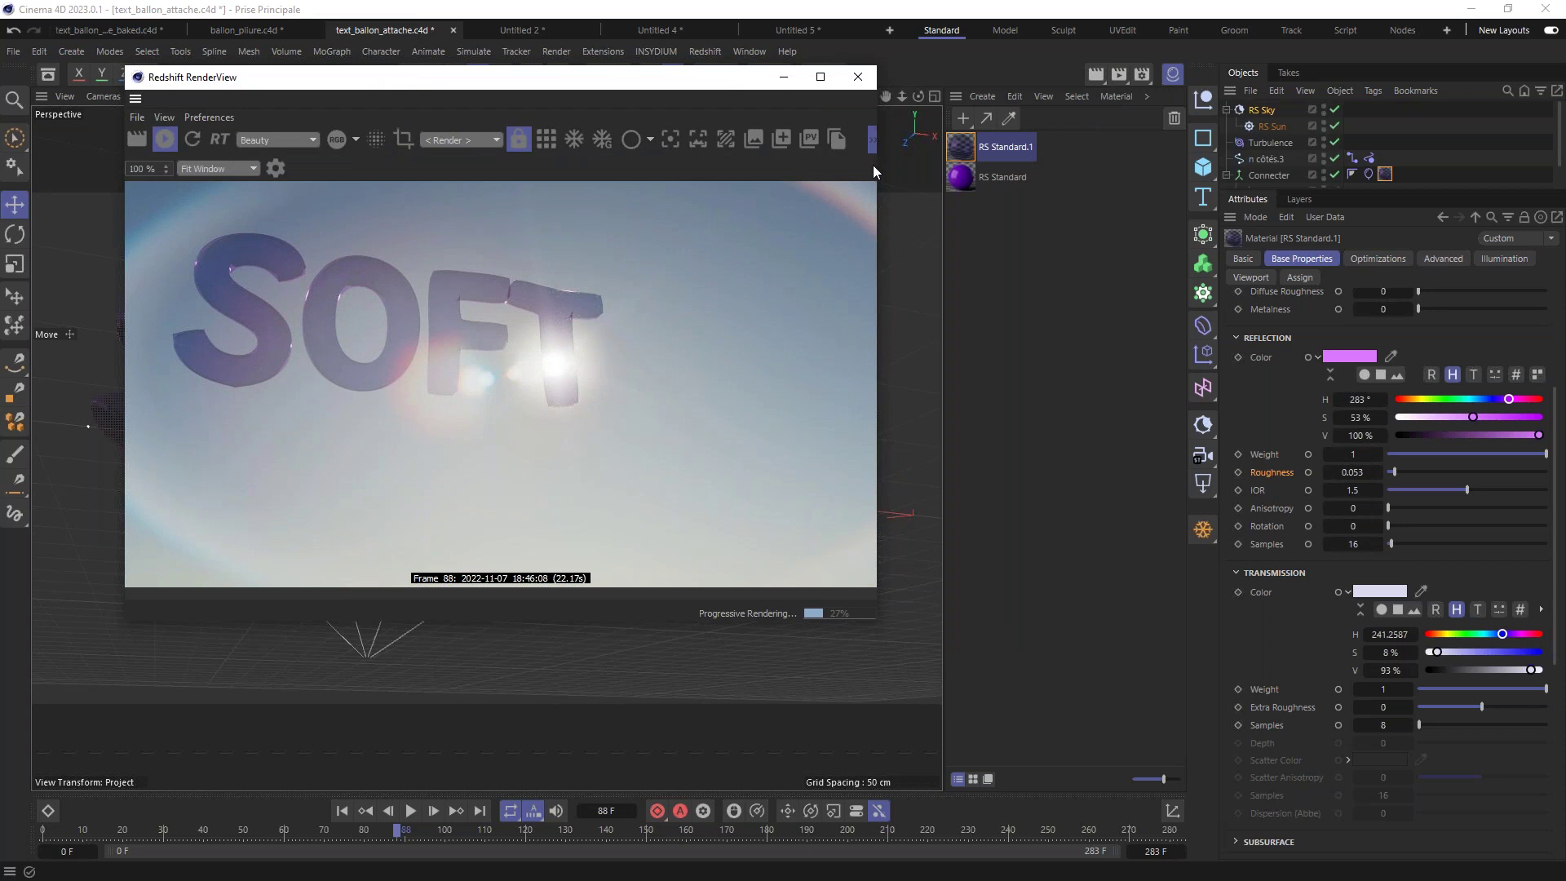
left_click(276, 168)
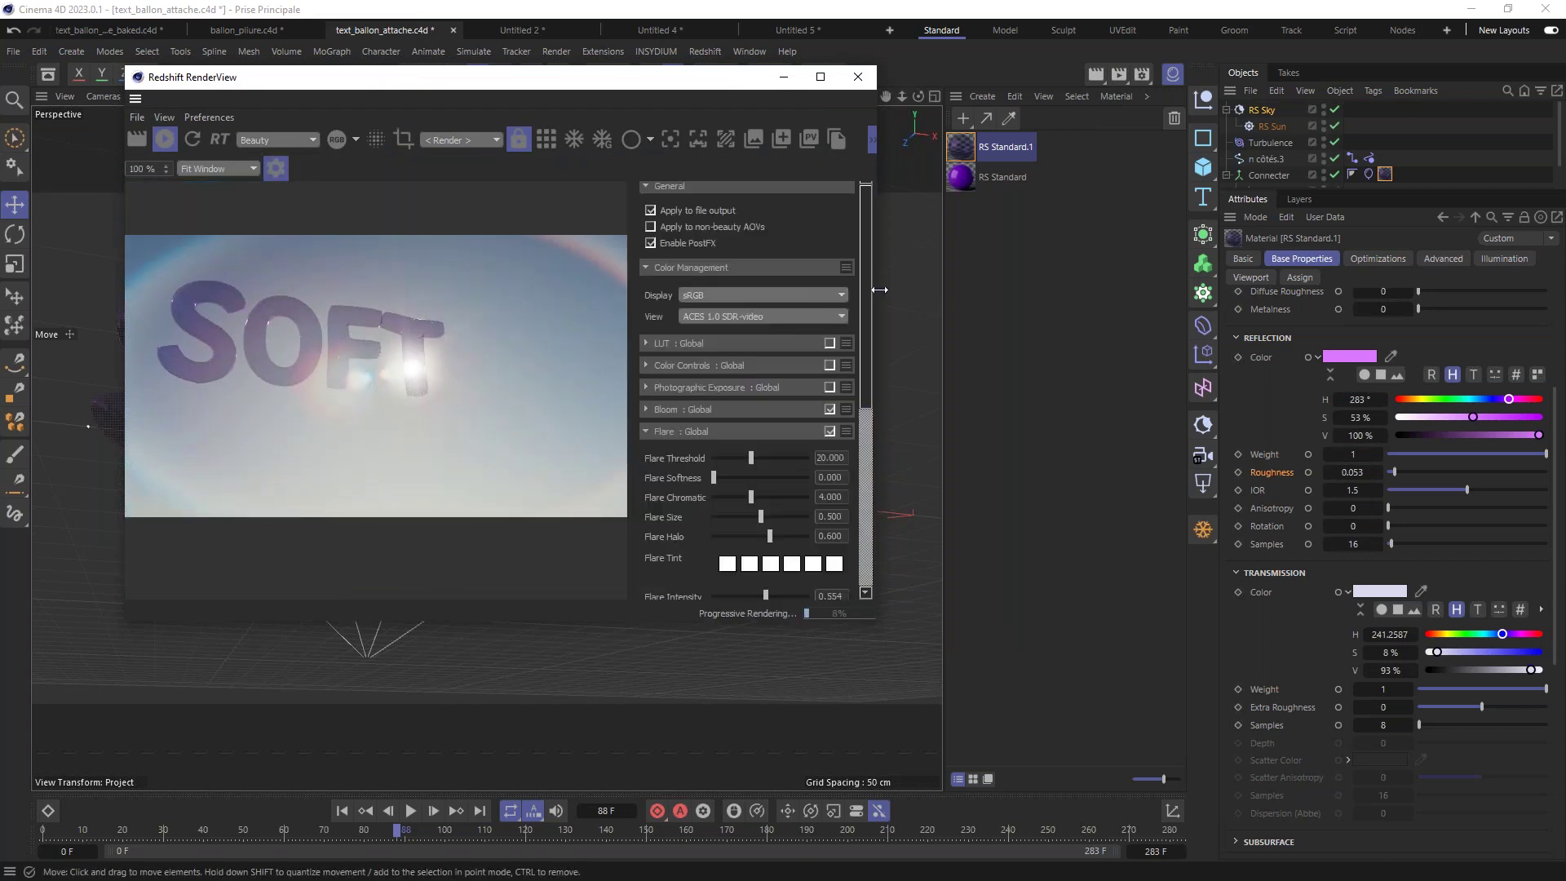
left_click_drag(879, 290, 1114, 294)
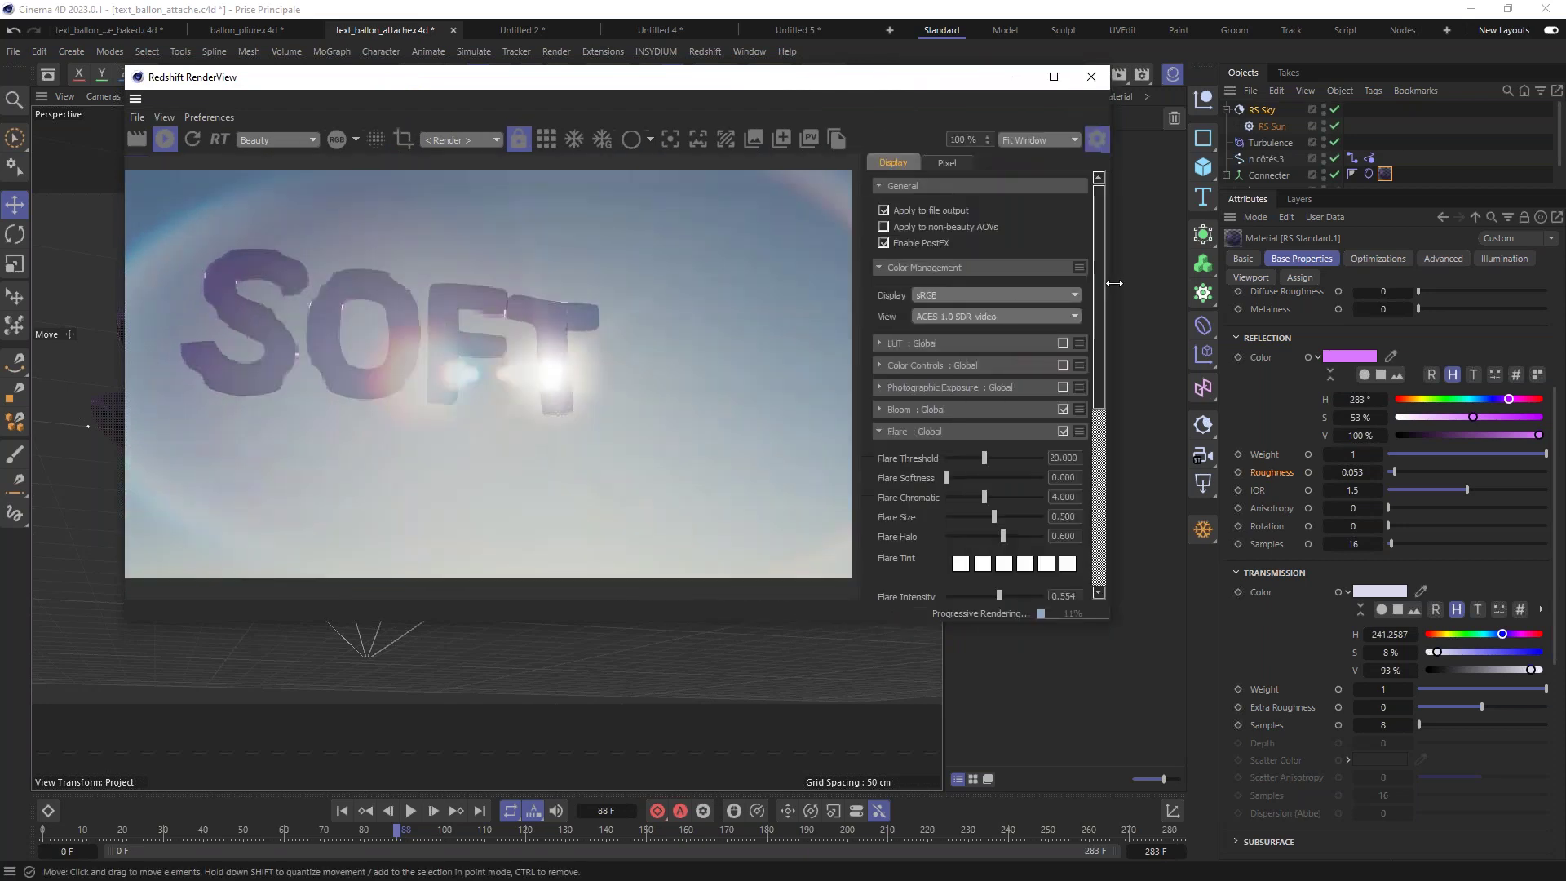
left_click(880, 365)
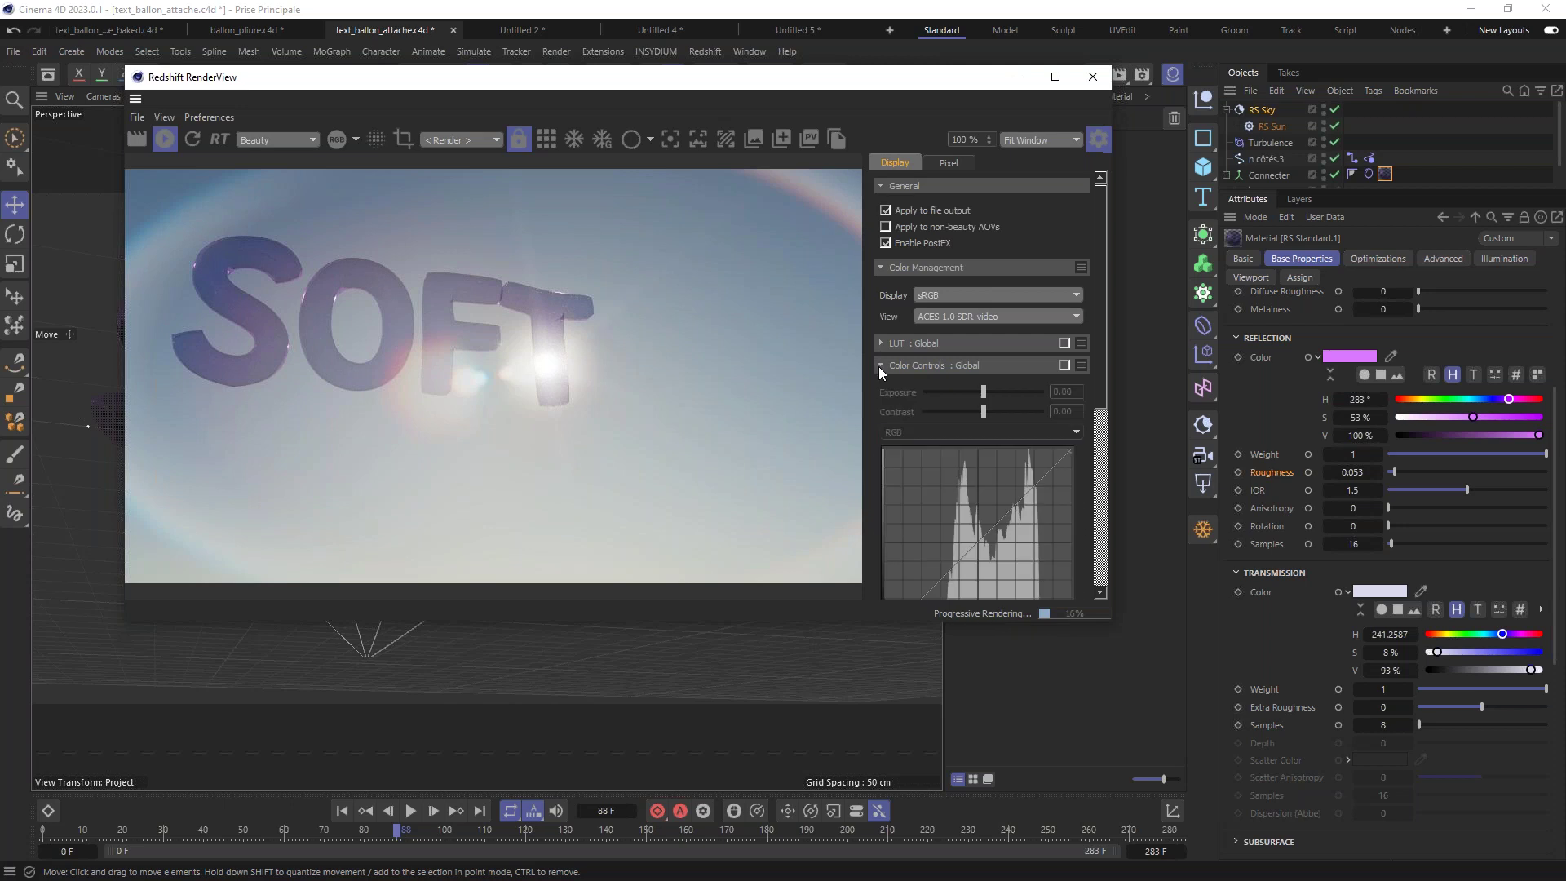
left_click(1065, 365)
scroll(1104, 330, "down", 3)
left_click_drag(993, 306, 997, 310)
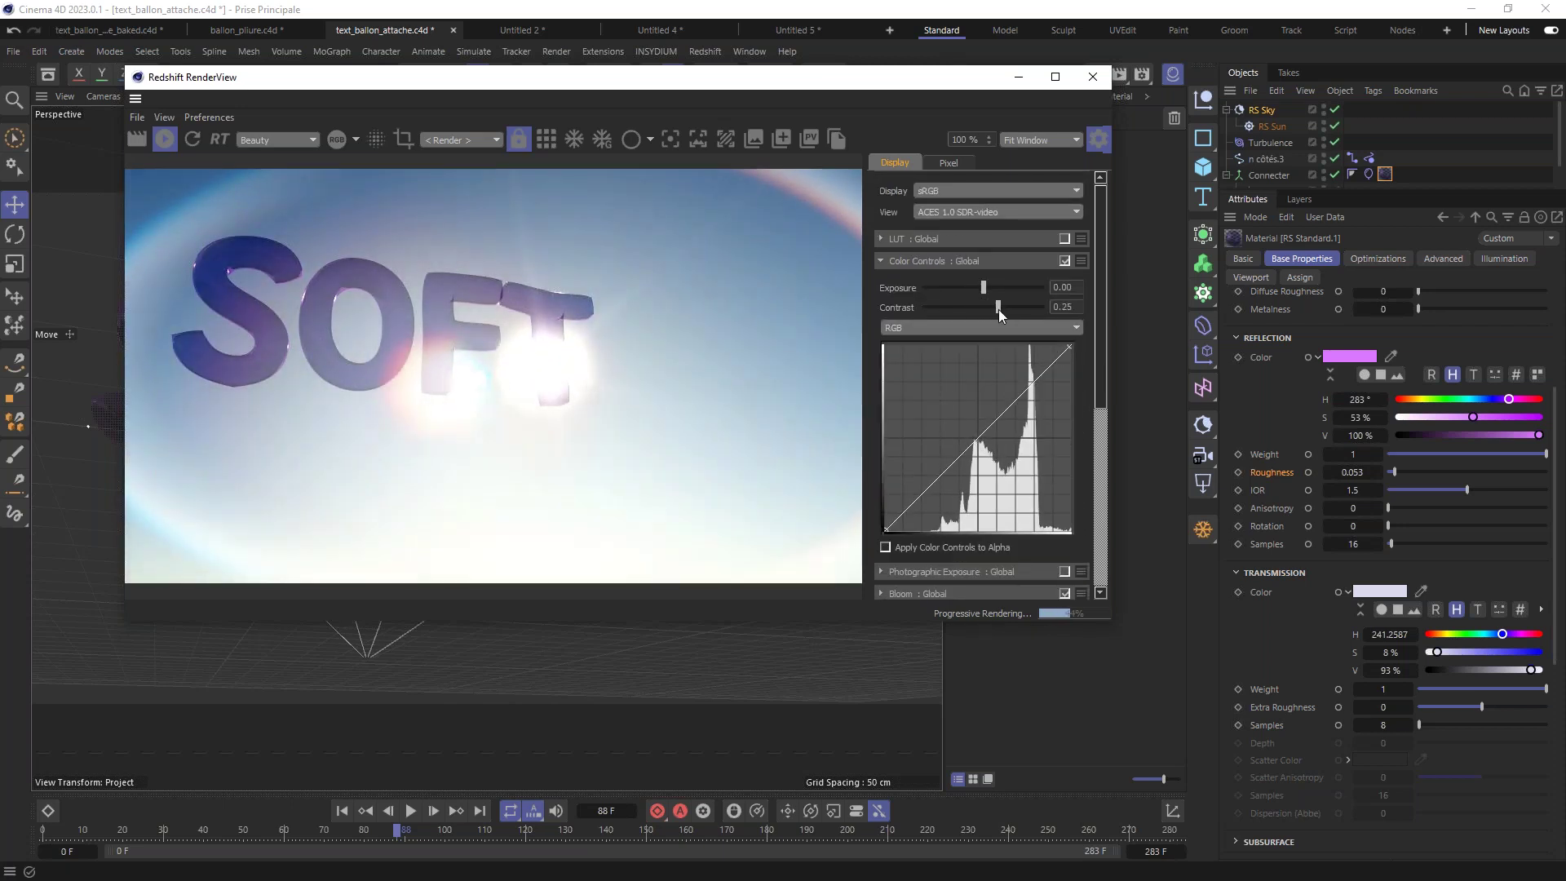
left_click_drag(935, 484, 937, 499)
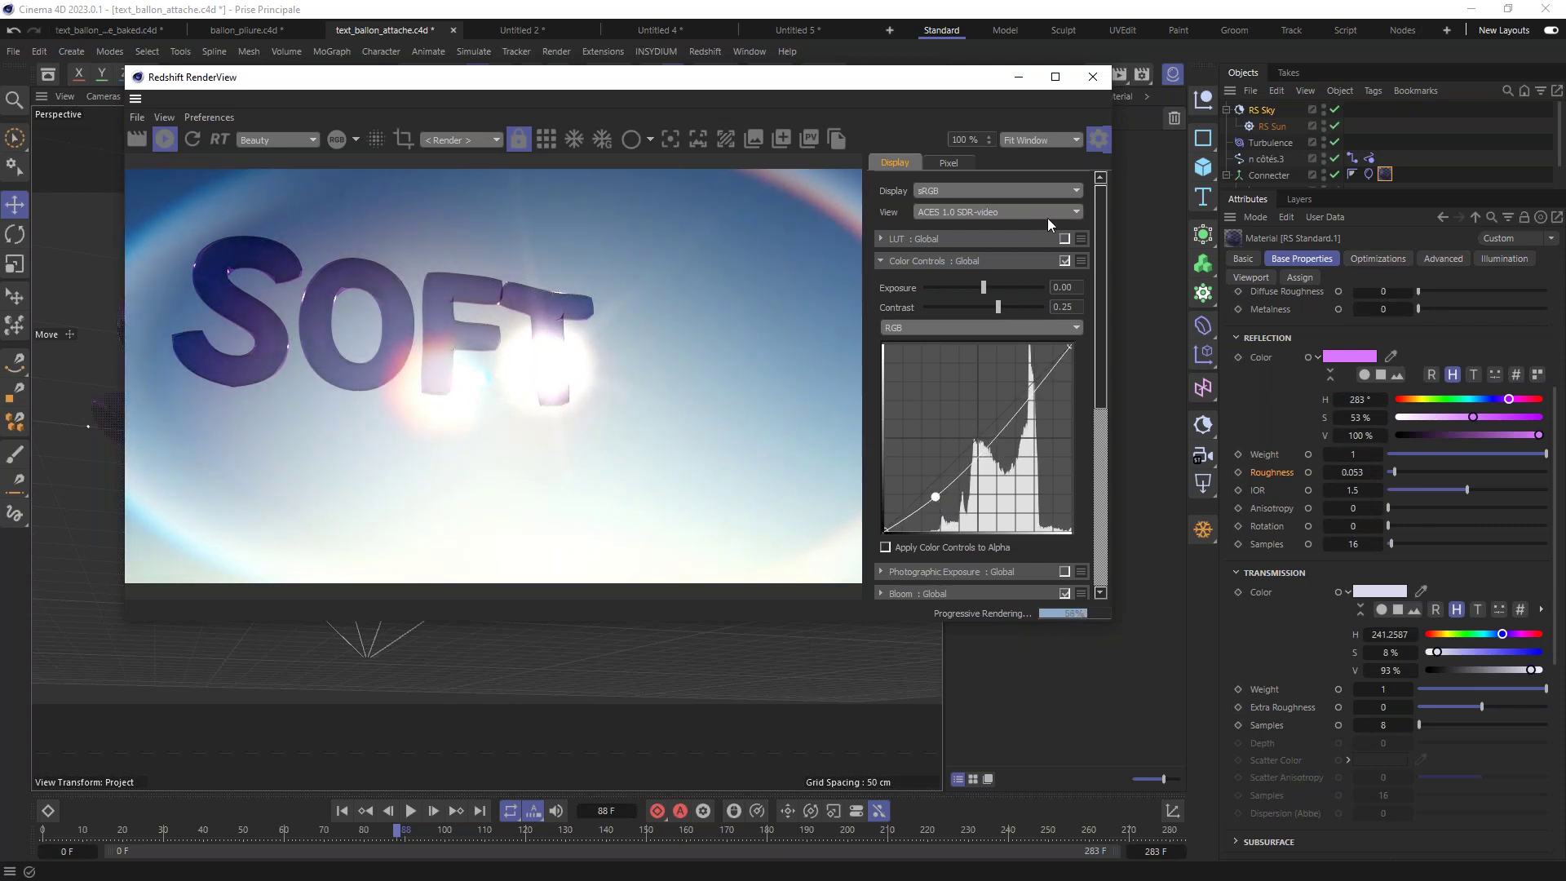
Step: Set the RS Sky's Sun Disk Intensity to 0.213
left_click(1262, 115)
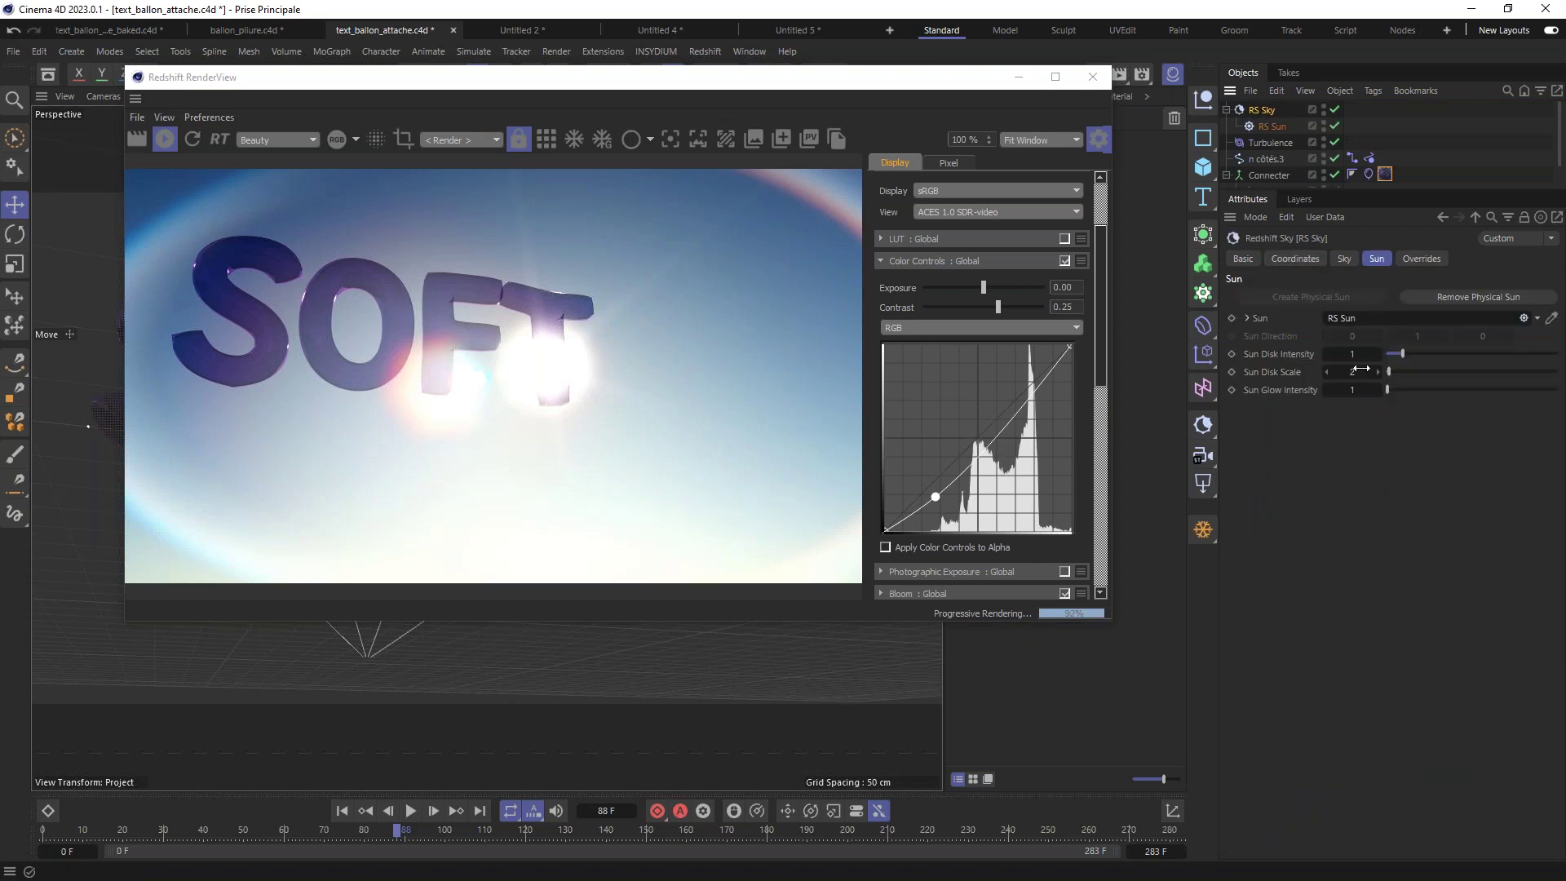
left_click(1392, 352)
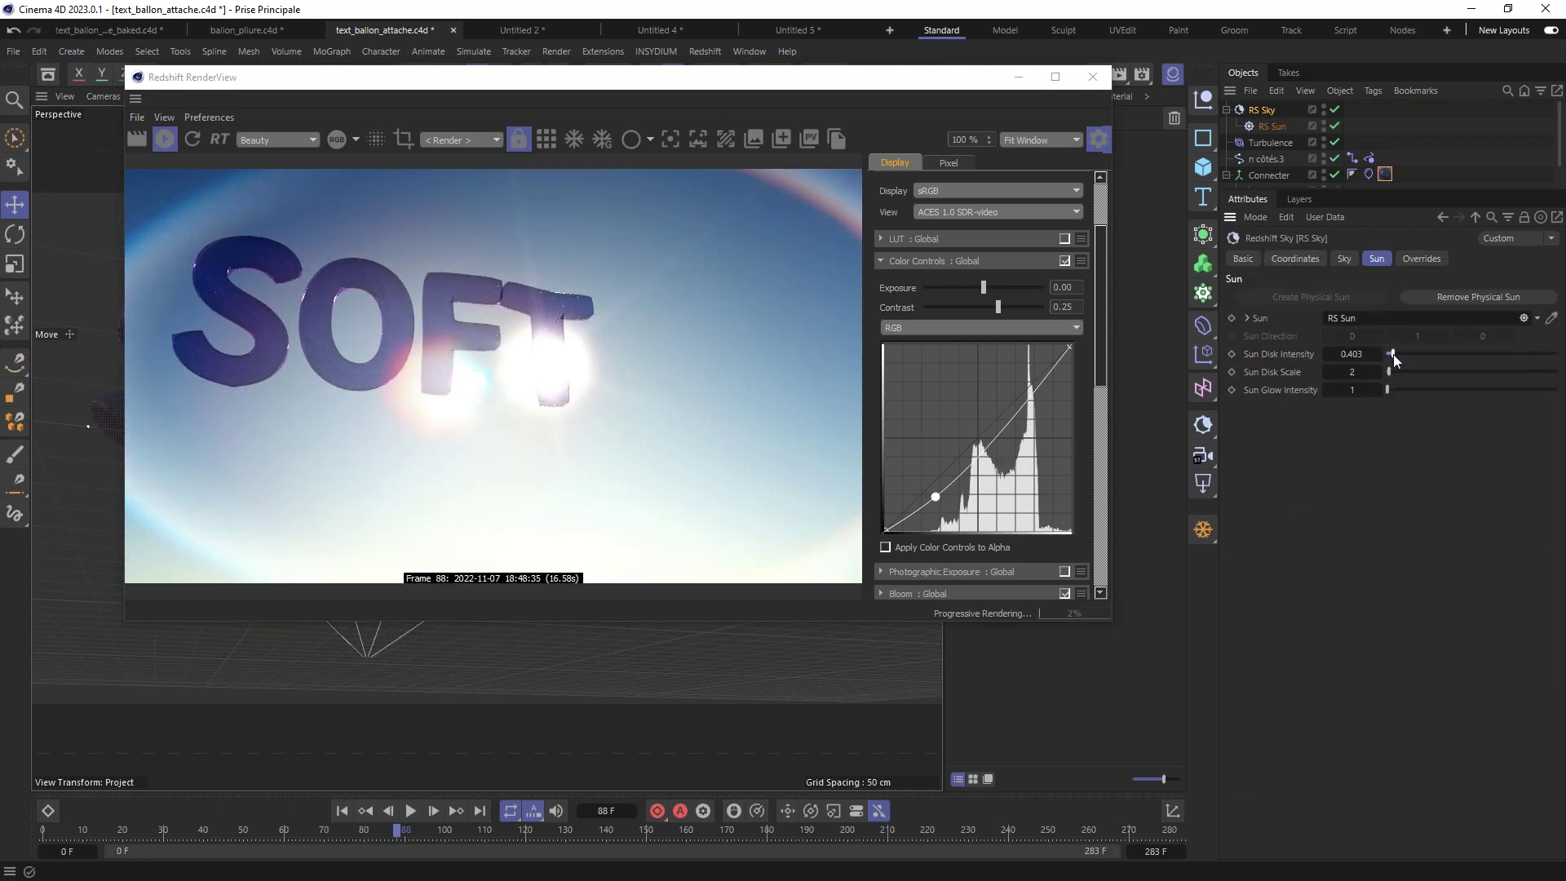
left_click_drag(1388, 356, 1390, 355)
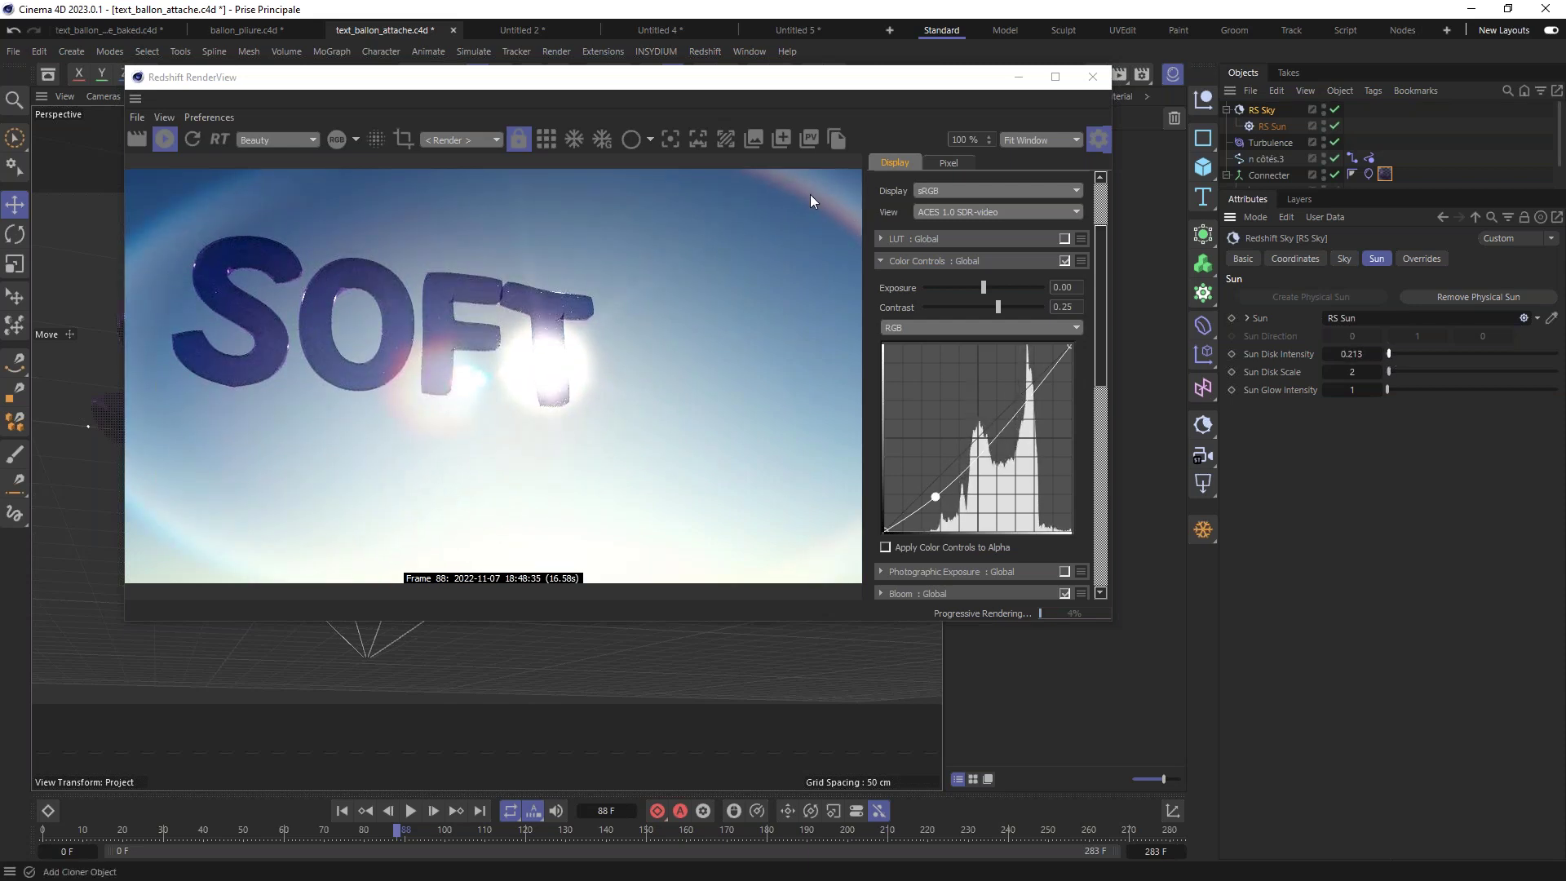
Step: Orbit around the SOFT text, stop the interactive render and move RenderView aside
left_click_drag(568, 79, 1066, 137)
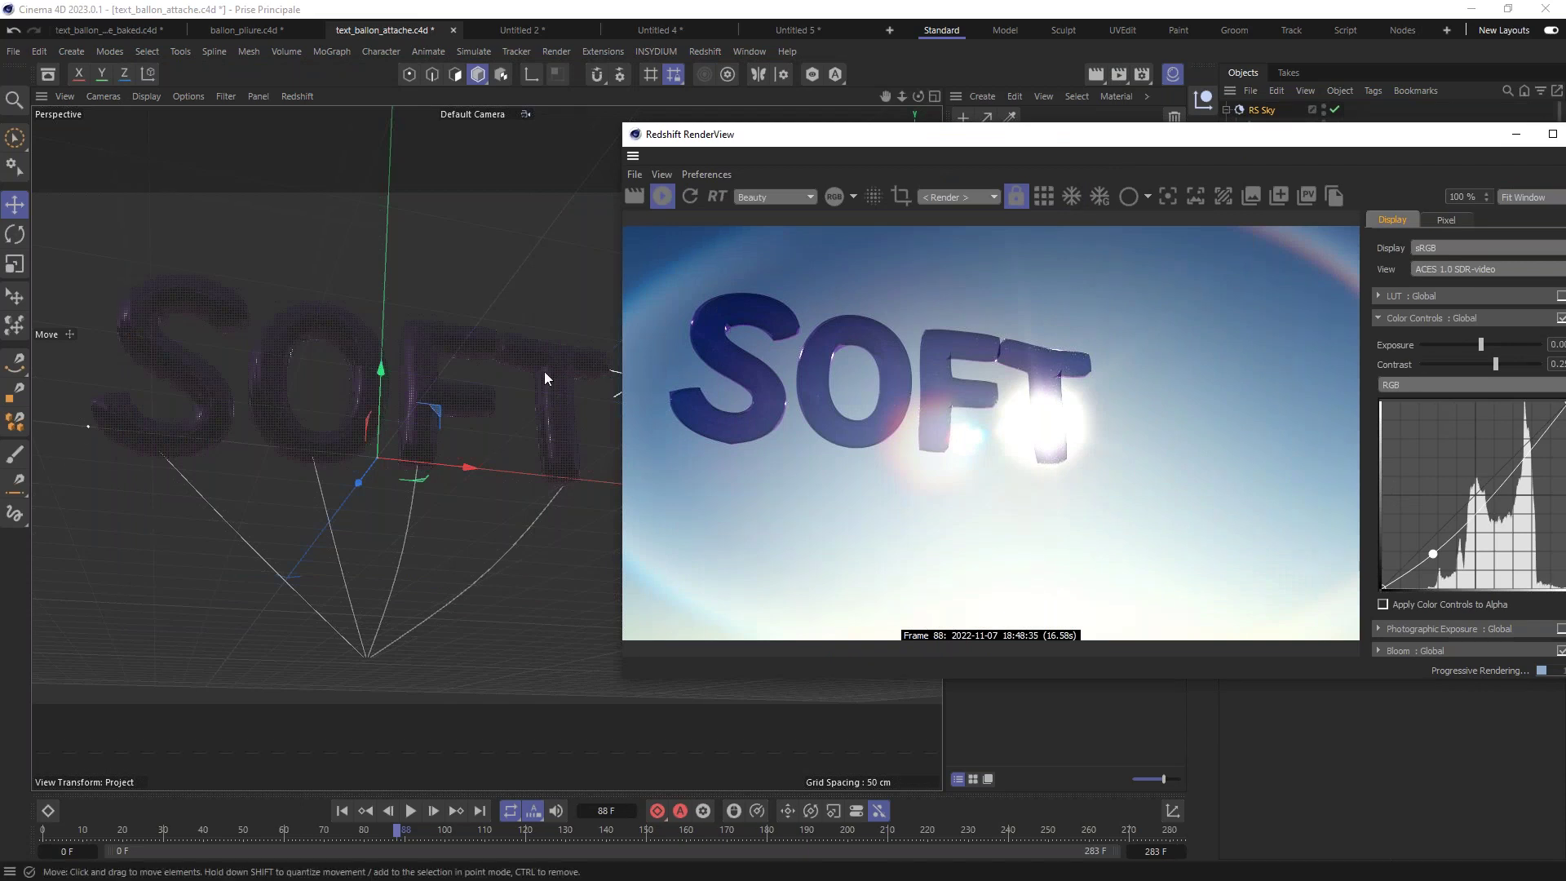
left_click_drag(424, 346, 530, 389, "alt")
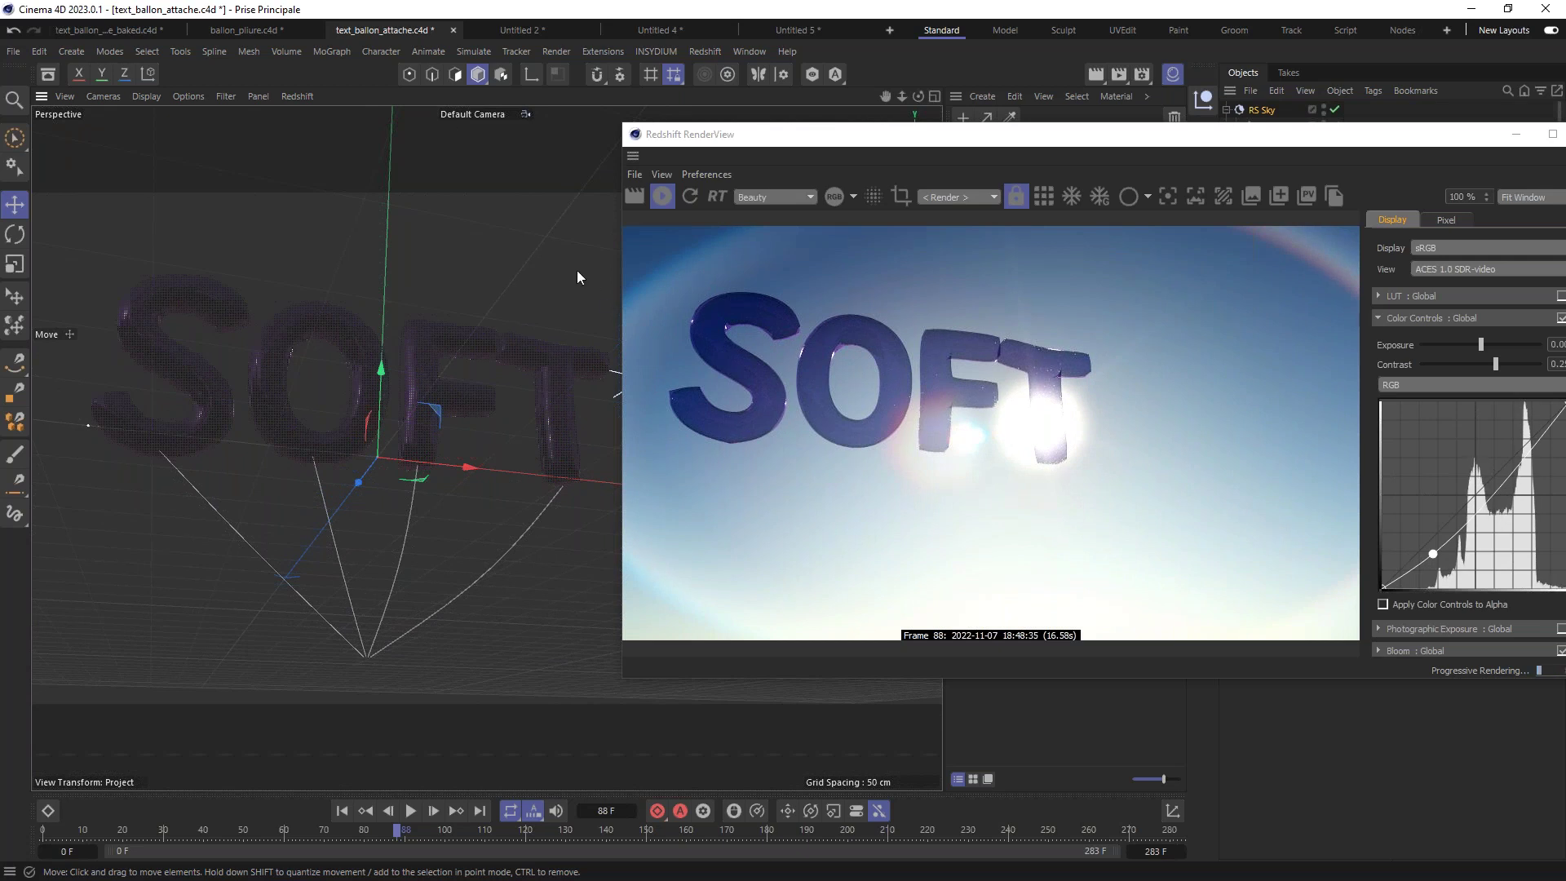
left_click(662, 196)
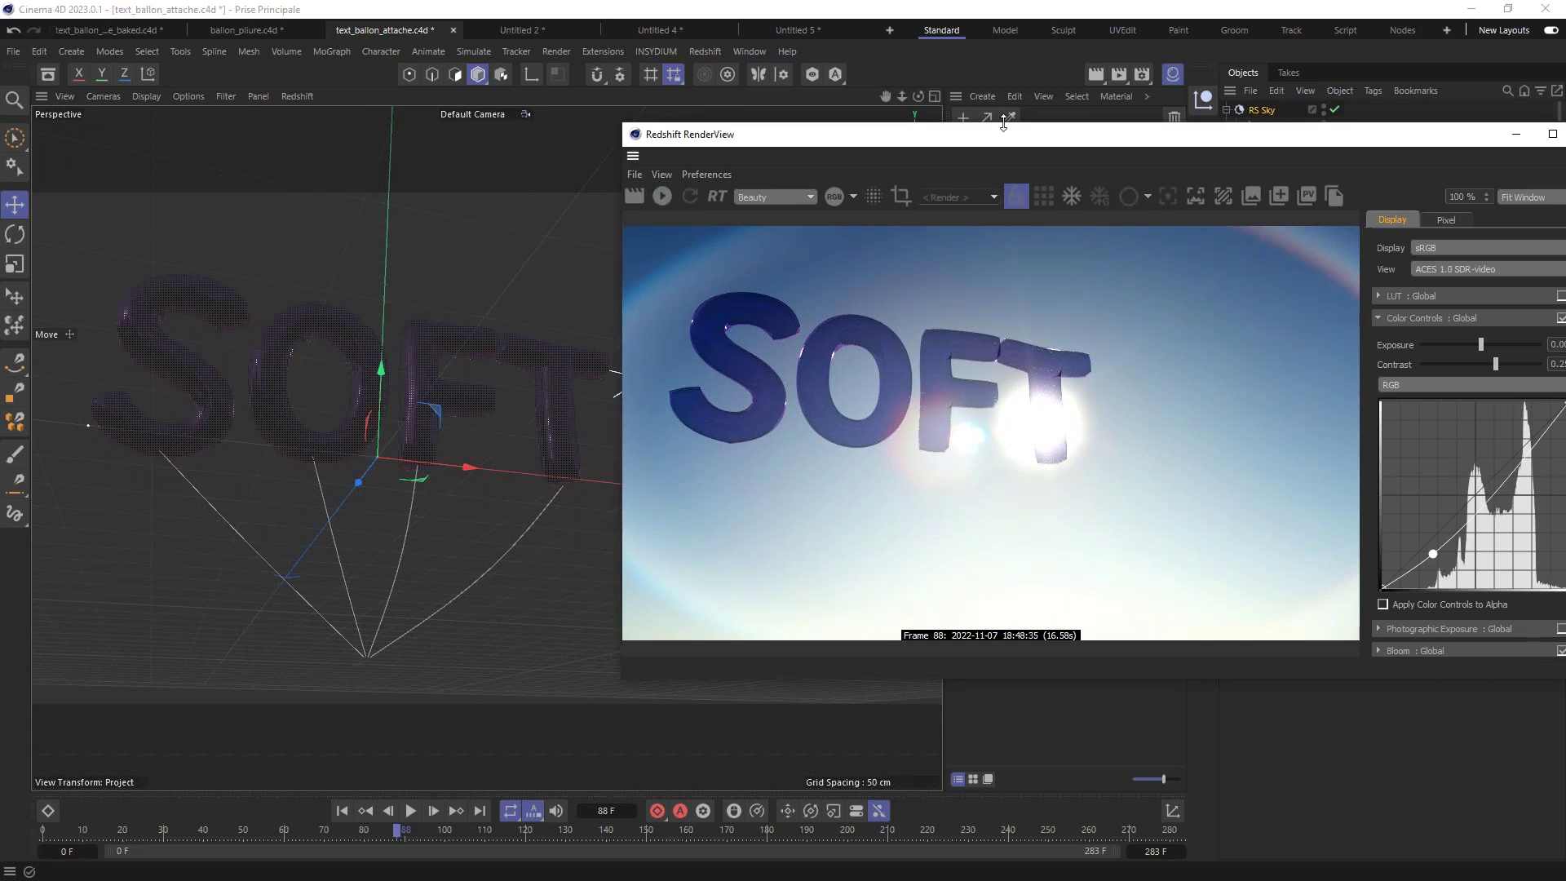
left_click_drag(964, 135, 0, 163)
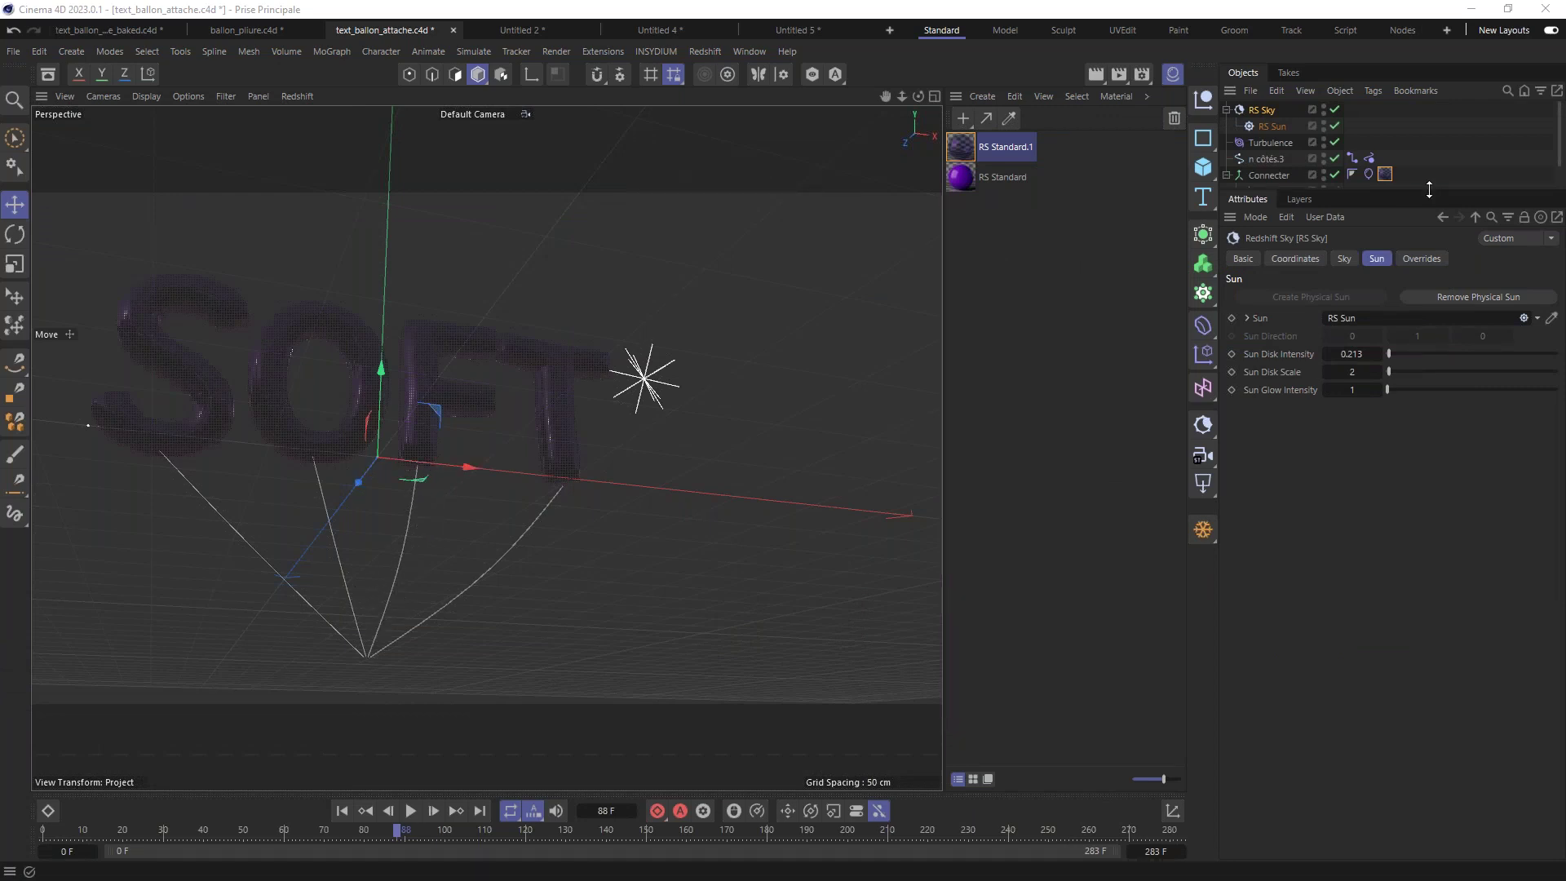
Step: Add an RS Object tag to n côtés.3 with Curve Mode set to Hair Strands
left_click_drag(1427, 186, 1427, 383)
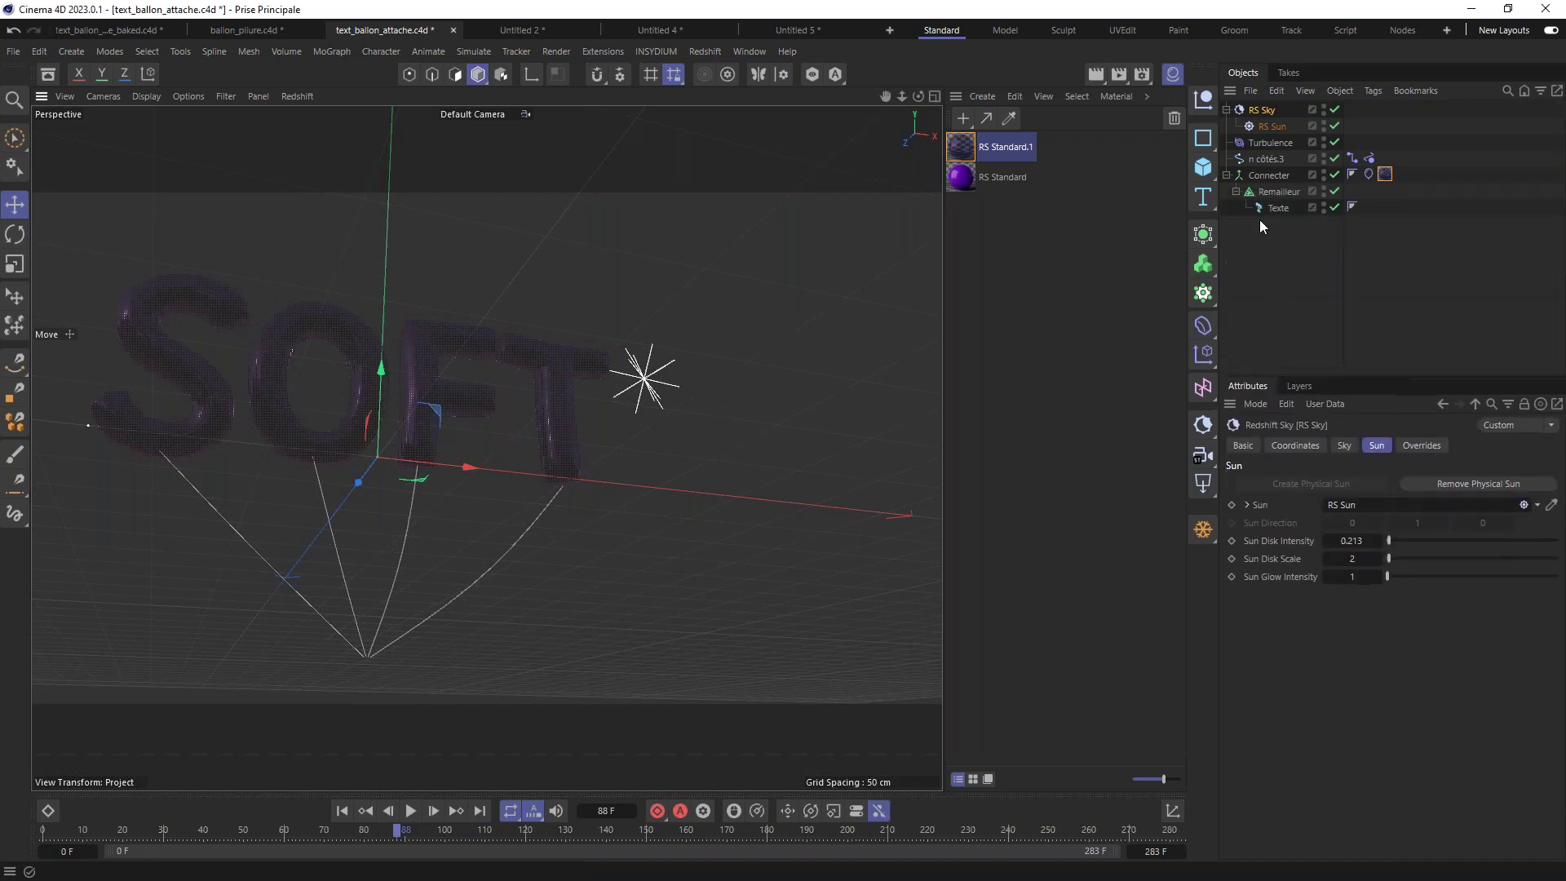
left_click(1265, 164)
right_click(1256, 159)
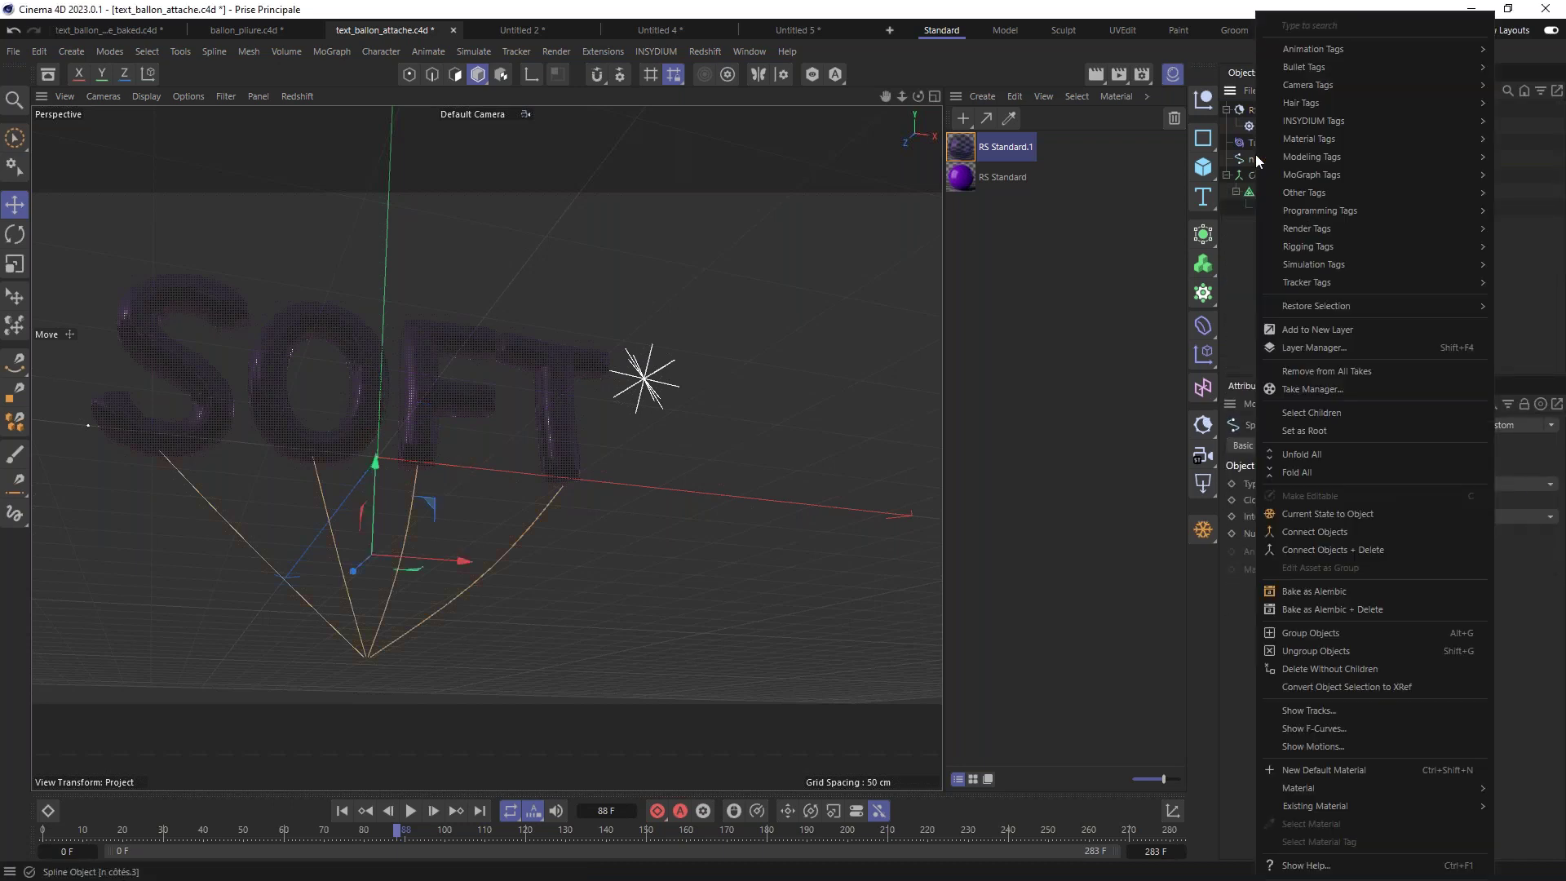
mouse_move(1331, 103)
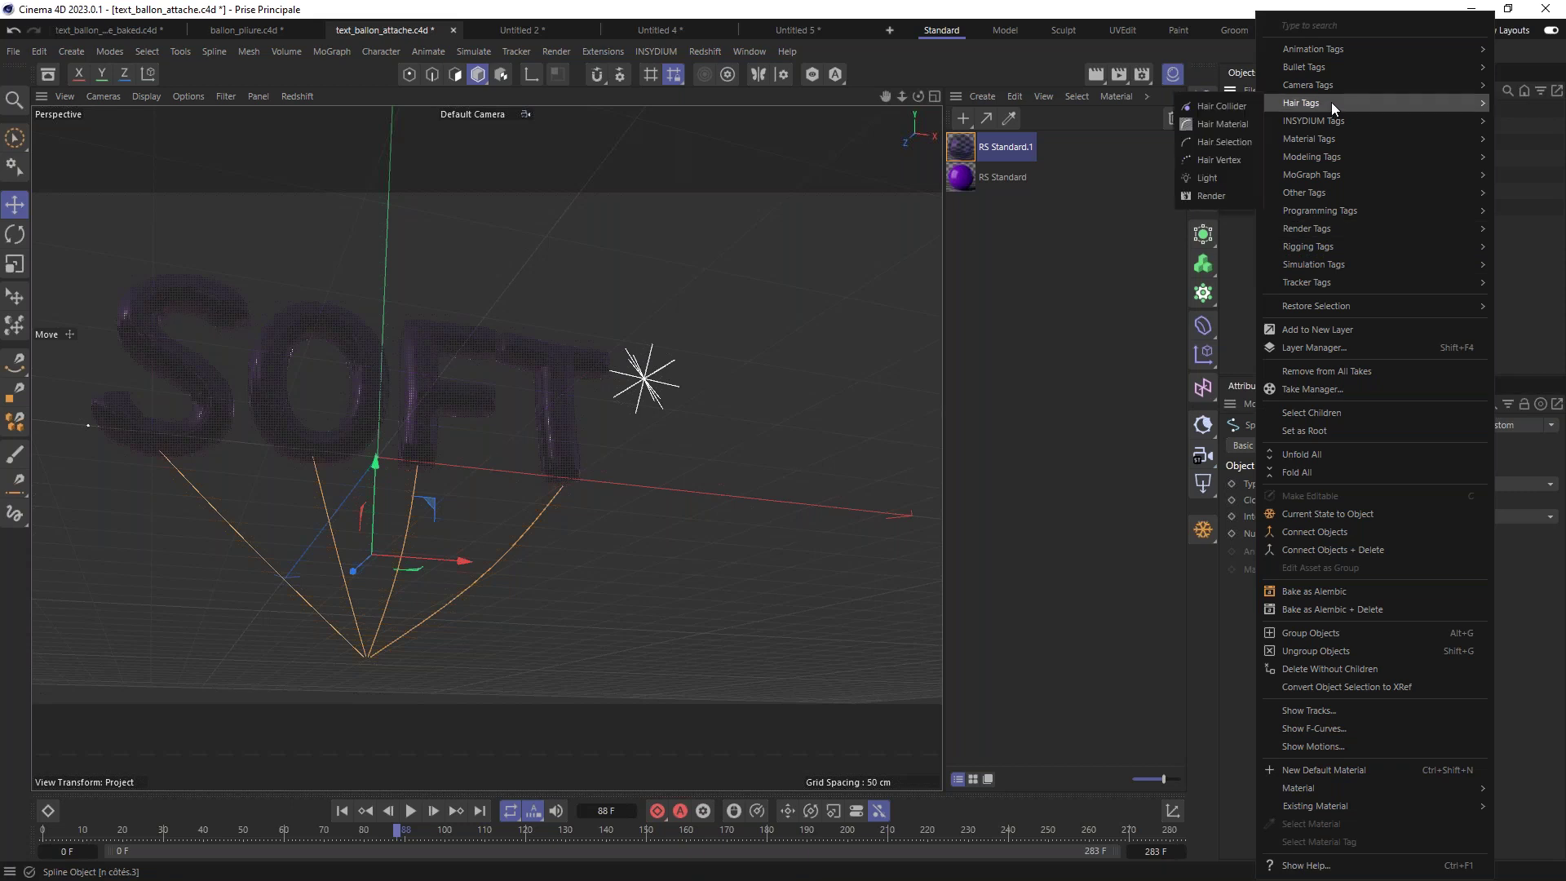
mouse_move(1326, 226)
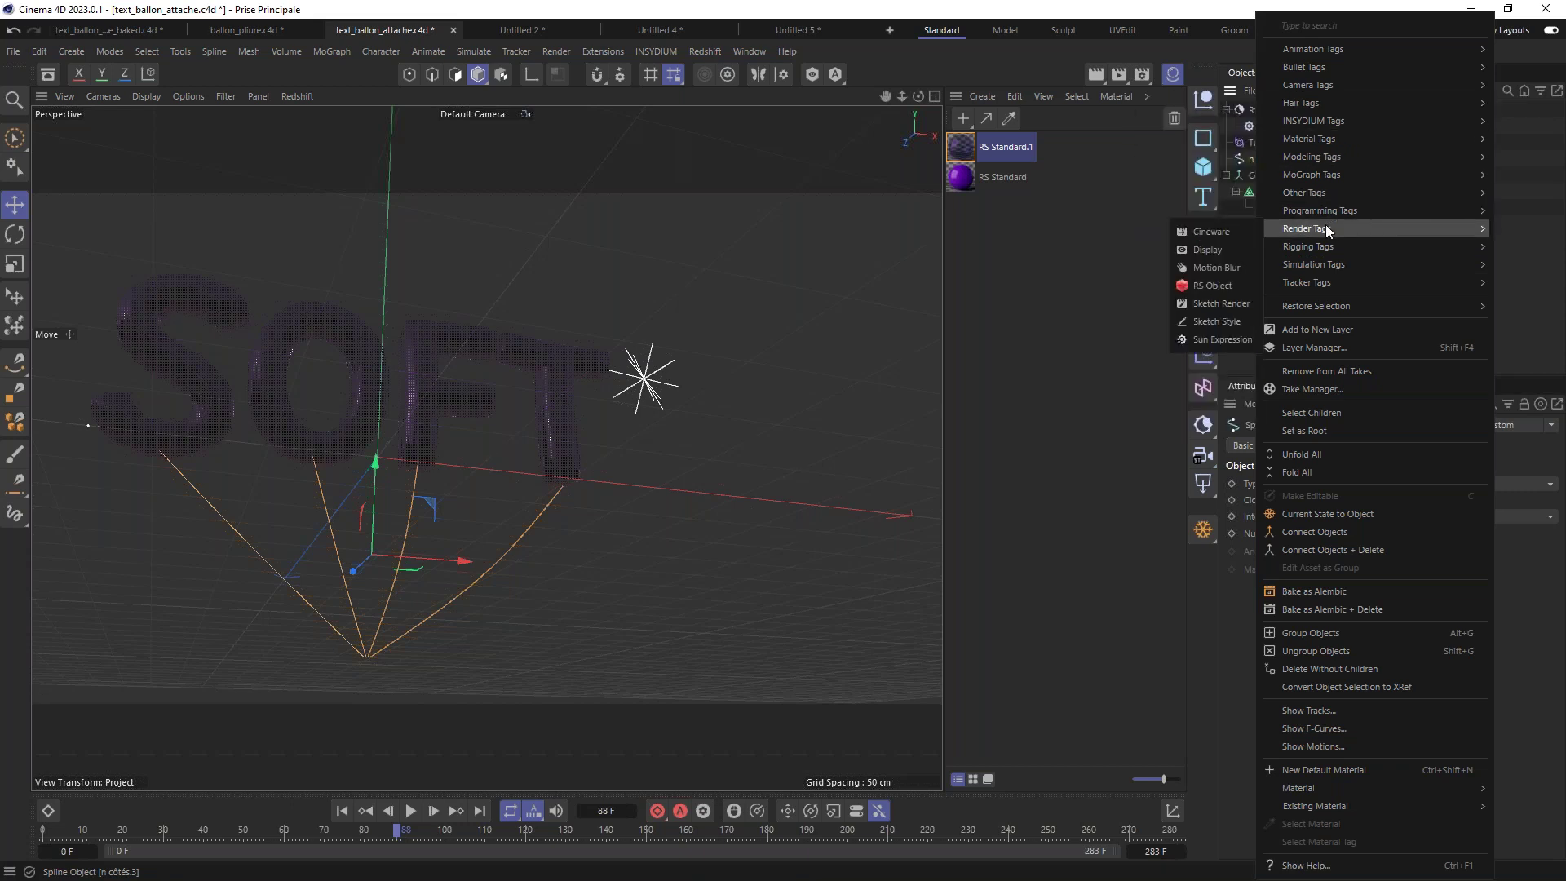
left_click(1215, 285)
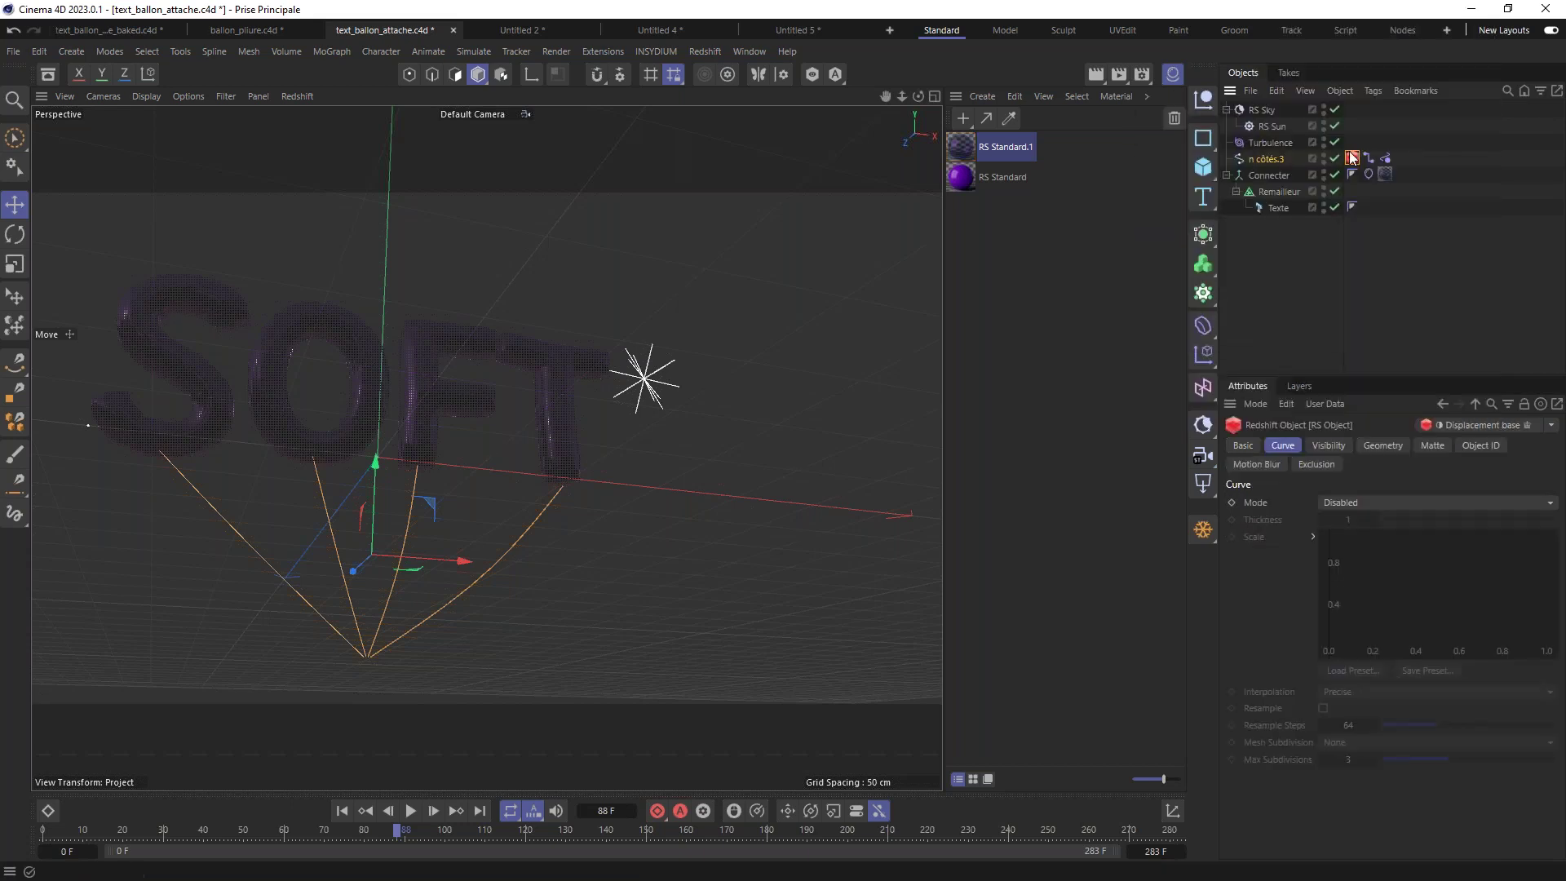
left_click(1294, 445)
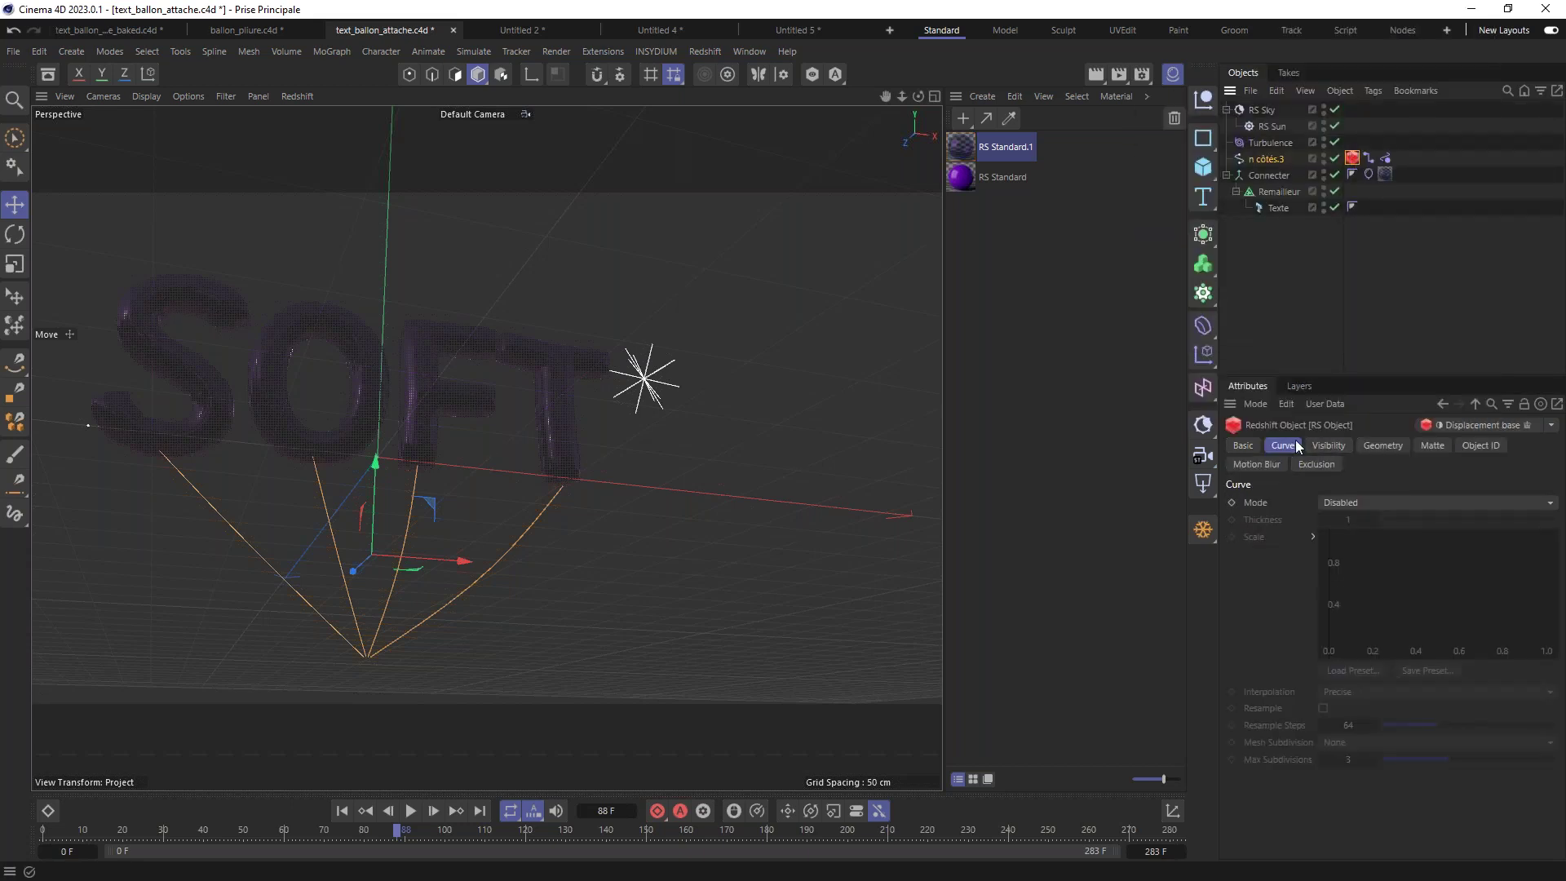
left_click(1359, 501)
left_click(1367, 542)
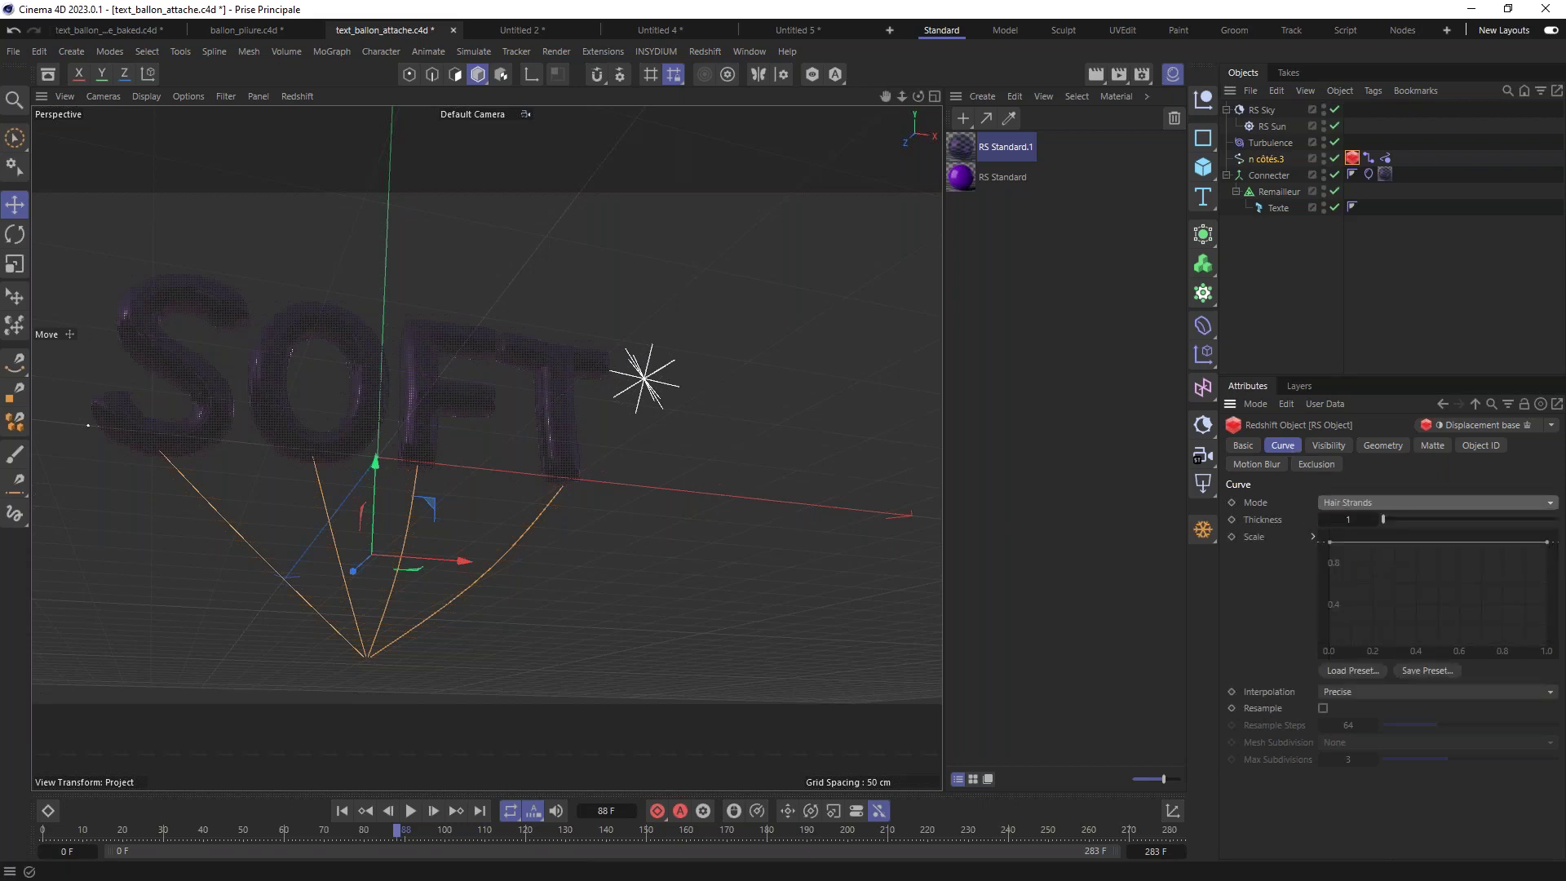
Step: Bring RenderView back on screen and start a new render
key("alt+Tab")
left_click_drag(465, 173, 1011, 129)
left_click(313, 181)
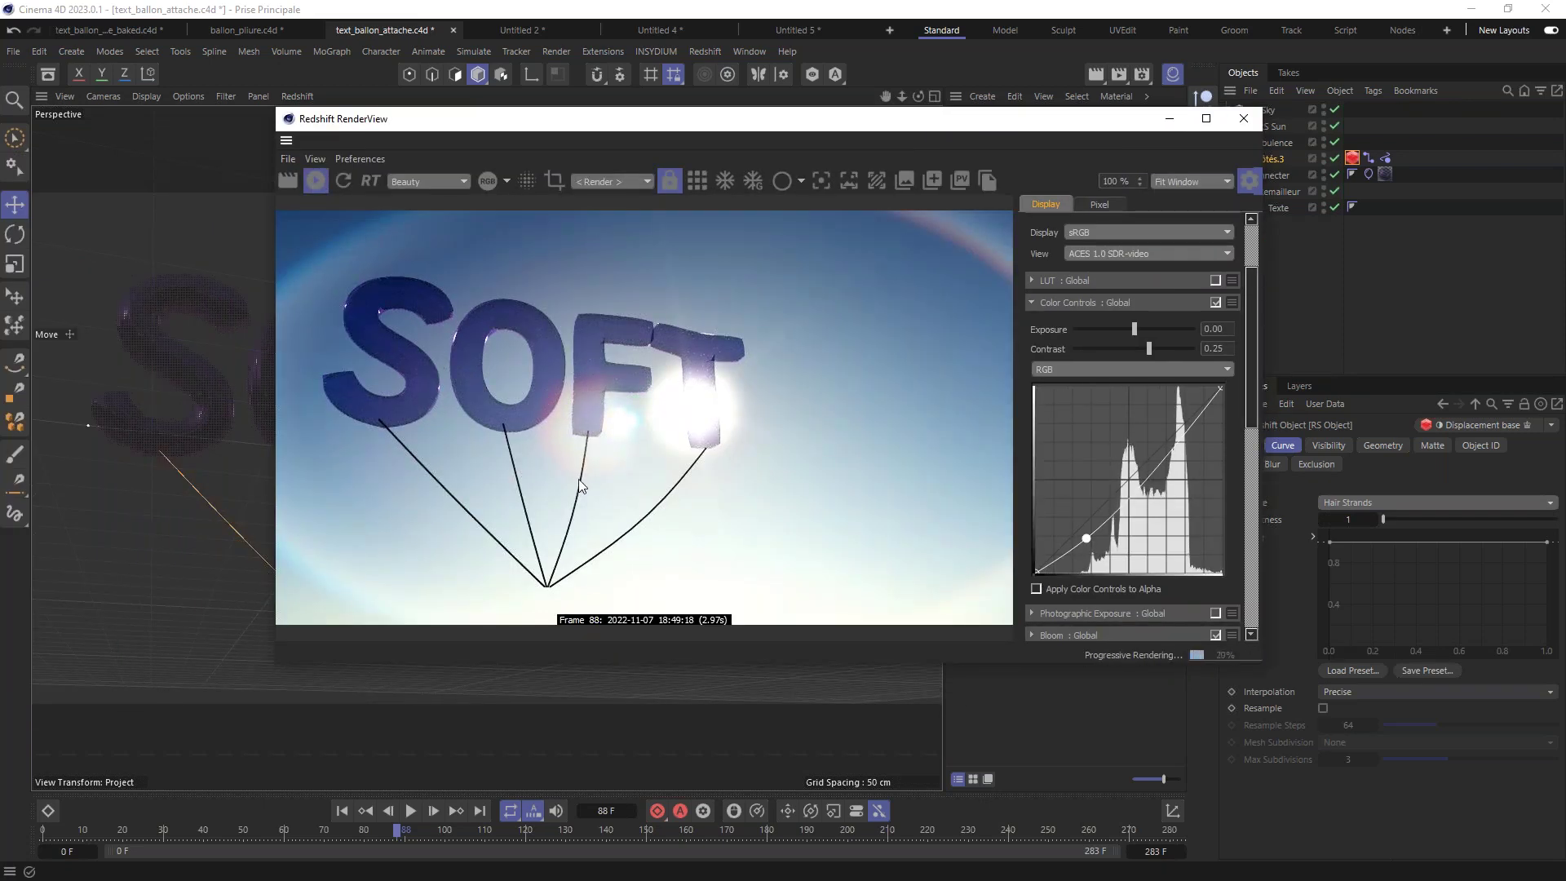
Step: Apply a new Redshift material to n côtés.3 and brighten its diffuse colour to 89% value
left_click_drag(979, 145, 696, 270)
double_click(1021, 221)
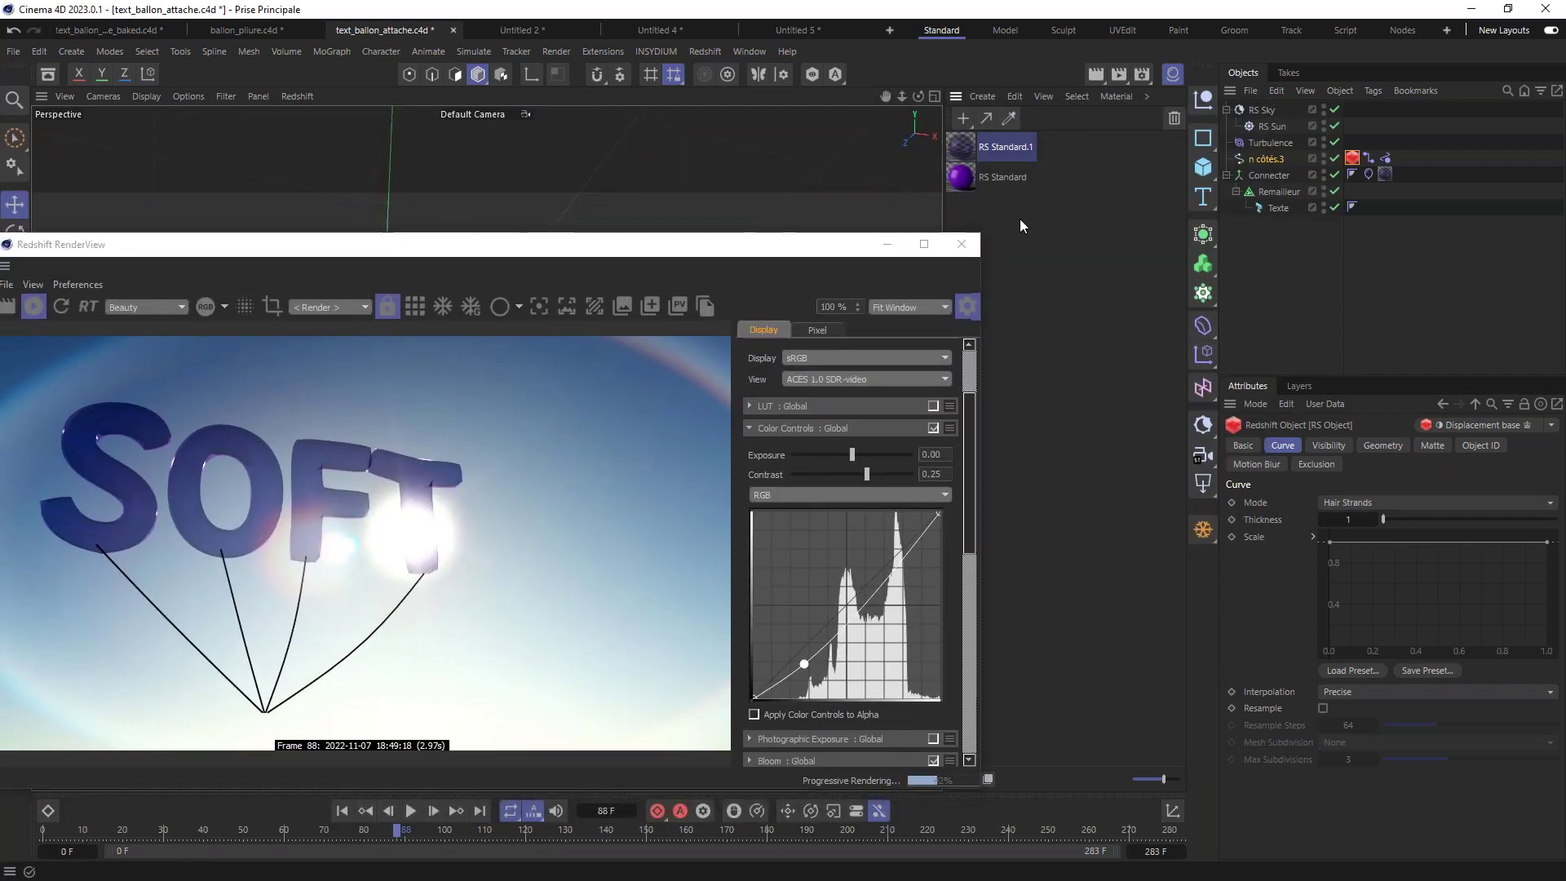
left_click_drag(963, 144, 1273, 163)
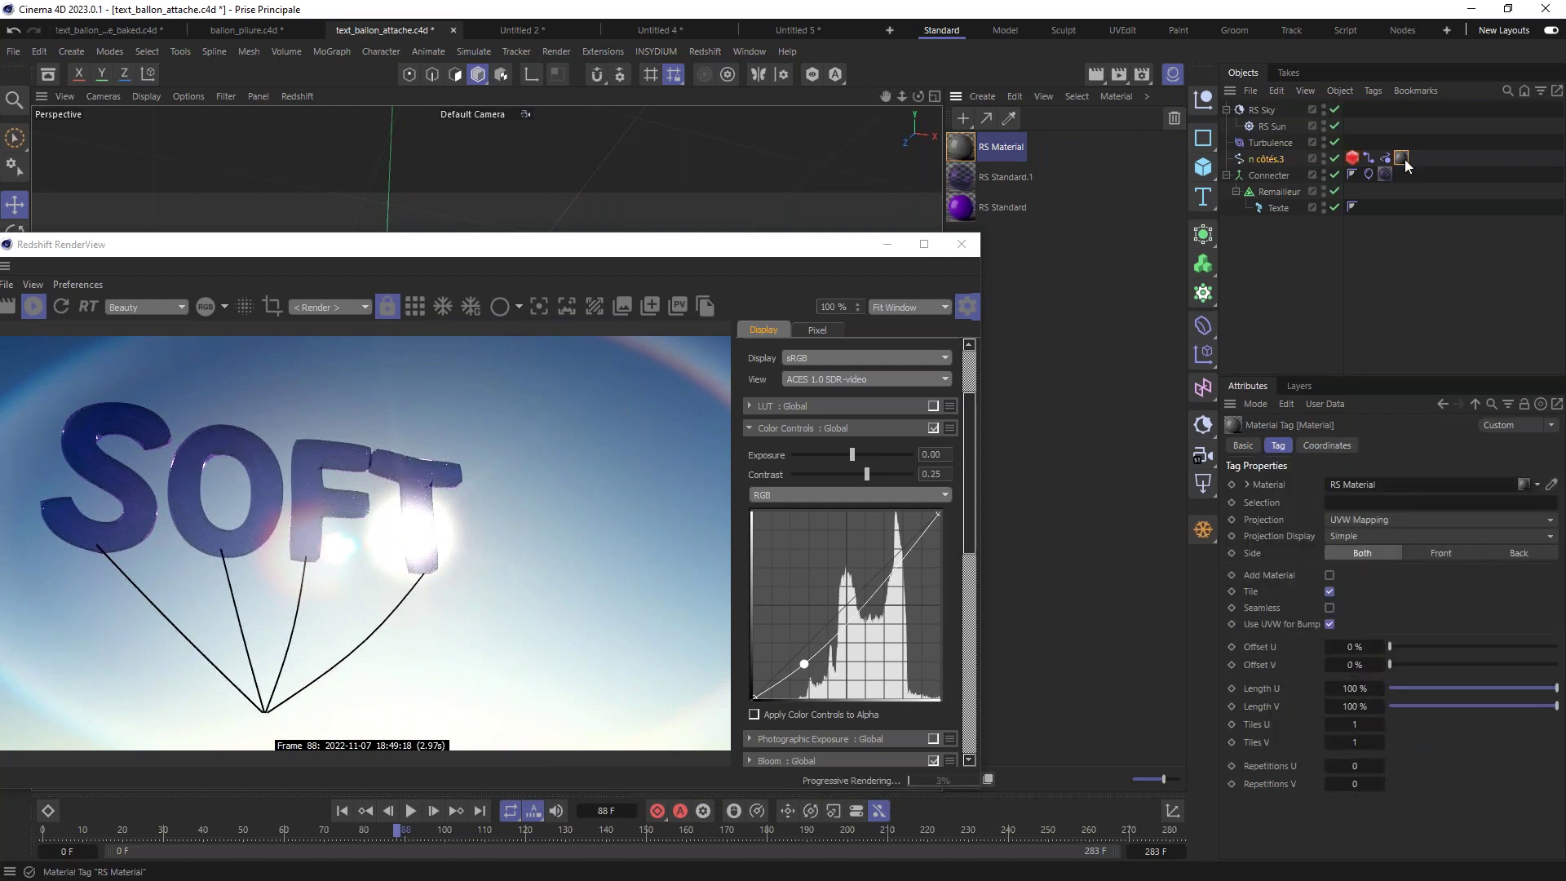
double_click(1401, 158)
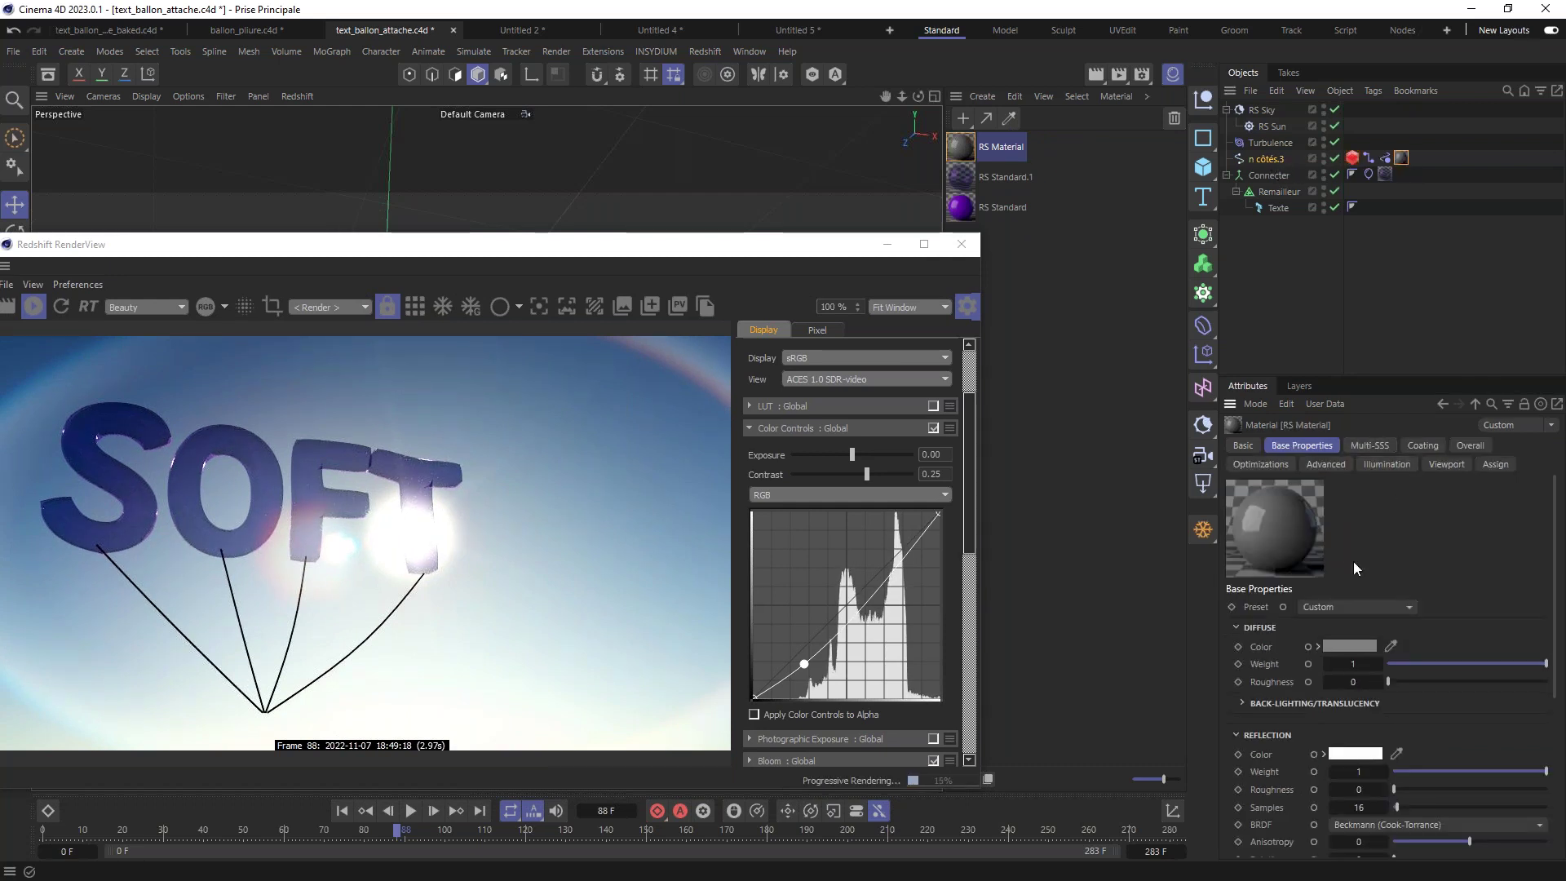
left_click(1317, 646)
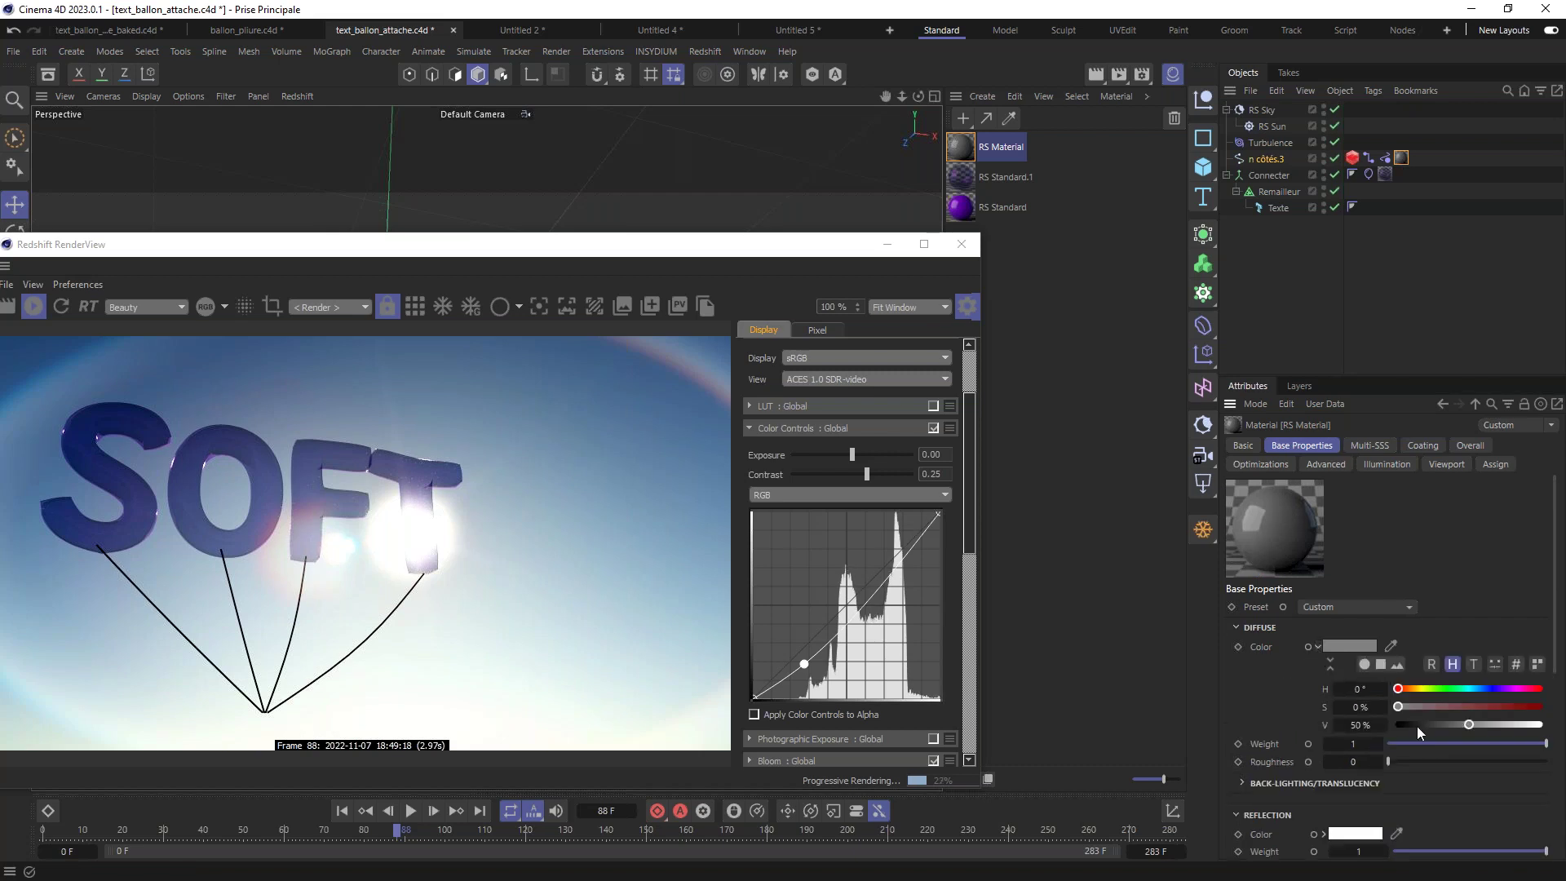
left_click_drag(1505, 726, 1525, 726)
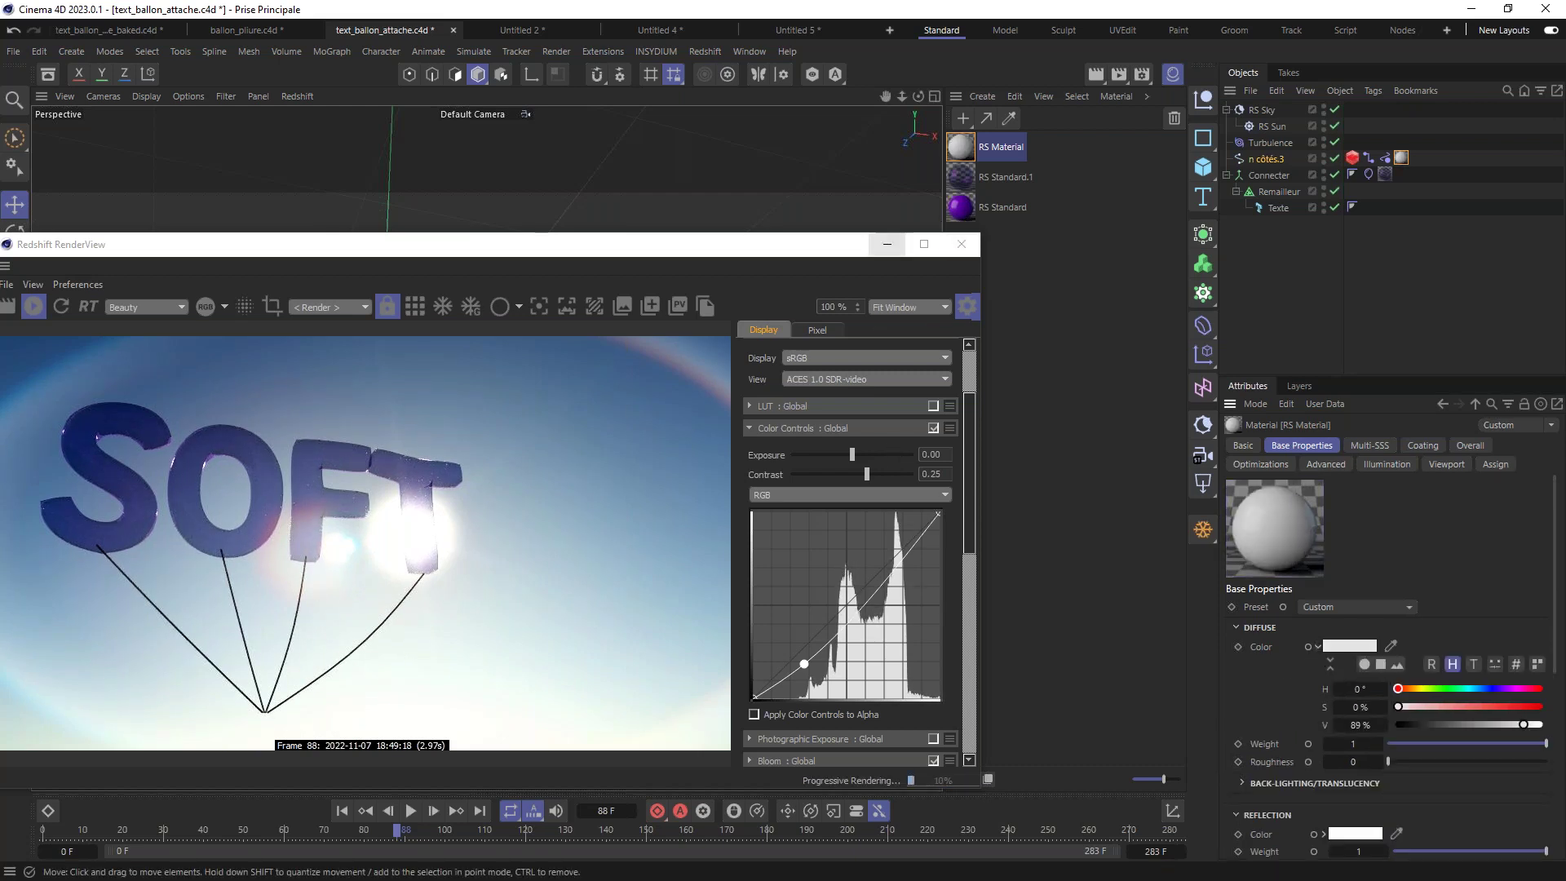
Step: Restart the render with interactive rendering turned back on
left_click_drag(728, 235, 837, 125)
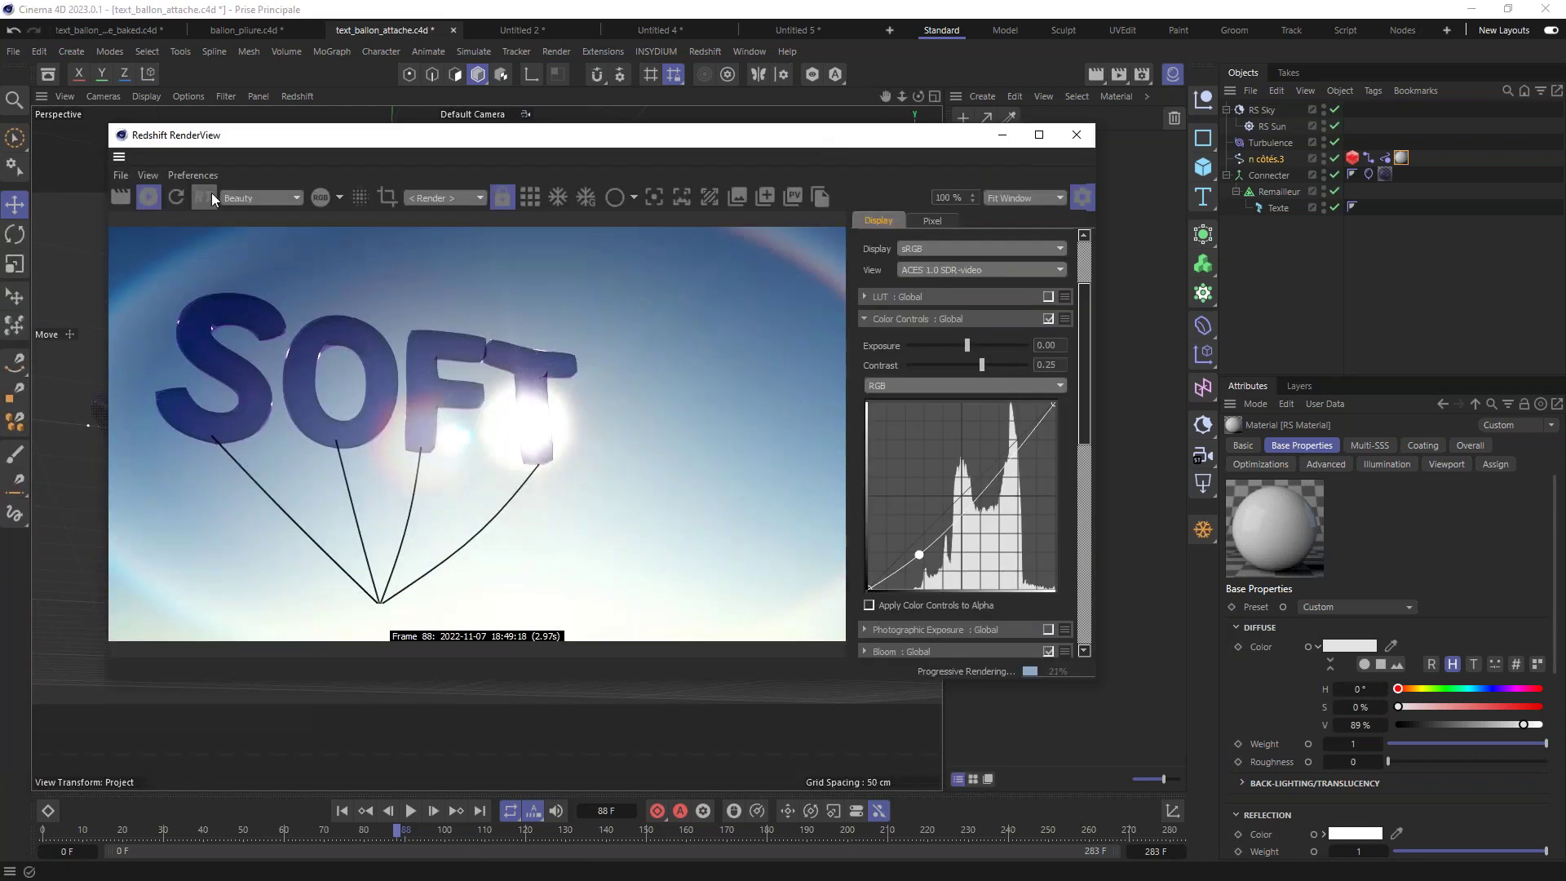
left_click(178, 195)
left_click(146, 196)
left_click(1317, 648)
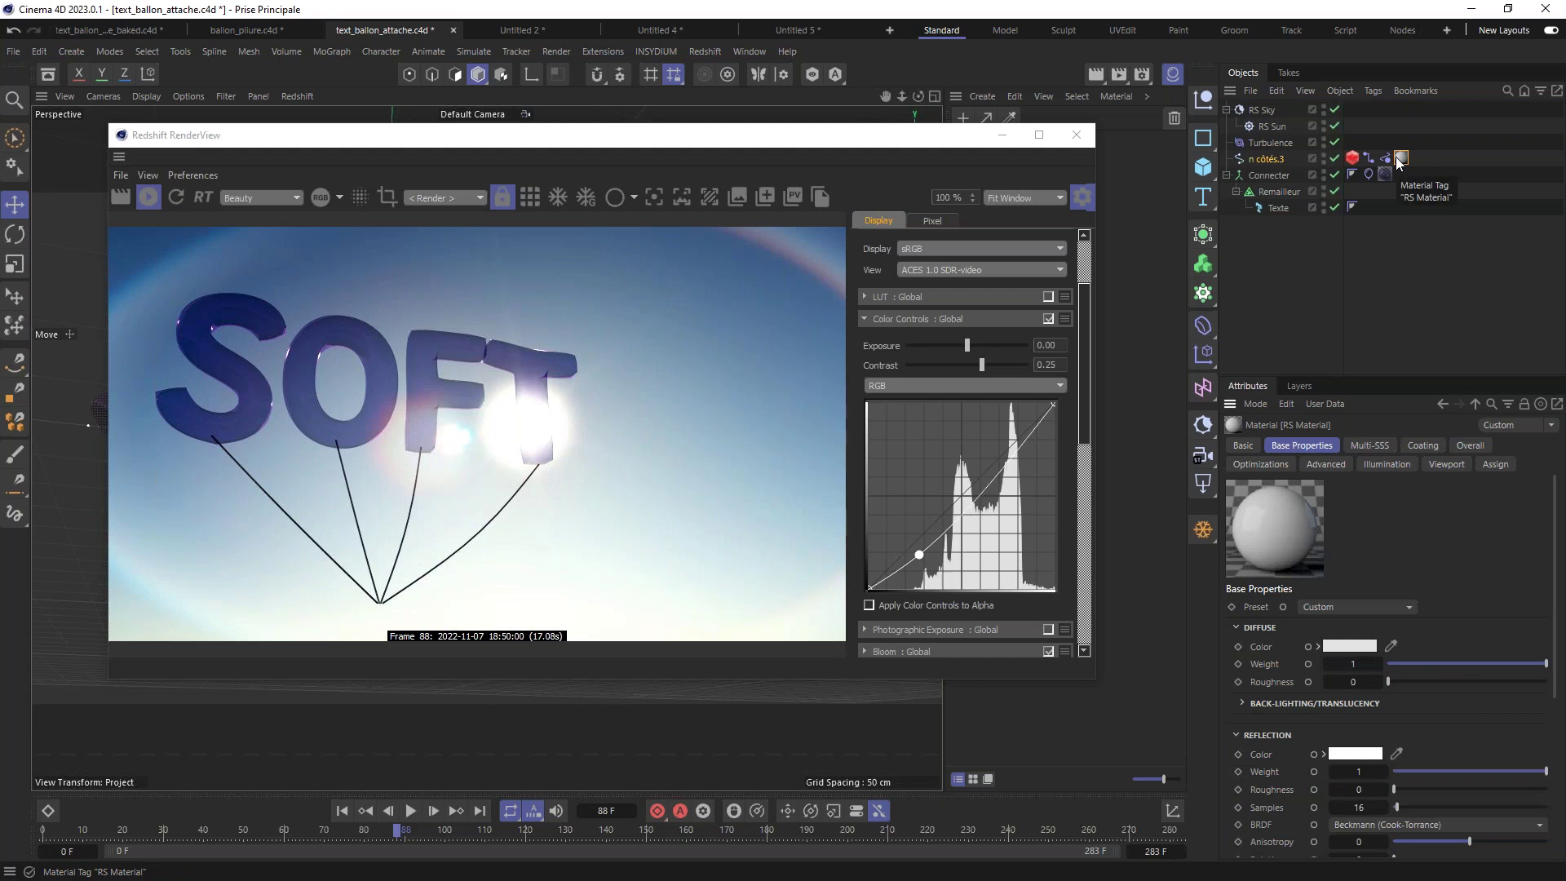
Step: Set the spline's hair-strand thickness to 0.3
mouse_move(1556, 506)
left_mouse_down()
mouse_move(1562, 655)
mouse_move(1558, 477)
left_mouse_up()
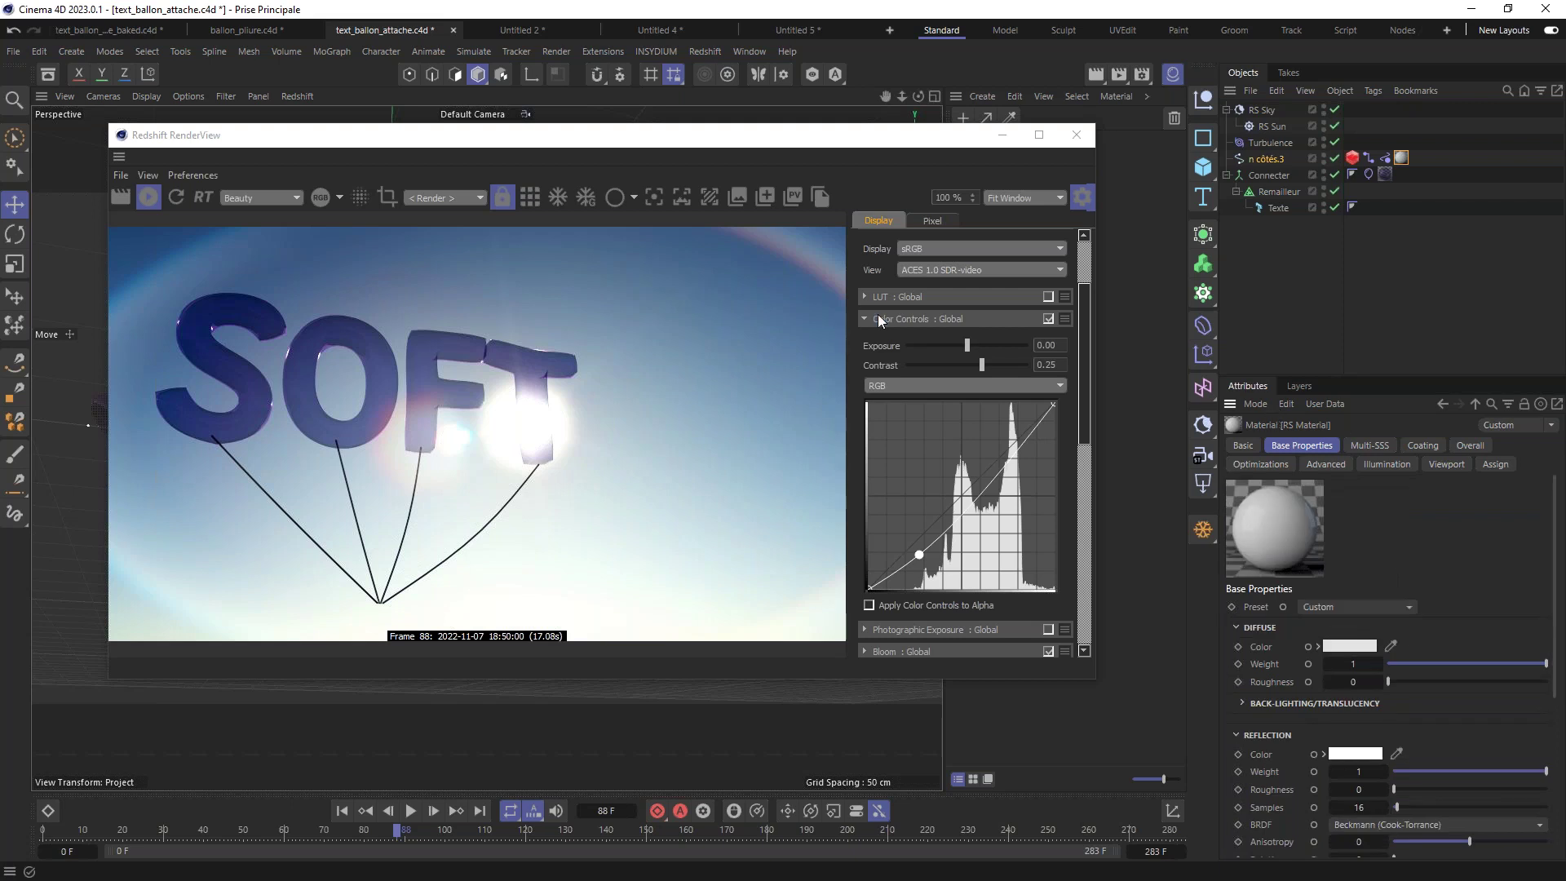
left_click(1354, 157)
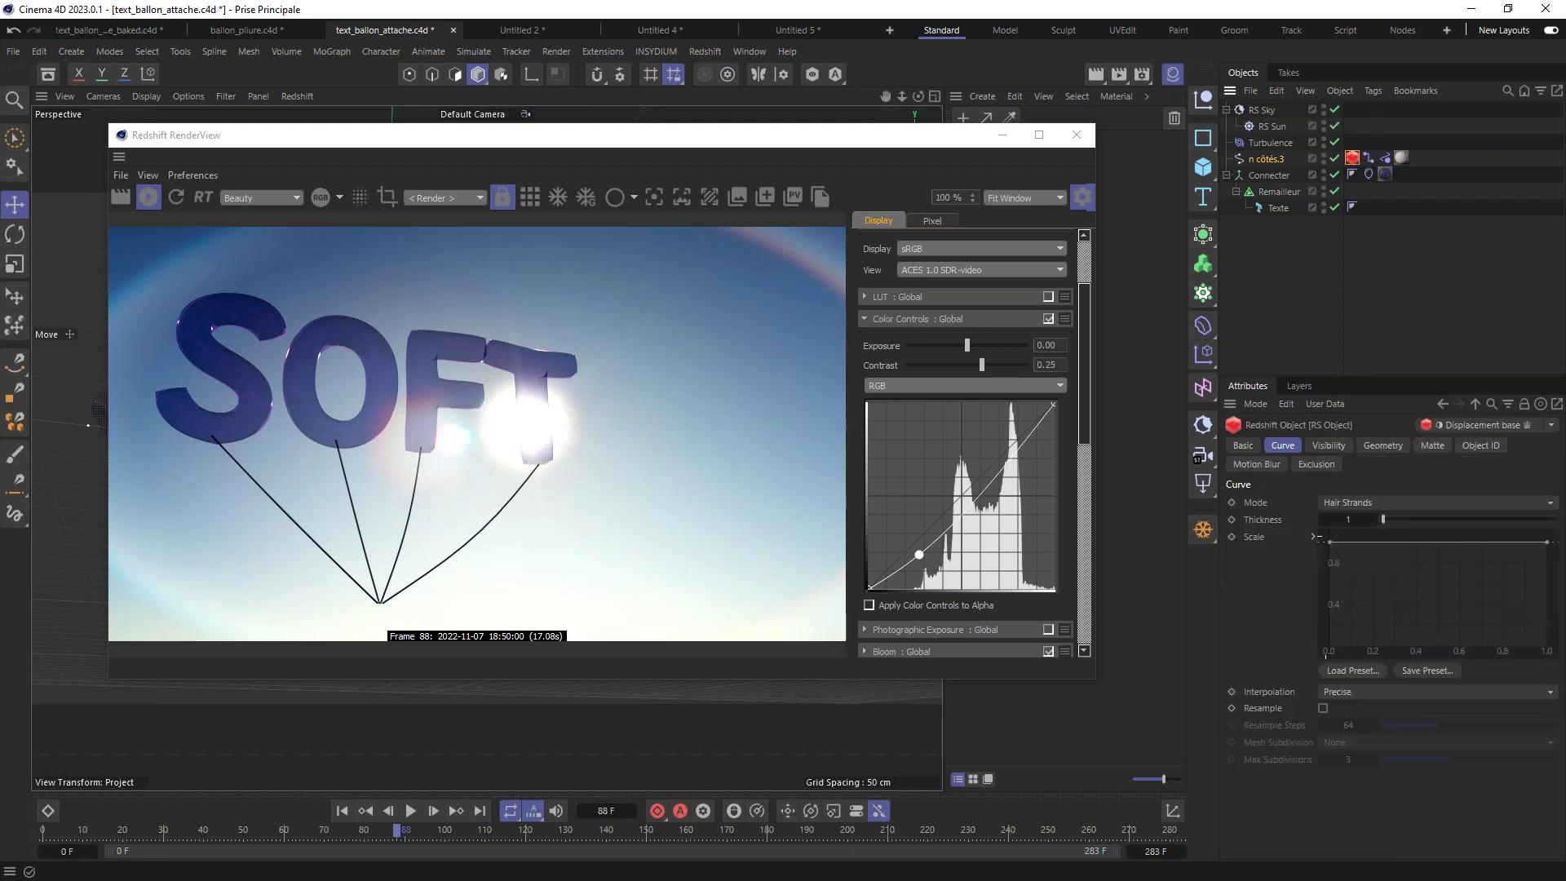
left_click(1354, 520)
type("0.3")
key("Return")
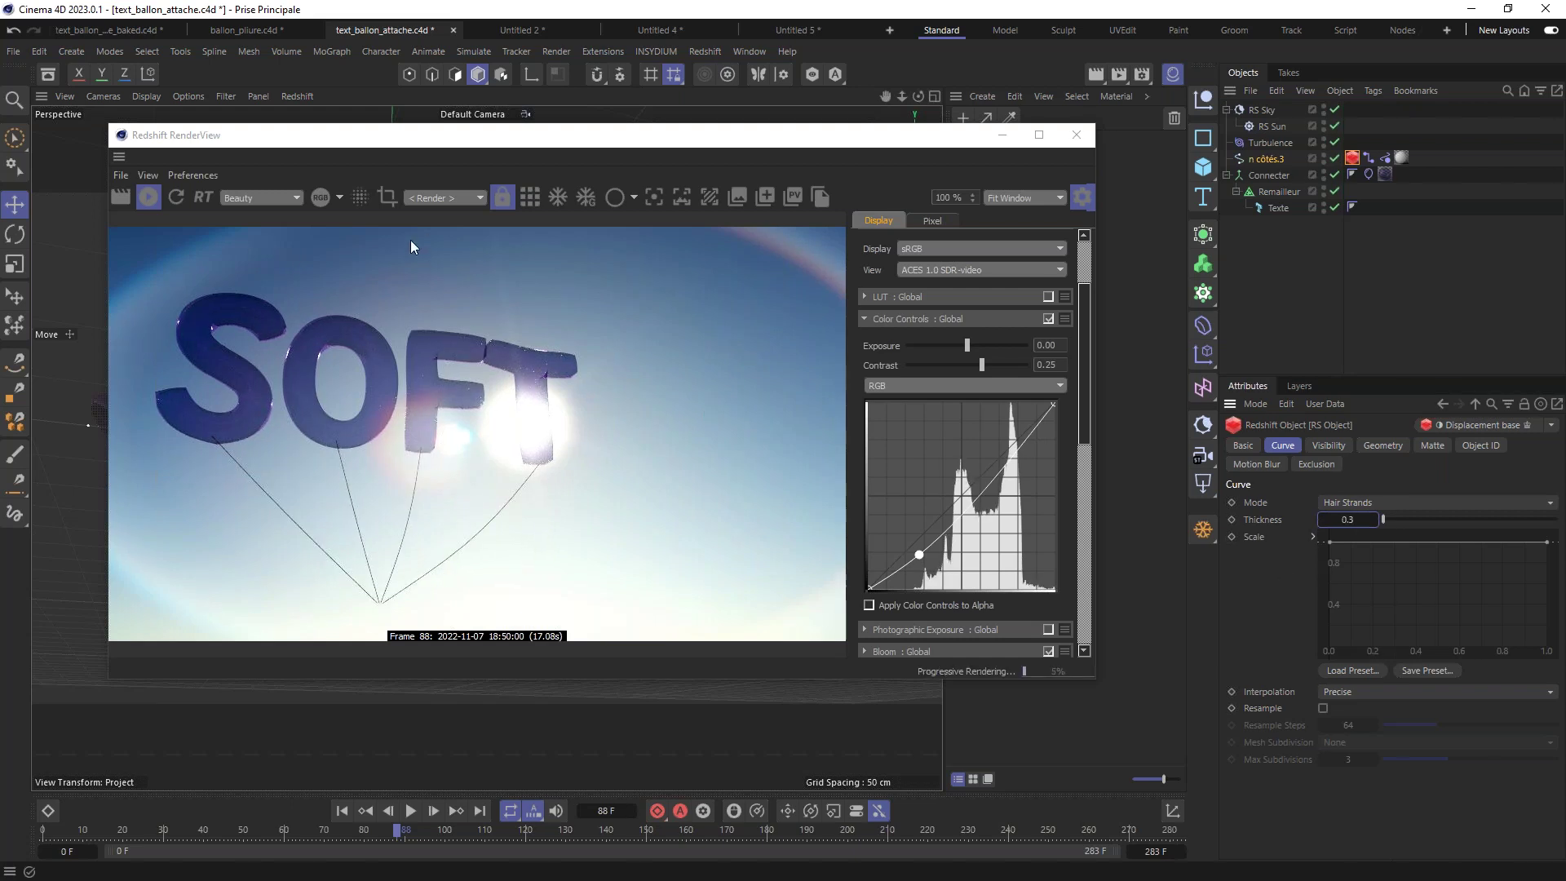
Step: Close the render window and orbit to face SOFT more head-on
left_click_drag(674, 134, 877, 103)
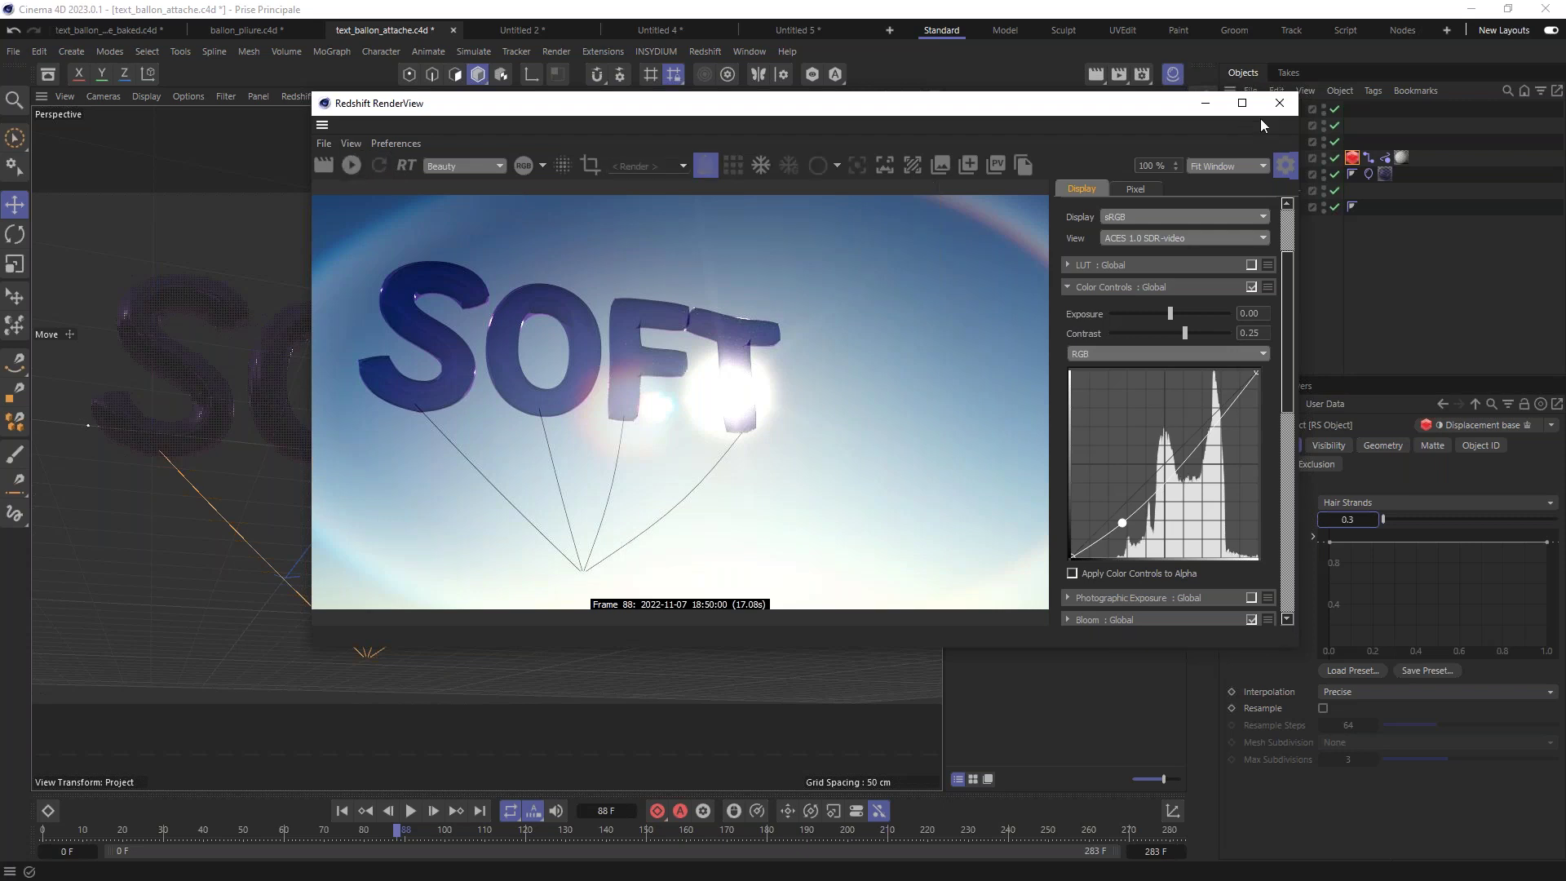
left_click(1279, 103)
left_click_drag(554, 426, 595, 389, "alt")
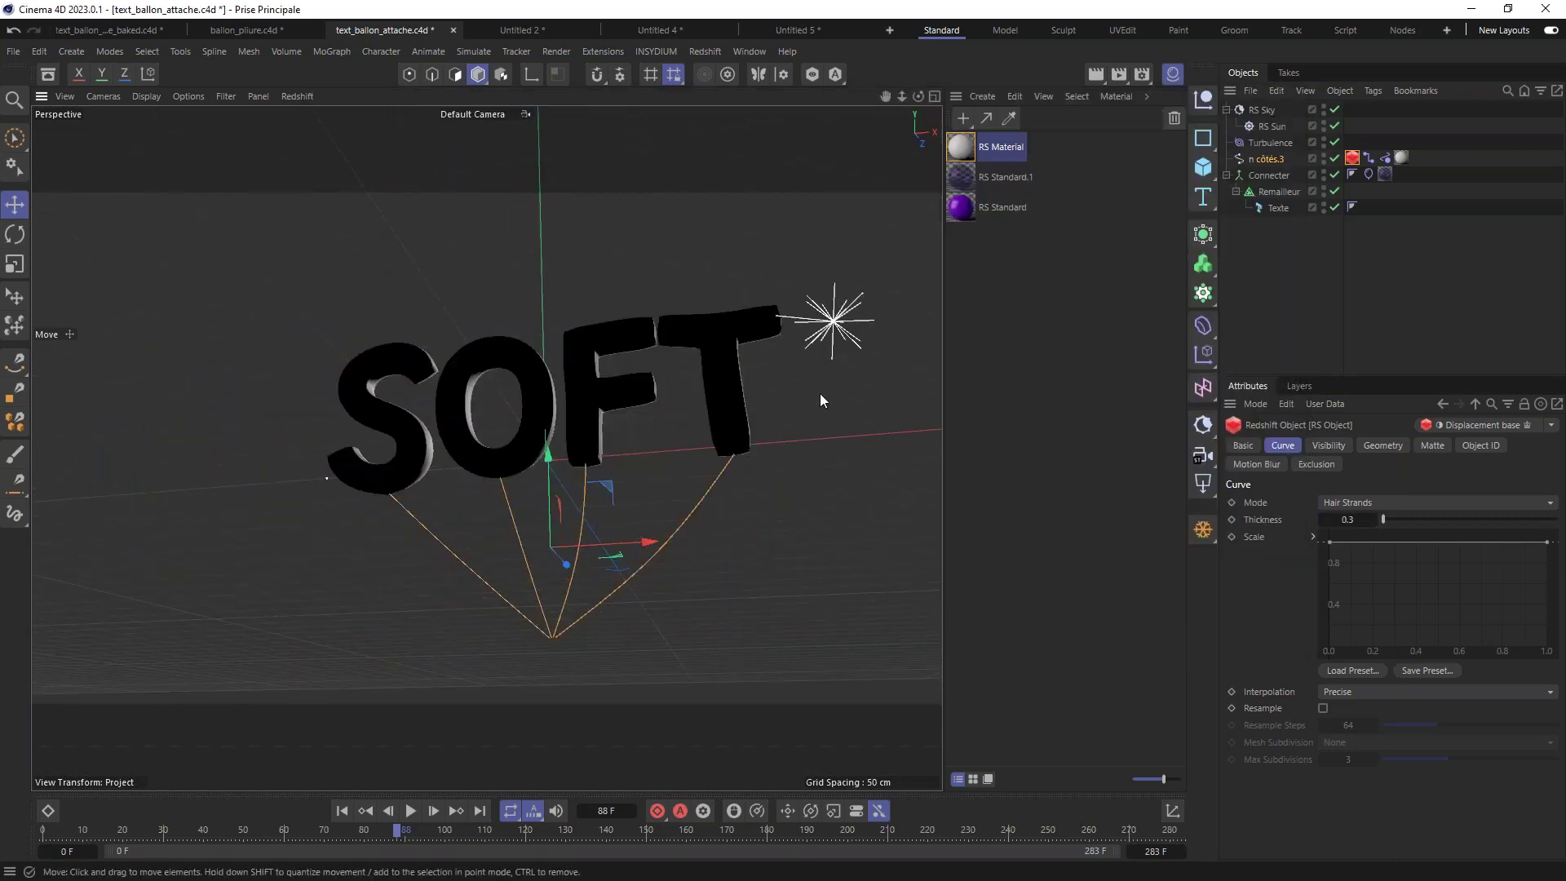
Step: Show the SOFT letters with grey shaded display in the viewport
scroll(458, 341, "up", 8)
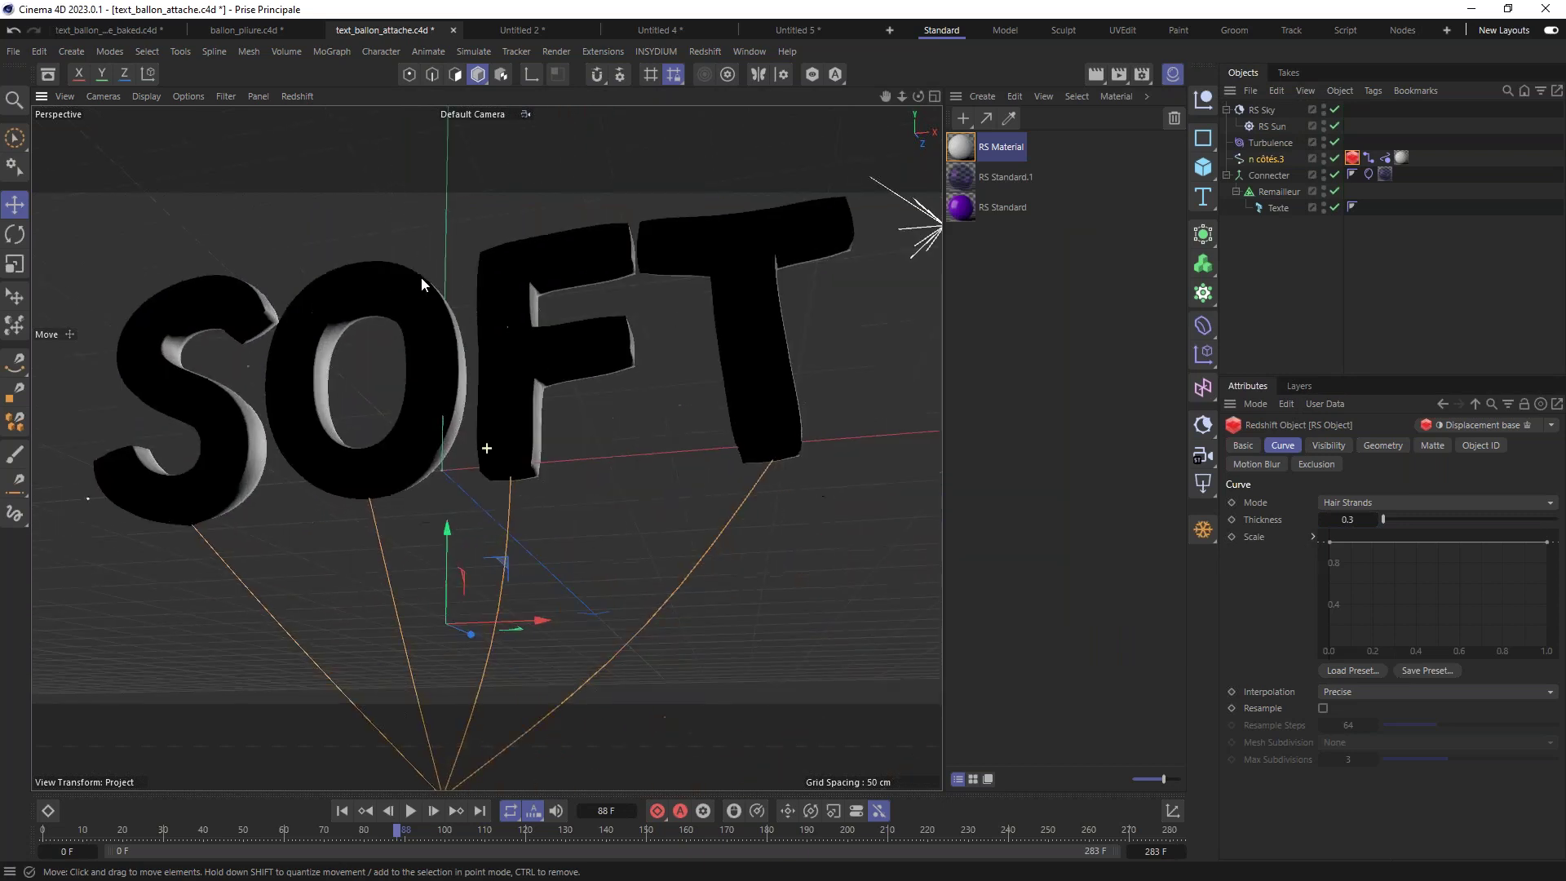
scroll(372, 261, "down", 4)
left_click(103, 95)
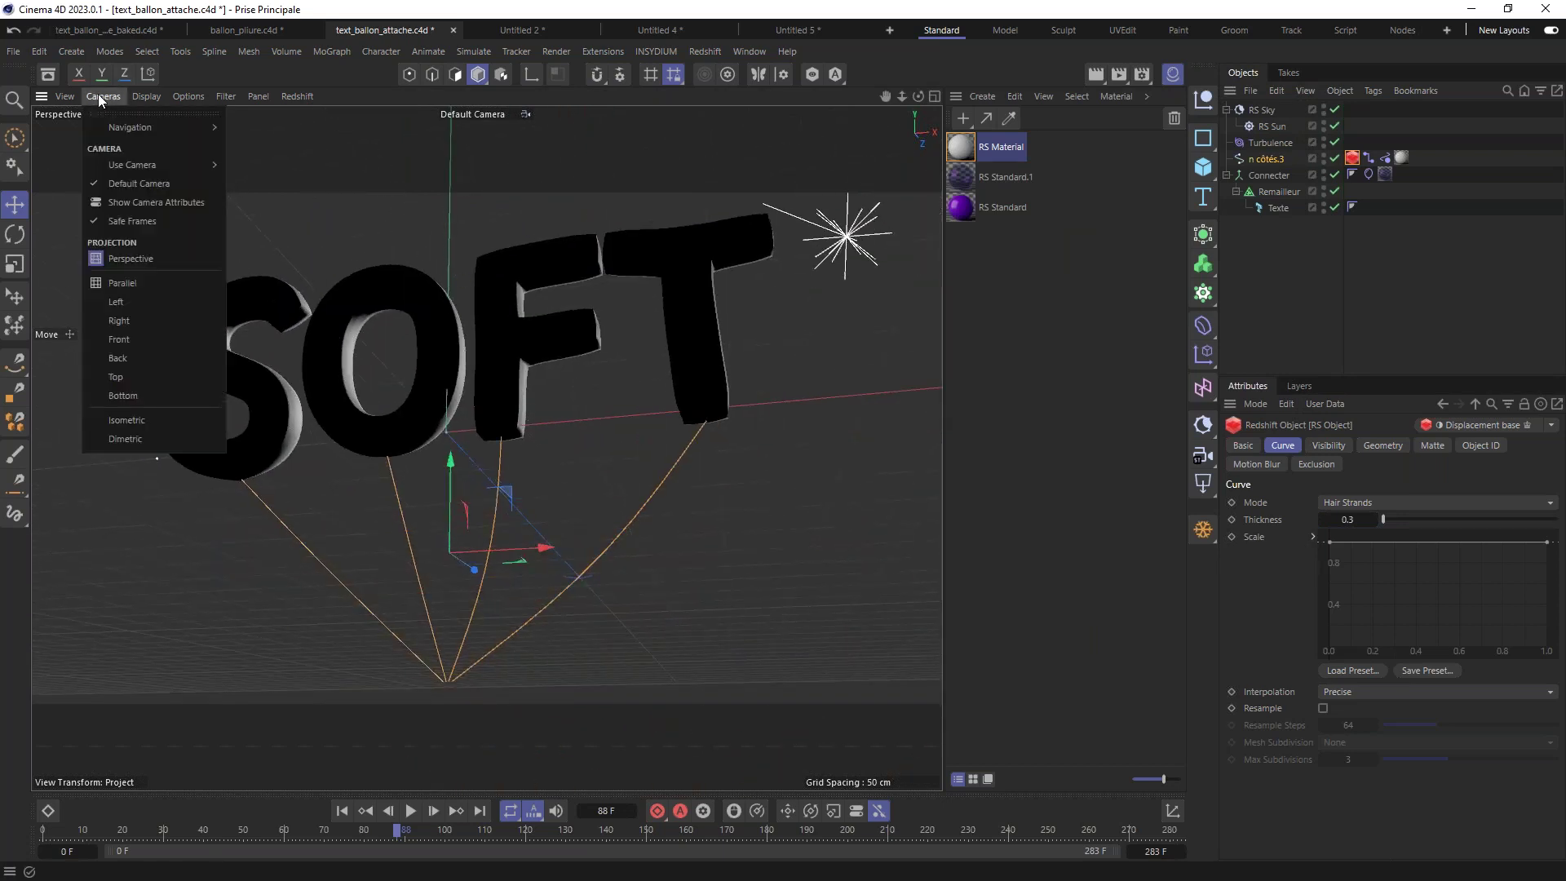
mouse_move(154, 94)
left_click(174, 181)
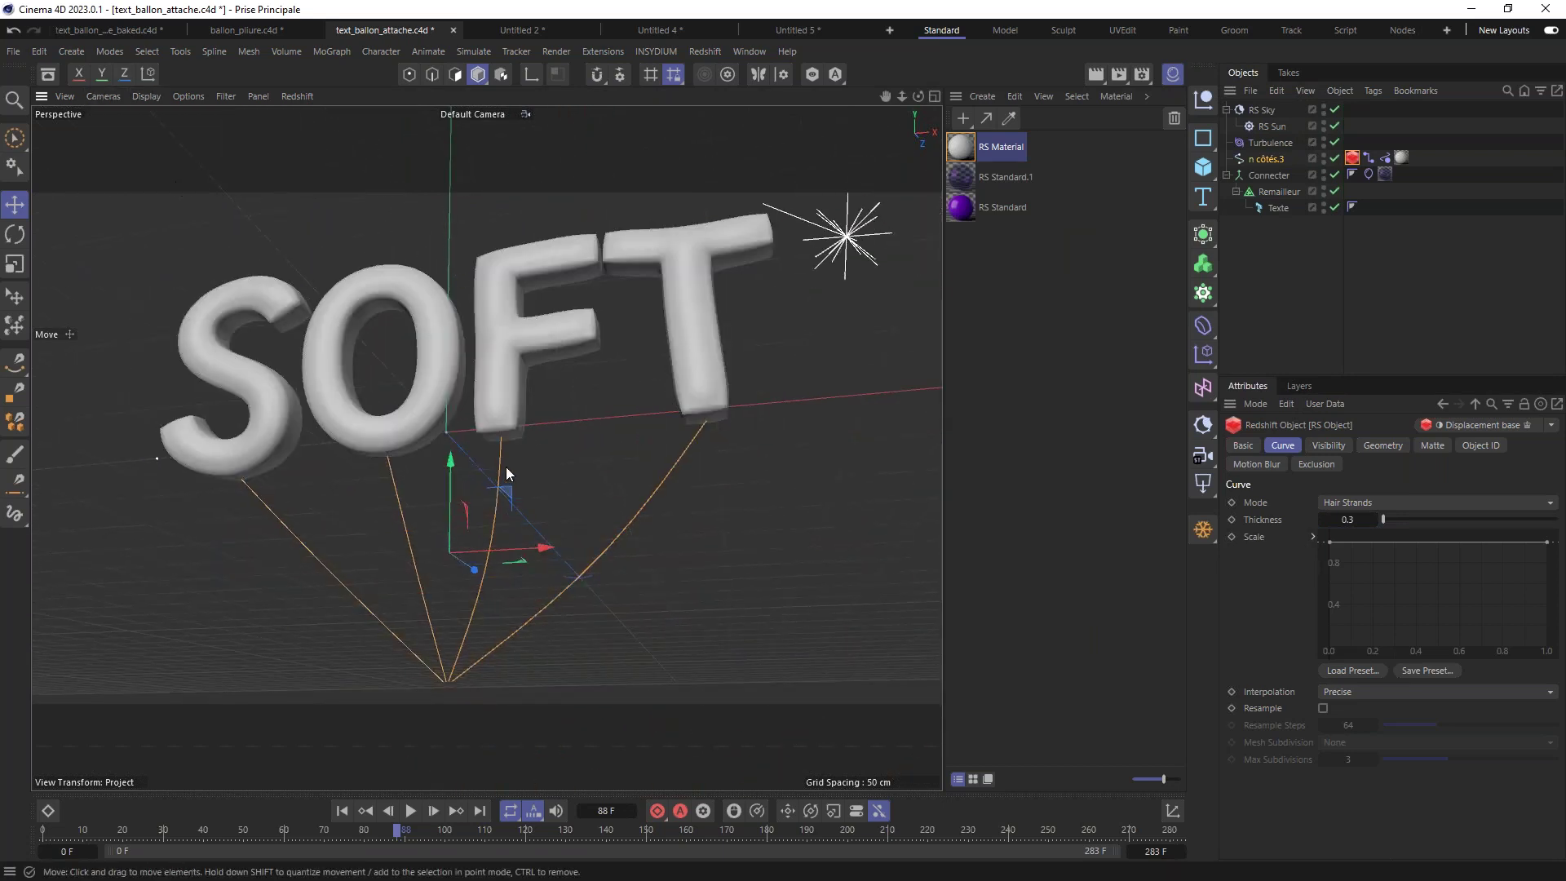
Step: Play the animation to frame 277, then create the new empty project Untitled 6
left_click(411, 811)
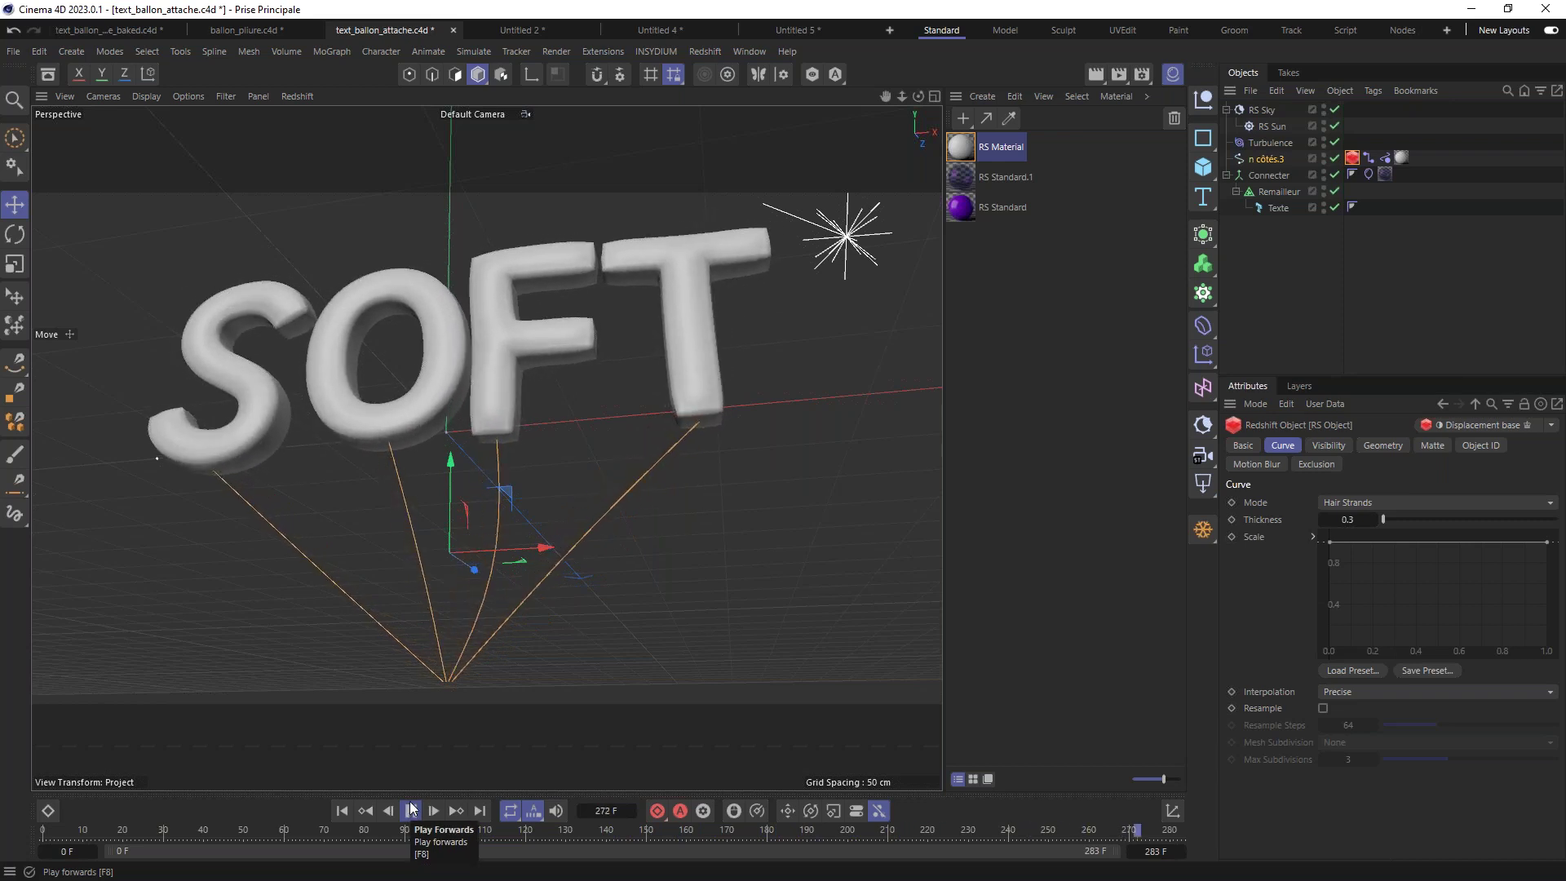
left_click(410, 810)
mouse_move(550, 360)
left_mouse_down("alt")
mouse_move(462, 376)
mouse_move(545, 373)
left_mouse_up("alt")
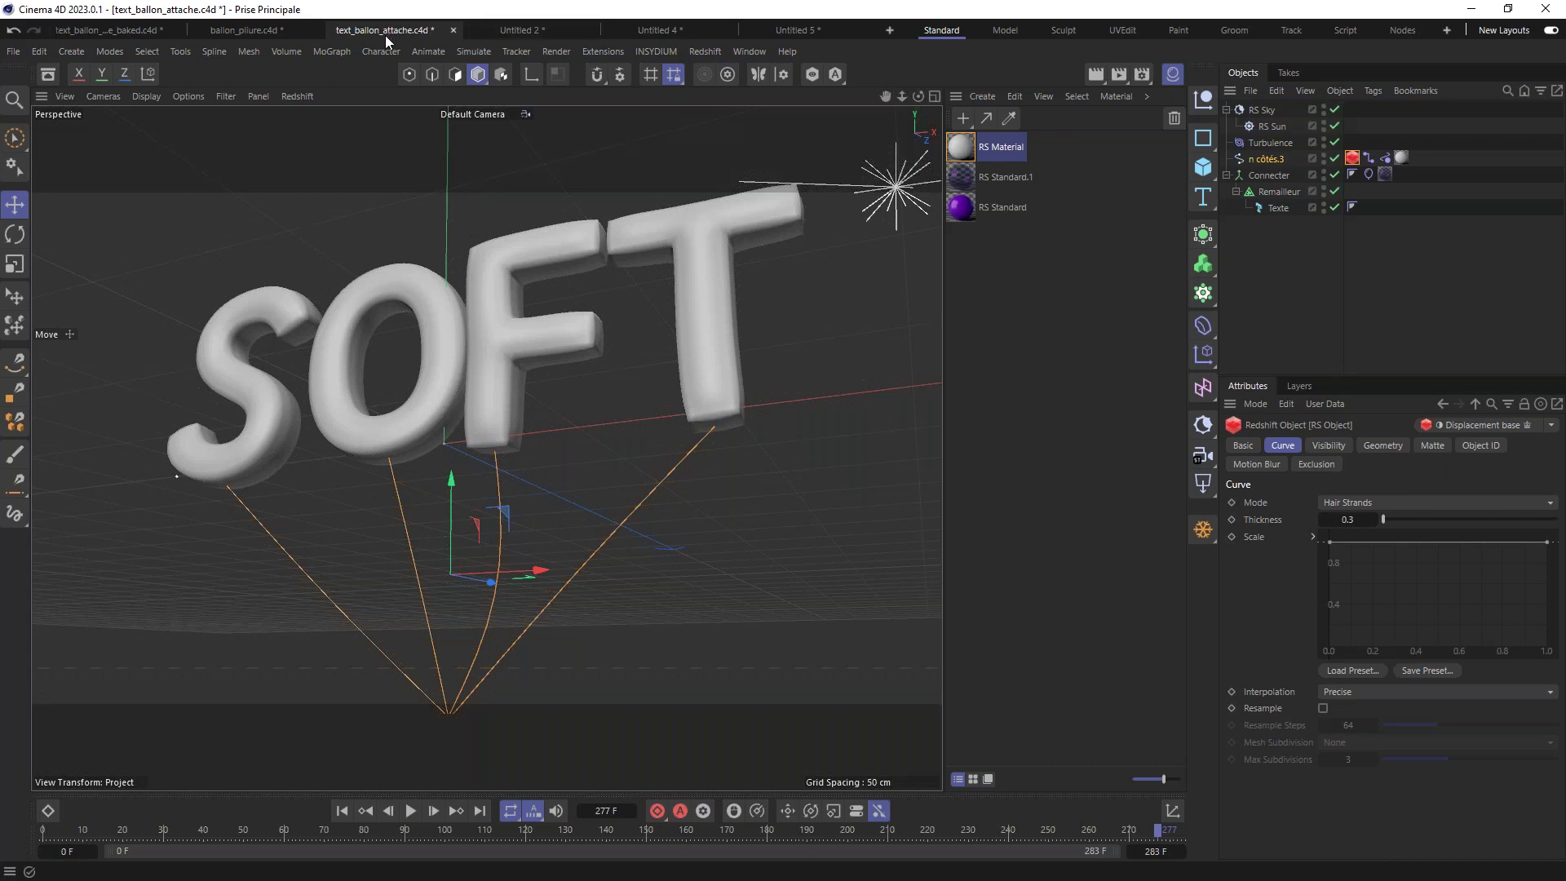
left_click(891, 31)
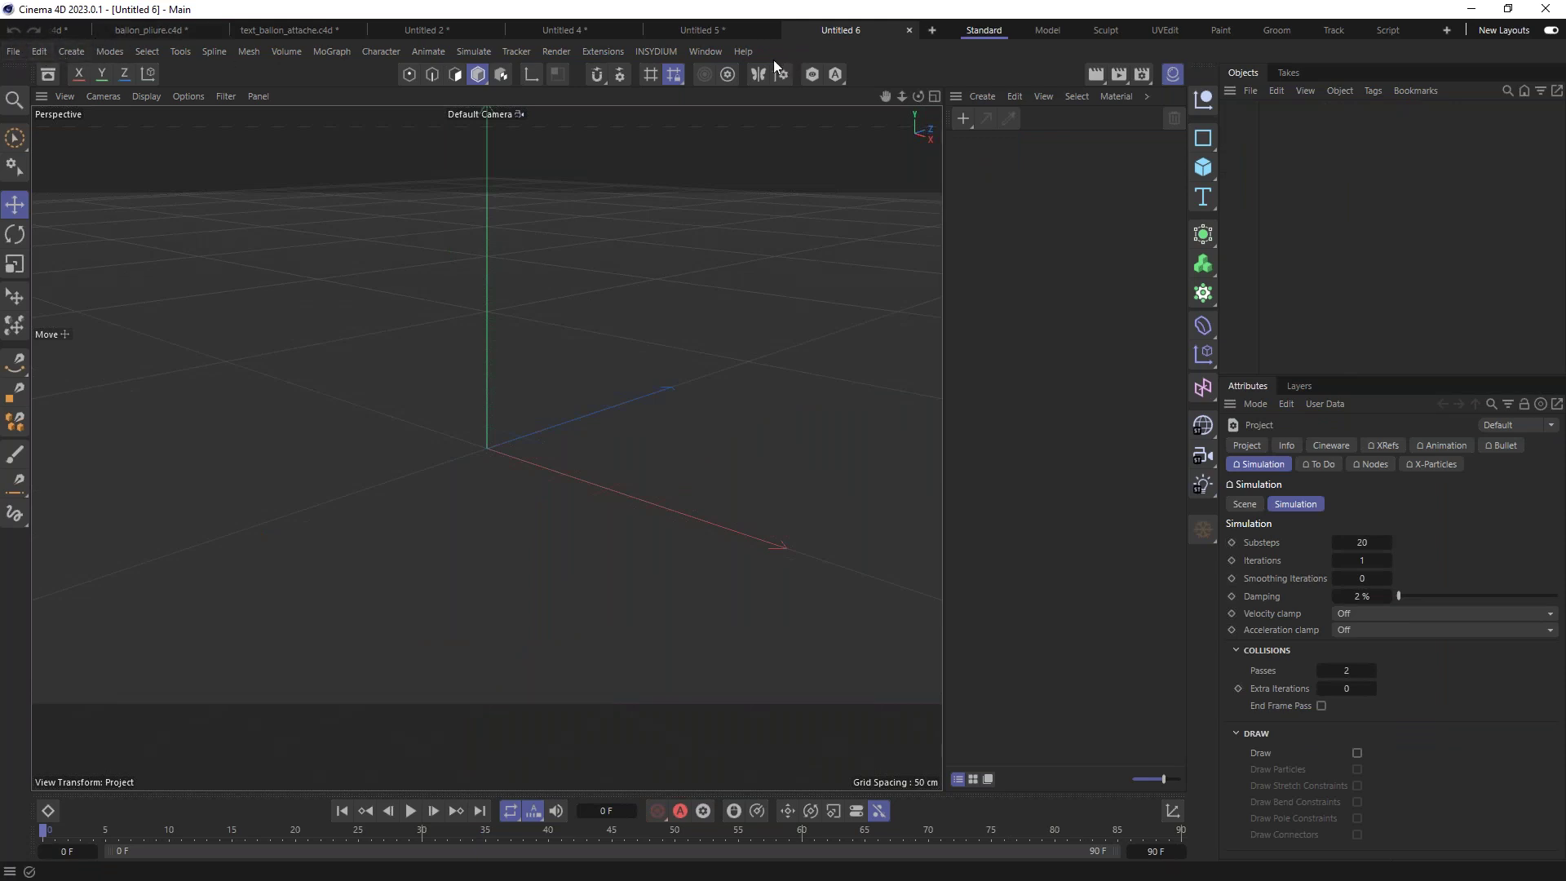
Step: Switch to the SoftCushio.c4d project and view it through the Default Camera
left_click(706, 52)
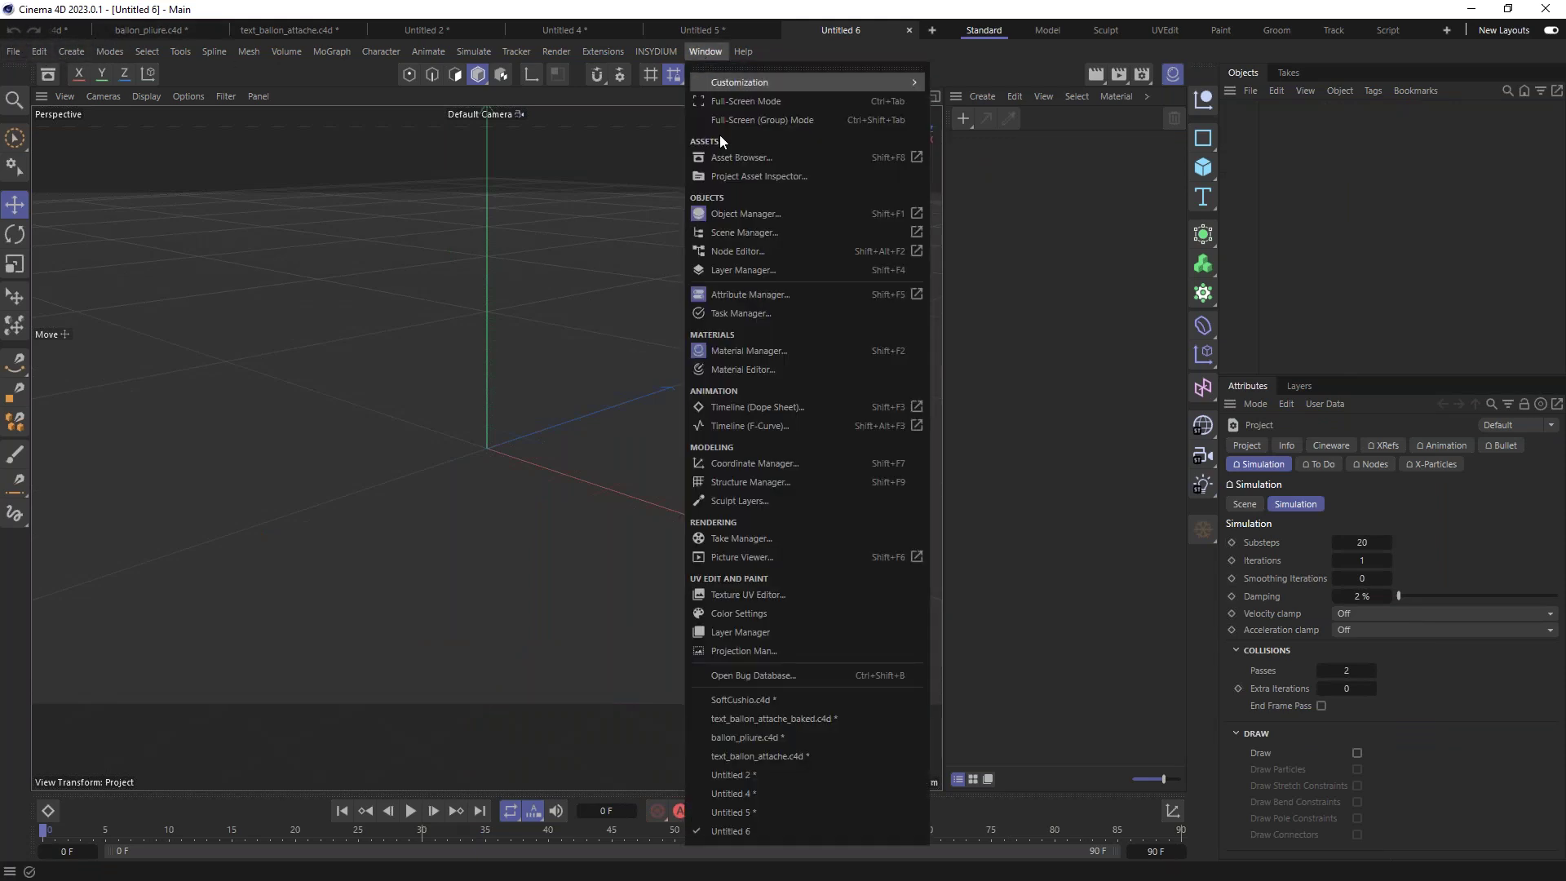
left_click(747, 700)
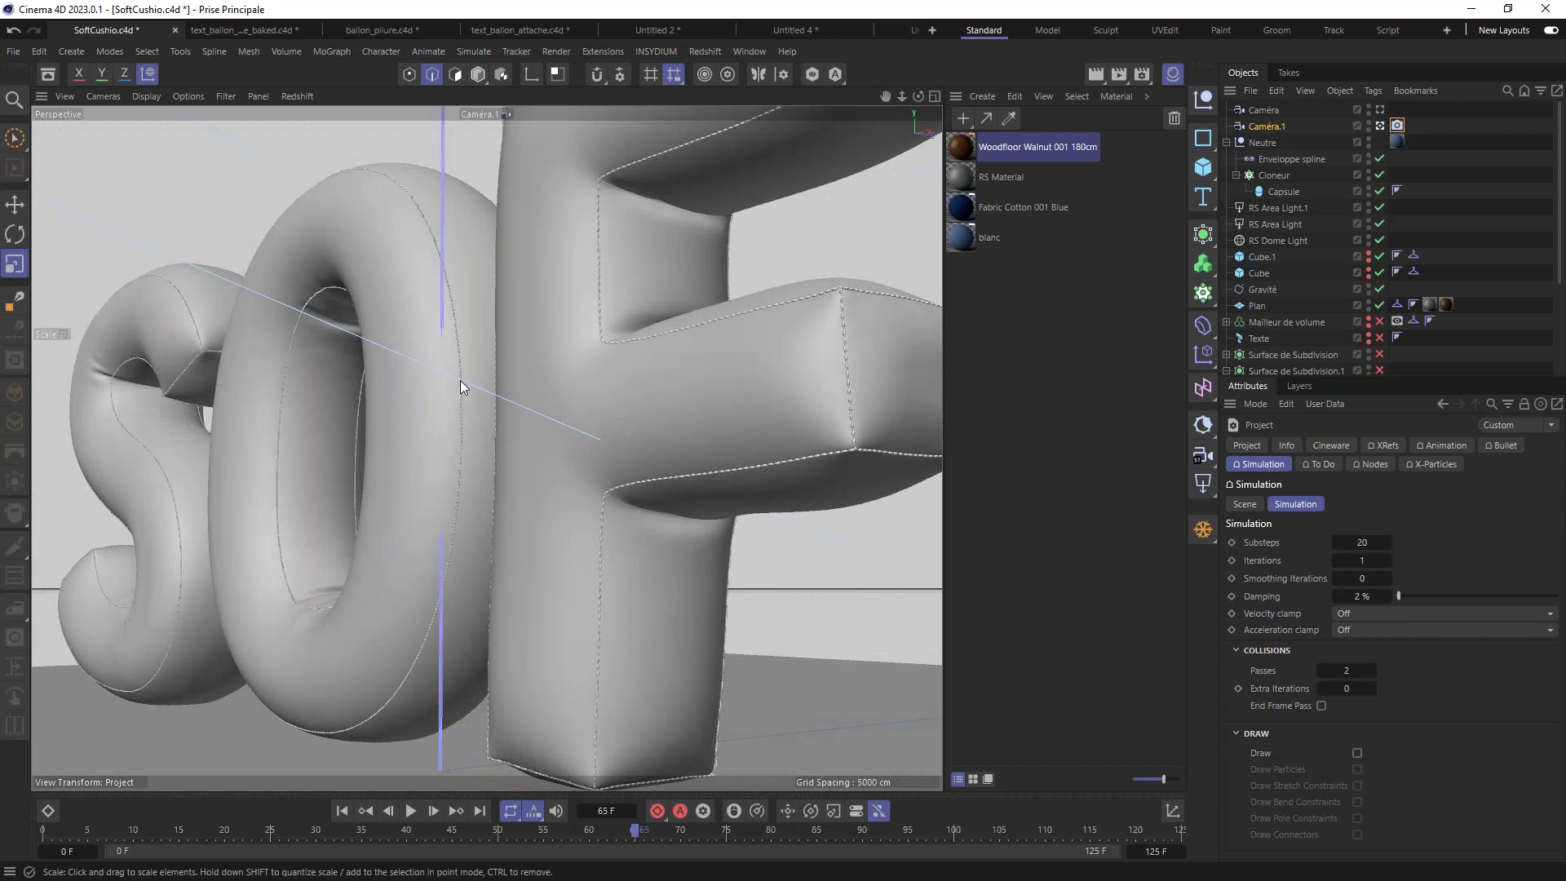
left_click(507, 114)
Step: Orbit close around the letters, through the O and to the F, then close cushion.png
left_click_drag(439, 359, 640, 491, "alt")
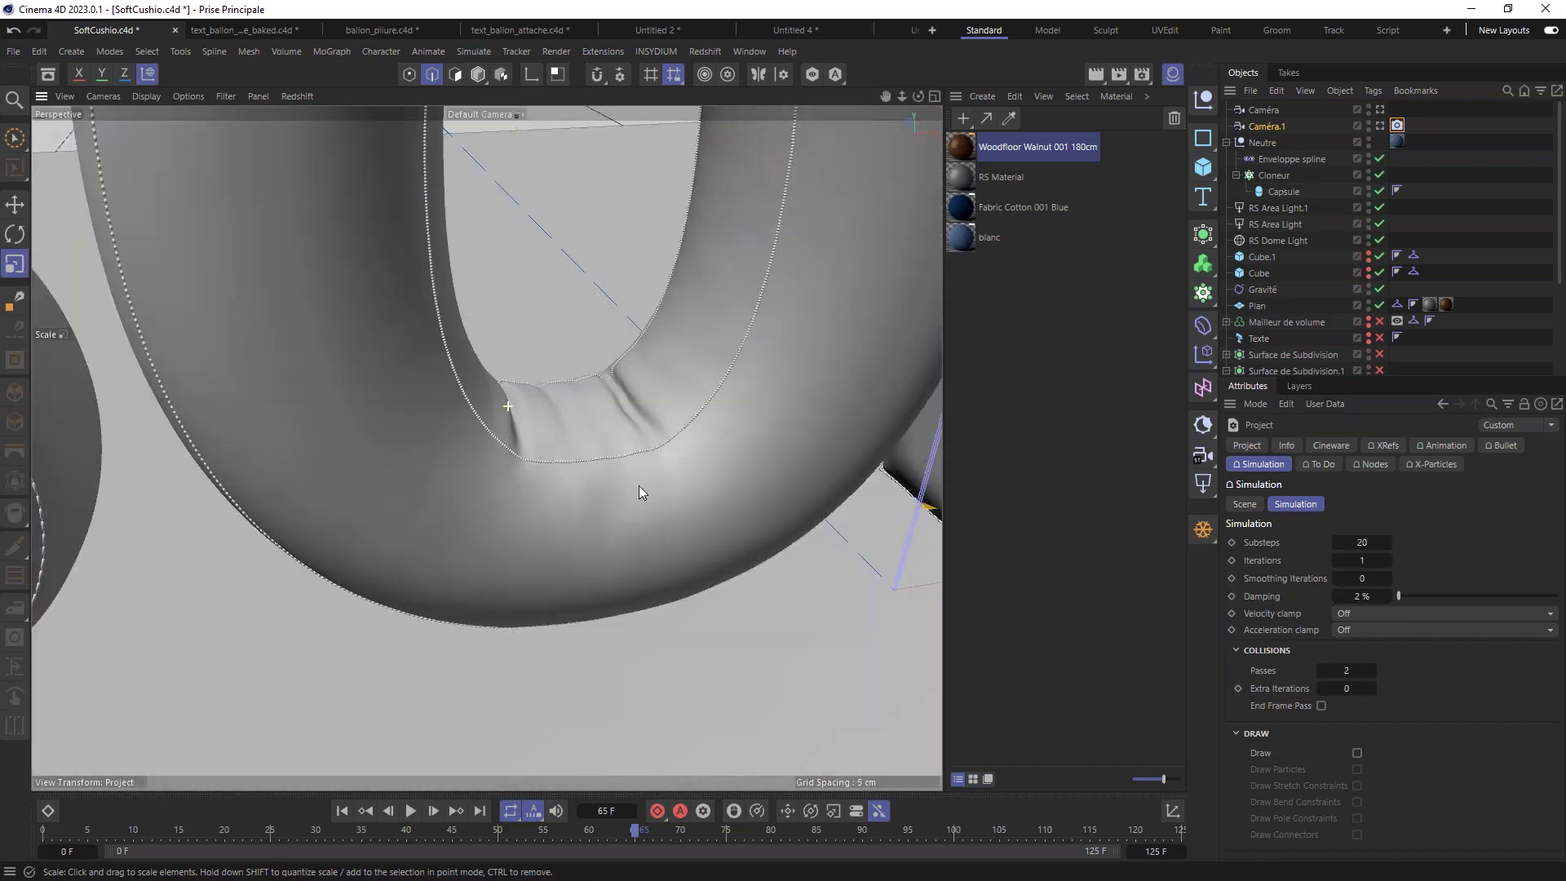
left_click_drag(616, 403, 267, 373, "alt")
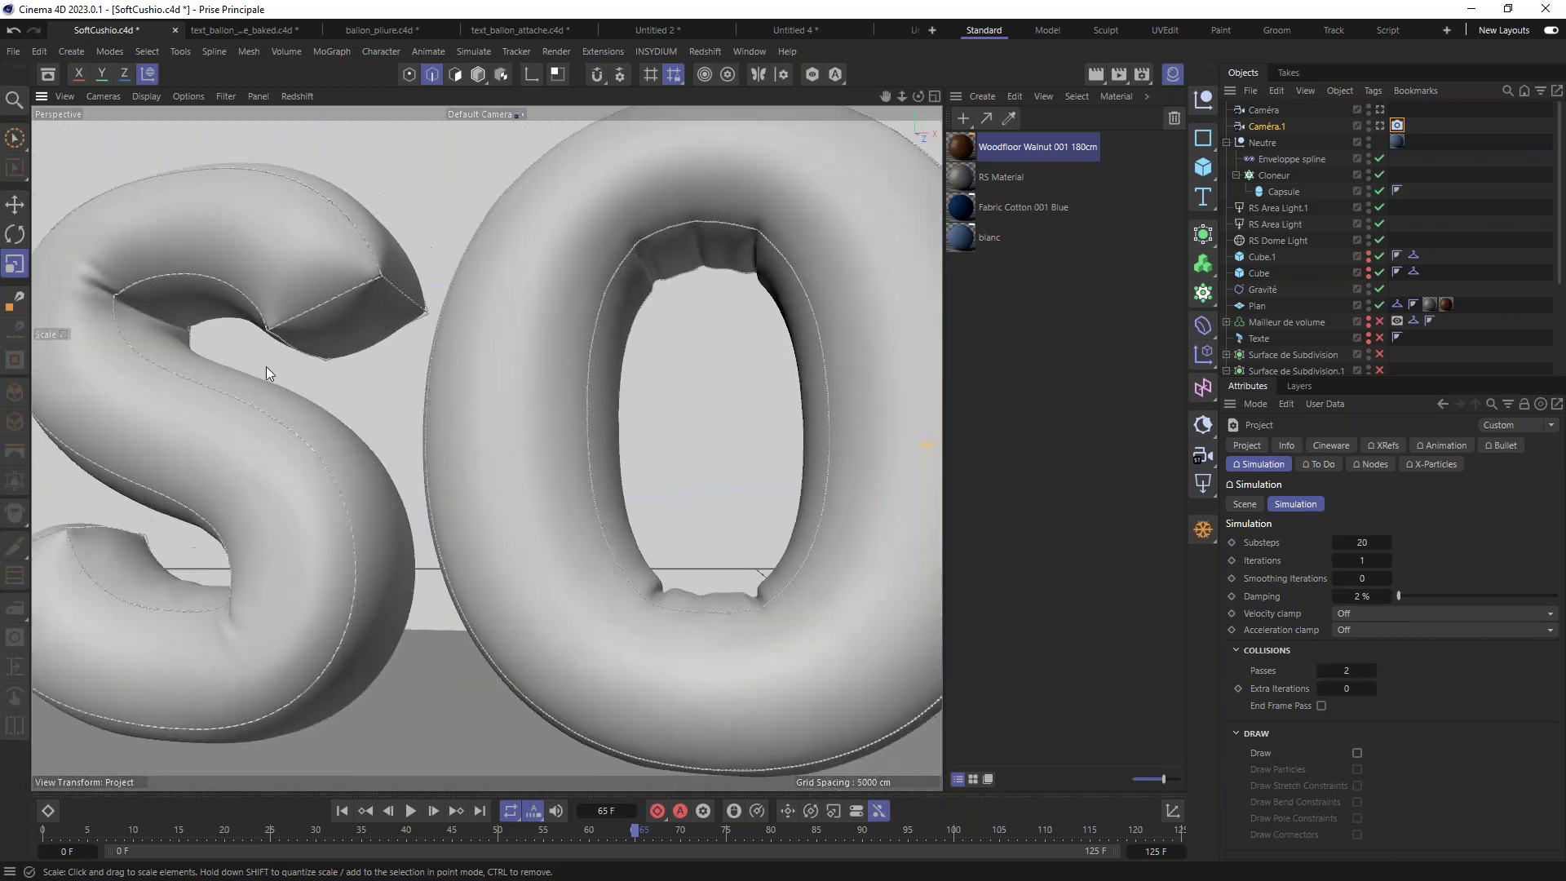
left_click_drag(717, 384, 571, 440, "alt")
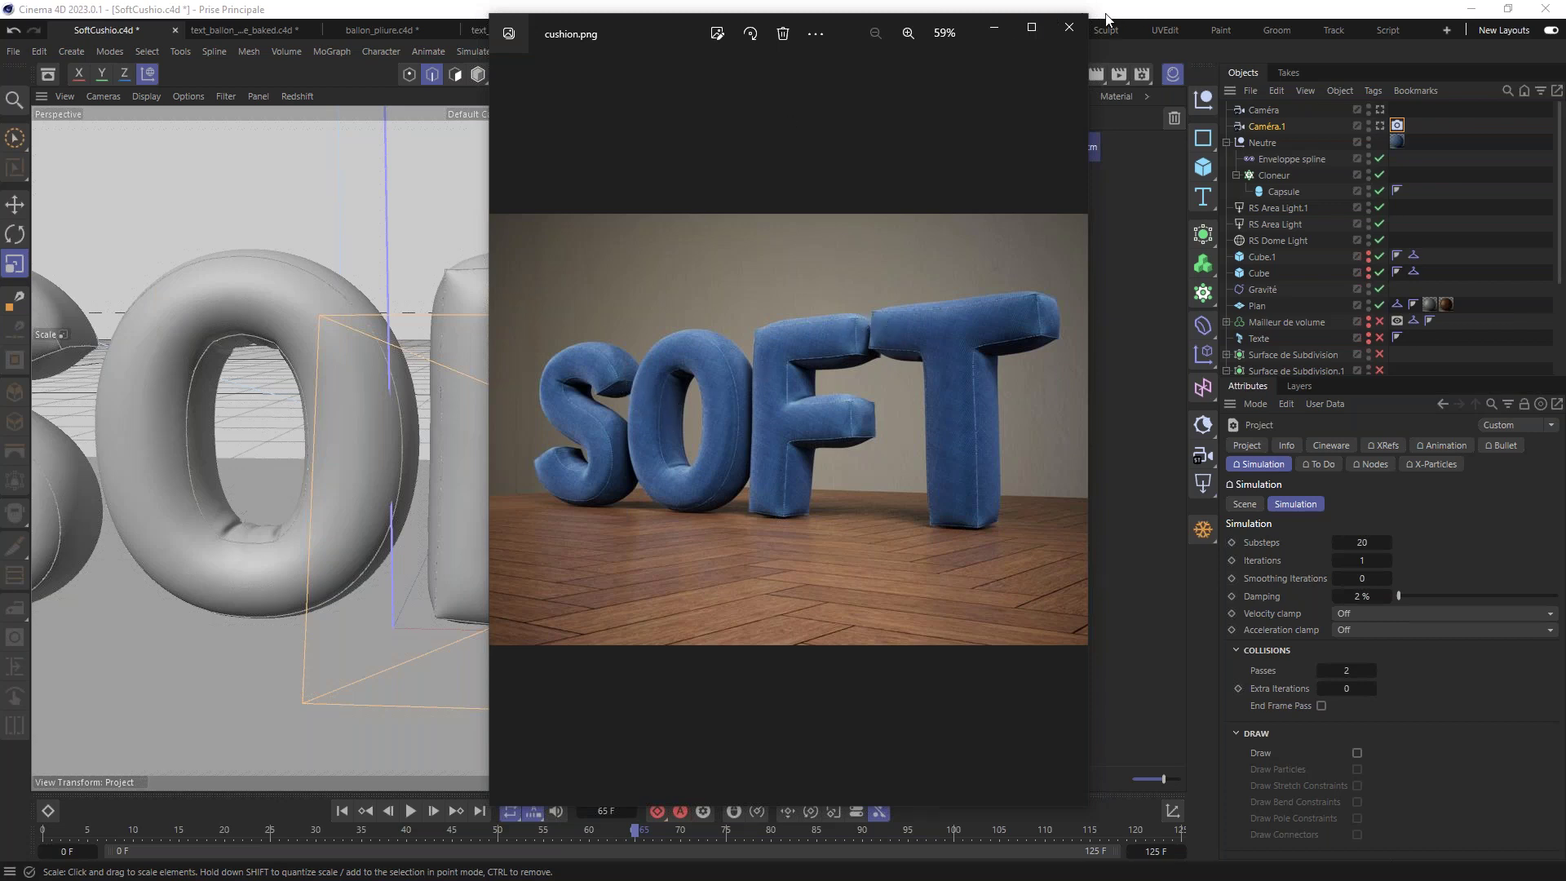
key("alt+F4")
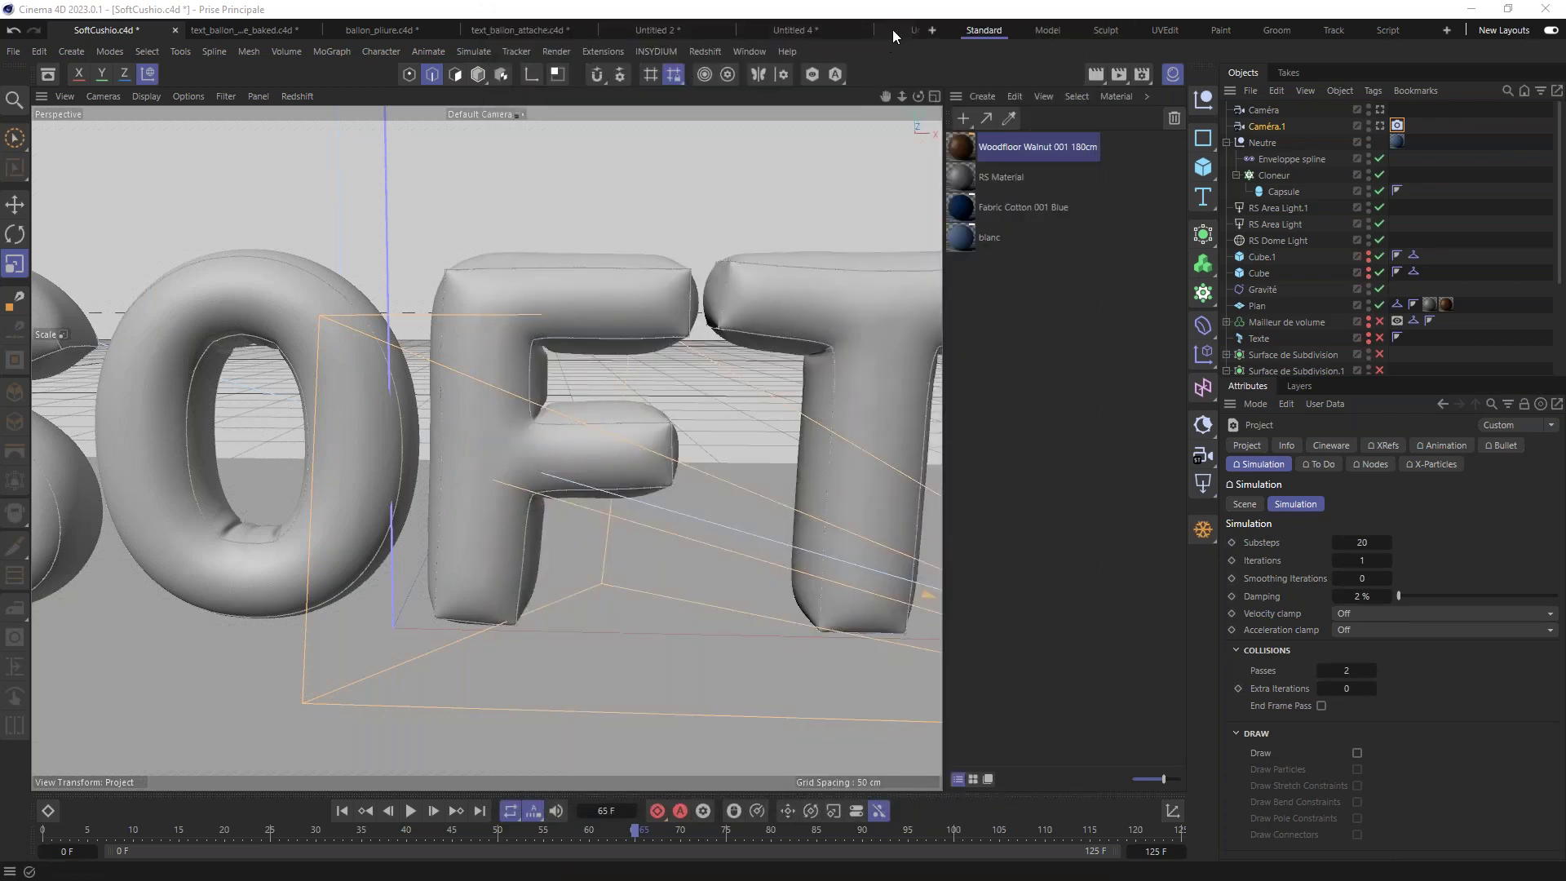
Step: Start a new project and add a Text object reading SOFT
left_click(932, 31)
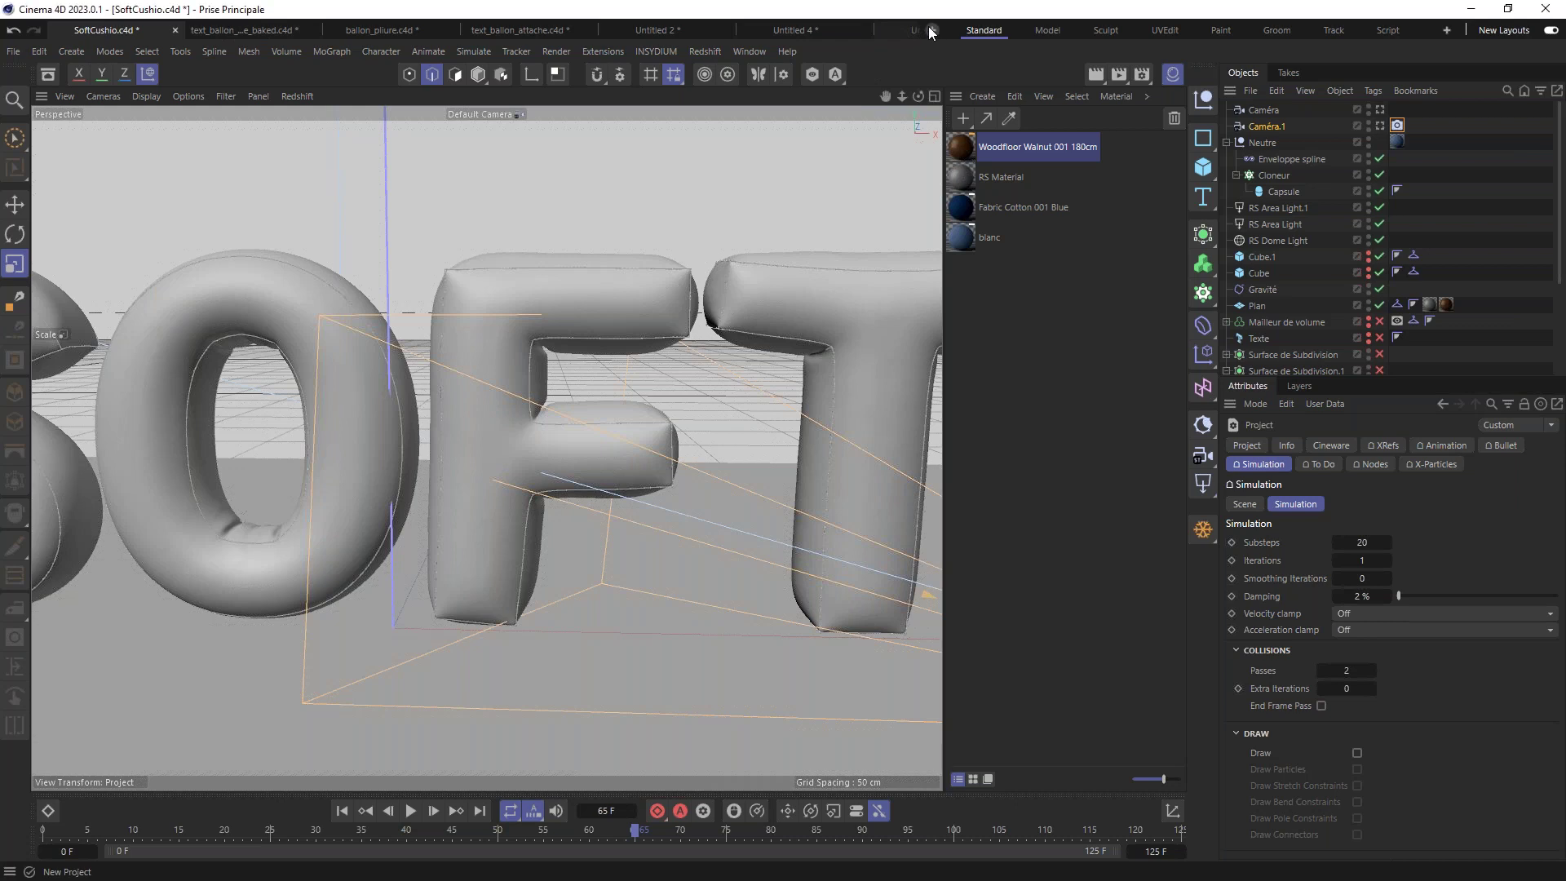
left_click_drag(1201, 199, 1274, 223)
scroll(526, 388, "up", 8)
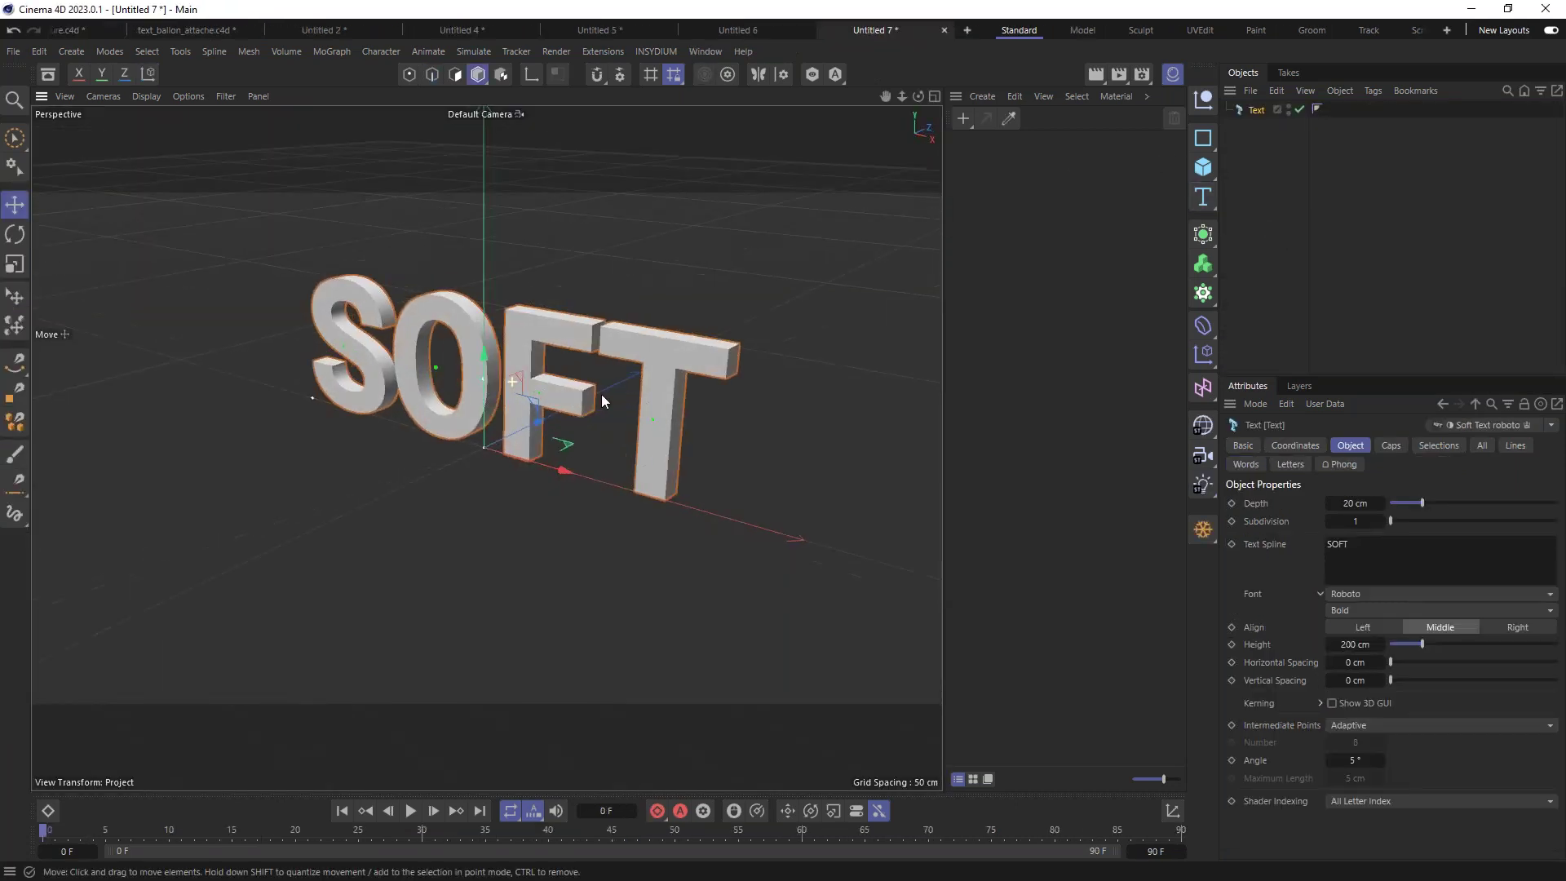
scroll(493, 322, "down", 2)
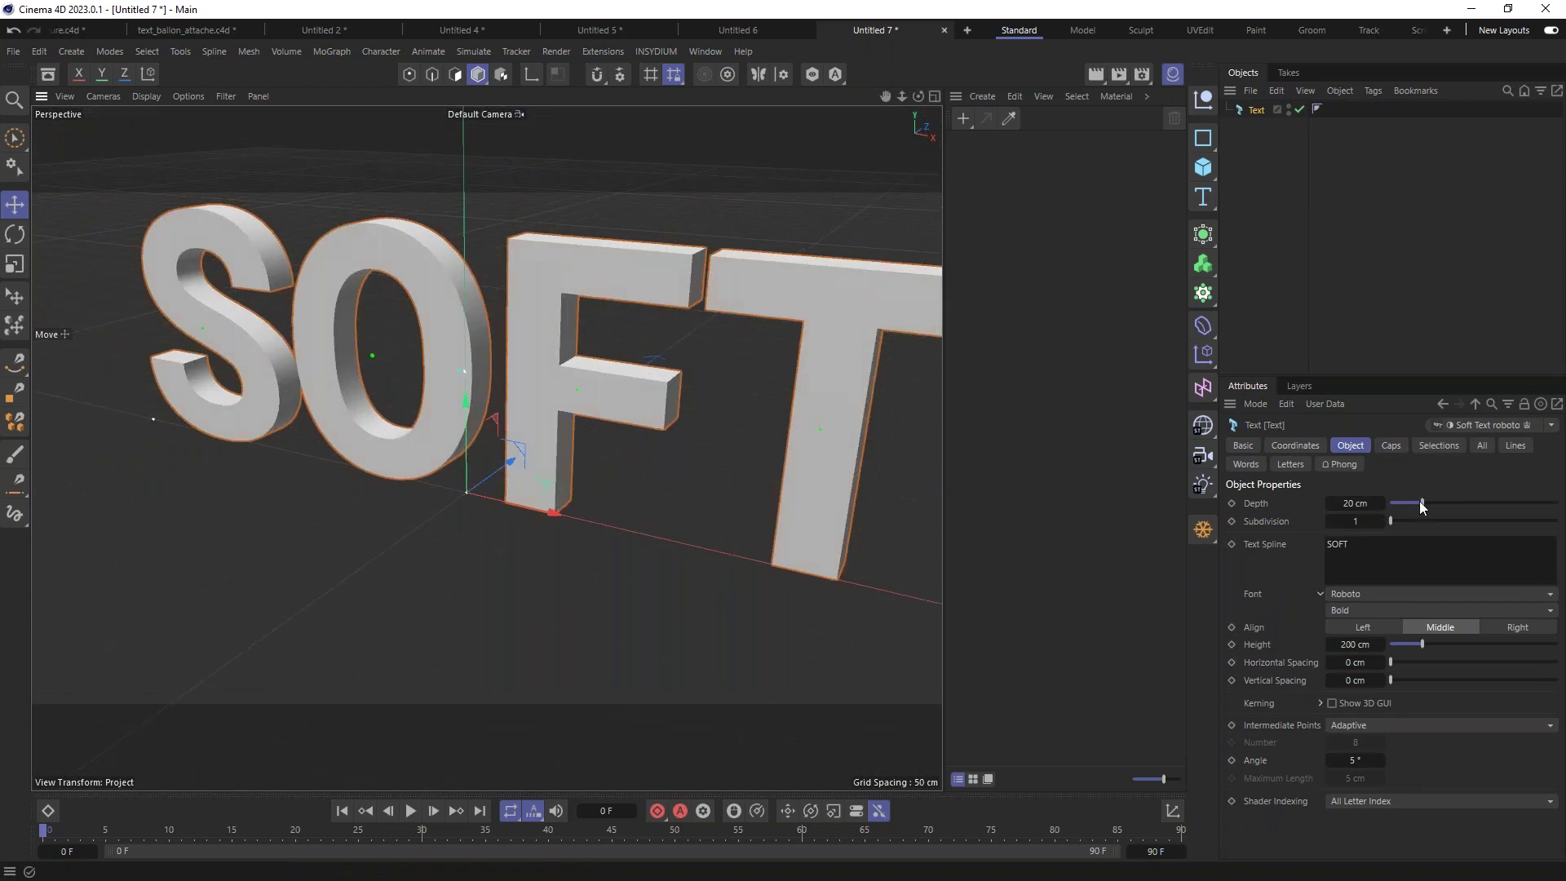
Step: Set the text's extrusion depth to 40 cm
left_click_drag(1422, 501, 1456, 499)
left_click_drag(604, 324, 569, 352, "alt")
scroll(569, 352, "down", 2)
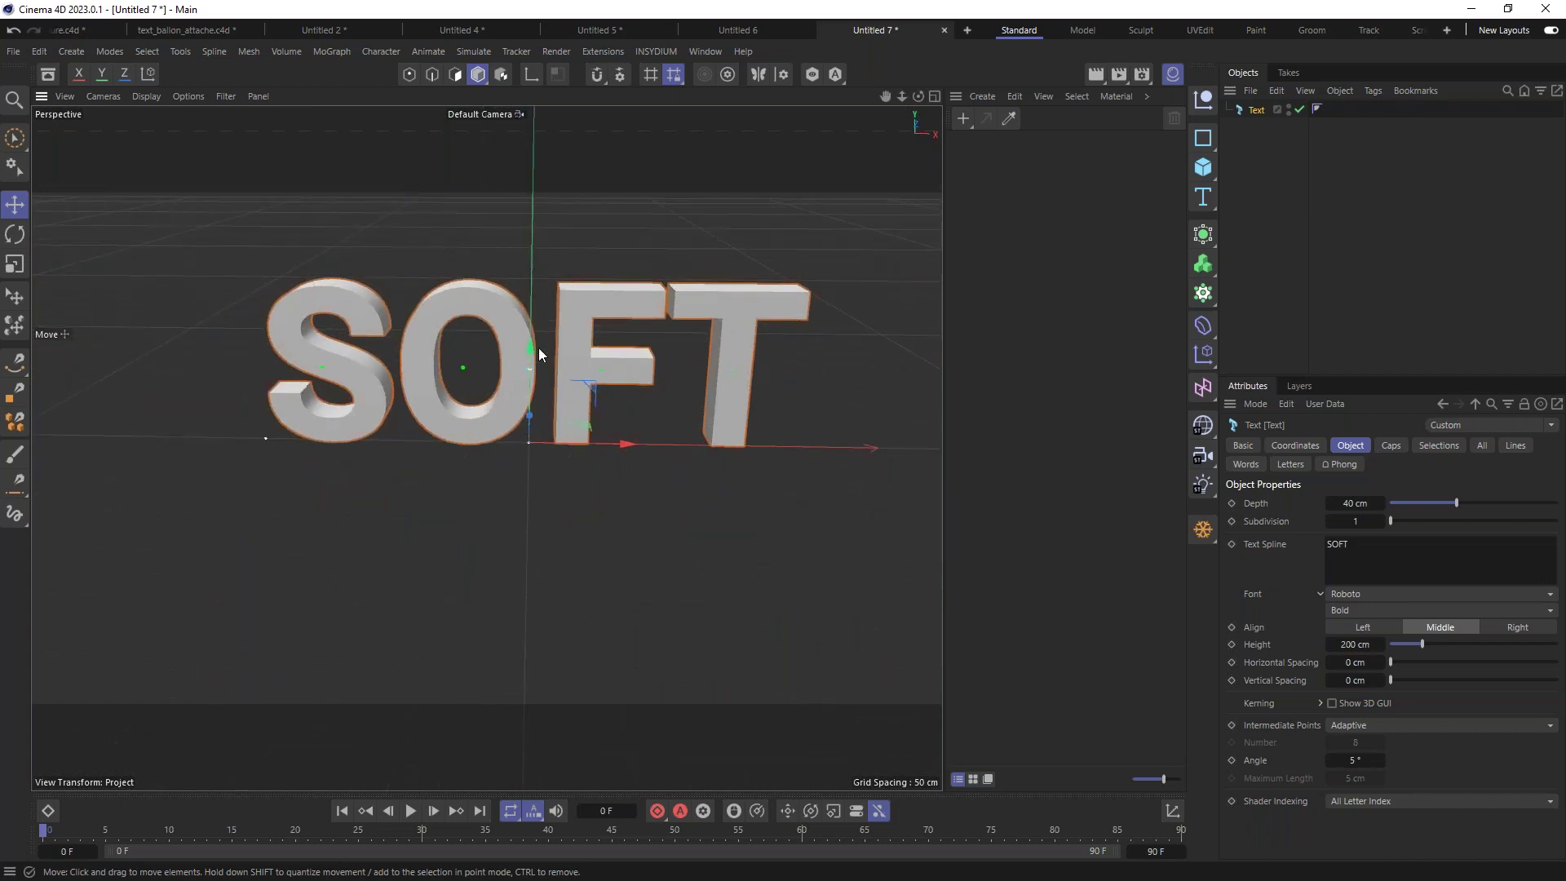
scroll(559, 328, "up", 4)
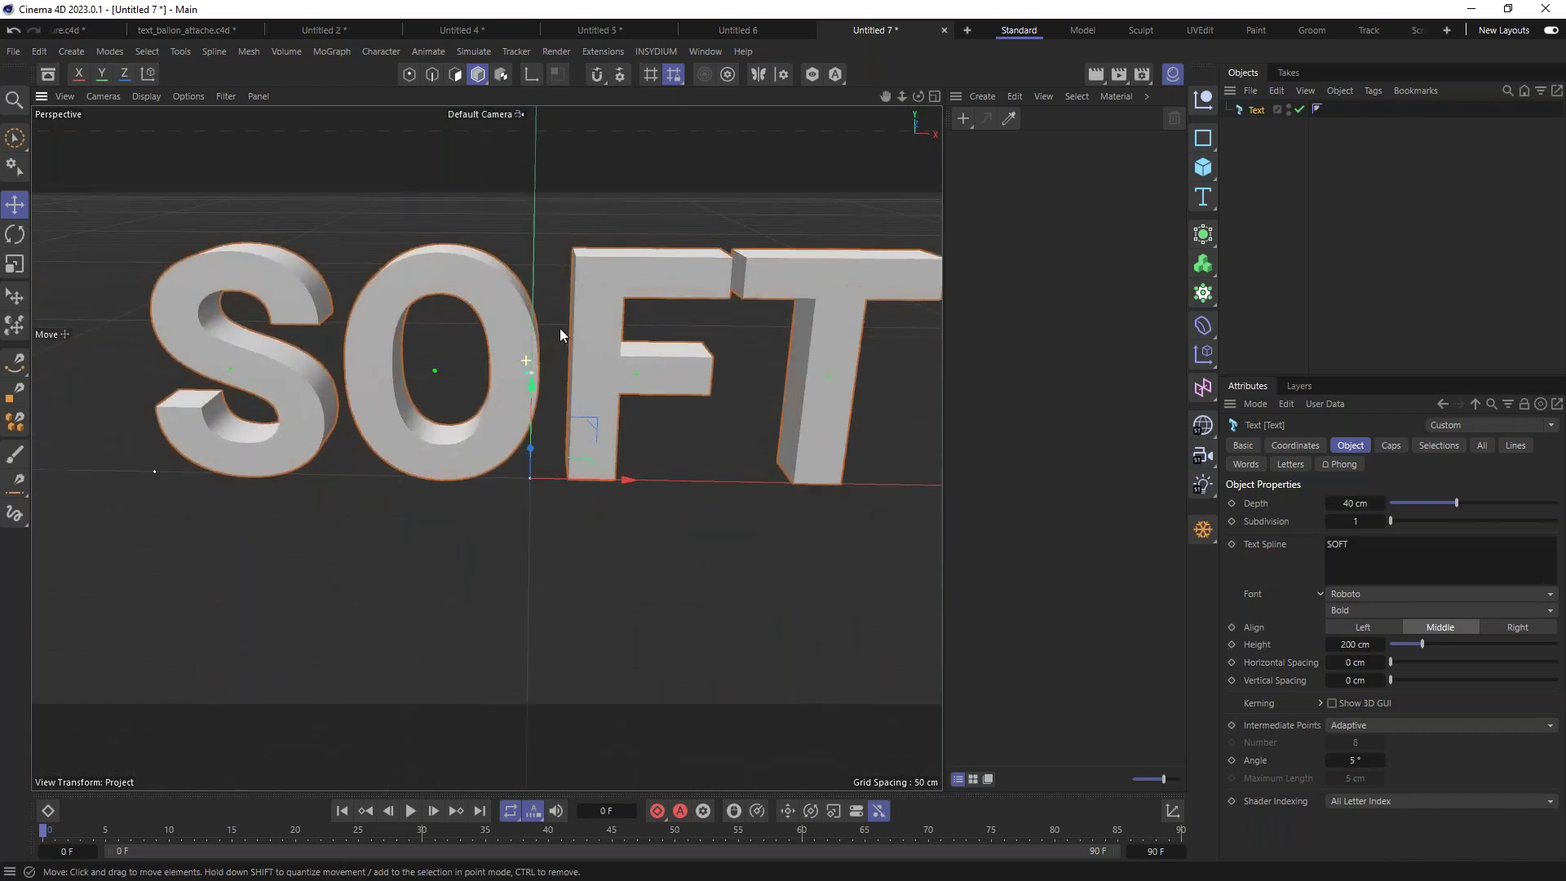
Step: Hide the material manager to widen the viewport
left_click(1172, 74)
scroll(728, 318, "down", 2)
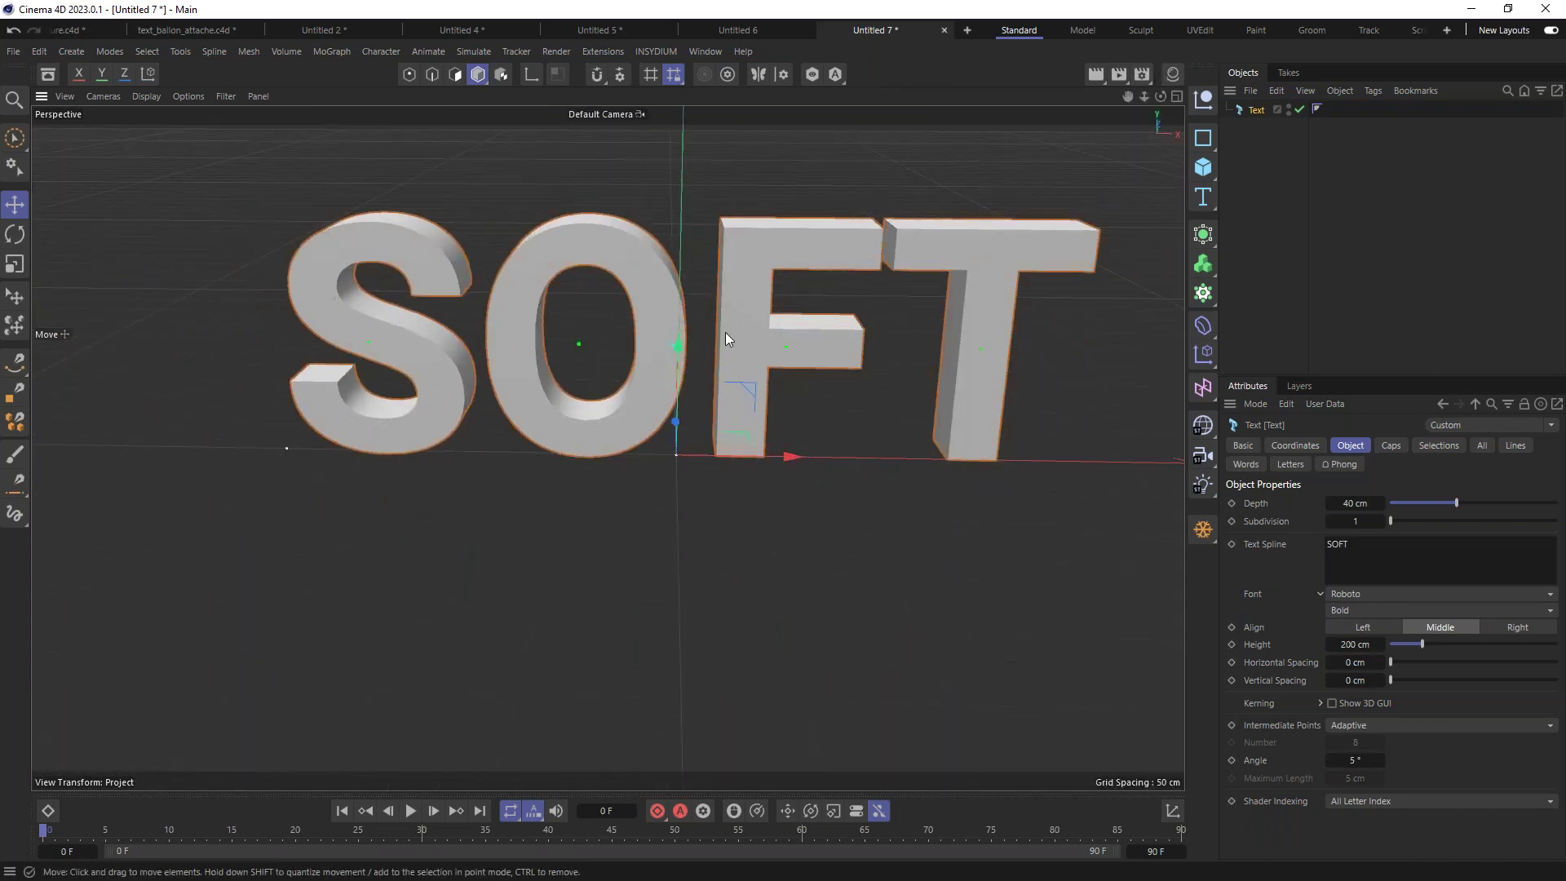
scroll(726, 331, "down", 3)
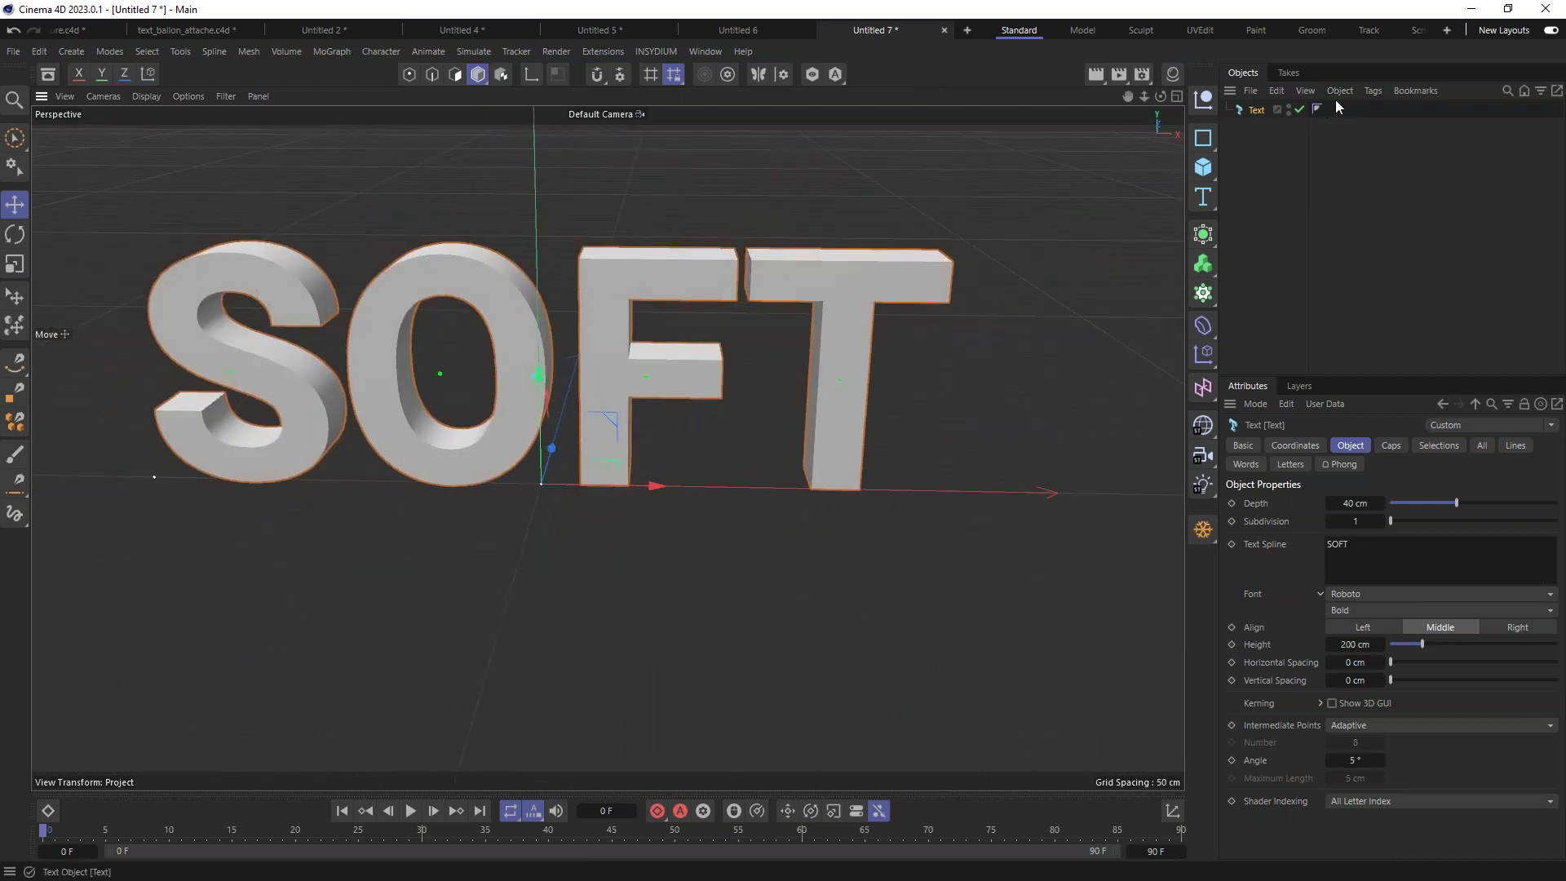
Step: Put the Text in a Volume Builder with a 2 cm voxel size
left_click(1203, 268, "alt")
left_click_drag(699, 332, 644, 298, "alt")
left_click(1330, 500)
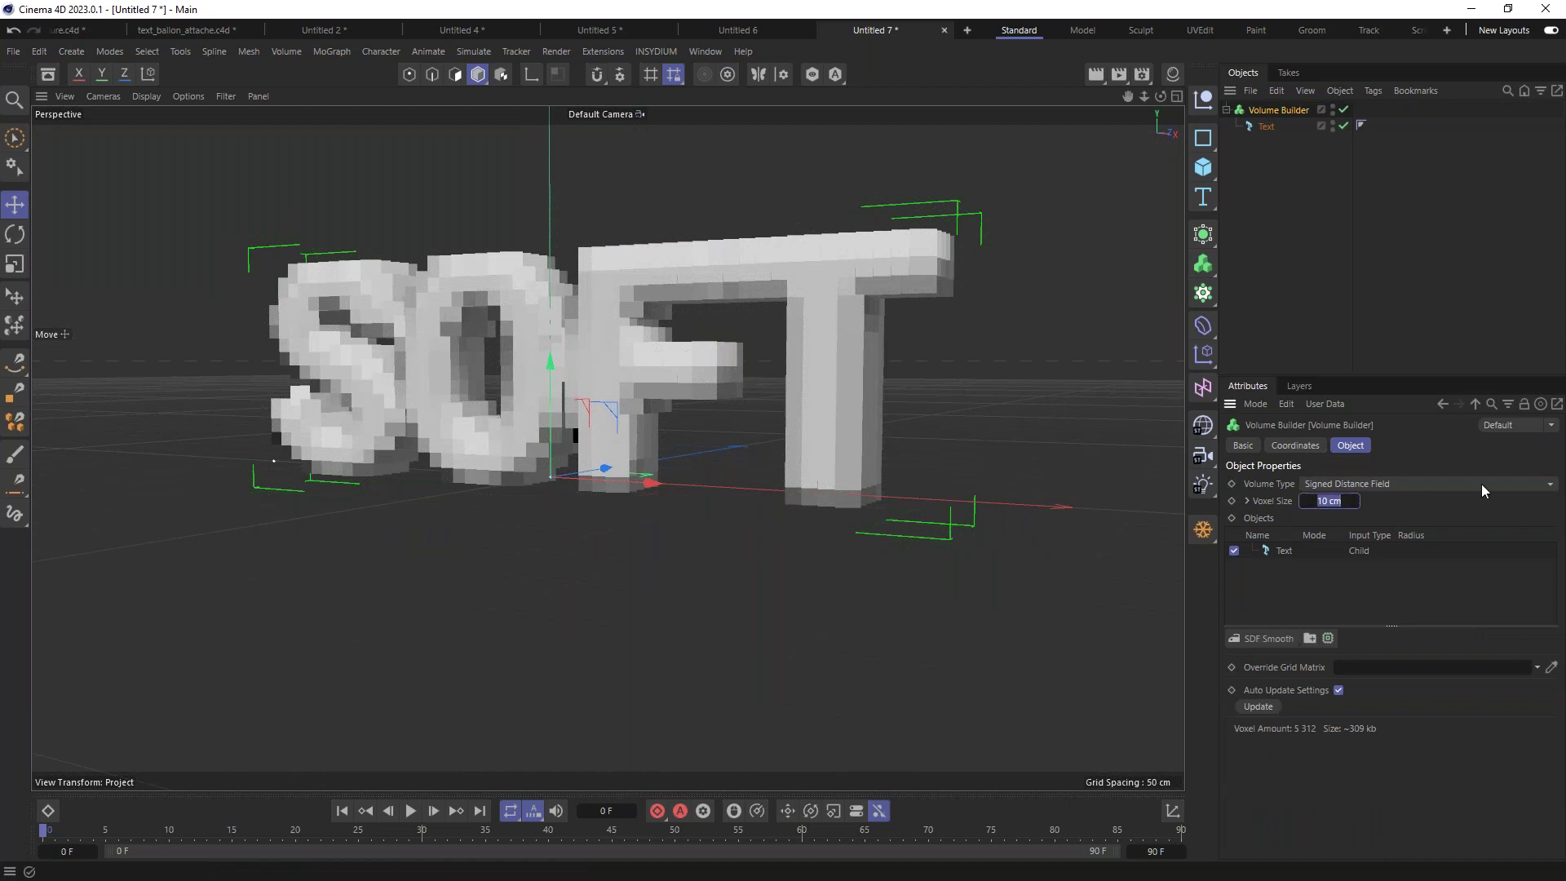
type("2")
key("Return")
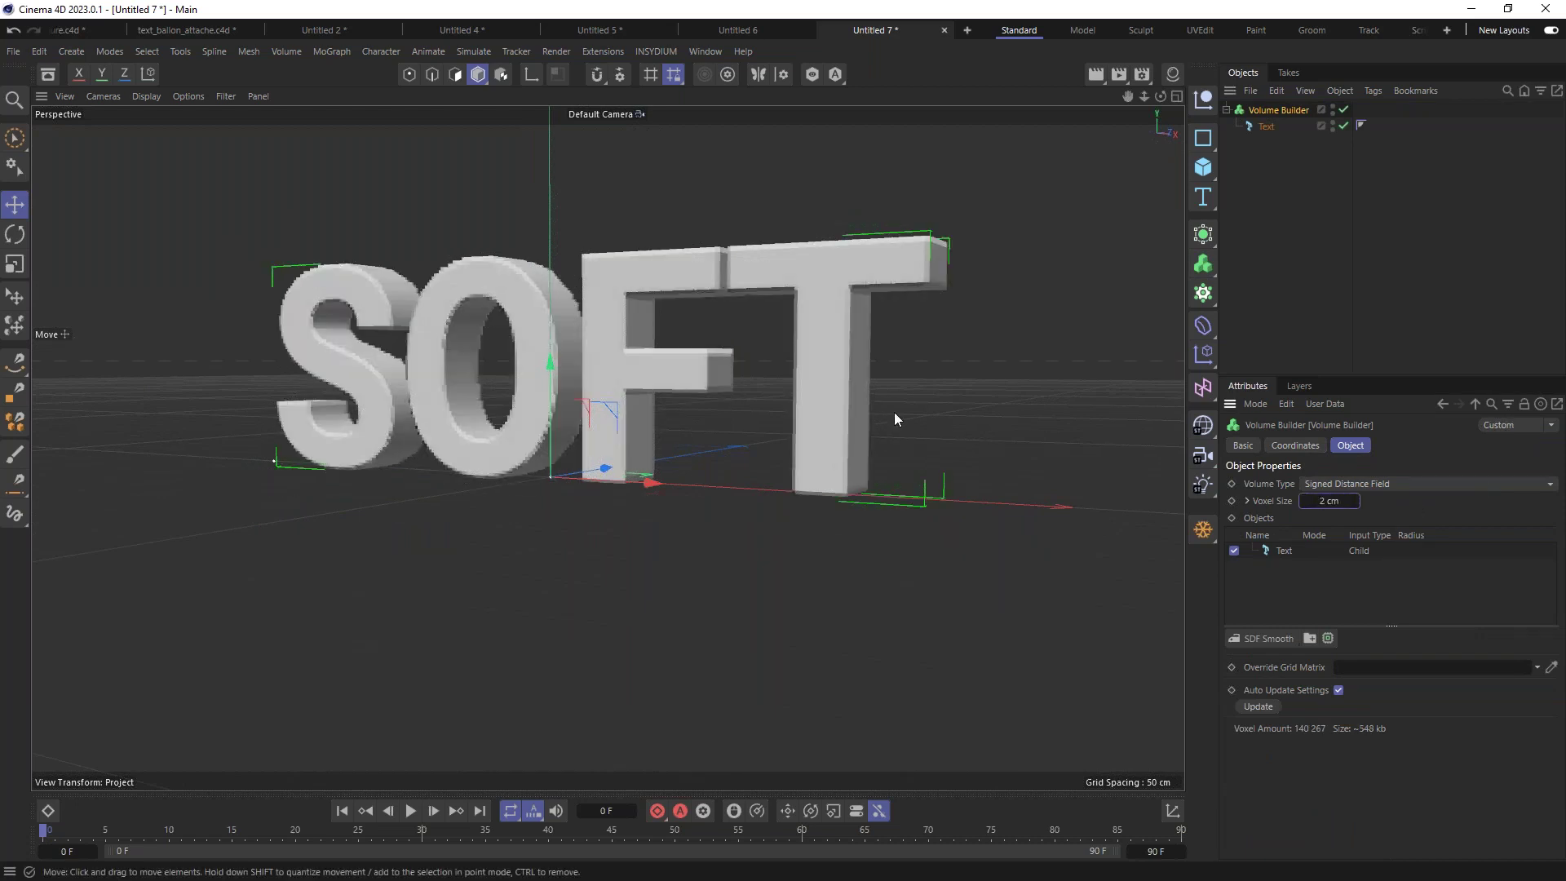
left_click_drag(718, 364, 791, 379, "alt")
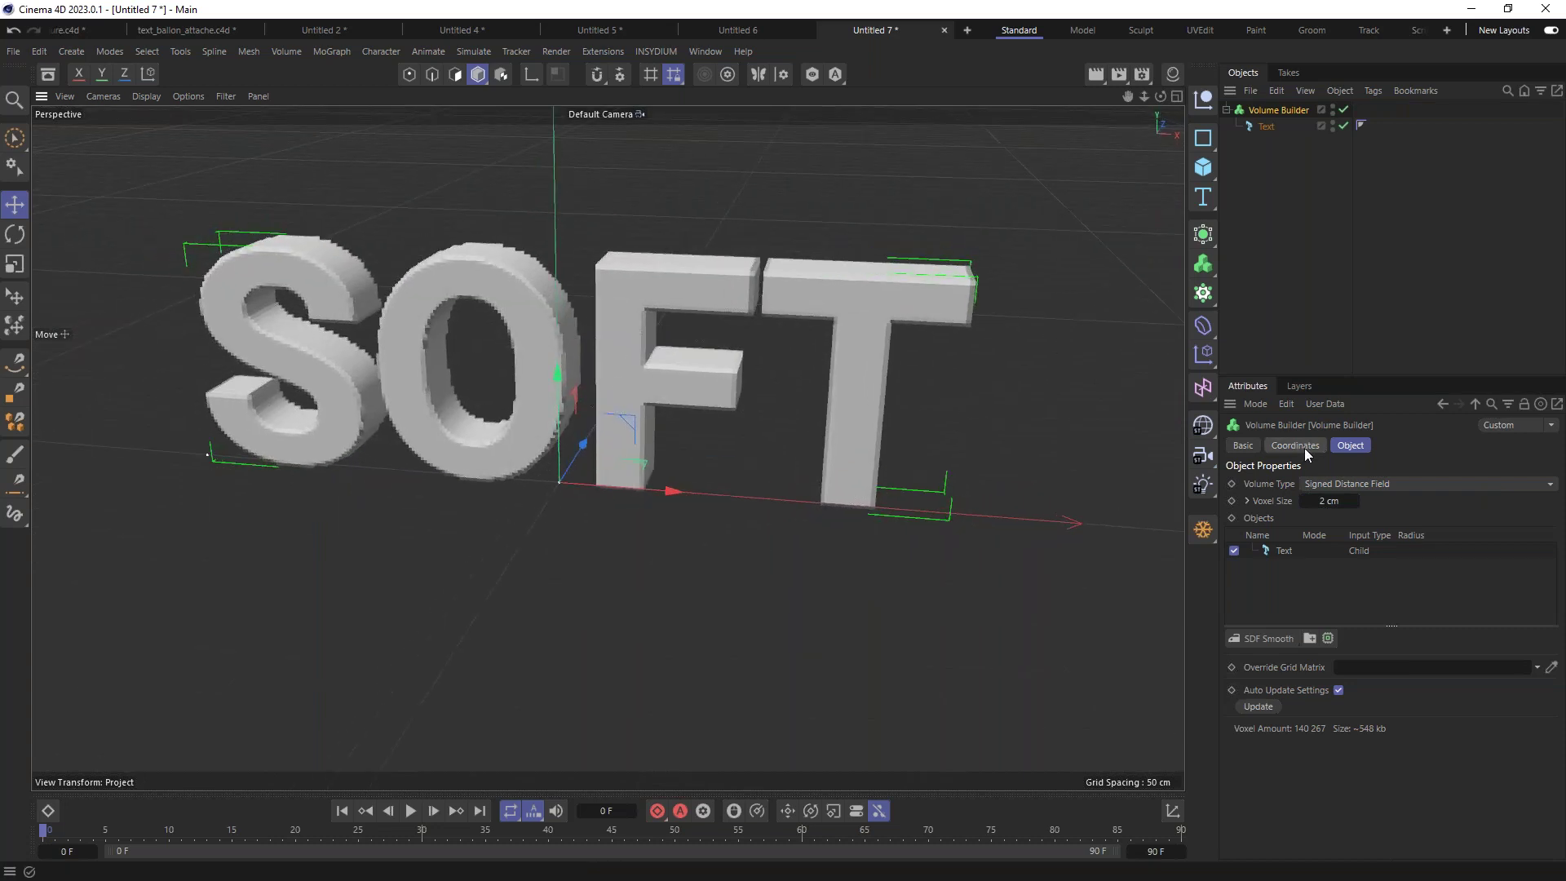
Step: Add an SDF Dilate and Erode filter with an 8 cm Offset
left_click(1253, 638)
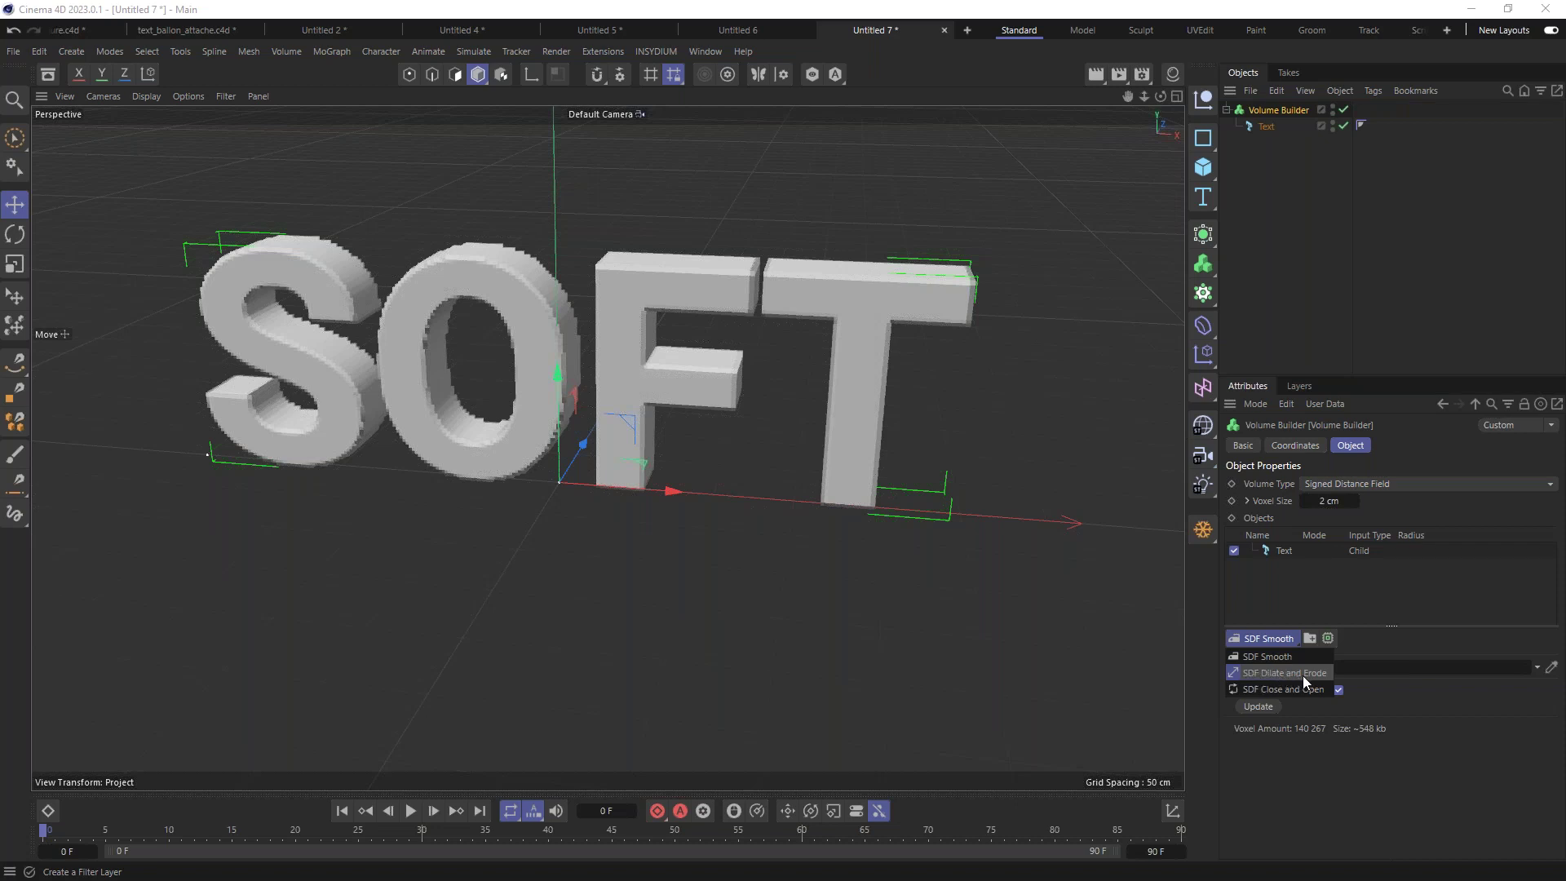
left_click(1303, 673)
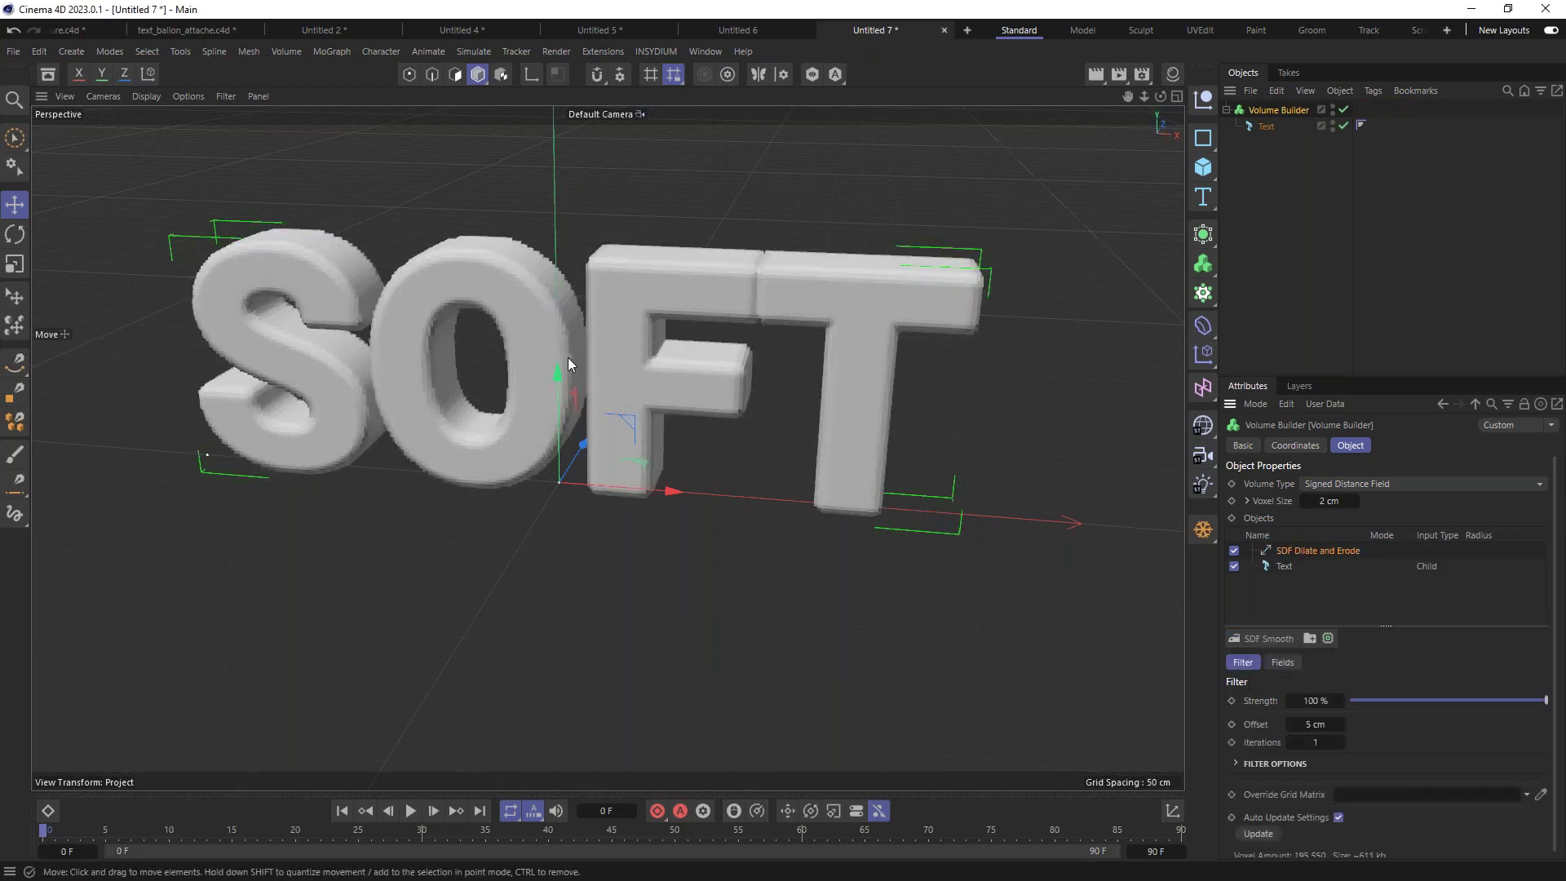
left_click_drag(568, 359, 700, 419, "alt")
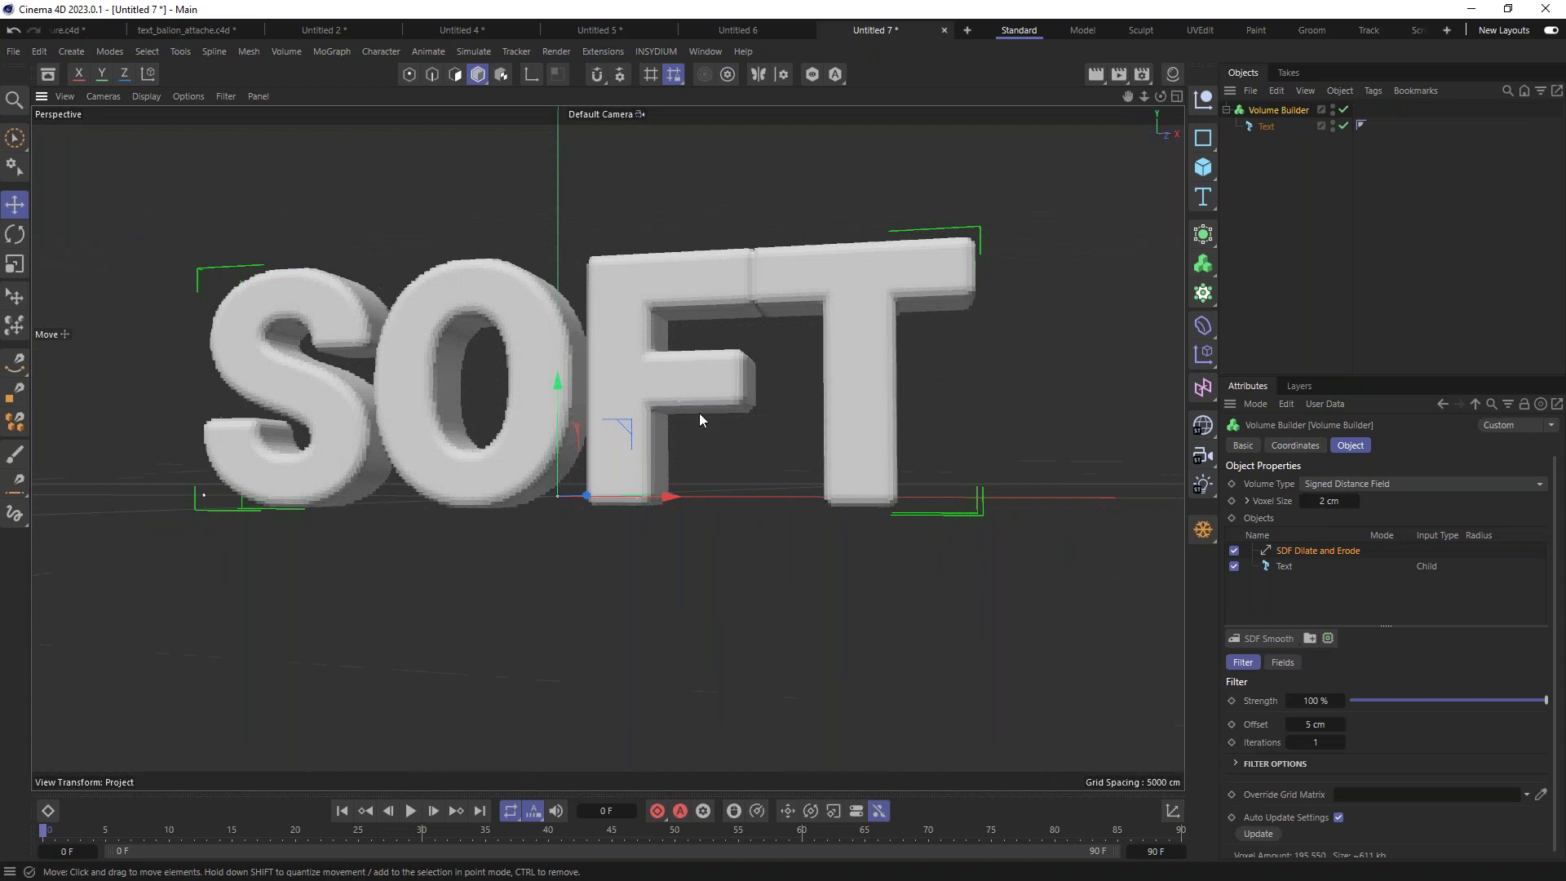
left_click(1316, 726)
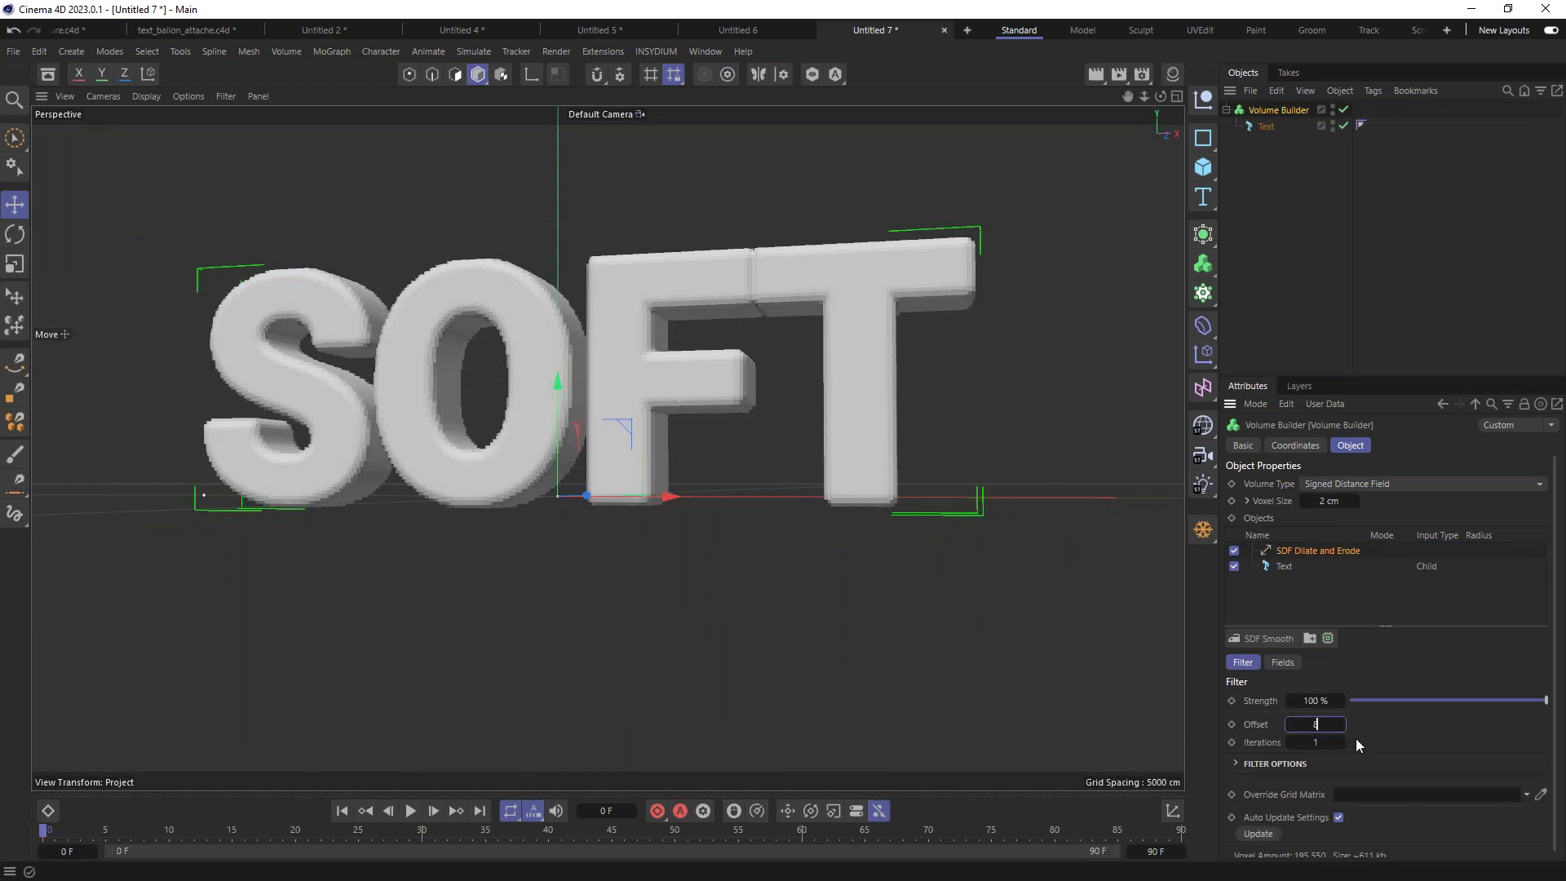
key("Return")
left_click_drag(532, 356, 622, 392, "alt")
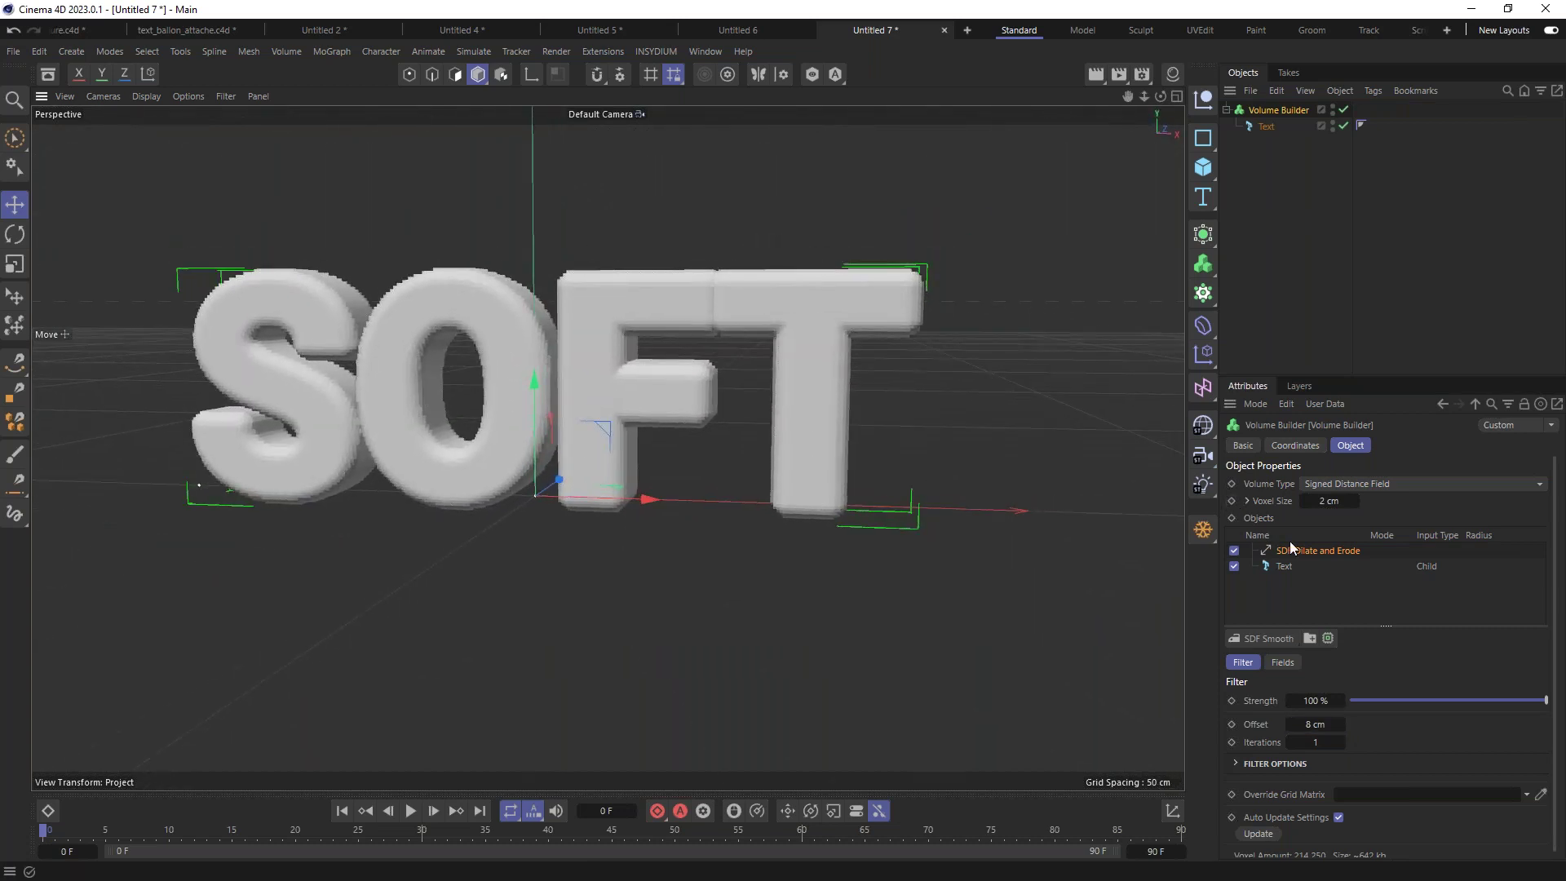
Step: Add an SDF Smooth filter to round the letters
left_click(1266, 639)
left_click_drag(620, 361, 689, 322, "alt")
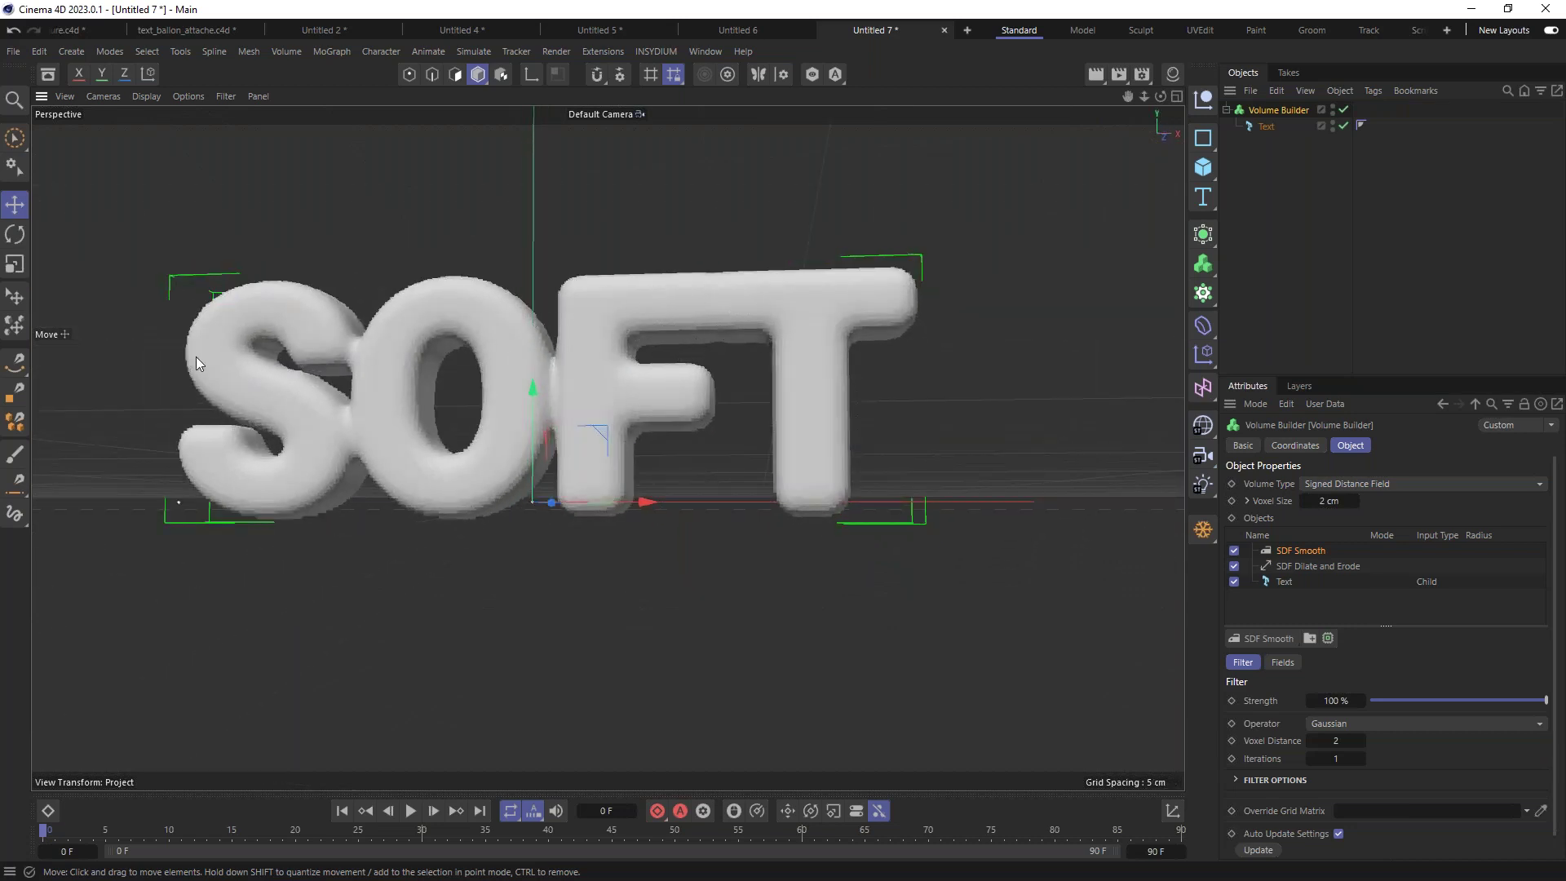
left_click(1267, 127)
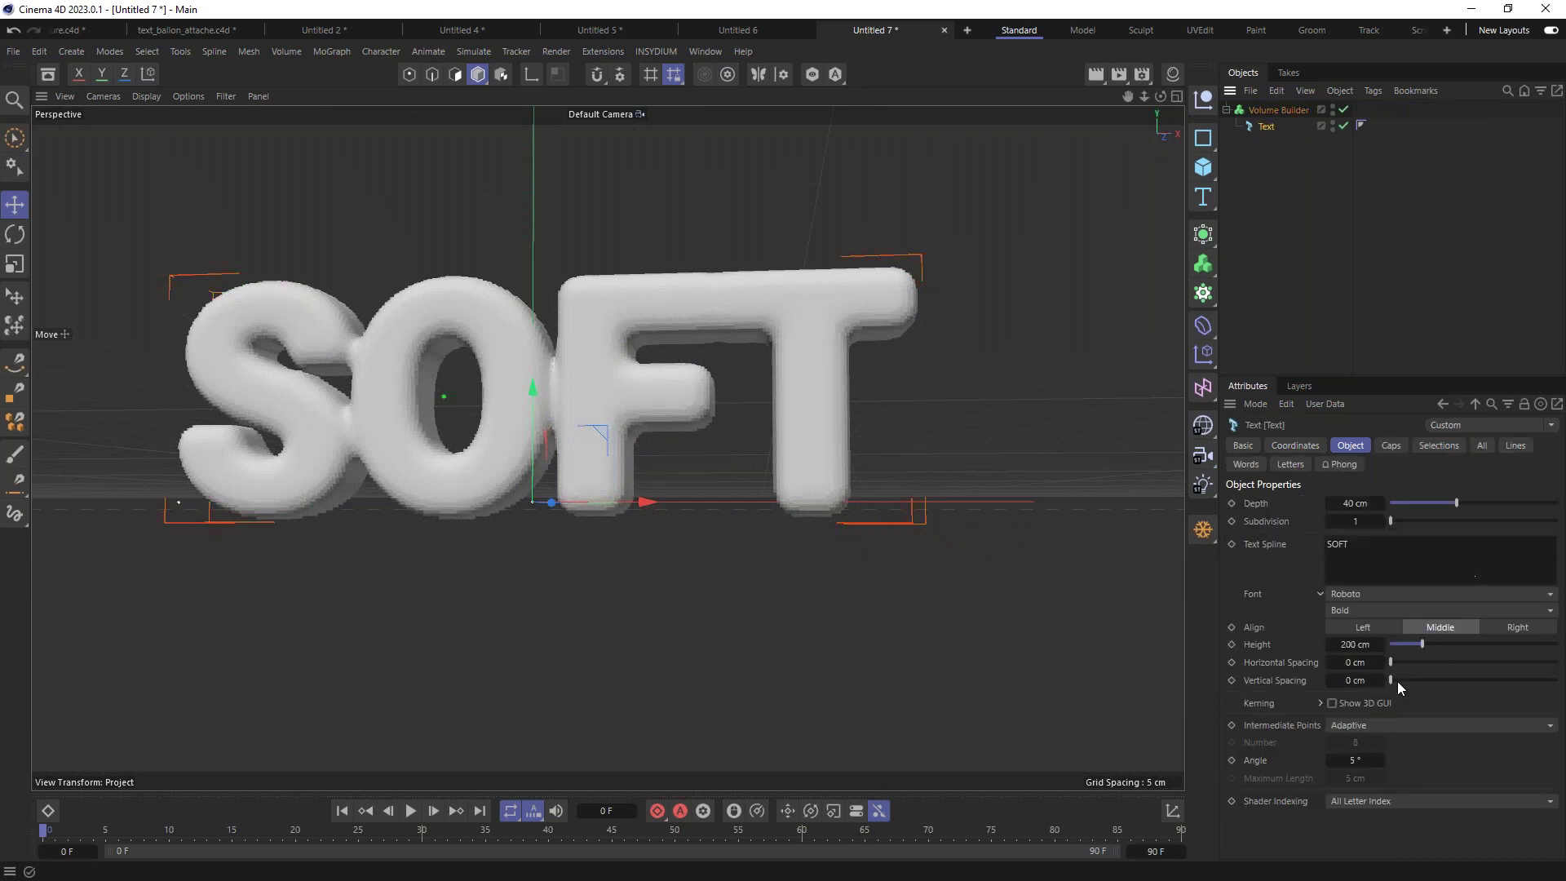
Step: Turn on Show 3D GUI and drag the T, F and O kerning handles apart
left_click(1332, 703)
left_click_drag(814, 226, 835, 218)
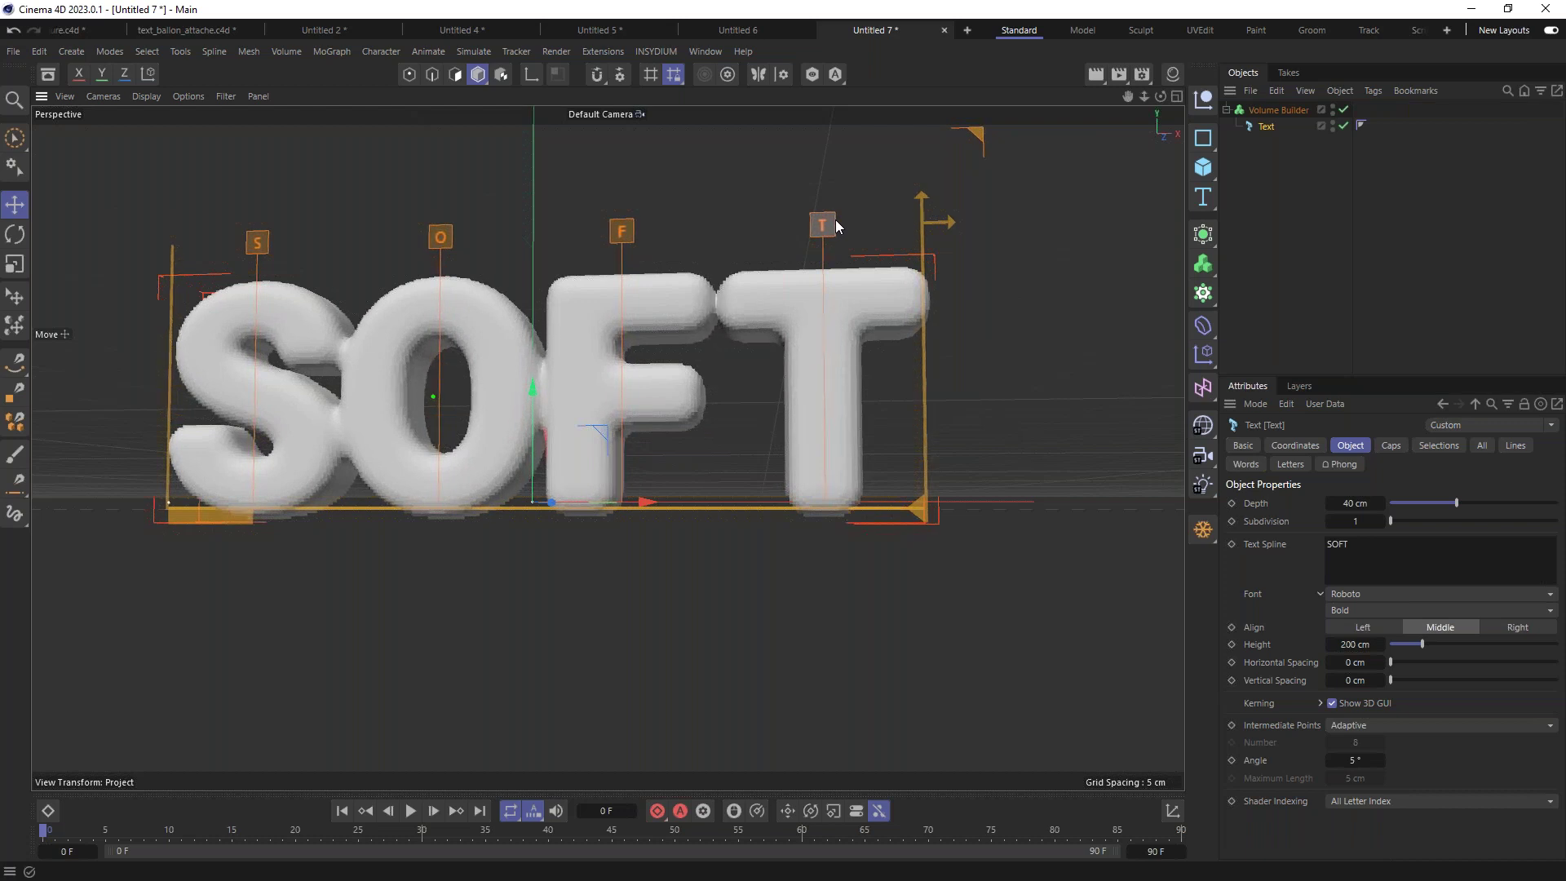
left_click_drag(623, 231, 628, 234)
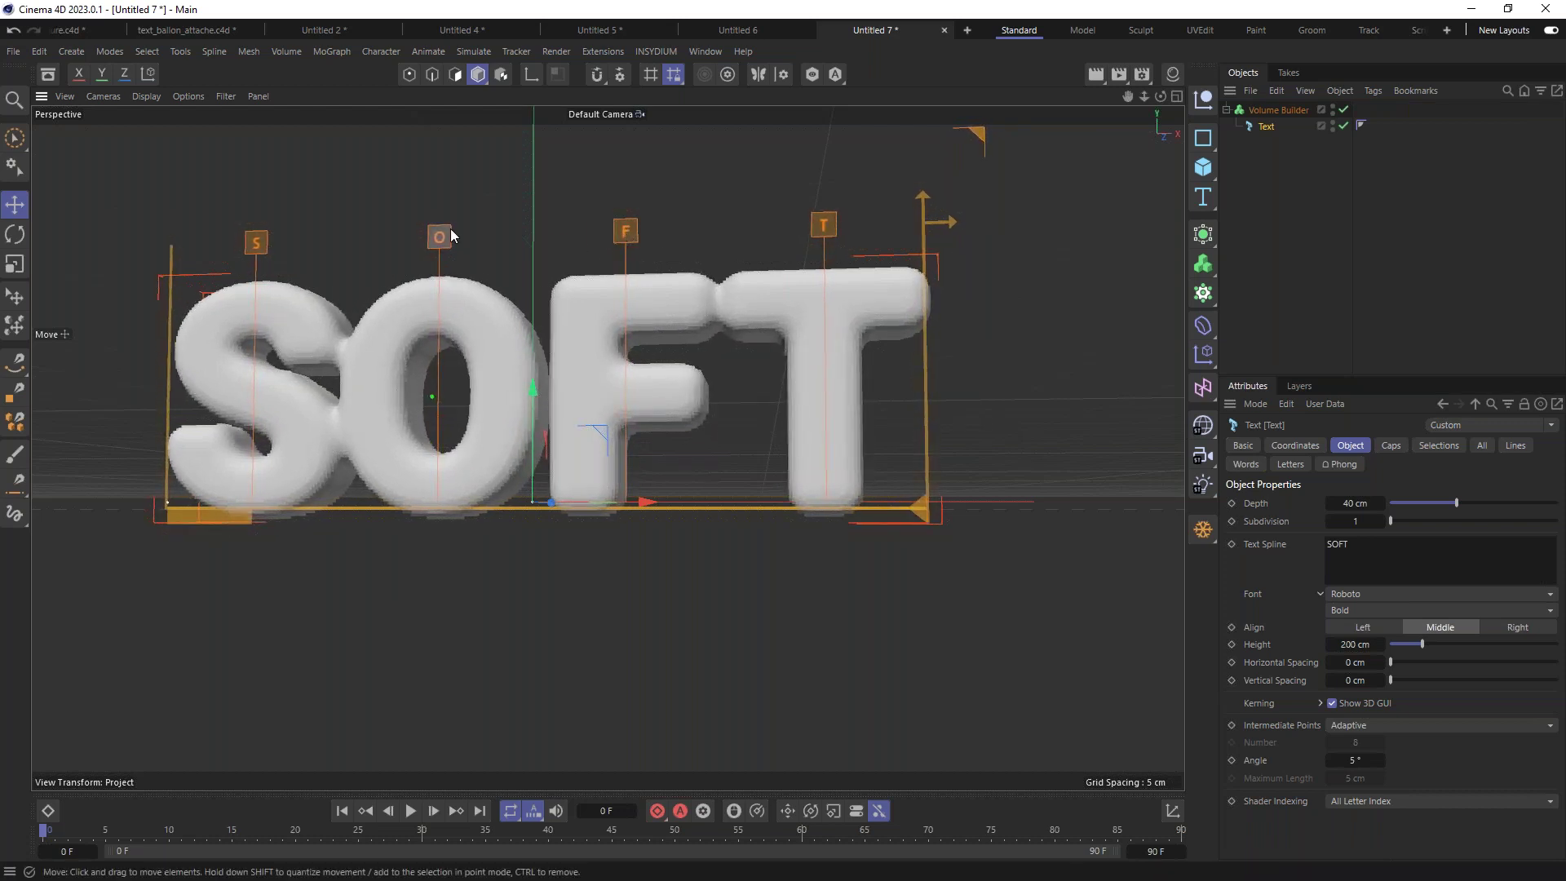
left_click_drag(447, 237, 453, 234)
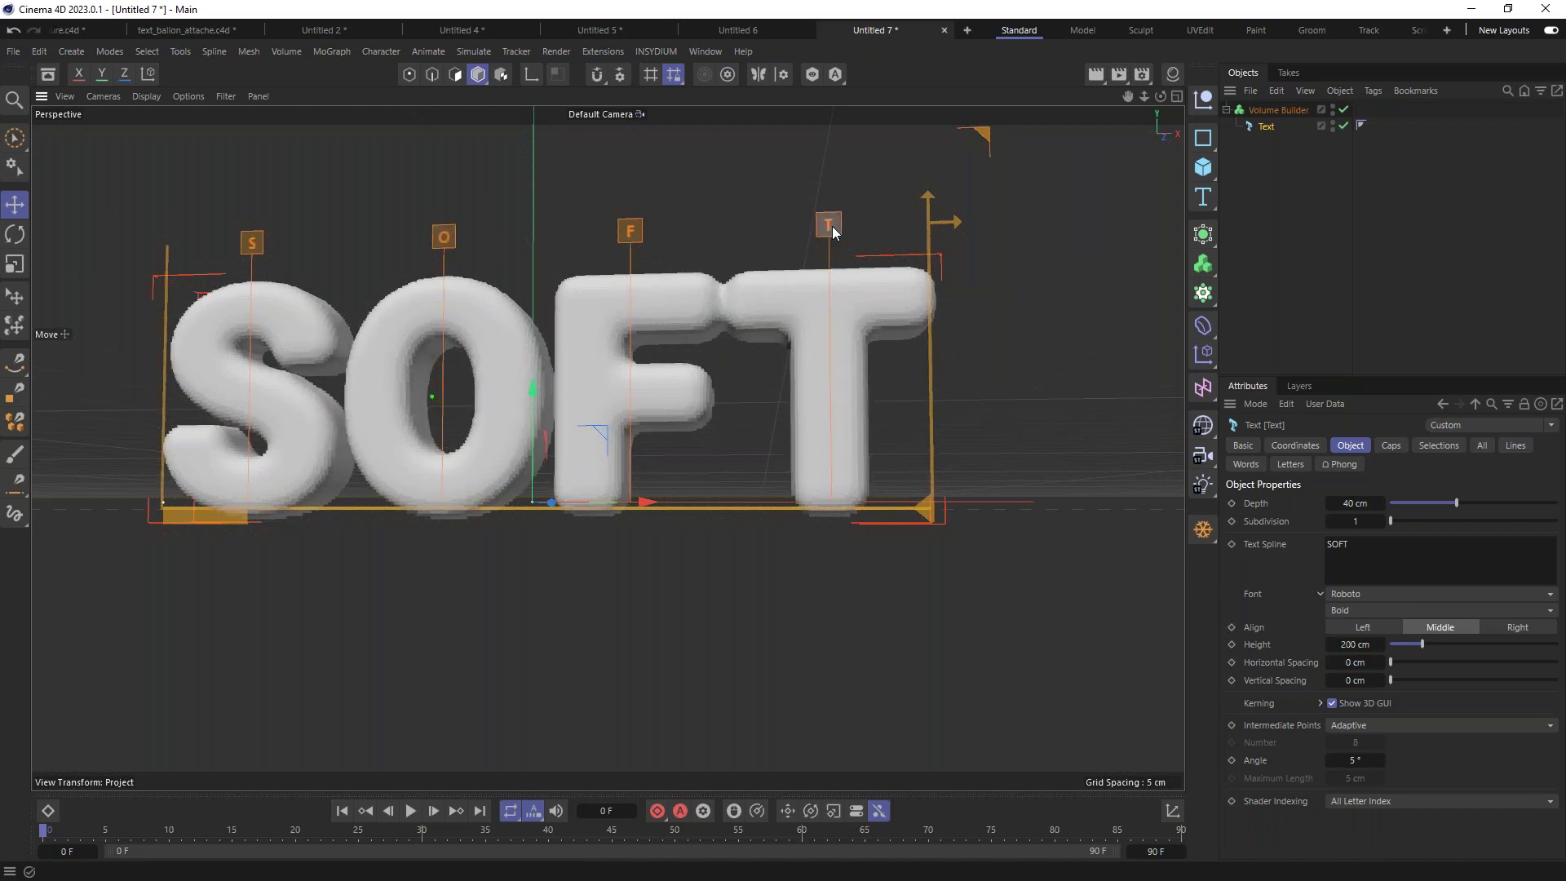
left_click_drag(834, 225, 829, 233)
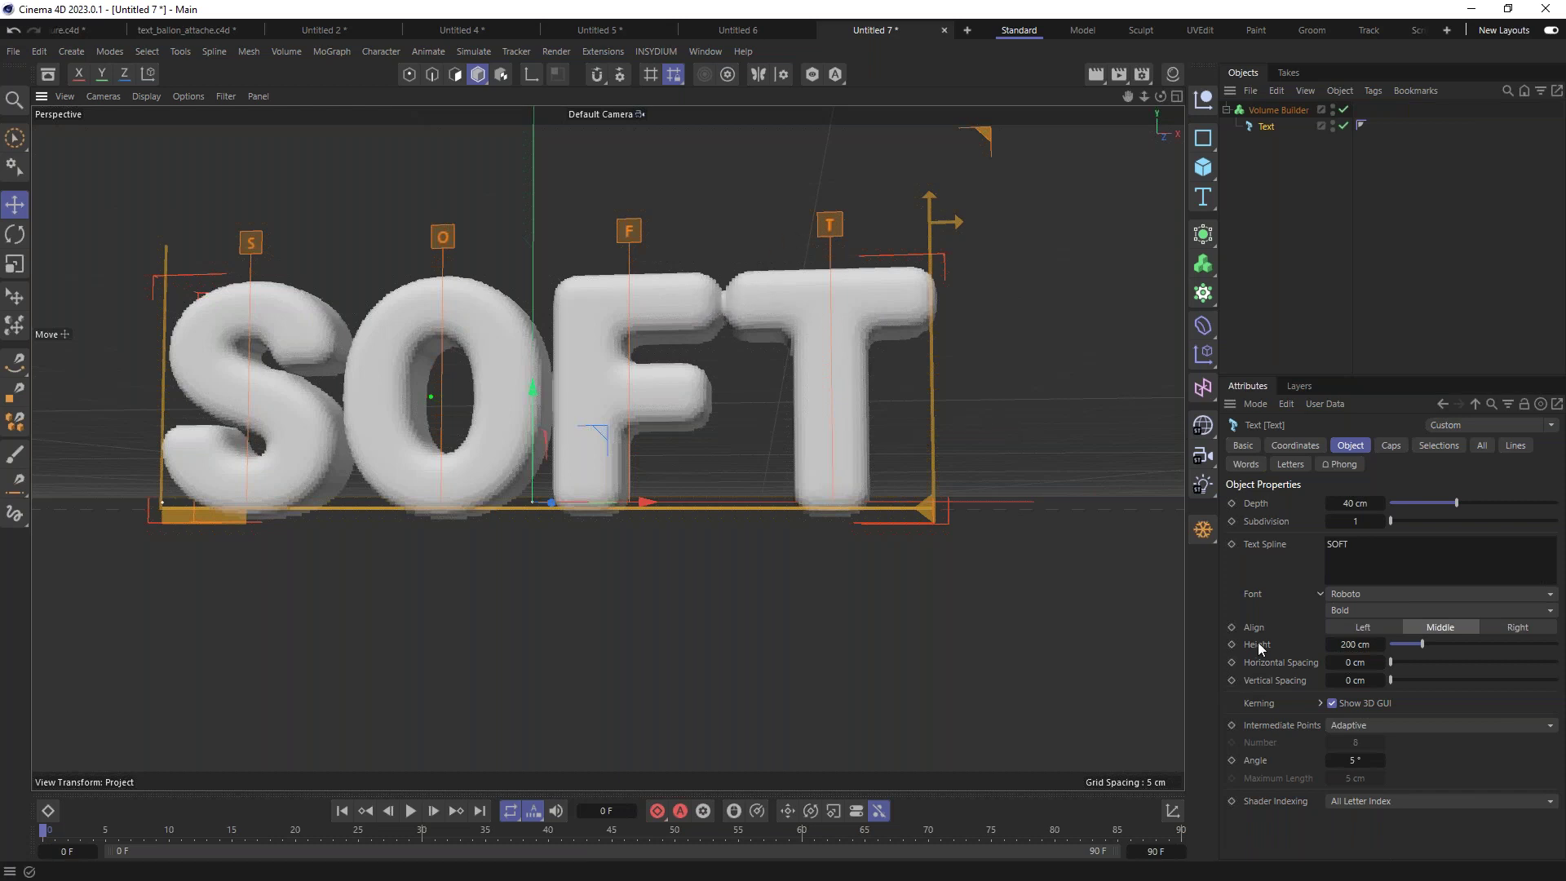
Step: Turn Show 3D GUI off and select the Volume Builder
left_click(1332, 703)
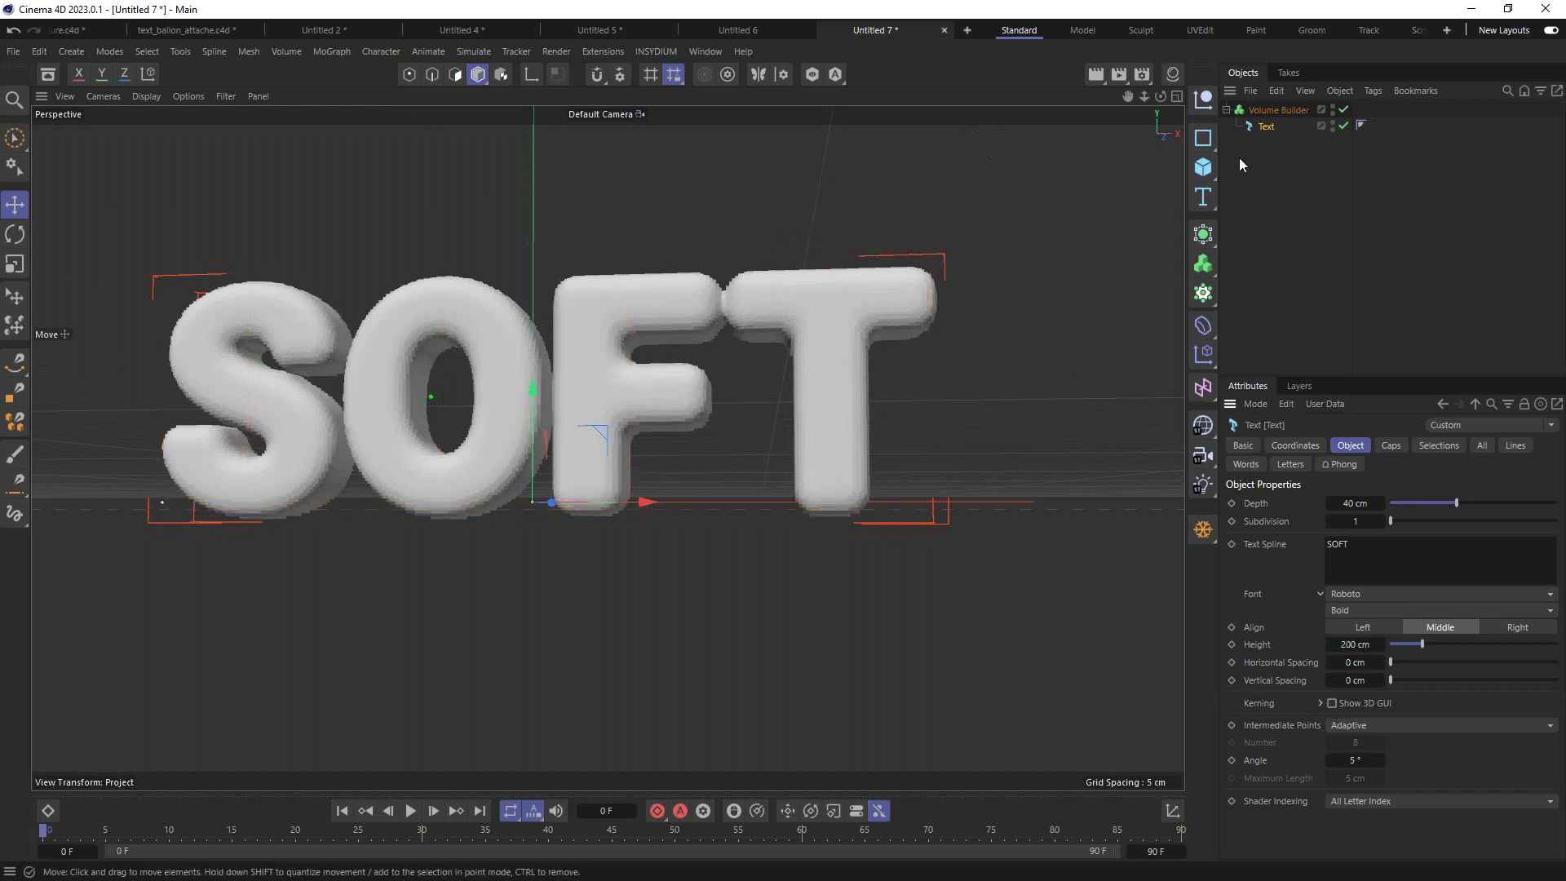
left_click(1264, 112)
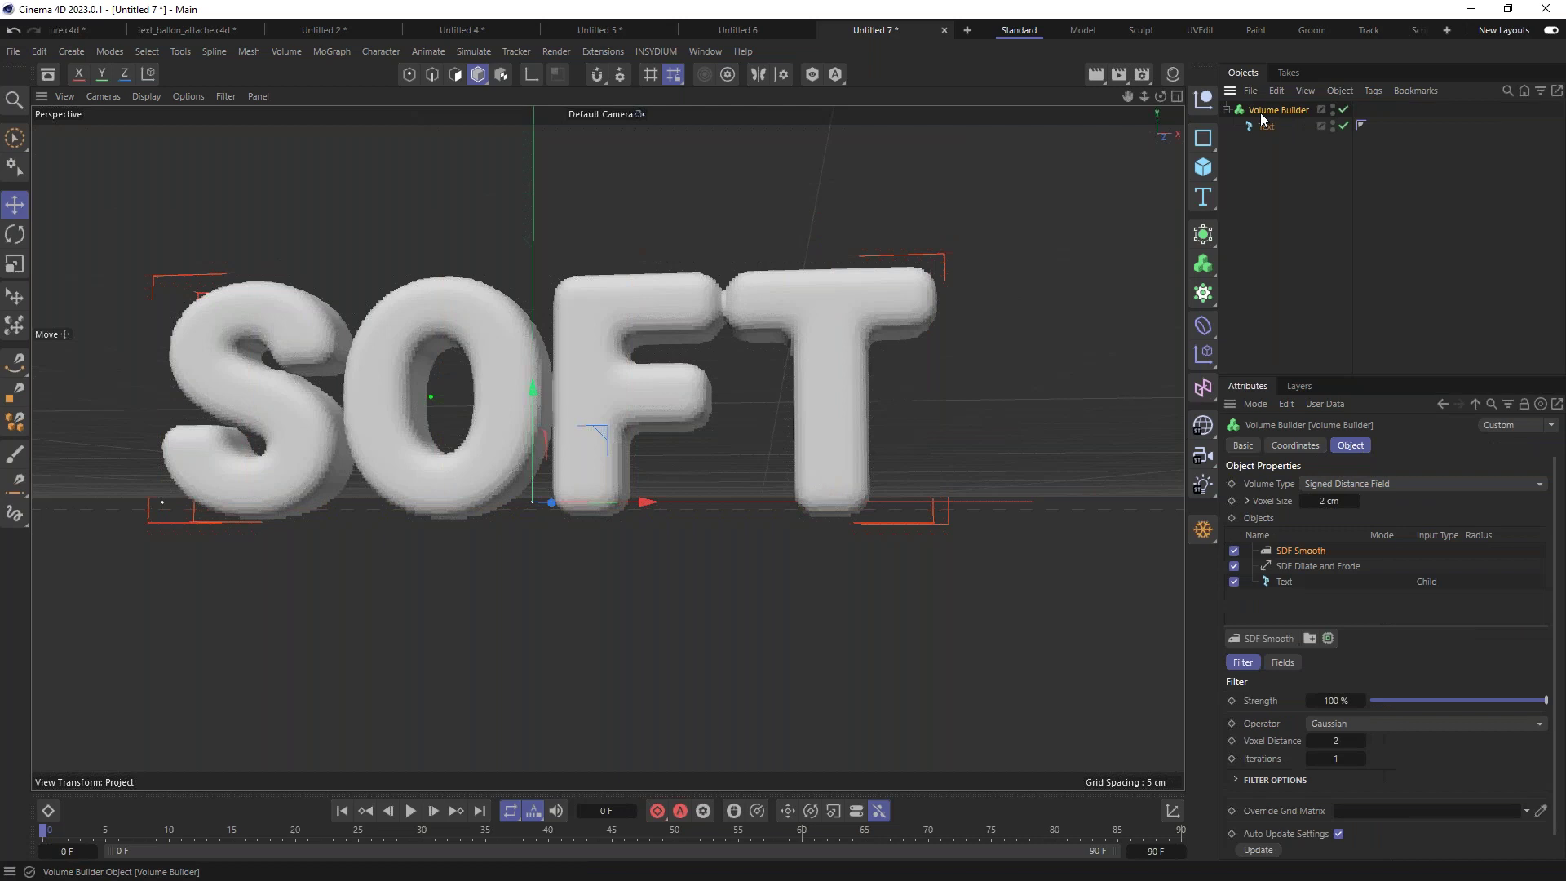
left_click(1204, 264)
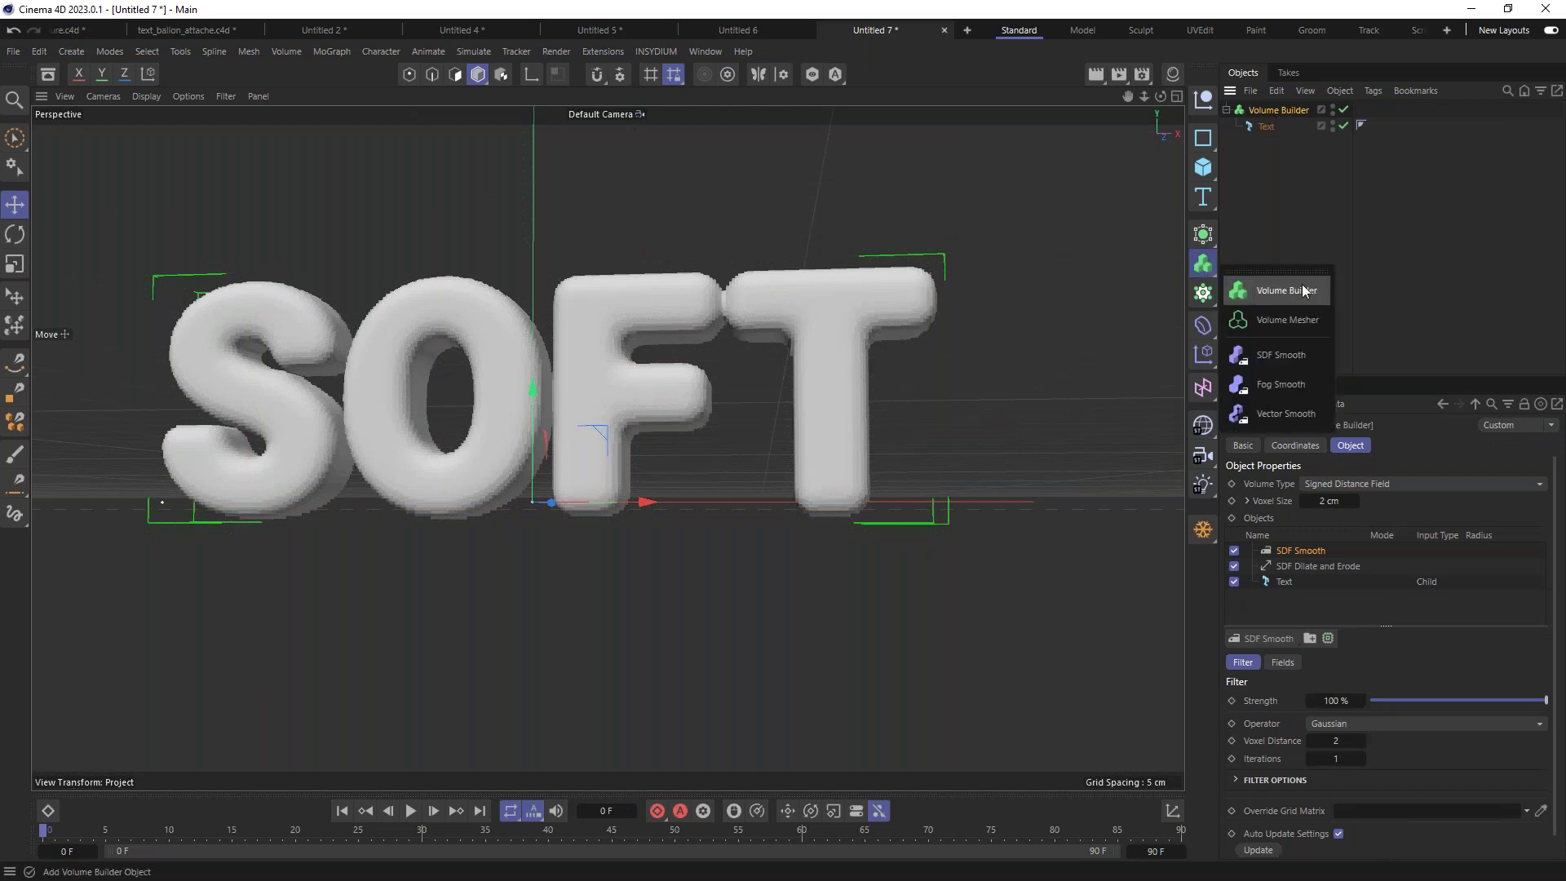
Step: Add a Volume Mesher above the Volume Builder and copy the Text to top level
left_click(1277, 320)
left_click_drag(755, 311, 765, 377, "alt")
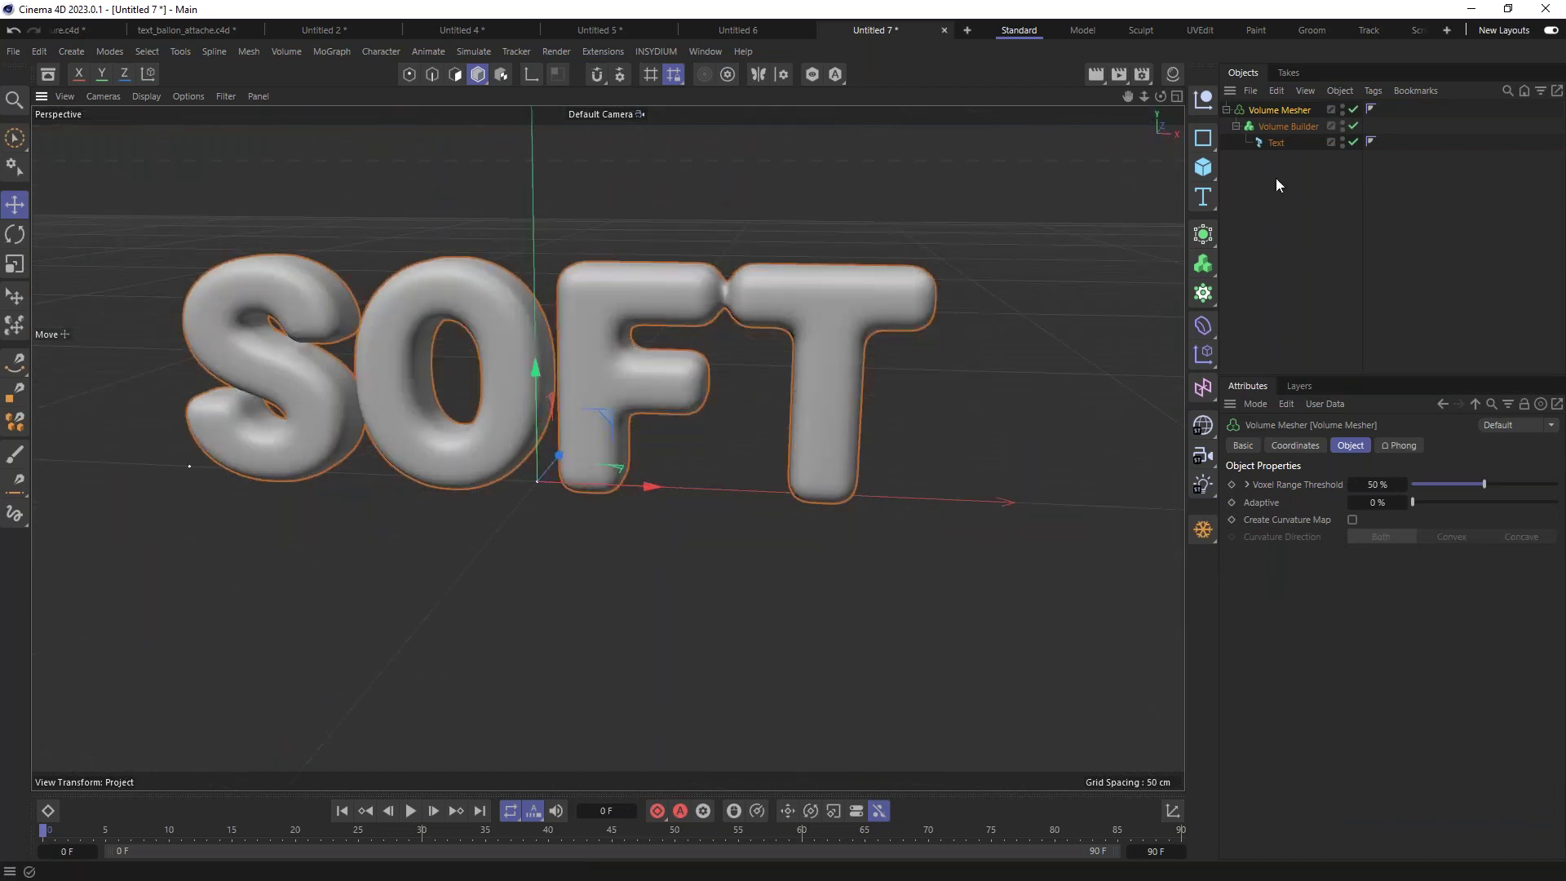
left_click(1277, 141)
left_click_drag(1279, 150, 1241, 232)
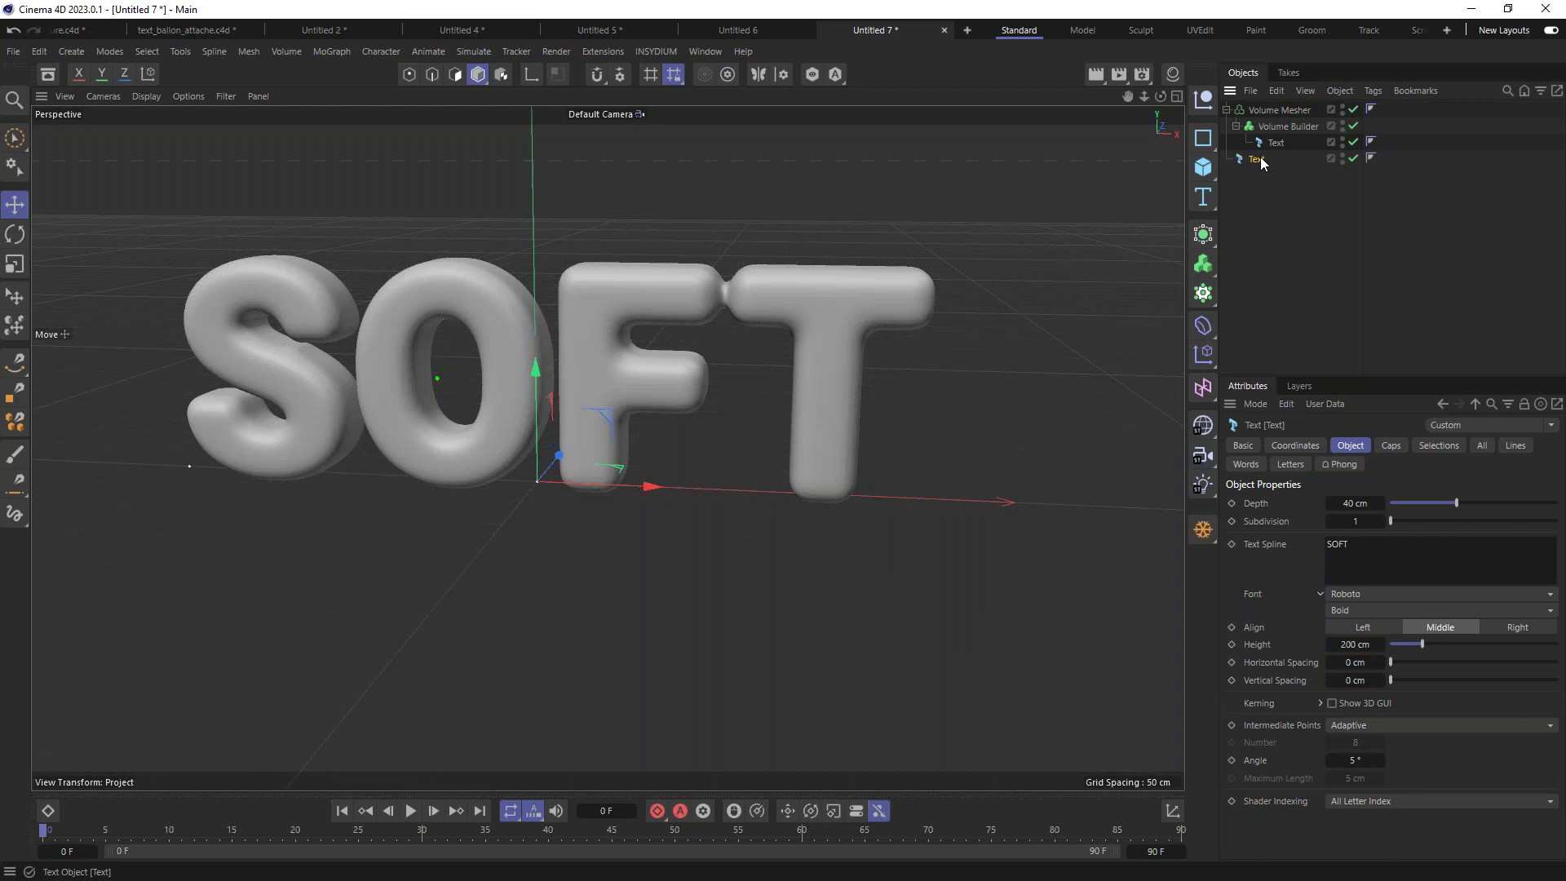
Step: Give the Volume Mesher a Display tag with Shading Mode set to Lines
left_click(1274, 111)
right_click(1261, 111)
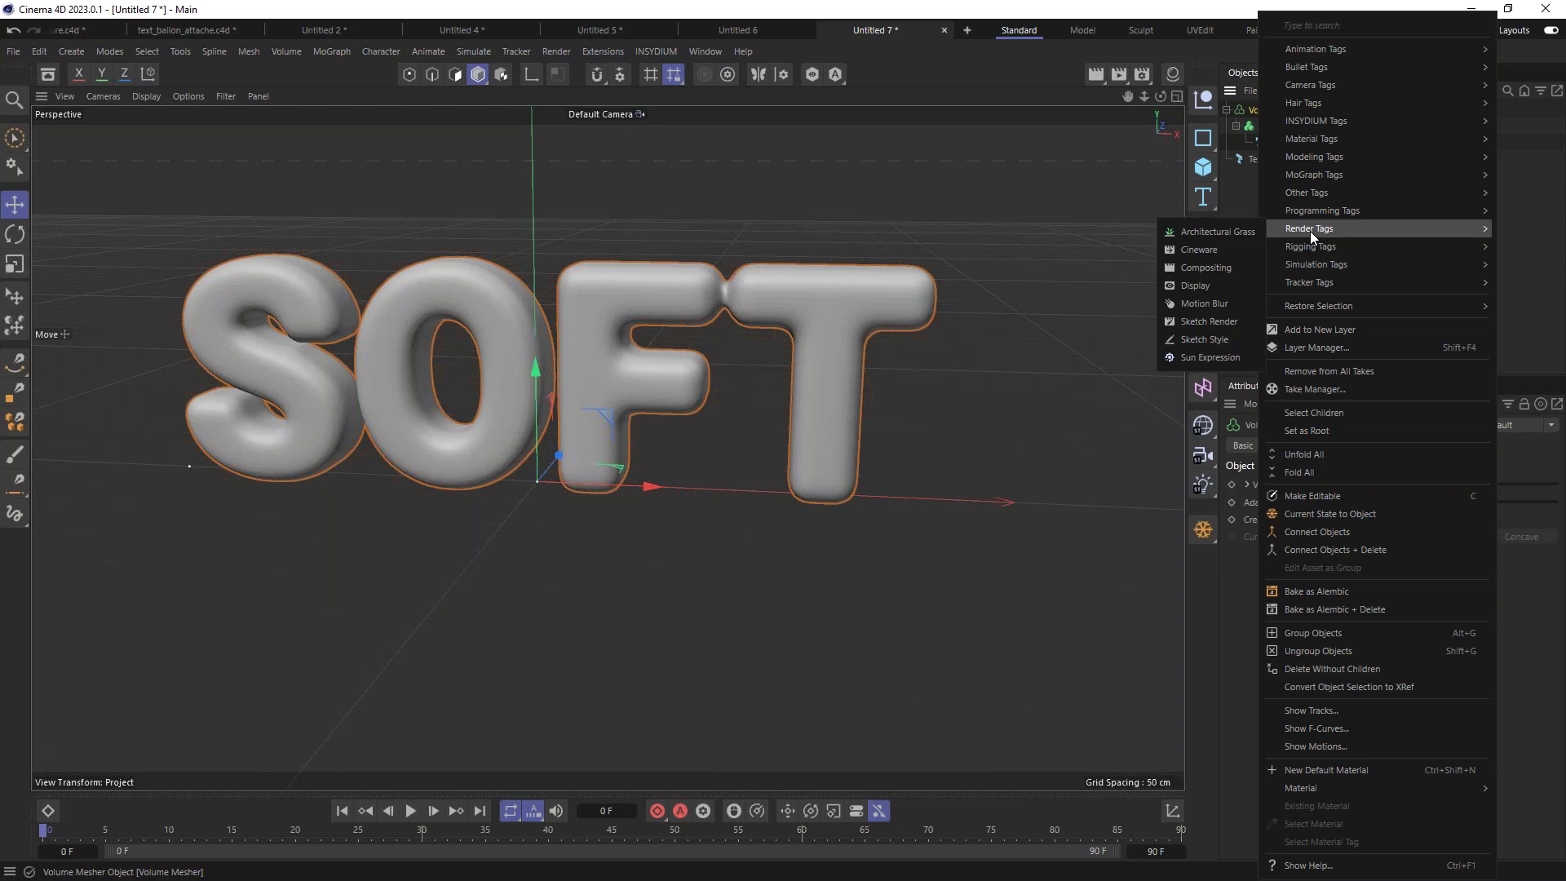
left_click(1194, 286)
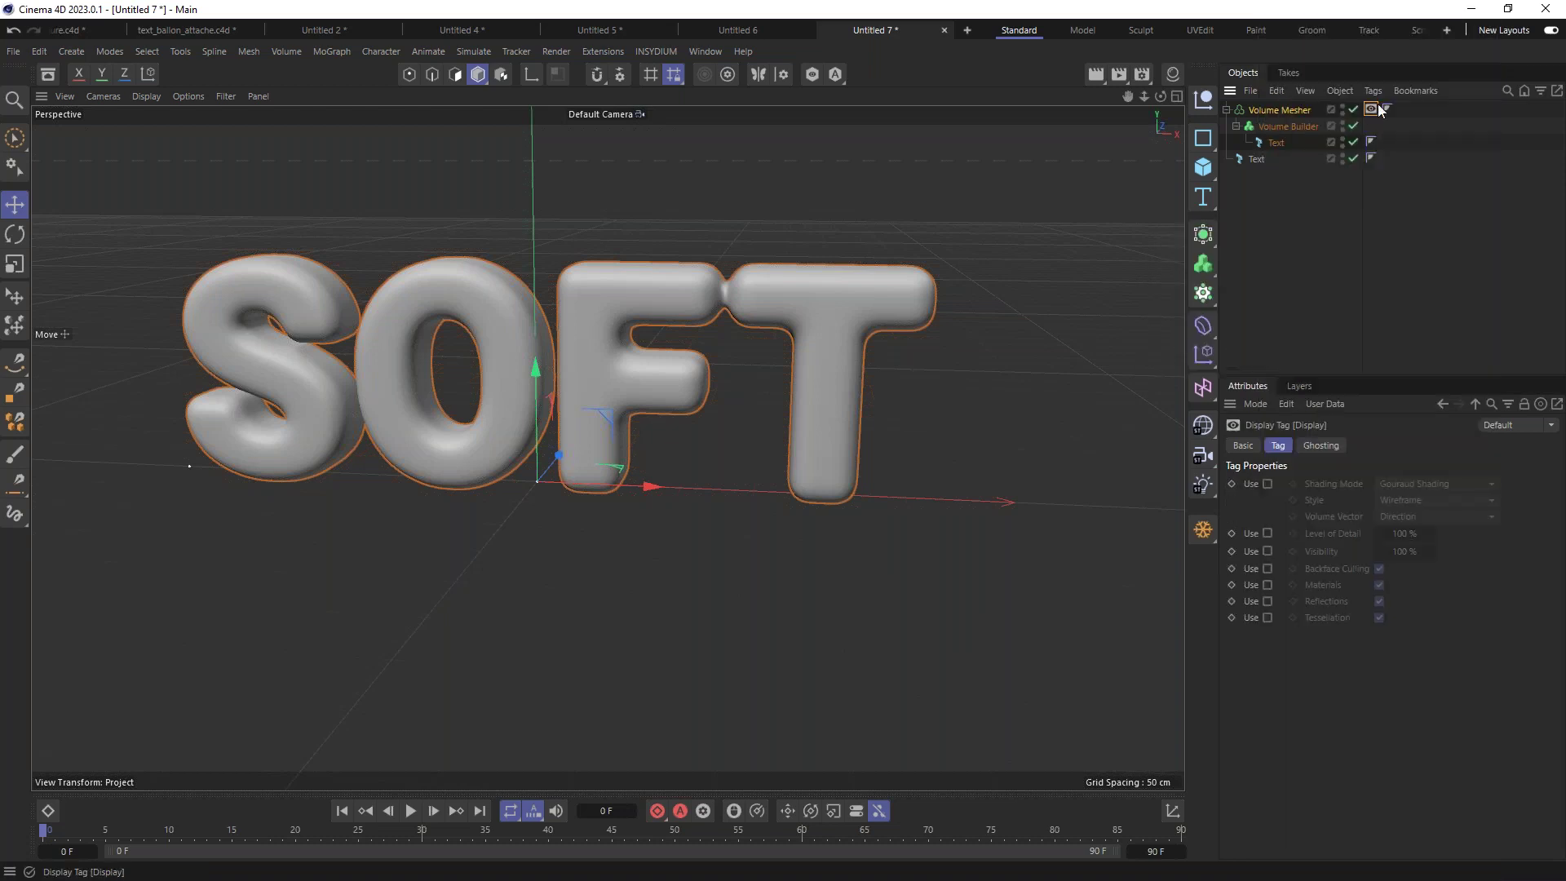
left_click(1268, 483)
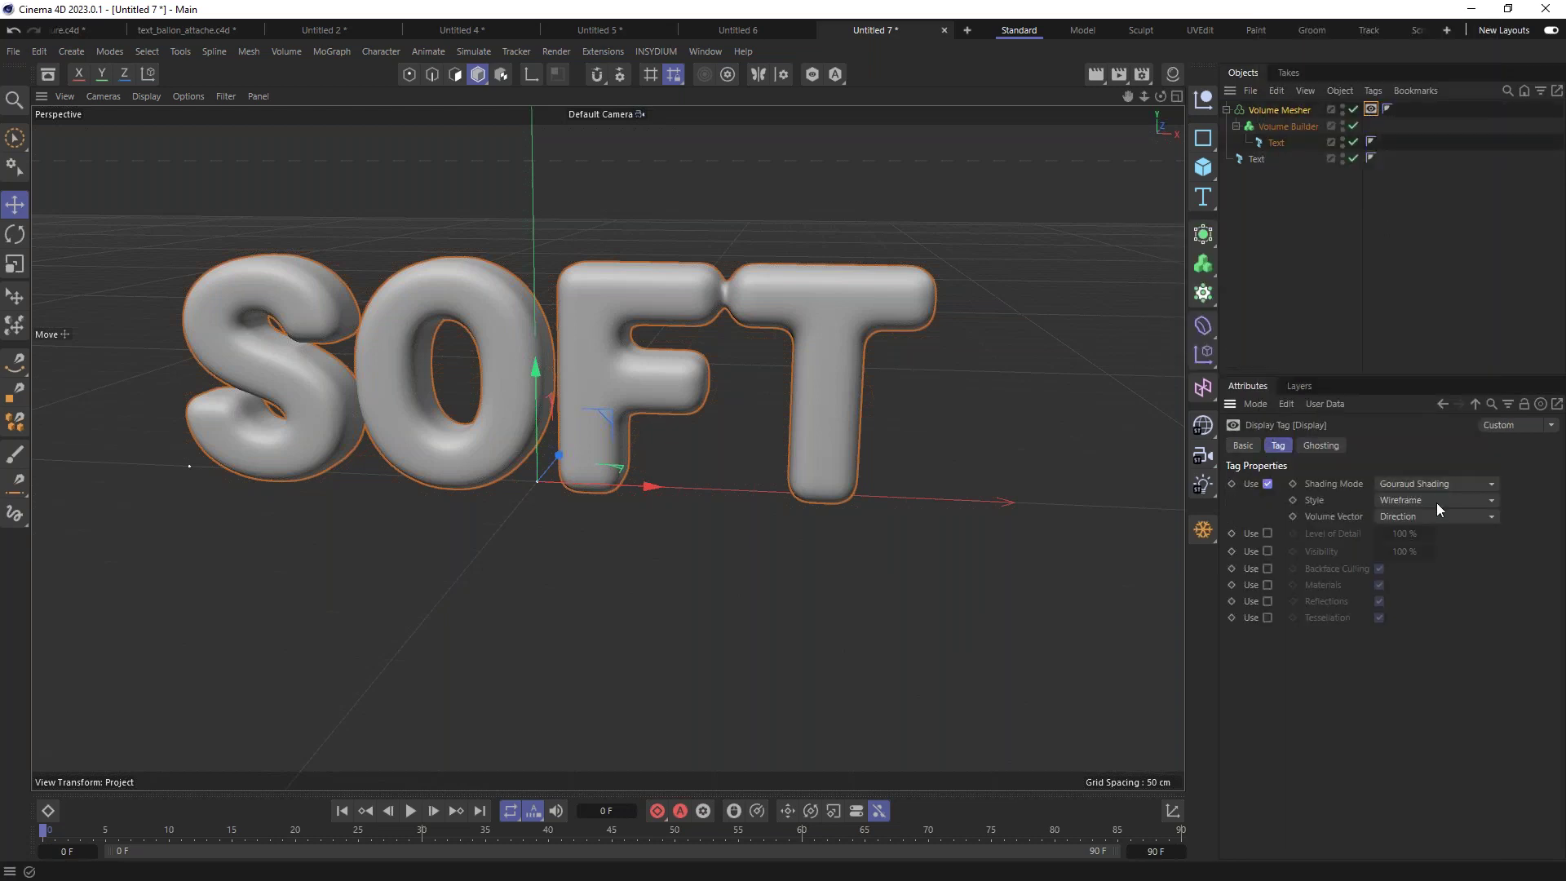
left_click(1410, 483)
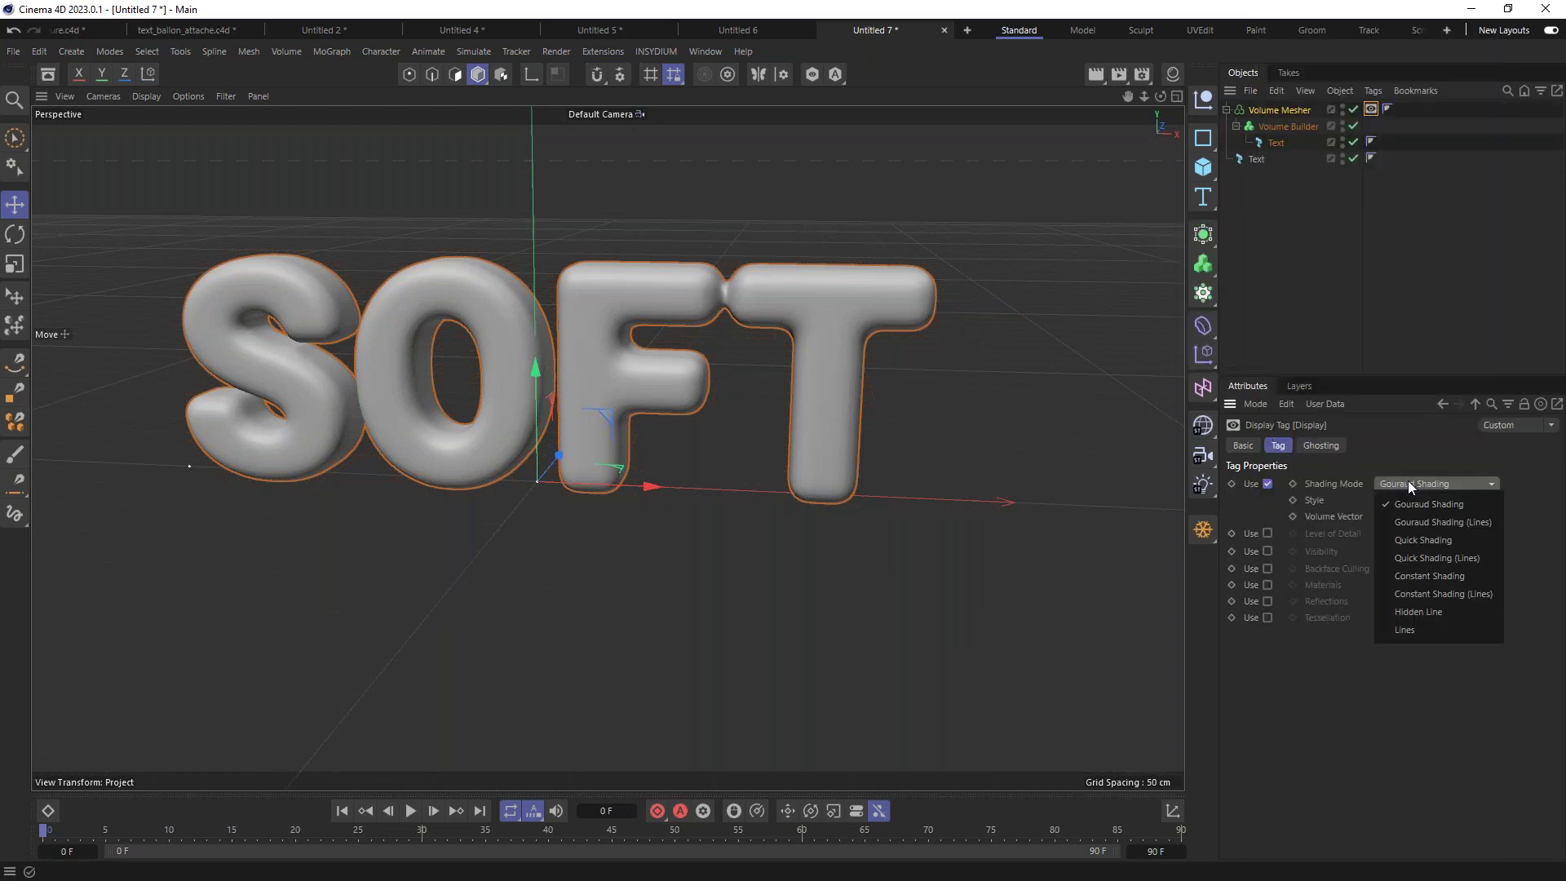
left_click(1410, 630)
left_click_drag(742, 315, 515, 349, "alt")
scroll(516, 349, "up", 4)
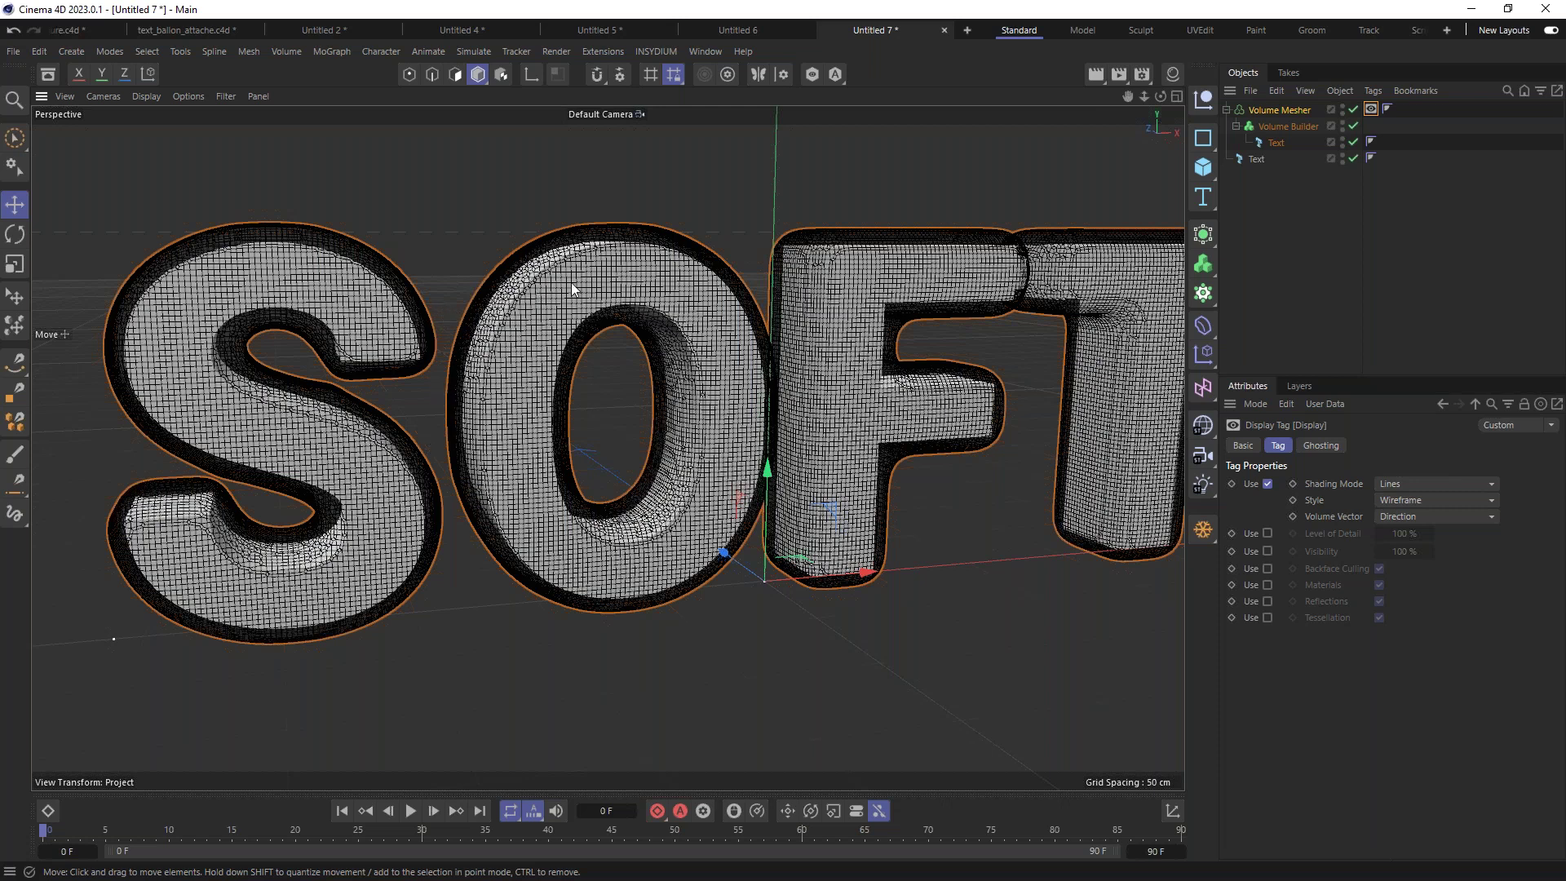
left_click_drag(660, 302, 717, 330, "alt")
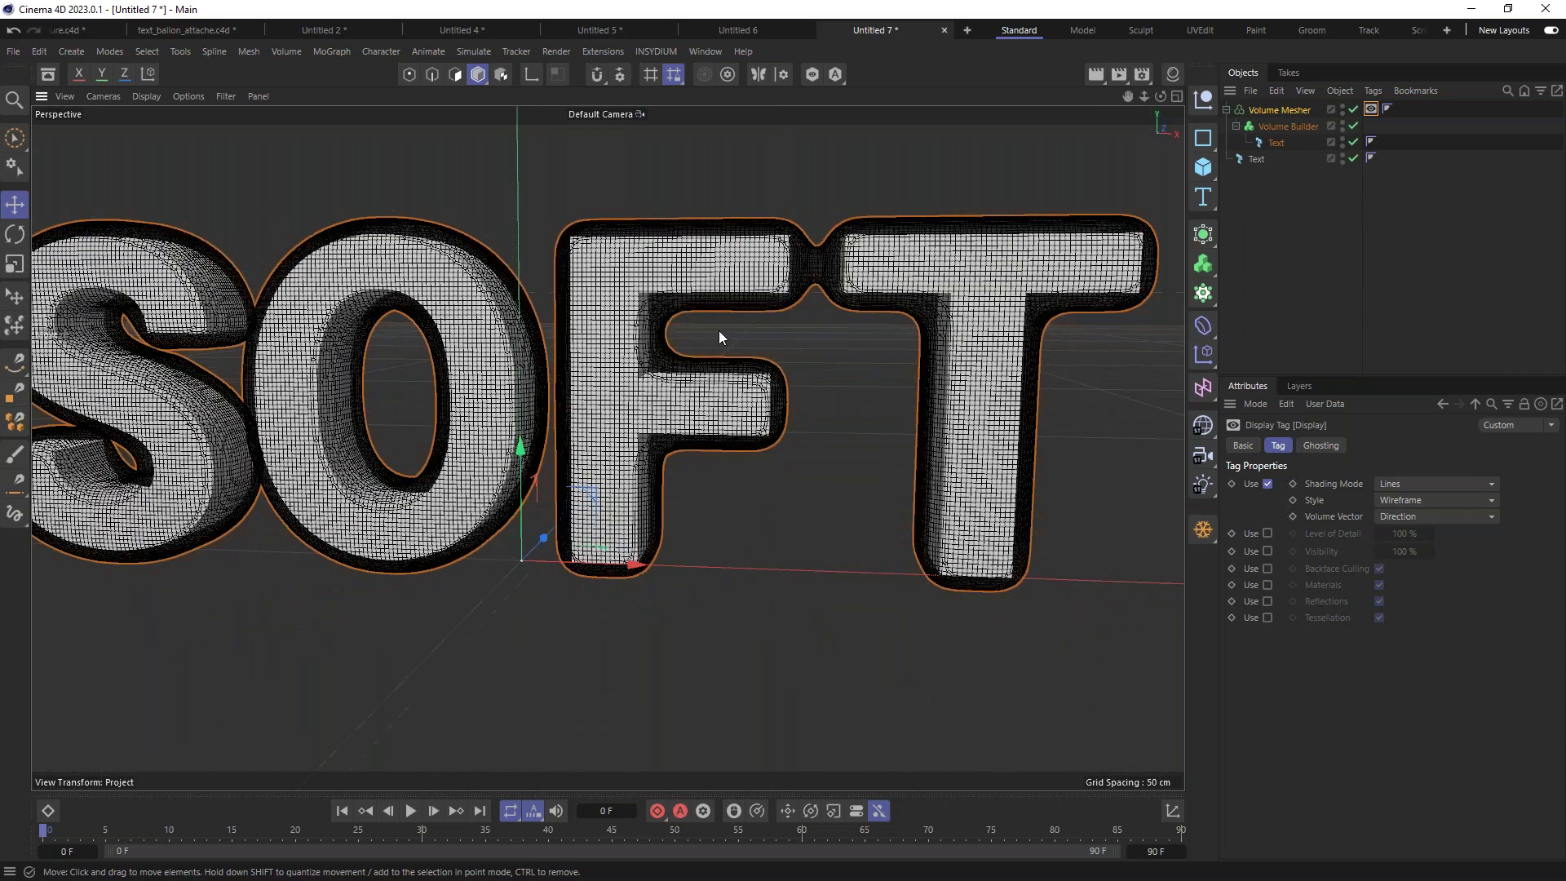
Step: Select the spare Text copy and hide the Volume Mesher in the view
left_click(1256, 159)
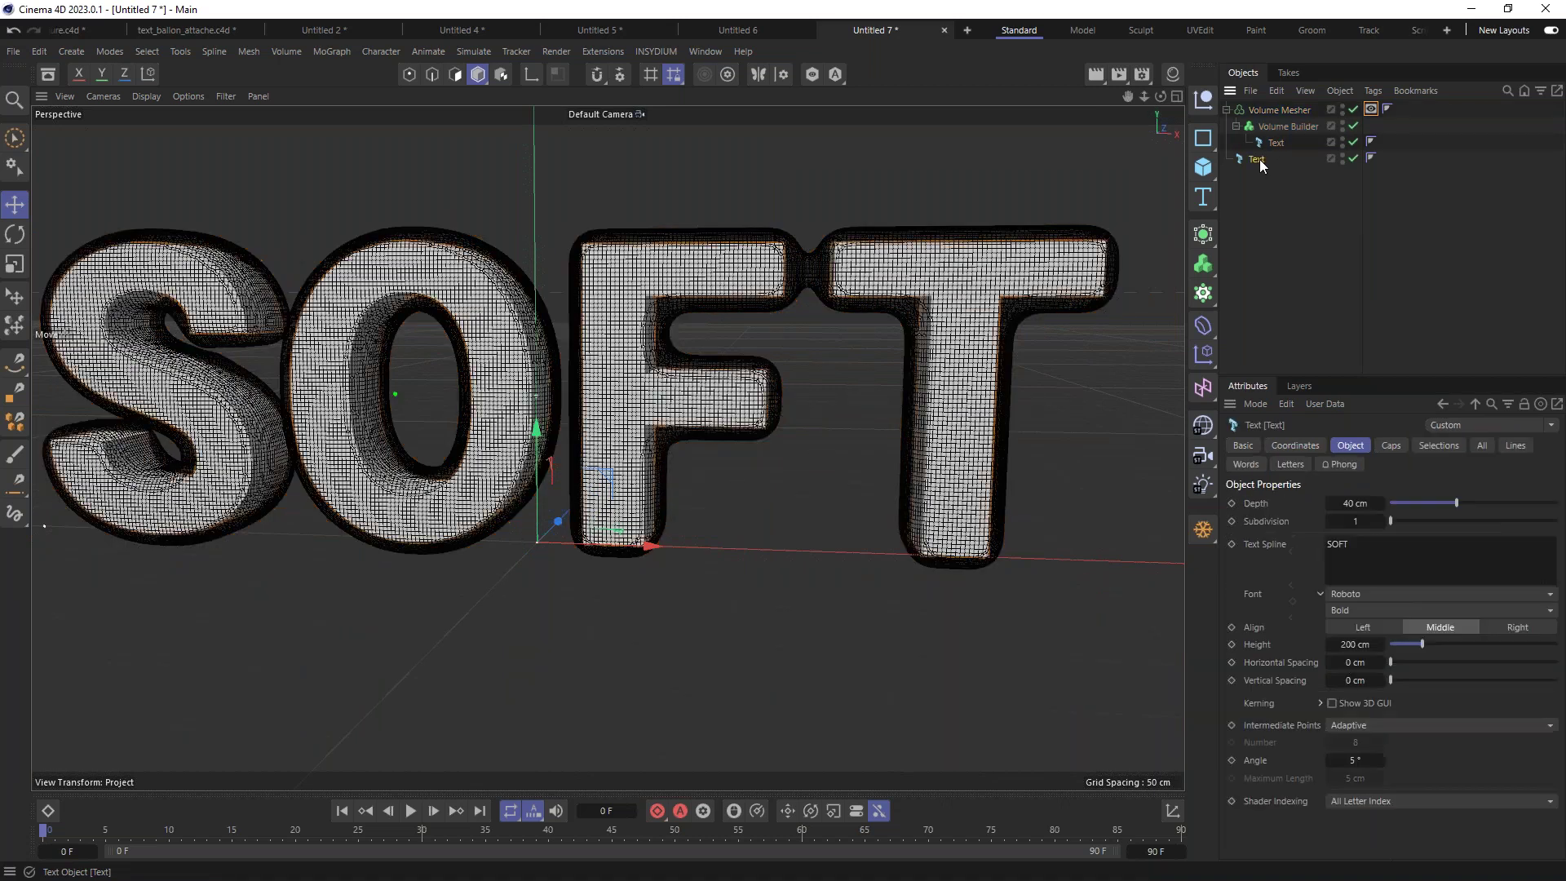
left_click(1341, 109)
left_click(1342, 110)
left_click(1342, 110)
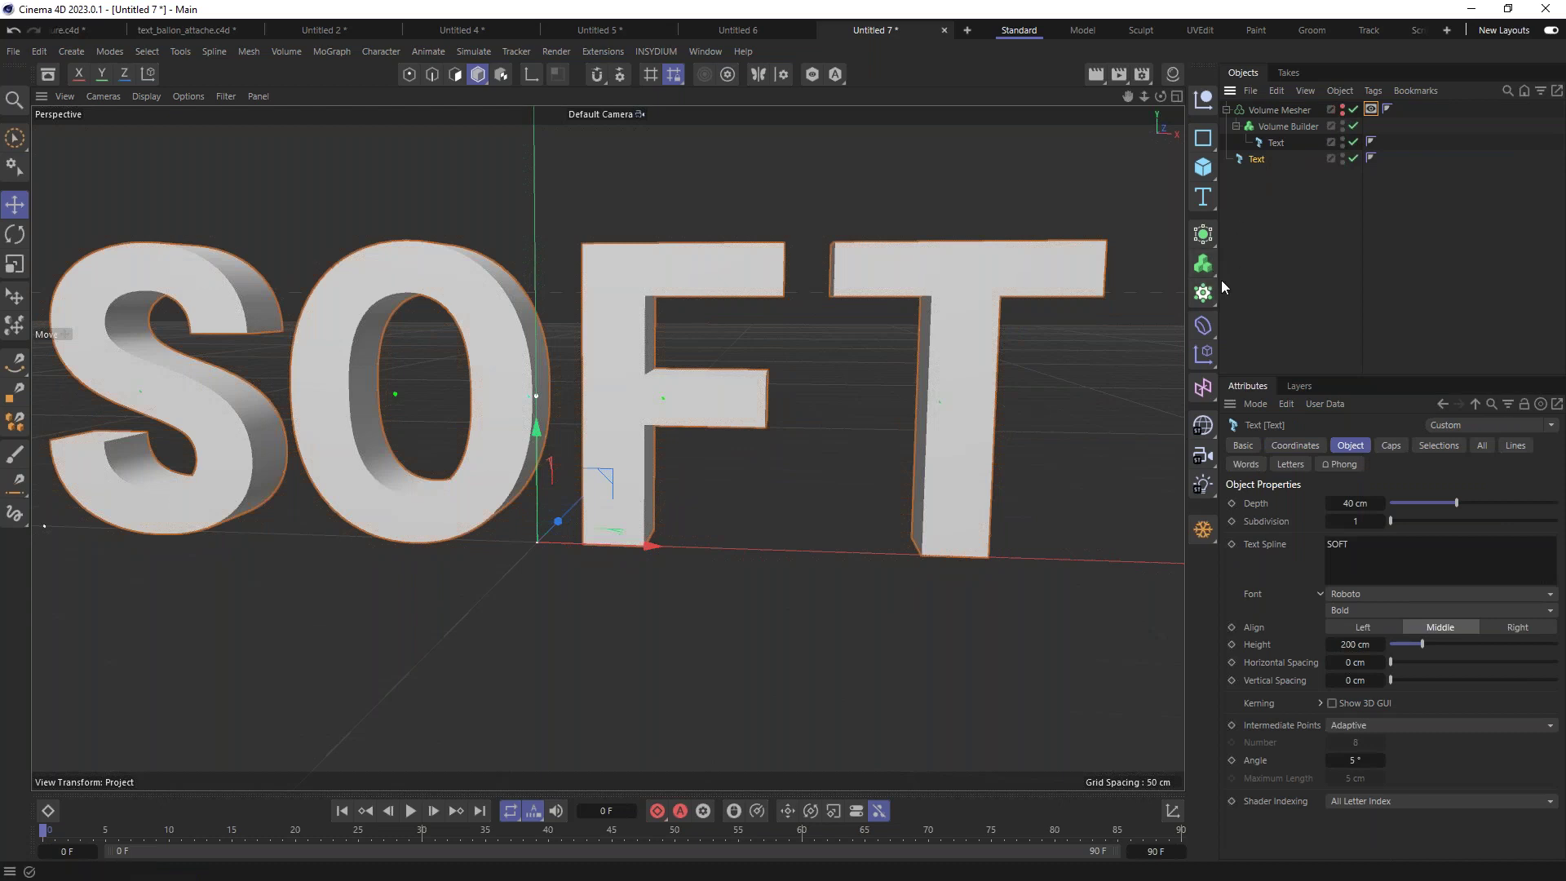
Step: Wrap the Text copy in a Remesh generator with a fixed 4000 polygon count
left_click(1203, 234)
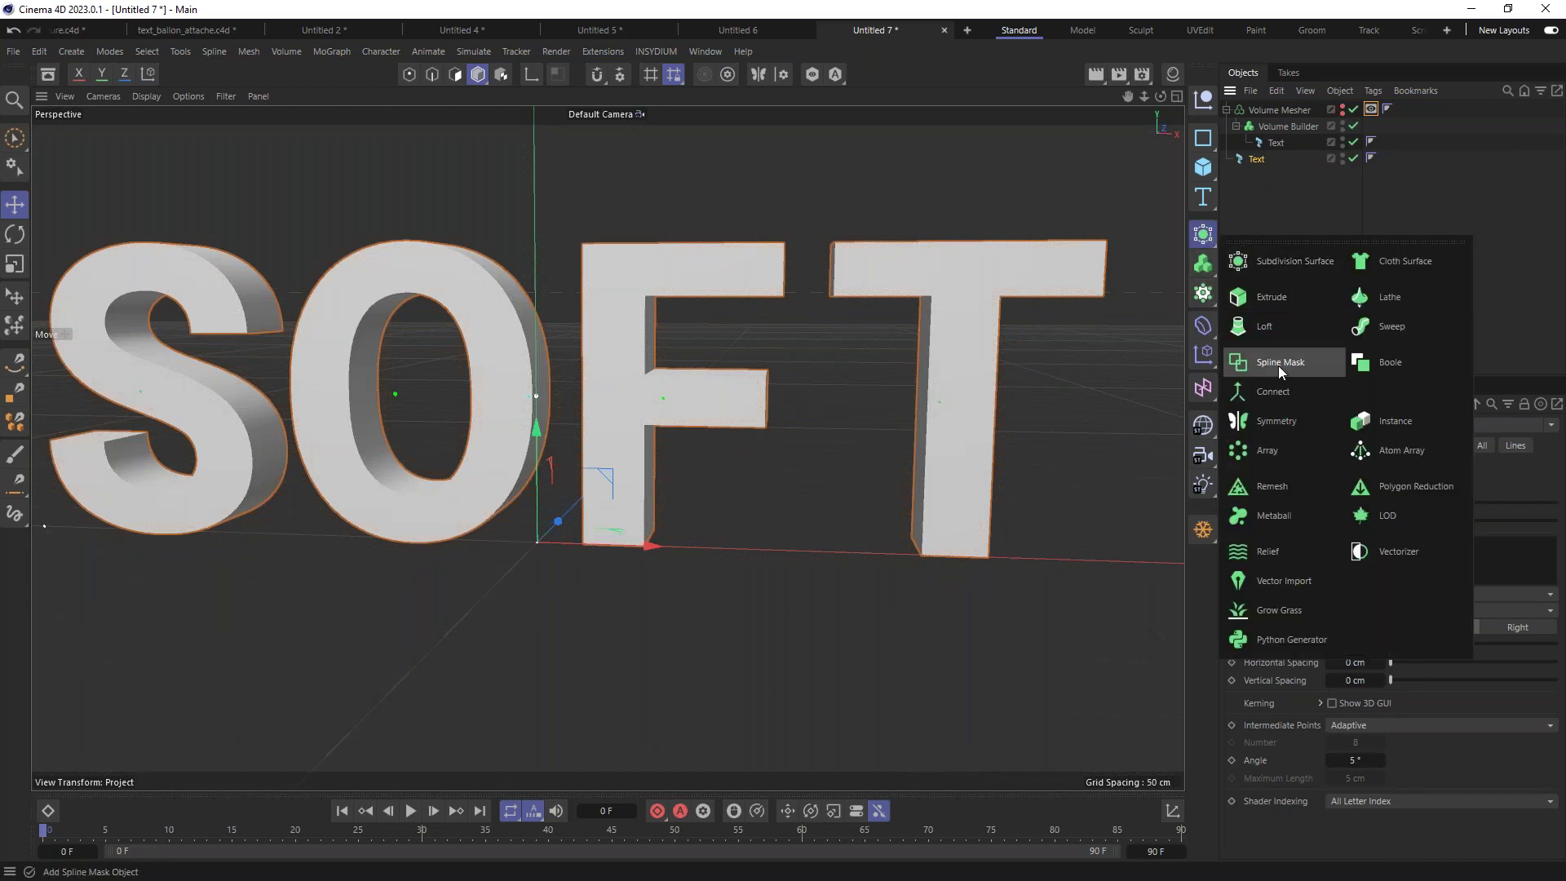
left_click(1271, 487)
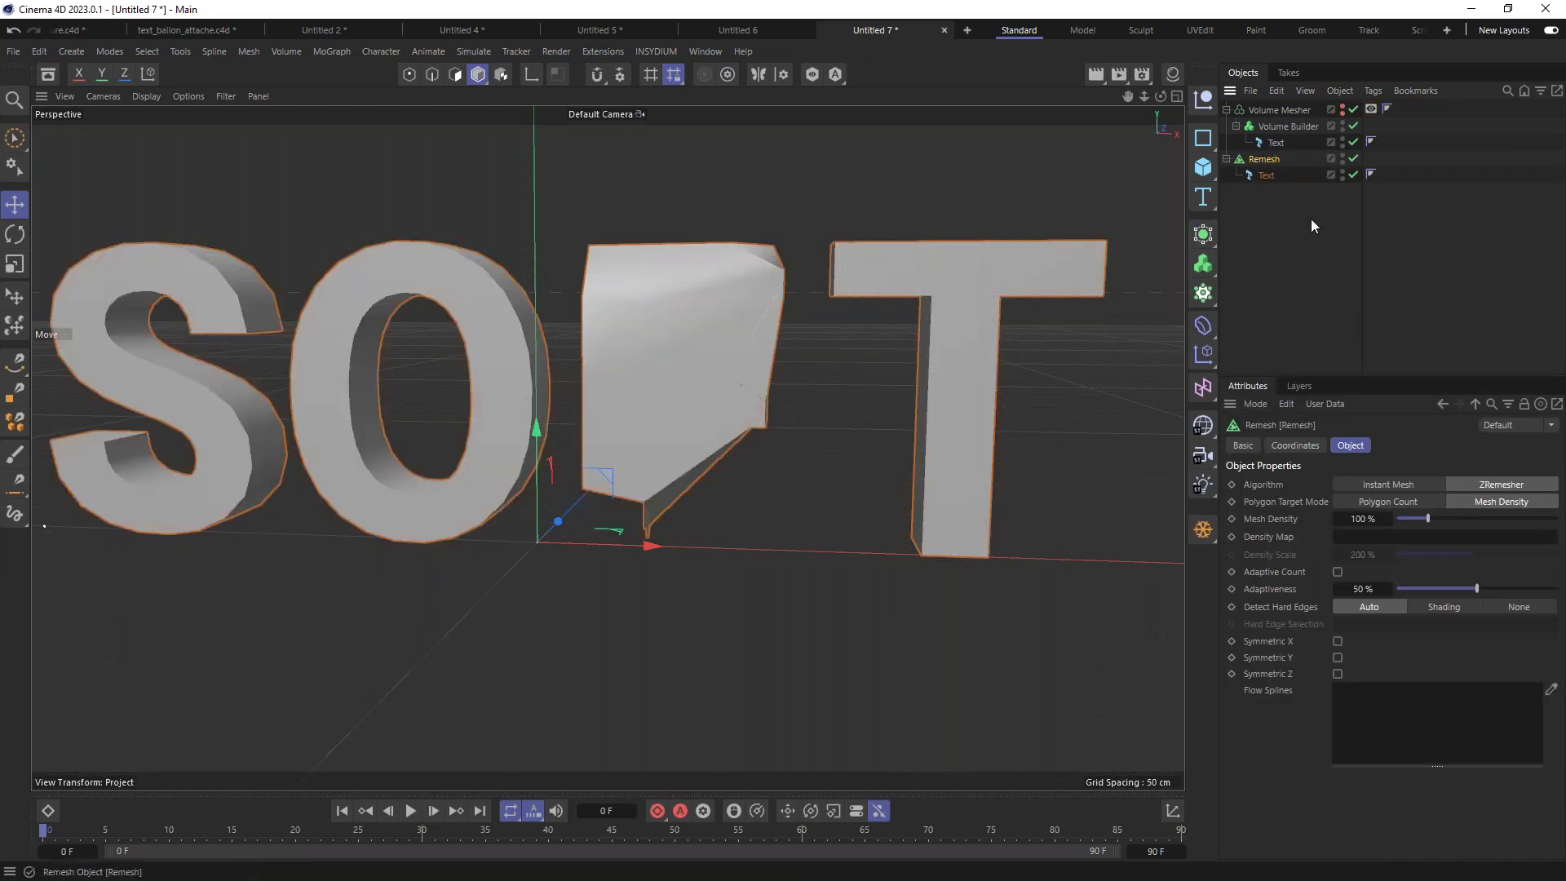
left_click(1386, 501)
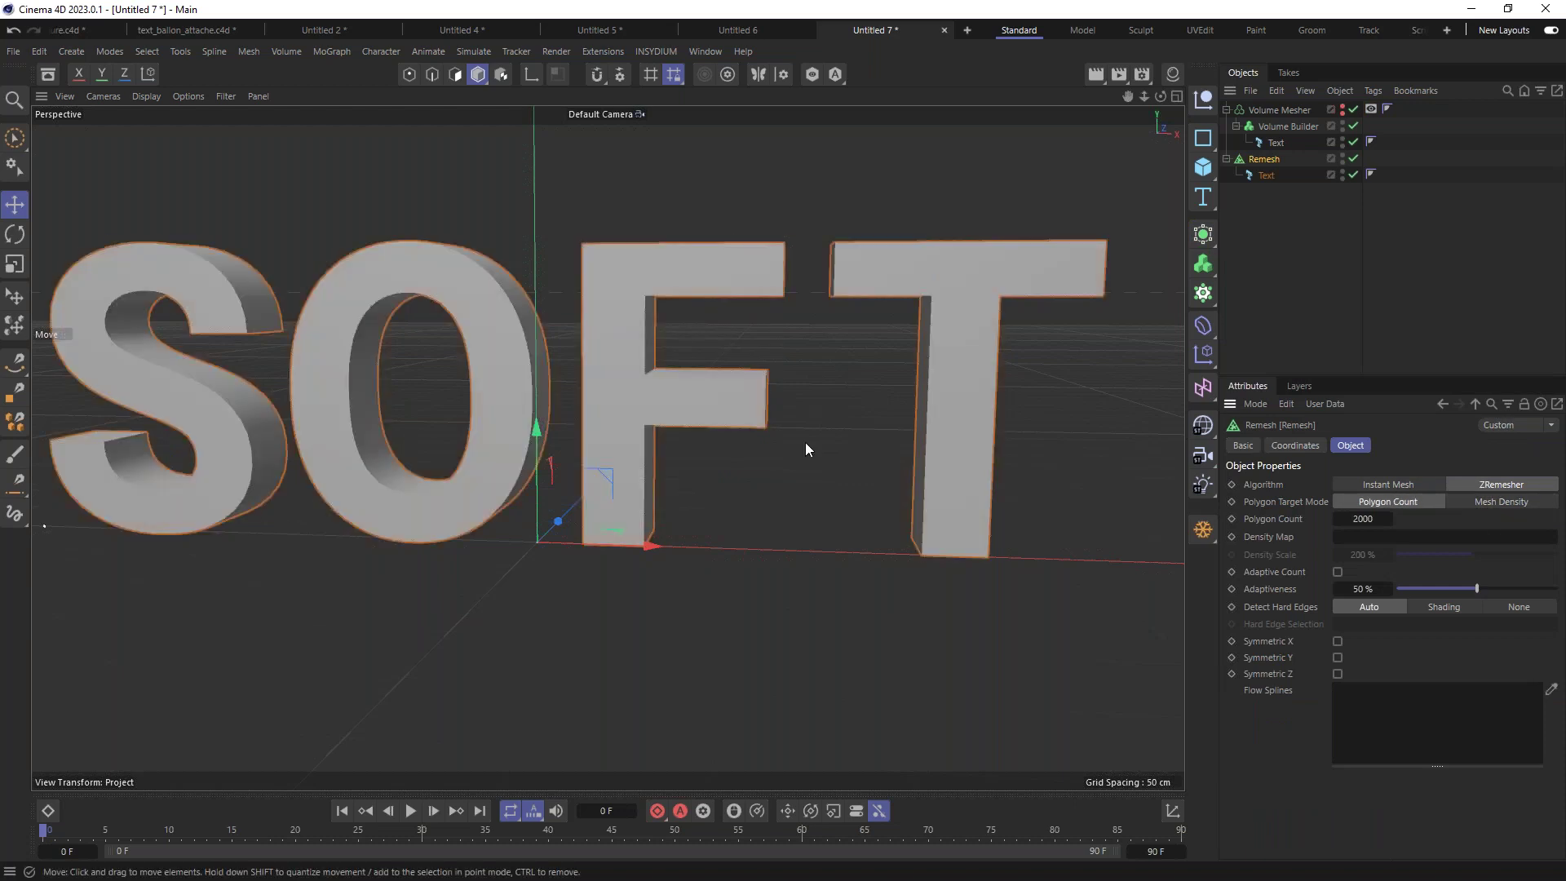
key("n")
key("b")
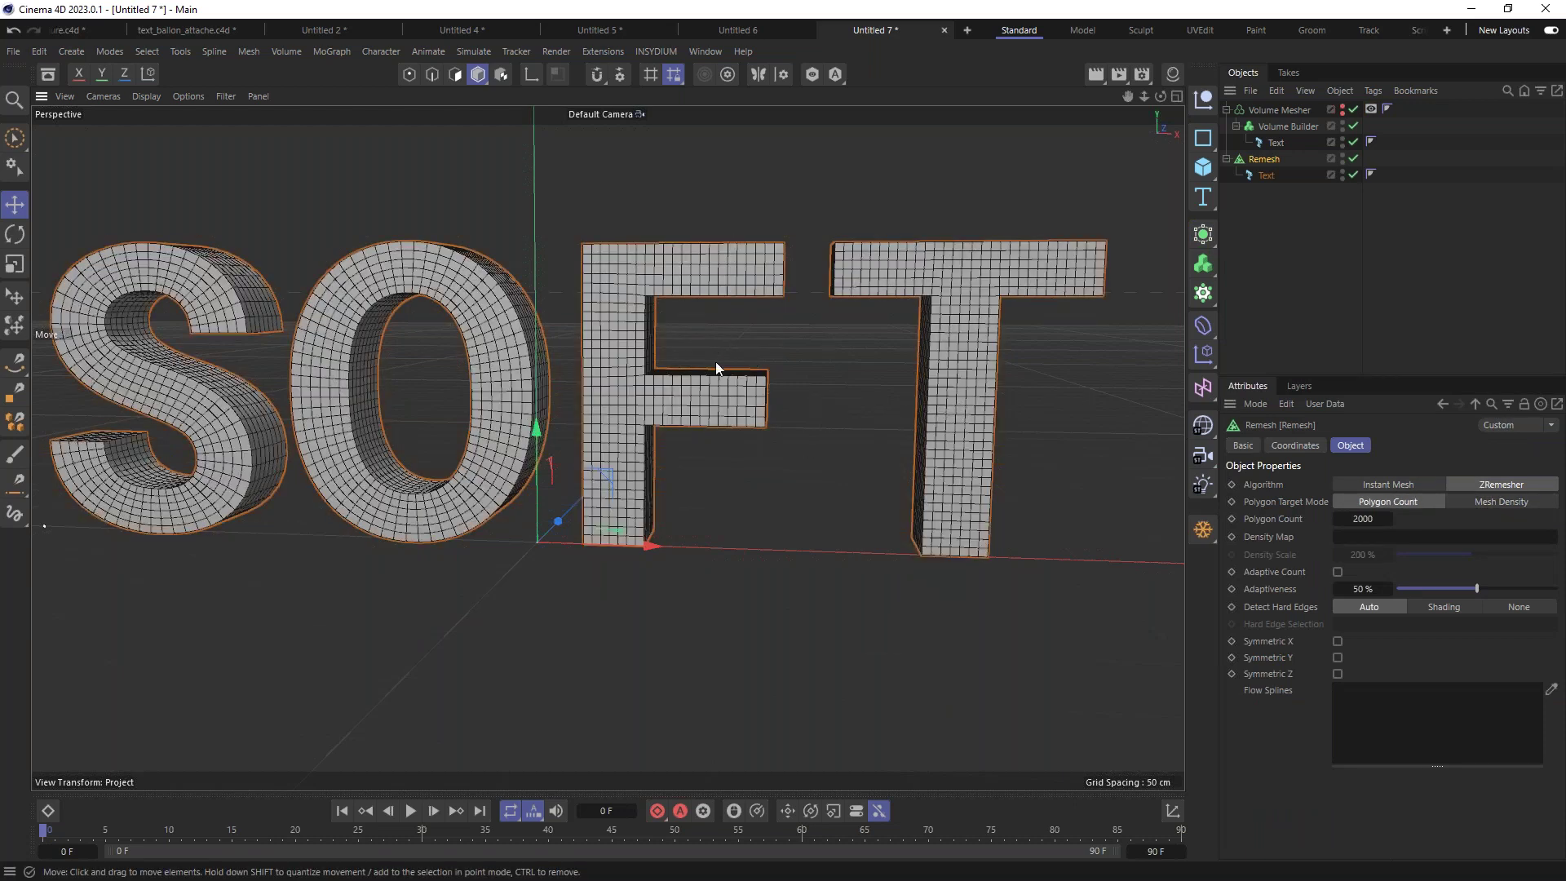
left_click(1355, 519)
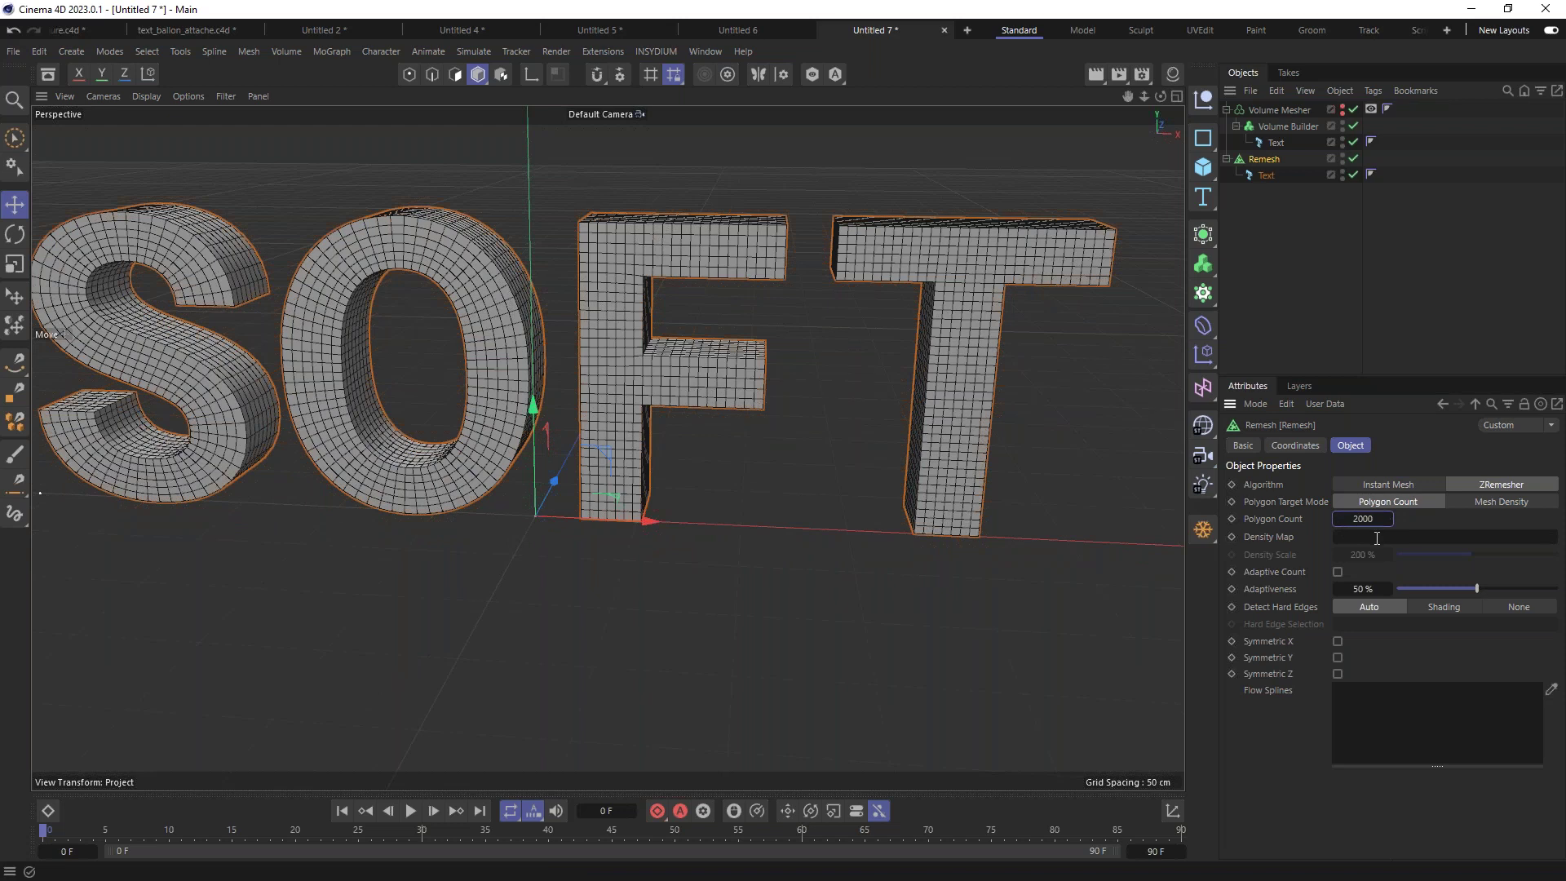
type("4000")
key("Return")
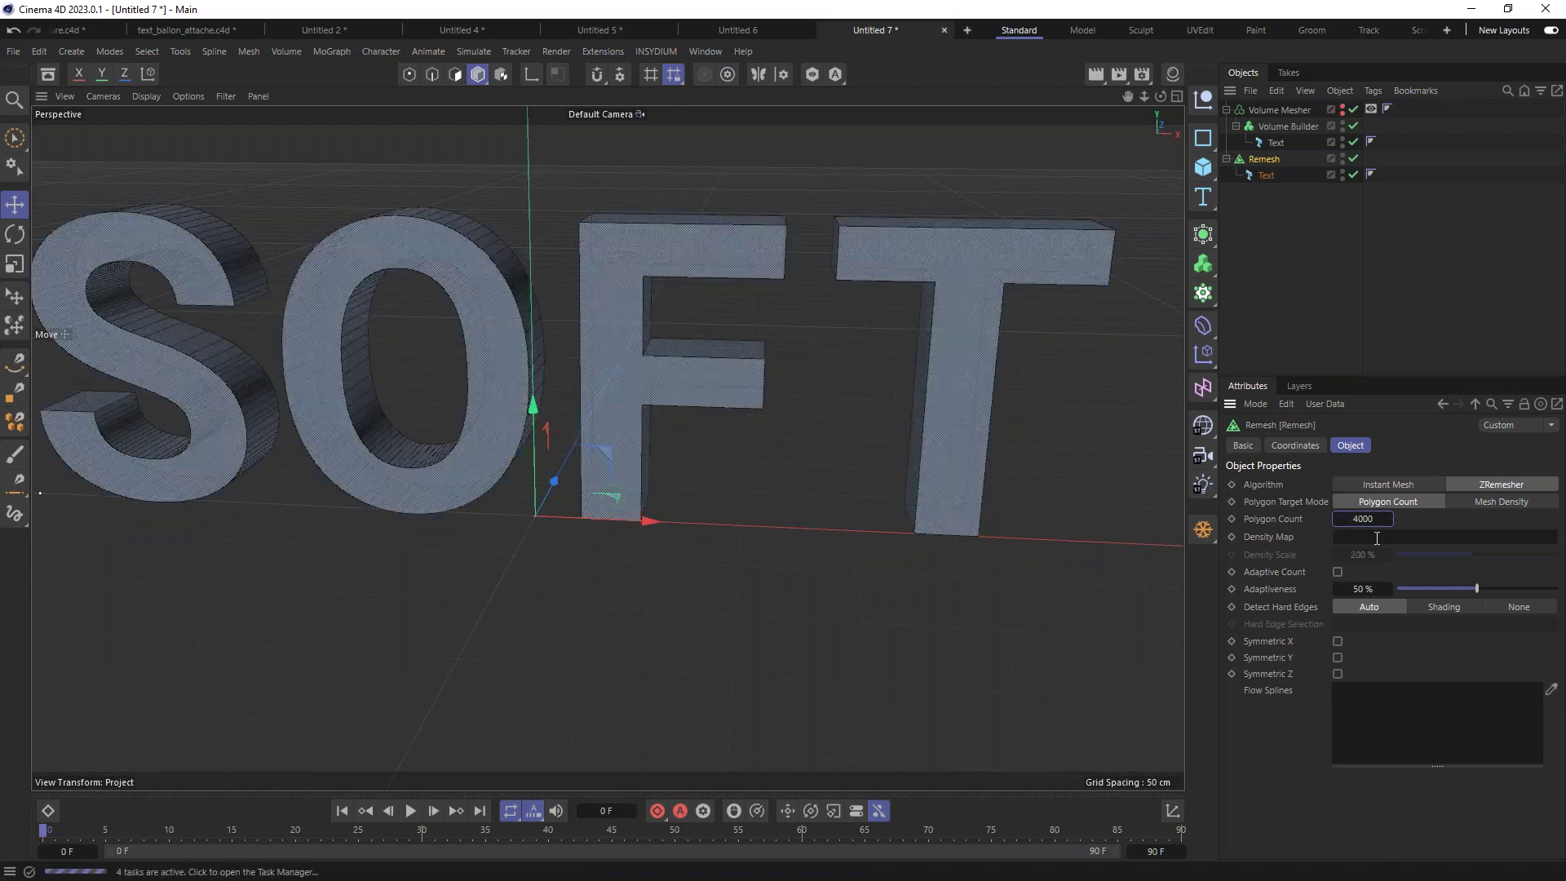
Step: Set the project's scene simulation gravity to 0 cm
left_click(1340, 302)
left_click(1259, 463)
left_click(1289, 501)
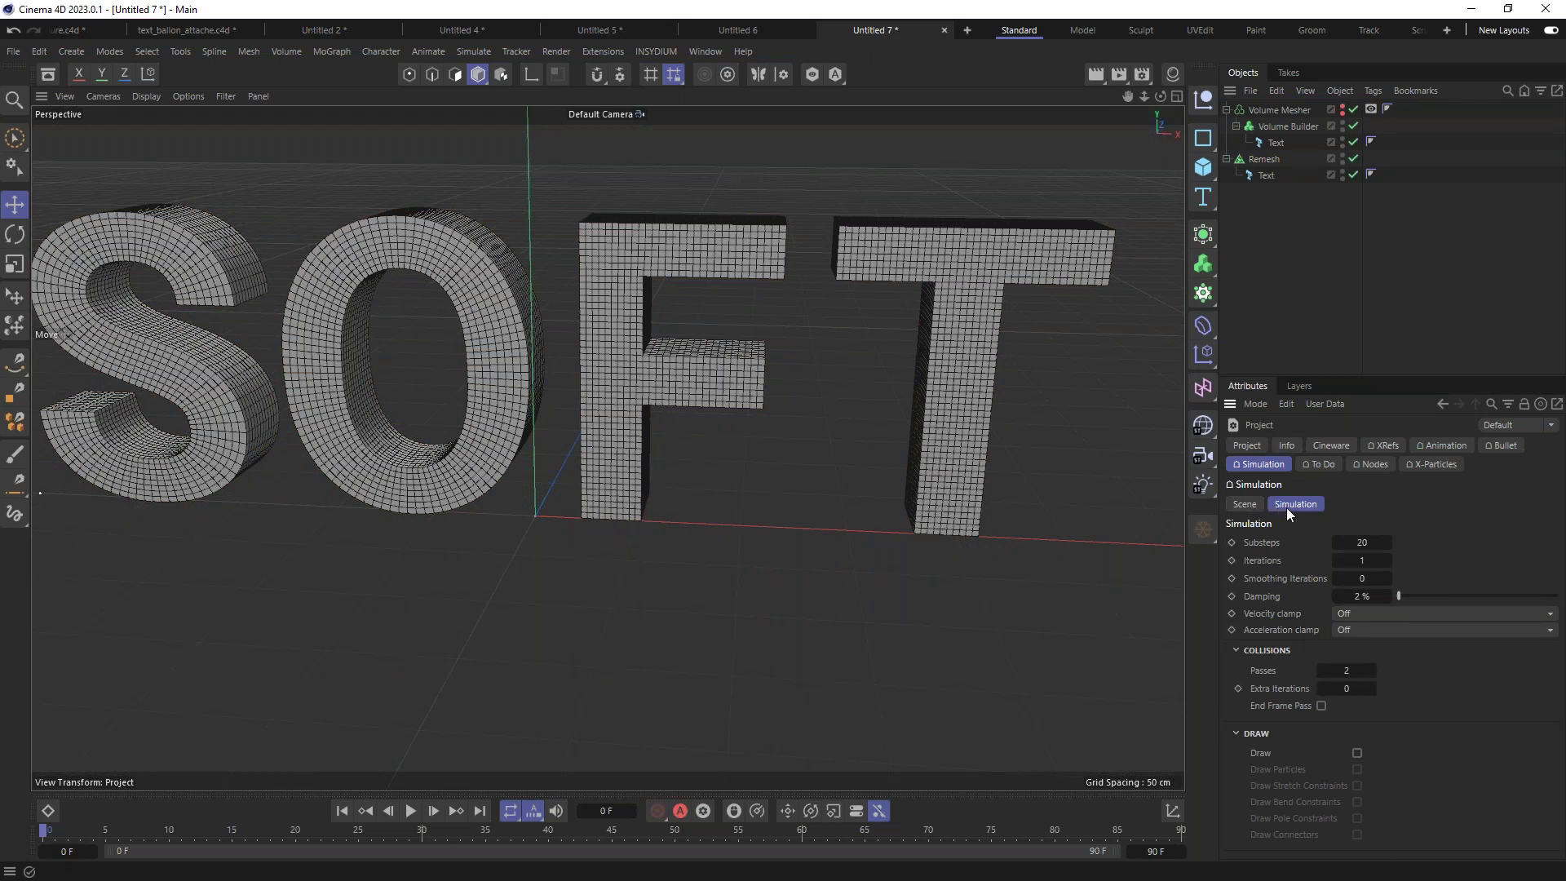
left_click(1245, 503)
left_click(1388, 559)
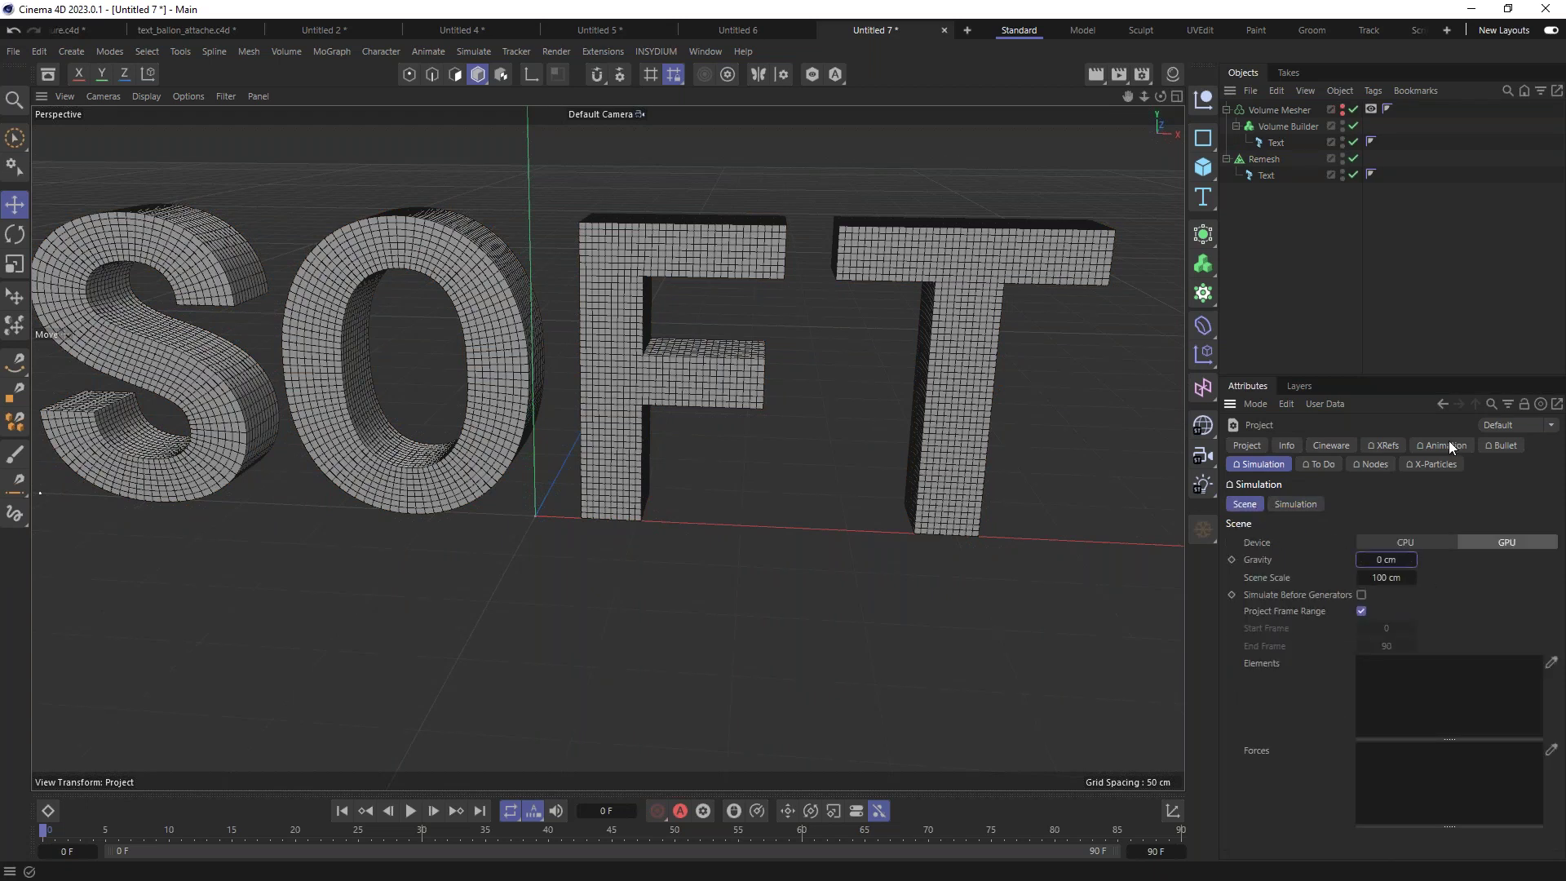
left_click(1262, 161)
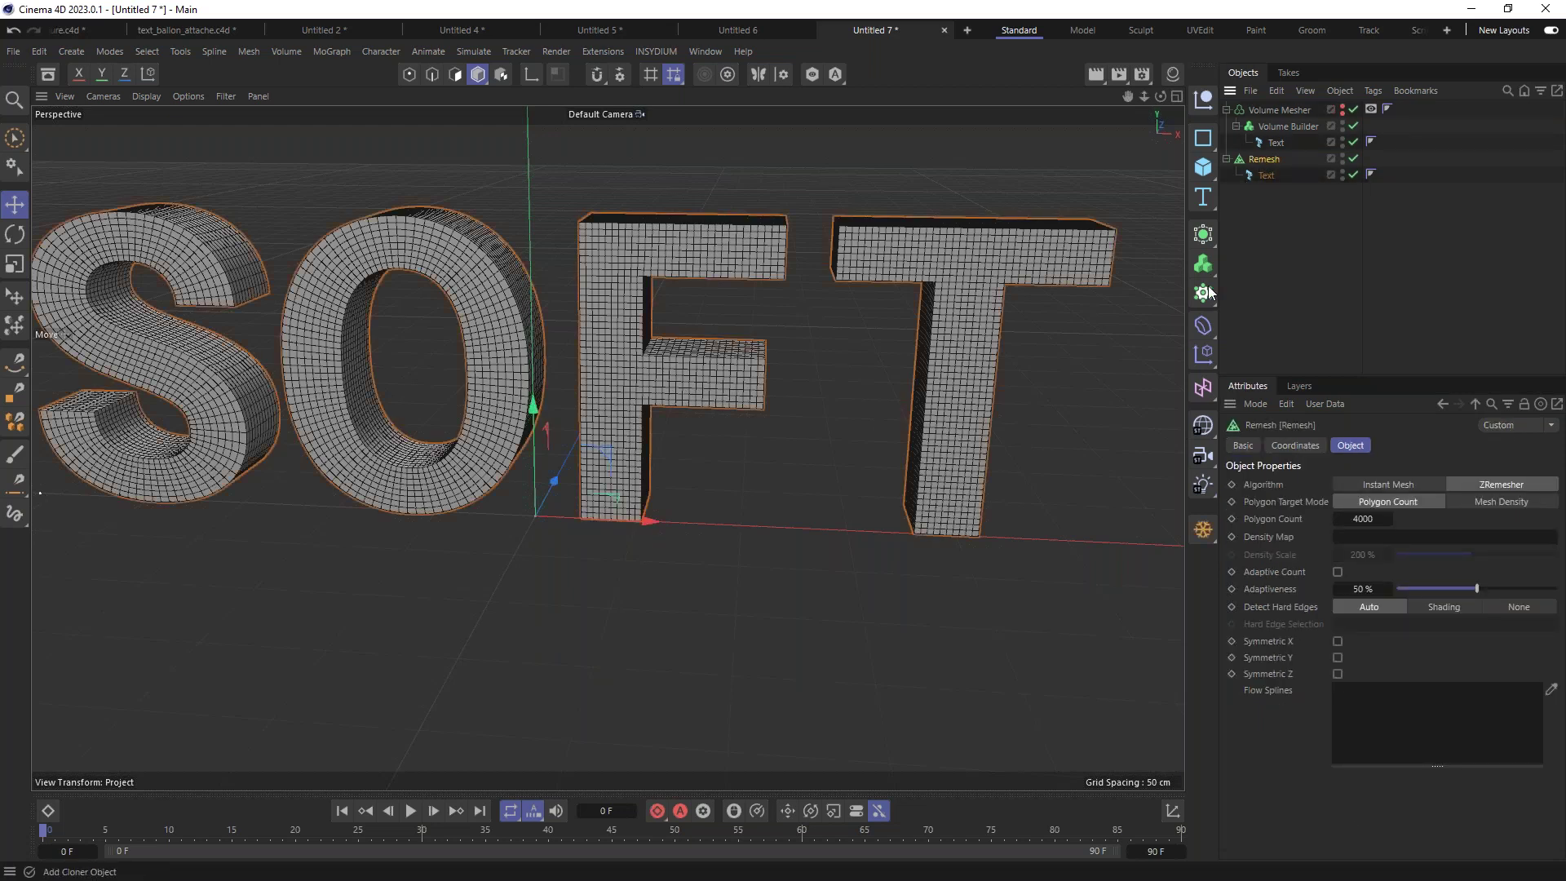
Step: Wrap the Remesh in a Connect object with welding turned off
left_click(1197, 237)
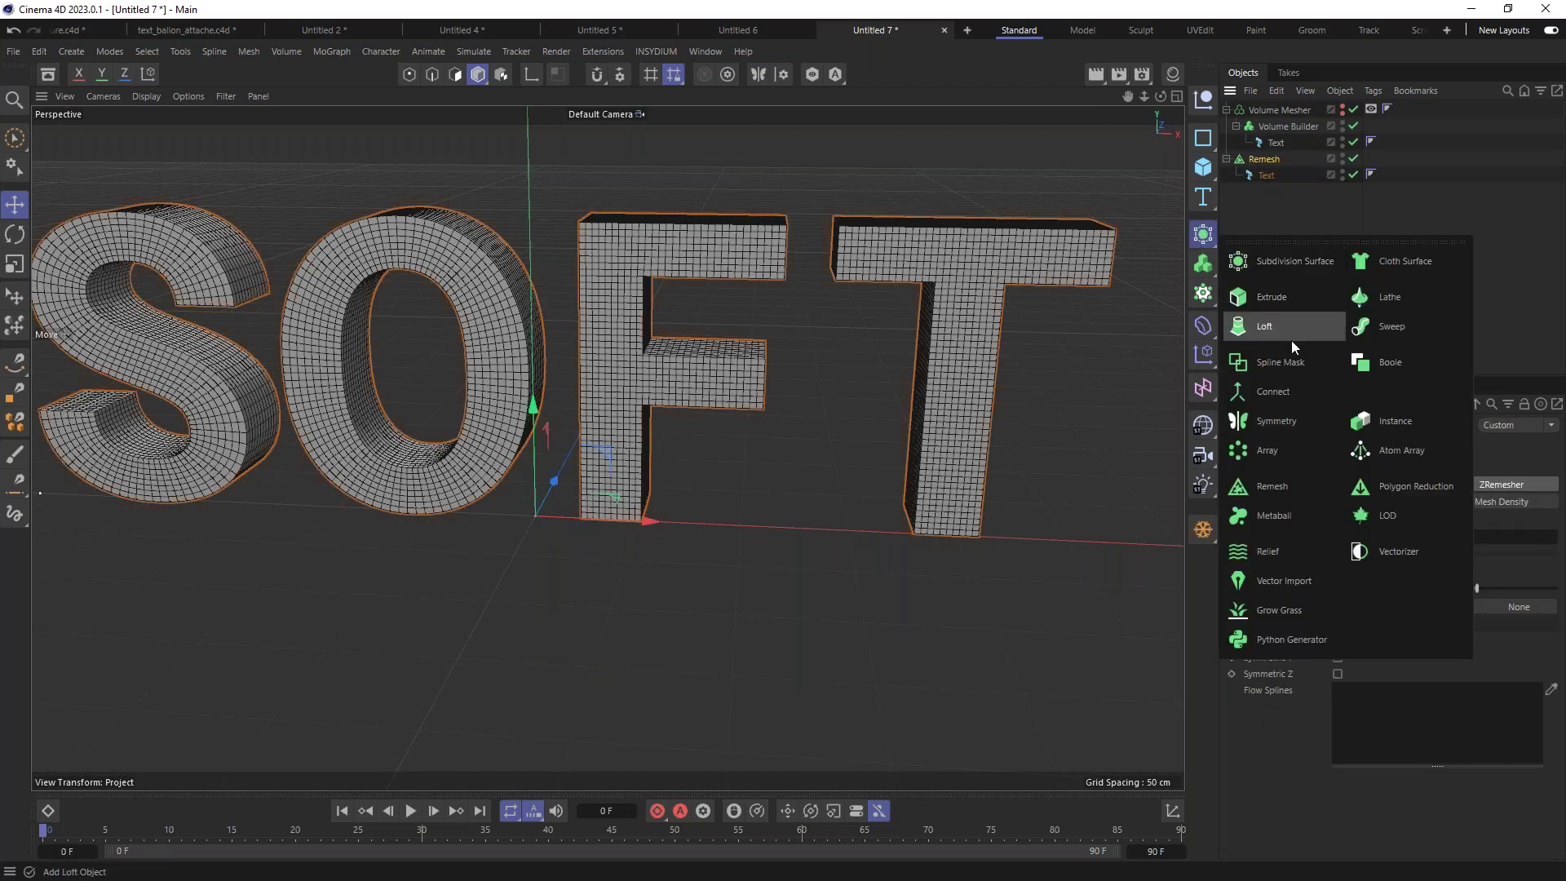
left_click(1282, 389, "alt")
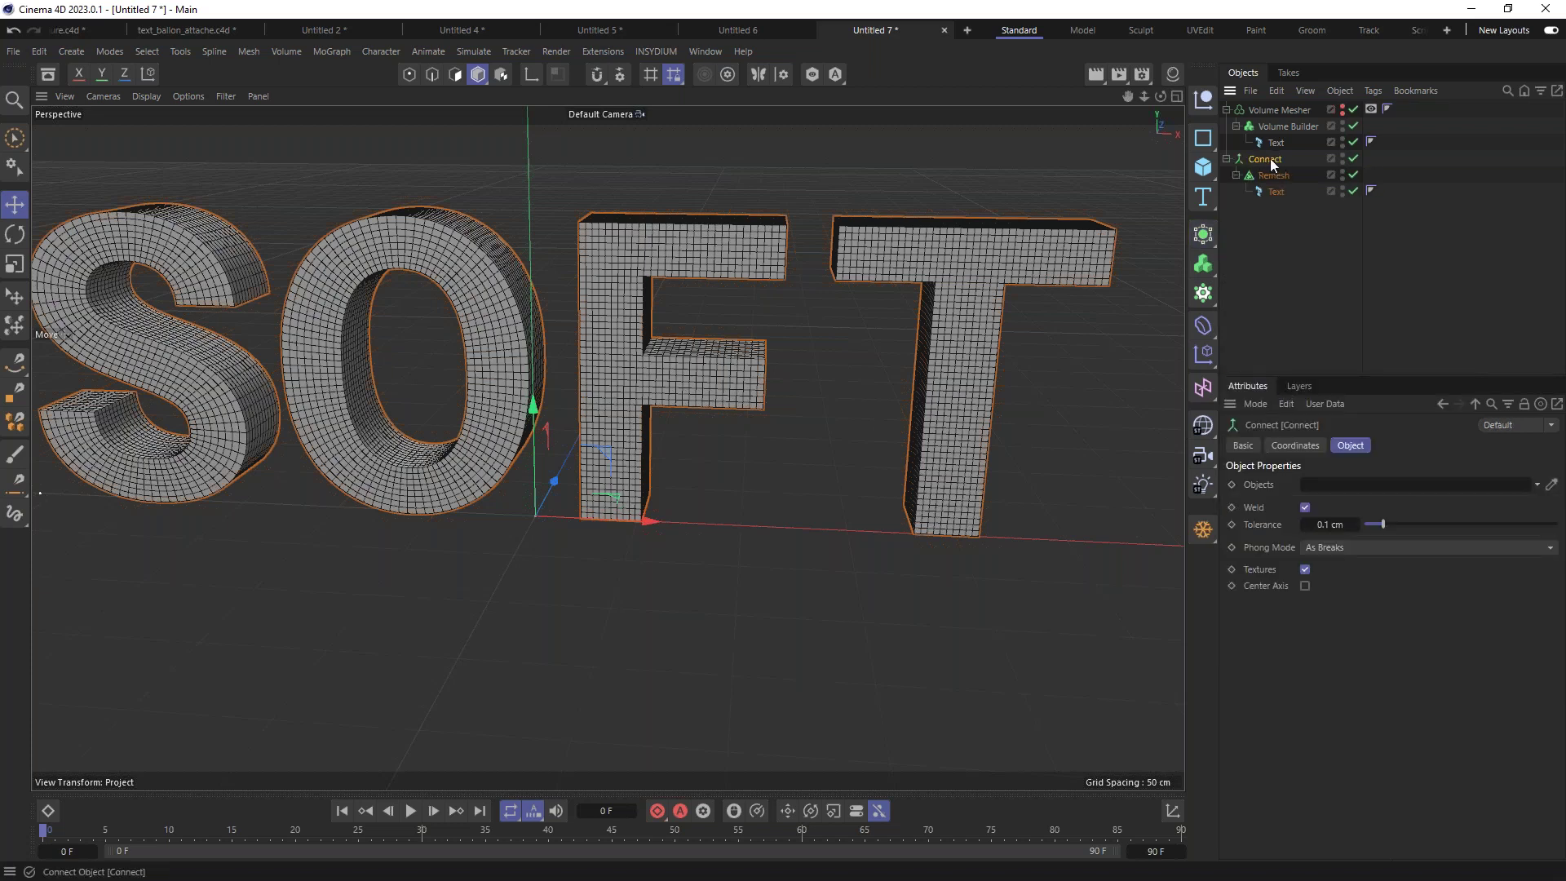
left_click(1305, 507)
Step: Add a Cloth tag to Connect with Balloon enabled at overpressure 3.5
right_click(1265, 164)
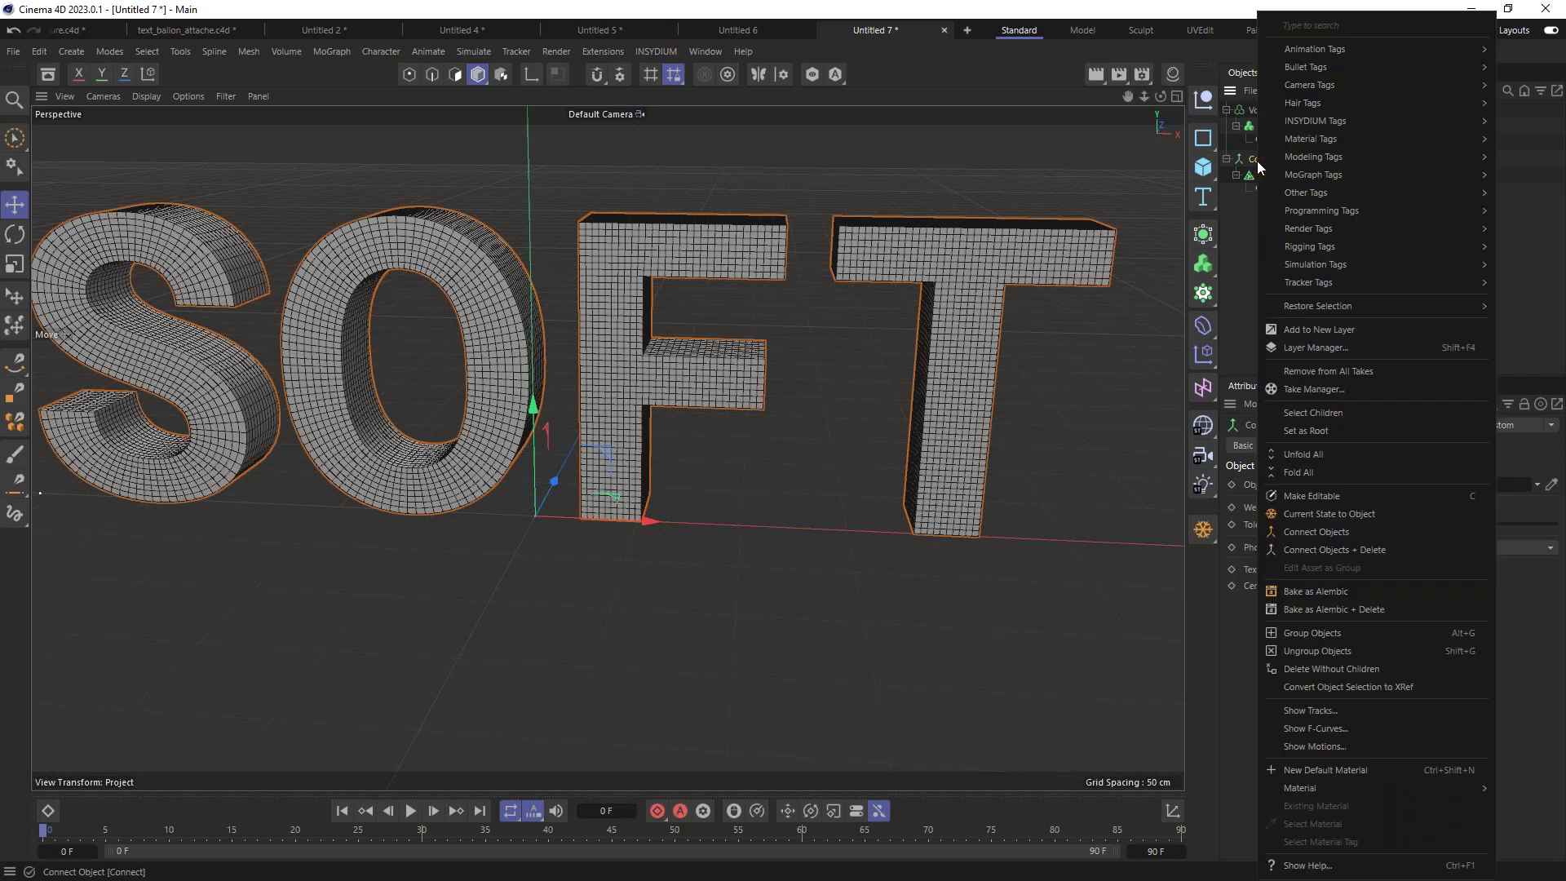
mouse_move(1326, 273)
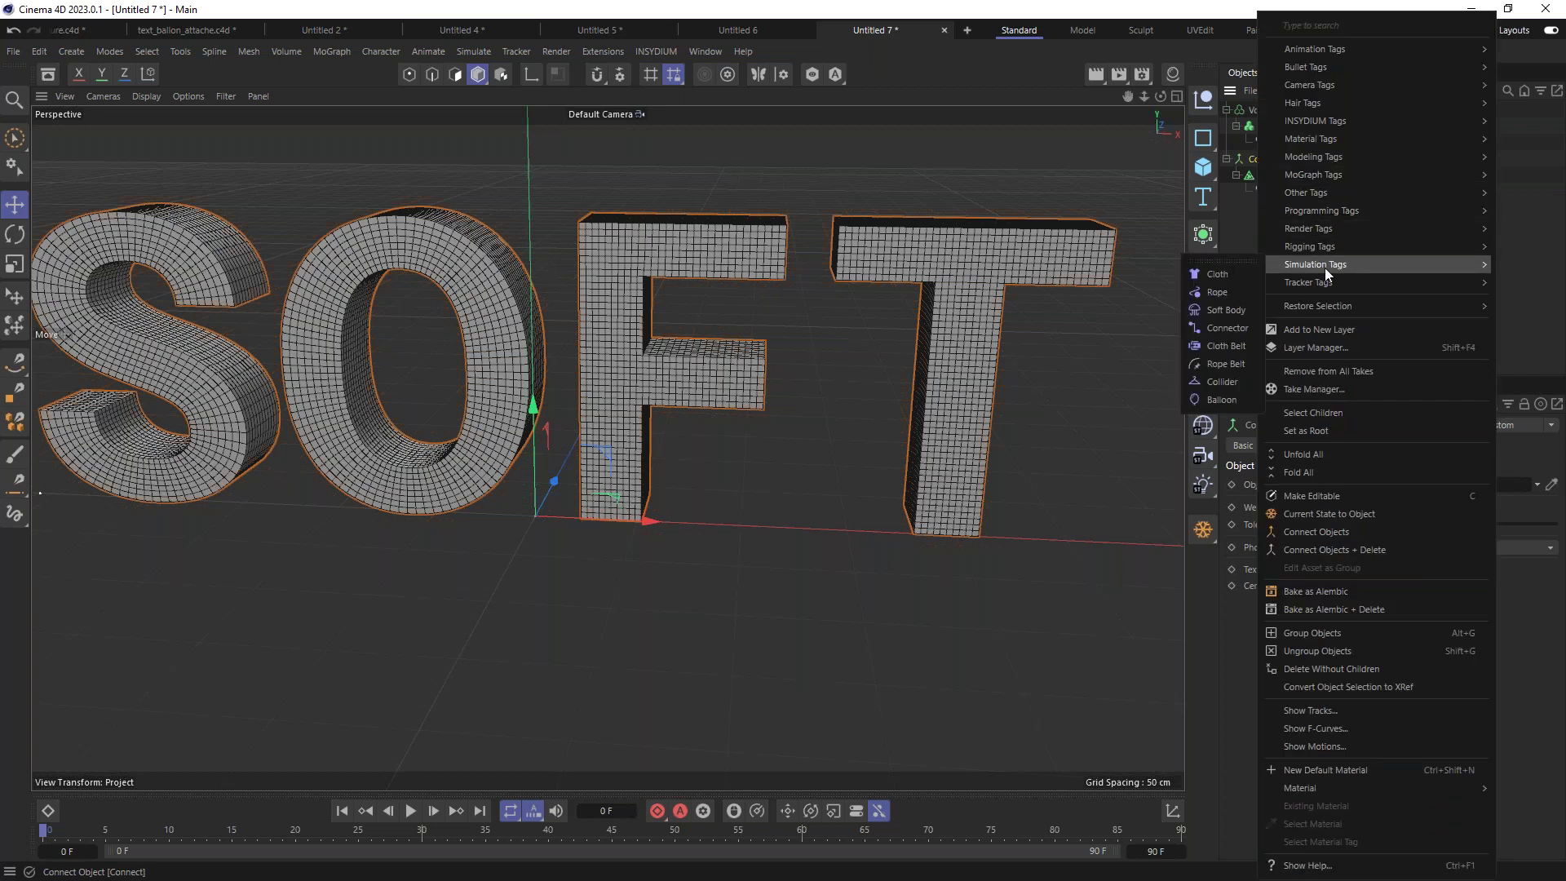
left_click(1225, 272)
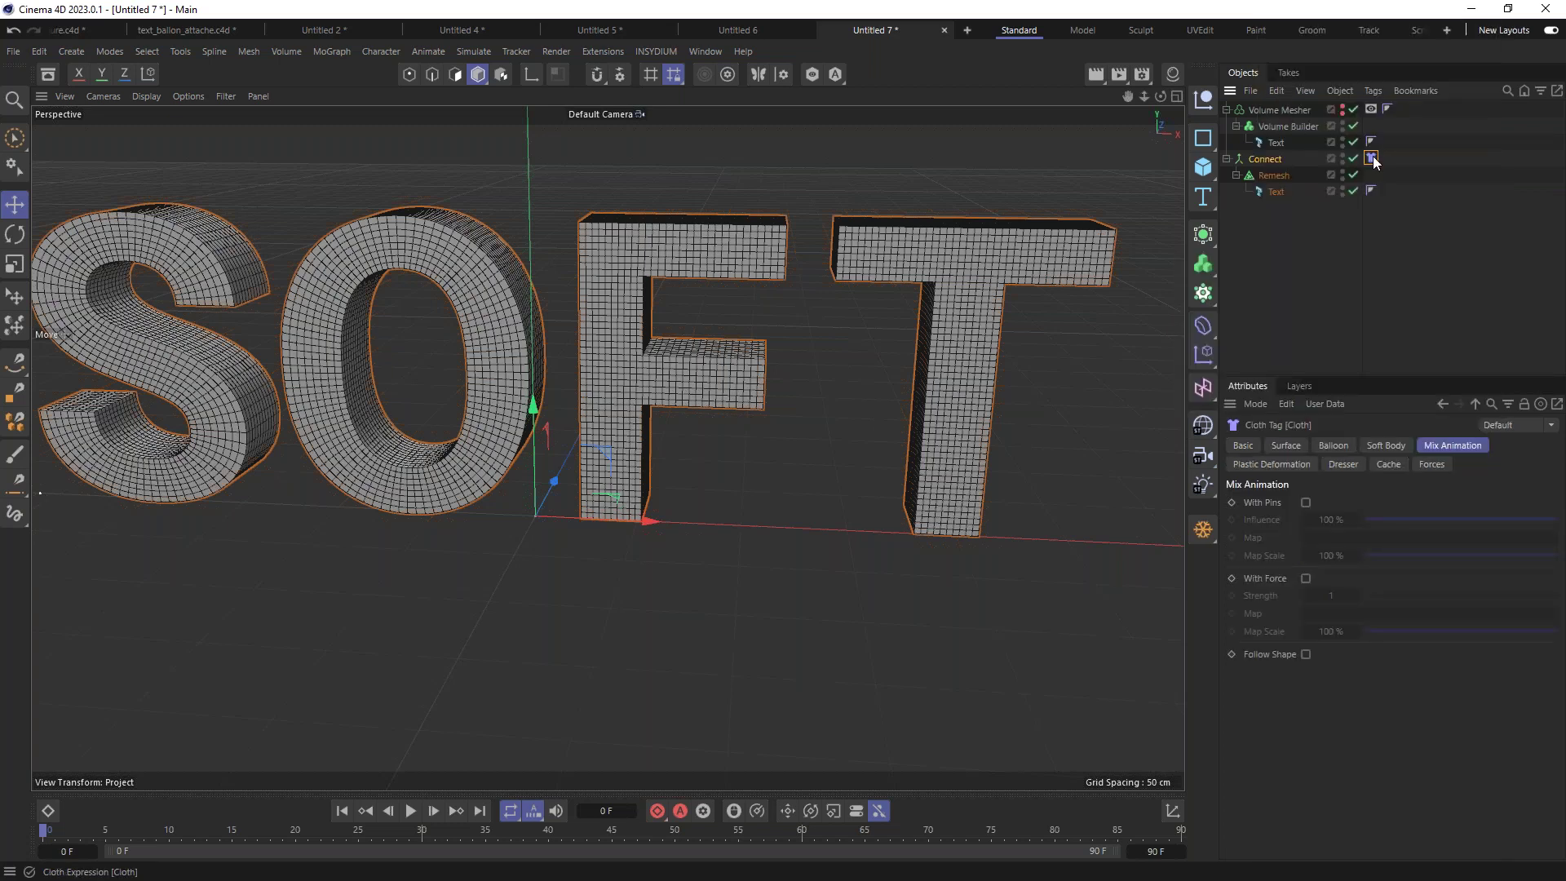
left_click(1334, 446)
left_click(1314, 502)
left_click_drag(1362, 518, 1380, 519)
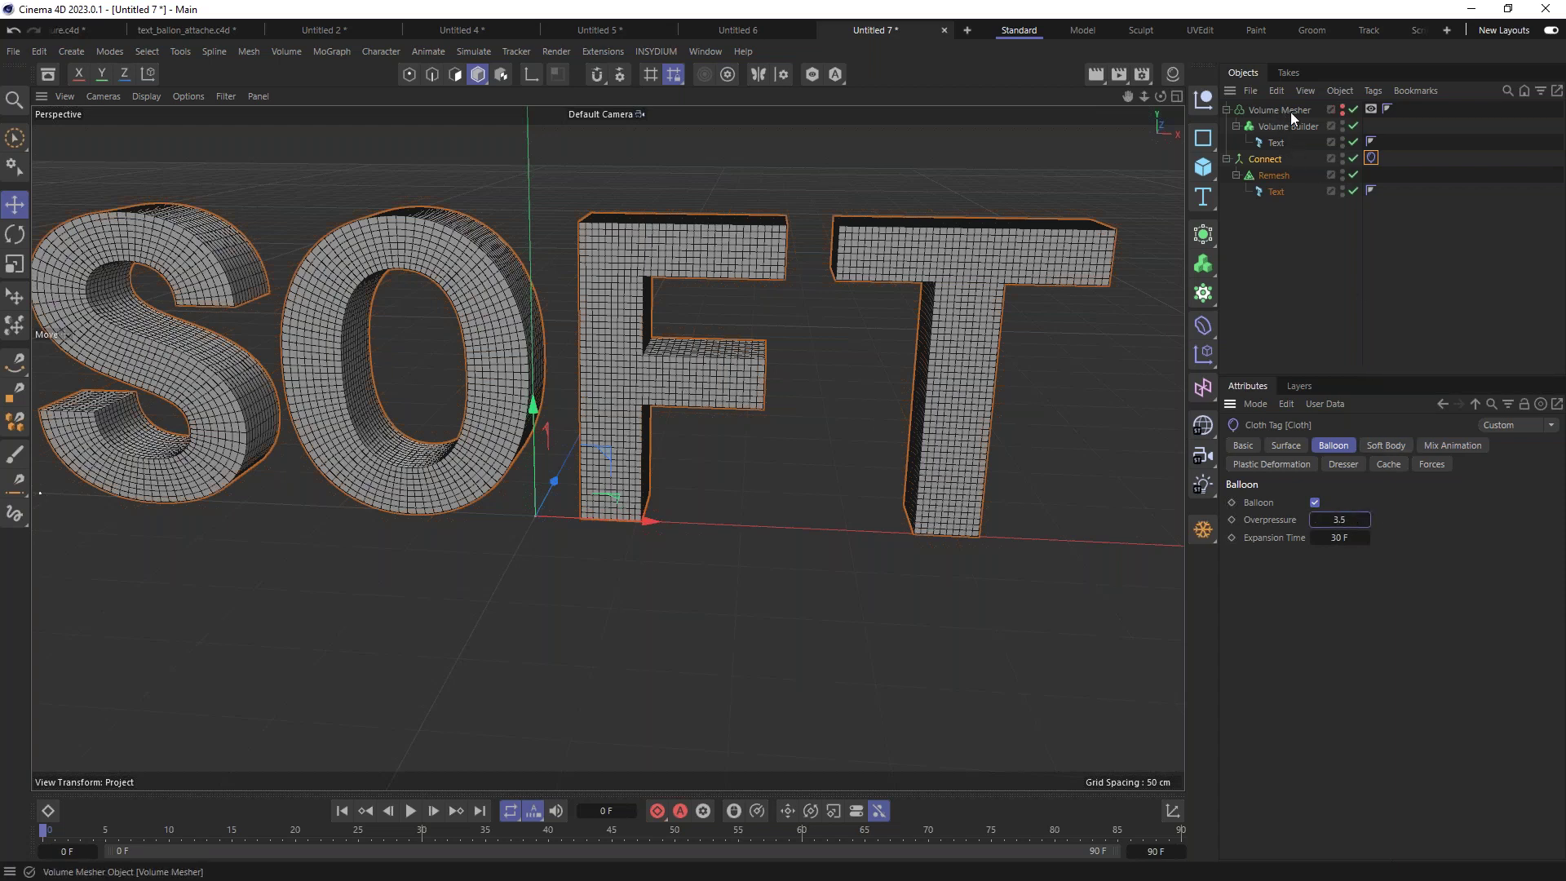
left_click(1269, 109)
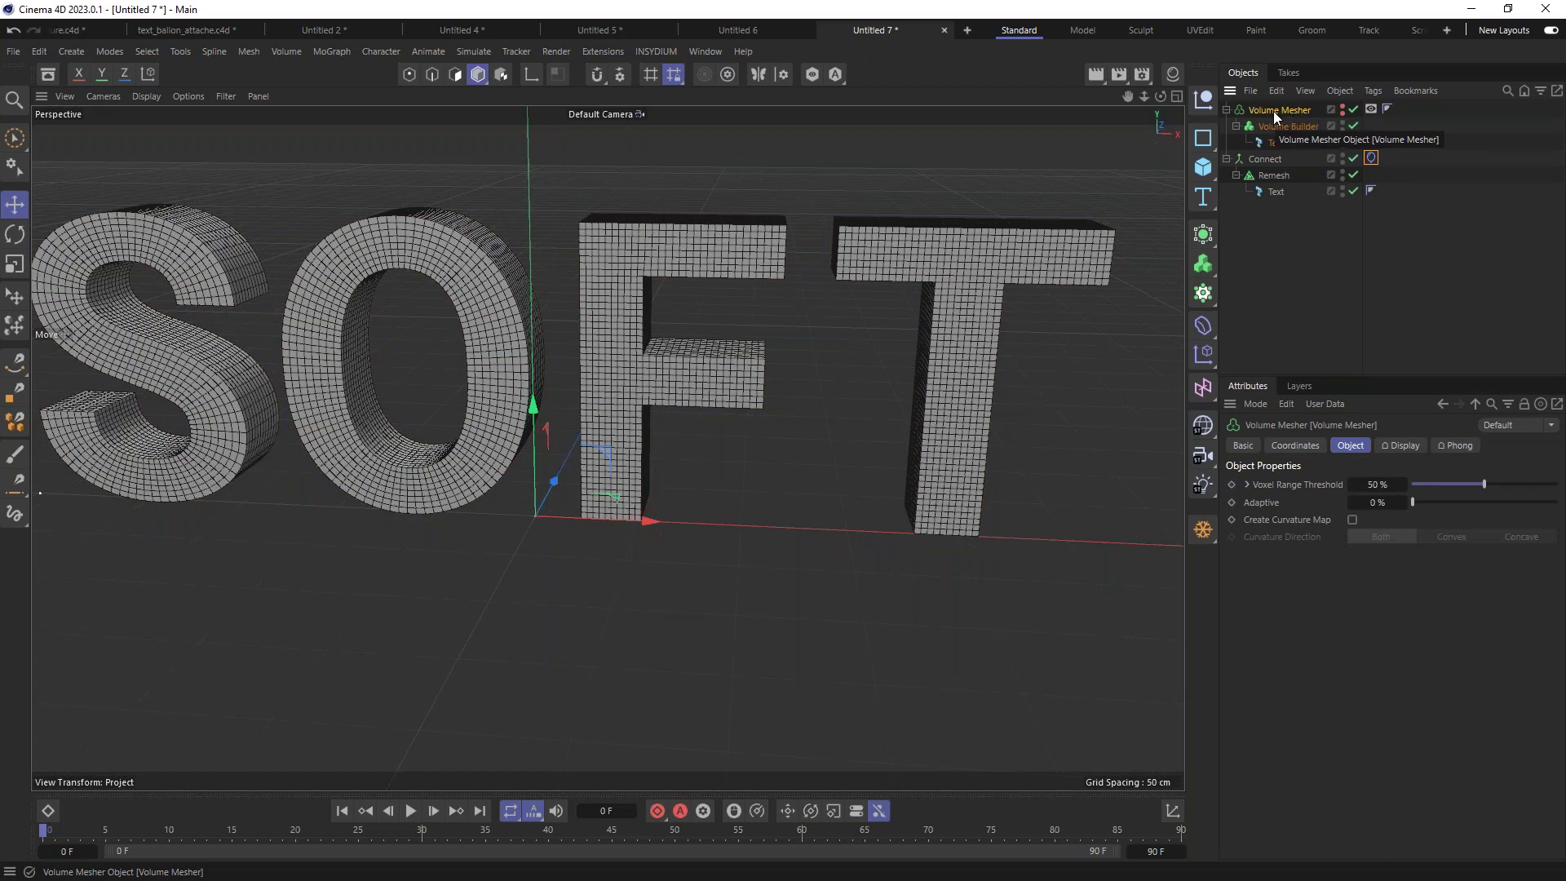
Step: Add a Collider tag to Volume Mesher with Collider Side set to Back, hidden in editor and render
right_click(1268, 109)
mouse_move(1333, 263)
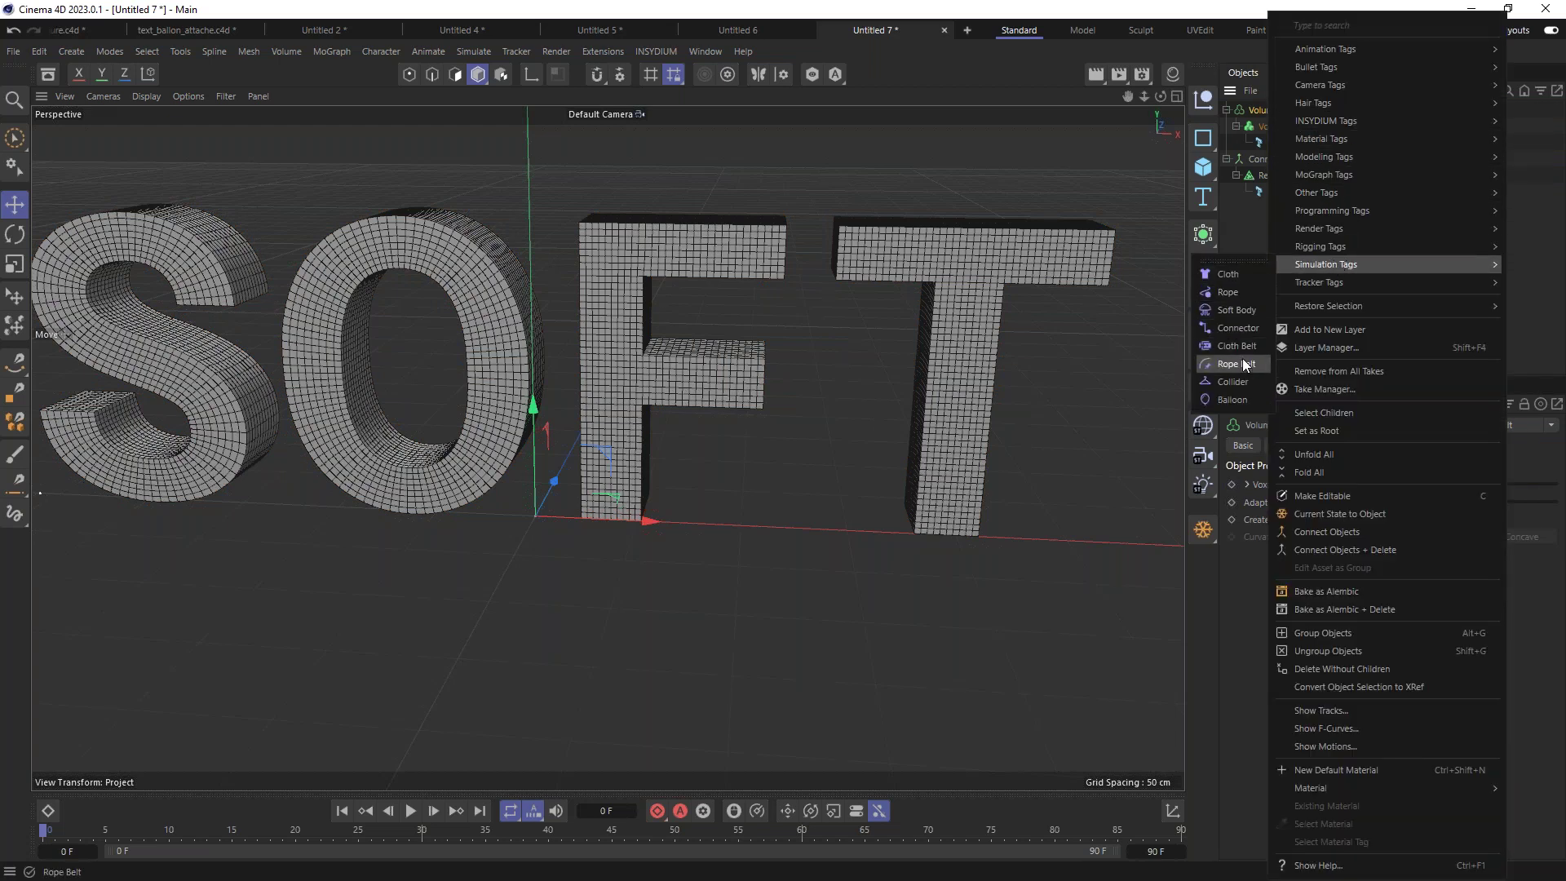
left_click(1230, 382)
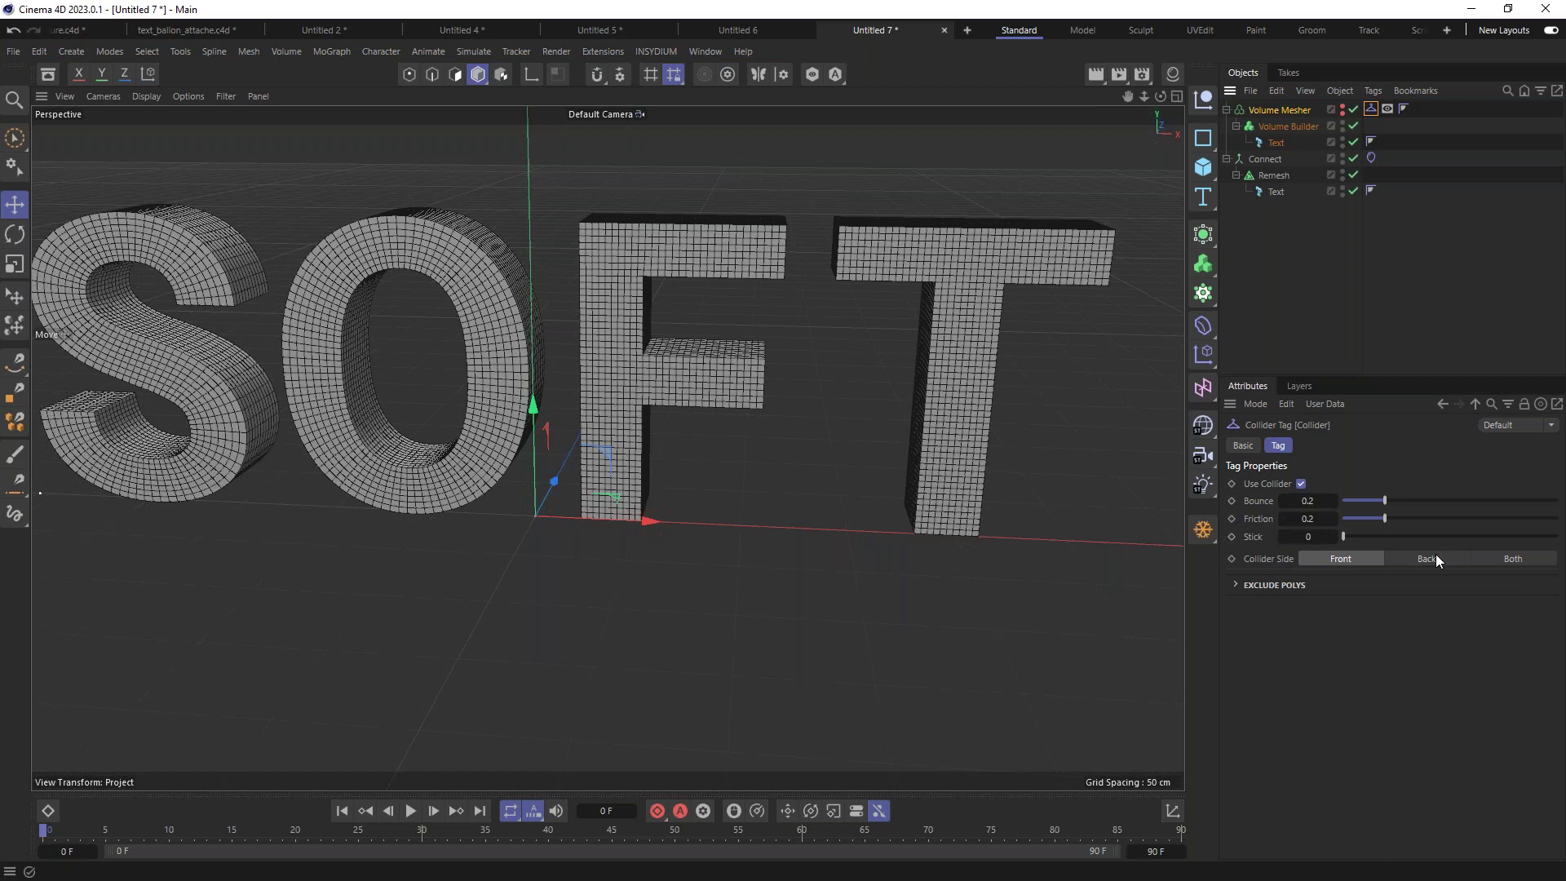
left_click(1342, 107)
left_click(1342, 112)
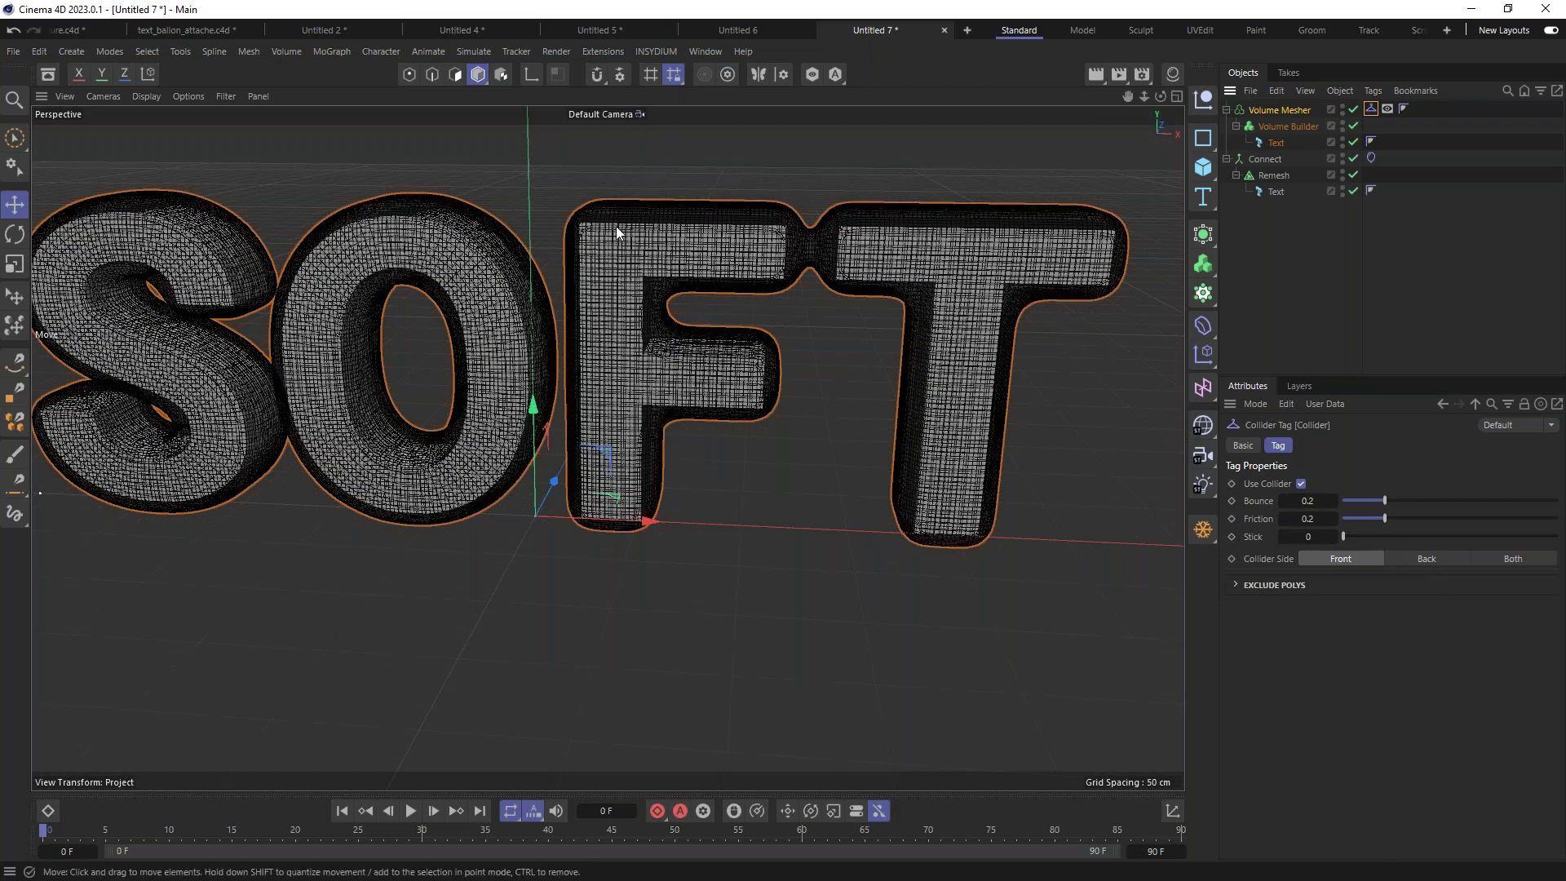
left_click(1430, 561)
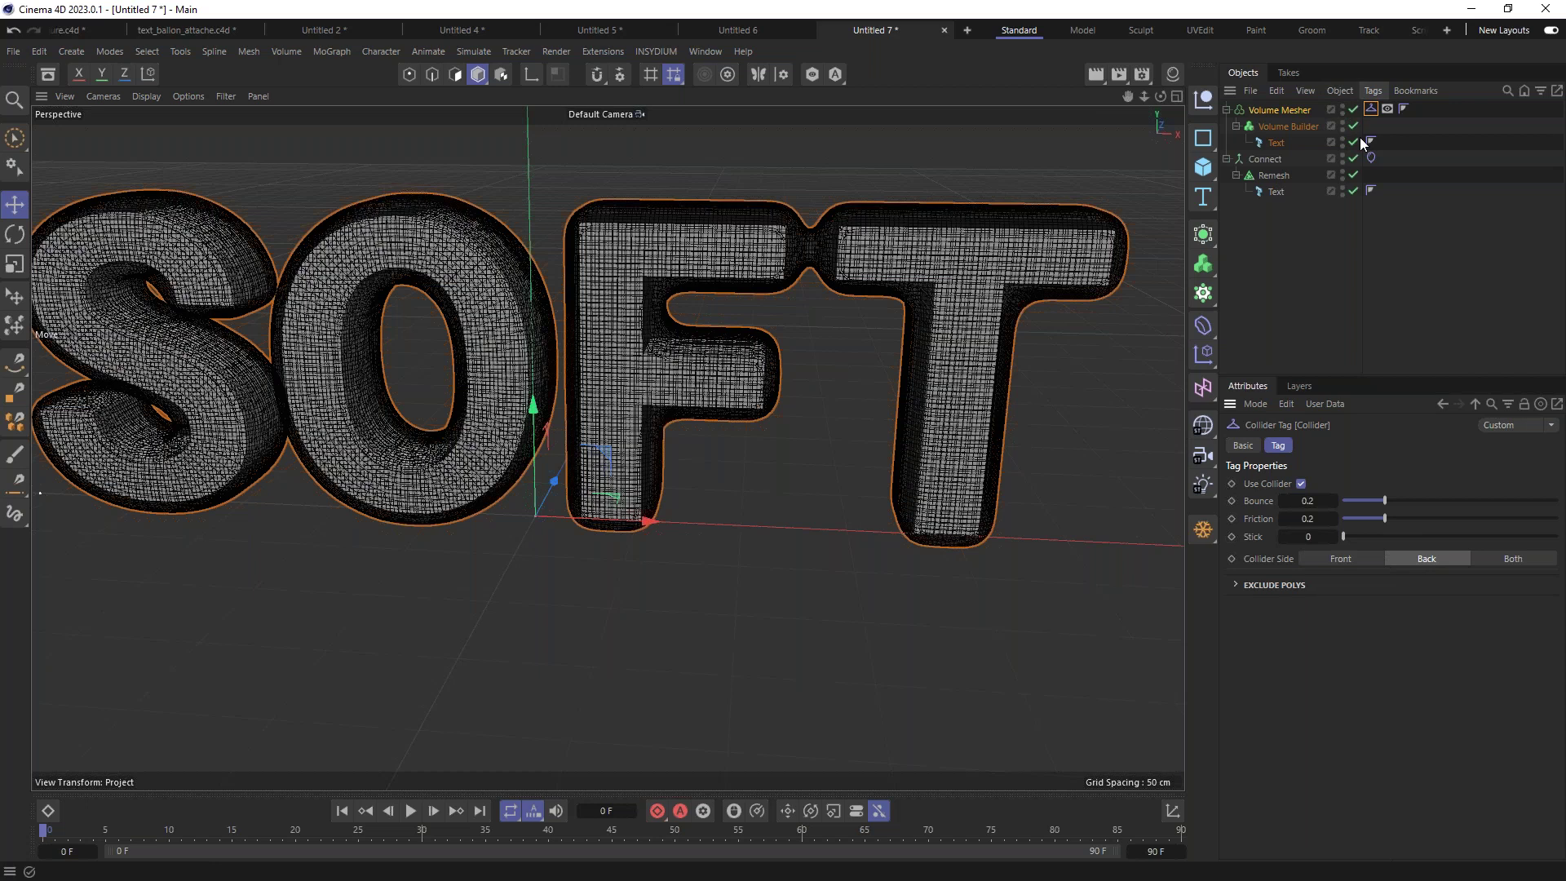
Step: Lower the balloon overpressure to 2.3 and replay the simulation from frame 0
left_click(1371, 158)
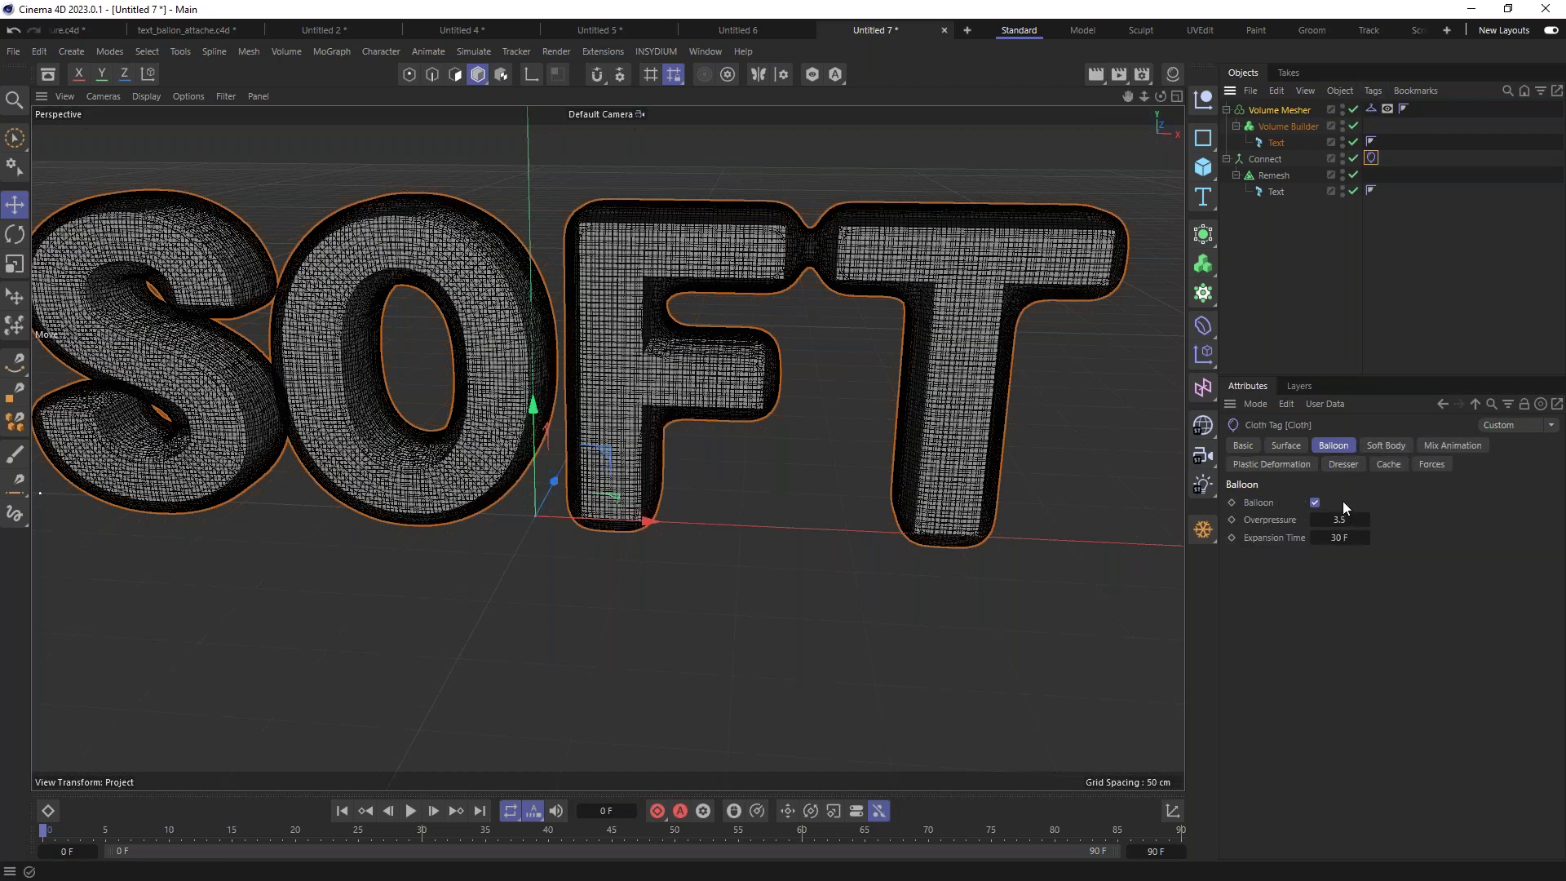
left_click_drag(1339, 520, 1332, 535)
left_click(409, 811)
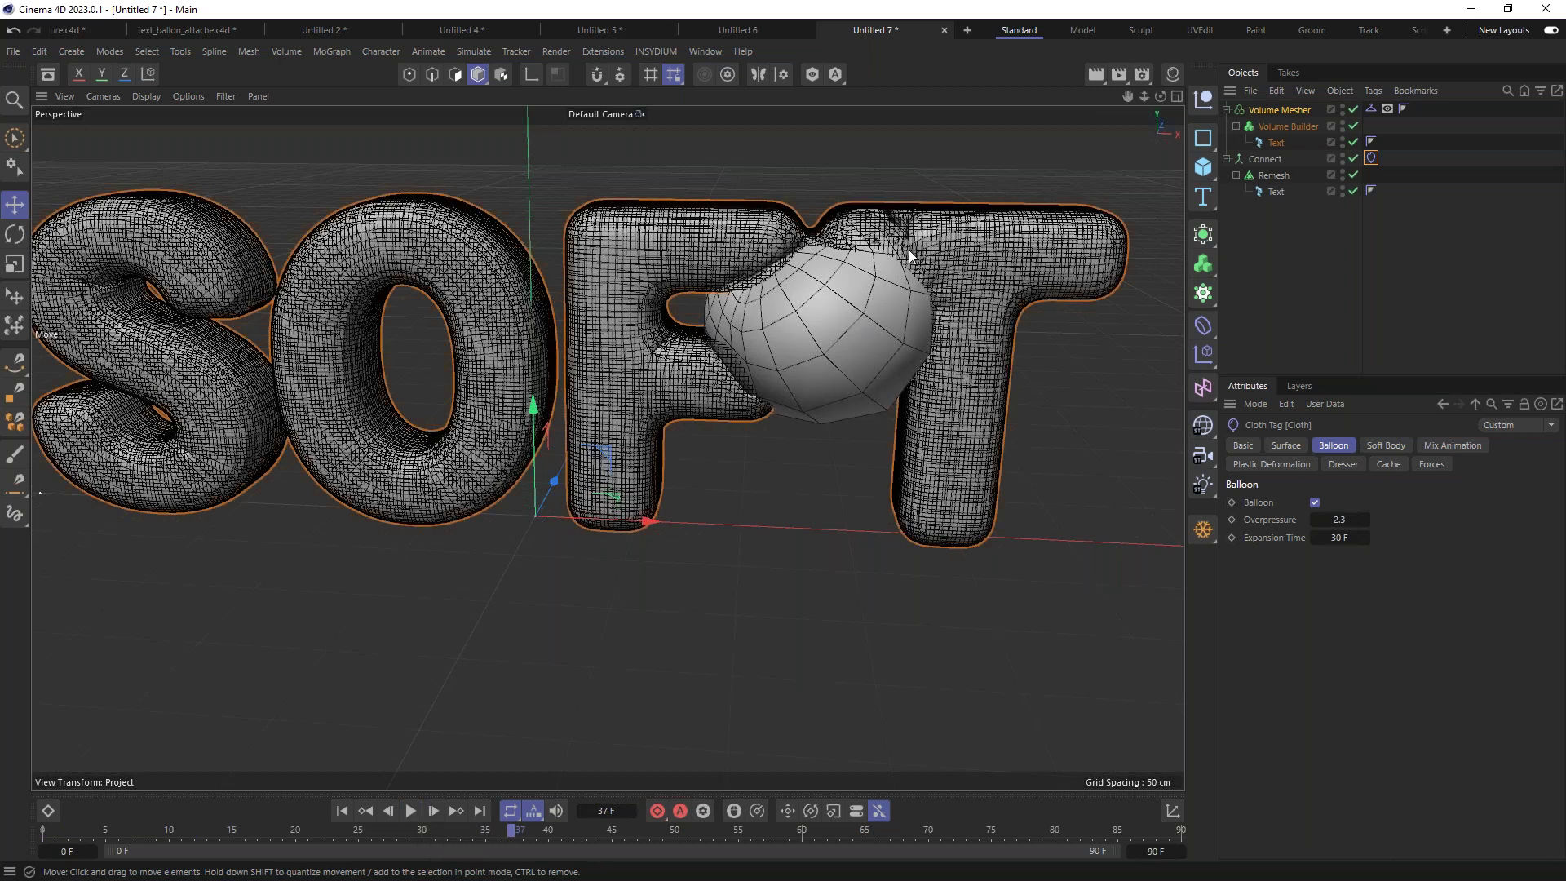
left_click(344, 811)
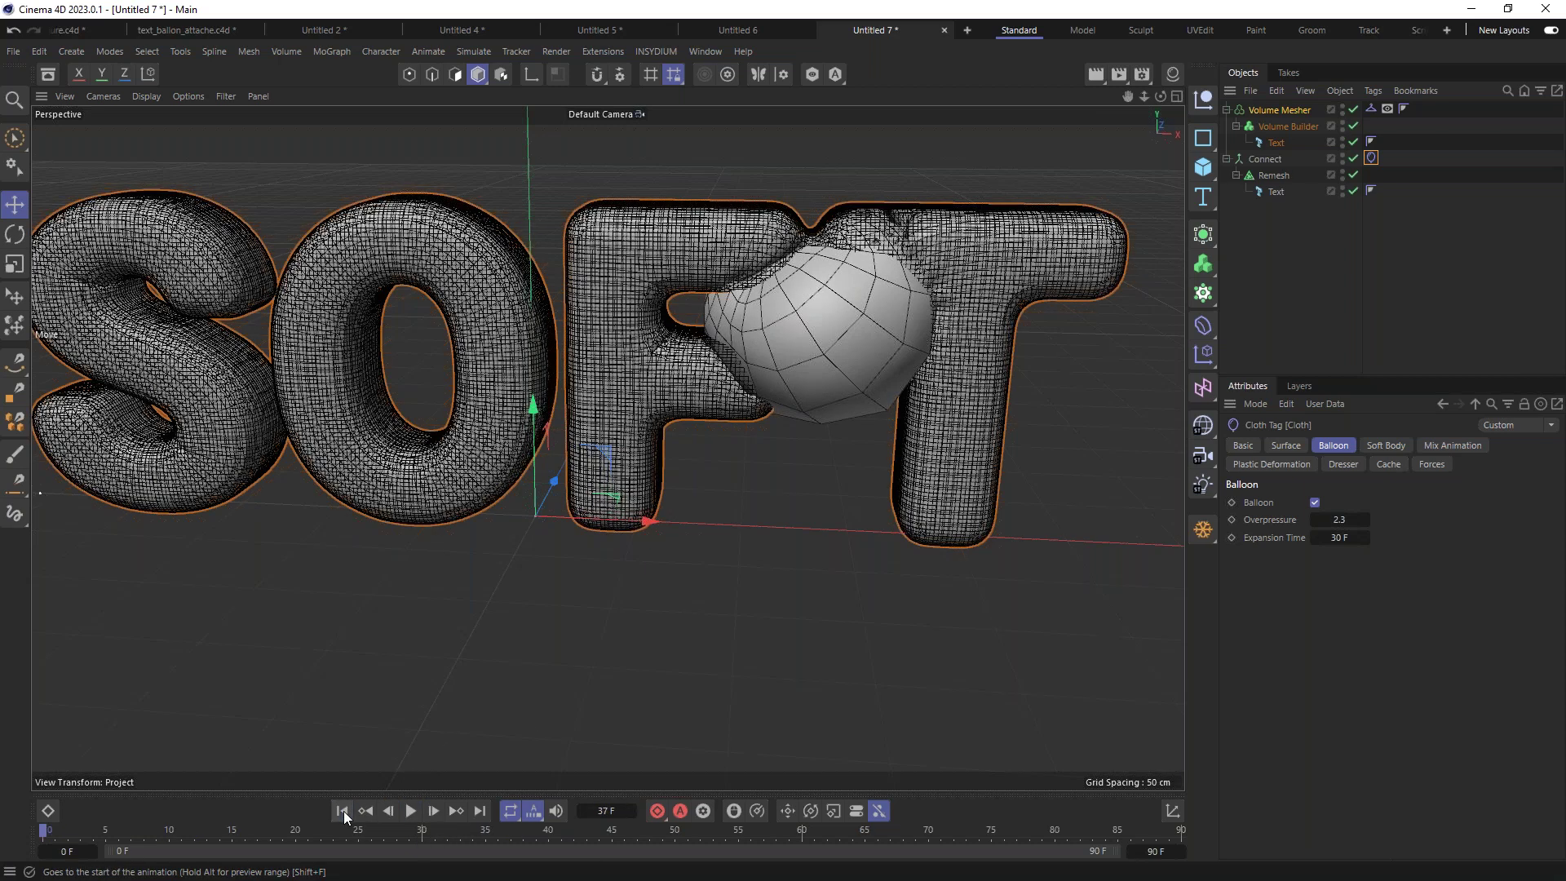
left_click(411, 810)
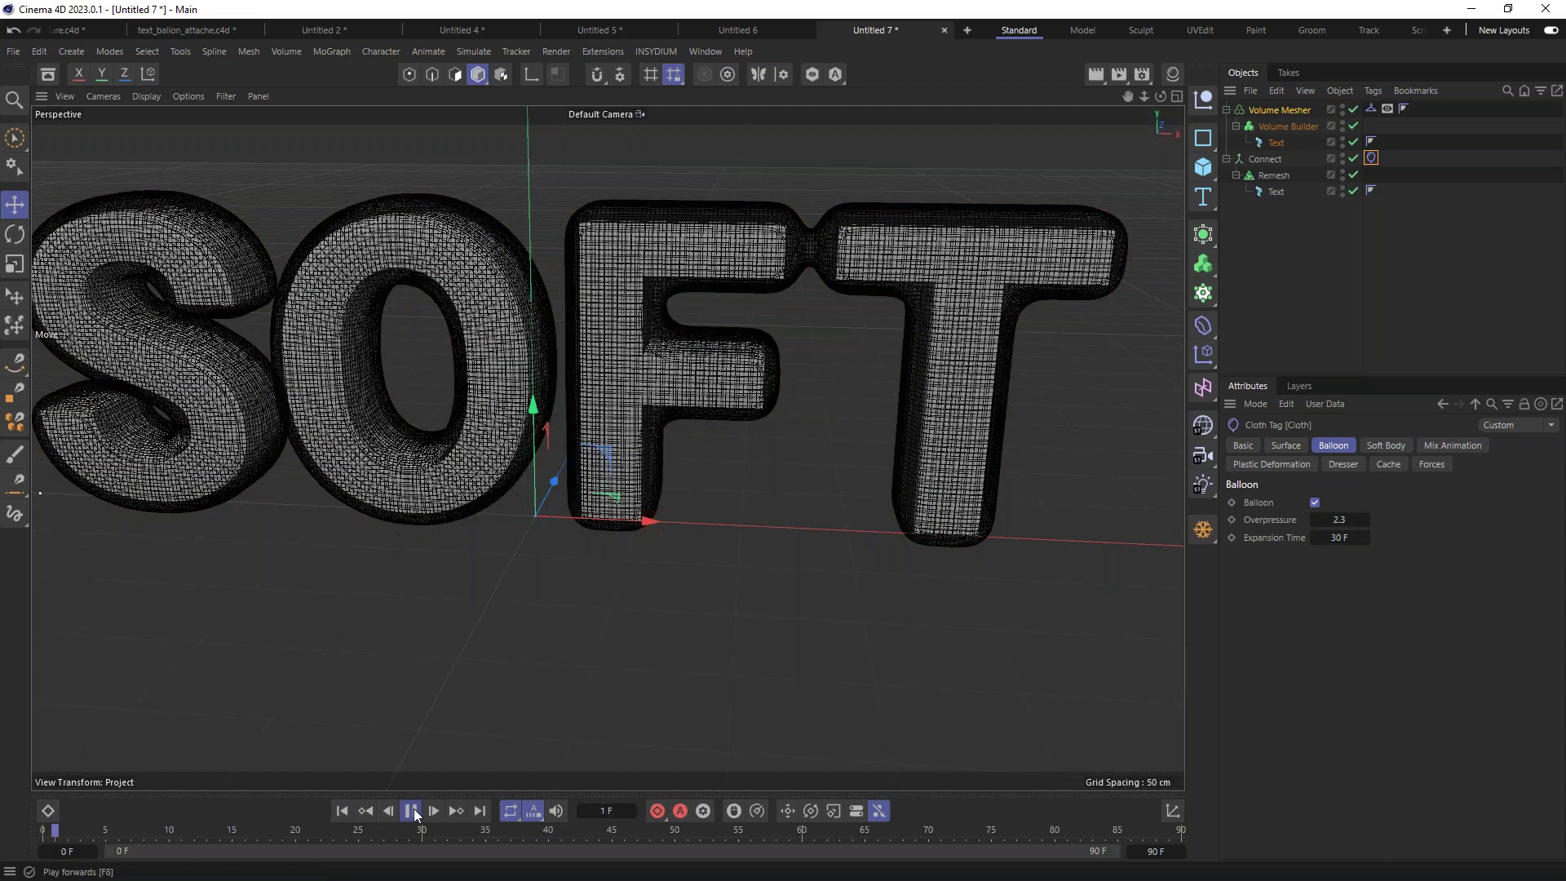
left_click(414, 809)
Step: Show the Volume Mesher again and view SOFT from the front
left_click(1342, 109)
scroll(819, 344, "up", 4)
left_click_drag(830, 316, 716, 320, "alt")
scroll(734, 294, "up", 6)
mouse_move(599, 271)
left_mouse_down("alt")
mouse_move(575, 237)
mouse_move(657, 262)
mouse_move(619, 277)
left_mouse_up("alt")
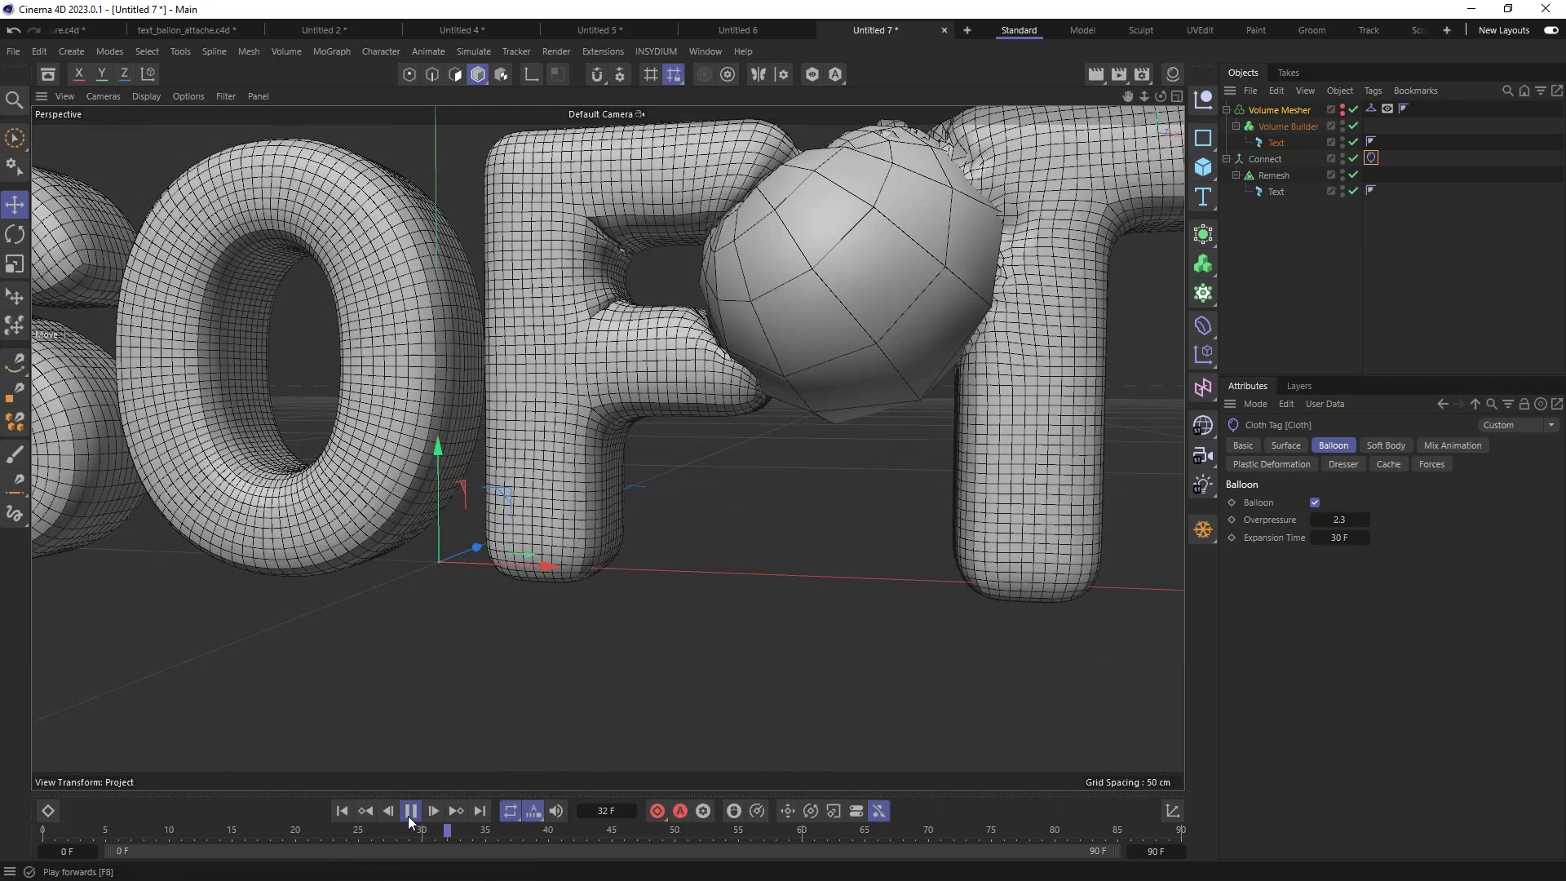
Step: Set collision Passes and Extra Iterations to 8 in the project simulation settings, then test playback
left_click(410, 813)
left_click(342, 811)
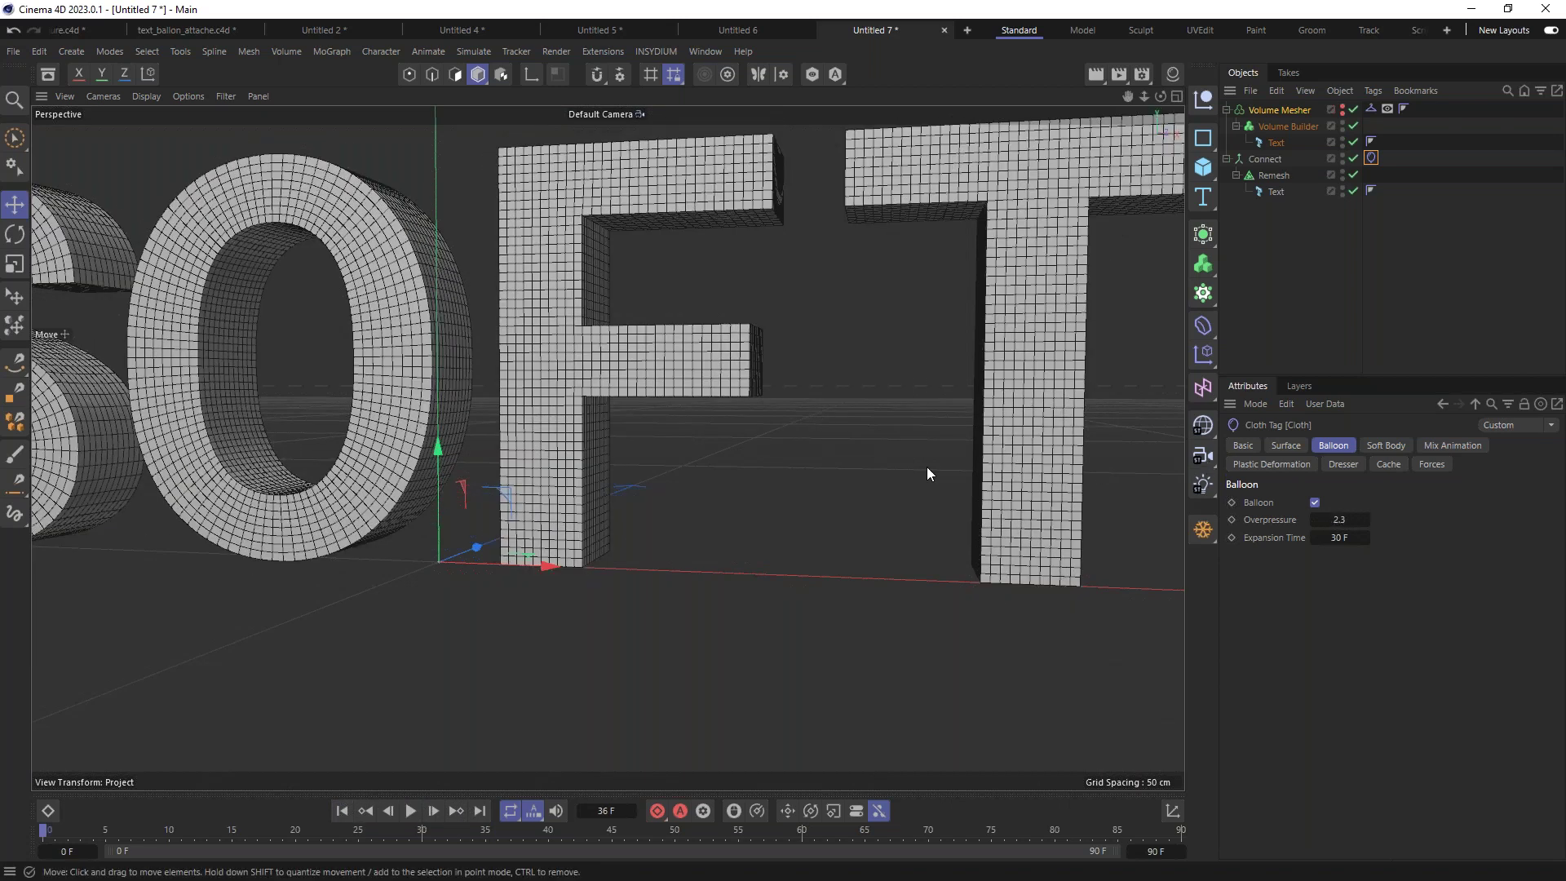
key("ctrl+d")
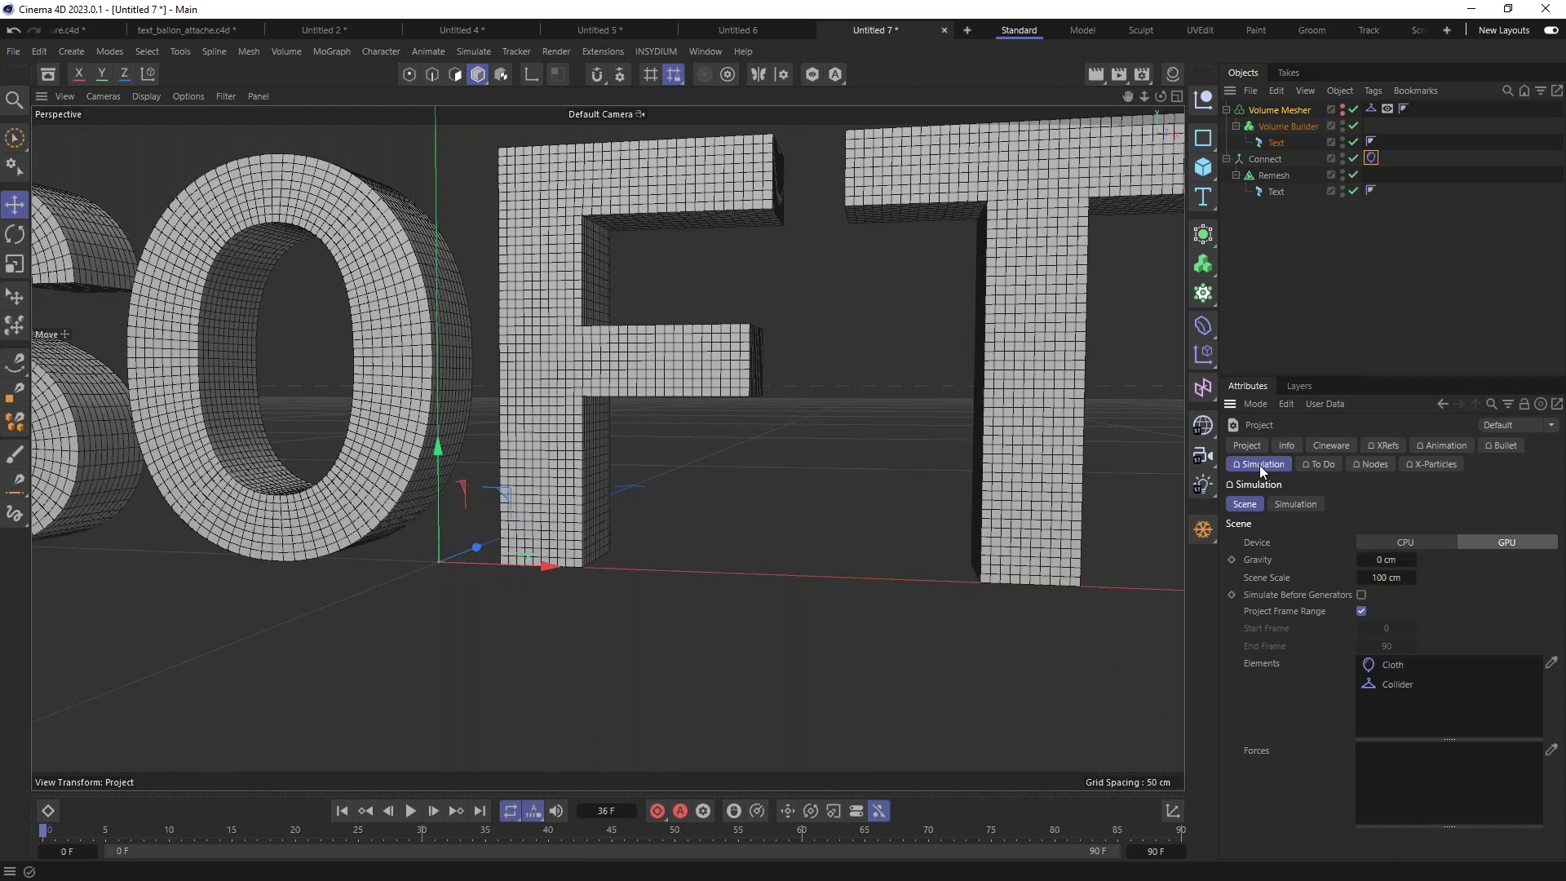
left_click(1304, 501)
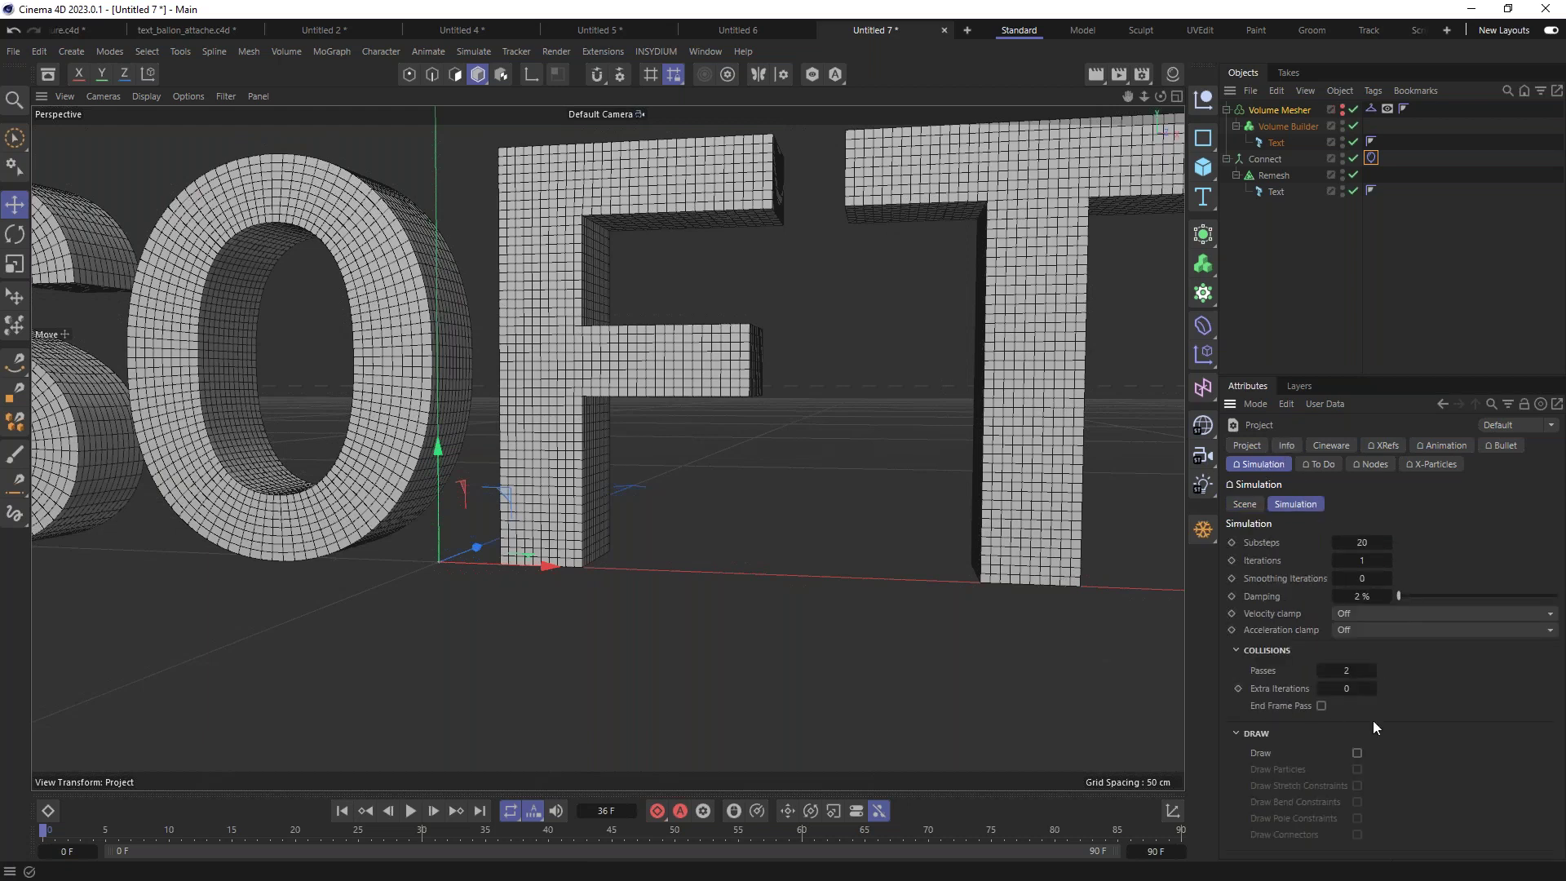
left_click(1345, 671)
type("8")
key("Tab")
type("8")
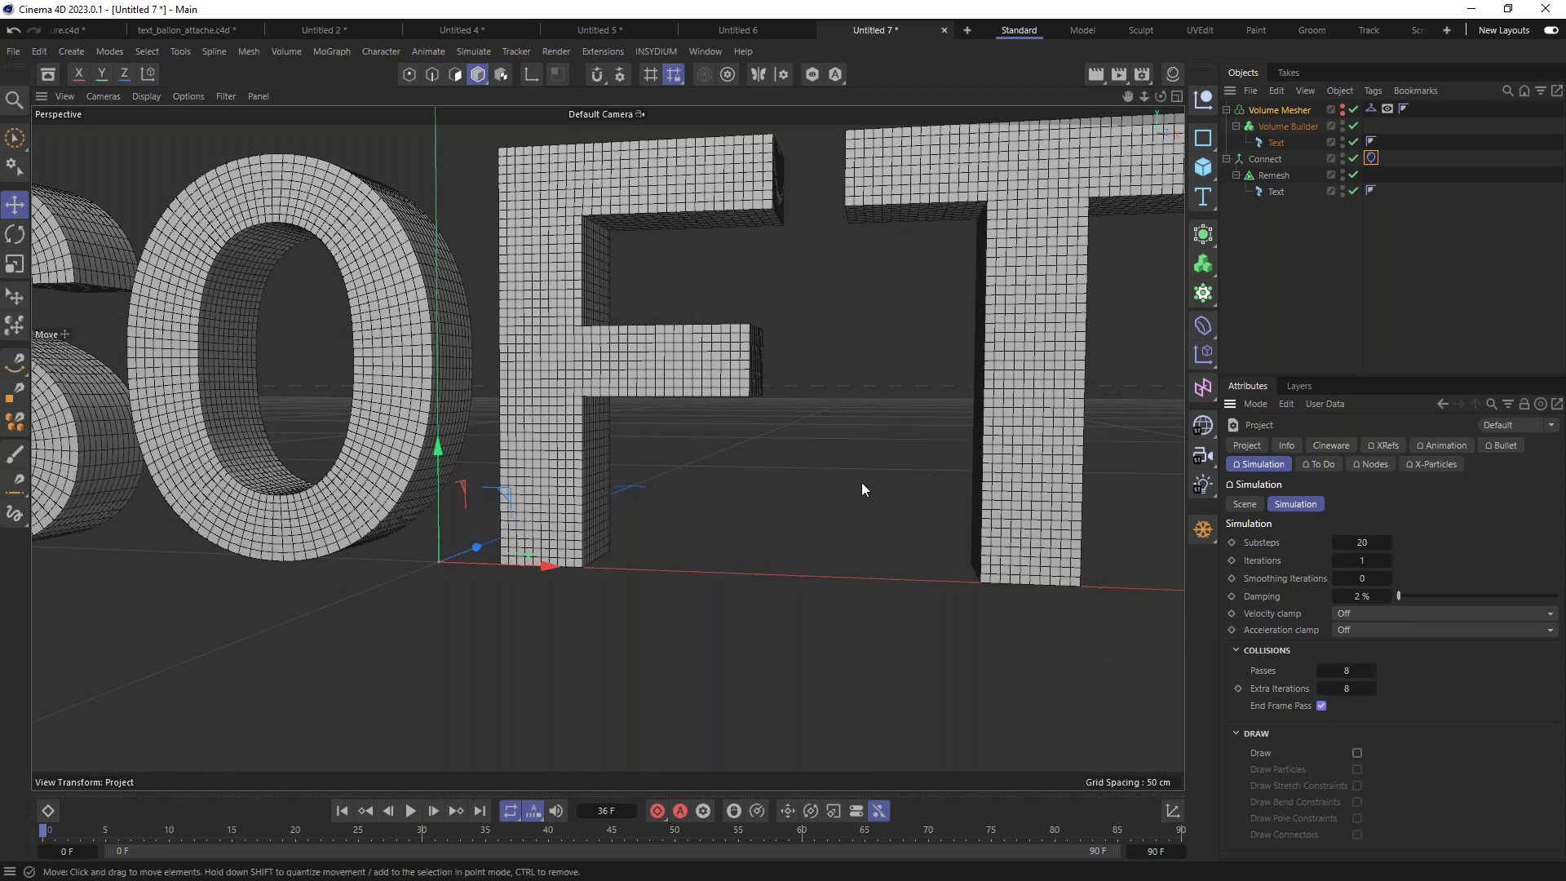
scroll(858, 483, "down", 3)
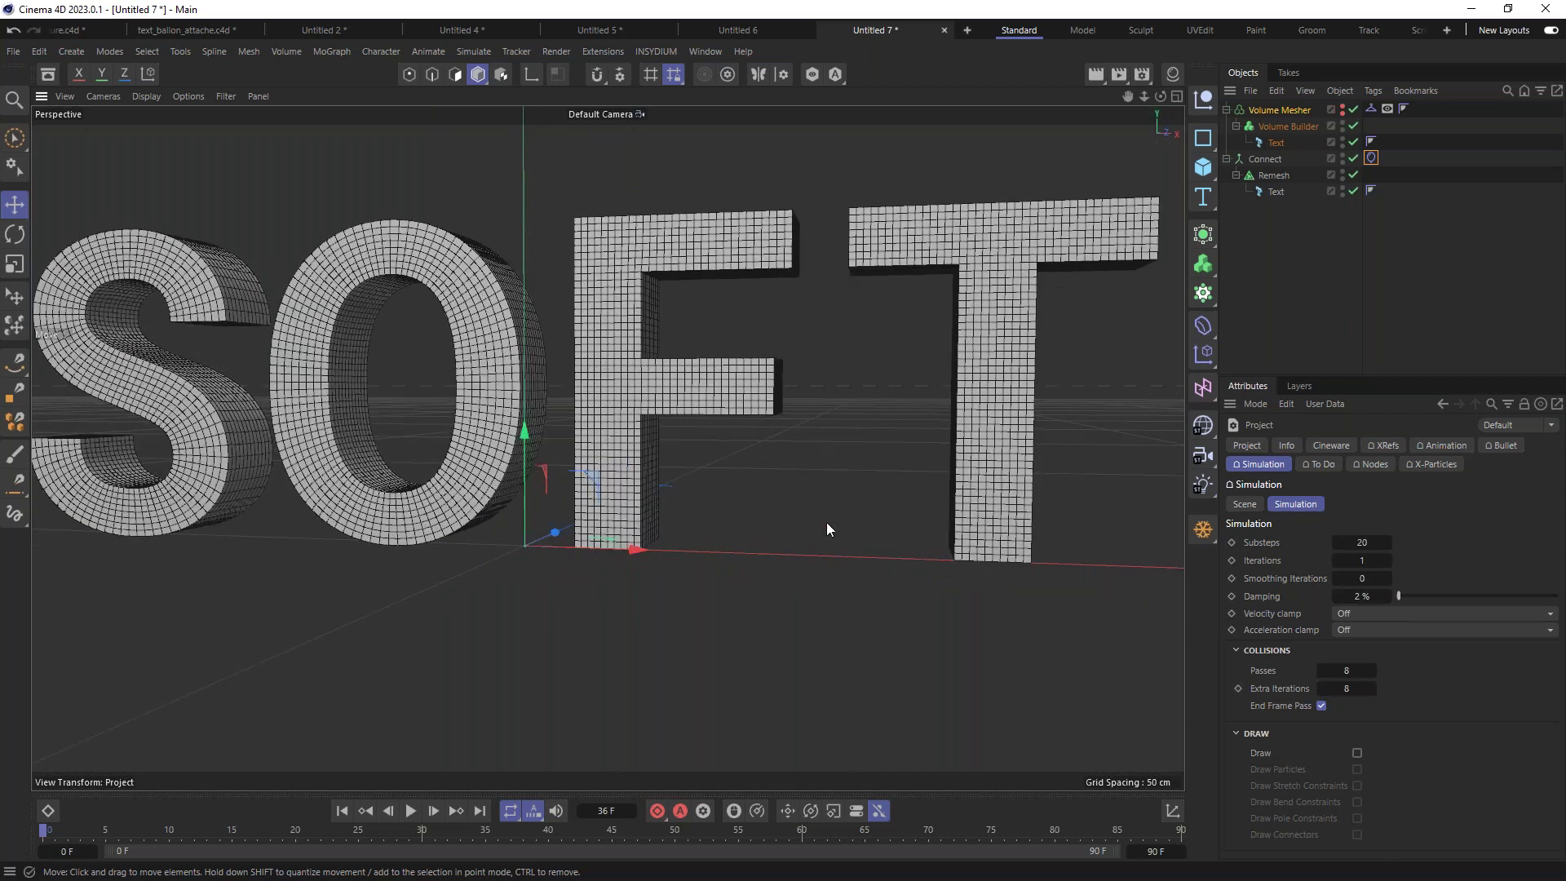
left_click(410, 811)
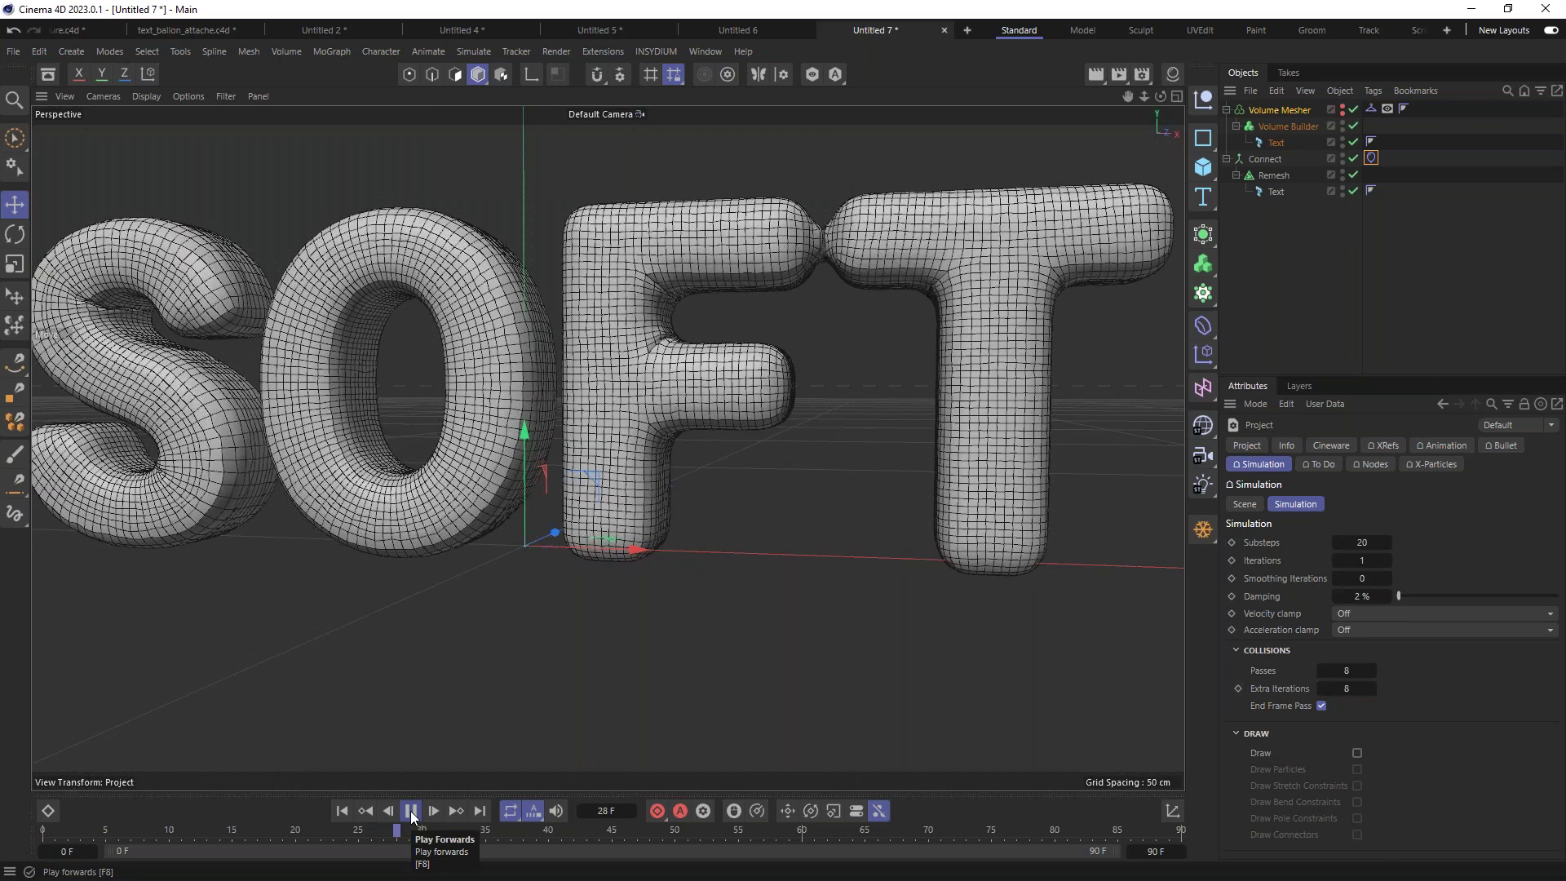
left_click(410, 810)
left_click(354, 807)
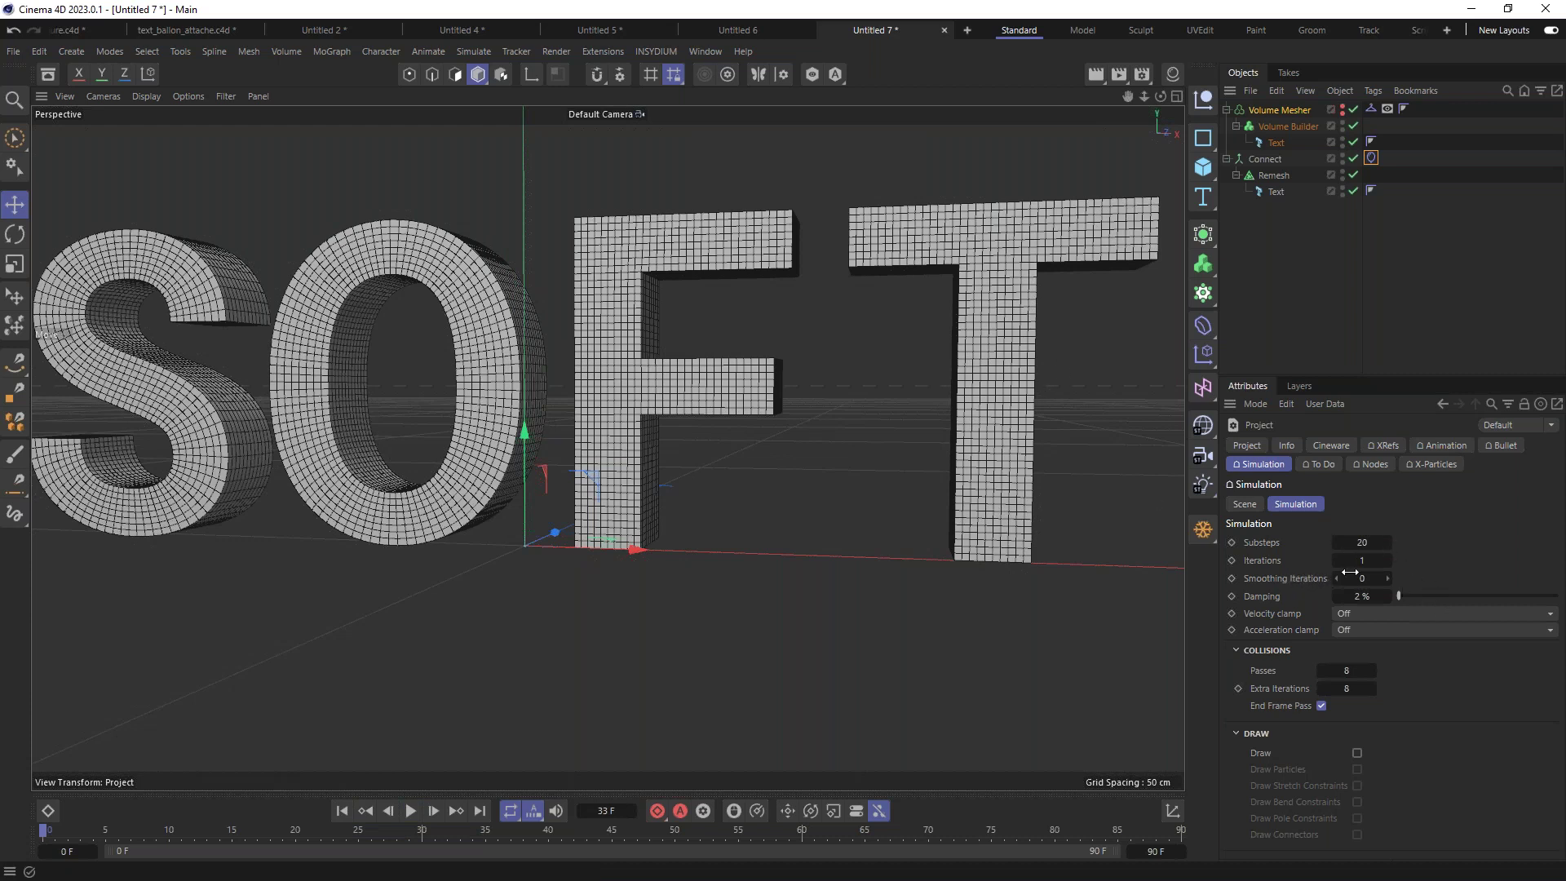
Step: Raise Smoothing Iterations to 2 and damping to 7%, then replay the simulation
left_click(1389, 578)
left_click(1388, 577)
left_click_drag(1394, 592, 1406, 594)
left_click(342, 811)
left_click(410, 810)
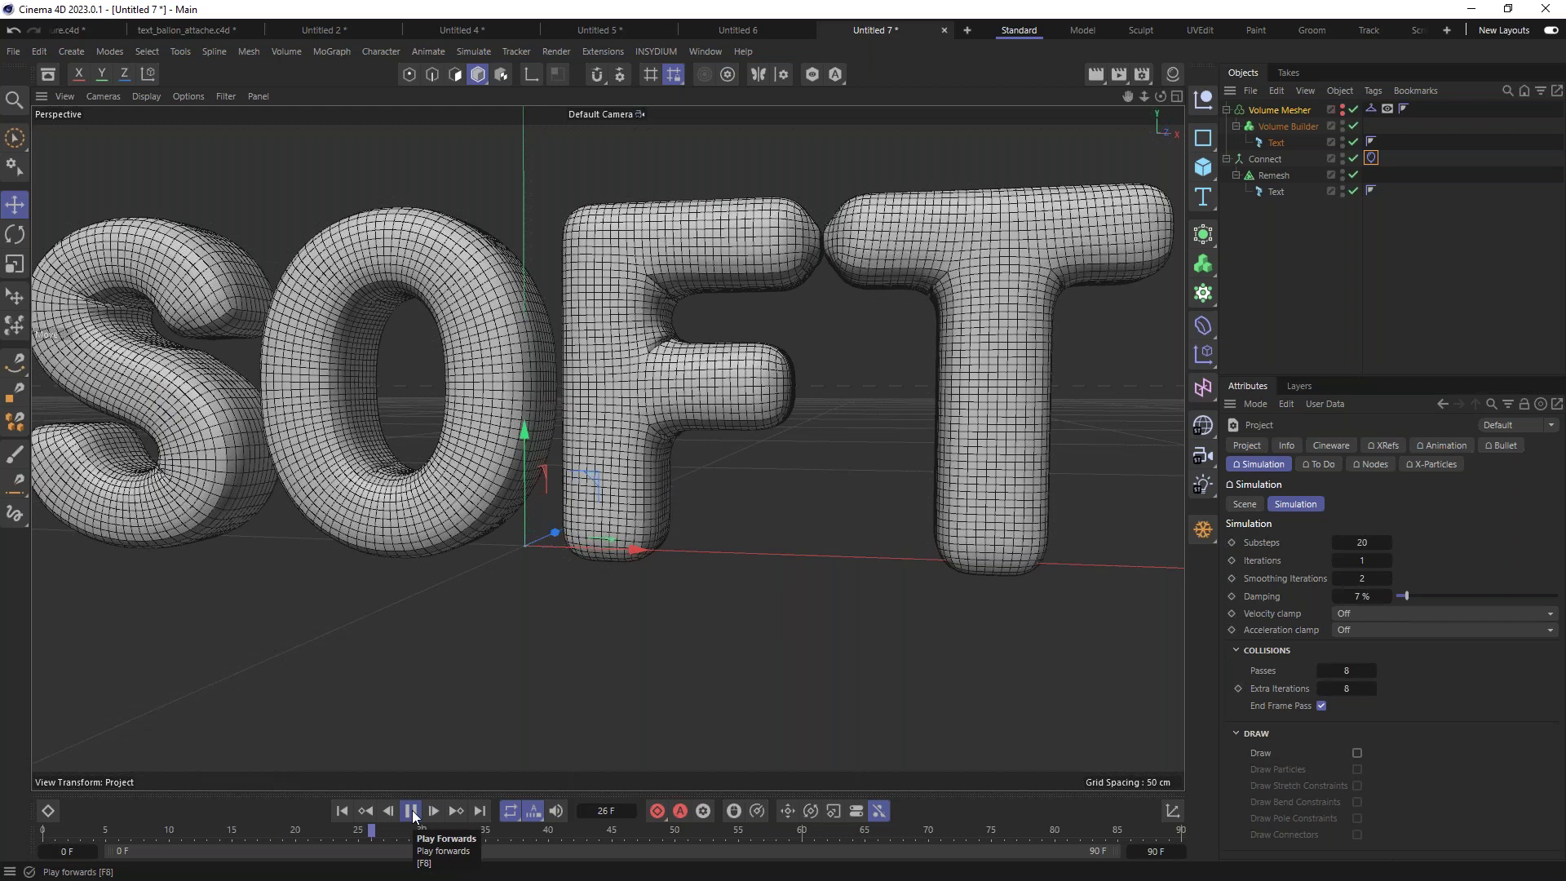
left_click(411, 811)
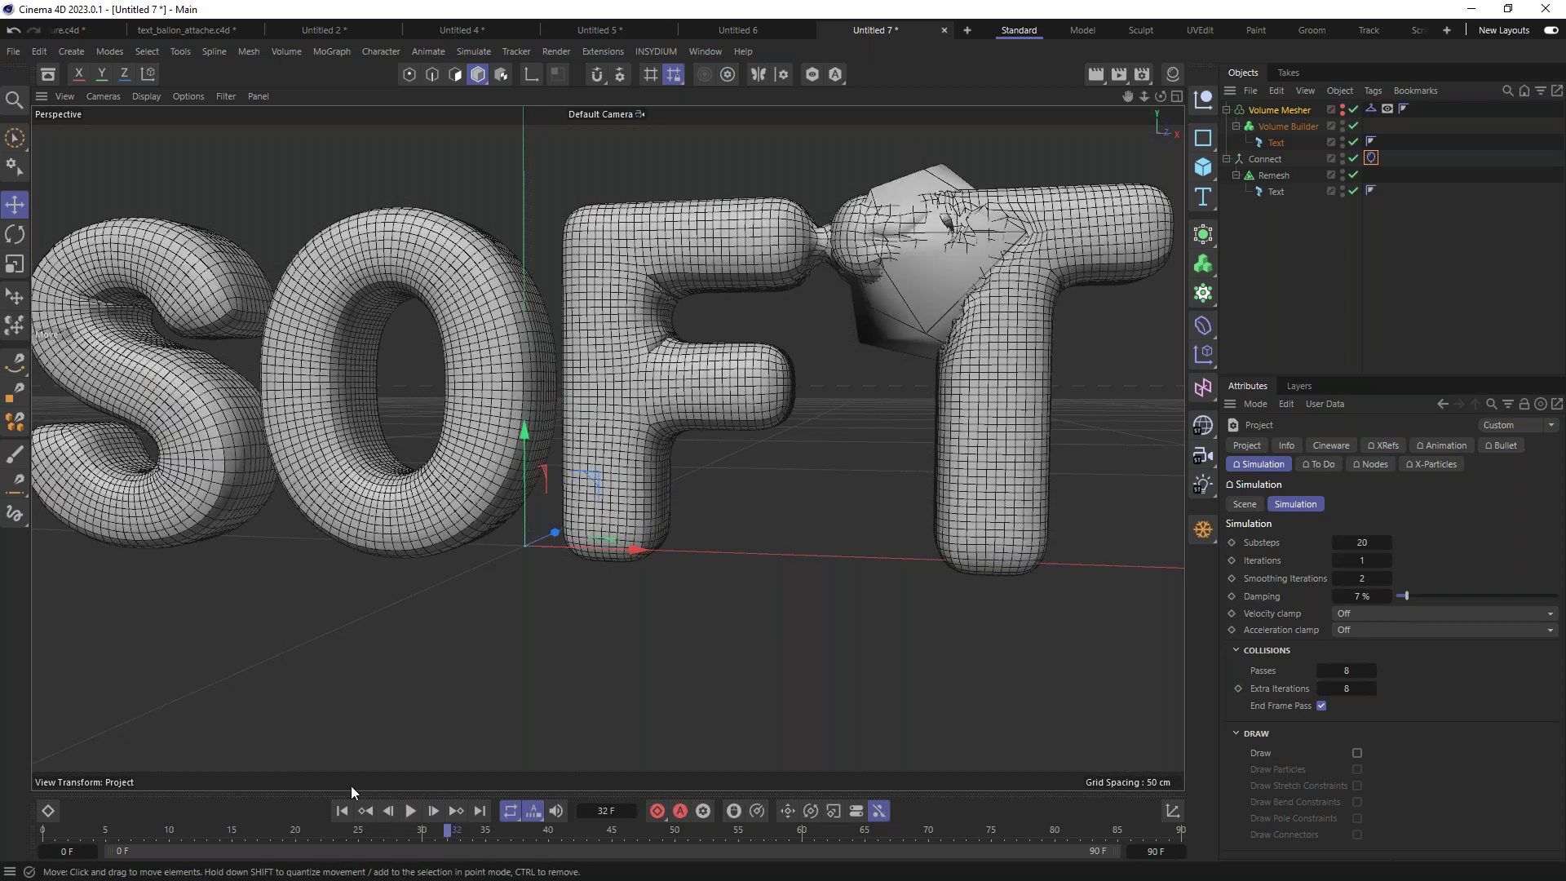
left_click(342, 811)
Step: Raise solver Iterations to 2, enable the end-frame pass, and replay the simulation
left_click(1387, 561)
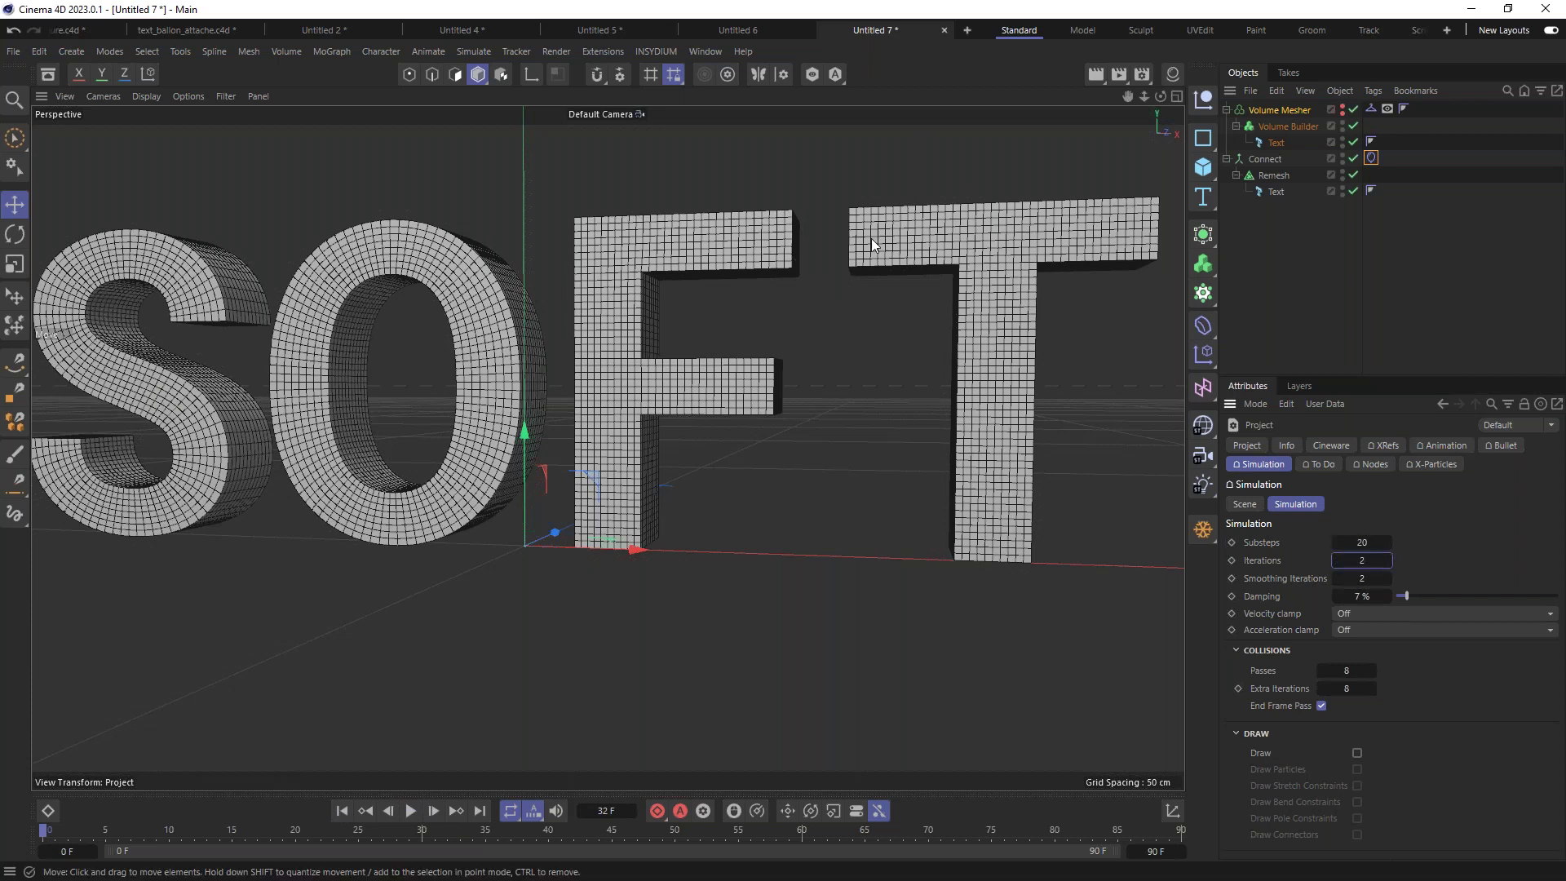
left_click(1251, 563)
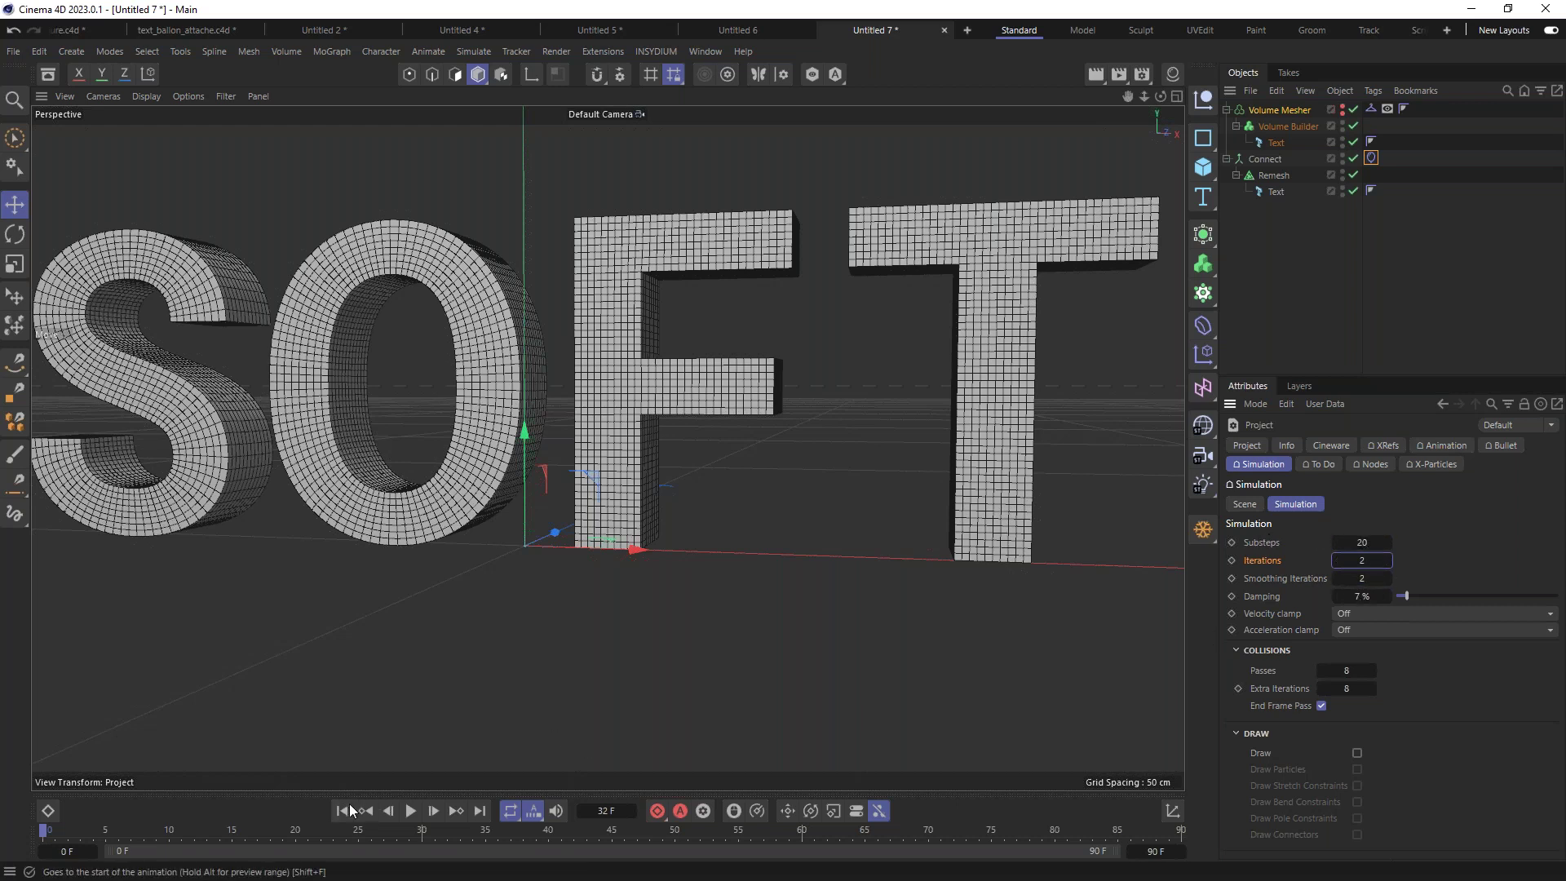
left_click(411, 810)
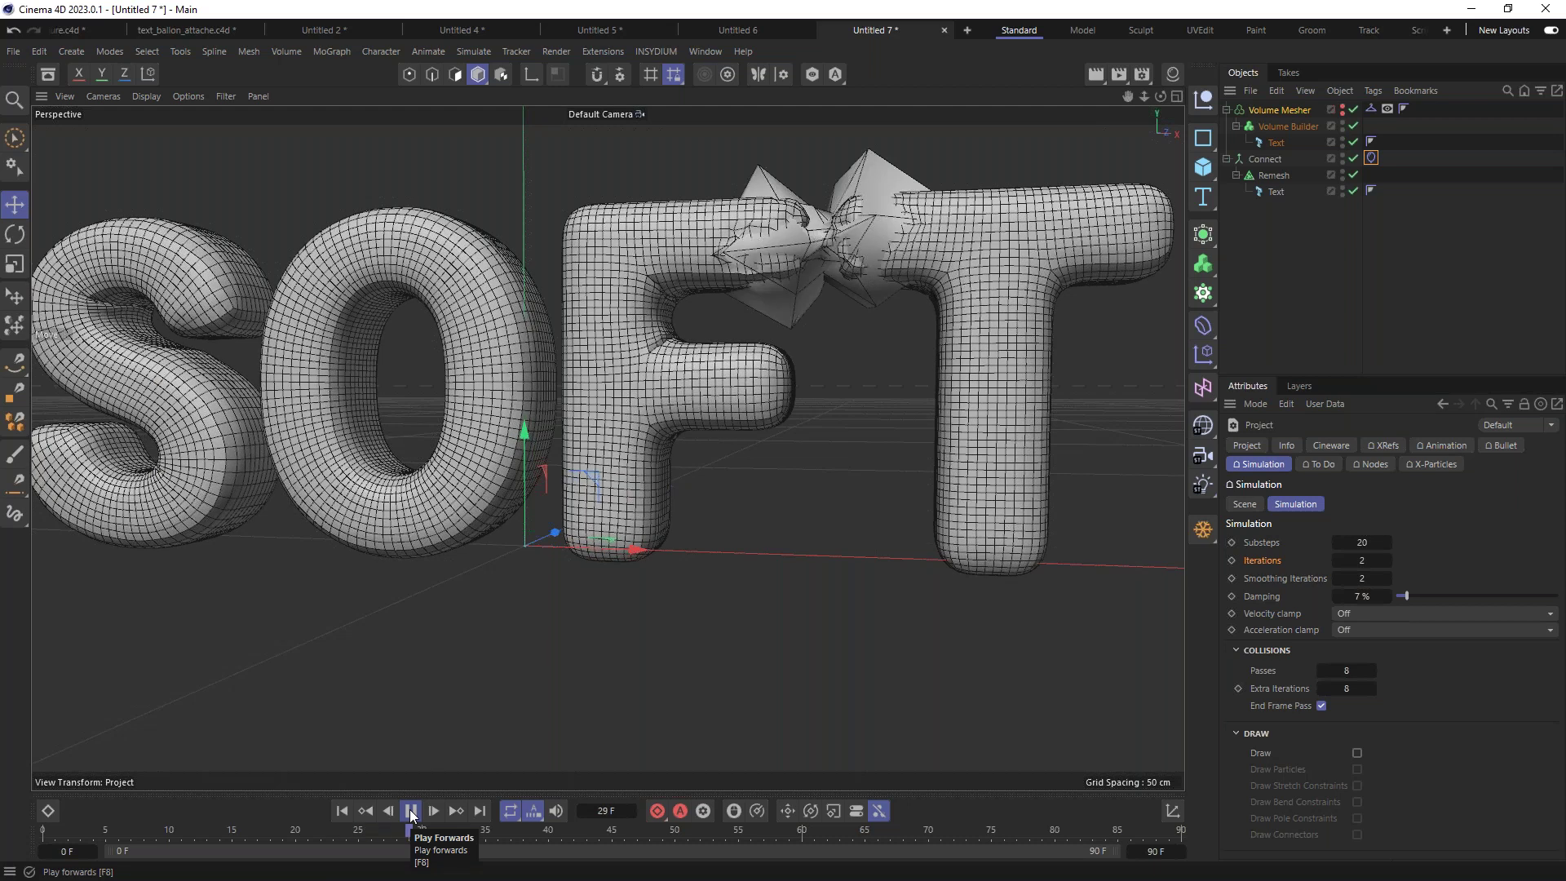
left_click(410, 811)
left_click(341, 811)
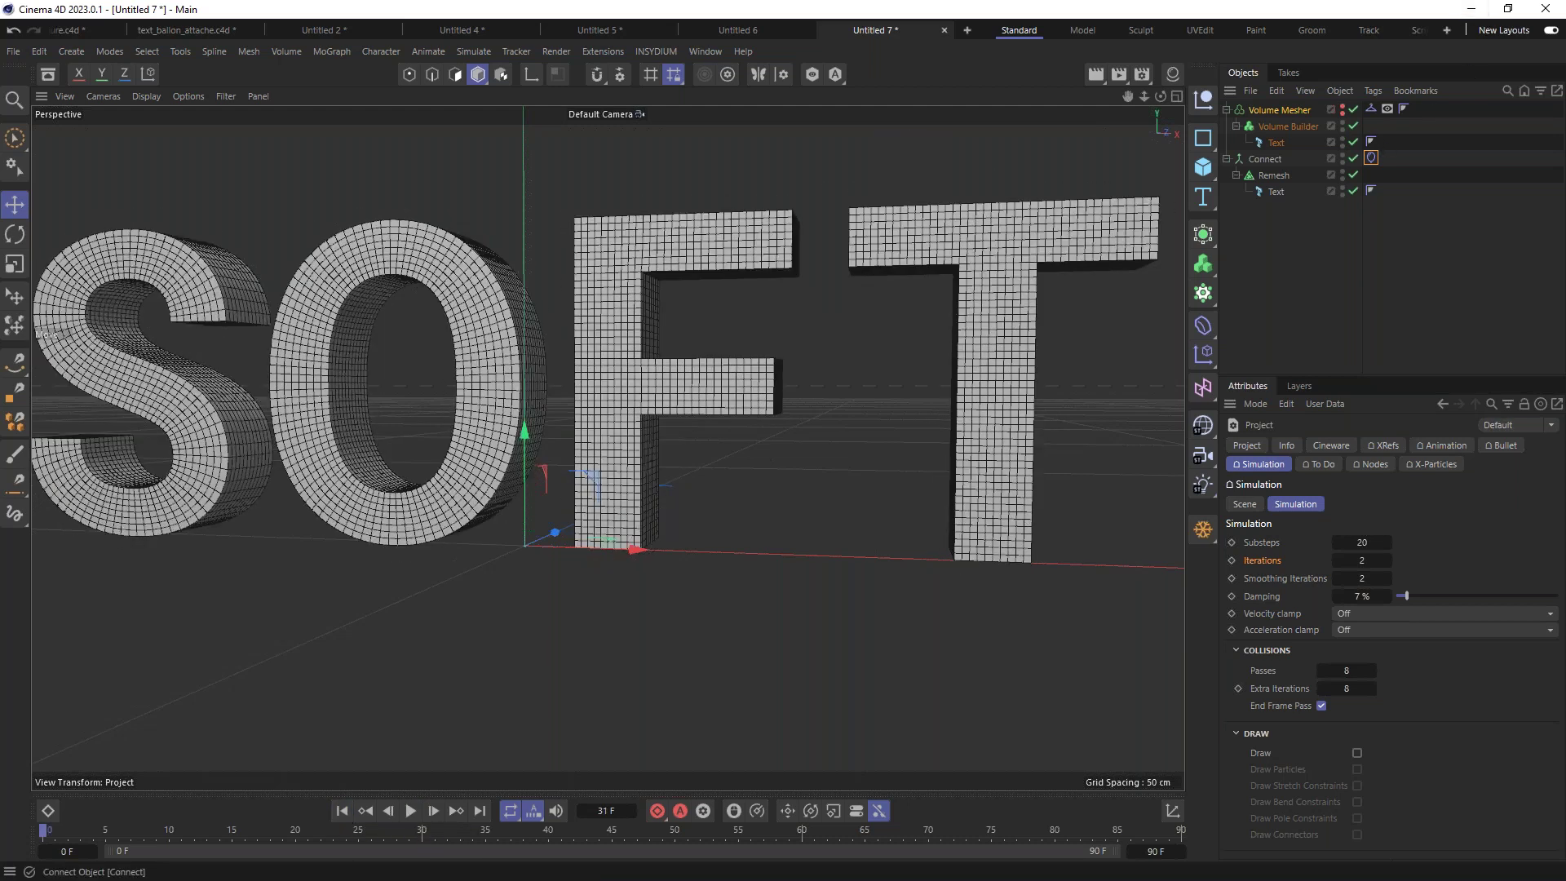
left_click(1371, 158)
Step: Set the Cloth overpressure to 2 and replay to see the rounded balloon letters
left_click(1336, 520)
type("2")
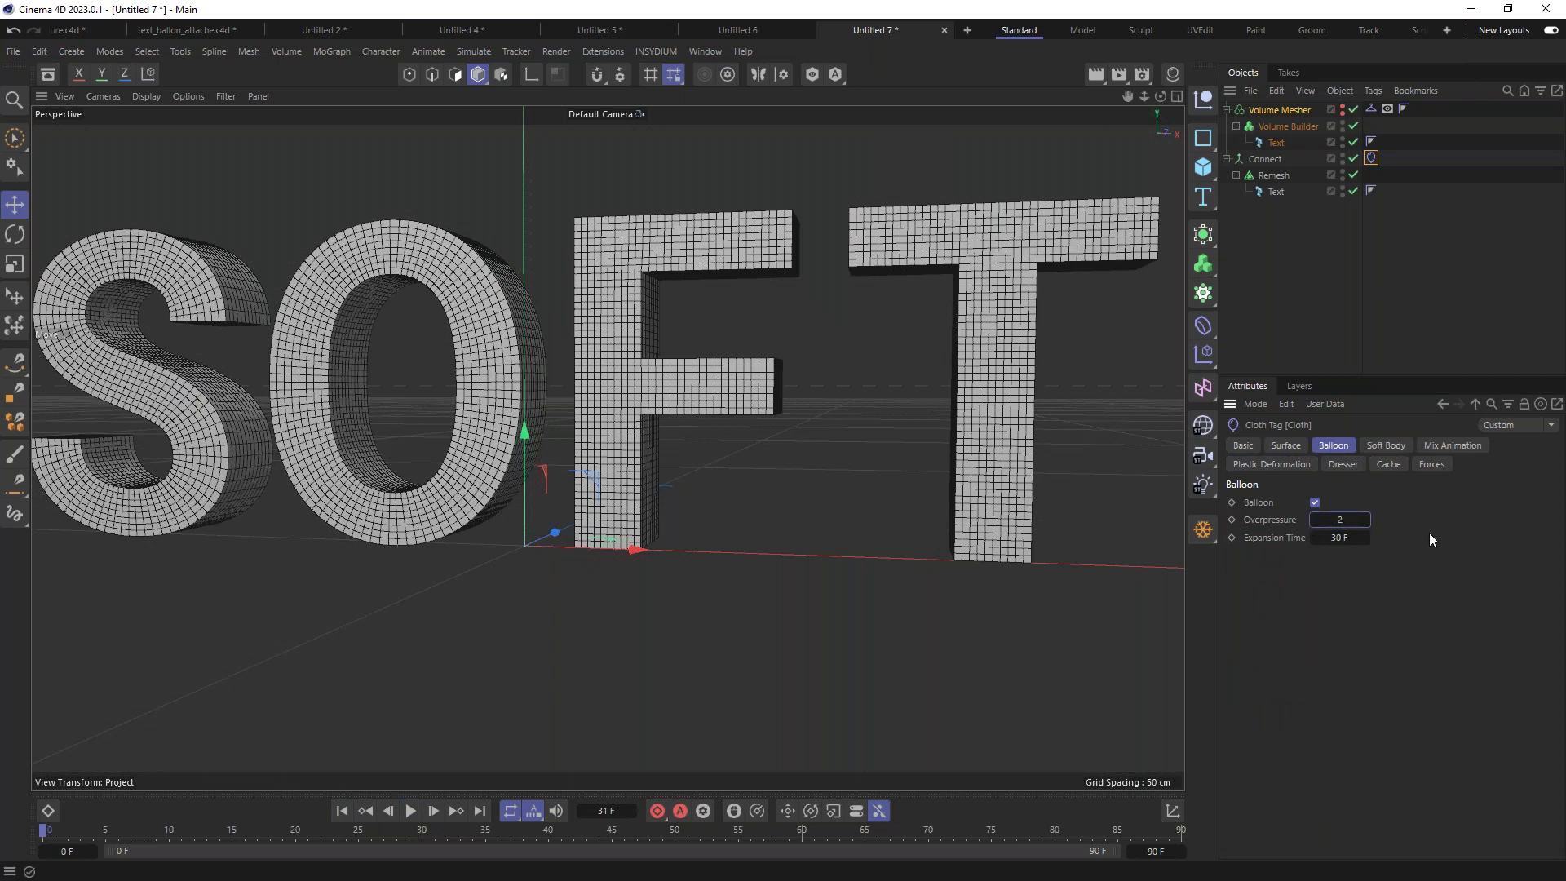
left_click(410, 811)
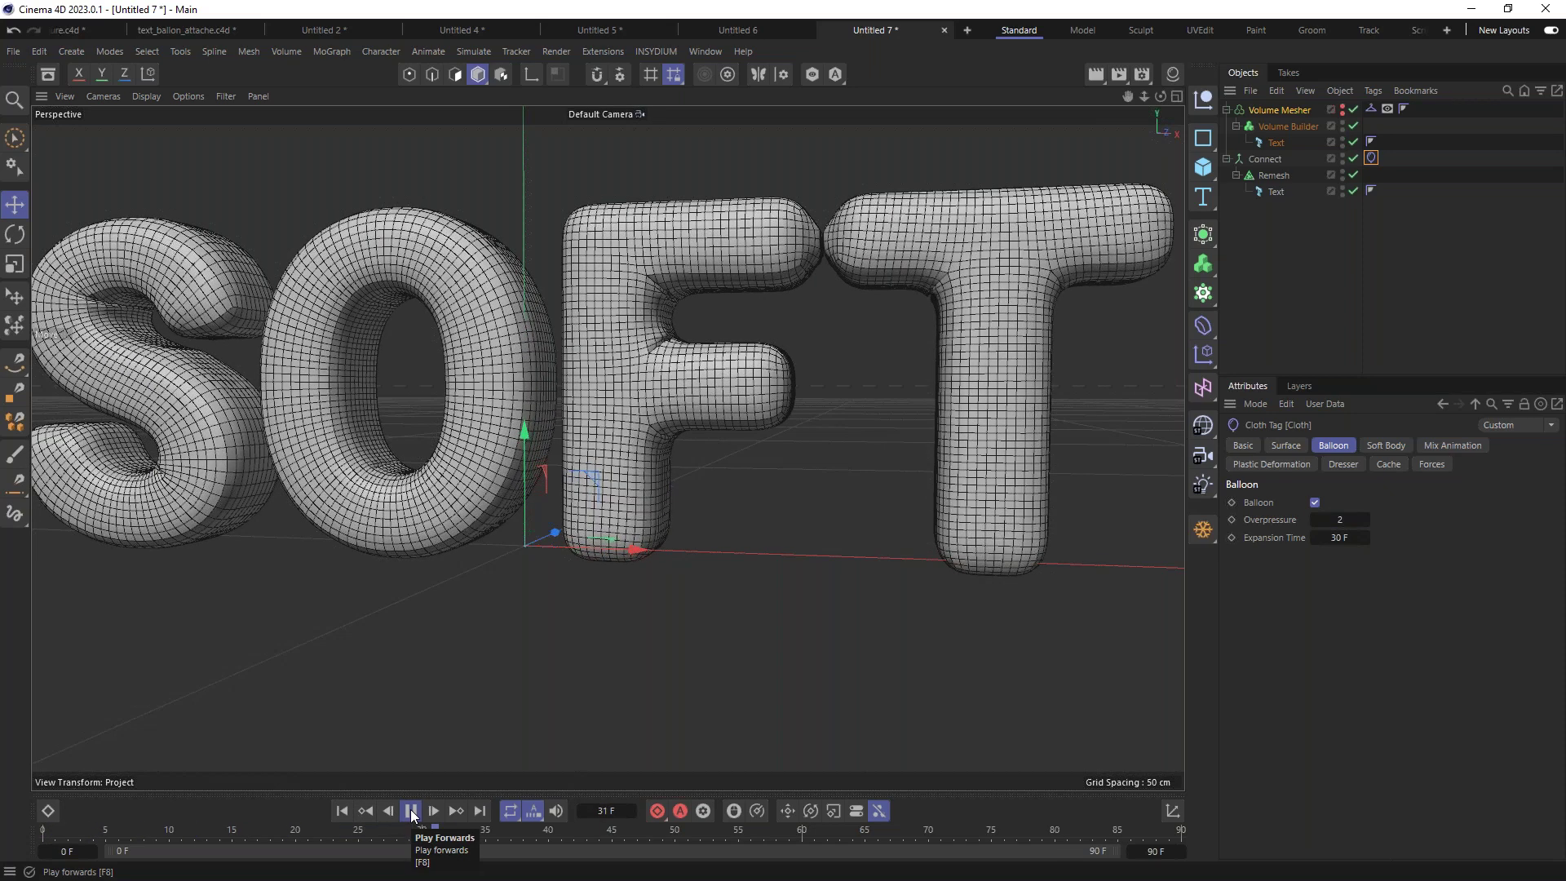
left_click(412, 811)
left_click_drag(261, 351, 1005, 277, "alt")
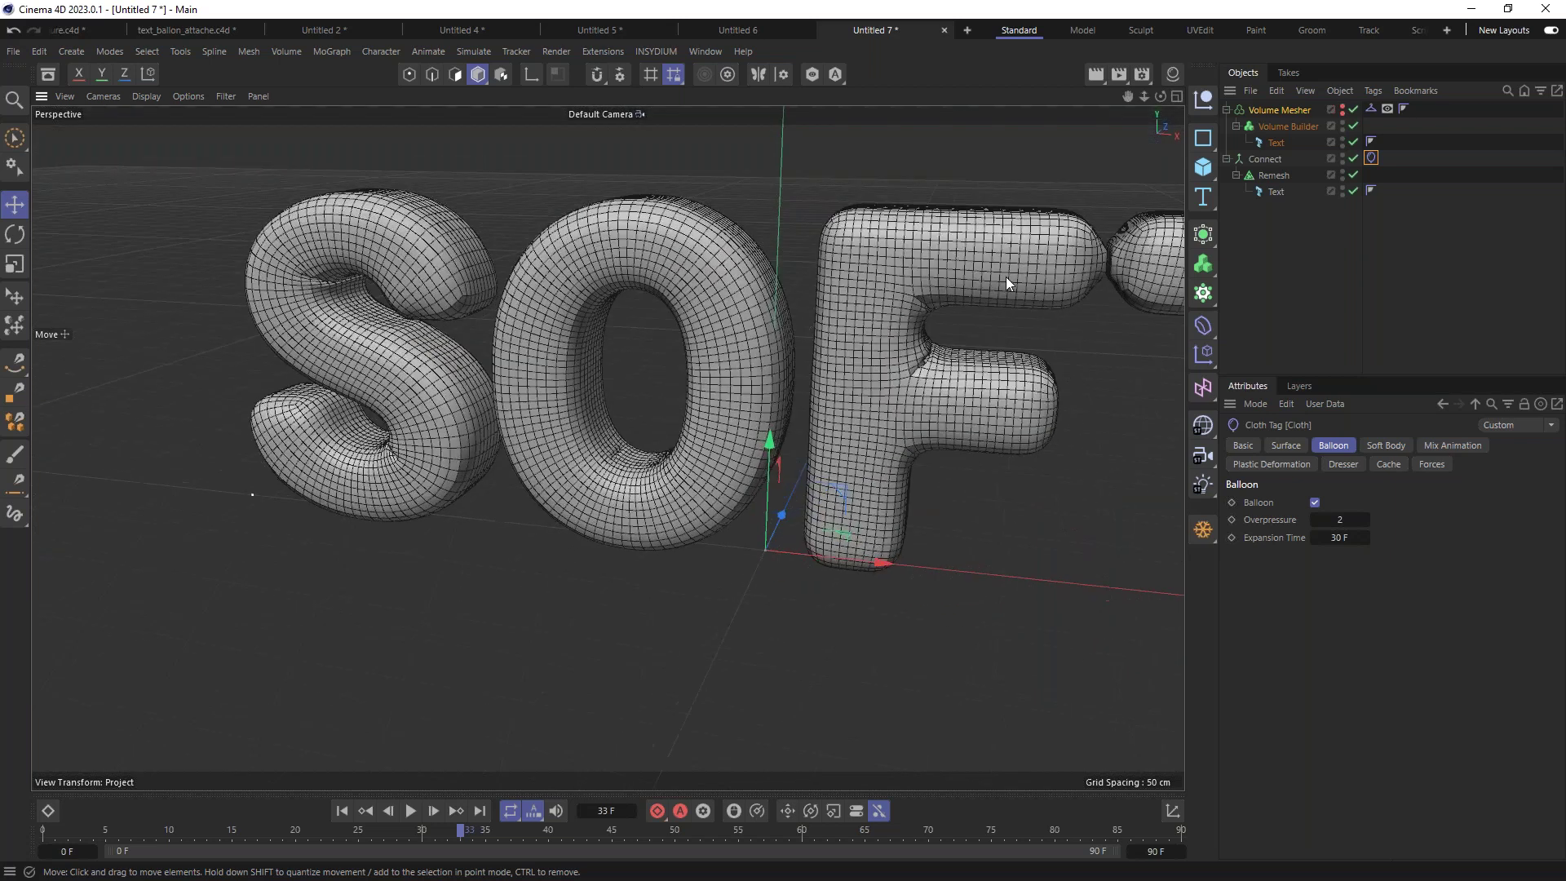
Step: Parent the Connect object under a new Subdivision Surface generator
left_click(1292, 220)
left_click(1263, 161)
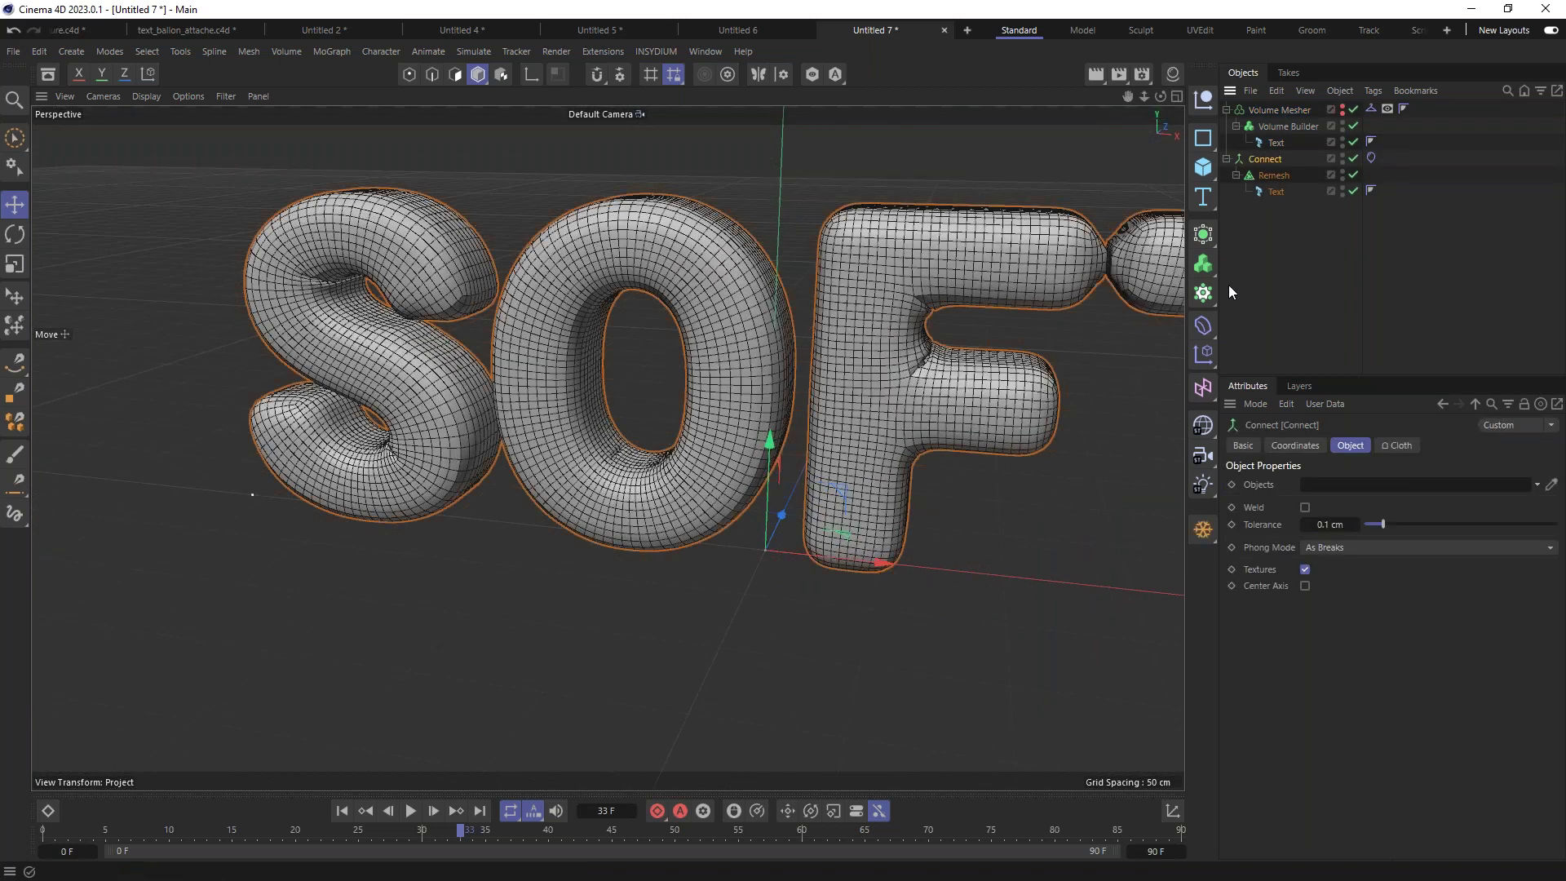
left_click(1210, 235, "alt")
Step: Orbit around the S and O to inspect the smoothed balloon letters, then frame SOFT
middle_click_drag(871, 320, 766, 321, "alt")
left_click_drag(799, 384, 474, 312, "alt")
left_click_drag(422, 377, 454, 344, "alt")
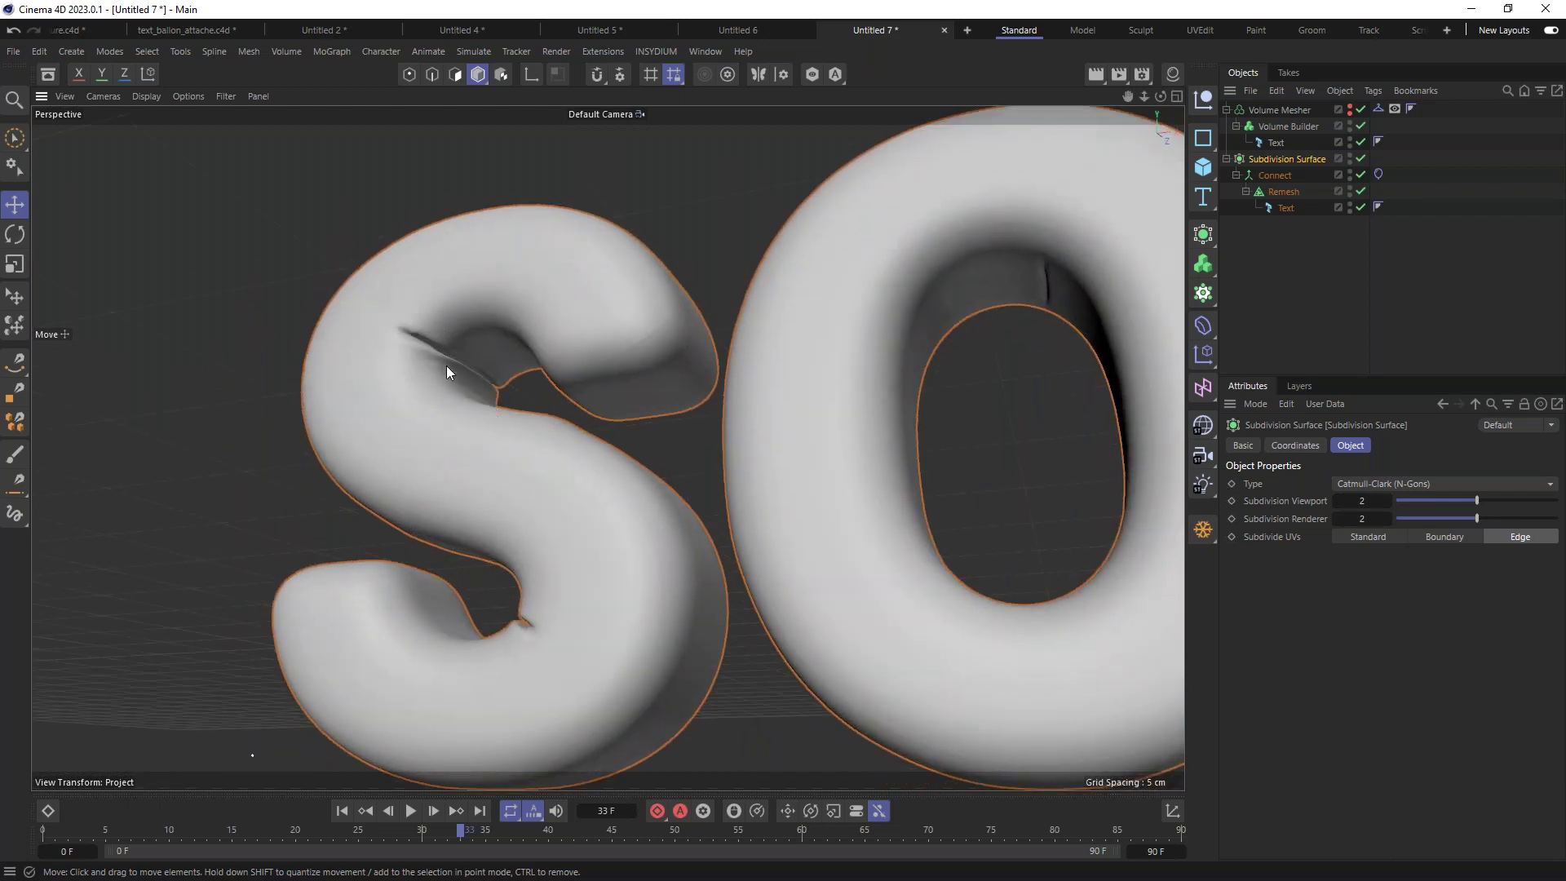
left_click_drag(592, 351, 641, 353, "alt")
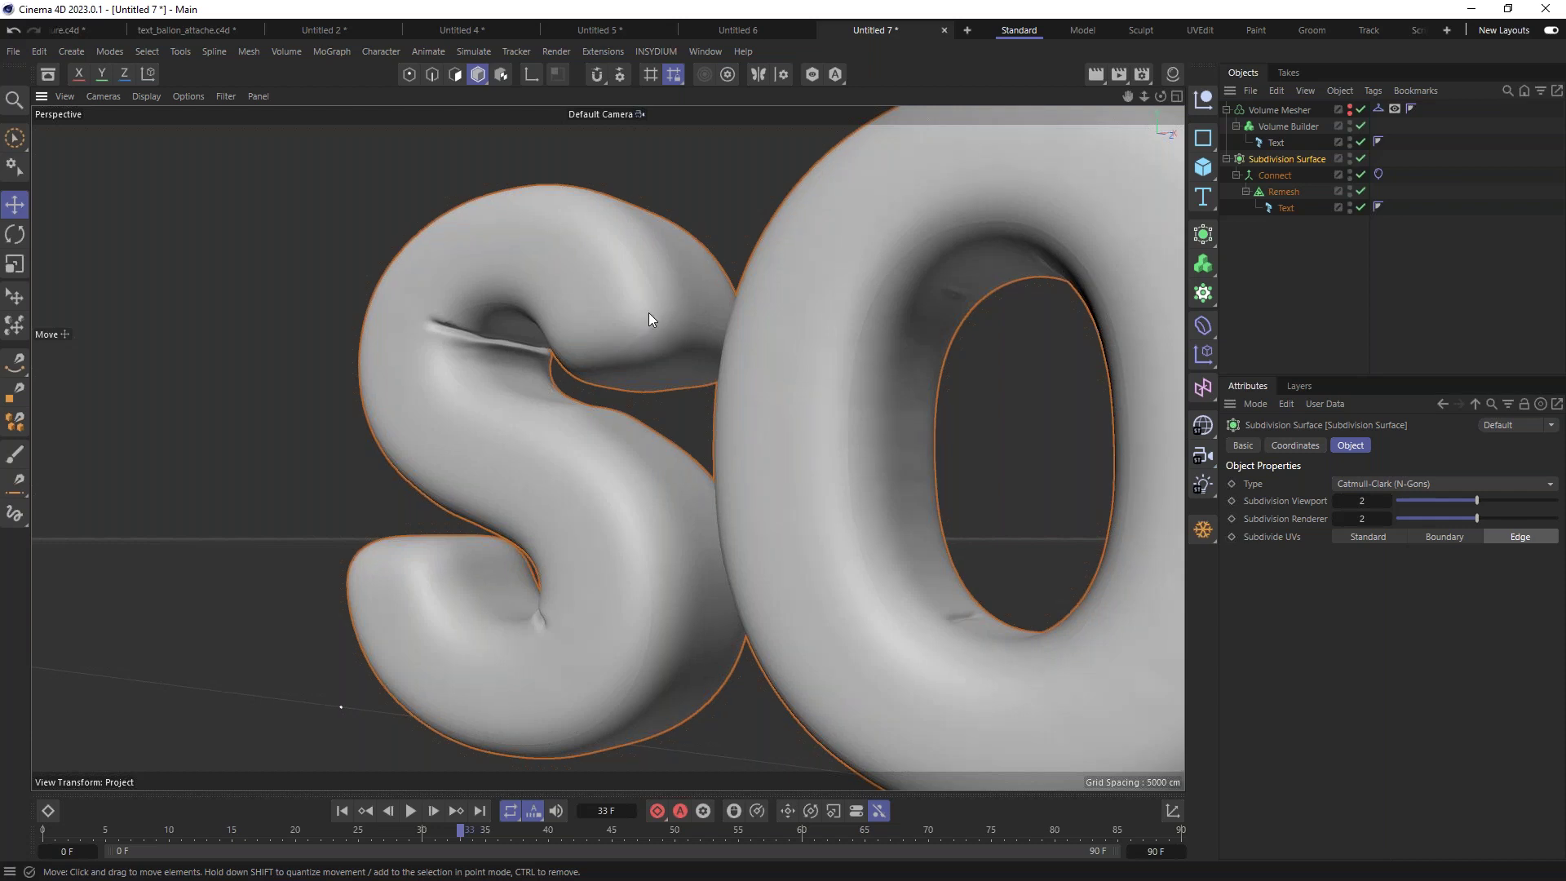
scroll(668, 290, "up", 5)
left_click_drag(656, 314, 755, 370, "alt")
scroll(577, 448, "down", 5)
left_click_drag(576, 448, 787, 471, "alt")
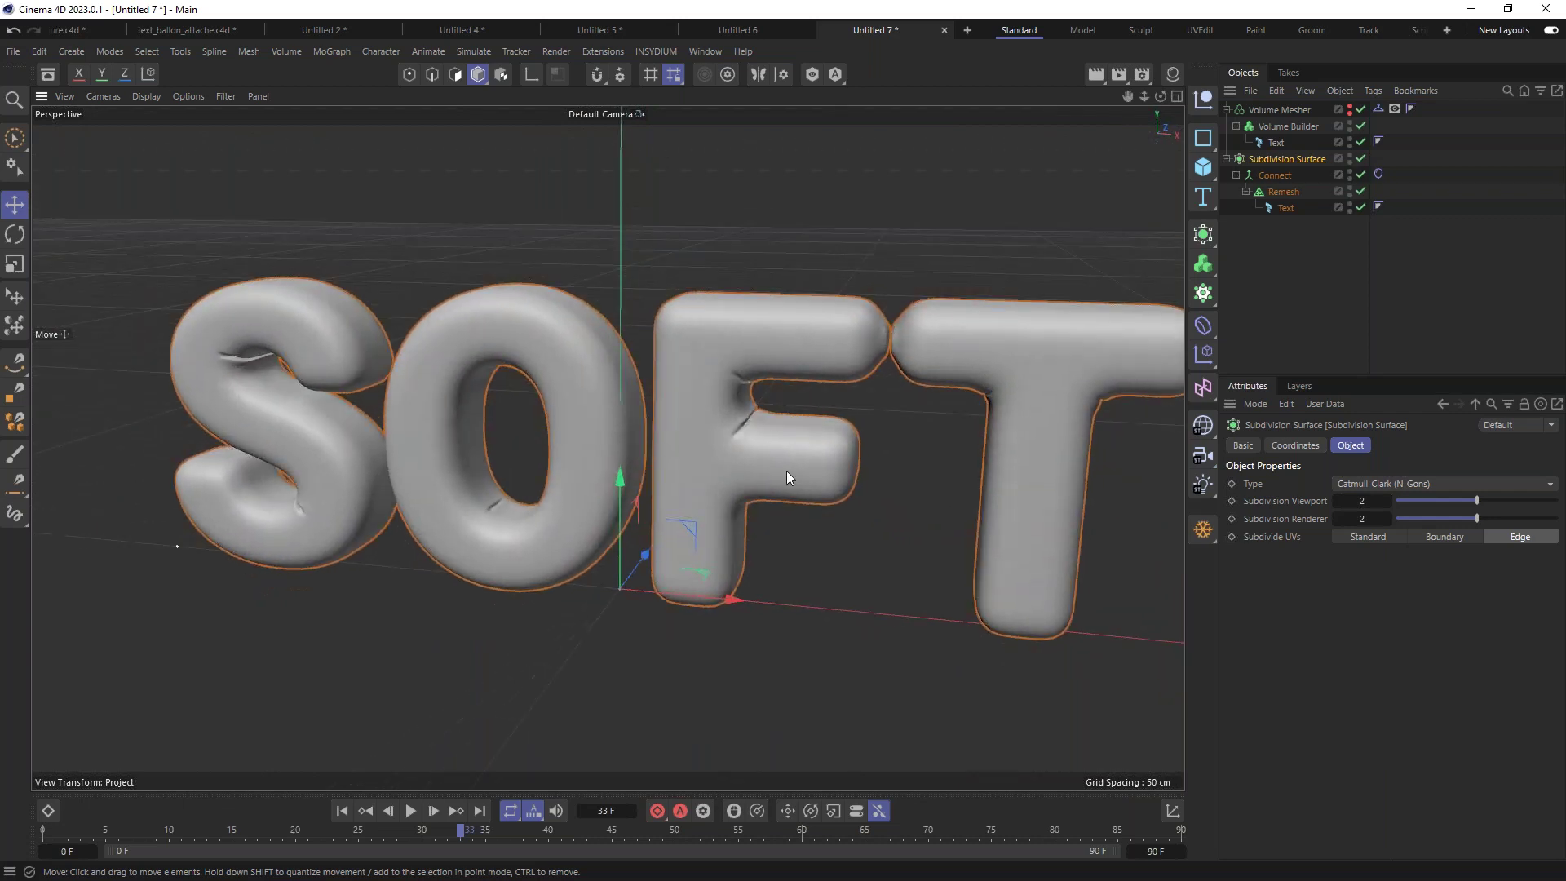
middle_click_drag(787, 472, 742, 430, "alt")
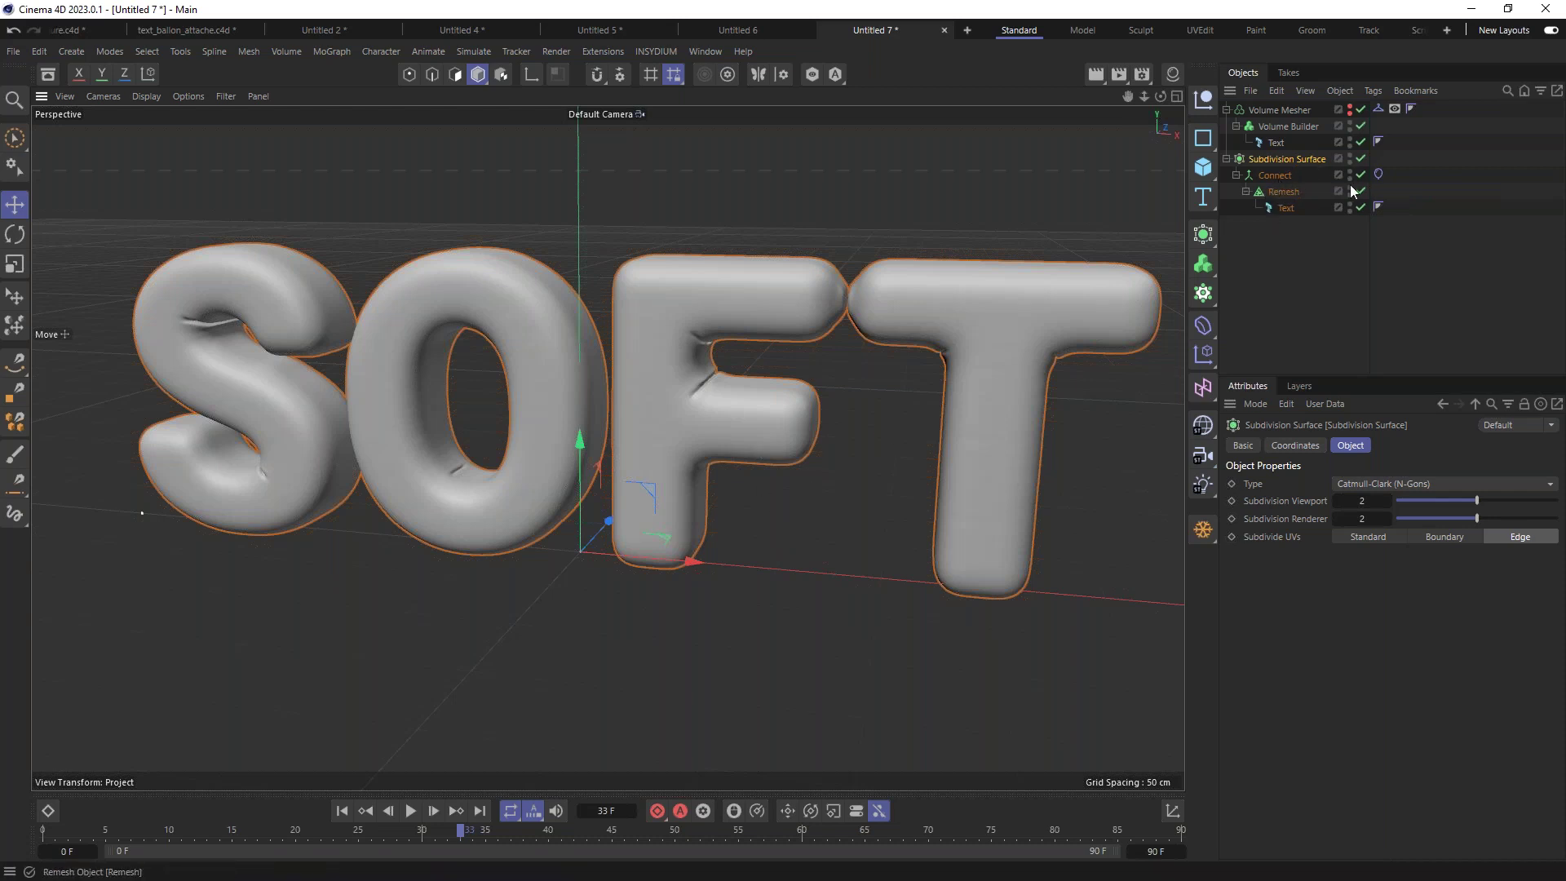
Step: Bake Connect with Current State to Object and disable the original volume and text objects
left_click(1275, 178)
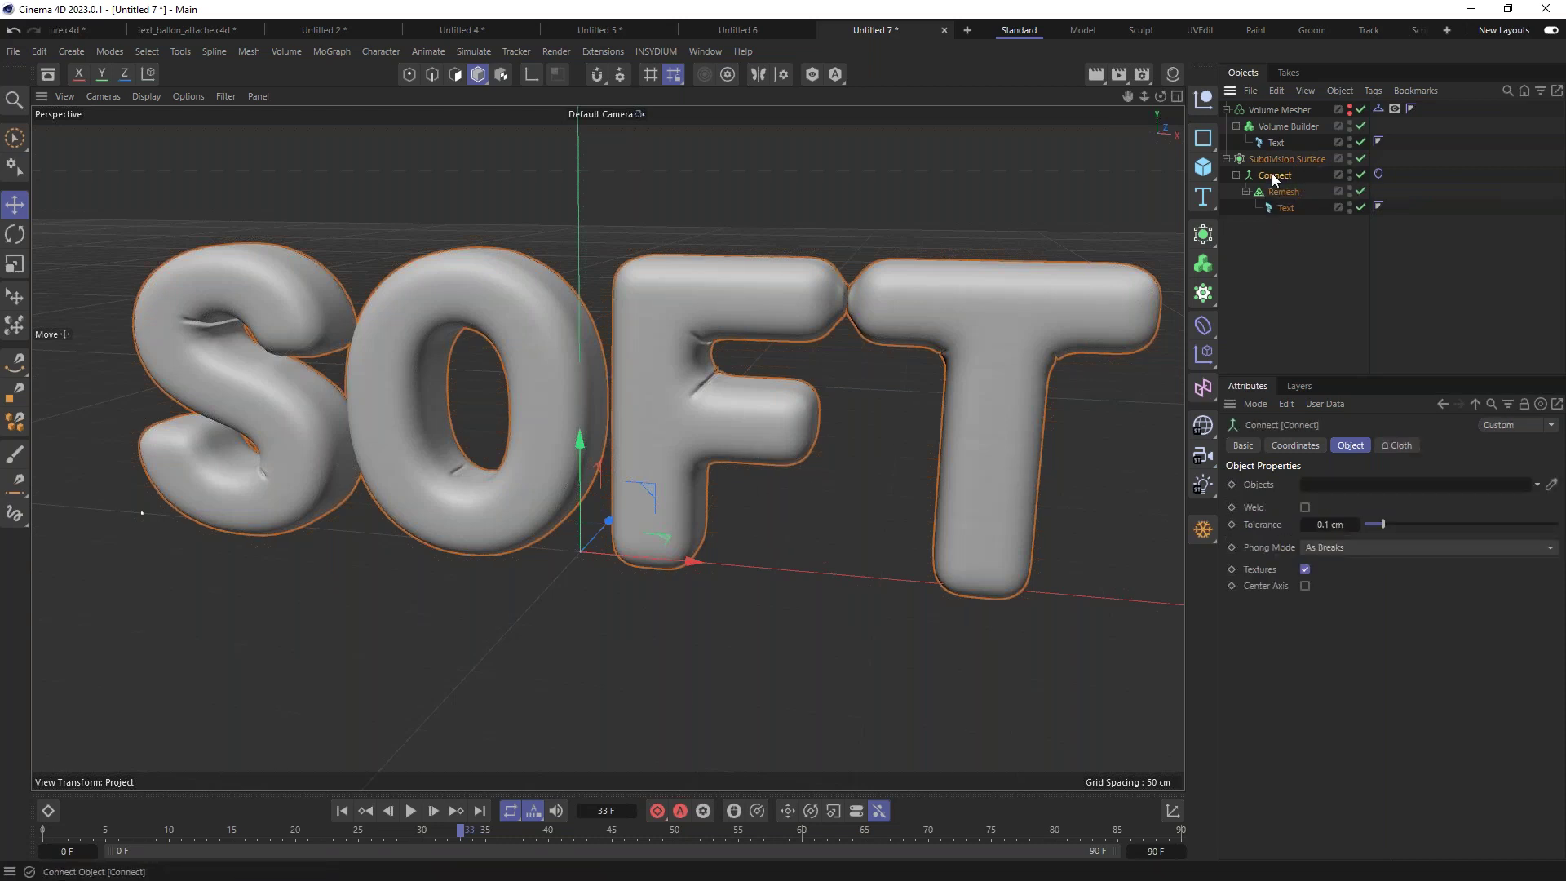
left_click(1203, 531)
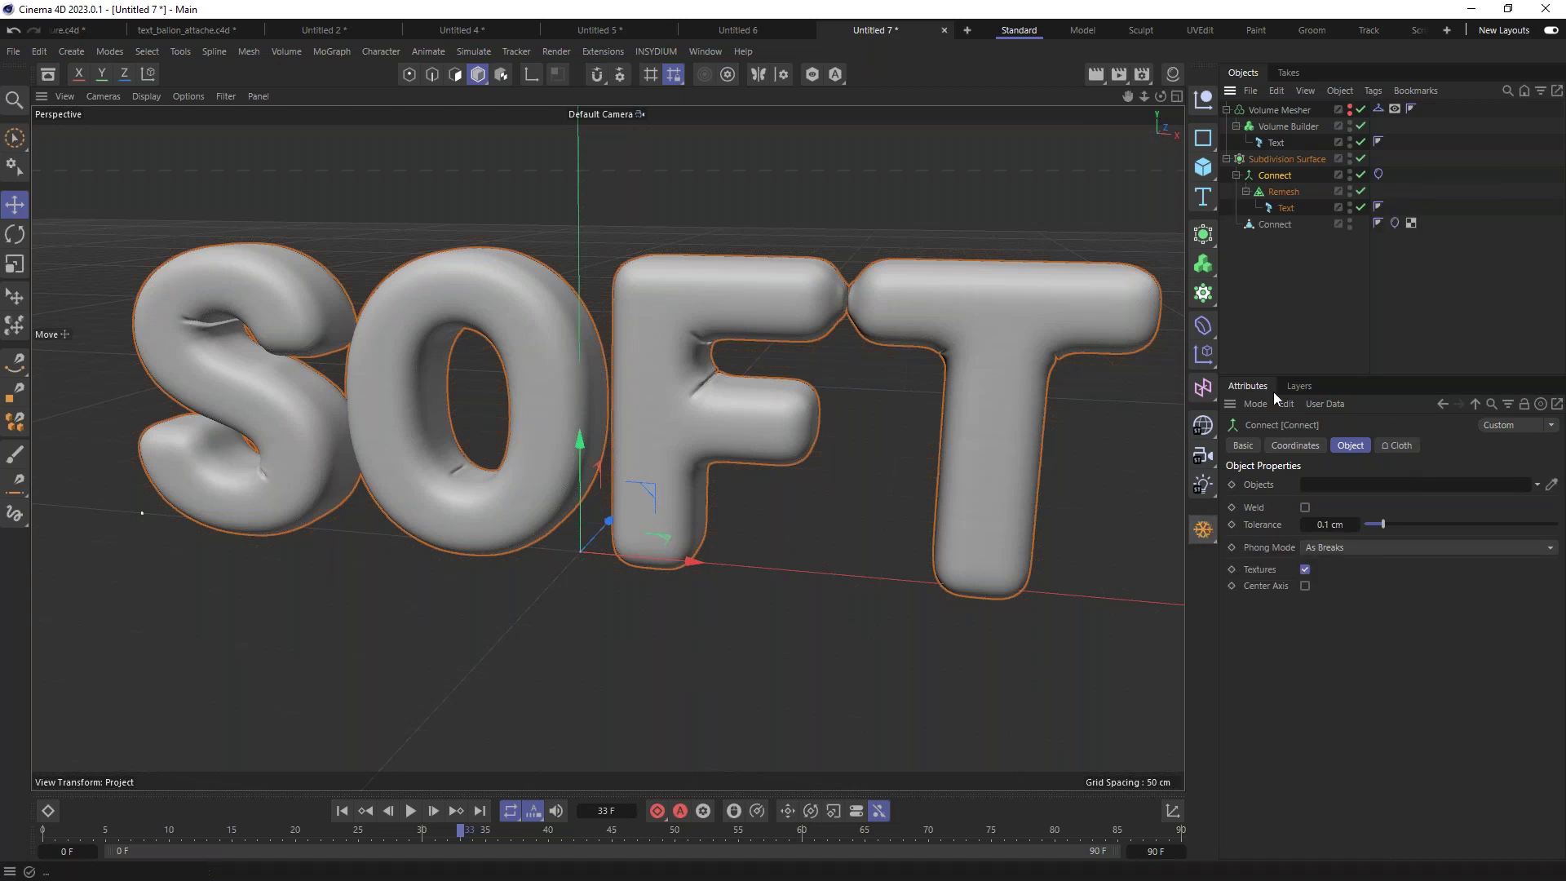
left_click_drag(1360, 108, 1359, 149)
Step: Move the baked Connect to the top level and delete its Cloth tag
left_click(1256, 224)
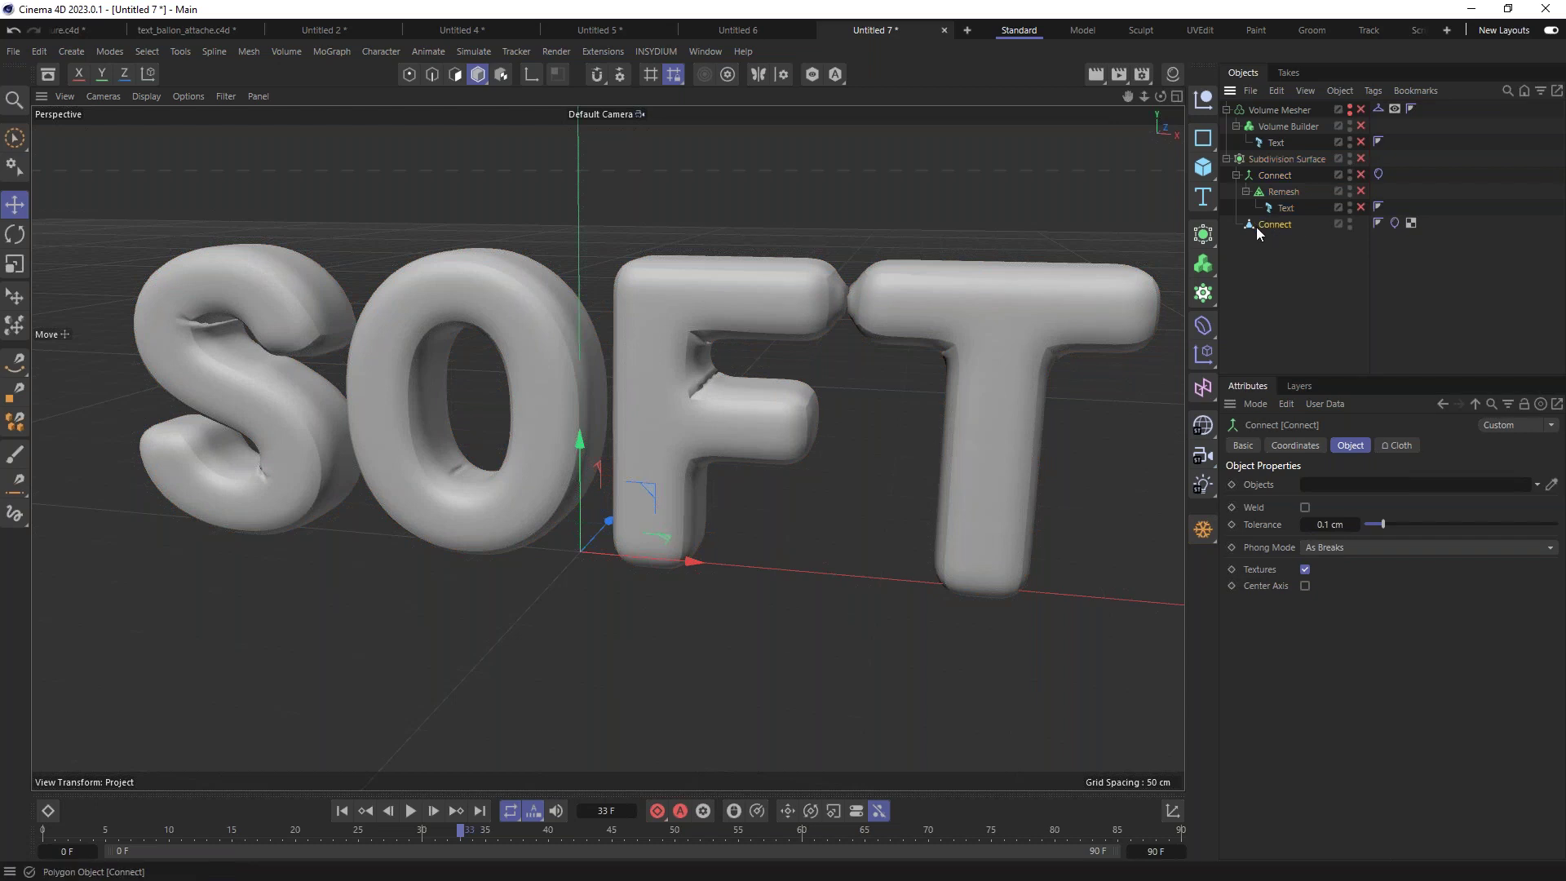
left_click_drag(1246, 253, 1248, 245)
left_click(1394, 223)
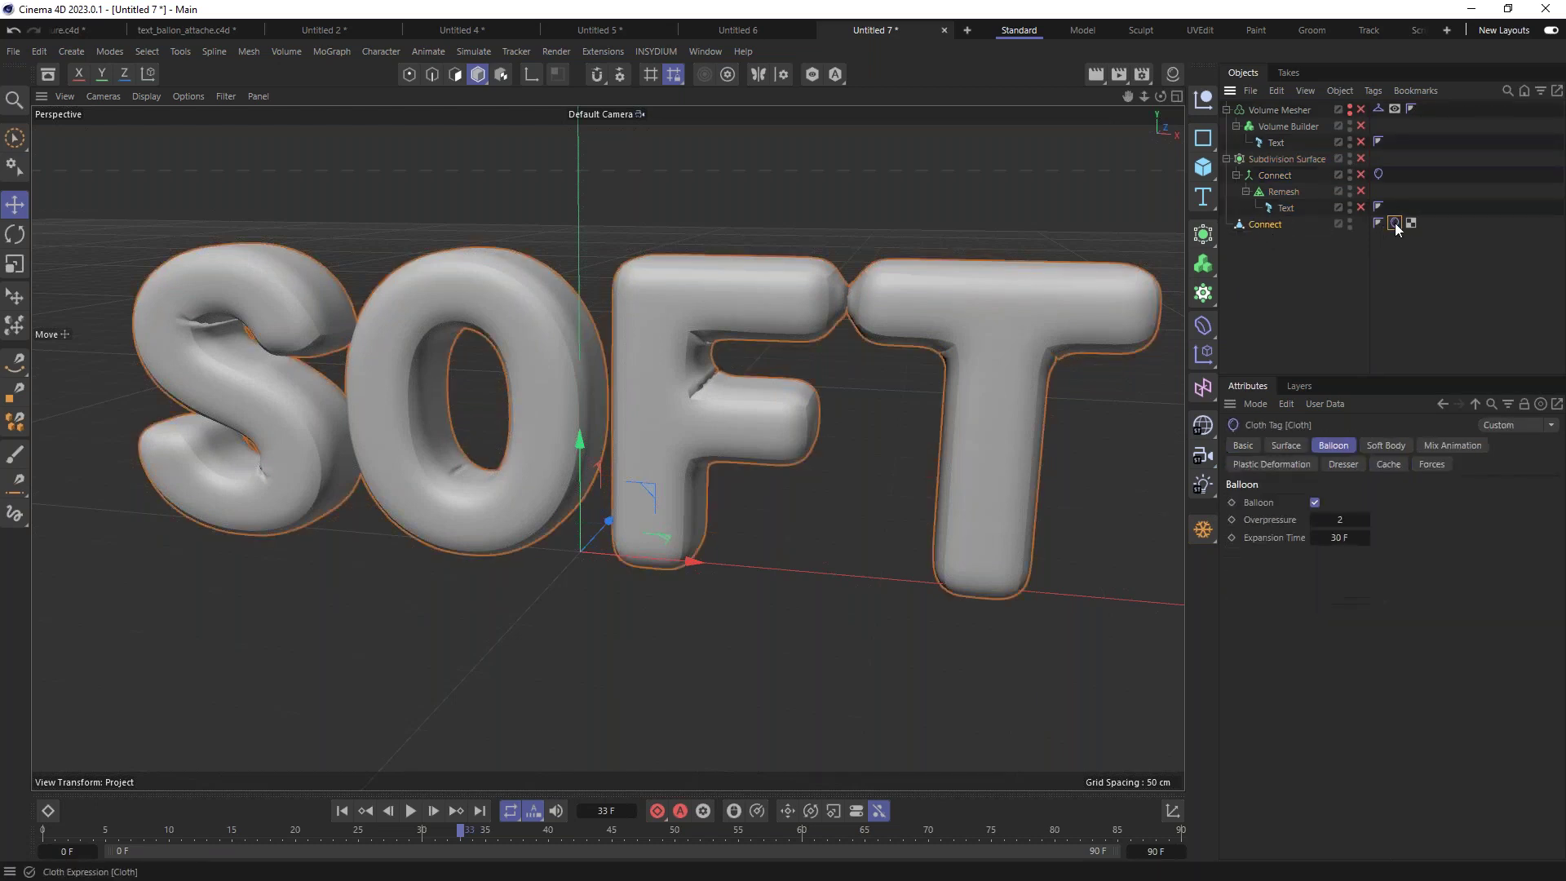
key("Delete")
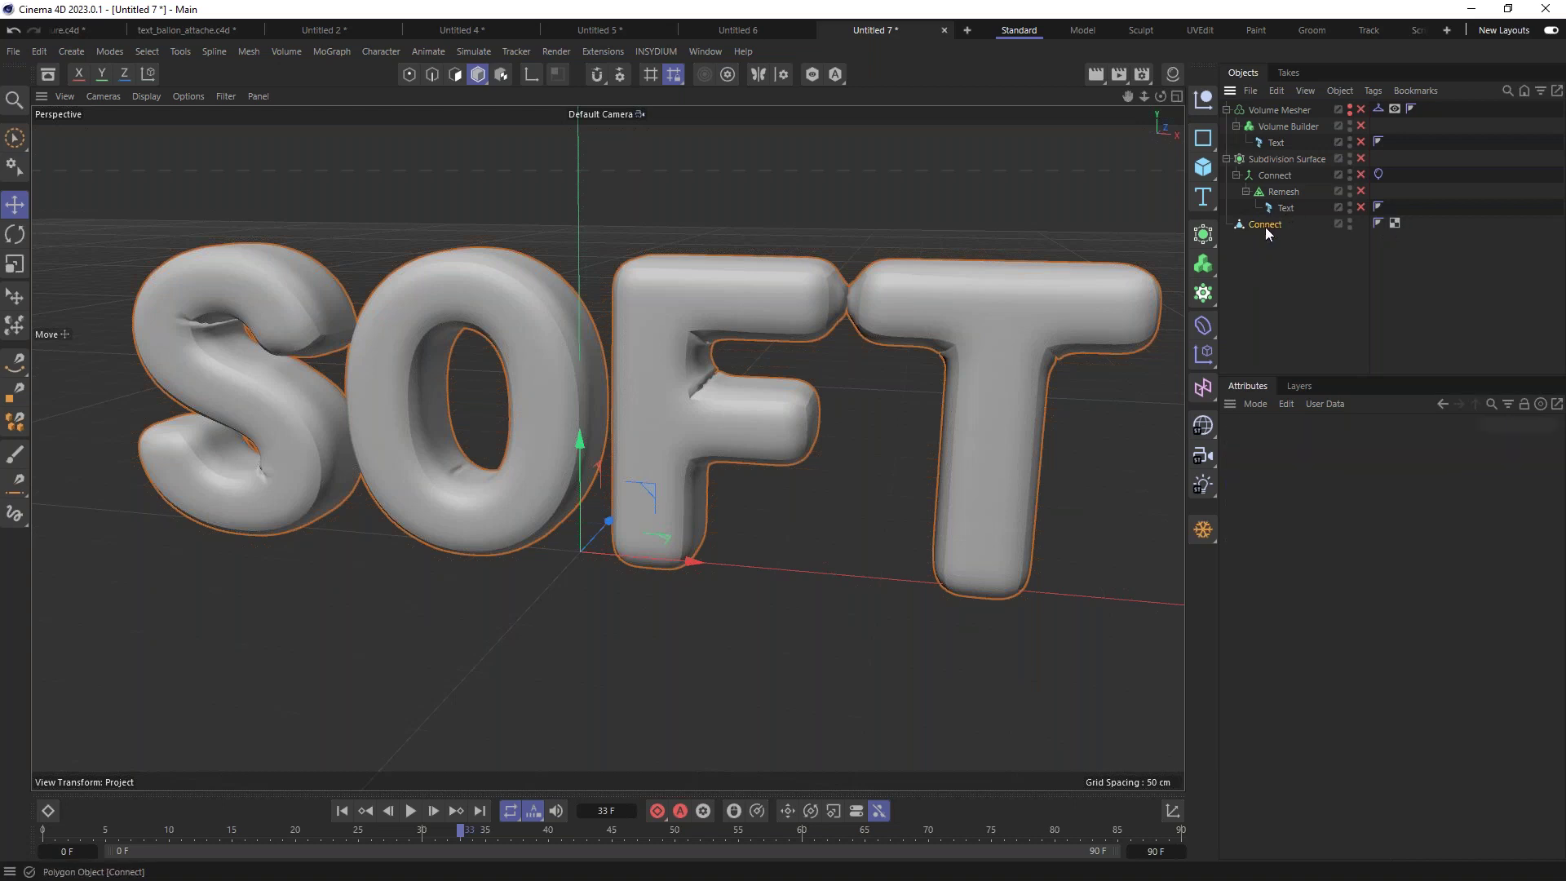
Step: Turn off the Phong tag's Angle Limit on the baked Connect for smooth shading
left_click(1265, 225)
scroll(815, 346, "up", 2)
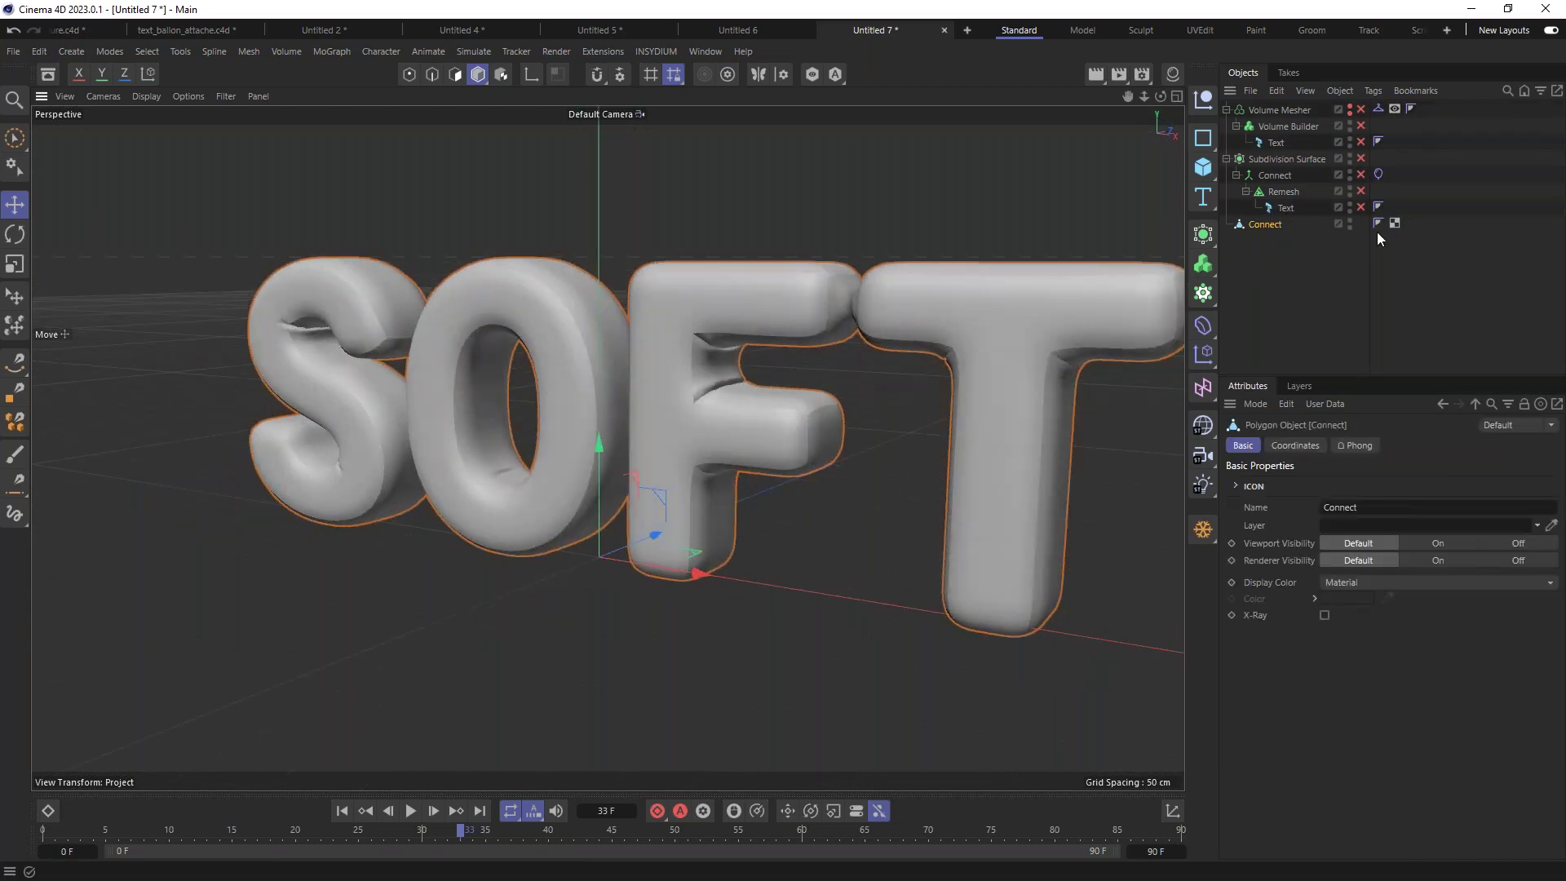
left_click(1377, 223)
left_click(1318, 484)
mouse_move(722, 343)
left_mouse_down("alt")
mouse_move(610, 343)
mouse_move(785, 354)
mouse_move(829, 378)
mouse_move(928, 371)
mouse_move(903, 403)
mouse_move(959, 335)
mouse_move(589, 389)
mouse_move(707, 331)
left_mouse_up("alt")
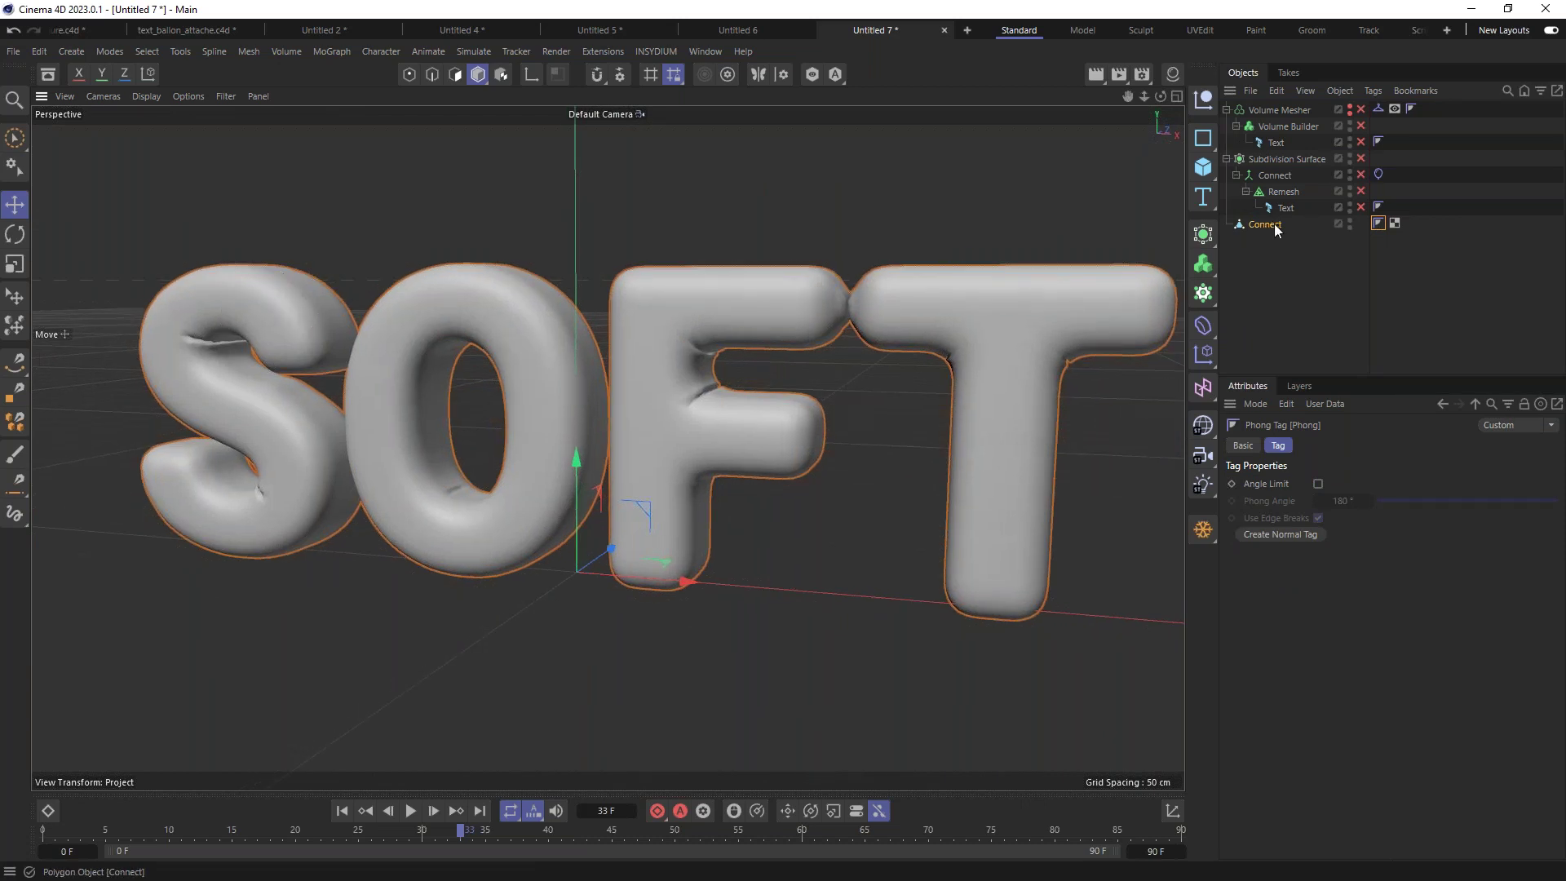
left_click_drag(292, 329, 572, 360, "alt")
scroll(572, 359, "up", 5)
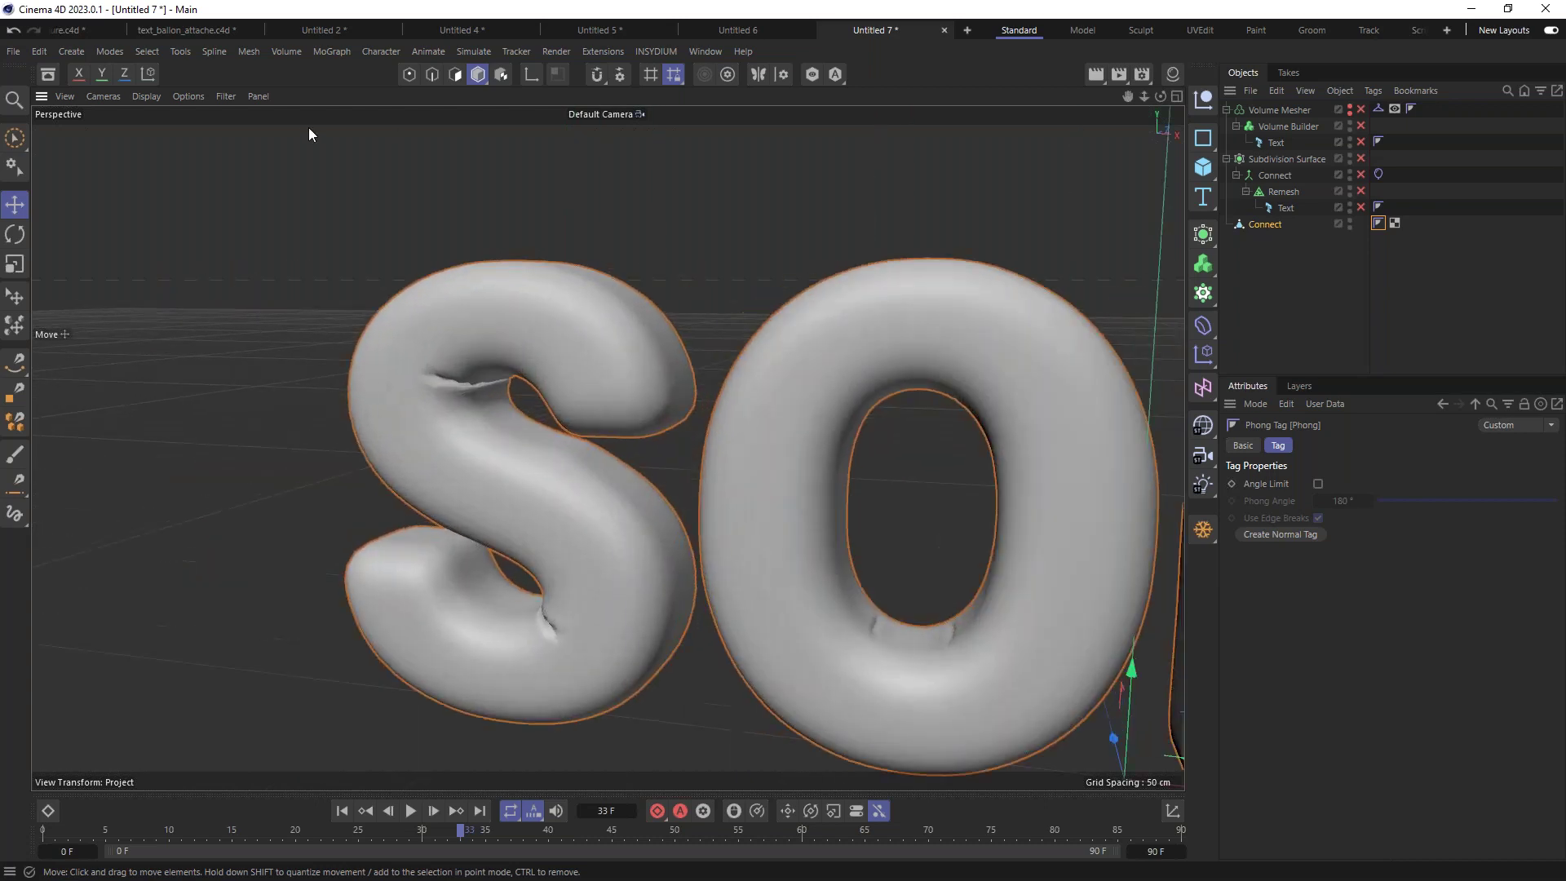
Step: In Edges mode, select an edge loop running around the S
left_click(432, 73)
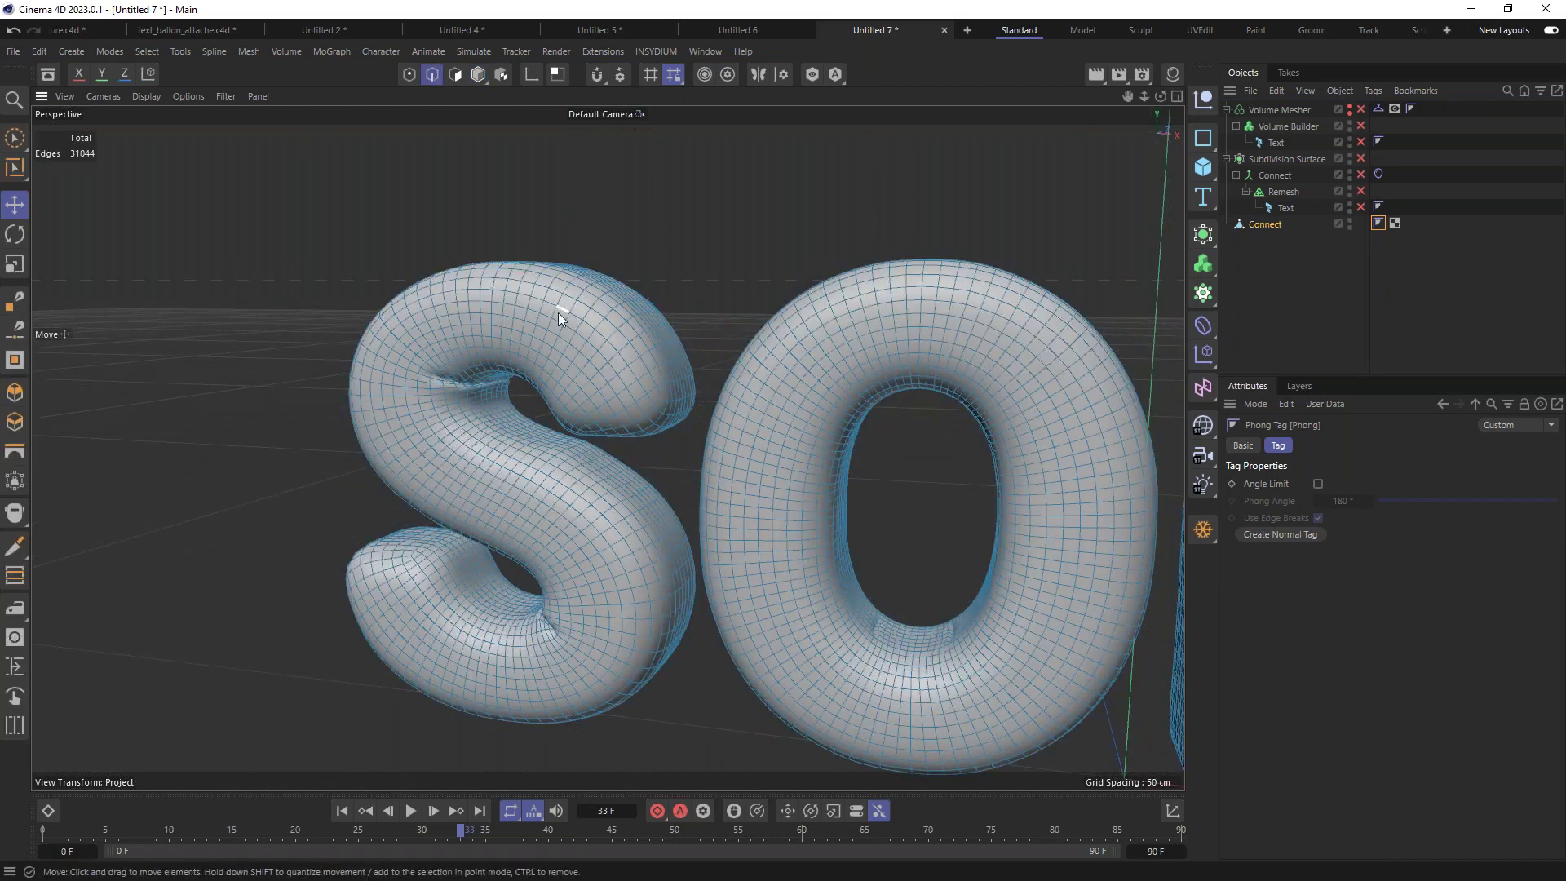
left_click_drag(581, 315, 566, 250, "alt")
double_click(561, 237)
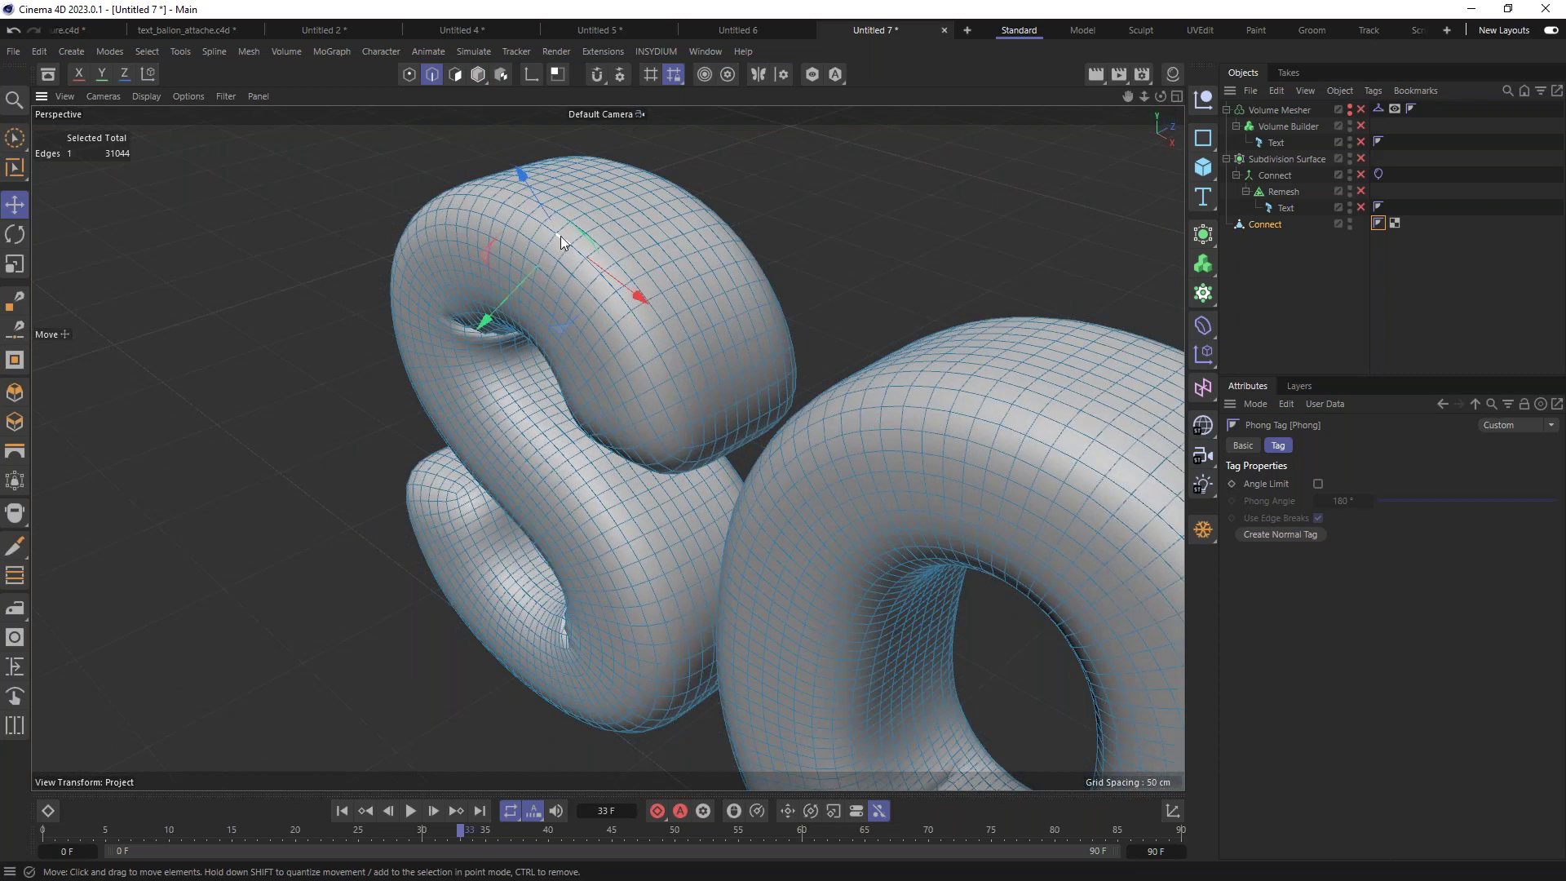
left_click_drag(563, 417, 639, 228, "alt")
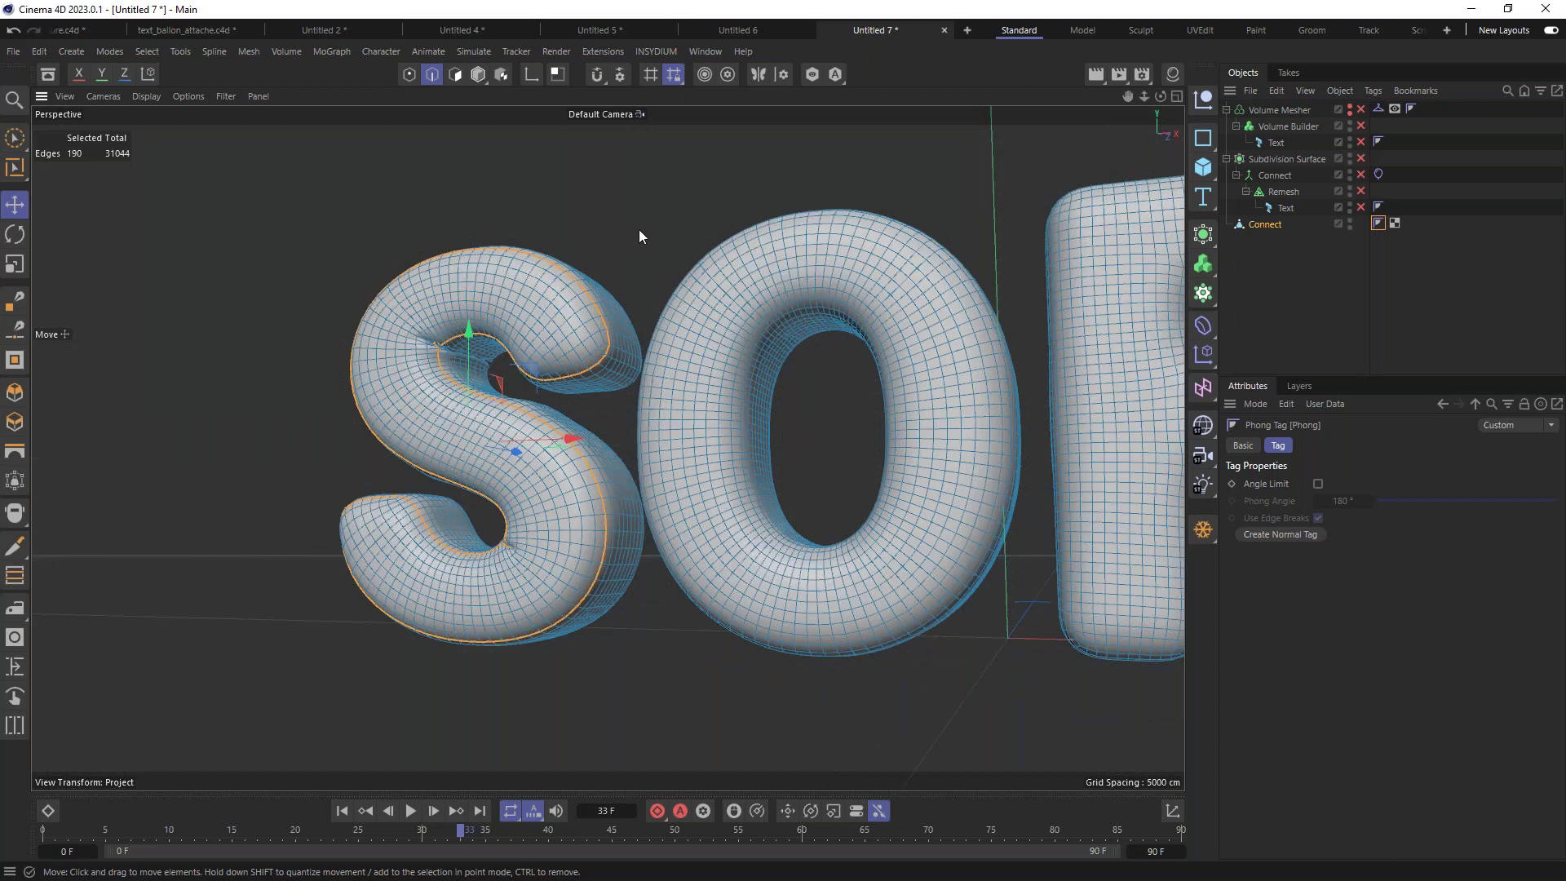
Step: Convert the selected edges with Edge to Spline into Connect.Spline, then deselect everything
right_click(639, 229)
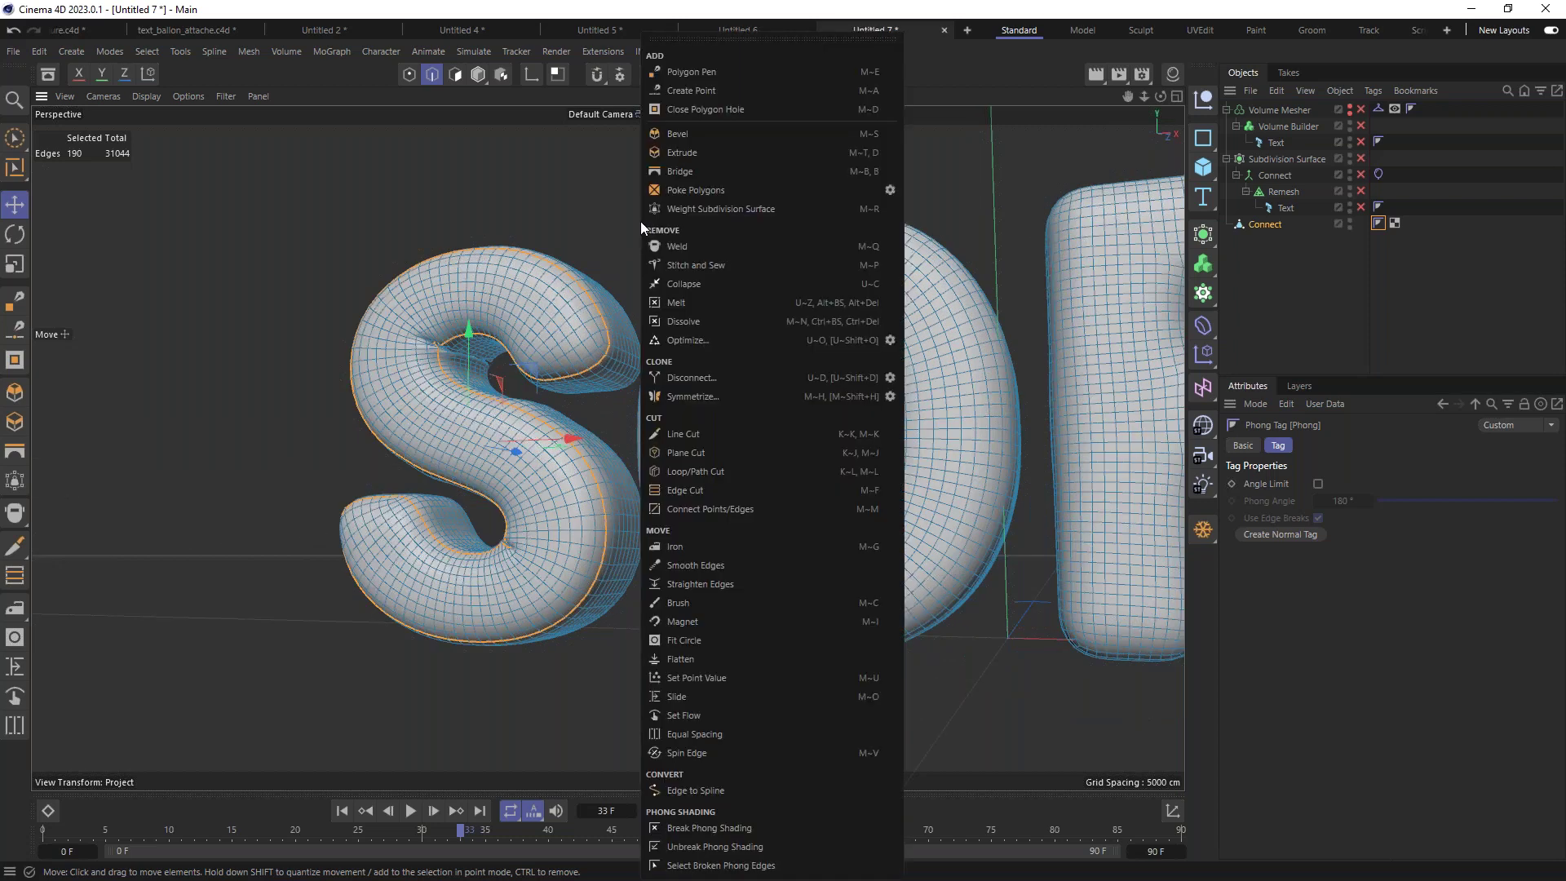
left_click(693, 790)
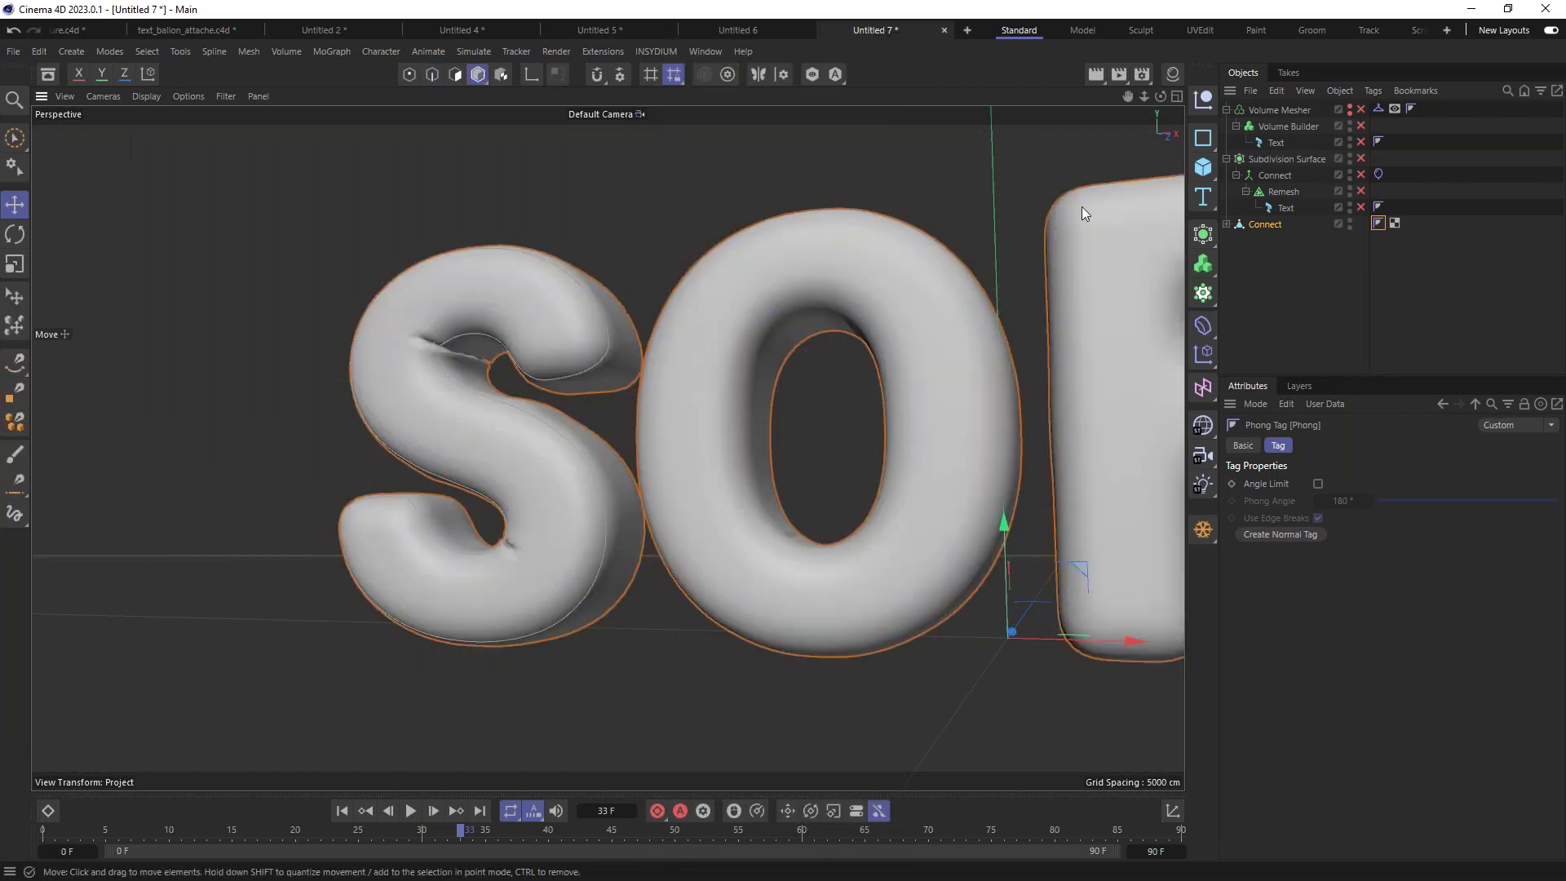
left_click(1298, 243)
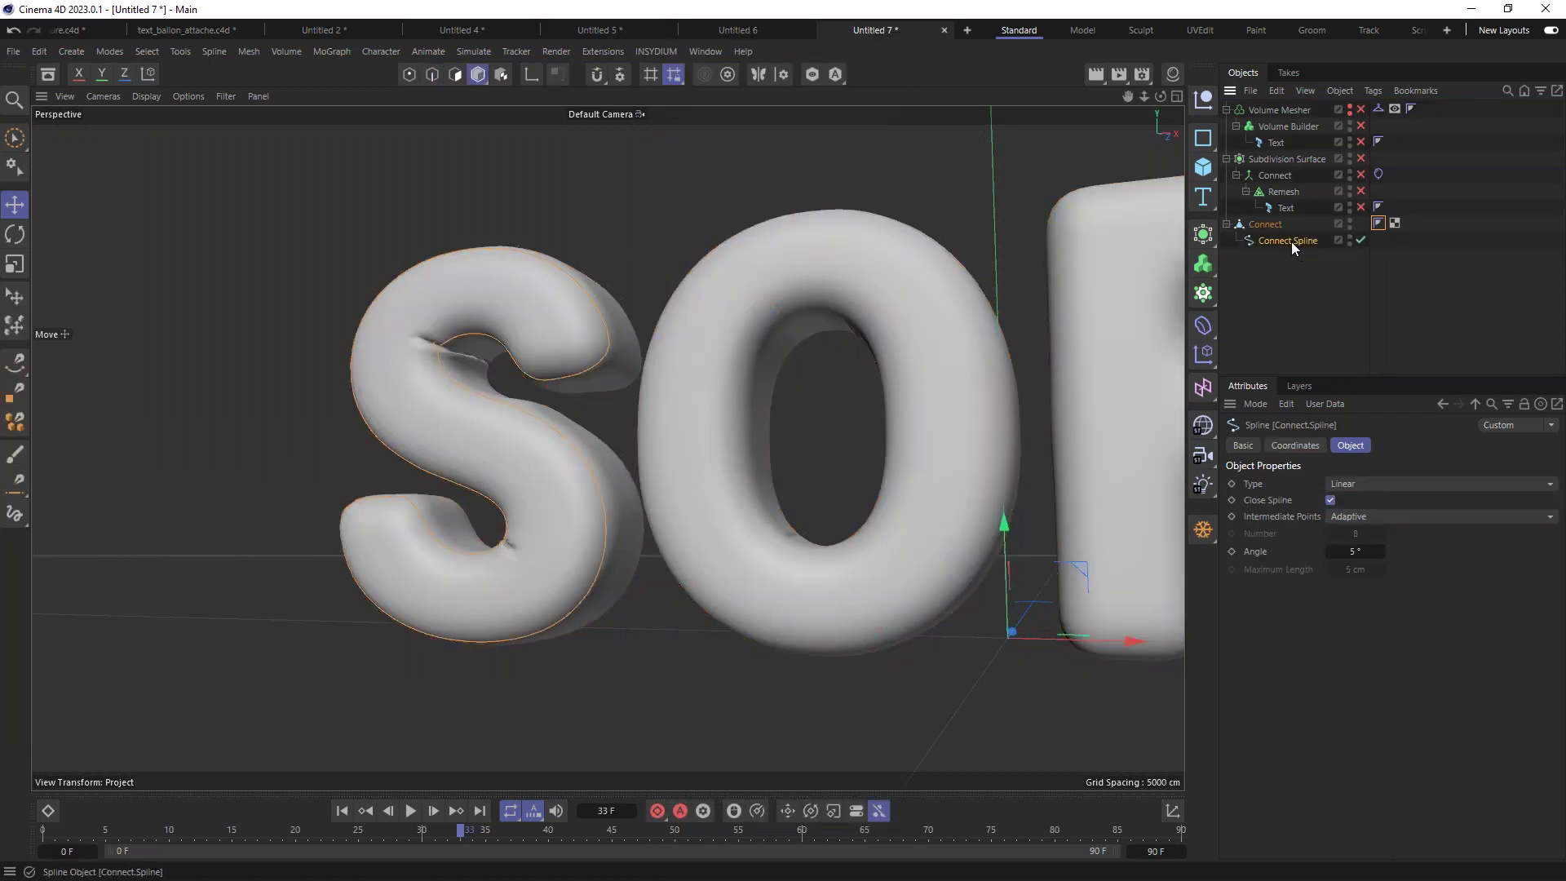
left_click(1284, 291)
left_click_drag(728, 374, 524, 325, "alt")
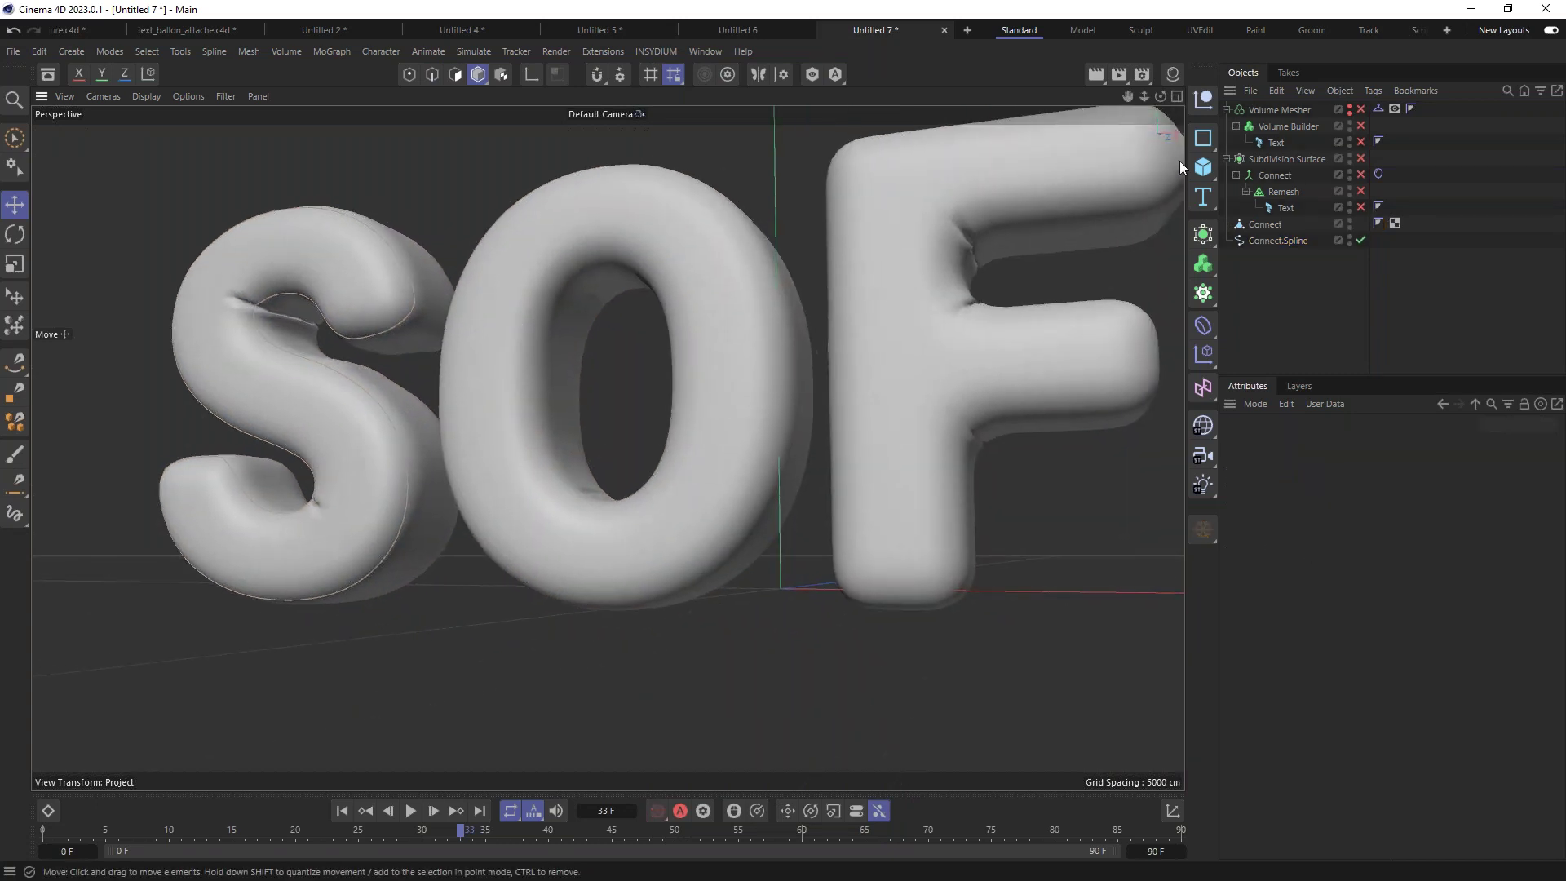
Step: Add a Capsule primitive and scale it down to about 3% of its size
left_click(1203, 166)
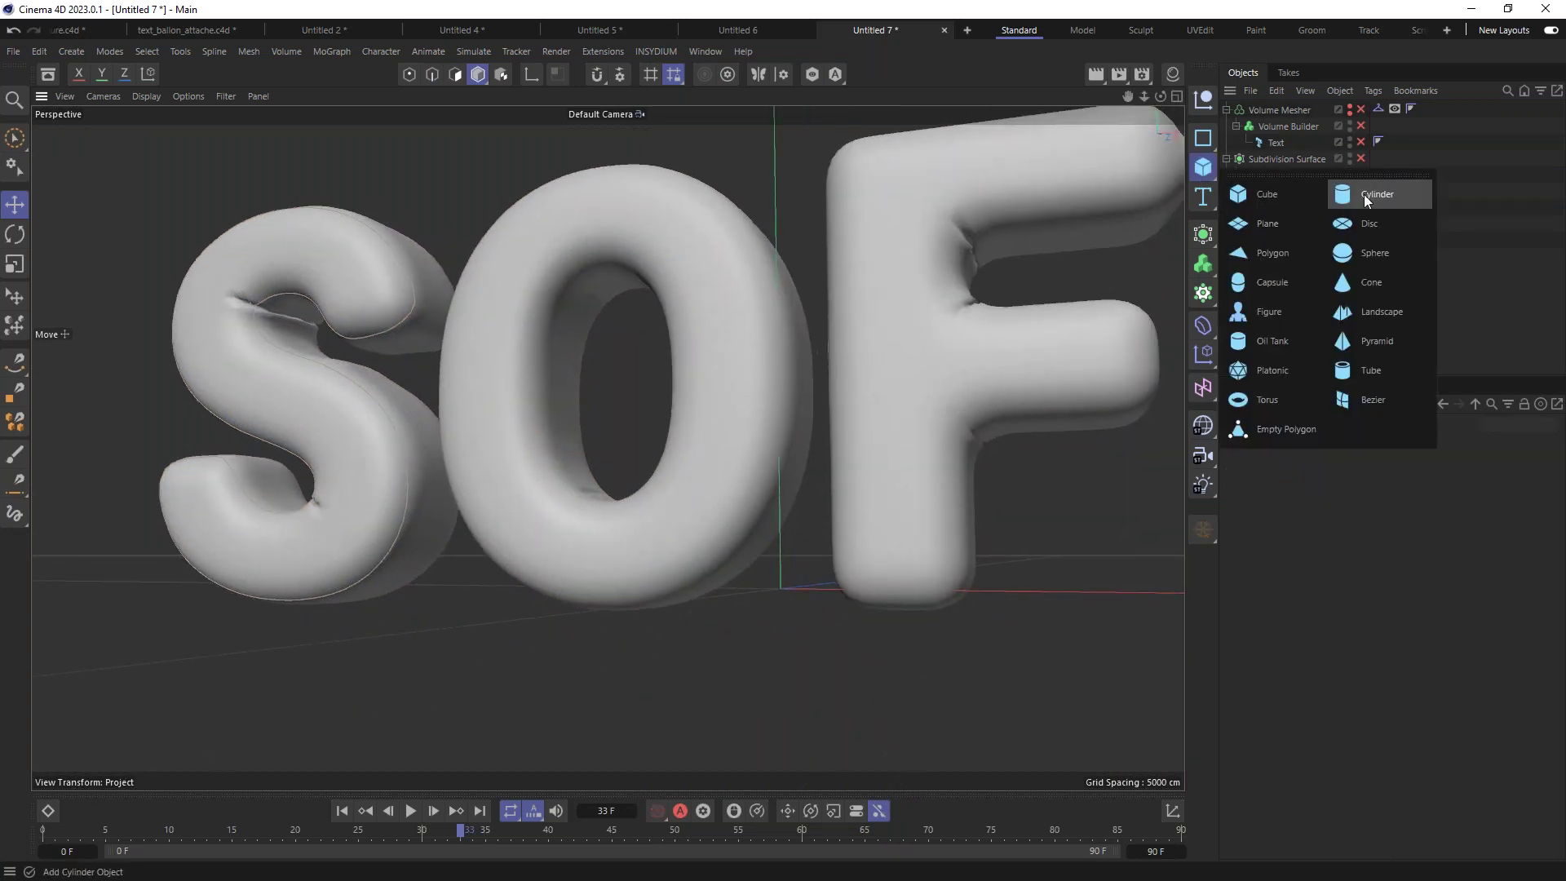
left_click(1271, 282)
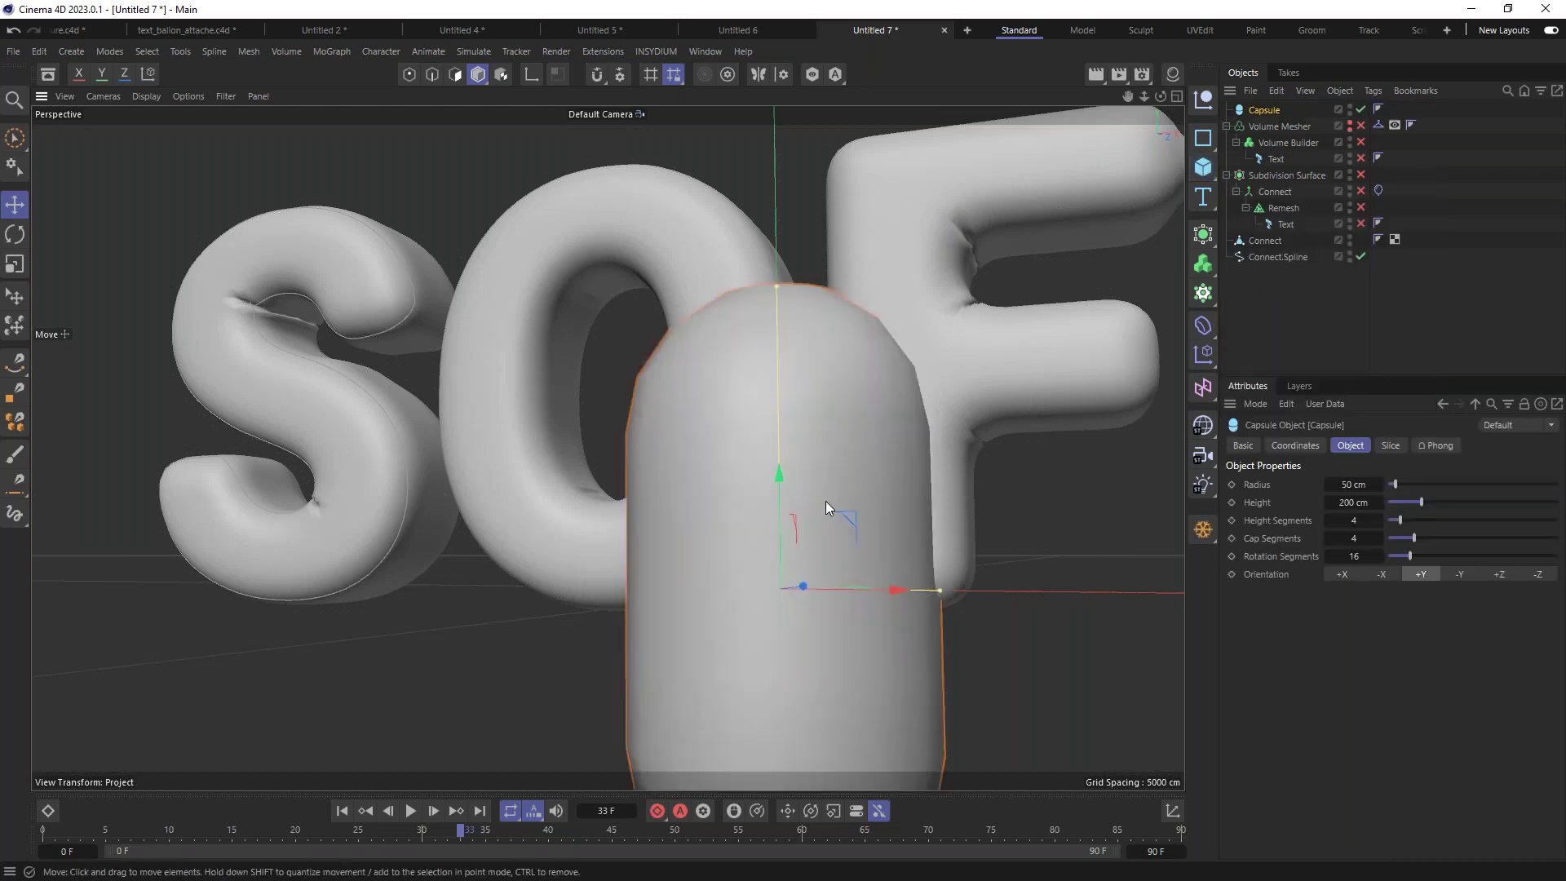
key("t")
left_click_drag(911, 399, 413, 653)
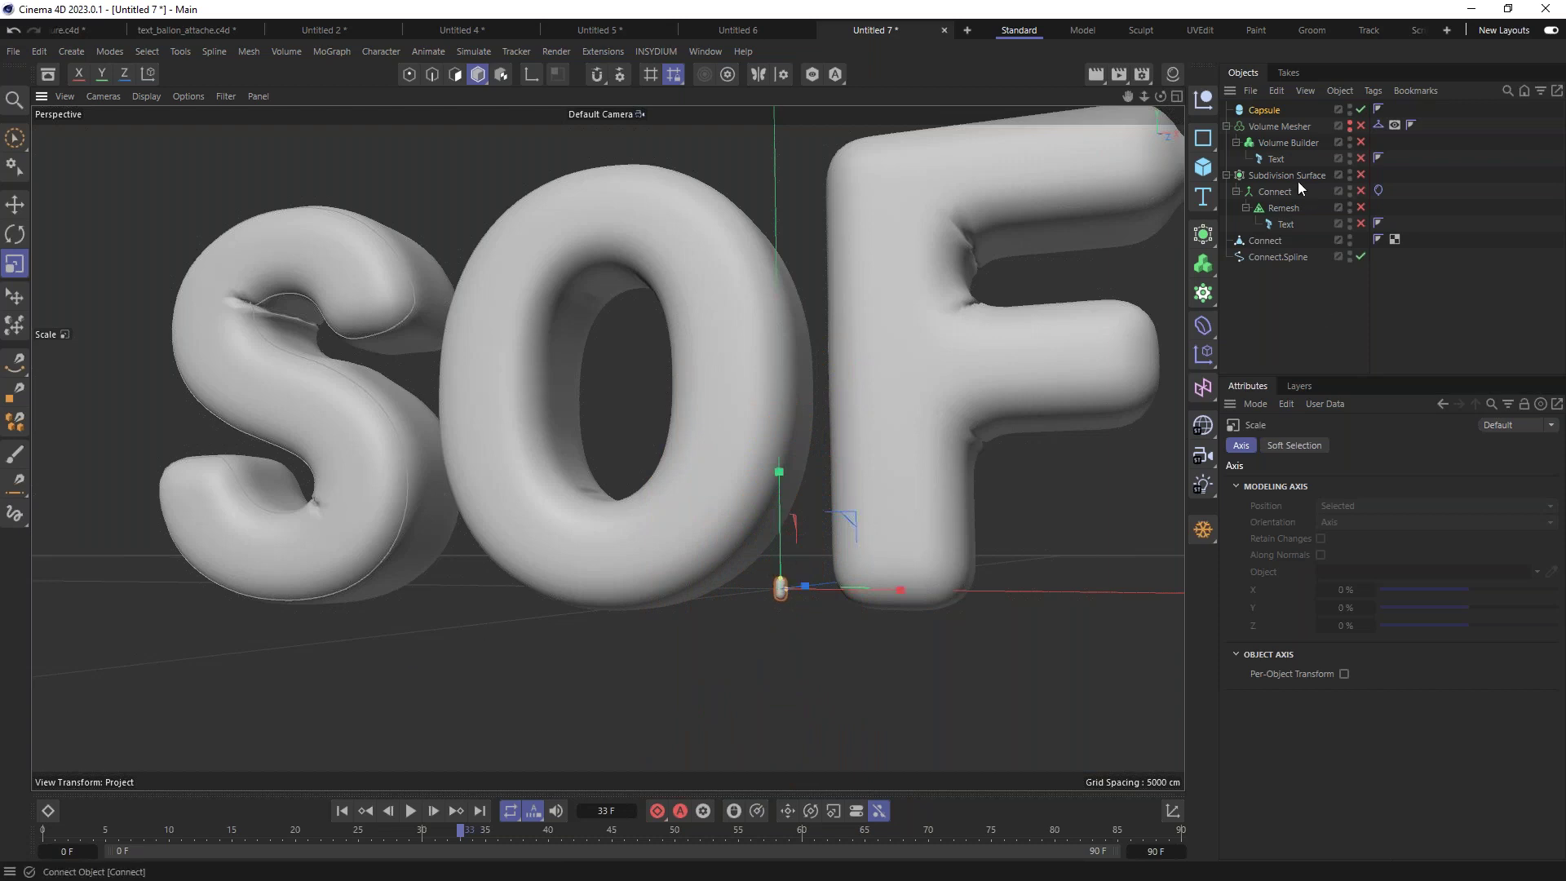
Step: Set the capsule's Height Segments and Cap Segments both to 2
left_click(1265, 109)
left_click(1328, 521)
left_click(1329, 520)
left_click(1328, 538)
left_click(1328, 538)
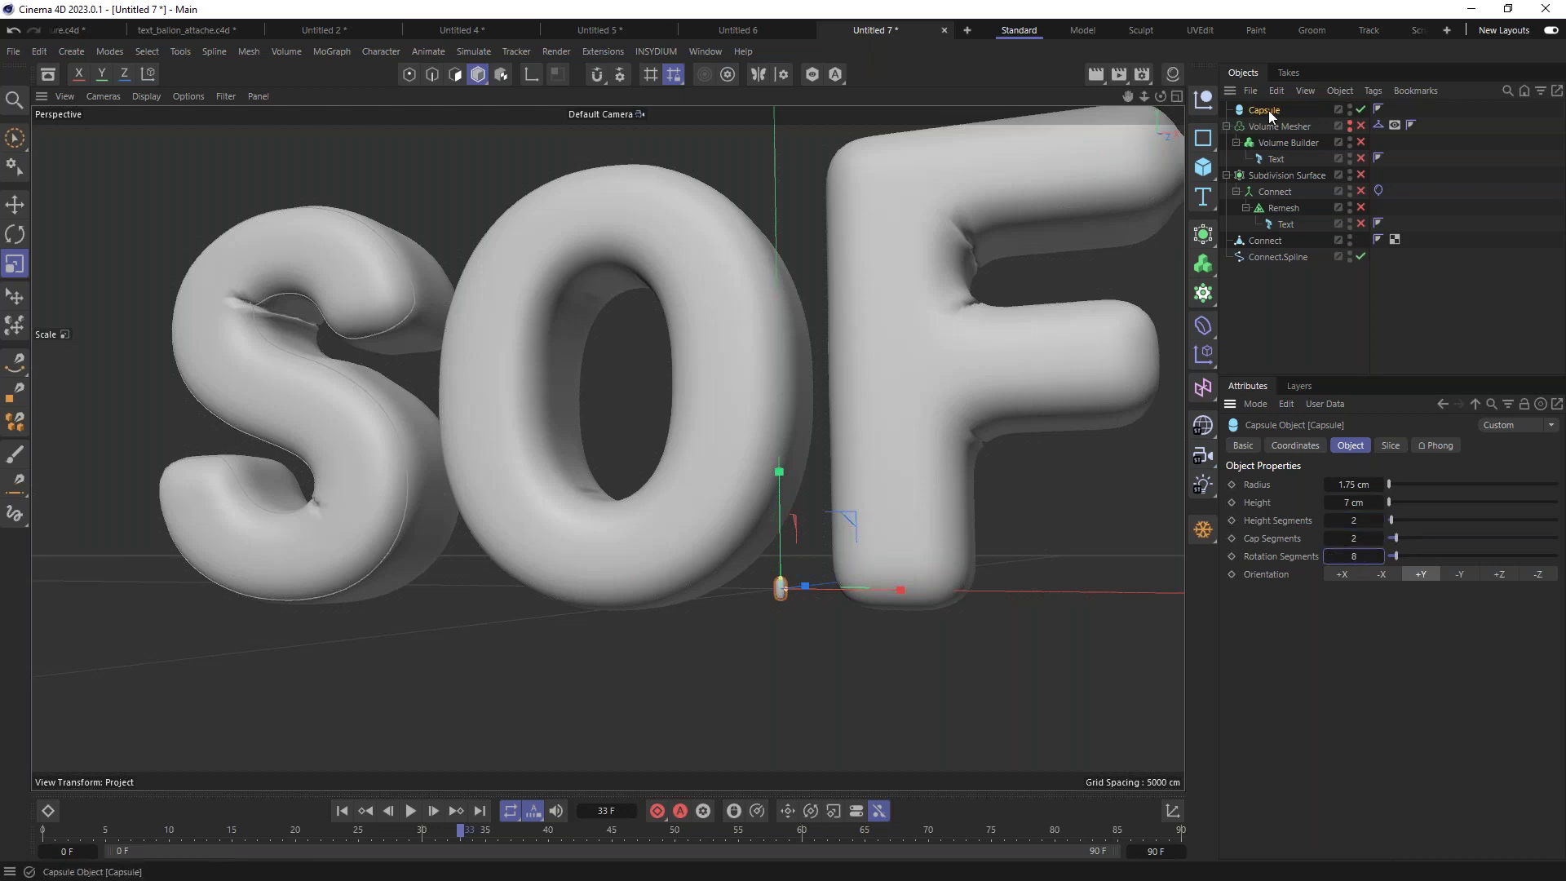
Step: Put the capsule in a Linear-mode Cloner and bring the clones closer together
left_click(1204, 294, "alt")
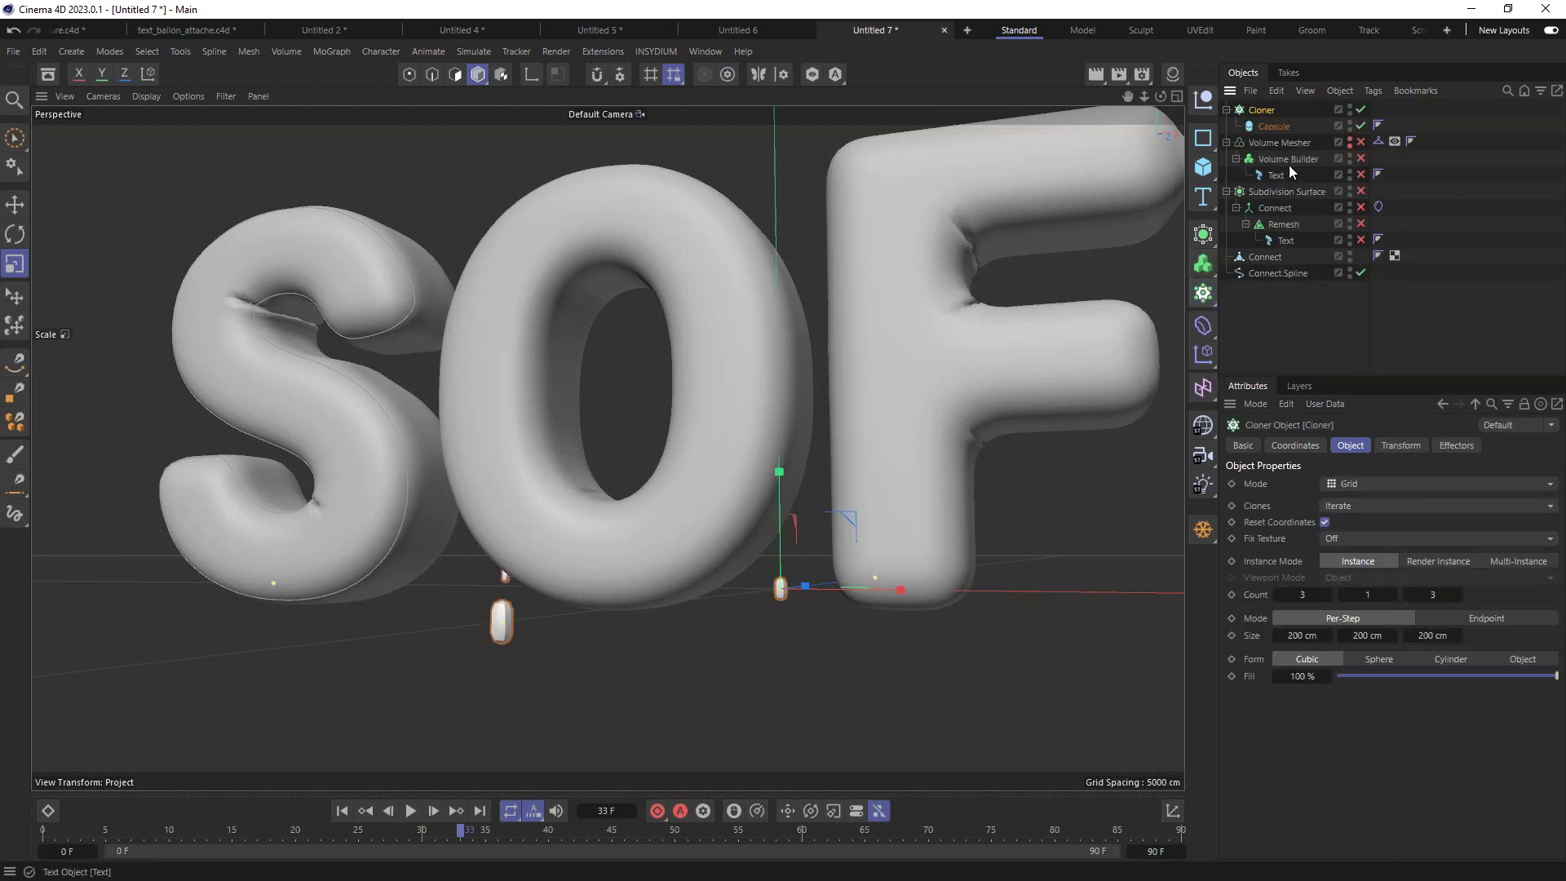
left_click(1354, 483)
left_click(1370, 521)
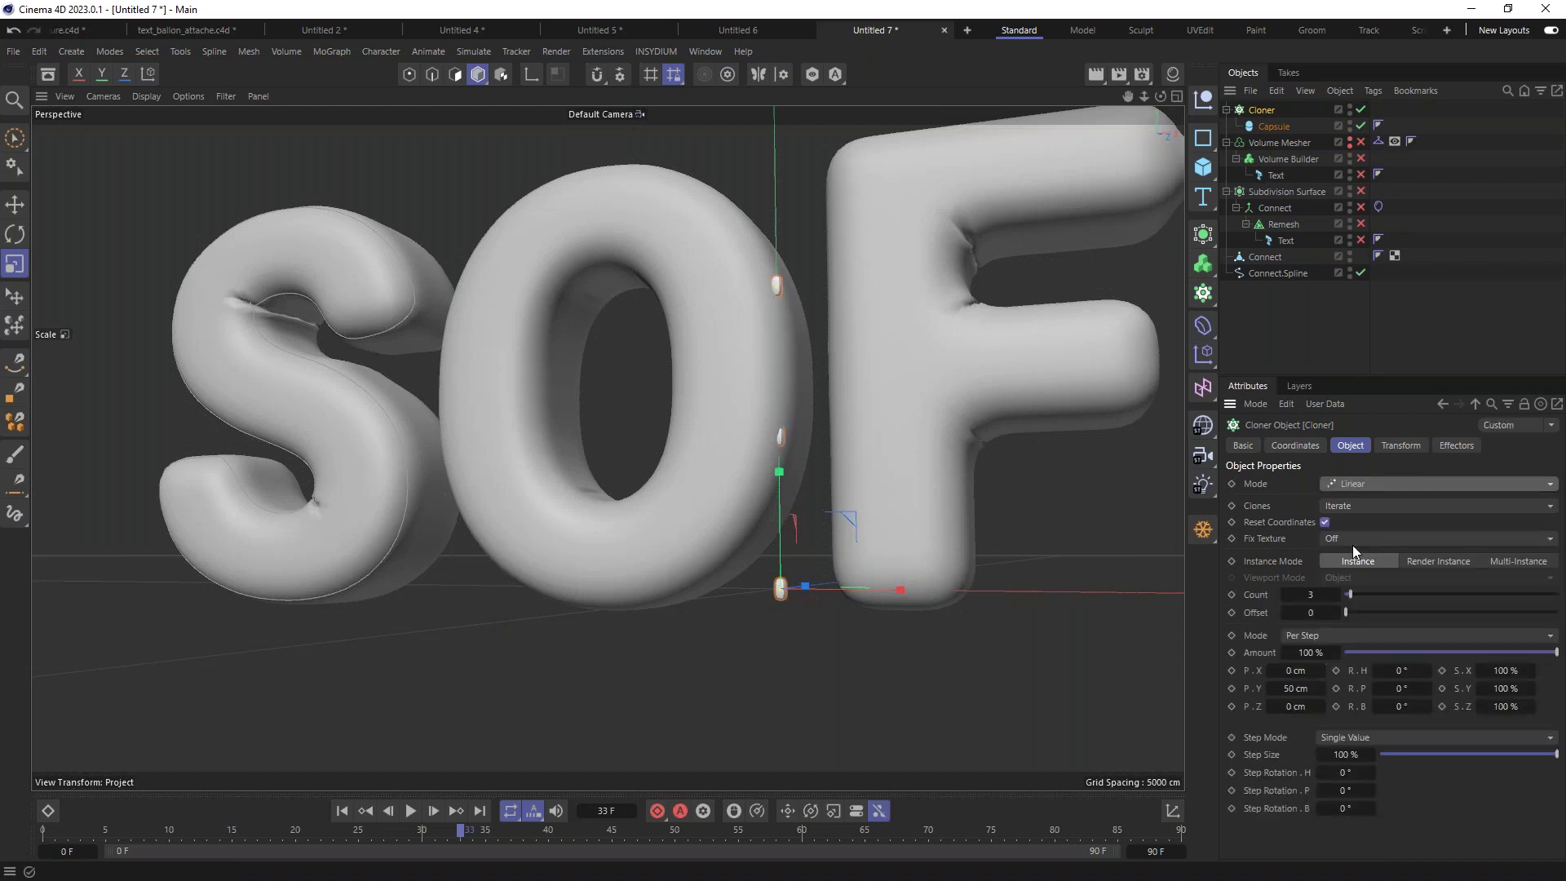
left_click_drag(1301, 690, 1259, 699)
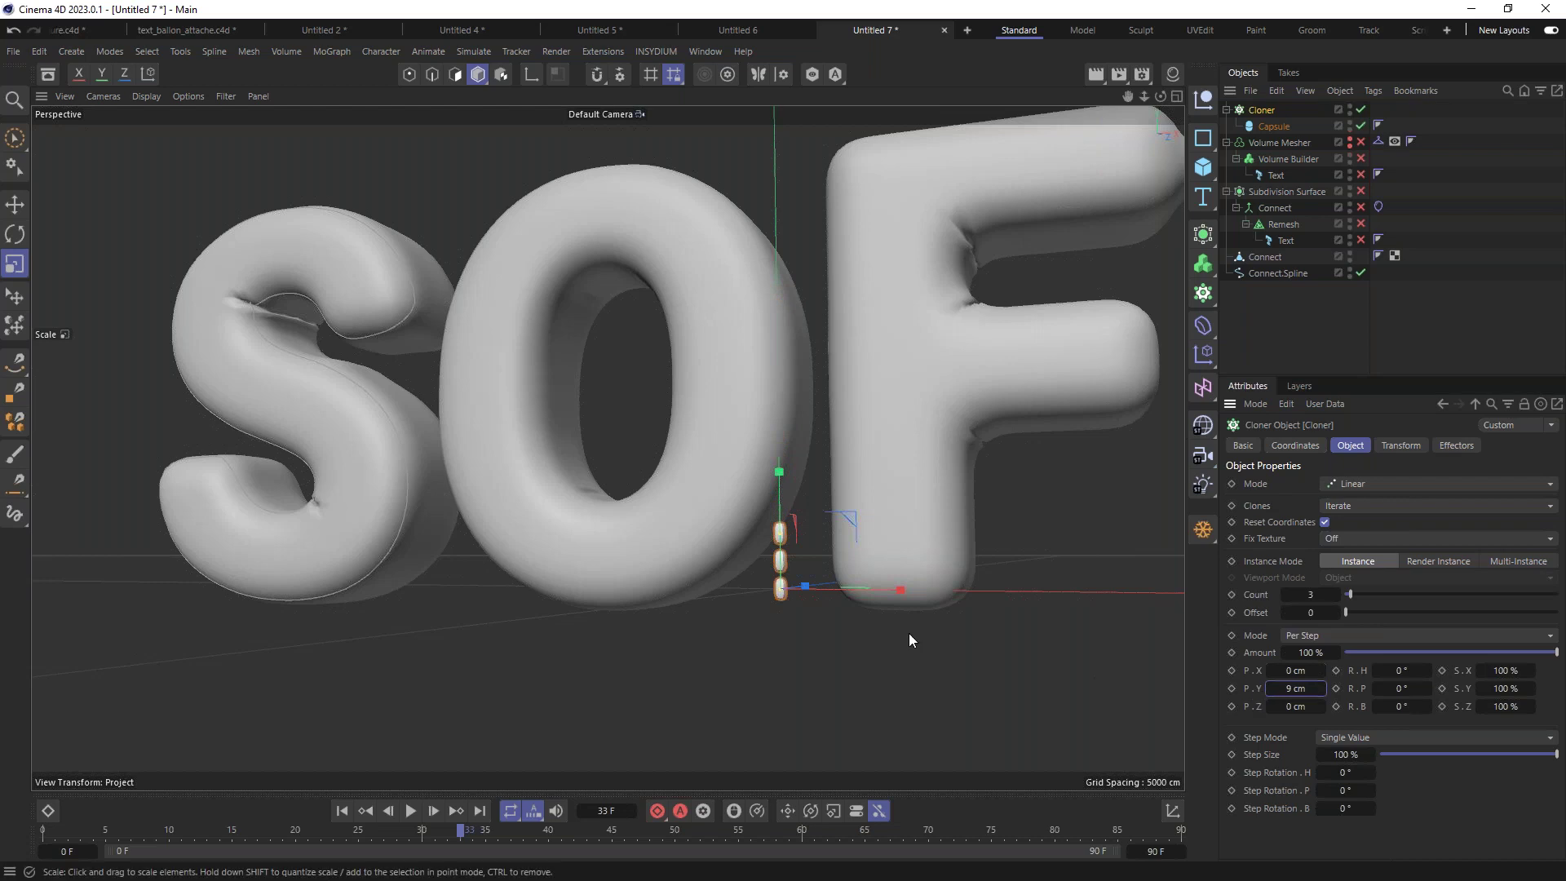
Step: Turn off the capsule Phong tag's Angle Limit
scroll(766, 574, "up", 5)
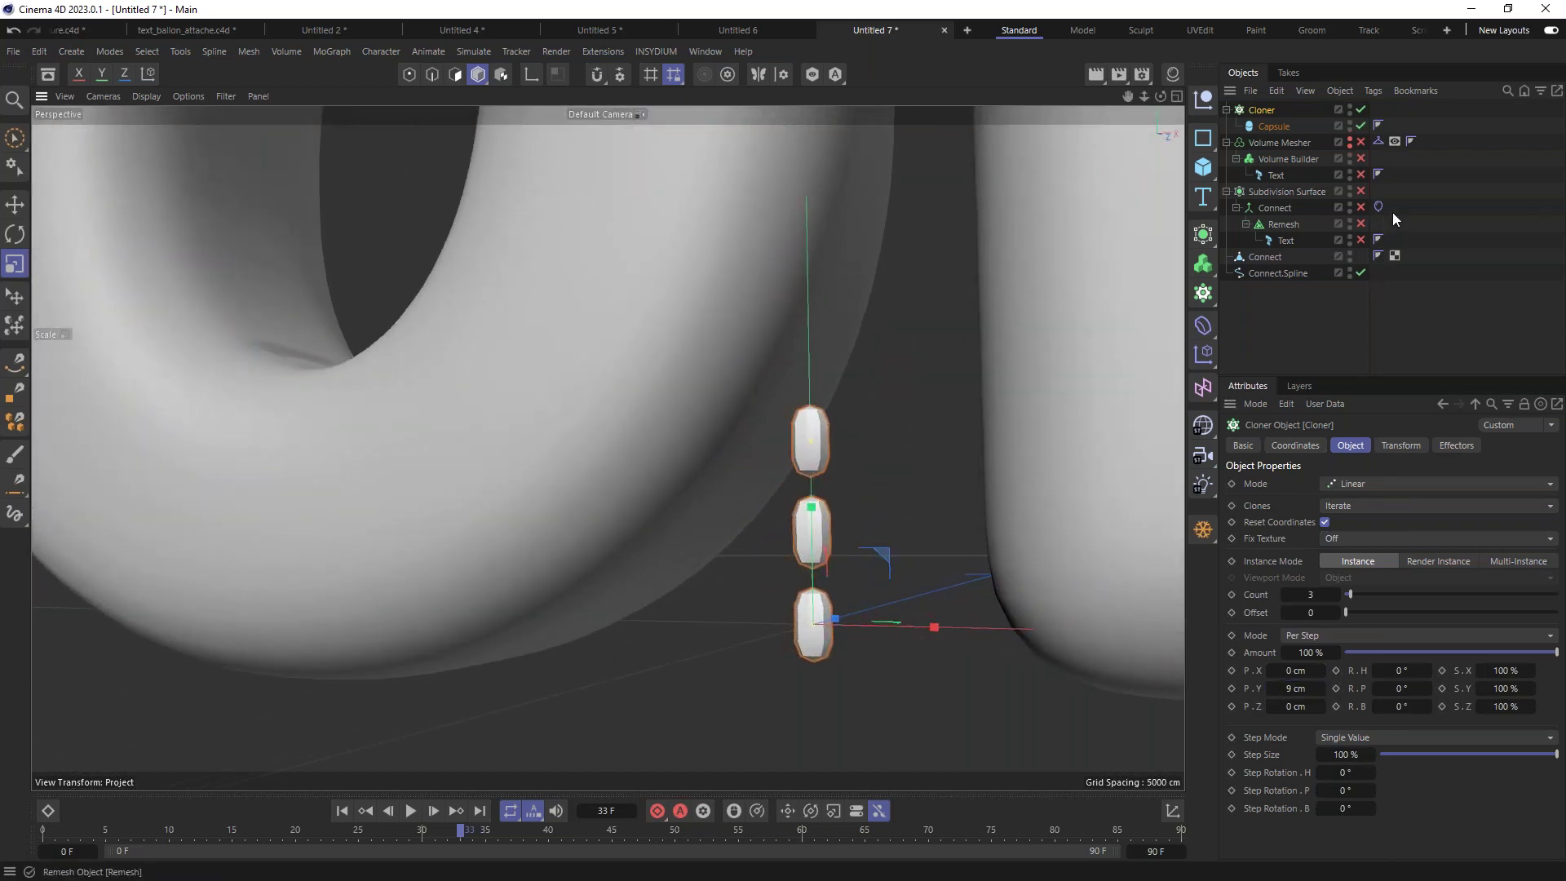
left_click(1378, 125)
left_click(1318, 484)
scroll(882, 428, "down", 1)
scroll(848, 453, "down", 3)
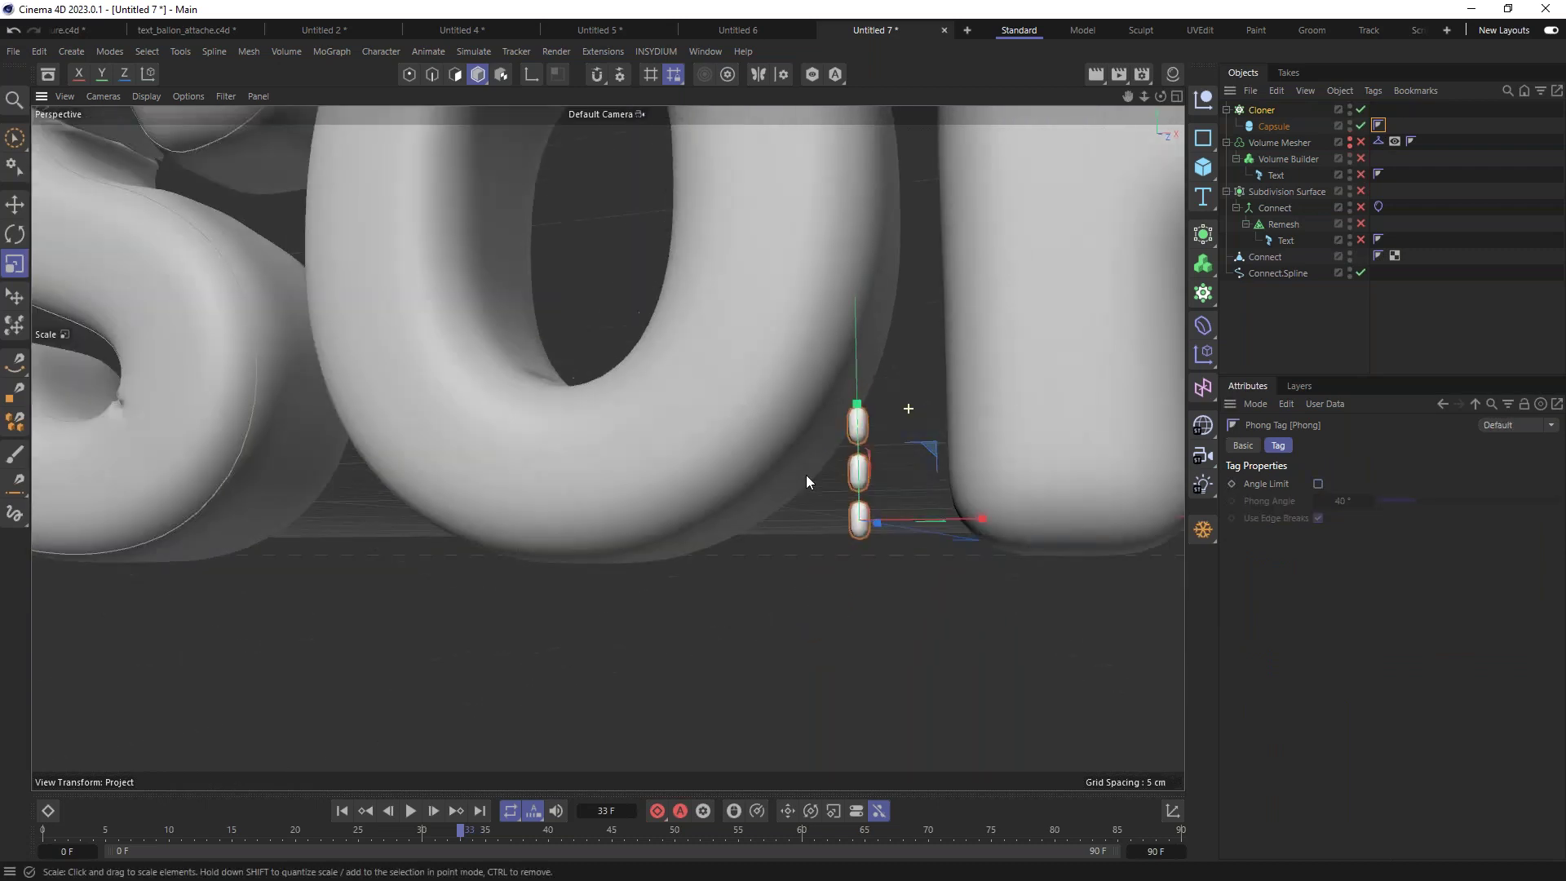
Step: Raise the Cloner count to 72 and group it under a new Null with Alt+G
left_click(1261, 109)
left_click_drag(1327, 596, 1364, 584)
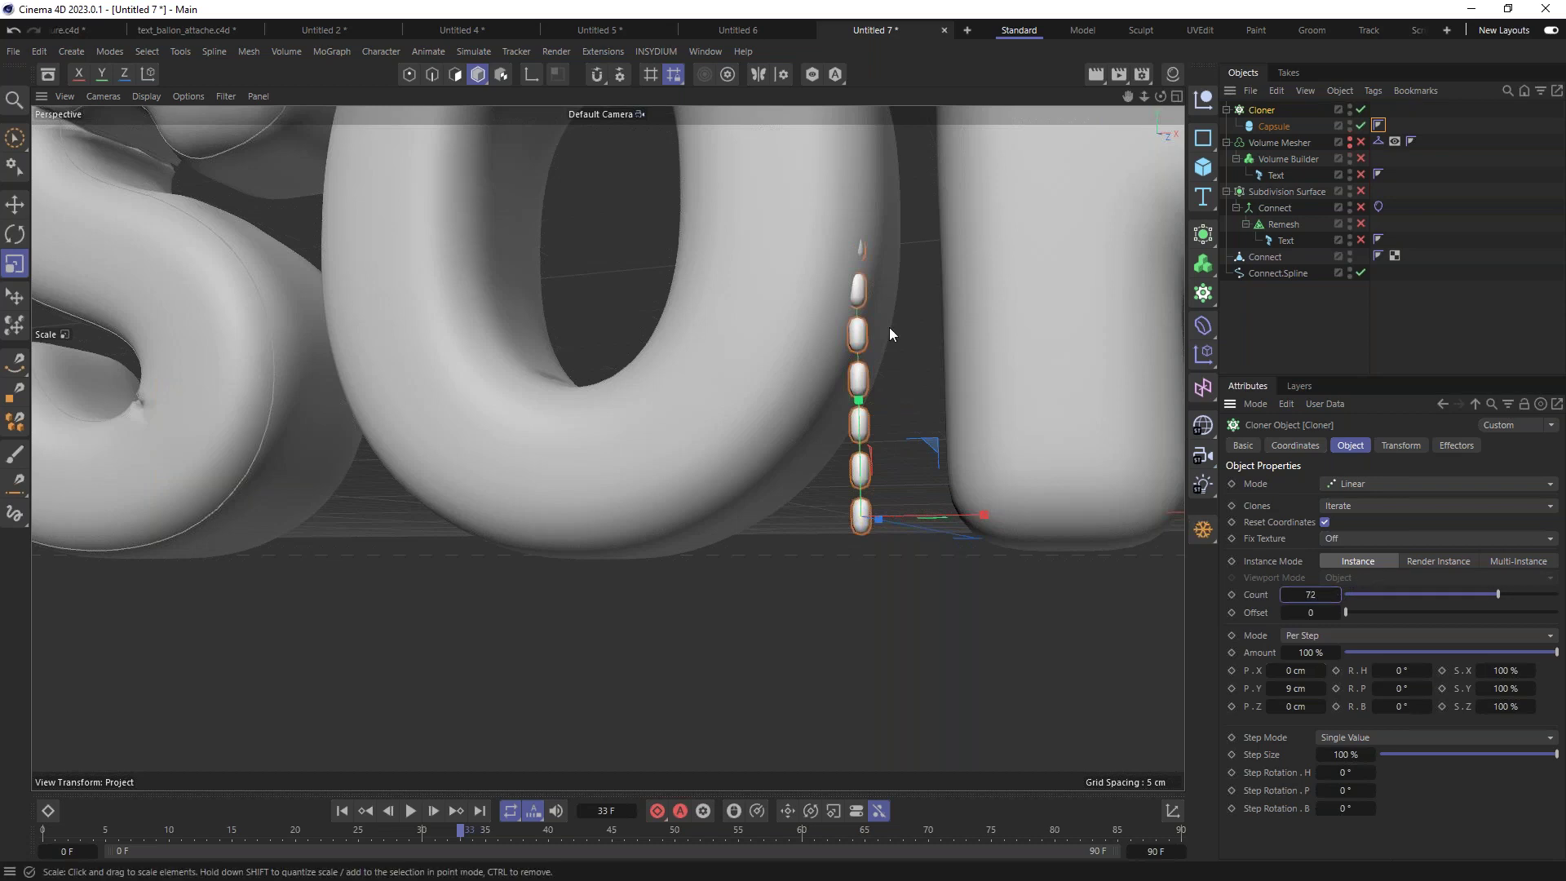
scroll(865, 322, "down", 5)
middle_click_drag(843, 319, 798, 606)
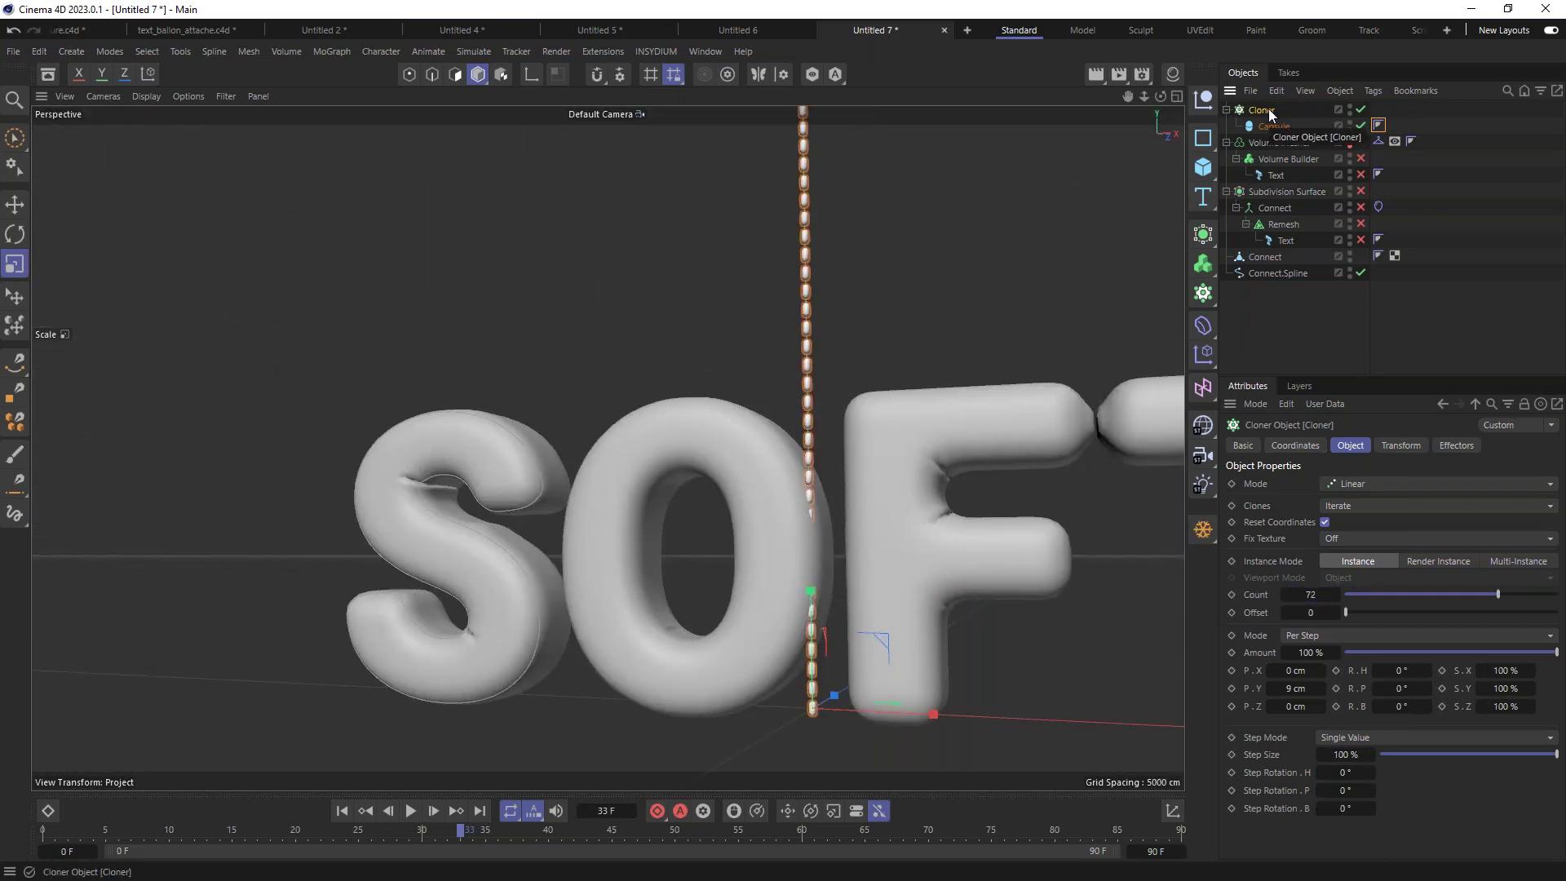
key("alt+g")
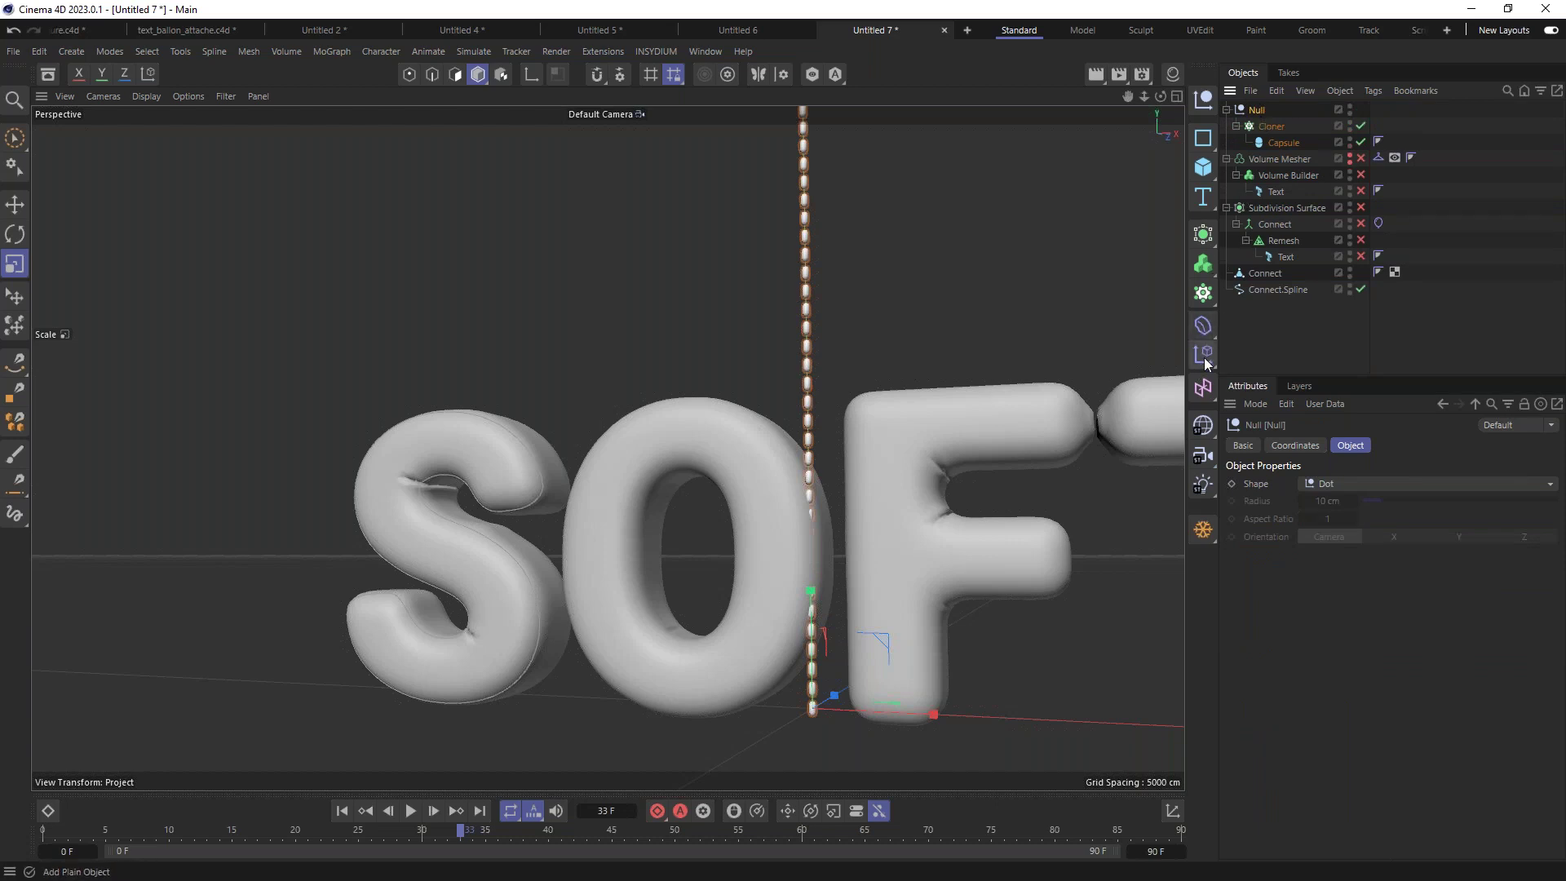
Step: Add a Spline Wrap deformer following Connect.Spline along the +Y axis
left_click(1208, 326)
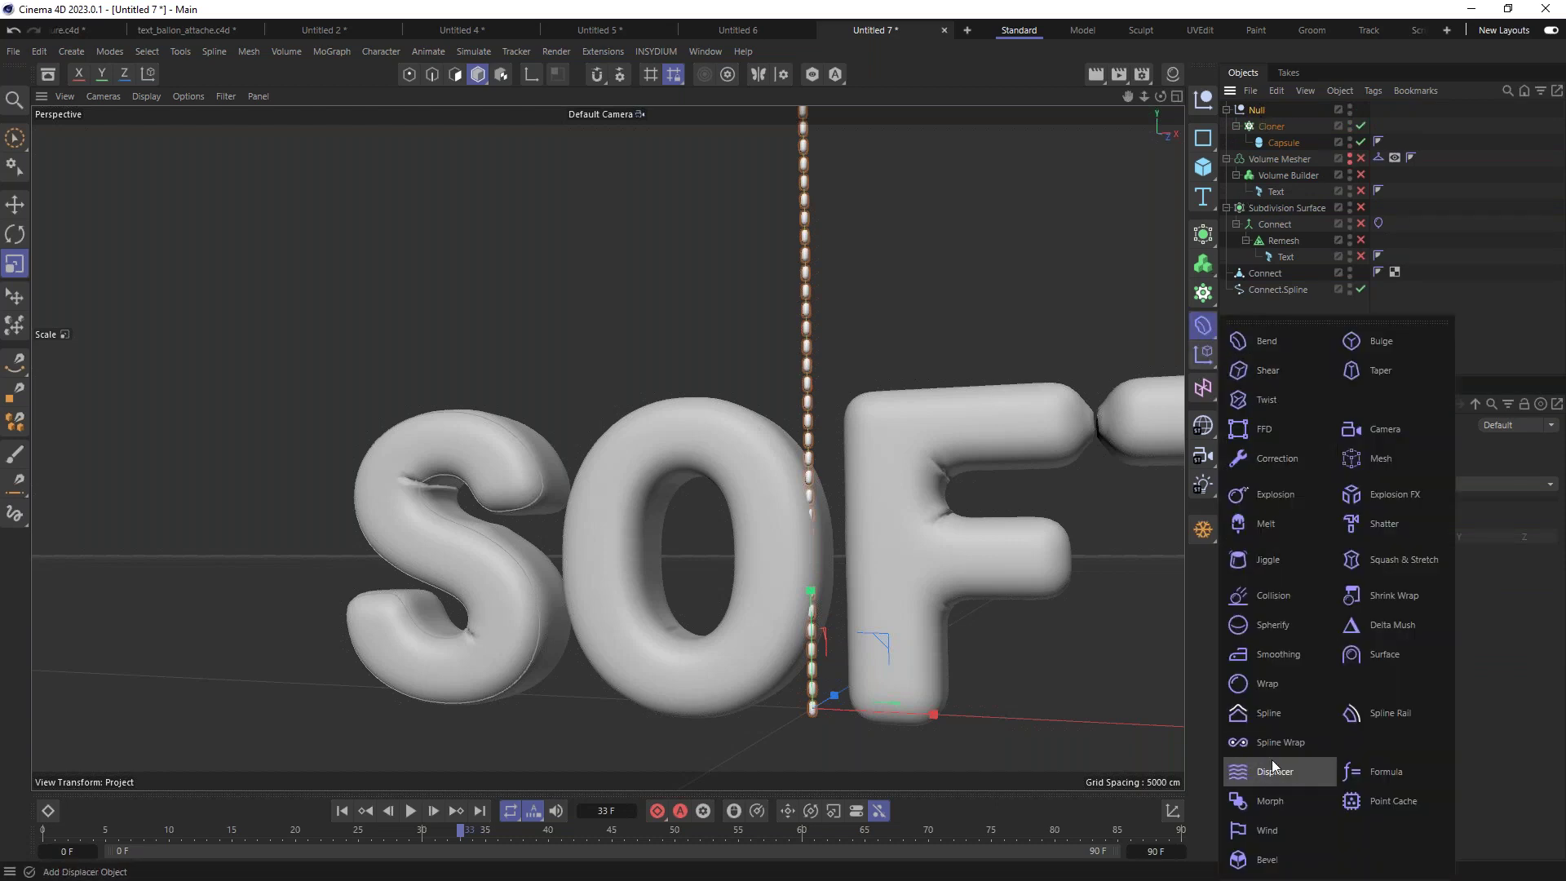
left_click(1275, 749)
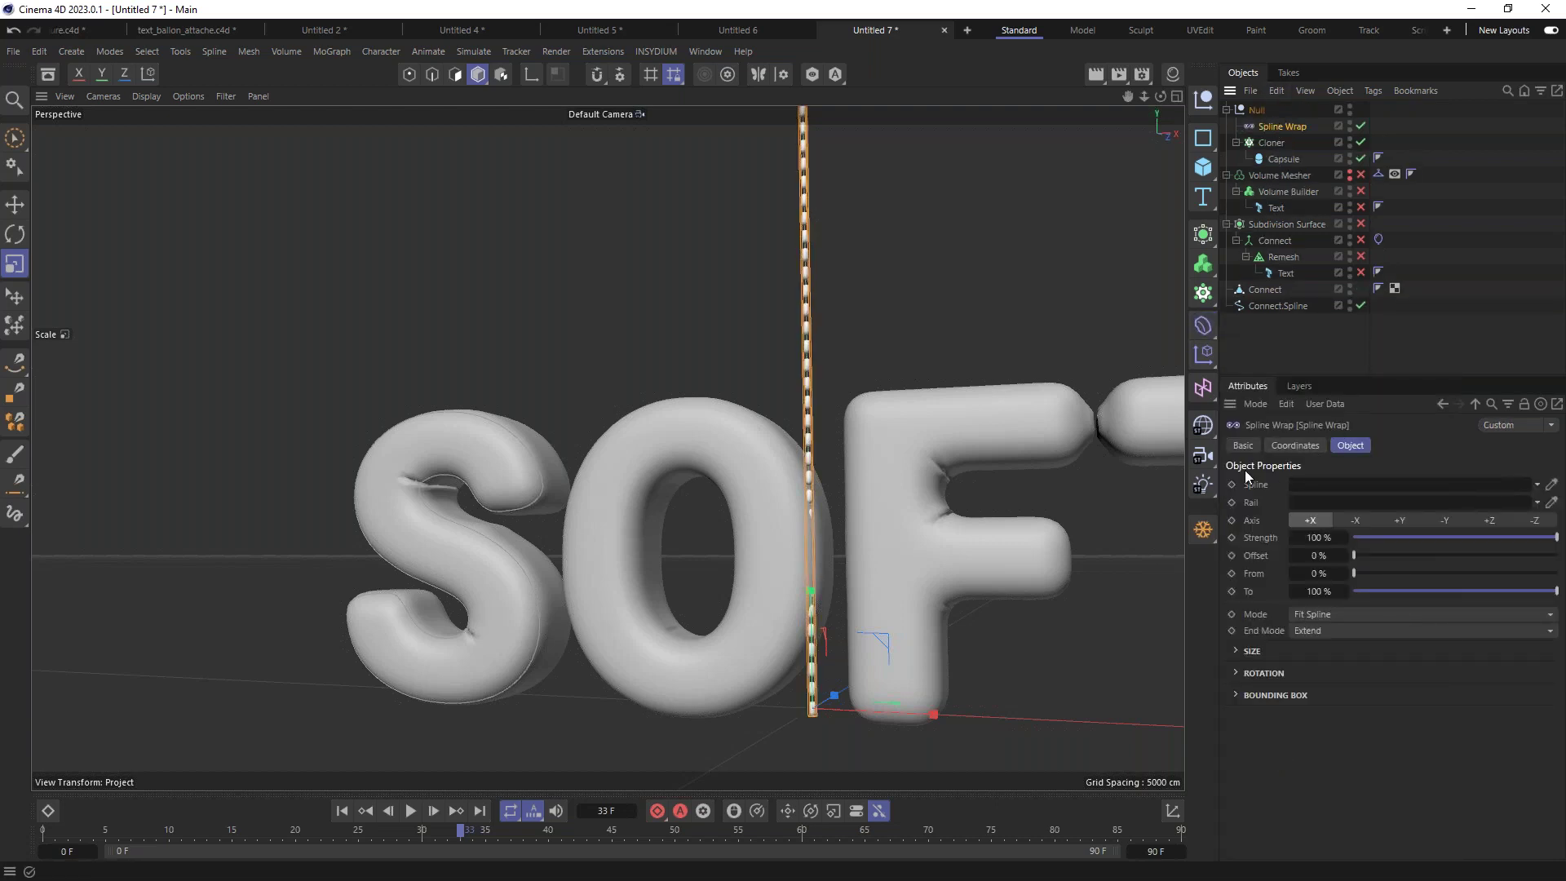
left_click_drag(1279, 306, 1344, 490)
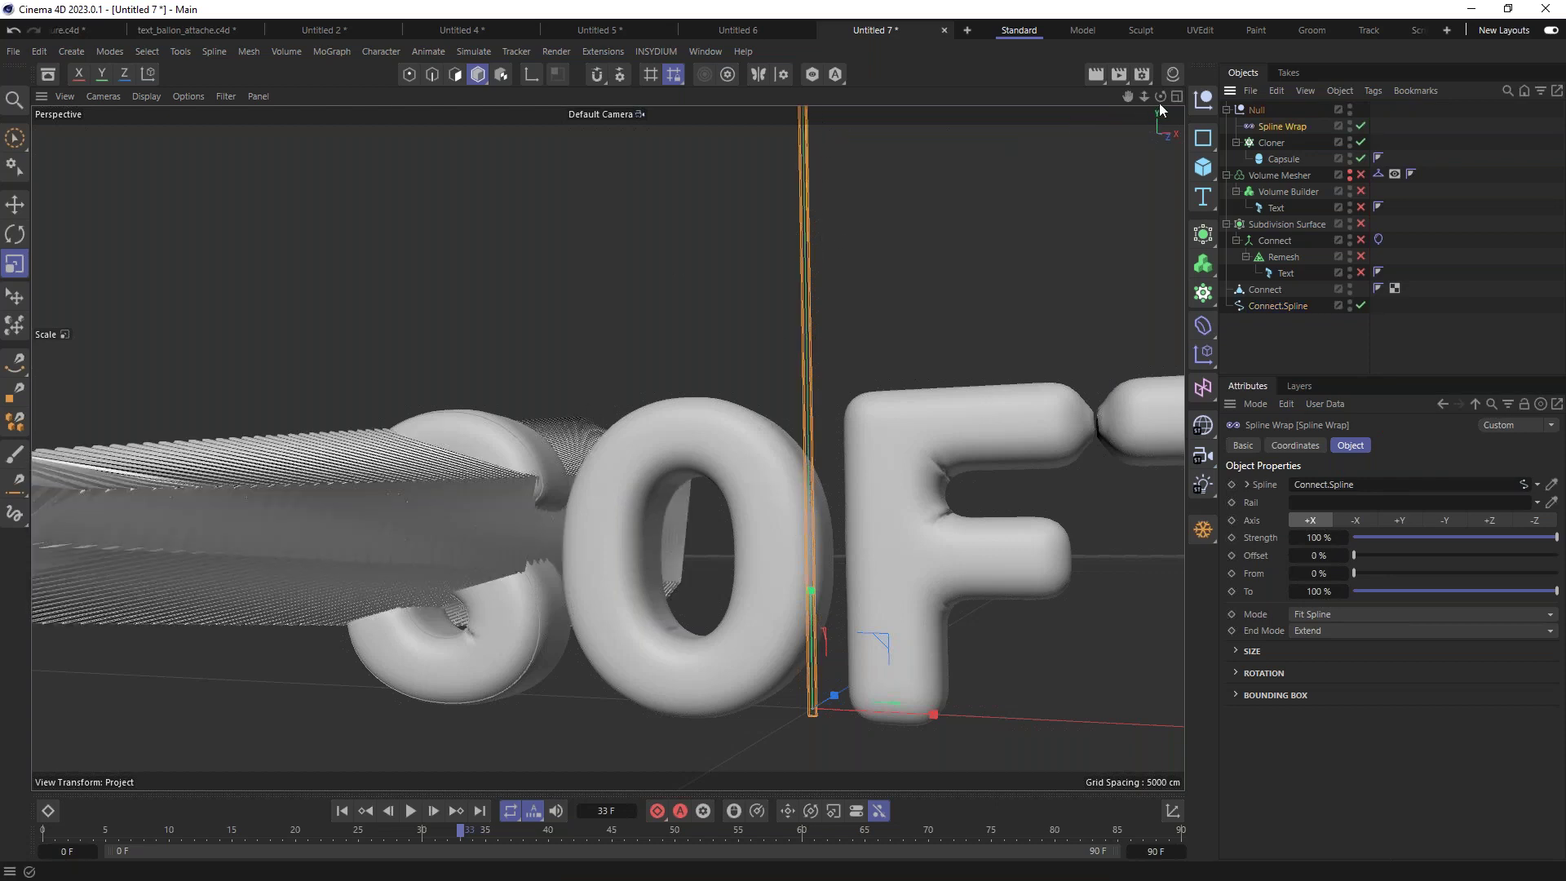
left_click_drag(1003, 242, 917, 274, "alt")
key("ctrl+shift+z")
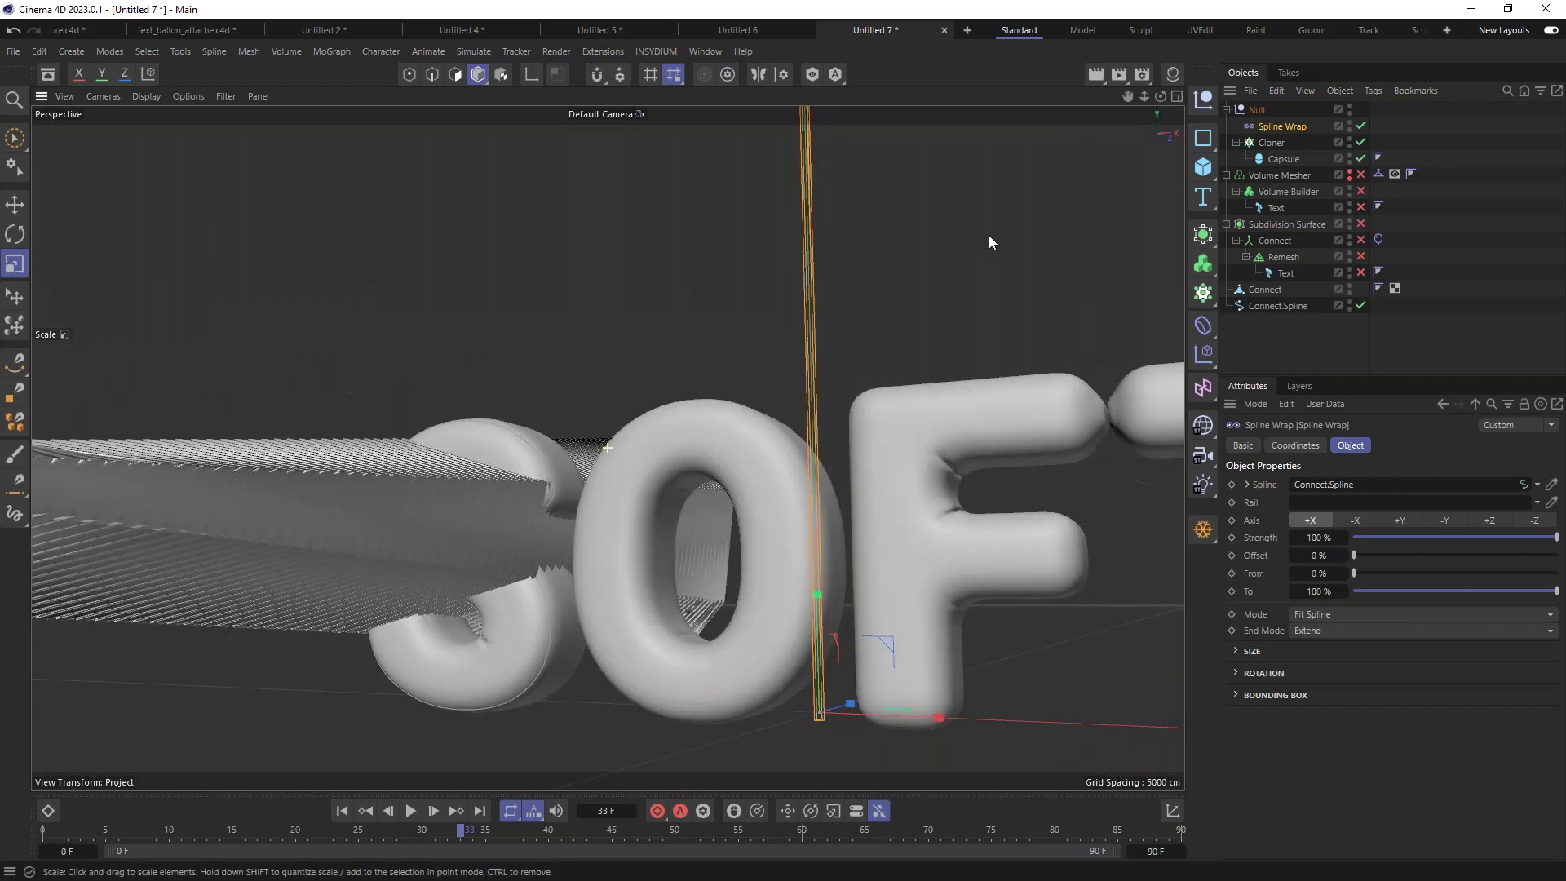
left_click(1398, 520)
left_click_drag(643, 504, 783, 424, "alt")
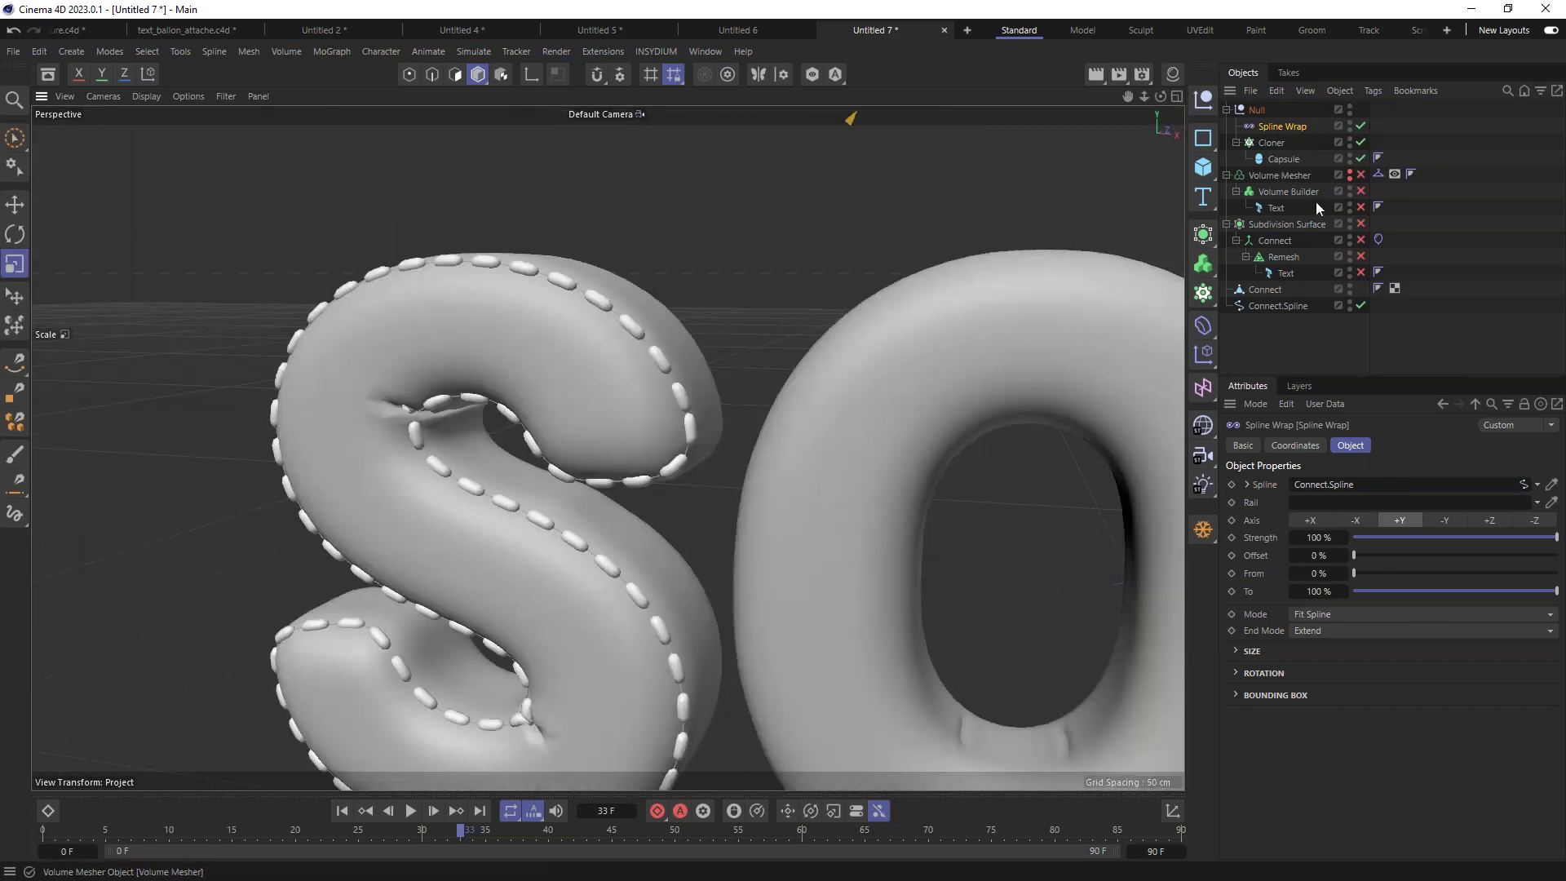
Step: Disable the stitch Cloner and shrink the capsule to about a third of its size
left_click(1360, 142)
left_click(1284, 158)
left_click_drag(927, 449, 897, 540, "alt")
key("o")
left_click_drag(853, 384, 480, 517)
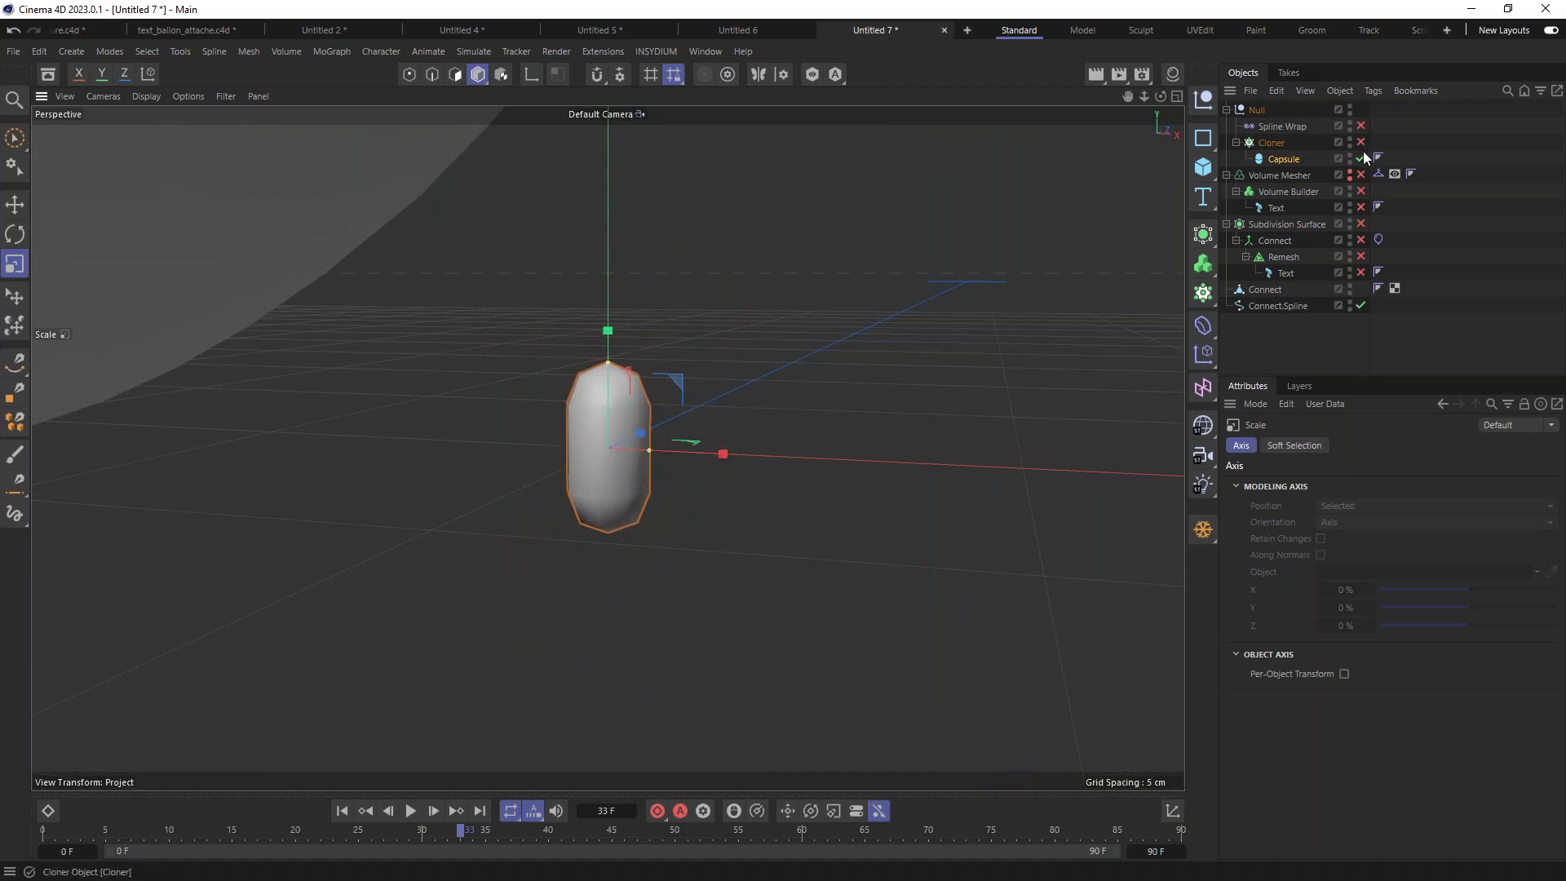
Step: Set the Cloner's clone spacing to 3 cm and re-enable the Spline Wrap
scroll(794, 315, "down", 5)
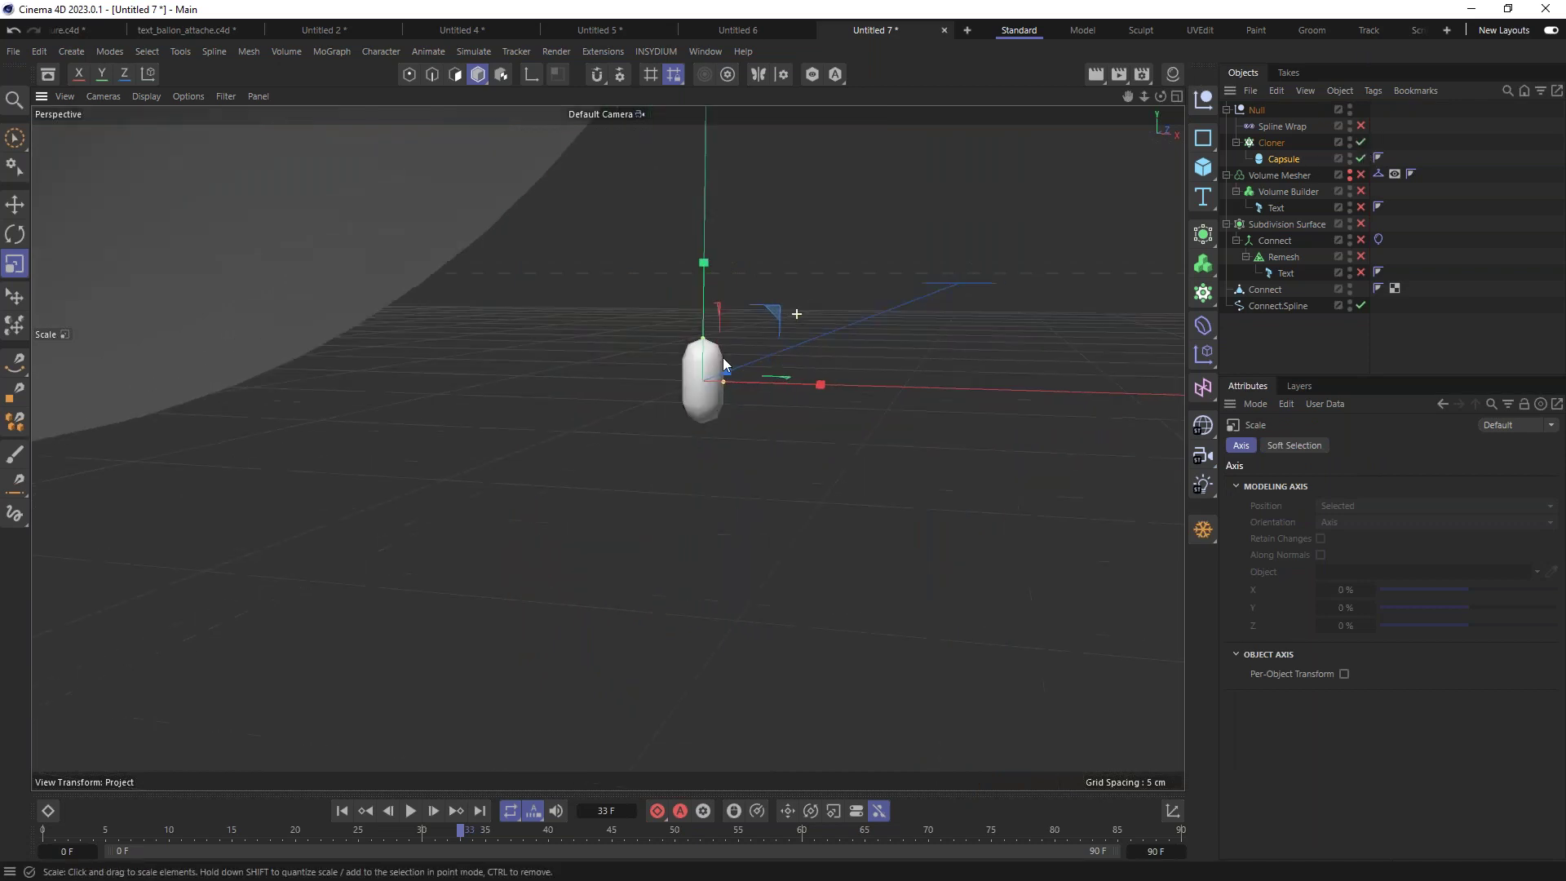
scroll(795, 515, "down", 1)
left_click(1271, 142)
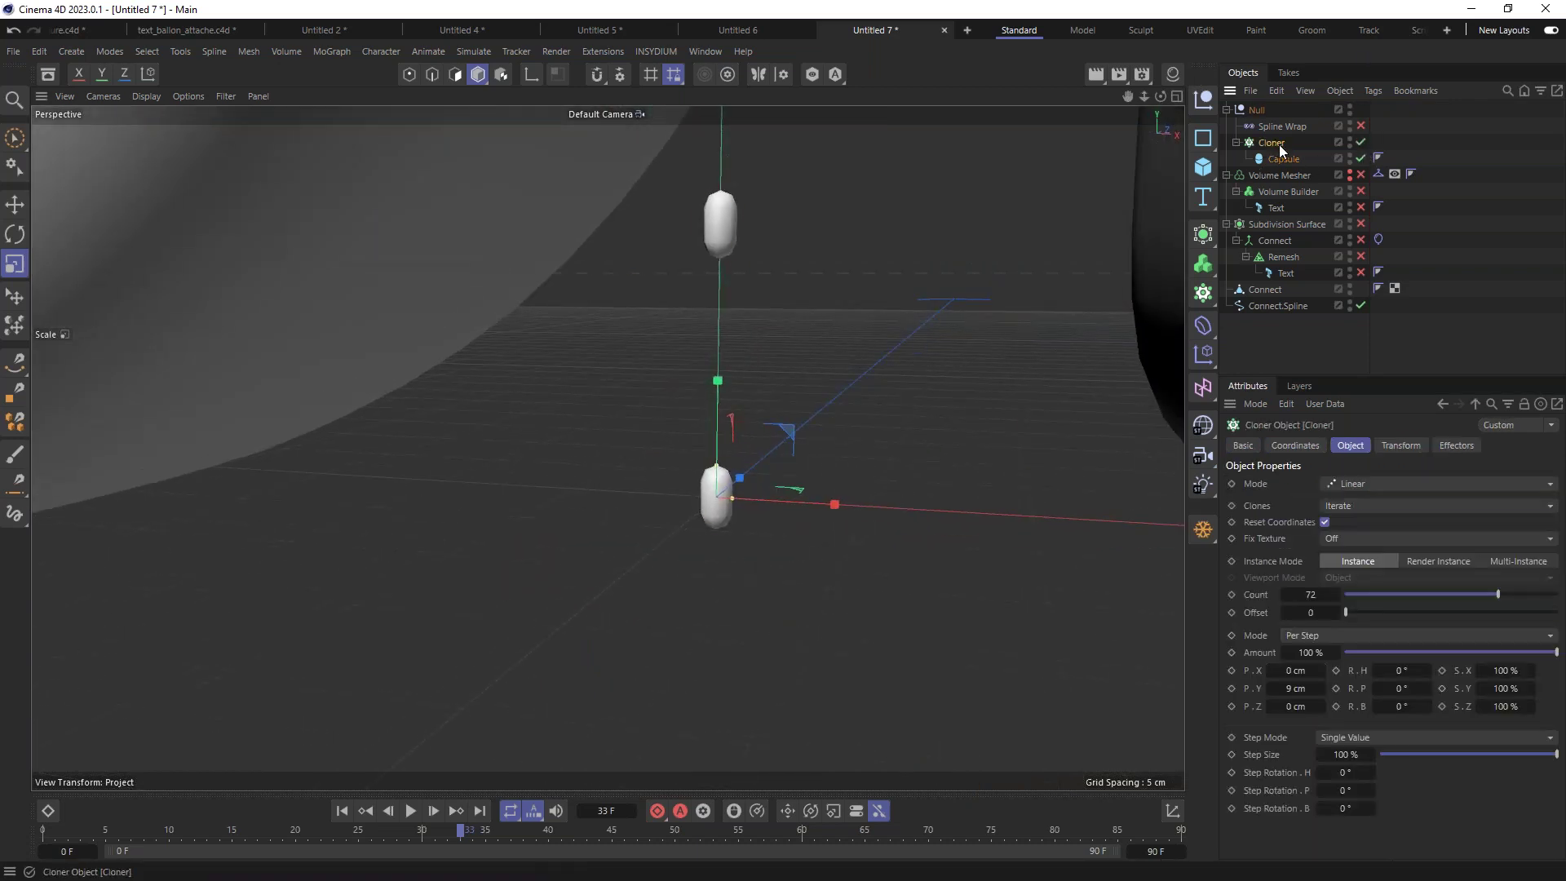
left_click_drag(1296, 692, 1287, 691)
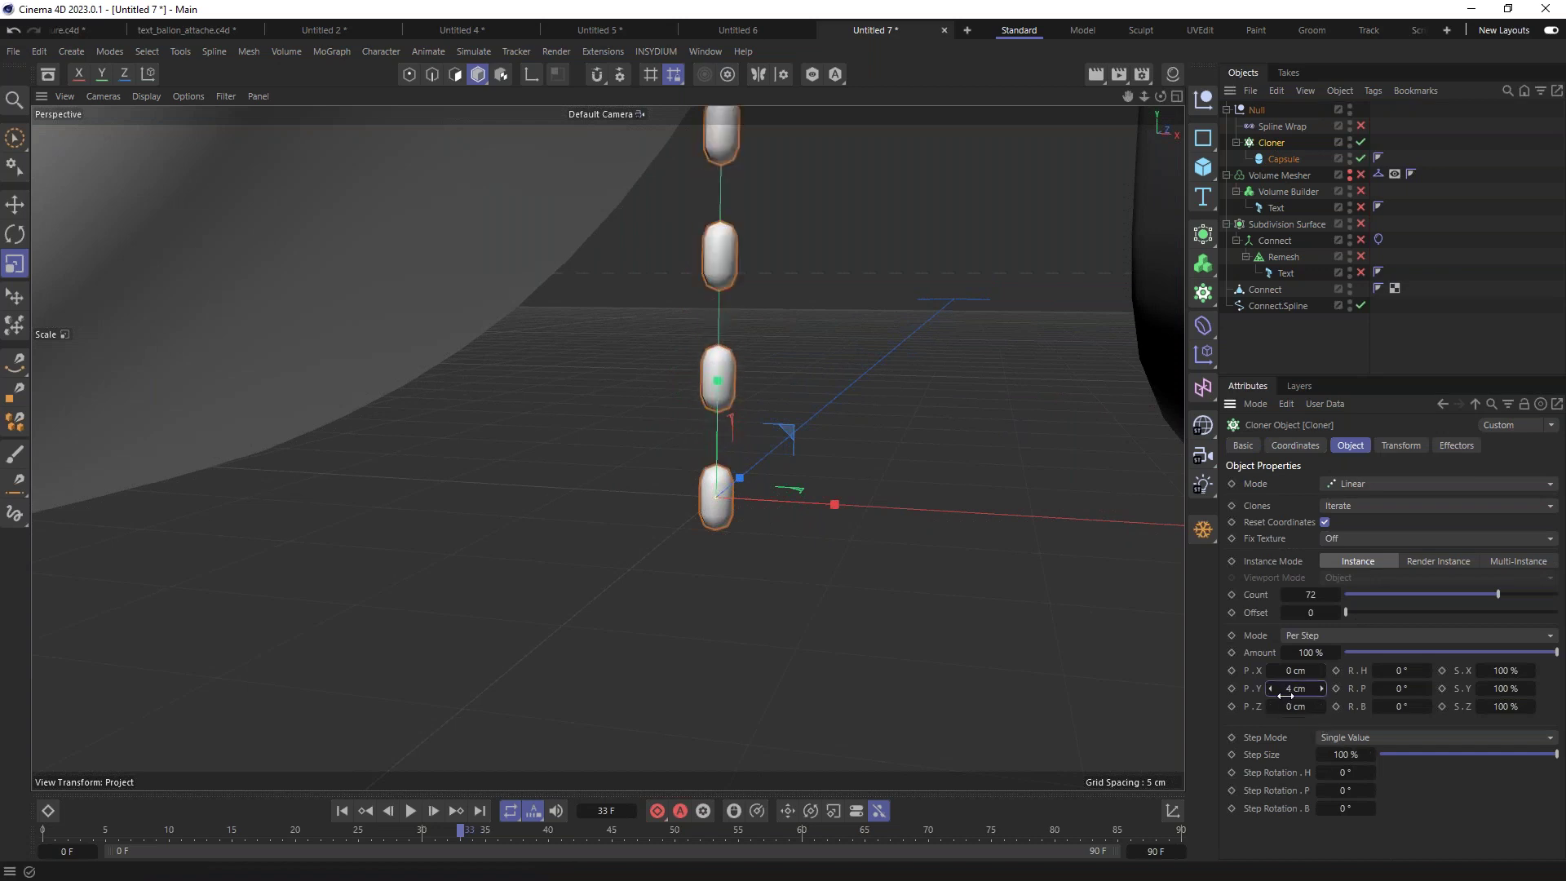
left_click(1270, 688)
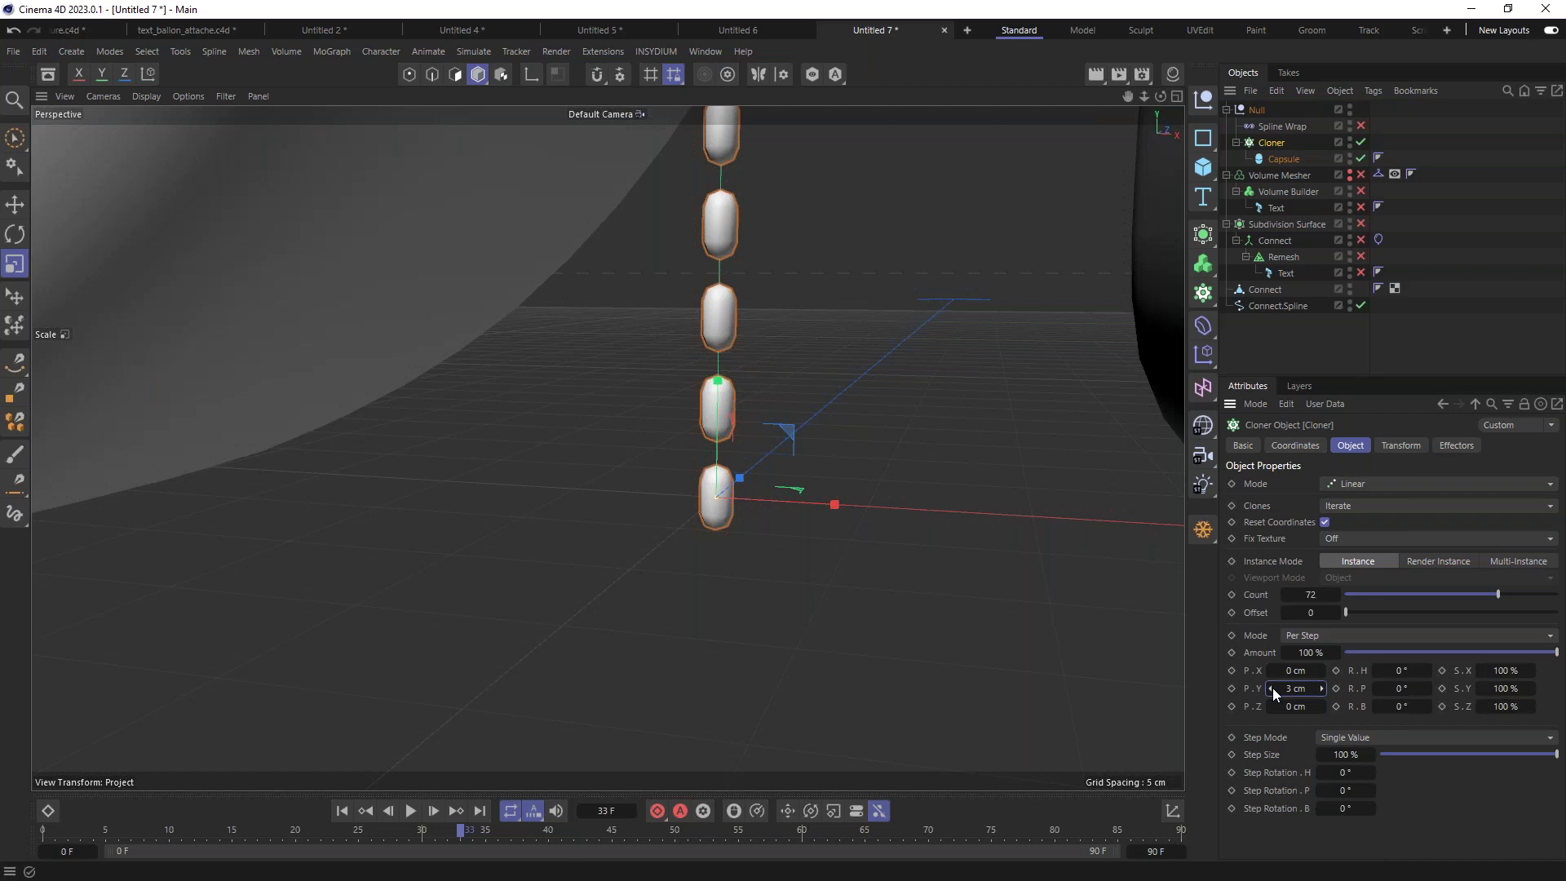
left_click(1361, 125)
Step: Raise the stitch Cloner count to 210 and view the dense stitching on the S
scroll(659, 388, "down", 1)
scroll(658, 388, "down", 6)
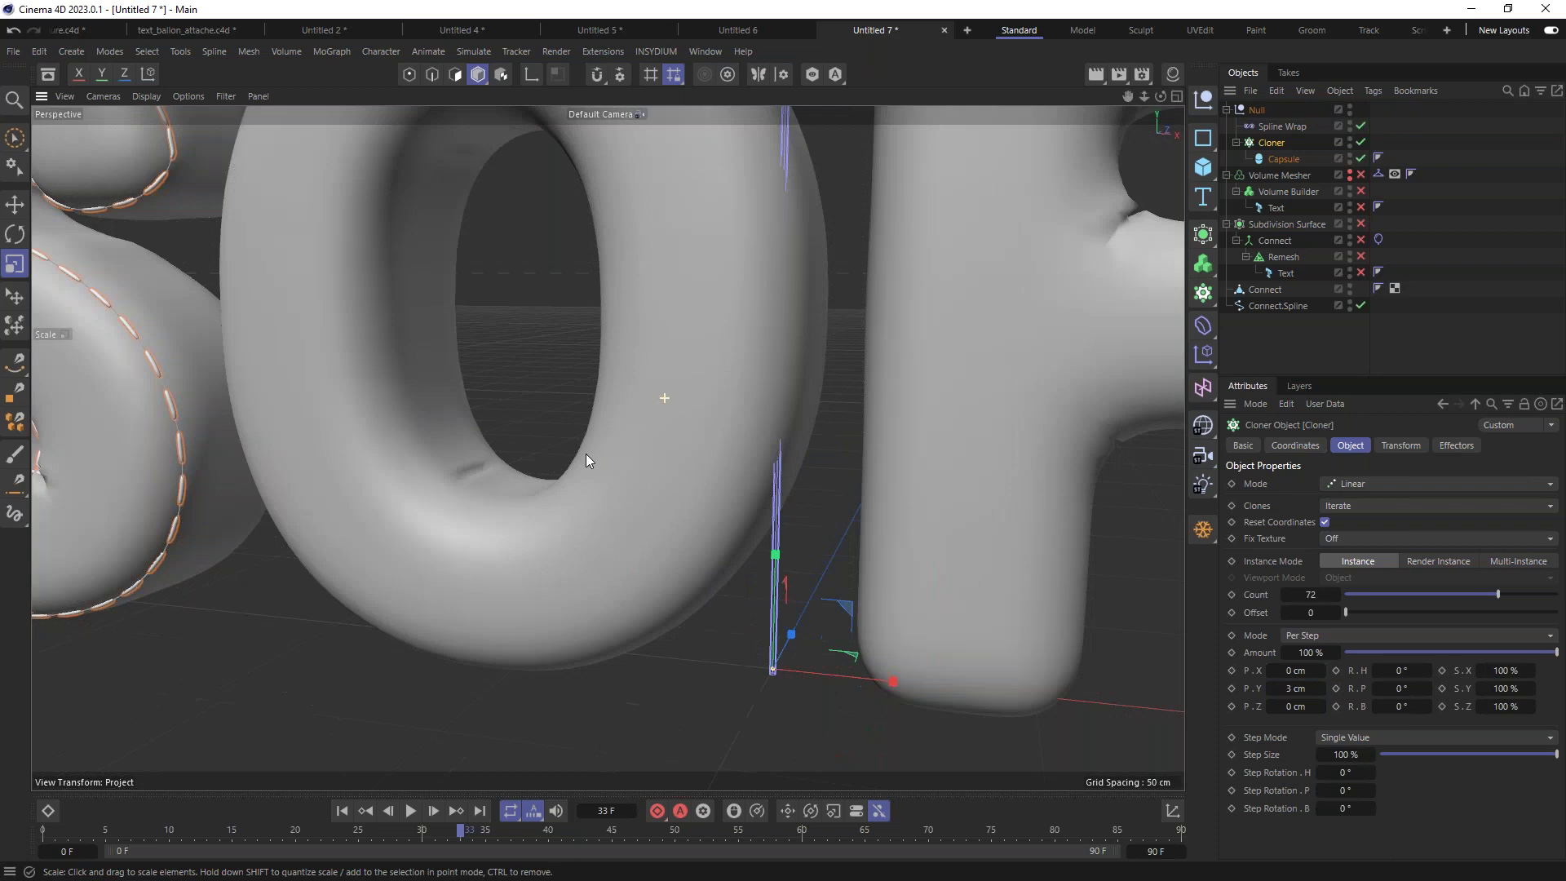
scroll(603, 465, "down", 3)
left_click_drag(623, 482, 615, 327, "alt")
scroll(567, 290, "up", 3)
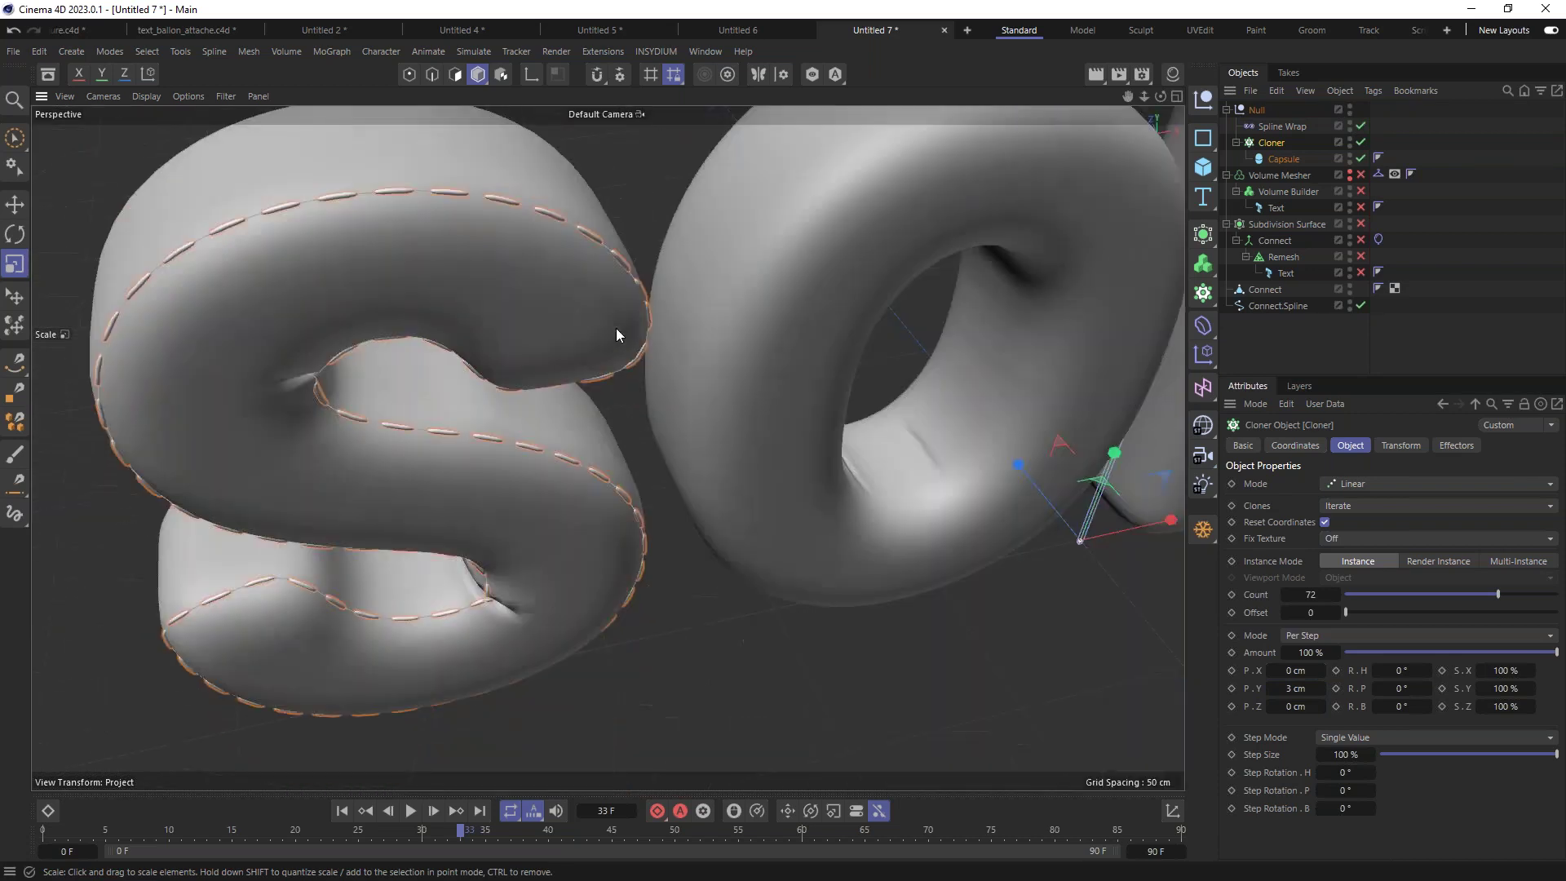
scroll(615, 328, "up", 2)
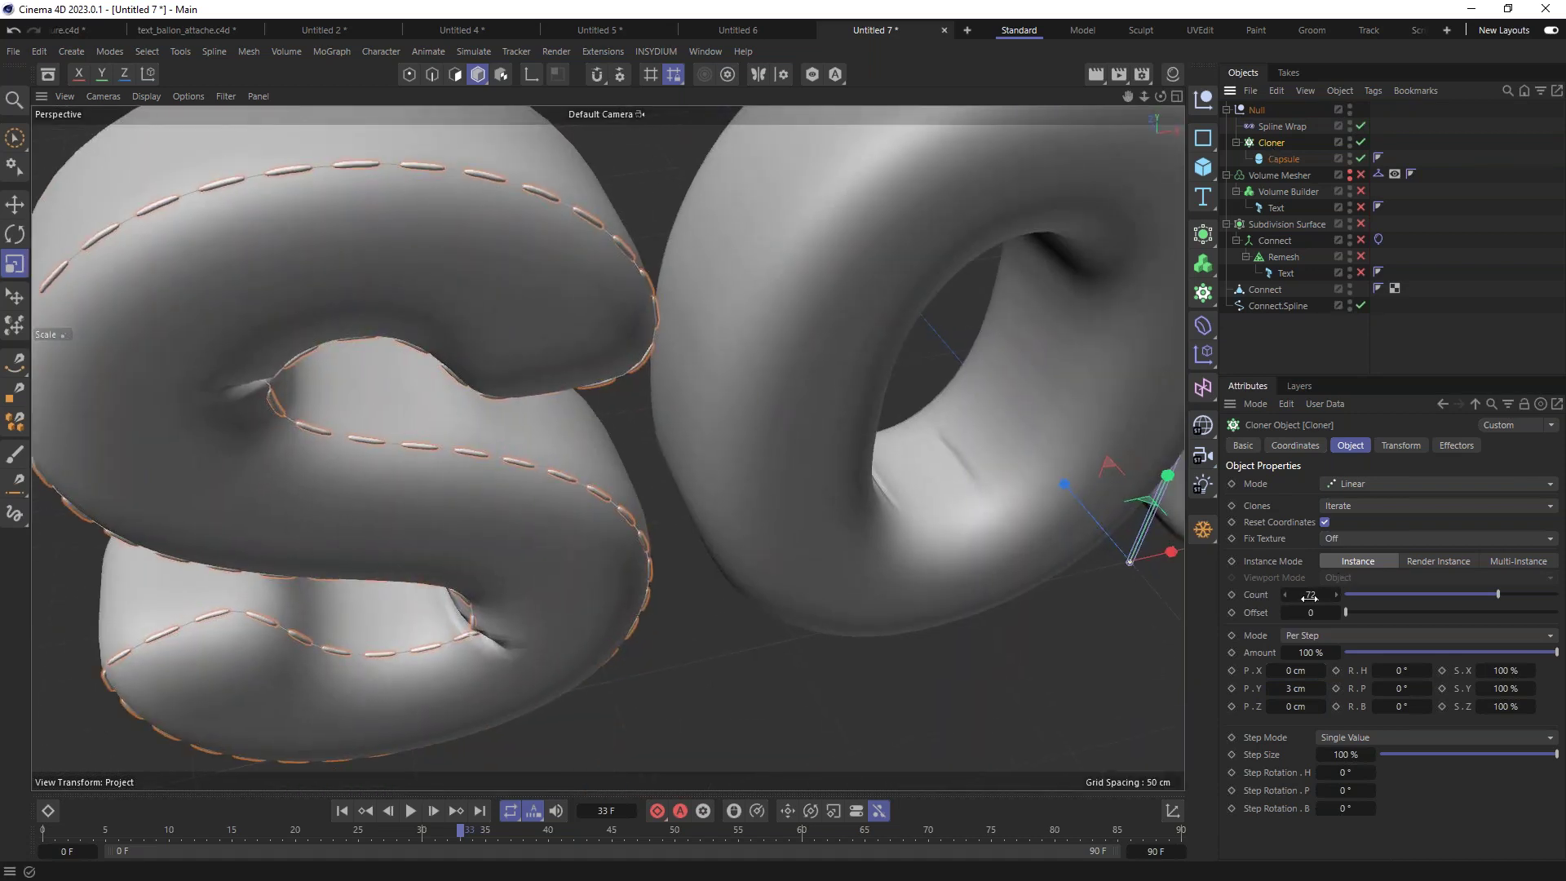
left_click_drag(1308, 598, 1419, 568)
left_click_drag(649, 442, 926, 300, "alt")
left_click(599, 336)
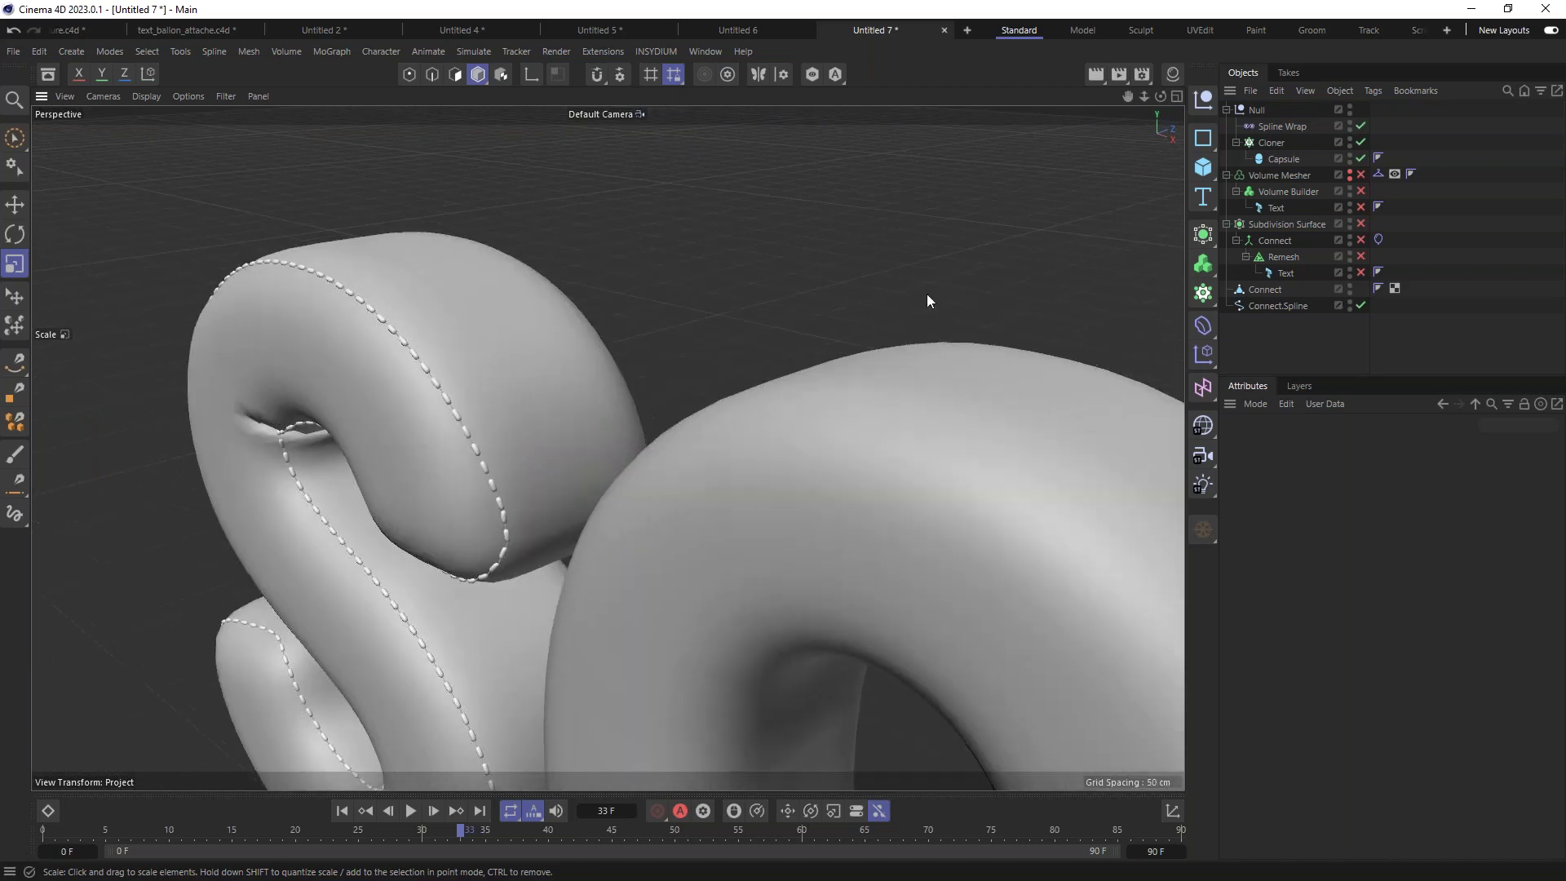
Step: On the Connect mesh, loop-select the S's outer and inner edge loops with Stop at Selections
left_click(1266, 290)
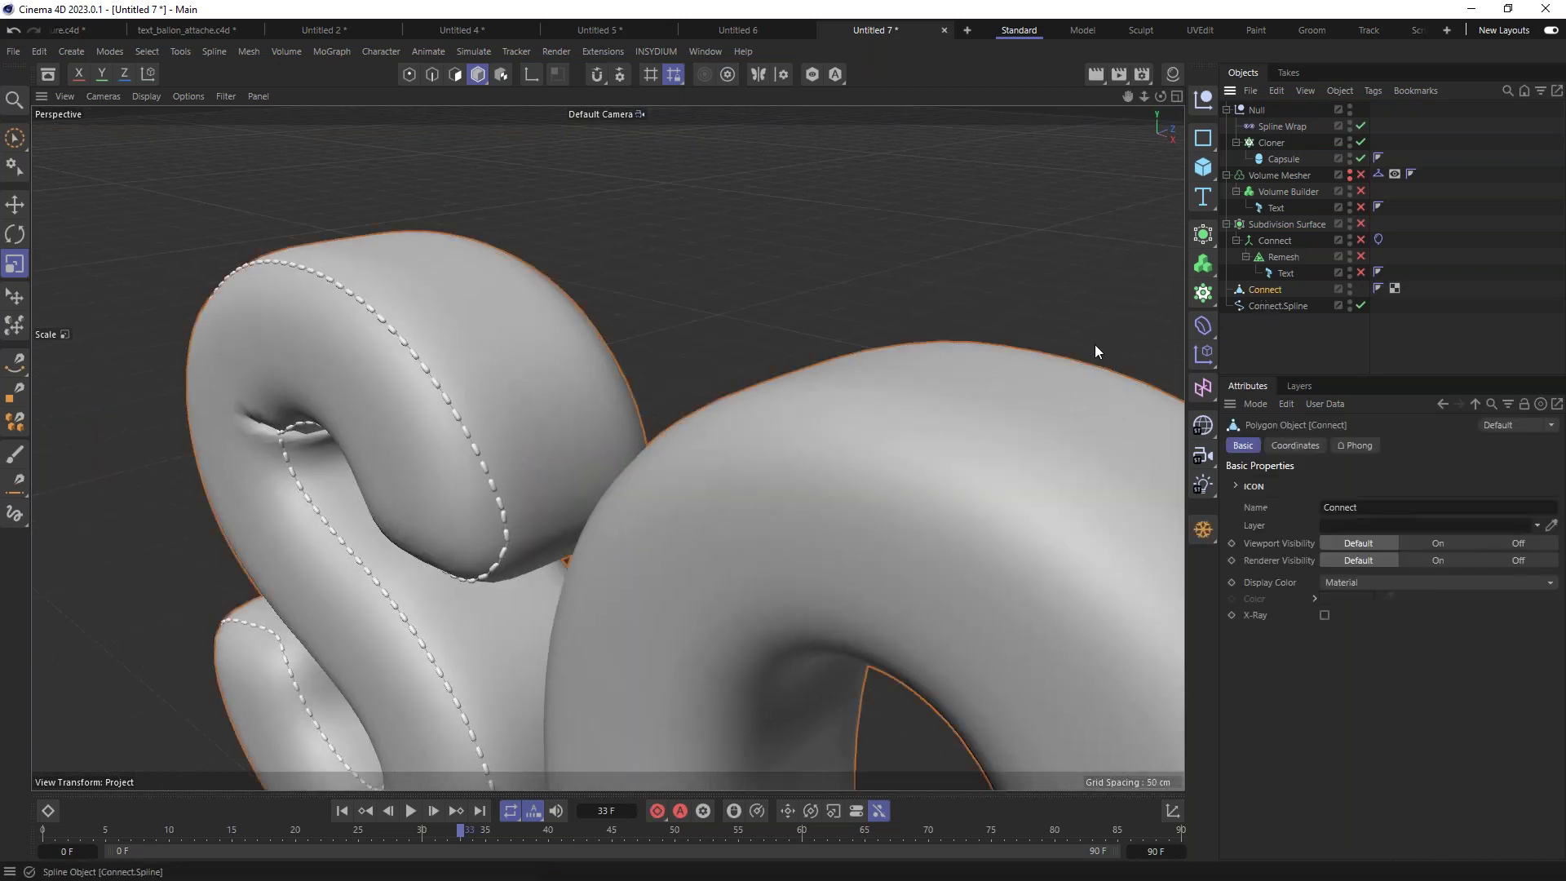
left_click(431, 73)
left_click_drag(457, 383, 585, 355, "alt")
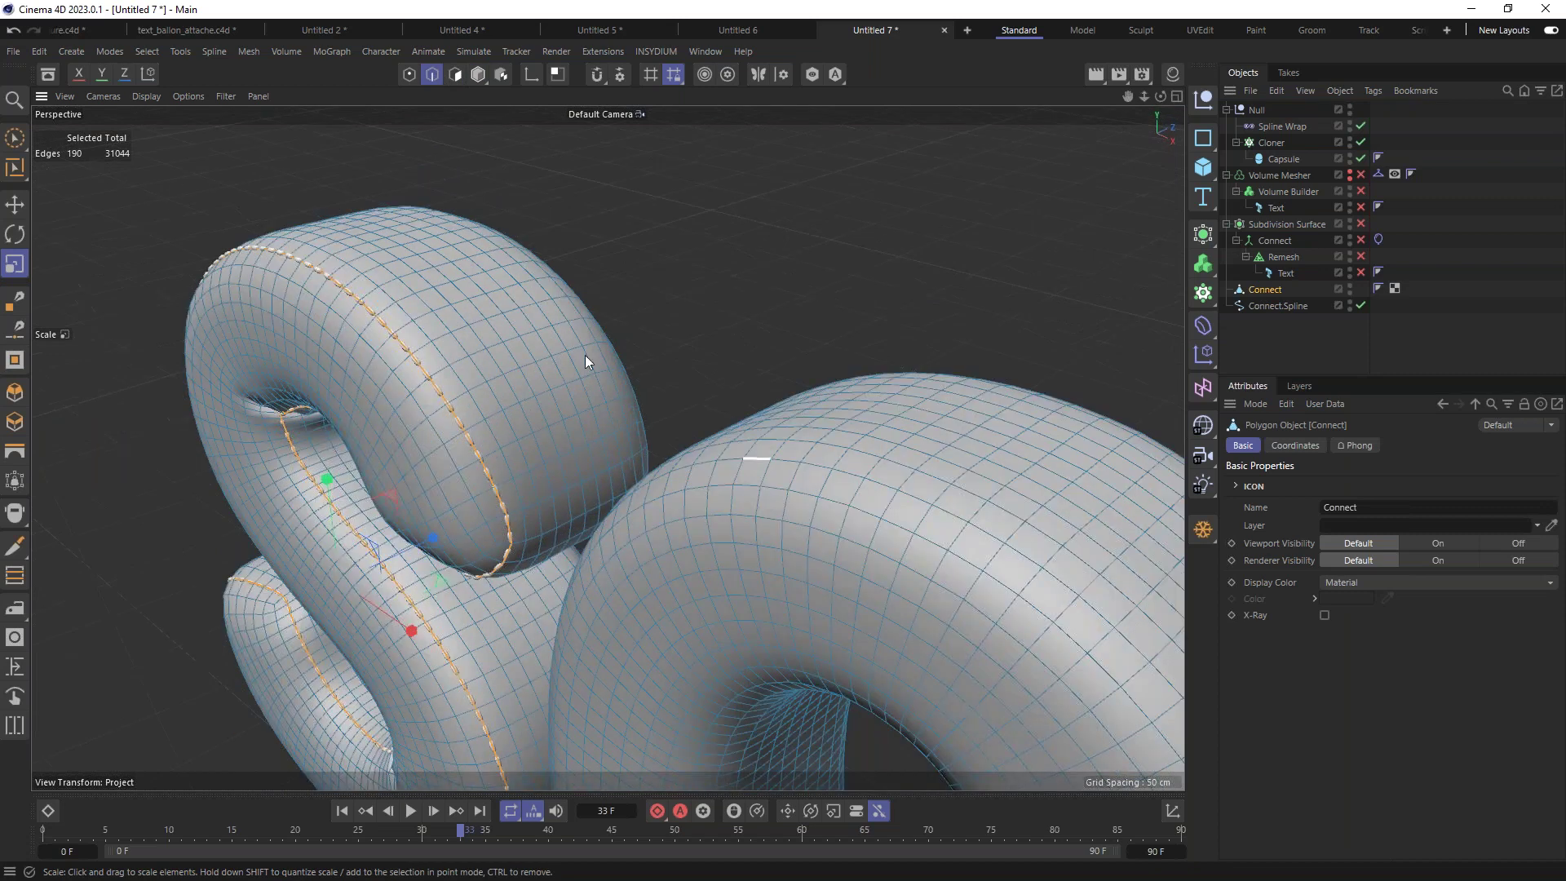
left_click(11, 172)
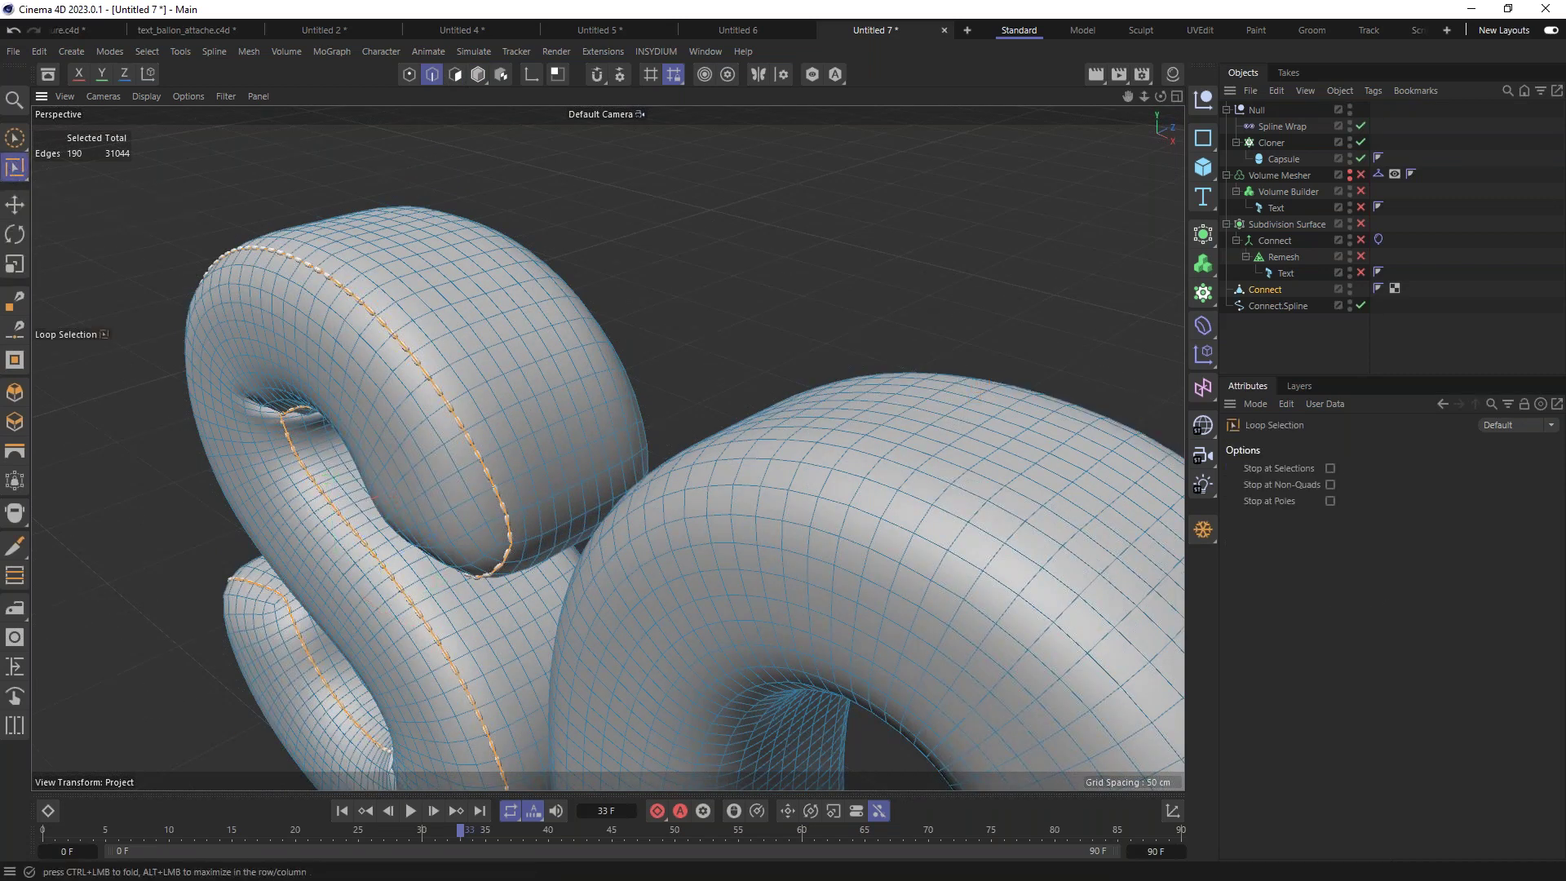
left_click(1330, 468)
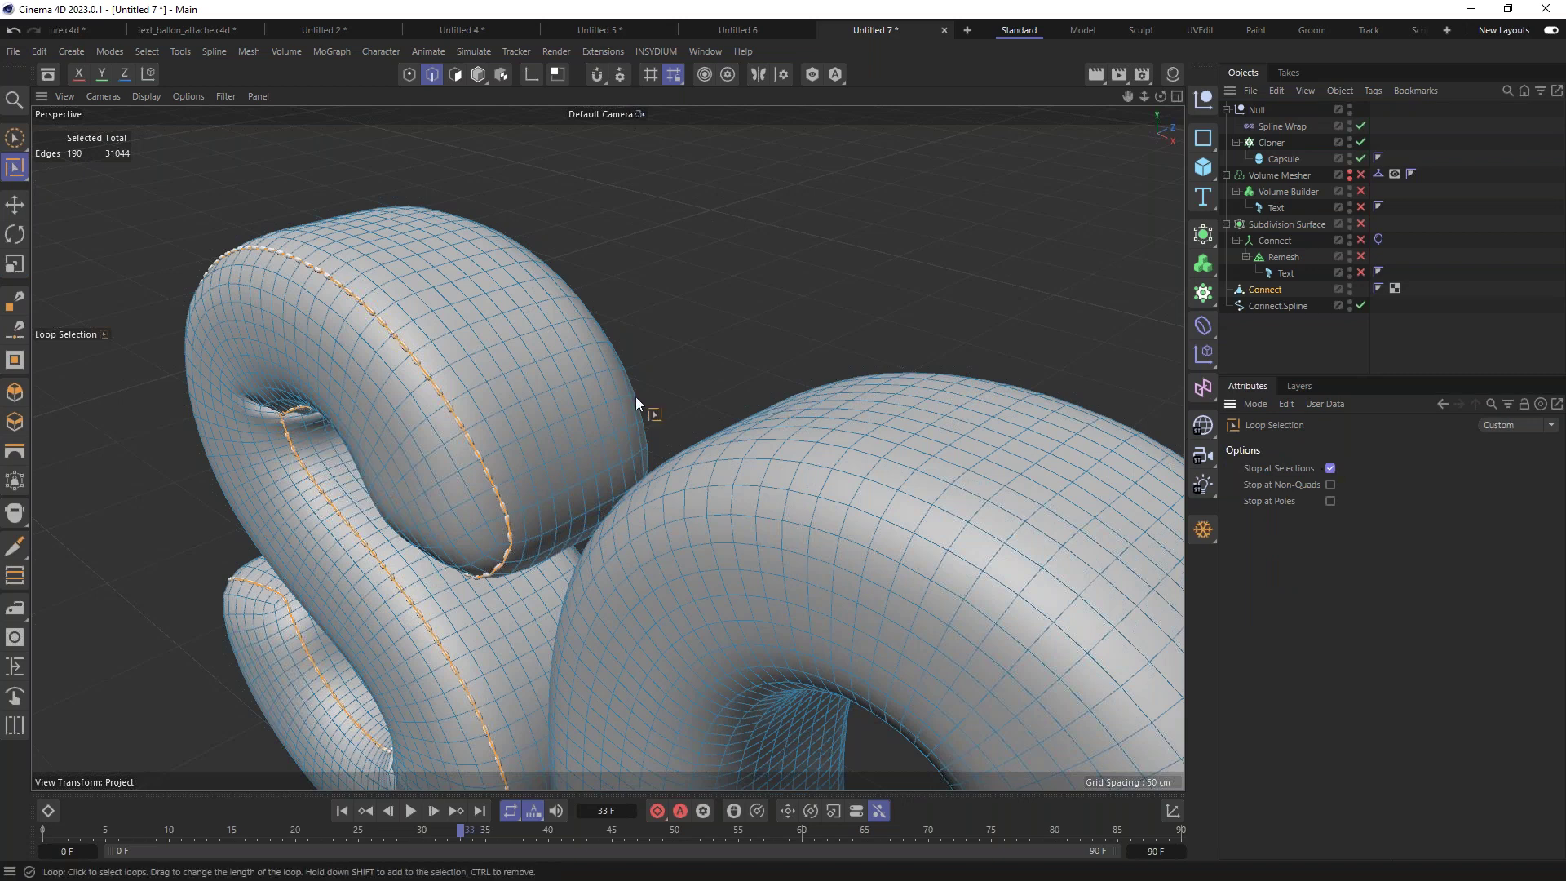
left_click(617, 375)
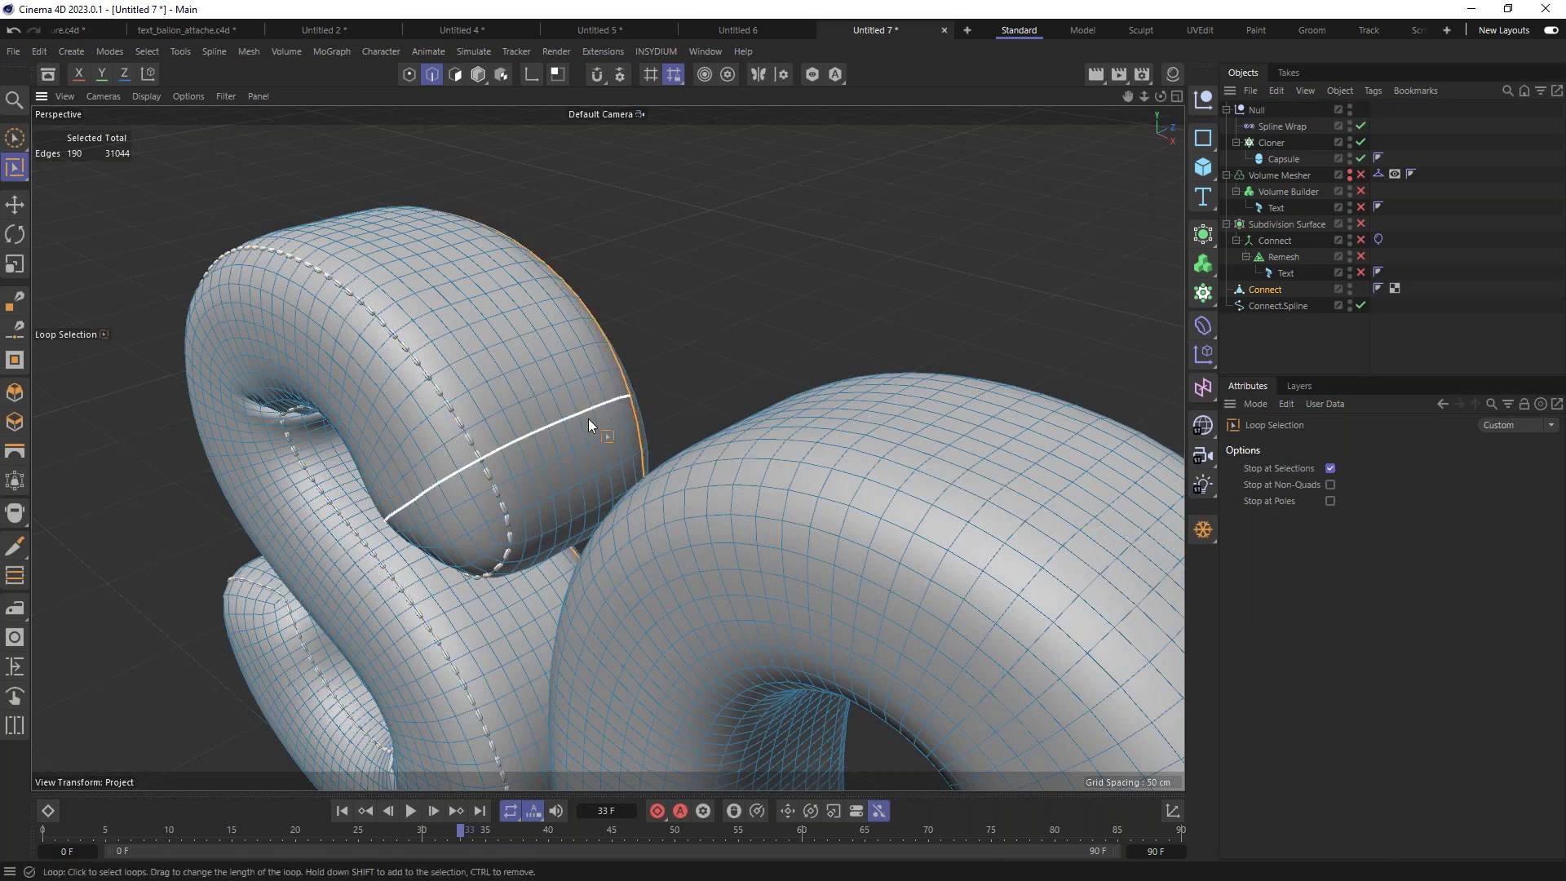
mouse_move(536, 506)
left_mouse_down("alt")
mouse_move(581, 454)
mouse_move(612, 374)
mouse_move(529, 531)
left_mouse_up("alt")
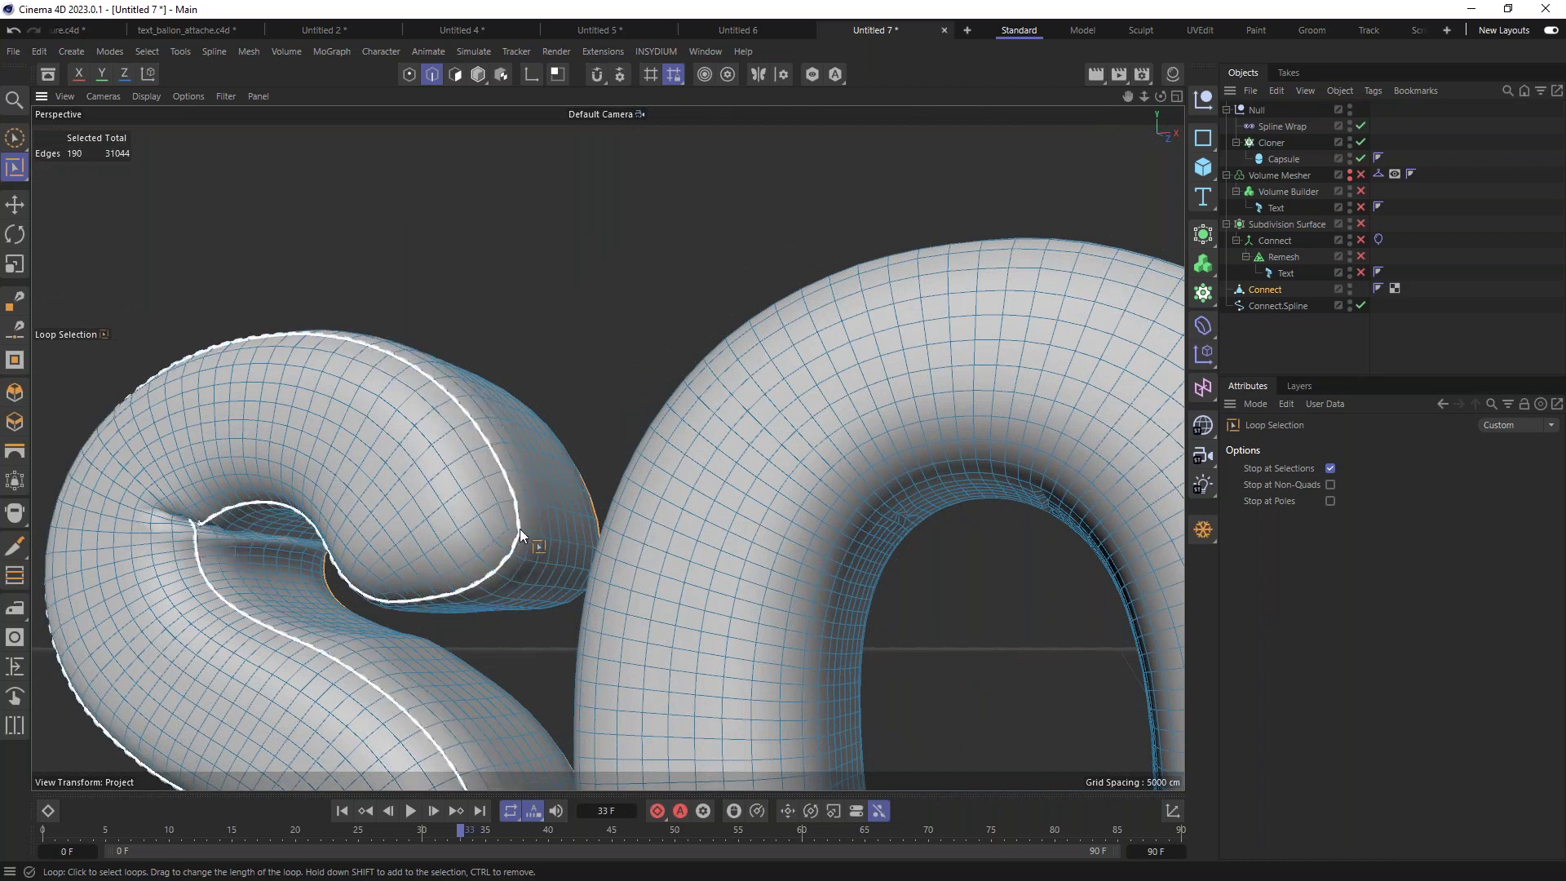
left_click(520, 529, "shift")
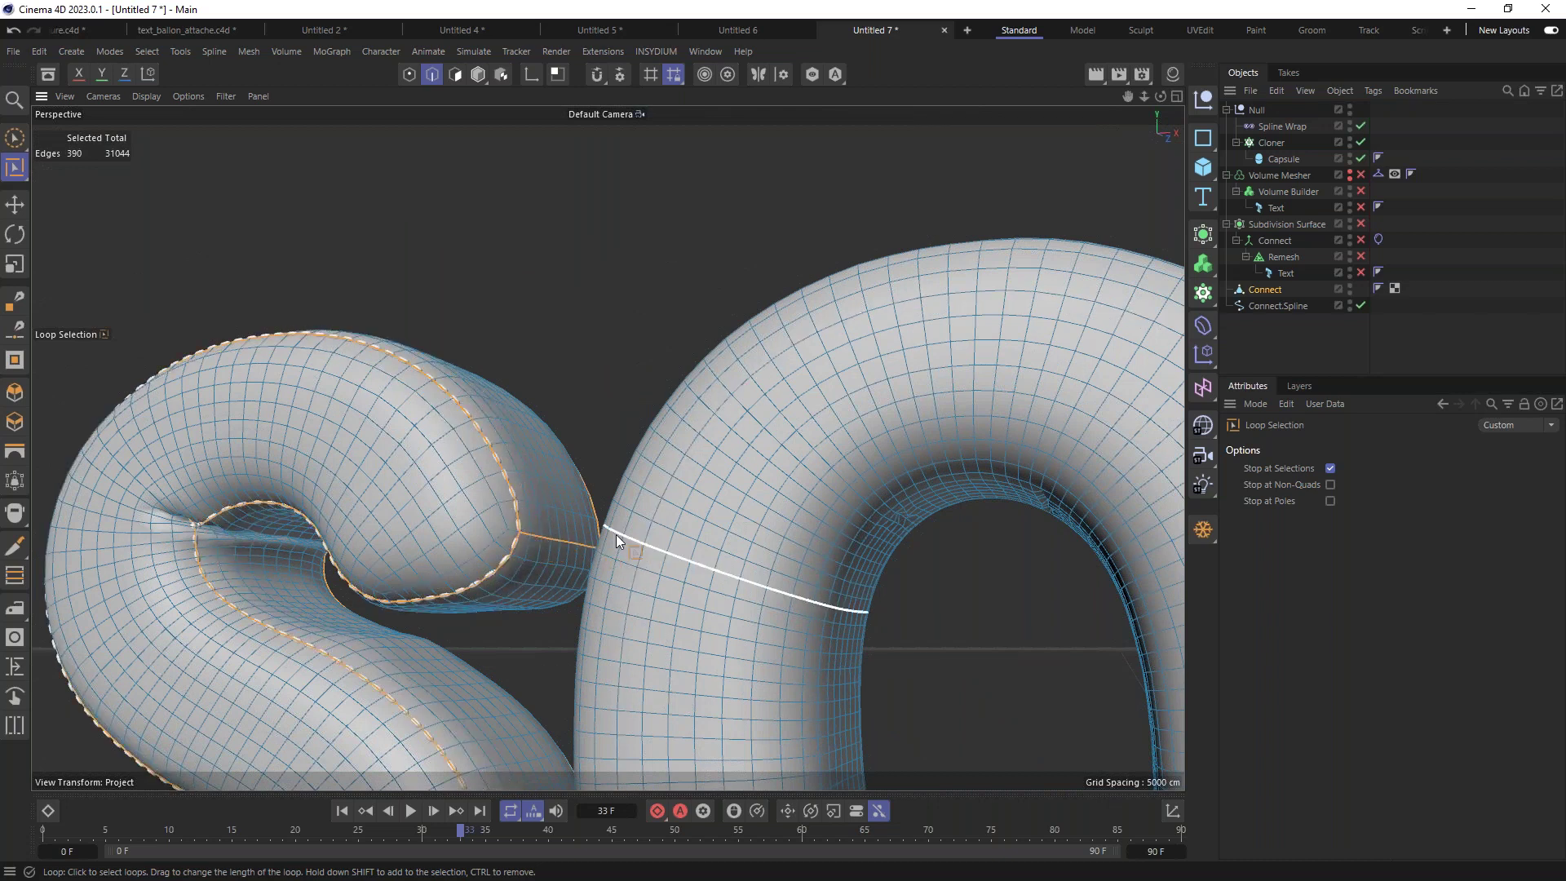
Step: Add short edge loop segments at the bottom and top of the S to the selection
left_click_drag(506, 536, 594, 526, "alt")
scroll(731, 286, "up", 5)
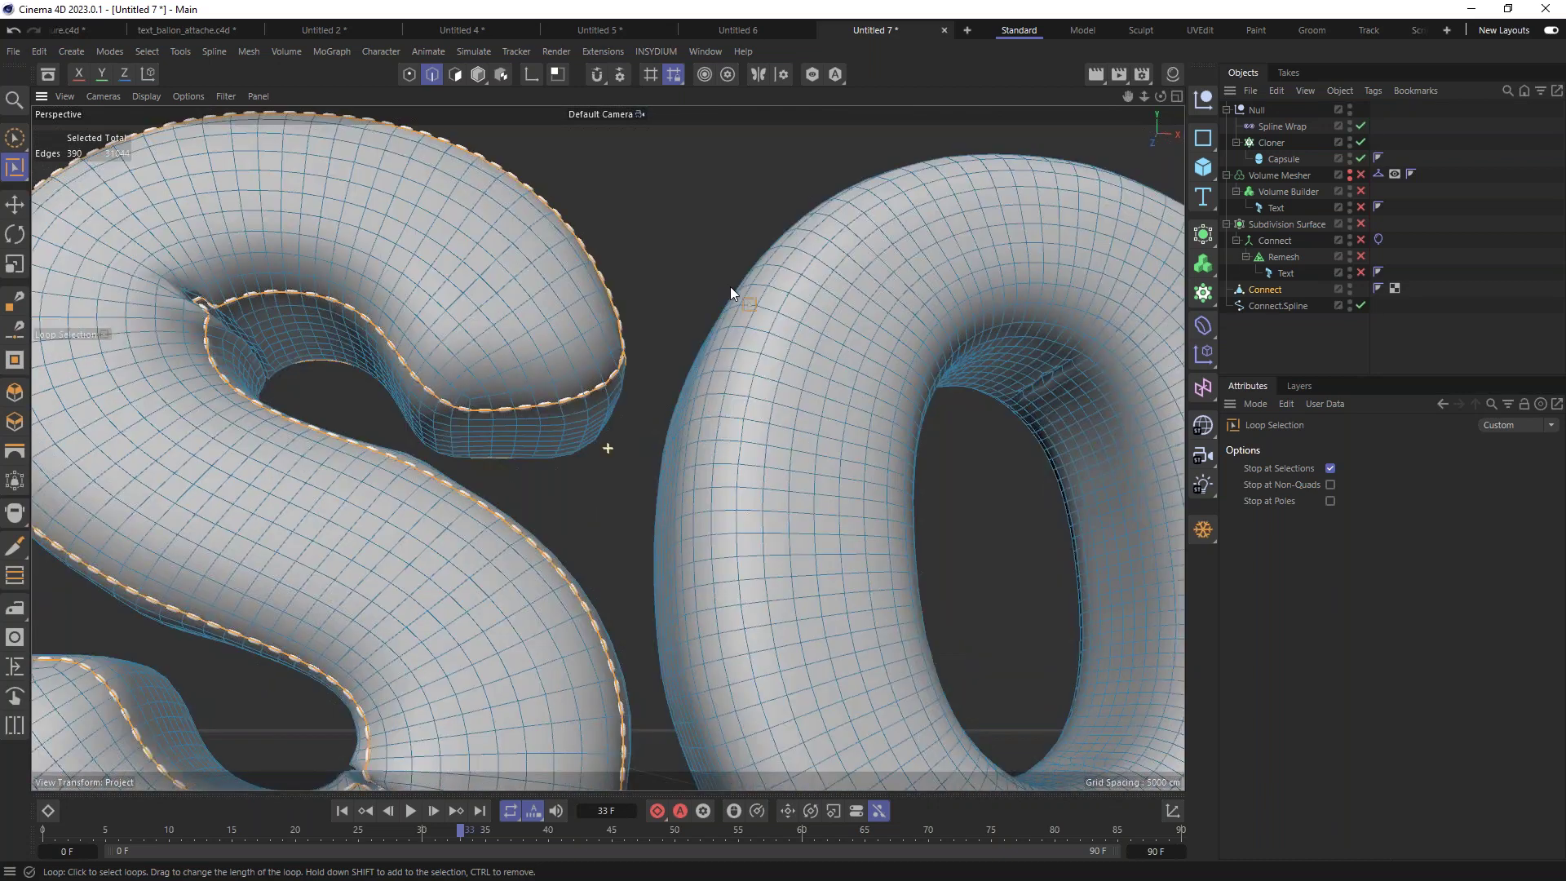
left_click_drag(413, 331, 313, 540, "alt")
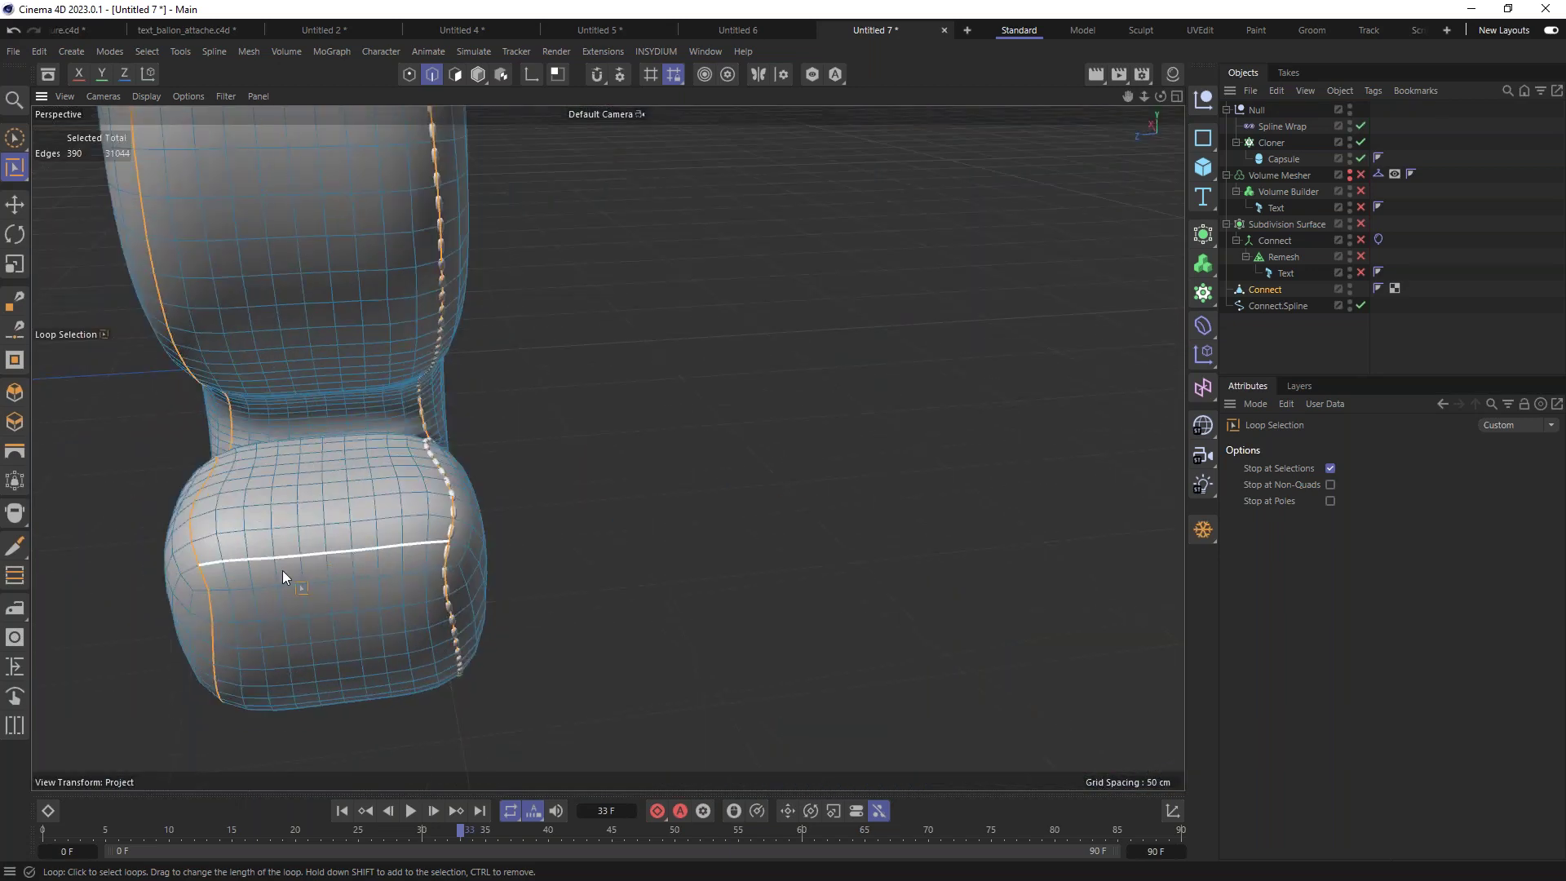
left_click(335, 584, "shift")
left_click_drag(335, 584, 840, 191, "alt")
left_click_drag(685, 252, 566, 294, "alt")
scroll(511, 389, "up", 5)
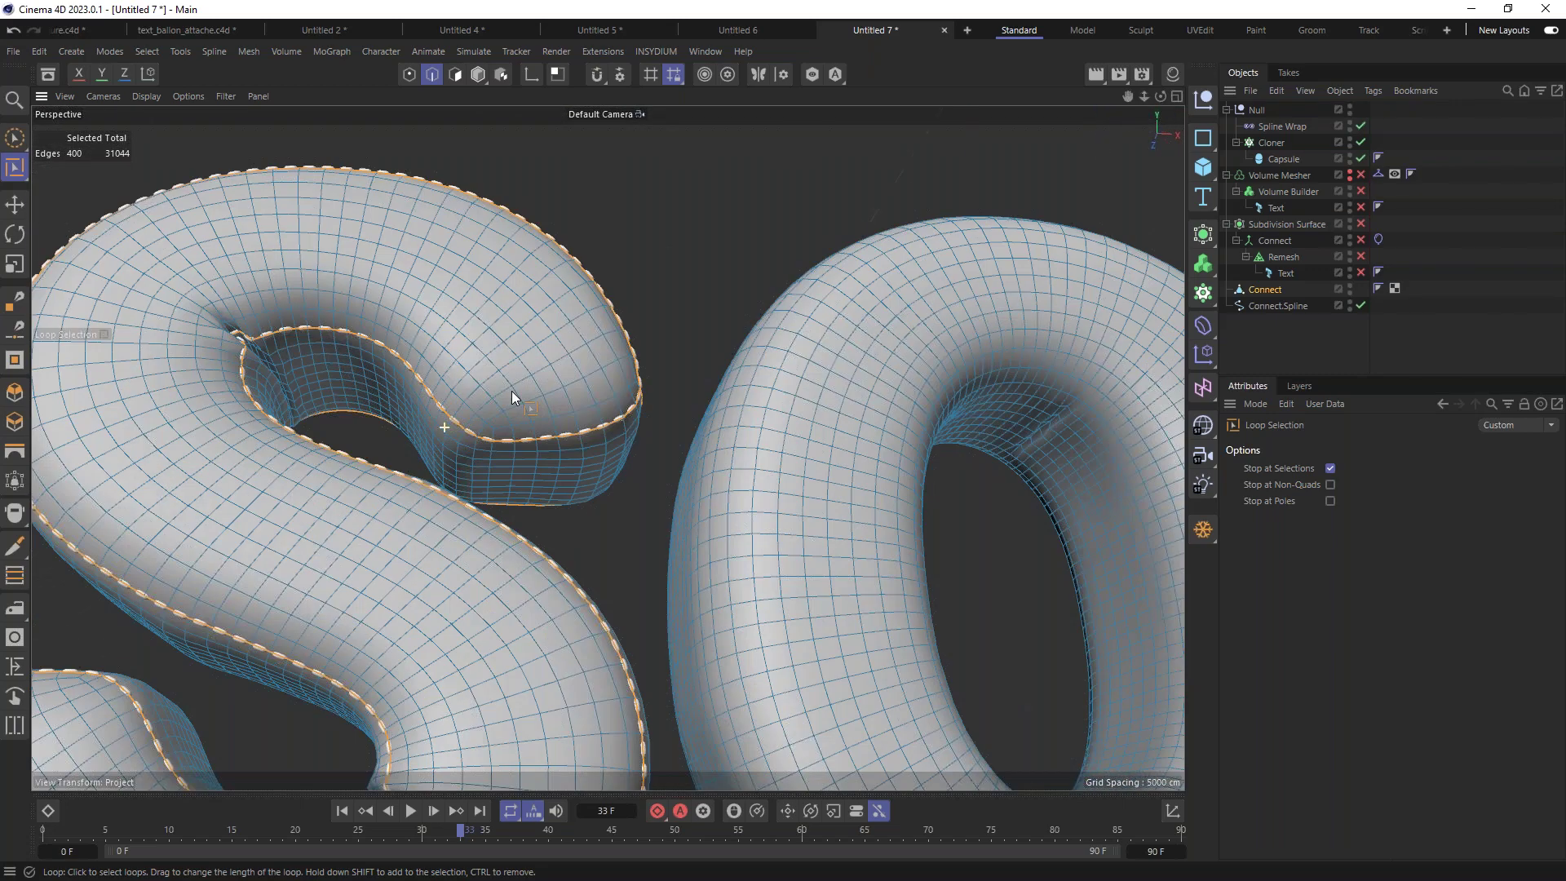
left_click(543, 367, "shift")
Step: Convert the selected edges to a new Connect.Spline and move it to the list's bottom
scroll(488, 387, "down", 5)
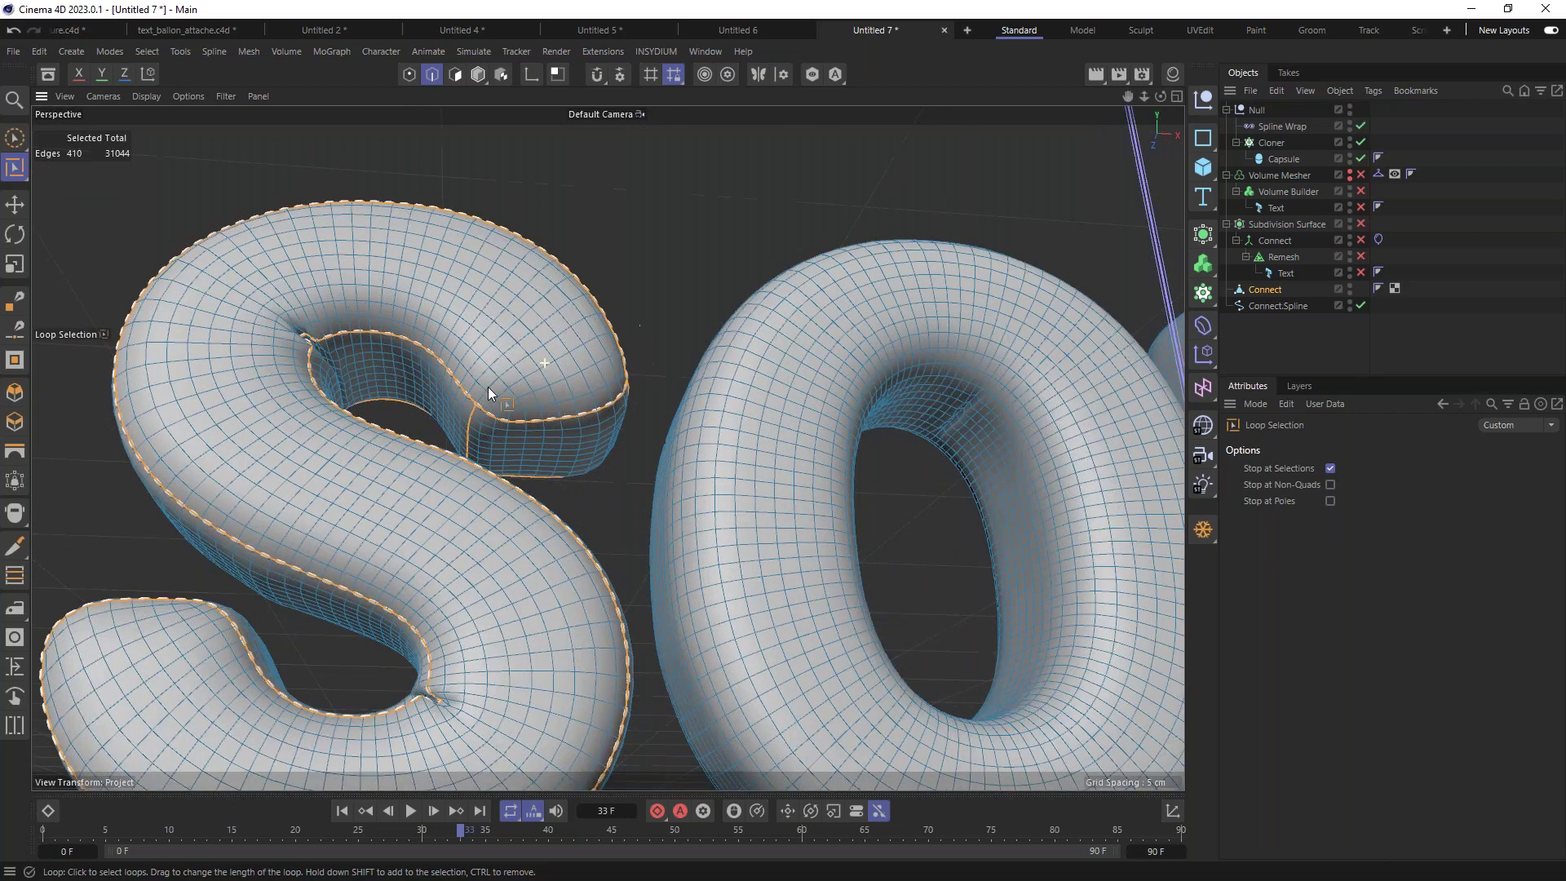
left_click_drag(488, 387, 372, 454, "alt")
right_click(652, 294)
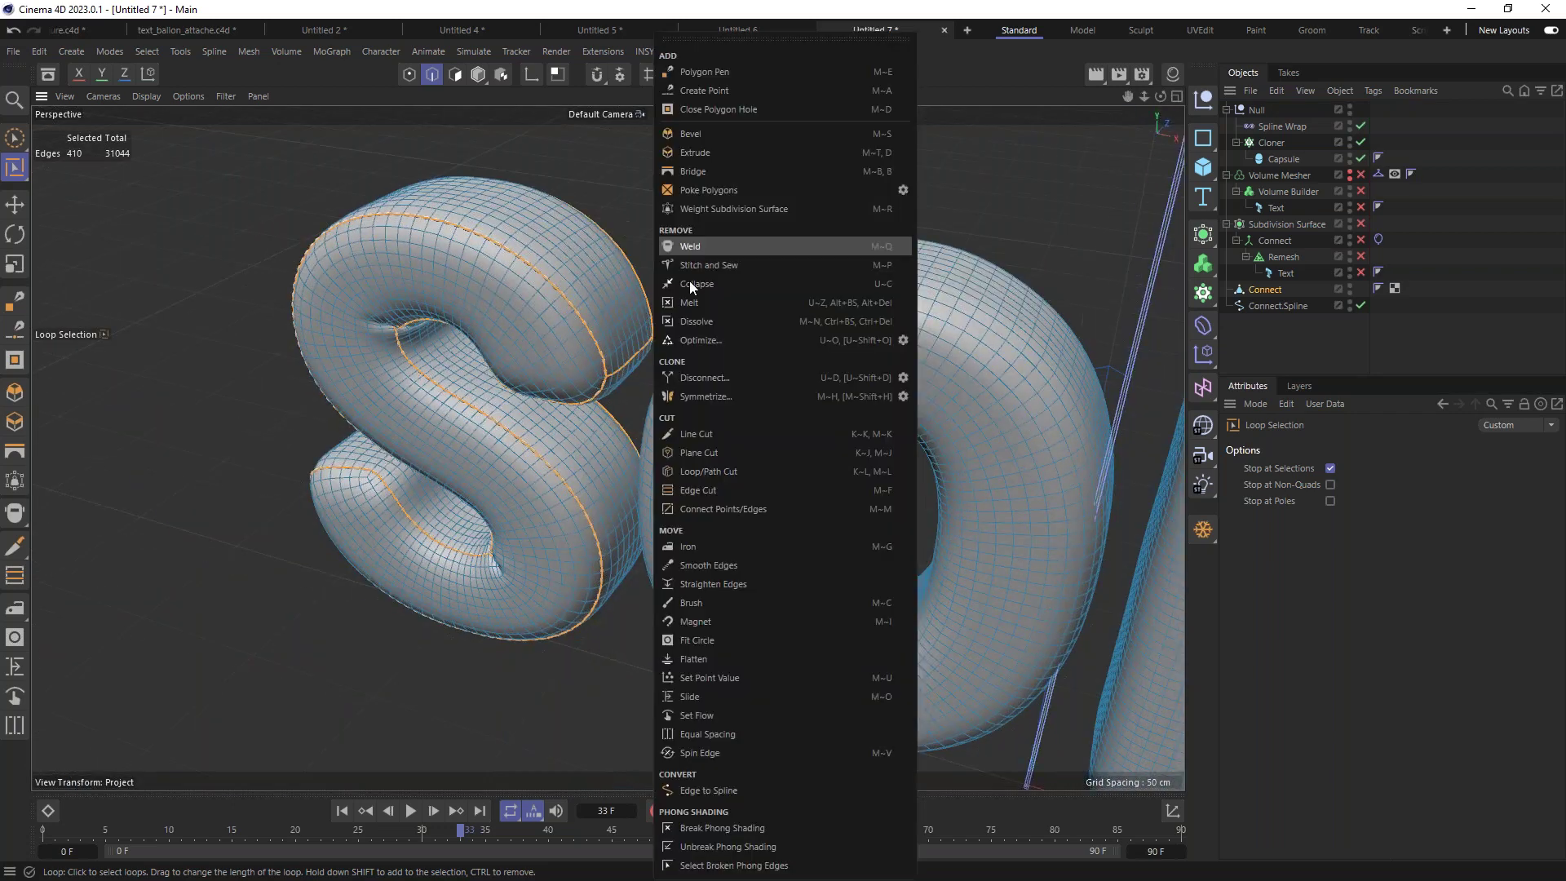
left_click(721, 791)
left_click_drag(1296, 301, 1290, 349)
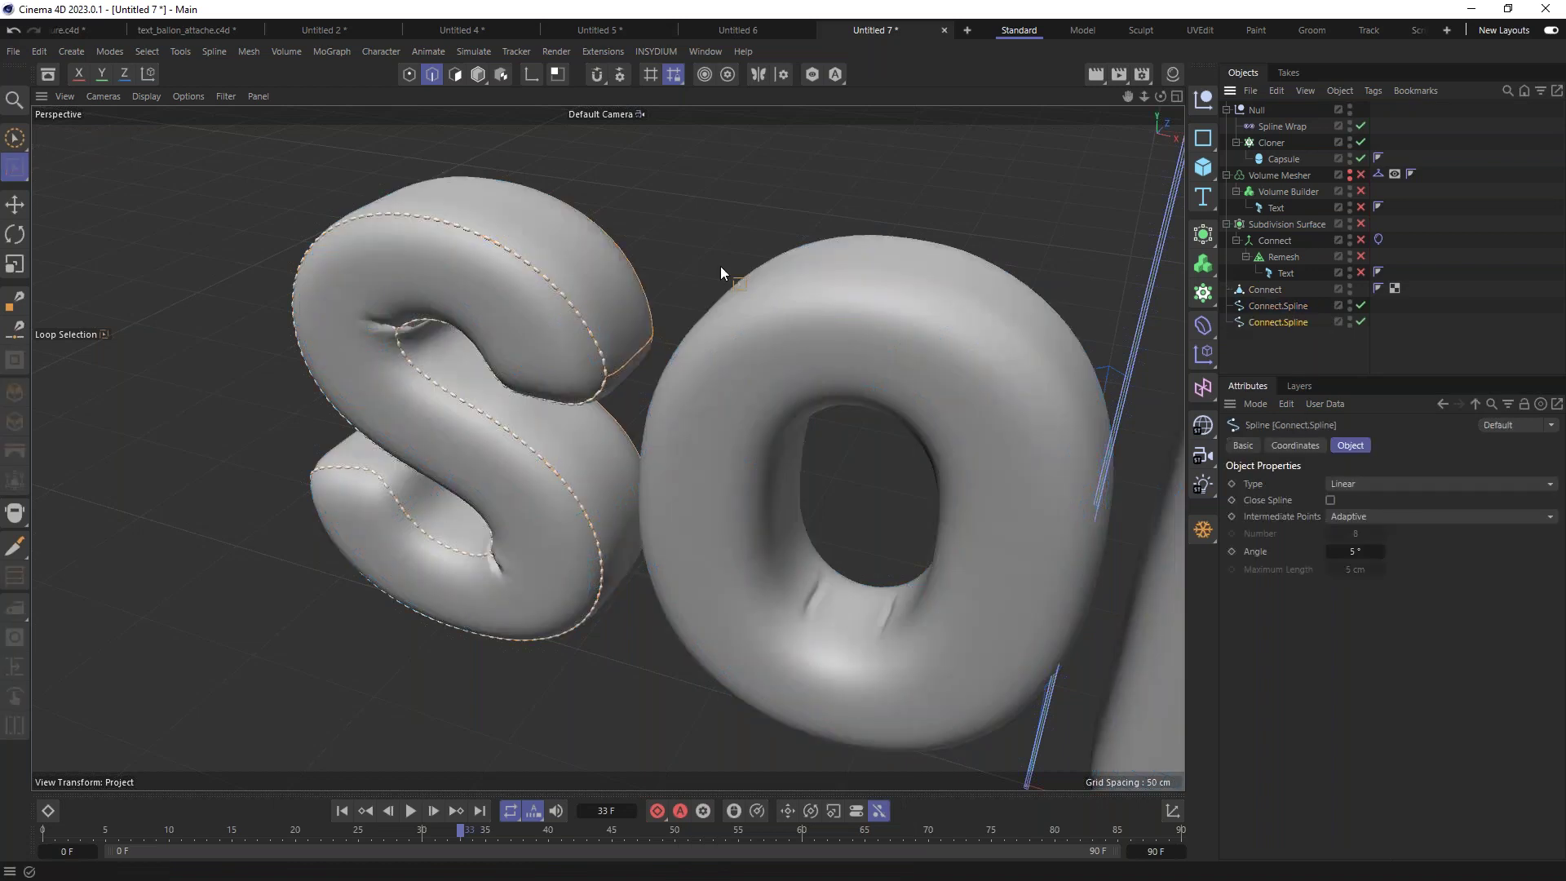
Step: Link the new Connect.Spline into the Spline Wrap's Spline field
left_click(1272, 126)
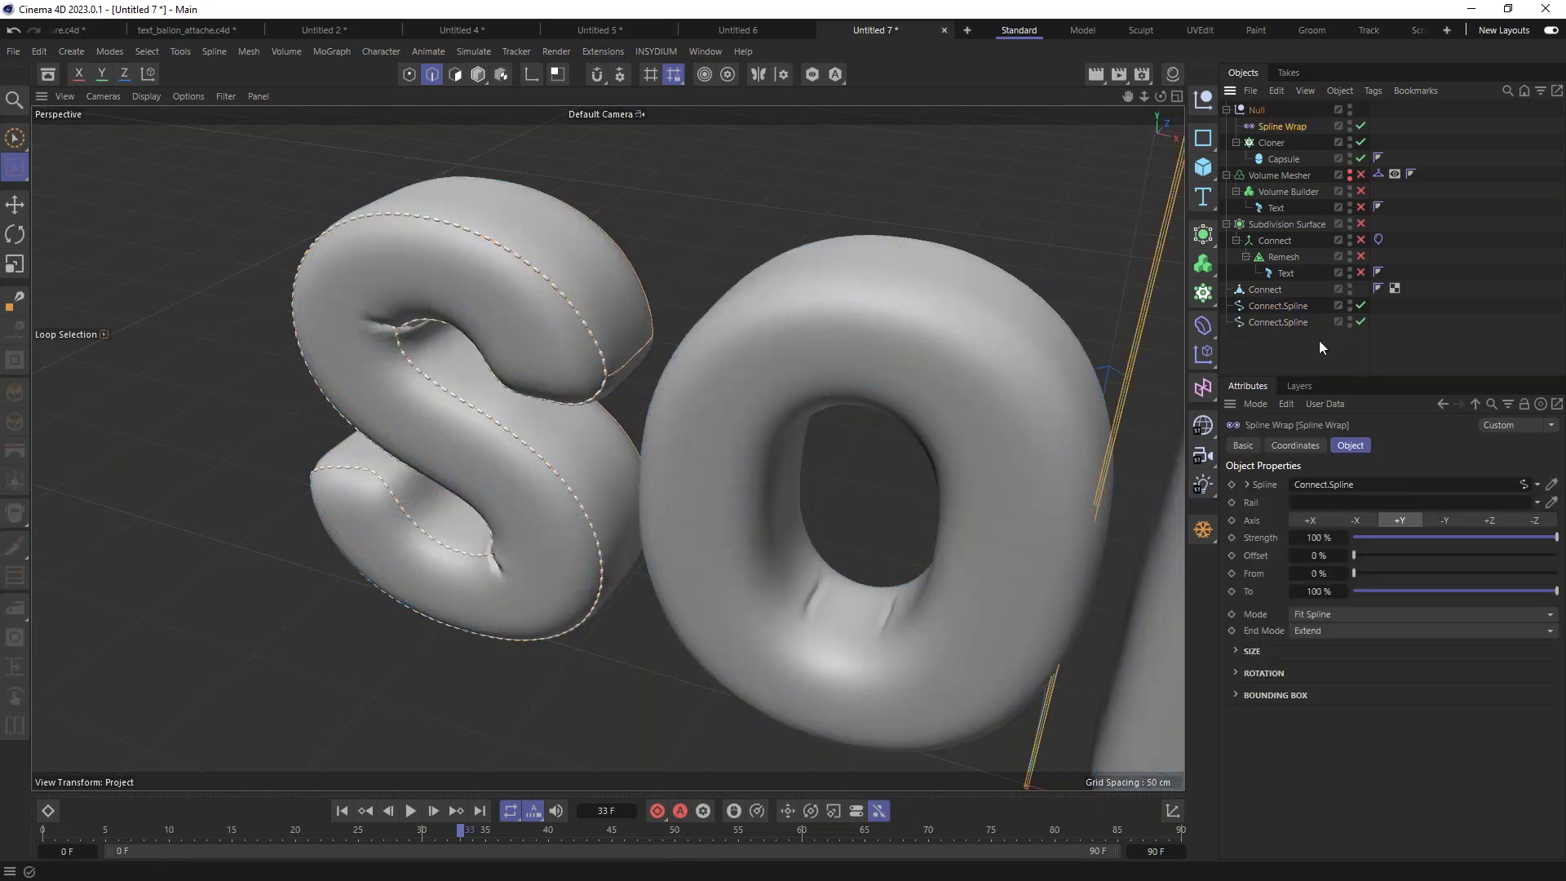
left_click_drag(1273, 322, 1347, 495)
left_click_drag(609, 355, 701, 383, "alt")
scroll(620, 297, "up", 5)
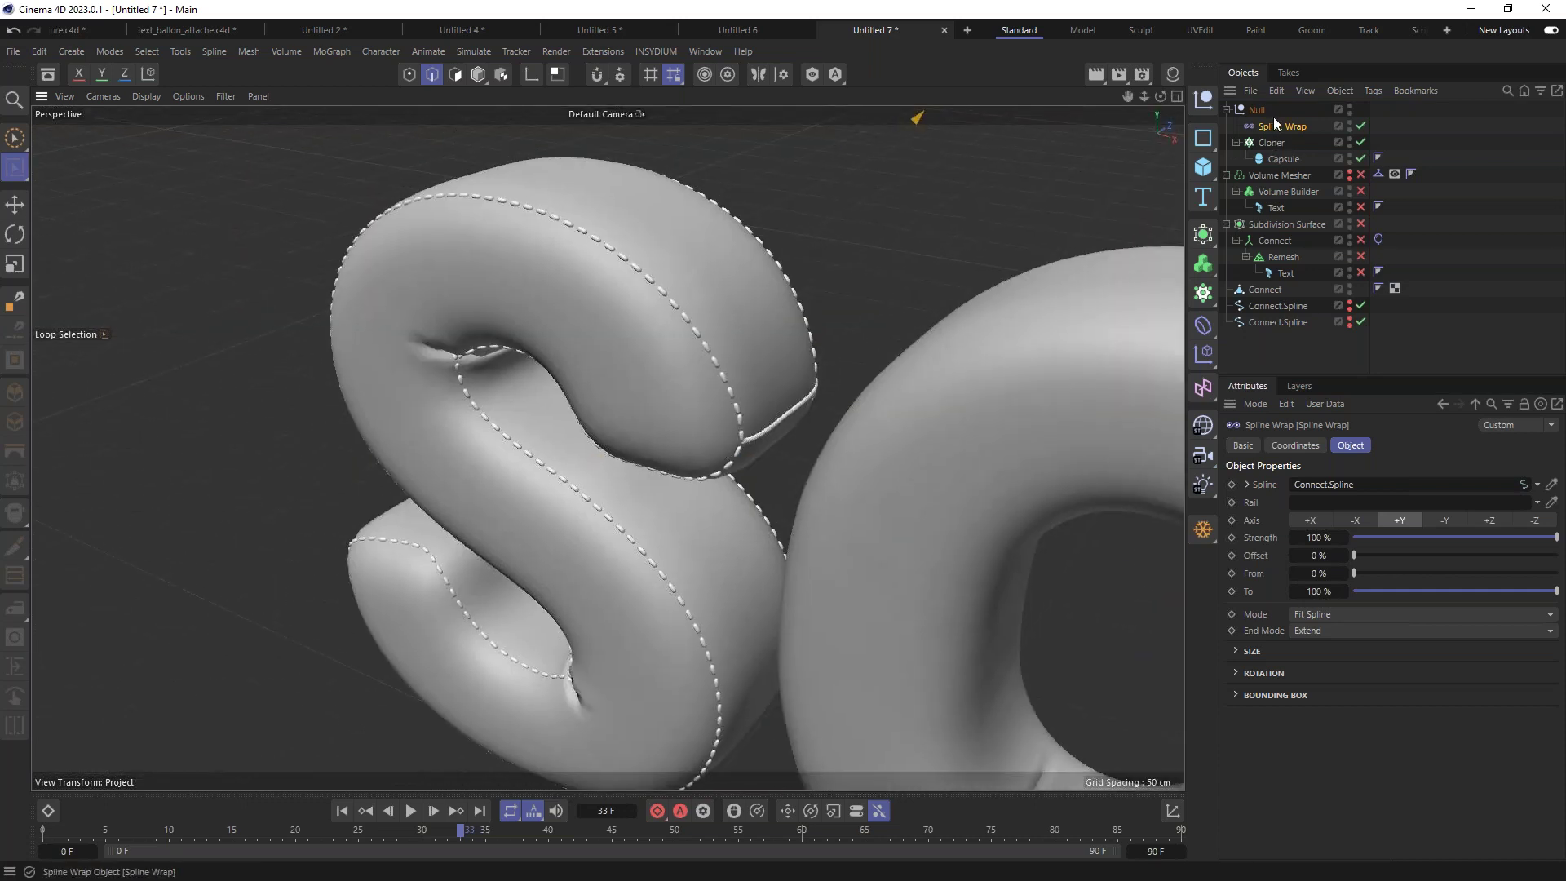
Step: Set the lower Connect.Spline's Intermediate Points to Natural with Number 5
left_click(1272, 323)
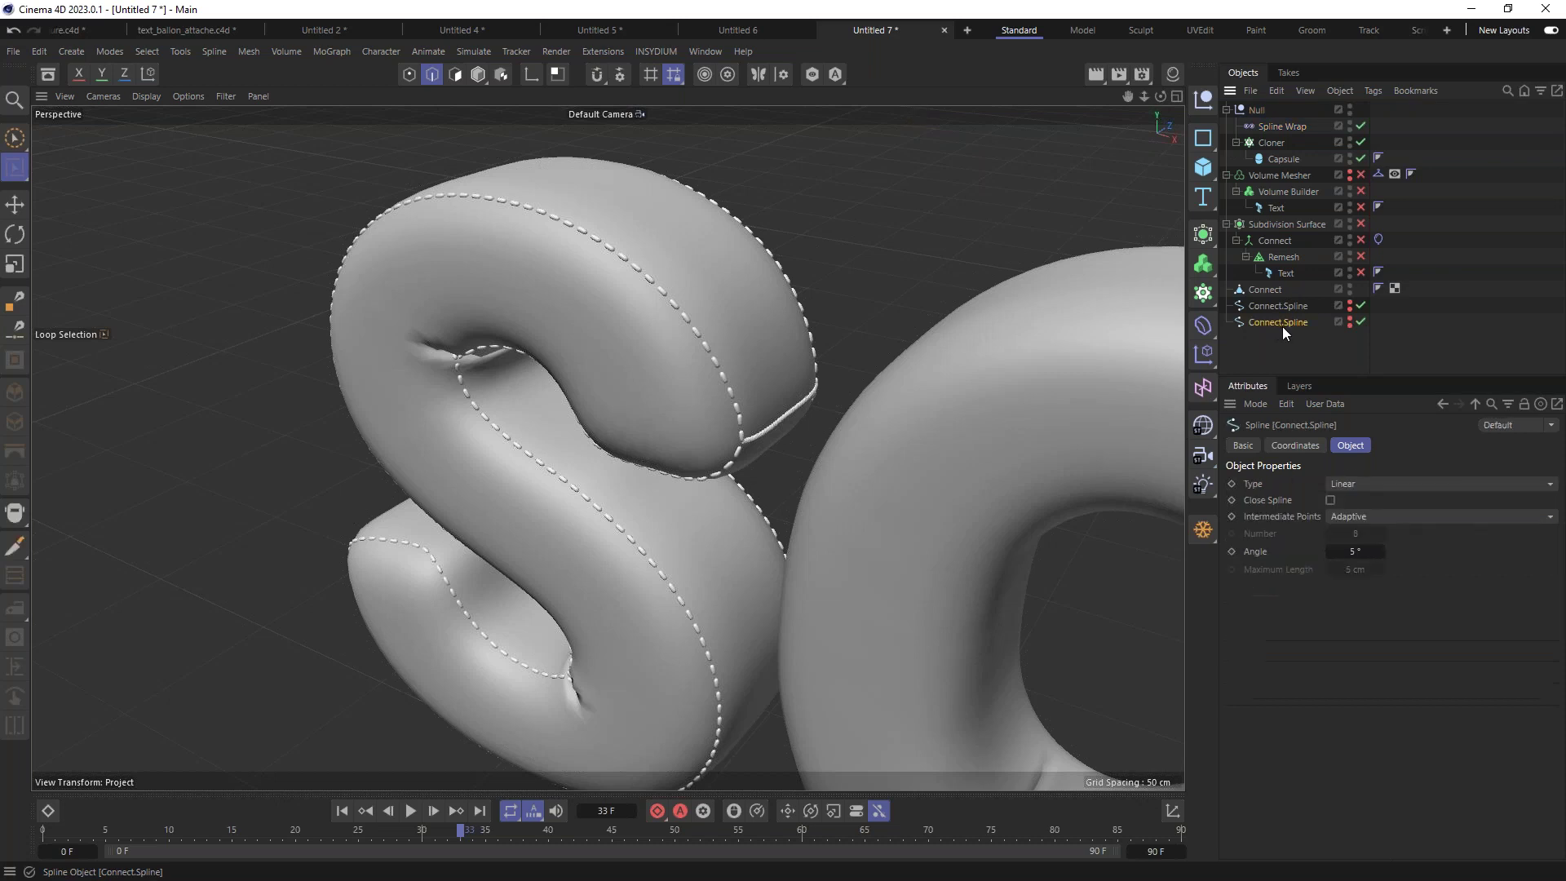
left_click(1349, 516)
left_click(1369, 556)
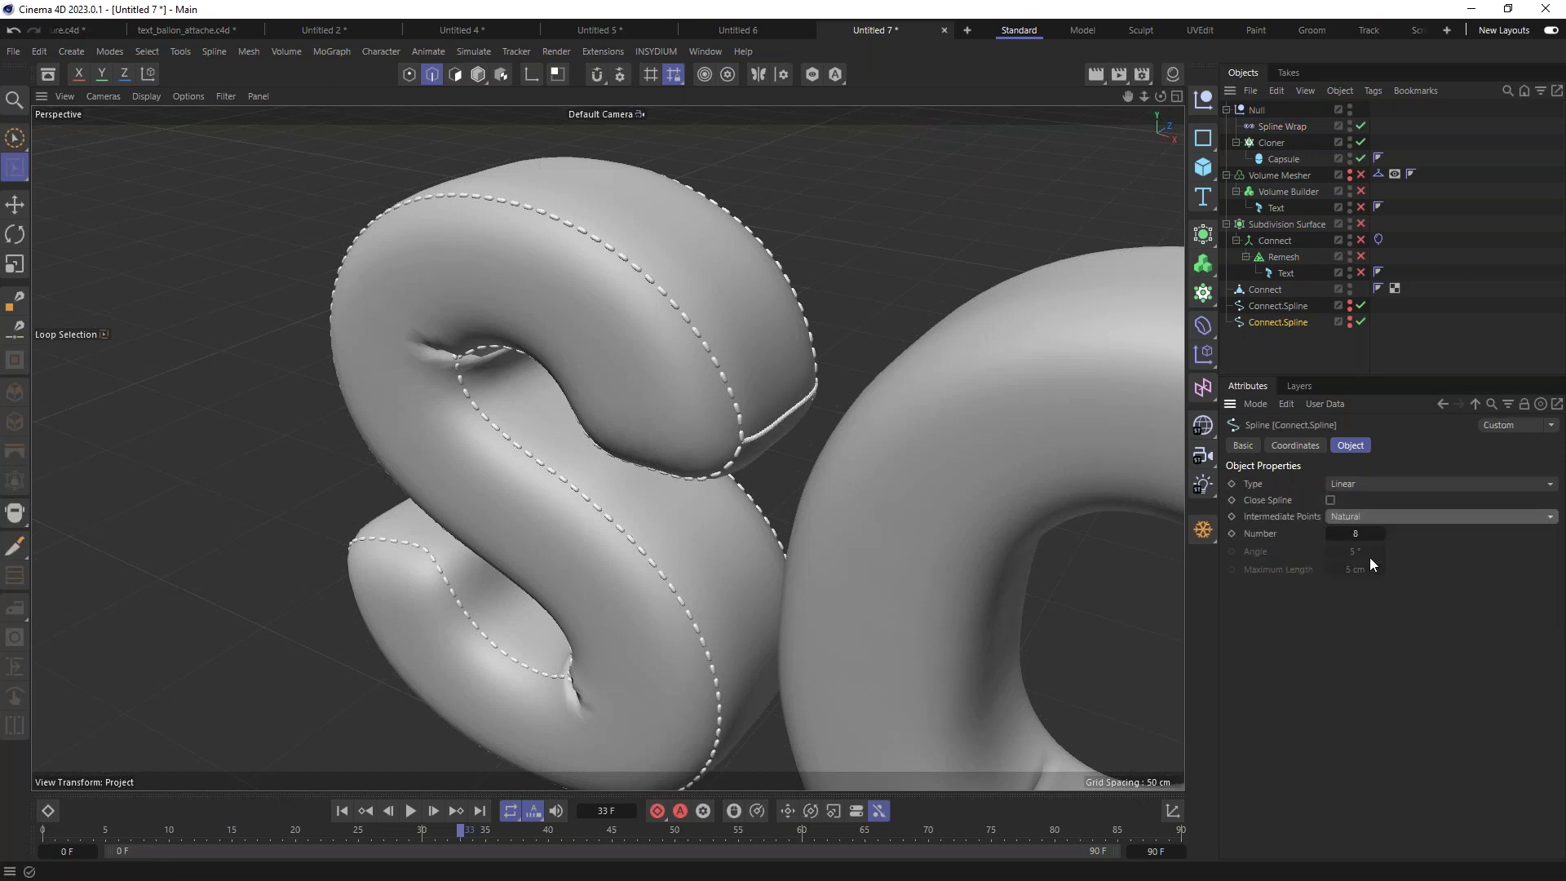
left_click_drag(1335, 534, 1330, 535)
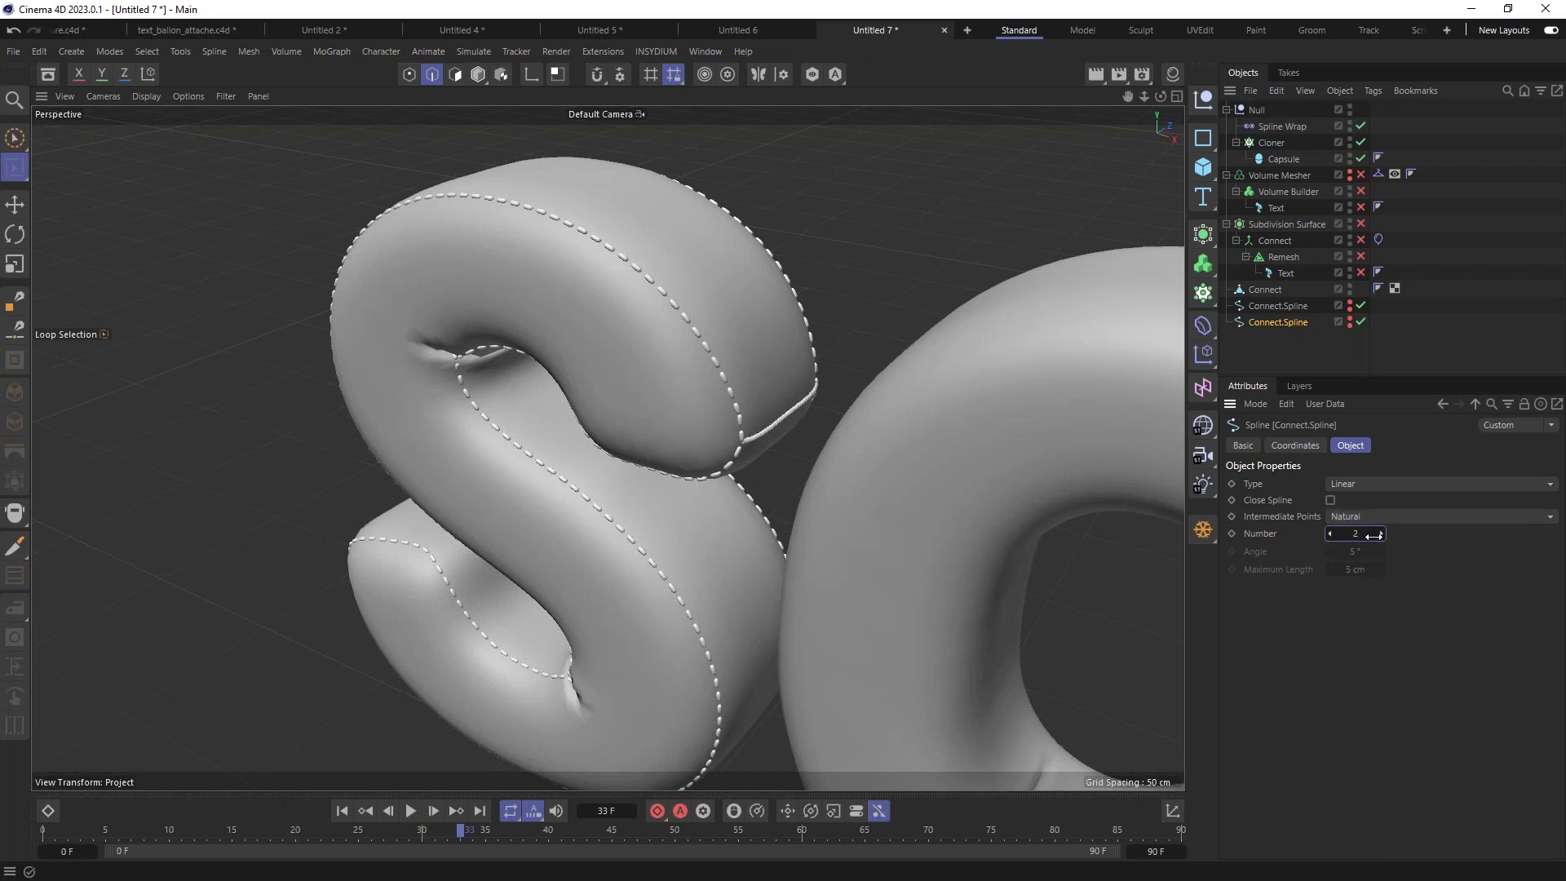
Step: Select the Cloner and zoom in to check the capsule stitches along the seam
left_click(1269, 143)
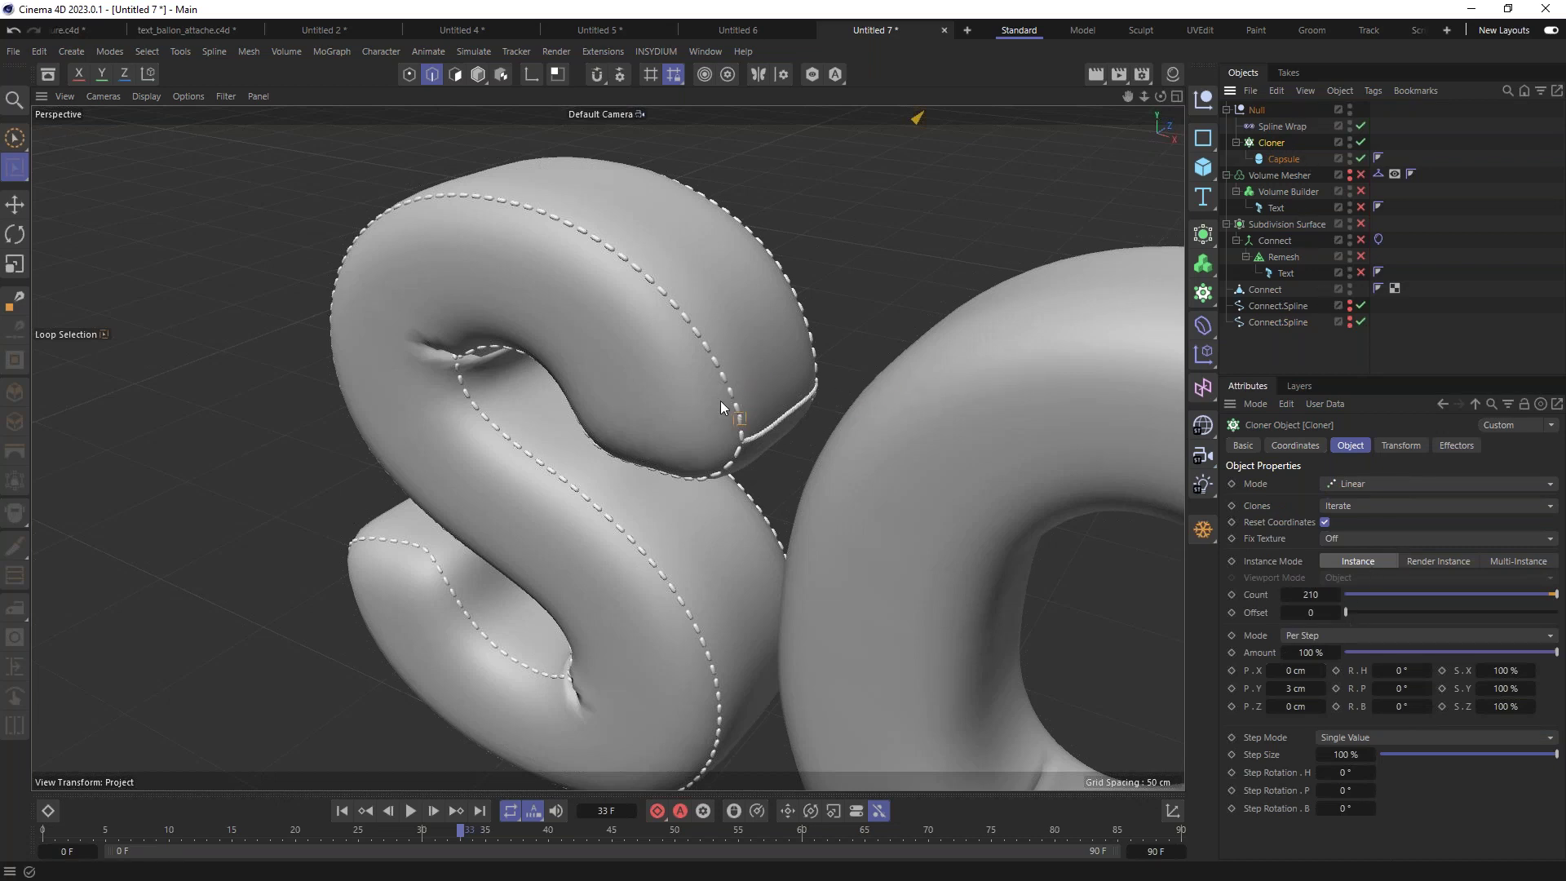
left_click_drag(785, 394, 740, 403, "alt")
scroll(755, 415, "up", 5)
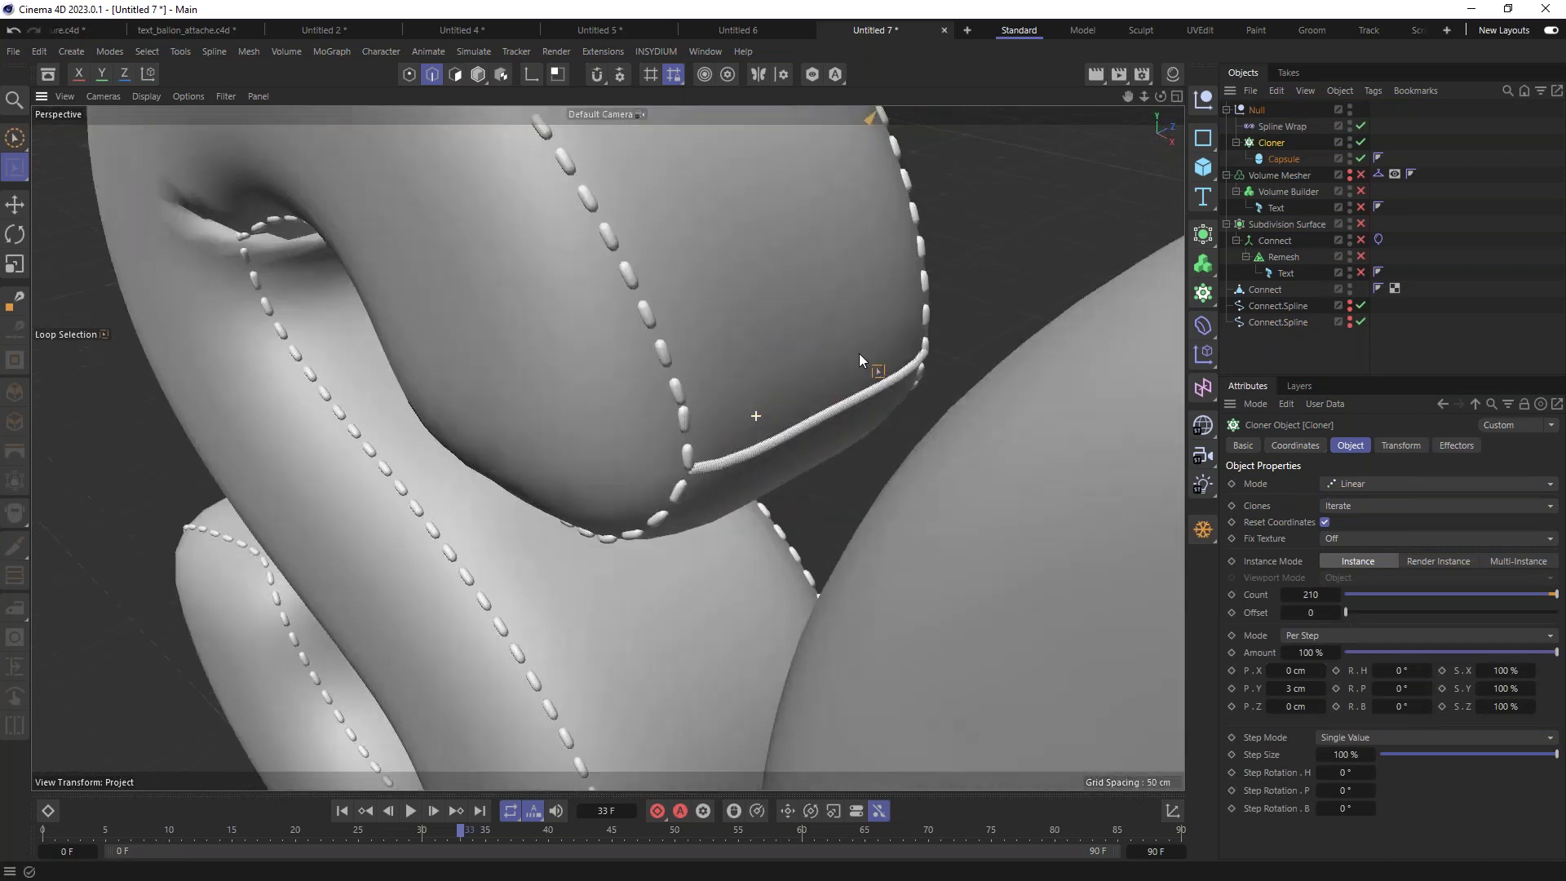
scroll(897, 349, "up", 1)
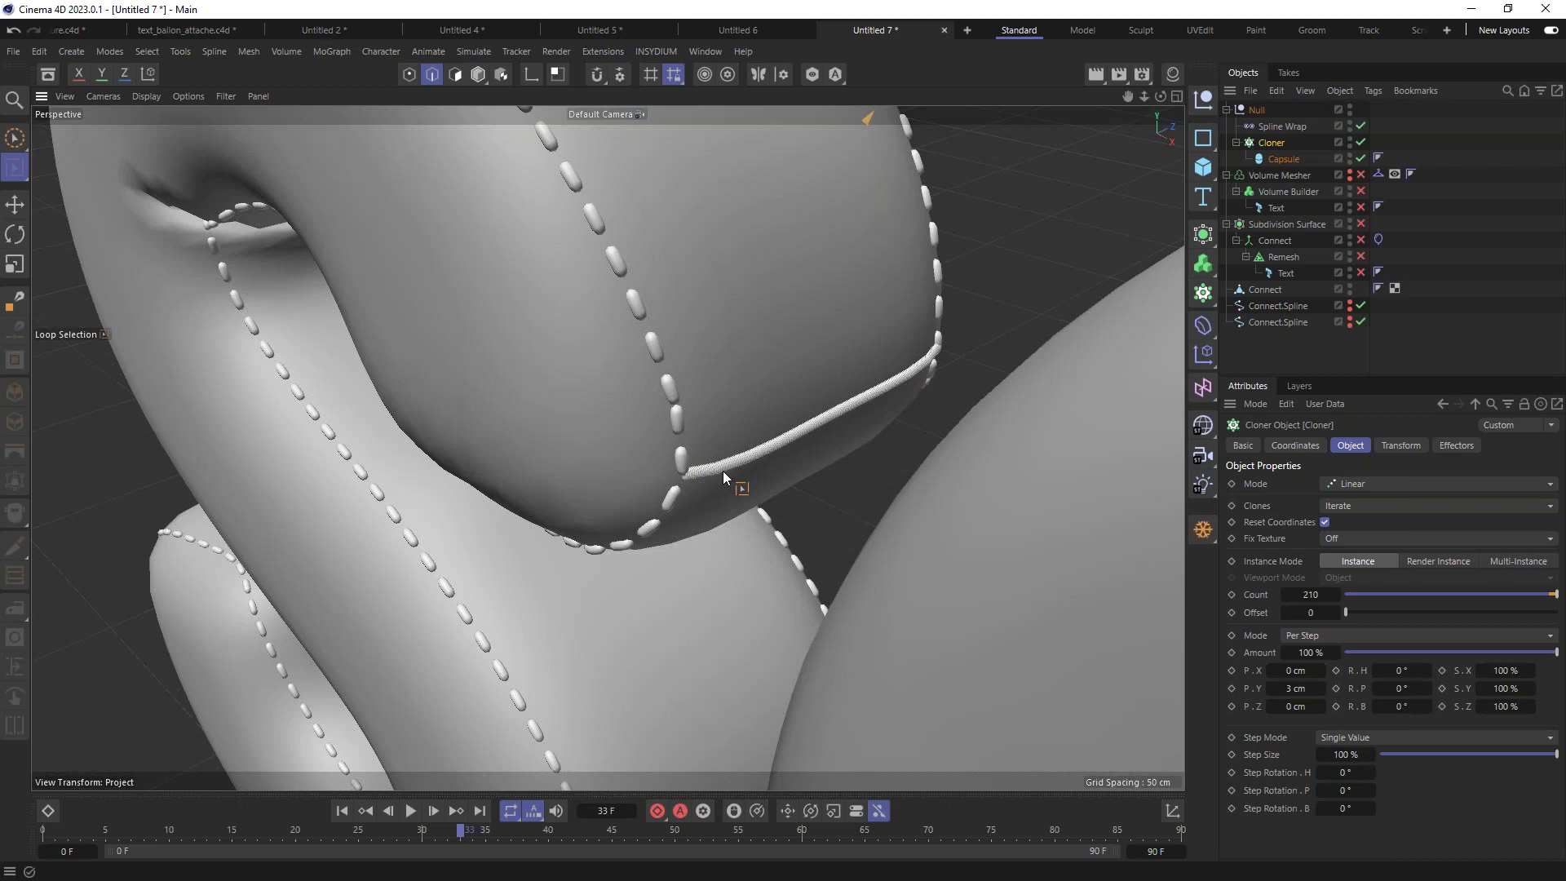
scroll(668, 378, "down", 10)
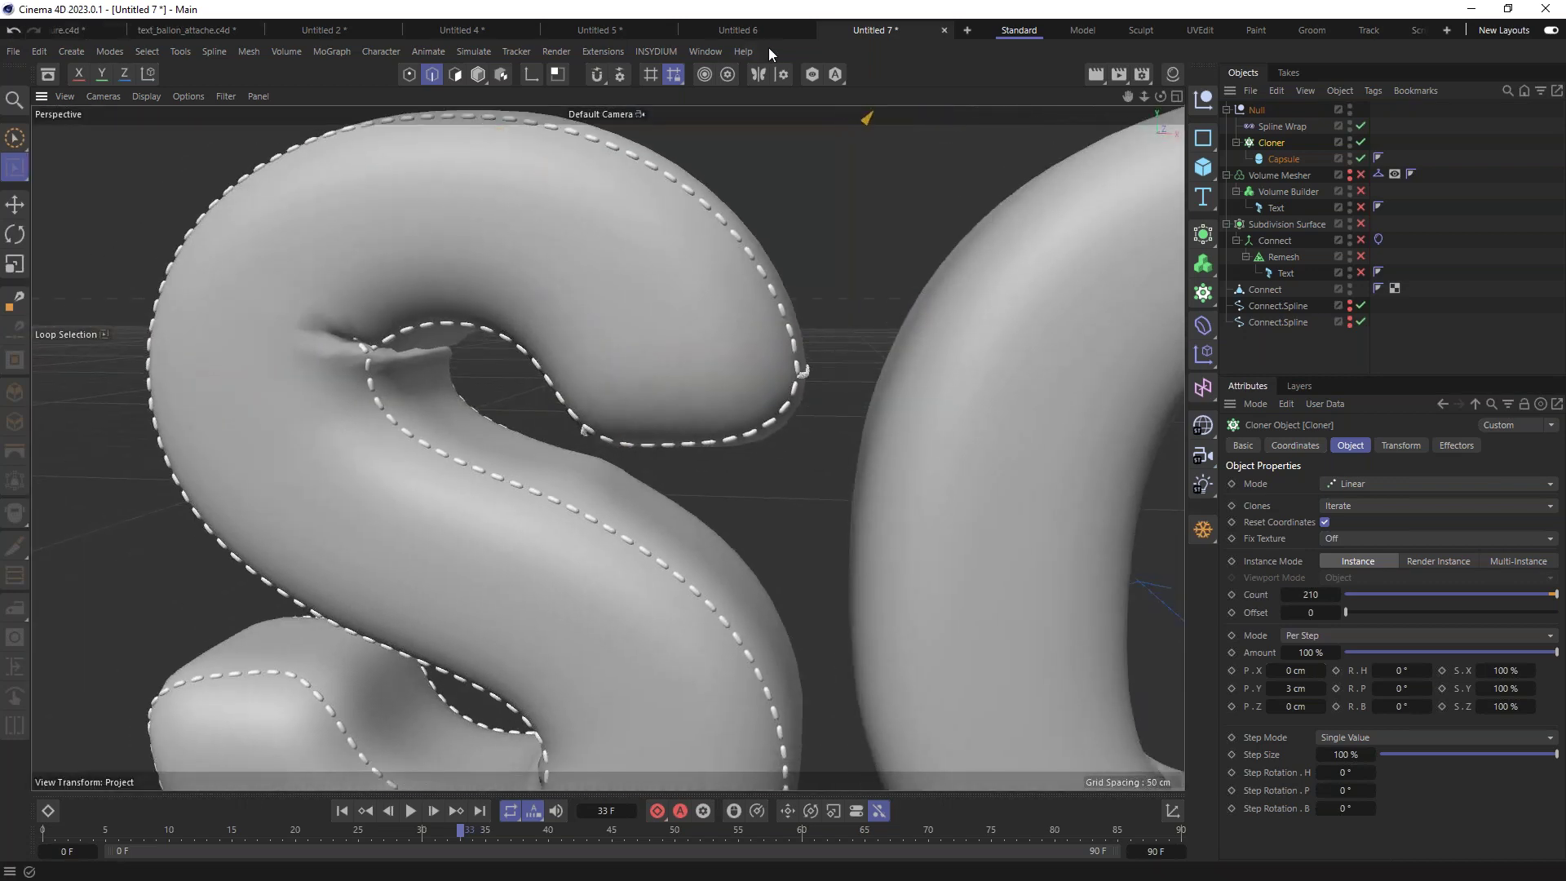
Step: Switch to the SoftCushio.c4d scene from the Window menu
left_click(700, 51)
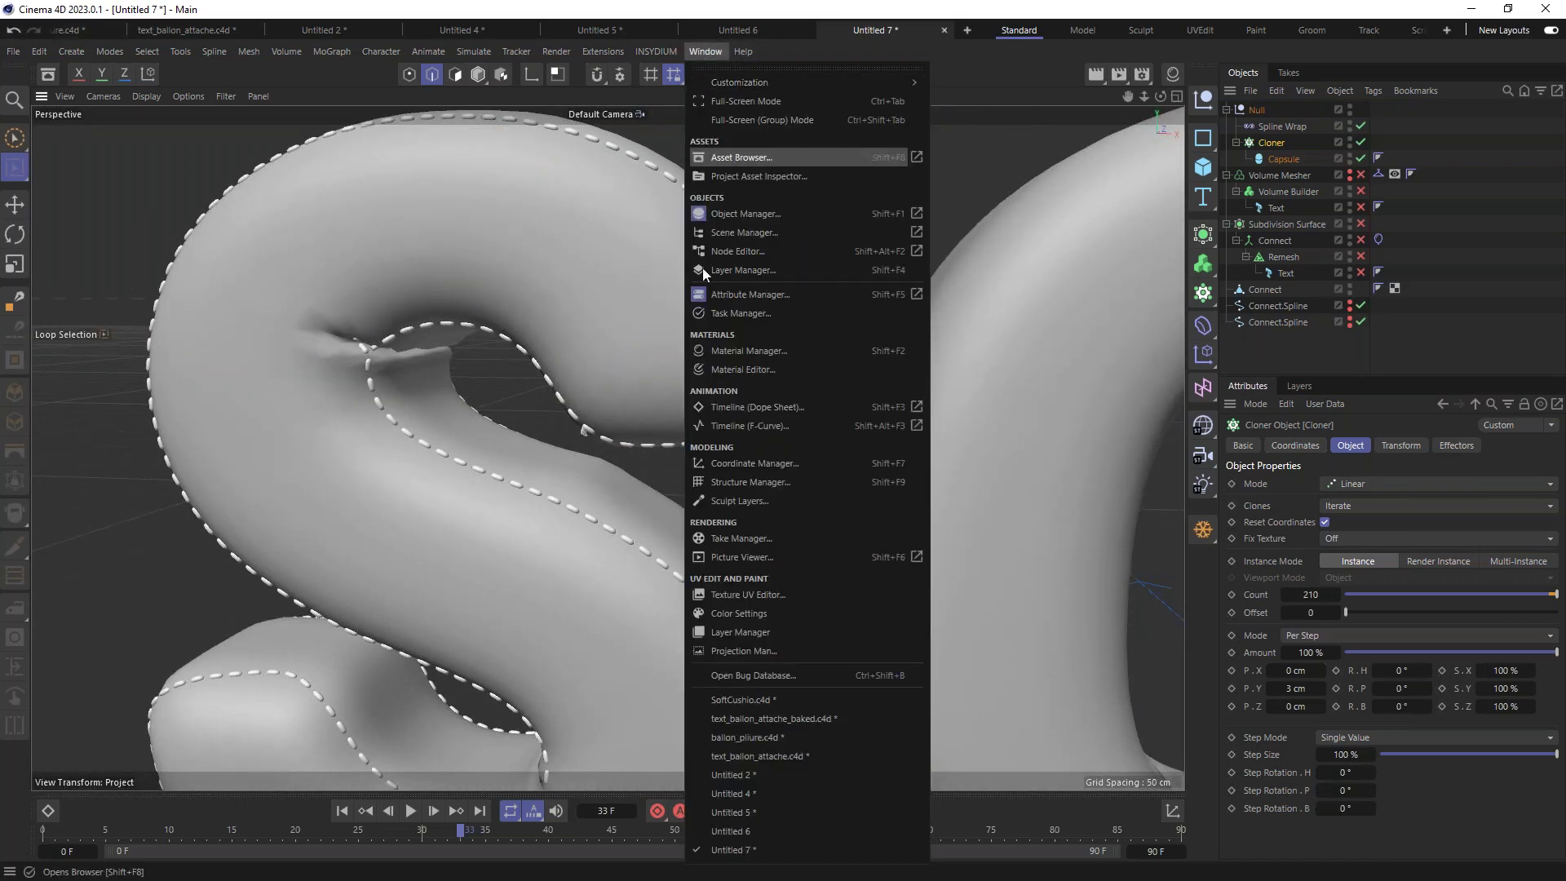
left_click(741, 699)
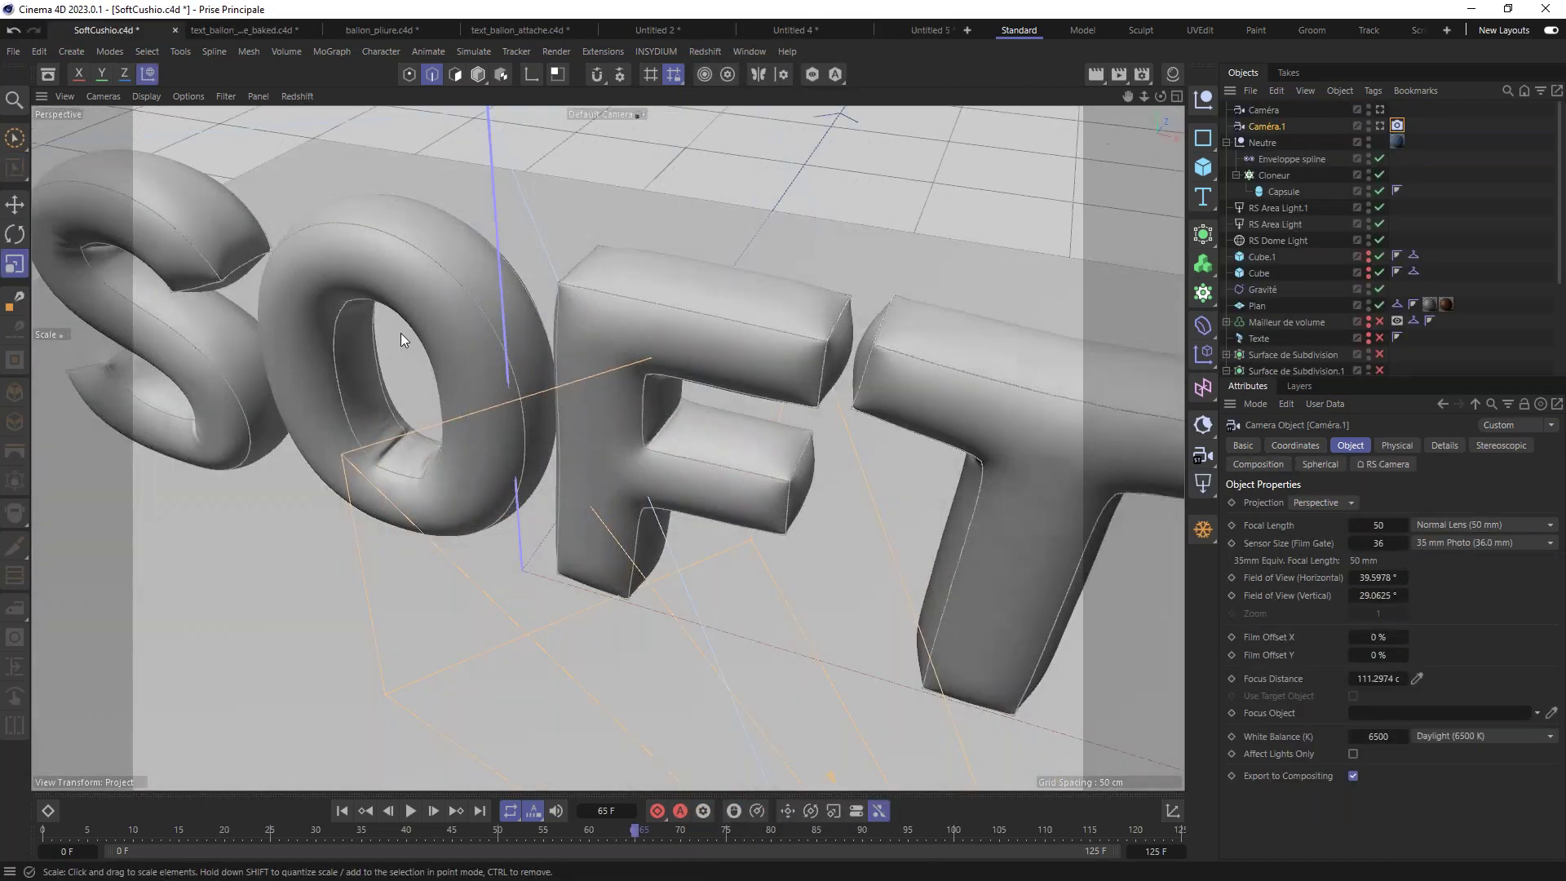
scroll(399, 333, "up", 8)
left_click_drag(482, 287, 602, 330, "alt")
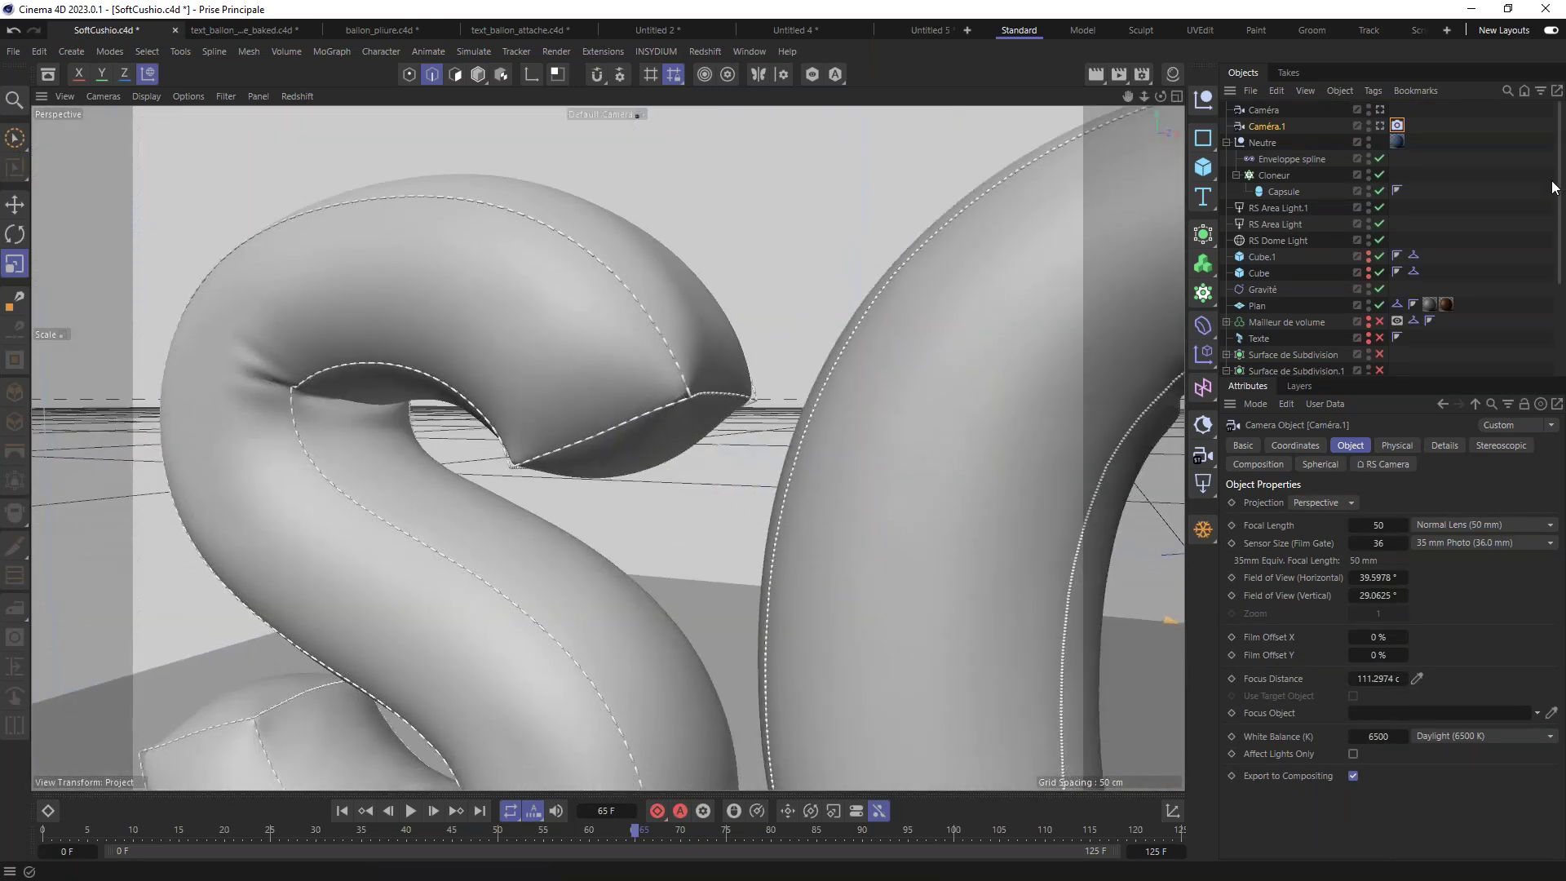
scroll(1344, 311, "down", 5)
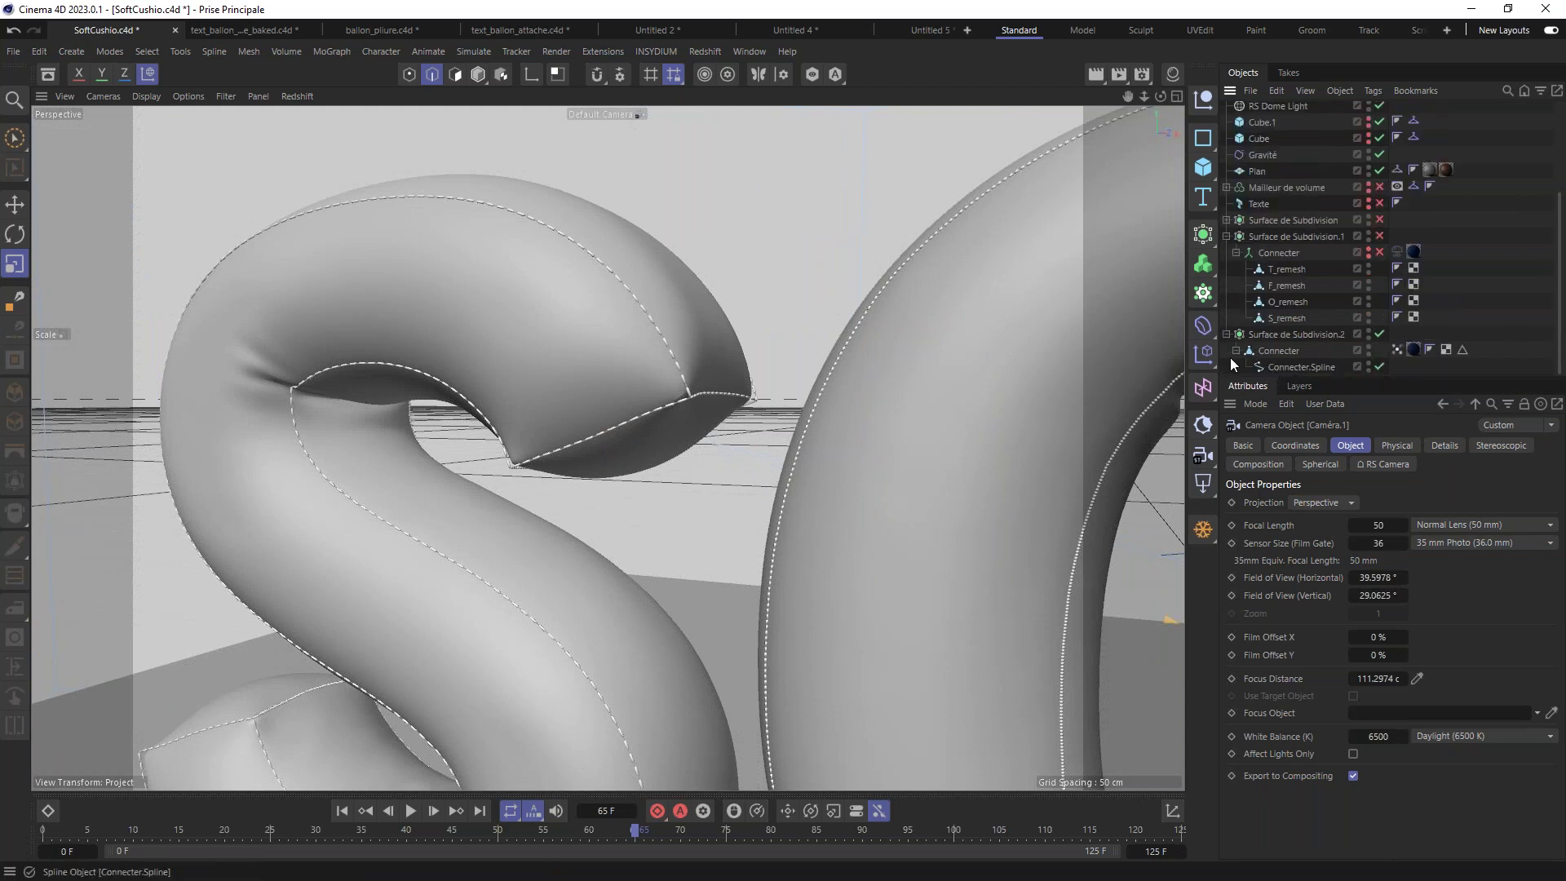
Step: Display the Connecter's curvature Vertex Map tag on the letters
left_click(1396, 349)
scroll(920, 393, "down", 6)
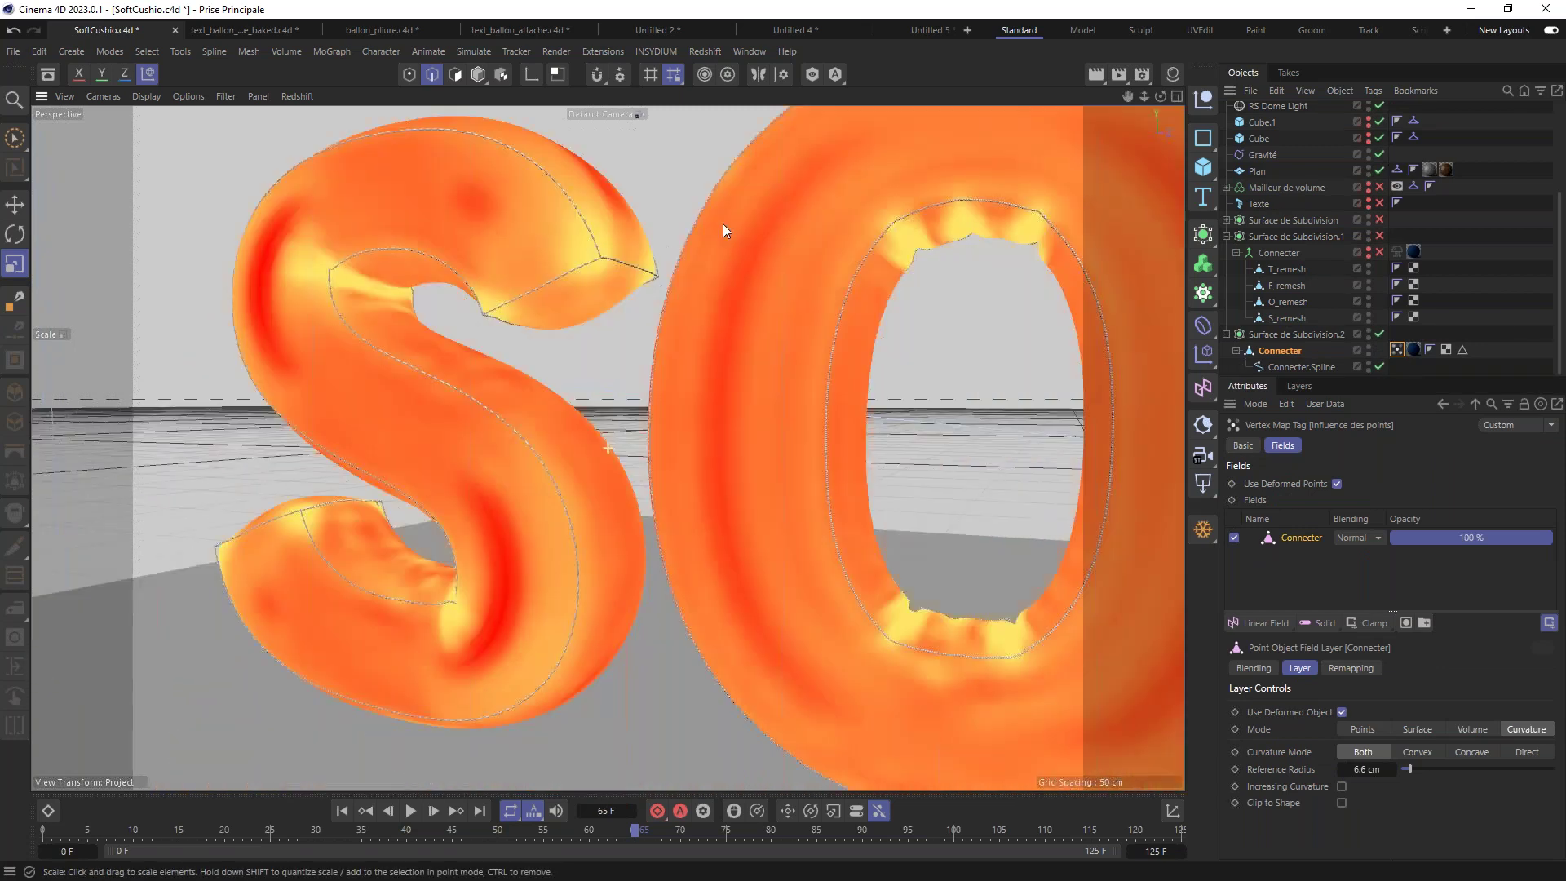
scroll(723, 224, "down", 1)
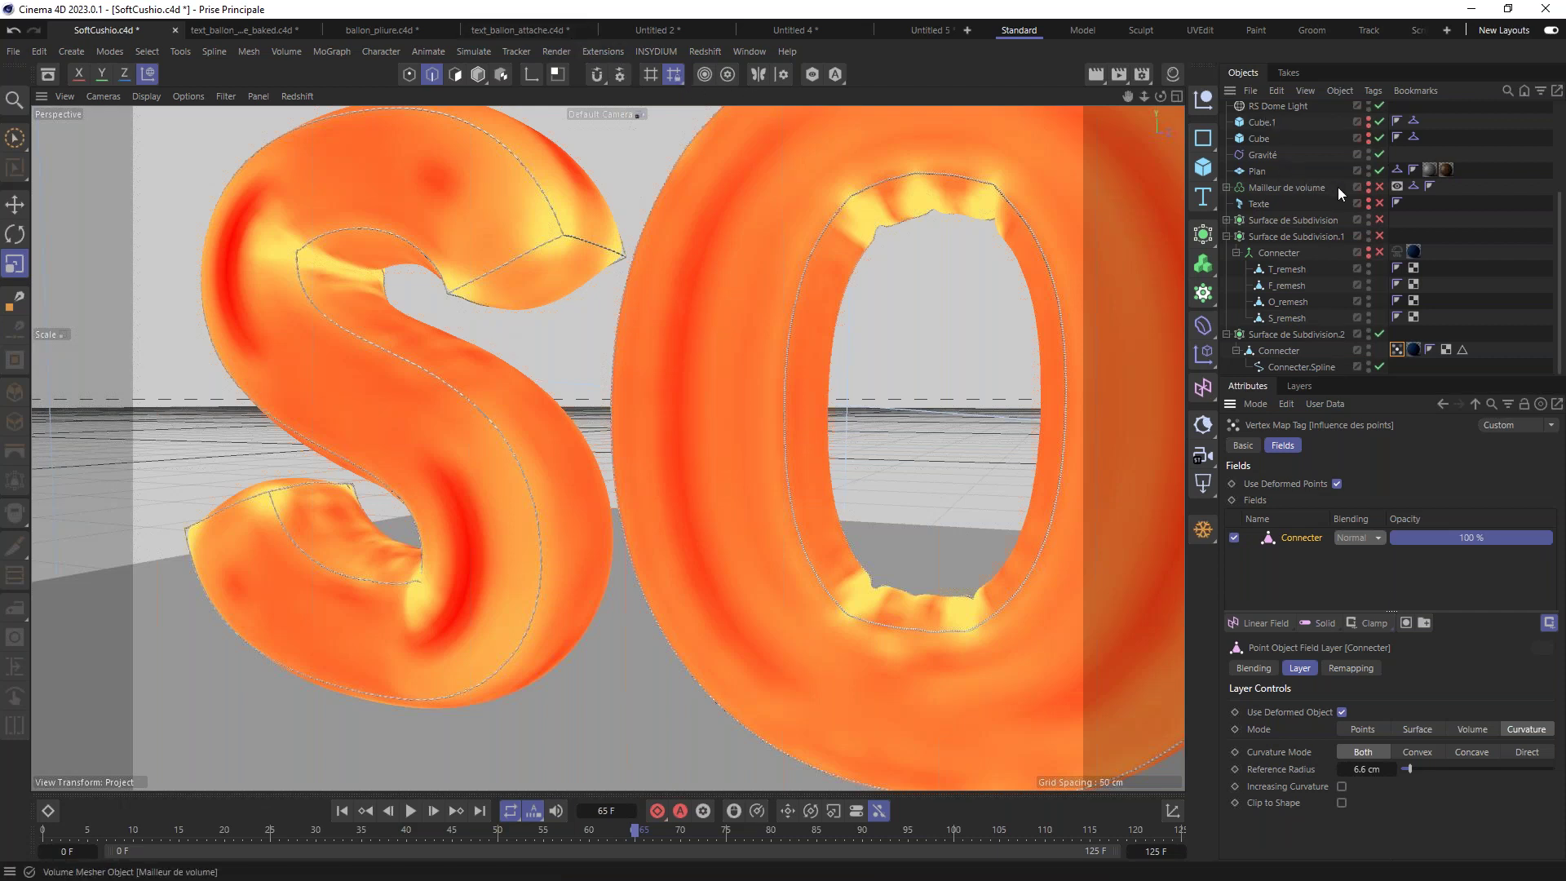
scroll(1376, 196, "up", 4)
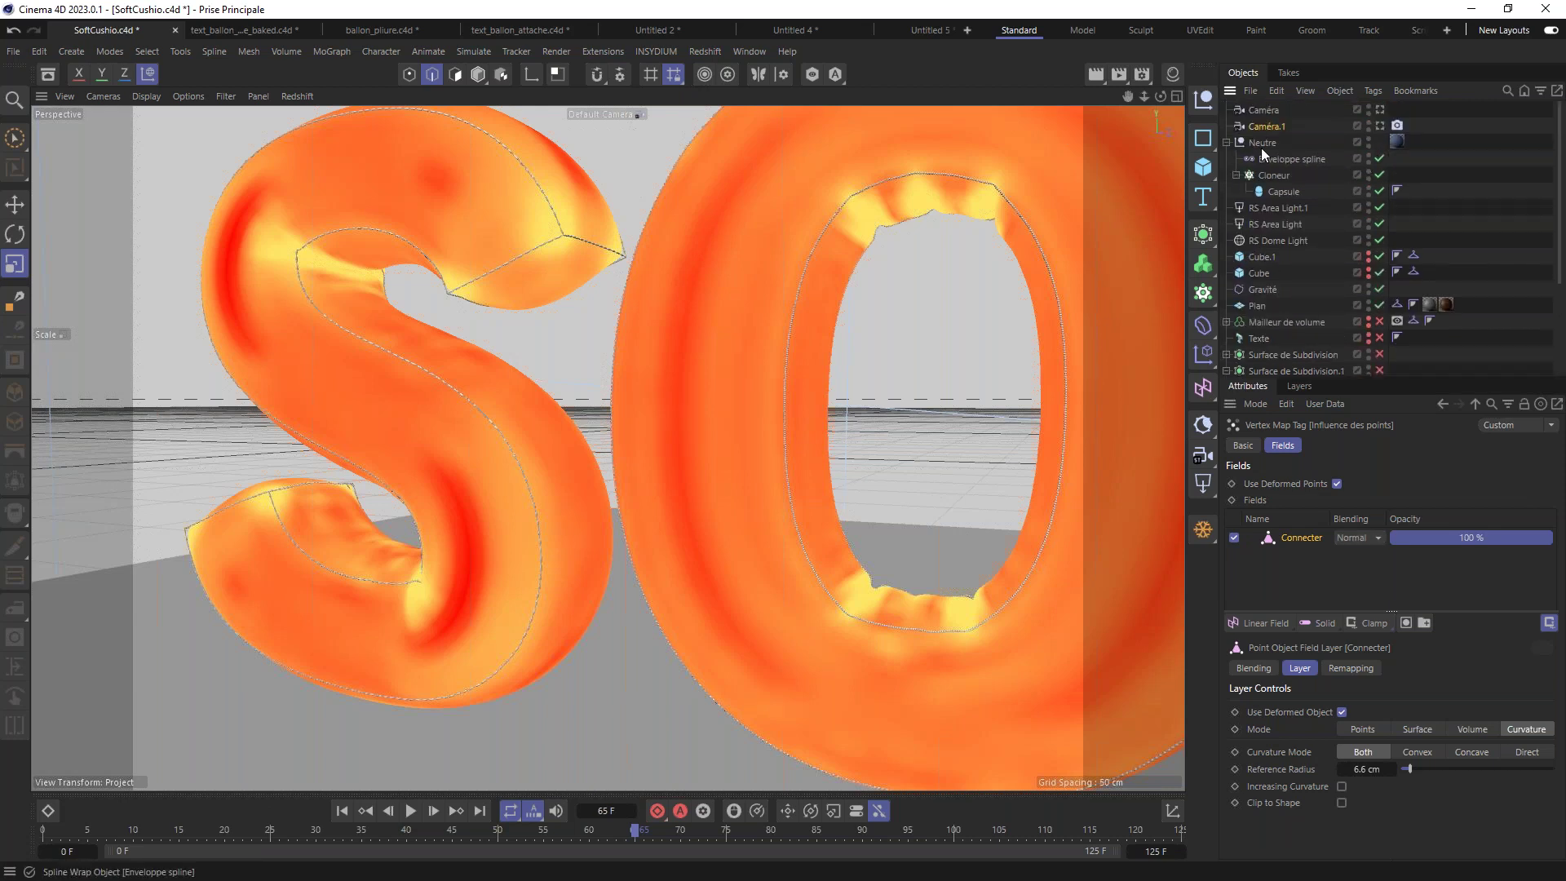
Step: Open the Redshift RenderView and move it to the left of the screen
left_click(690, 54)
left_click(707, 188)
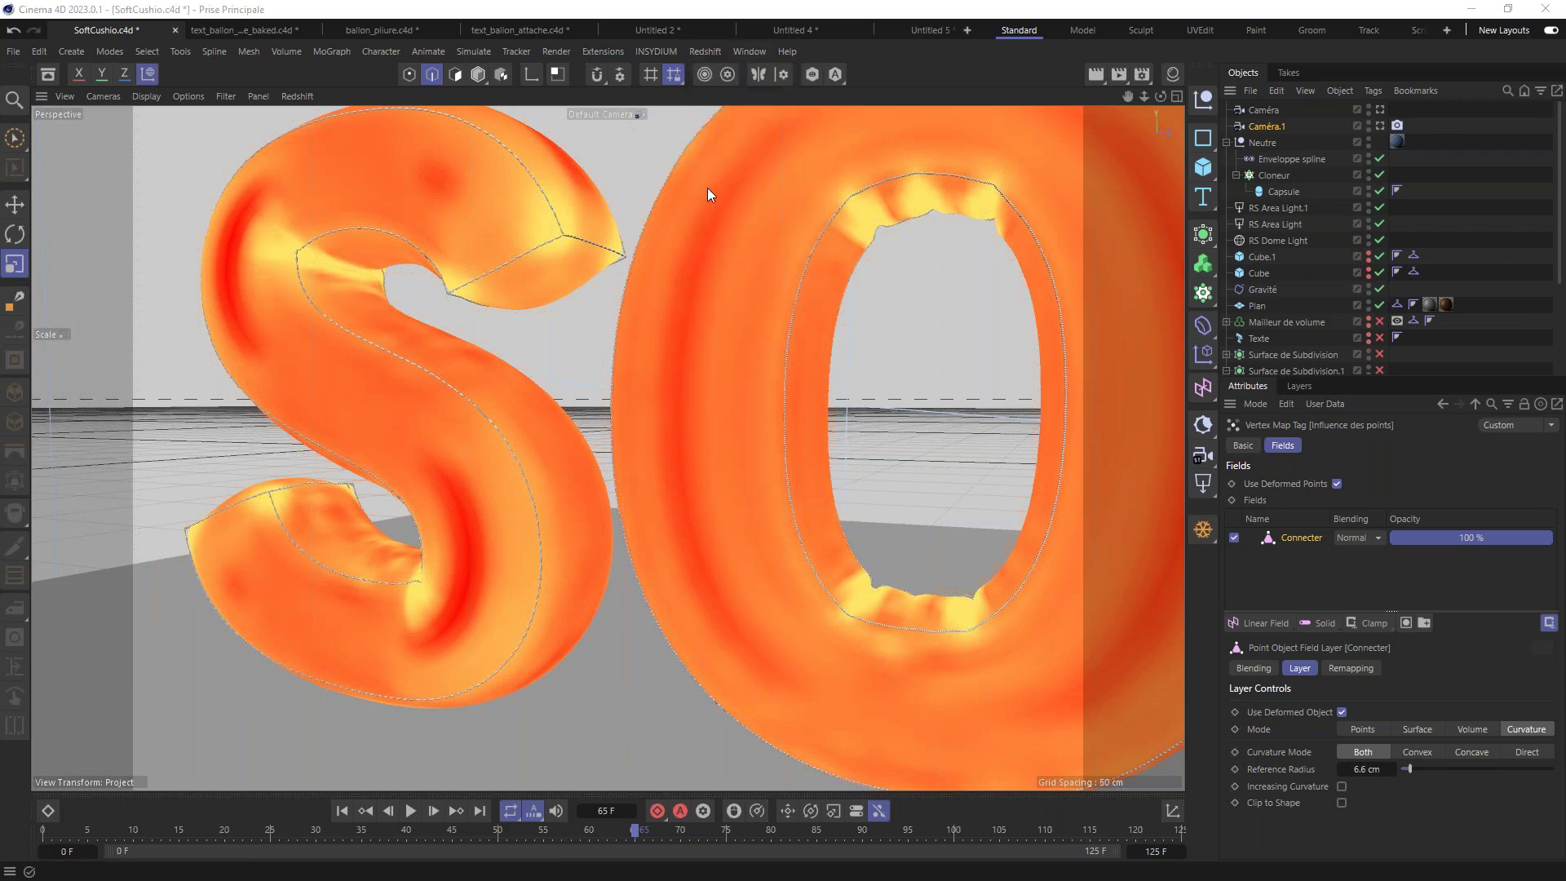
left_click_drag(862, 148, 312, 128)
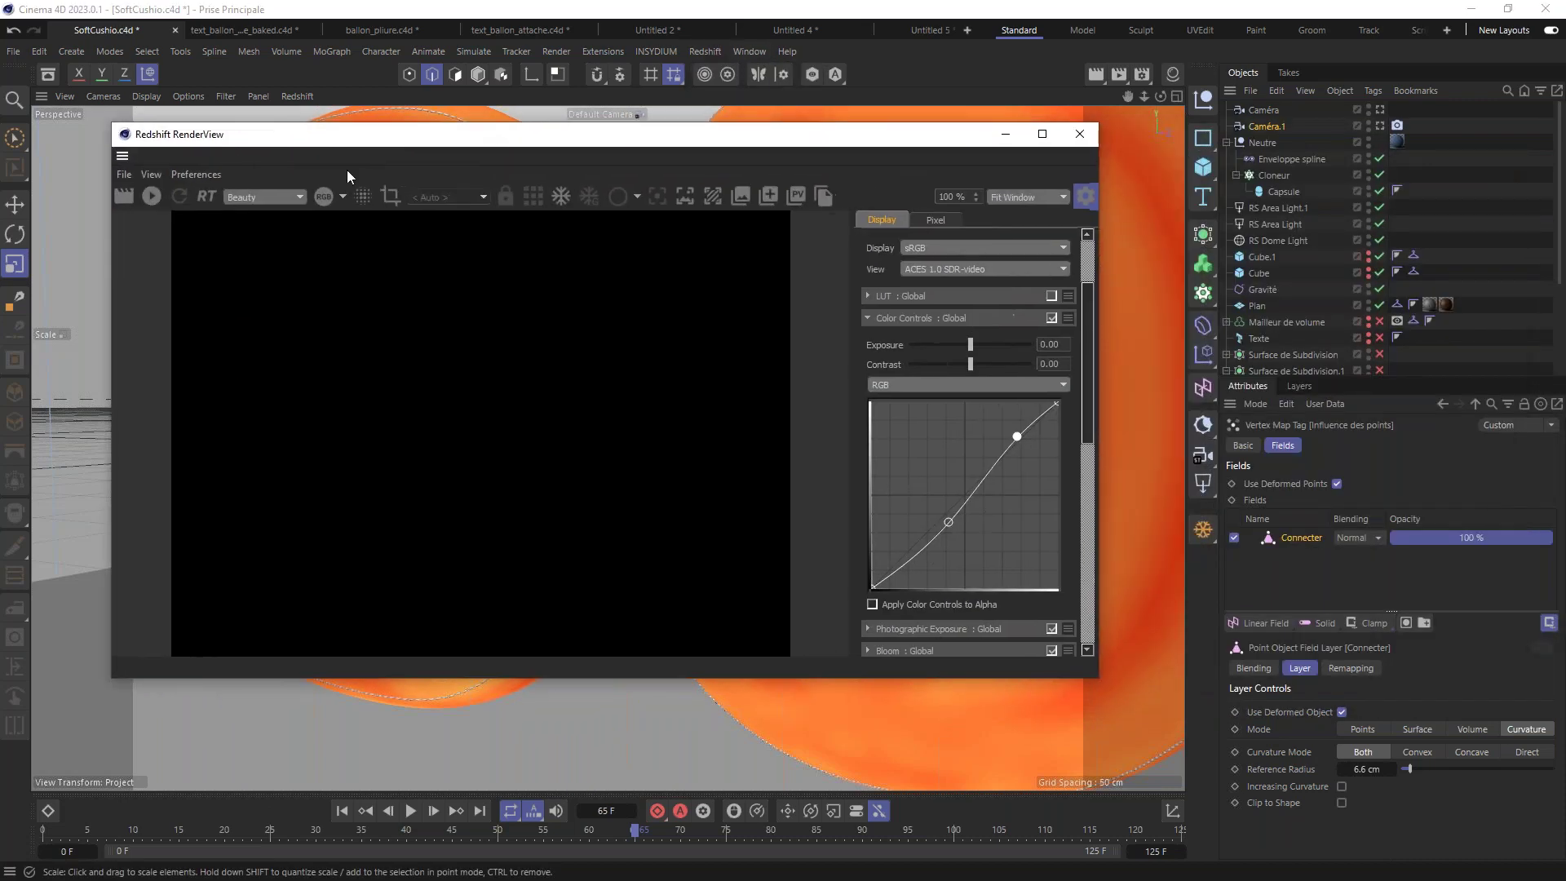
Step: Start the Redshift render and move the RenderView window lower to reveal the scene
left_click(151, 197)
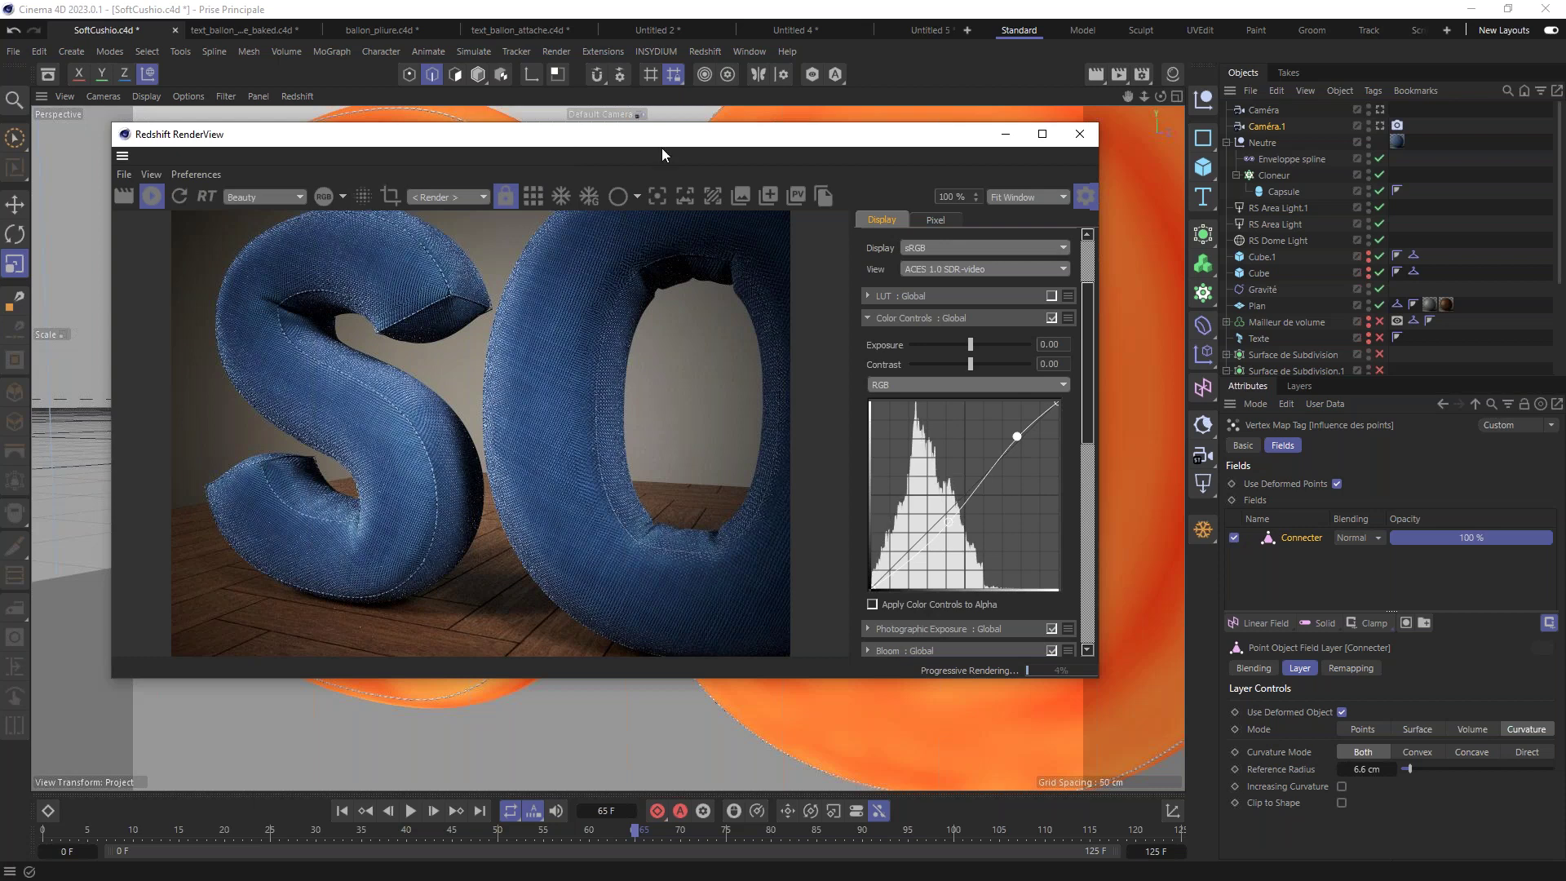
left_click_drag(673, 145, 685, 554)
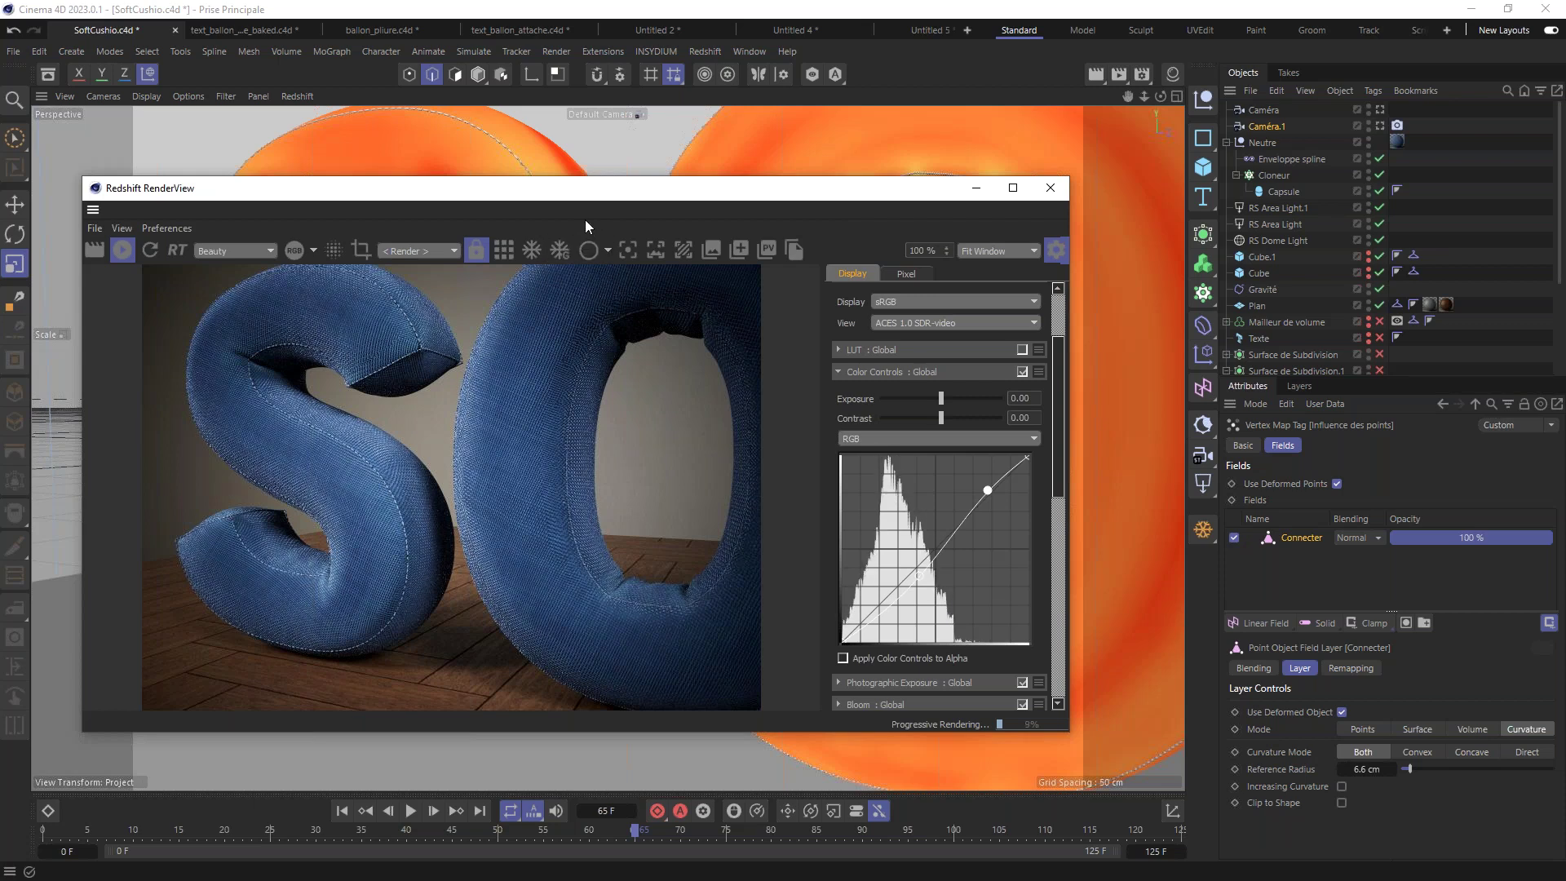
left_click_drag(787, 195, 763, 328)
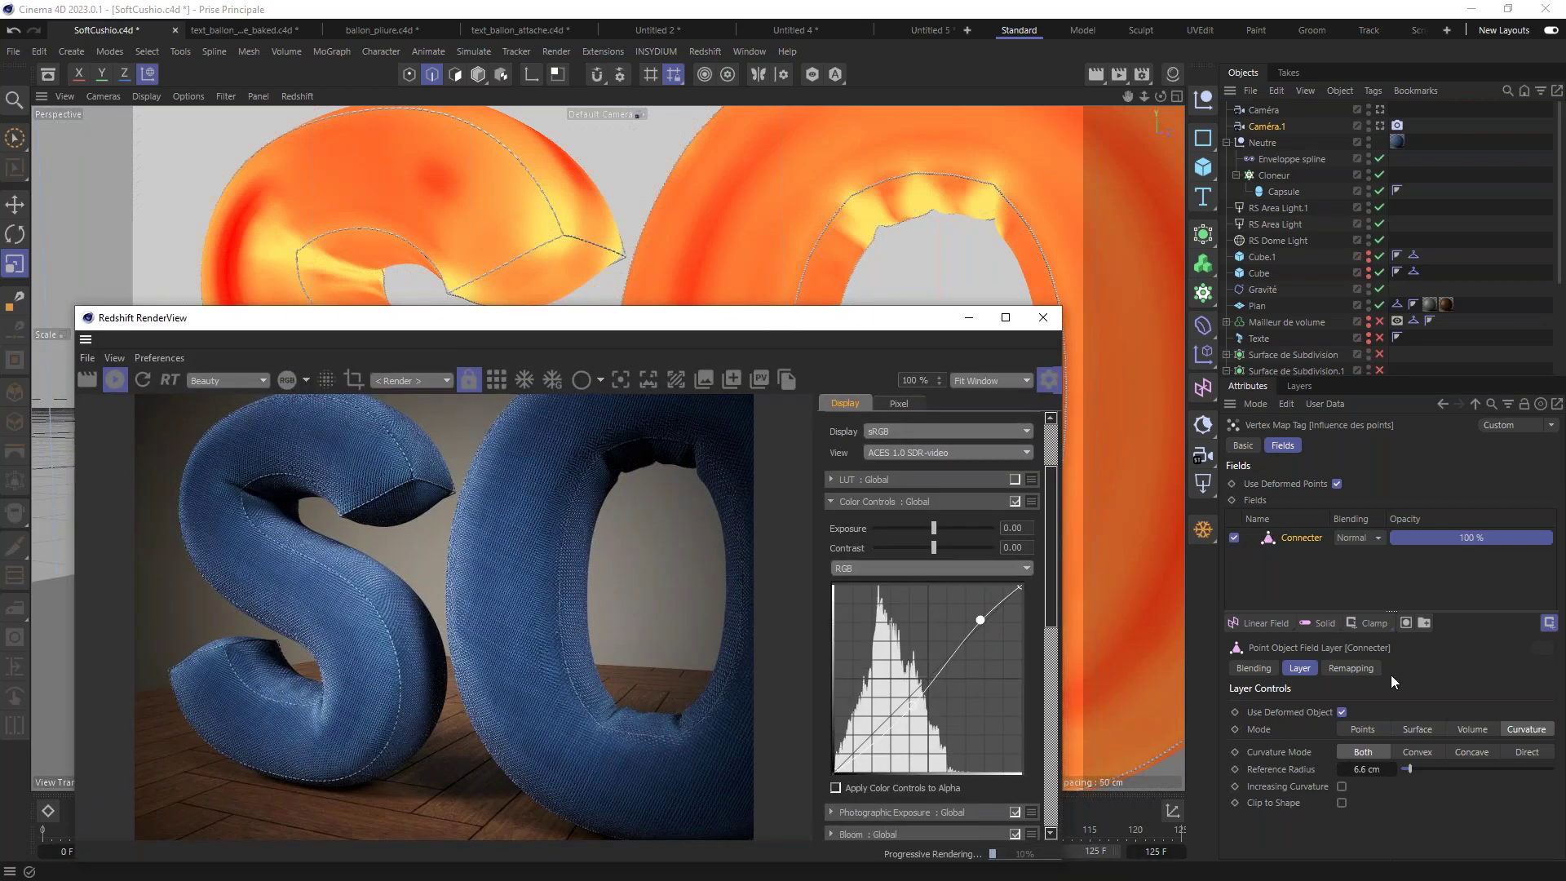
Step: Inspect the field layer's Remapping settings while the progressive render of the stitched letters continues
left_click(1344, 663)
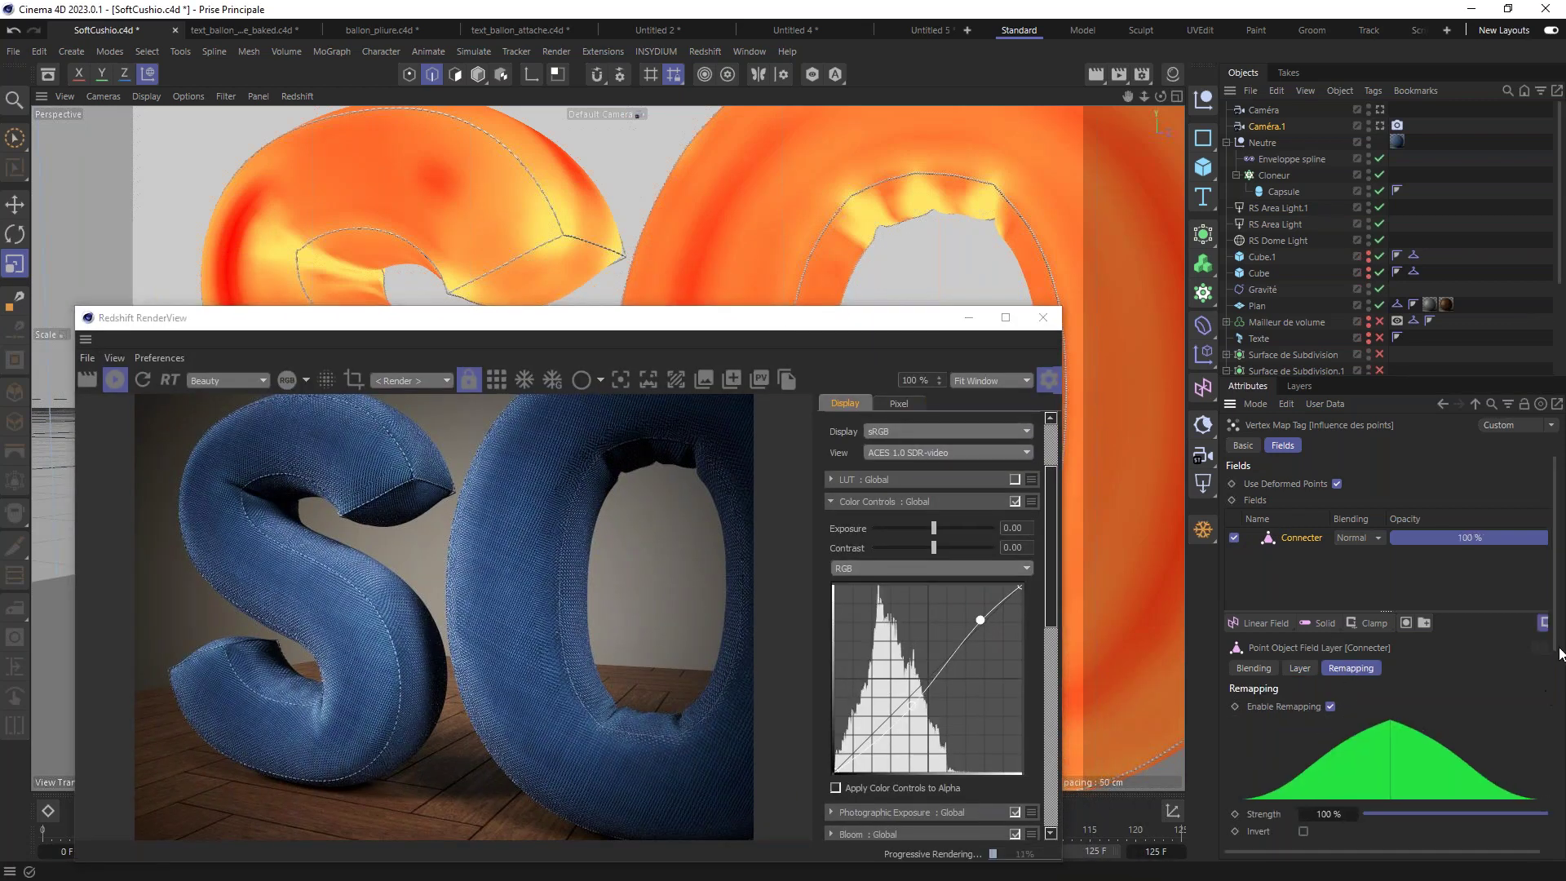
scroll(1558, 795, "down", 3)
scroll(1560, 795, "down", 3)
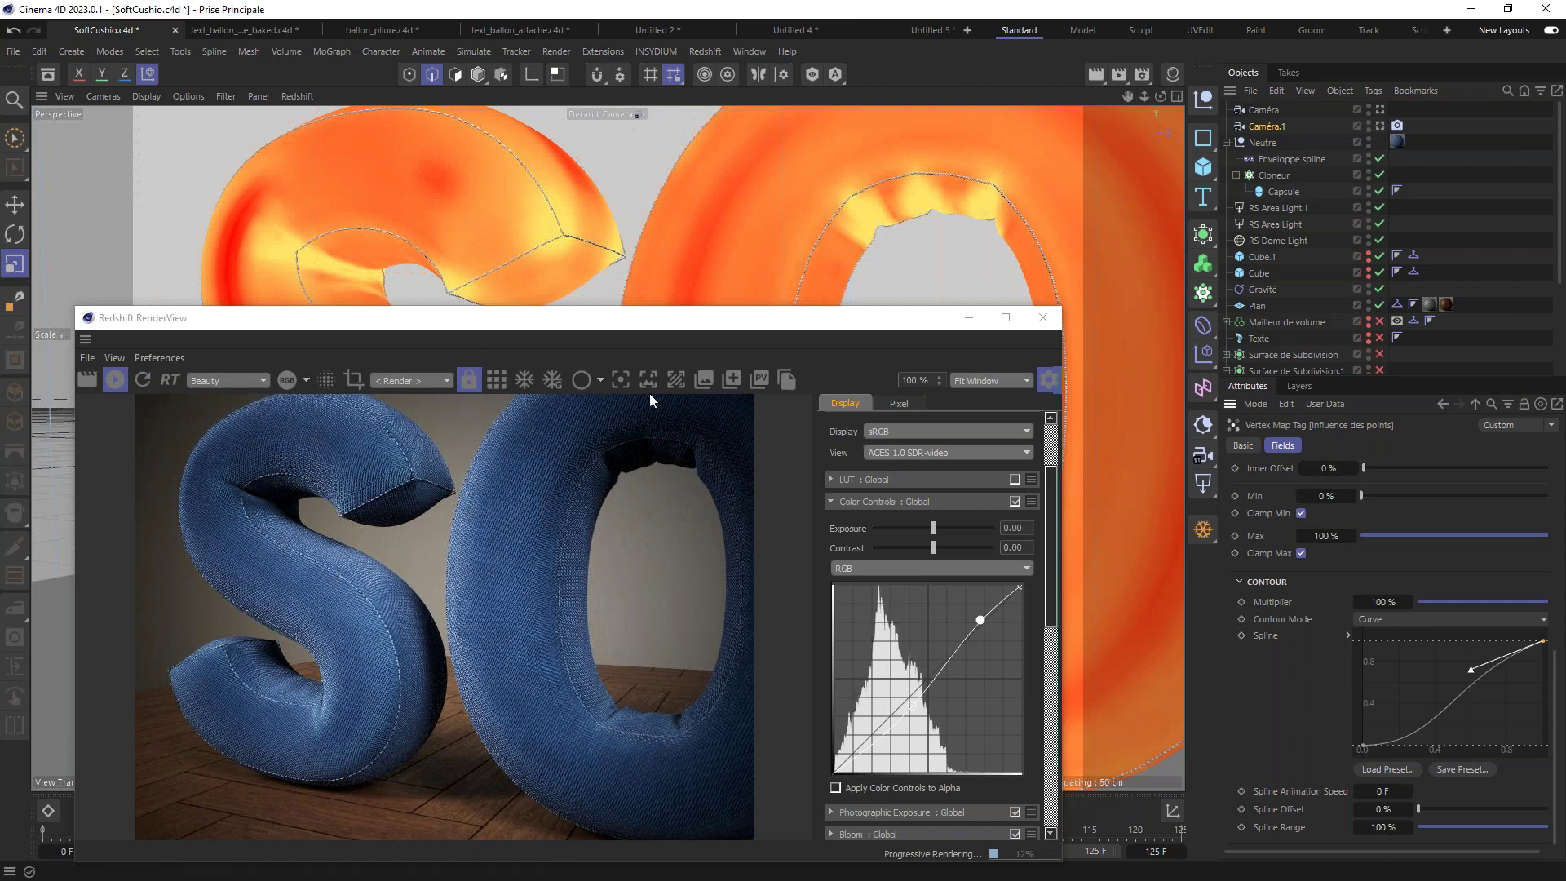
left_click_drag(628, 321, 742, 204)
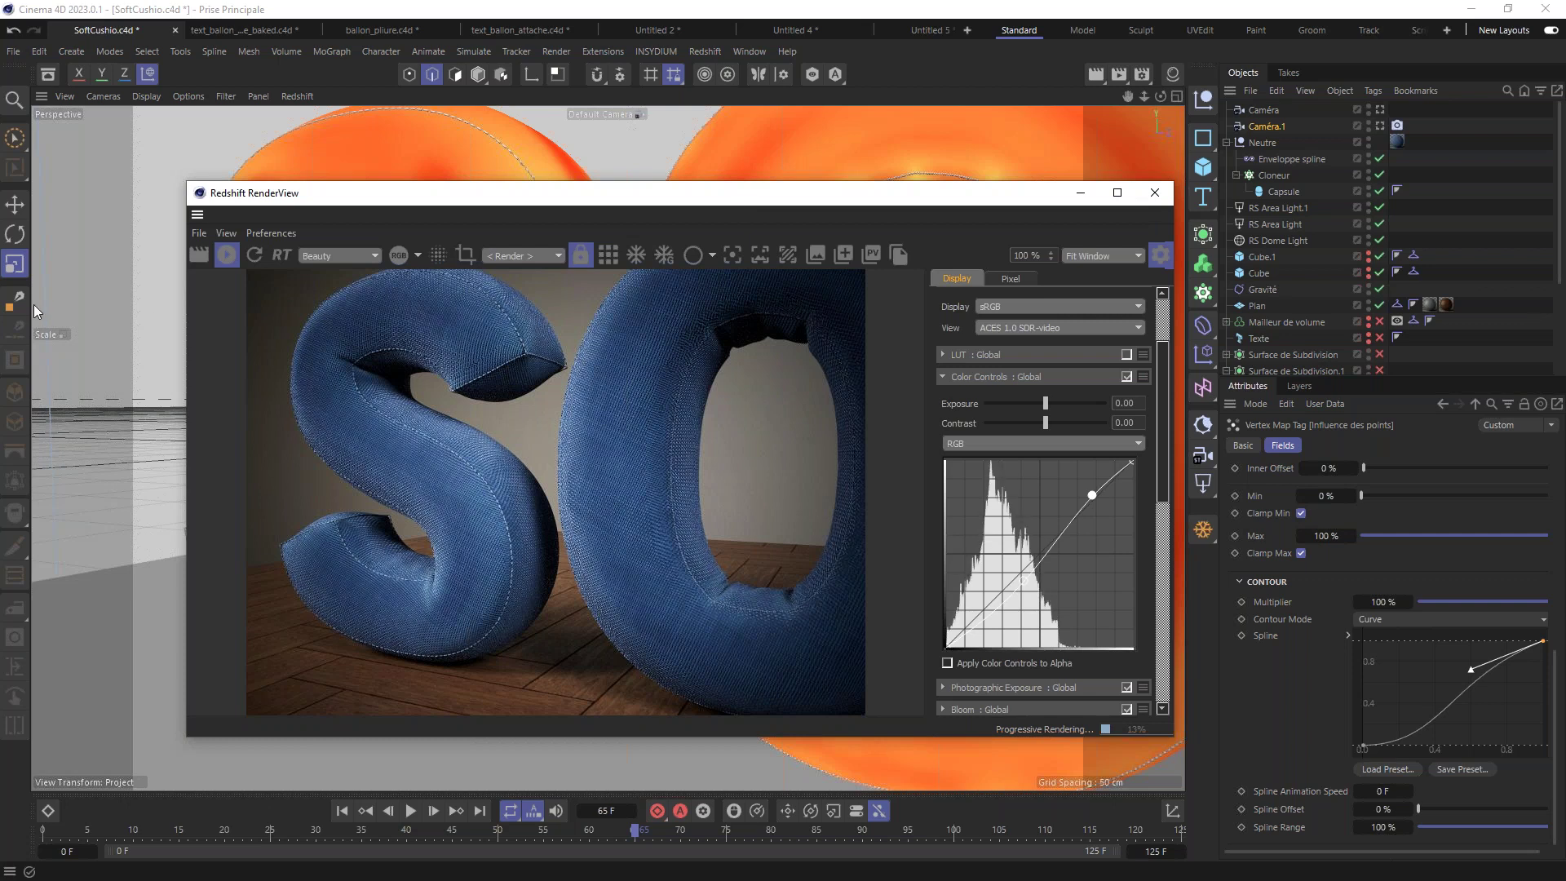
left_click(14, 264)
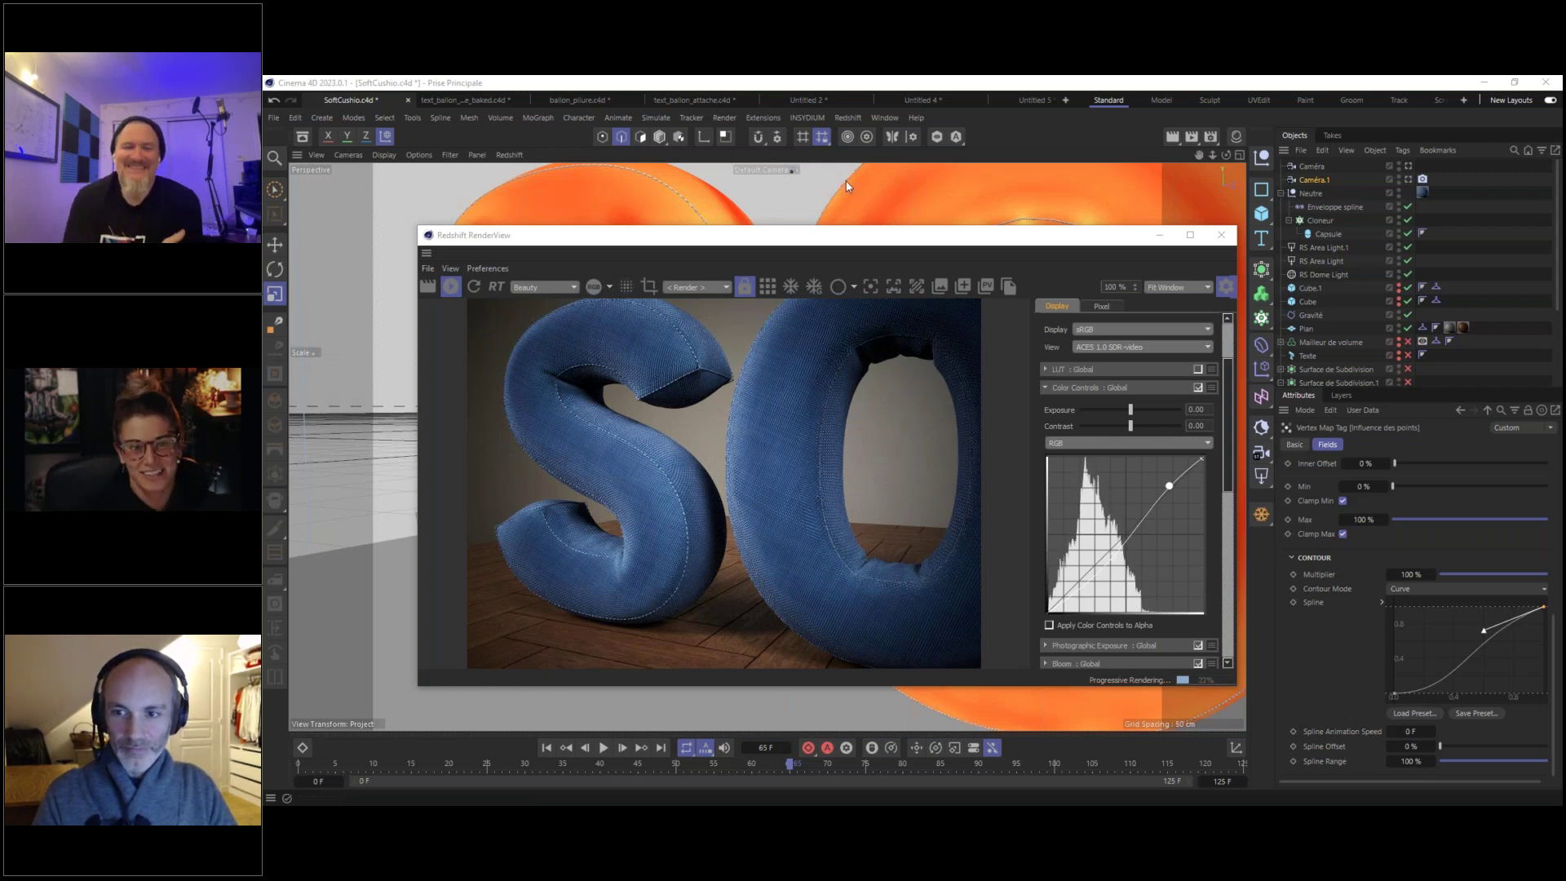
left_click_drag(651, 244, 572, 262)
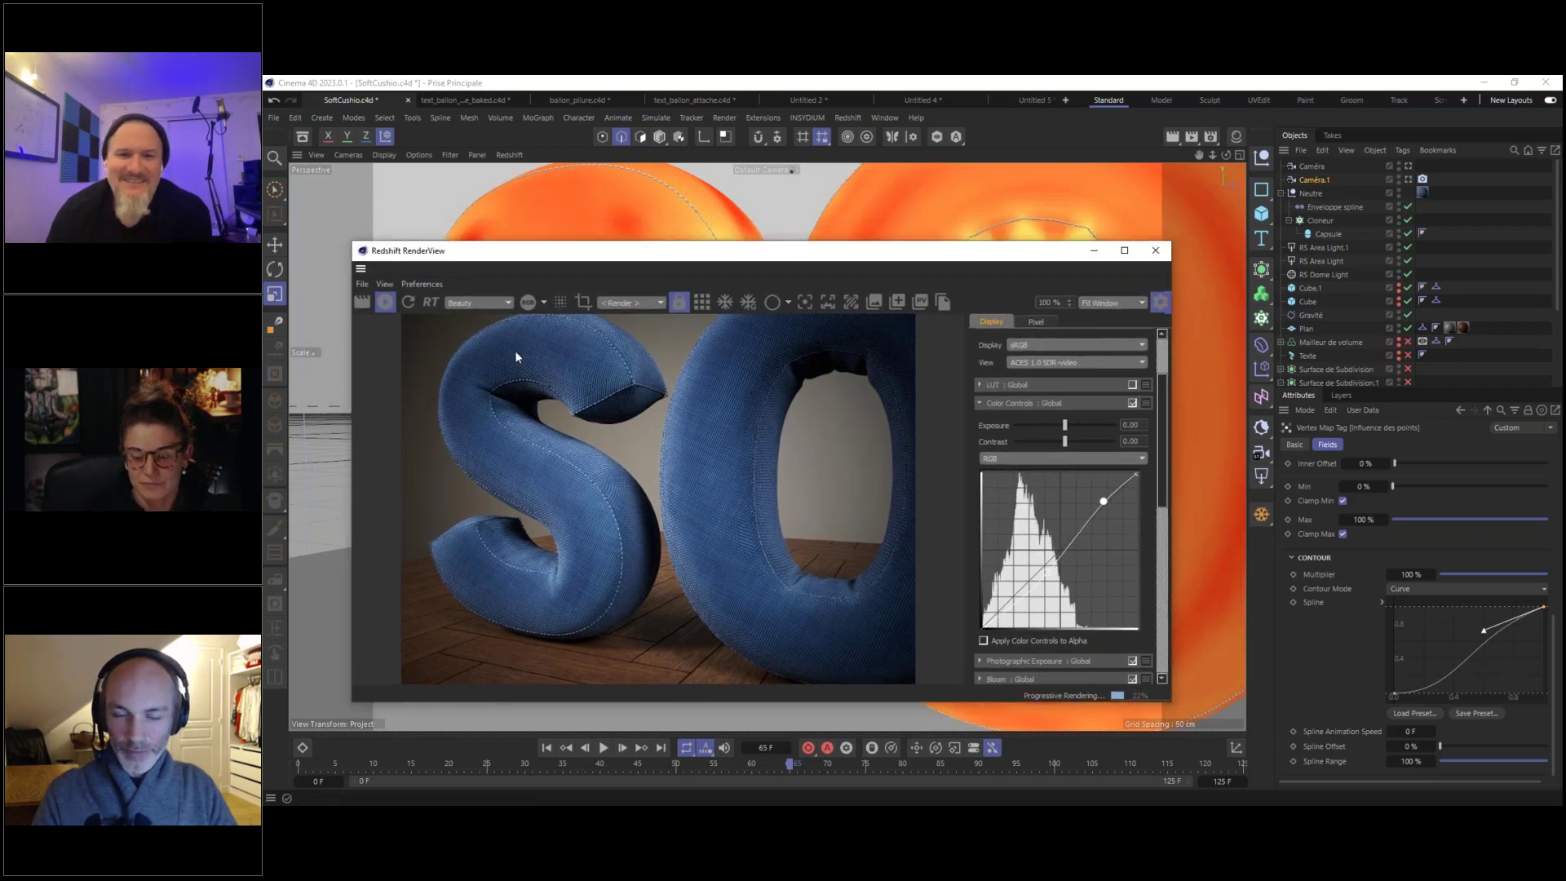